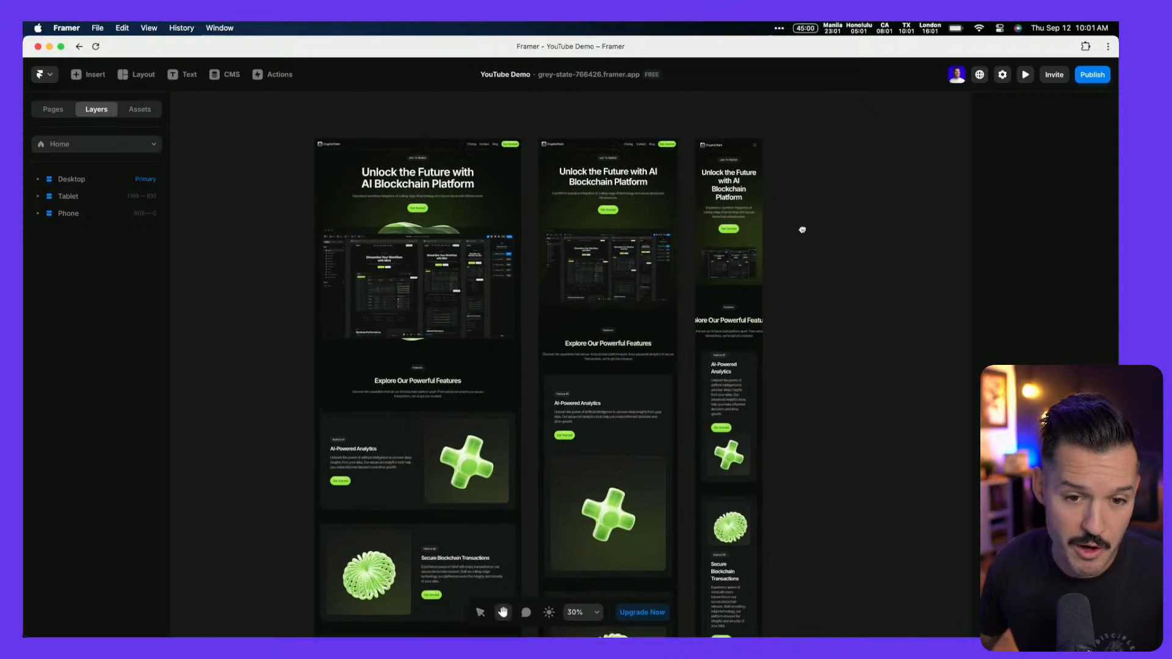
# Centre the breakpoint frames on the canvas and preview the Desktop page
pyautogui.scroll(5, 766, 237)
pyautogui.scroll(-6, 767, 237)
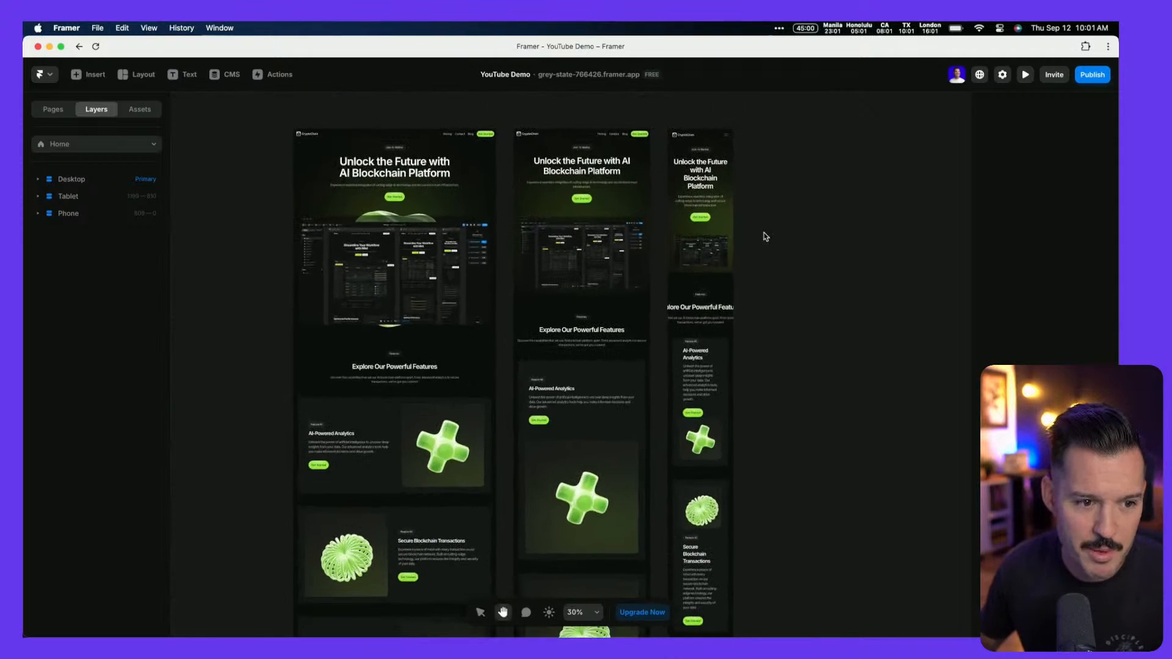
pyautogui.moveTo(815, 262); pyautogui.dragTo(745, 261)
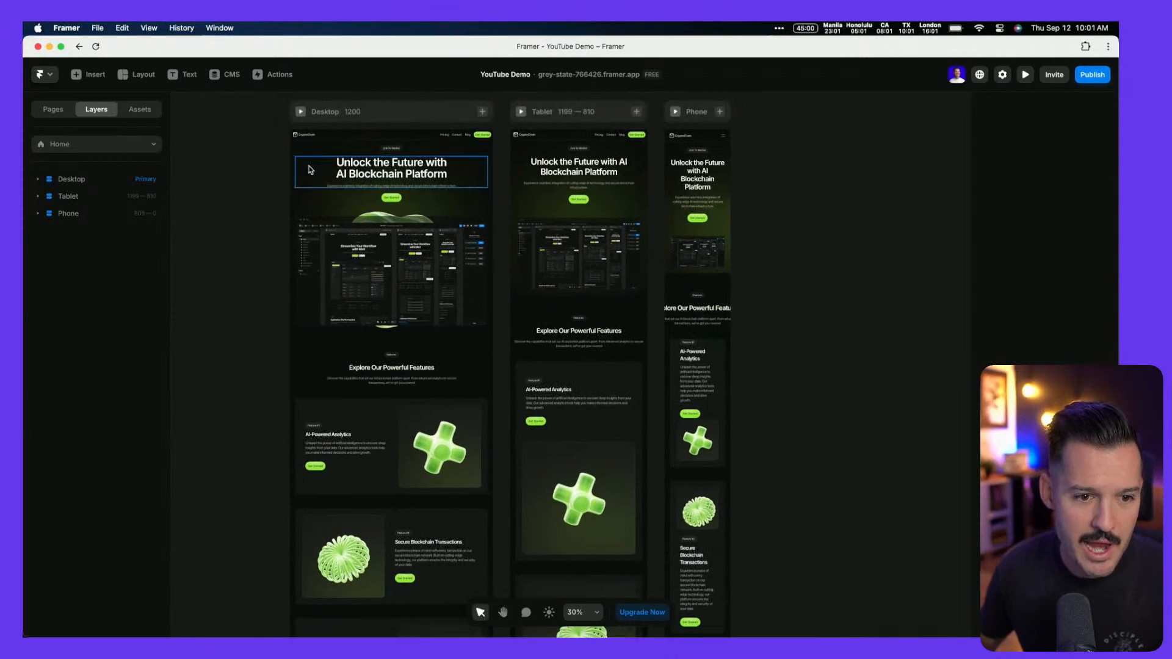
pyautogui.click(301, 111)
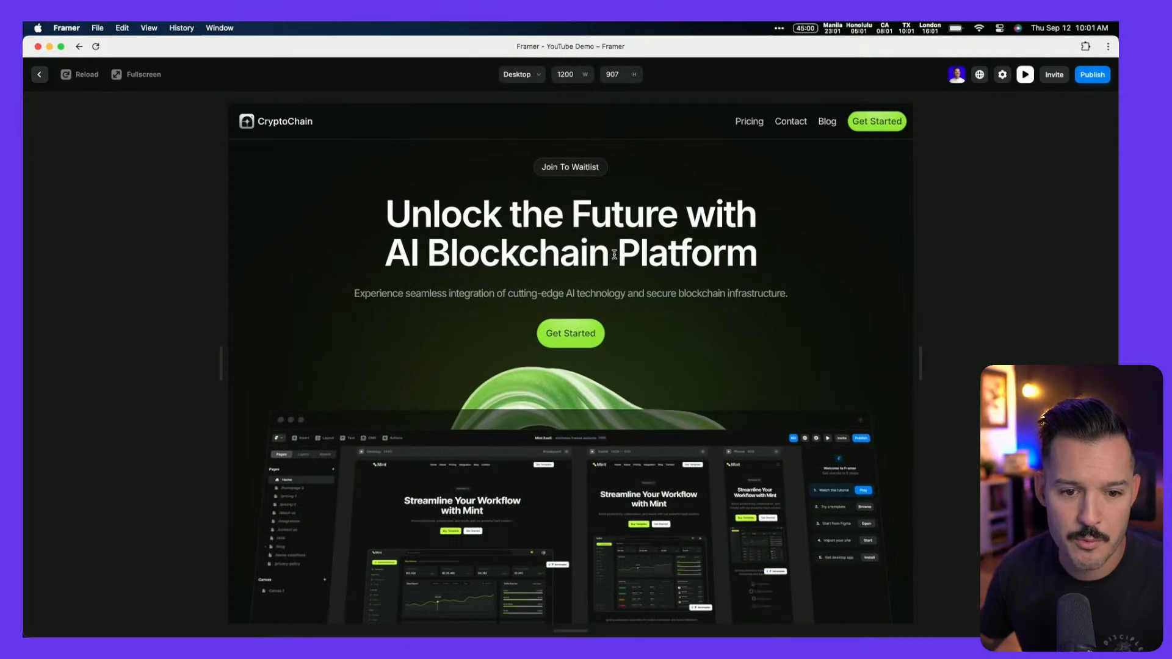
# Scroll through the Desktop preview, then widen it to 1590 pixels
pyautogui.scroll(-5, 631, 322)
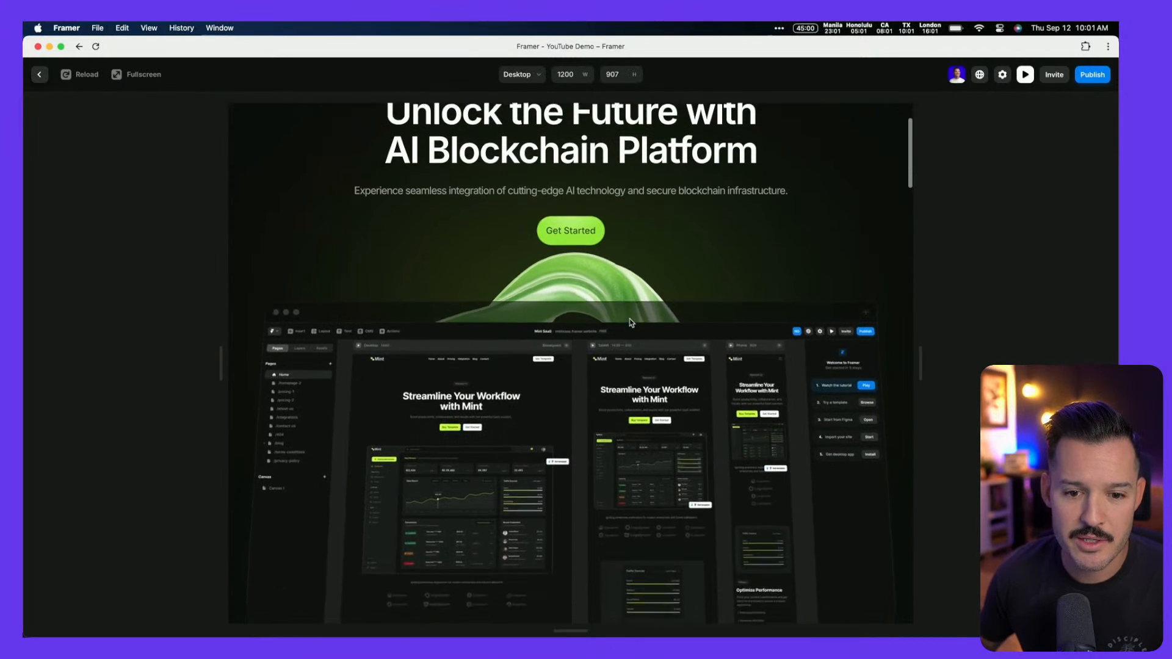
pyautogui.scroll(4, 632, 322)
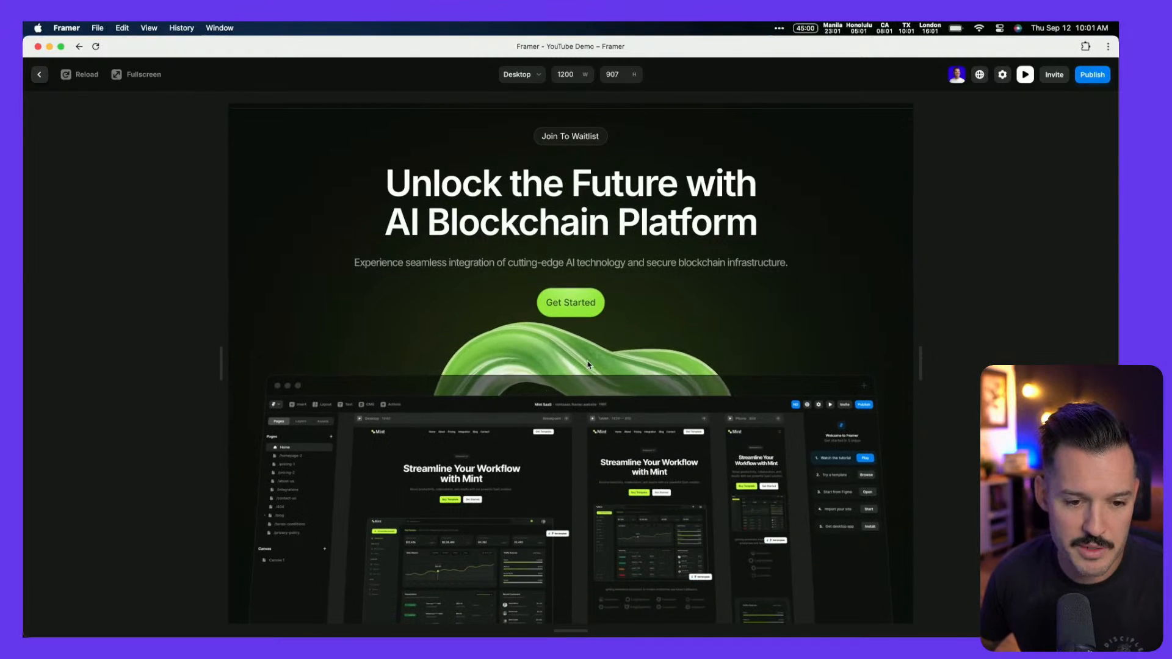
pyautogui.scroll(-4, 588, 365)
pyautogui.scroll(4, 588, 365)
pyautogui.scroll(-2, 588, 365)
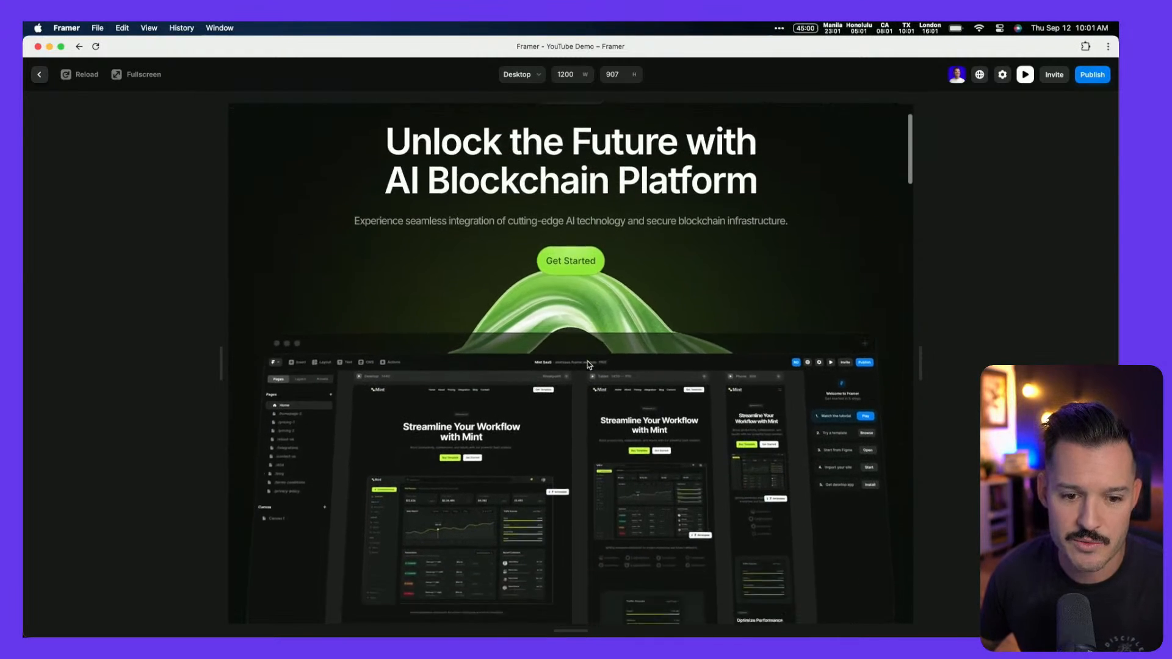
pyautogui.scroll(-3, 588, 365)
pyautogui.scroll(5, 588, 365)
pyautogui.scroll(-8, 588, 365)
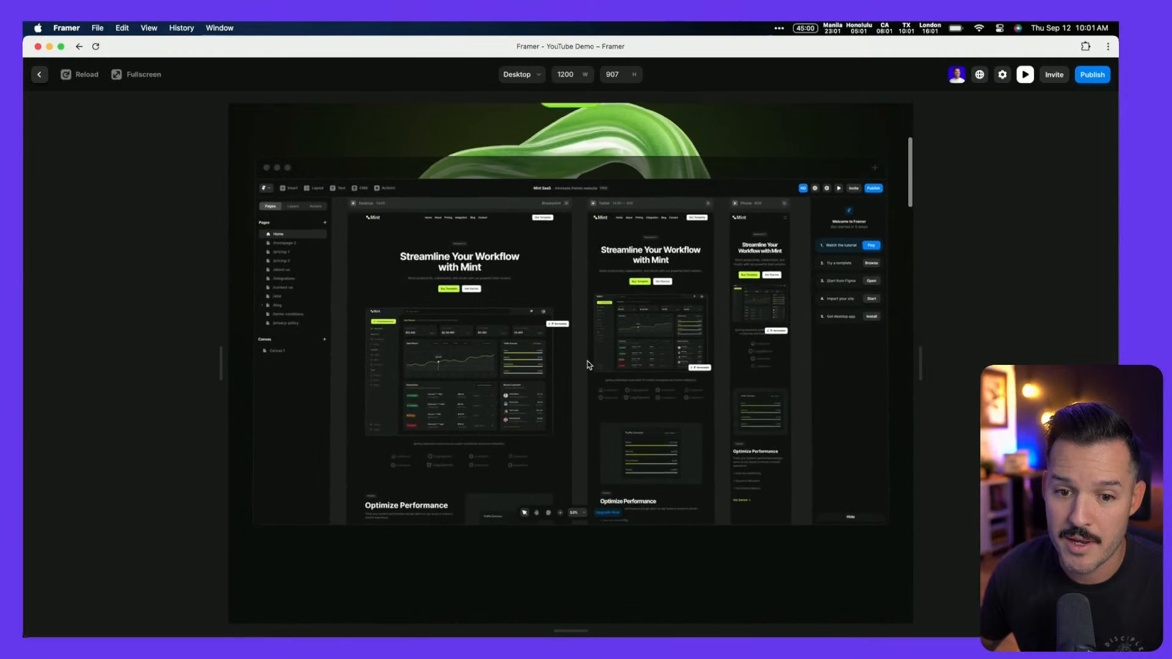
pyautogui.scroll(6, 588, 365)
pyautogui.scroll(-20, 588, 365)
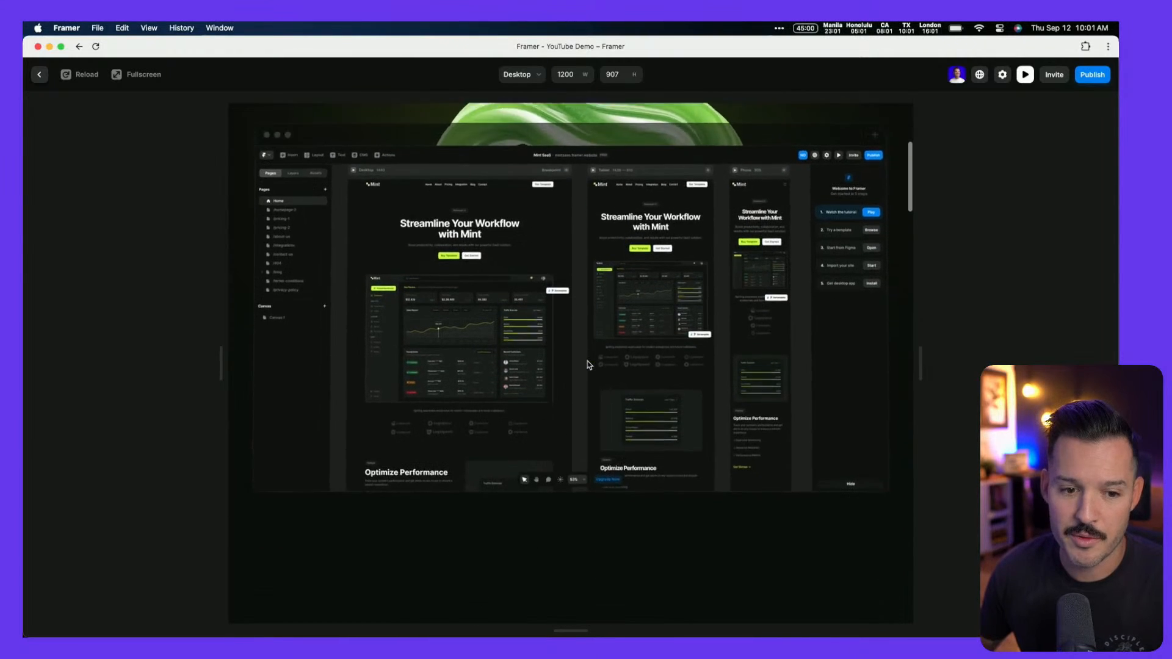
pyautogui.scroll(-4, 585, 365)
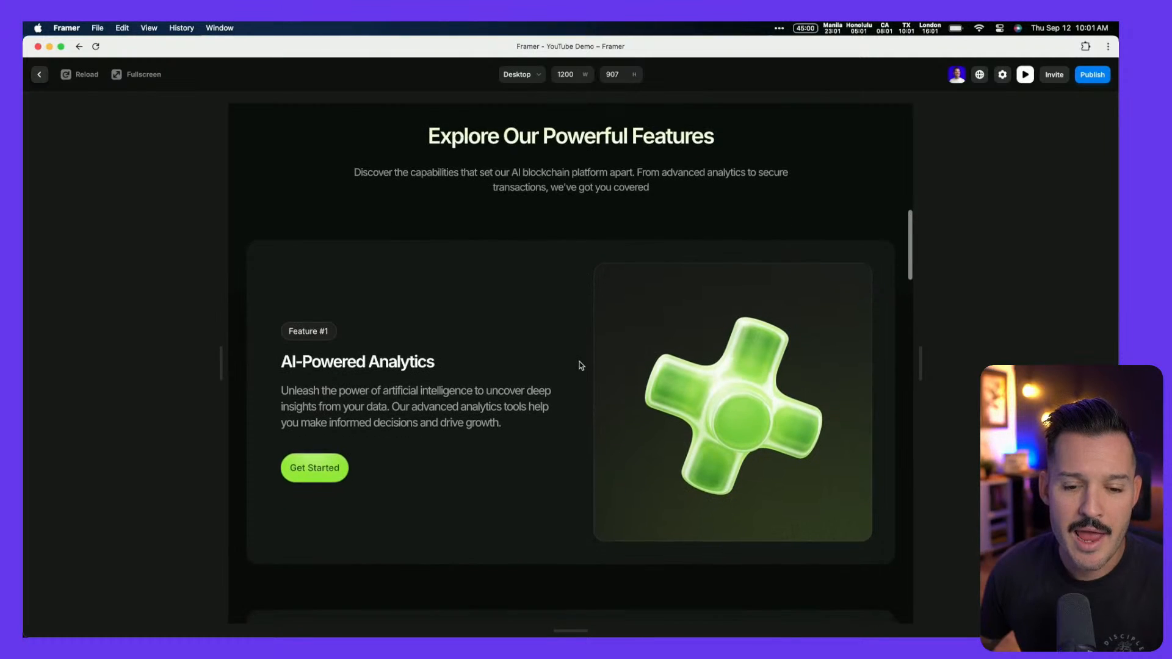
pyautogui.scroll(2, 581, 367)
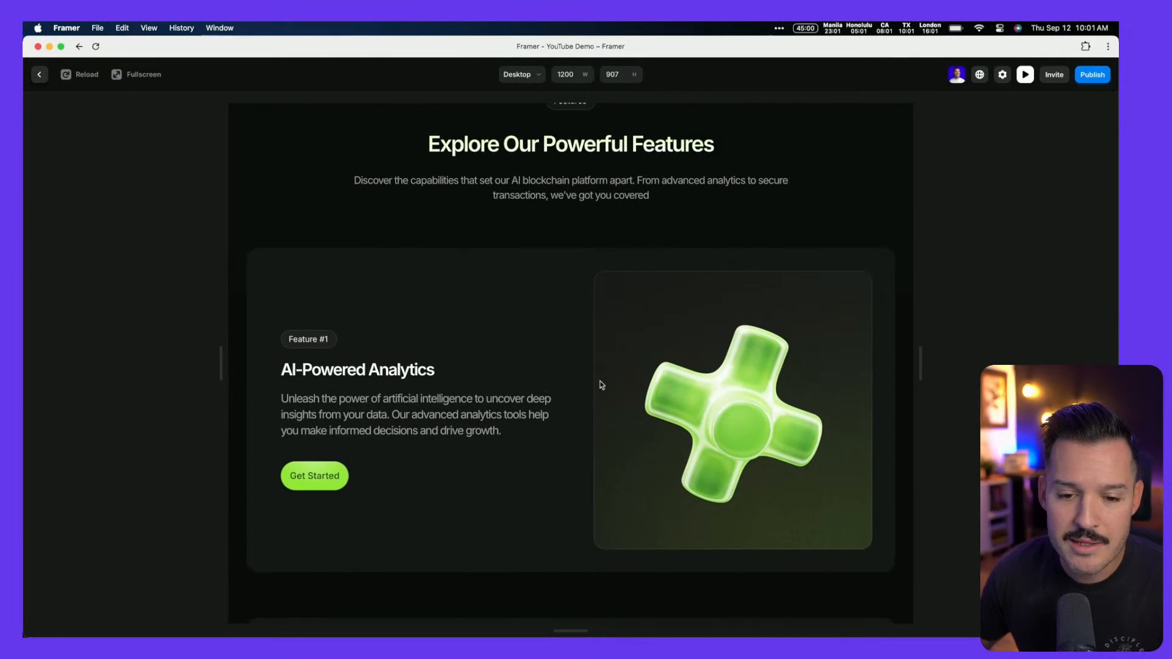
pyautogui.moveTo(921, 364); pyautogui.dragTo(1030, 366)
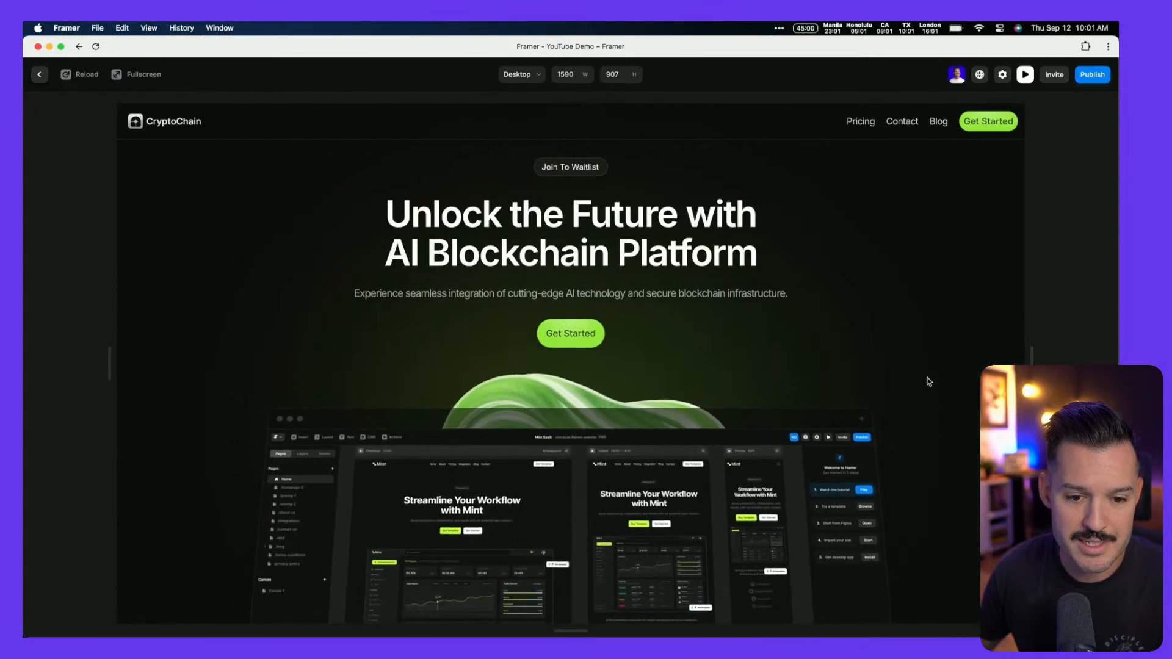
# Switch between the Real-Time Data Visualization, Predictive Analytics and Customizable Dashboards mockups in the preview
pyautogui.scroll(-10, 928, 380)
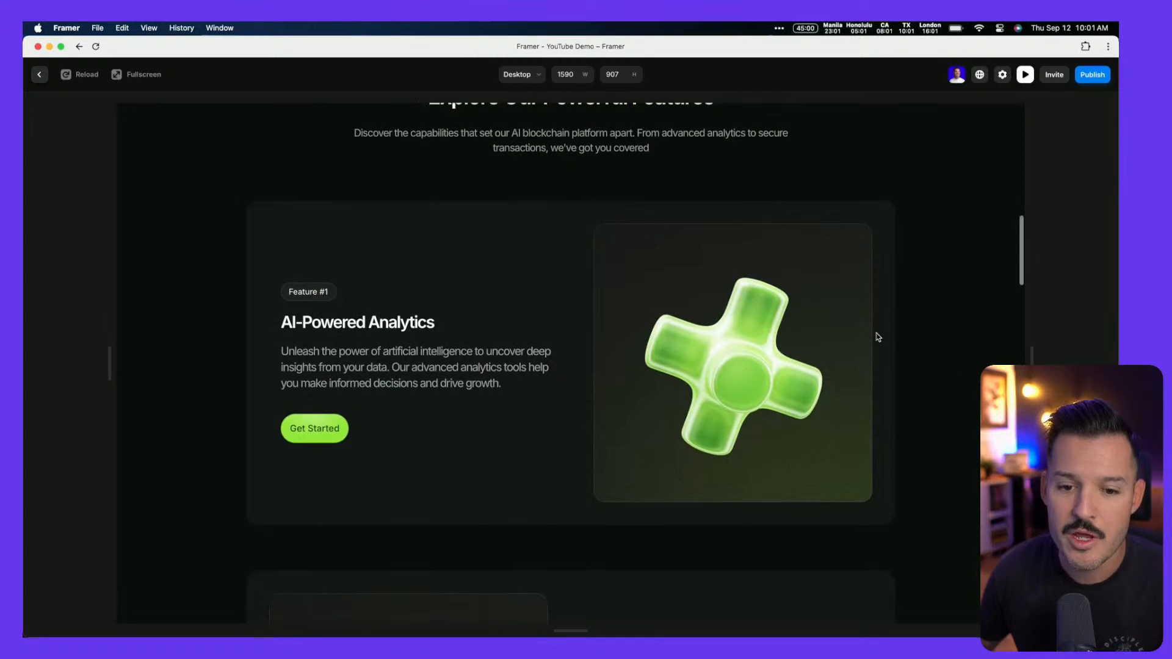
pyautogui.scroll(-15, 536, 274)
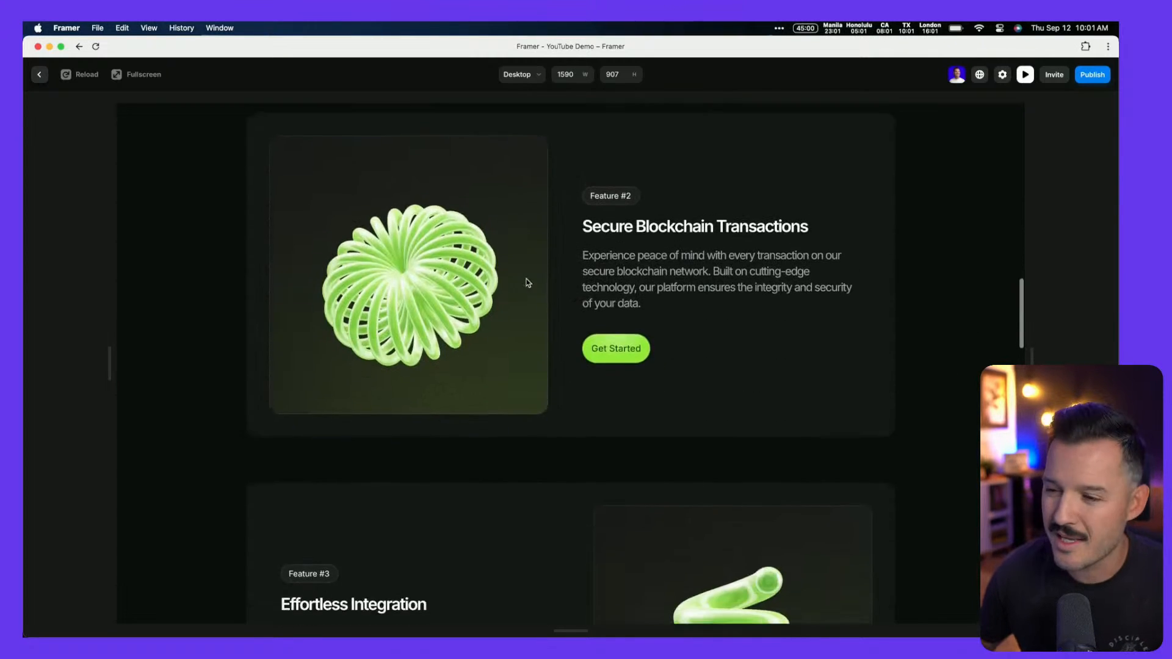
pyautogui.scroll(-5, 529, 283)
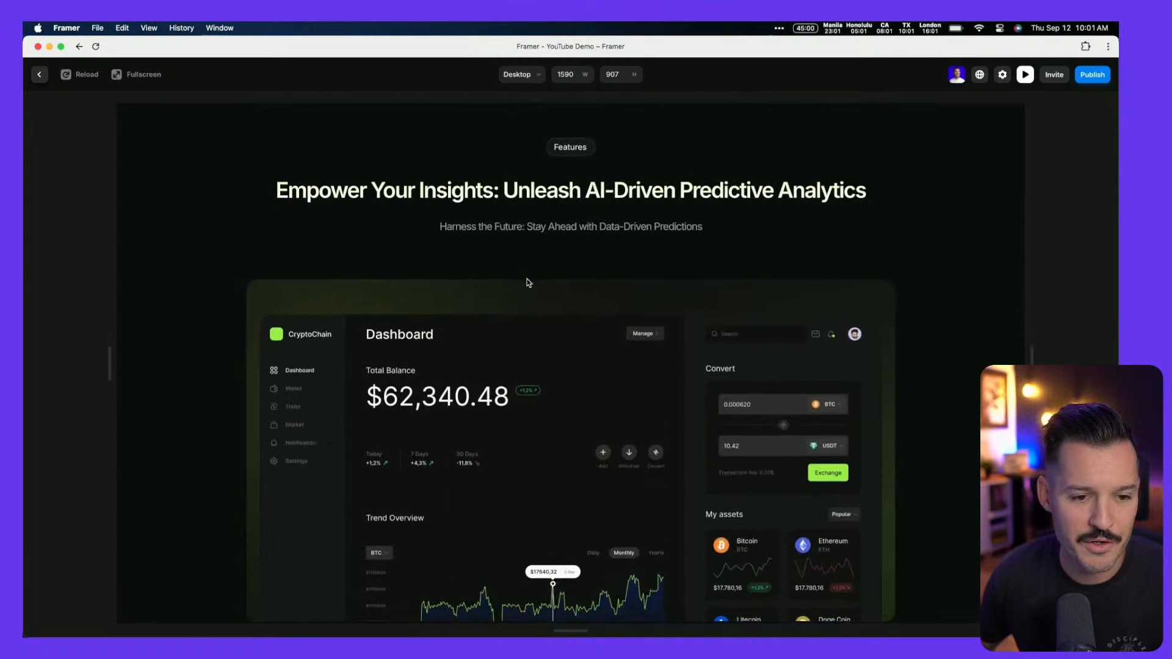
pyautogui.scroll(-1, 529, 282)
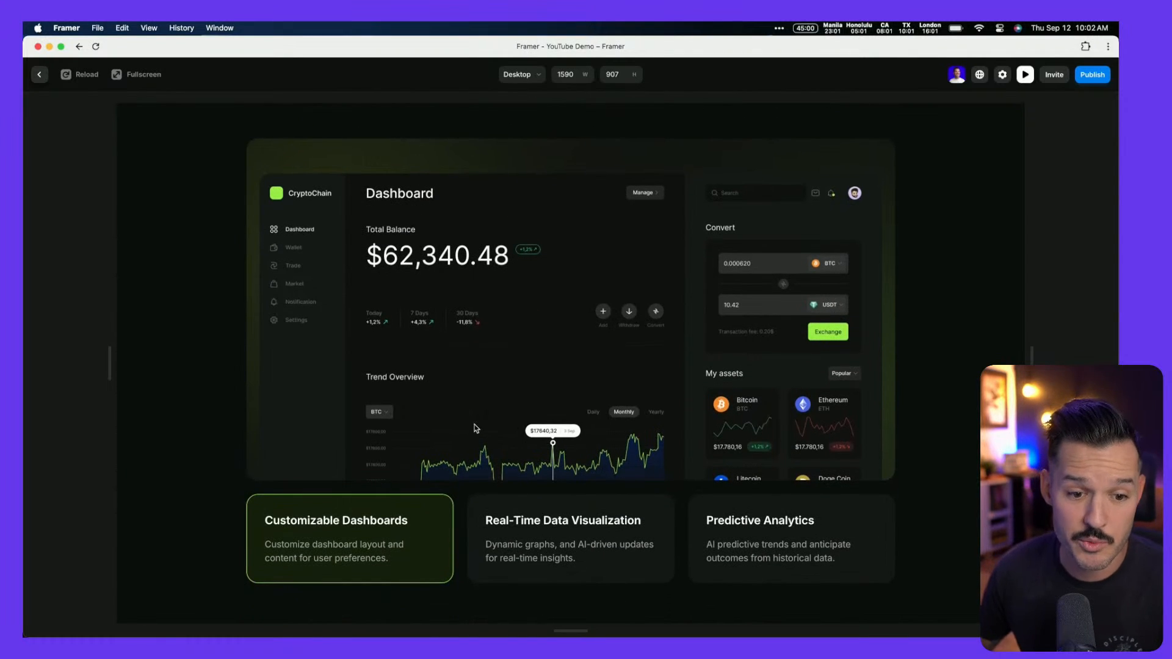
pyautogui.click(577, 565)
pyautogui.click(798, 554)
pyautogui.click(519, 552)
pyautogui.click(378, 551)
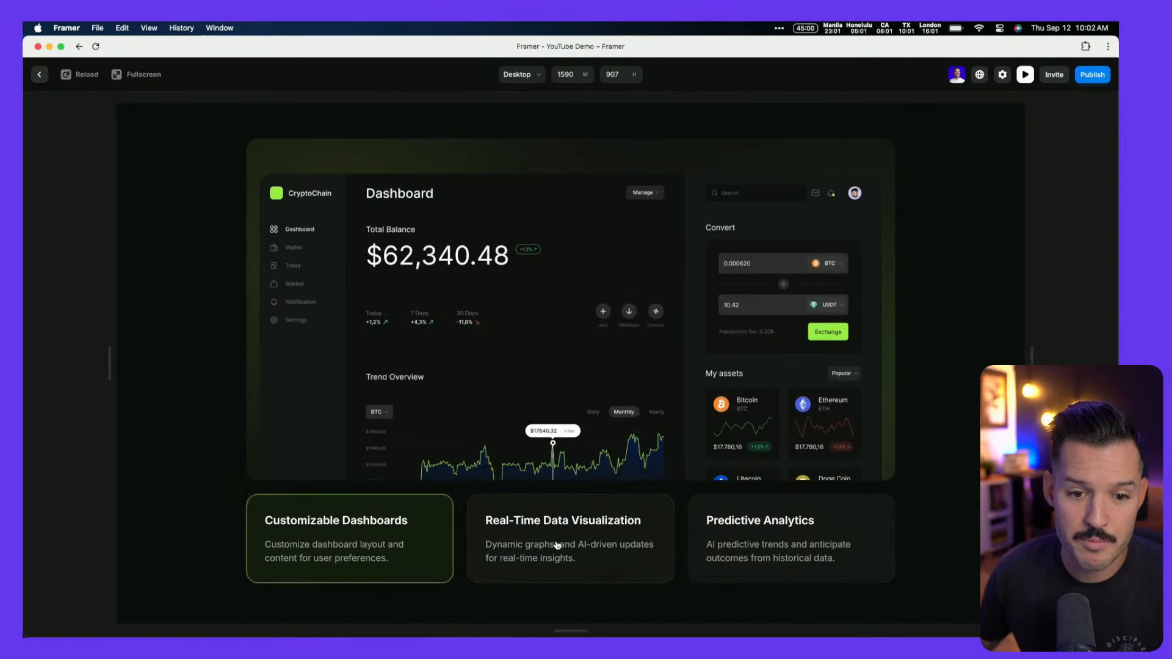
pyautogui.click(557, 550)
pyautogui.click(789, 550)
pyautogui.click(565, 550)
pyautogui.click(345, 548)
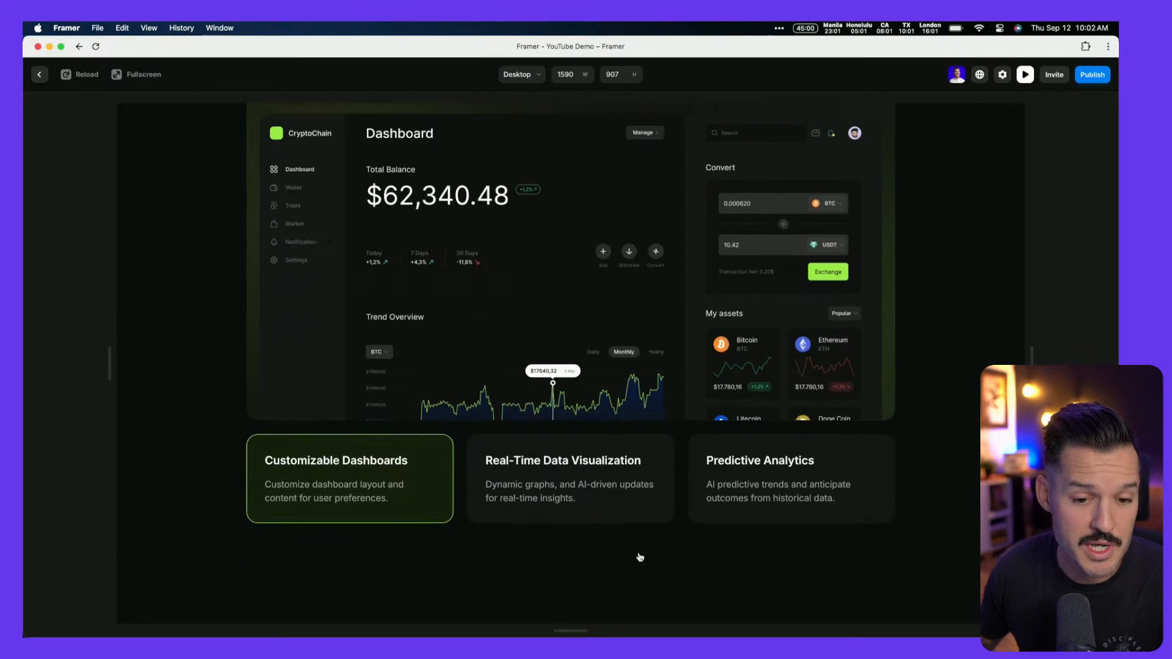
# Narrow the preview to phone width and scroll through the mobile layout
pyautogui.scroll(-10, 639, 557)
pyautogui.scroll(-1, 650, 565)
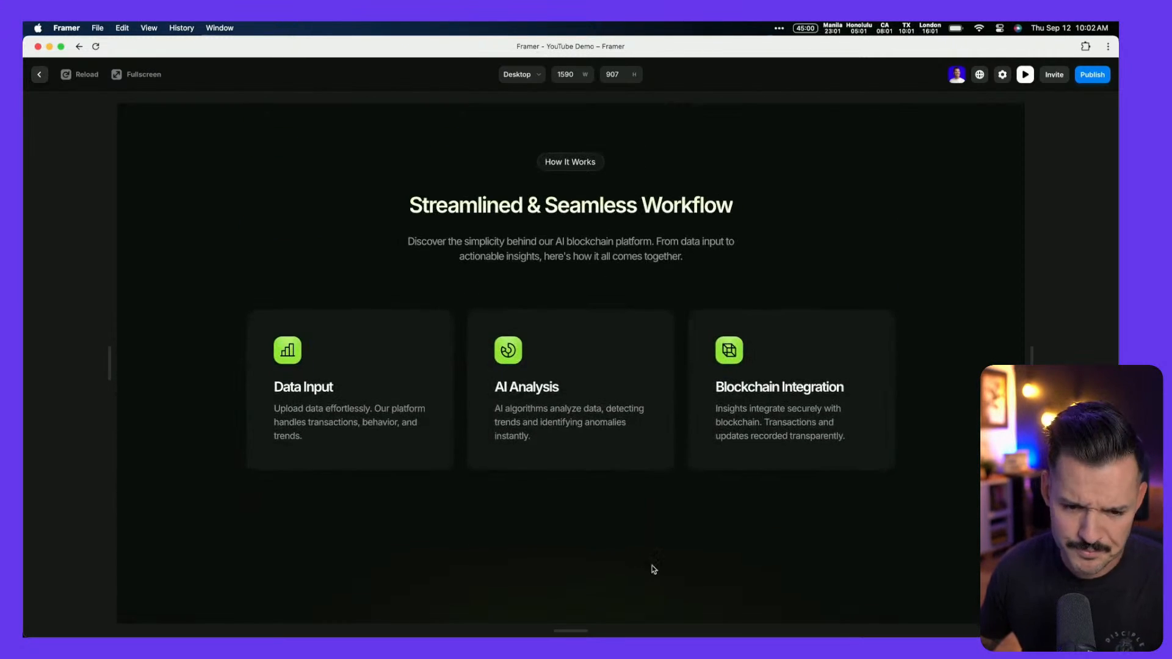
pyautogui.scroll(-4, 649, 419)
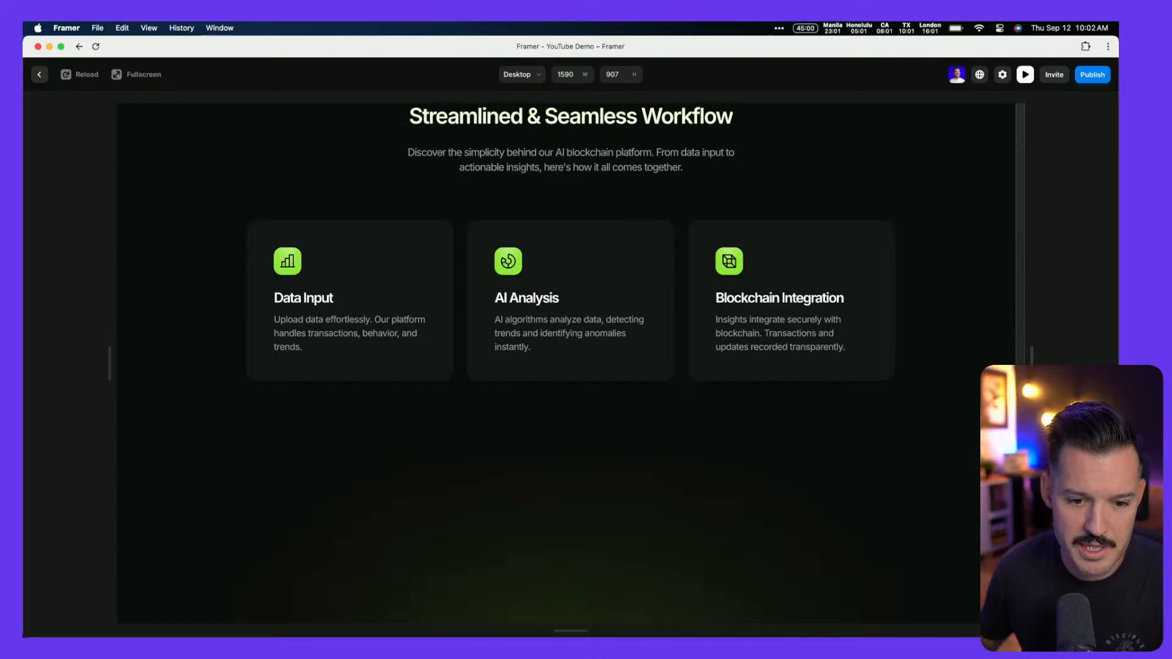
pyautogui.moveTo(1032, 368); pyautogui.dragTo(771, 383)
pyautogui.scroll(-3, 704, 393)
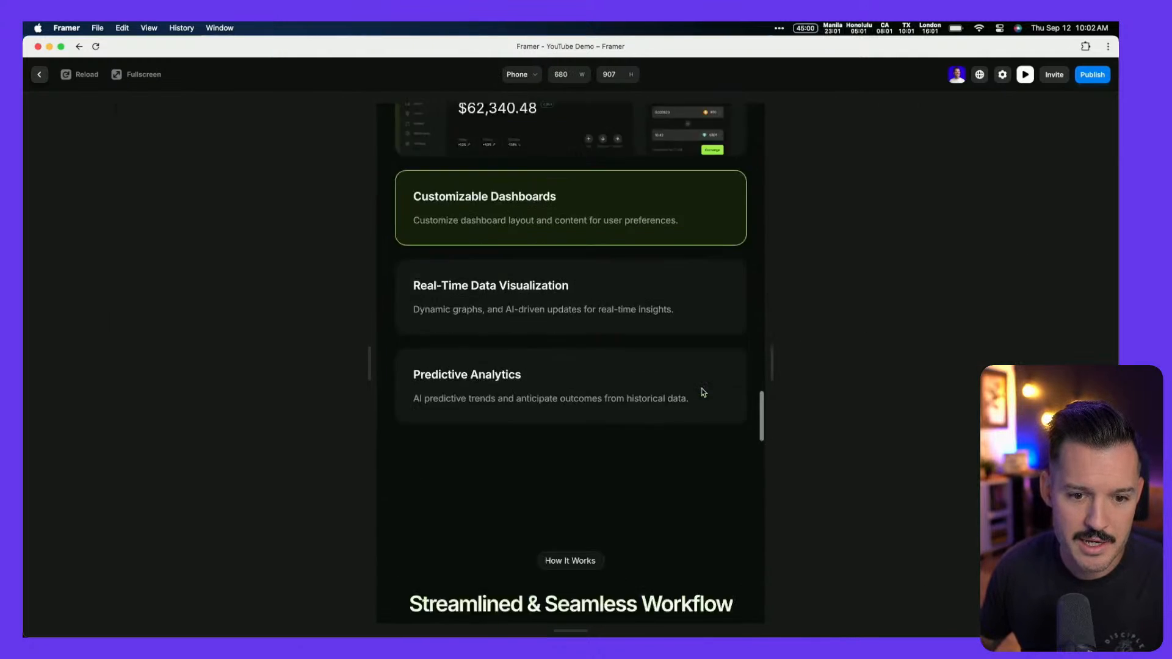
pyautogui.scroll(-20, 704, 392)
pyautogui.scroll(-20, 696, 369)
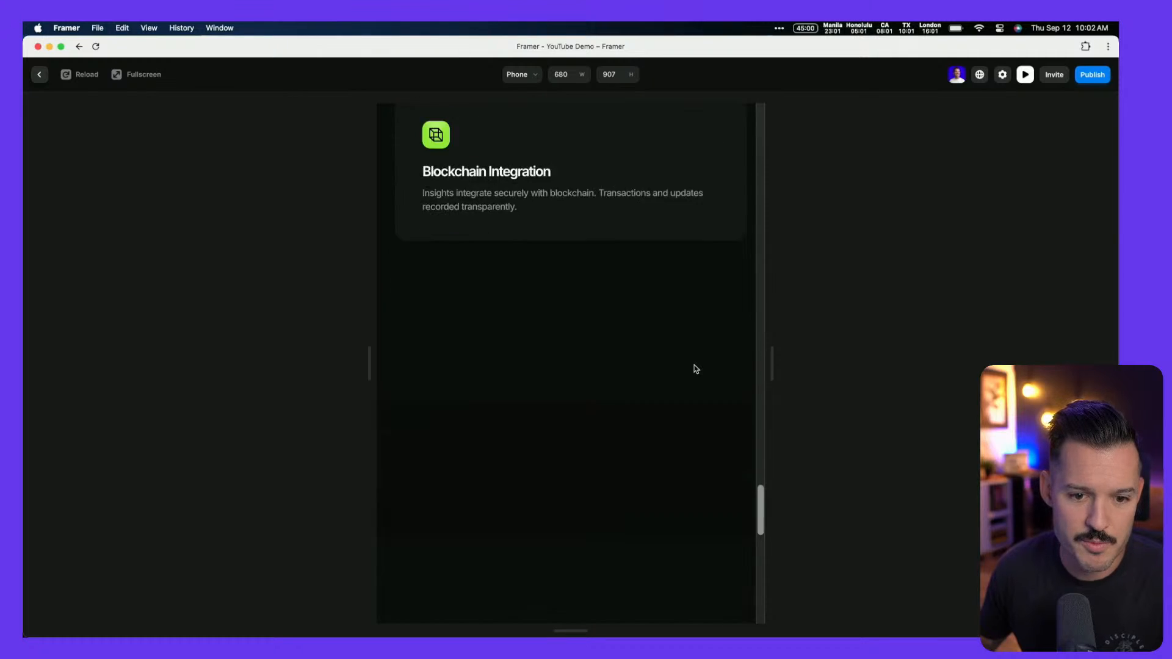
# Resize the preview back to desktop, ending at a 1870-pixel width
pyautogui.moveTo(773, 359); pyautogui.dragTo(736, 385)
pyautogui.scroll(-4, 763, 432)
pyautogui.scroll(5, 568, 382)
pyautogui.scroll(-5, 567, 383)
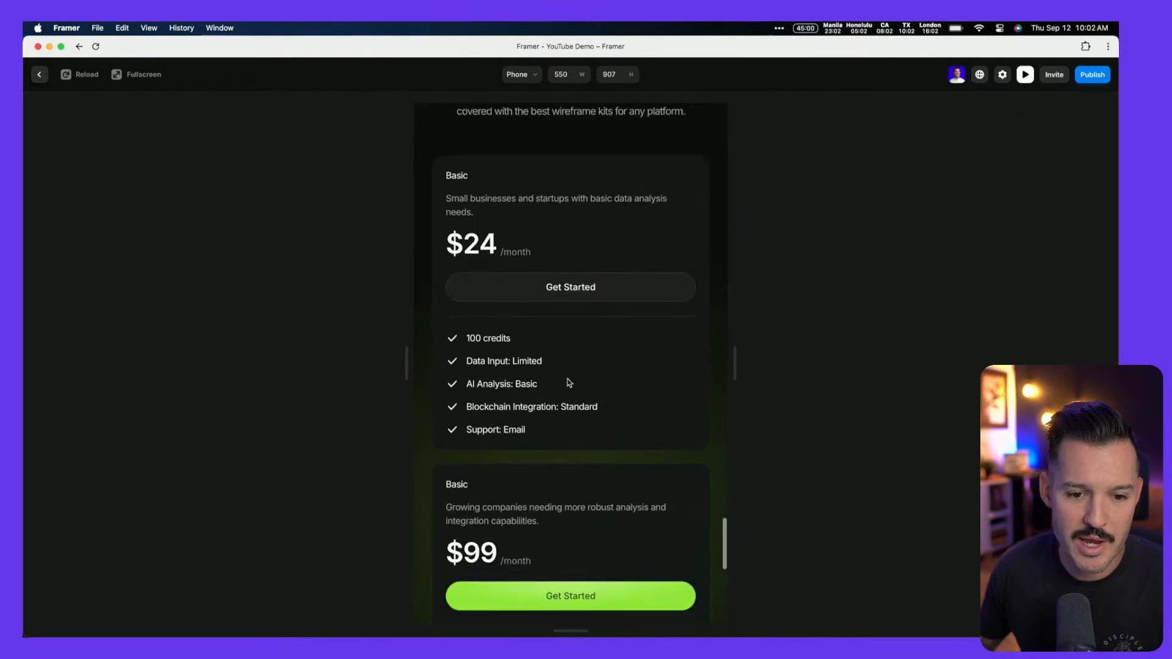
pyautogui.scroll(-1, 569, 383)
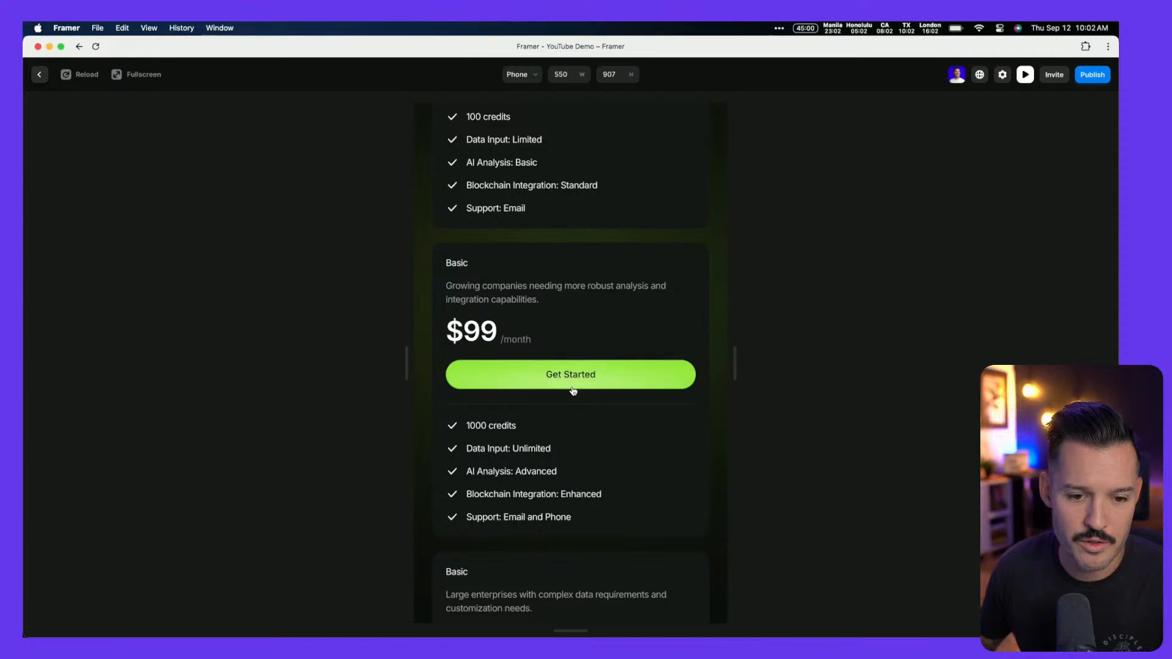
pyautogui.scroll(-5, 573, 390)
pyautogui.moveTo(732, 377); pyautogui.dragTo(1111, 391)
pyautogui.scroll(20, 867, 408)
pyautogui.scroll(5, 866, 411)
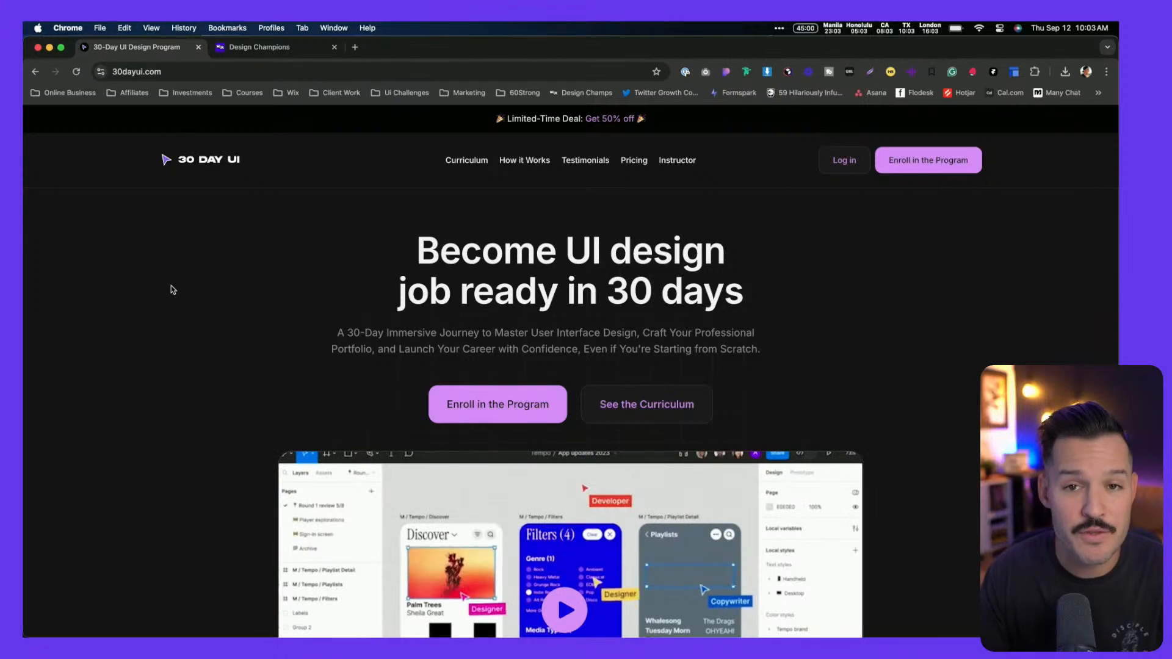
# Scroll down the 30dayui.com page past the benefits to the 30-Day UI Designer section
pyautogui.scroll(-10, 172, 289)
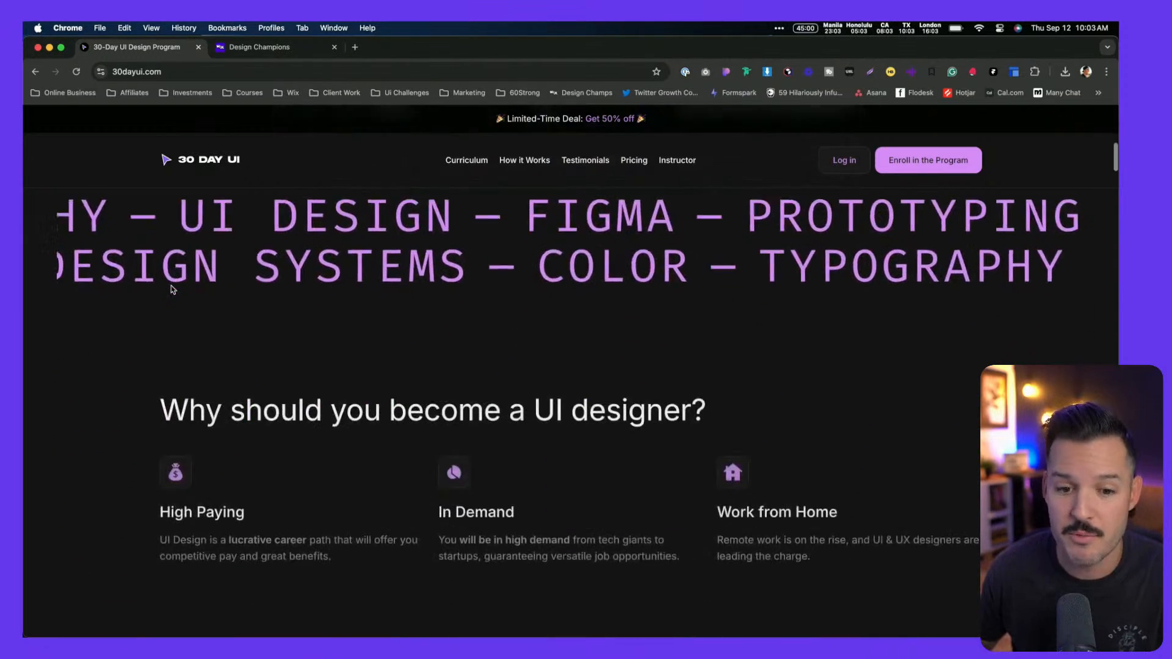
pyautogui.scroll(-8, 173, 290)
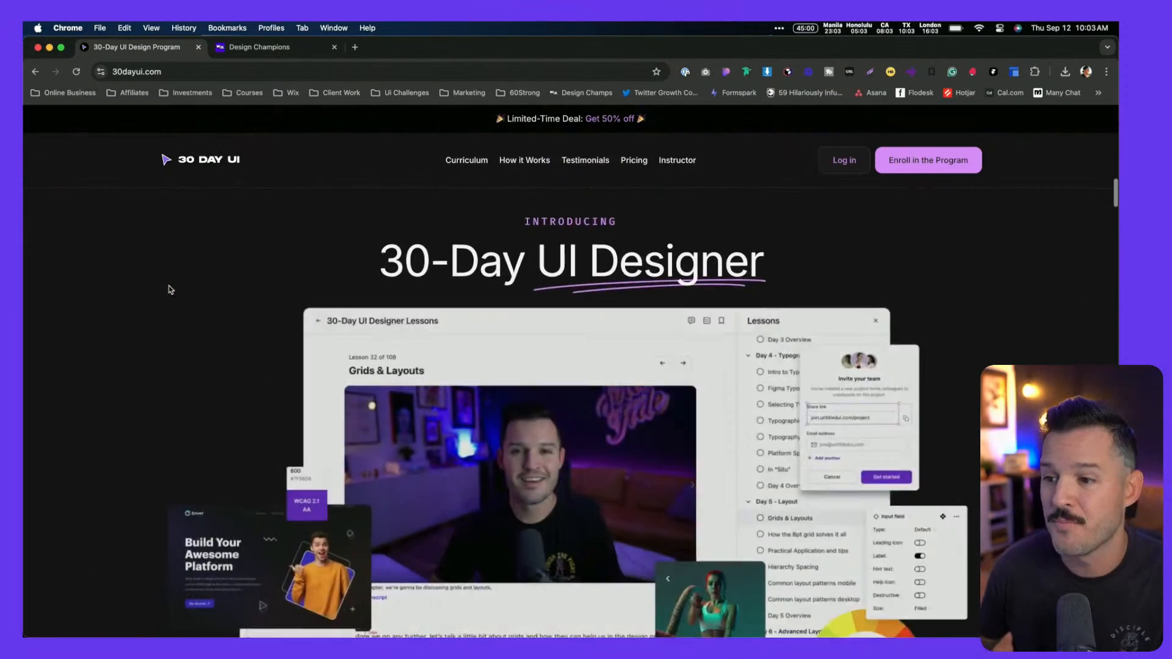
pyautogui.scroll(-15, 171, 289)
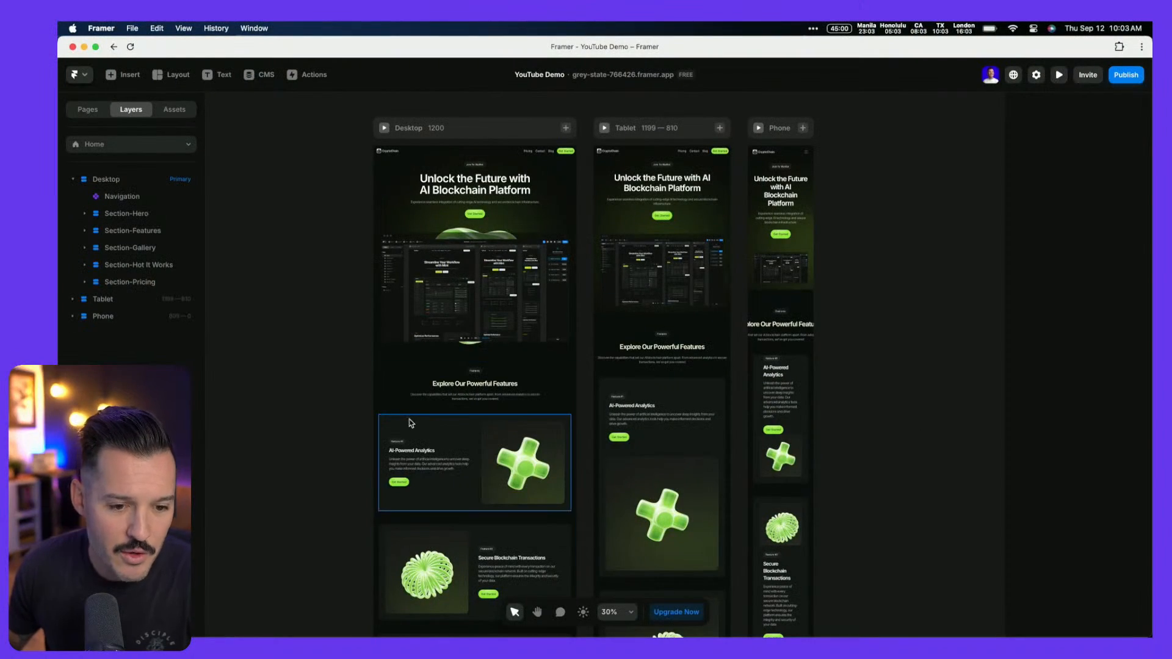
# Set the first feature card Container's Position Type to Sticky with Top 120
pyautogui.click(391, 426)
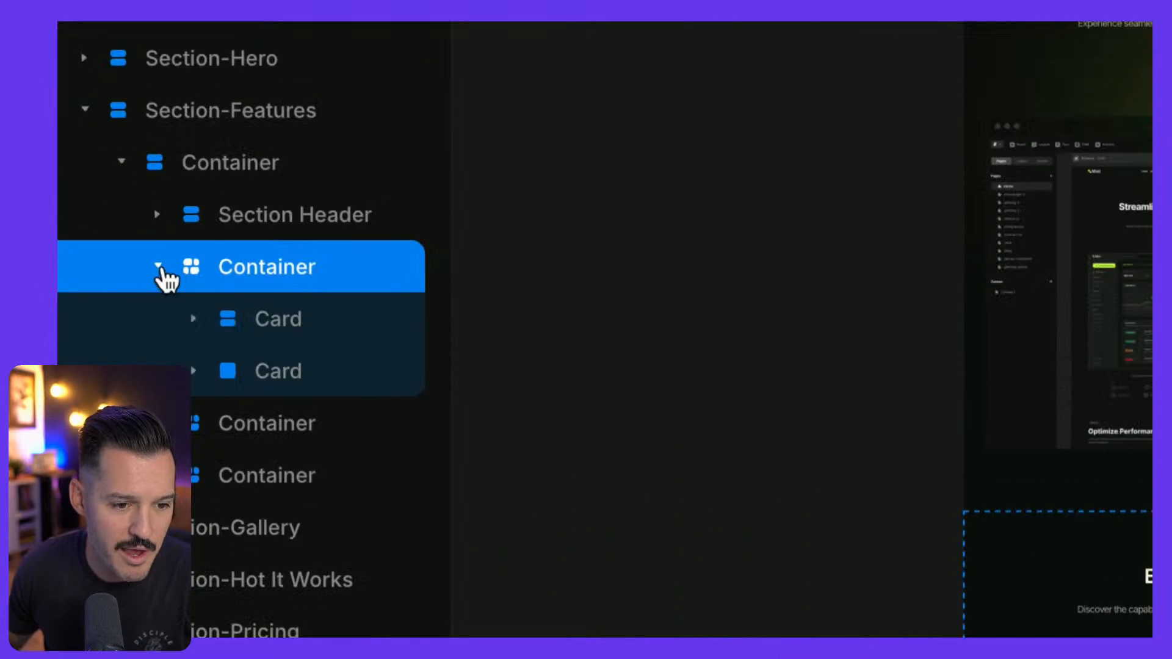
pyautogui.click(159, 267)
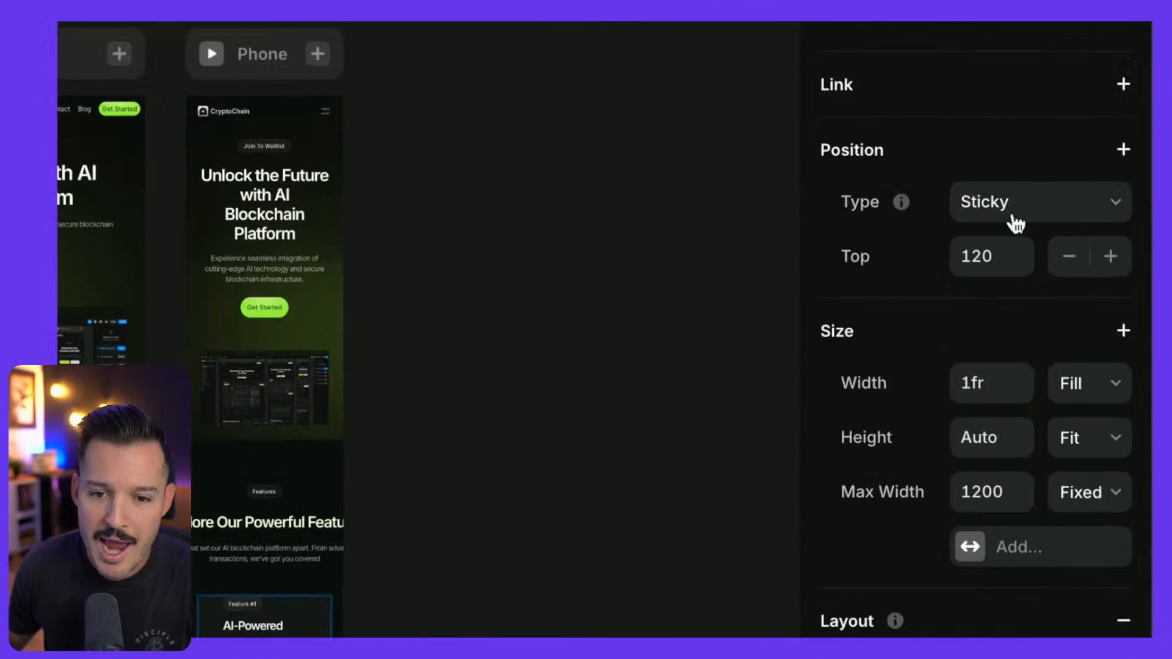
pyautogui.moveTo(1047, 192)
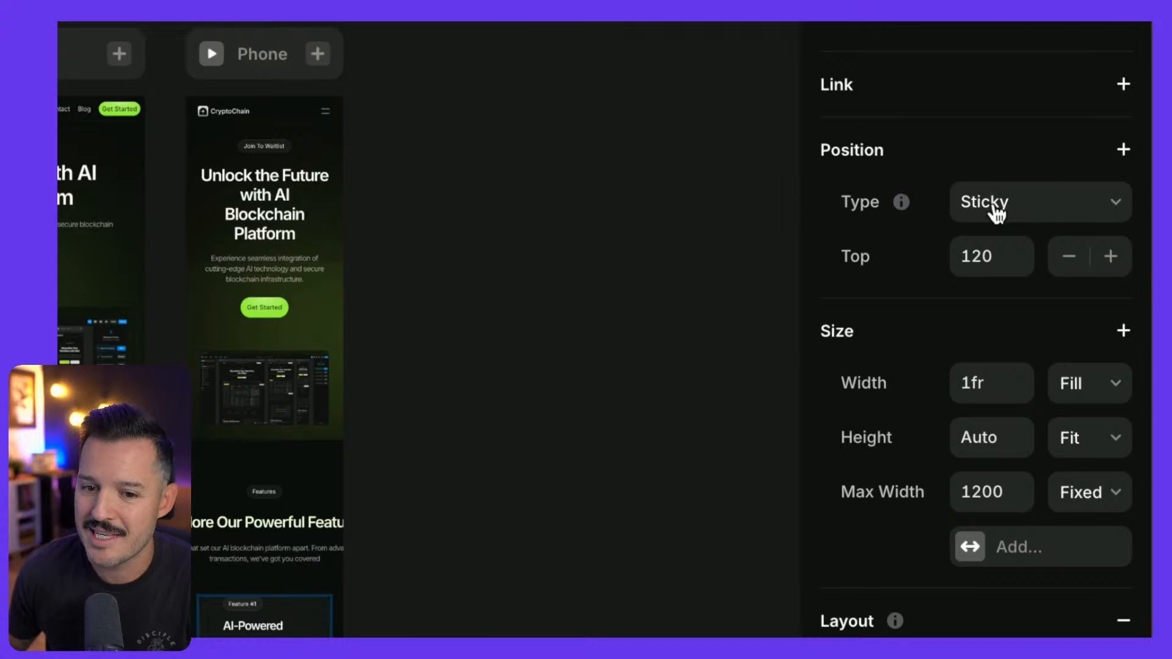
pyautogui.click(987, 207)
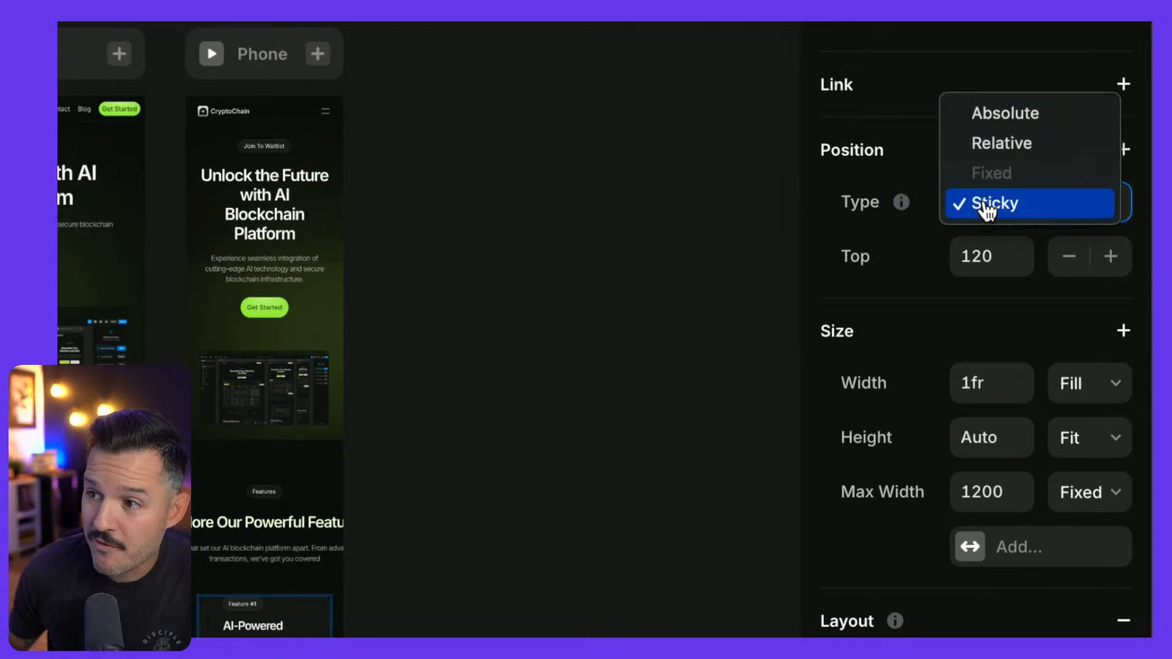
pyautogui.click(987, 208)
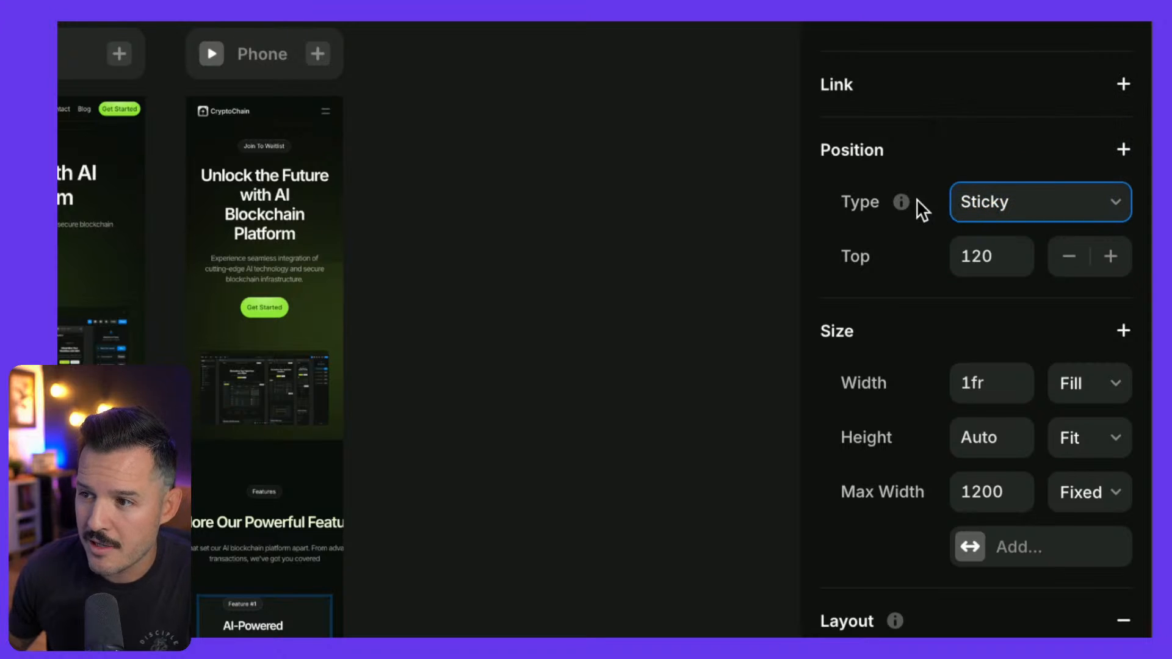
pyautogui.moveTo(902, 204)
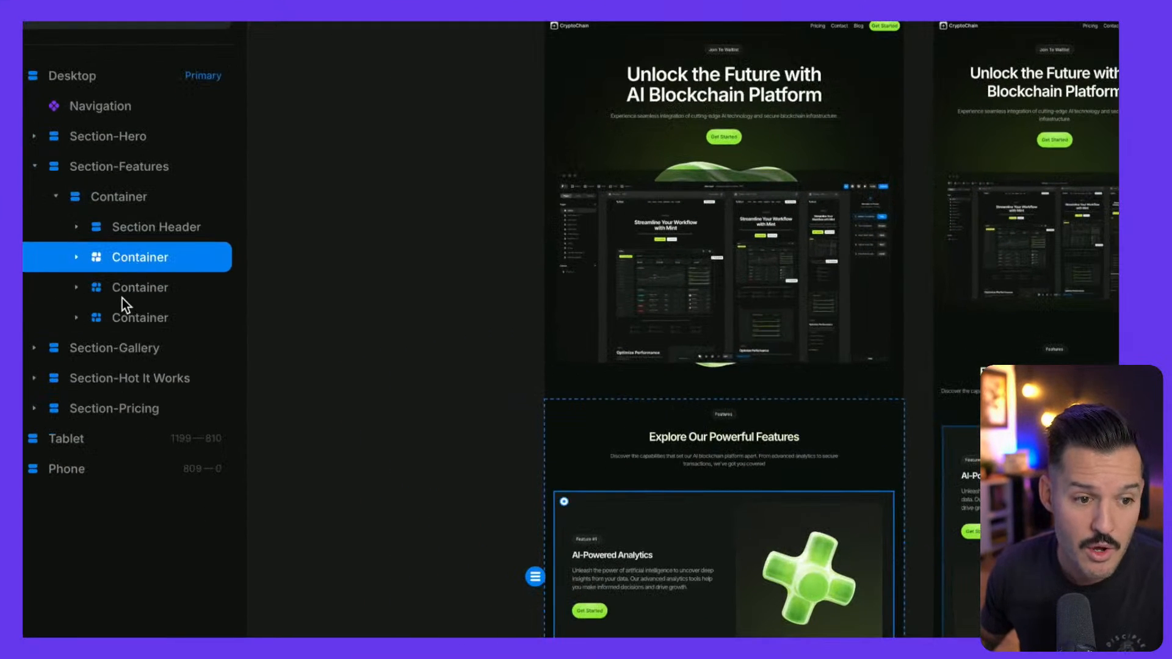
# Select the Desktop breakpoint in Layers and change its Overflow from Hidden to Visible
pyautogui.click(107, 196)
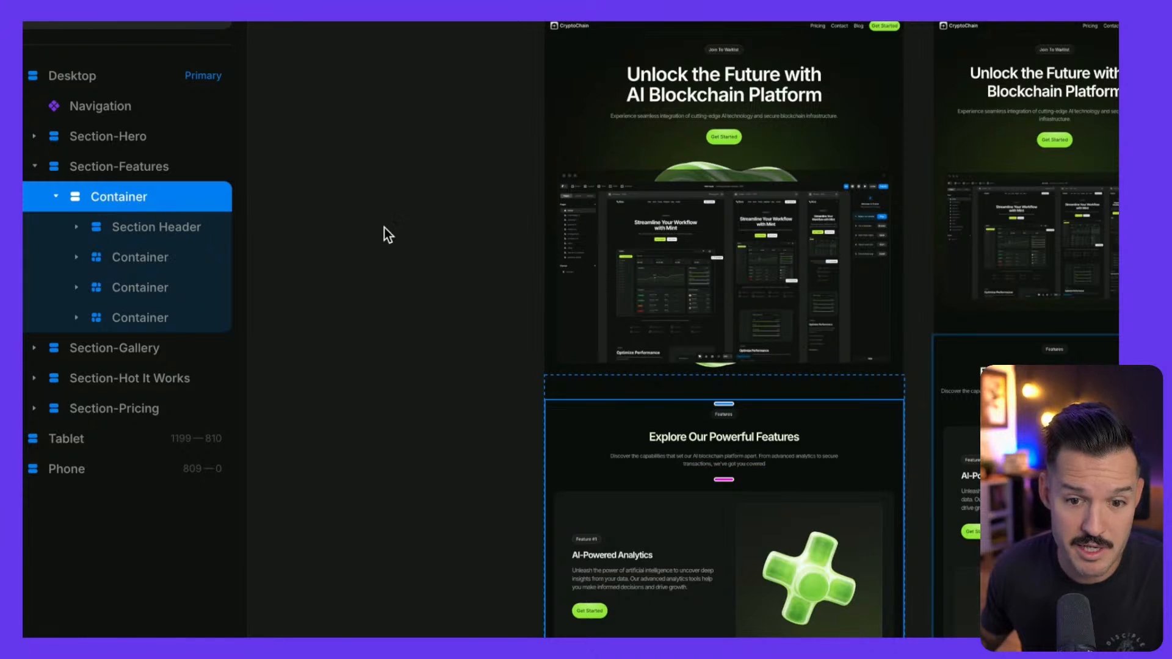
pyautogui.scroll(-5, 1045, 226)
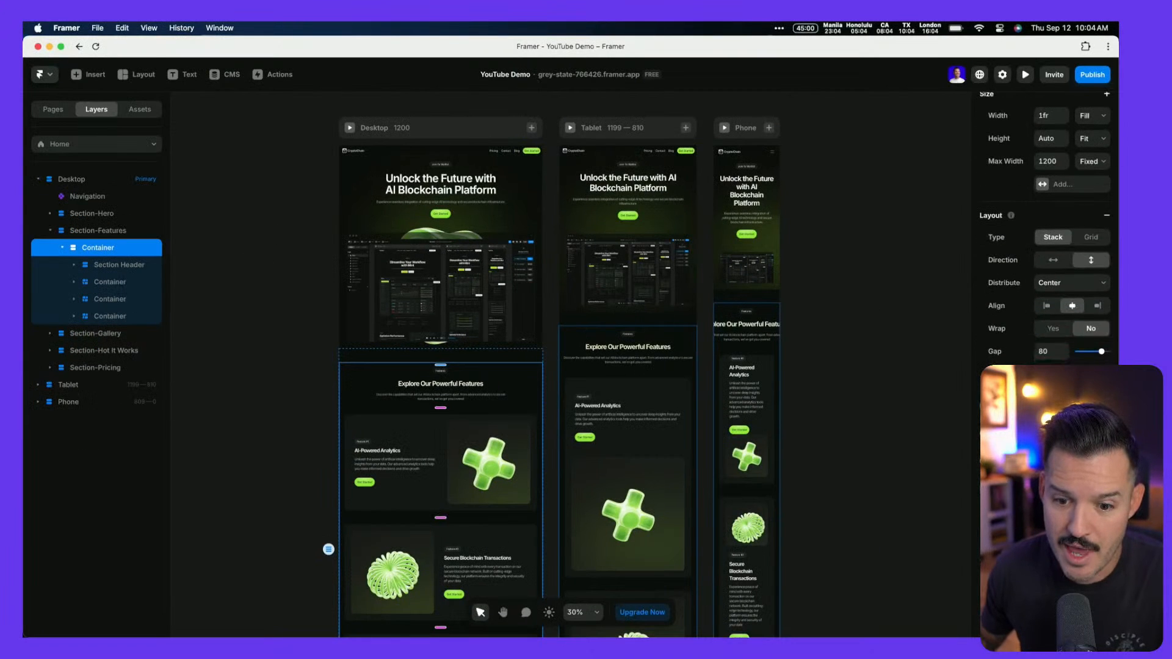
pyautogui.scroll(-5, 1045, 244)
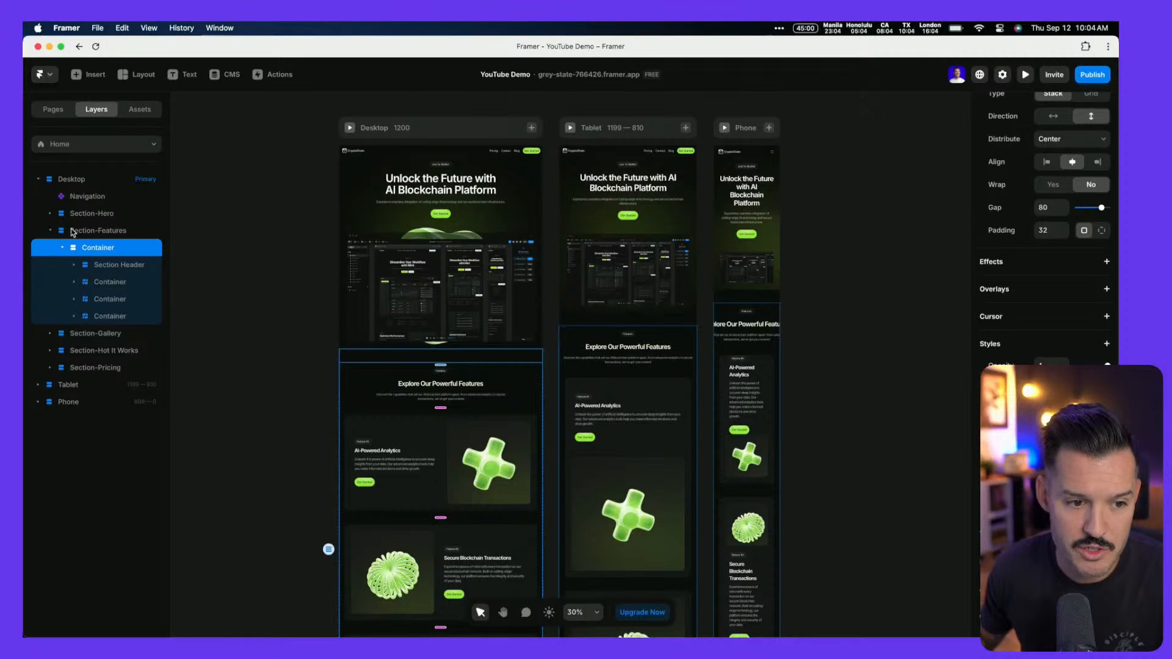
pyautogui.click(72, 232)
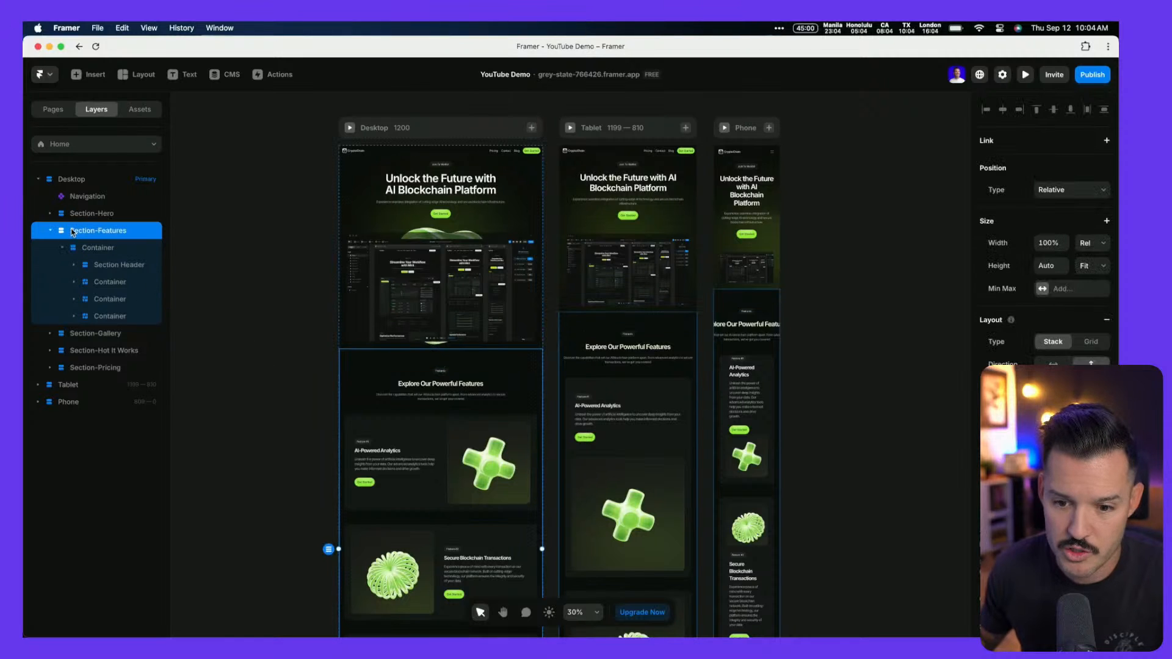
pyautogui.scroll(-5, 1046, 232)
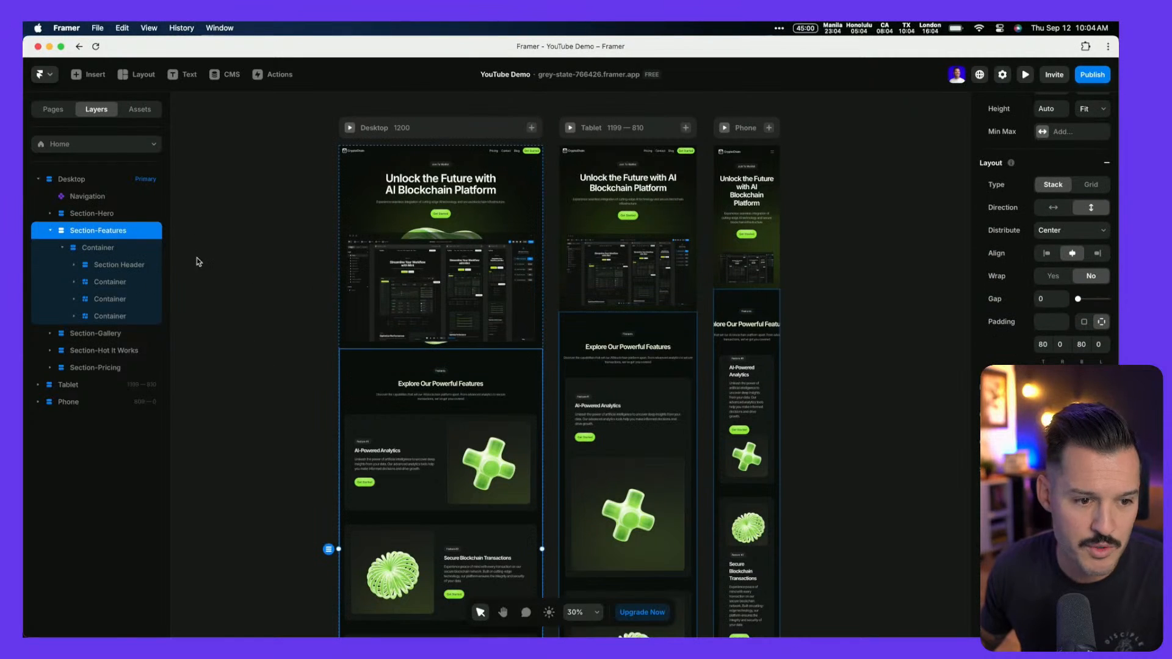
pyautogui.click(67, 183)
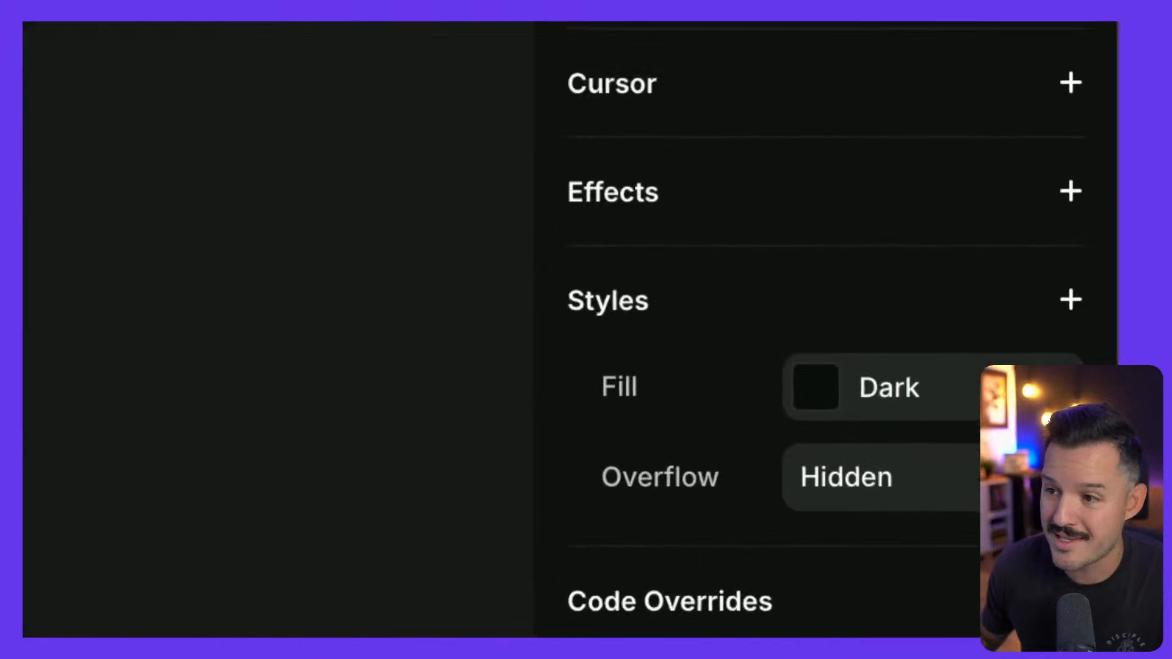
pyautogui.click(866, 506)
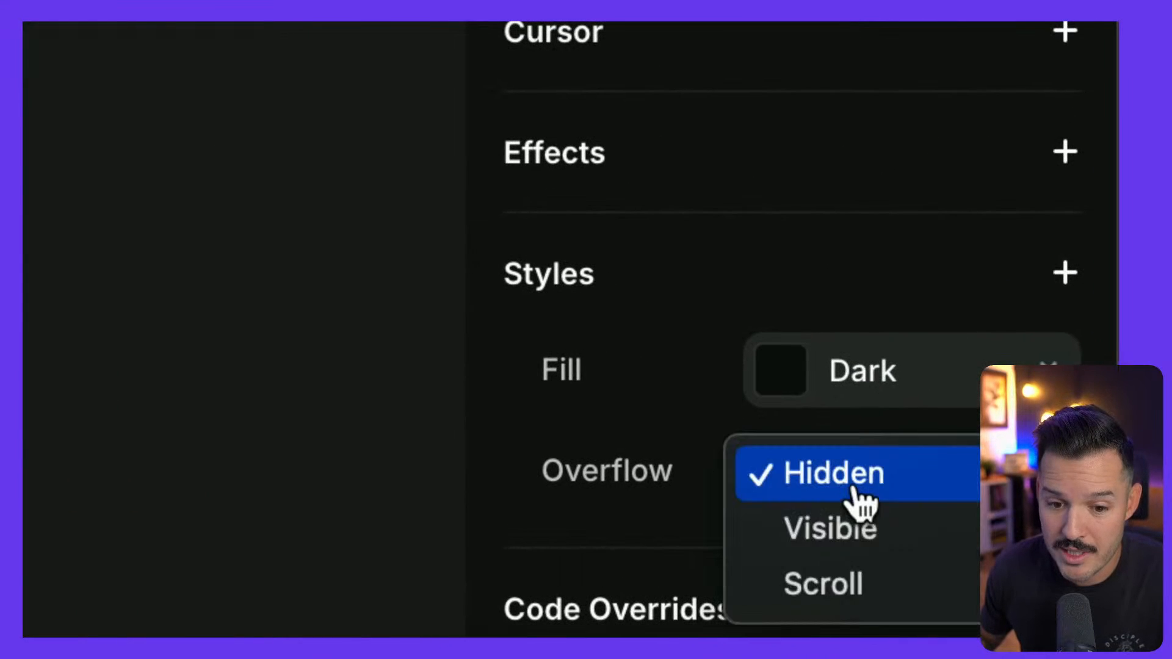
pyautogui.click(861, 532)
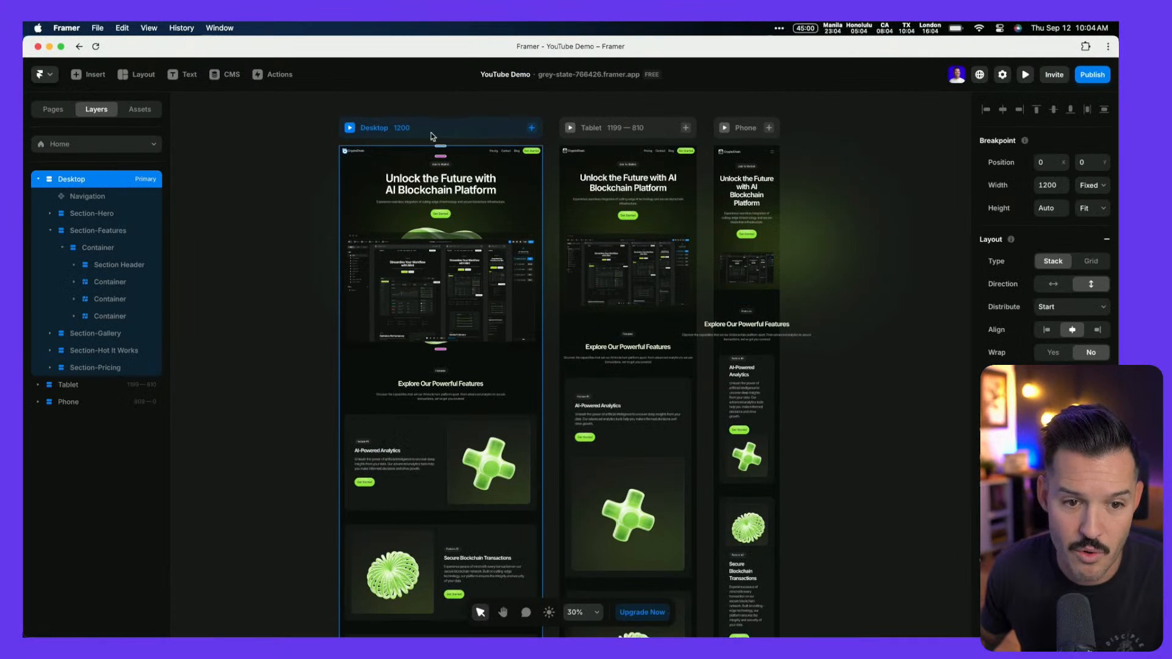
pyautogui.click(349, 130)
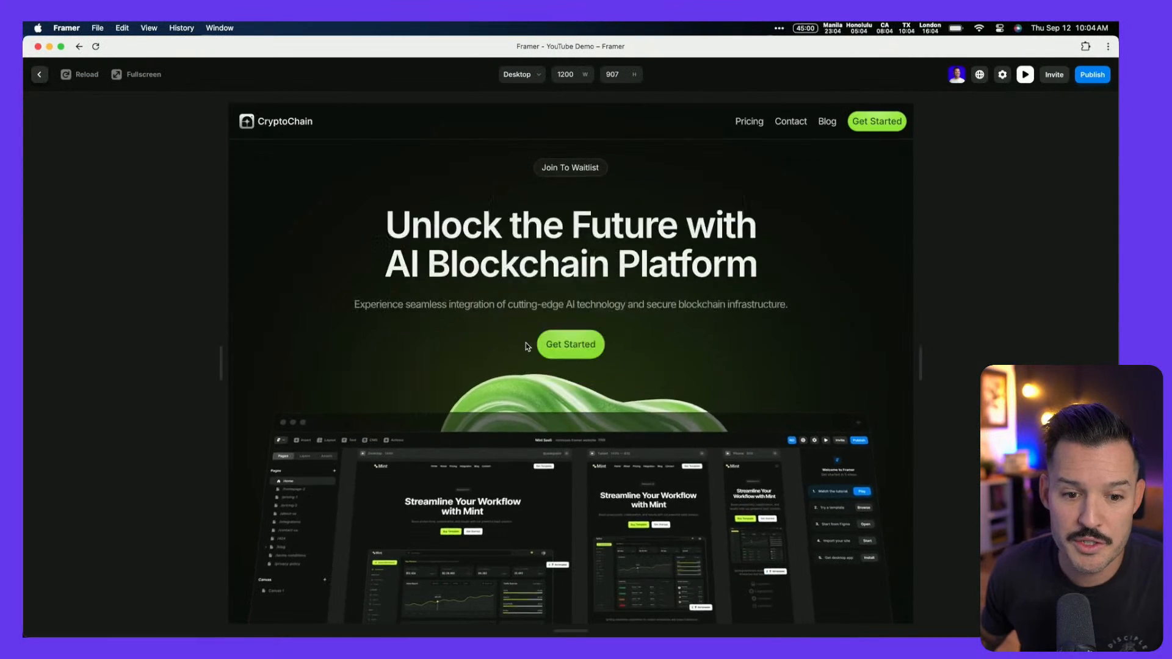
pyautogui.scroll(-4, 525, 345)
pyautogui.scroll(-10, 525, 345)
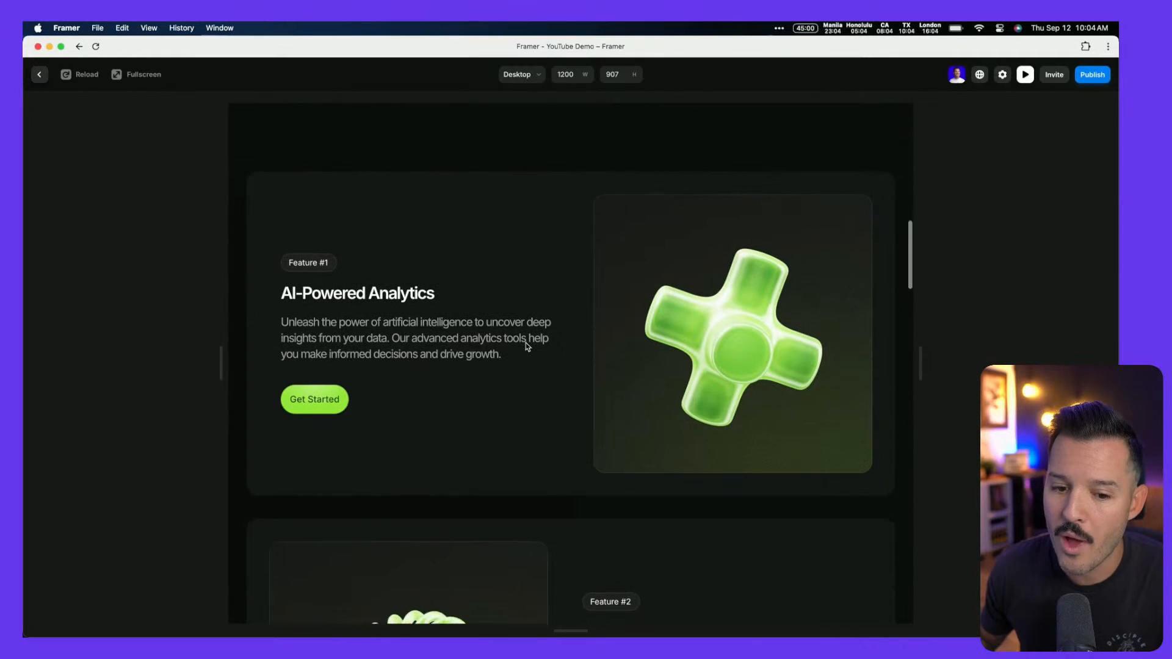
pyautogui.scroll(-2, 525, 340)
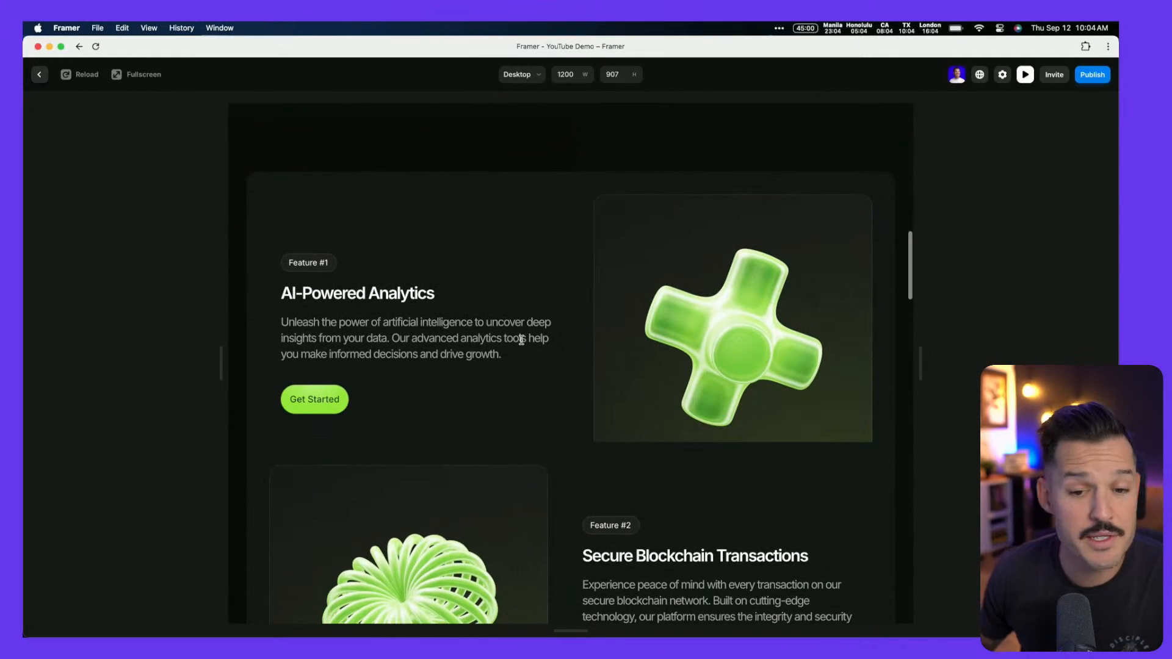
pyautogui.press('Escape')
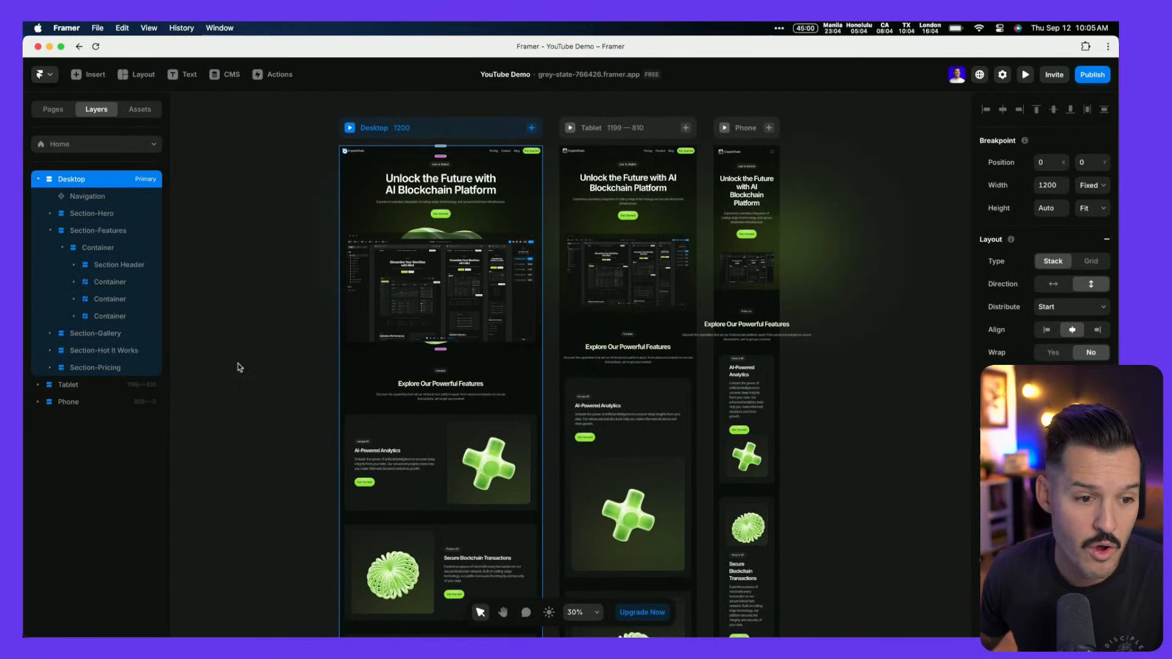
pyautogui.click(117, 283)
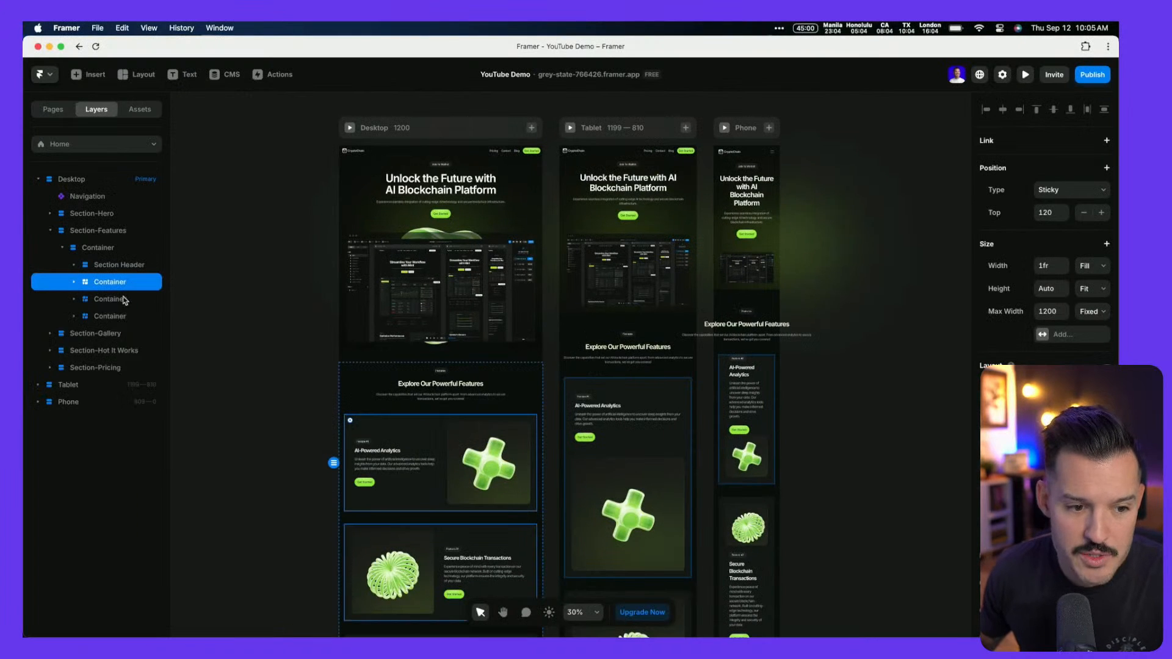
pyautogui.click(121, 300)
pyautogui.click(74, 299)
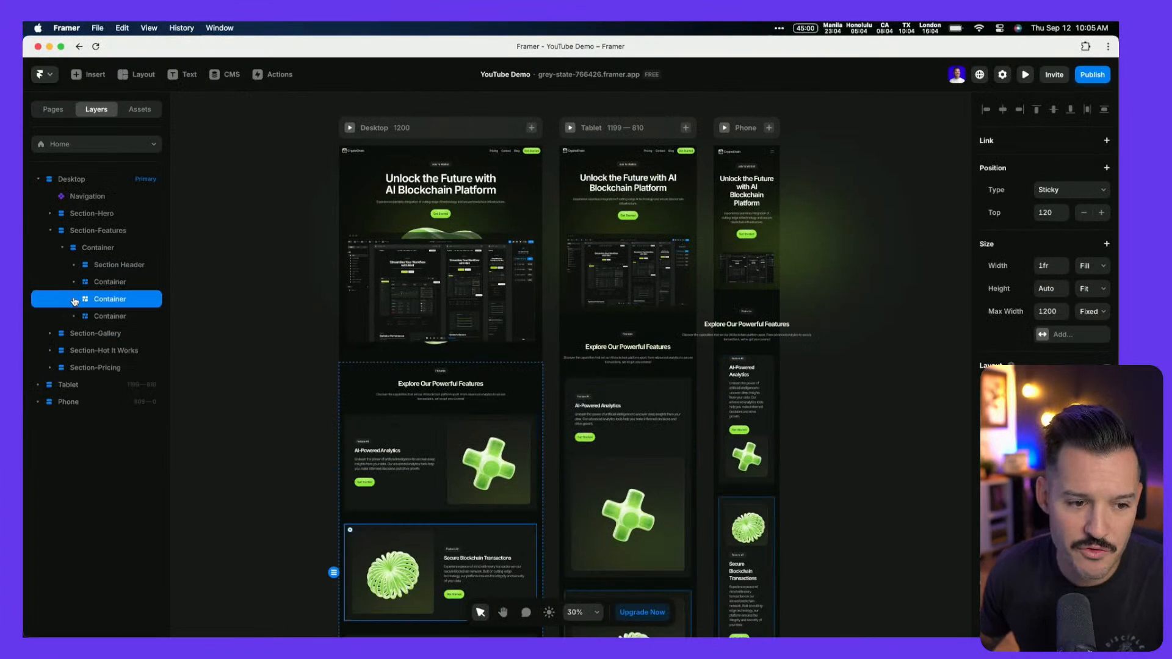
pyautogui.click(350, 128)
pyautogui.scroll(-10, 388, 272)
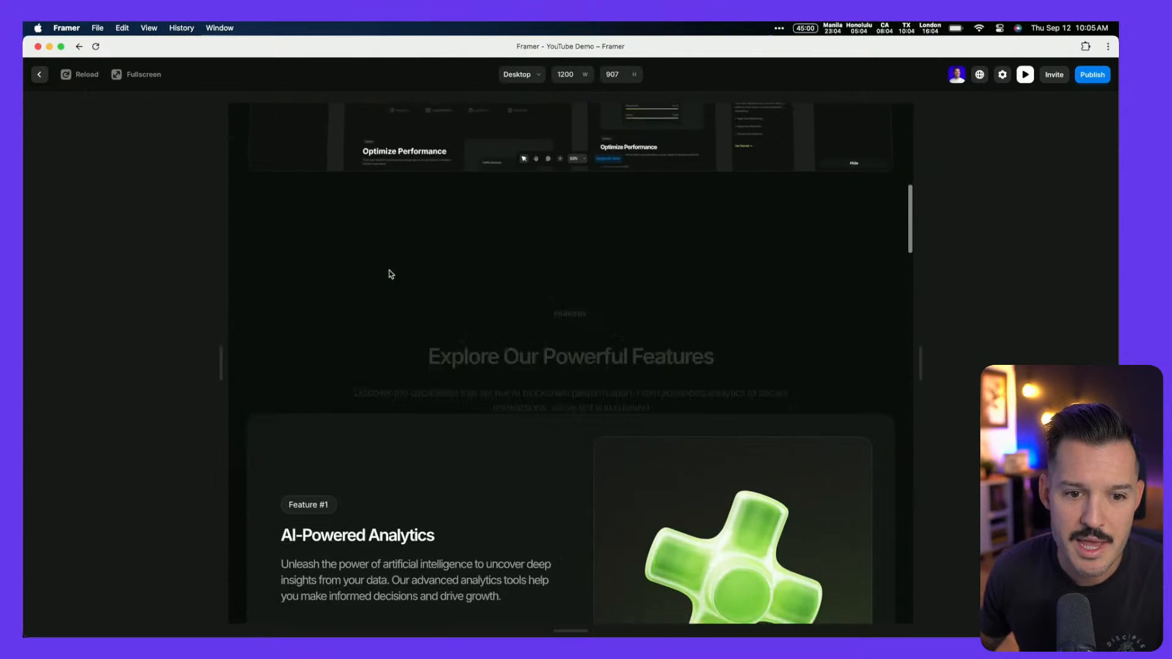
pyautogui.scroll(-5, 390, 274)
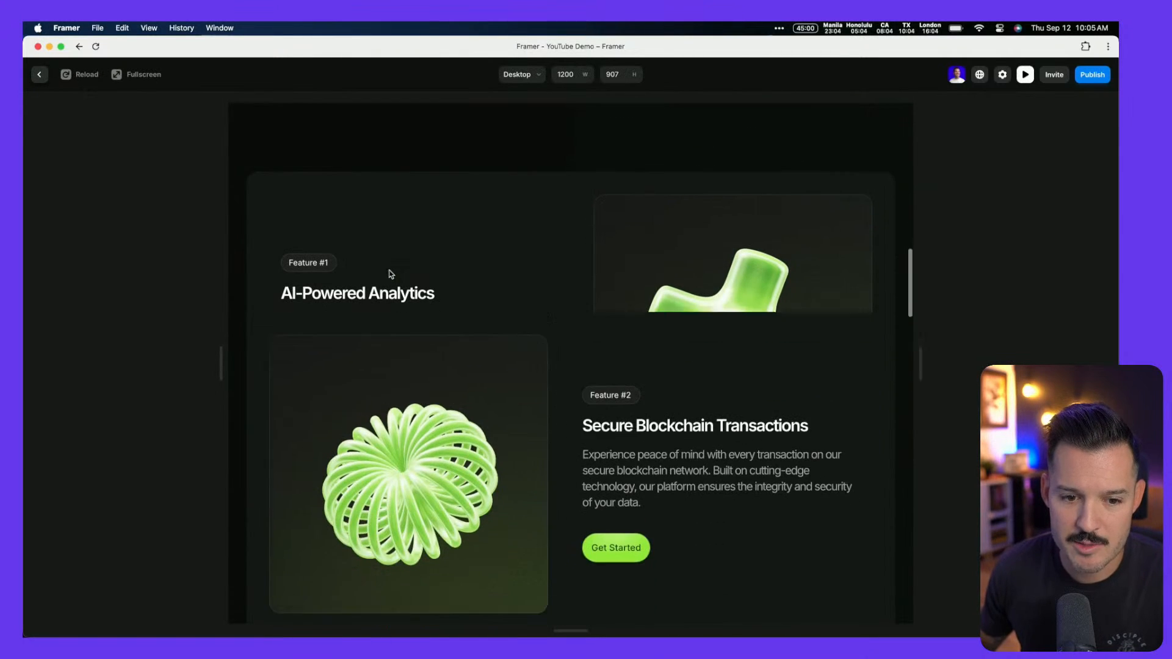
pyautogui.scroll(-2, 390, 274)
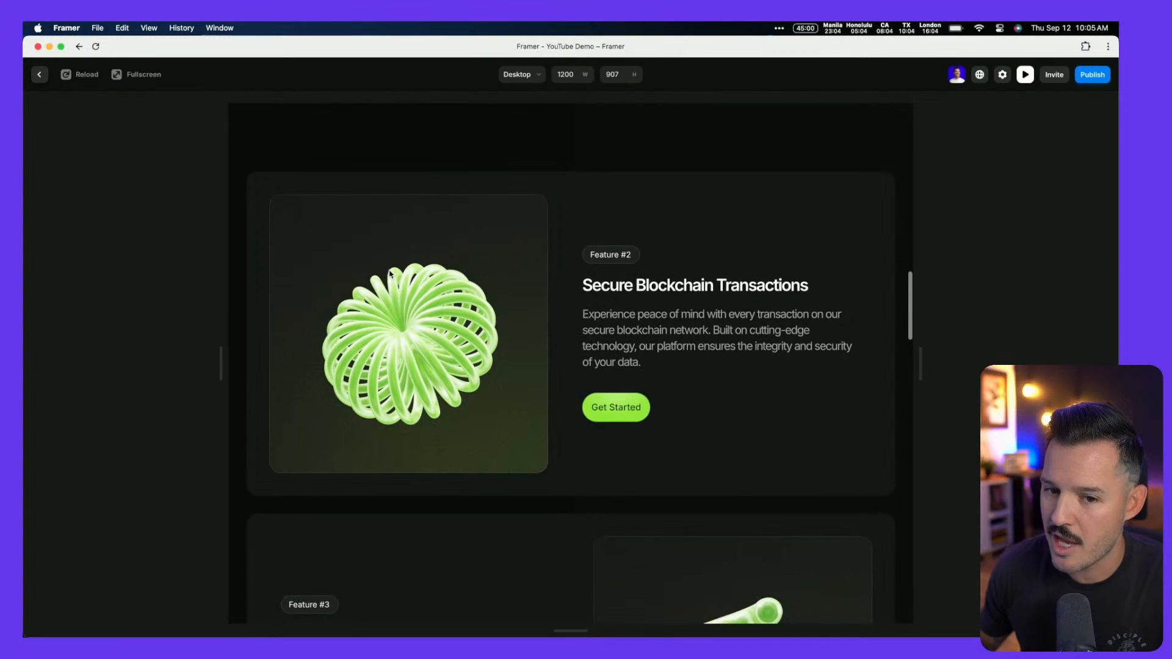
pyautogui.scroll(-3, 390, 274)
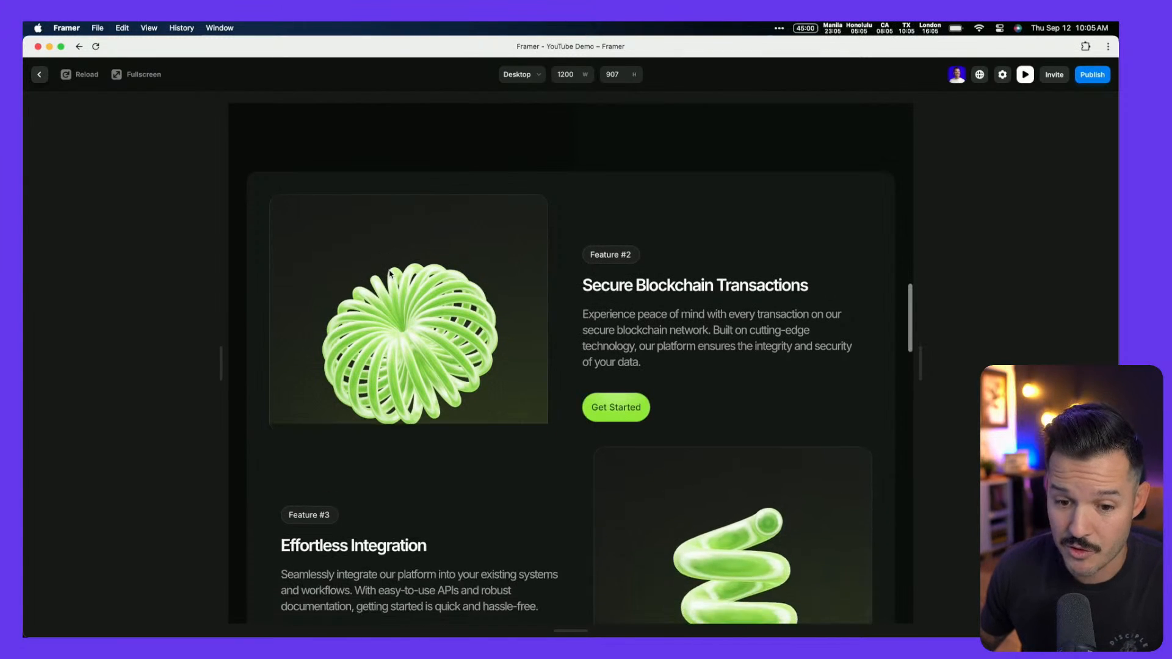
pyautogui.scroll(2, 390, 274)
pyautogui.scroll(-5, 389, 273)
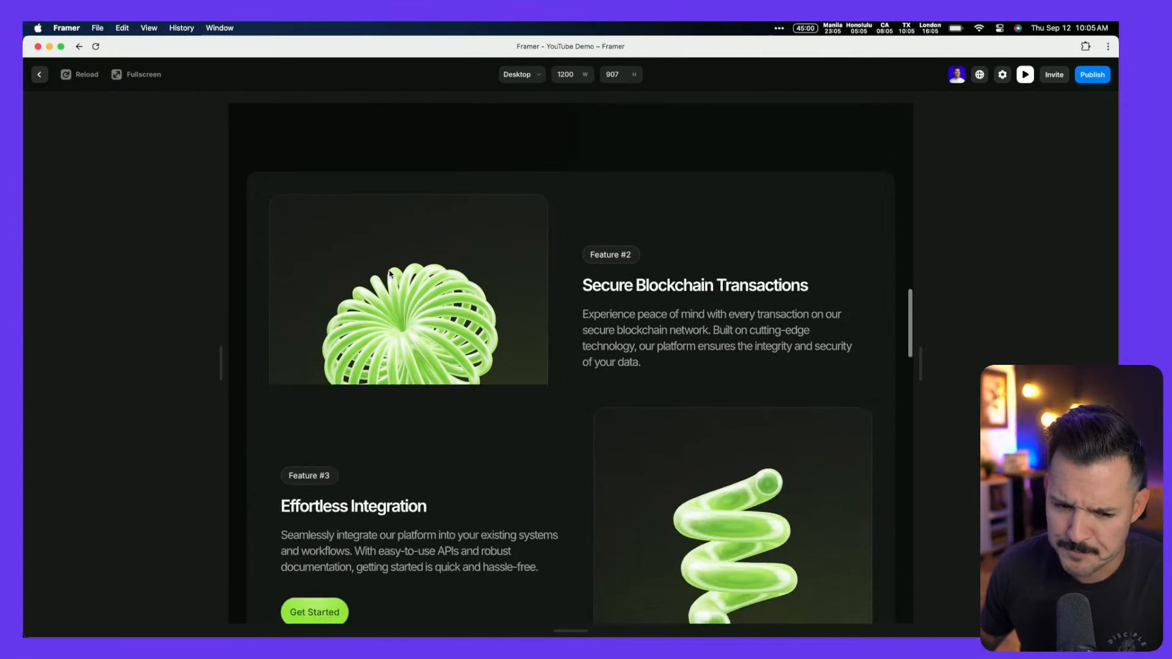
pyautogui.scroll(-2, 390, 274)
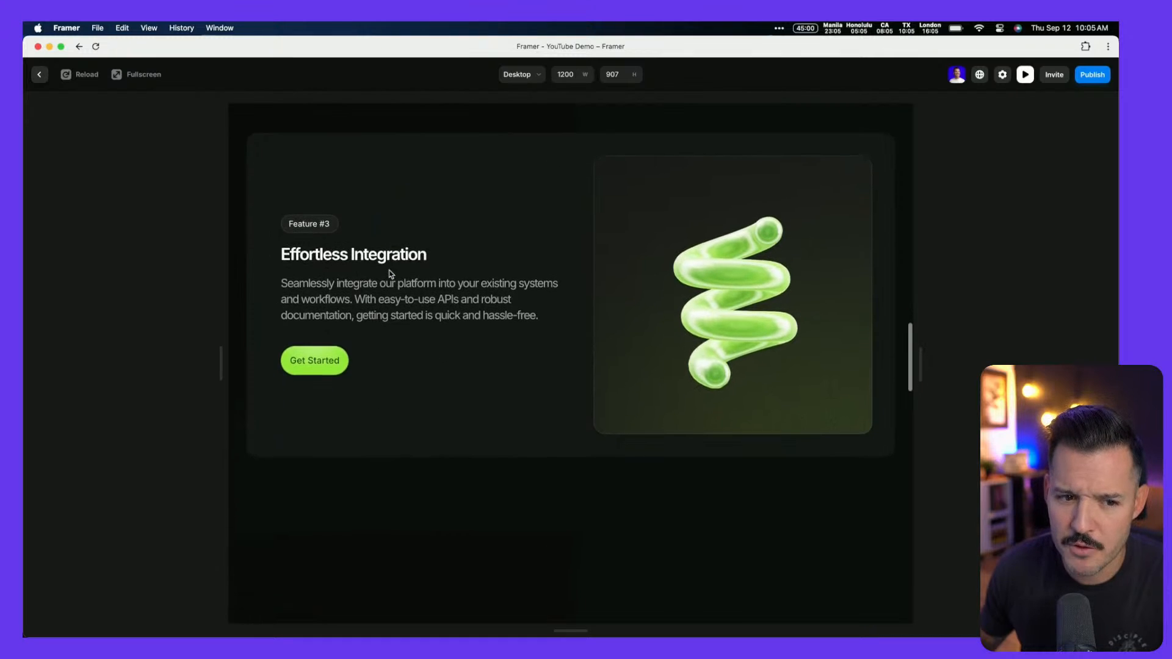
pyautogui.scroll(3, 390, 274)
pyautogui.press('Escape')
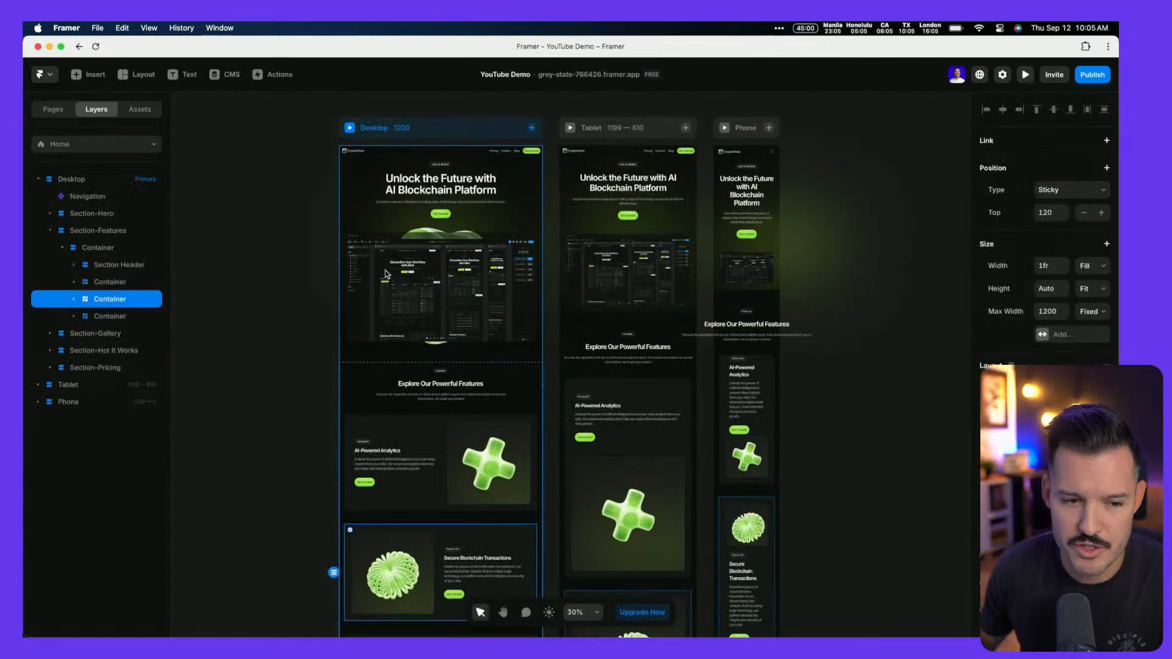
# Nudge the first feature card container's sticky top offset down, then check the second and third containers
pyautogui.click(114, 282)
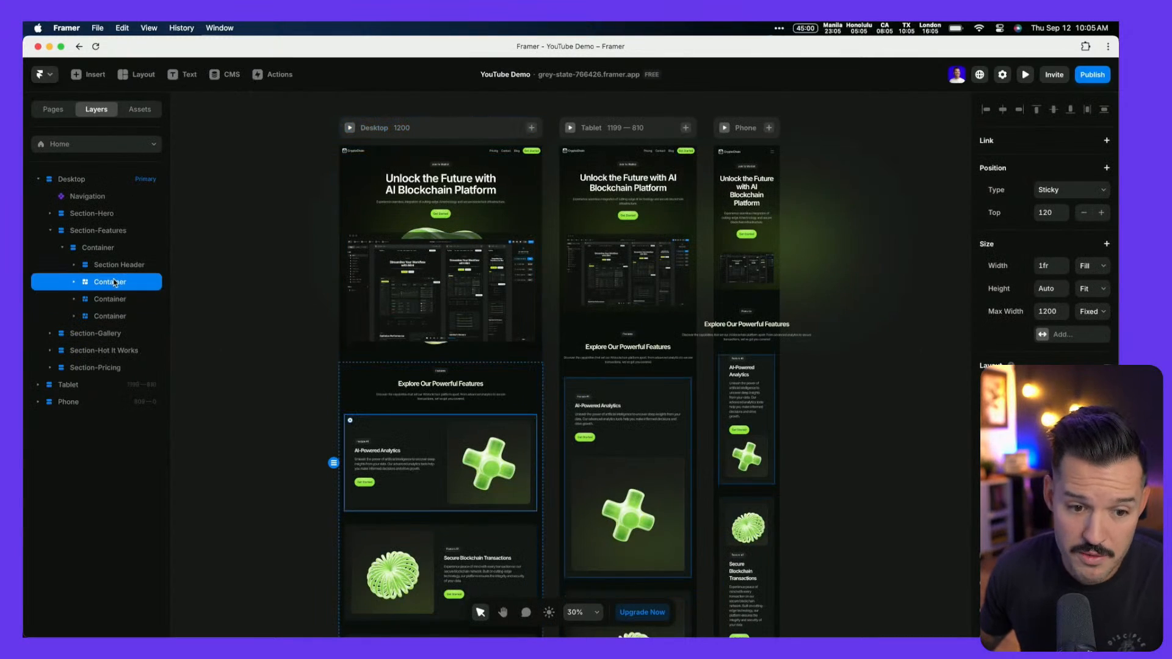
pyautogui.click(1085, 215)
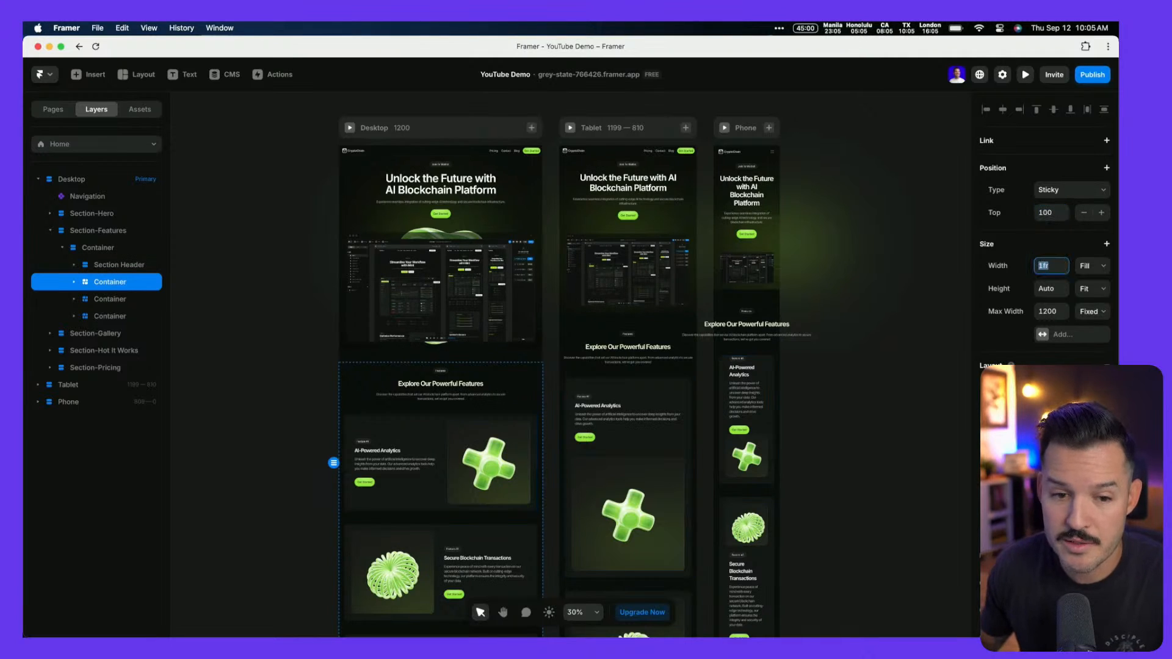
pyautogui.click(127, 299)
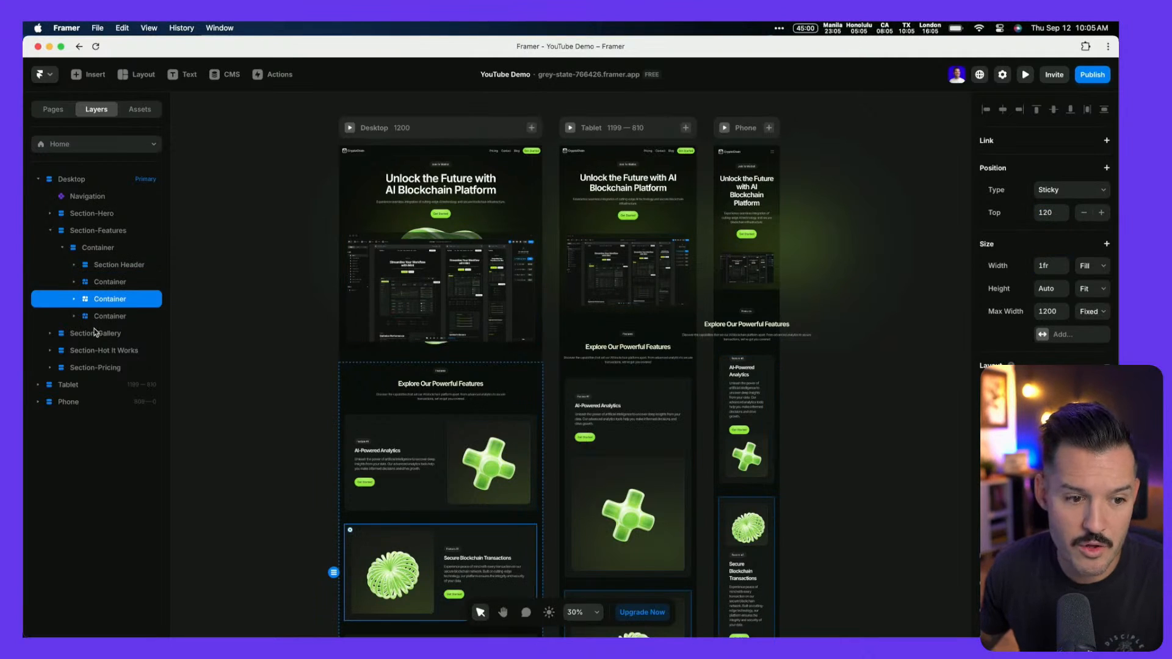
pyautogui.click(107, 320)
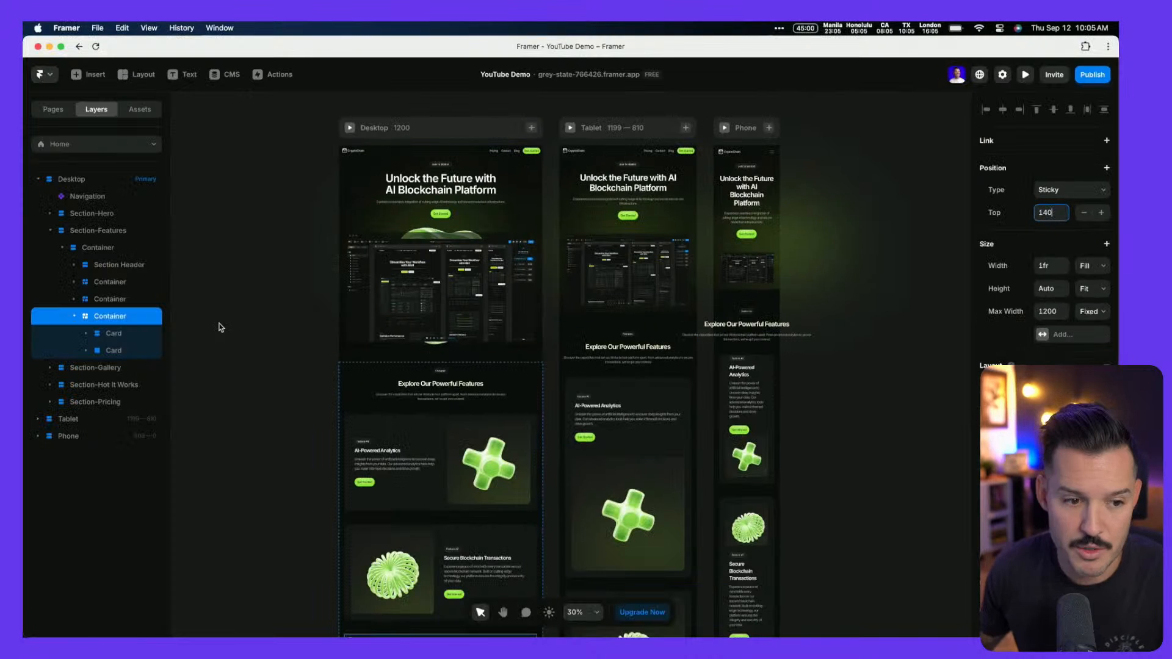
# Preview the Desktop page down to Feature #3, then return to the canvas
pyautogui.click(350, 129)
pyautogui.scroll(-10, 532, 393)
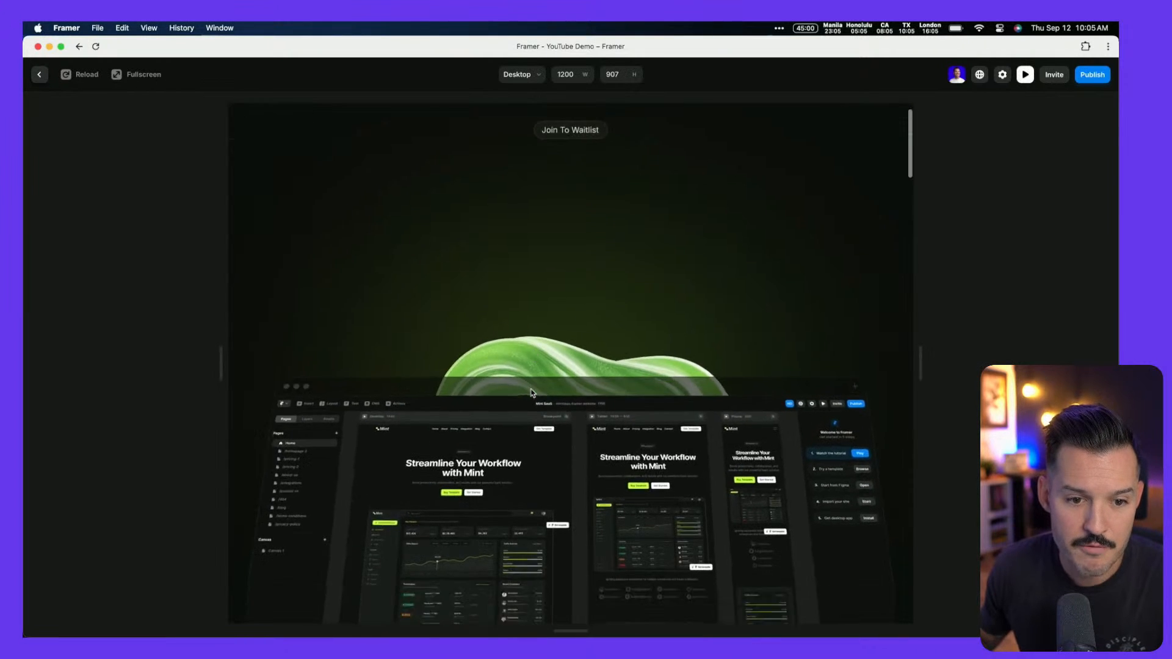
pyautogui.scroll(-3, 533, 394)
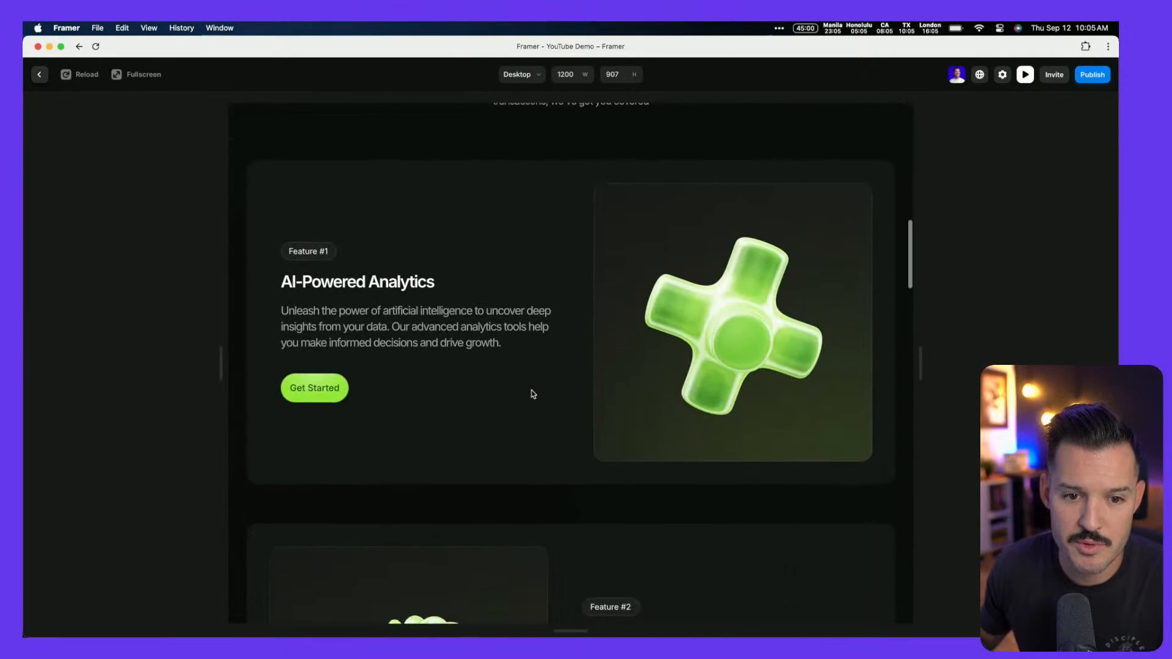
pyautogui.scroll(-5, 534, 394)
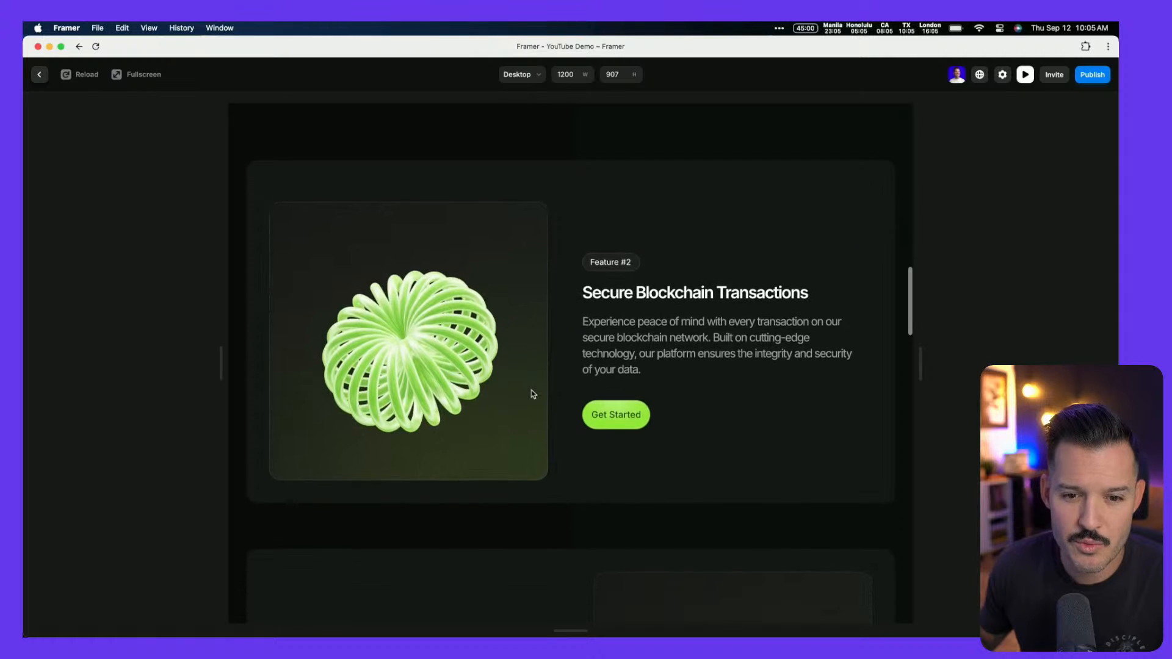
pyautogui.scroll(-5, 291, 181)
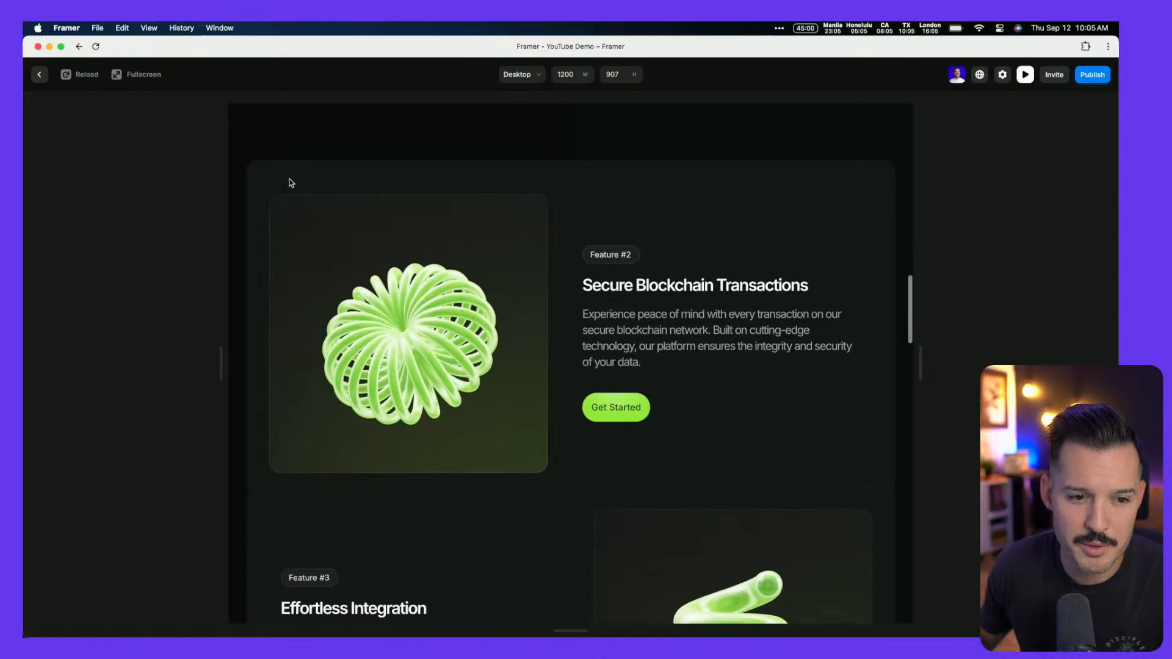
pyautogui.scroll(-2, 291, 187)
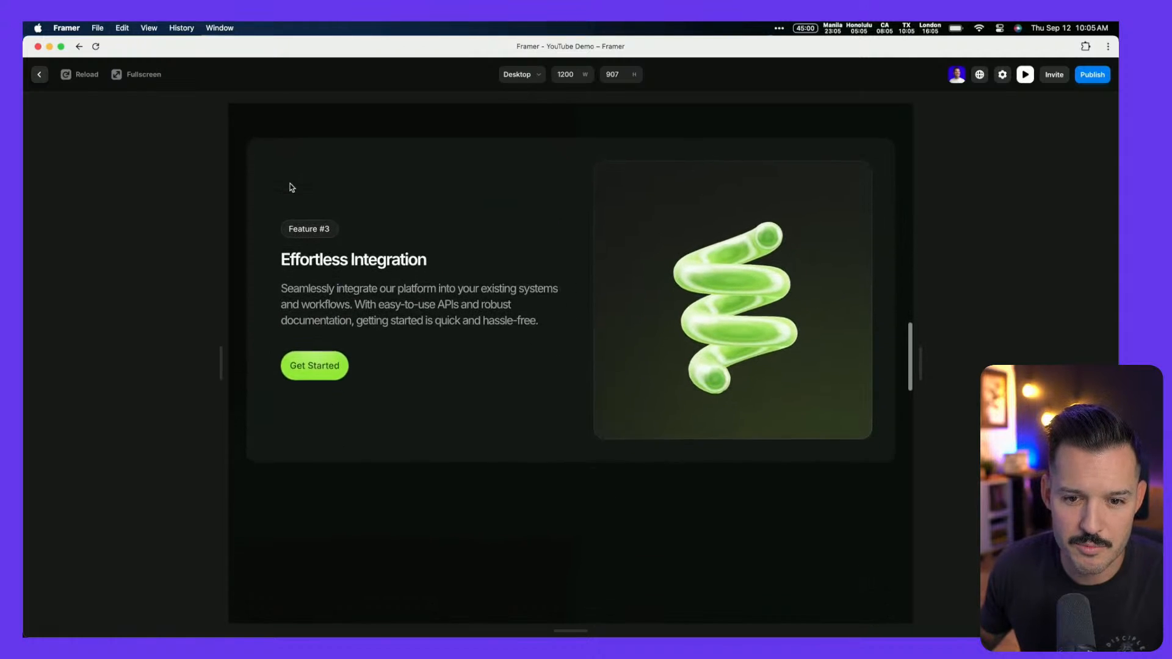
pyautogui.press('Escape')
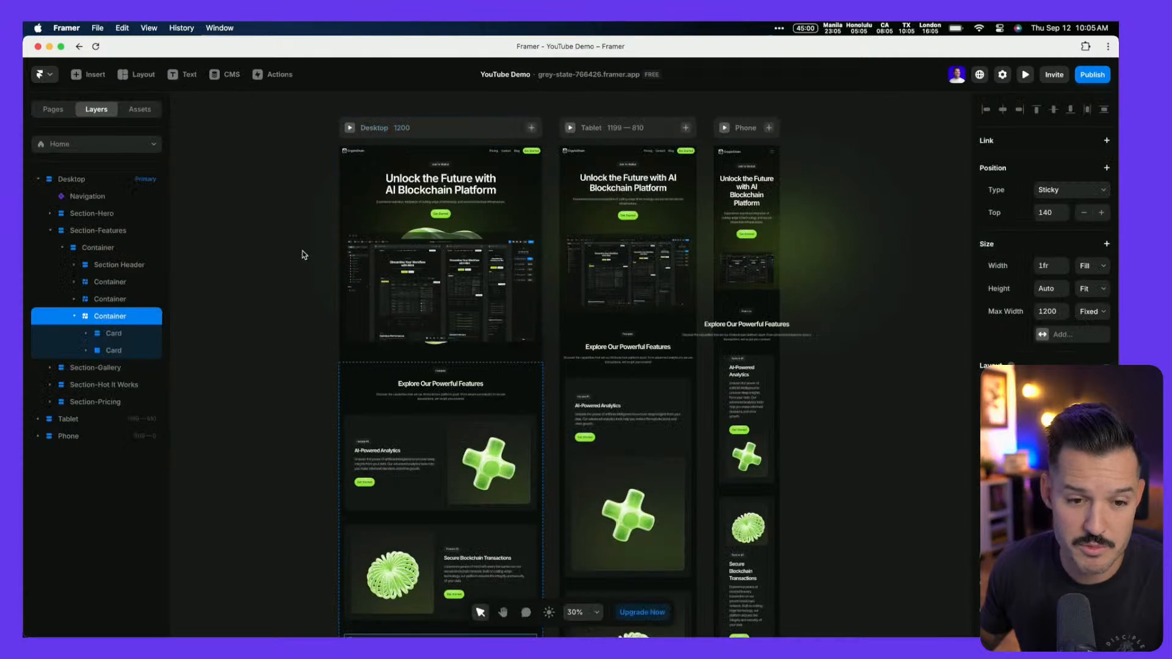
# Give the three feature card containers a Light border at 5% opacity and add a shadow
pyautogui.click(75, 316)
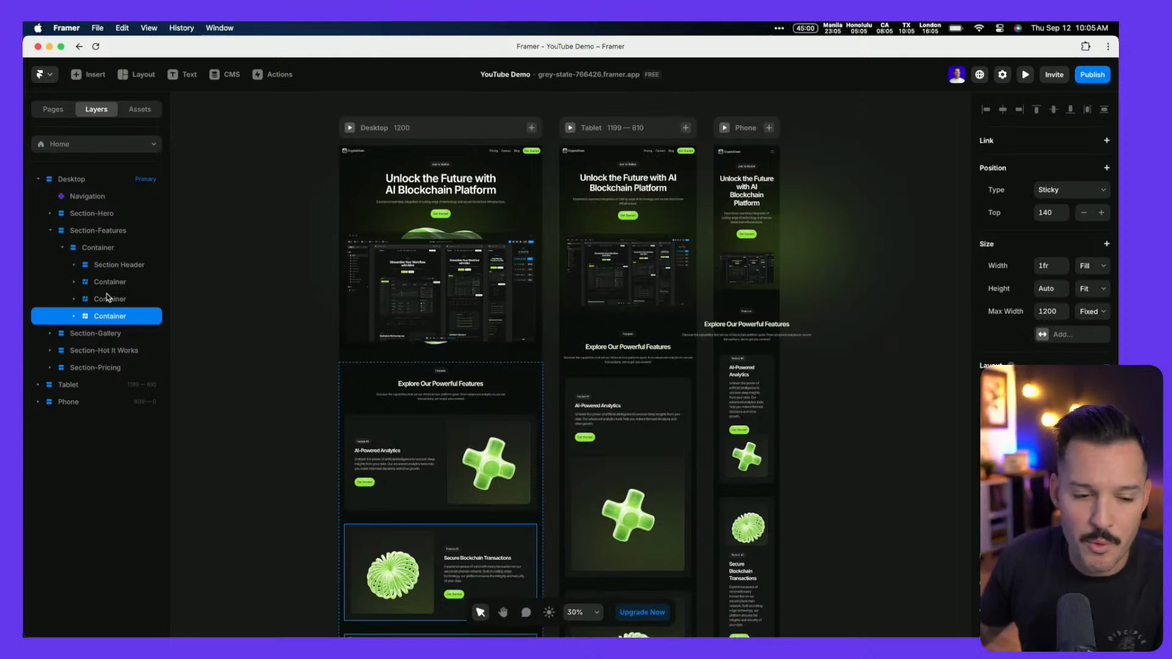
pyautogui.keyDown('shift'); pyautogui.click(131, 284); pyautogui.keyUp('shift')
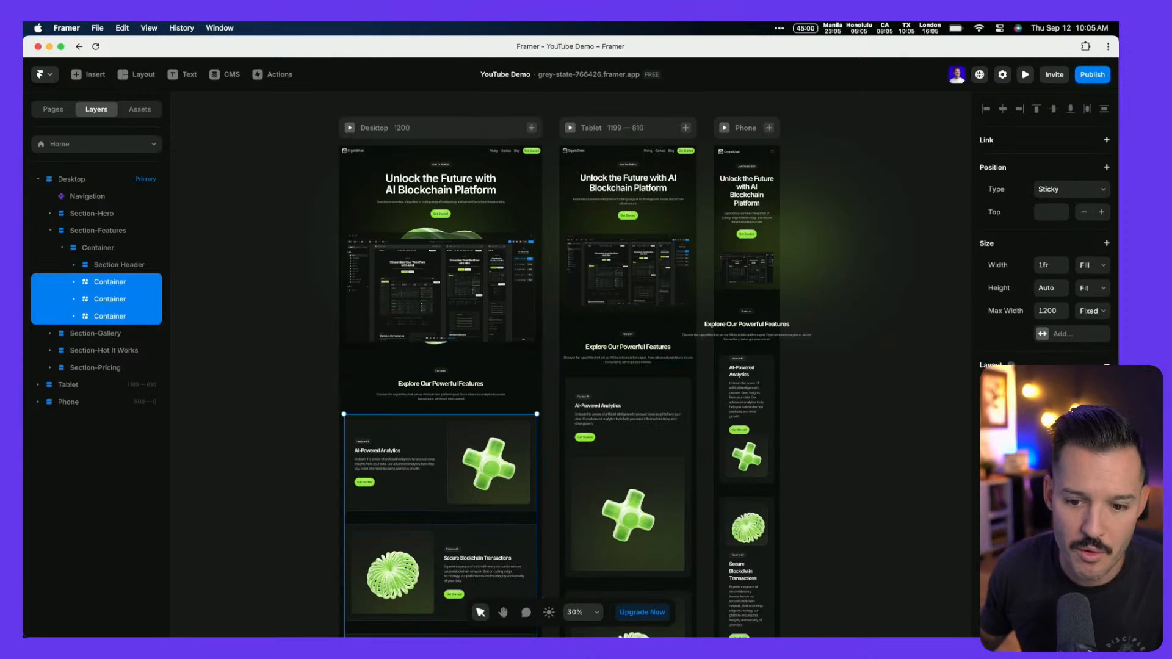
pyautogui.scroll(-5, 1090, 505)
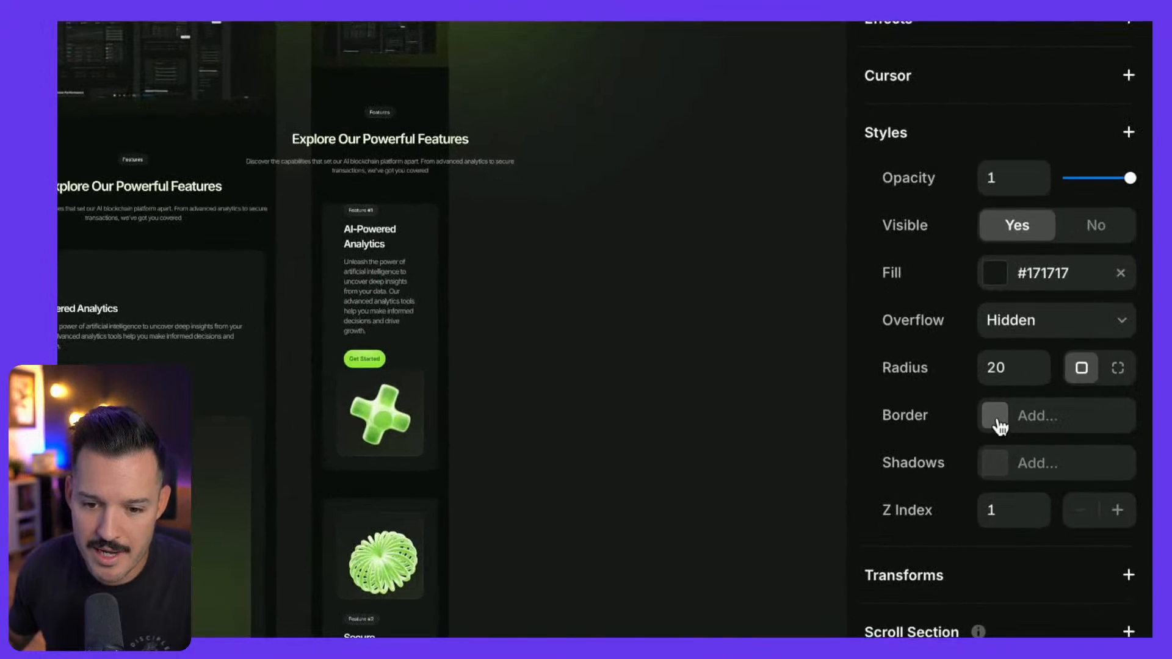
pyautogui.click(1076, 458)
pyautogui.click(672, 482)
pyautogui.click(595, 525)
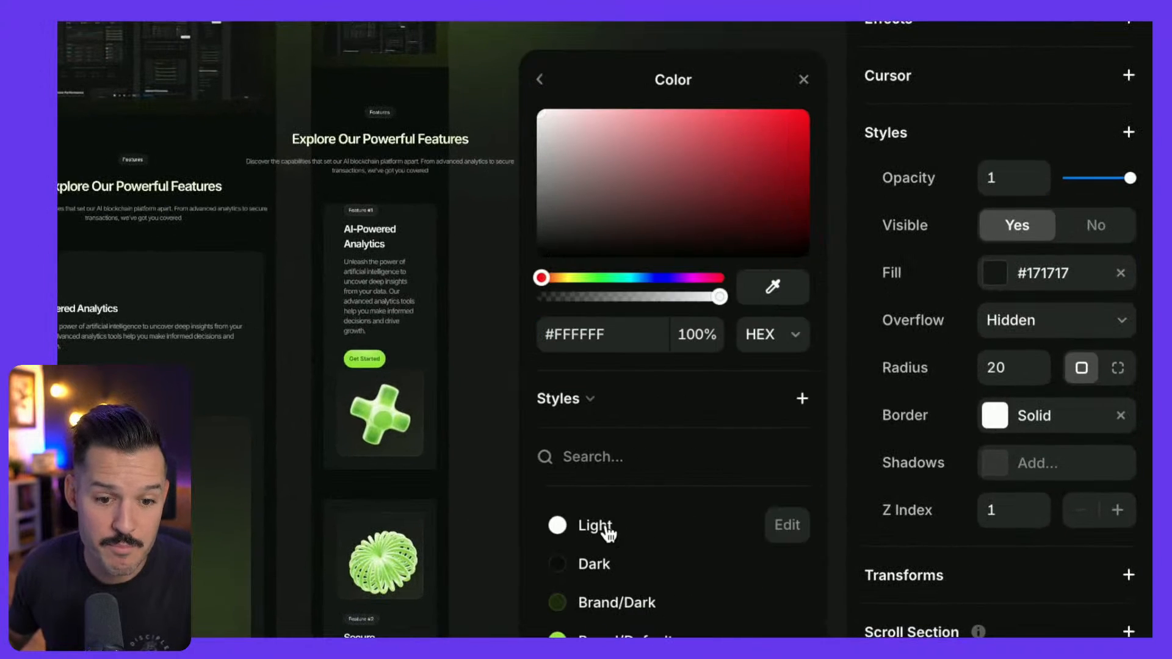
pyautogui.moveTo(547, 298); pyautogui.dragTo(562, 297)
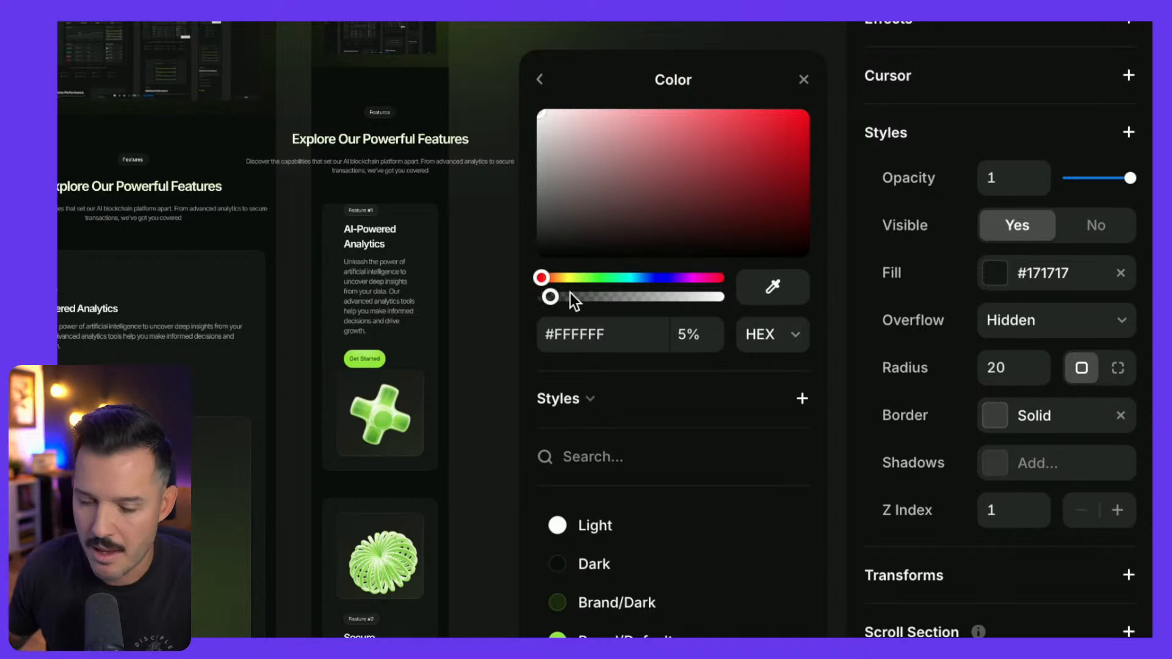
pyautogui.click(1012, 476)
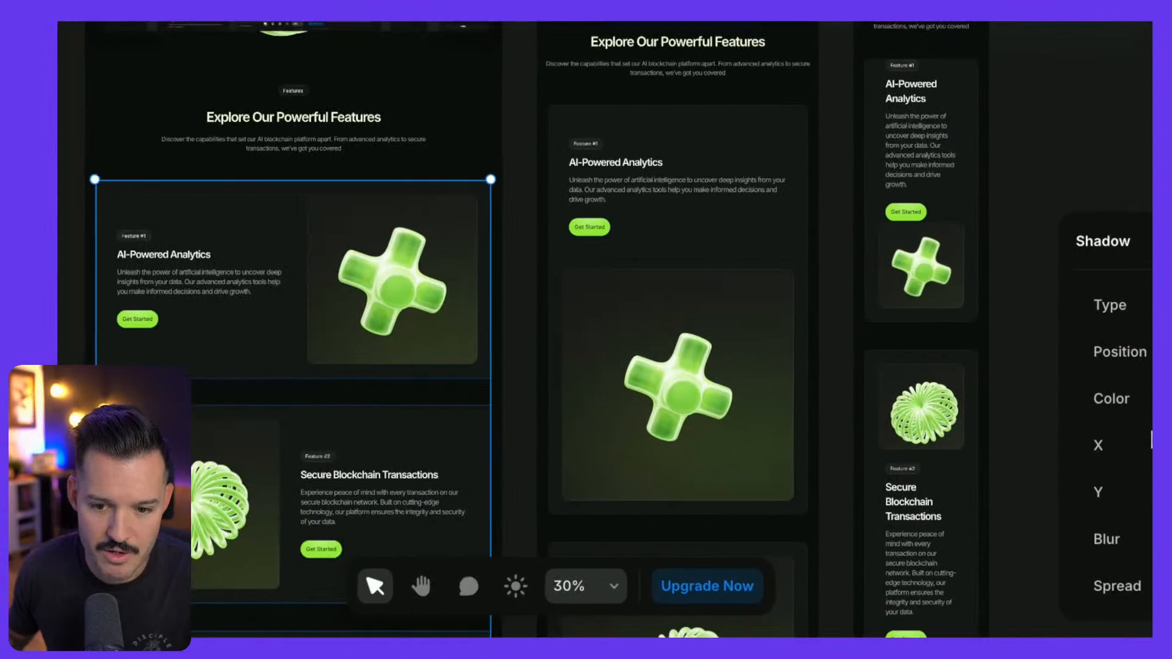
# Set the shadow to Y 3, blur 32, positioned Outside, and review its black colour
pyautogui.click(940, 493)
pyautogui.write('3')
pyautogui.hscroll(-6, 326, 369)
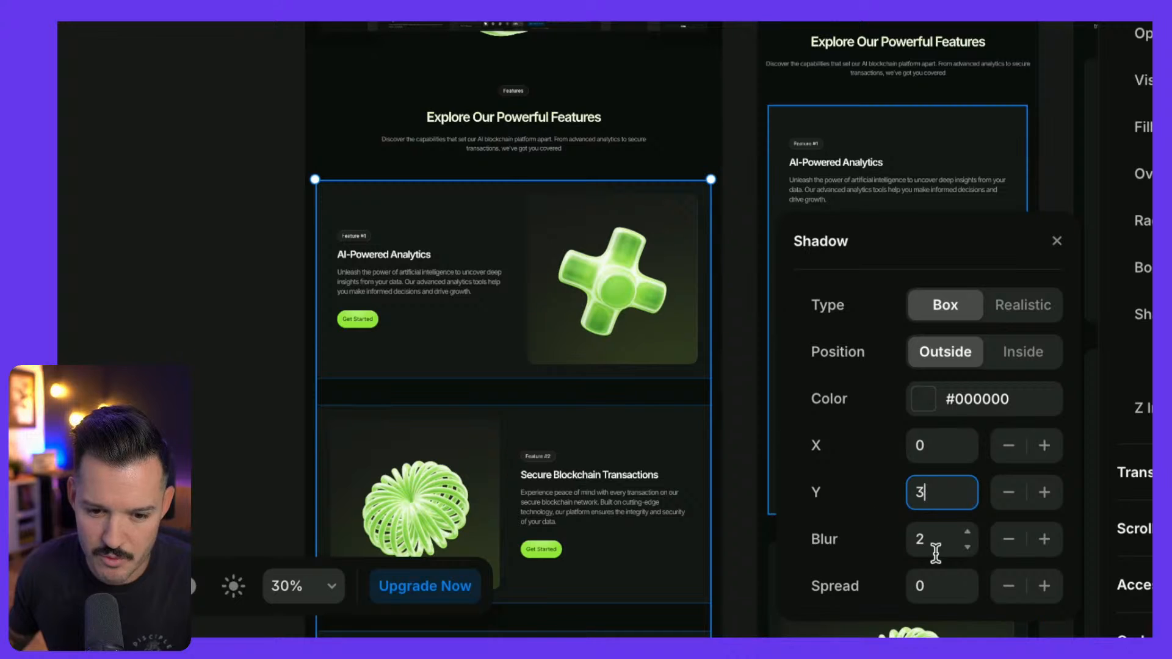
pyautogui.write('42')
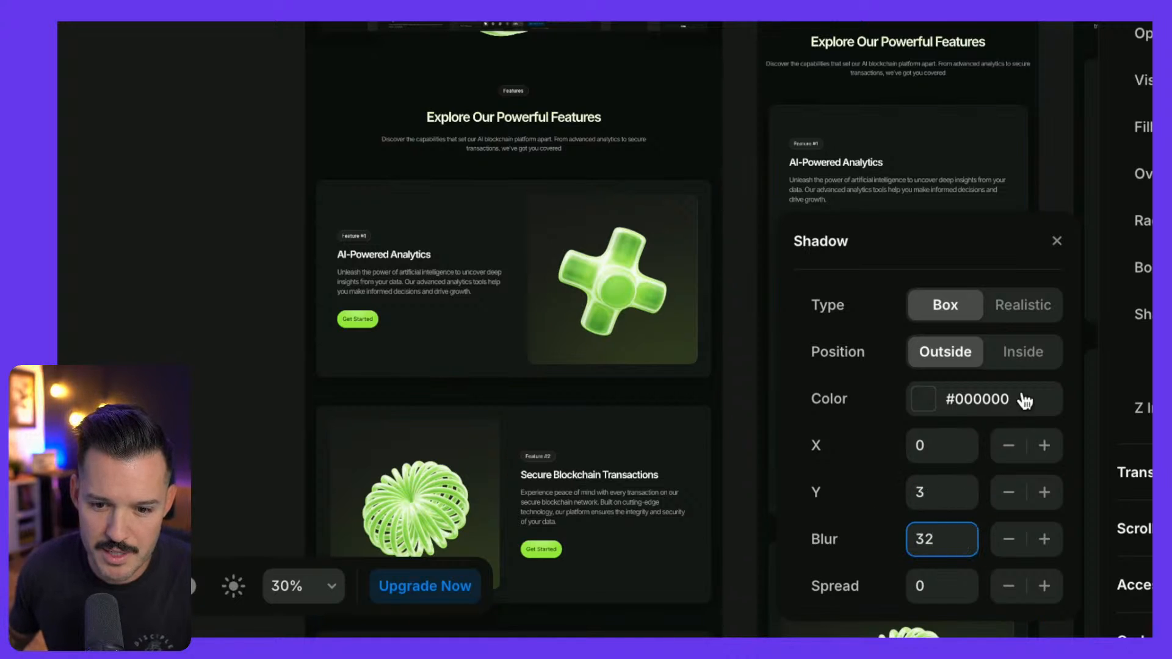
pyautogui.click(1034, 355)
pyautogui.click(945, 356)
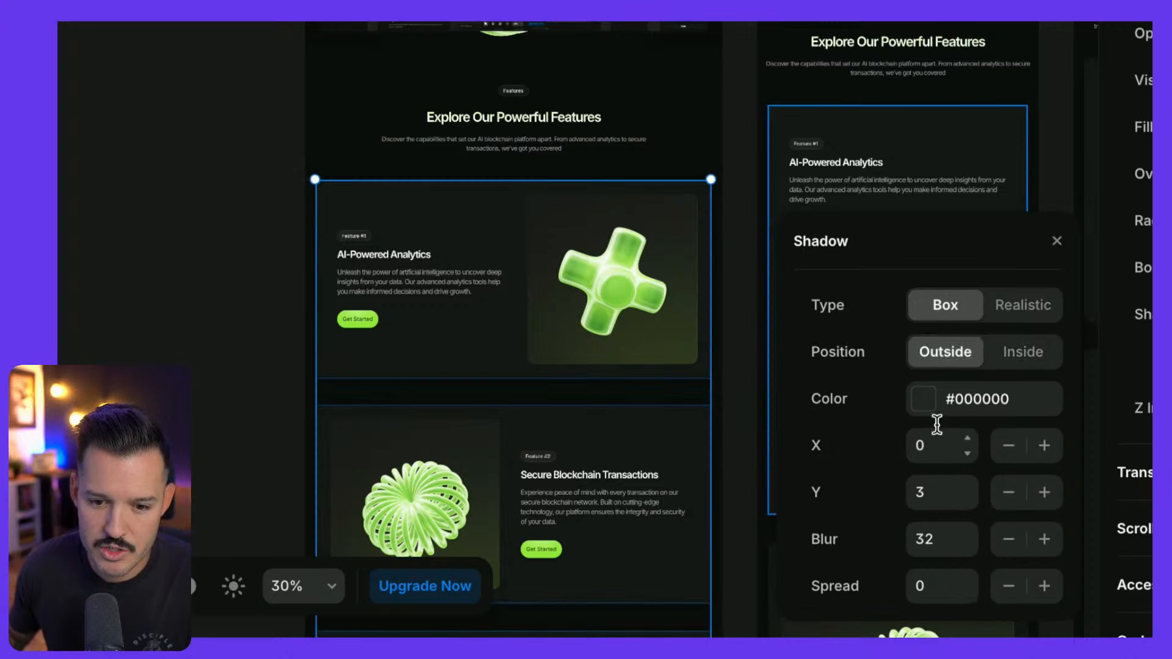
pyautogui.click(929, 401)
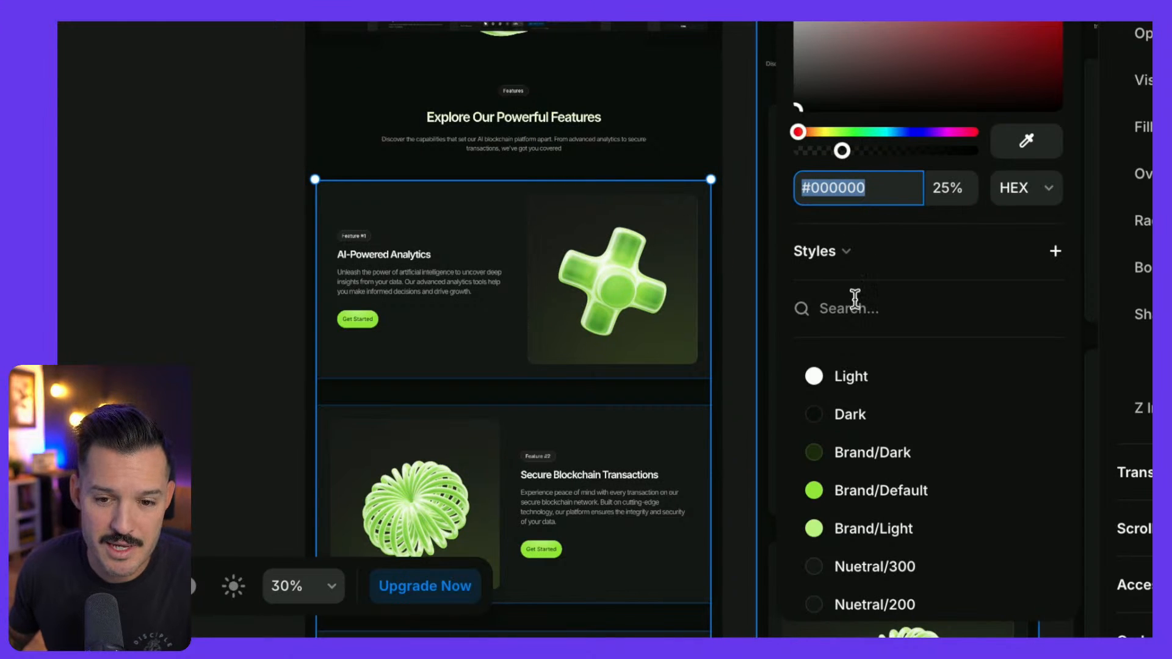
pyautogui.press('Escape')
pyautogui.press('Escape')
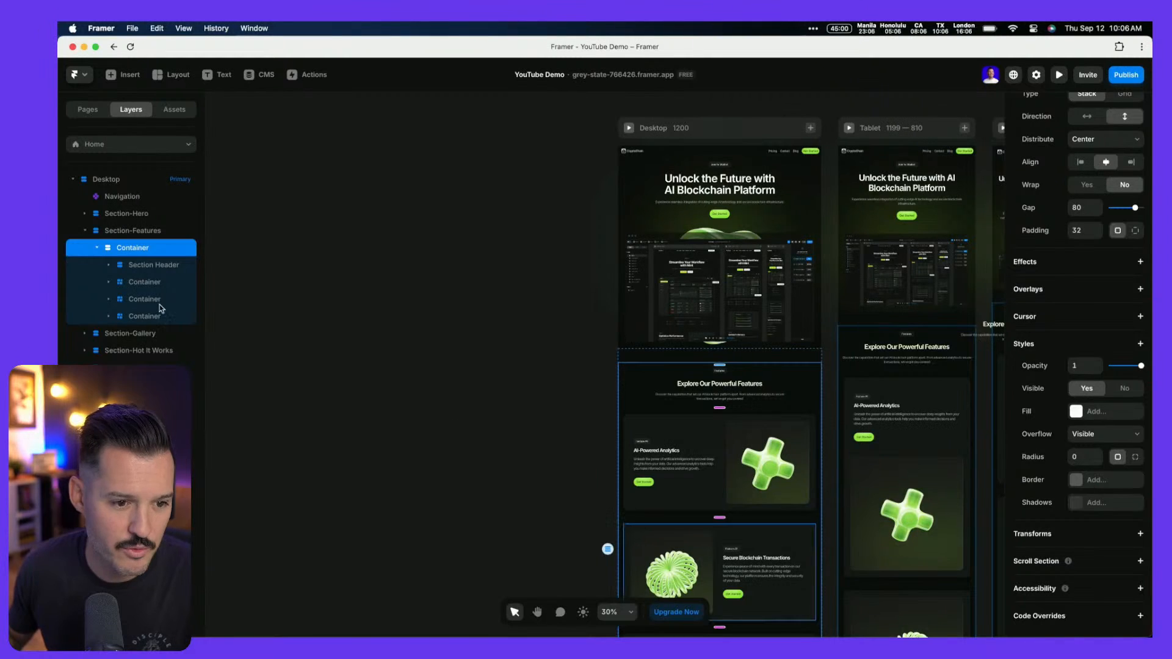
# Reselect the three feature card containers, review their border settings, then deselect
pyautogui.click(144, 281)
pyautogui.keyDown('shift'); pyautogui.click(145, 315); pyautogui.keyUp('shift')
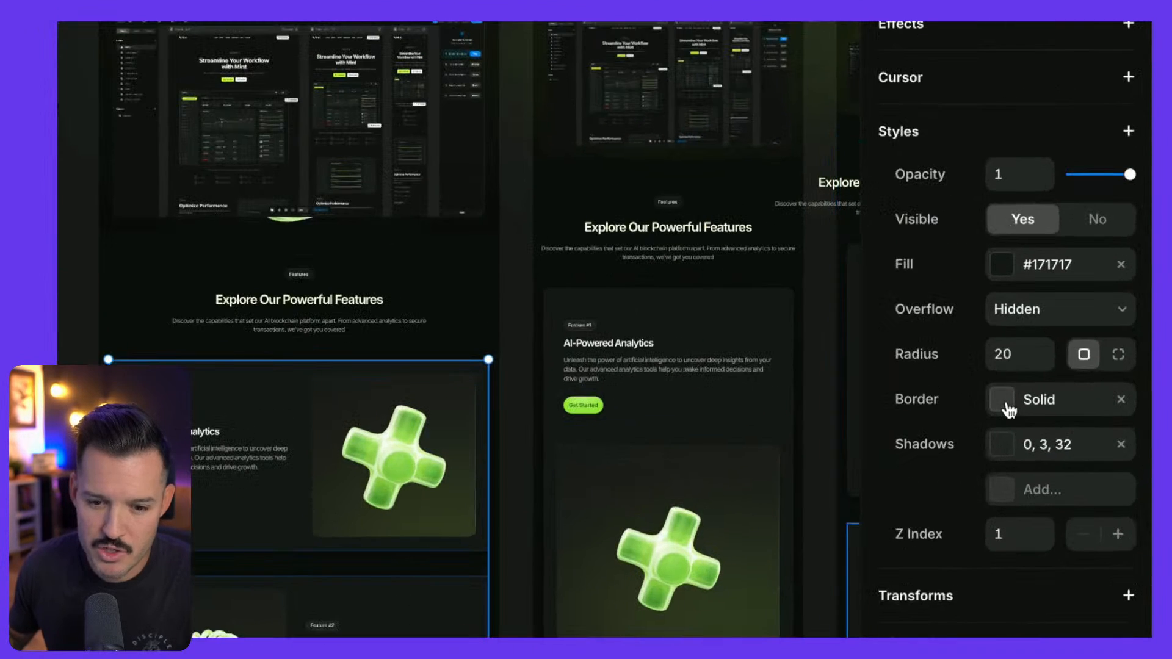
pyautogui.click(1076, 434)
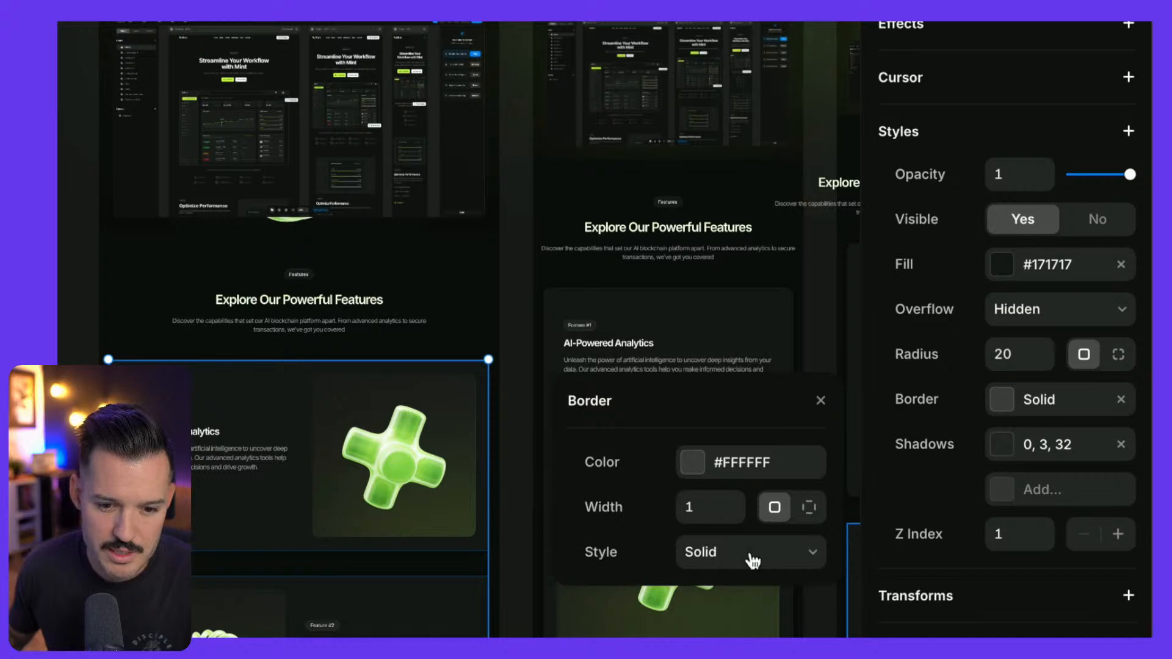
pyautogui.click(505, 475)
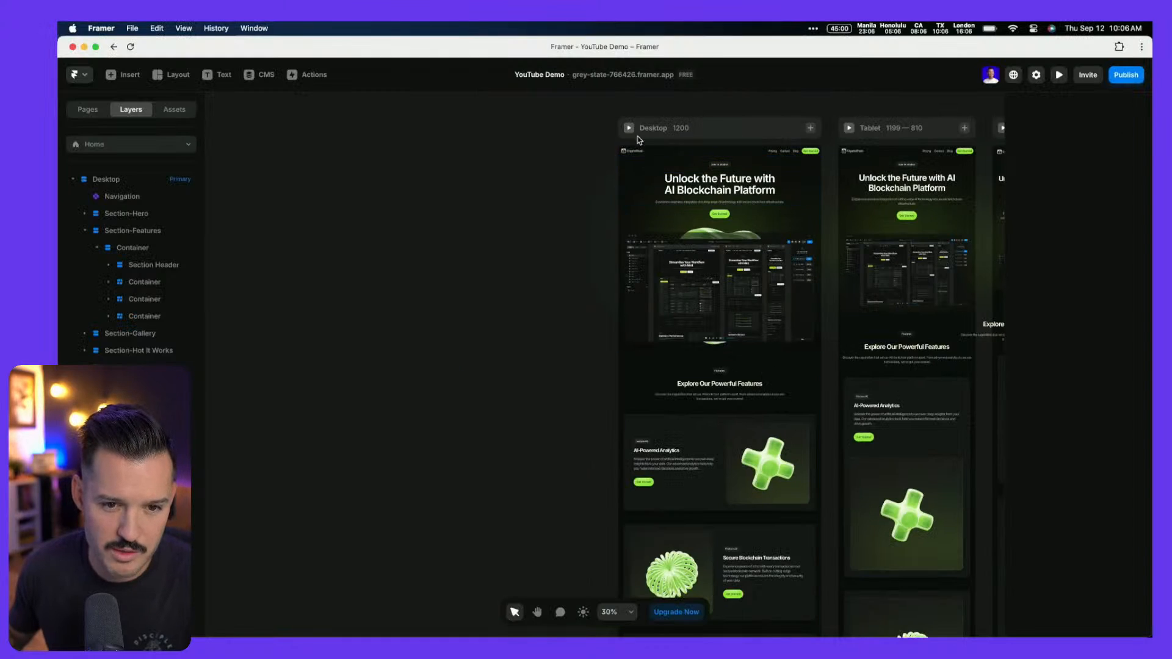
pyautogui.click(638, 140)
pyautogui.click(628, 127)
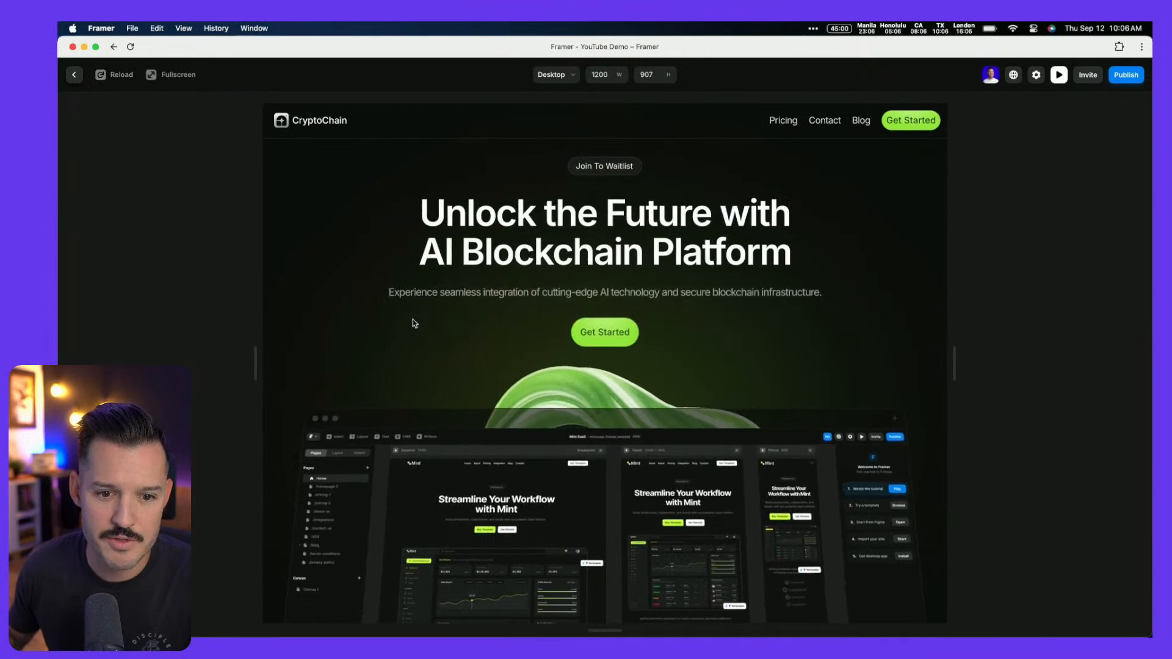
pyautogui.scroll(-10, 414, 322)
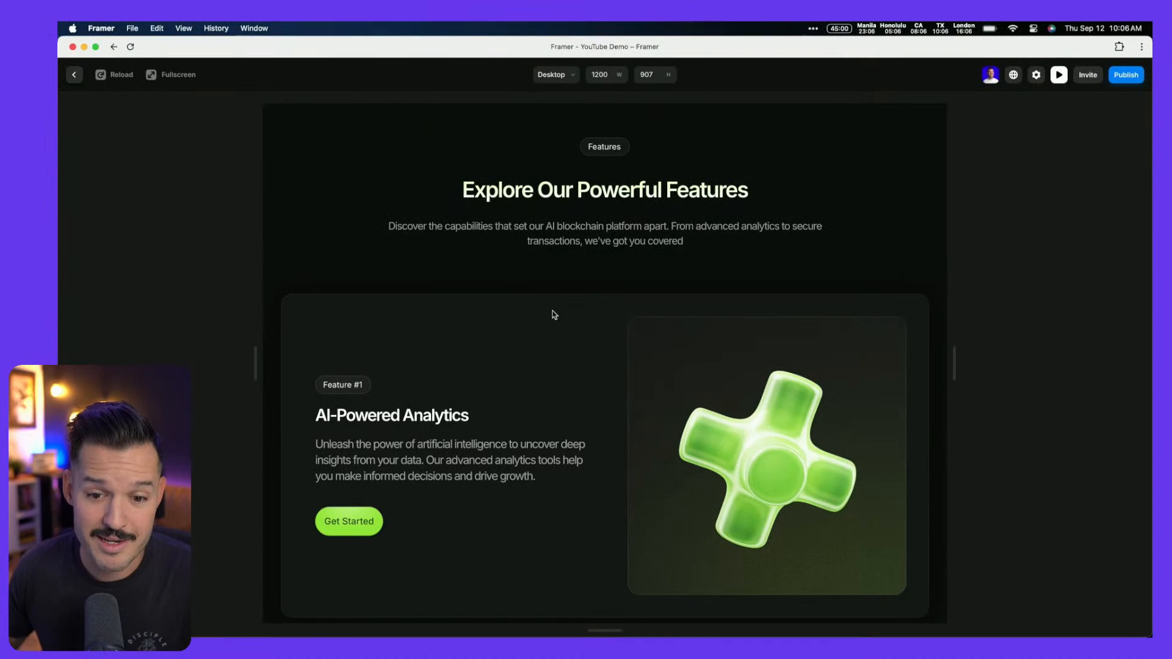
pyautogui.scroll(-3, 555, 316)
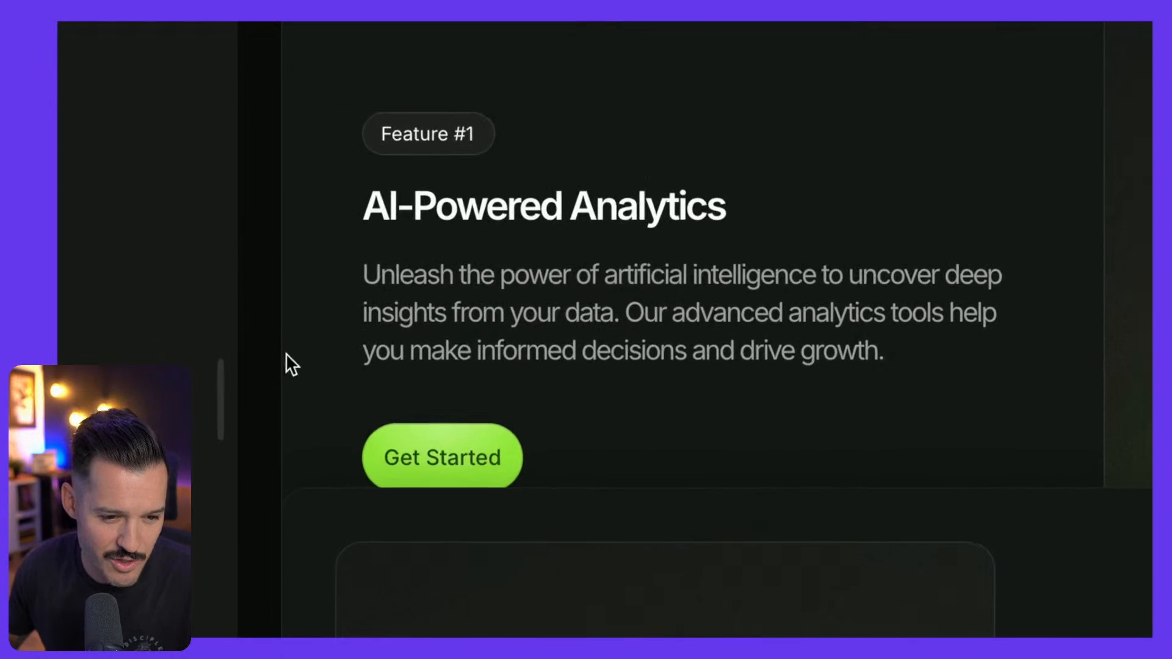
pyautogui.scroll(-2, 300, 391)
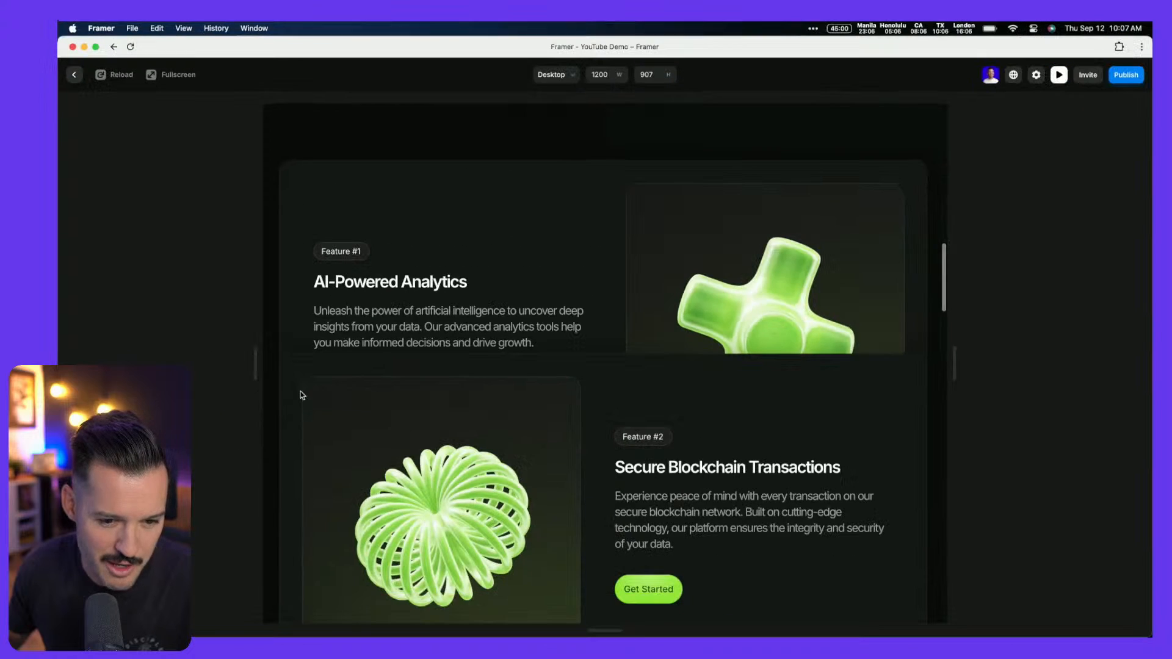
pyautogui.scroll(-3, 534, 405)
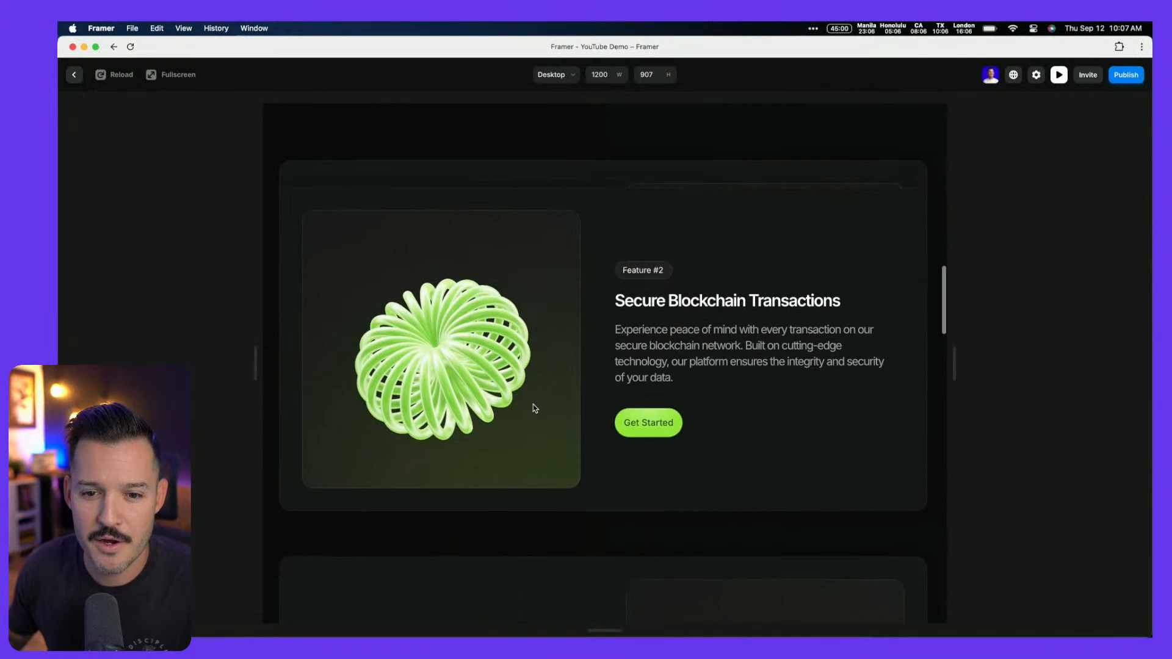
pyautogui.scroll(-1, 535, 408)
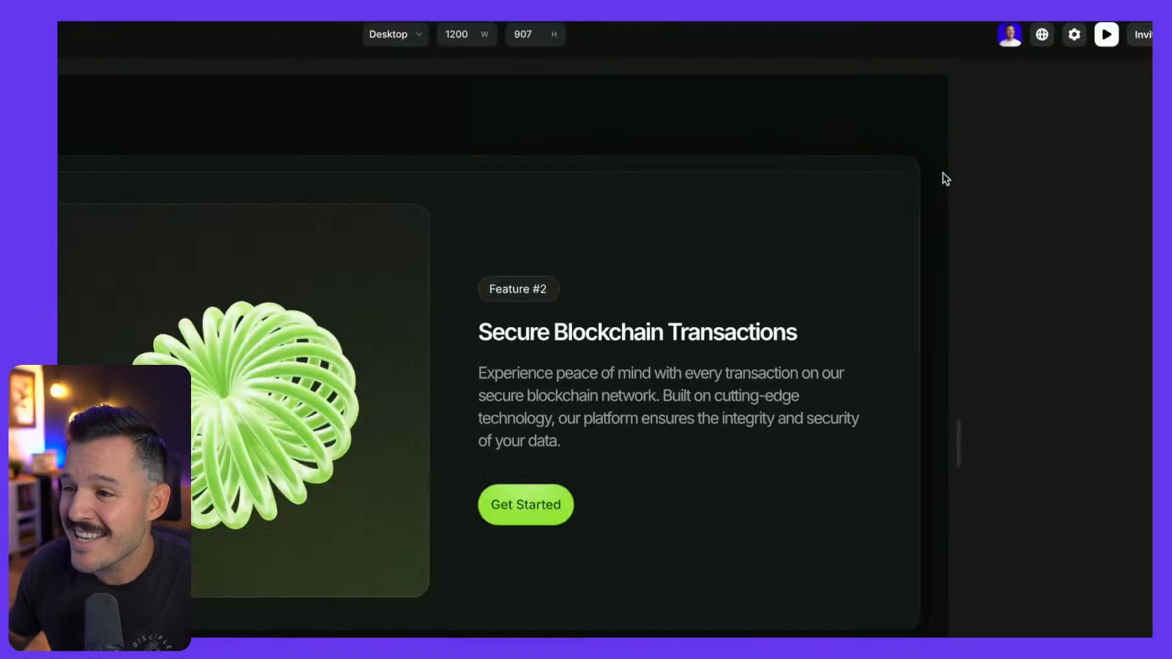
pyautogui.scroll(-4, 767, 390)
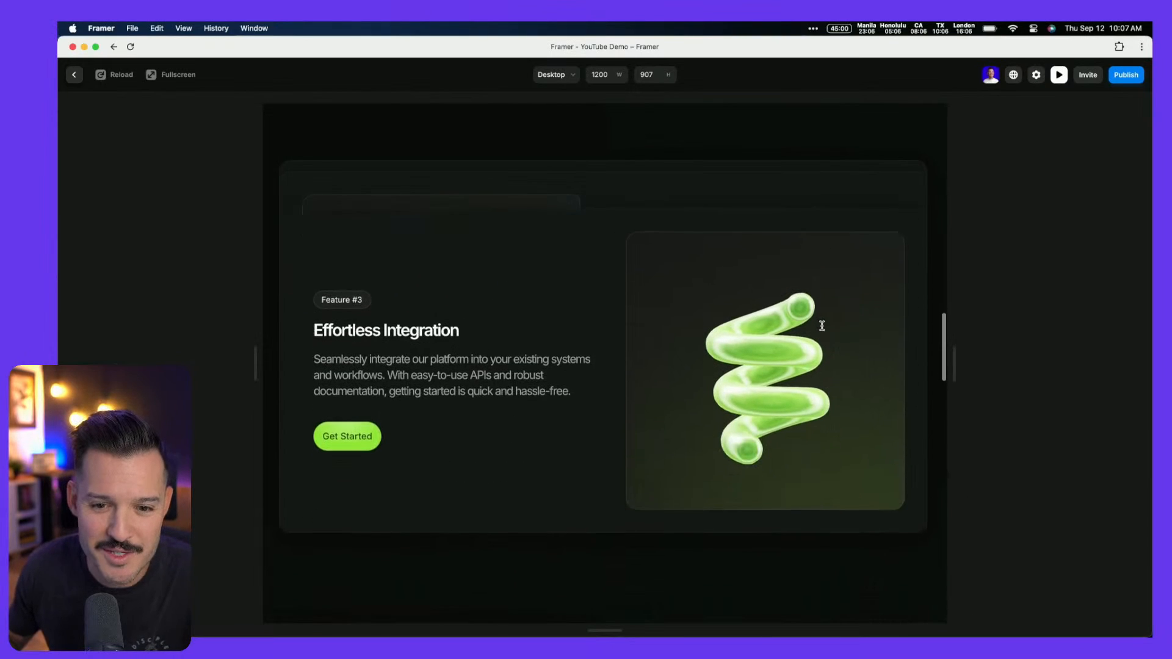
pyautogui.scroll(-1, 822, 326)
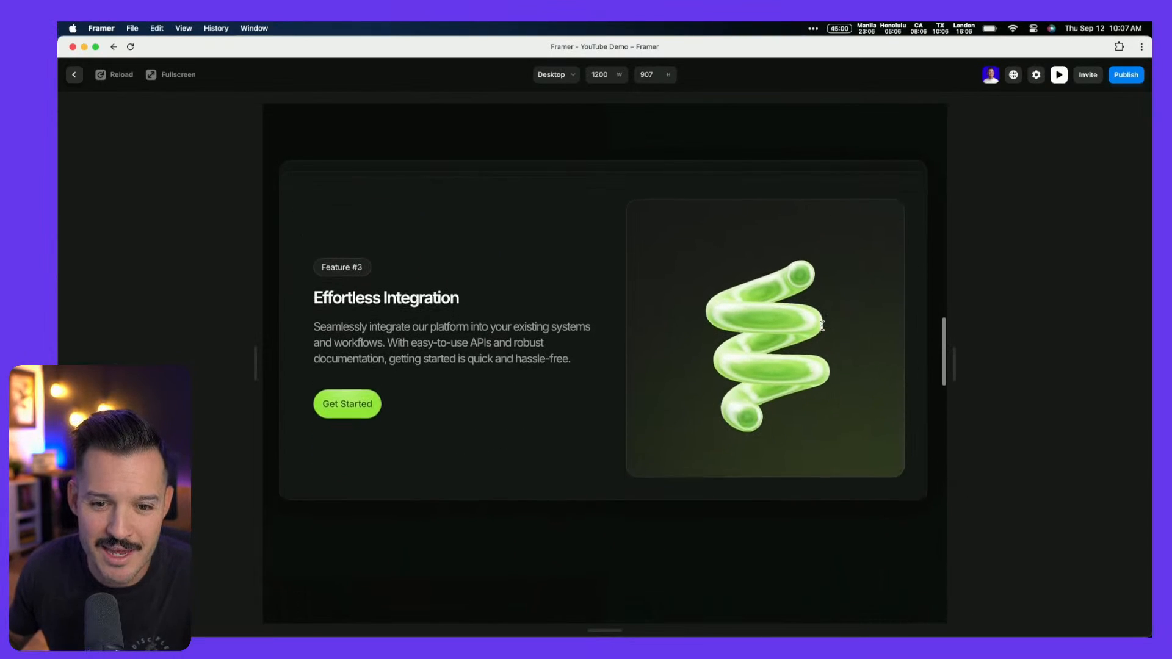
pyautogui.scroll(1, 822, 326)
pyautogui.scroll(-1, 822, 326)
pyautogui.scroll(-1, 822, 326)
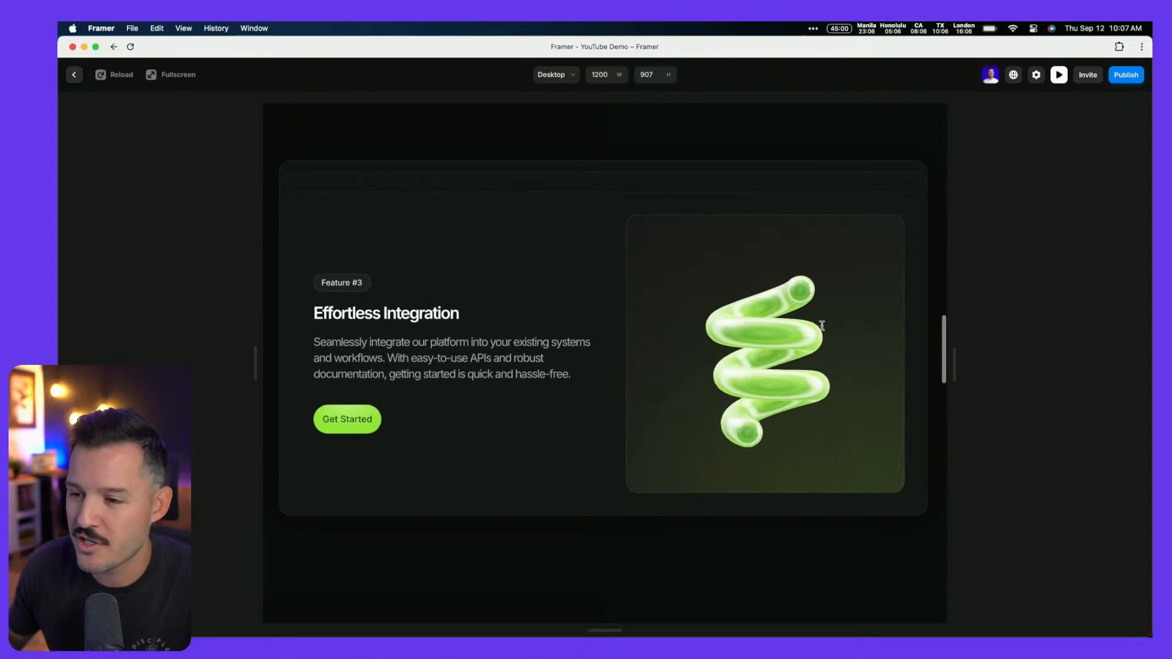
pyautogui.scroll(-5, 822, 328)
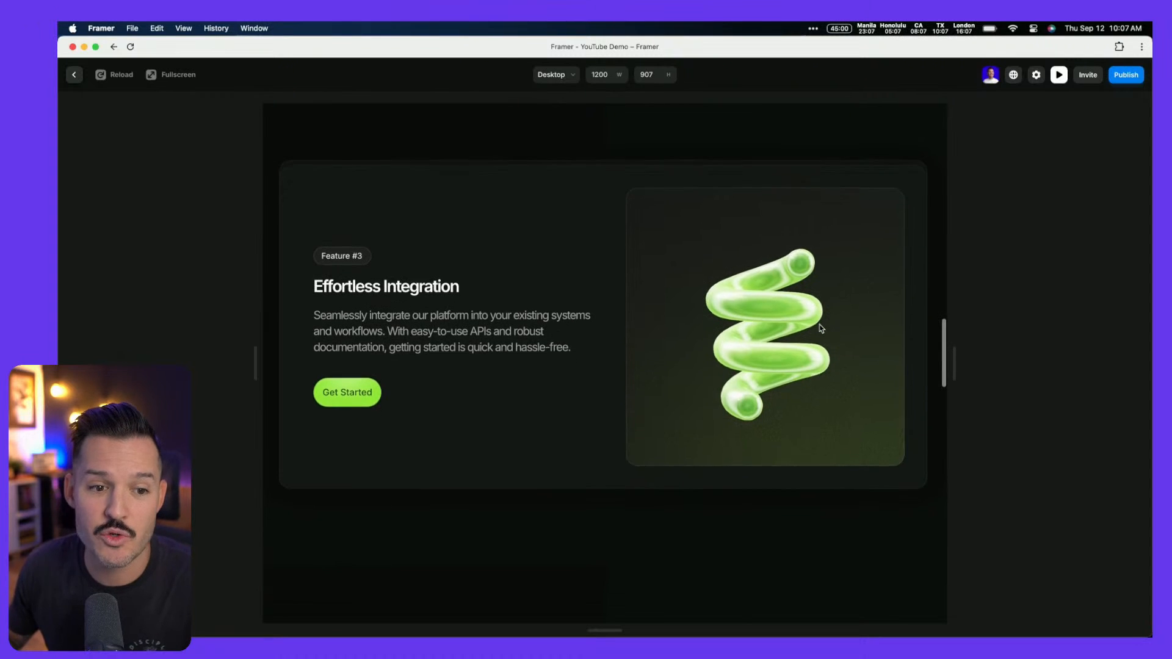
pyautogui.scroll(10, 822, 328)
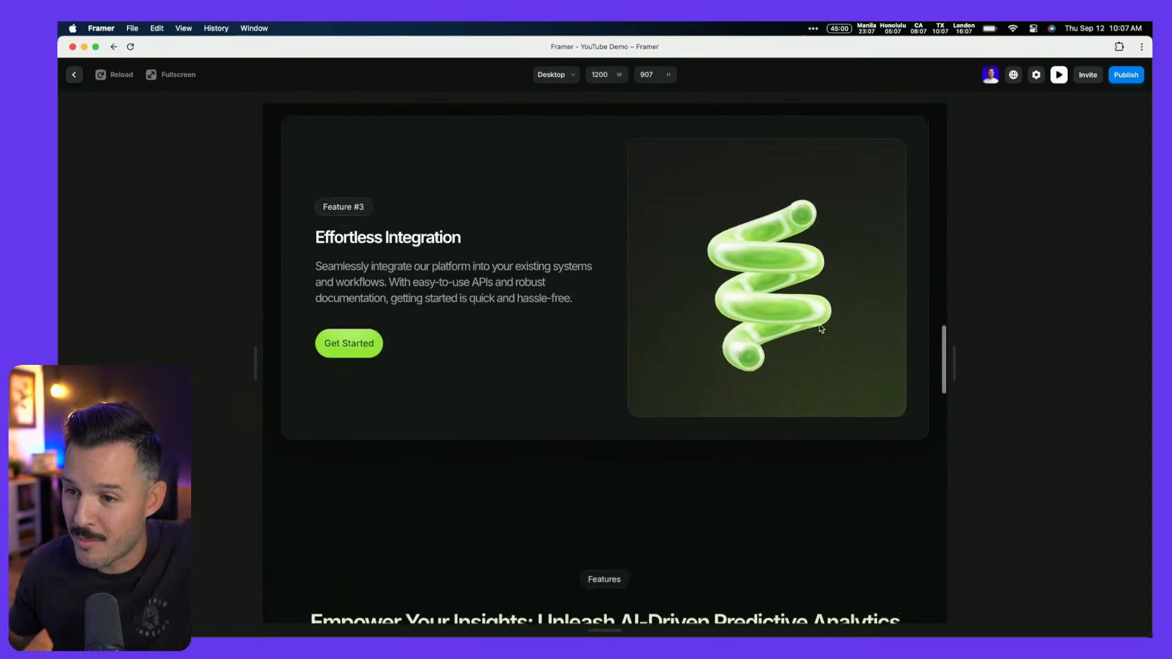
pyautogui.scroll(-2, 822, 329)
pyautogui.scroll(-10, 821, 328)
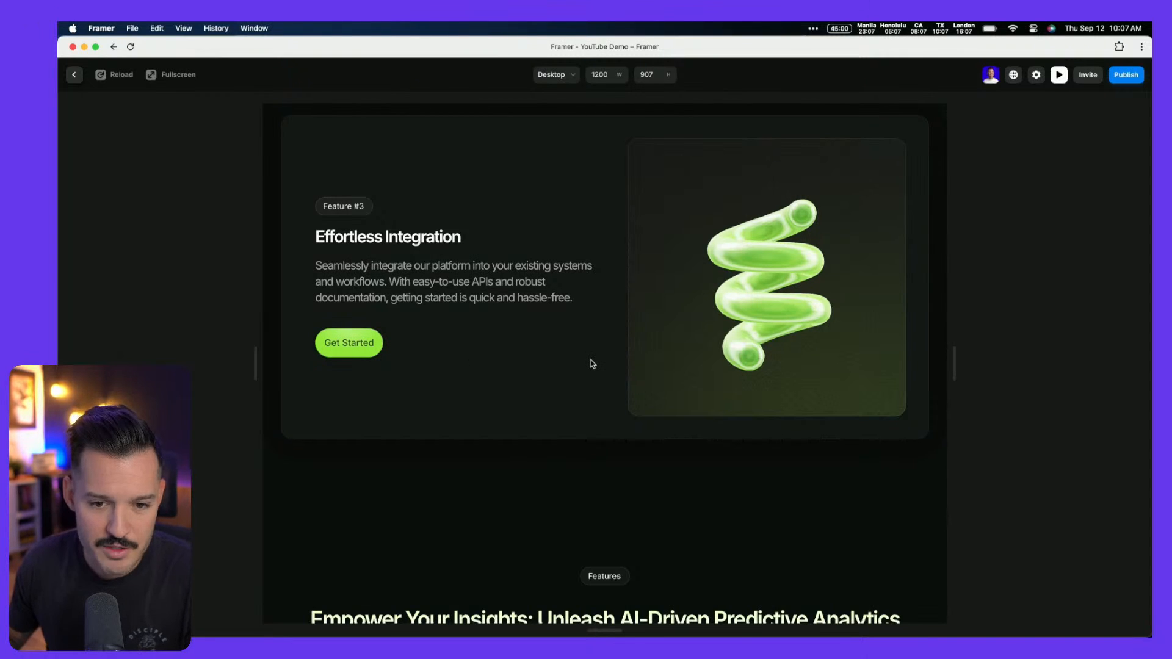
pyautogui.press('Escape')
pyautogui.scroll(-1, 474, 365)
pyautogui.hscroll(1, 473, 365)
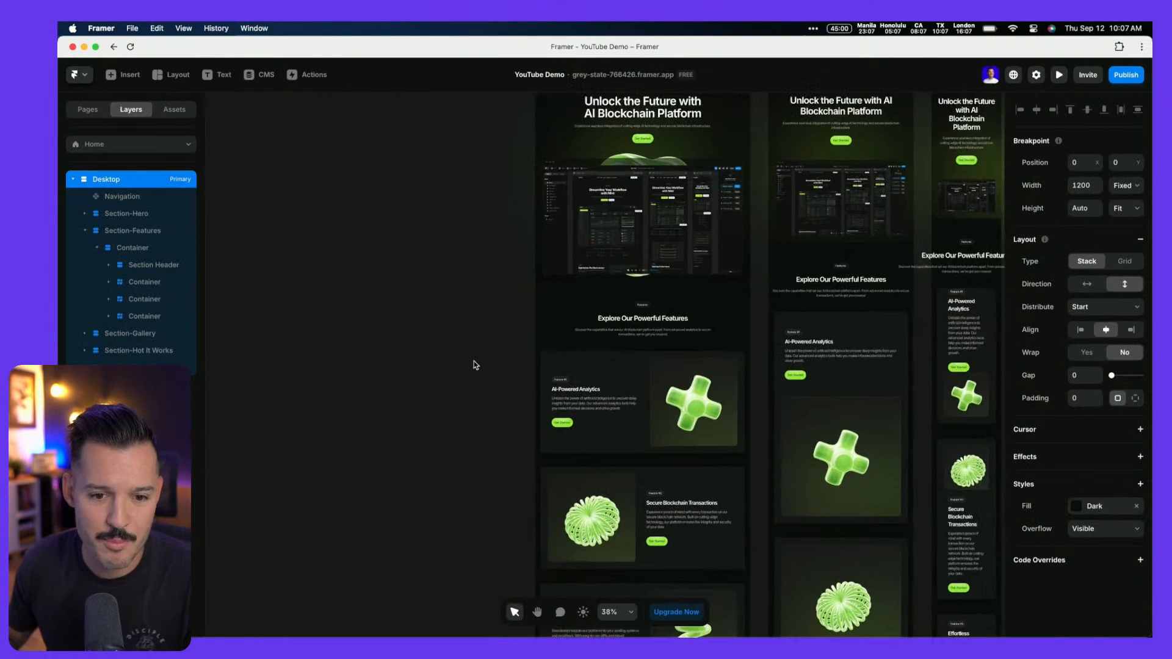
pyautogui.scroll(-5, 474, 365)
pyautogui.scroll(-10, 474, 365)
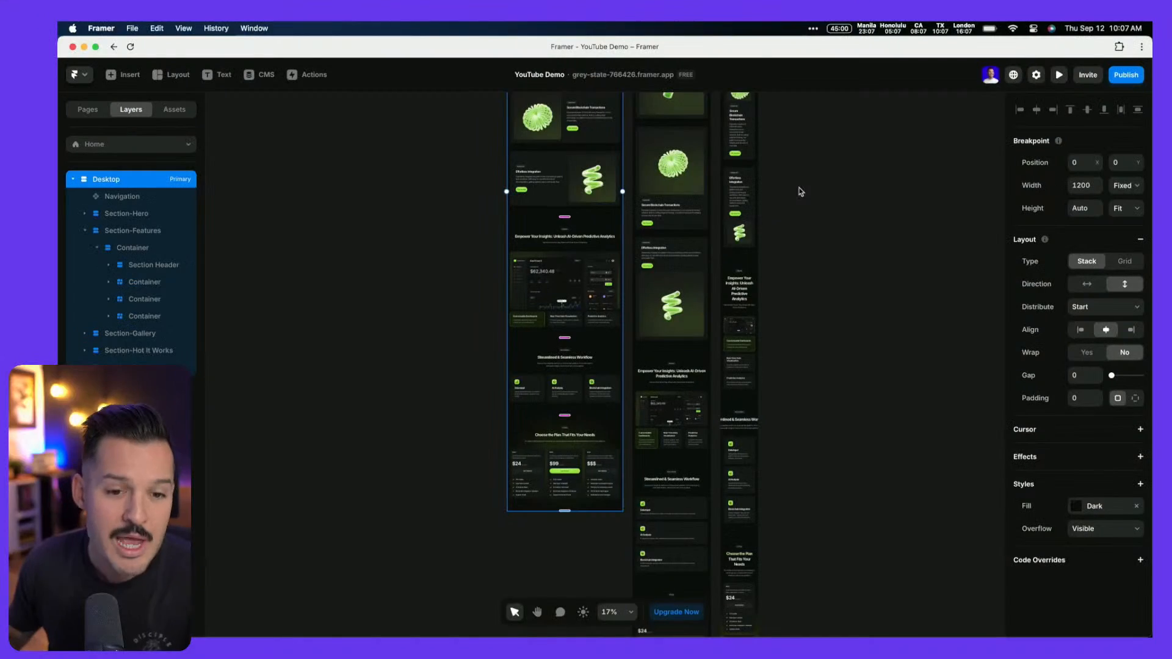
pyautogui.scroll(5, 747, 205)
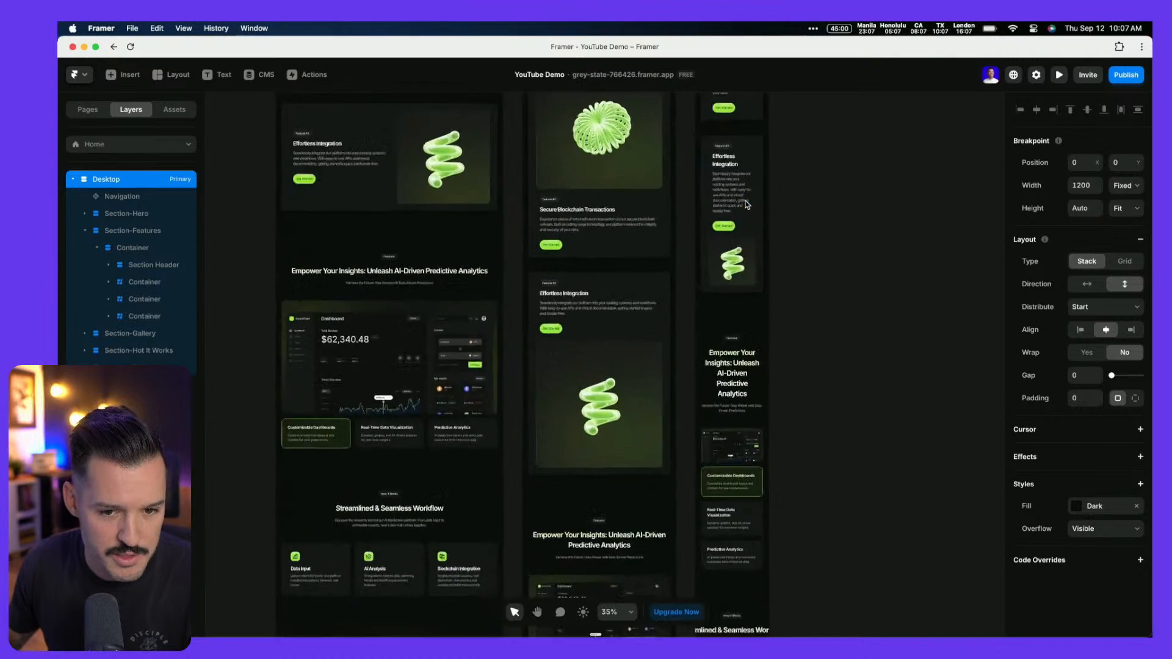
pyautogui.scroll(-5, 809, 215)
pyautogui.scroll(5, 808, 215)
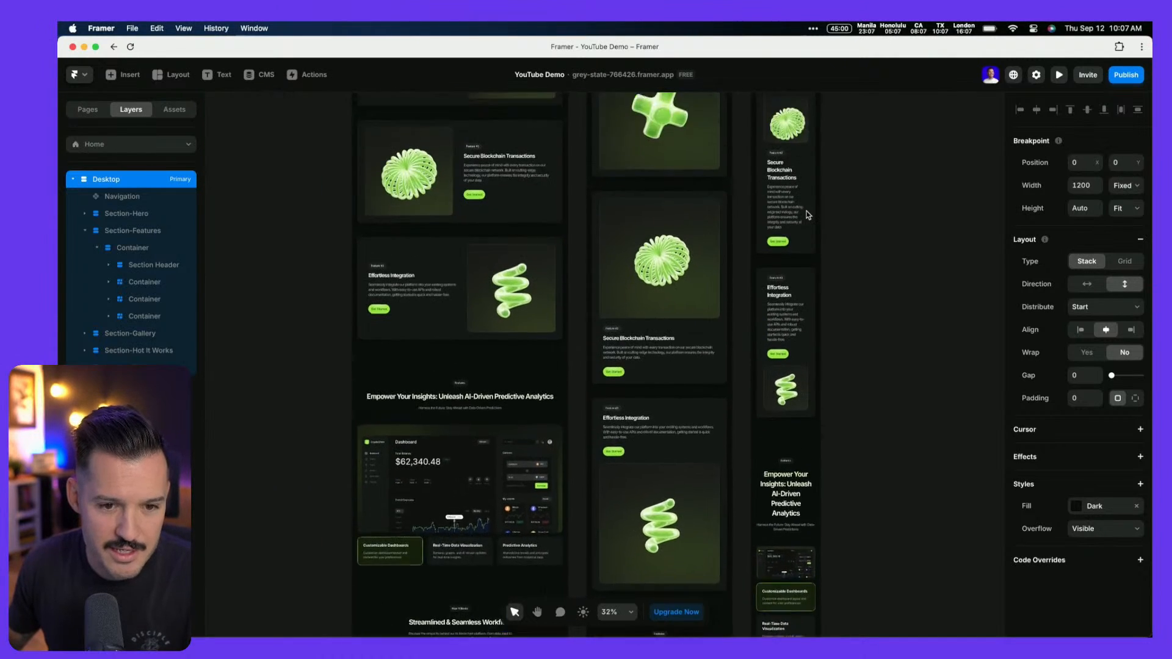
pyautogui.scroll(1, 808, 215)
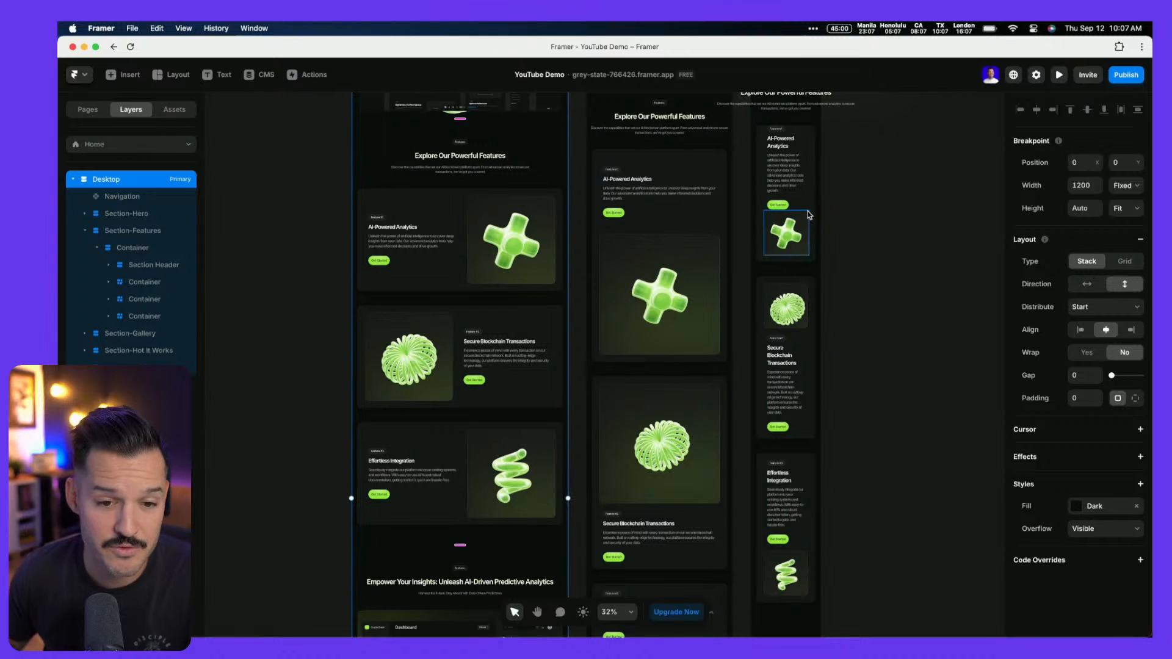
pyautogui.scroll(-2, 692, 194)
pyautogui.scroll(8, 445, 230)
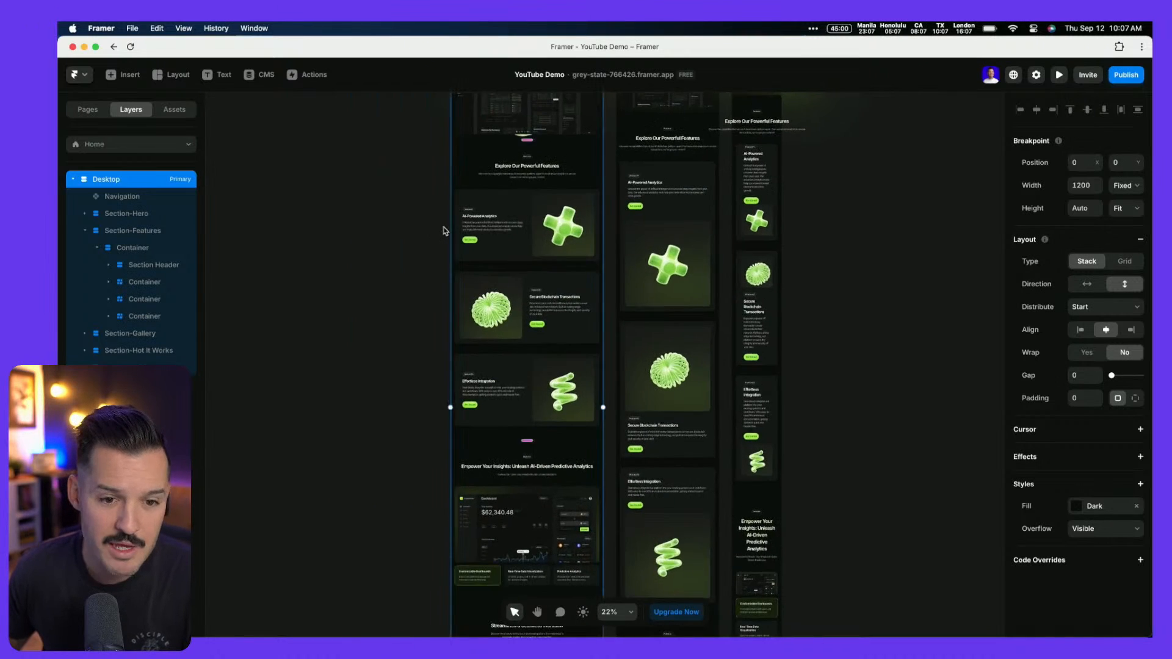
pyautogui.scroll(-2, 475, 230)
pyautogui.hscroll(2, 475, 231)
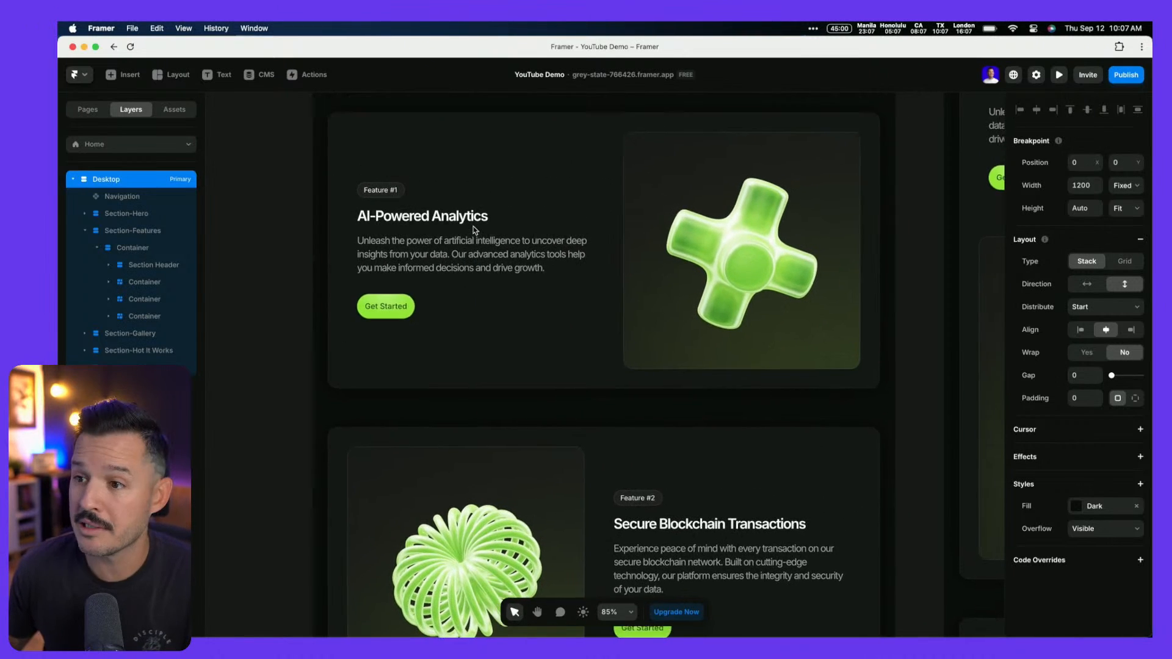
pyautogui.scroll(-10, 475, 231)
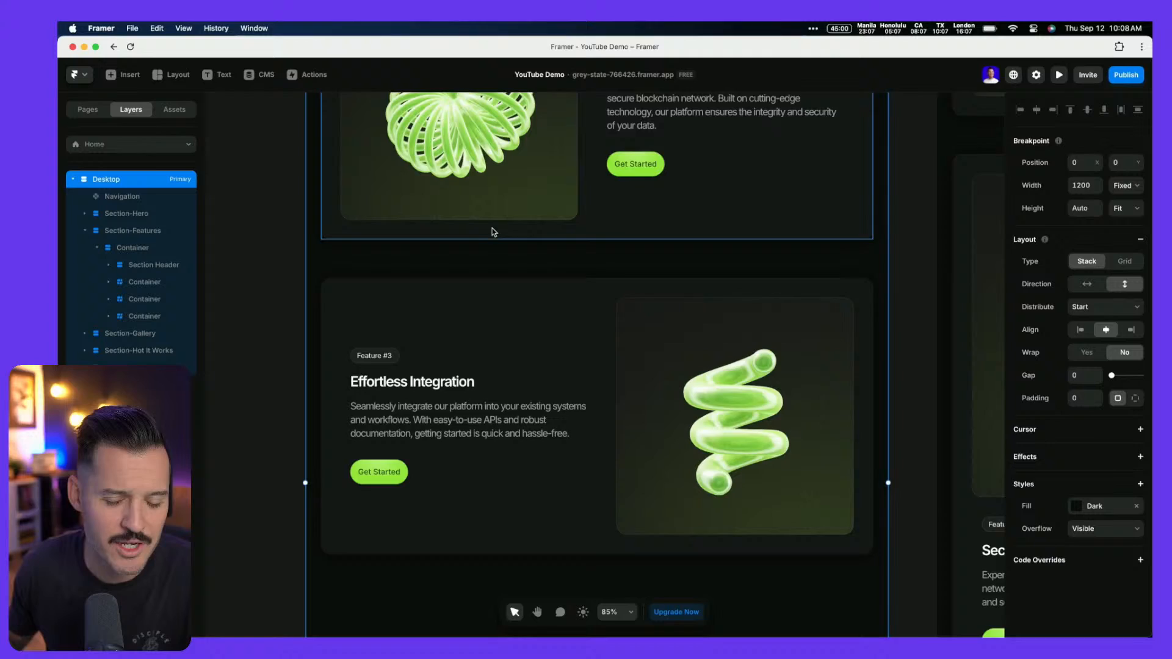
pyautogui.scroll(5, 494, 233)
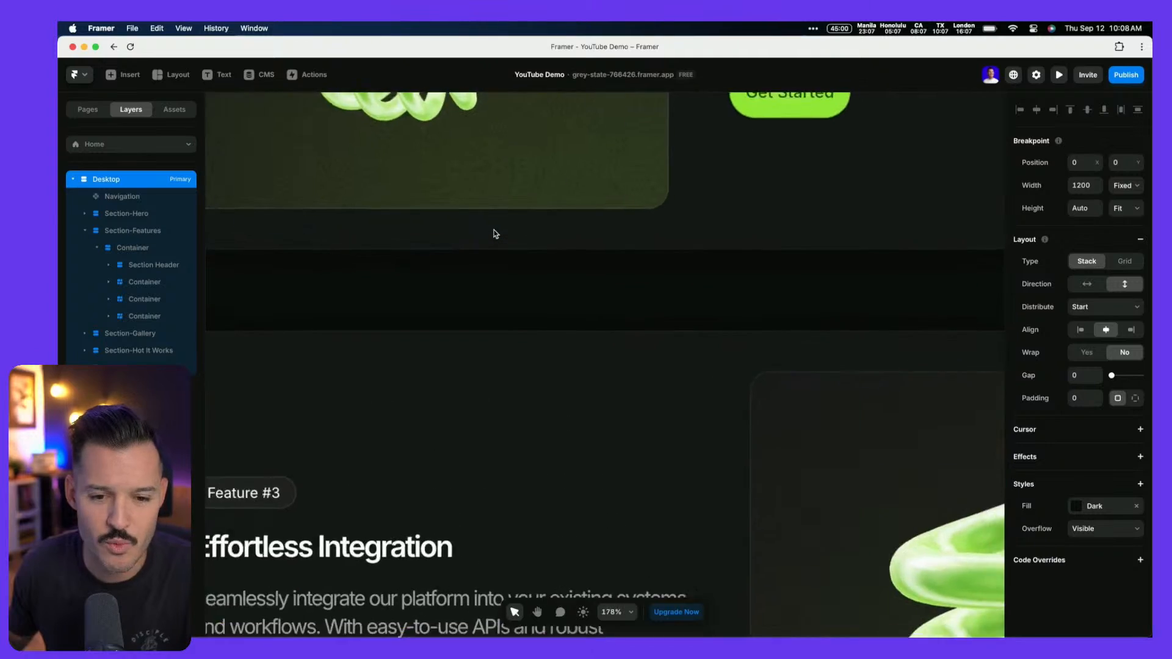
pyautogui.scroll(-8, 496, 235)
pyautogui.scroll(3, 499, 235)
pyautogui.scroll(3, 503, 235)
pyautogui.scroll(-10, 502, 235)
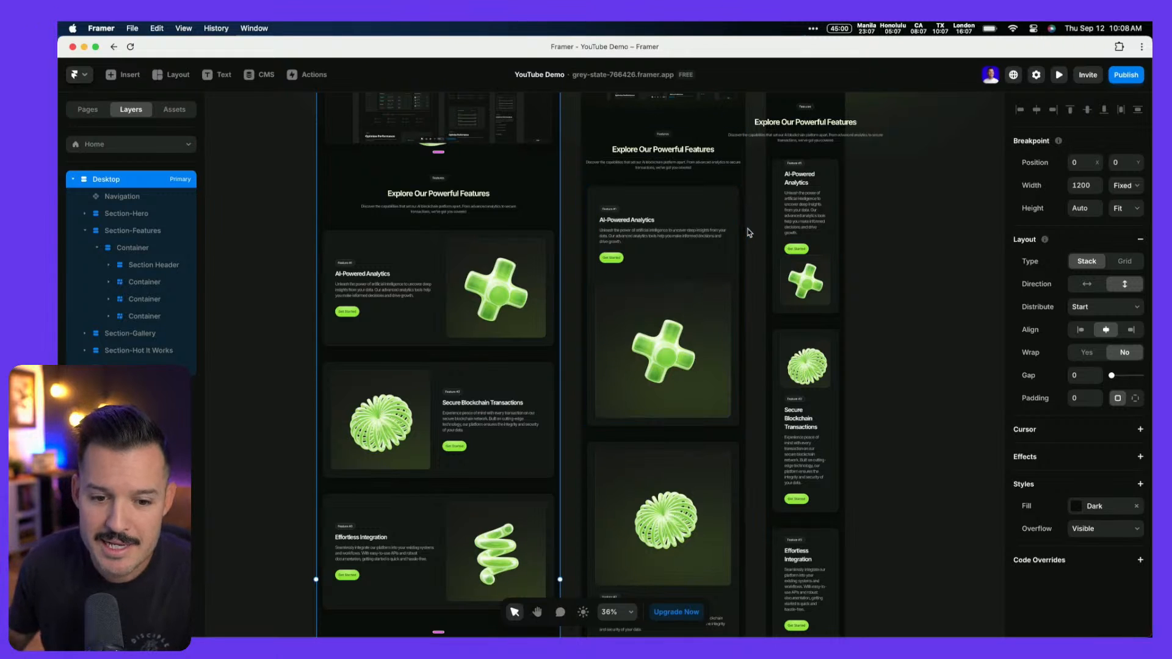
pyautogui.scroll(10, 707, 229)
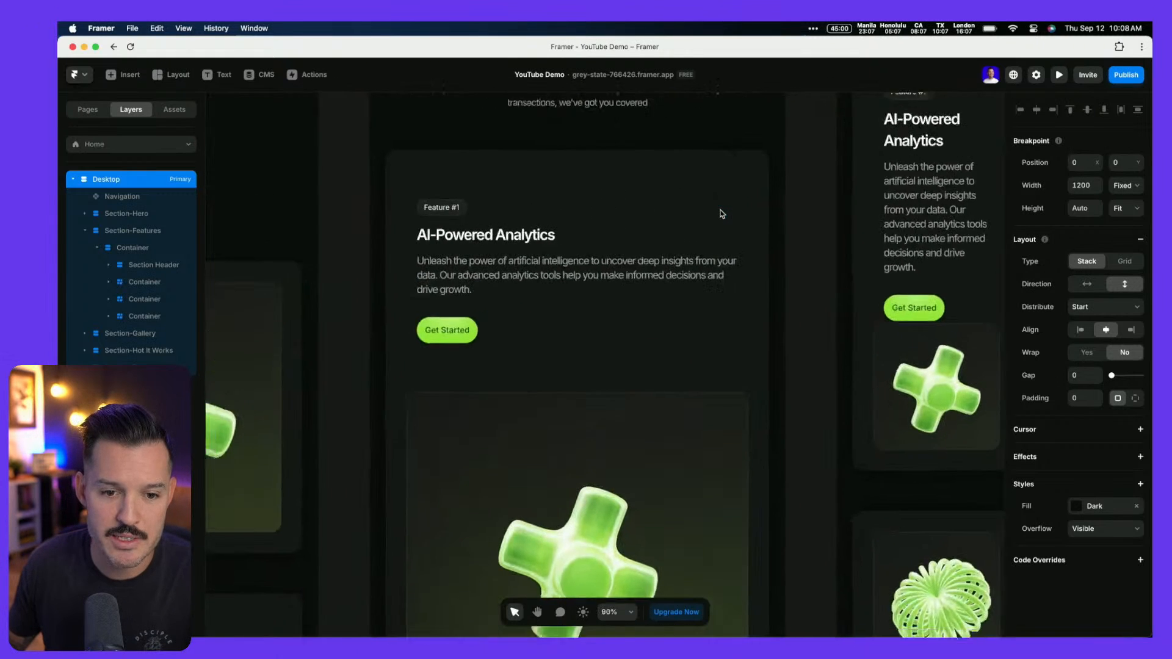
pyautogui.scroll(-10, 577, 224)
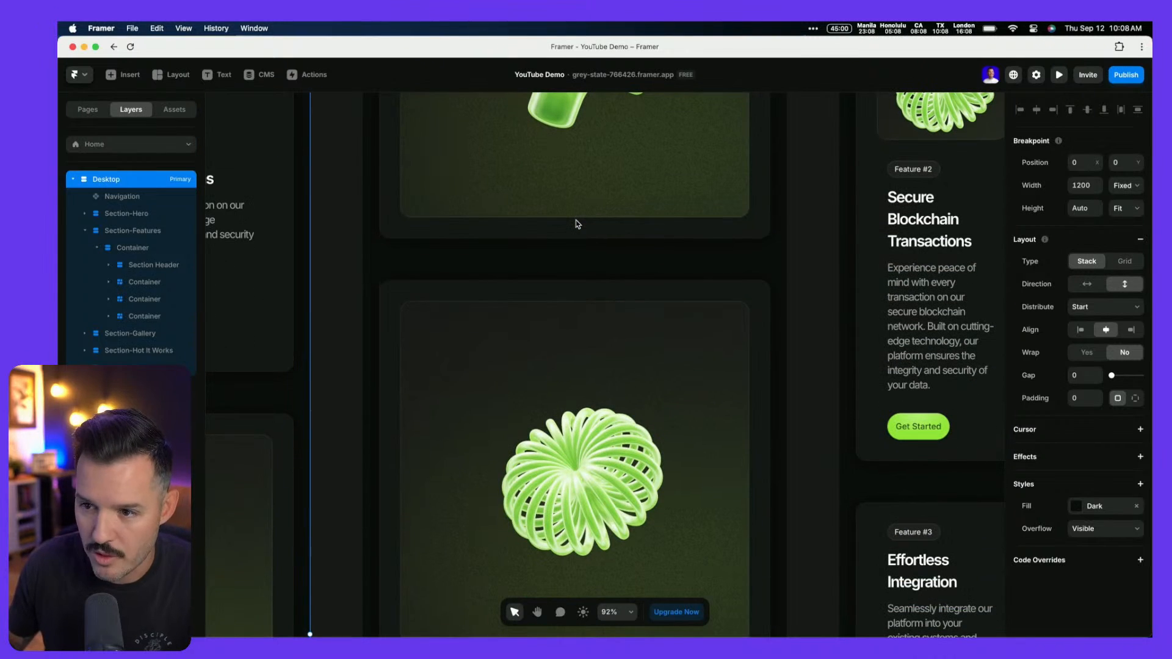
pyautogui.scroll(-8, 577, 225)
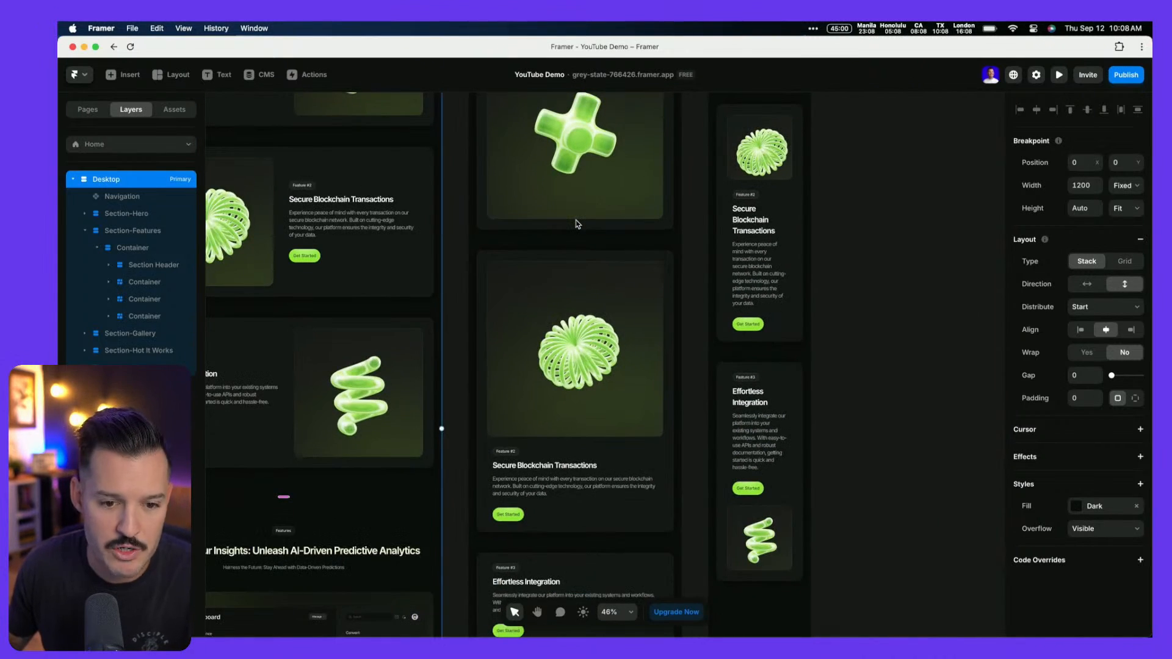
# Move the spiral image frame below the text in the tablet Feature #2 card
pyautogui.click(489, 288)
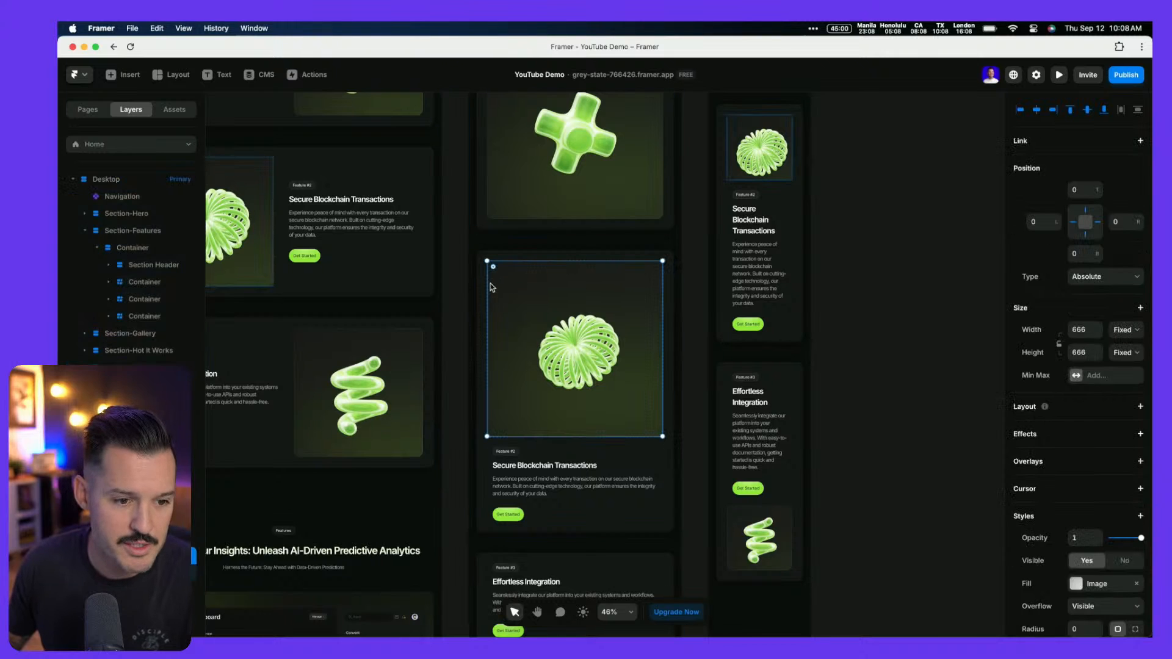
pyautogui.press('Escape')
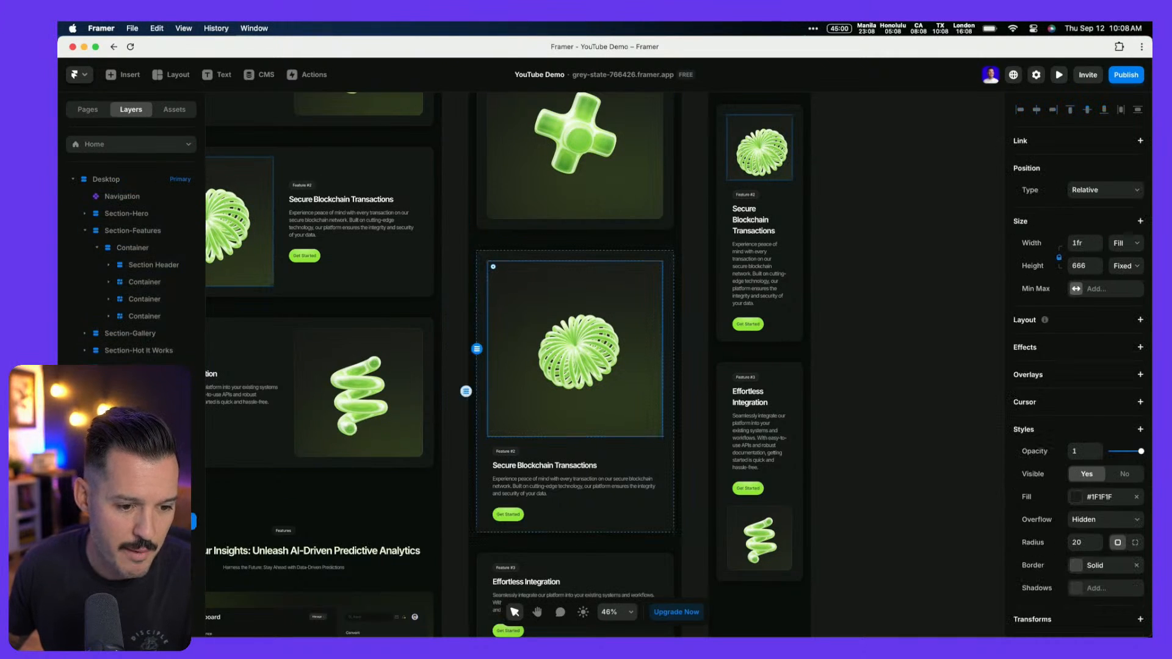
pyautogui.press('Down')
pyautogui.scroll(-5, 545, 440)
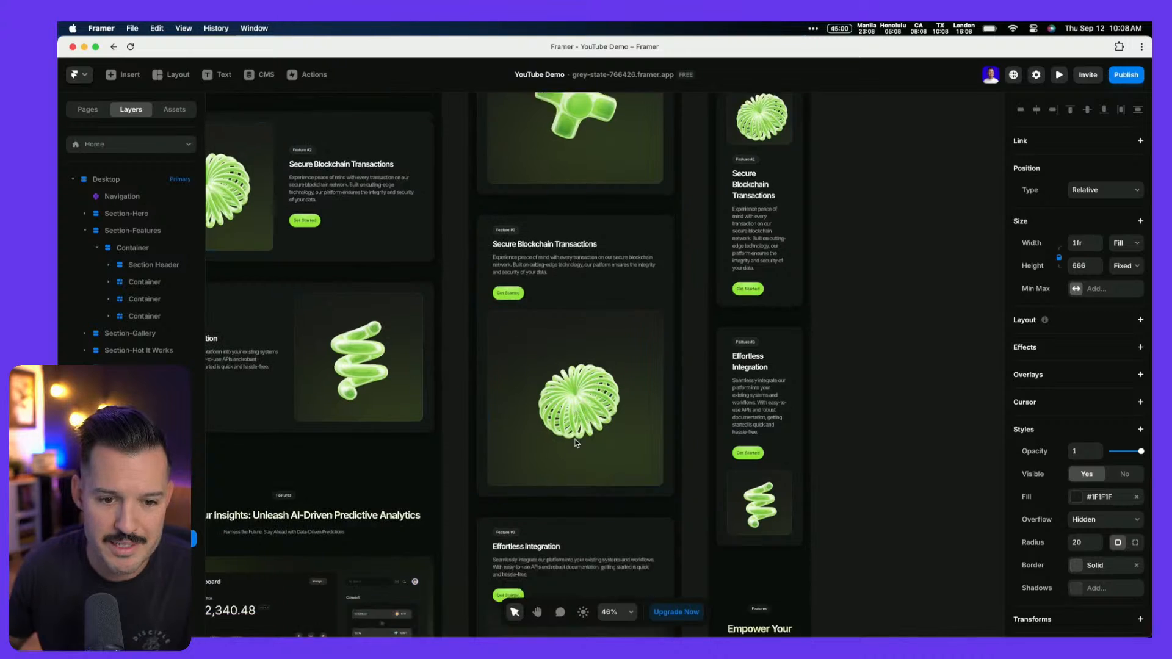
pyautogui.scroll(6, 568, 443)
pyautogui.scroll(5, 577, 443)
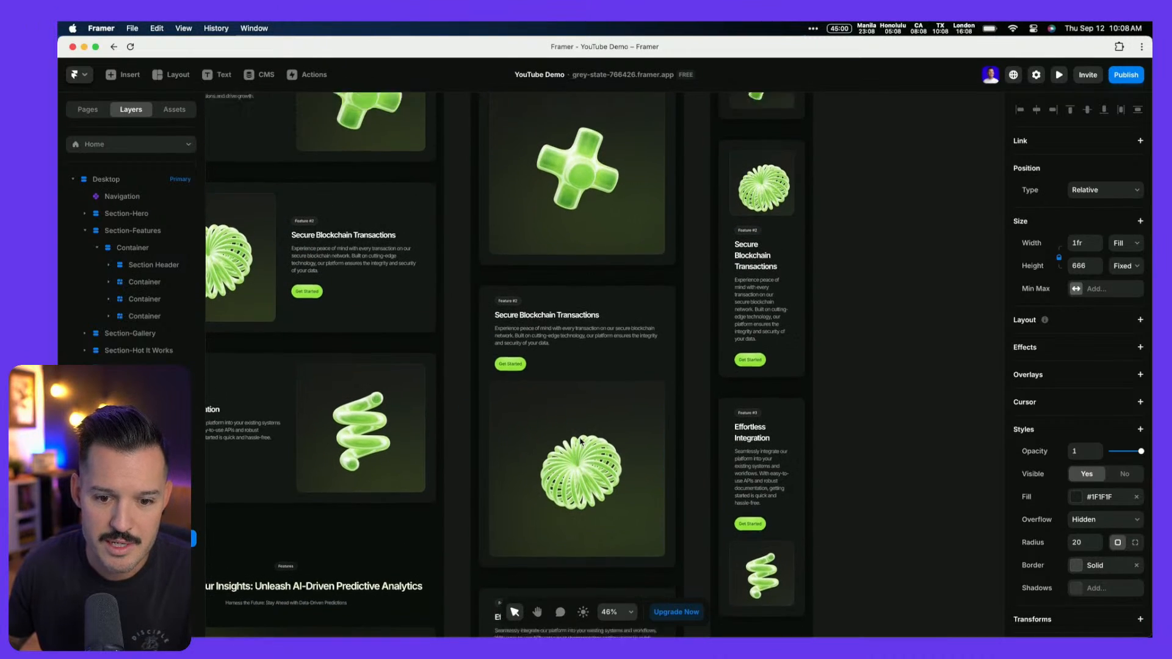
pyautogui.scroll(-1, 581, 442)
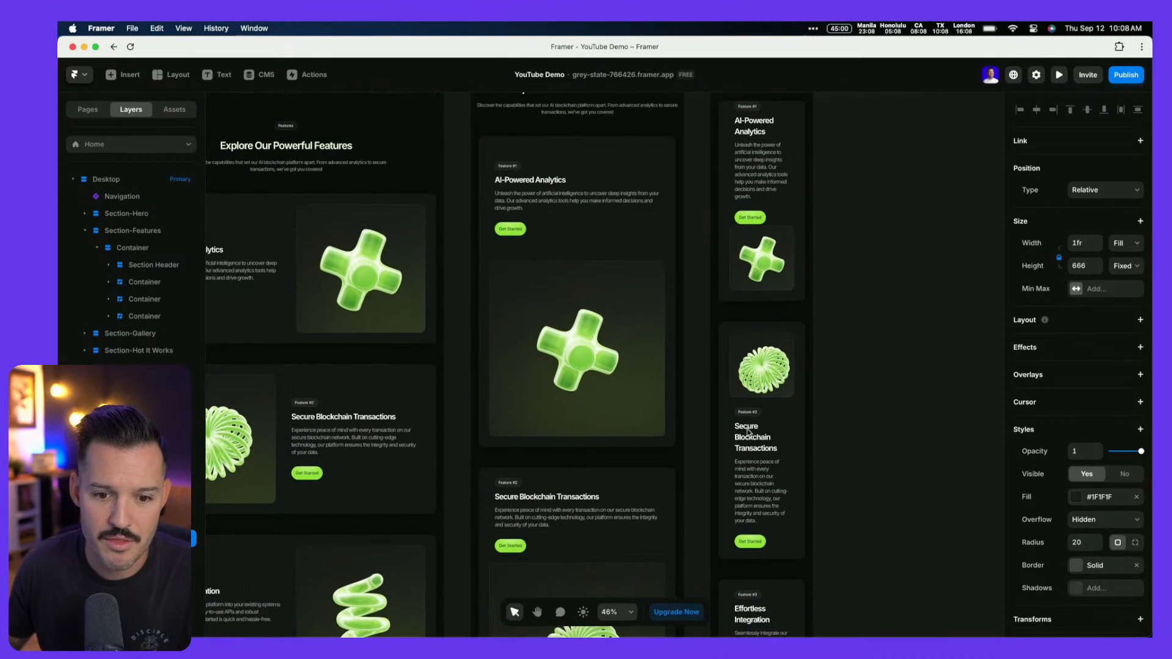
# Move the image frame below the text in the phone Feature #2 card
pyautogui.keyDown('super'); pyautogui.click(732, 395); pyautogui.keyUp('super')
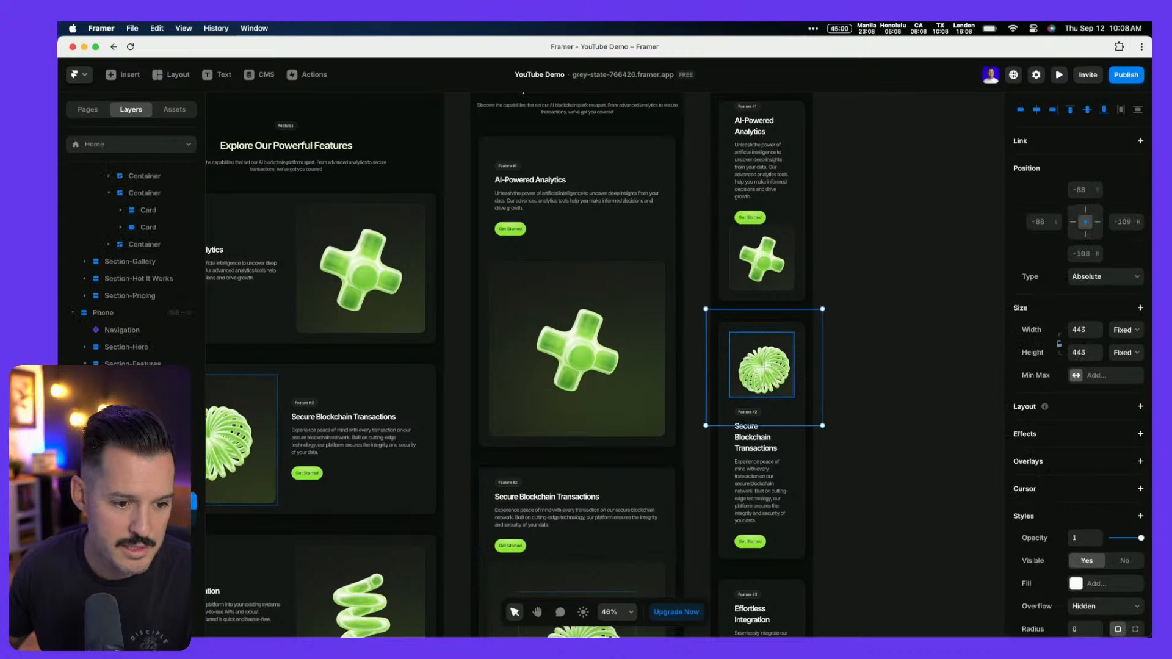
pyautogui.click(143, 450)
pyautogui.click(120, 450)
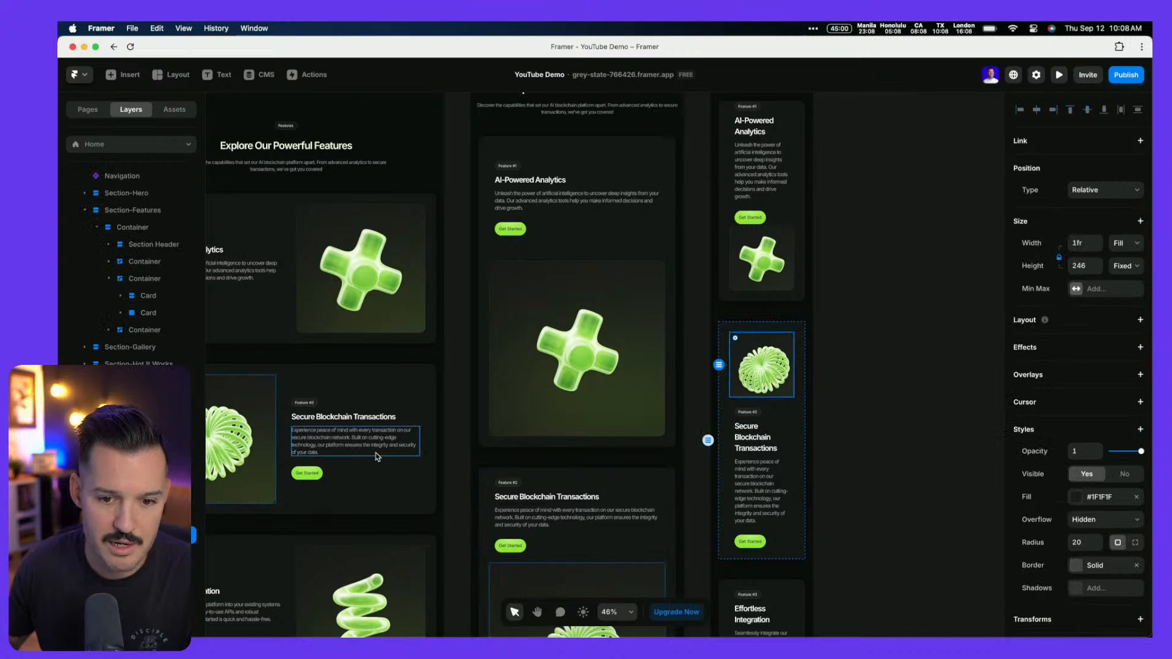
pyautogui.press('Down')
pyautogui.scroll(-3, 821, 411)
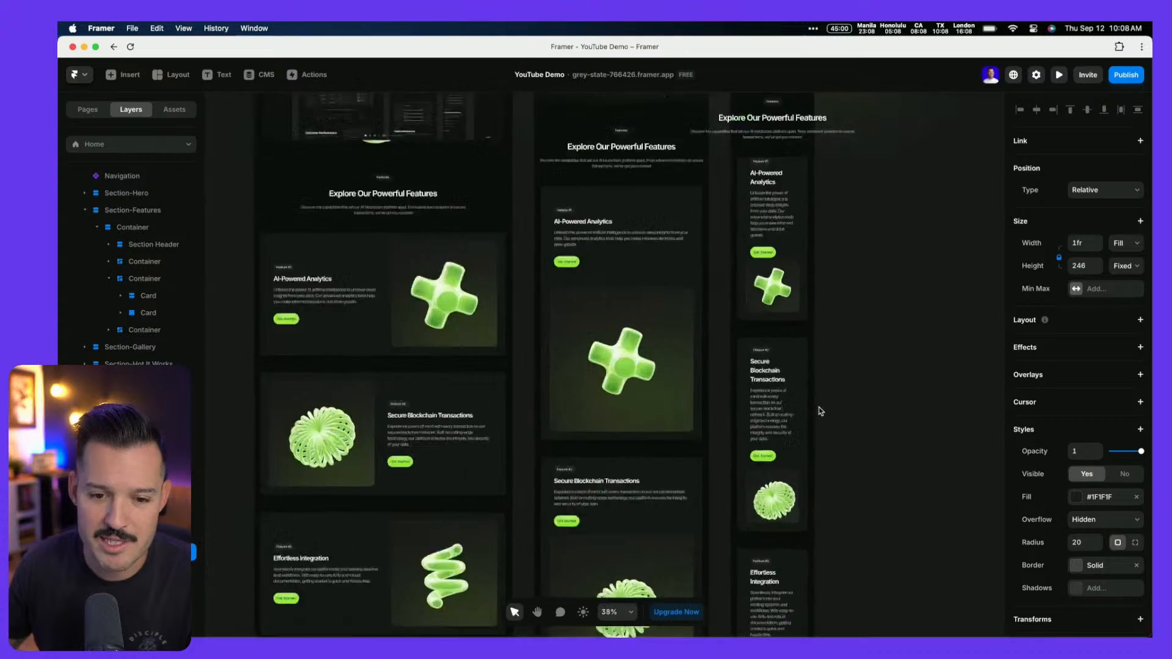
pyautogui.scroll(8, 820, 412)
pyautogui.scroll(10, 821, 412)
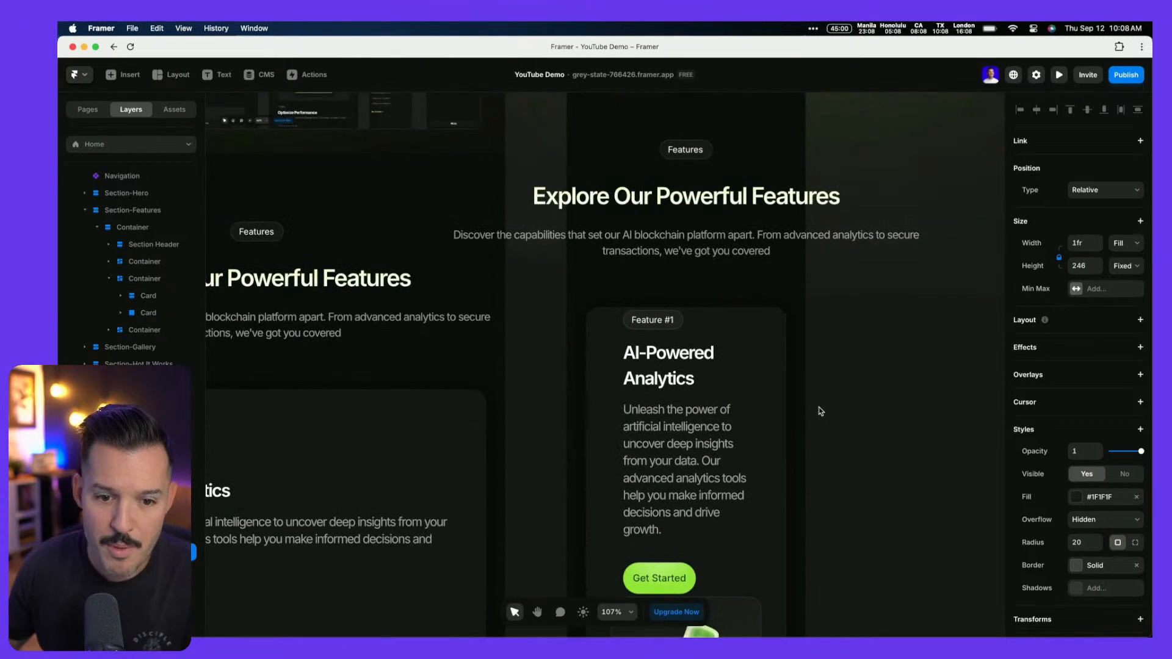
# Reduce the tablet AI-Powered Analytics card's padding from 40 to 10 and check its inner container
pyautogui.click(609, 320)
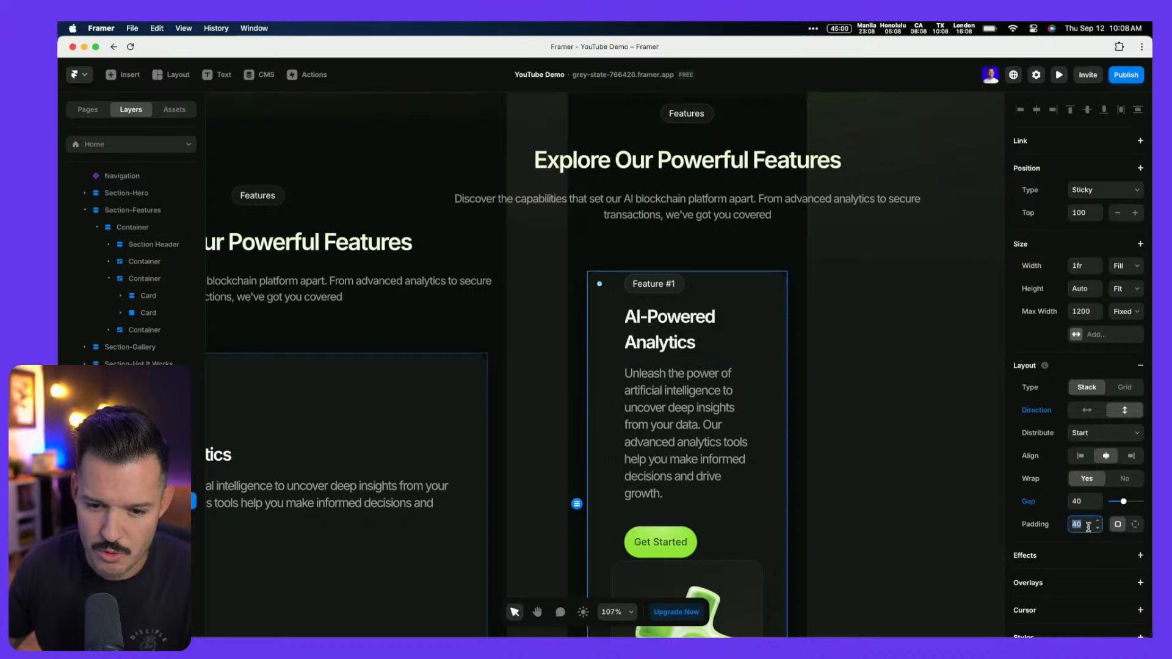
pyautogui.write('10')
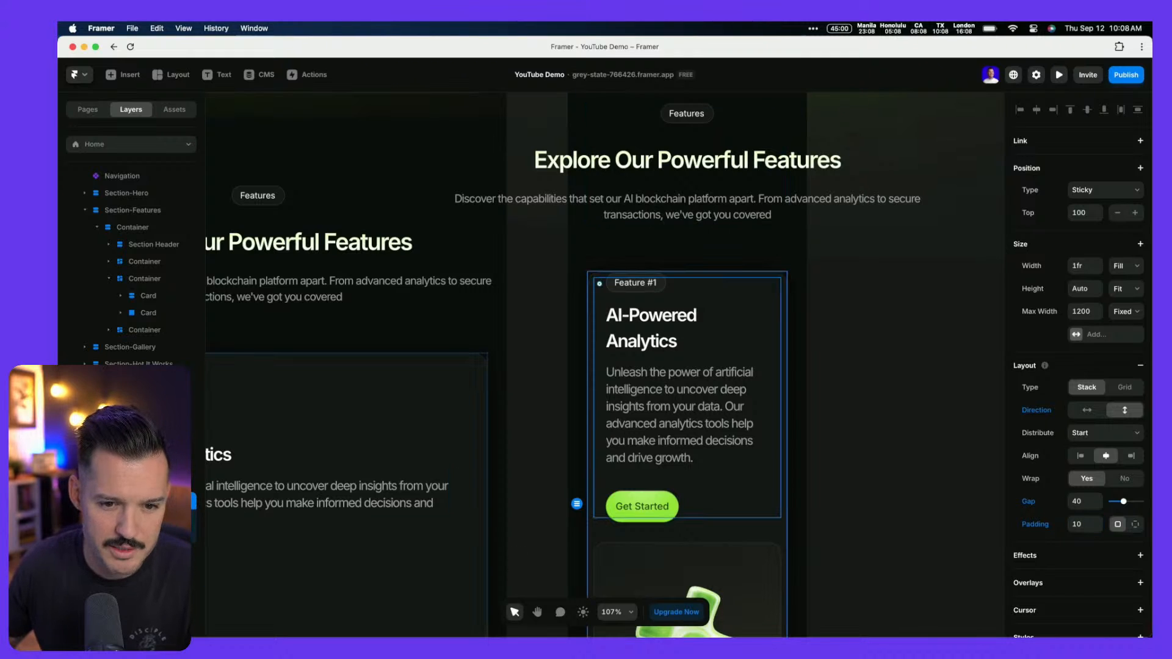
pyautogui.click(688, 397)
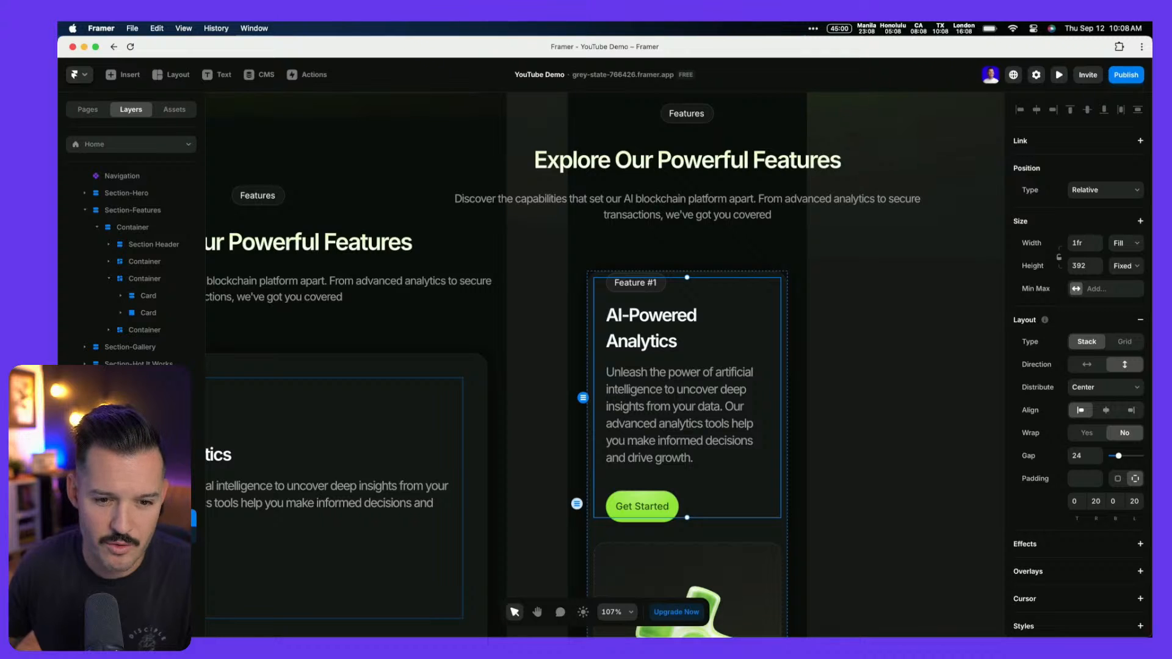
pyautogui.scroll(-5, 593, 487)
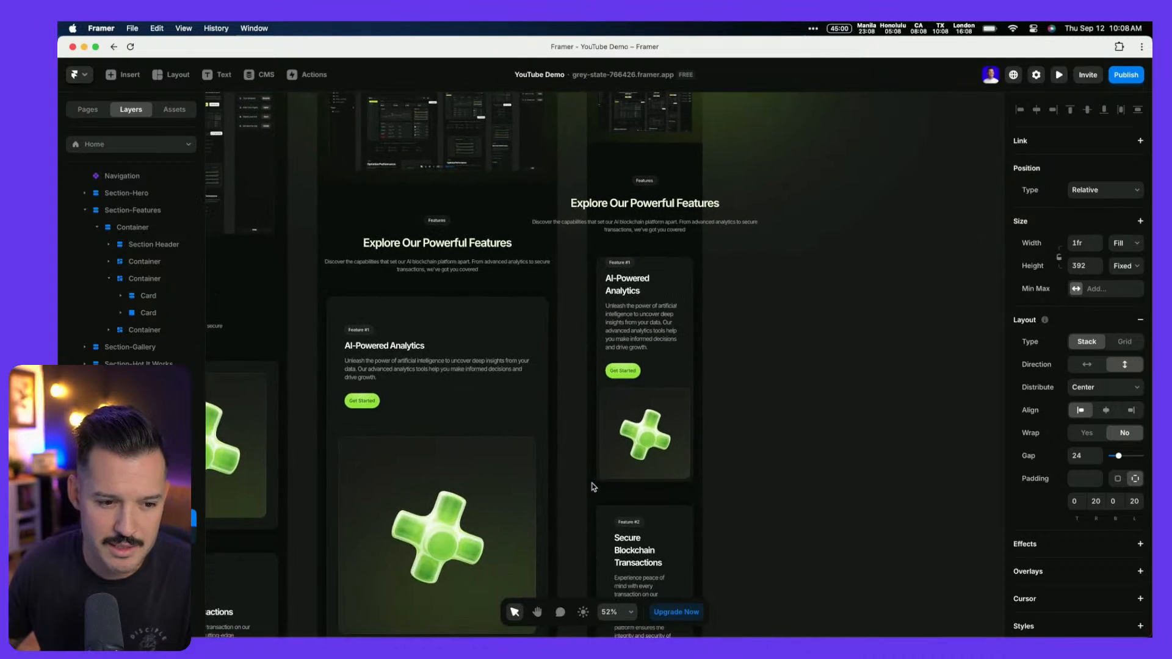
pyautogui.hscroll(-2, 593, 487)
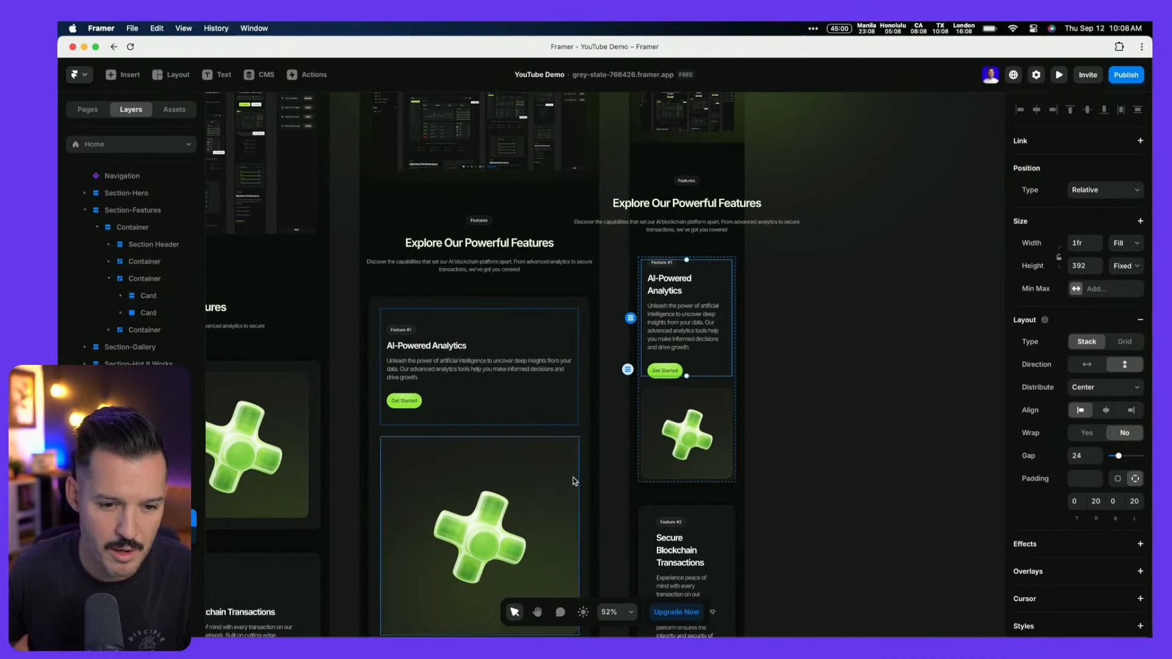
pyautogui.click(544, 325)
pyautogui.hscroll(-10, 544, 324)
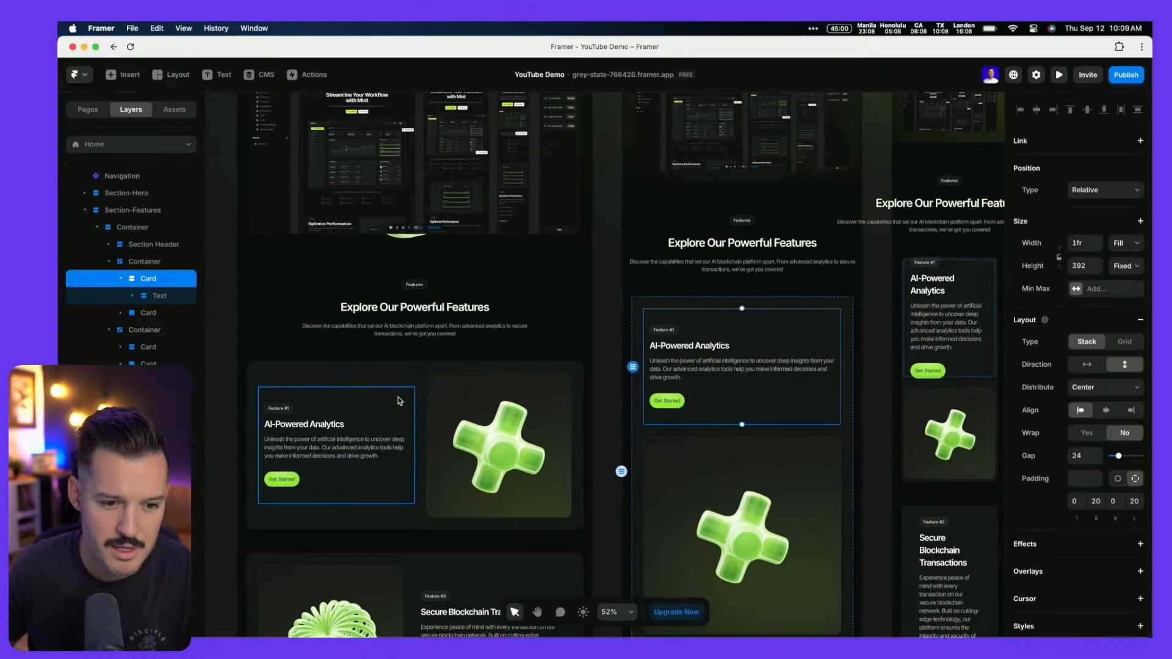
# Set the desktop AI-Powered Analytics card's height to fit its content
pyautogui.click(398, 405)
pyautogui.click(1121, 269)
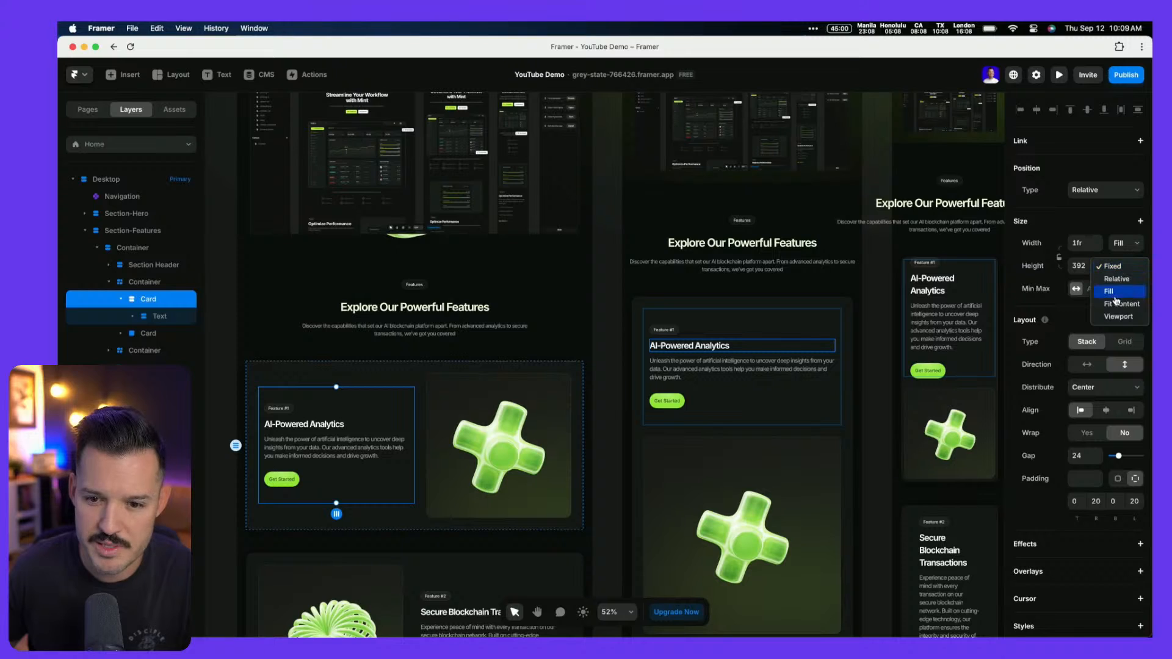
pyautogui.click(1118, 304)
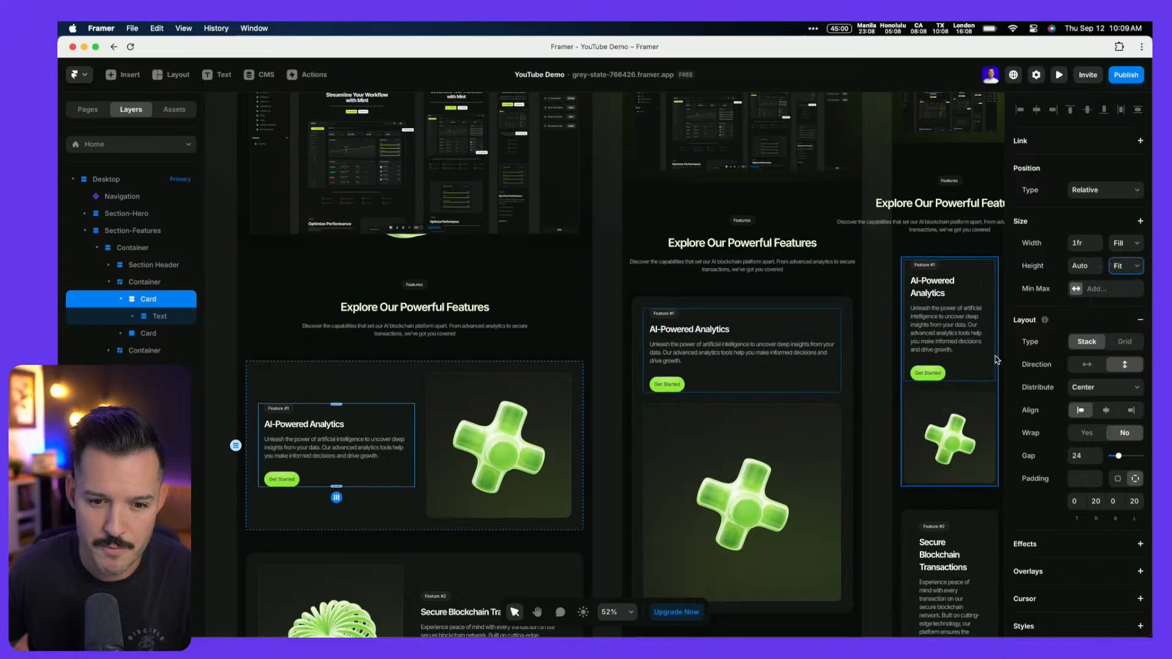
# Give the phone AI-Powered Analytics card a uniform padding of 20
pyautogui.click(839, 321)
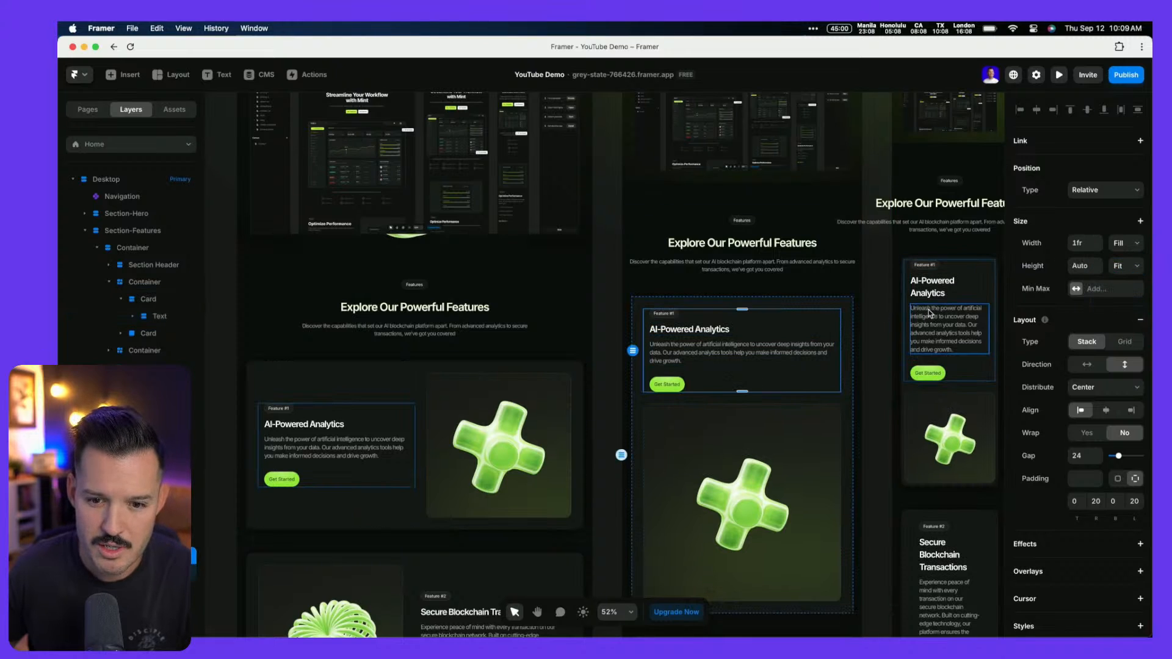
pyautogui.click(909, 314)
pyautogui.hotkey('shift', '2')
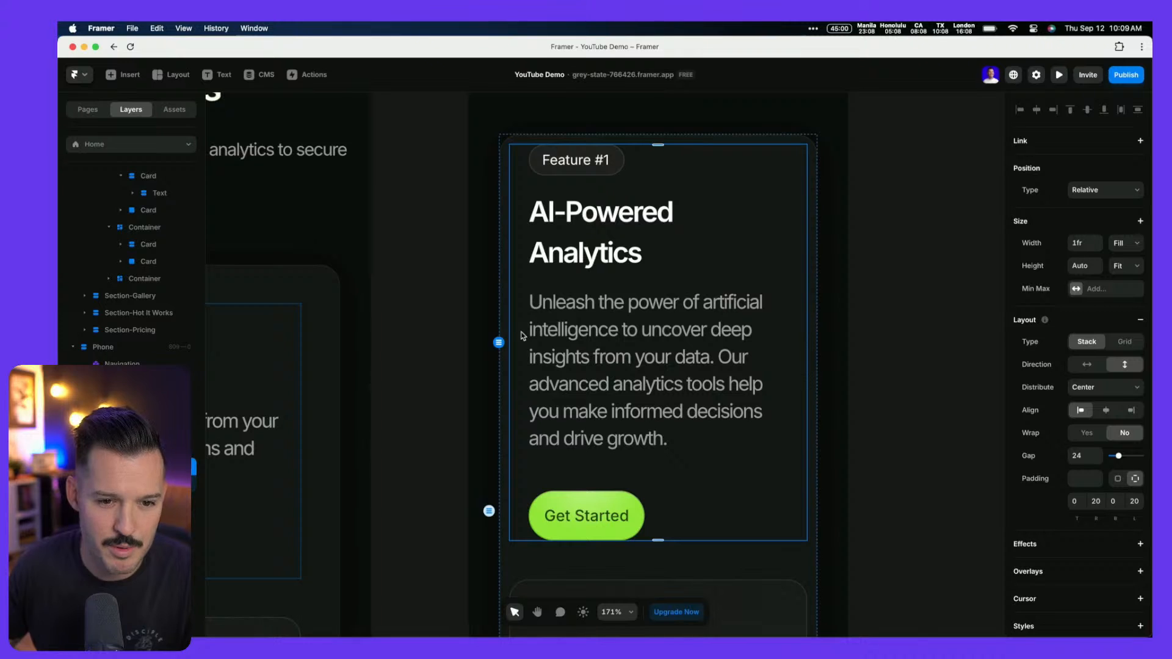
pyautogui.click(505, 327)
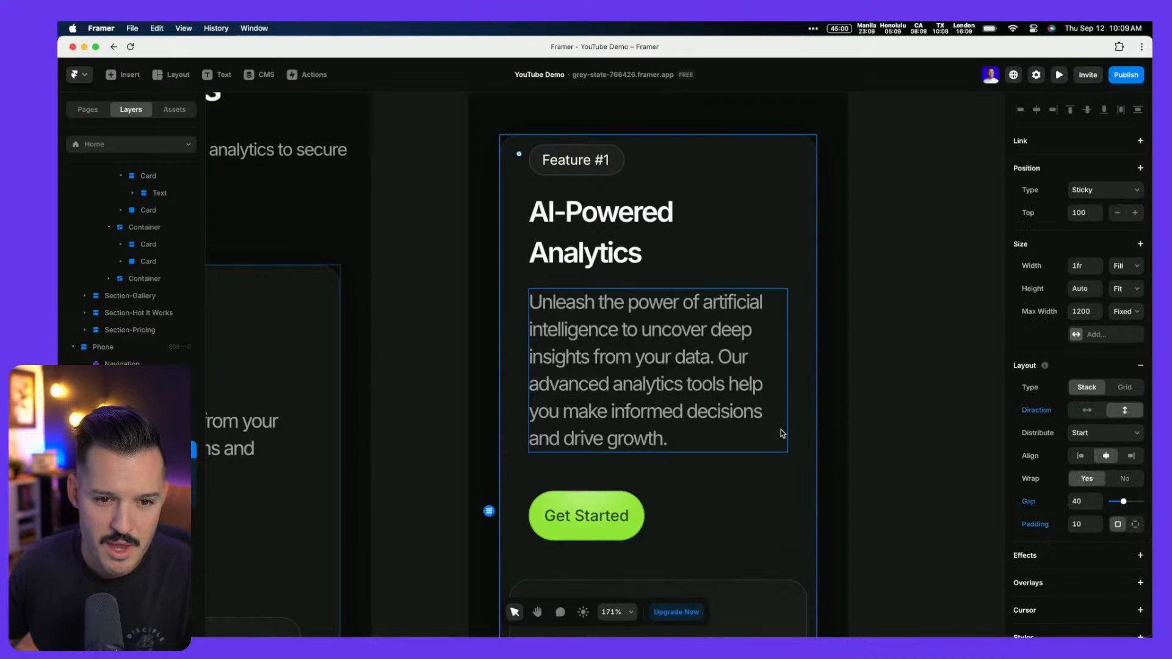
pyautogui.click(1135, 525)
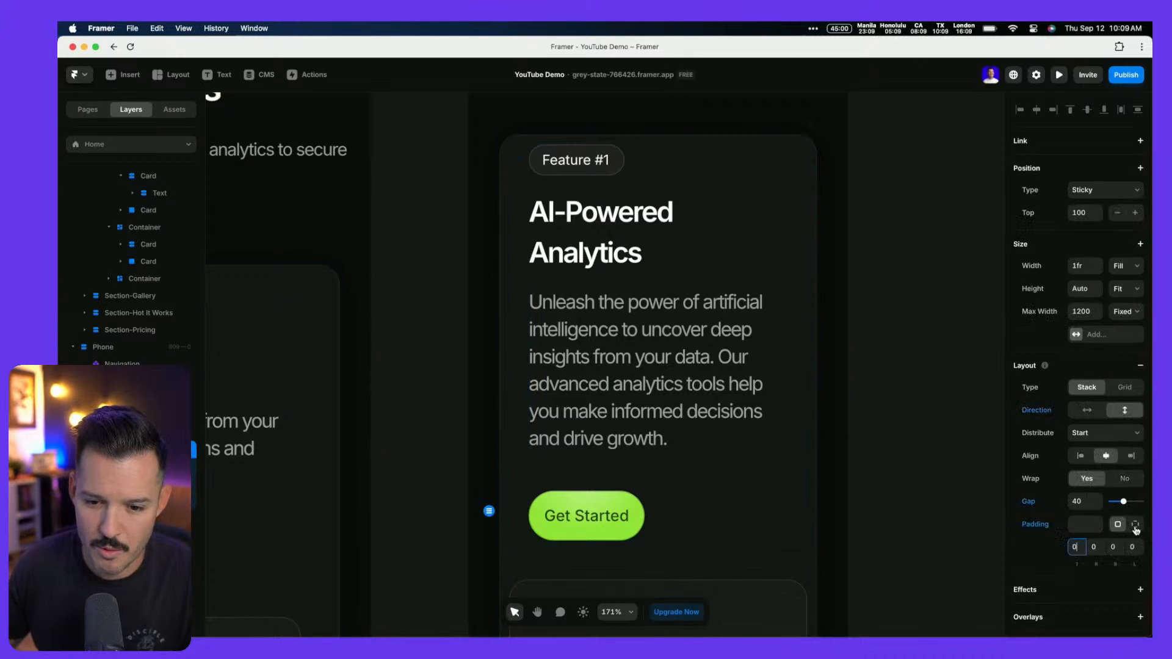
pyautogui.write('20')
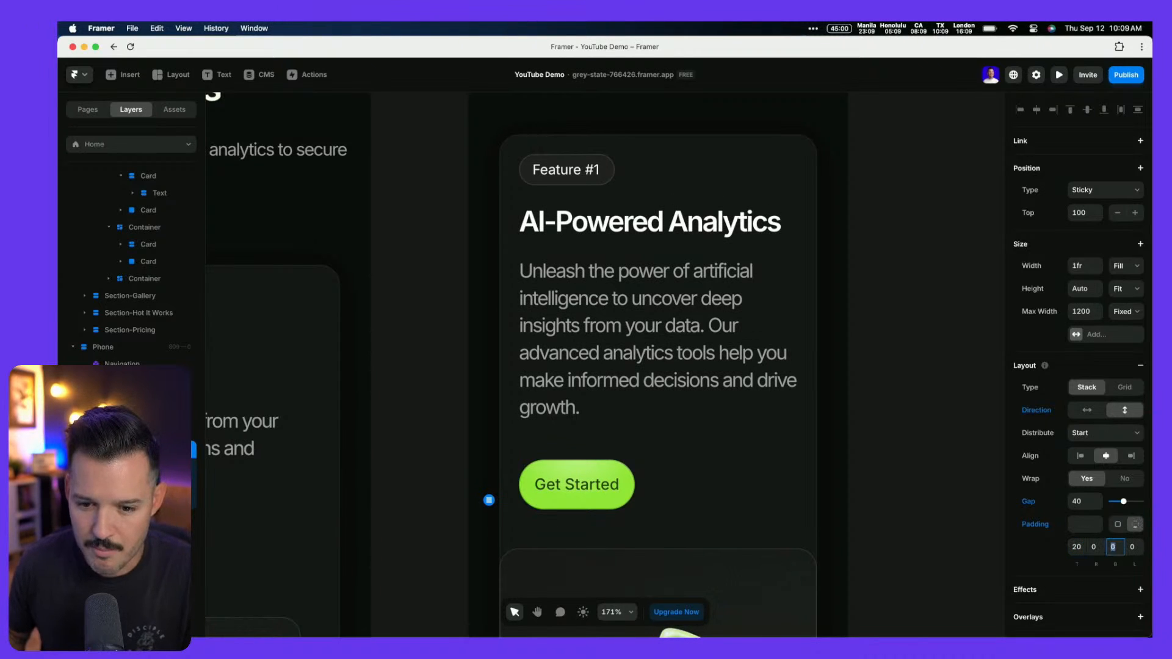
pyautogui.scroll(4, 893, 521)
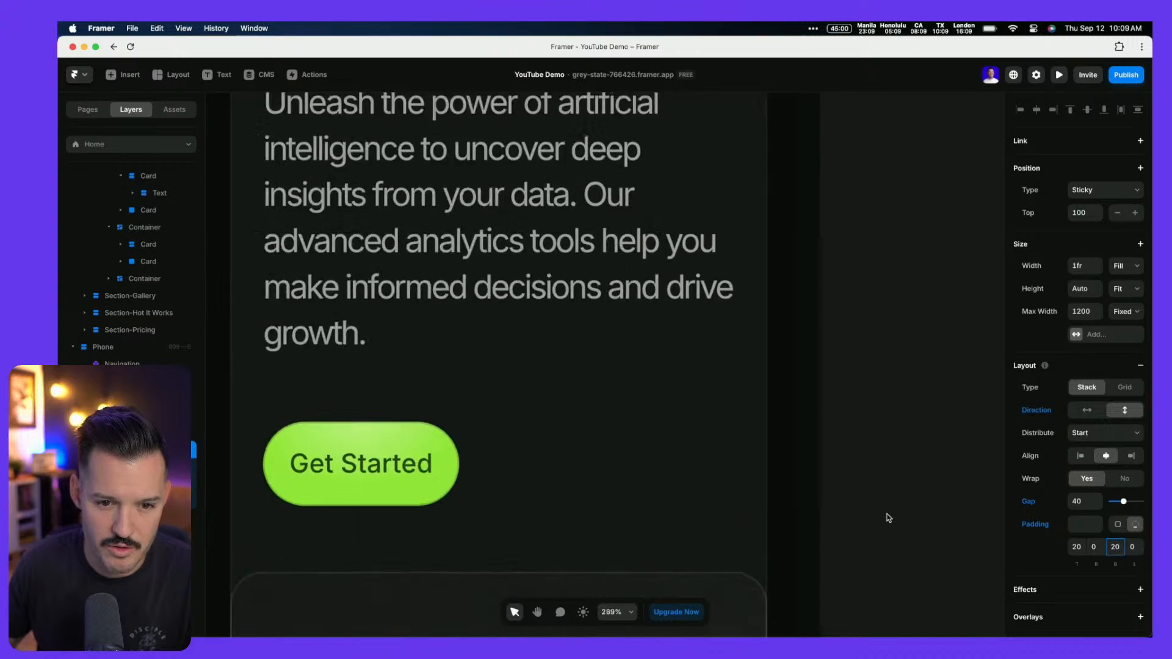
pyautogui.scroll(-8, 889, 519)
pyautogui.scroll(-2, 889, 518)
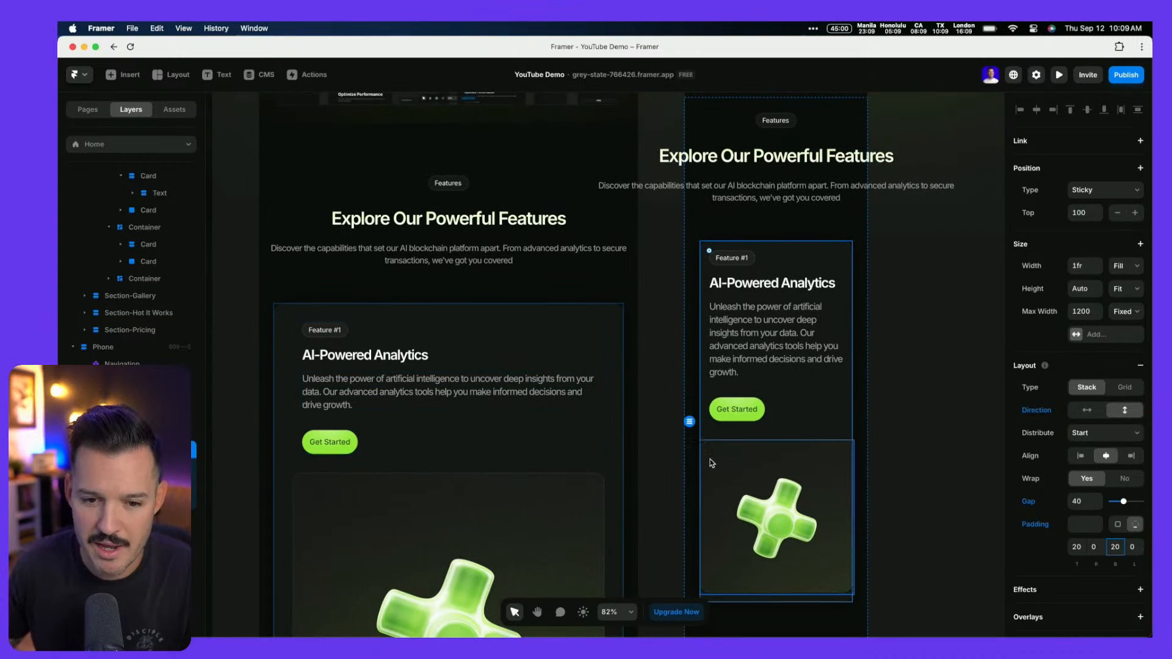
pyautogui.scroll(-5, 711, 461)
pyautogui.scroll(3, 710, 460)
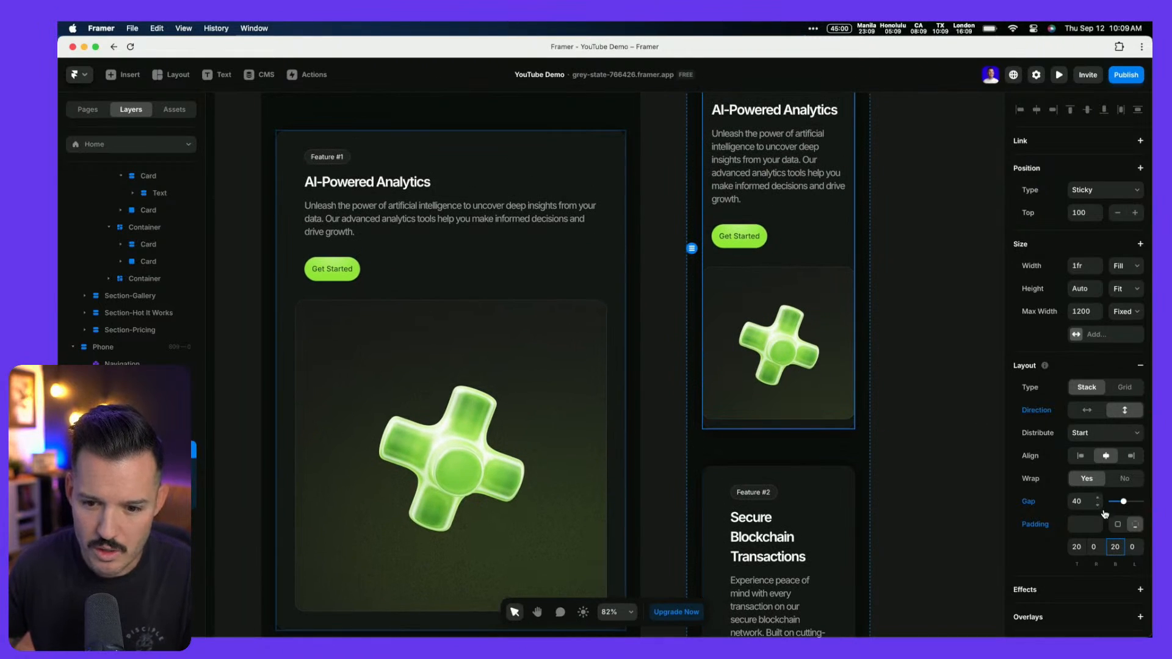
pyautogui.click(1118, 525)
pyautogui.write('20')
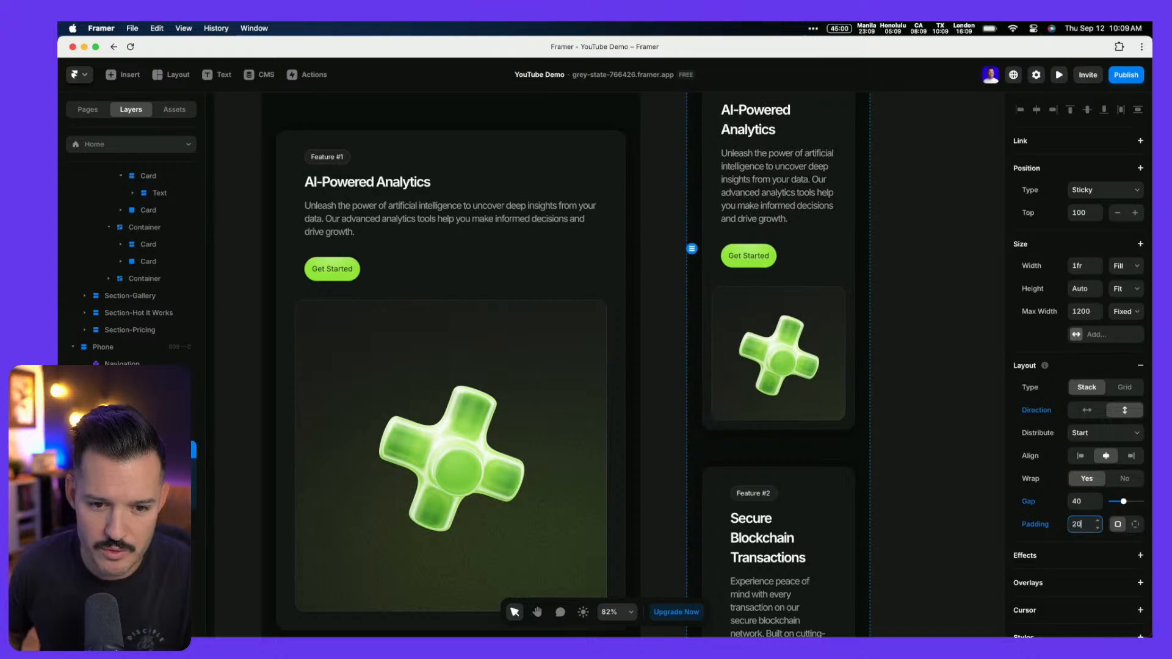
# Select the desktop AI-Powered Analytics card again
pyautogui.scroll(2, 884, 367)
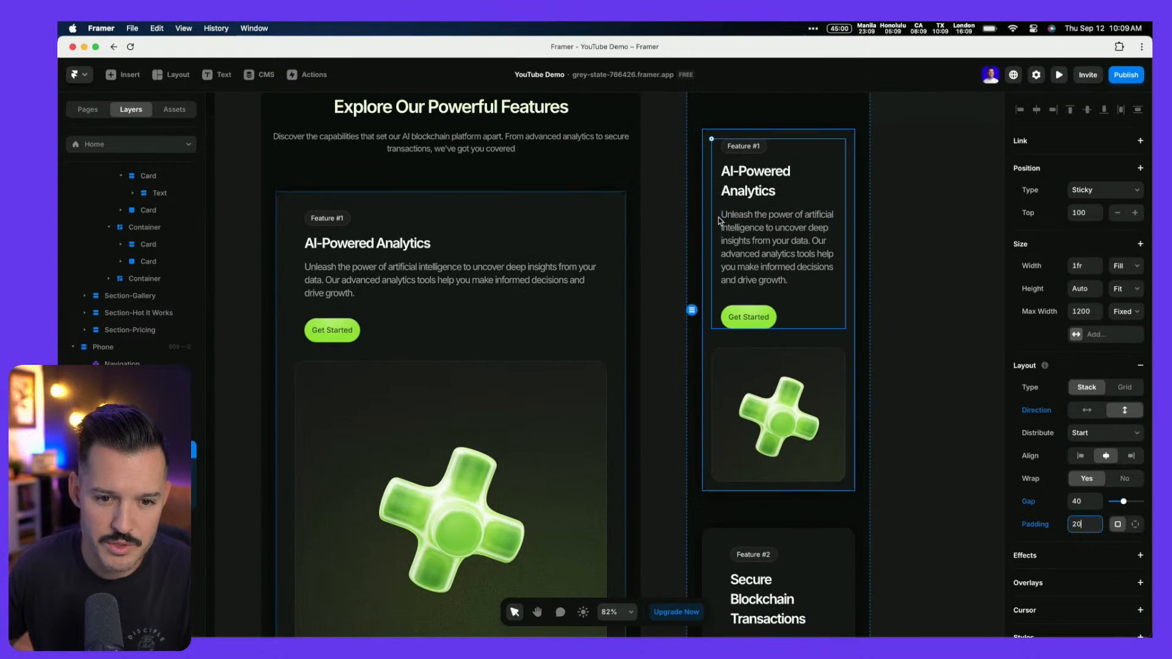
pyautogui.hscroll(-1, 337, 270)
pyautogui.hscroll(-10, 337, 271)
pyautogui.click(470, 397)
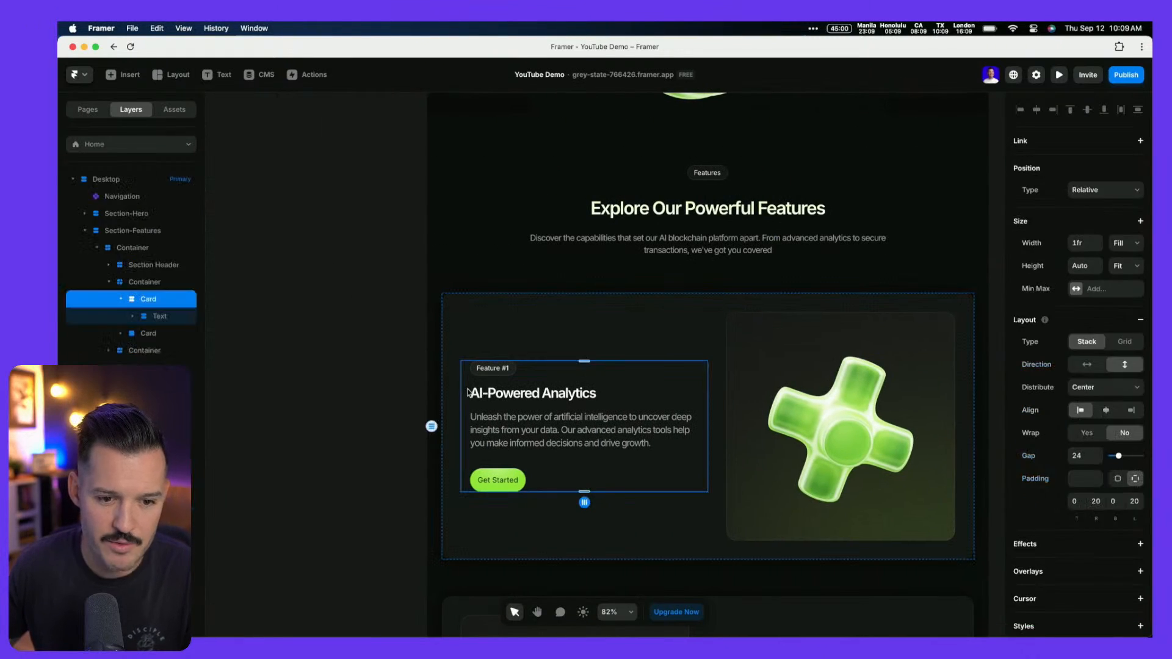
# Change the desktop AI-Powered Analytics card's 0/20/0/20 padding to a uniform 0
pyautogui.click(1118, 478)
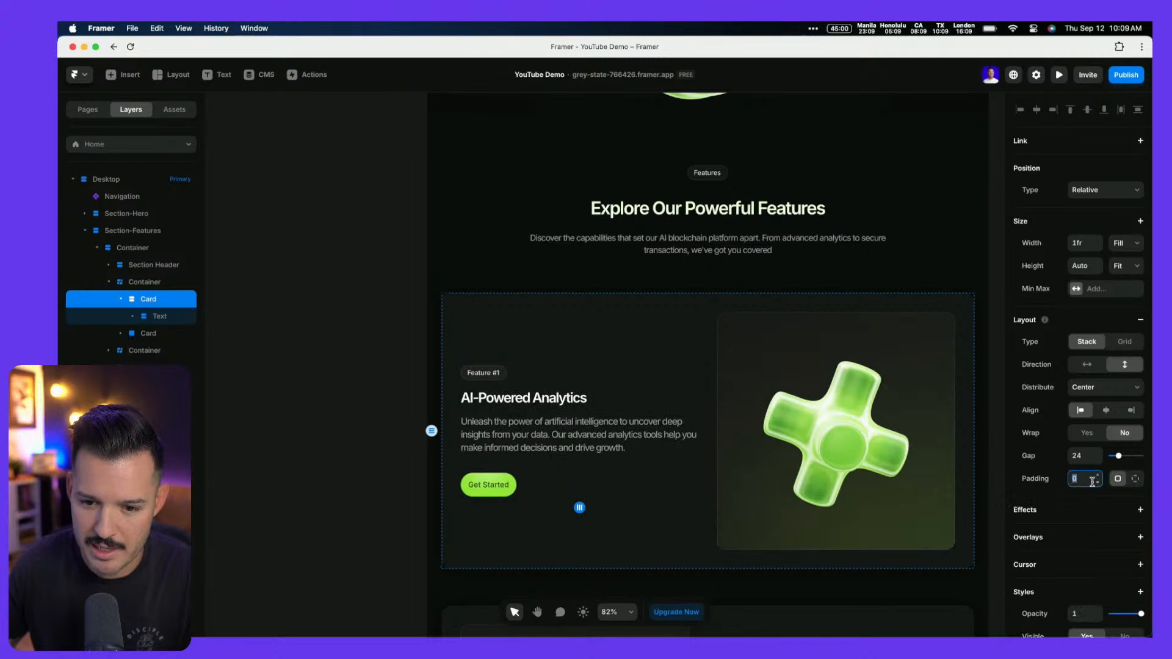
pyautogui.scroll(3, 767, 466)
pyautogui.scroll(-10, 766, 466)
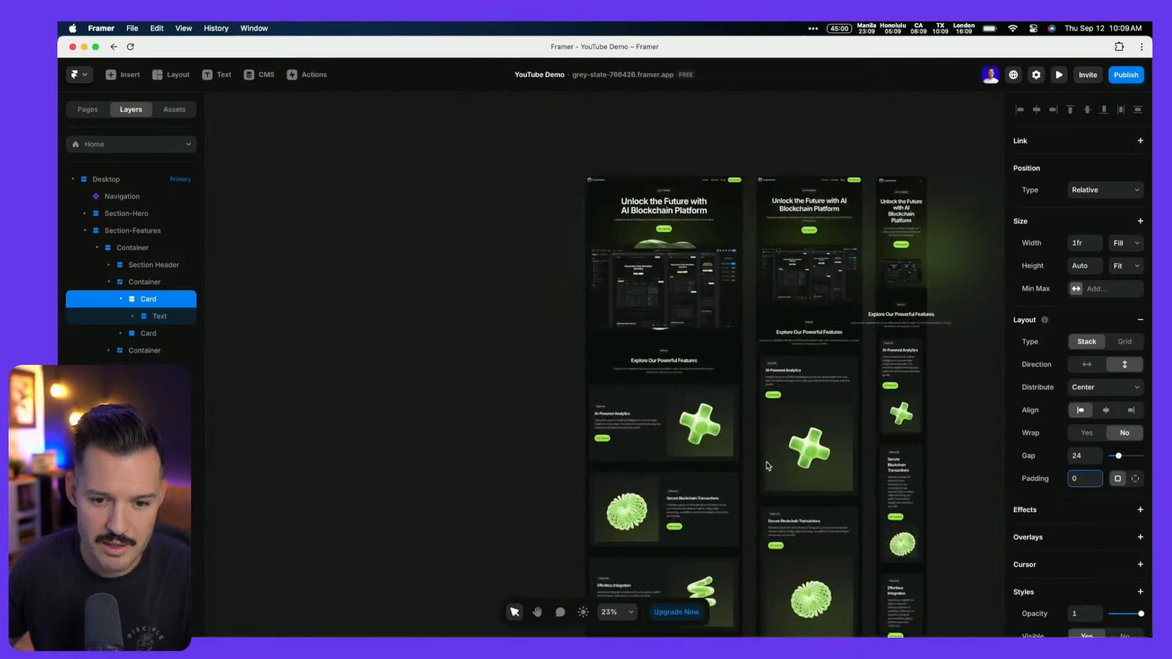
pyautogui.scroll(5, 826, 385)
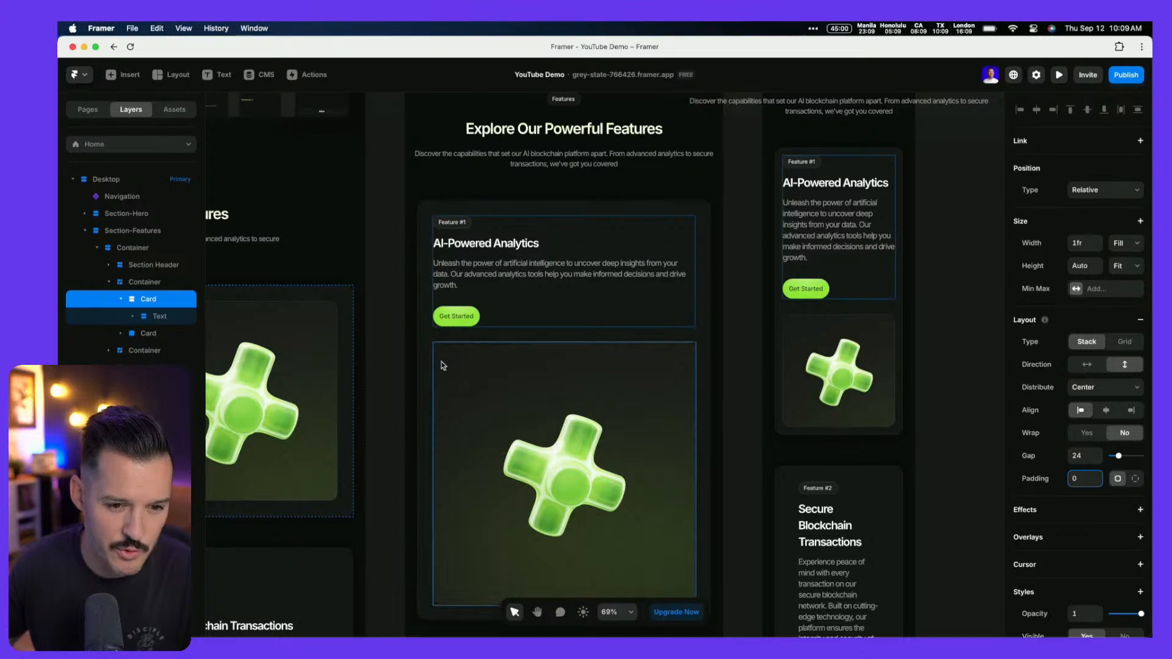
pyautogui.click(951, 380)
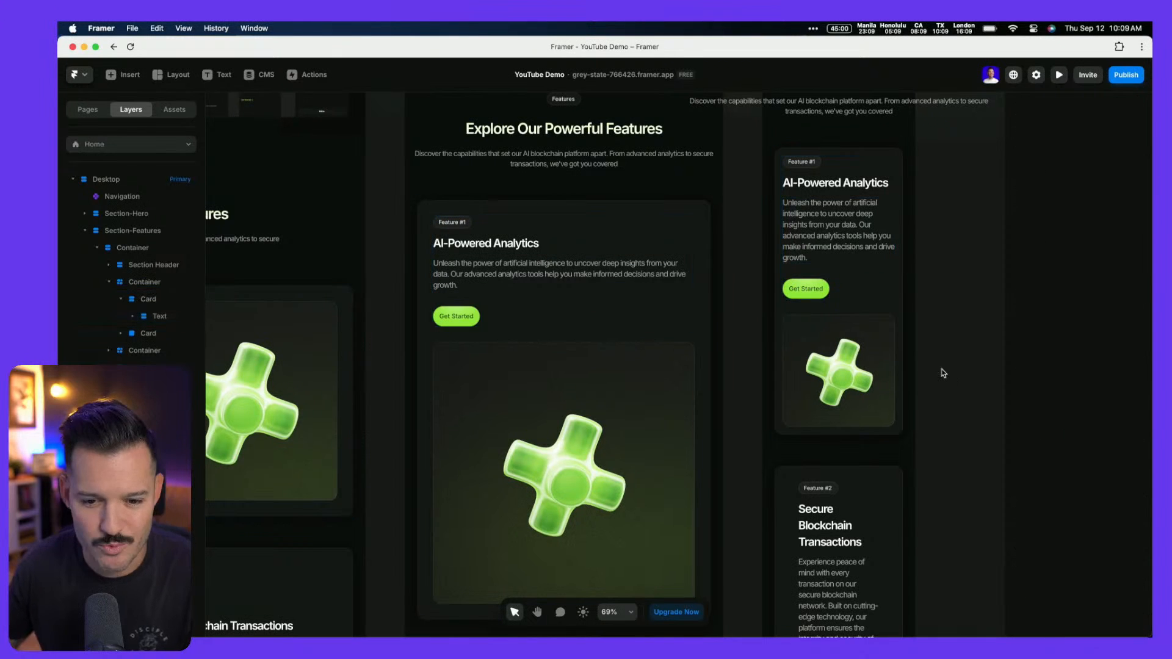
# Set the Secure Blockchain Transactions and Effortless Integration card stacks' padding to 0 too
pyautogui.scroll(-3, 943, 380)
pyautogui.scroll(-5, 928, 391)
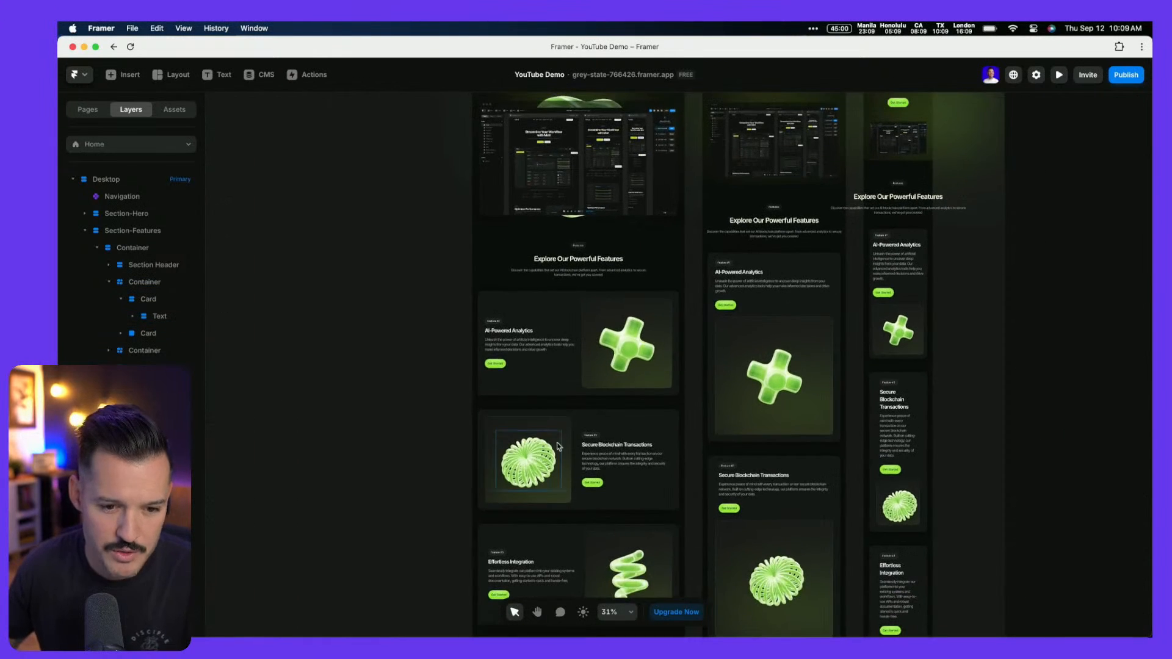
pyautogui.click(641, 449)
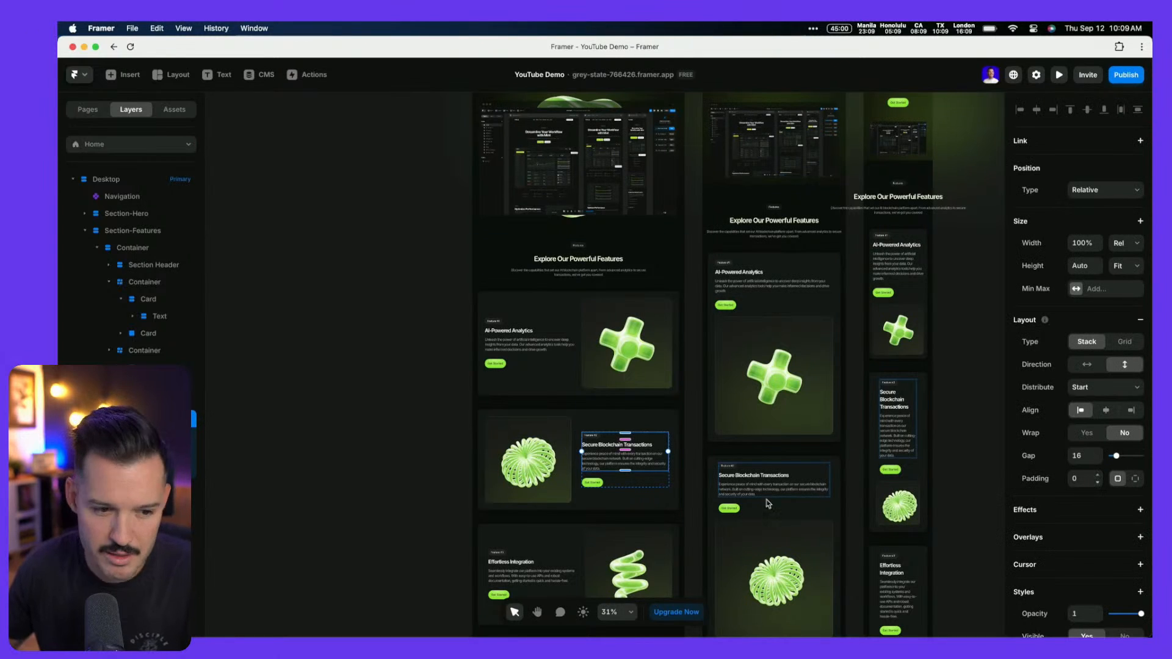
pyautogui.click(635, 480)
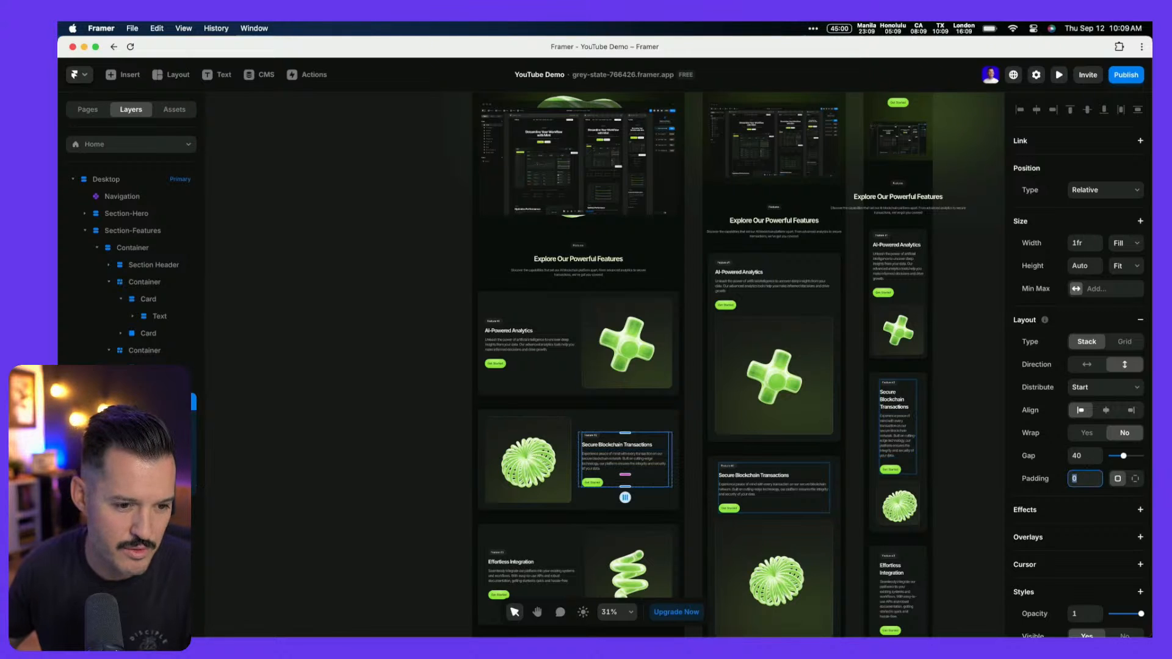
pyautogui.press('Escape')
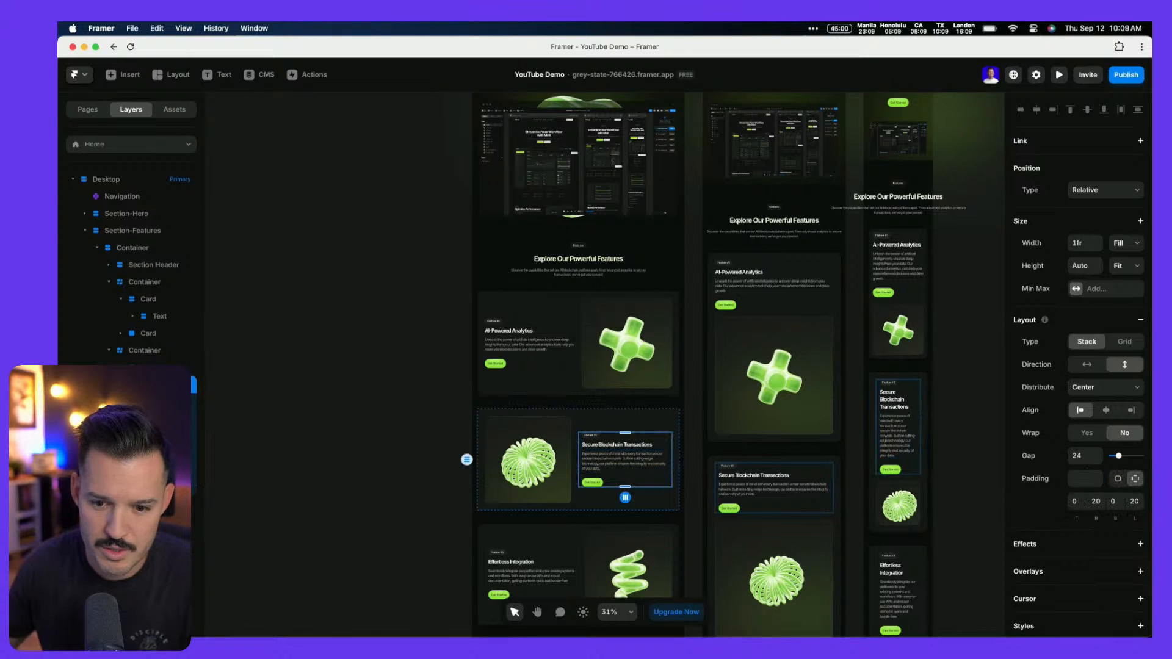
pyautogui.click(1117, 479)
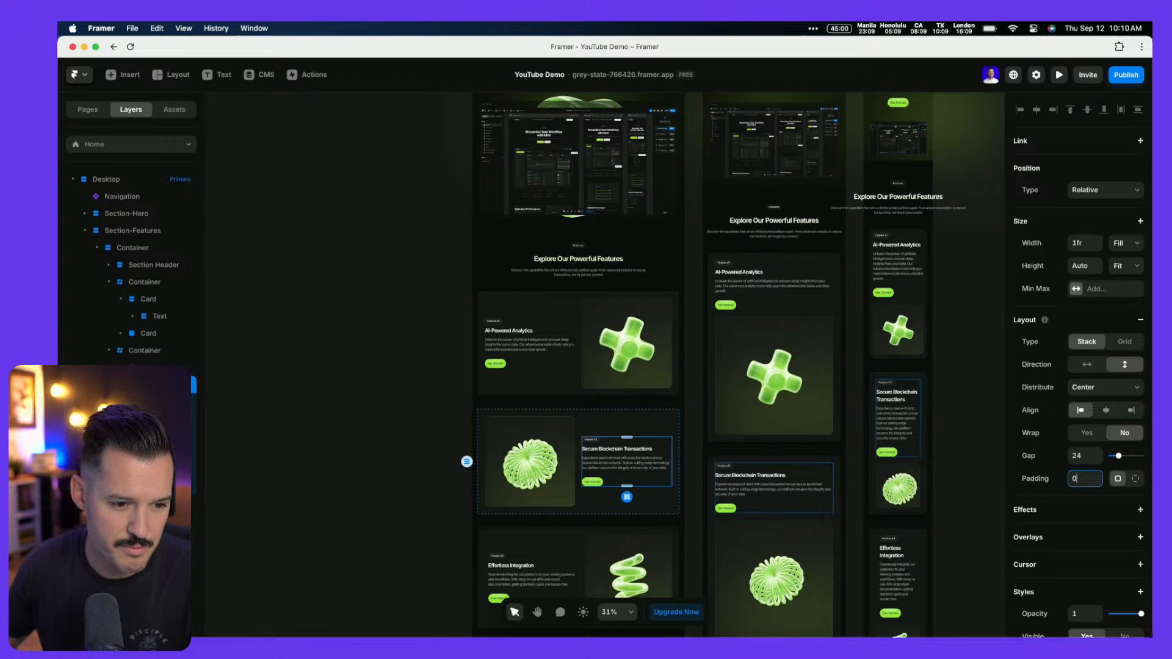
pyautogui.click(531, 571)
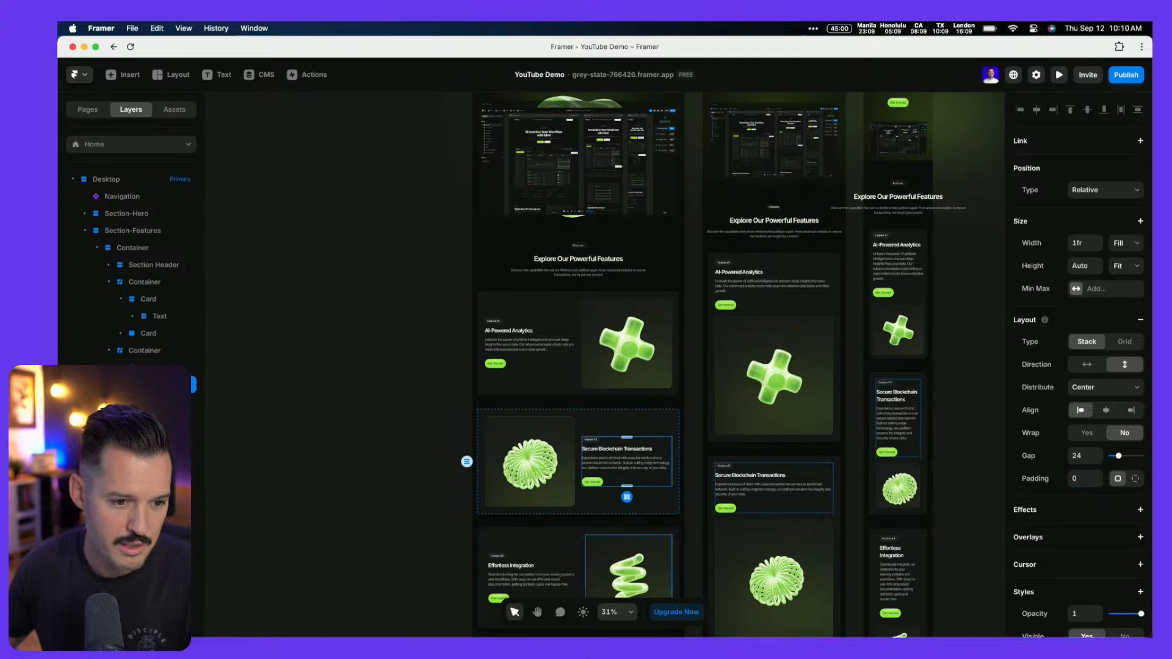
pyautogui.click(1117, 480)
pyautogui.click(963, 532)
pyautogui.scroll(-1, 967, 368)
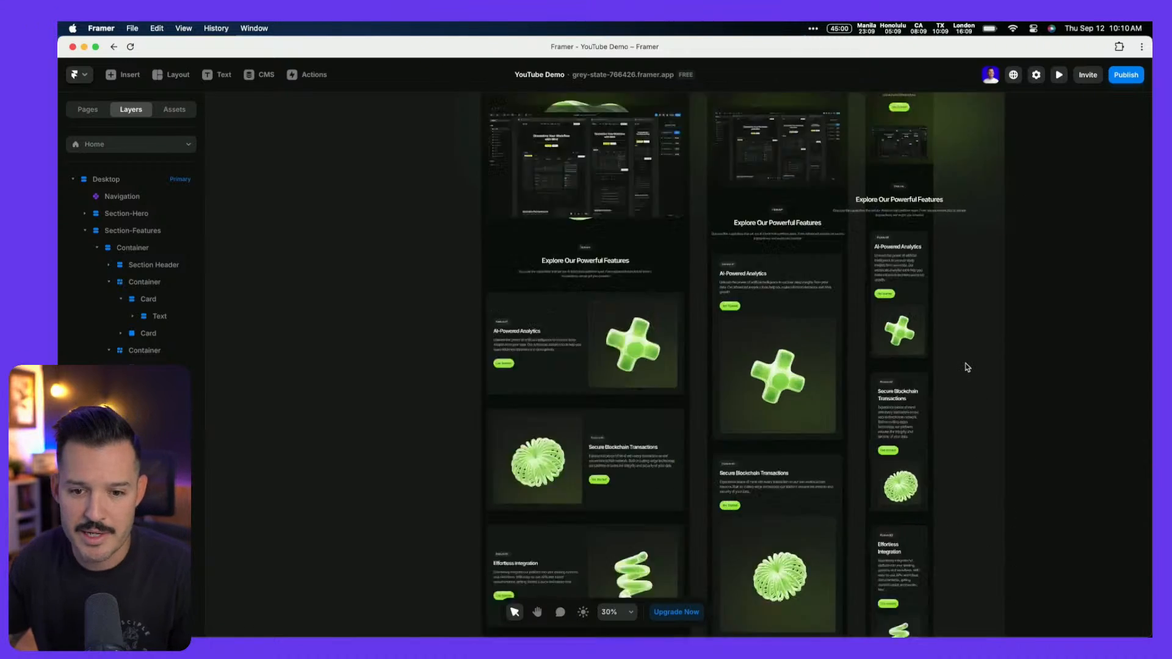
pyautogui.scroll(5, 967, 367)
pyautogui.scroll(3, 908, 377)
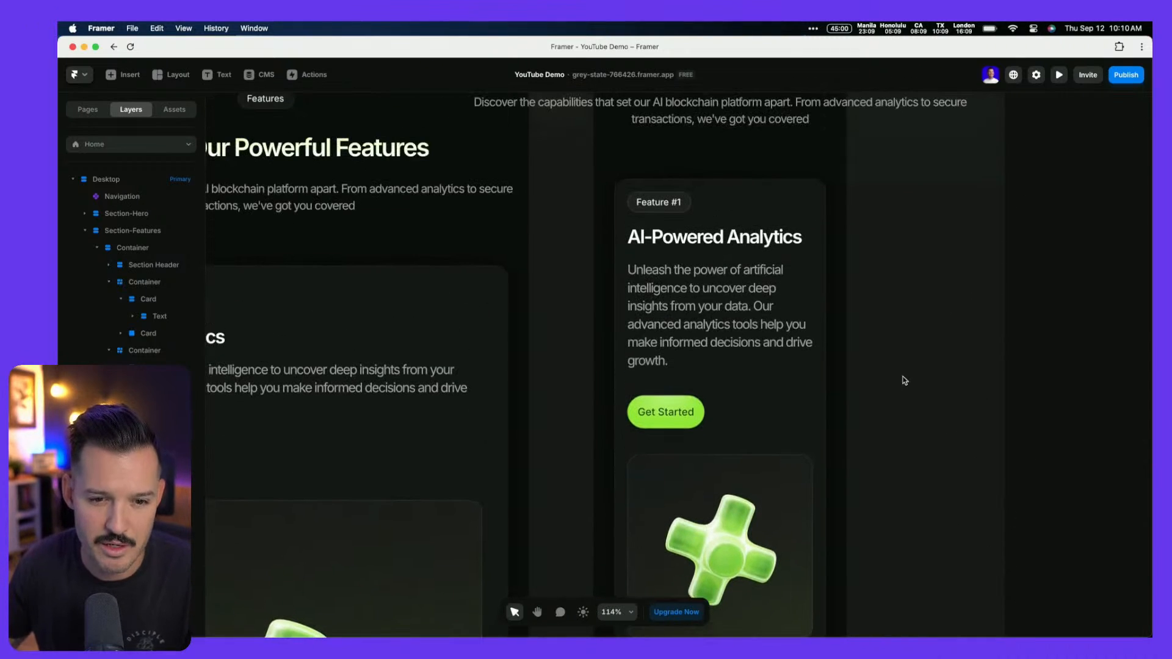
pyautogui.scroll(-10, 864, 276)
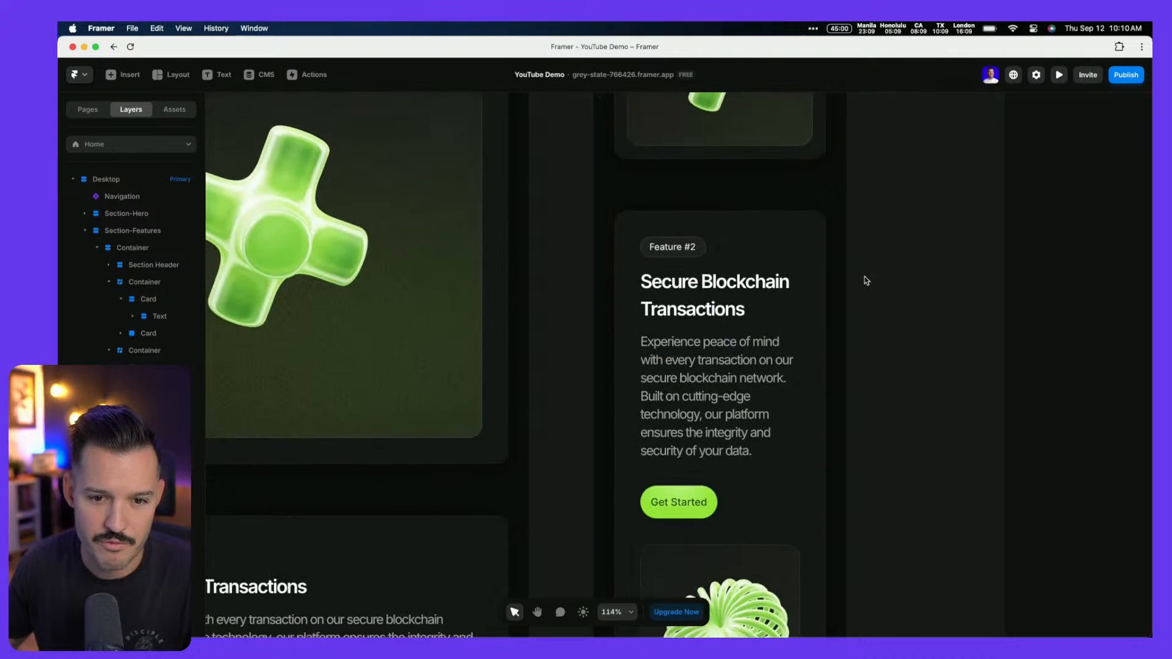
pyautogui.scroll(-5, 867, 281)
pyautogui.scroll(-10, 867, 281)
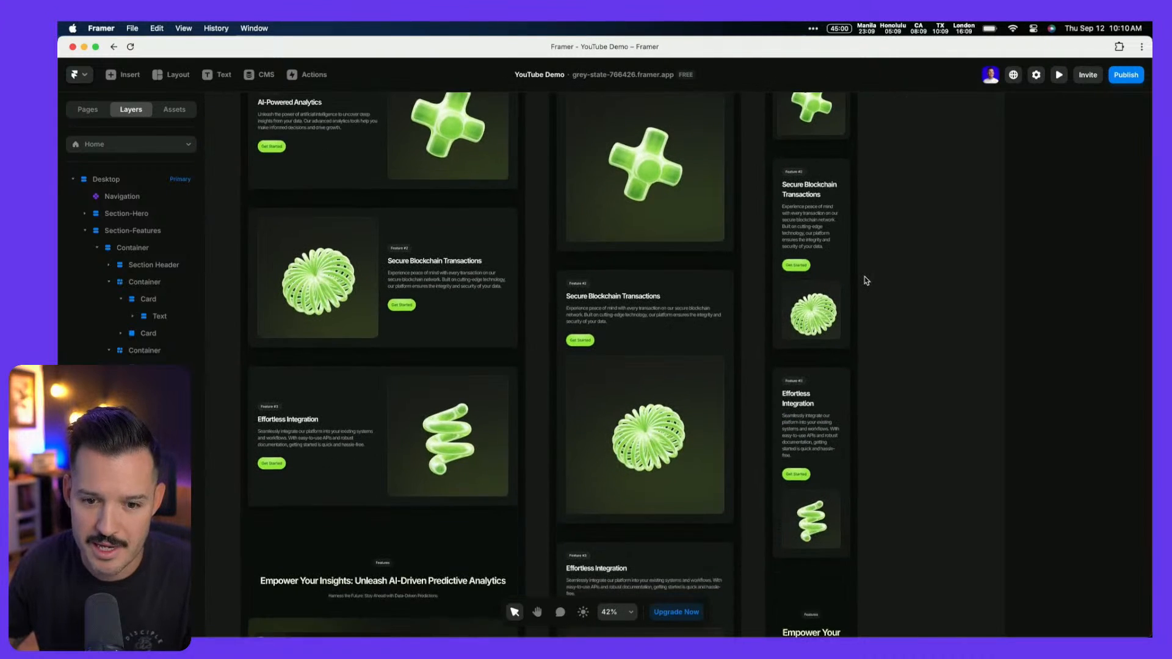
pyautogui.scroll(-3, 867, 280)
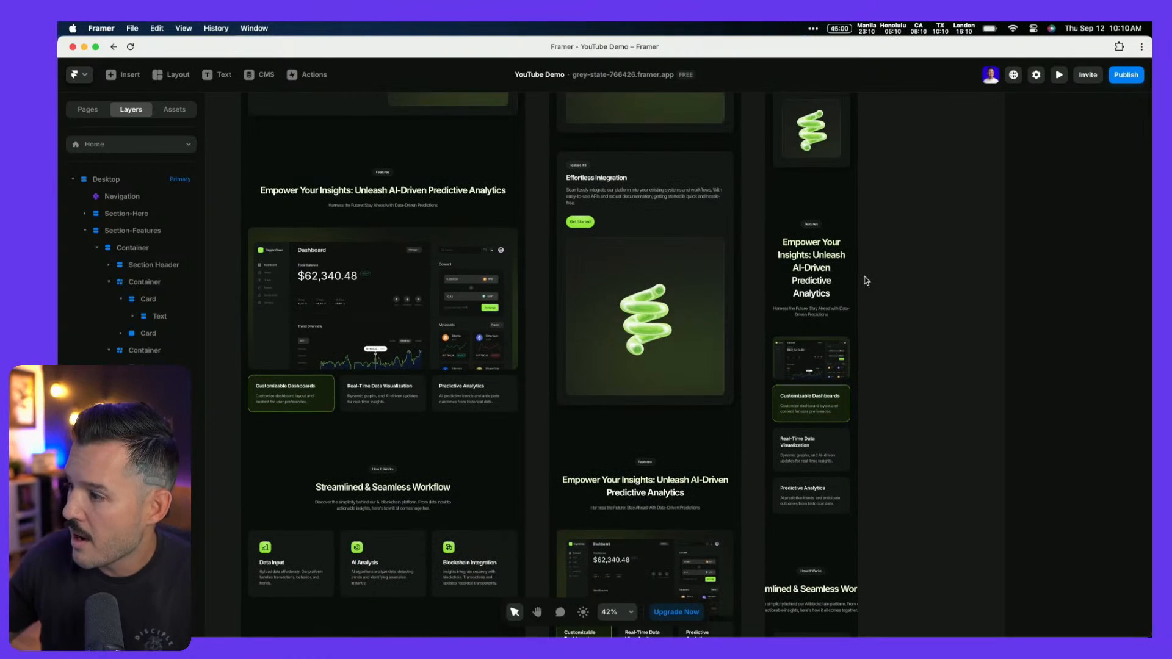
pyautogui.scroll(-3, 748, 280)
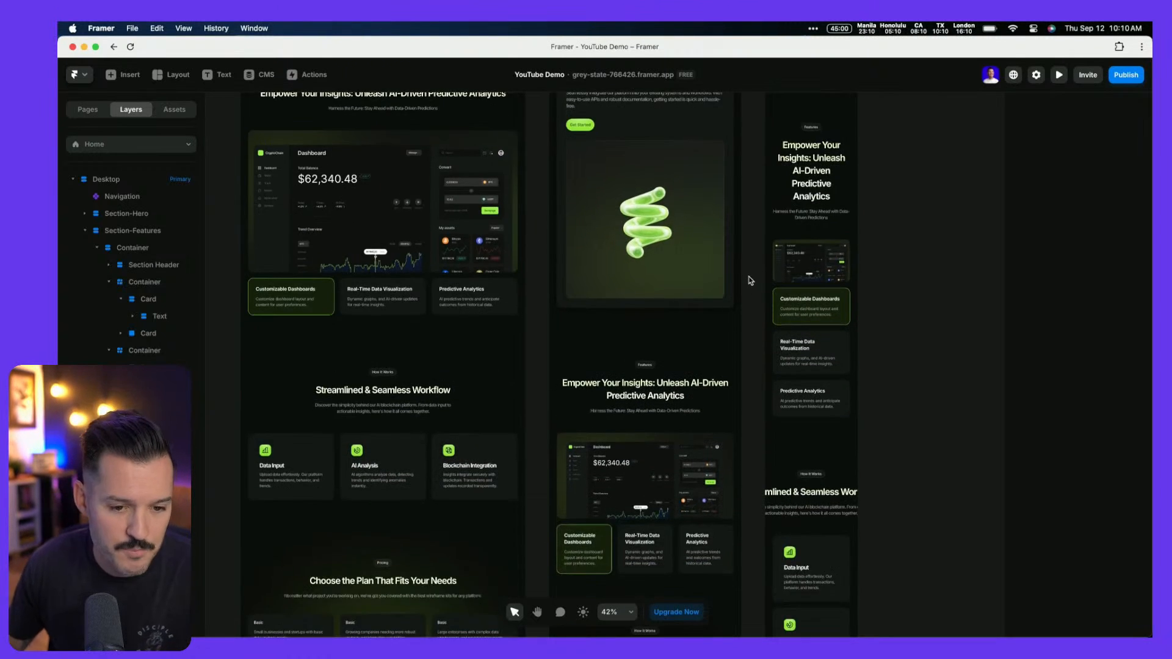
pyautogui.scroll(5, 748, 281)
pyautogui.scroll(-8, 749, 280)
pyautogui.scroll(-10, 812, 317)
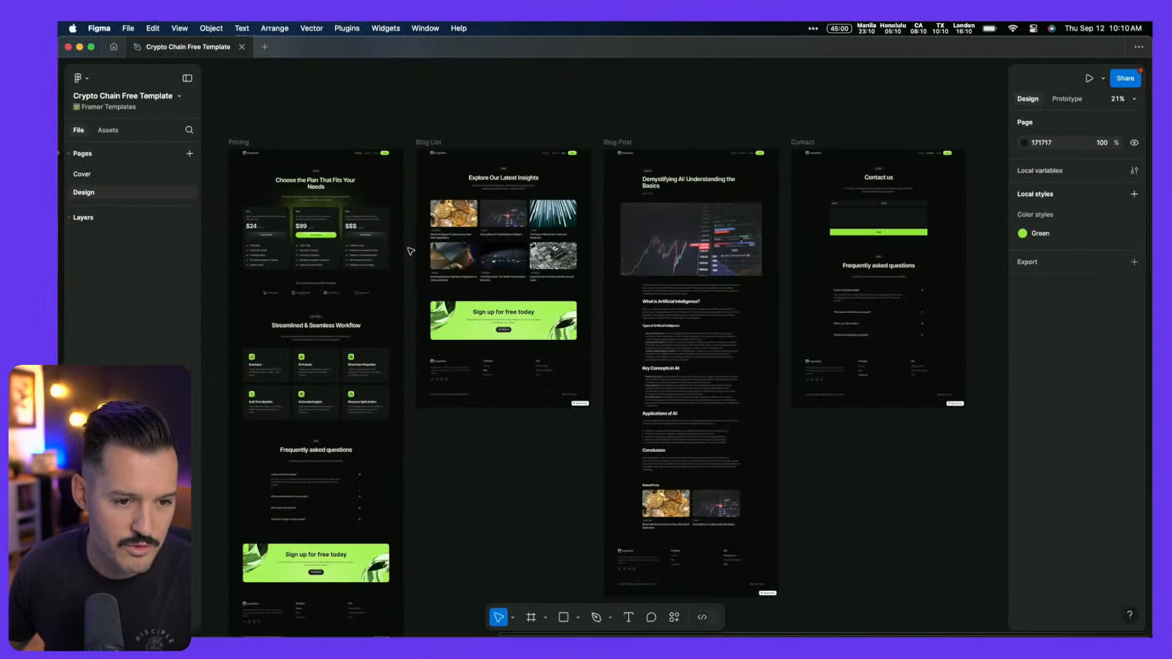
# Select and copy the 1440×192 trusted-by logo strip frame in Figma
pyautogui.hscroll(-5, 329, 255)
pyautogui.hscroll(-3, 331, 254)
pyautogui.scroll(-10, 333, 363)
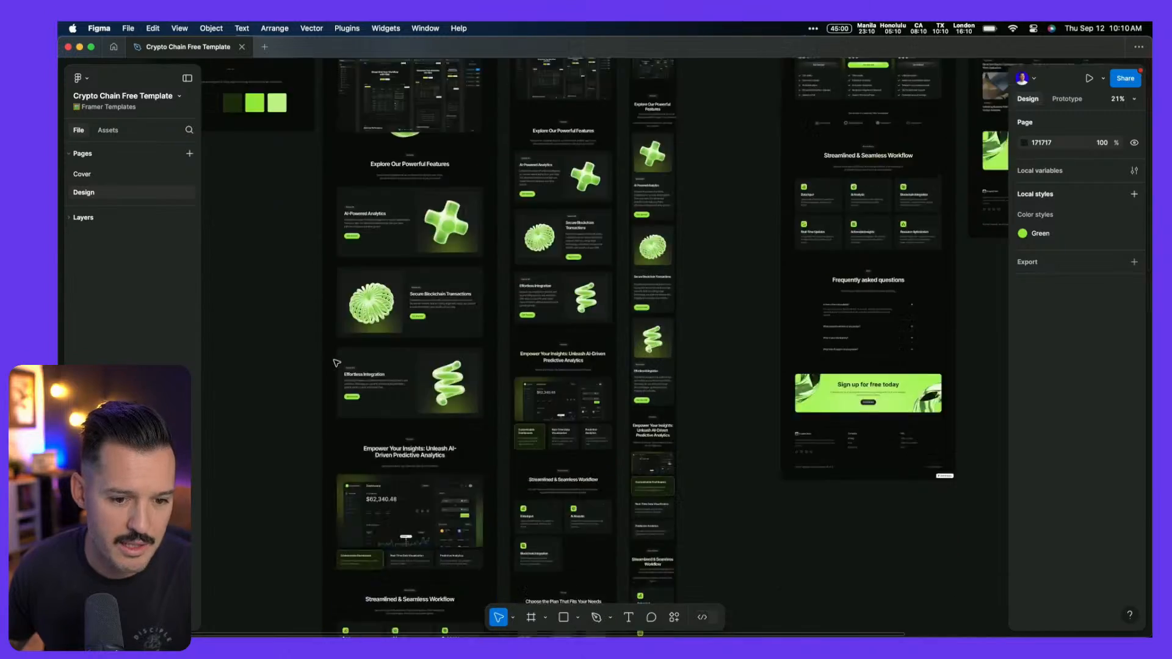
pyautogui.scroll(3, 337, 363)
pyautogui.scroll(5, 337, 363)
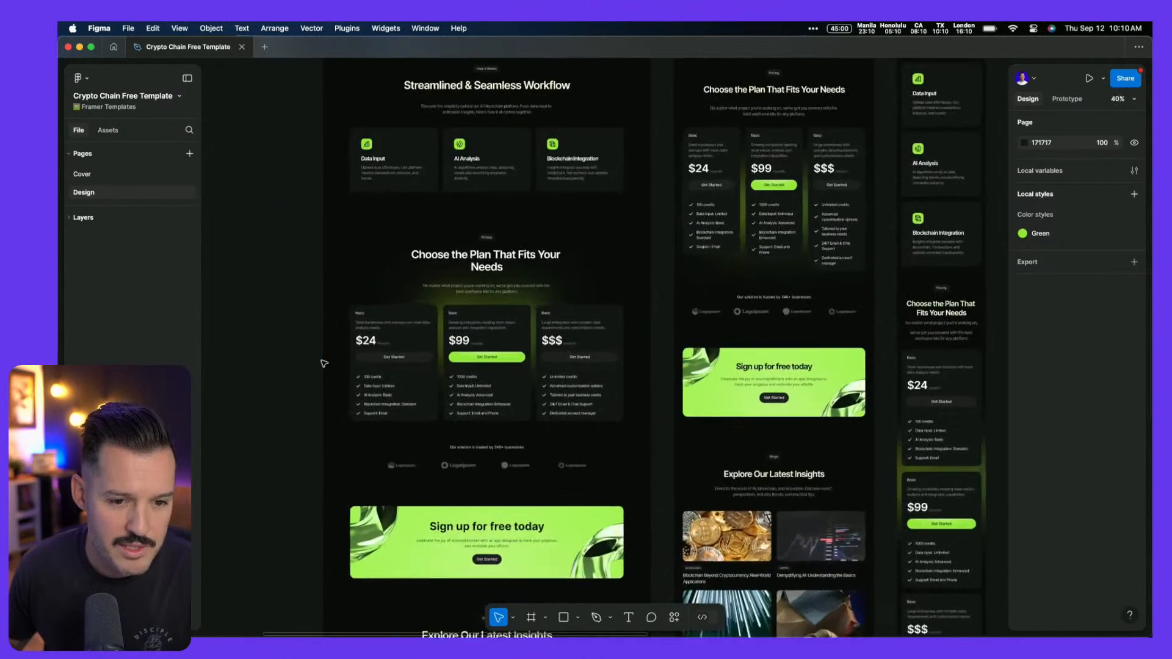
pyautogui.scroll(-5, 322, 364)
pyautogui.scroll(5, 461, 179)
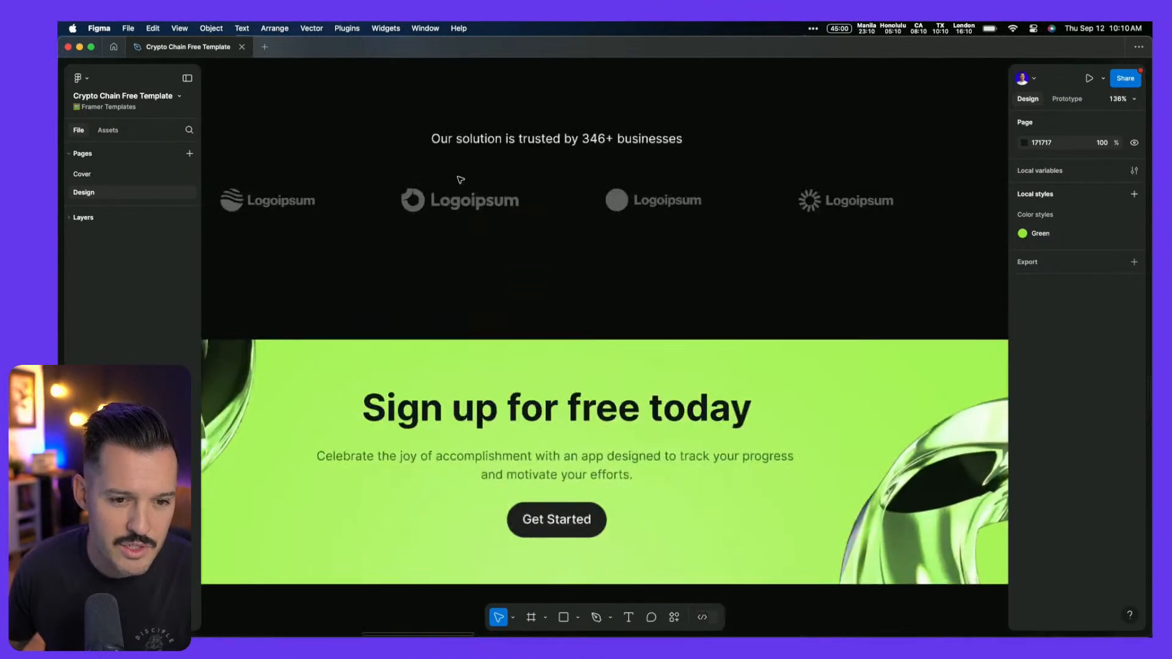
pyautogui.click(432, 281)
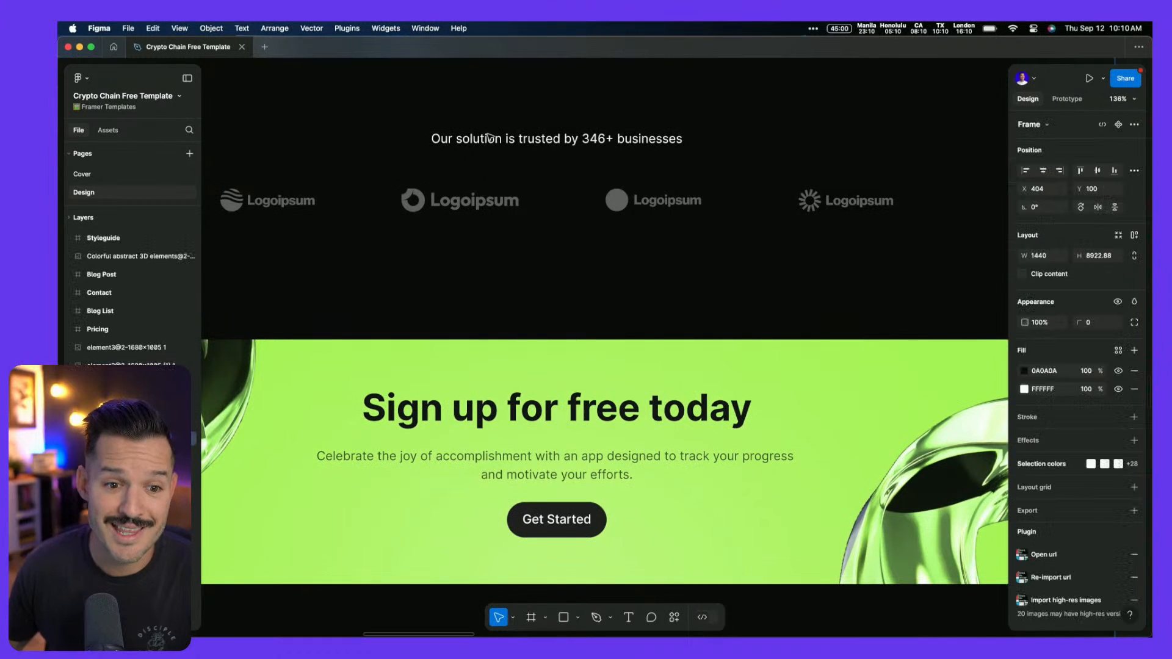
pyautogui.click(419, 204)
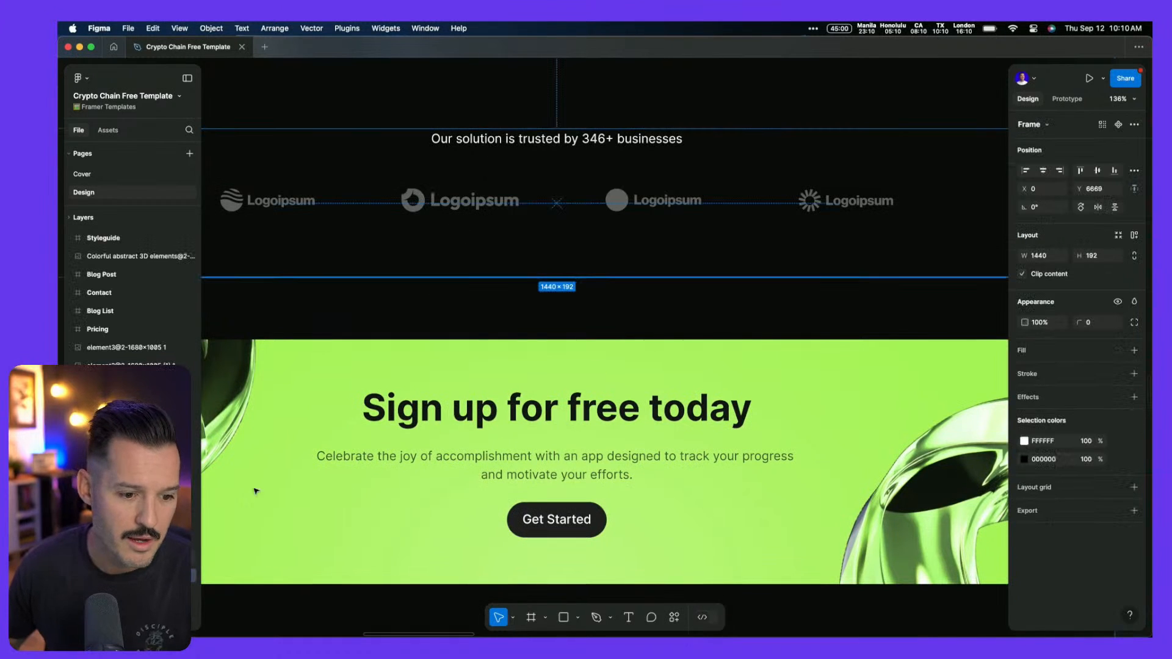
pyautogui.press('super+c')
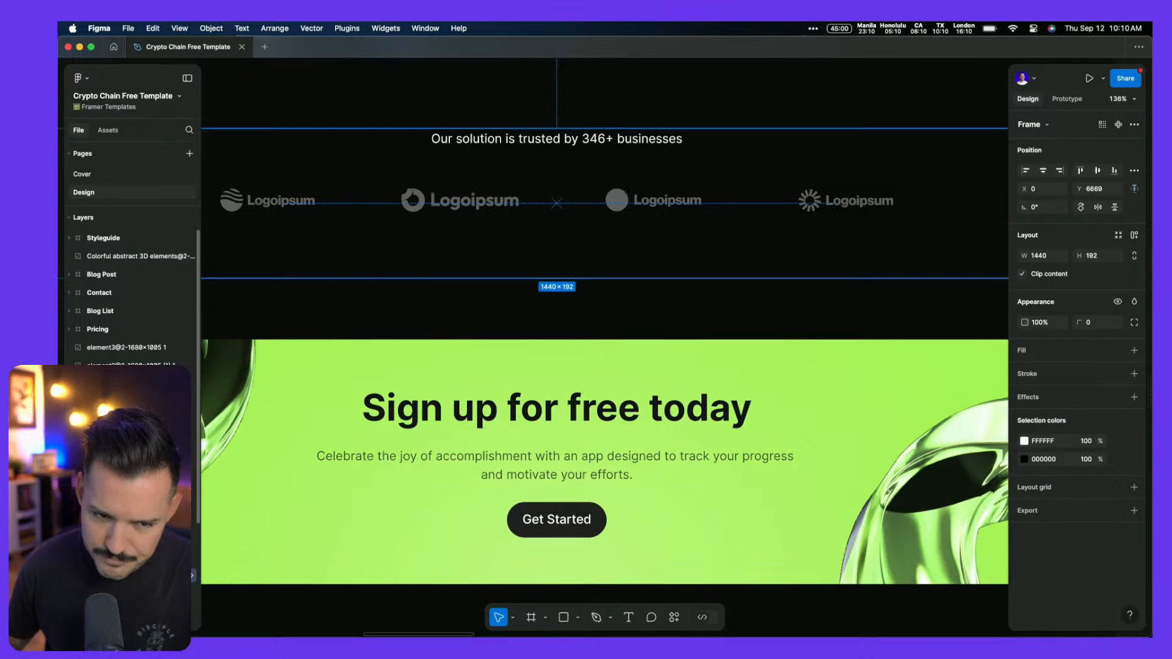
# Run the Figma to HTML with Framer plugin on the frame and return to Framer
pyautogui.press('super+k')
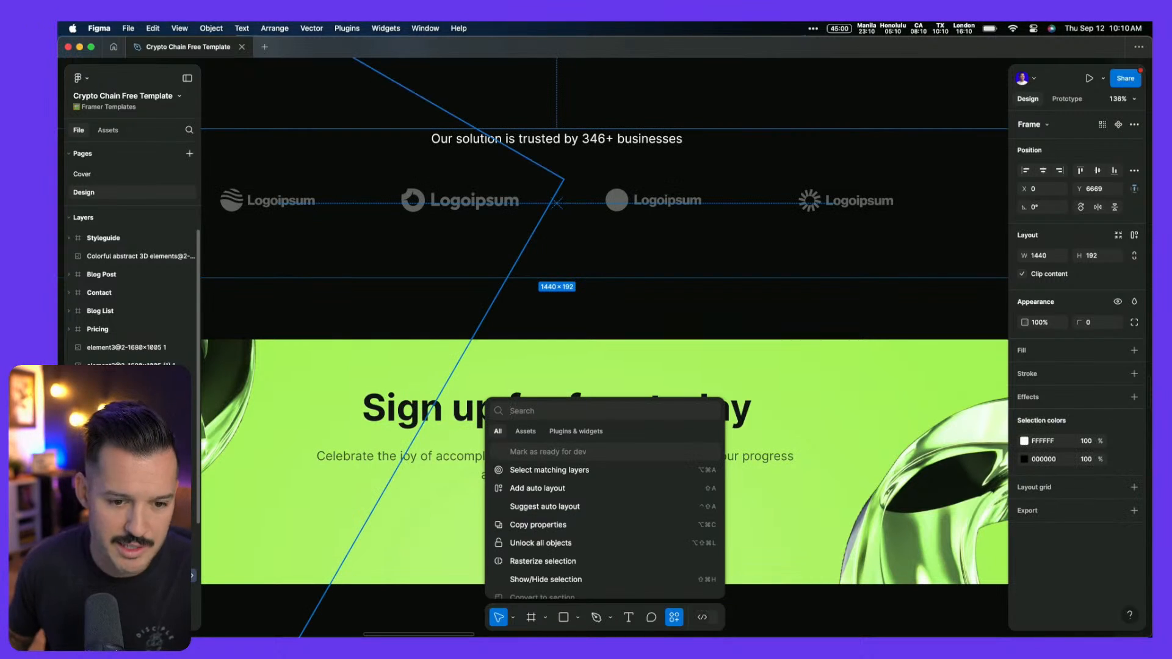
pyautogui.write('framer')
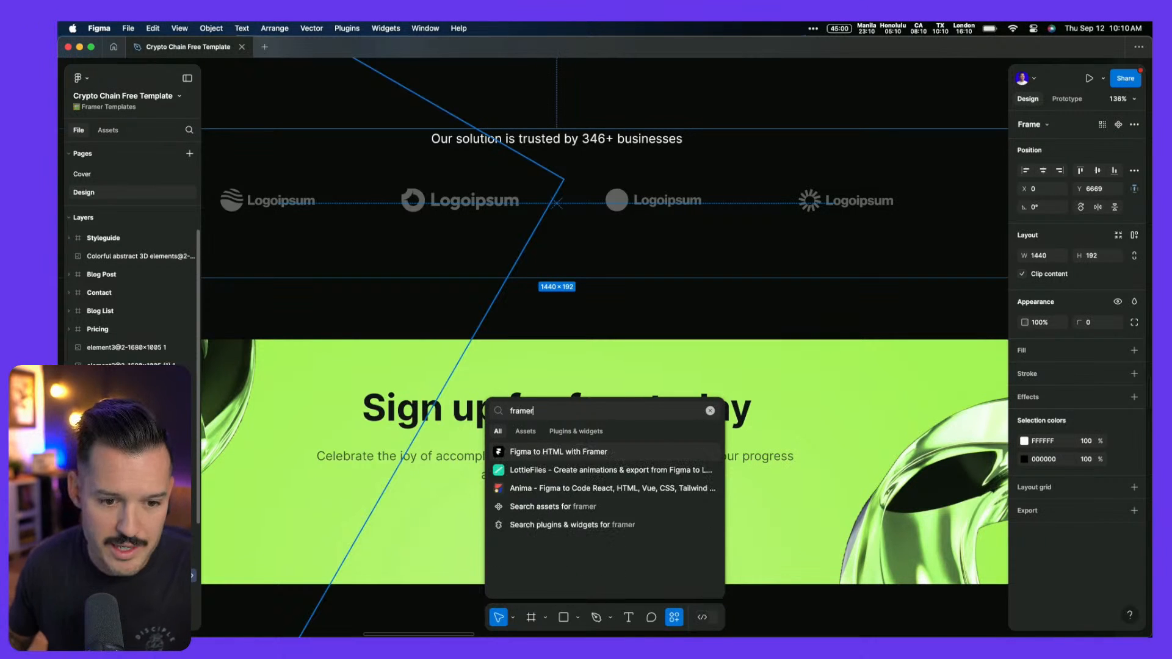
pyautogui.press('Escape')
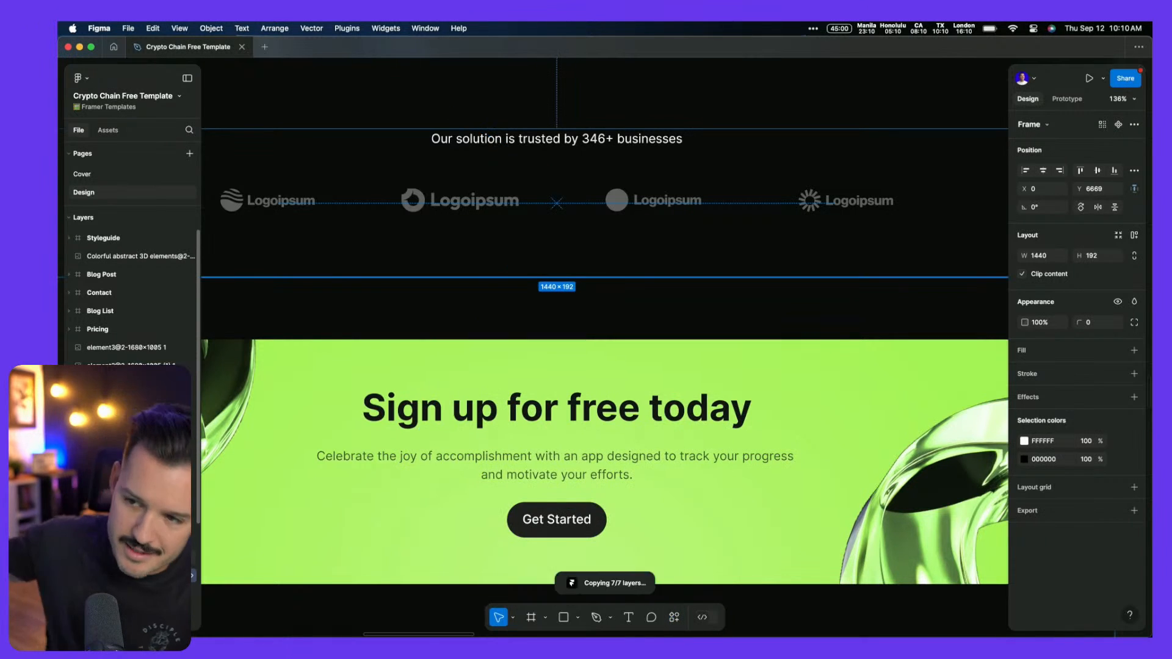
pyautogui.press('super+Tab')
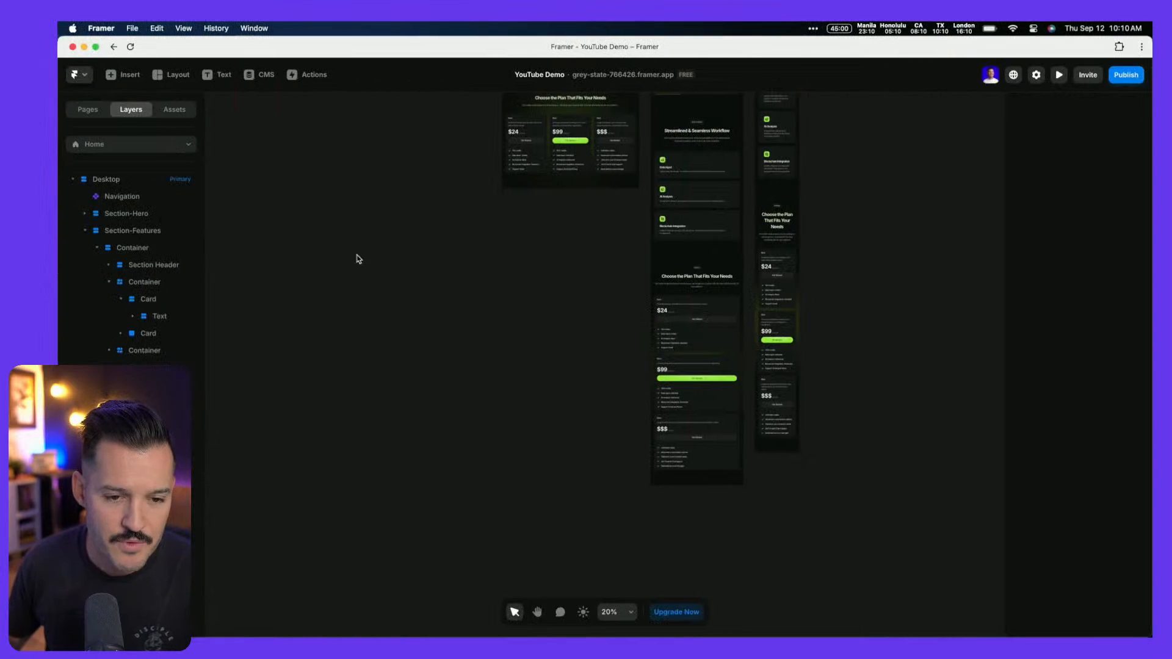
# Paste the copied Figma logo strip onto the Framer canvas as a new Container
pyautogui.rightClick(251, 246)
pyautogui.click(265, 253)
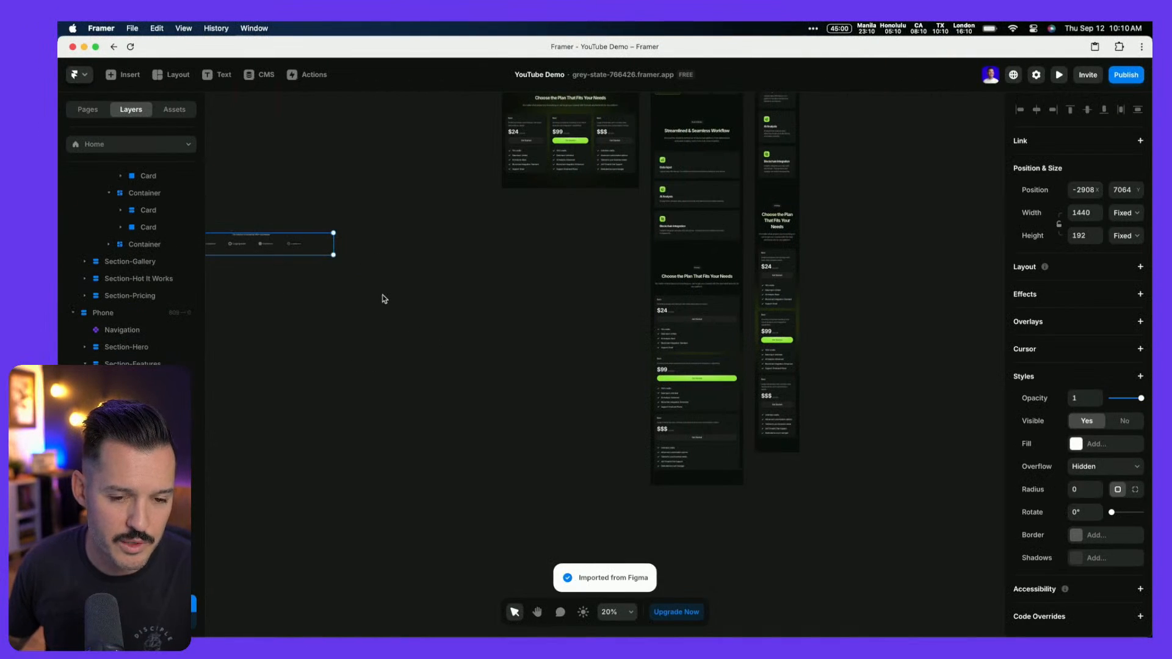
pyautogui.hotkey('ctrl', 'Left')
pyautogui.scroll(4, 523, 335)
pyautogui.scroll(-3, 524, 335)
pyautogui.hotkey('ctrl', 'Right')
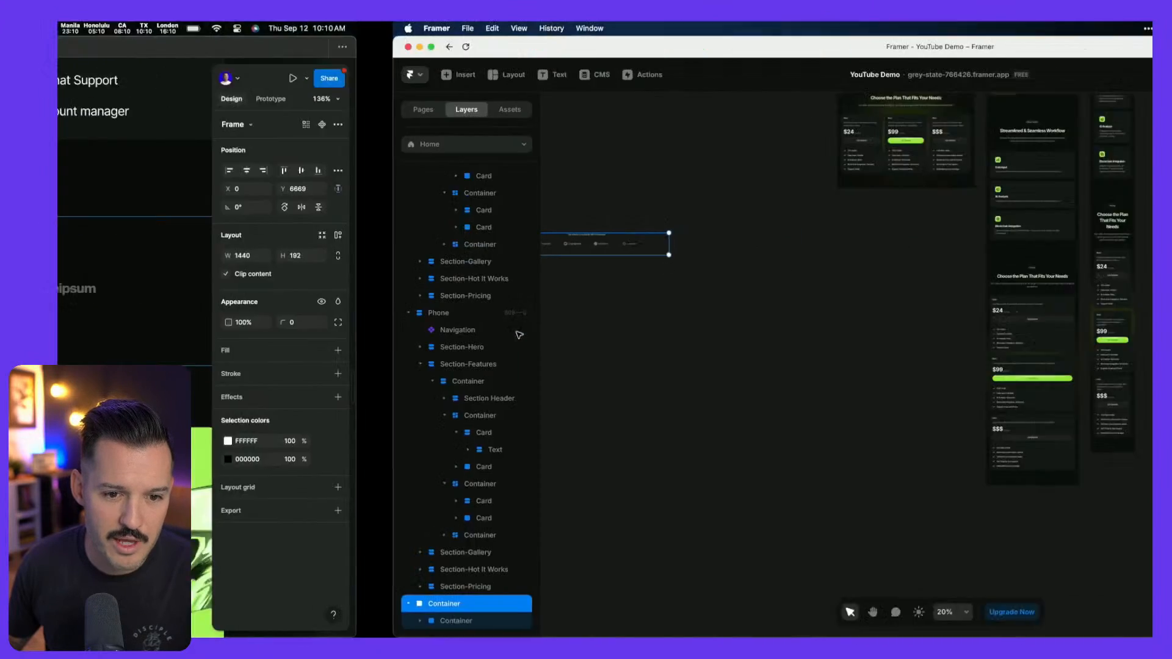
pyautogui.scroll(2, 511, 319)
pyautogui.scroll(-3, 579, 276)
pyautogui.scroll(5, 578, 275)
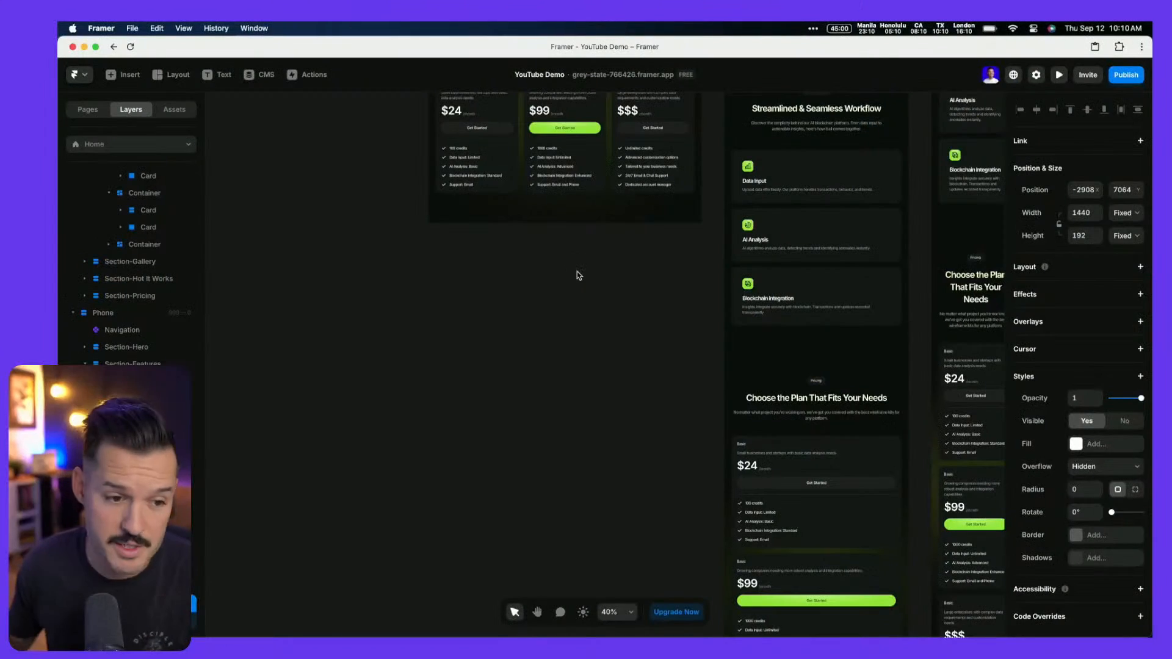
# Deselect, collapse all layers, and expand the Desktop breakpoint's layers
pyautogui.press('Escape')
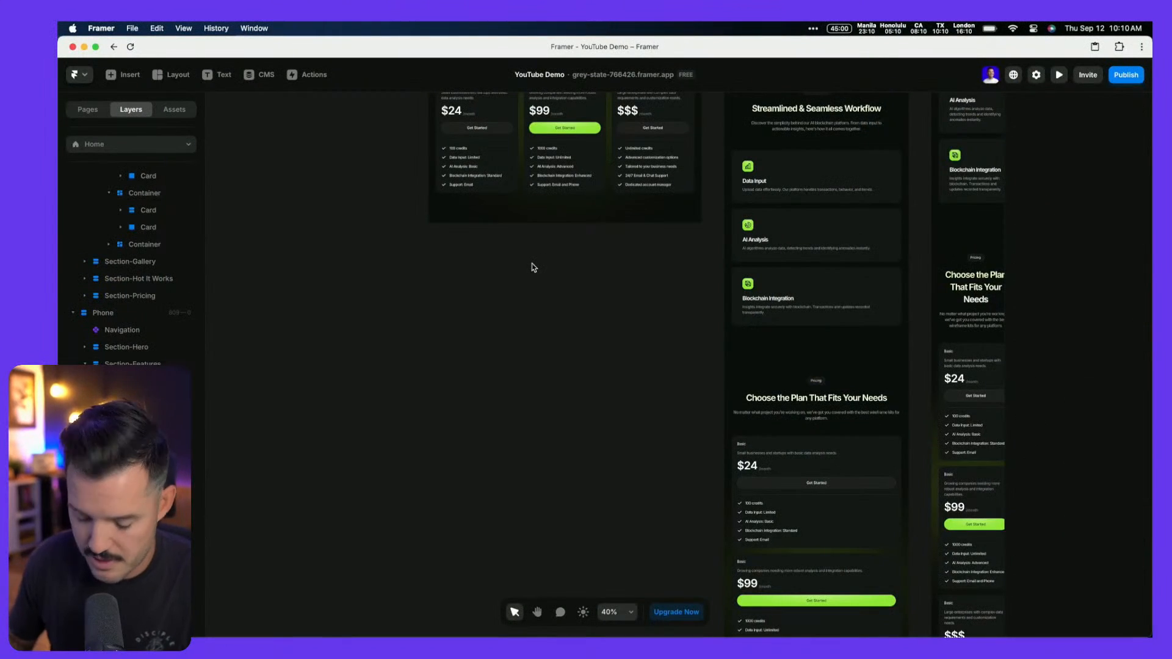
pyautogui.hotkey('alt', 'l')
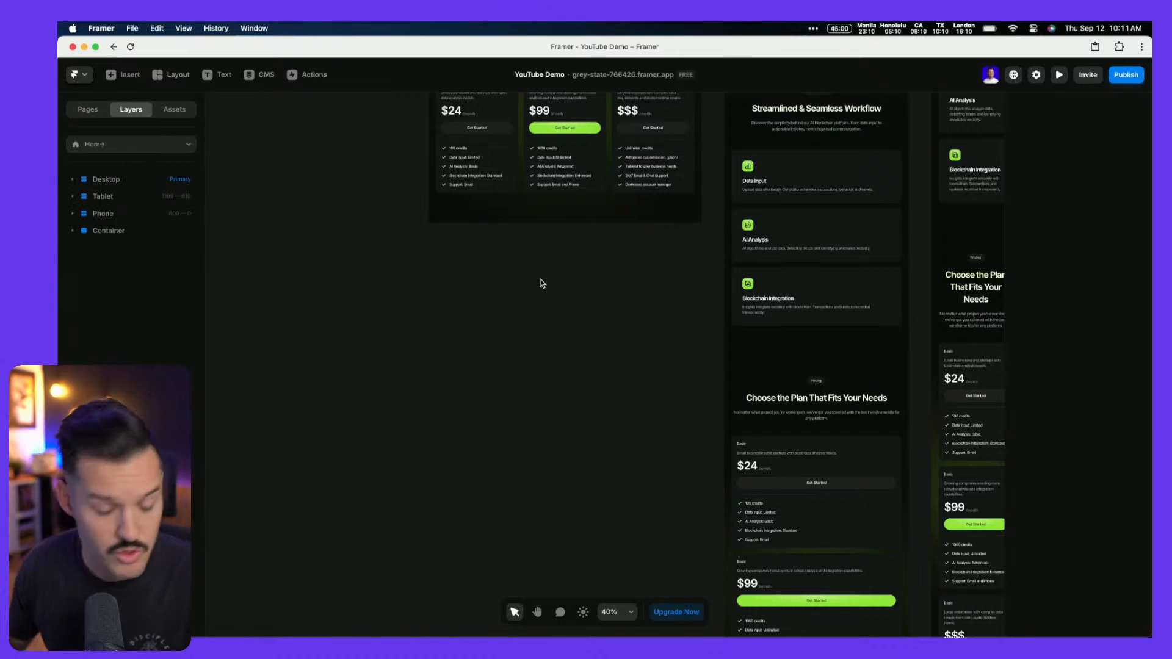
pyautogui.scroll(3, 513, 288)
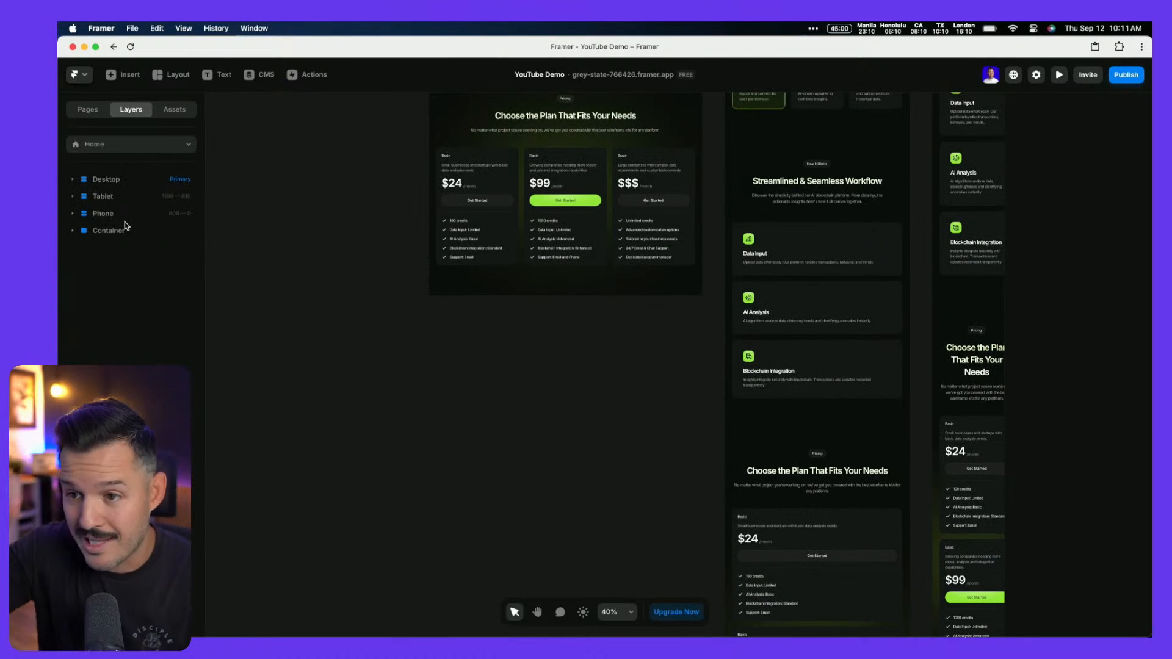
pyautogui.click(73, 180)
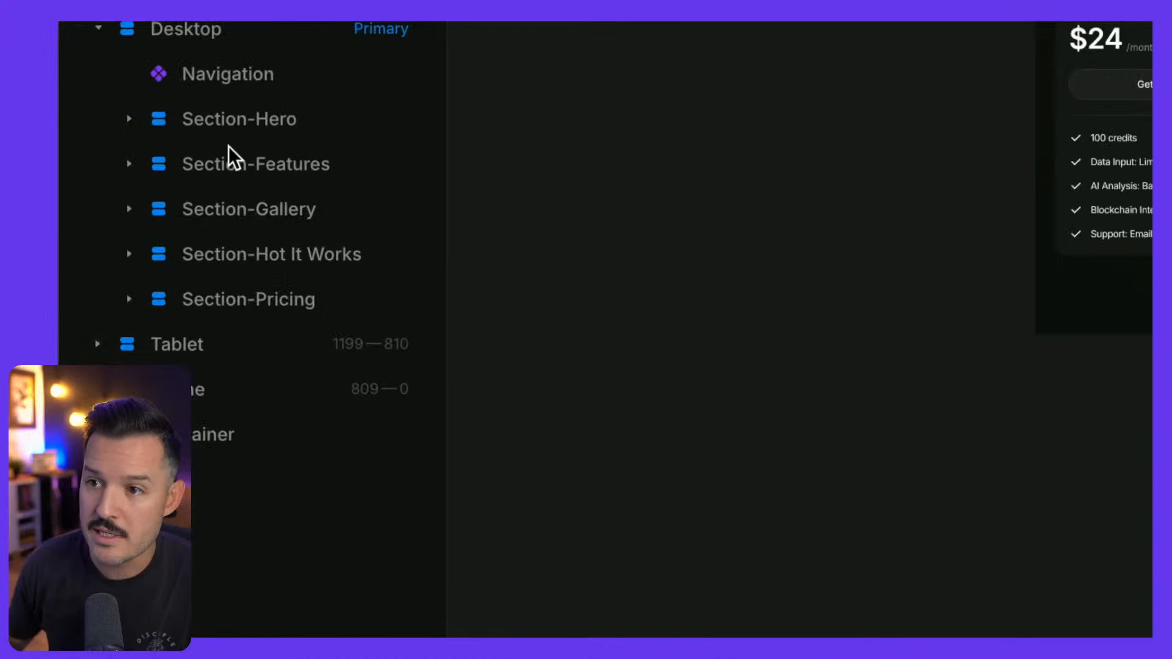
# Duplicate Section-Pricing and rename the copy Section-Social Proof
pyautogui.click(234, 300)
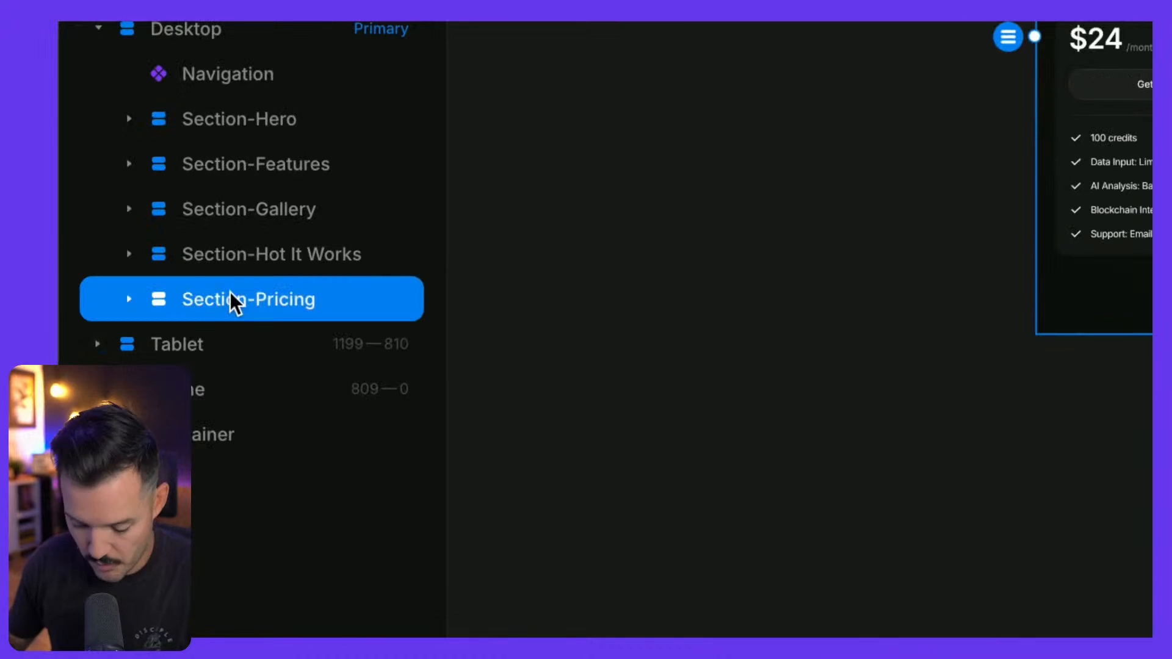
pyautogui.hotkey('ctrl', 'd')
pyautogui.doubleClick(229, 345)
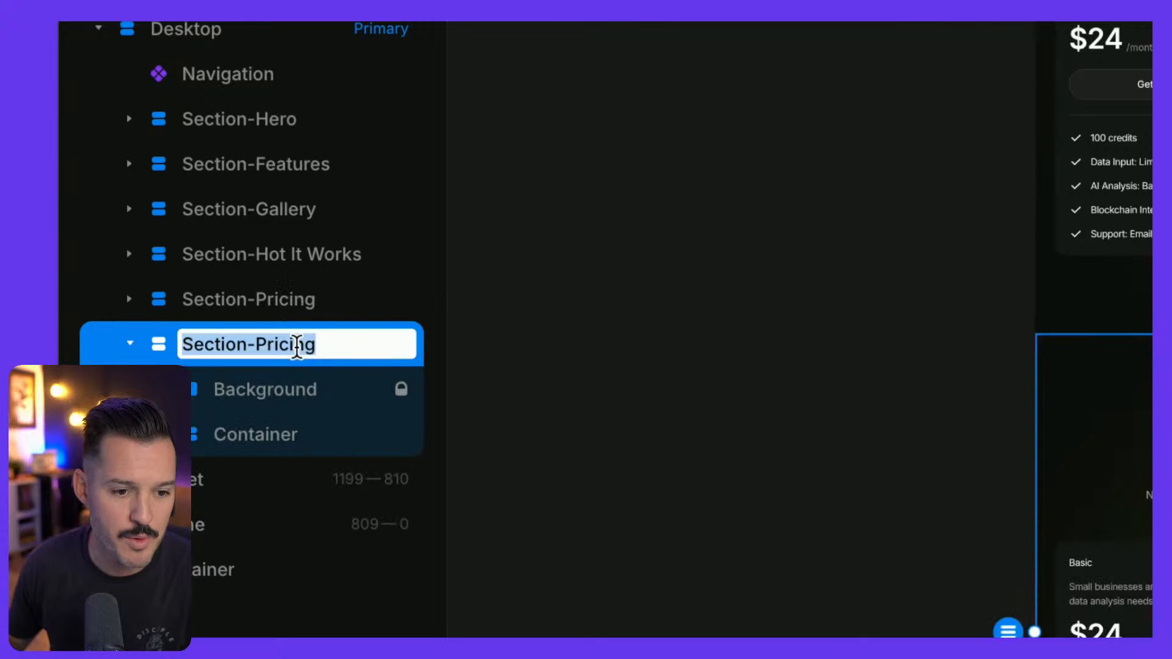
pyautogui.click(293, 343)
pyautogui.doubleClick(303, 344)
pyautogui.write('Social Proof')
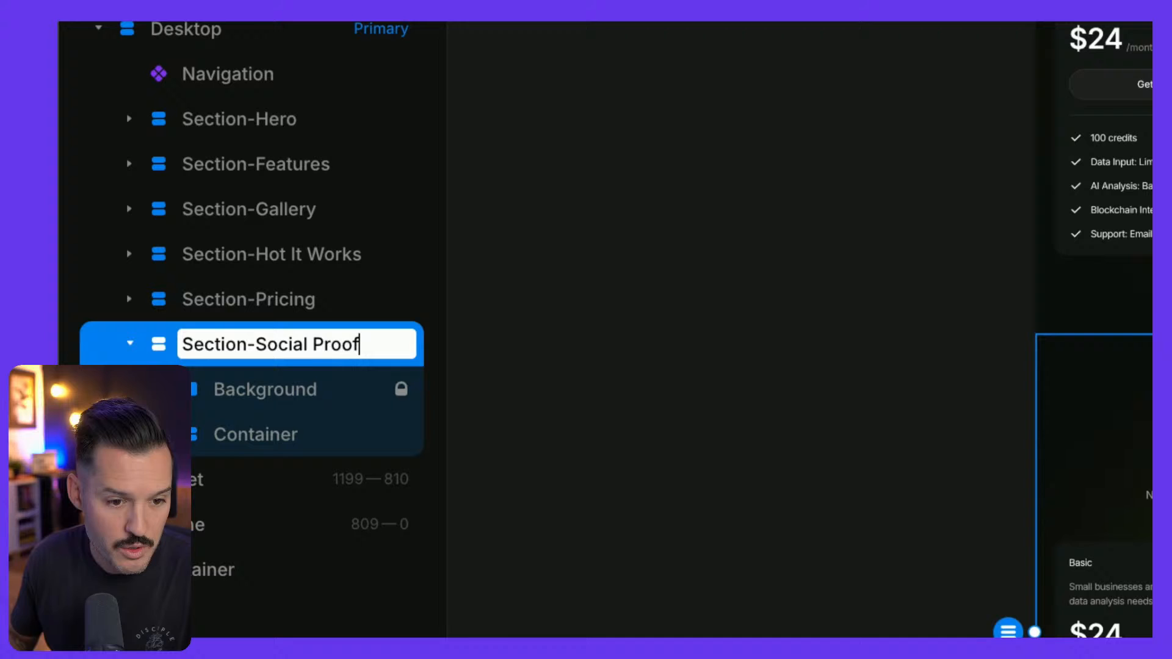
pyautogui.press('Return')
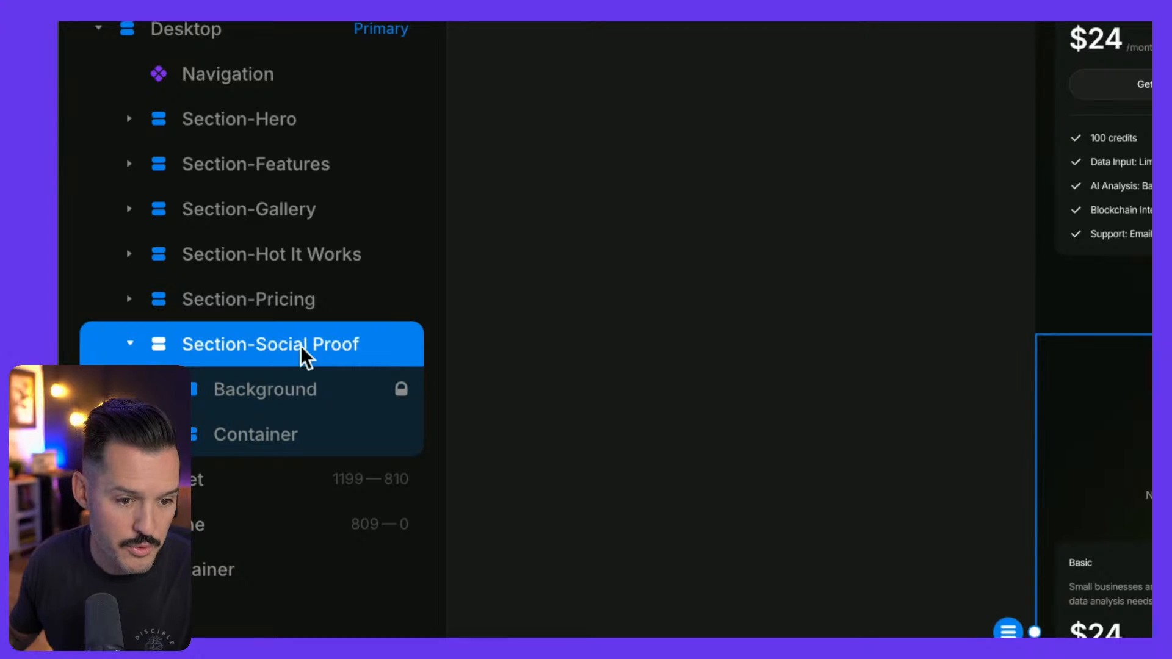
# Delete the copied section's Background layer
pyautogui.scroll(-5, 732, 421)
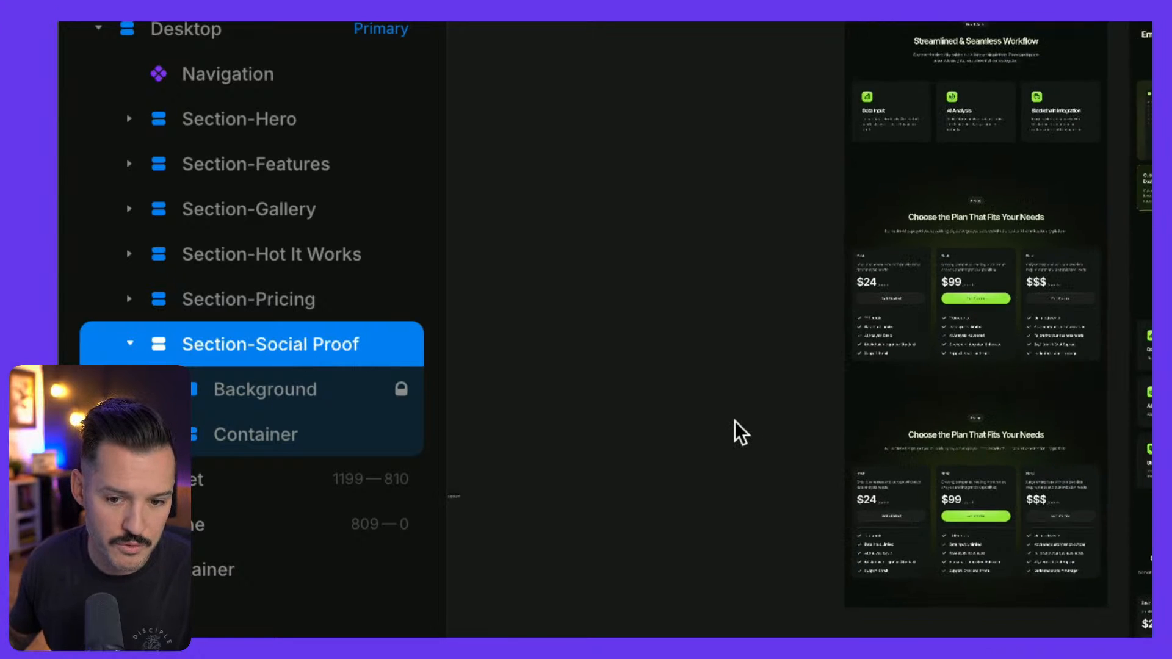
pyautogui.scroll(-4, 731, 422)
pyautogui.hscroll(3, 731, 421)
pyautogui.click(269, 404)
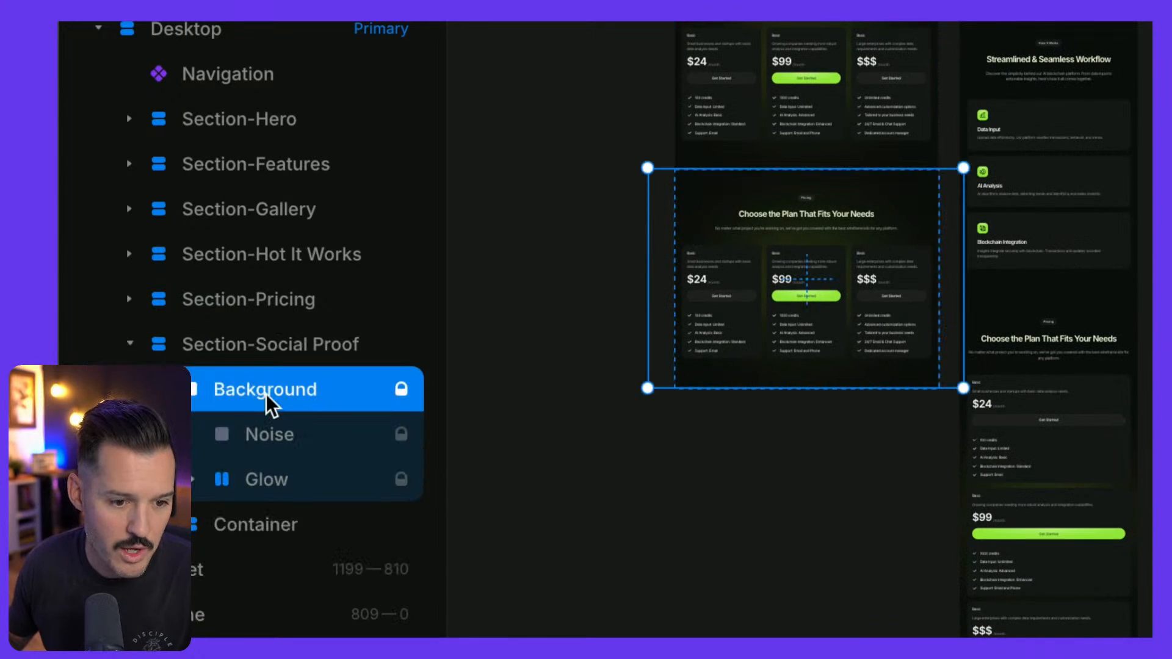
pyautogui.press('Delete')
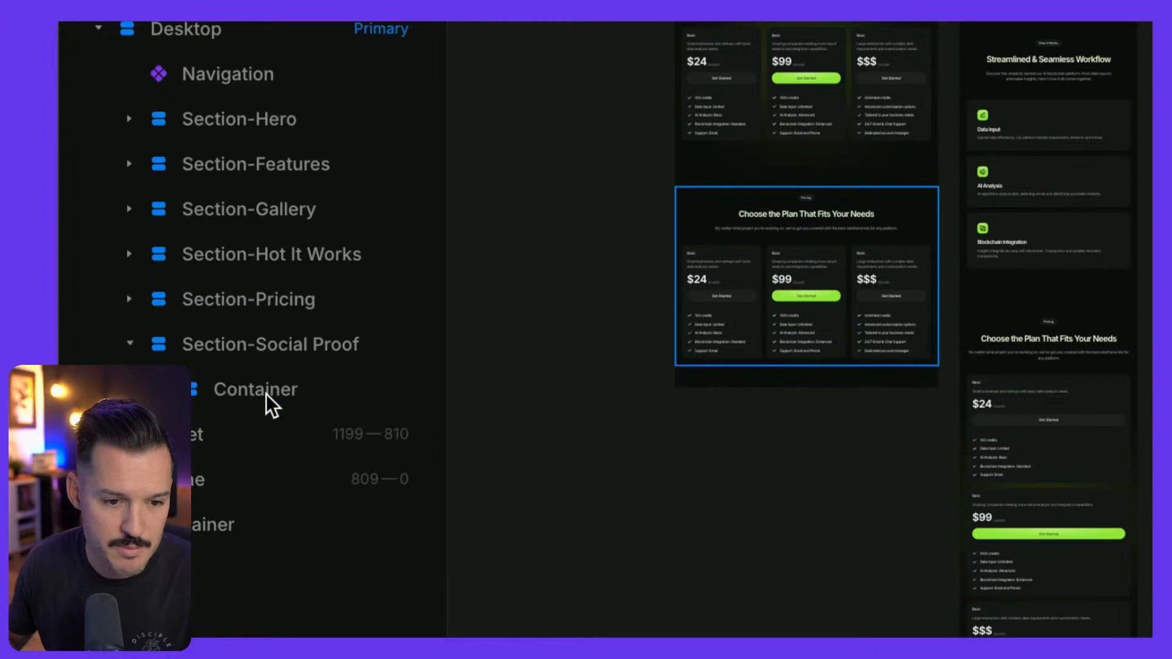
# Delete the Section Header and Price Cards, leaving the section's Container empty
pyautogui.click(270, 358)
pyautogui.click(262, 371)
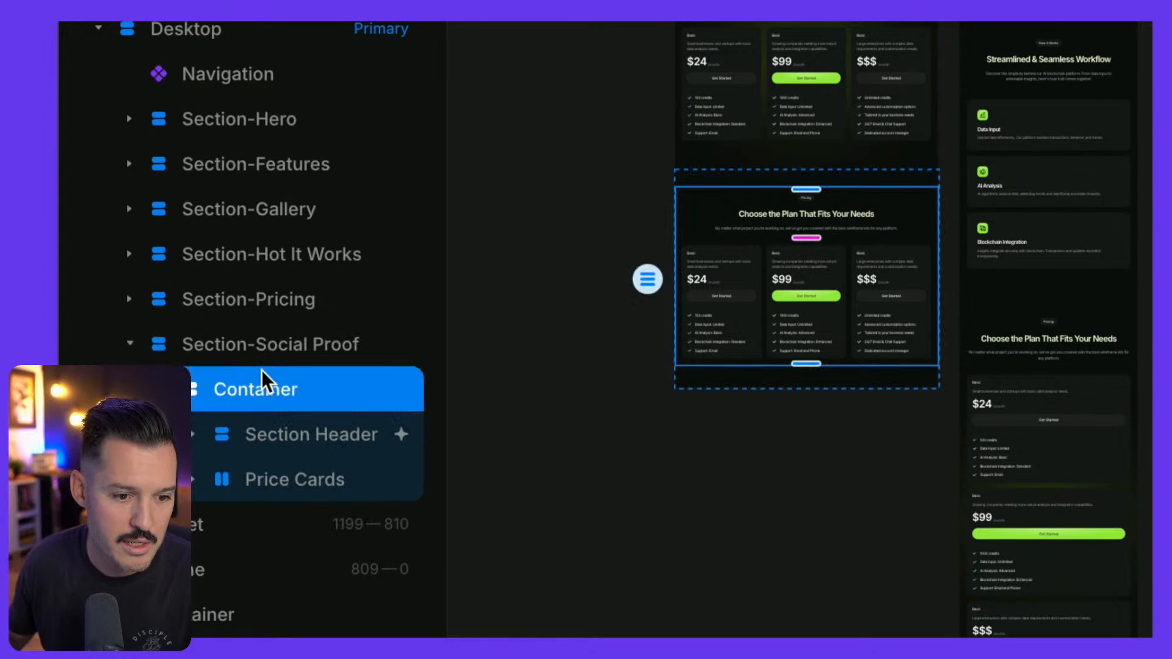
pyautogui.click(263, 436)
pyautogui.click(204, 436)
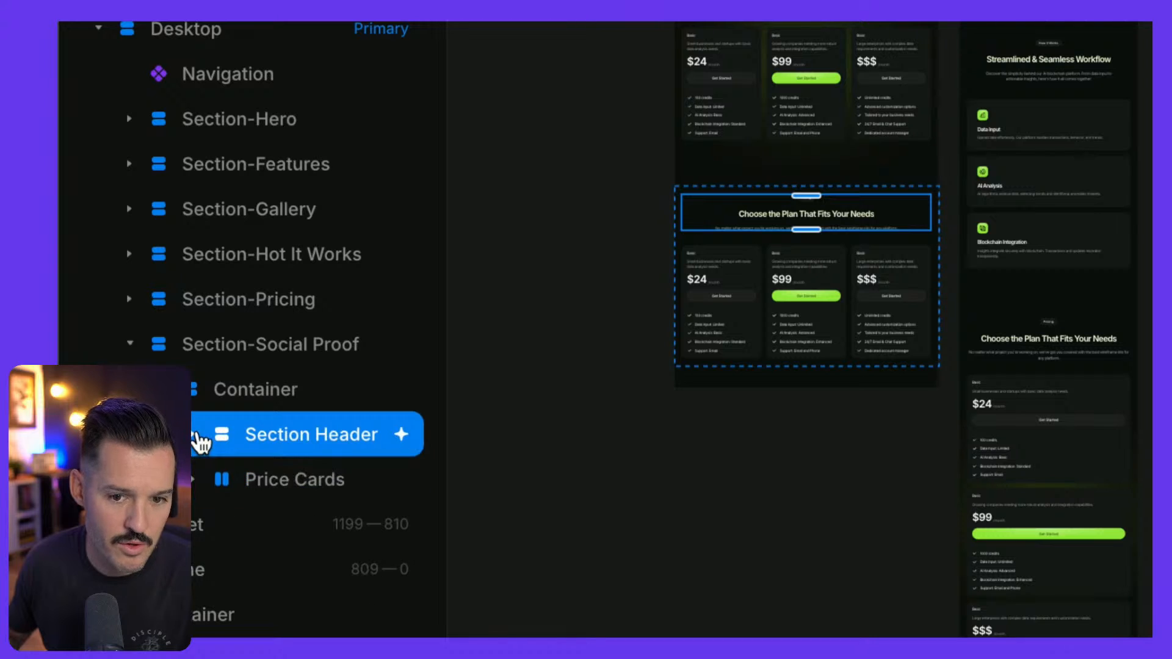
pyautogui.keyDown('shift'); pyautogui.click(256, 482); pyautogui.keyUp('shift')
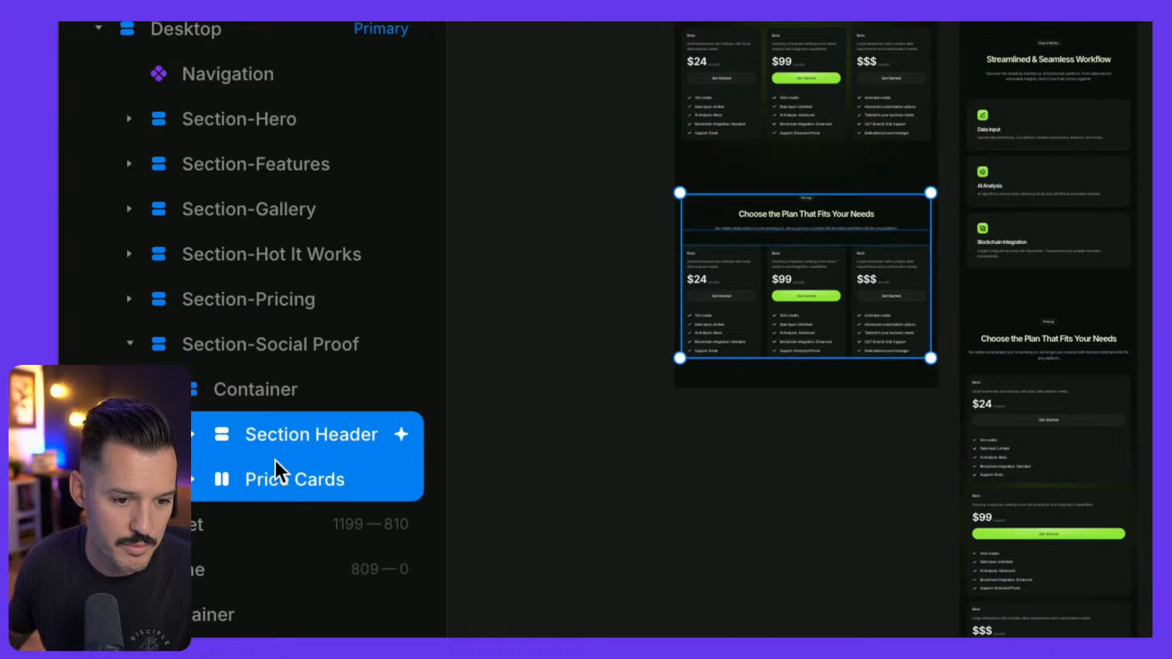
pyautogui.click(308, 412)
pyautogui.click(295, 436)
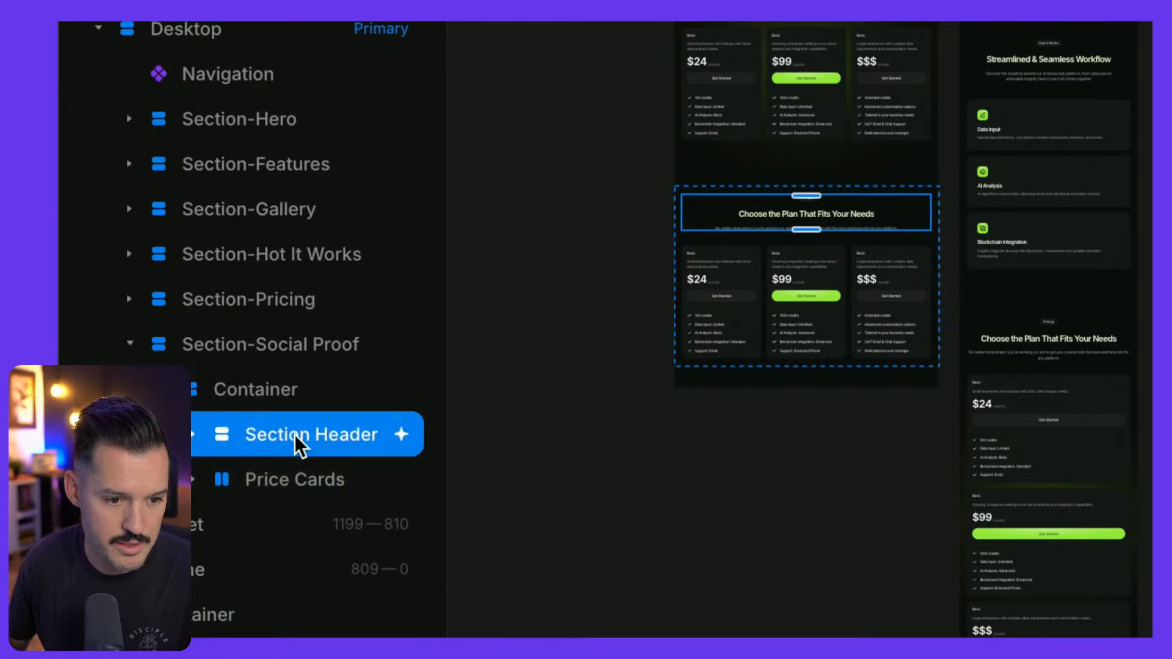
pyautogui.press('Delete')
pyautogui.click(295, 436)
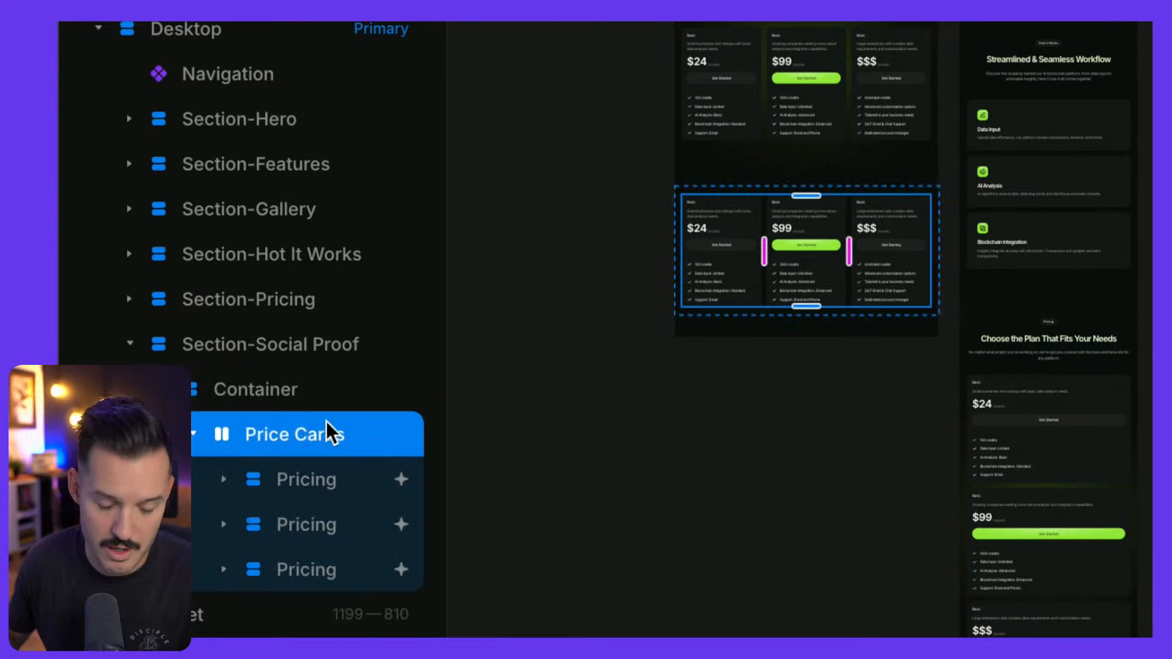
pyautogui.press('Delete')
pyautogui.press('Return')
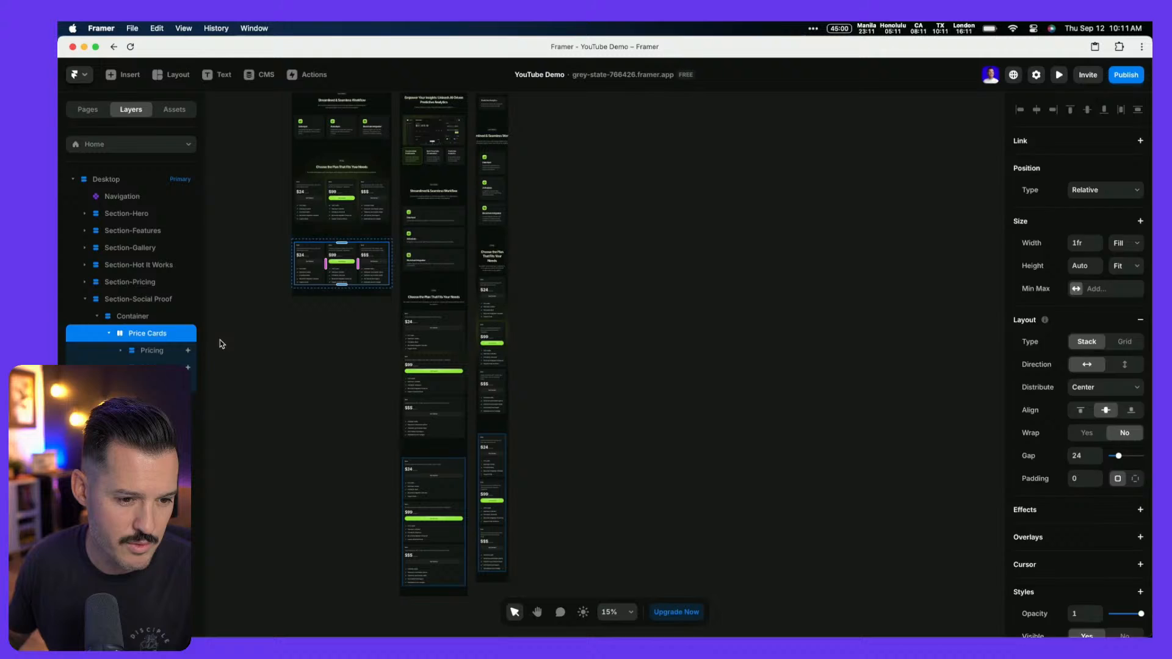
pyautogui.click(222, 343)
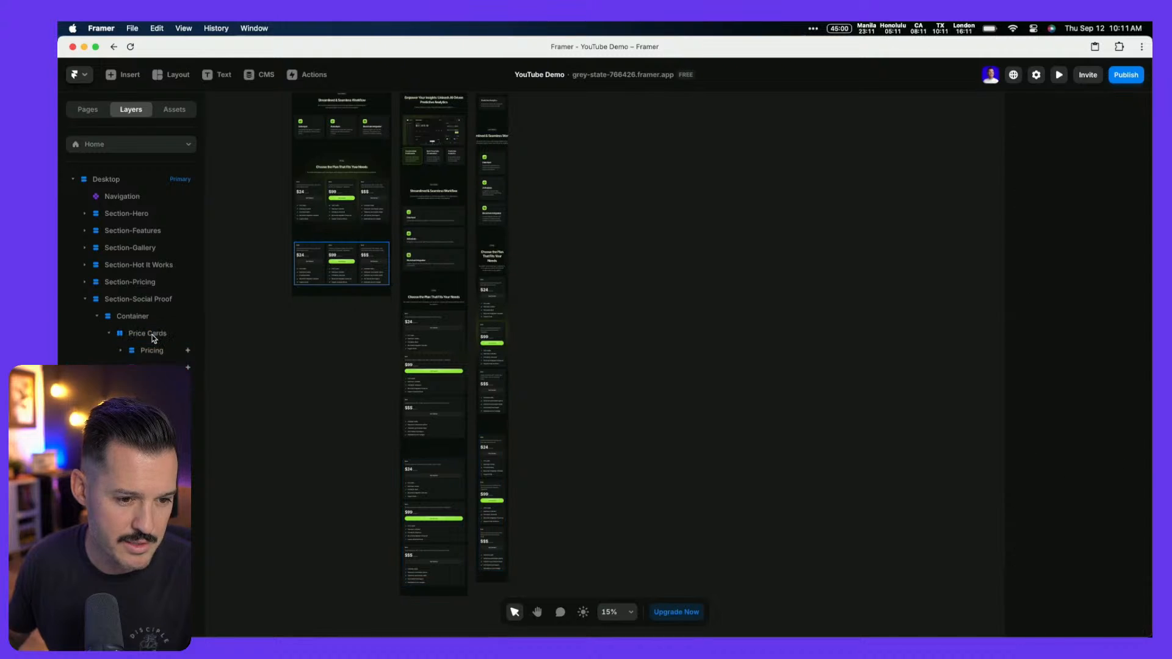
pyautogui.click(153, 335)
pyautogui.press('Delete')
pyautogui.click(657, 369)
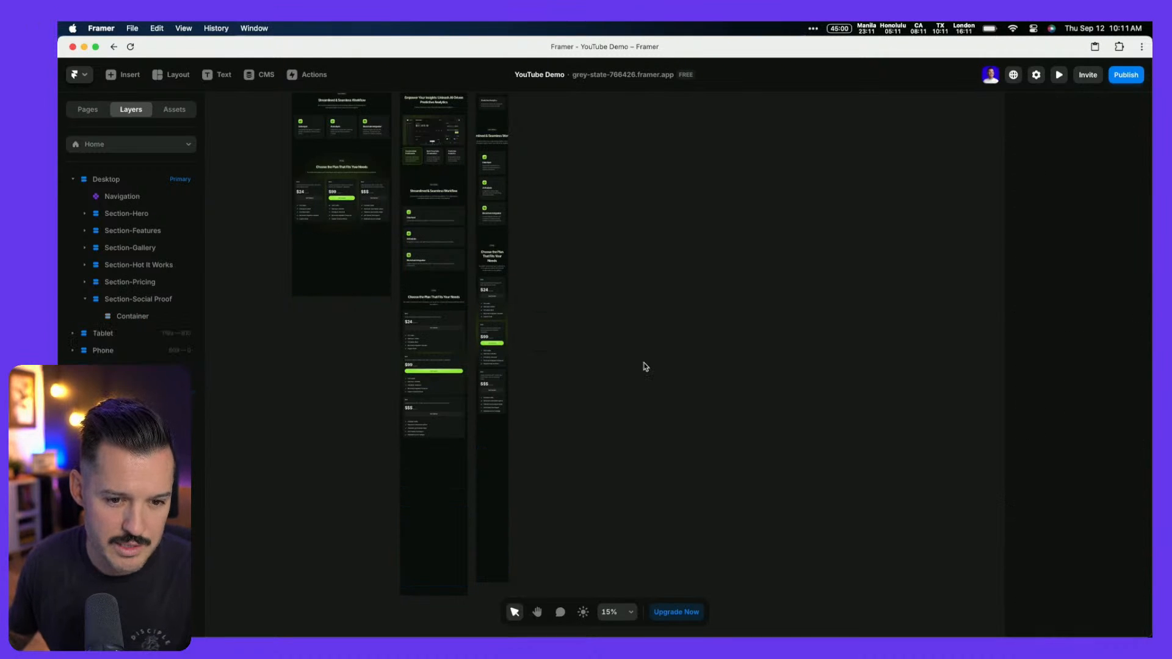
# Move the imported logo strip further right on the canvas
pyautogui.click(134, 316)
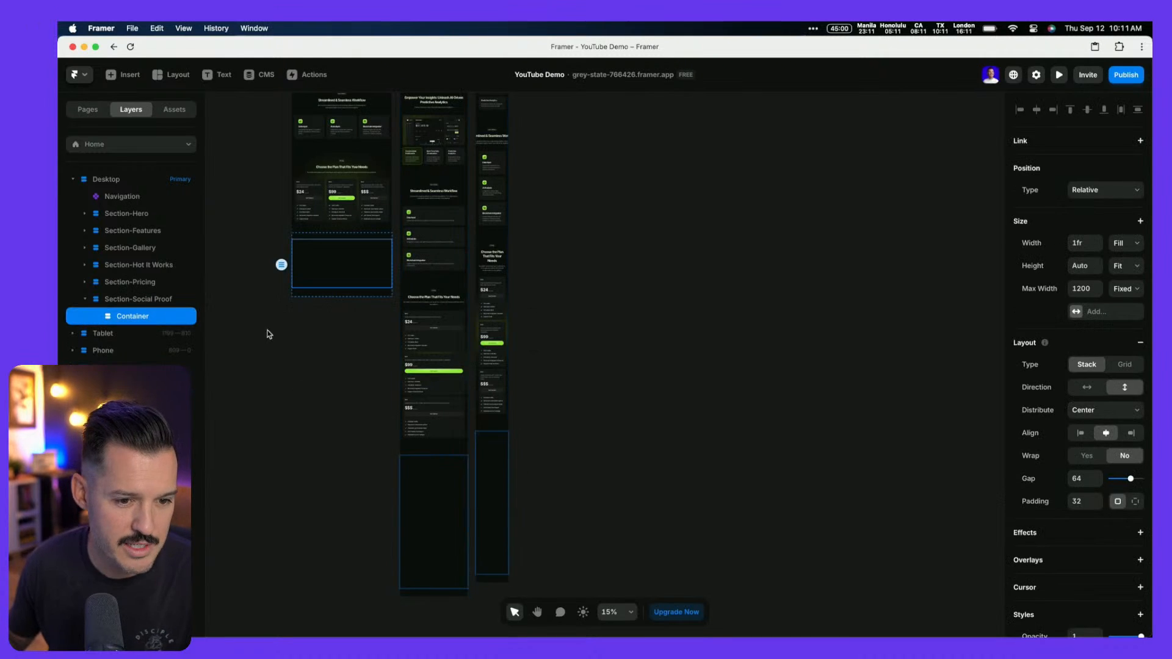
pyautogui.hscroll(-10, 264, 333)
pyautogui.moveTo(242, 262); pyautogui.dragTo(317, 257)
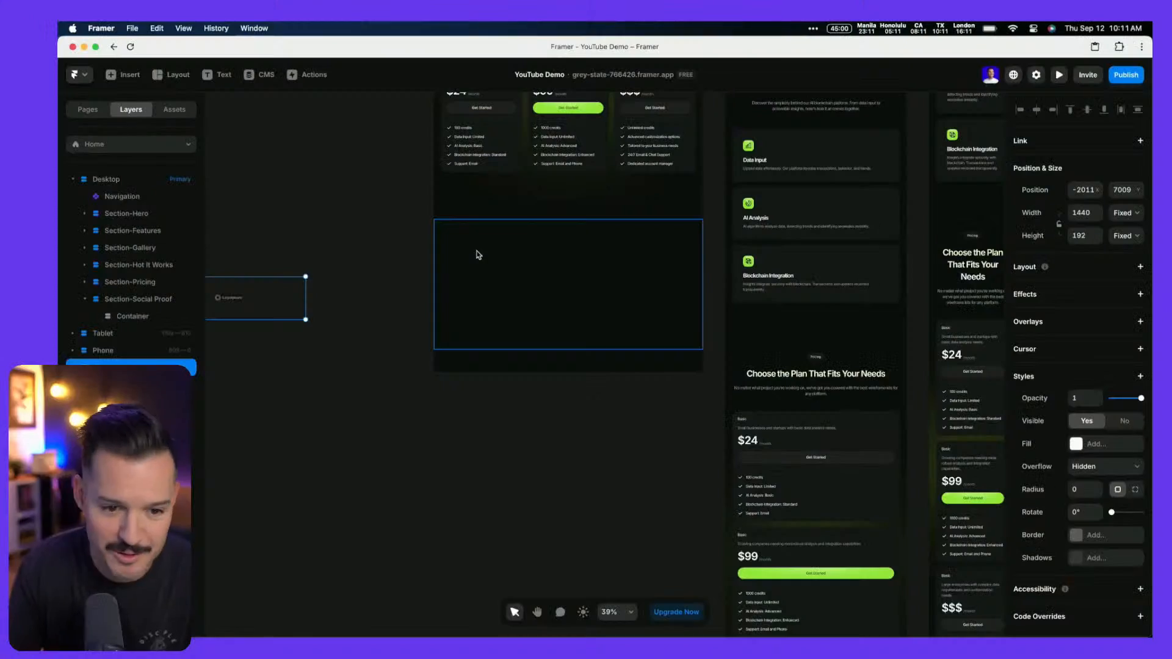
pyautogui.click(466, 256)
# Paste the 'Our solution is trusted by 346+ businesses' text into the Social Proof Container
pyautogui.hscroll(-5, 314, 282)
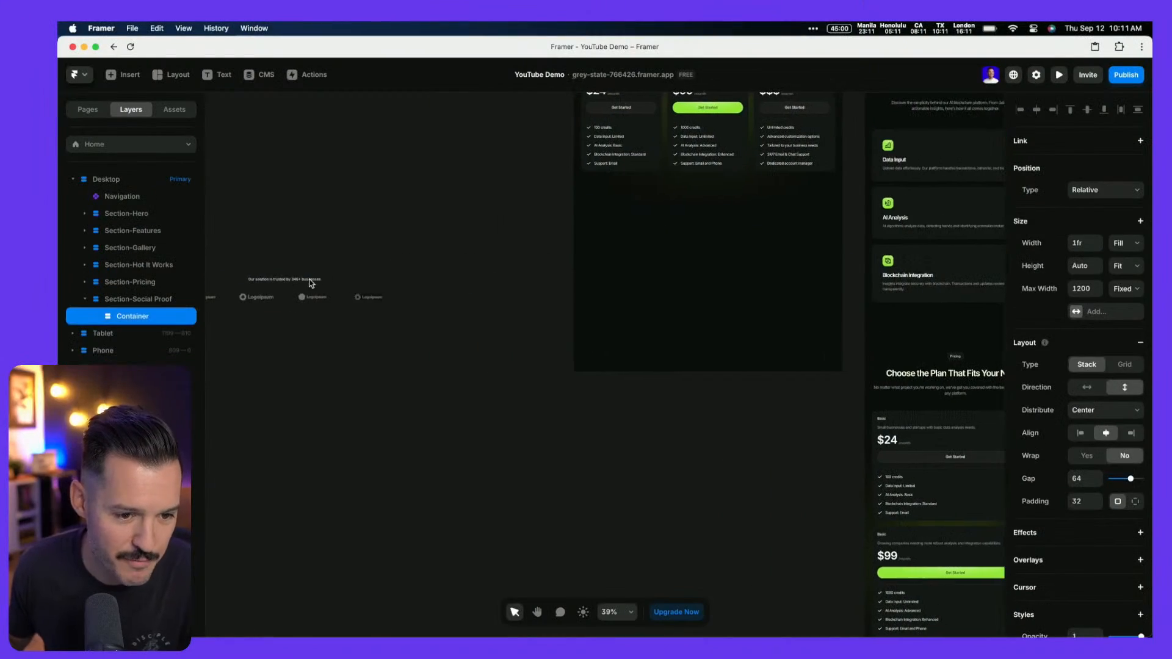
pyautogui.click(296, 280)
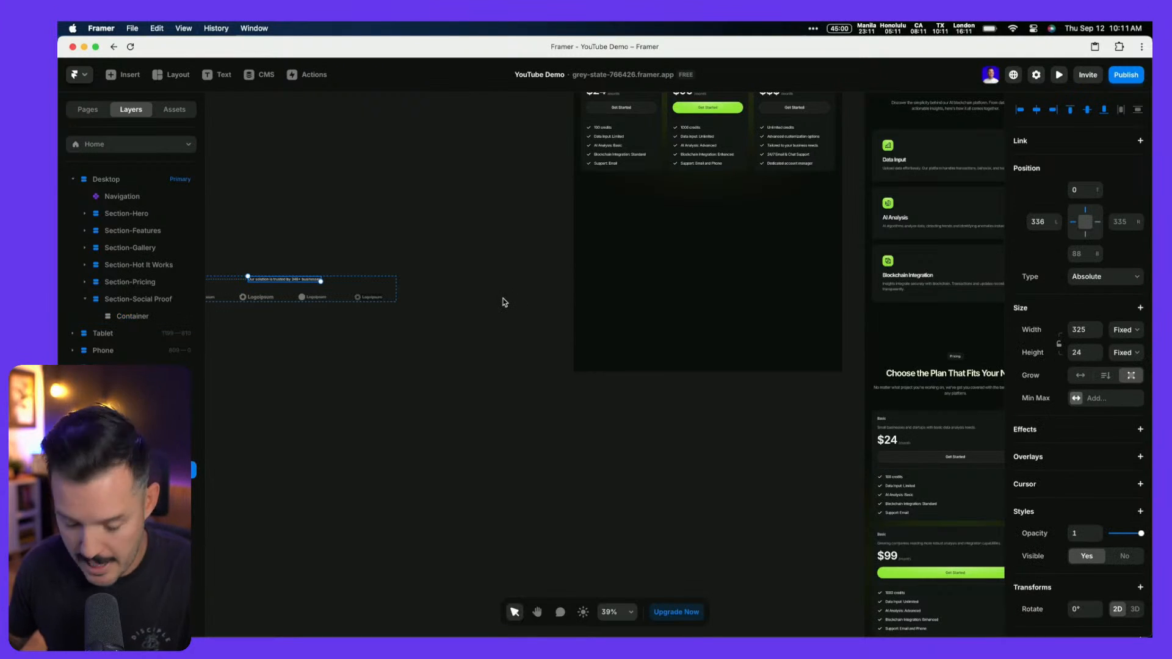
pyautogui.click(740, 237)
pyautogui.press('super+v')
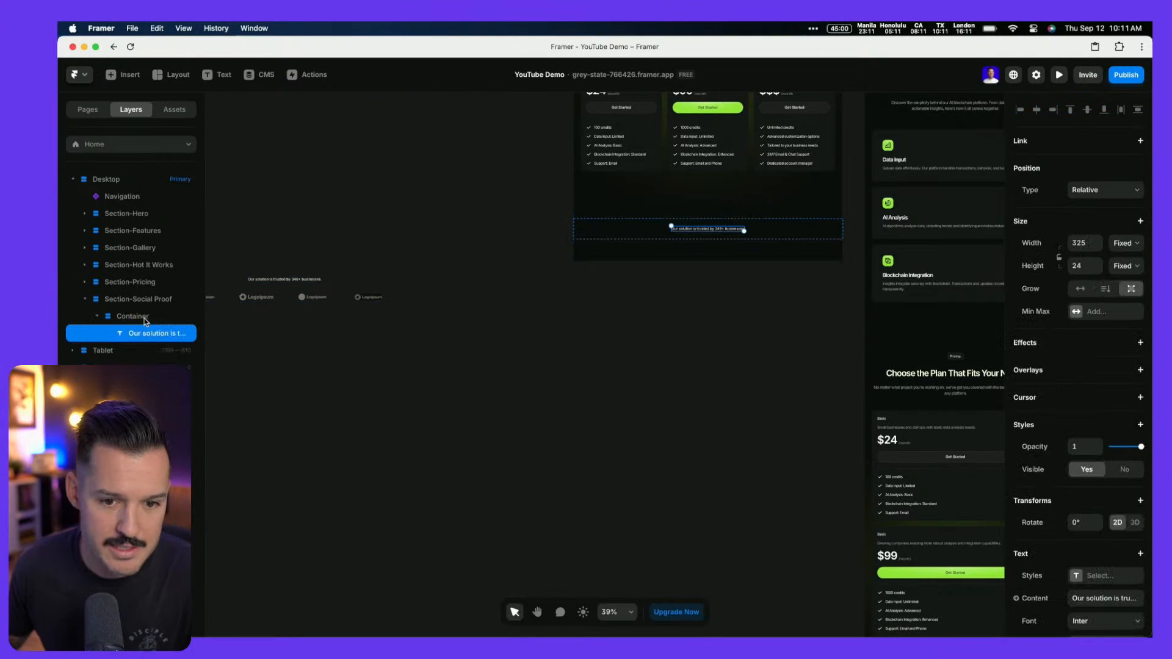
# Apply the Body text style to the trusted-by text and drag the four-logo row out
pyautogui.click(1092, 581)
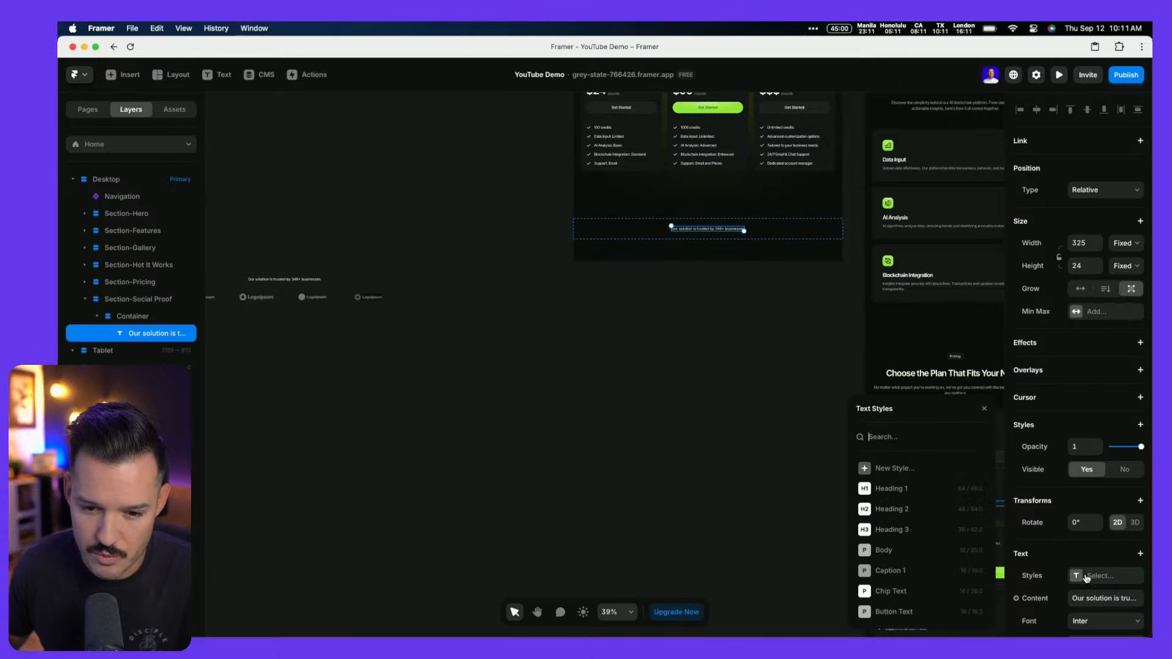
pyautogui.click(885, 551)
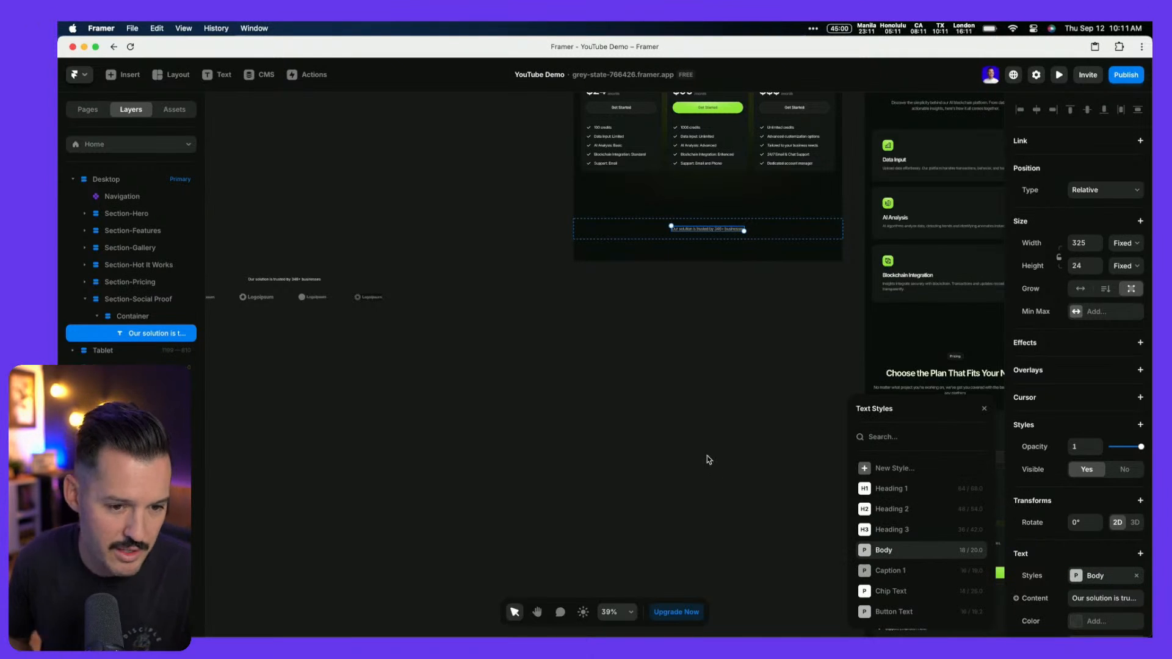
pyautogui.hscroll(-3, 708, 459)
pyautogui.click(249, 300)
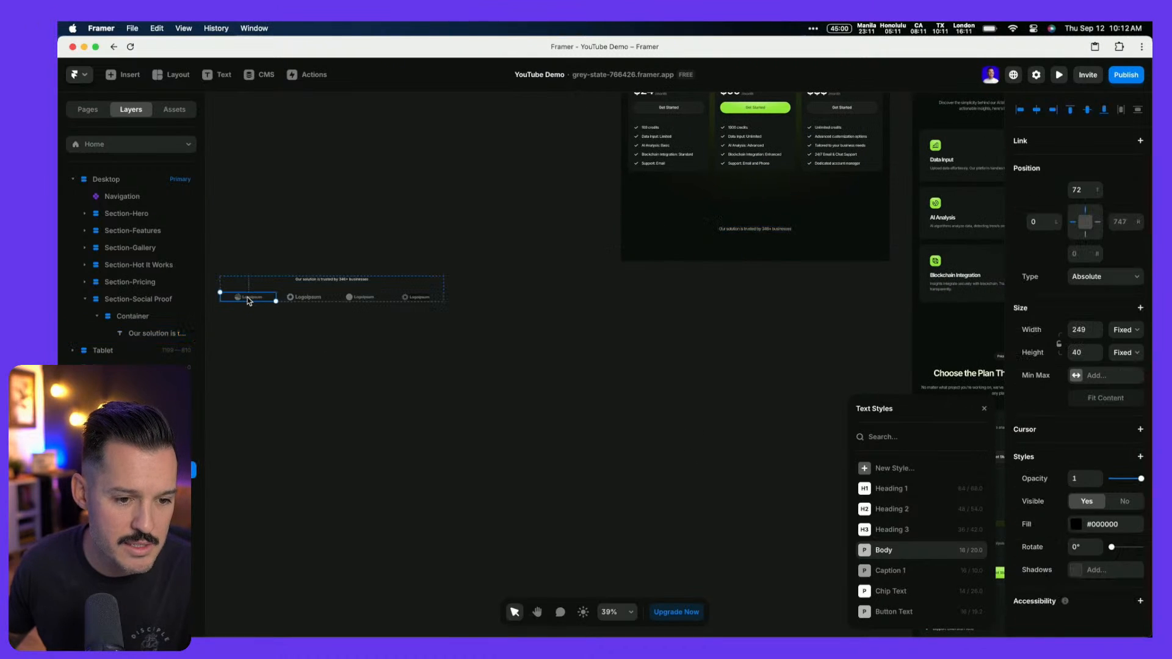
pyautogui.keyDown('shift'); pyautogui.click(153, 420); pyautogui.keyUp('shift')
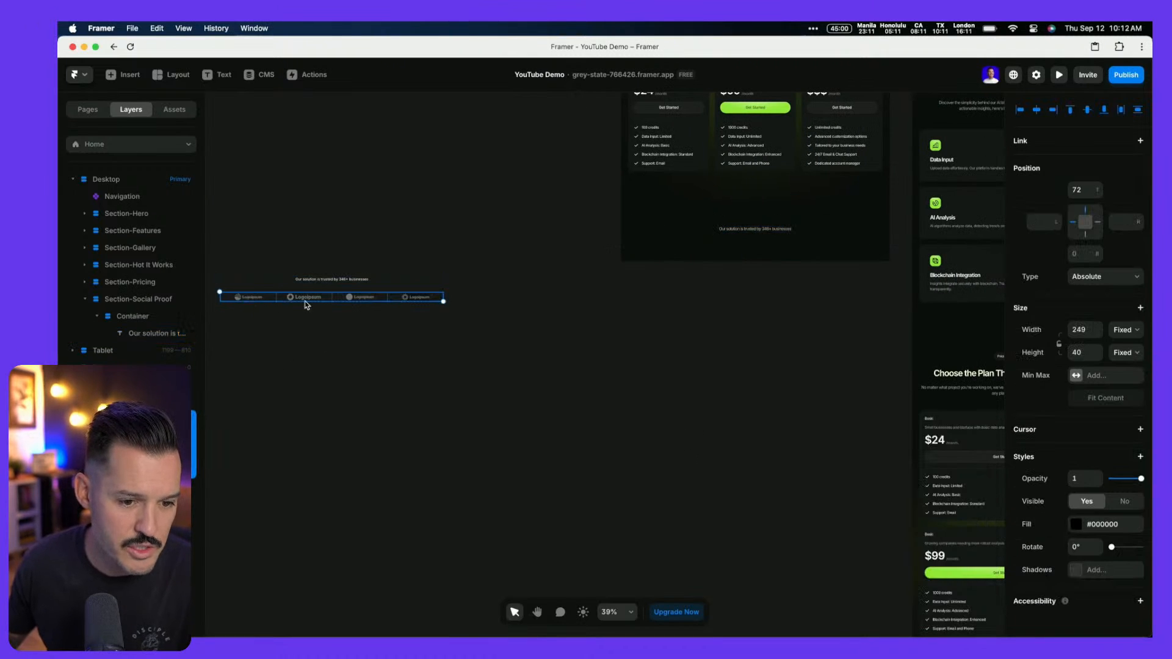
pyautogui.moveTo(307, 306); pyautogui.dragTo(479, 538)
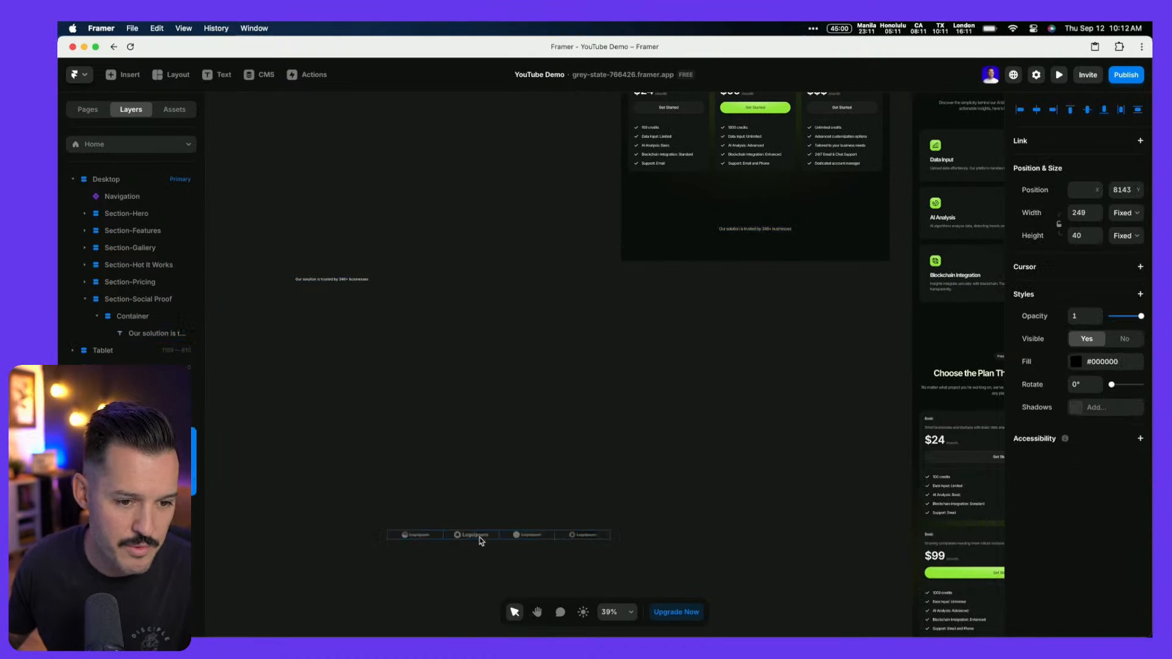
# Reposition the loose 249×40 logo row up beside the page on the canvas
pyautogui.click(359, 281)
pyautogui.moveTo(505, 237); pyautogui.dragTo(193, 379)
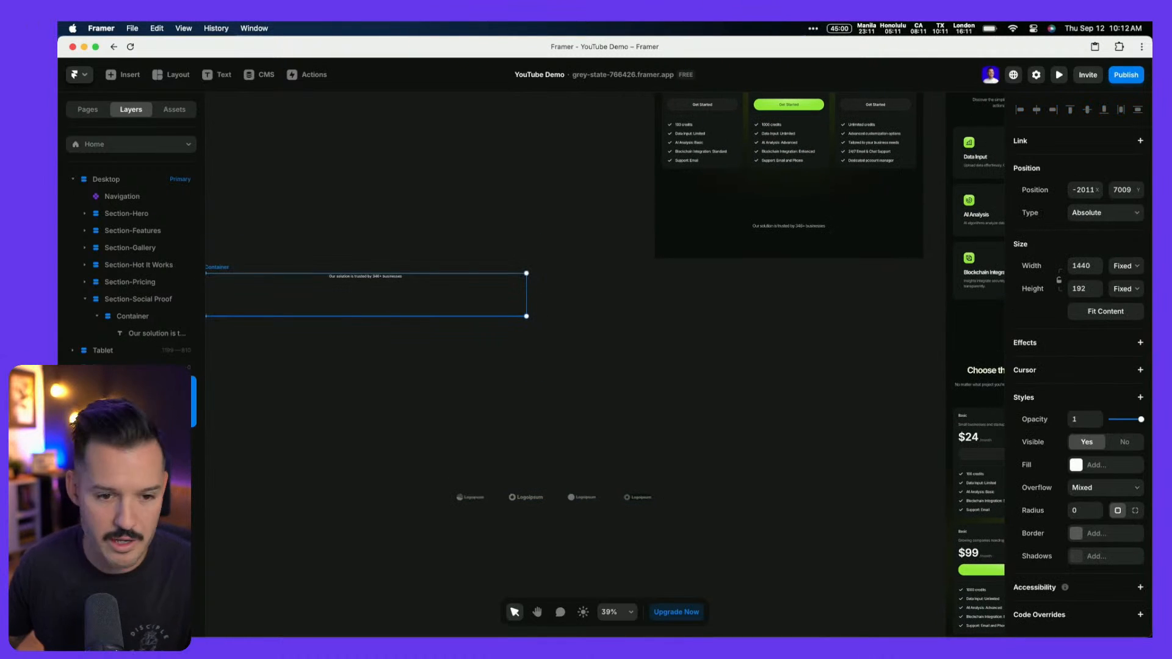
pyautogui.click(313, 353)
pyautogui.moveTo(336, 437); pyautogui.dragTo(719, 565)
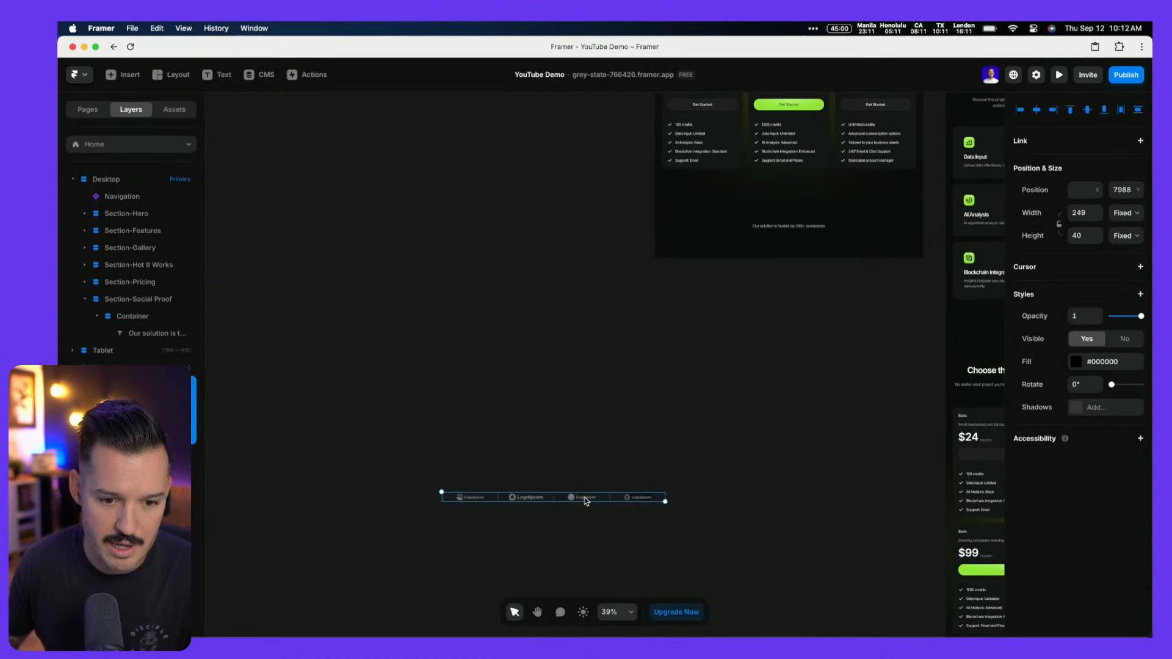
pyautogui.moveTo(585, 500); pyautogui.dragTo(556, 228)
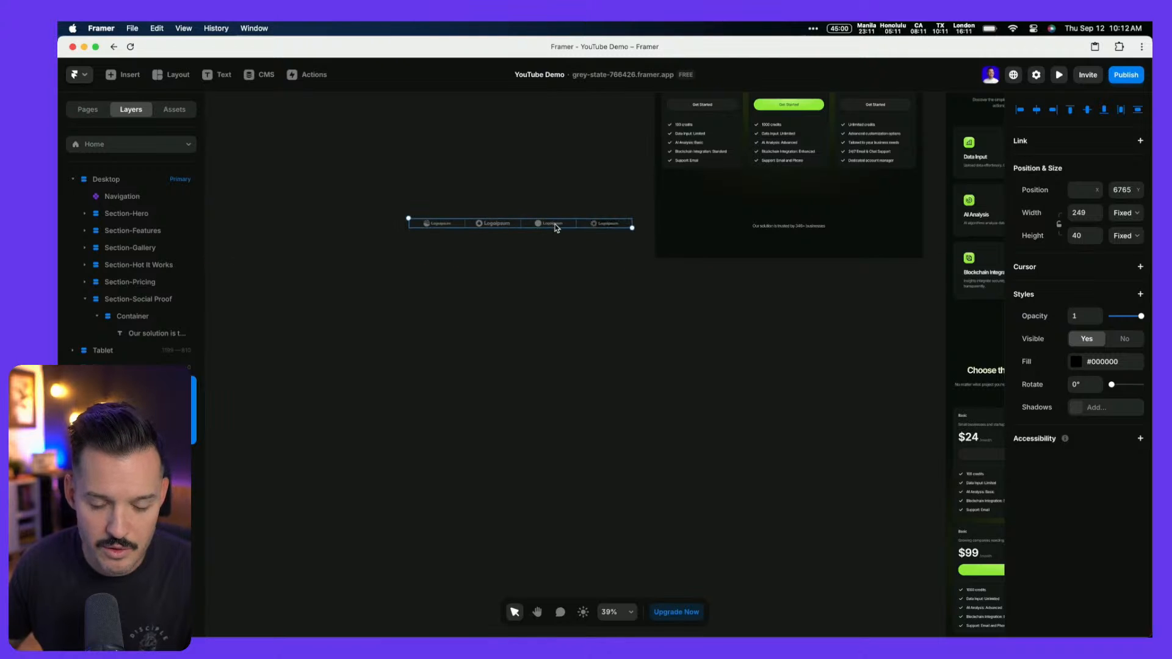
pyautogui.click(677, 342)
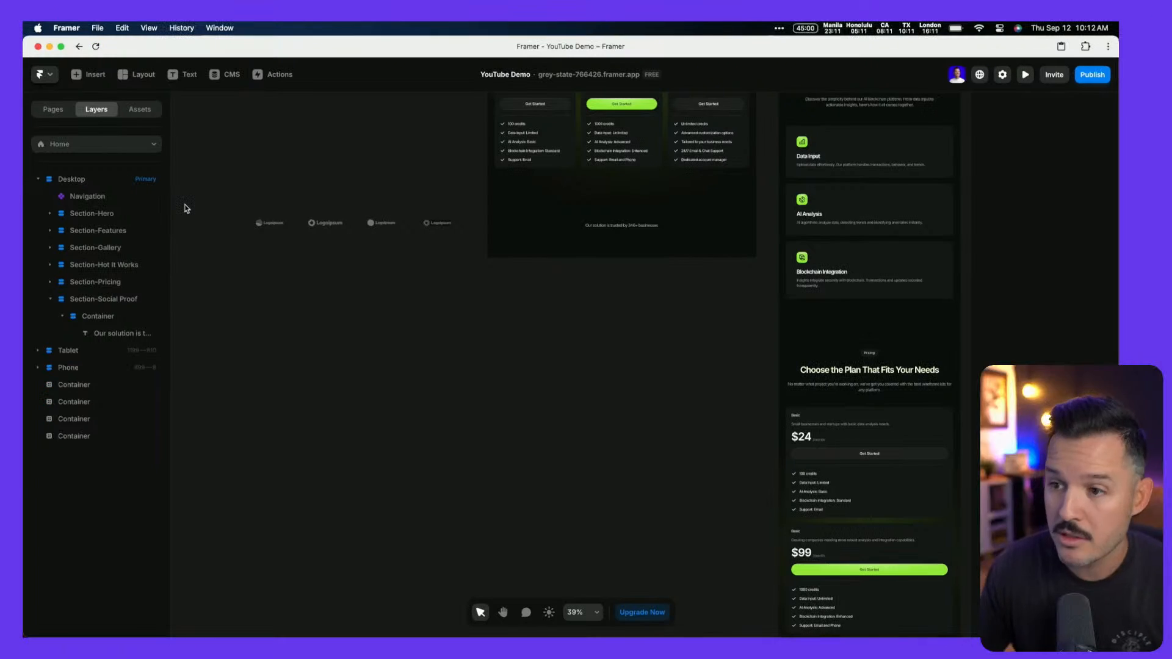
# Insert a Ticker beneath the trusted-by caption in the Social Proof Container
pyautogui.click(88, 74)
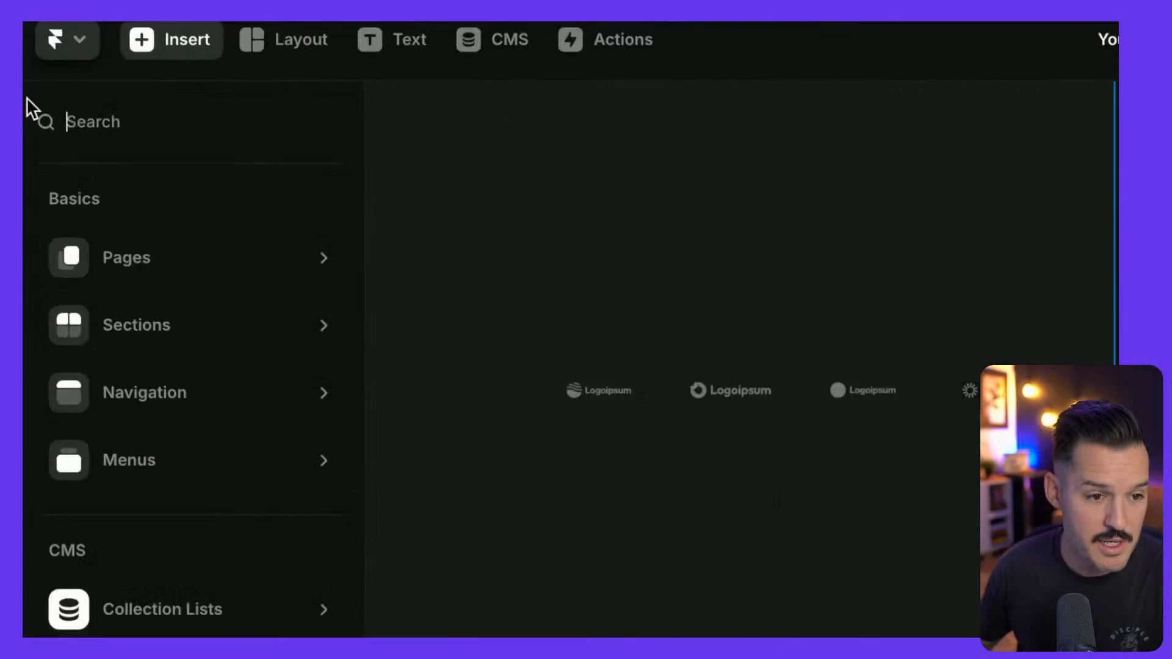
pyautogui.write('ticker')
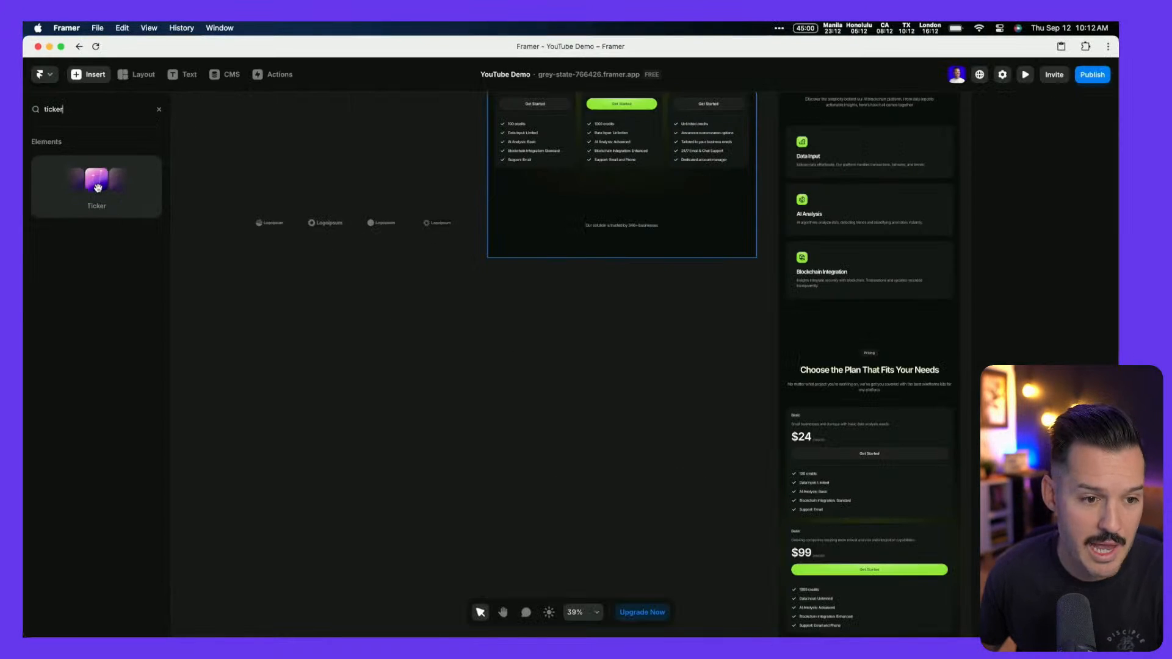
pyautogui.moveTo(314, 464); pyautogui.dragTo(1171, 658)
pyautogui.moveTo(460, 354); pyautogui.dragTo(674, 275)
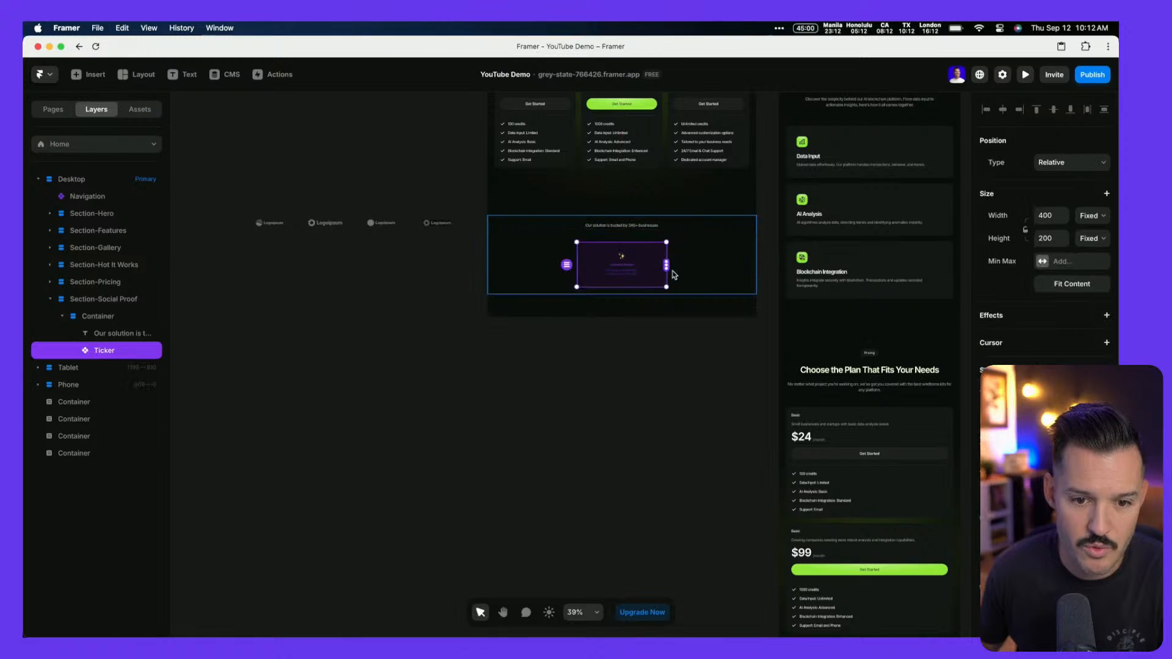
# Set the Ticker's width to Fill and its height to 87
pyautogui.click(1092, 215)
pyautogui.click(1090, 235)
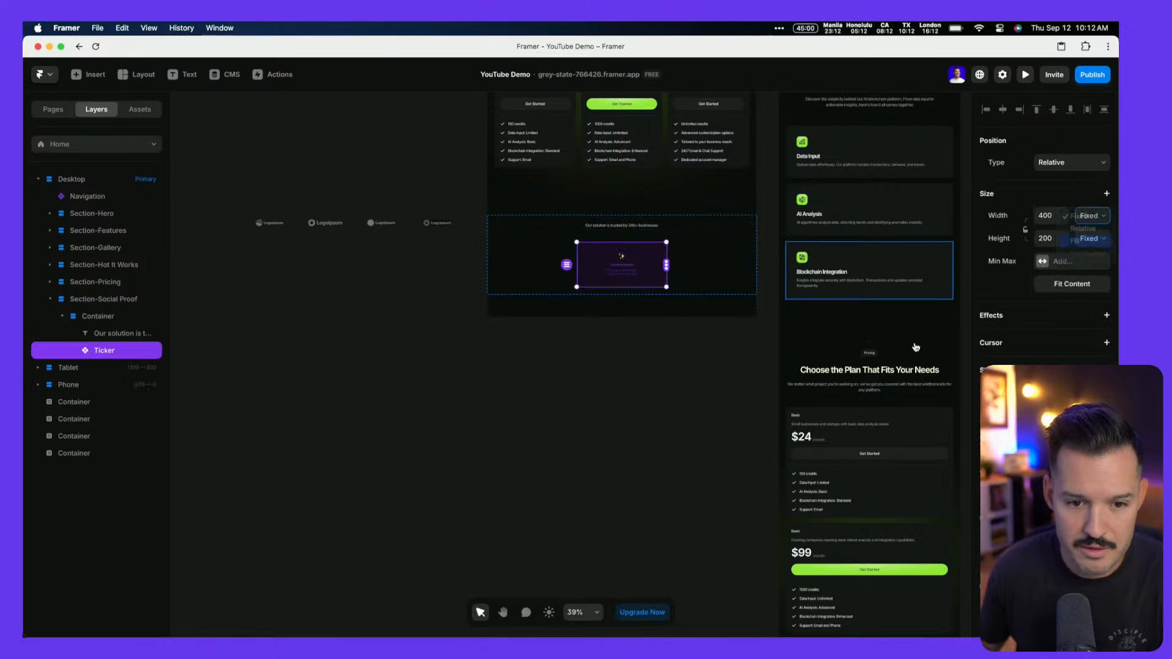
pyautogui.moveTo(622, 287); pyautogui.dragTo(649, 263)
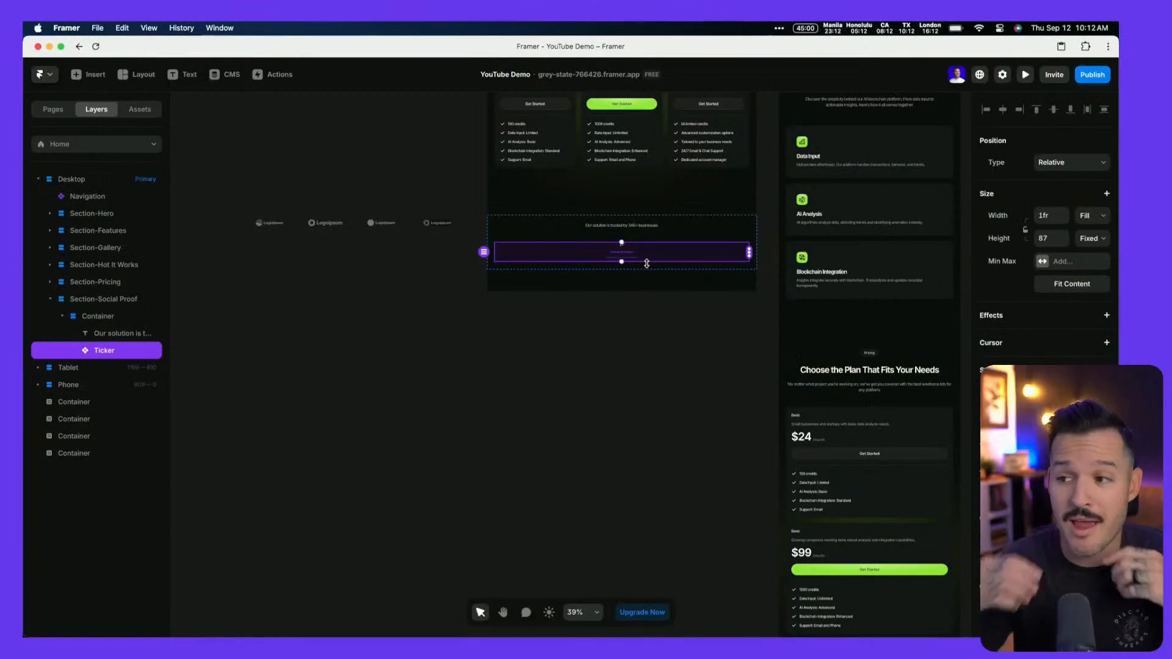
# Try linking the logo row into the Ticker
pyautogui.scroll(5, 556, 261)
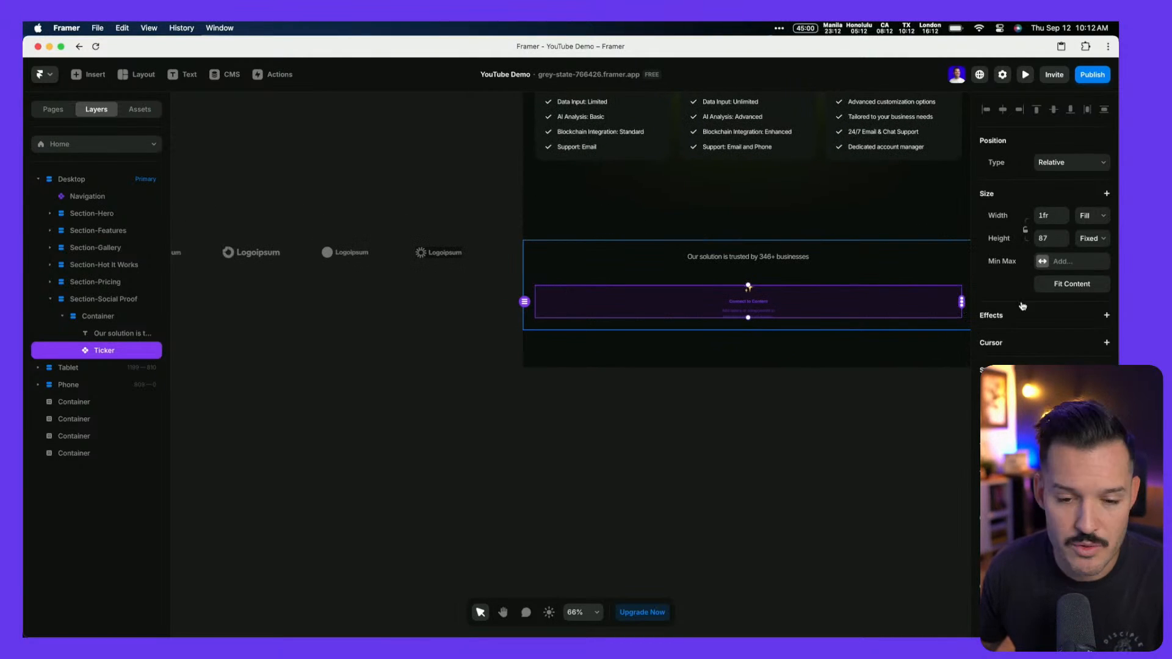
pyautogui.hscroll(2, 863, 316)
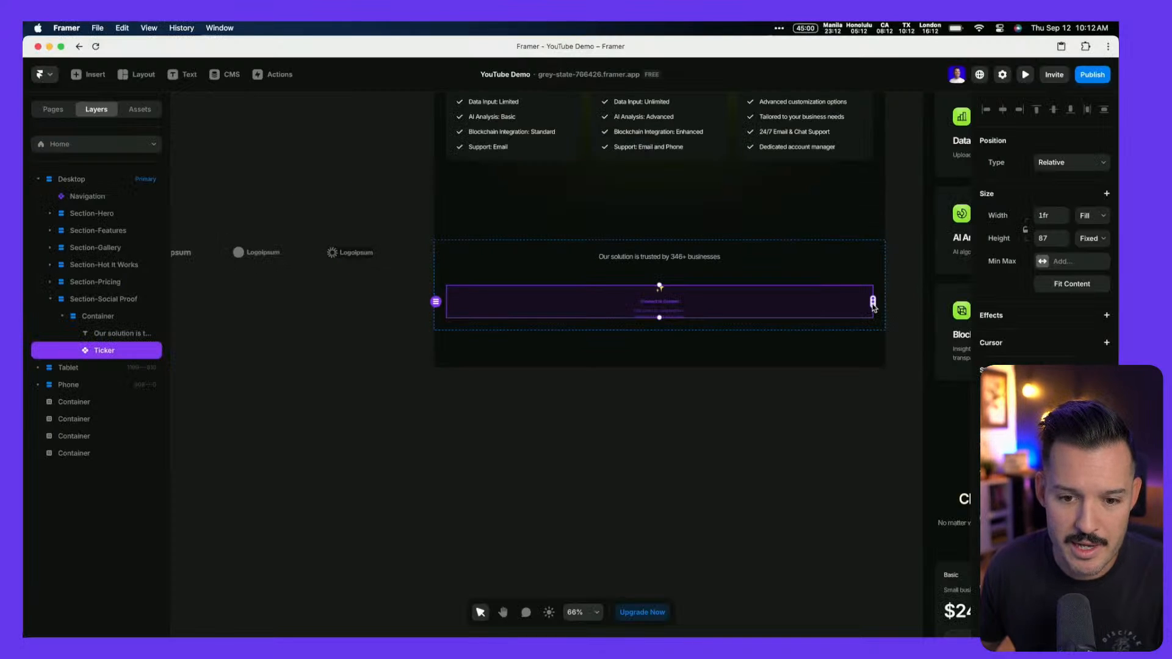
pyautogui.hscroll(-2, 852, 307)
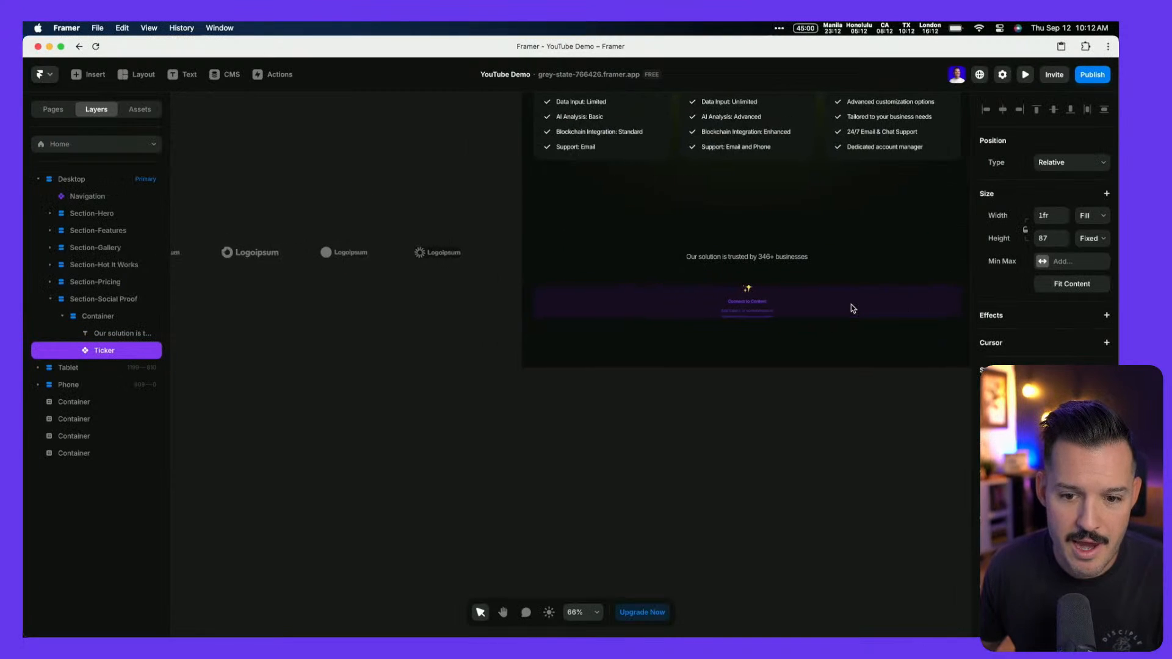
pyautogui.scroll(-3, 853, 308)
pyautogui.moveTo(928, 305); pyautogui.dragTo(895, 307)
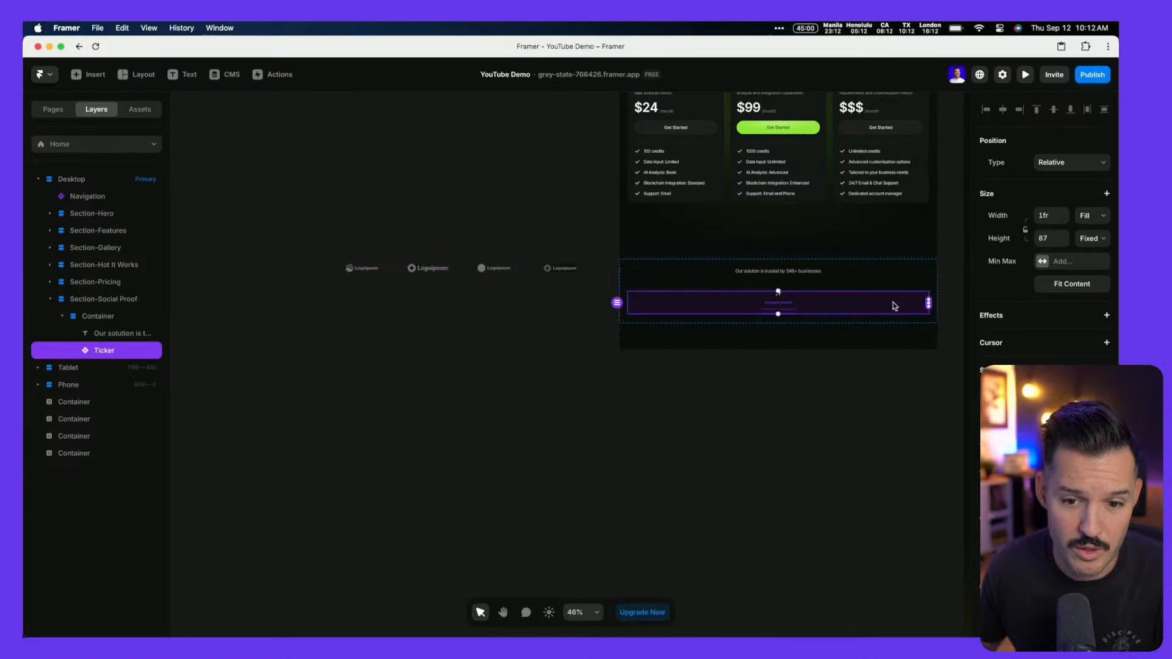
# Wrap each of the four Logoipsum logos in its own 249×40 Frame
pyautogui.click(359, 274)
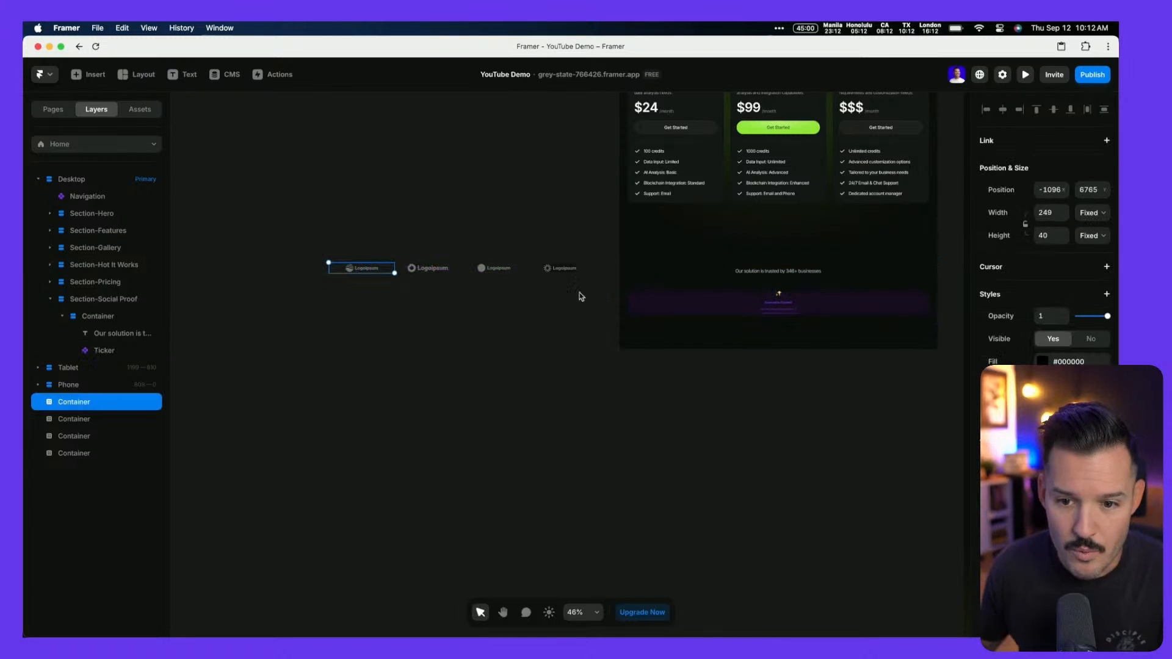
pyautogui.click(1092, 213)
pyautogui.click(355, 331)
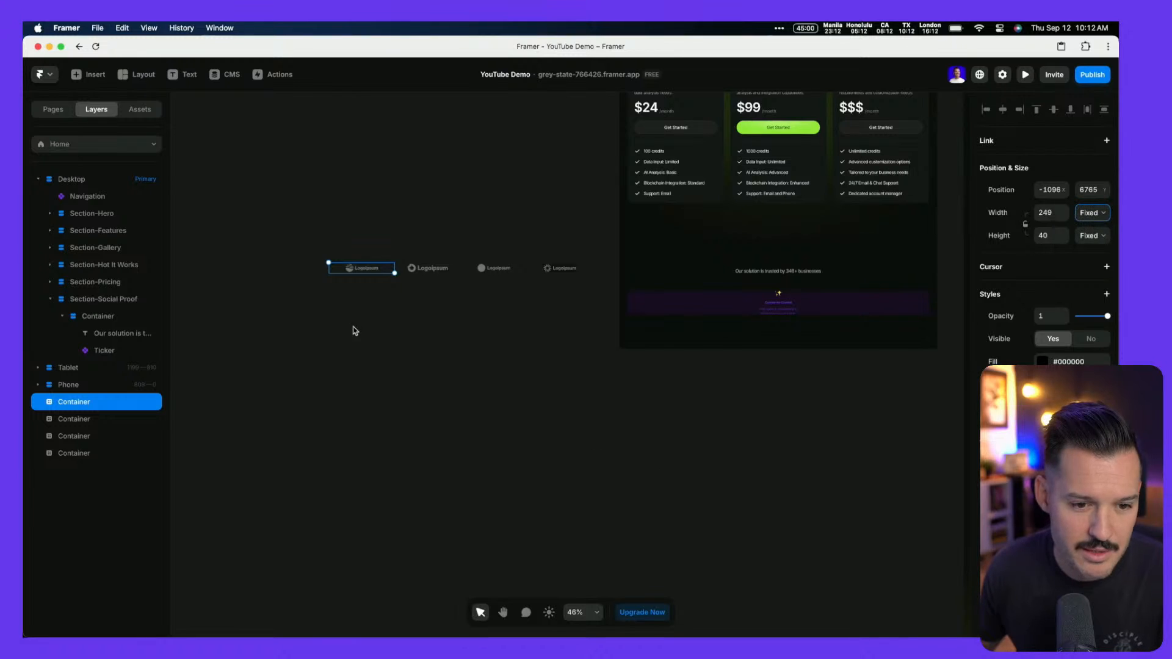
pyautogui.scroll(5, 371, 266)
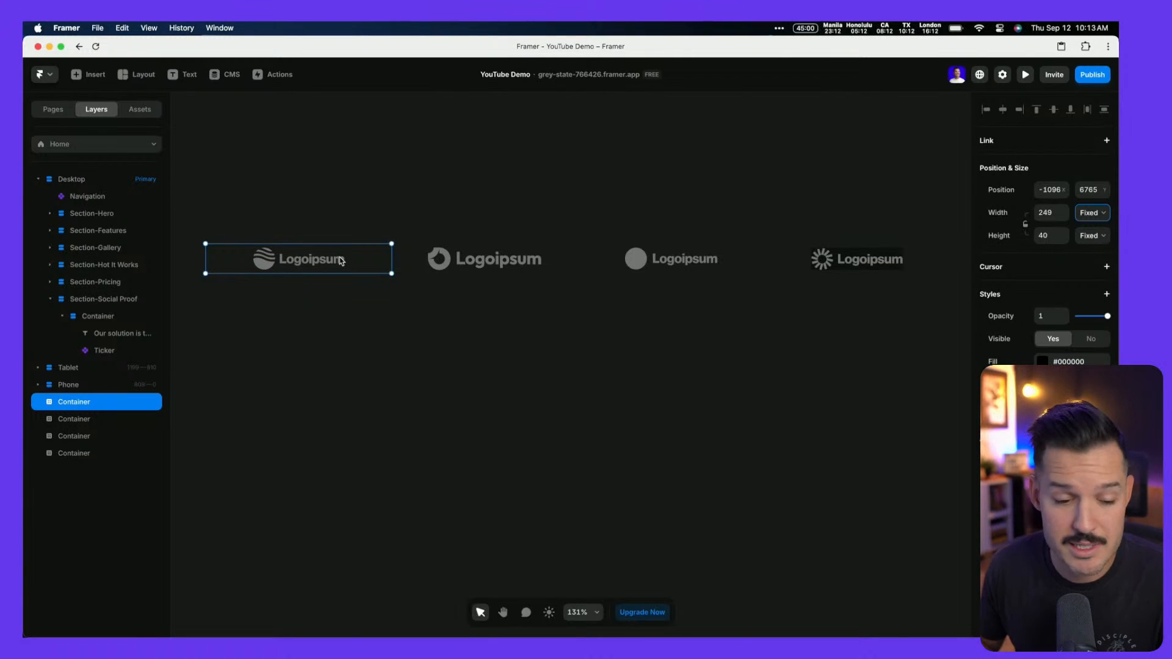
pyautogui.press('super+Return')
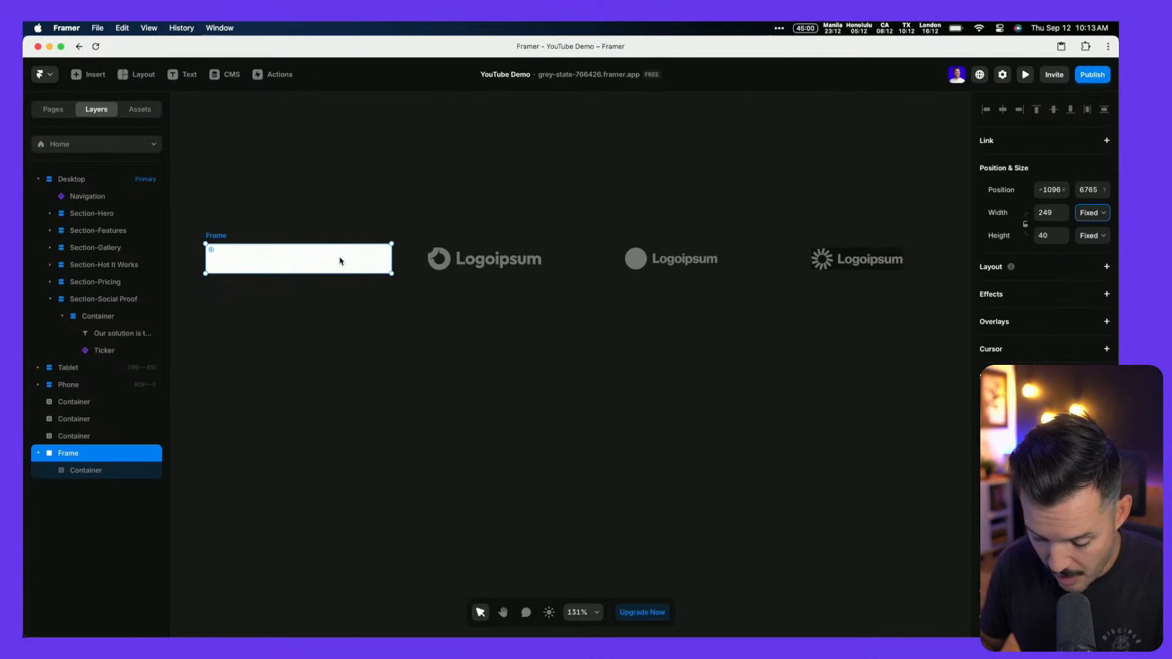
pyautogui.click(488, 254)
pyautogui.press('super+Return')
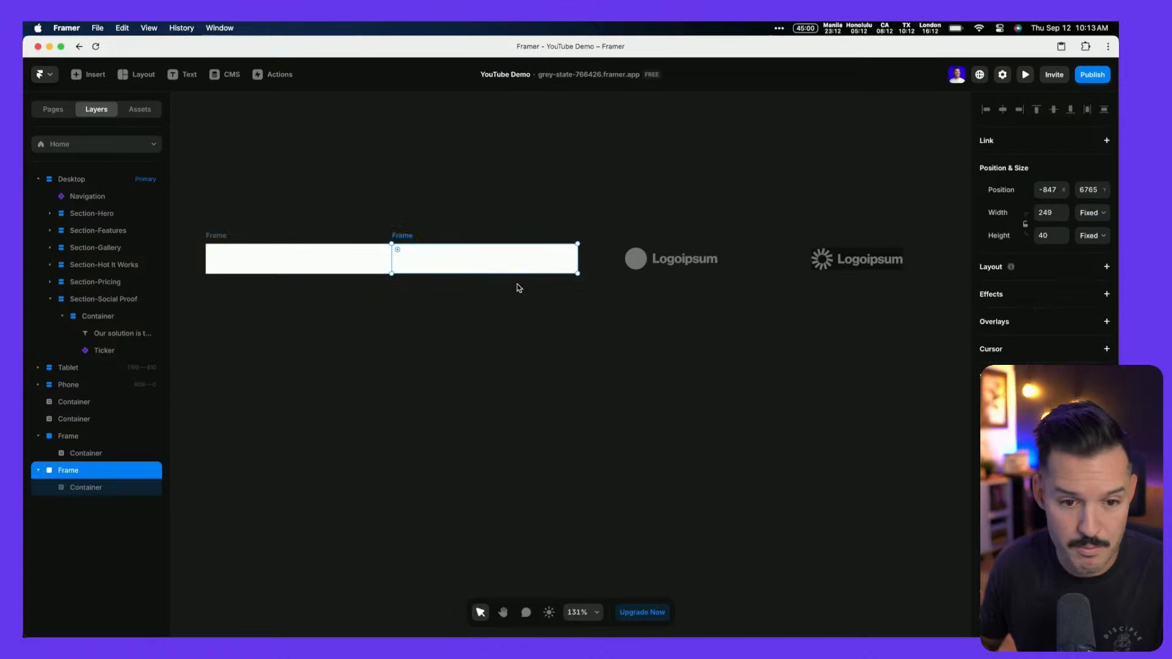
pyautogui.click(672, 259)
pyautogui.press('super+Return')
pyautogui.click(840, 249)
pyautogui.press('super+Return')
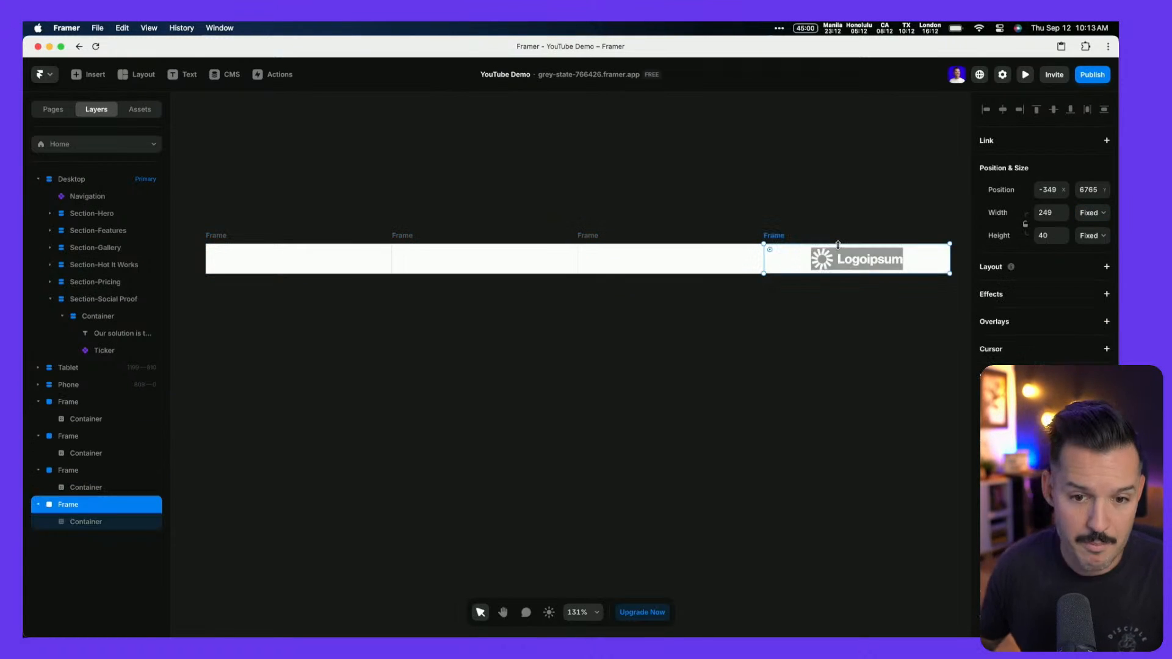
# Remove the white fill from all four logo frames
pyautogui.keyDown('shift'); pyautogui.click(589, 236); pyautogui.keyUp('shift')
pyautogui.keyDown('shift'); pyautogui.click(410, 237); pyautogui.keyUp('shift')
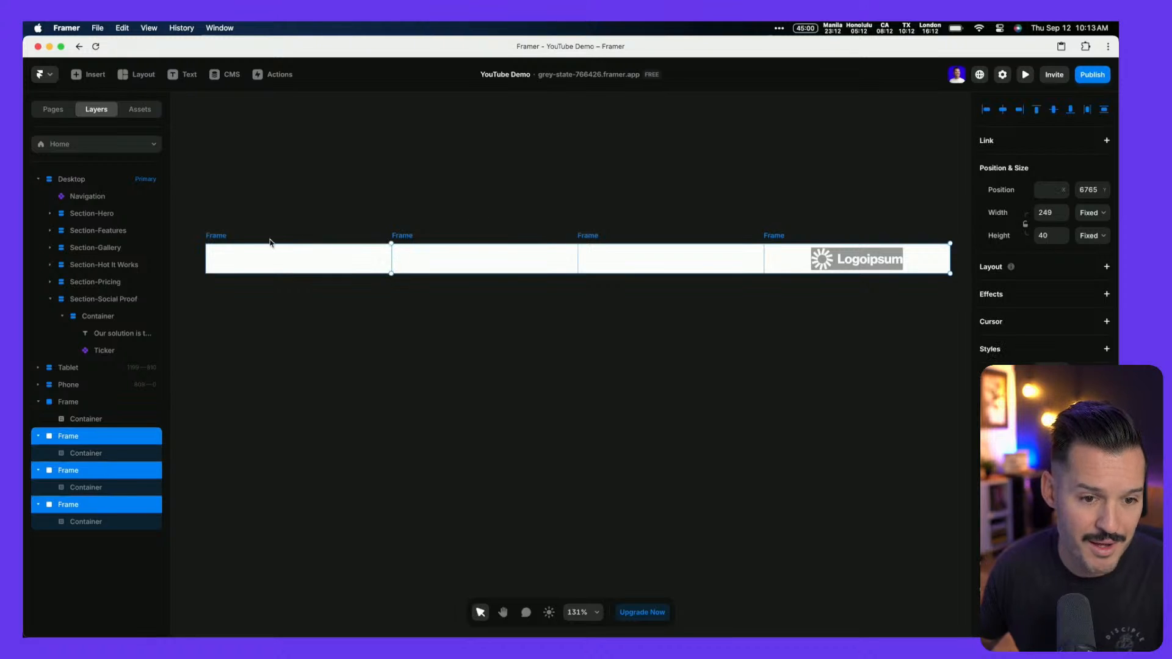
pyautogui.keyDown('shift'); pyautogui.click(214, 237); pyautogui.keyUp('shift')
pyautogui.click(1104, 416)
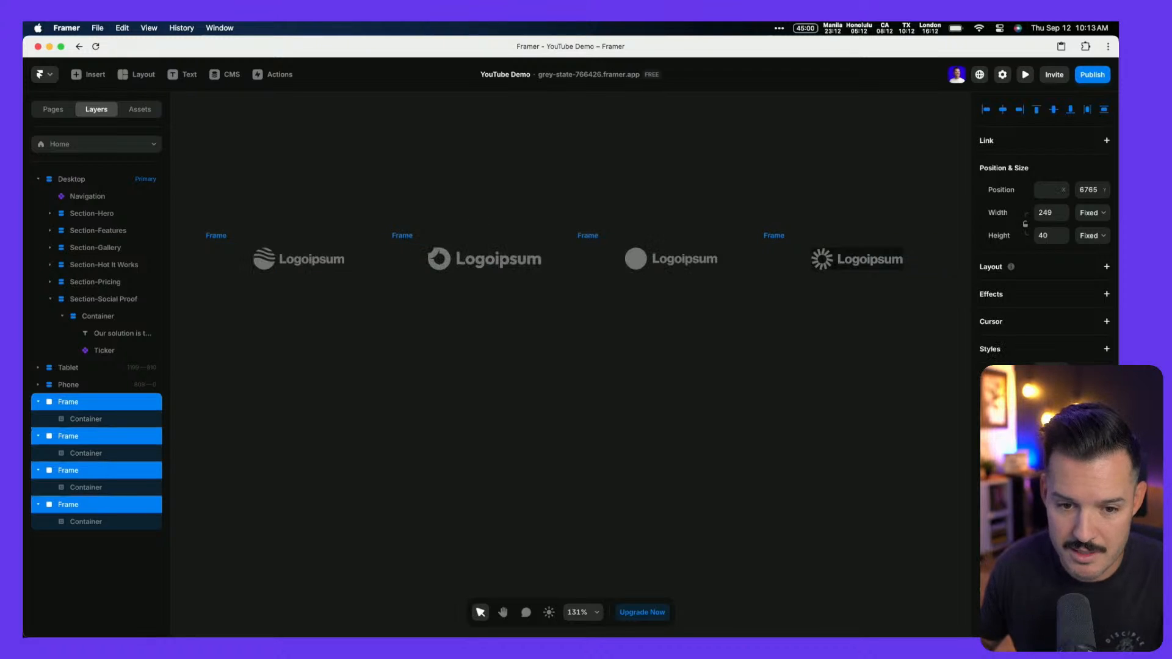
pyautogui.click(646, 376)
pyautogui.scroll(-5, 646, 377)
pyautogui.scroll(-2, 740, 428)
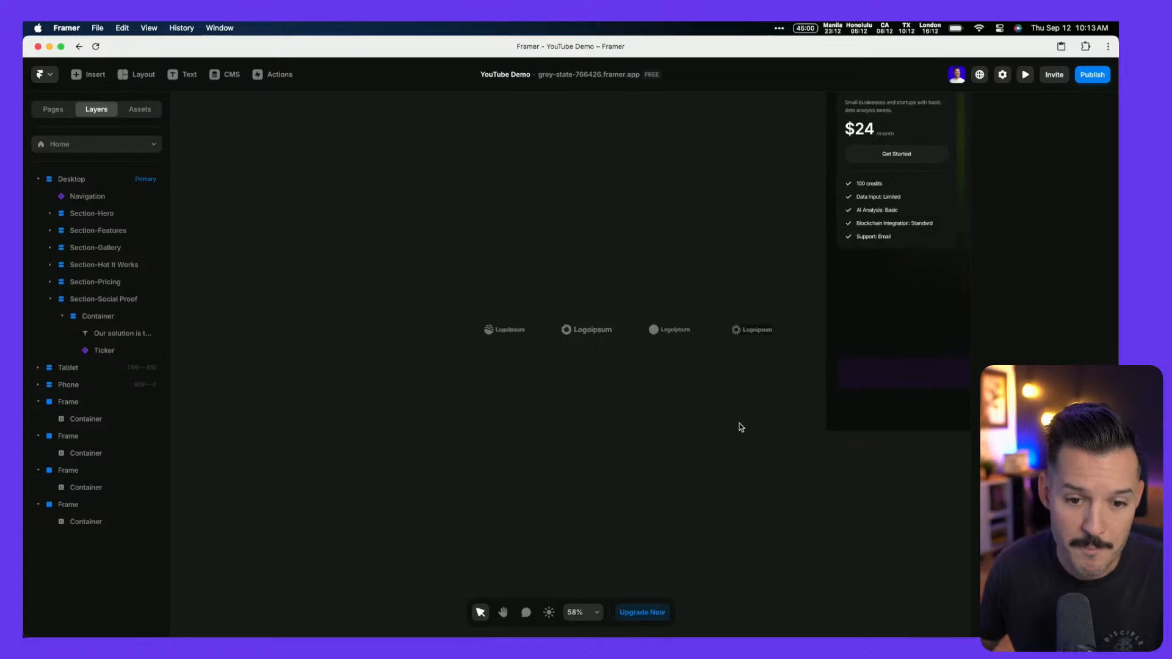
pyautogui.press('space')
# Link all four Logoipsum logo frames into the Ticker and open the Desktop site preview
pyautogui.moveTo(767, 450); pyautogui.dragTo(447, 378)
pyautogui.click(822, 314)
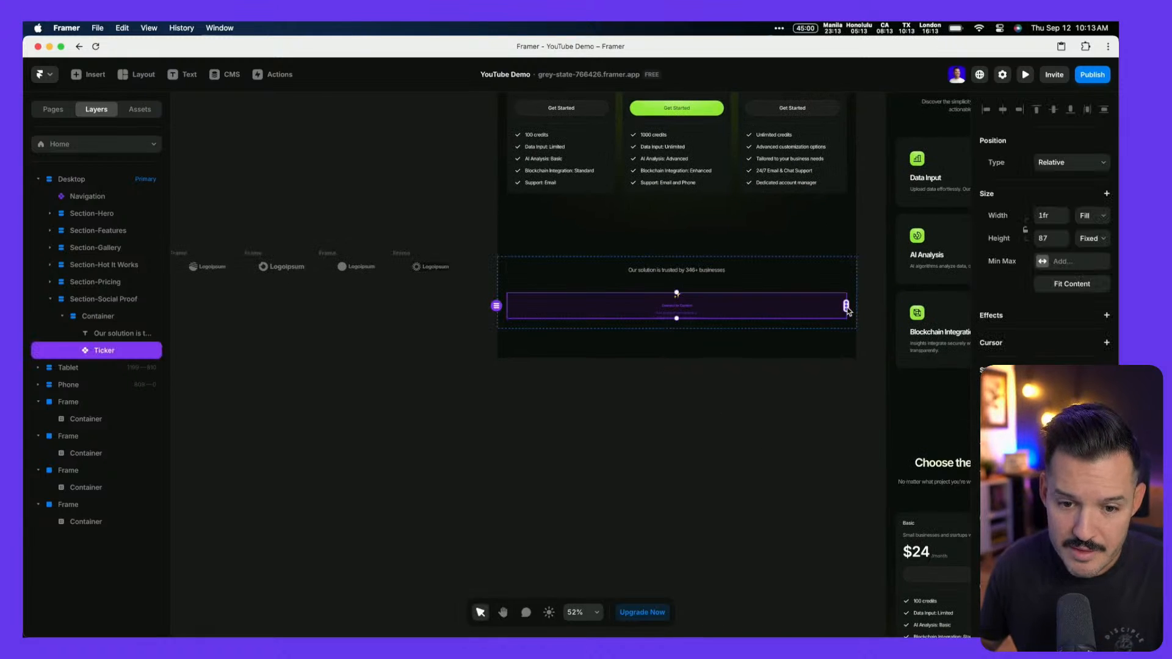
pyautogui.moveTo(846, 306); pyautogui.dragTo(413, 274)
pyautogui.moveTo(846, 305); pyautogui.dragTo(350, 272)
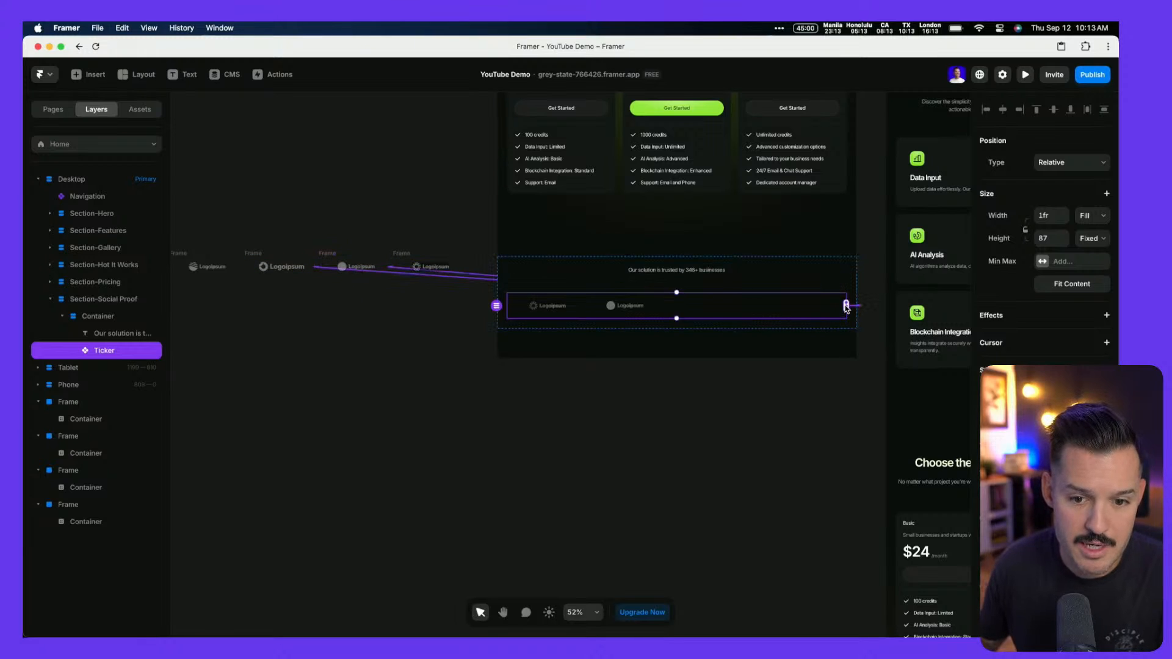
pyautogui.moveTo(846, 305); pyautogui.dragTo(269, 270)
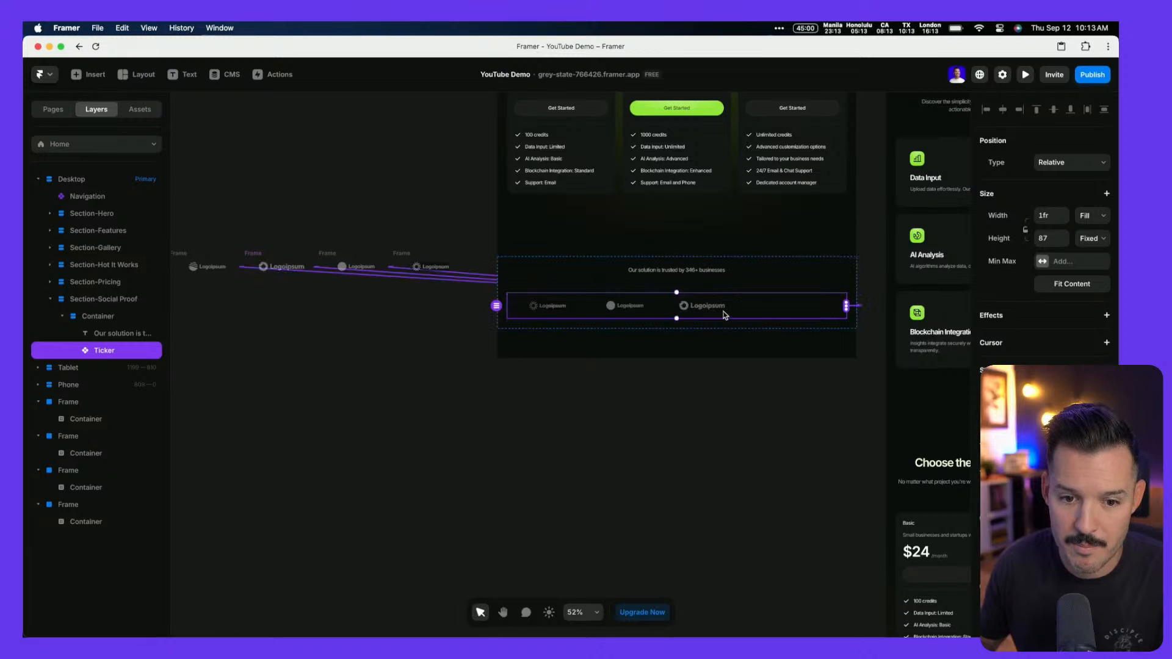
pyautogui.moveTo(847, 305); pyautogui.dragTo(201, 275)
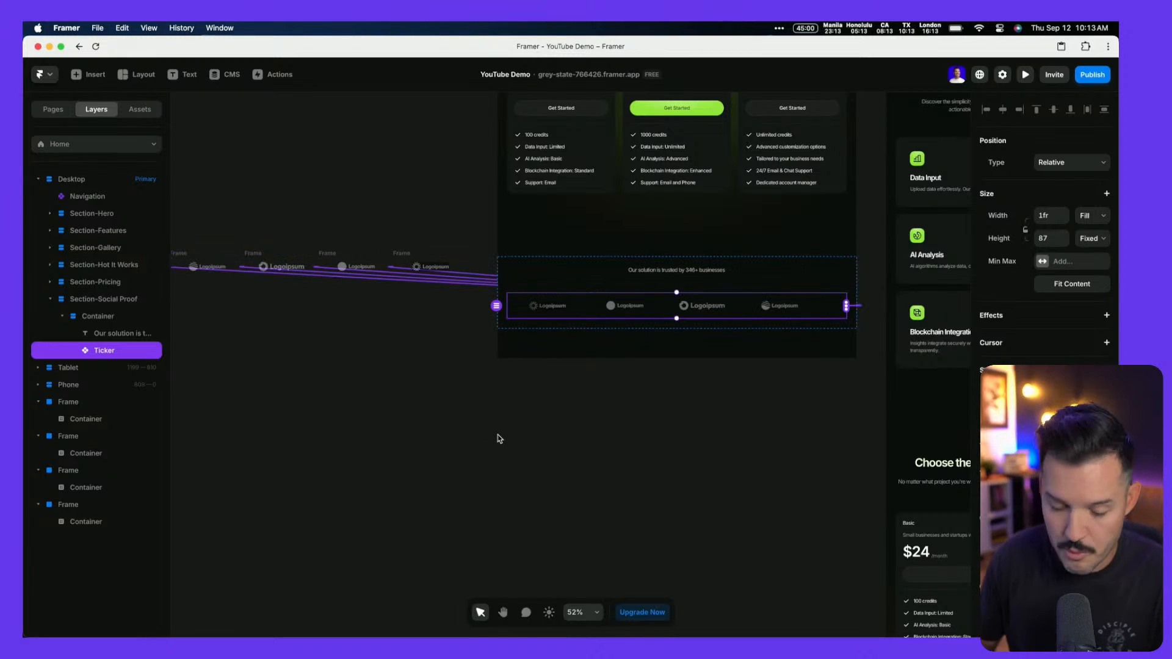
pyautogui.press('super+p')
pyautogui.scroll(-20, 500, 439)
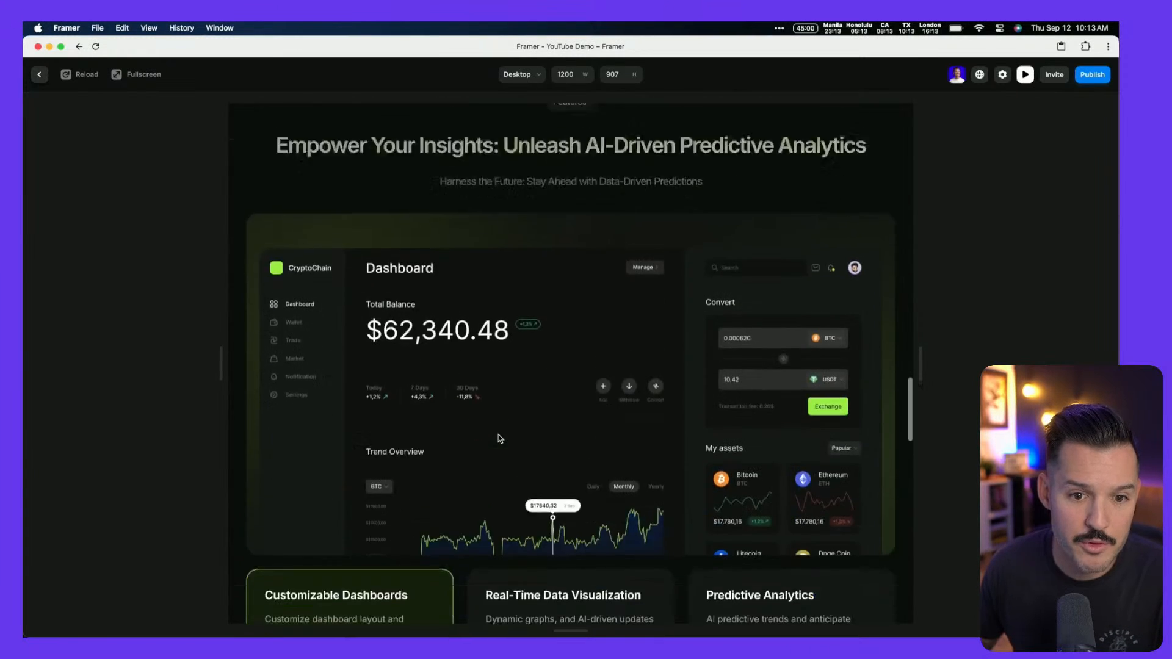
# Watch the four logos scroll under the trusted-by line, then close the preview
pyautogui.scroll(-20, 500, 439)
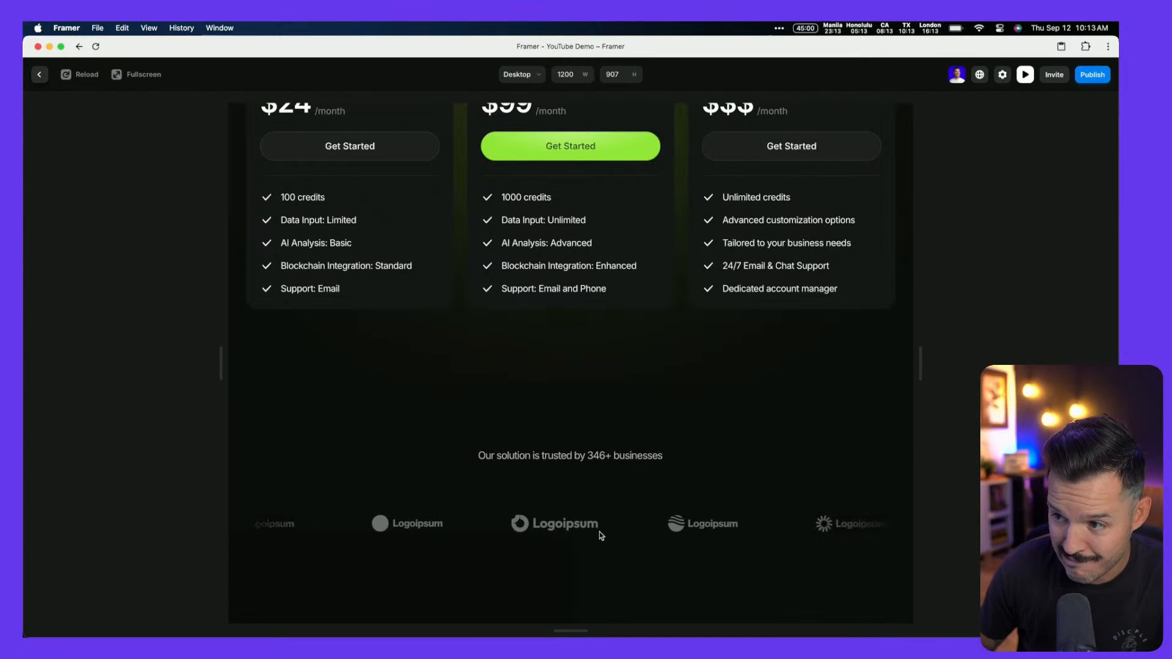
pyautogui.press('Escape')
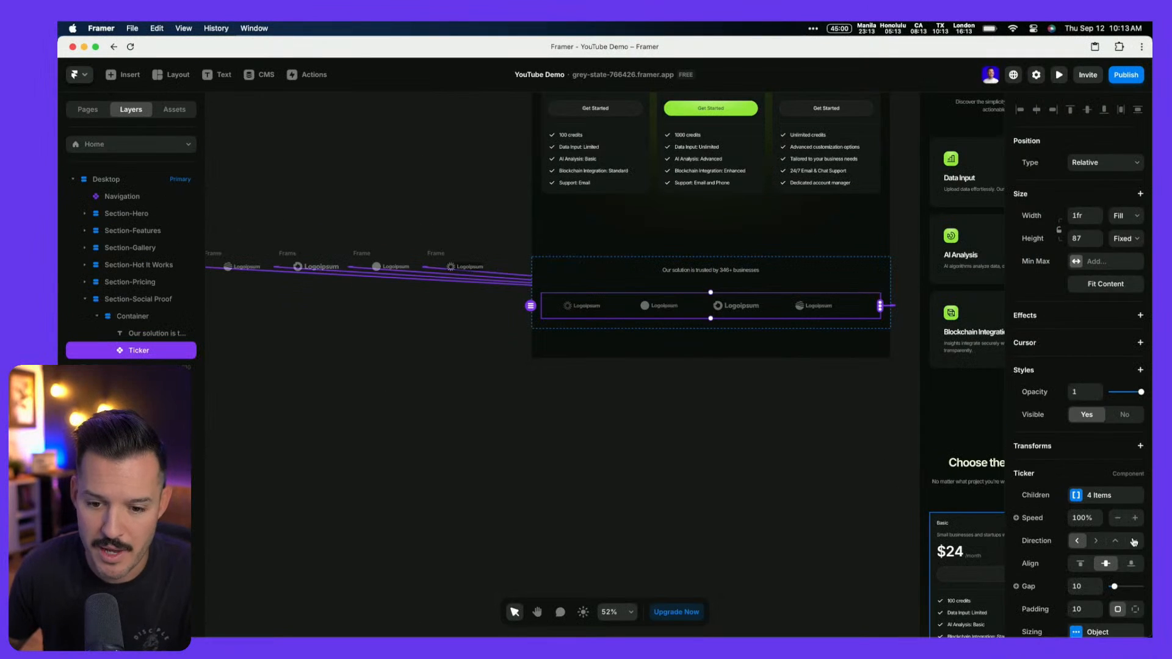
# Swap the Ticker's first two logos by moving the second logo to the front
pyautogui.scroll(-5, 1134, 541)
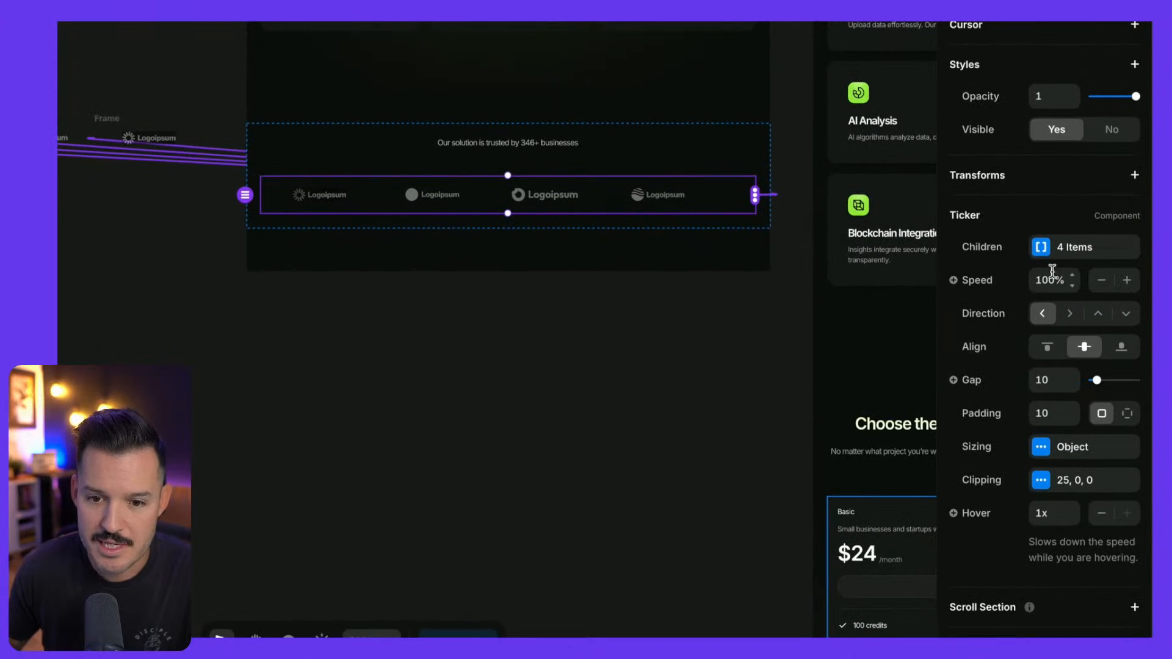
pyautogui.scroll(3, 665, 254)
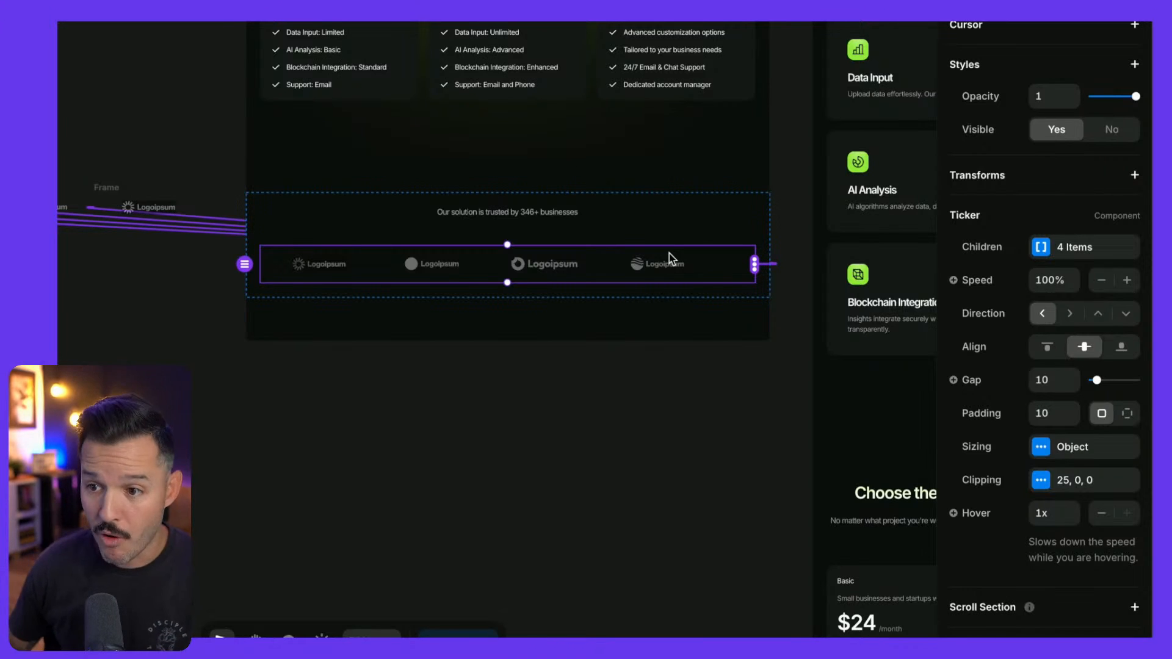
pyautogui.click(1044, 249)
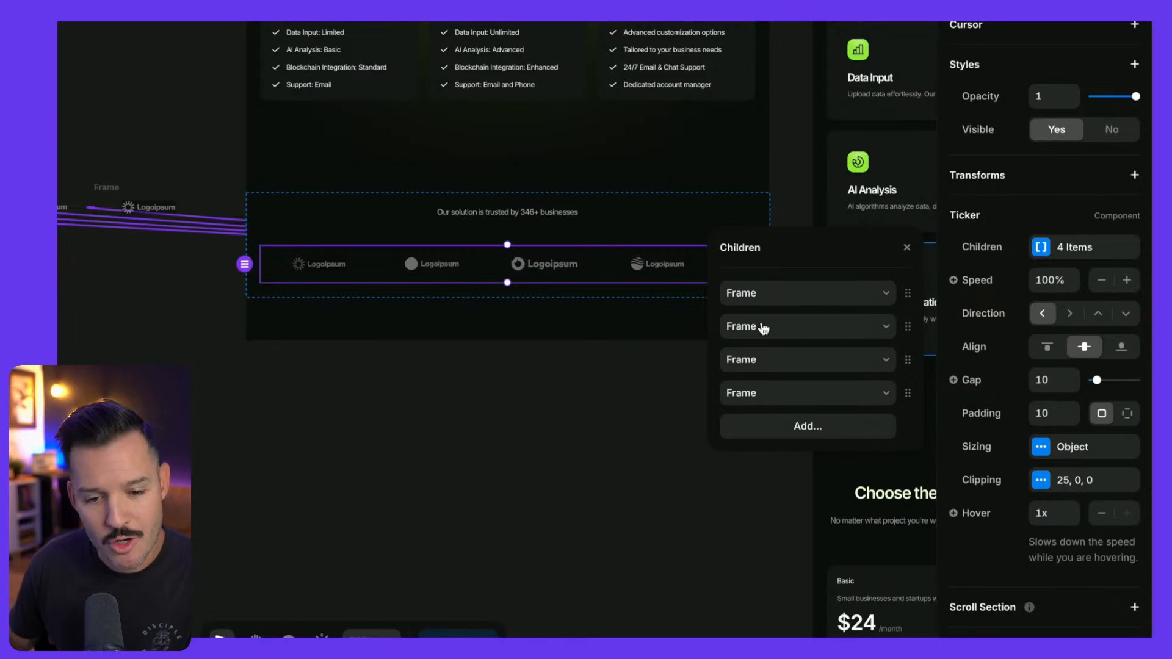
pyautogui.moveTo(908, 324)
pyautogui.mouseDown()
pyautogui.moveTo(908, 293)
pyautogui.moveTo(906, 328)
pyautogui.mouseUp()
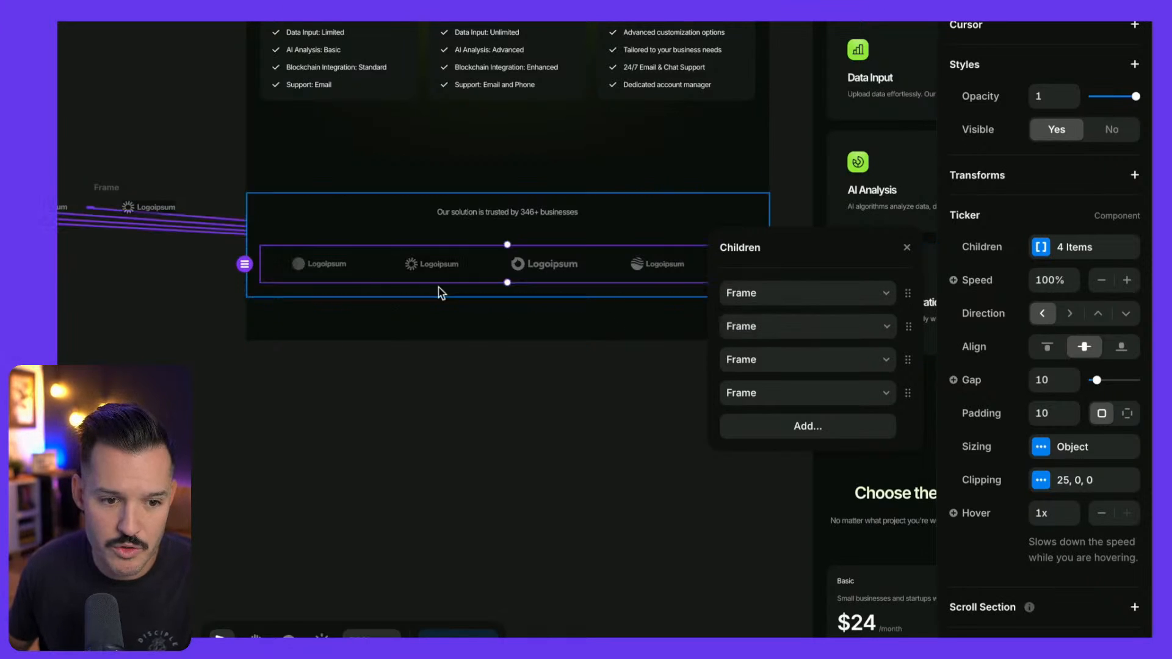
# Set the Ticker speed to 70%, gap to 20 and padding to 0
pyautogui.click(1101, 282)
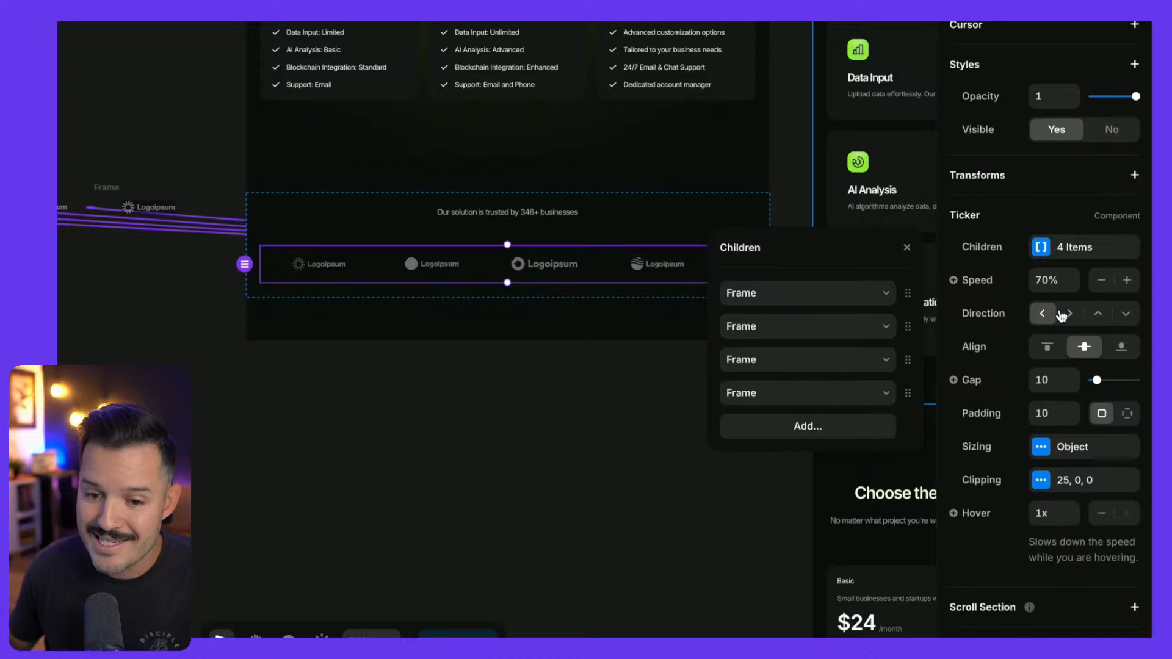
pyautogui.doubleClick(1057, 380)
pyautogui.write('20')
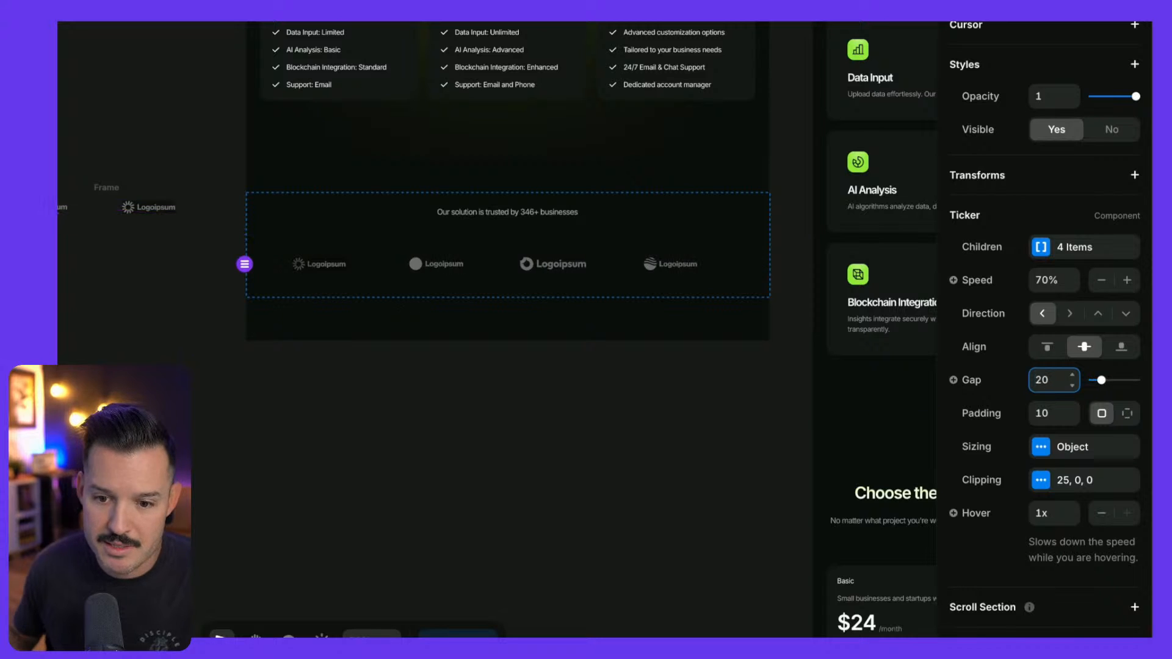
pyautogui.click(1072, 420)
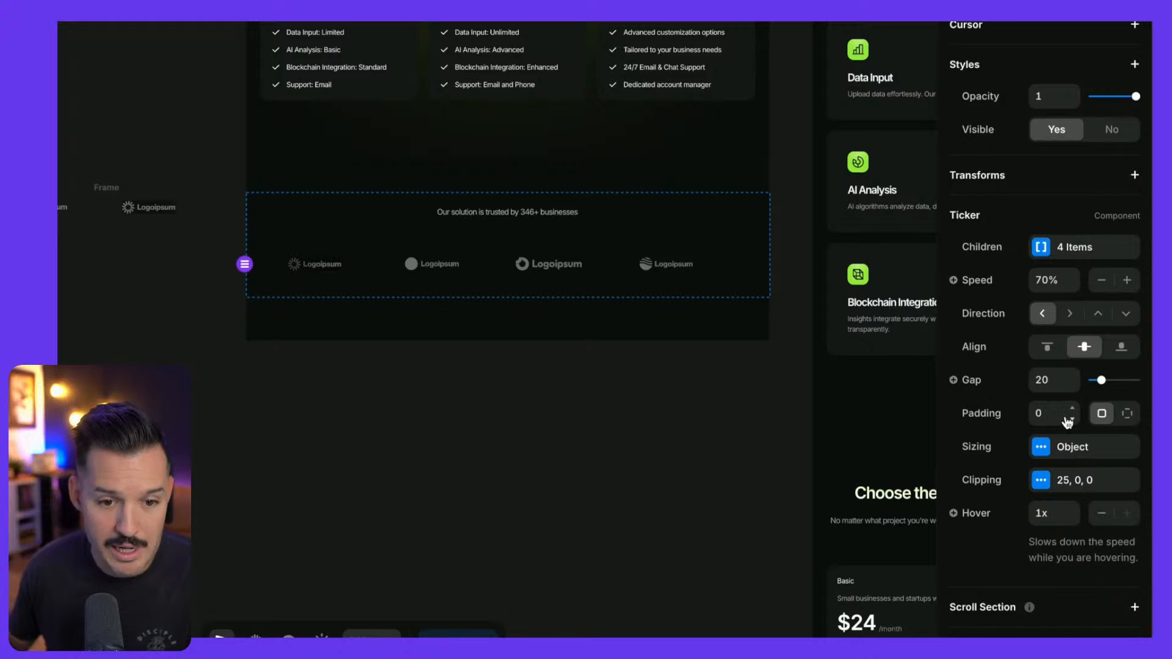
# Keep the Ticker's 25% fade clipping on and set its hover speed to 0.5x
pyautogui.click(1041, 482)
pyautogui.moveTo(846, 473); pyautogui.dragTo(862, 333)
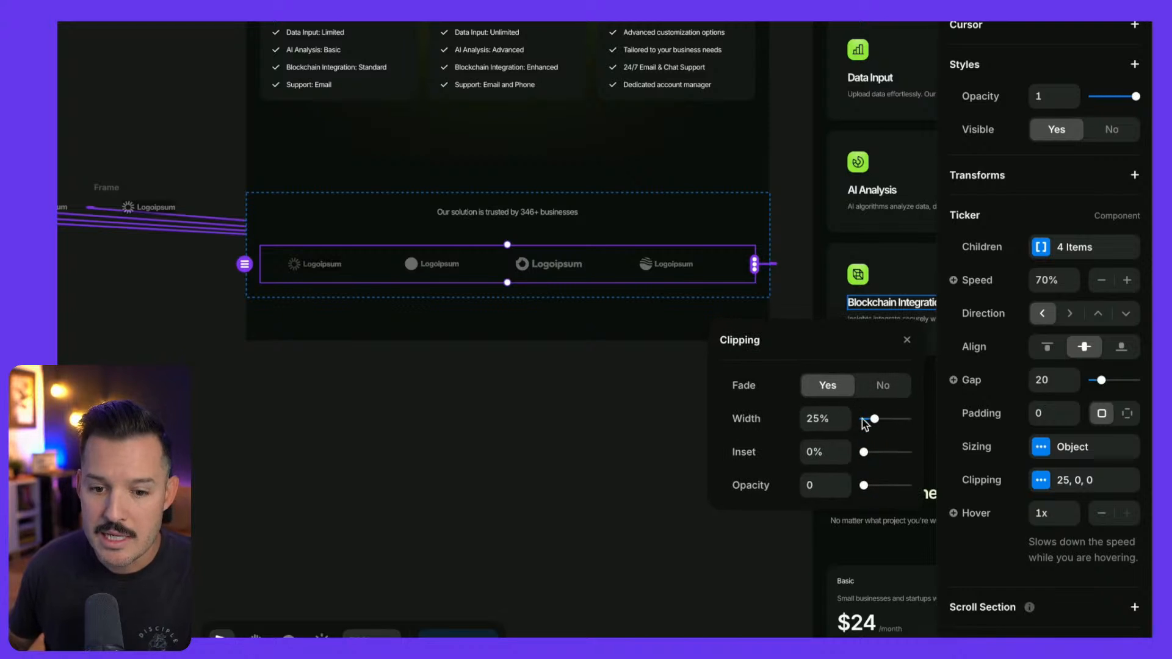
pyautogui.click(873, 391)
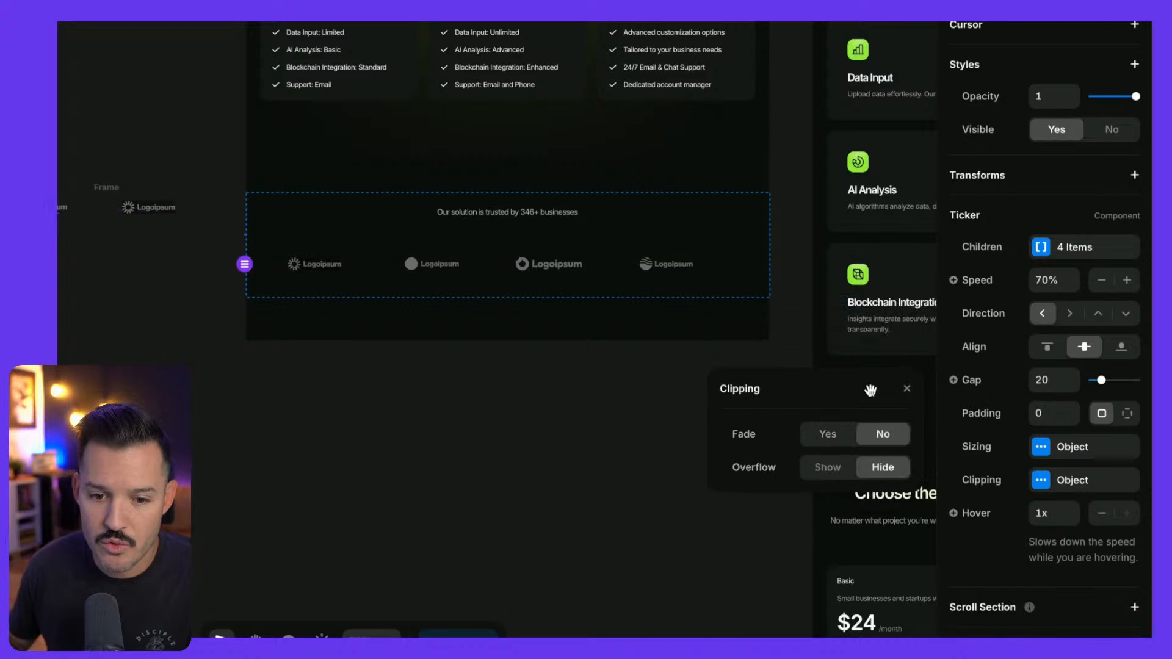
pyautogui.click(838, 438)
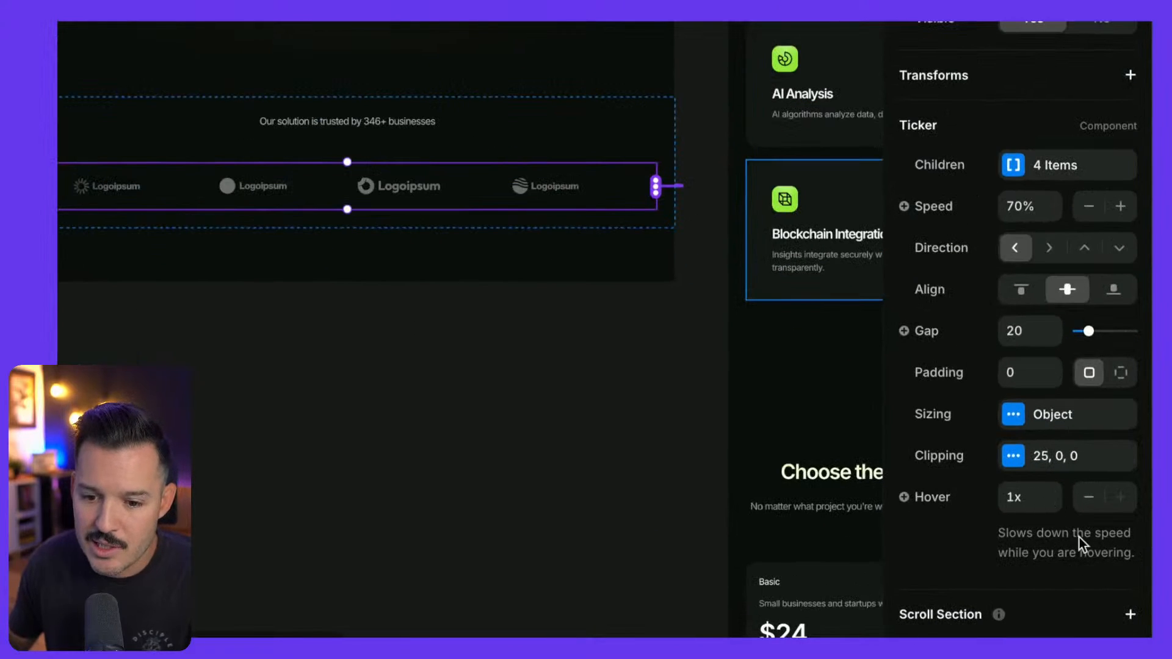
pyautogui.click(1055, 494)
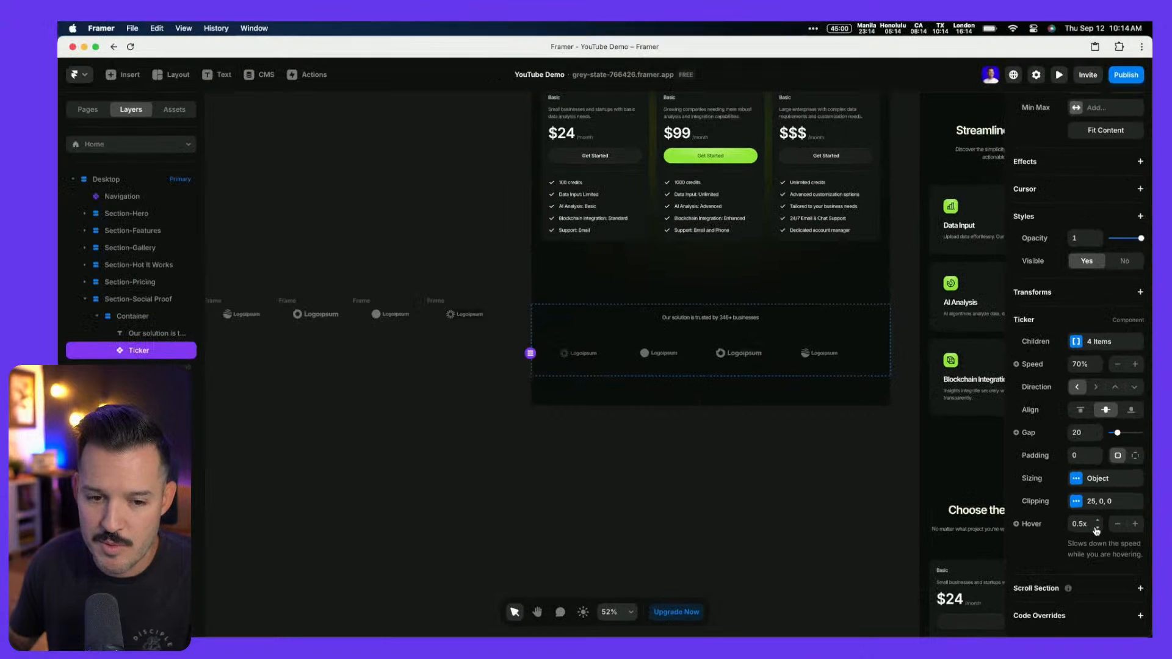
pyautogui.click(722, 520)
# Preview the page to watch the tuned logo ticker scroll with faded edges, then close it
pyautogui.press('super+p')
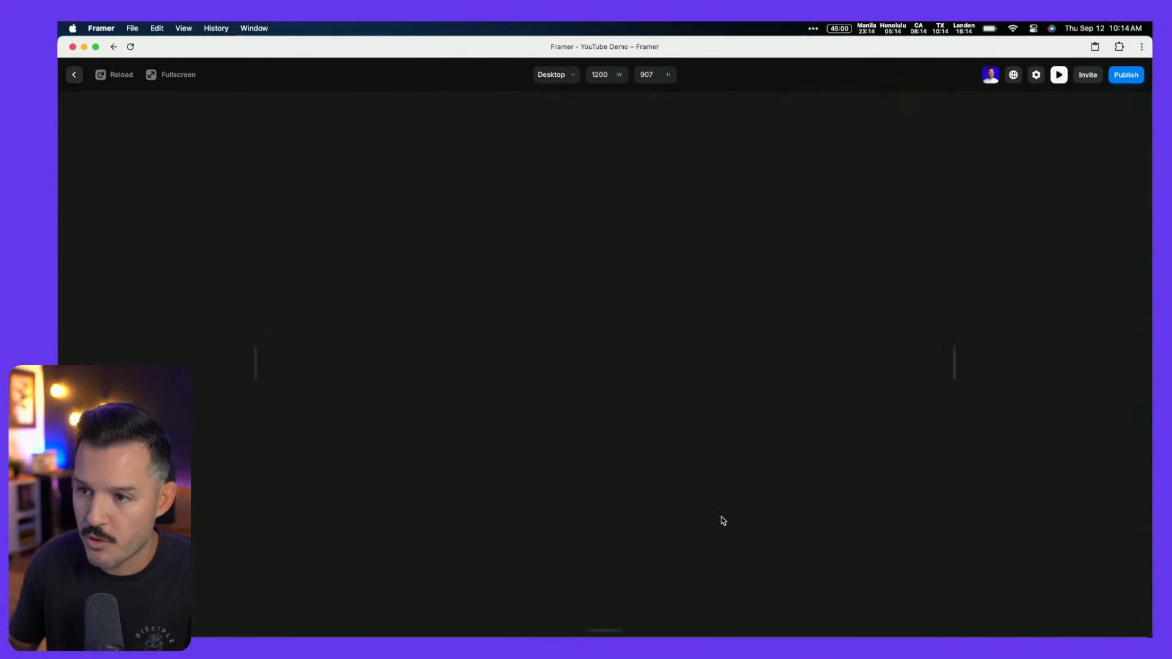
pyautogui.scroll(-15, 658, 509)
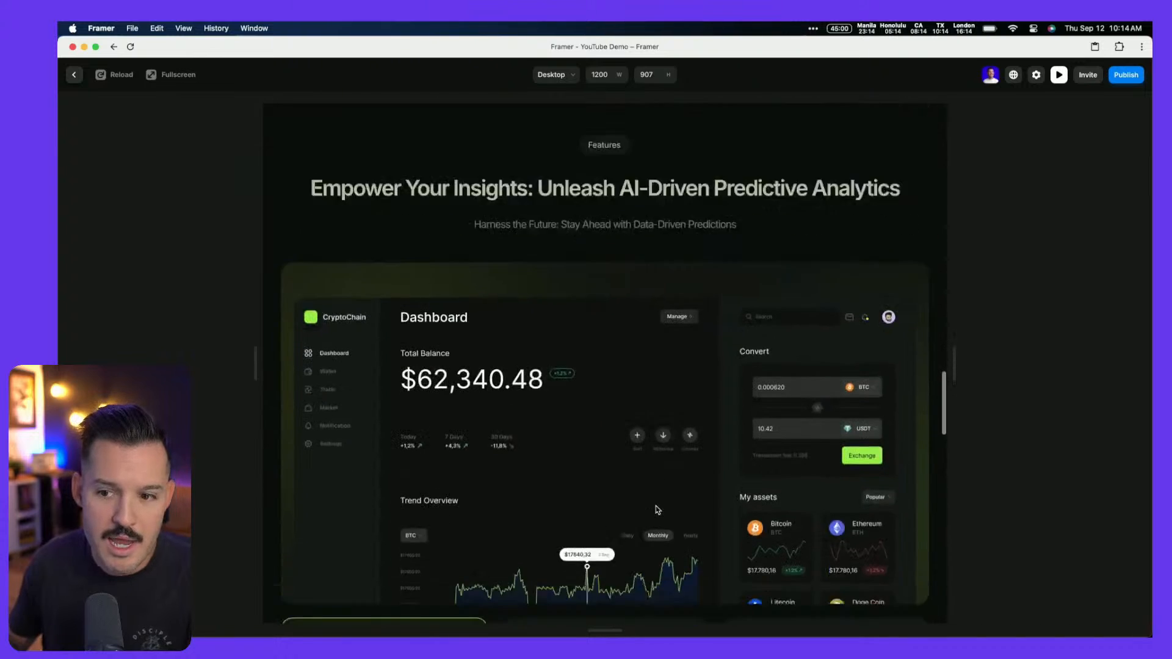
pyautogui.scroll(-20, 658, 509)
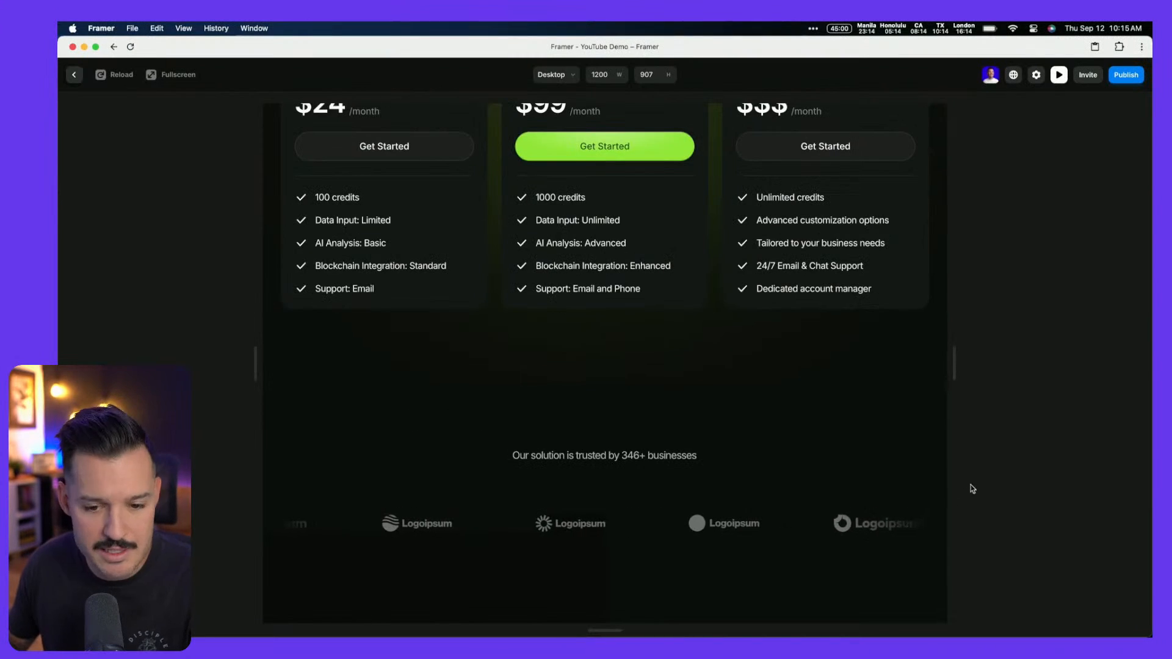
pyautogui.press('Escape')
pyautogui.scroll(-5, 793, 479)
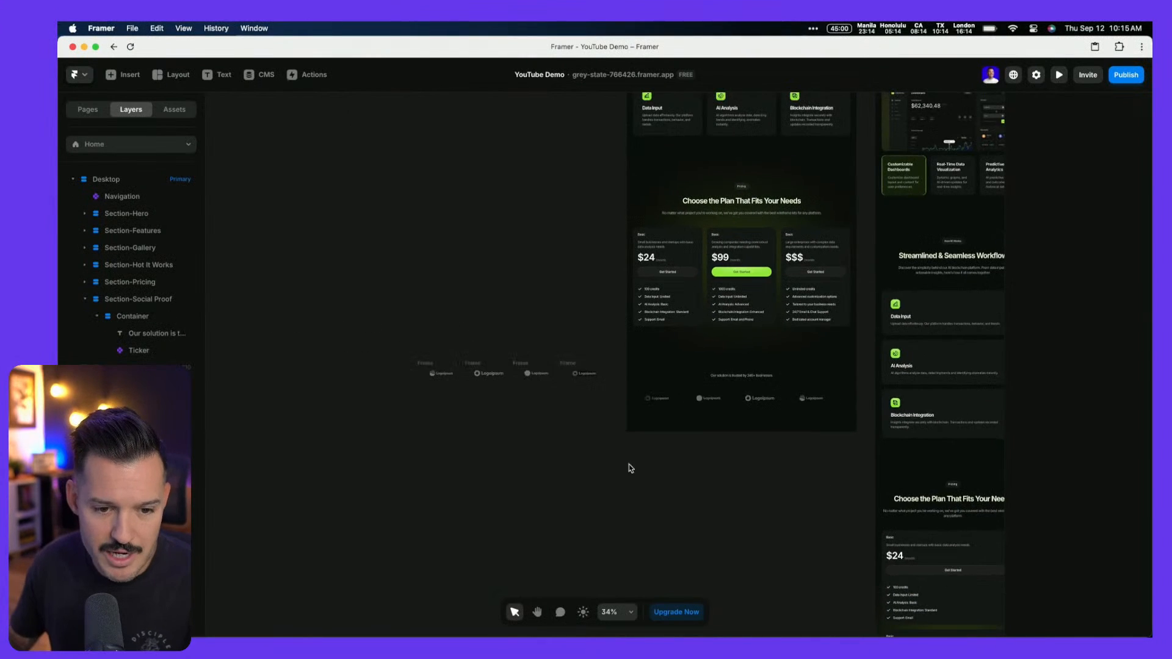
# Move the four loose logo frames lower and right on the canvas, then switch to Figma
pyautogui.moveTo(386, 347); pyautogui.dragTo(364, 447)
pyautogui.press('super+z')
pyautogui.moveTo(432, 365); pyautogui.dragTo(445, 334)
pyautogui.click(550, 450)
pyautogui.moveTo(549, 450); pyautogui.dragTo(458, 384)
pyautogui.scroll(-3, 533, 400)
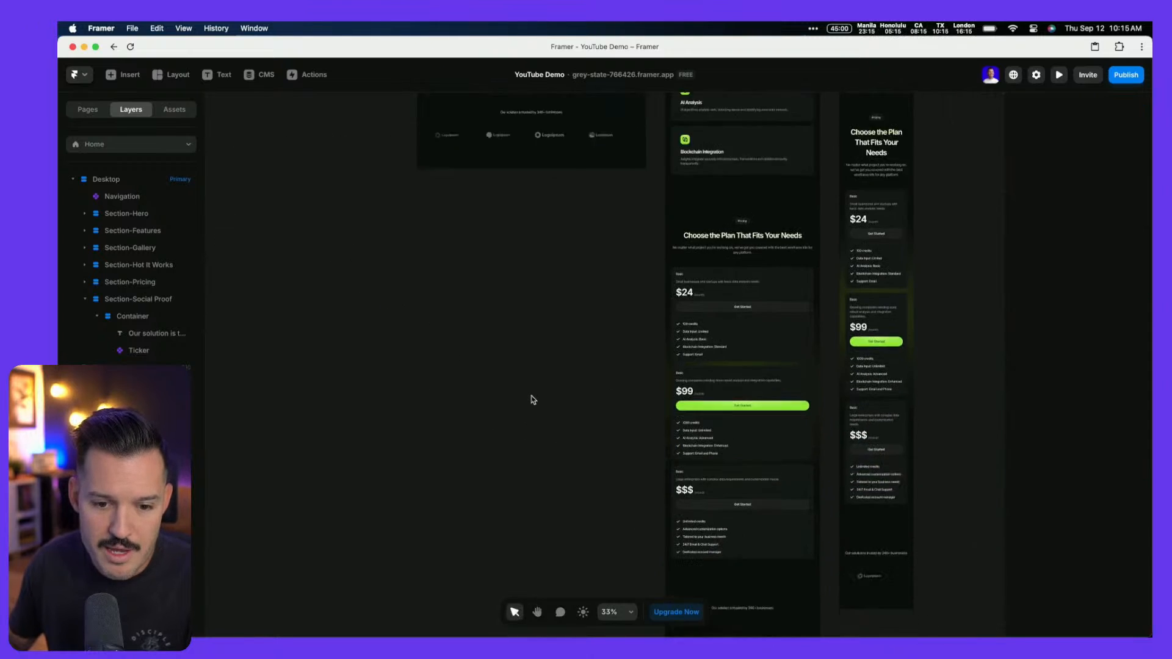
pyautogui.scroll(-2, 532, 399)
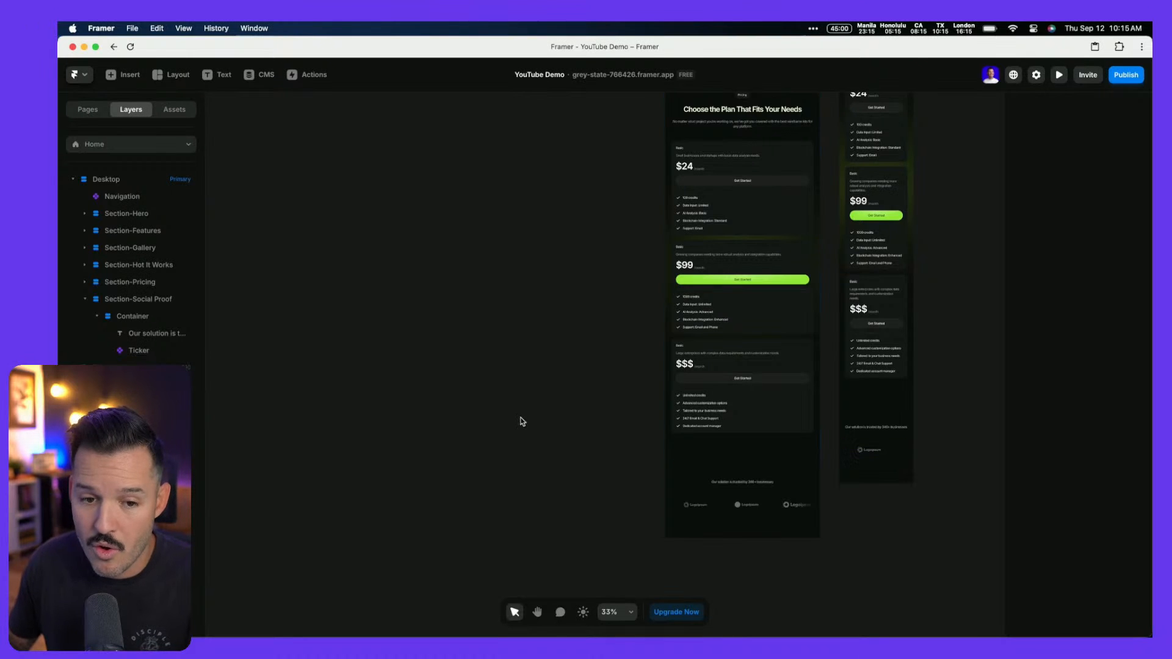
pyautogui.scroll(-4, 523, 421)
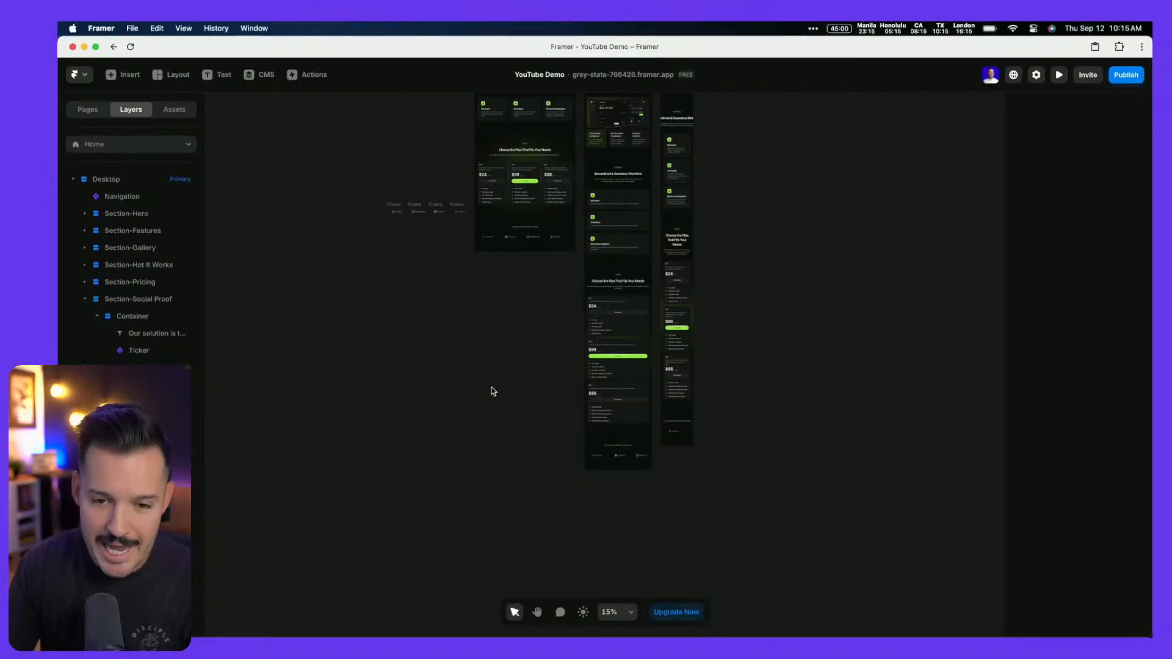
pyautogui.hotkey('ctrl', 'Left')
# Select the green 'Sign up for free today' banner in the Figma template and copy it
pyautogui.scroll(3, 494, 391)
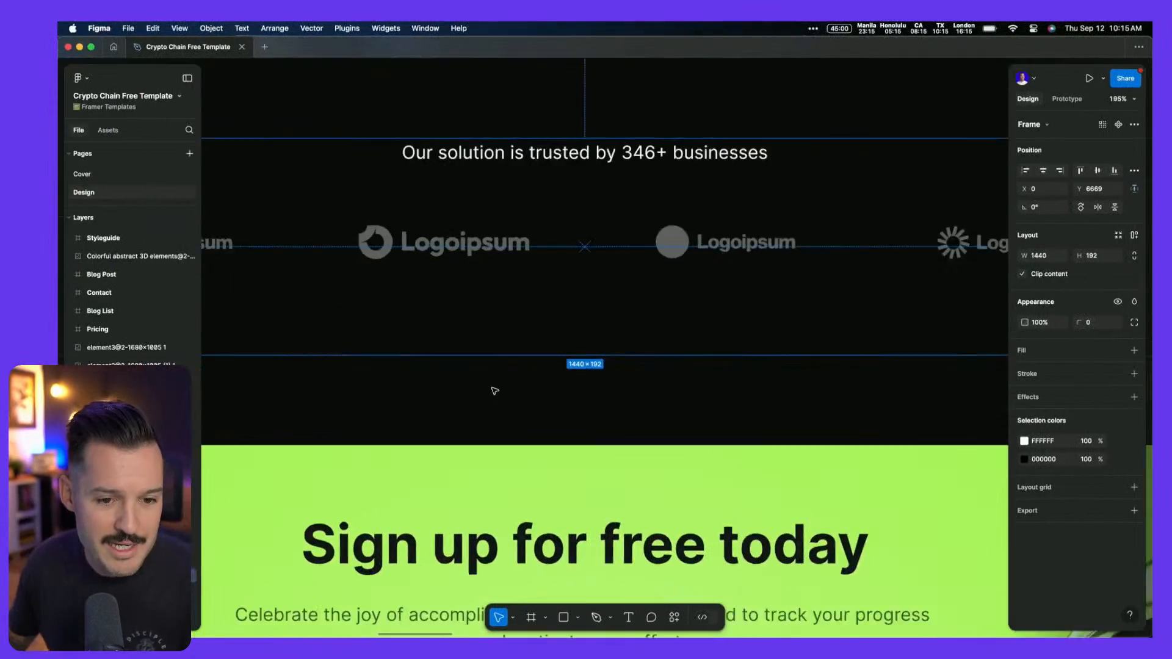
pyautogui.scroll(-6, 495, 391)
pyautogui.scroll(-4, 494, 390)
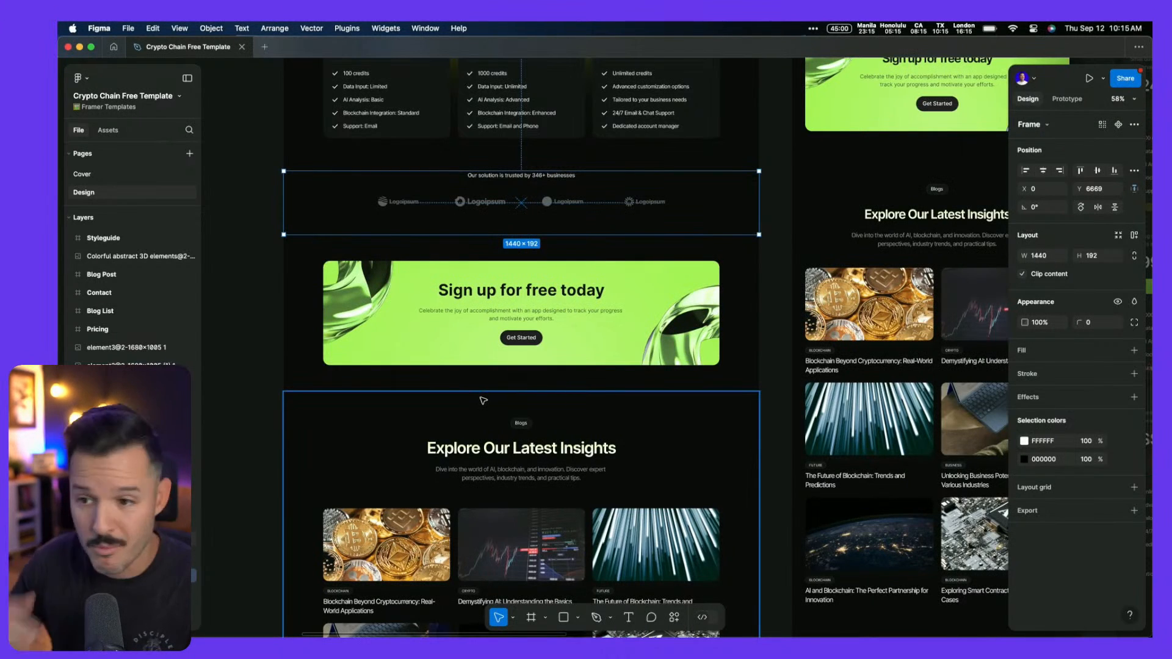
pyautogui.click(467, 379)
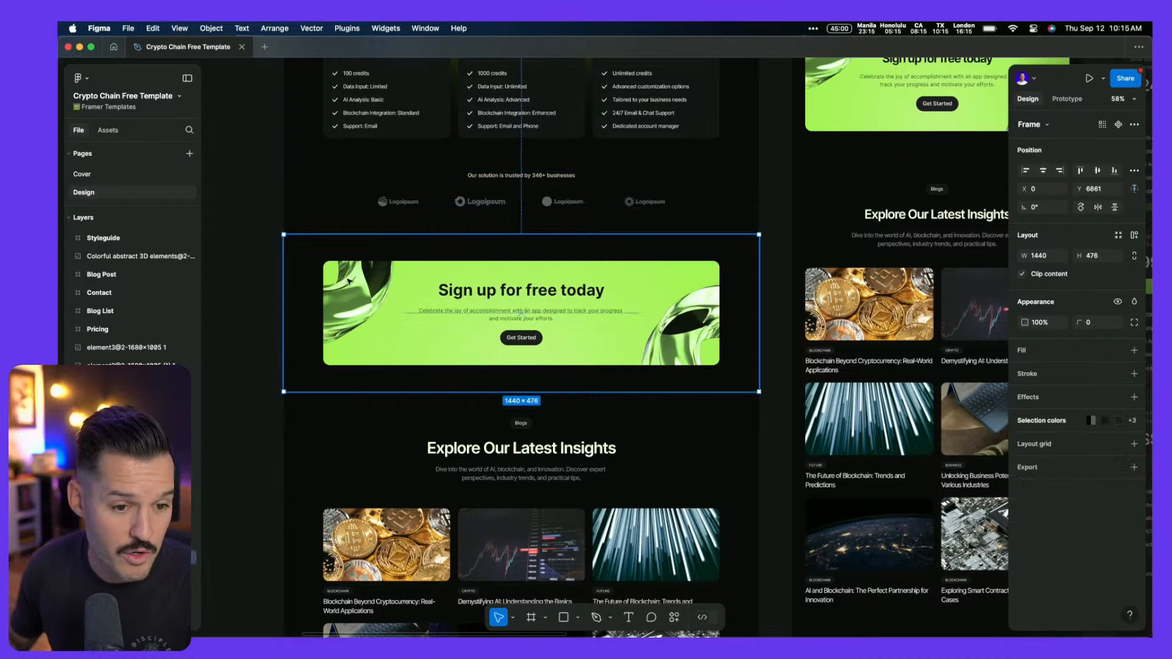
pyautogui.doubleClick(351, 282)
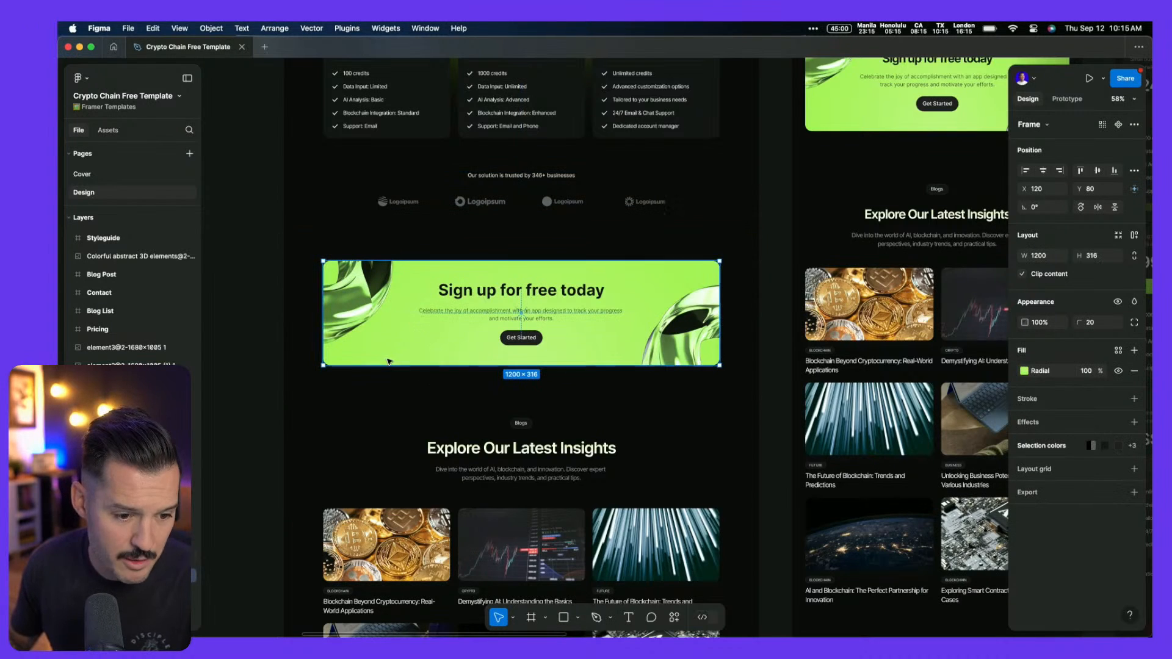
pyautogui.press('super+k')
pyautogui.press('Escape')
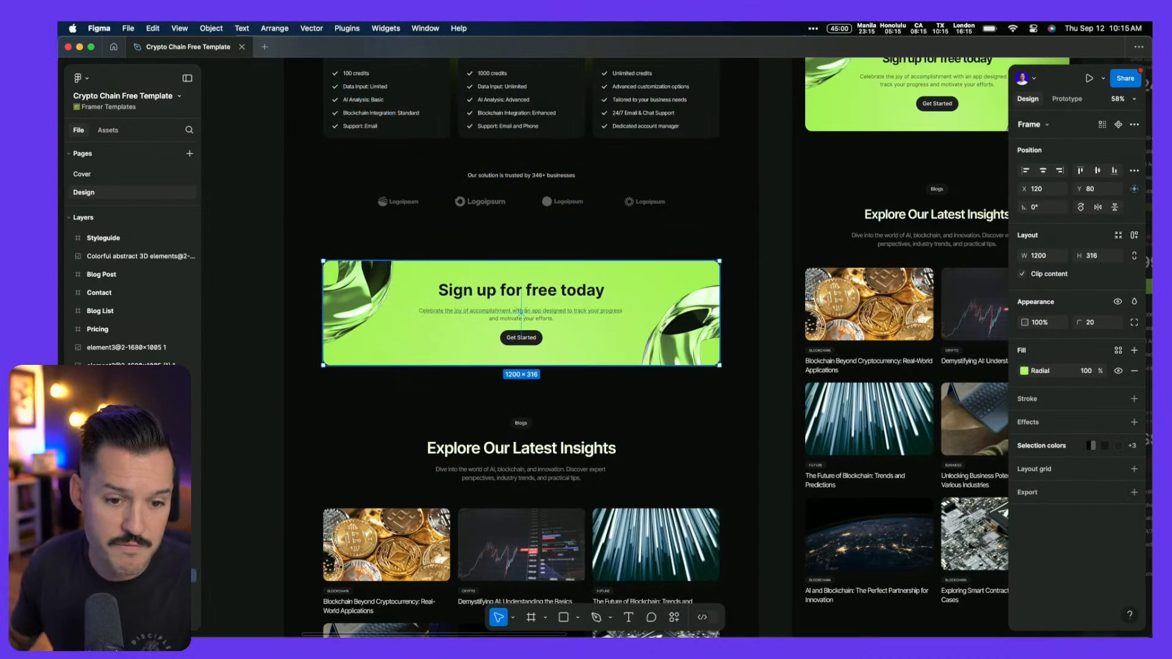
pyautogui.press('super+c')
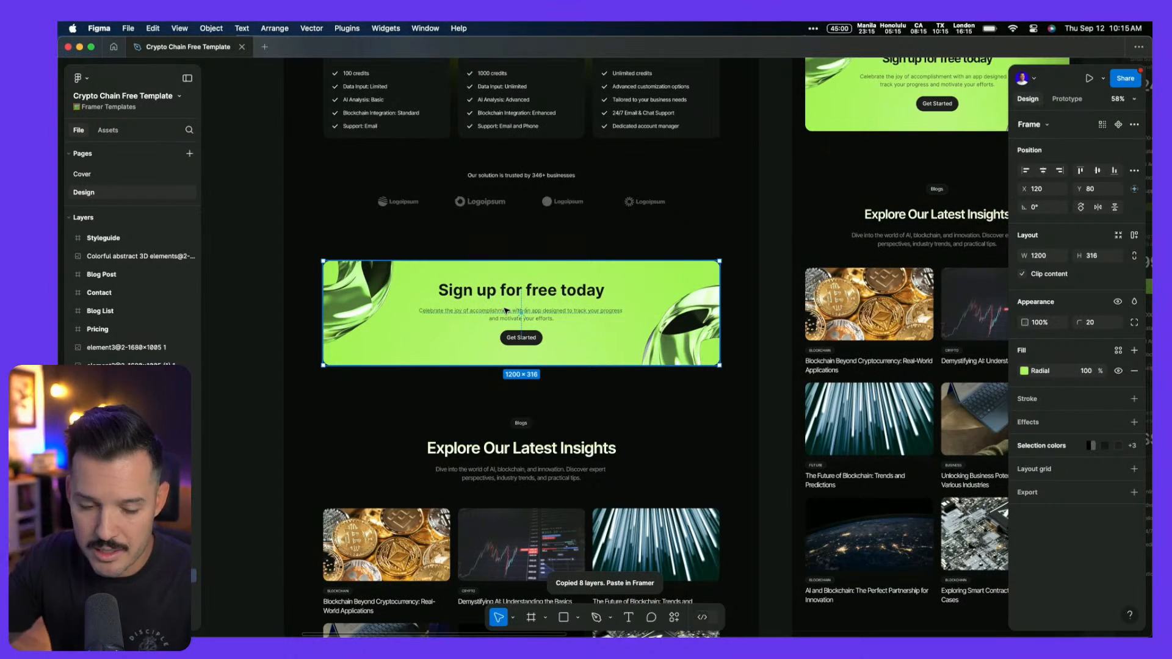
# Back in Framer, paste the copied Figma banner into the page
pyautogui.press('super+Tab')
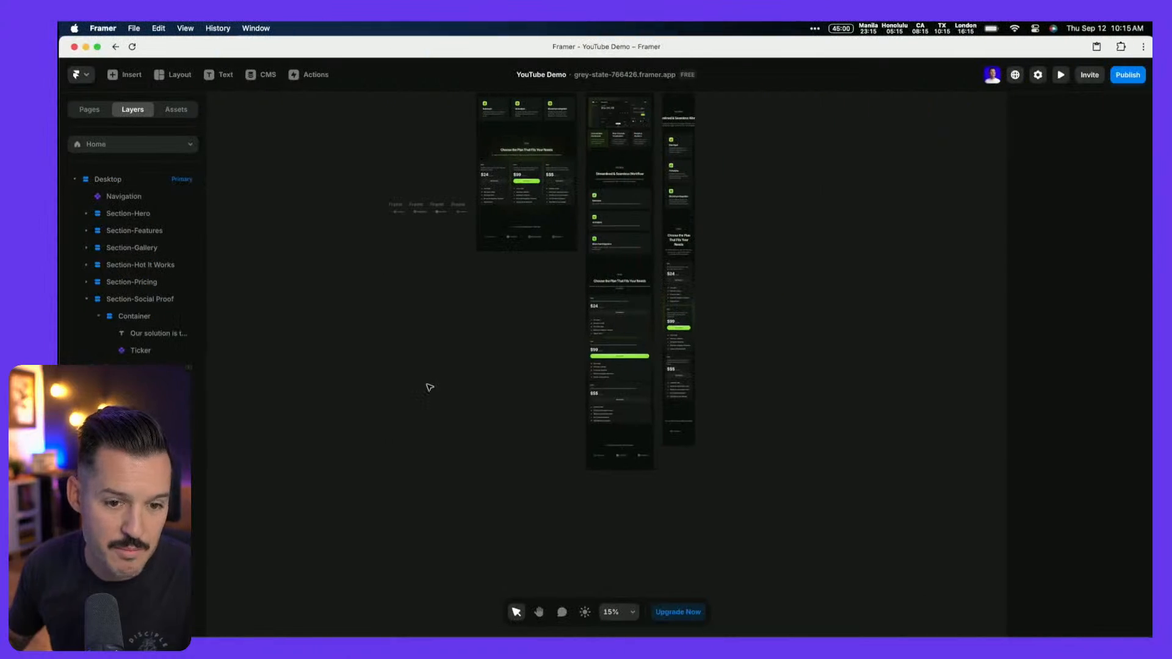
pyautogui.scroll(5, 478, 329)
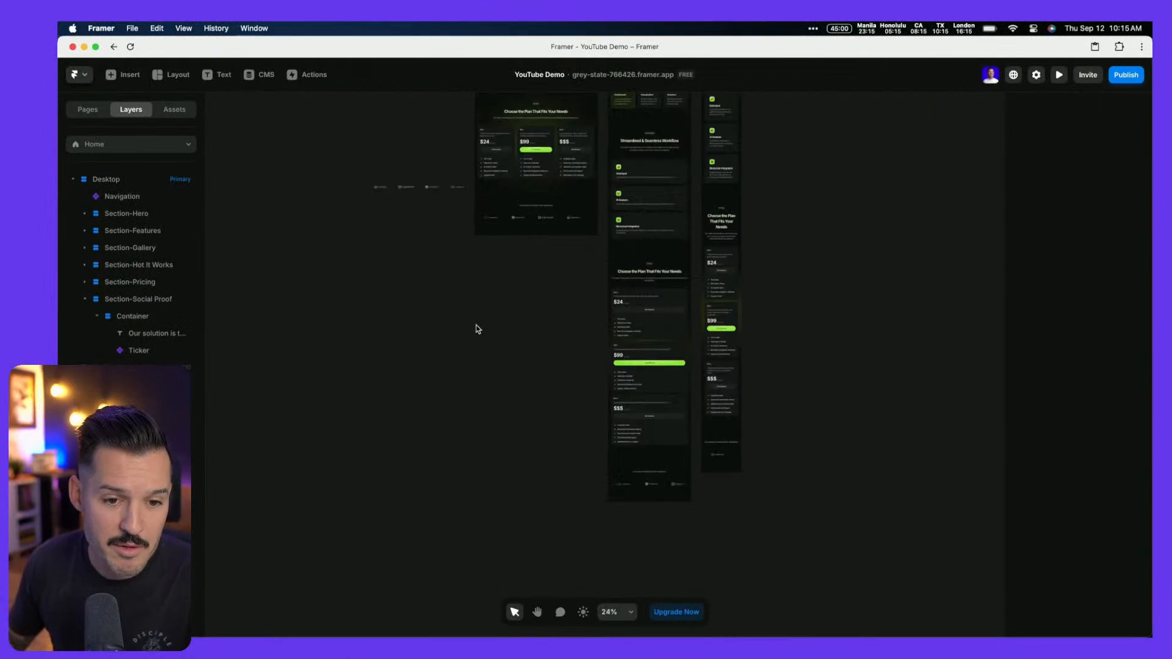
pyautogui.rightClick(260, 259)
pyautogui.click(265, 263)
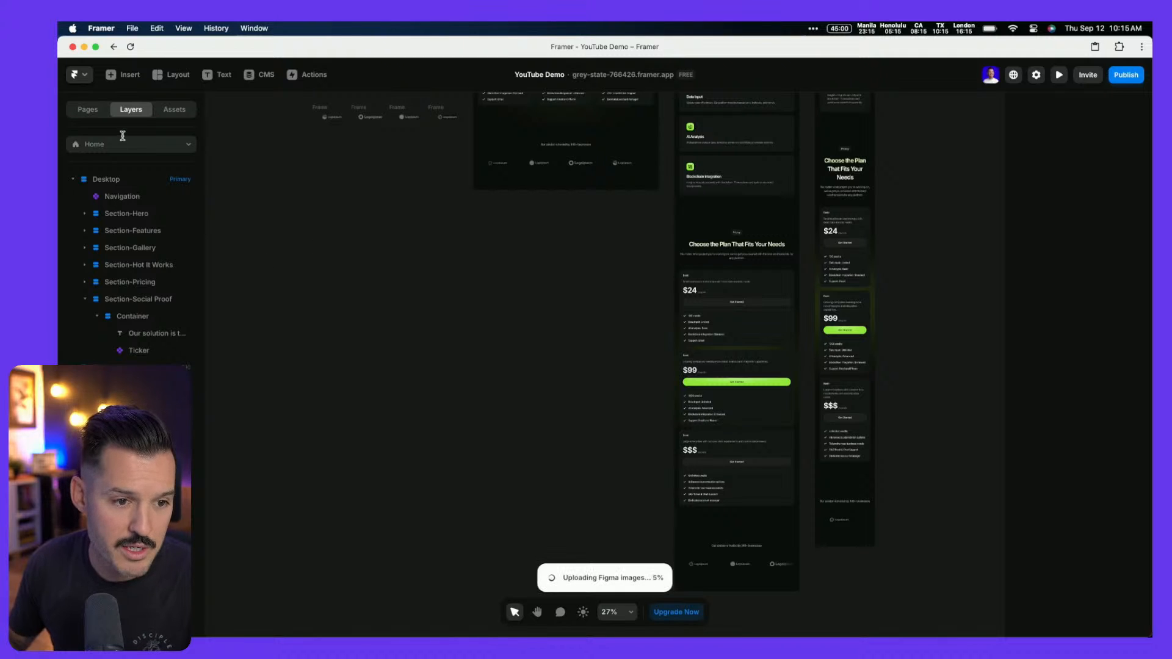
pyautogui.click(85, 299)
pyautogui.click(120, 301)
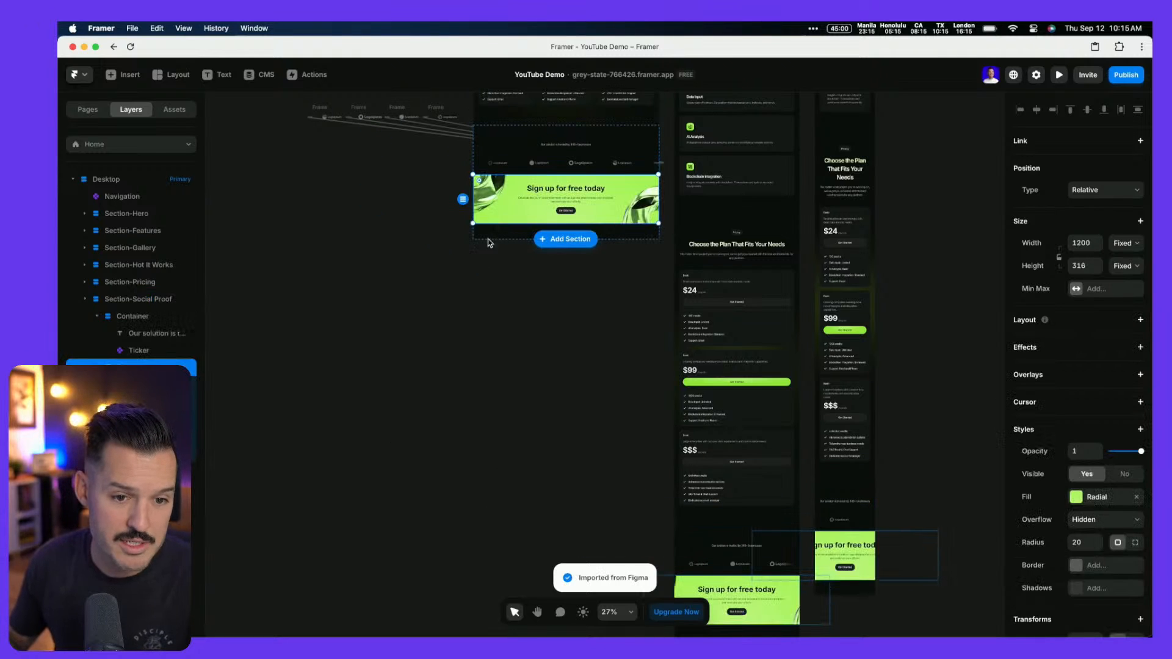
# Cut the 1200 × 316 green banner out of the page and paste it onto the empty canvas
pyautogui.moveTo(527, 201); pyautogui.dragTo(318, 281)
pyautogui.press('super+z')
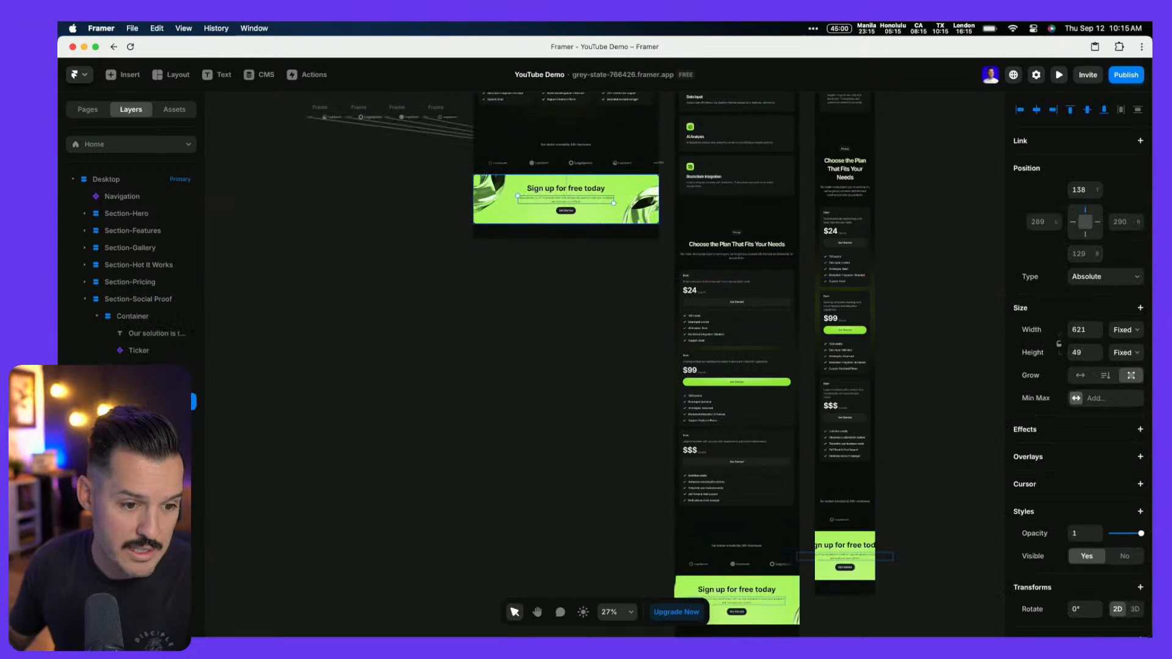
pyautogui.click(517, 213)
pyautogui.press('super+x')
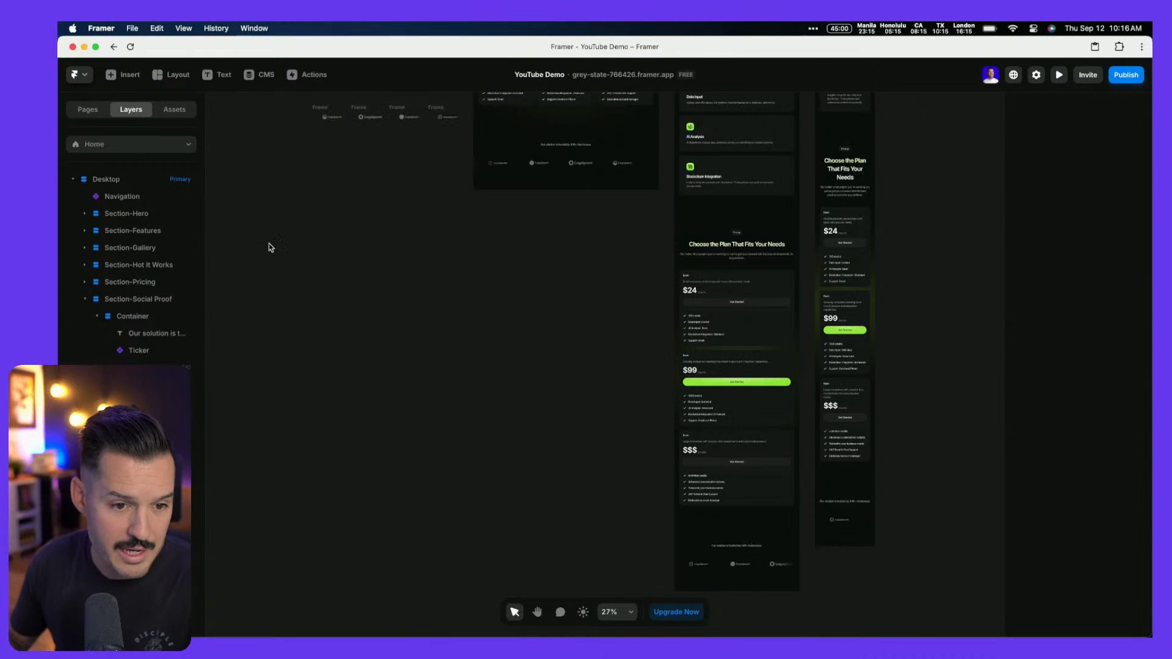
pyautogui.rightClick(269, 243)
pyautogui.click(283, 248)
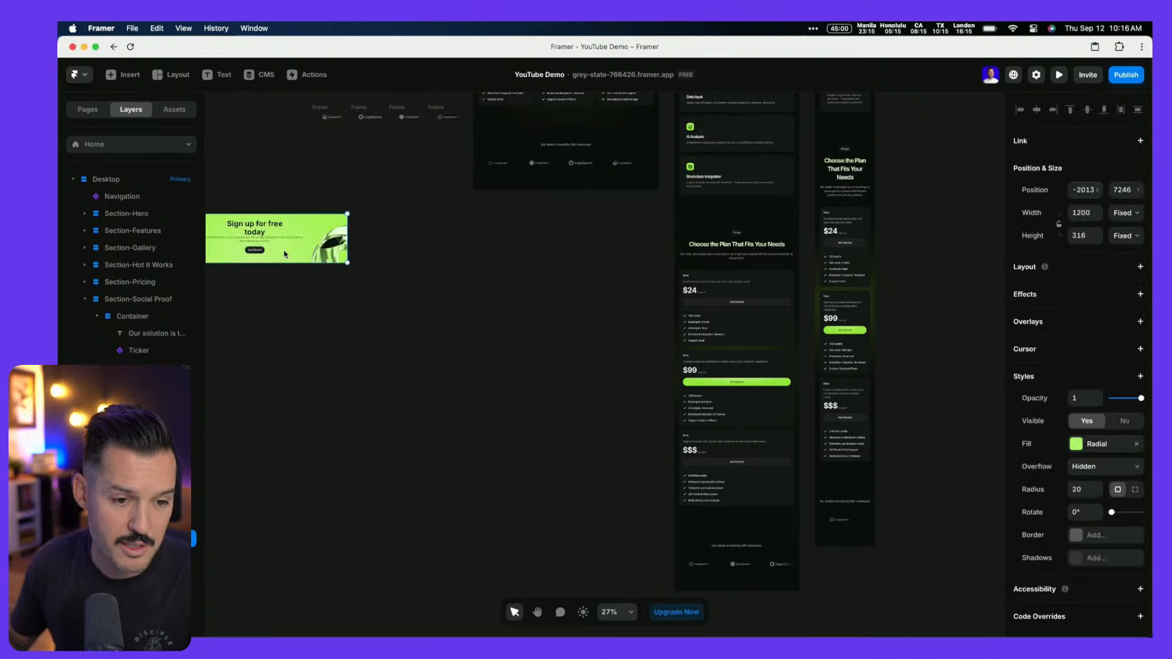
pyautogui.click(476, 180)
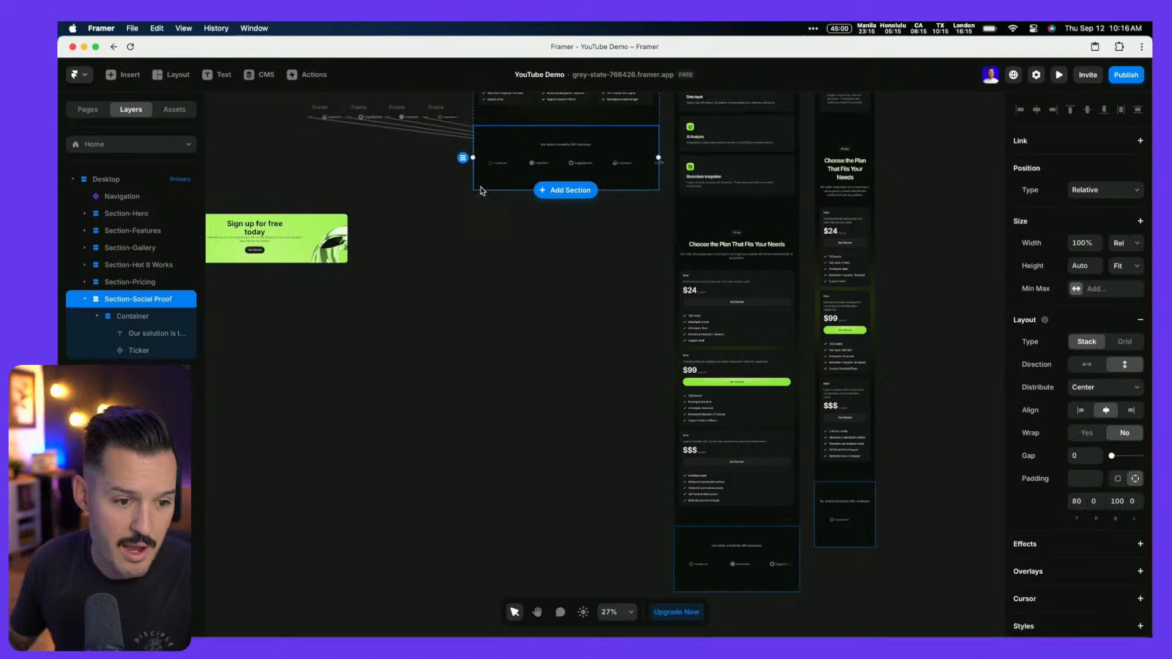
pyautogui.click(84, 300)
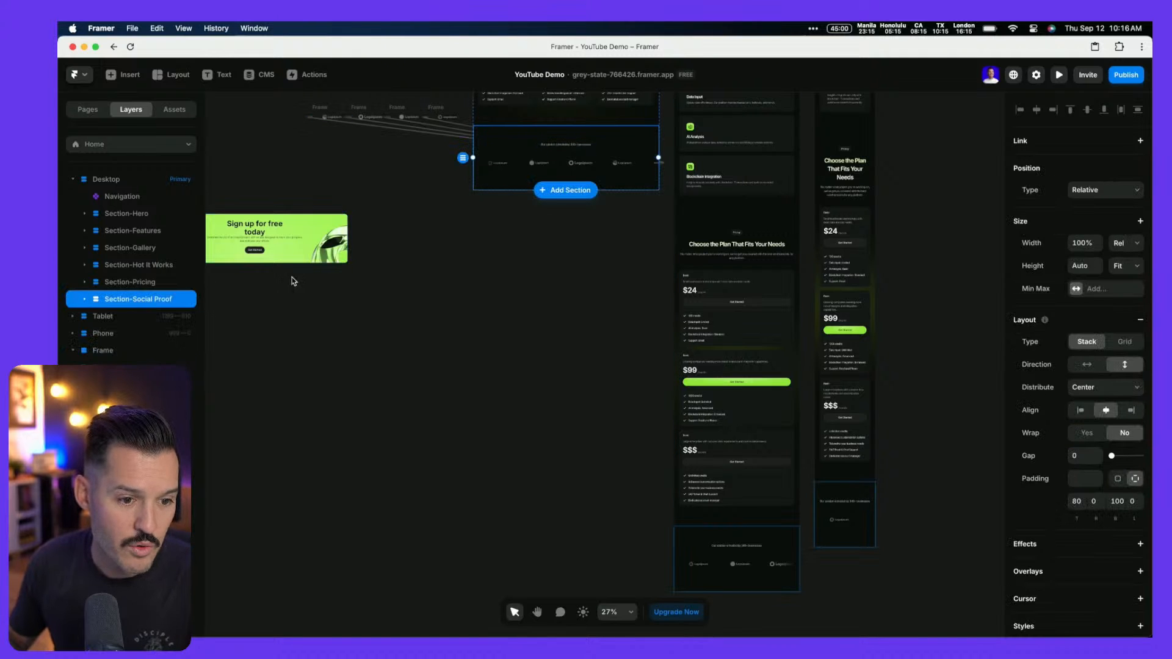
# Duplicate Section-Social Proof as 'Section-Banner' and delete the copied content from its Container
pyautogui.hscroll(-5, 293, 280)
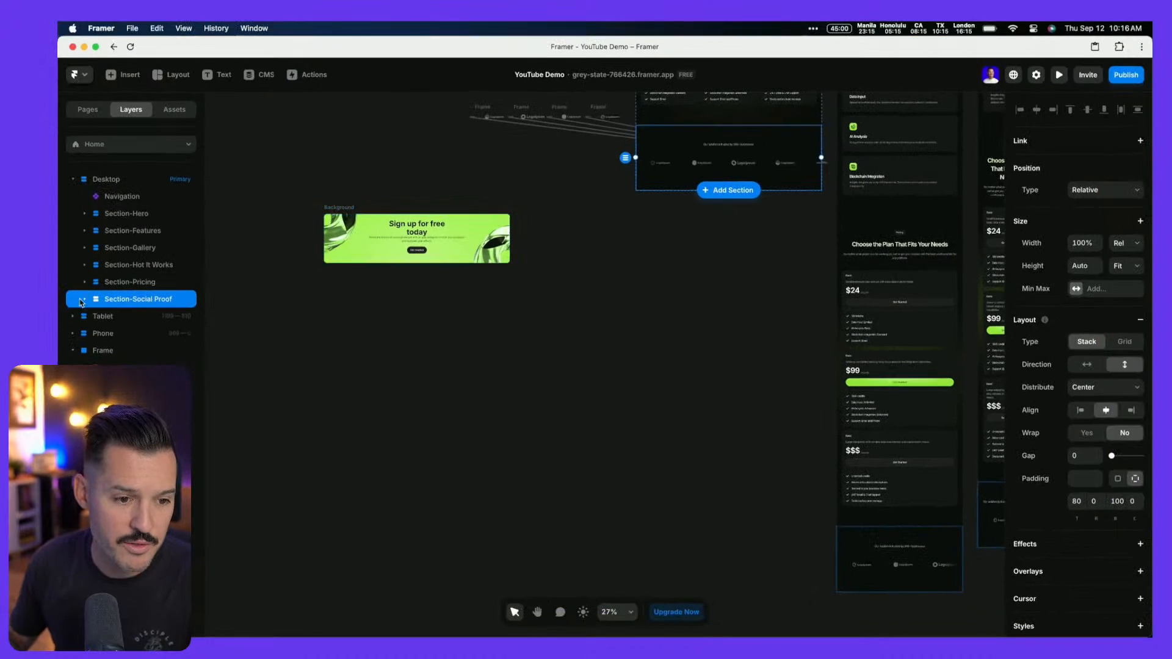
pyautogui.press('super+d')
pyautogui.doubleClick(97, 318)
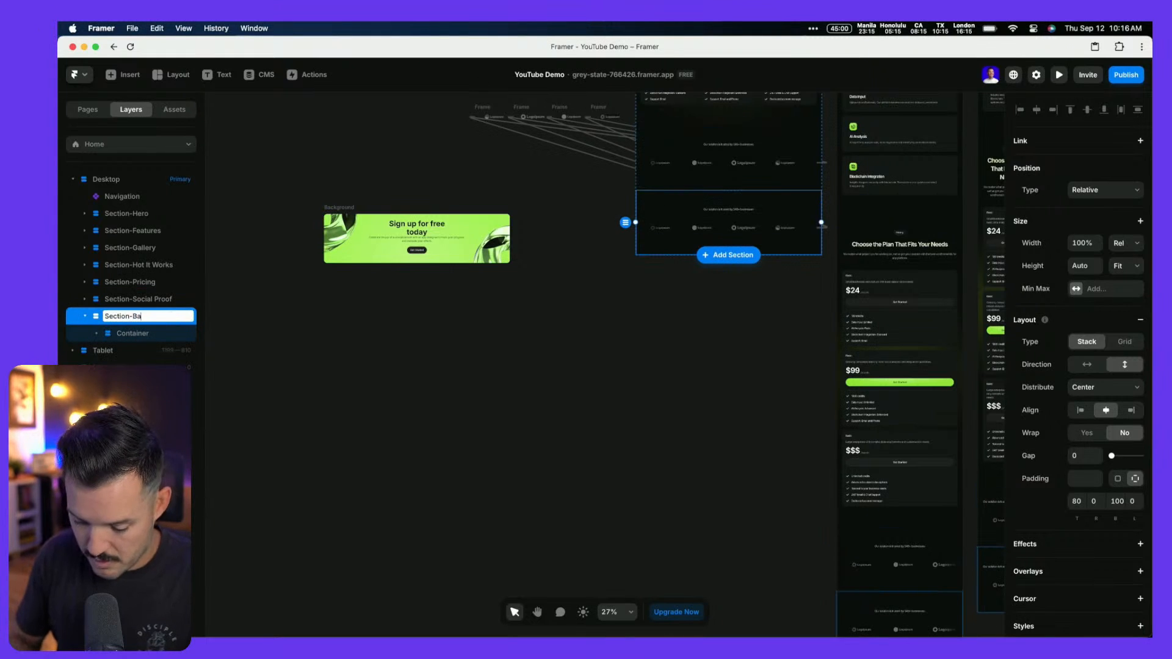
pyautogui.write('Section-Banner')
pyautogui.press('Return')
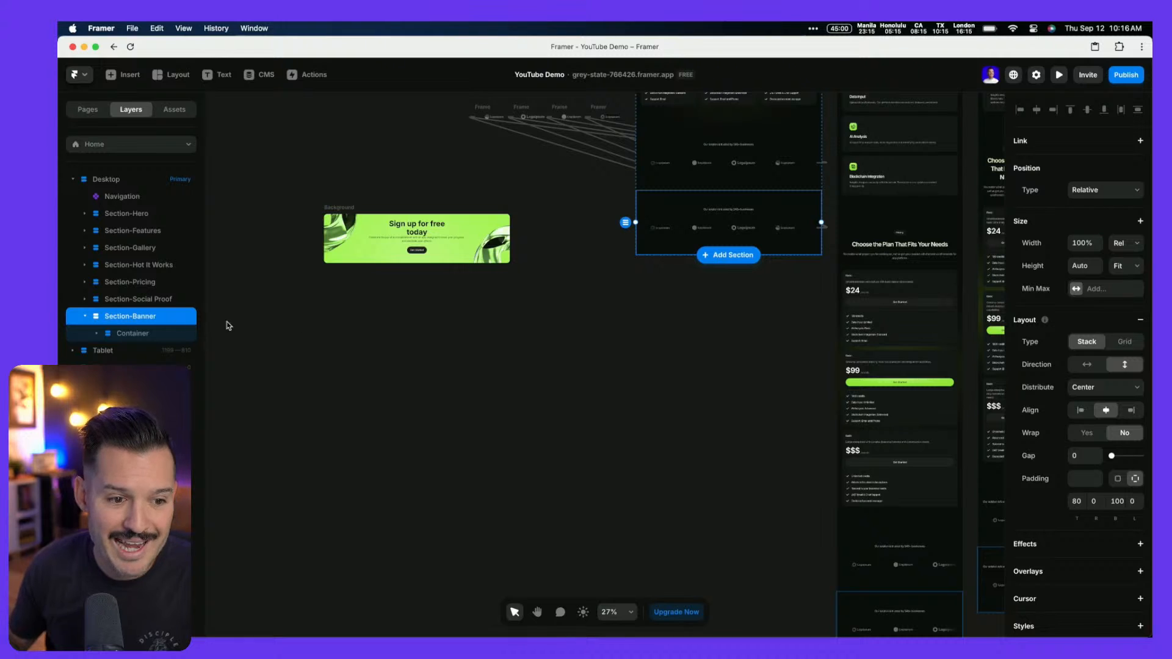
pyautogui.click(97, 335)
pyautogui.click(144, 353)
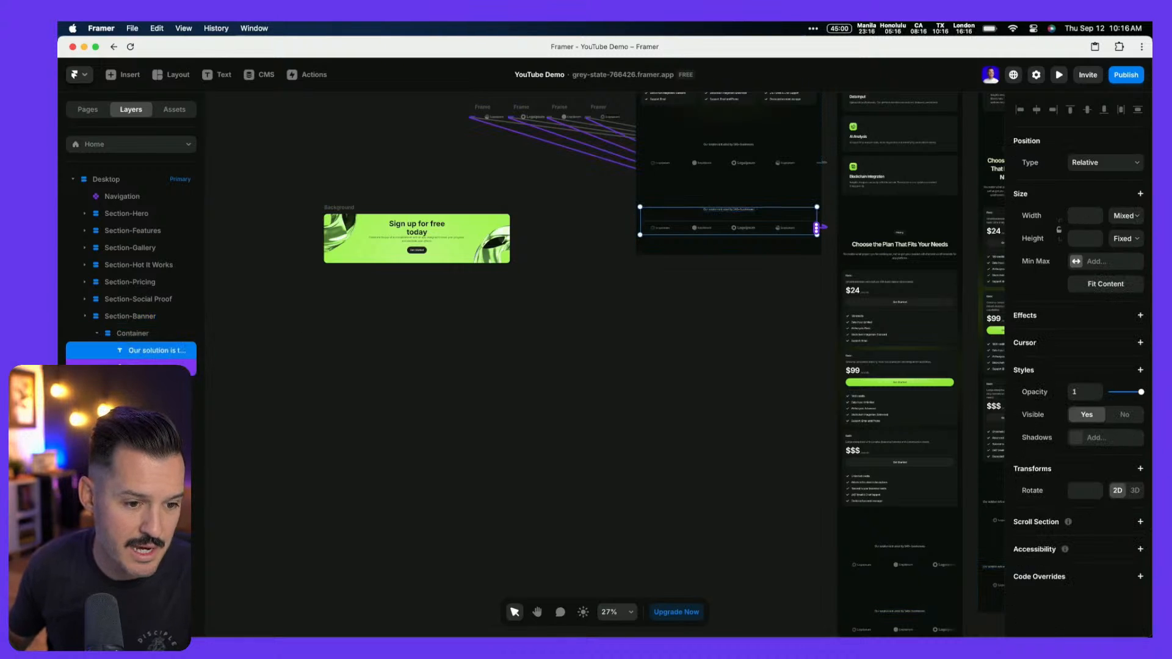
pyautogui.press('Delete')
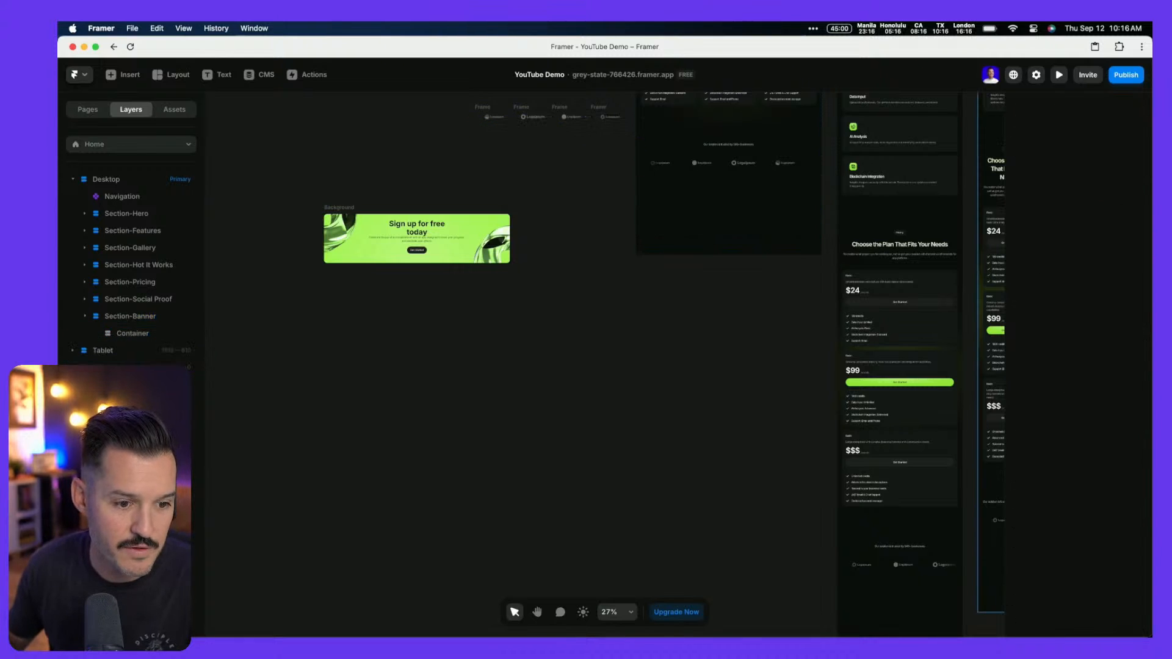
# Rename the green banner's Background frame to 'Banner' and move it into Section-Banner's Container
pyautogui.click(341, 208)
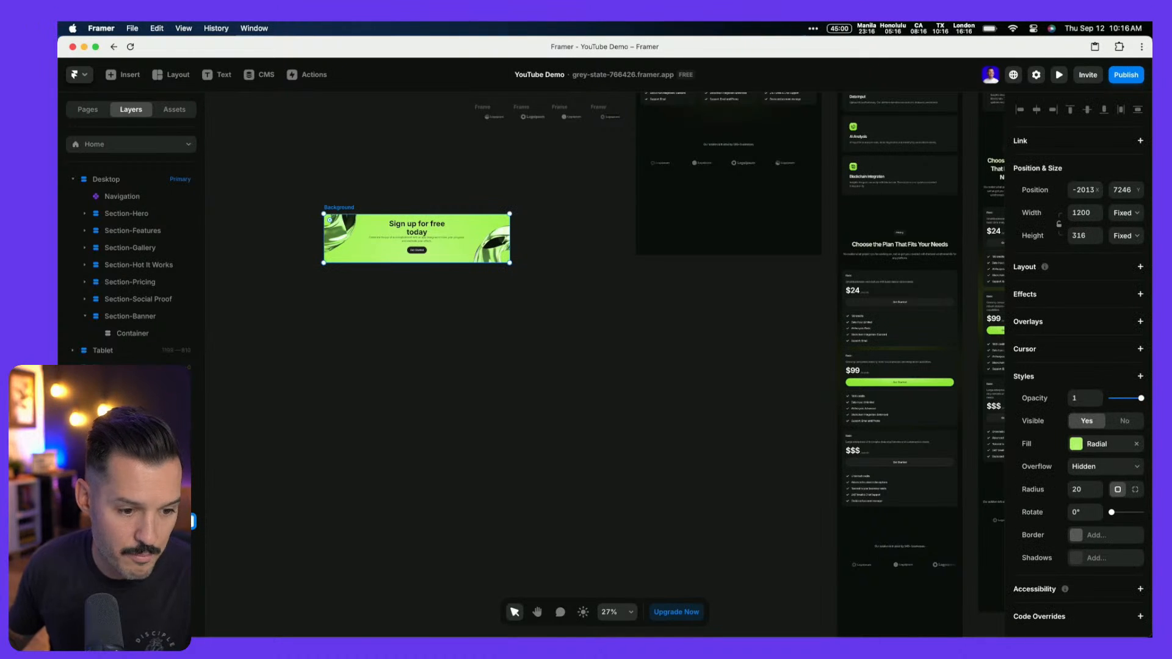
pyautogui.write('Banner')
pyautogui.press('Return')
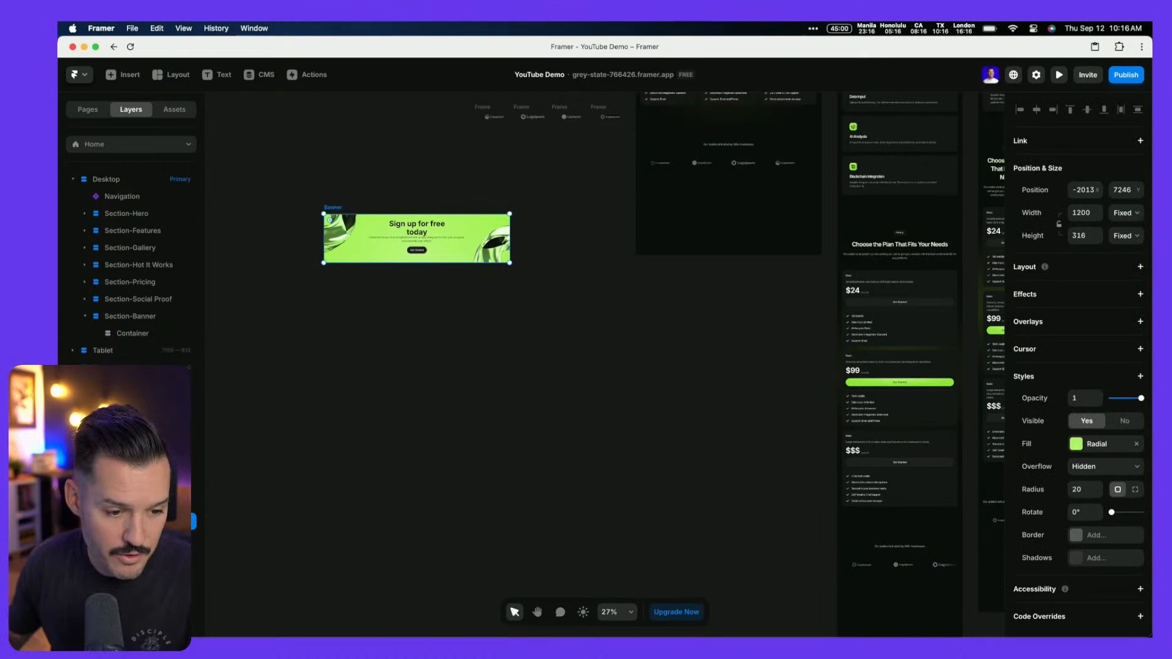
pyautogui.press('BackSpace')
pyautogui.click(709, 249)
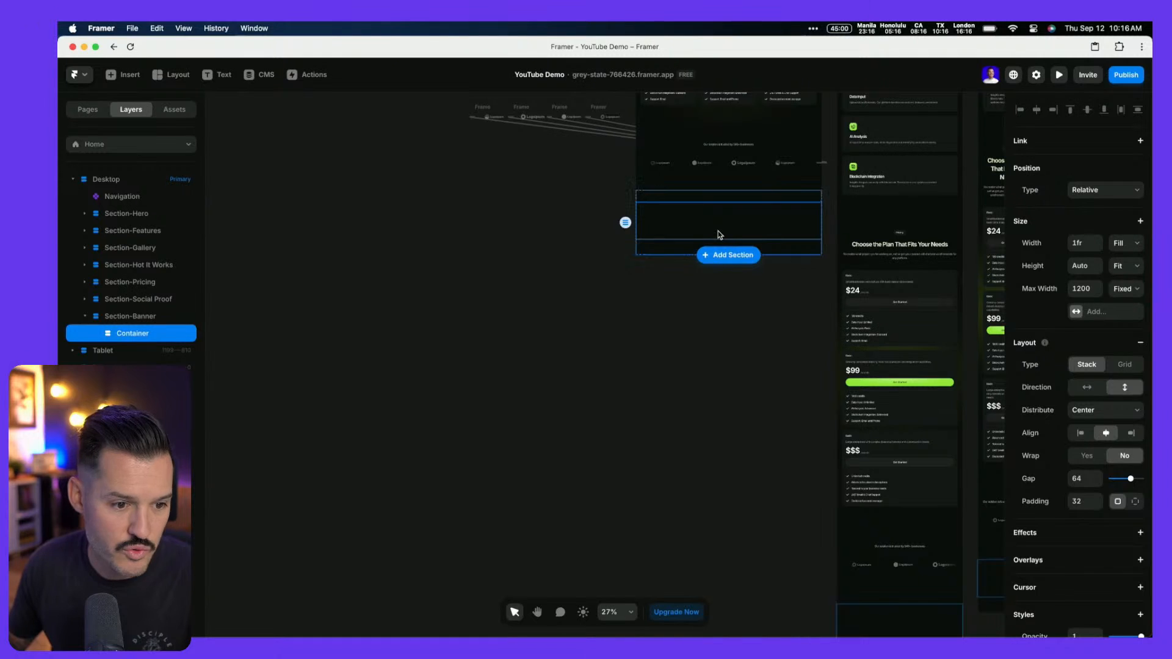
pyautogui.hotkey('ctrl', 'v')
pyautogui.hotkey('shift', '2')
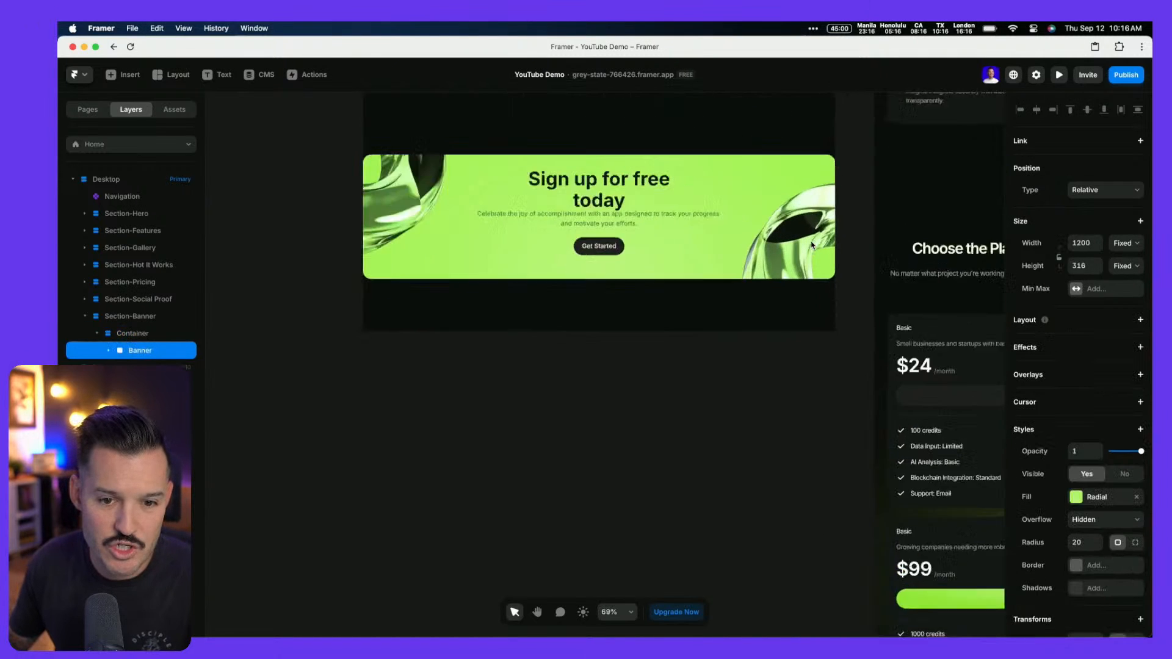
pyautogui.scroll(-3, 812, 246)
pyautogui.scroll(2, 811, 247)
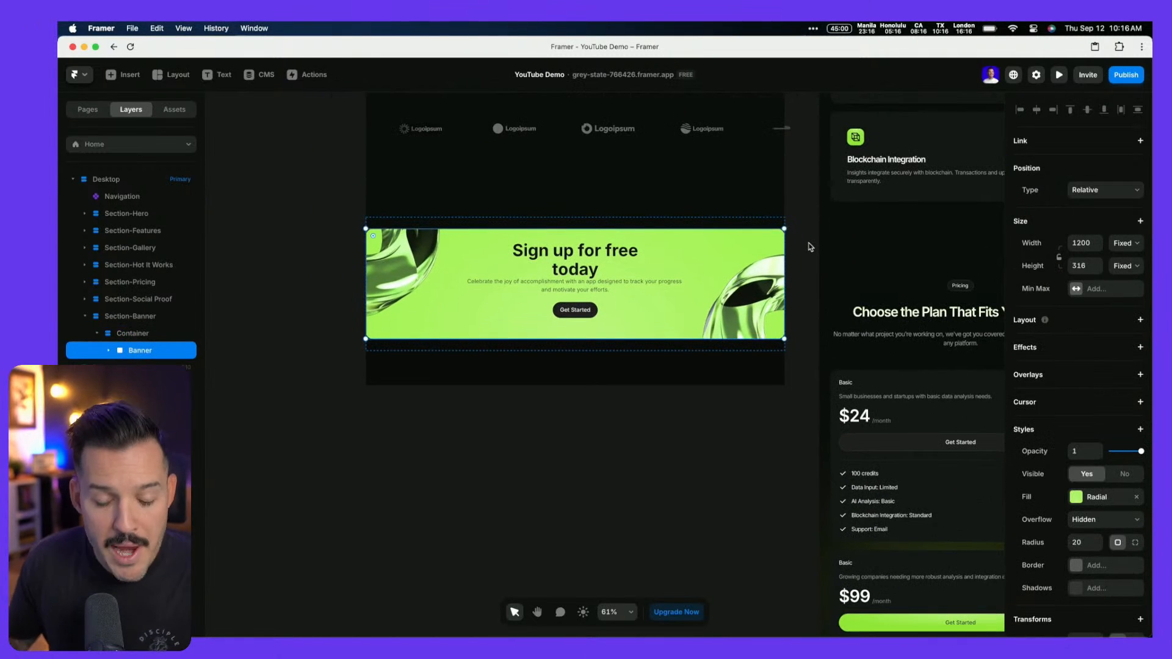
pyautogui.hotkey('ctrl', 'Left')
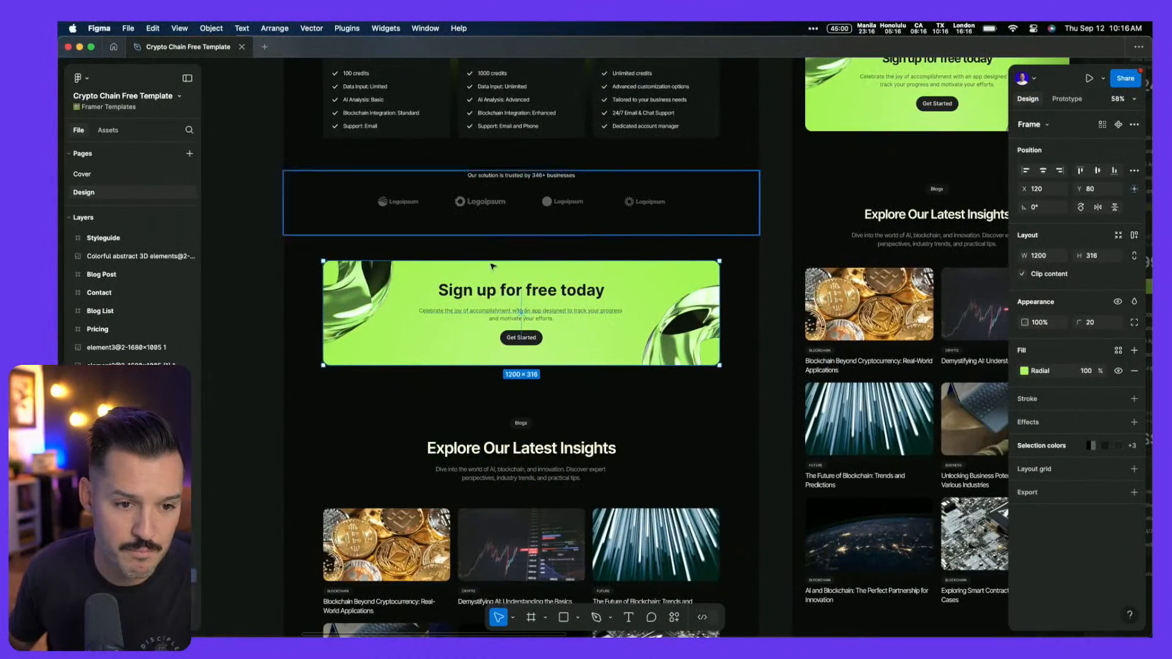
pyautogui.scroll(5, 493, 266)
pyautogui.scroll(-2, 354, 253)
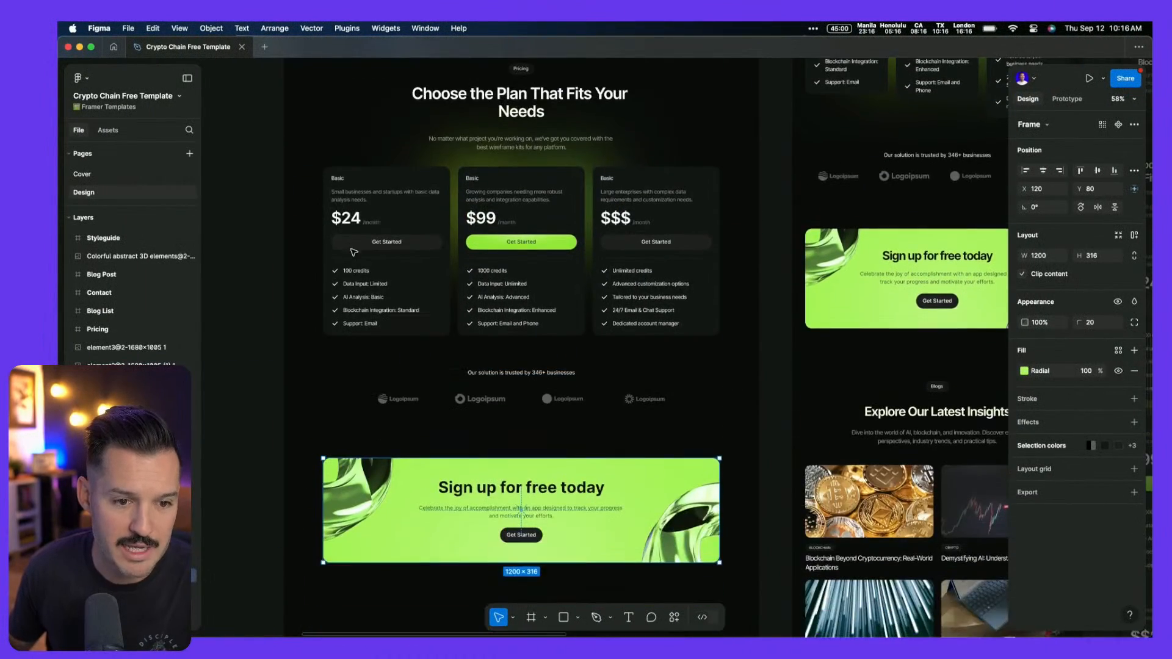
pyautogui.hotkey('ctrl', 'Right')
pyautogui.scroll(-3, 599, 340)
pyautogui.scroll(1, 604, 337)
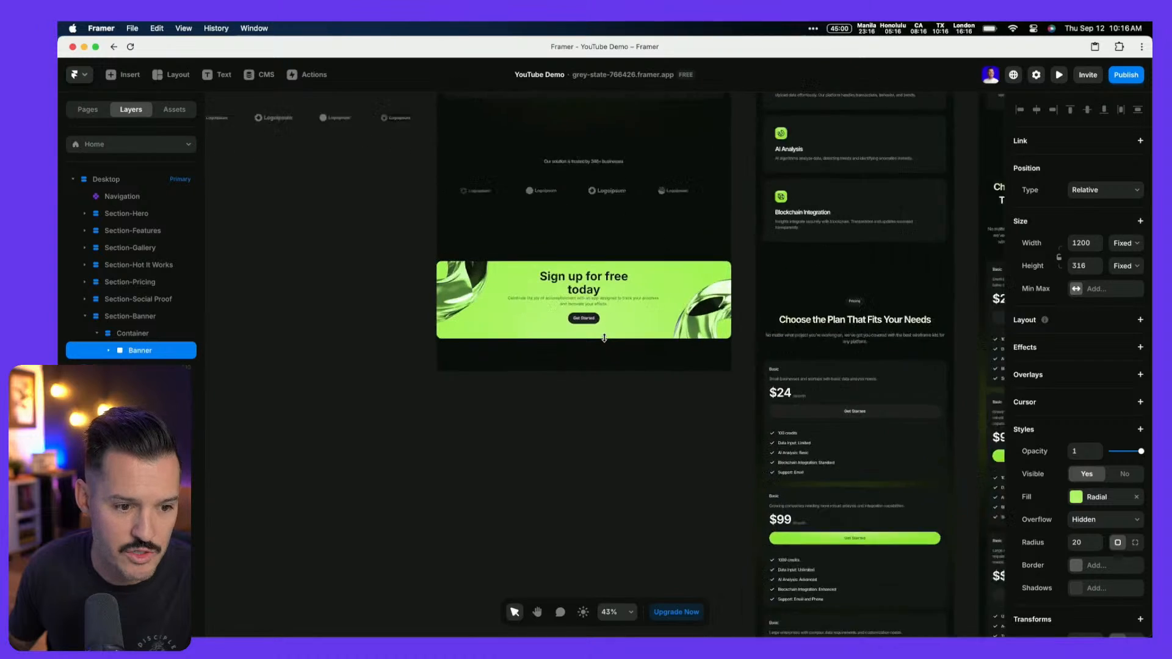
pyautogui.scroll(2, 604, 338)
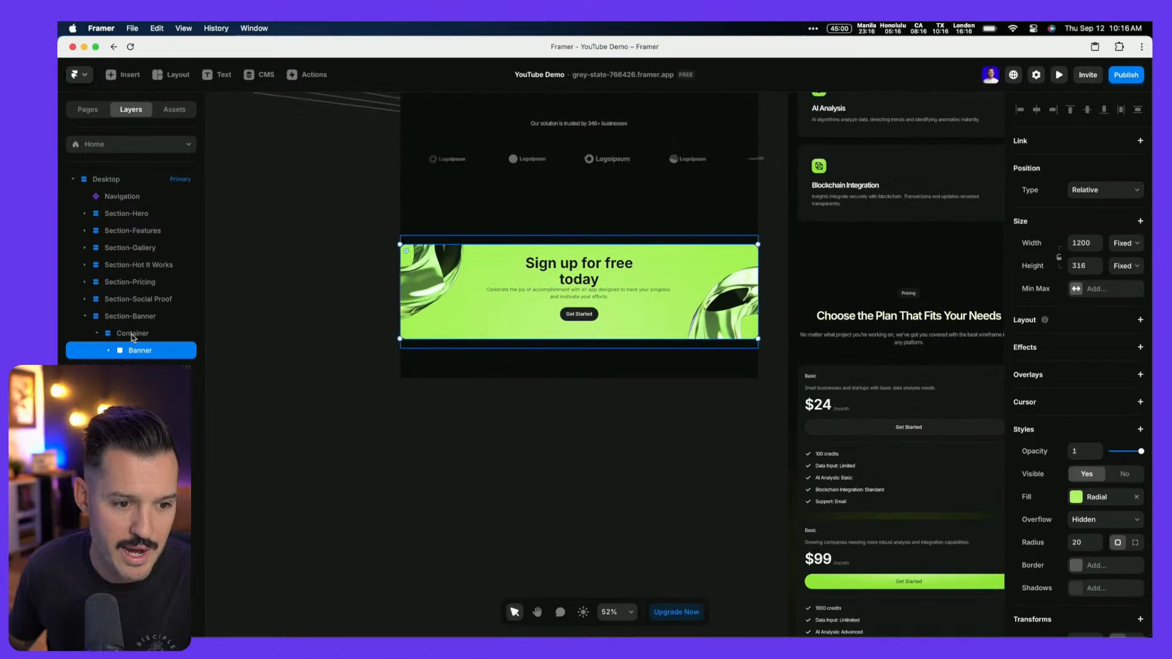
pyautogui.scroll(5, 371, 341)
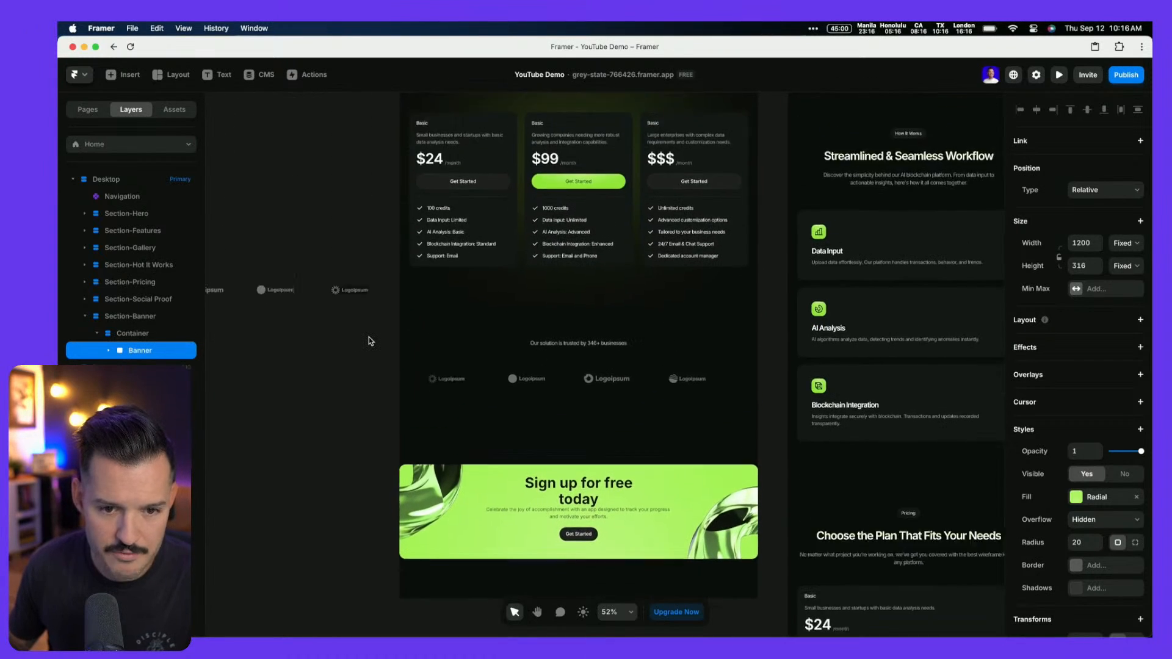
pyautogui.scroll(-2, 368, 340)
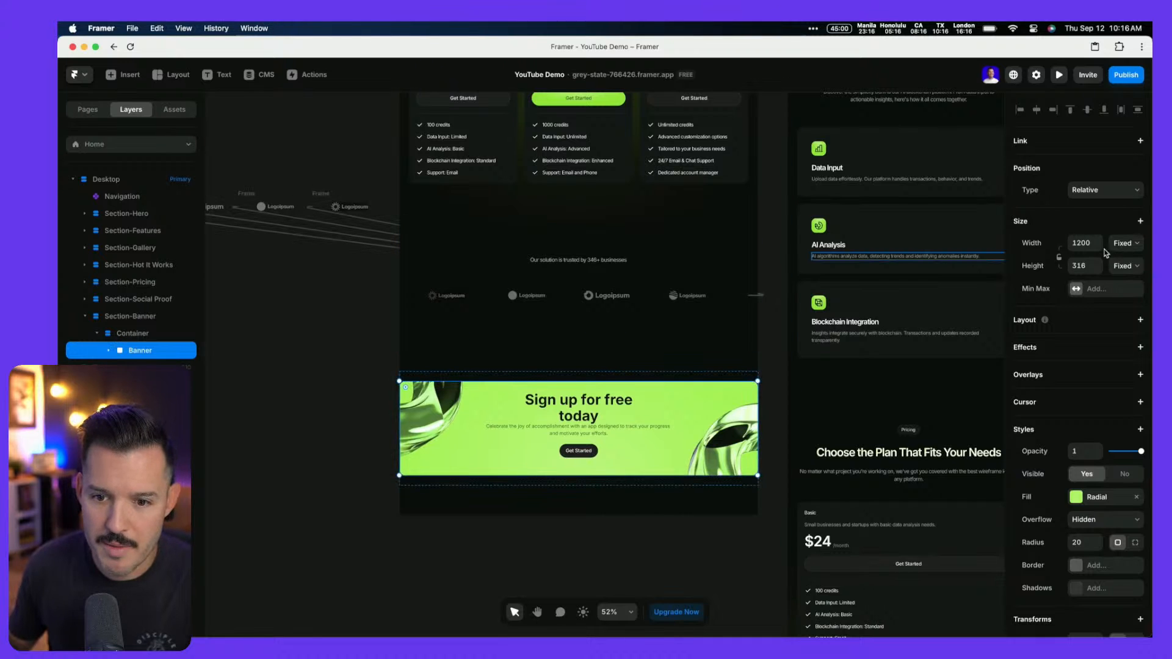
# Set the Banner's width to Fill (1fr) while keeping its height fixed at 316
pyautogui.click(1122, 244)
pyautogui.click(1121, 268)
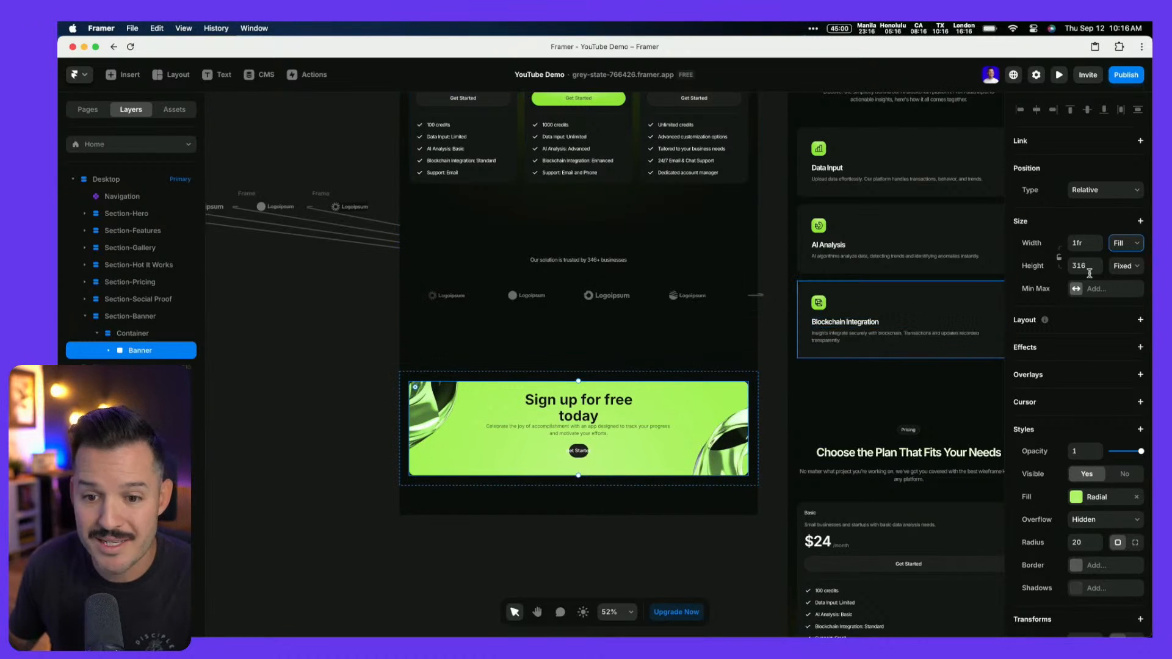
pyautogui.click(1137, 270)
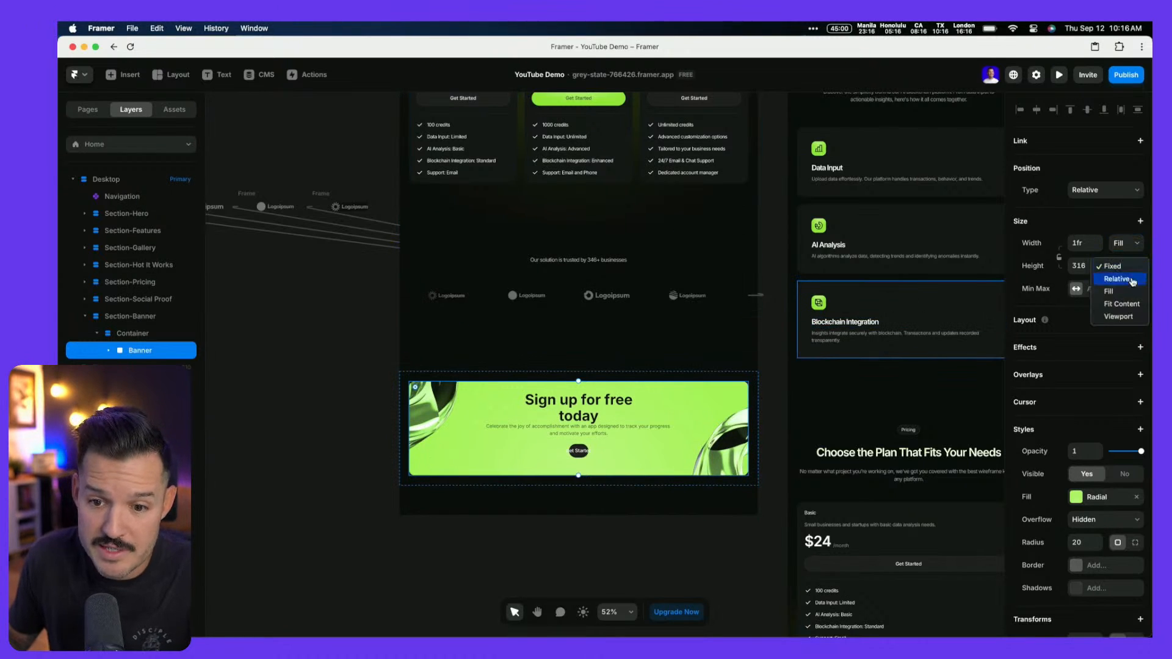
pyautogui.click(1129, 305)
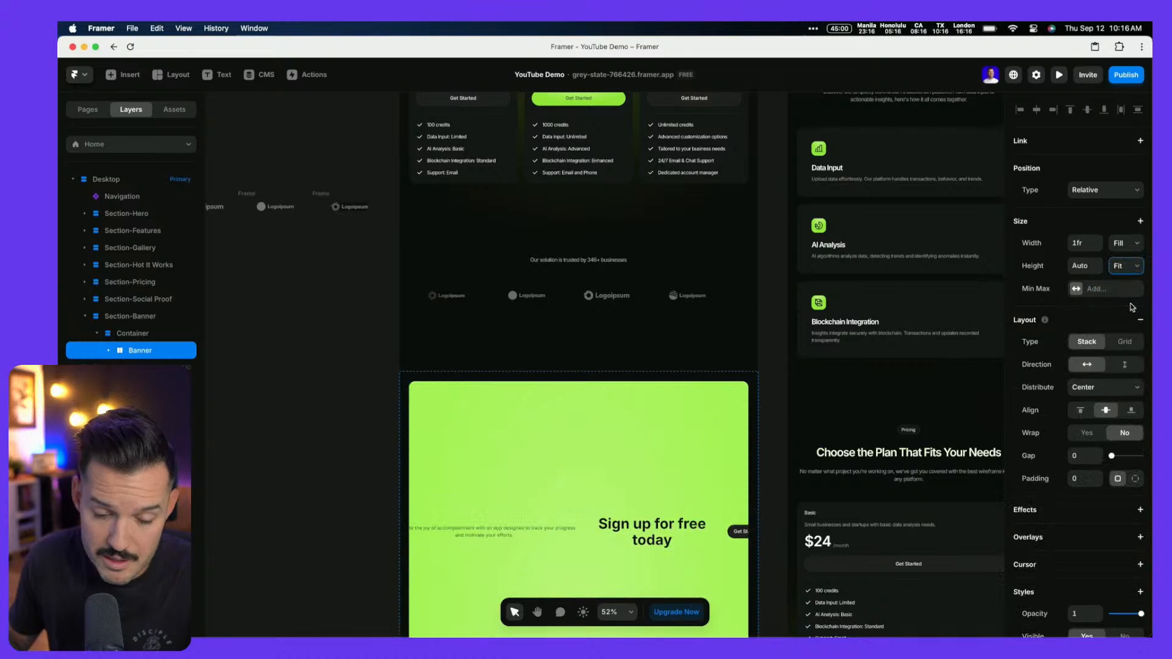
pyautogui.click(1140, 320)
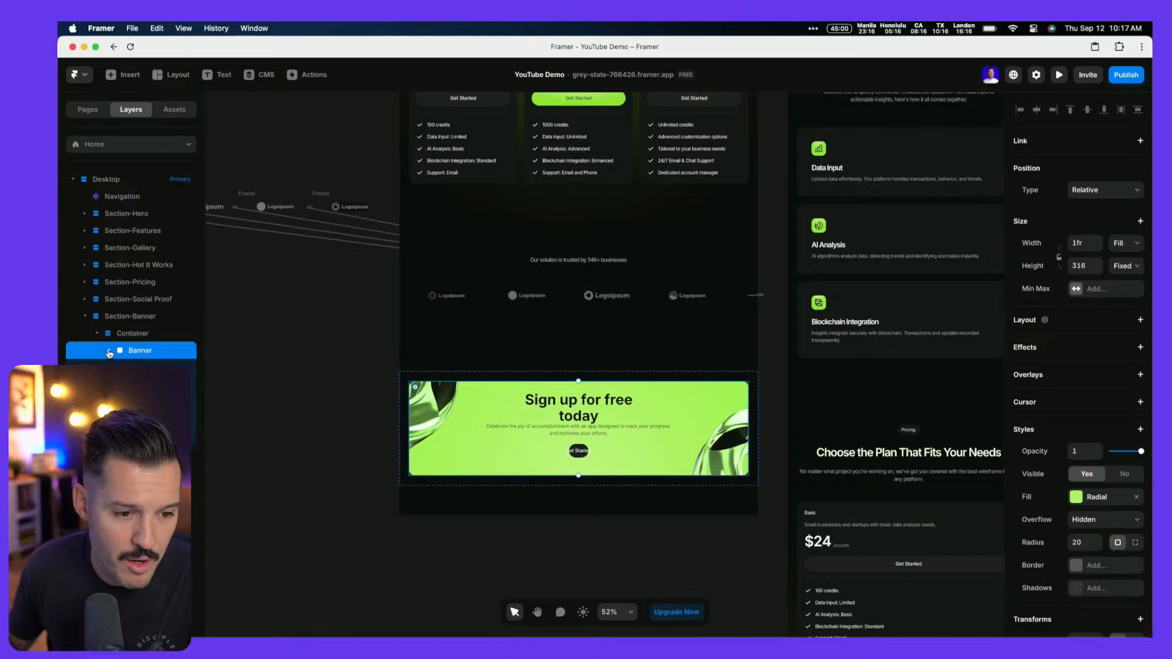
pyautogui.scroll(-2, 688, 431)
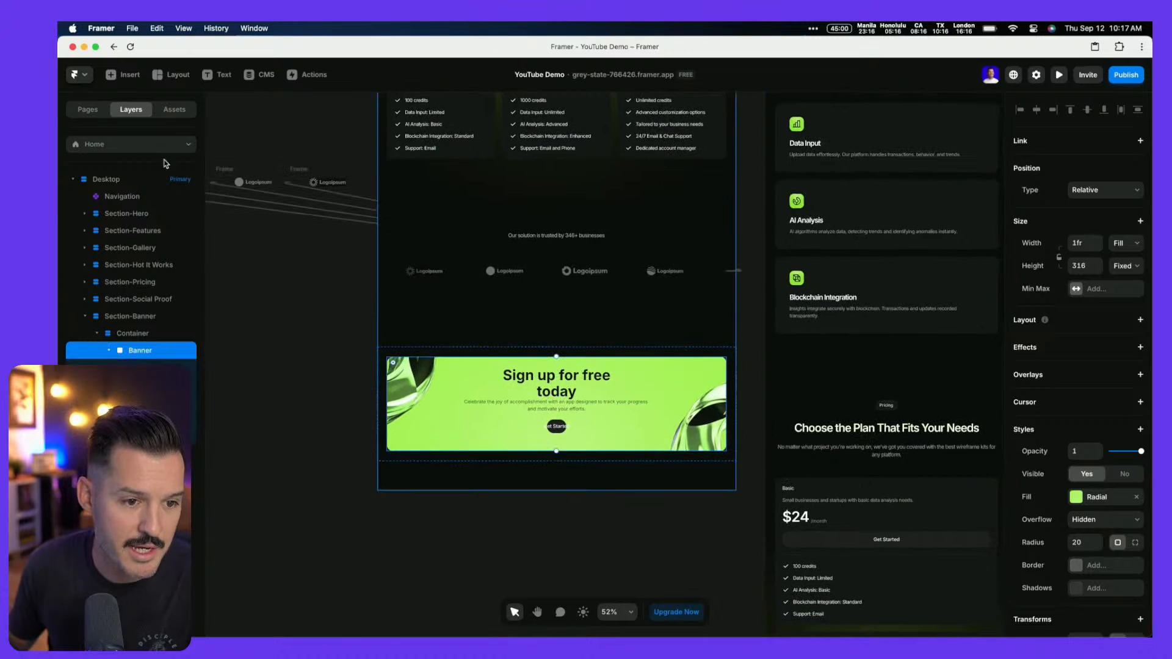
pyautogui.click(174, 110)
pyautogui.moveTo(108, 182); pyautogui.dragTo(619, 432)
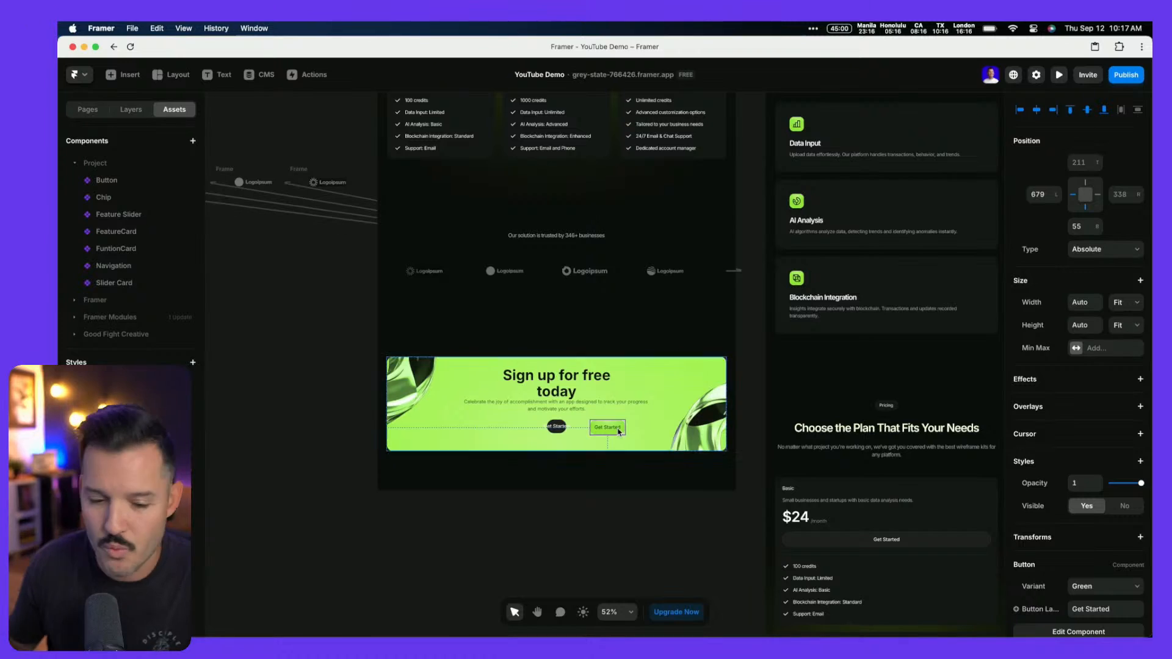
pyautogui.press('super+z')
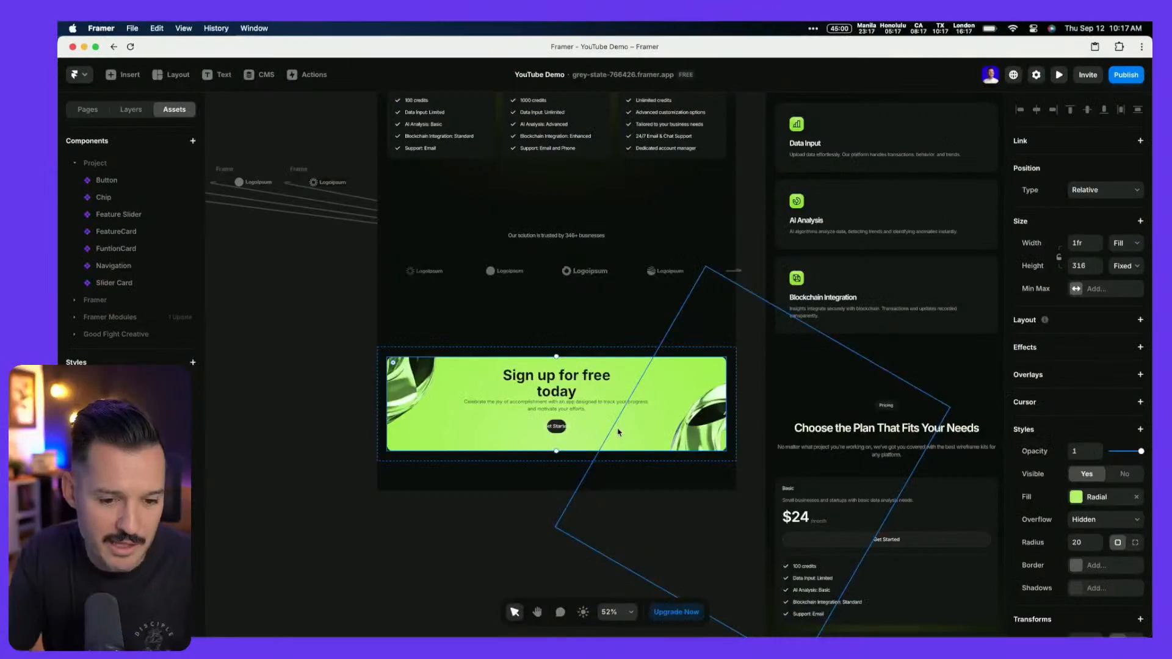
pyautogui.click(131, 110)
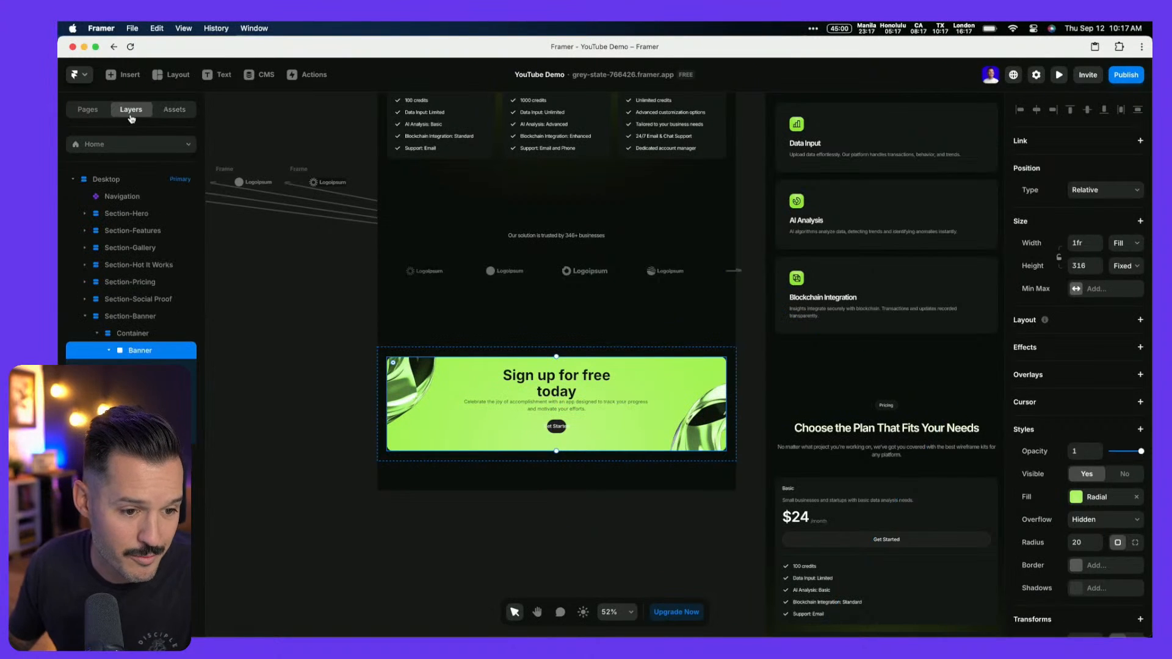
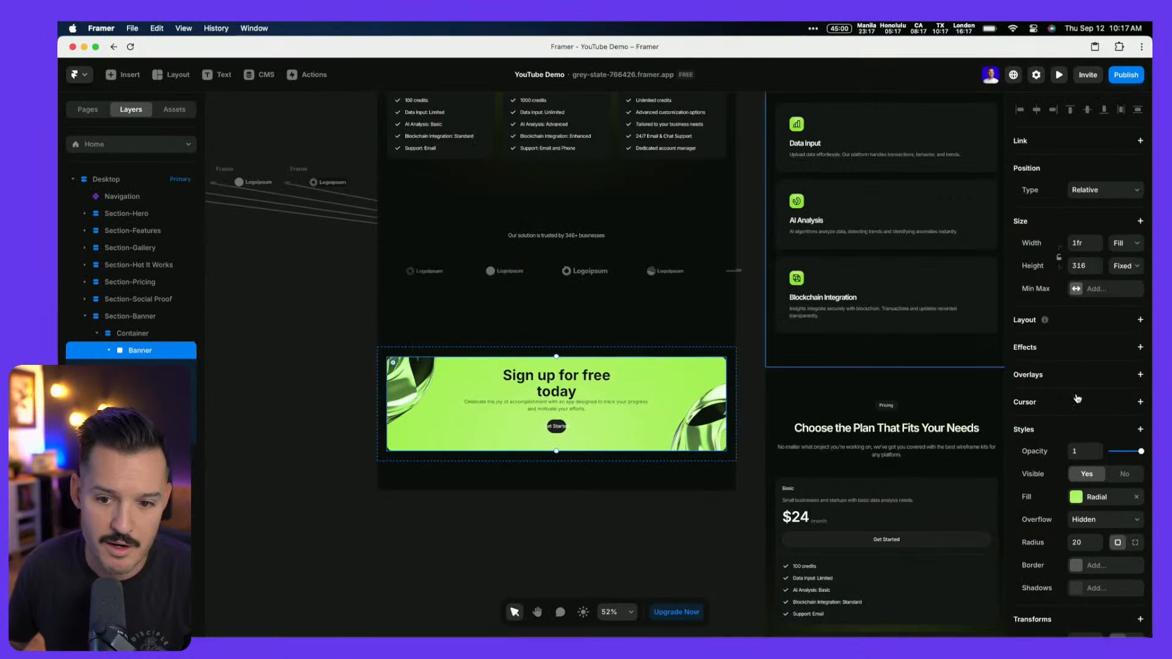
# Add a vertical stack layout to the Banner frame and select the rotated ring image
pyautogui.click(1140, 320)
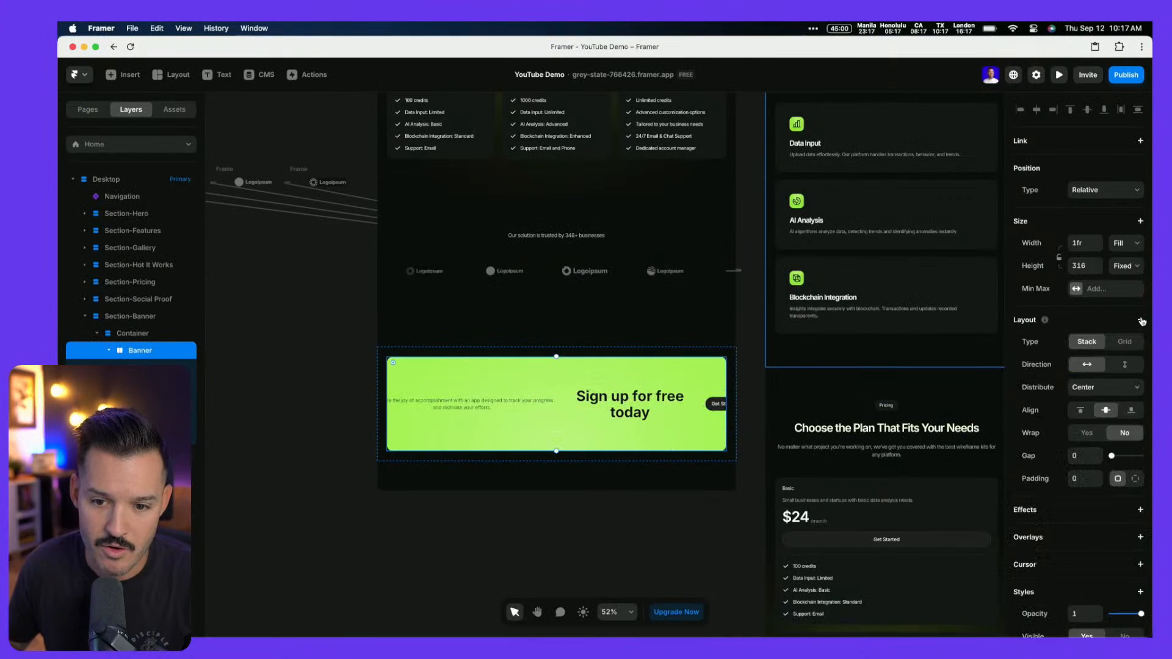
pyautogui.click(1124, 365)
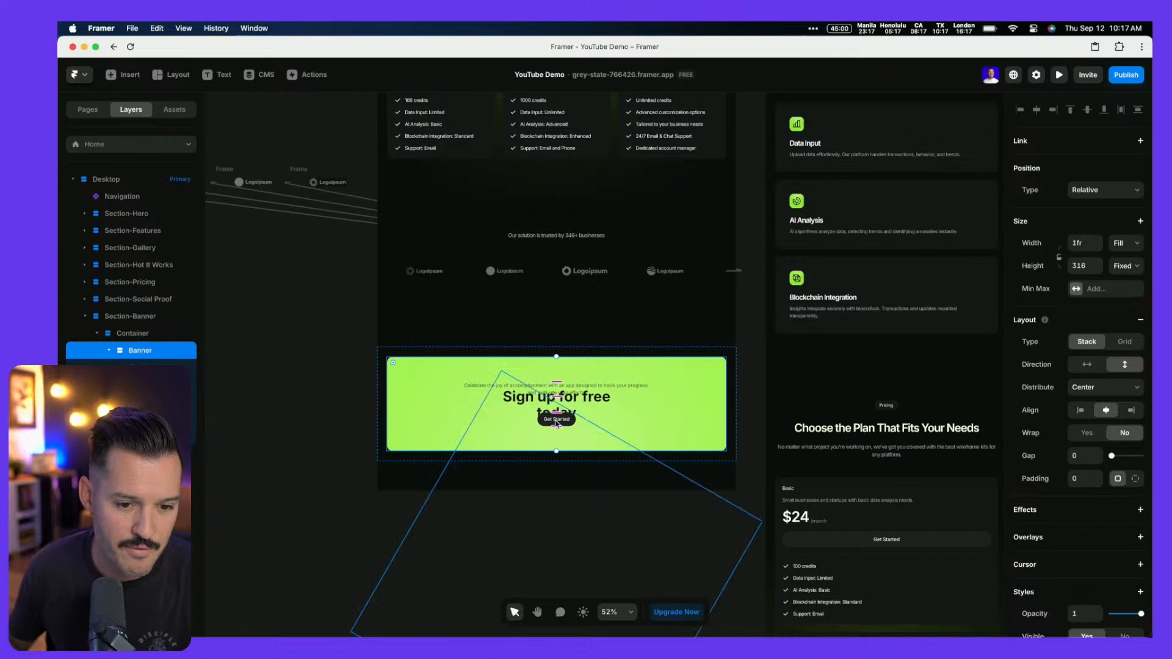
pyautogui.click(556, 423)
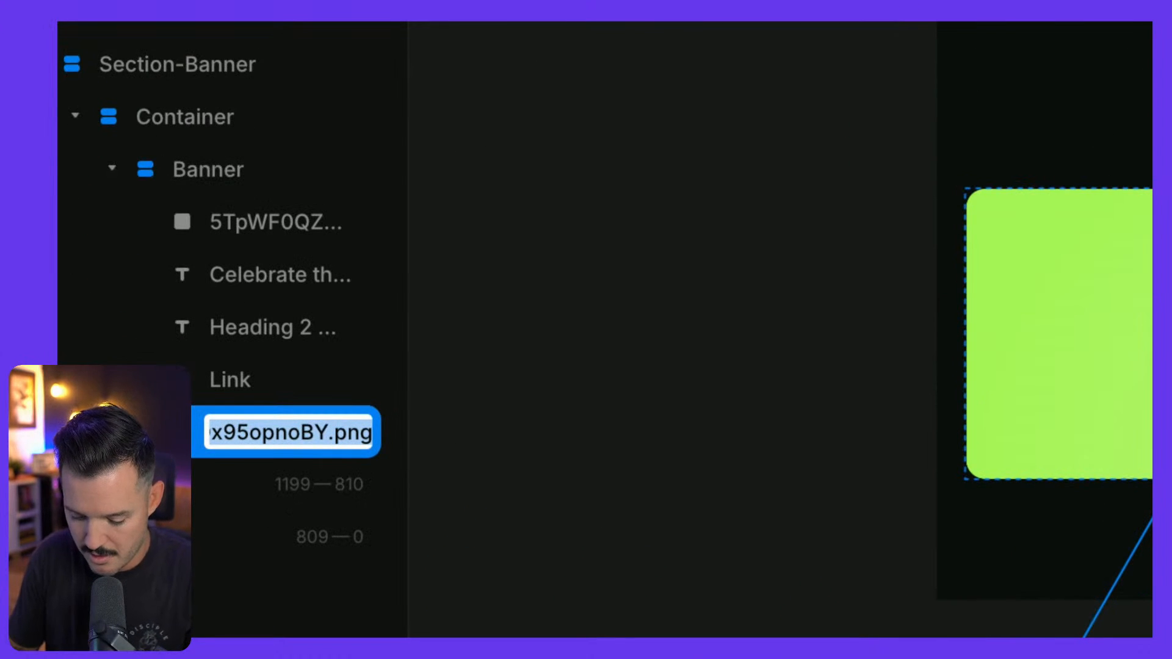
# Rename the ring image layers '3d1' and '3d2' and move 3d2 below Link
pyautogui.write('3d1')
pyautogui.press('Return')
pyautogui.click(237, 229)
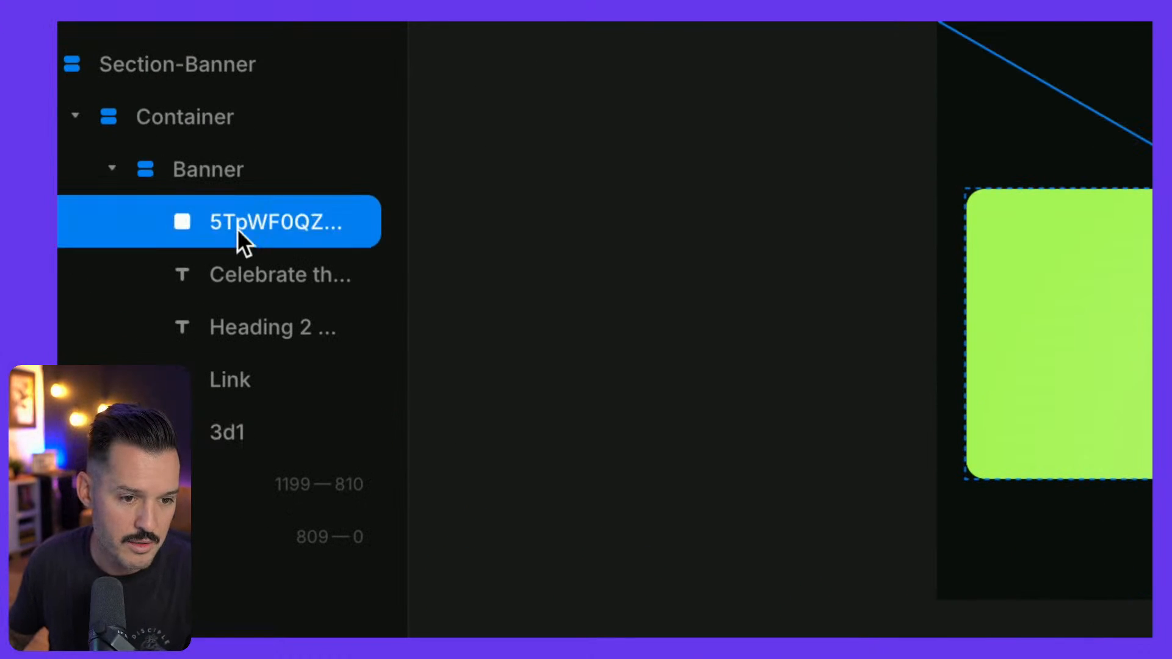
pyautogui.doubleClick(237, 228)
pyautogui.write('3d2')
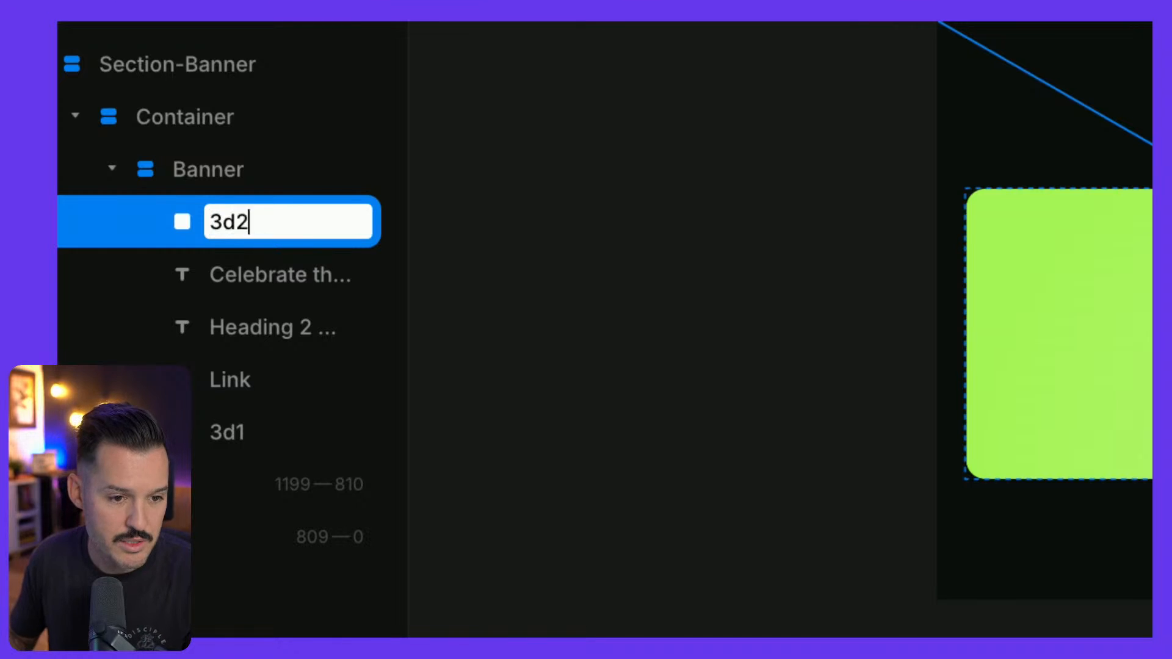
pyautogui.press('Return')
pyautogui.moveTo(237, 245); pyautogui.dragTo(301, 393)
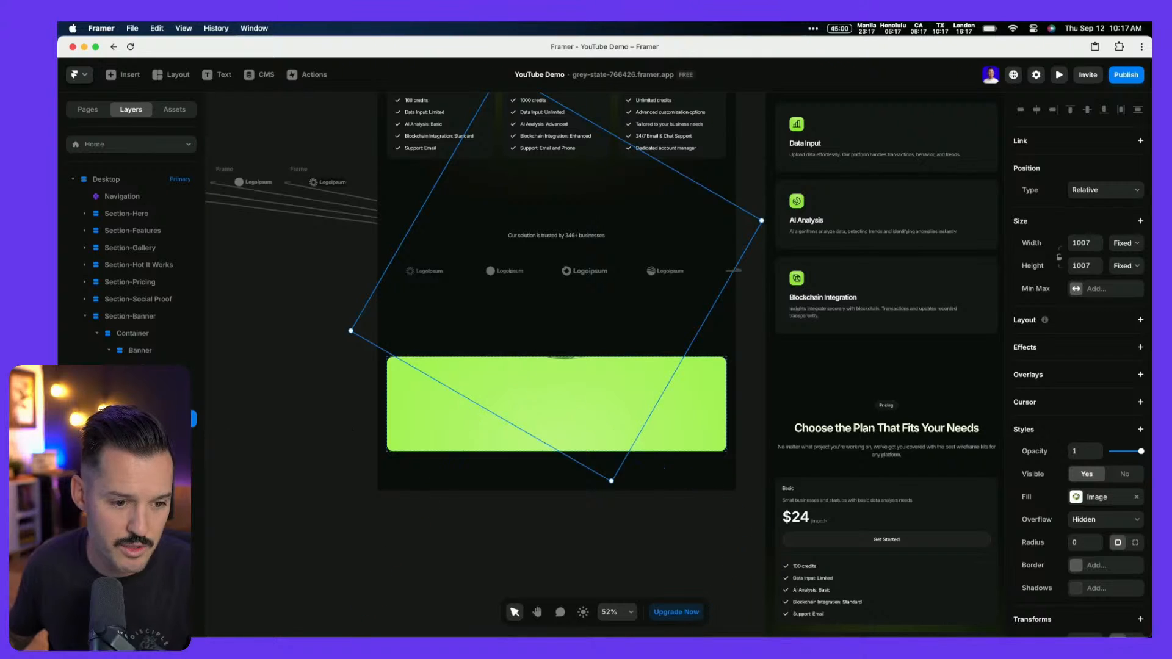
# Make both ring images absolutely positioned and centre them horizontally and vertically in the banner
pyautogui.keyDown('shift'); pyautogui.click(147, 436); pyautogui.keyUp('shift')
pyautogui.click(1113, 190)
pyautogui.click(1108, 178)
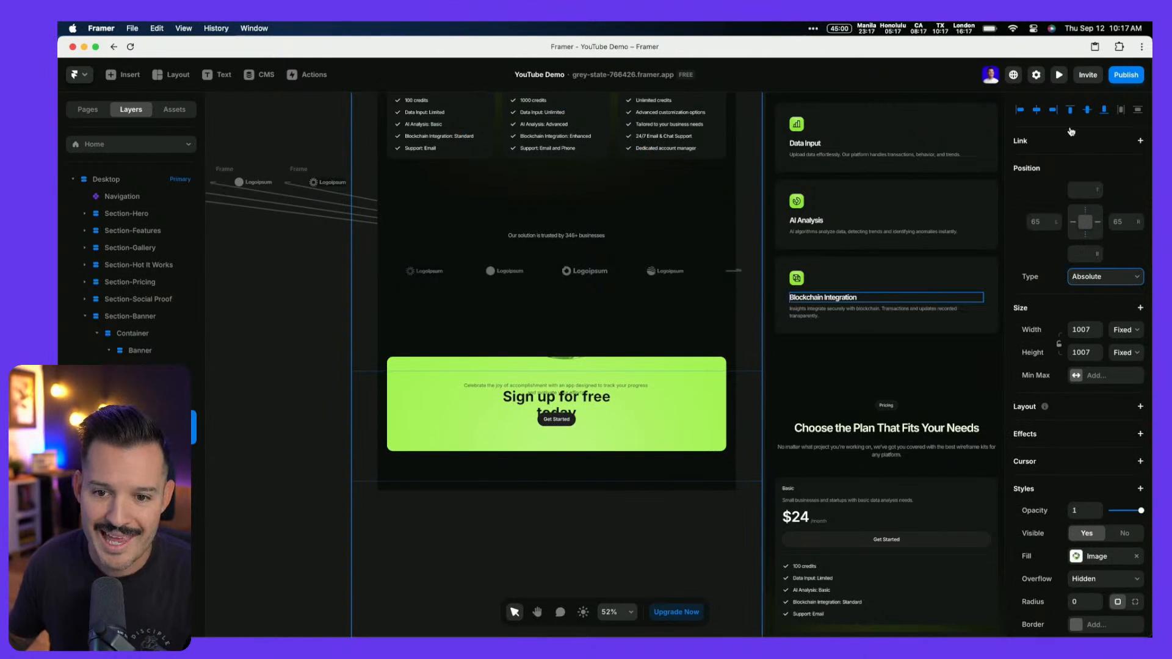
pyautogui.click(1035, 110)
pyautogui.click(1088, 111)
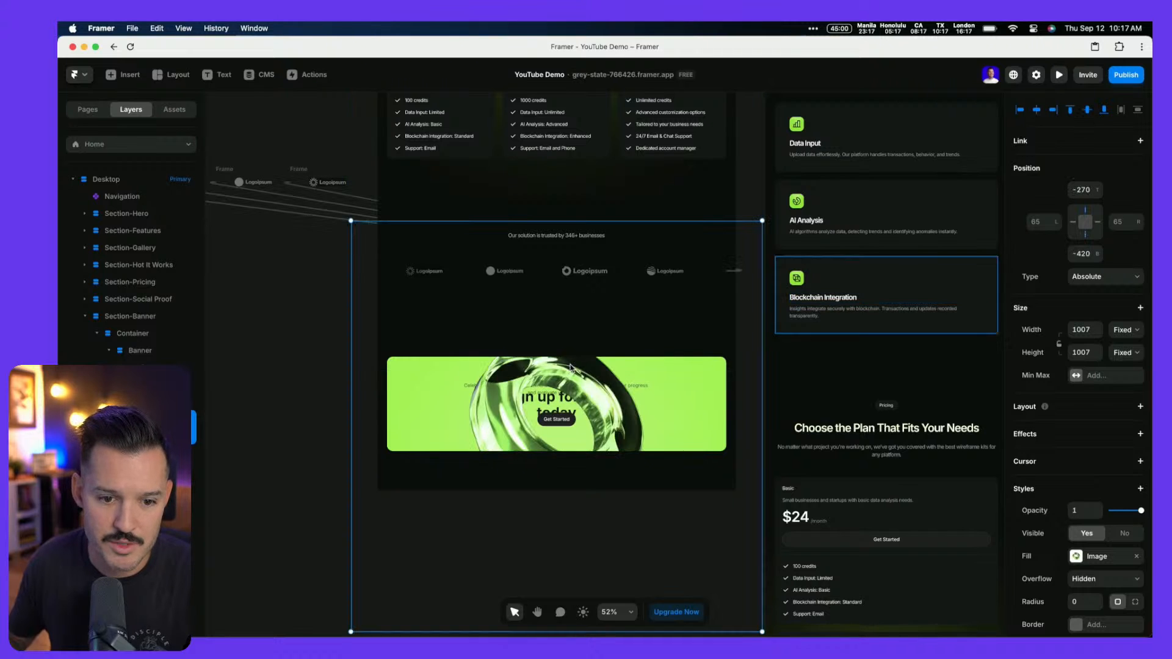
# Drag one ring to the banner's left side and the other to its lower right
pyautogui.click(261, 498)
pyautogui.moveTo(521, 408); pyautogui.dragTo(446, 386)
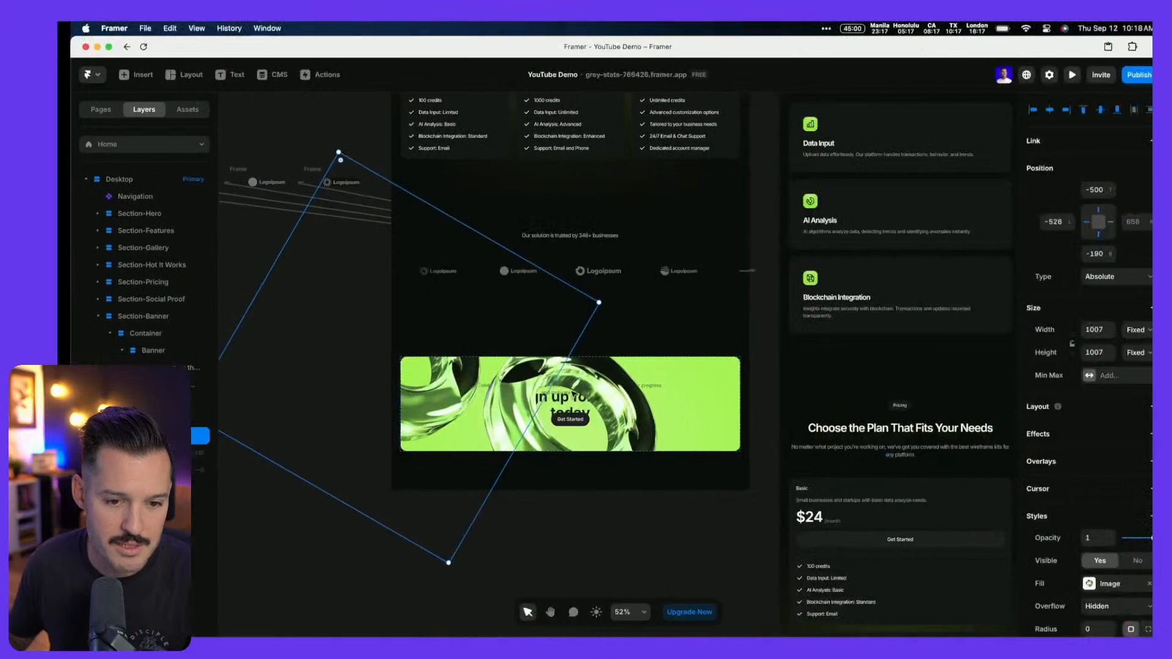
pyautogui.moveTo(427, 427); pyautogui.dragTo(514, 422)
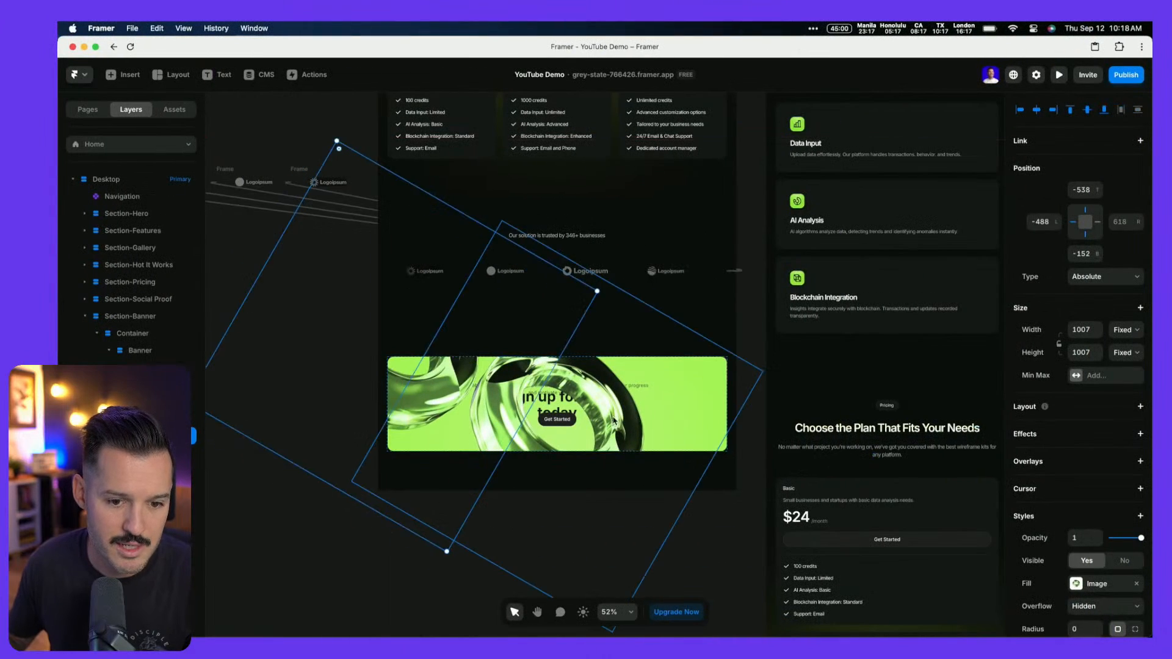
pyautogui.moveTo(504, 376); pyautogui.dragTo(690, 420)
# Select both rings and compare the banner against the Figma design
pyautogui.click(549, 387)
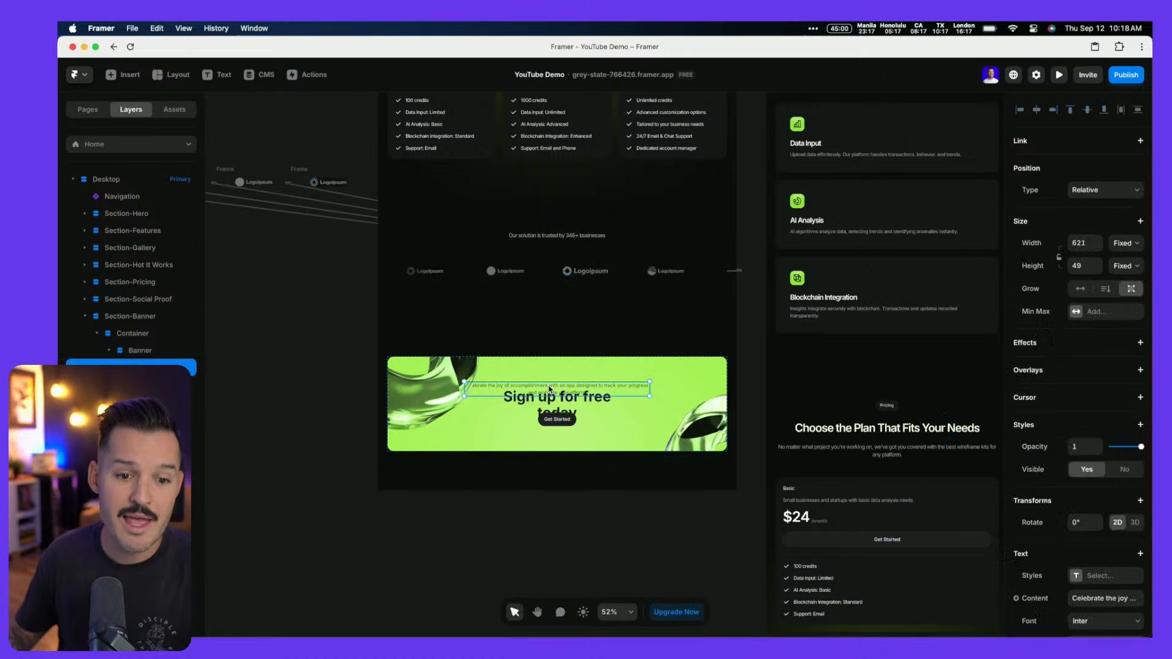
pyautogui.click(165, 419)
pyautogui.keyDown('shift'); pyautogui.click(164, 436); pyautogui.keyUp('shift')
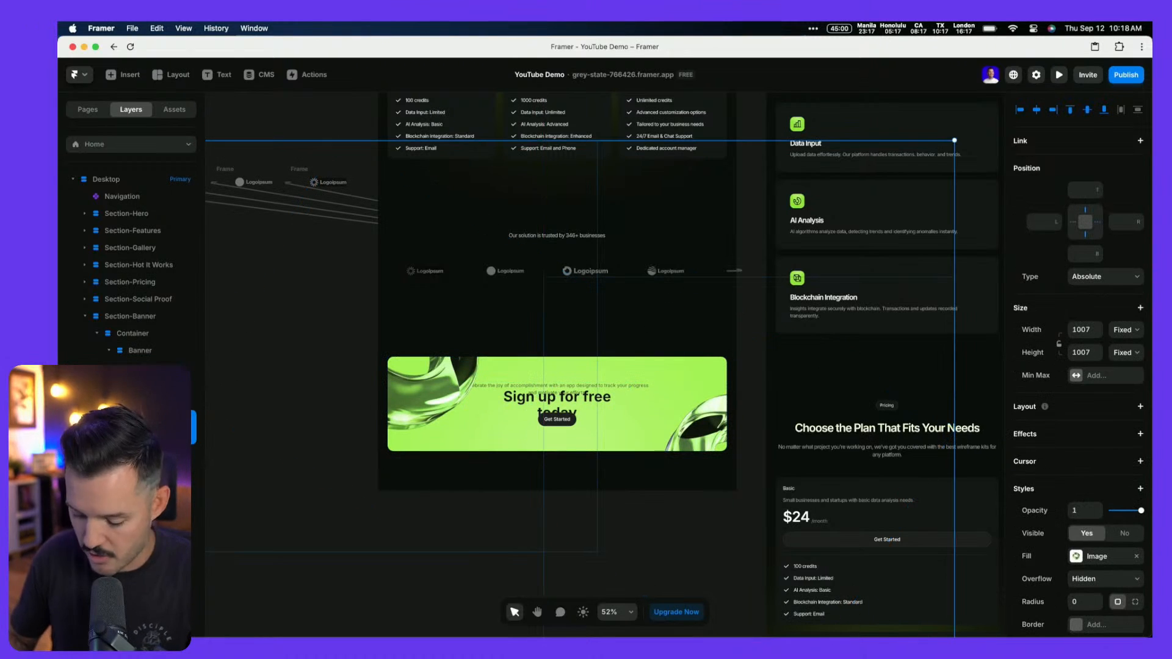
pyautogui.press('super+[')
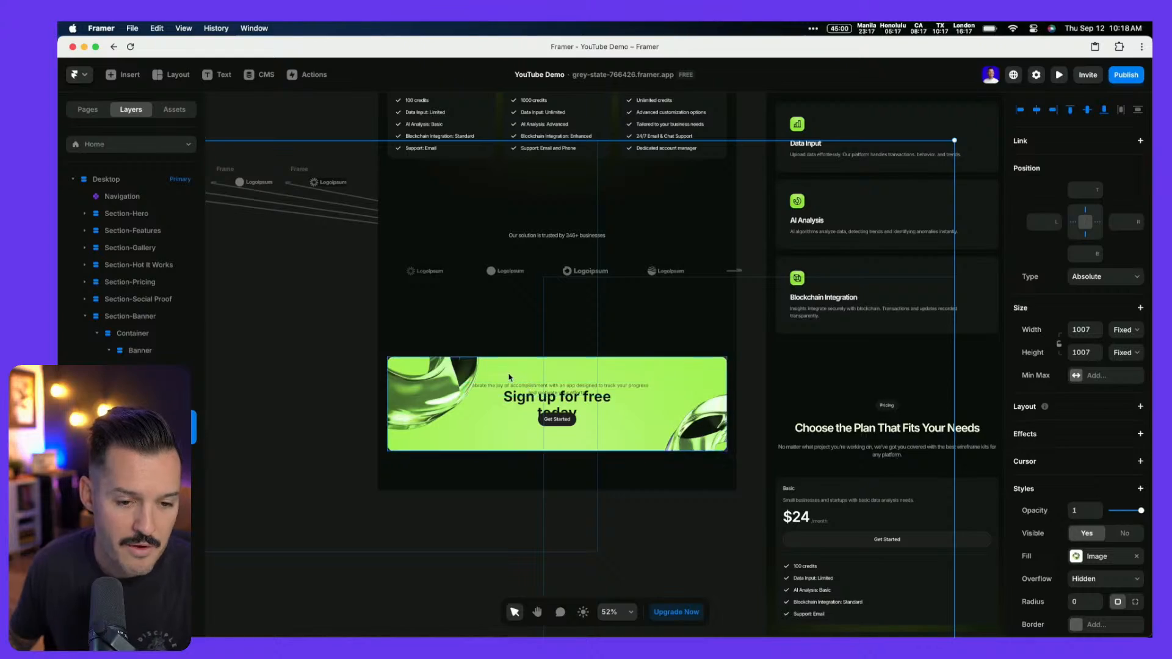
pyautogui.press('super+Tab')
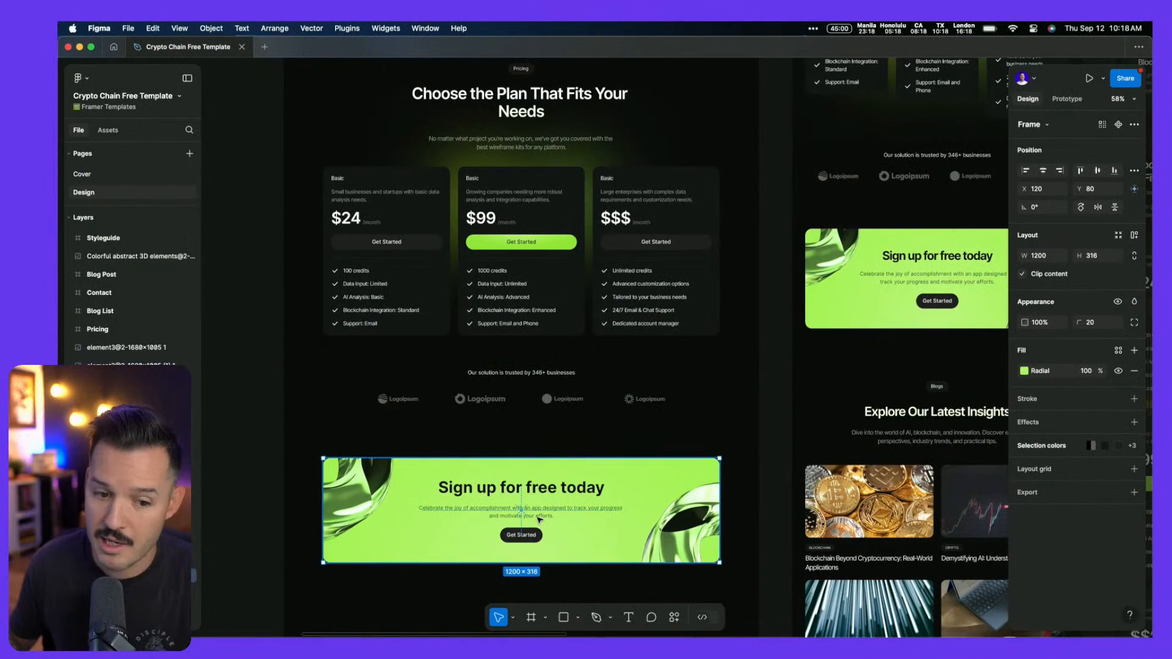
pyautogui.press('super+Tab')
pyautogui.scroll(5, 569, 387)
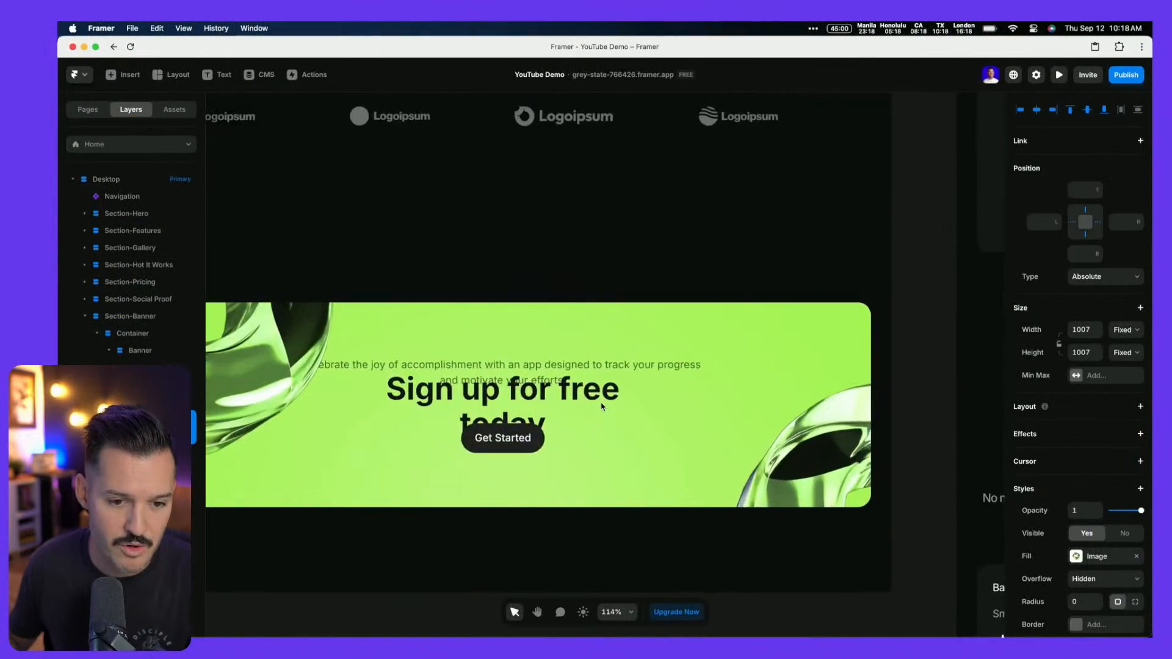
# Move the 'Sign up for free today' heading above the paragraph and size it to Fit Content
pyautogui.click(565, 400)
pyautogui.moveTo(562, 406); pyautogui.dragTo(563, 375)
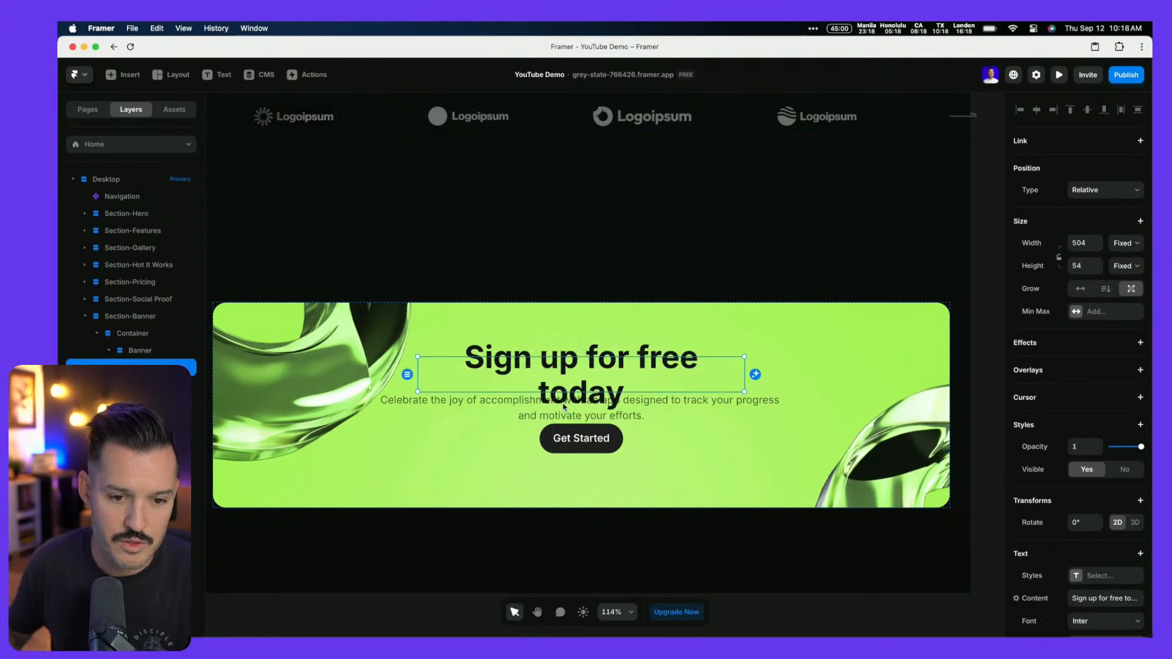
pyautogui.click(1123, 244)
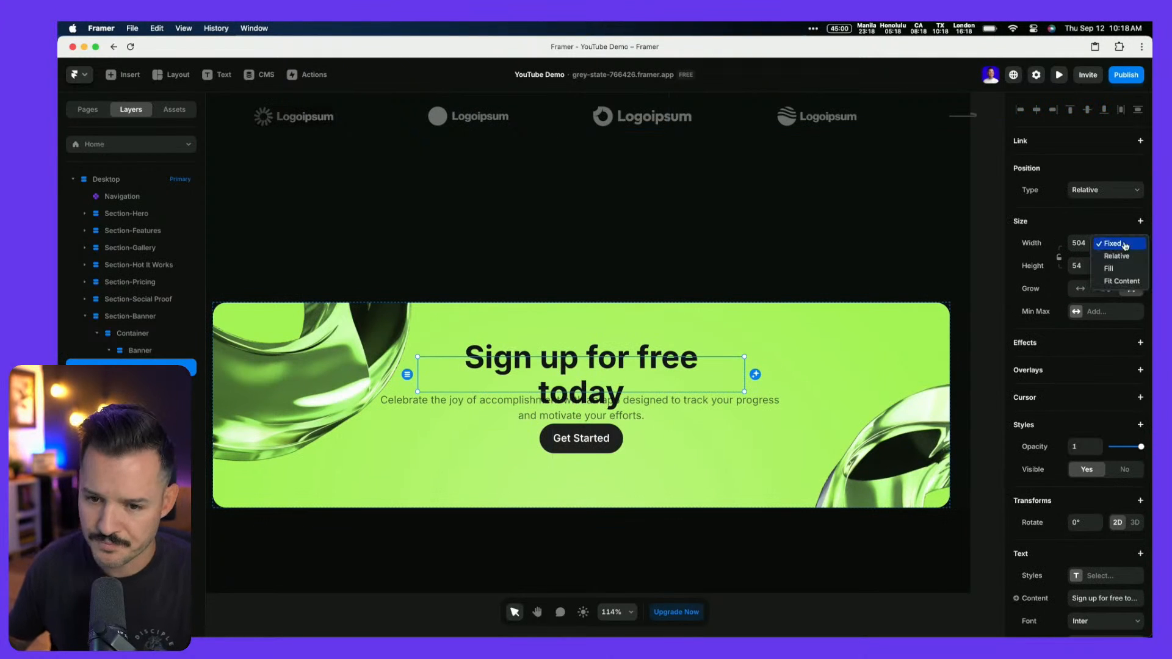
pyautogui.click(1124, 282)
pyautogui.click(1125, 266)
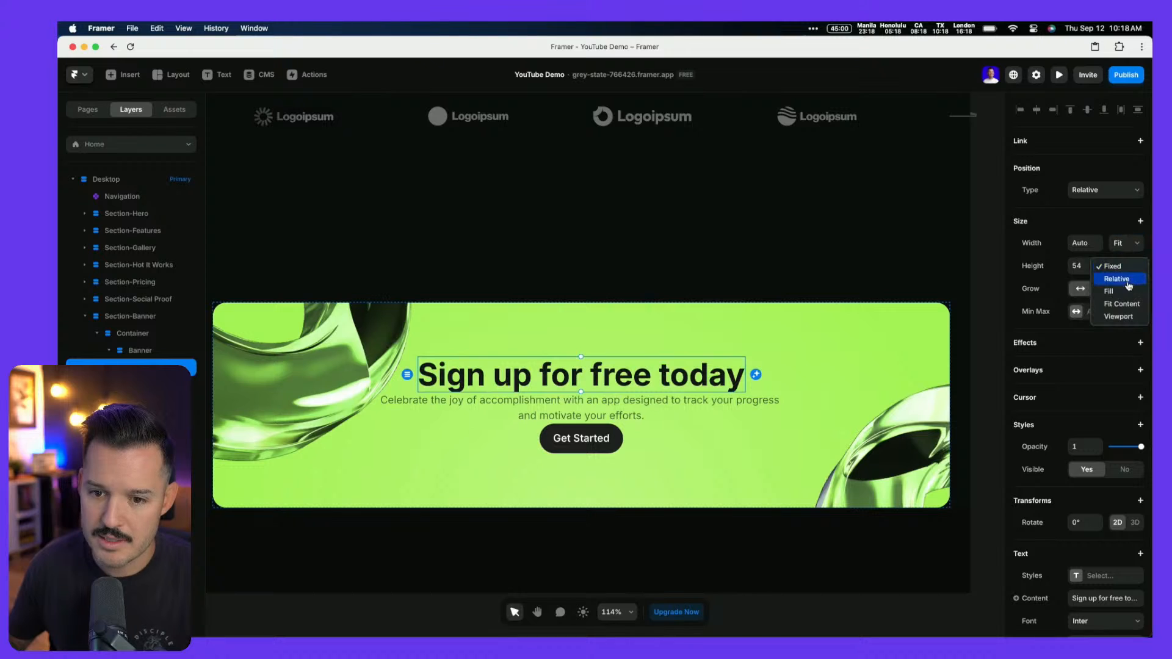
pyautogui.click(1128, 304)
# Set the paragraph's width to Fill and its height to Fit
pyautogui.click(632, 420)
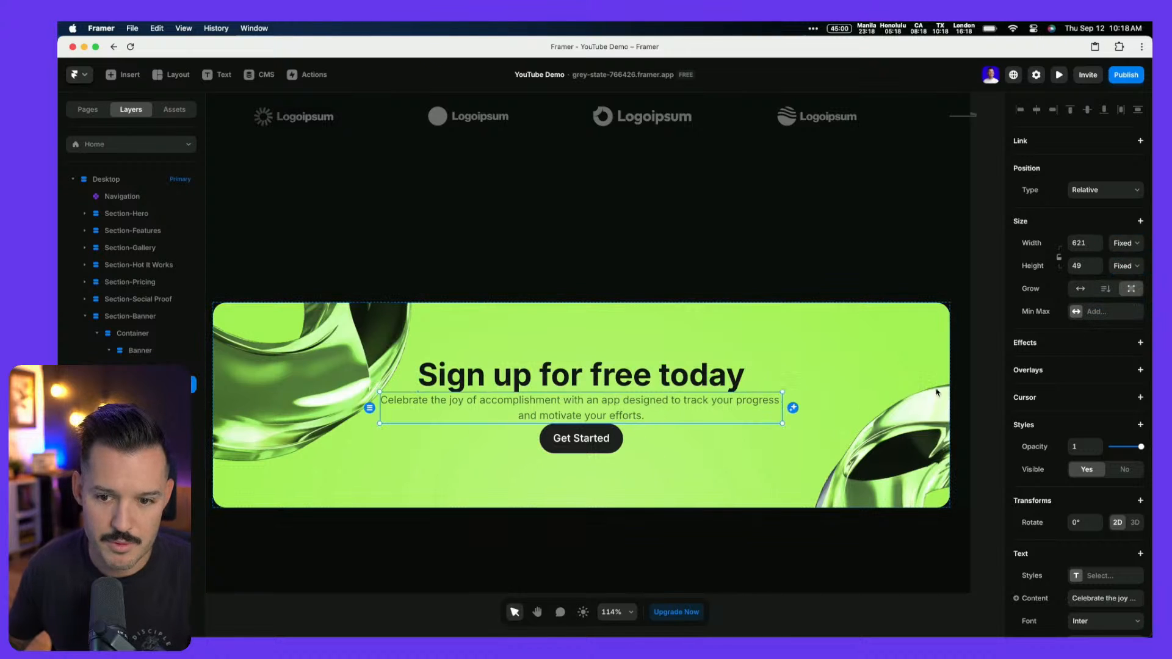
pyautogui.click(1129, 248)
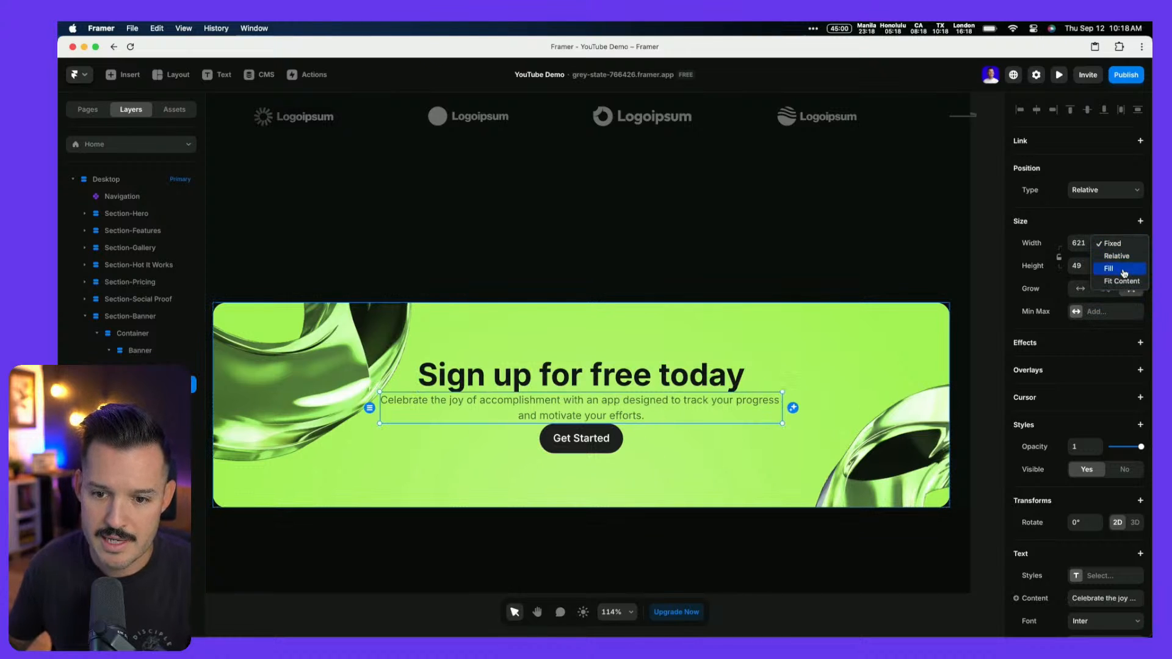
pyautogui.click(1125, 271)
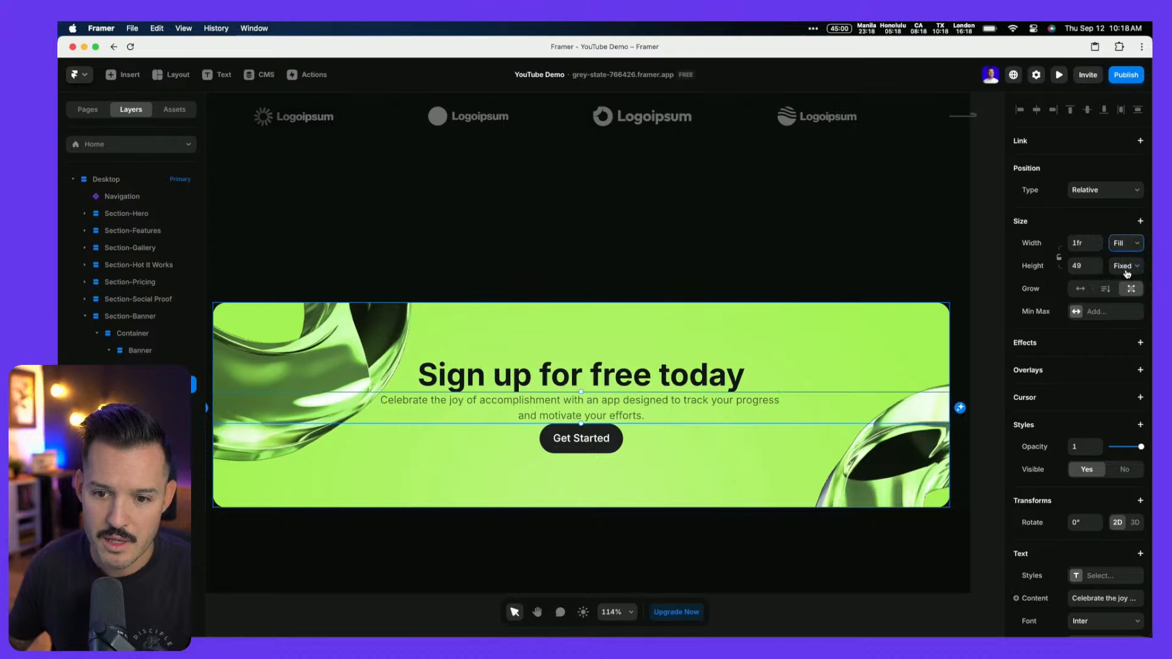
pyautogui.click(1127, 266)
pyautogui.click(1126, 304)
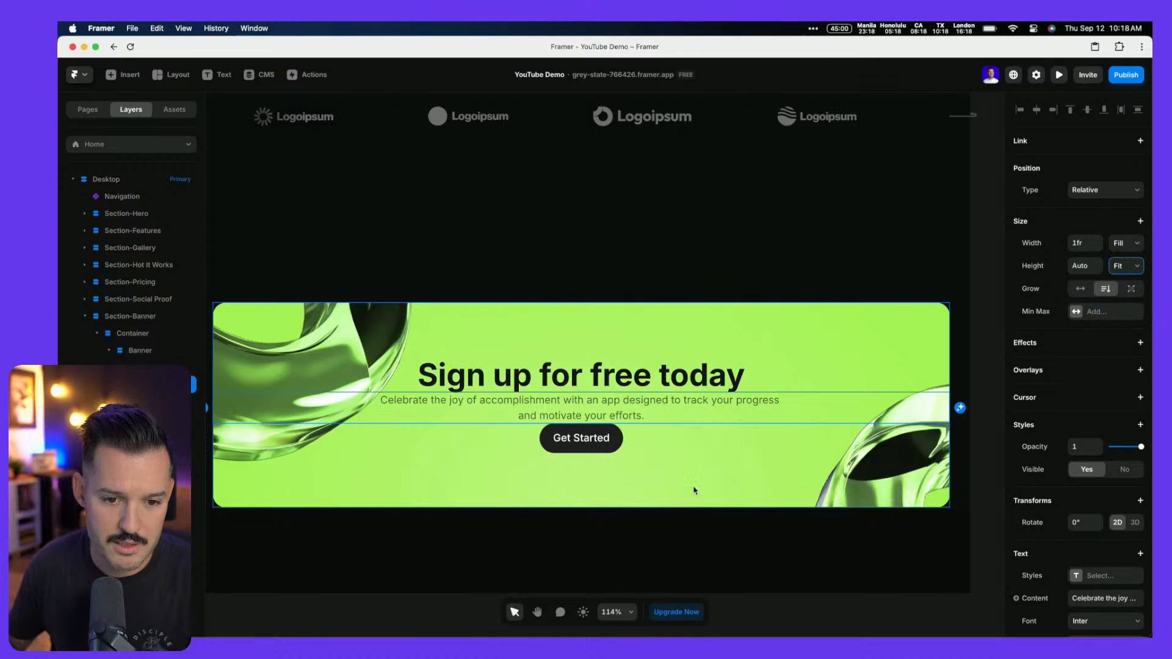
# Replace the old Get Started button with the Button component in its Grey variant
pyautogui.click(608, 452)
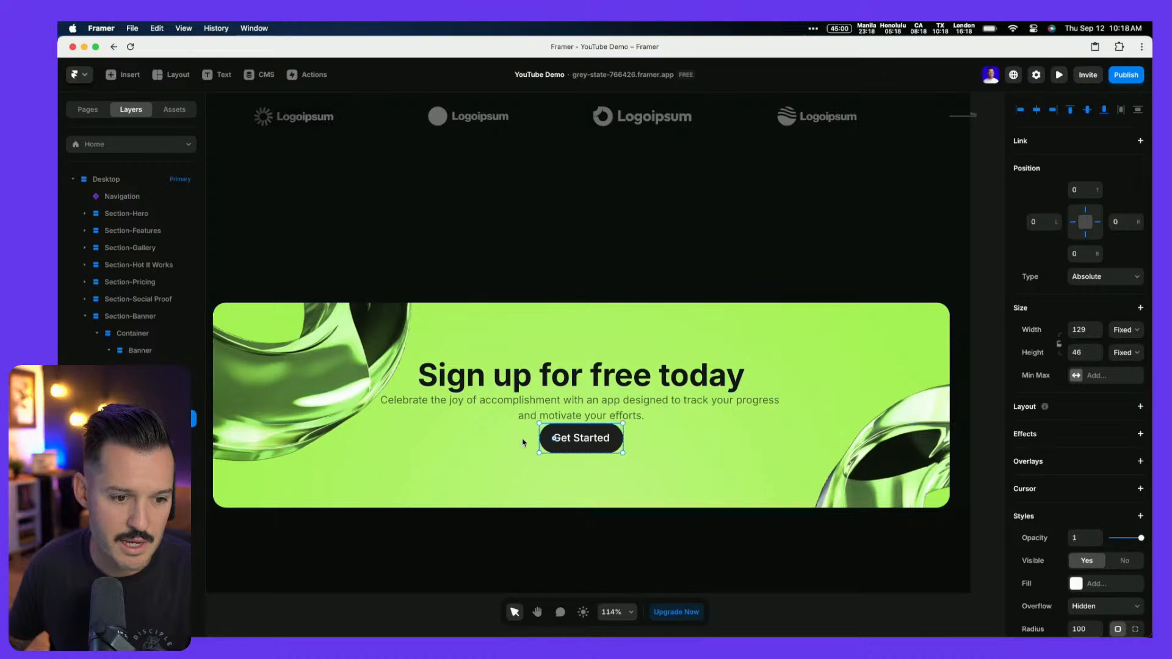
pyautogui.press('Delete')
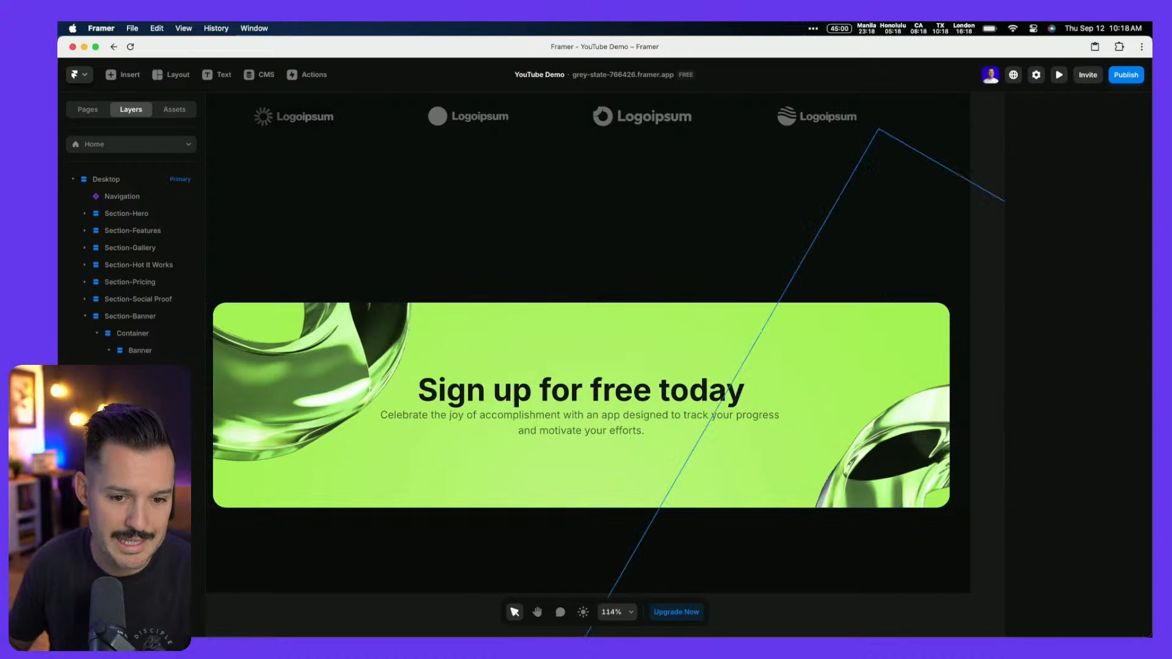
pyautogui.click(177, 109)
pyautogui.moveTo(107, 181); pyautogui.dragTo(577, 435)
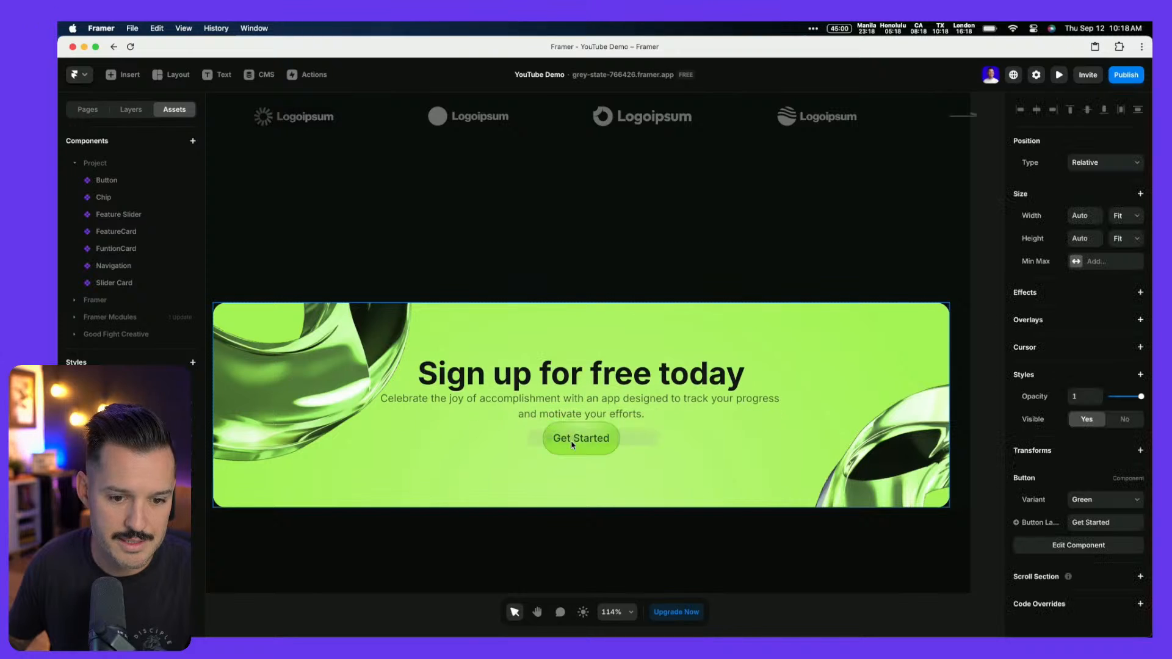
pyautogui.click(1102, 506)
pyautogui.click(1086, 526)
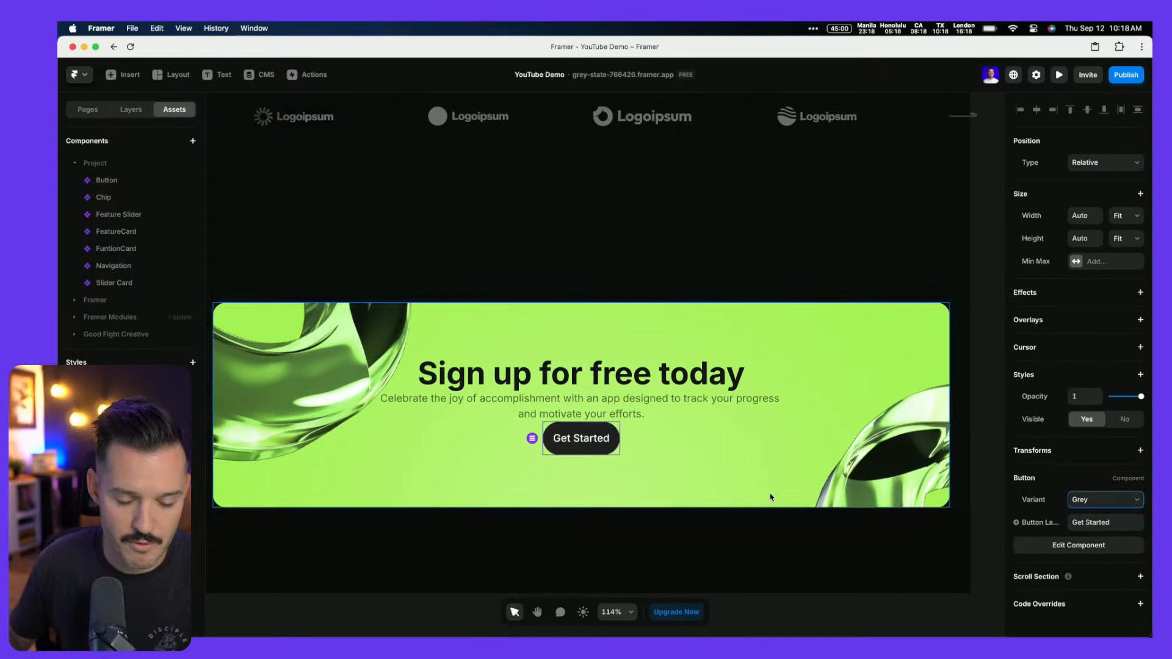
pyautogui.click(131, 109)
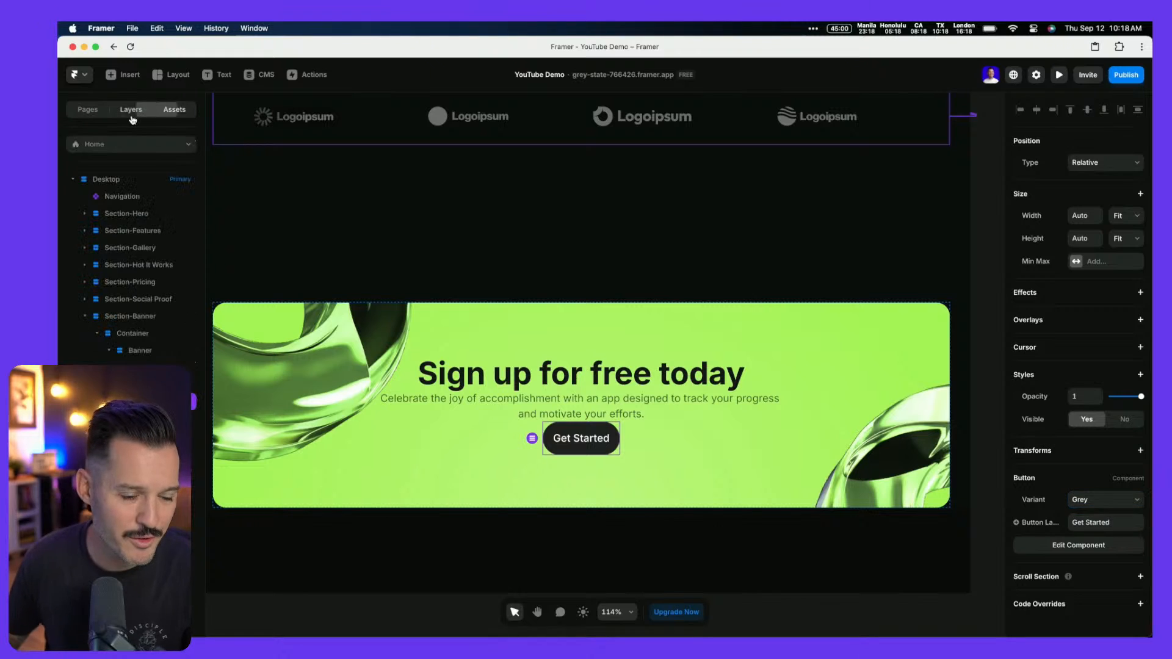
# Make the Banner's height fit its content and set its padding to 60
pyautogui.click(140, 352)
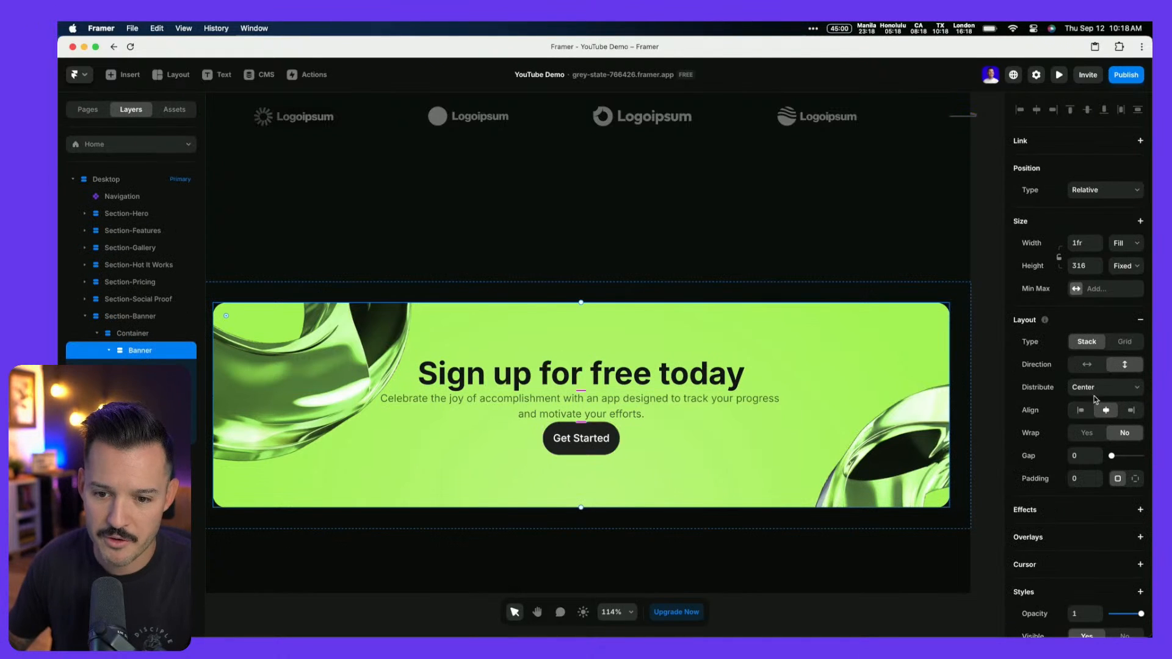
pyautogui.write('20')
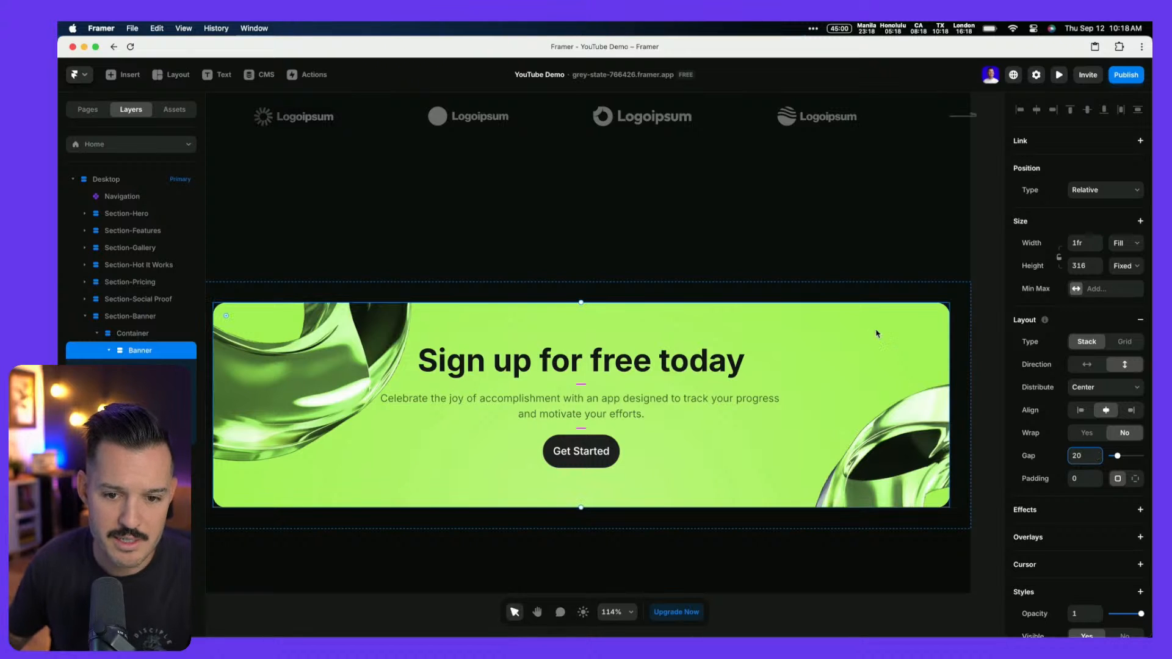
pyautogui.click(1128, 266)
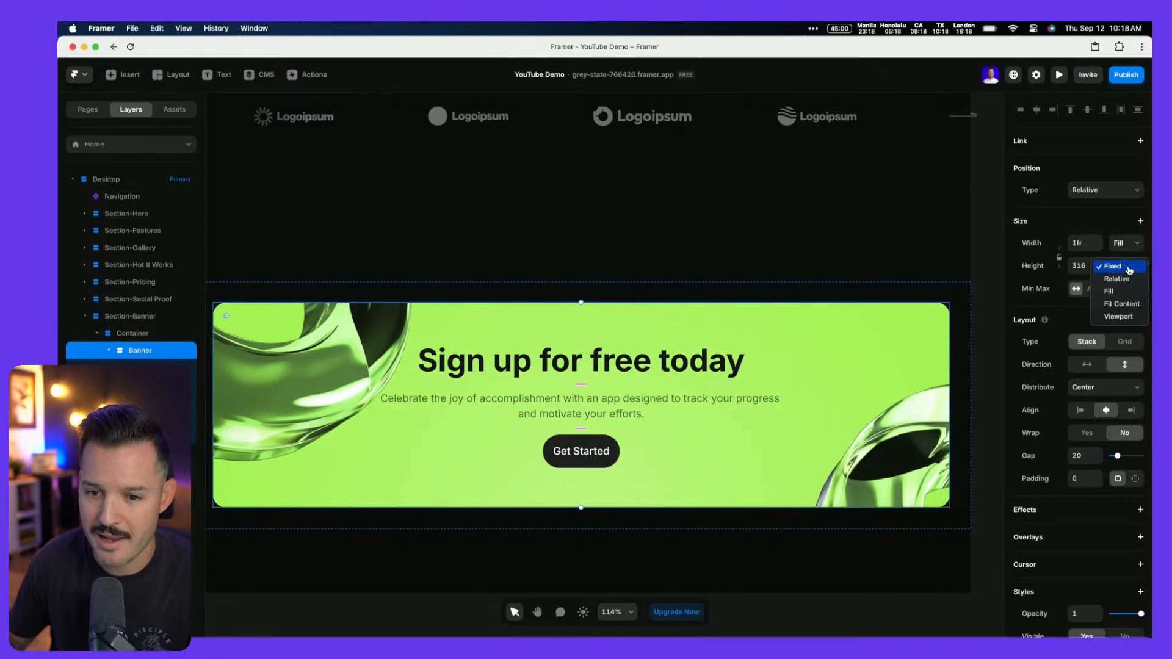
pyautogui.click(1131, 306)
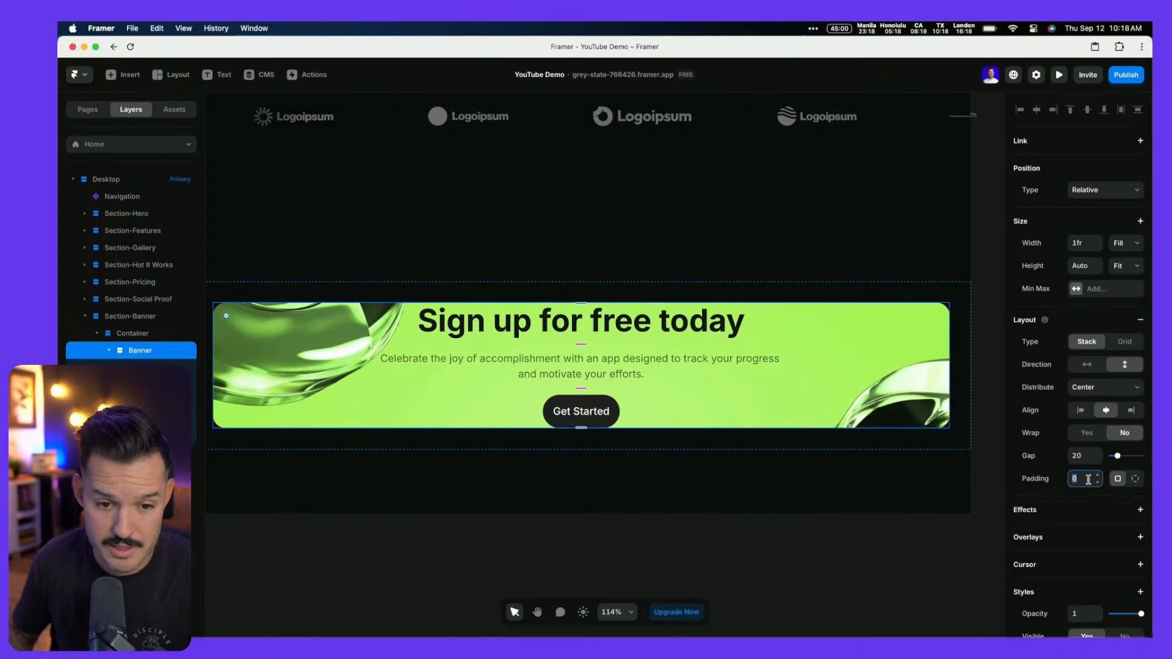
pyautogui.write('70')
pyautogui.hotkey('shift', 'Up')
pyautogui.hotkey('shift', 'Up')
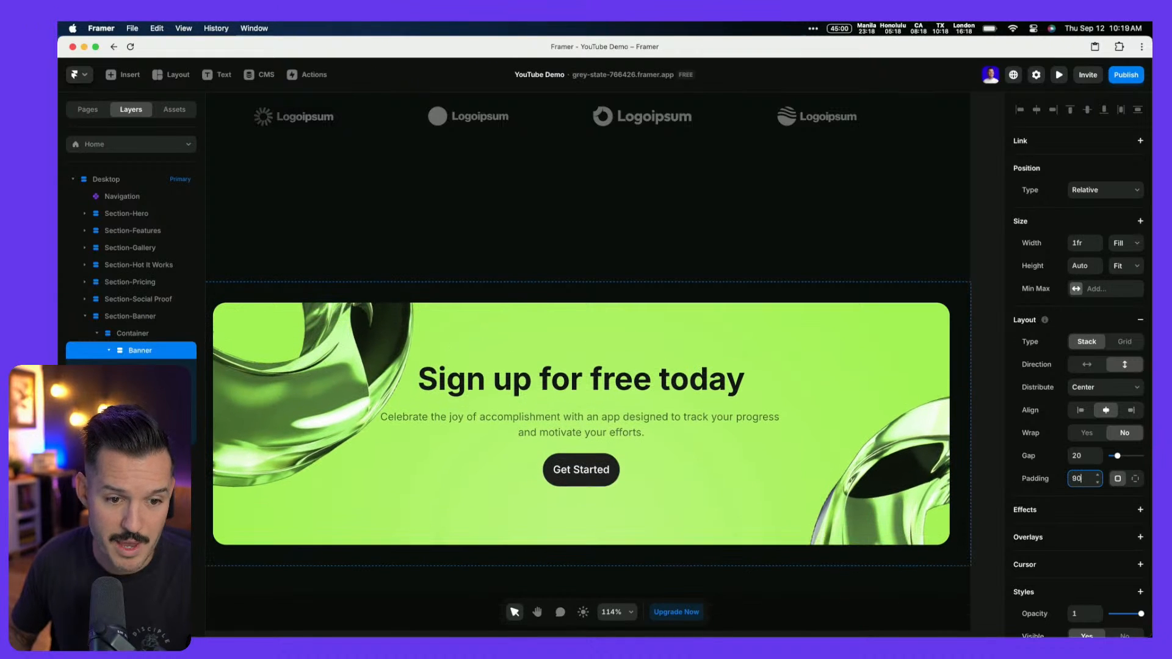
pyautogui.hotkey('shift', 'Down')
pyautogui.hotkey('shift', 'Down')
pyautogui.hotkey('shift', 'Down')
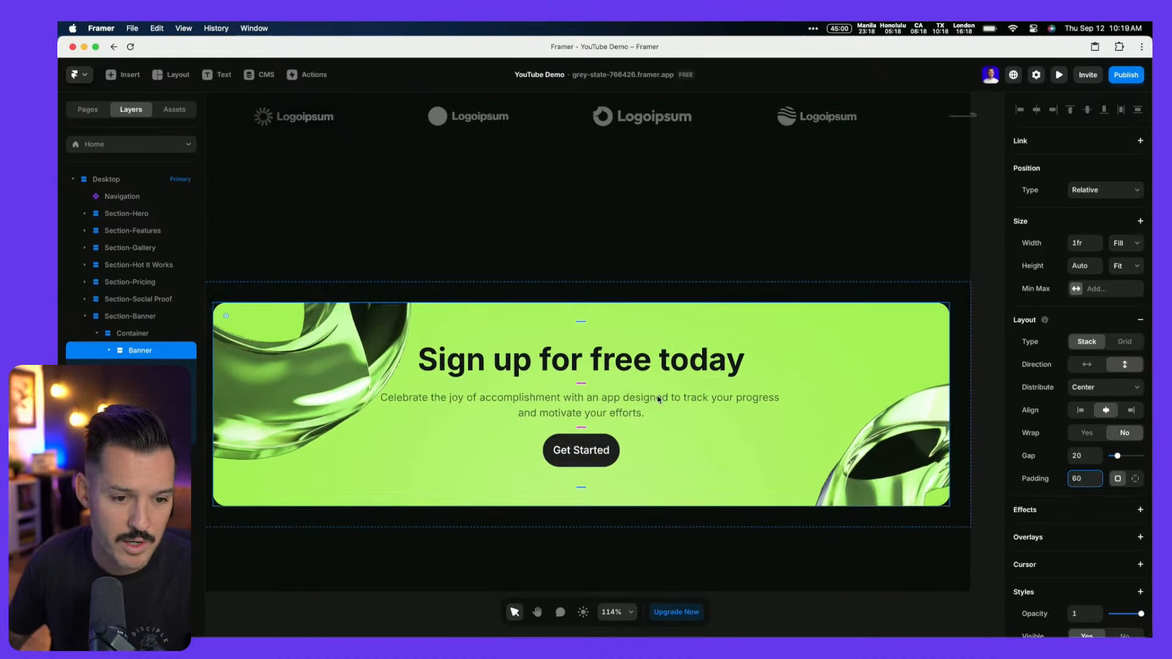
pyautogui.click(194, 424)
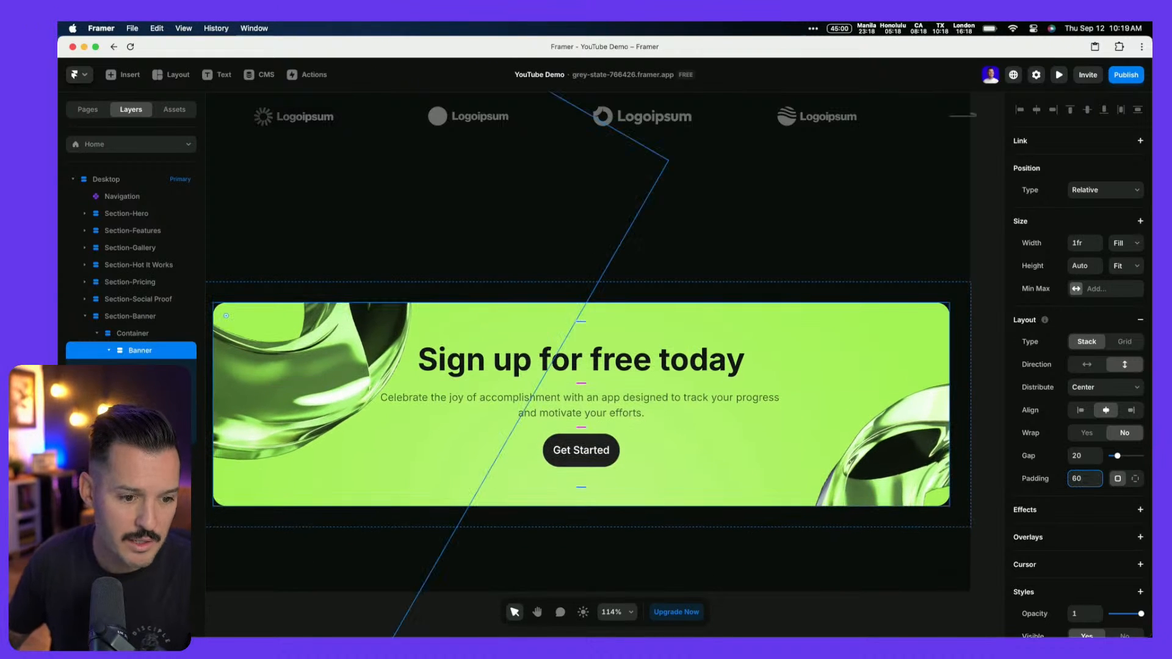
# Reposition the left and right glass images on the banner and select both
pyautogui.click(191, 436)
pyautogui.click(191, 420)
pyautogui.click(191, 436)
pyautogui.moveTo(293, 404); pyautogui.dragTo(258, 365)
pyautogui.moveTo(884, 460); pyautogui.dragTo(880, 470)
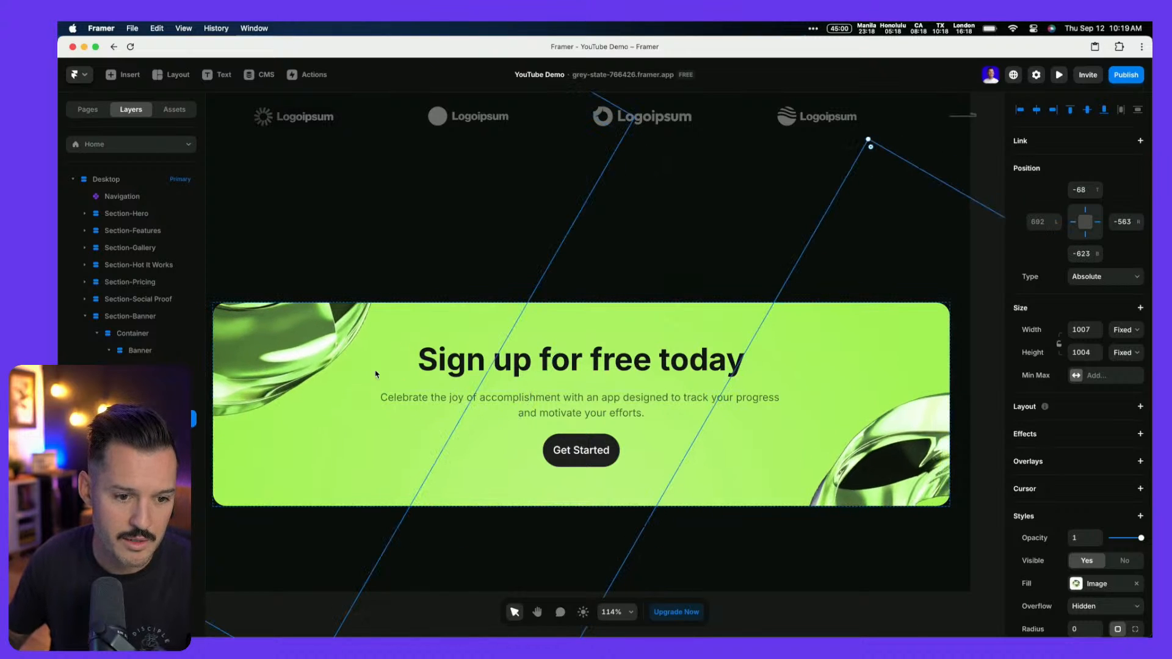
pyautogui.moveTo(304, 366); pyautogui.dragTo(306, 356)
pyautogui.keyDown('shift'); pyautogui.click(183, 420); pyautogui.keyUp('shift')
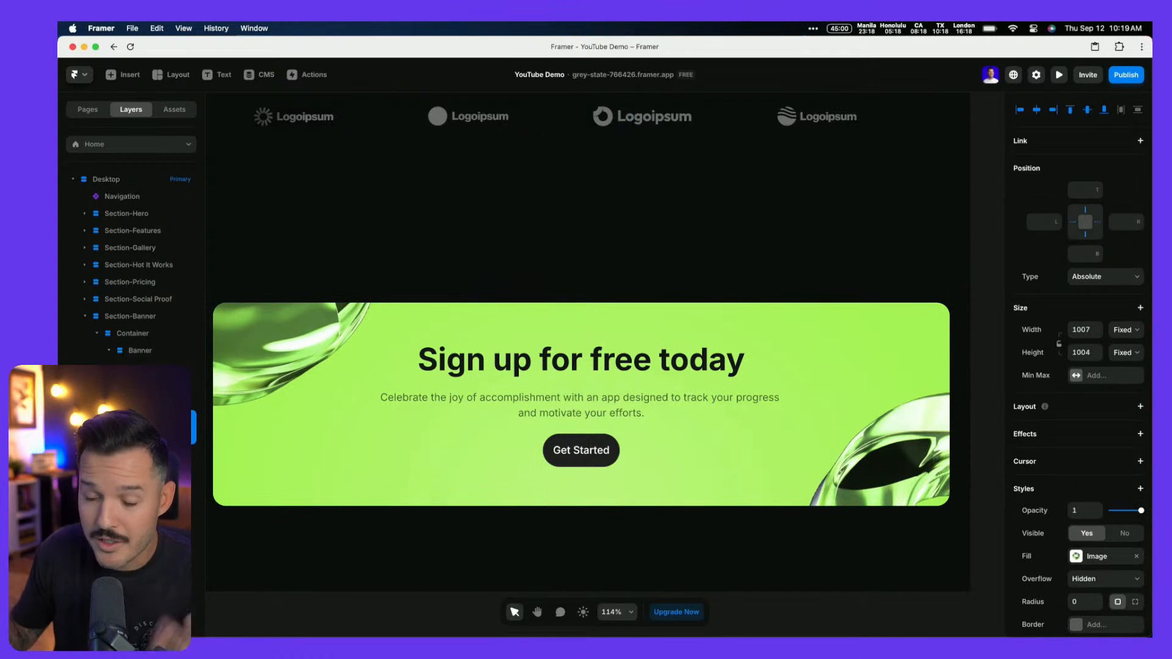
# Add a Loop effect rotating the glass images 340° over 20 s linear, then preview
pyautogui.click(1141, 433)
pyautogui.click(1120, 495)
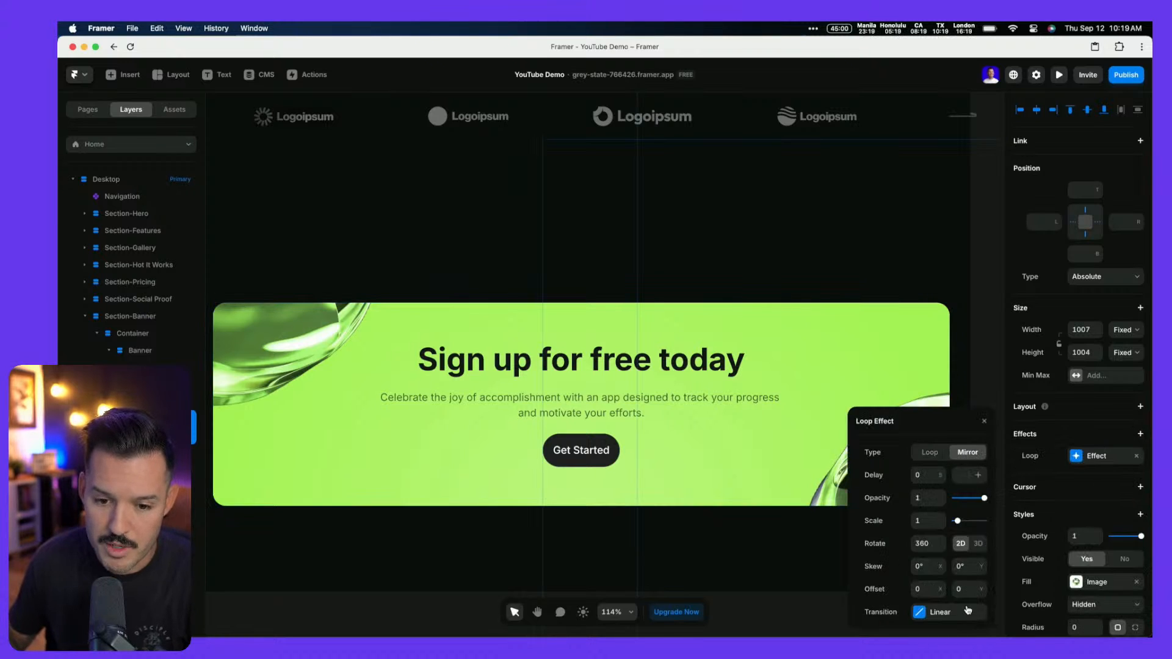
pyautogui.write('340')
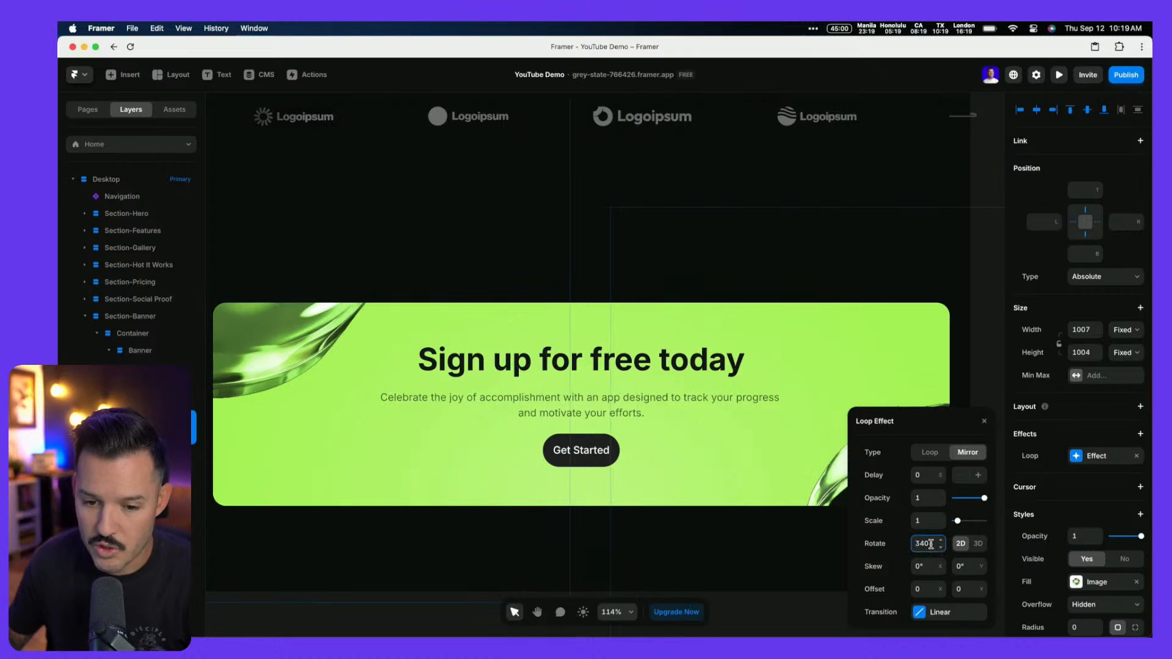
pyautogui.click(922, 613)
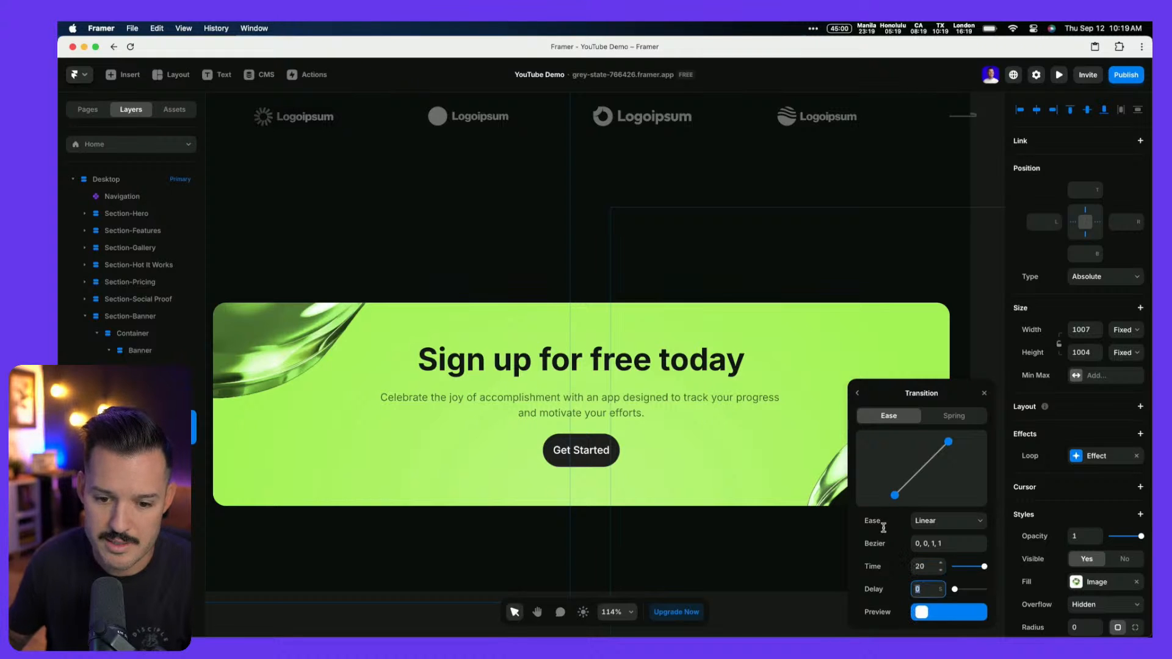
pyautogui.click(773, 392)
pyautogui.press('super+p')
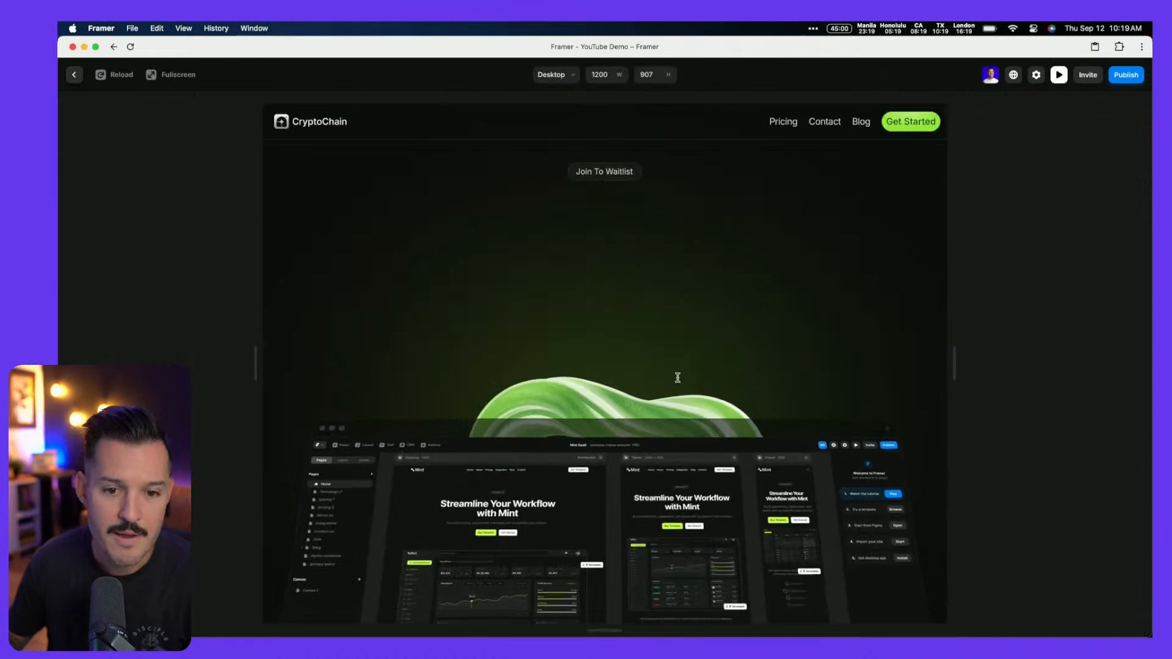
# Scroll the preview to the sign-up banner to watch the rotating glass images, then exit
pyautogui.scroll(-15, 521, 274)
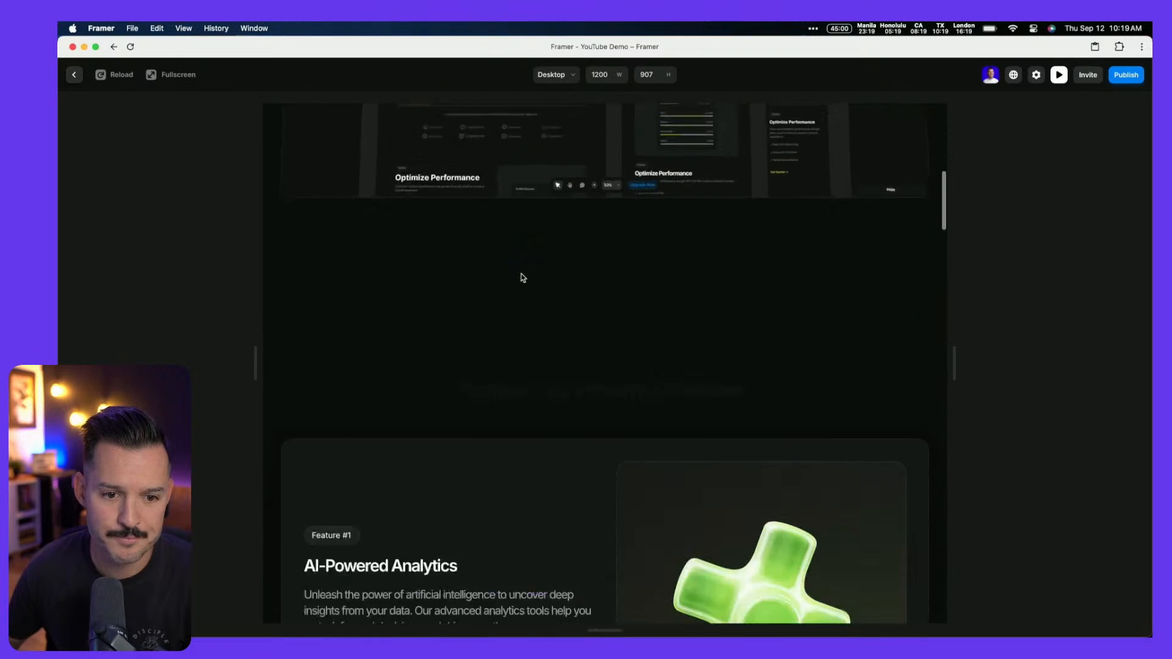
pyautogui.scroll(-10, 523, 278)
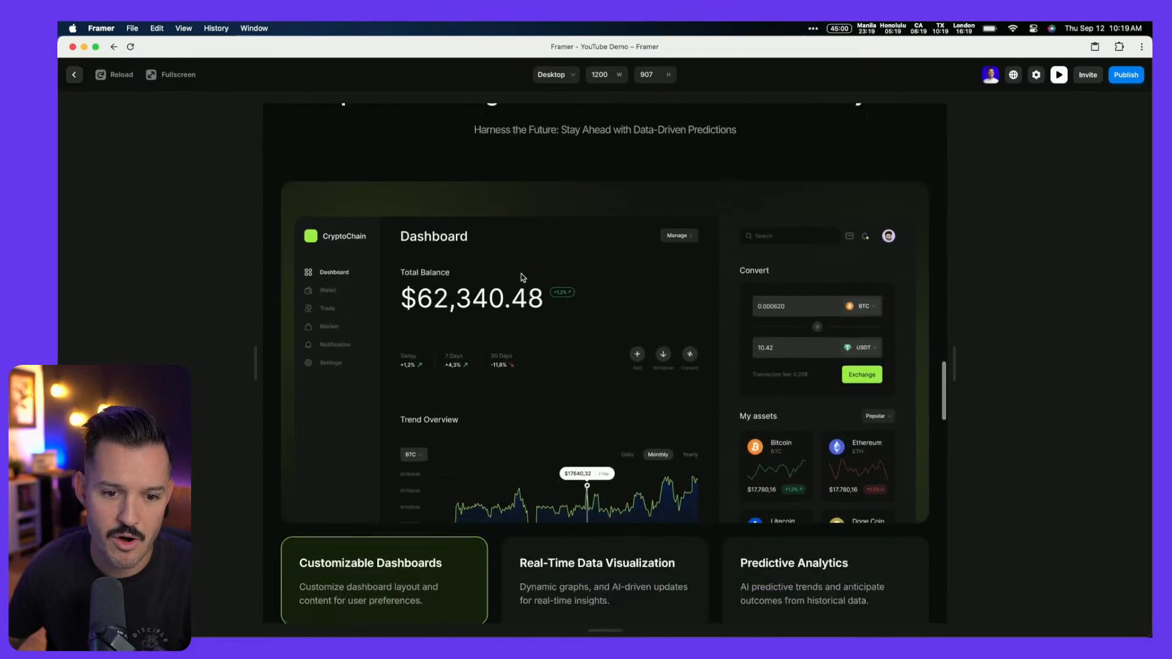
pyautogui.scroll(-10, 611, 451)
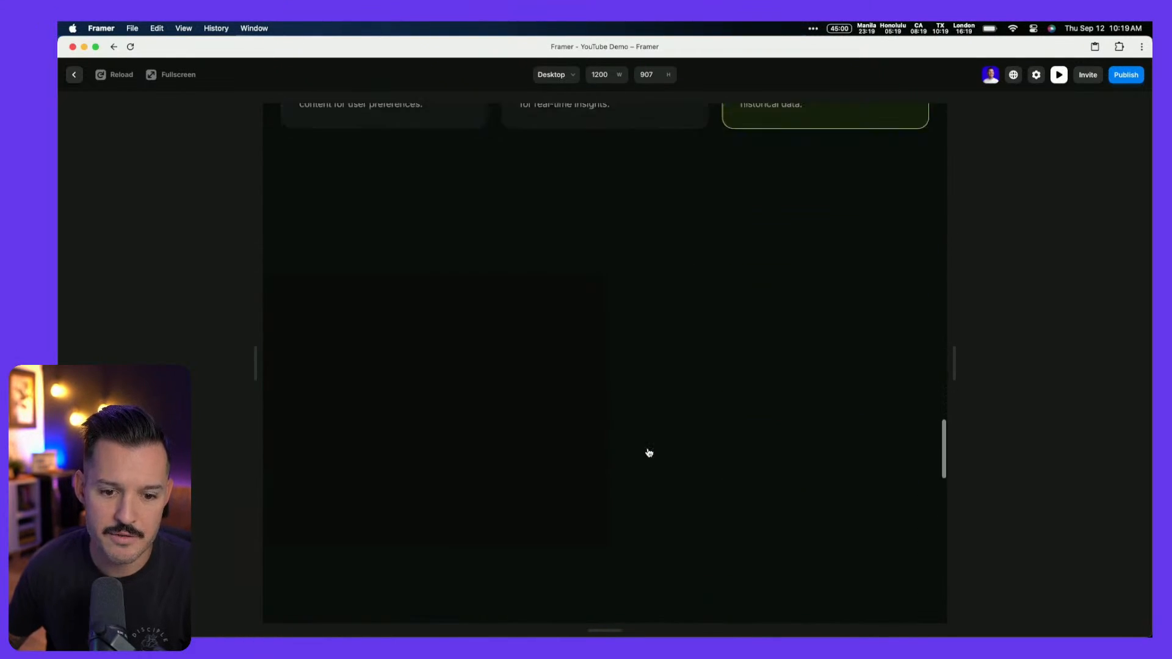
pyautogui.scroll(-10, 585, 329)
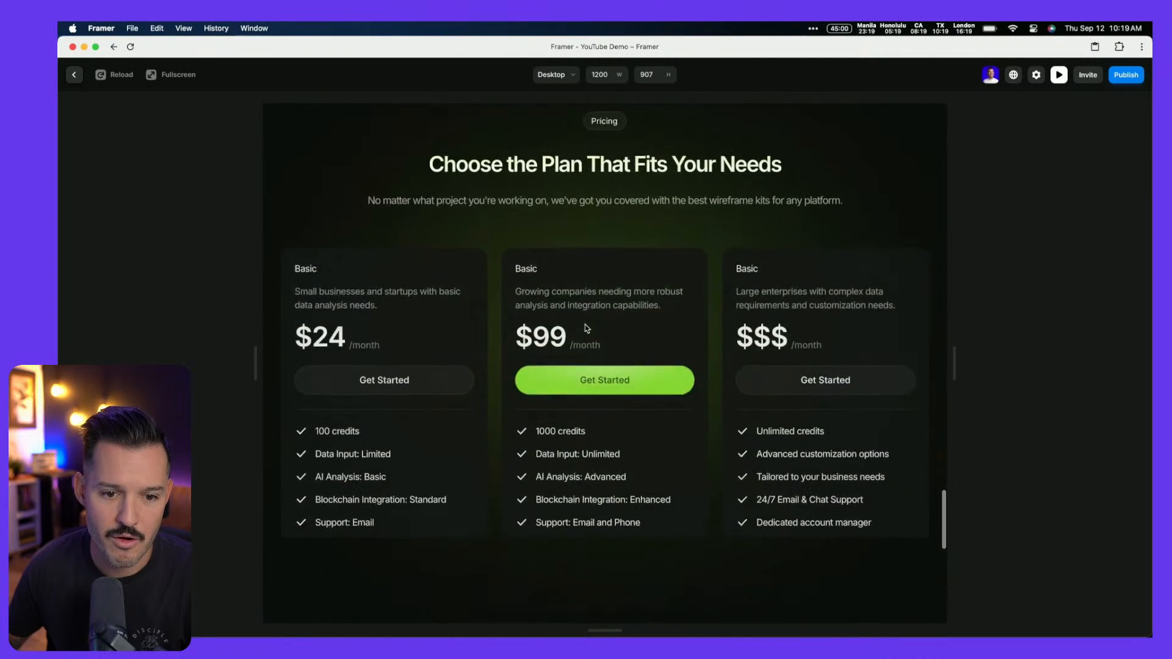
pyautogui.scroll(-10, 575, 330)
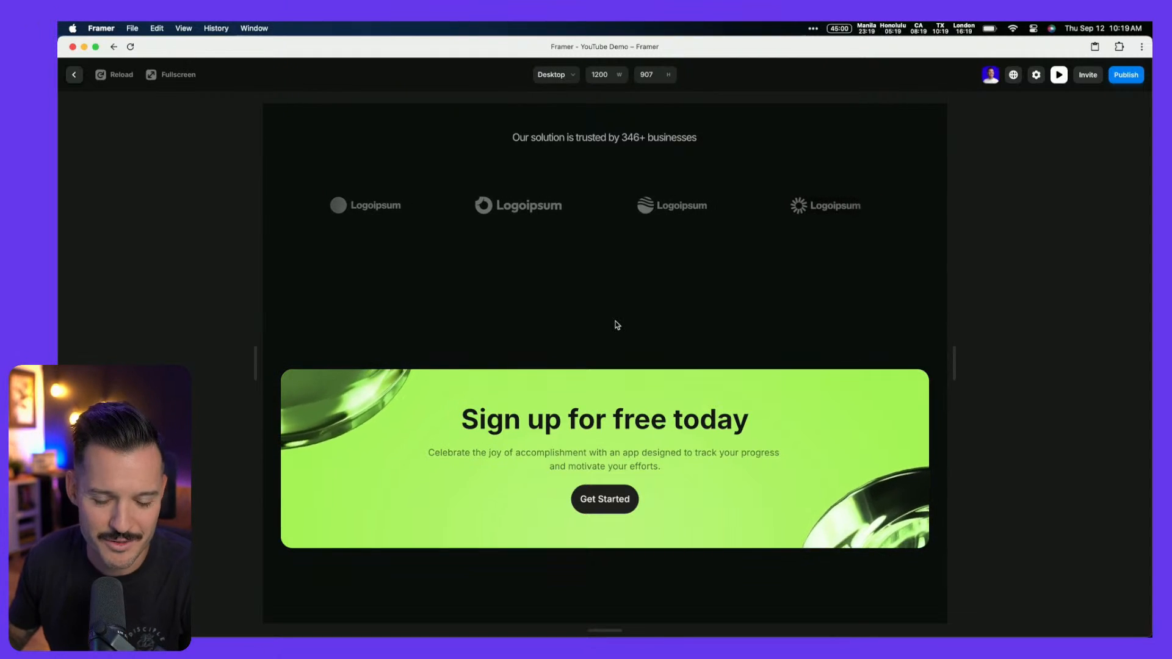
pyautogui.press('Escape')
# Set Section-Hero's overflow to Hidden
pyautogui.scroll(-10, 617, 325)
pyautogui.scroll(3, 620, 323)
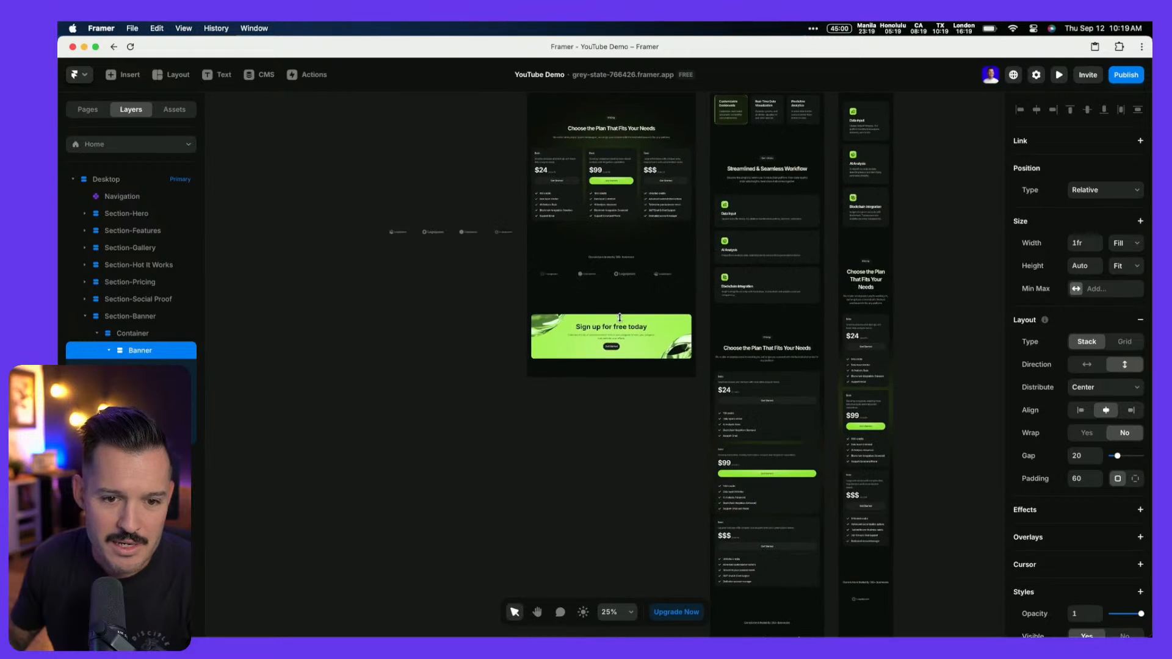
pyautogui.scroll(10, 621, 322)
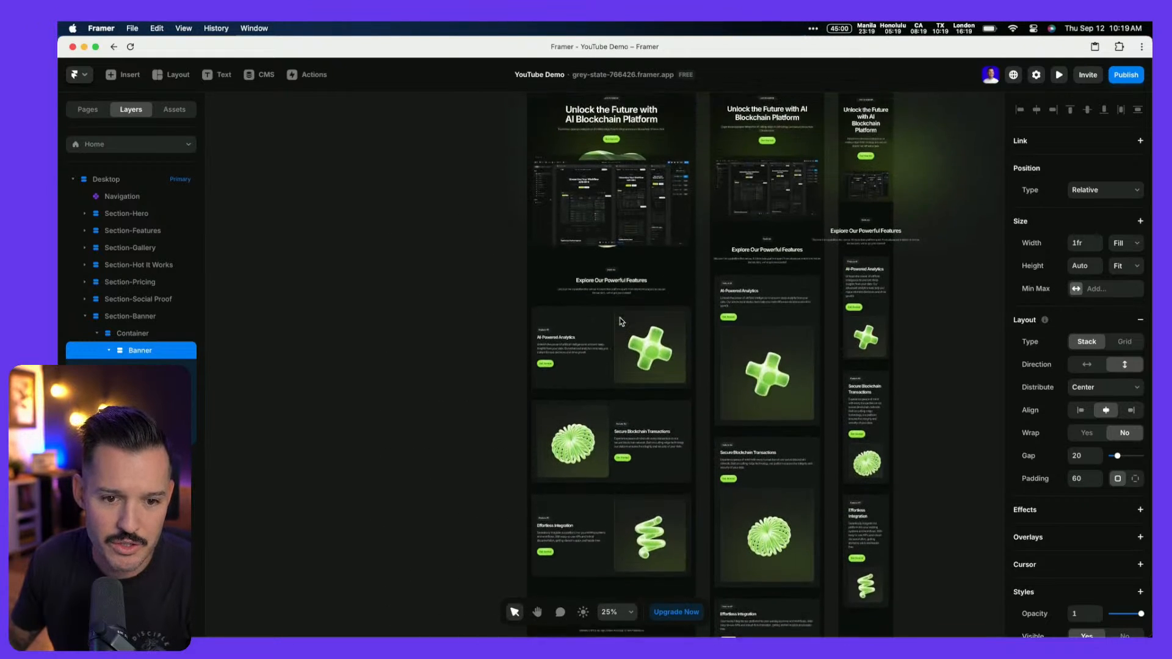
pyautogui.click(693, 197)
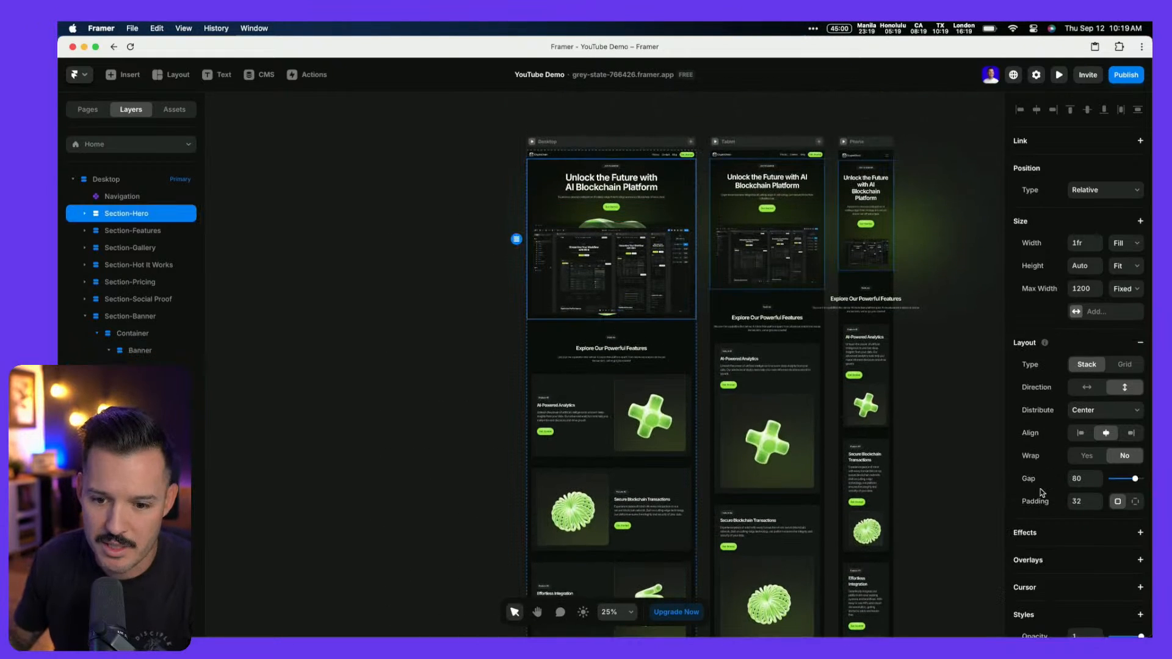
pyautogui.scroll(-3, 1062, 498)
pyautogui.click(1102, 555)
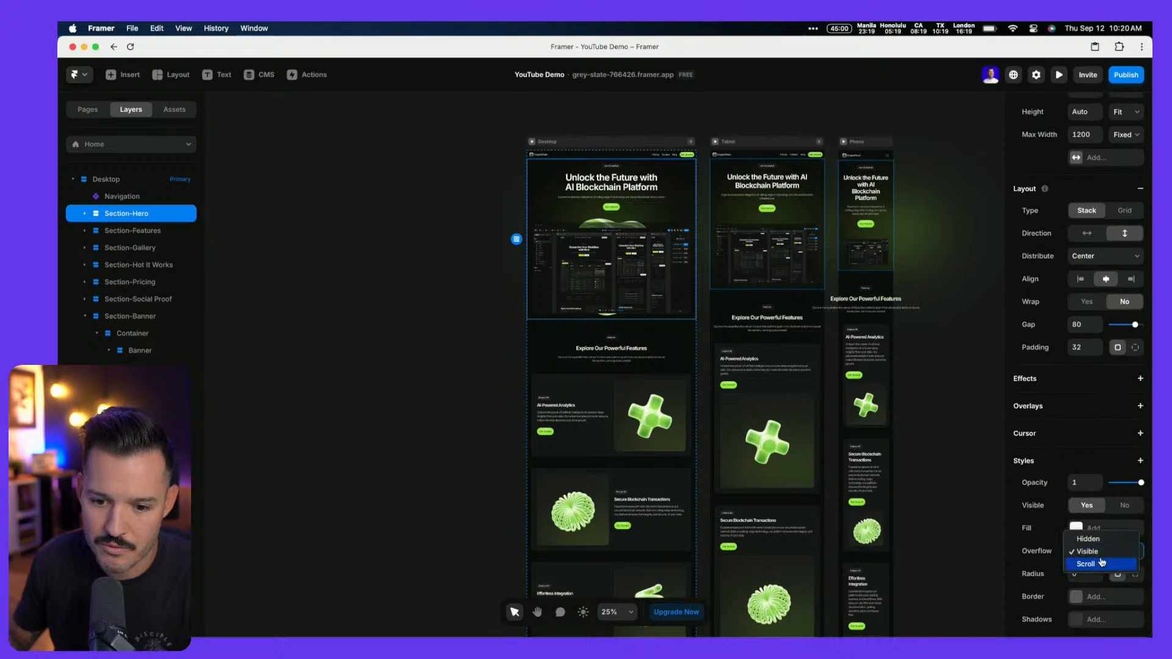
pyautogui.click(1093, 560)
# Confirm Section-Gallery through Section-Banner have Hidden overflow, deselect them, and preview the site
pyautogui.scroll(-5, 687, 415)
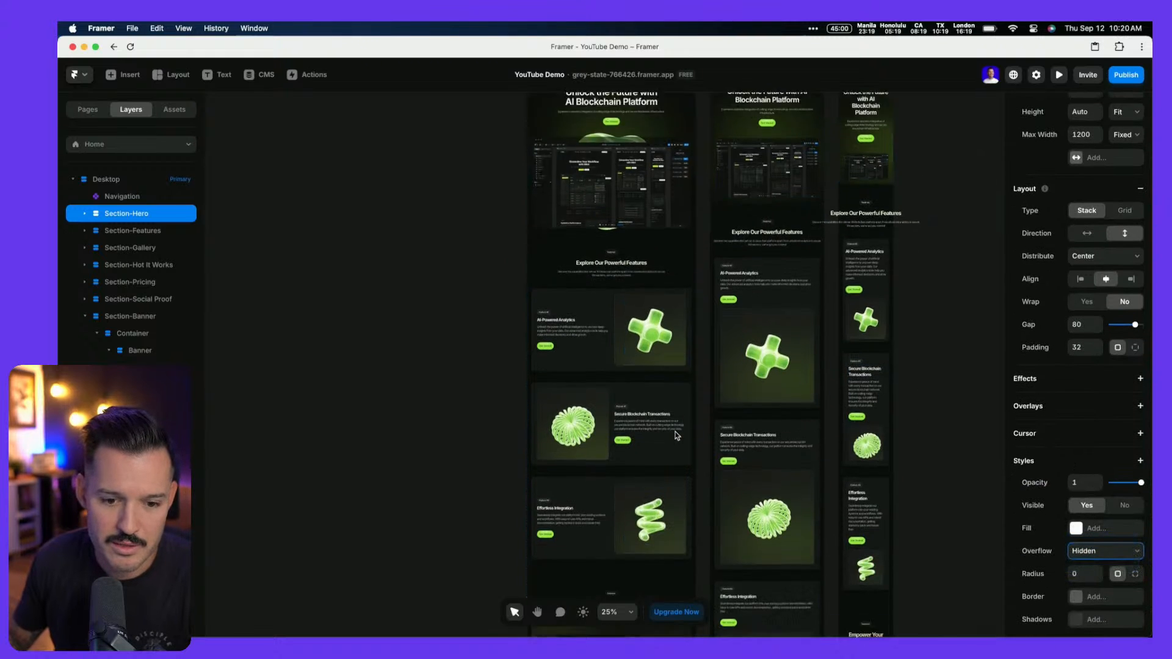
pyautogui.click(687, 414)
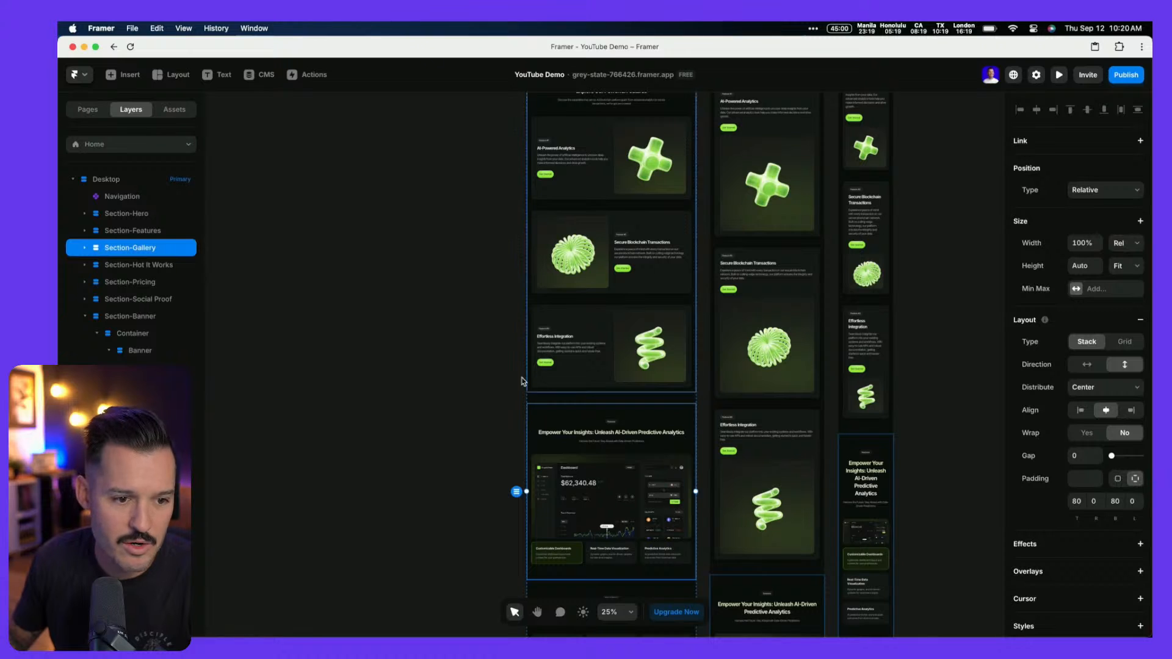
pyautogui.keyDown('shift'); pyautogui.click(131, 317); pyautogui.keyUp('shift')
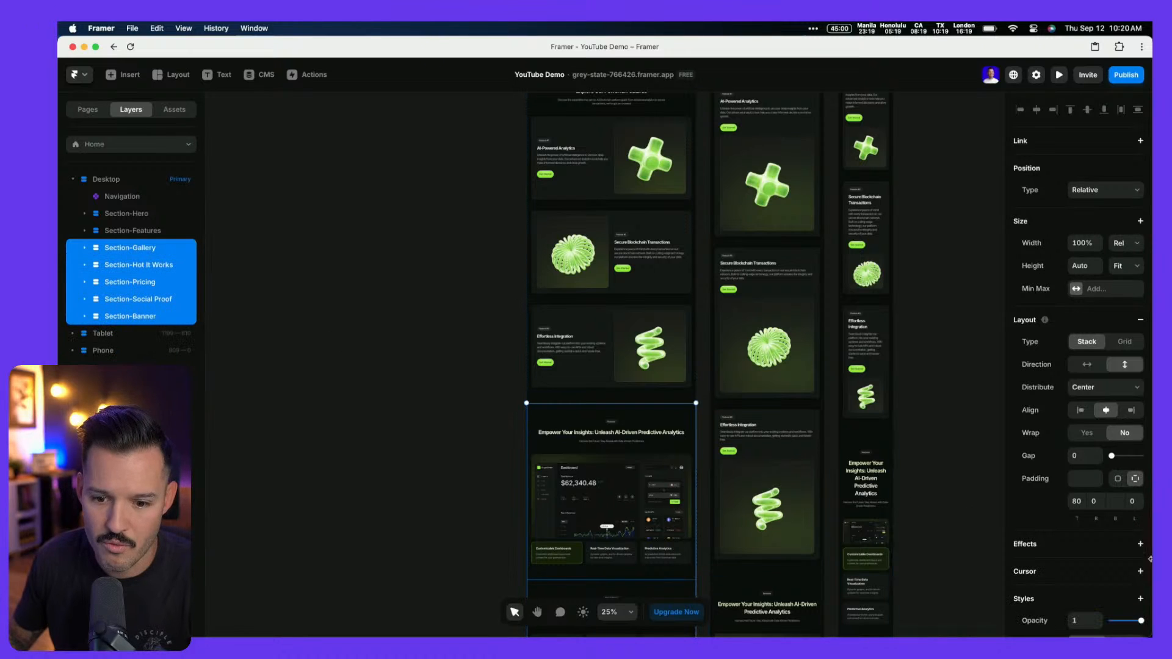
pyautogui.scroll(-5, 1143, 580)
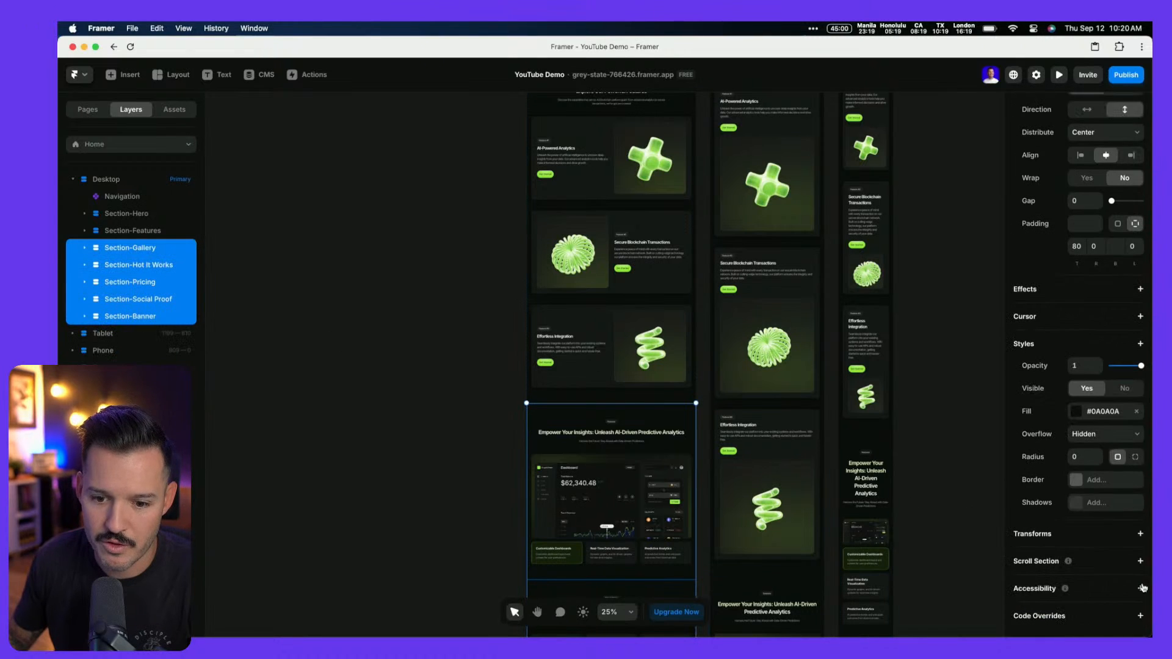
pyautogui.click(1105, 441)
pyautogui.click(1105, 437)
pyautogui.click(413, 212)
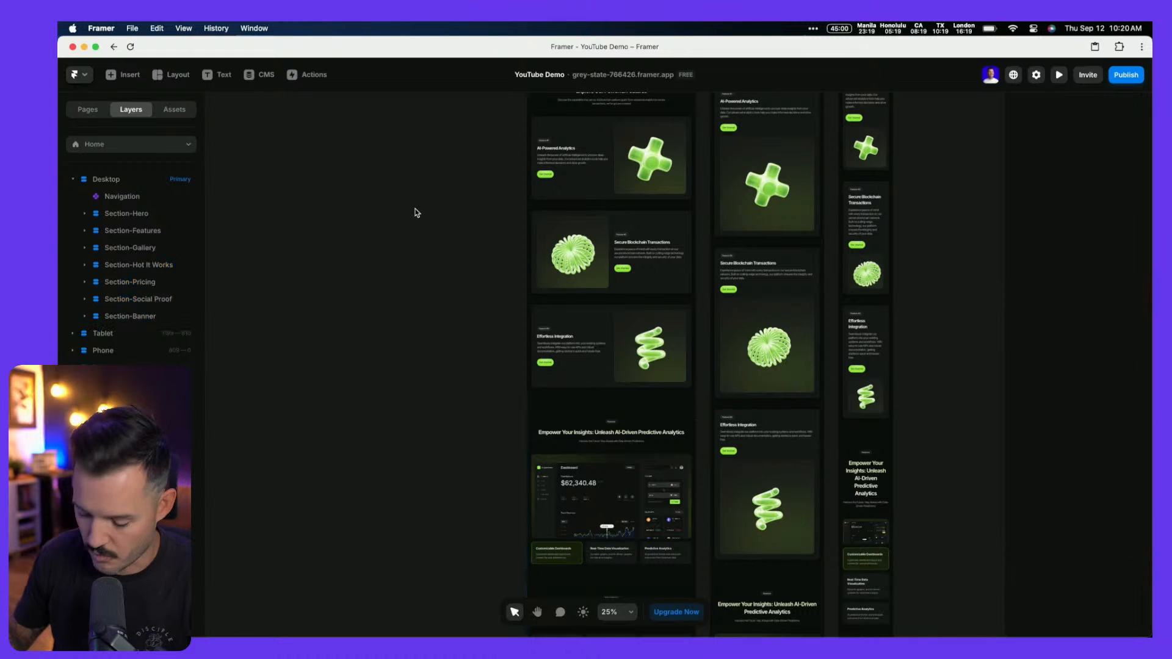
pyautogui.press('super+p')
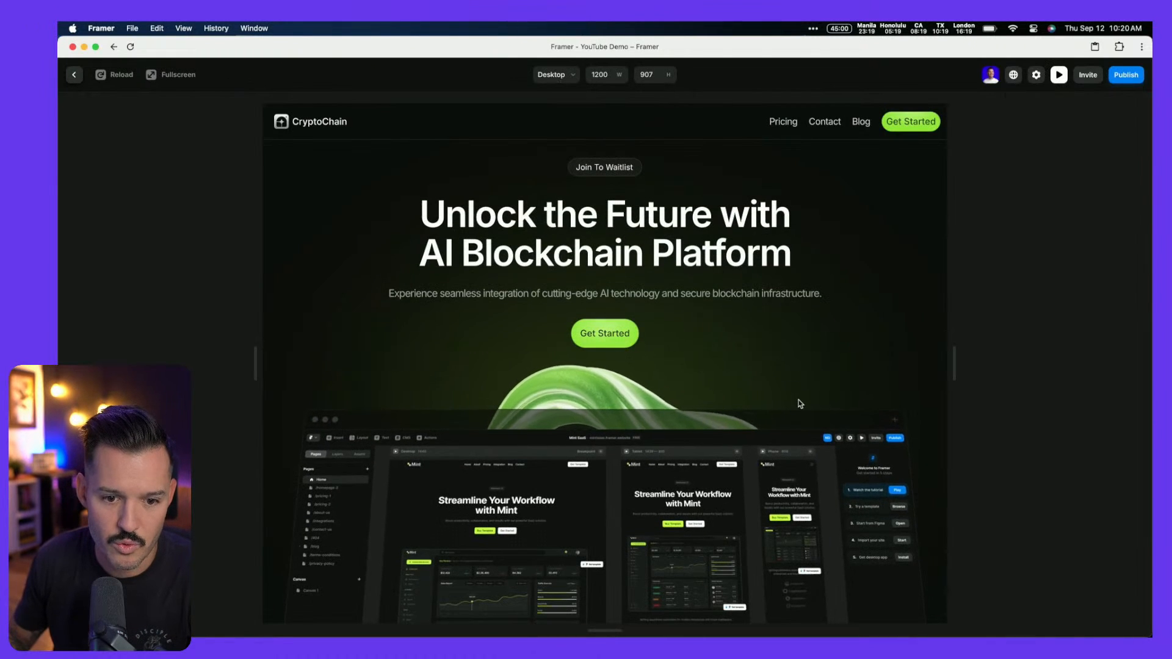
# Scroll through the whole preview to check the glass images stay clipped, then exit preview
pyautogui.scroll(-10, 773, 403)
pyautogui.scroll(-10, 672, 387)
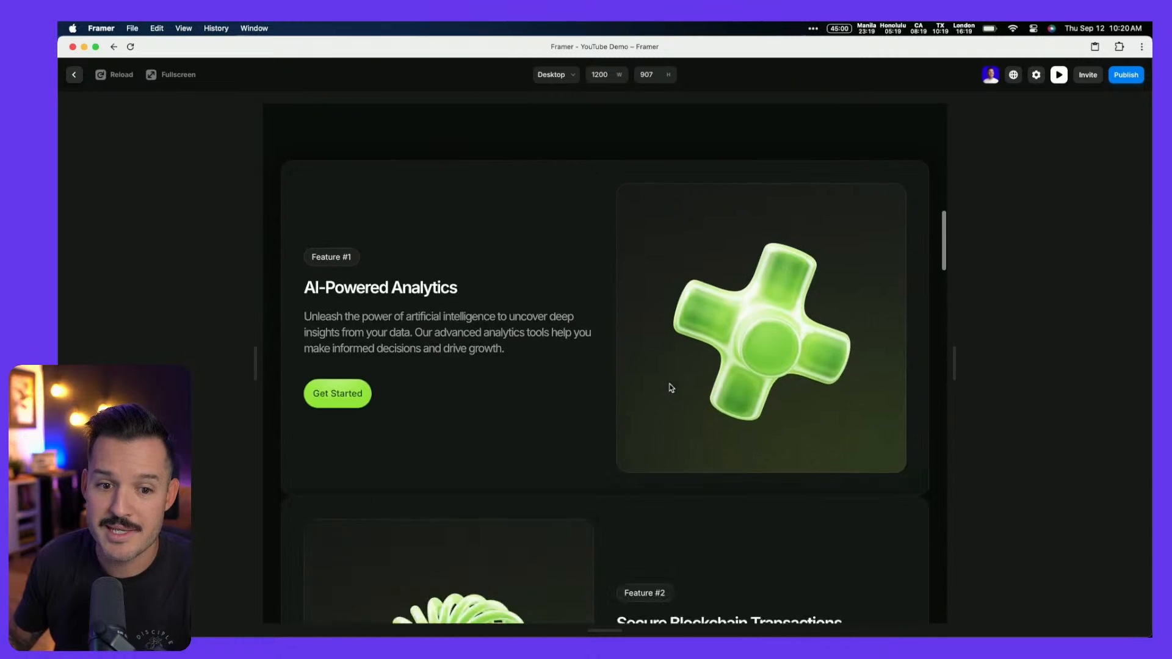
pyautogui.scroll(5, 672, 388)
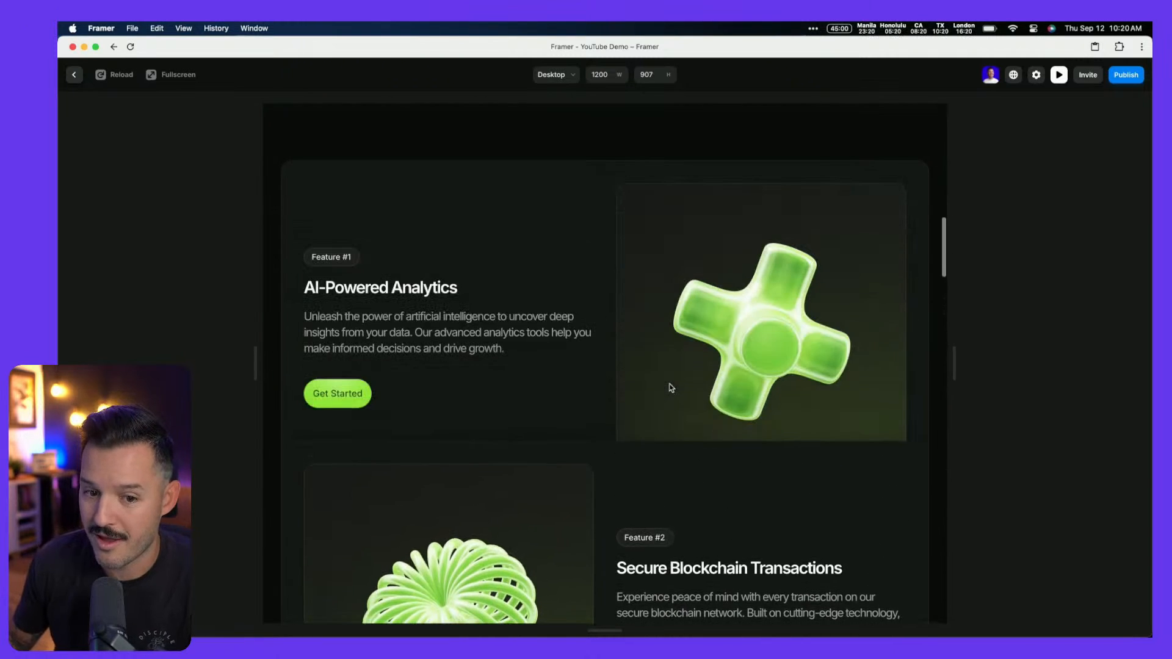
pyautogui.scroll(-5, 672, 388)
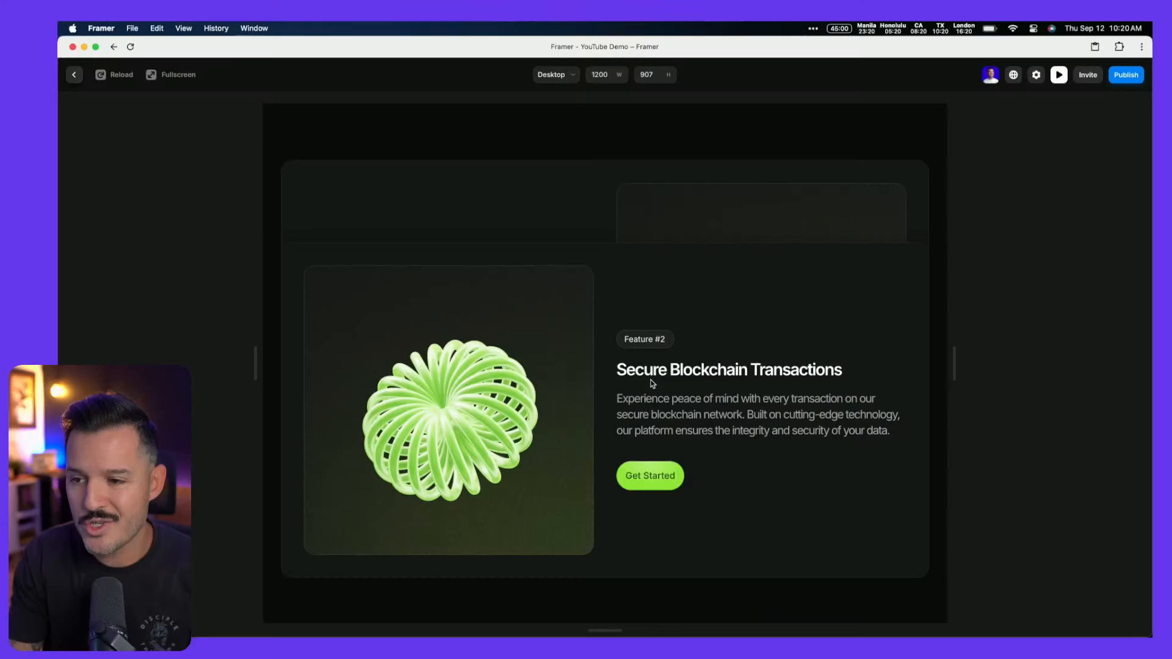
pyautogui.scroll(-5, 701, 391)
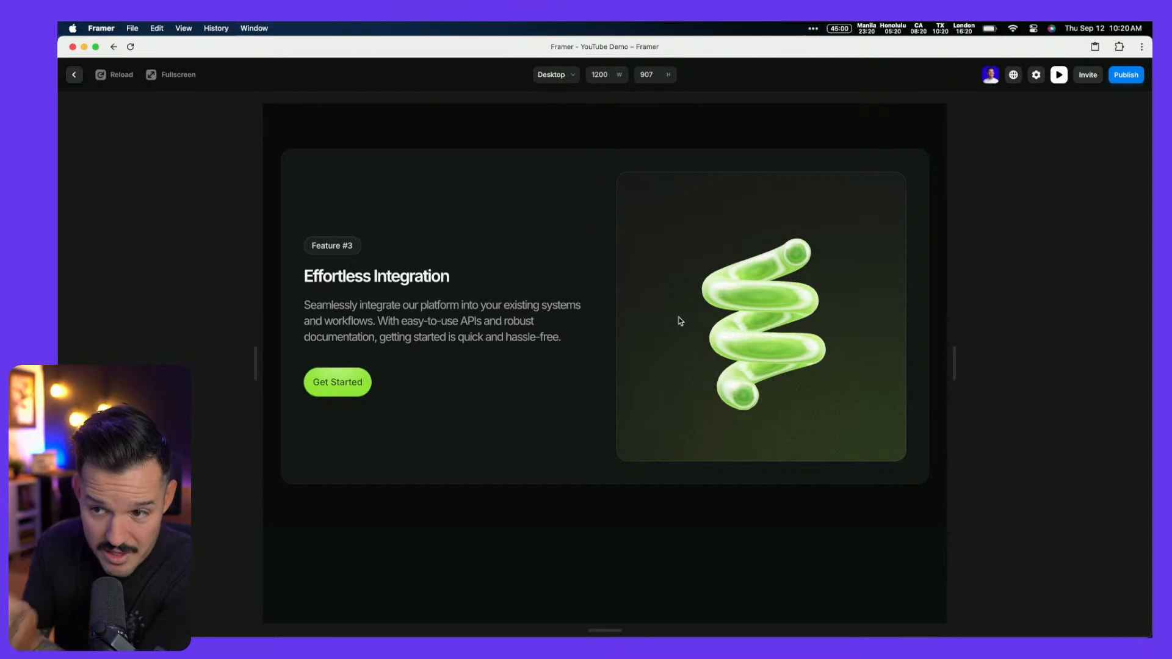
pyautogui.scroll(-10, 679, 324)
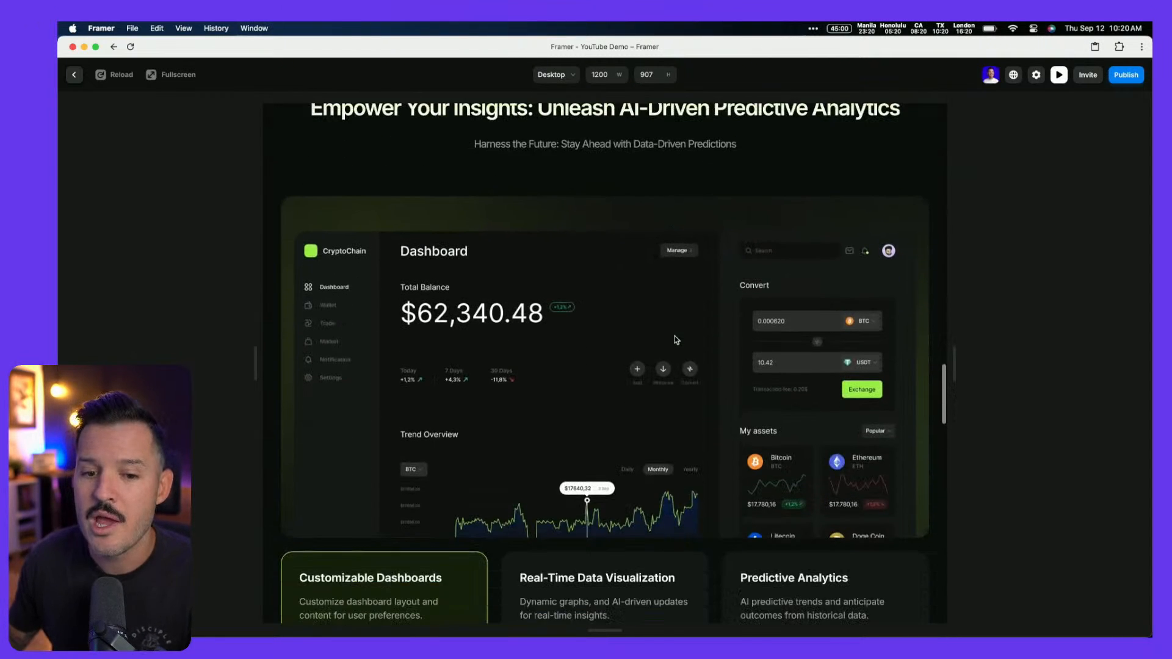
pyautogui.scroll(-15, 676, 340)
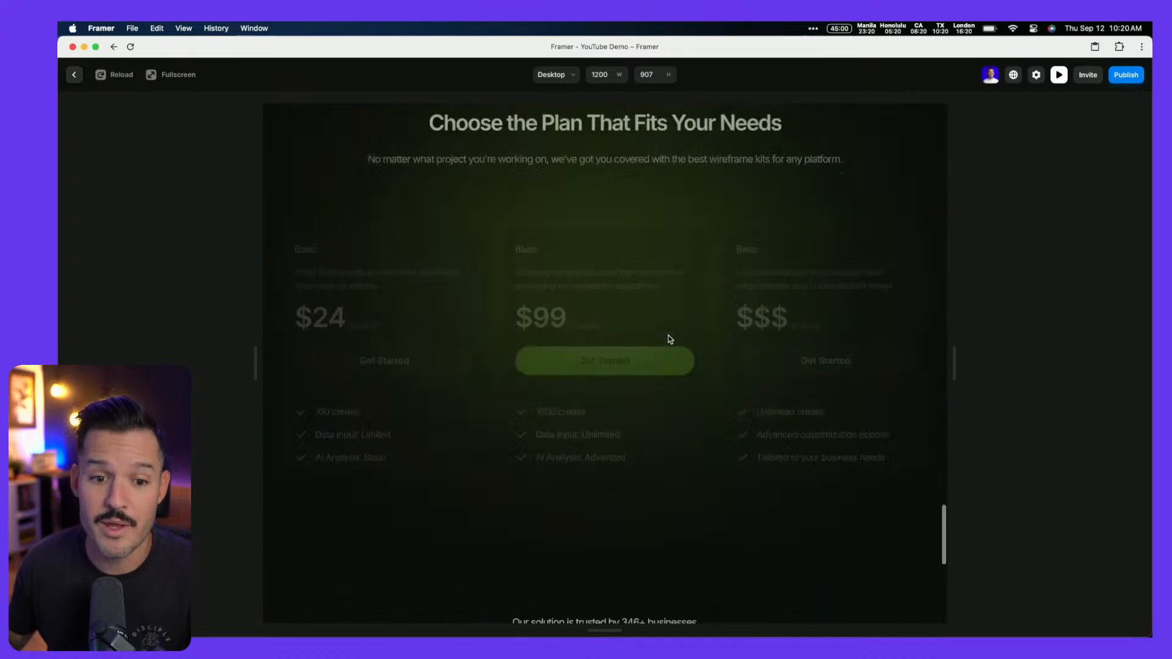
pyautogui.scroll(-5, 671, 339)
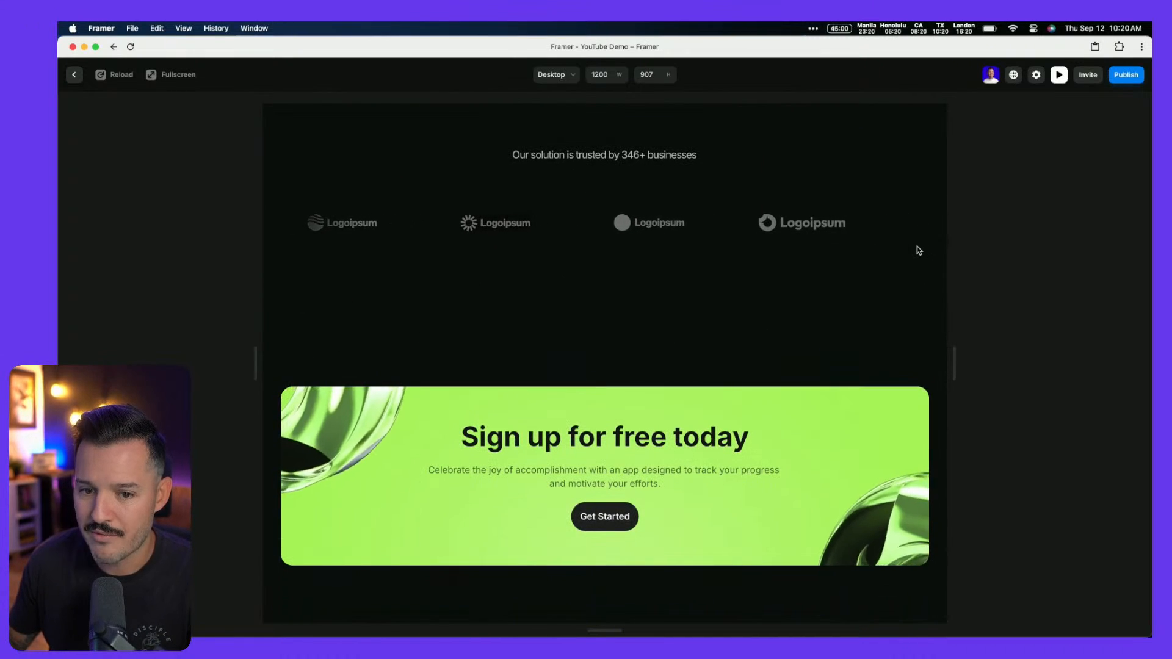
pyautogui.scroll(-1, 867, 275)
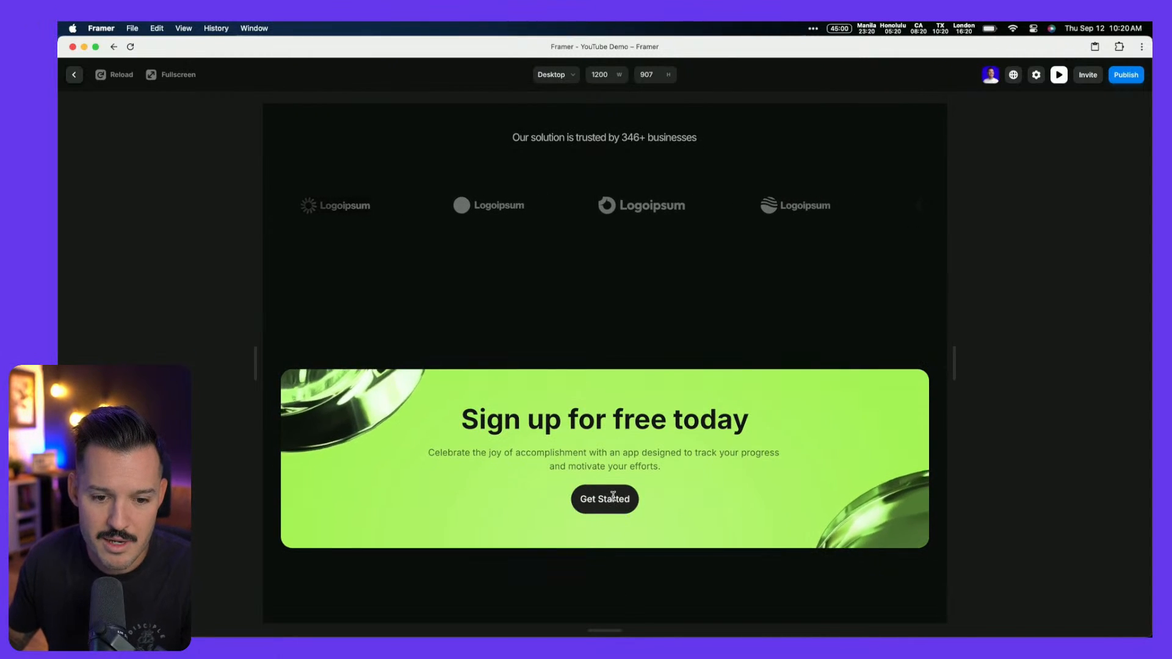
pyautogui.press('Escape')
pyautogui.scroll(-5, 409, 450)
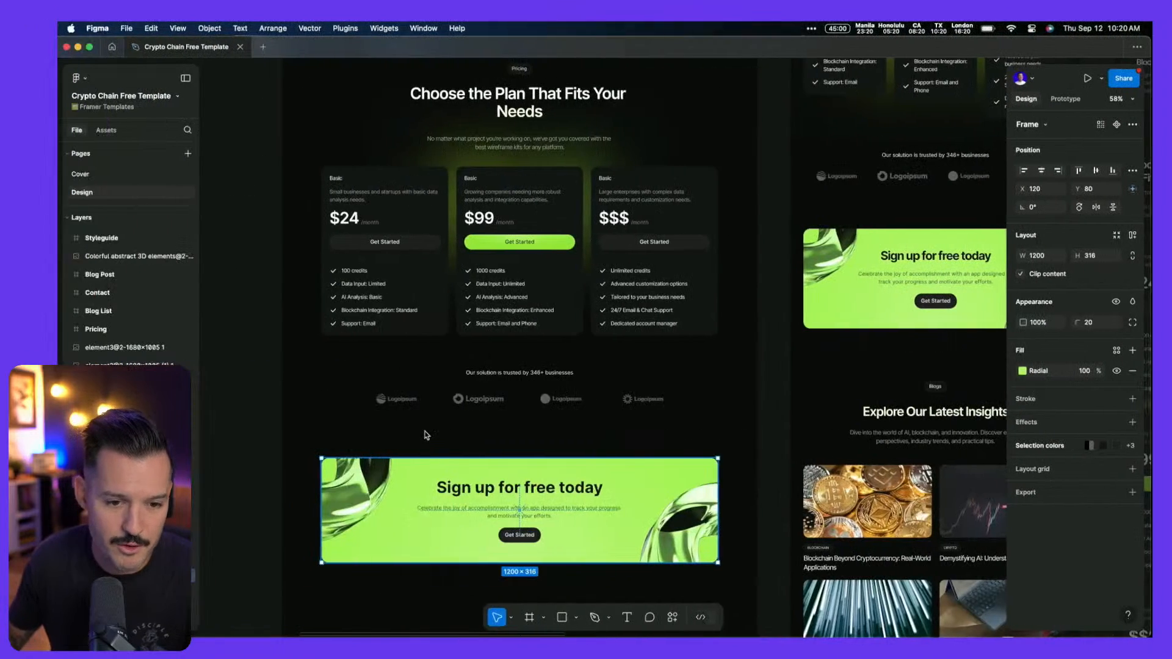
# Select the Figma footer frame and copy it with 'Figma to HTML with Framer', then return to Framer
pyautogui.scroll(-10, 756, 225)
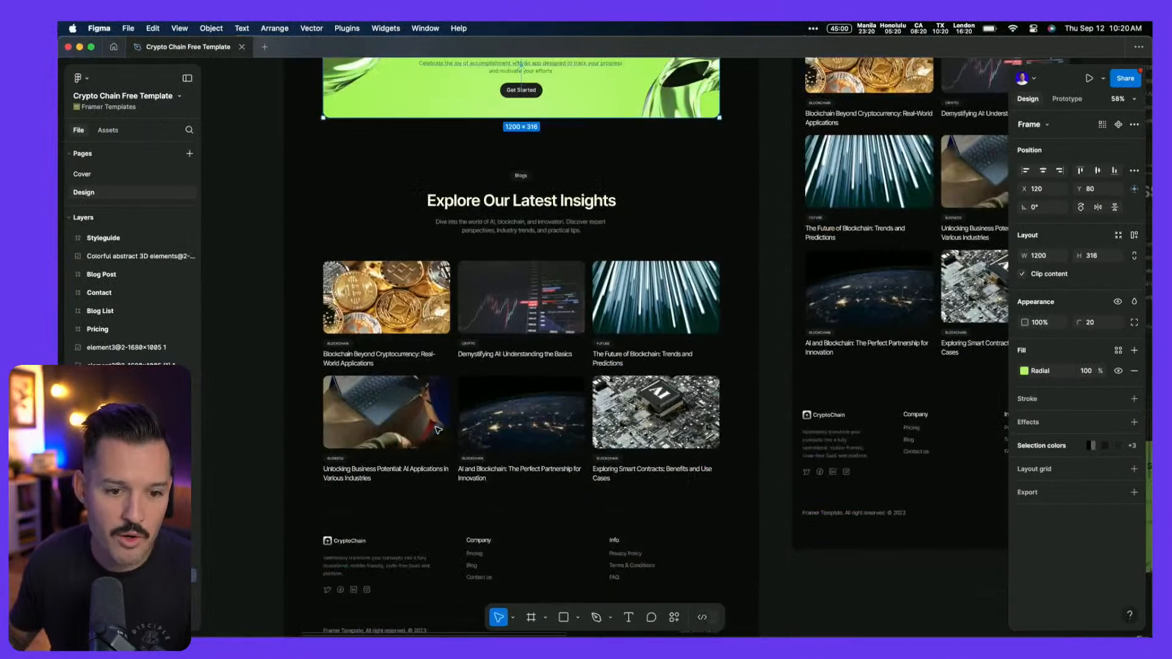
pyautogui.click(733, 214)
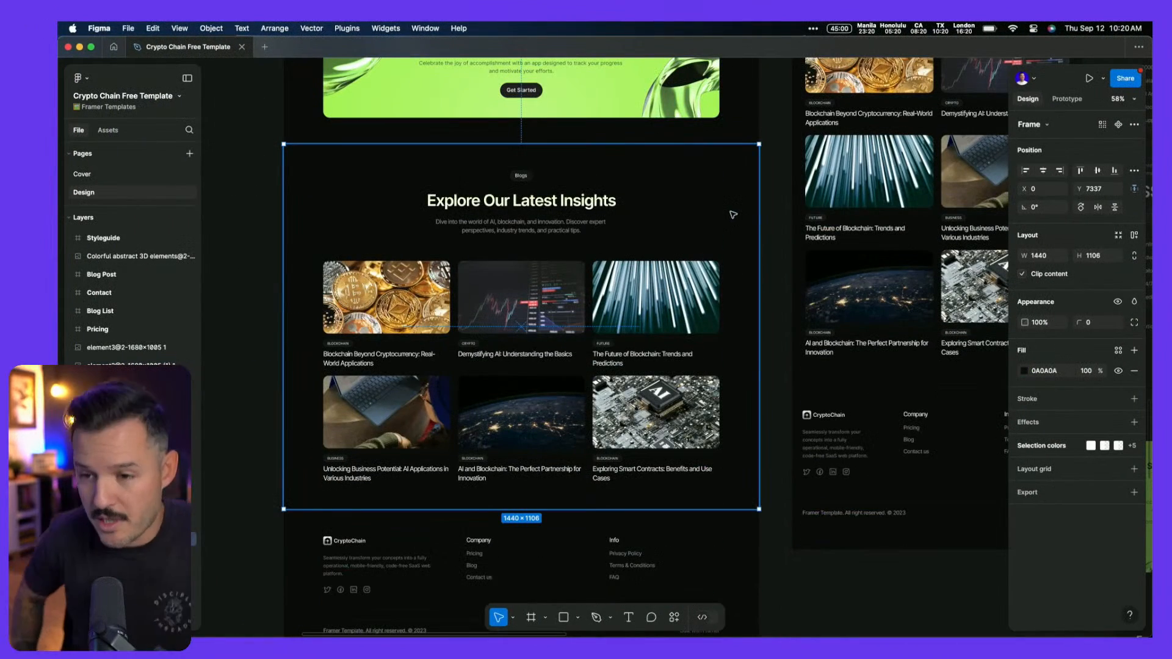
pyautogui.click(710, 543)
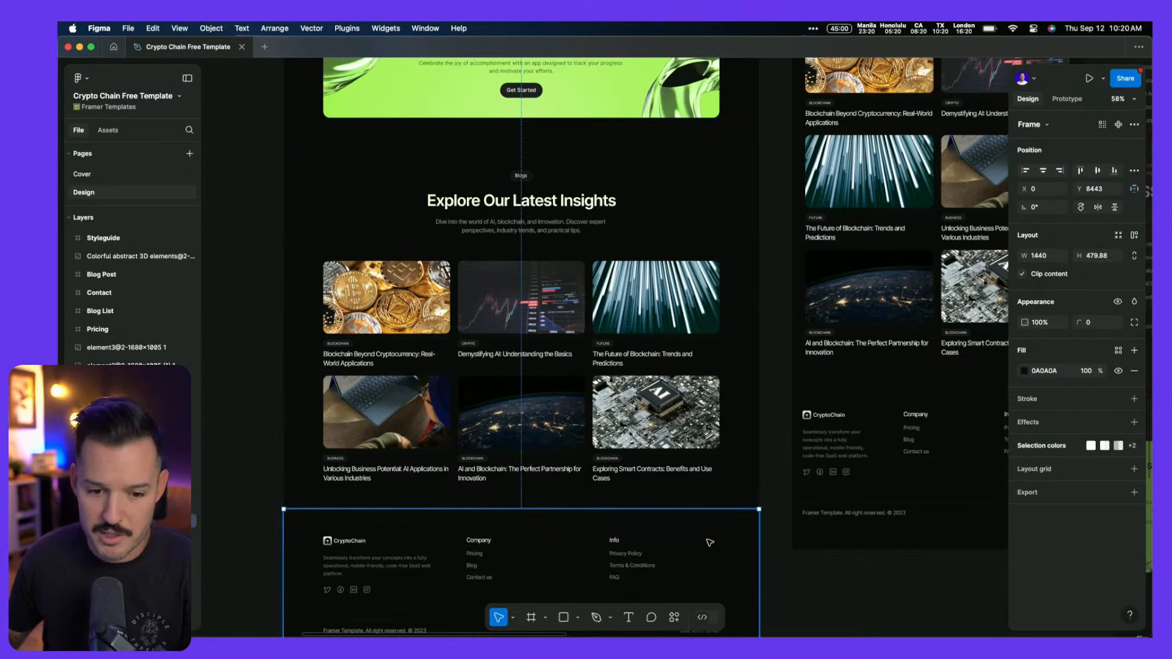
pyautogui.press('super+k')
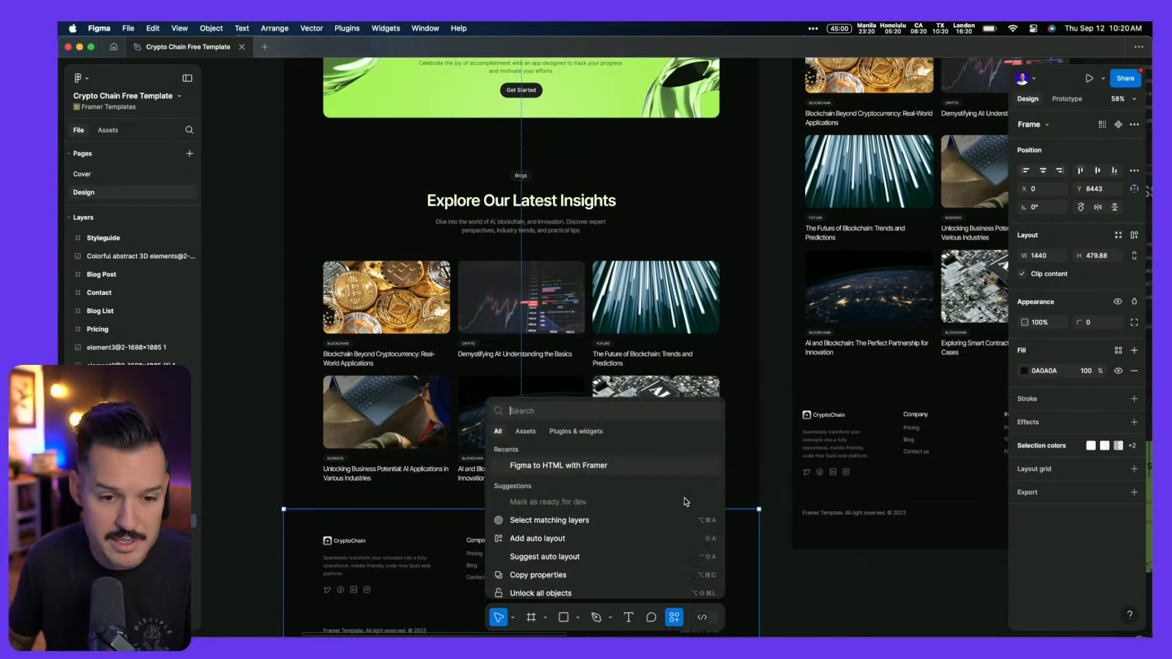
pyautogui.press('Return')
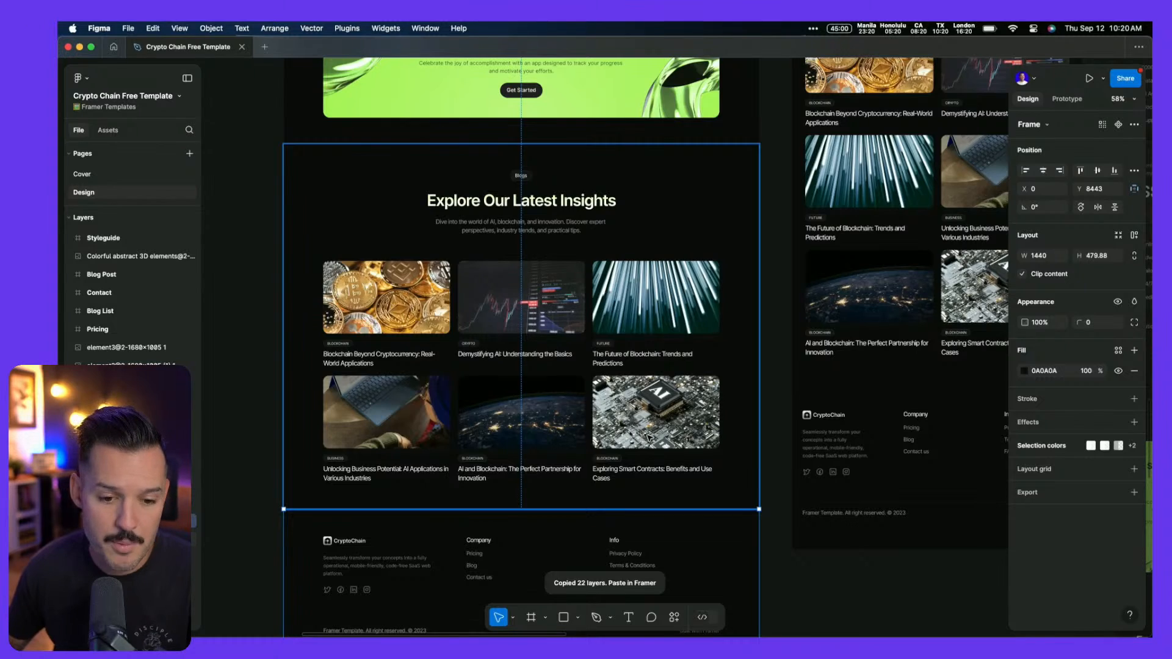
pyautogui.press('super+Tab')
pyautogui.scroll(-5, 488, 464)
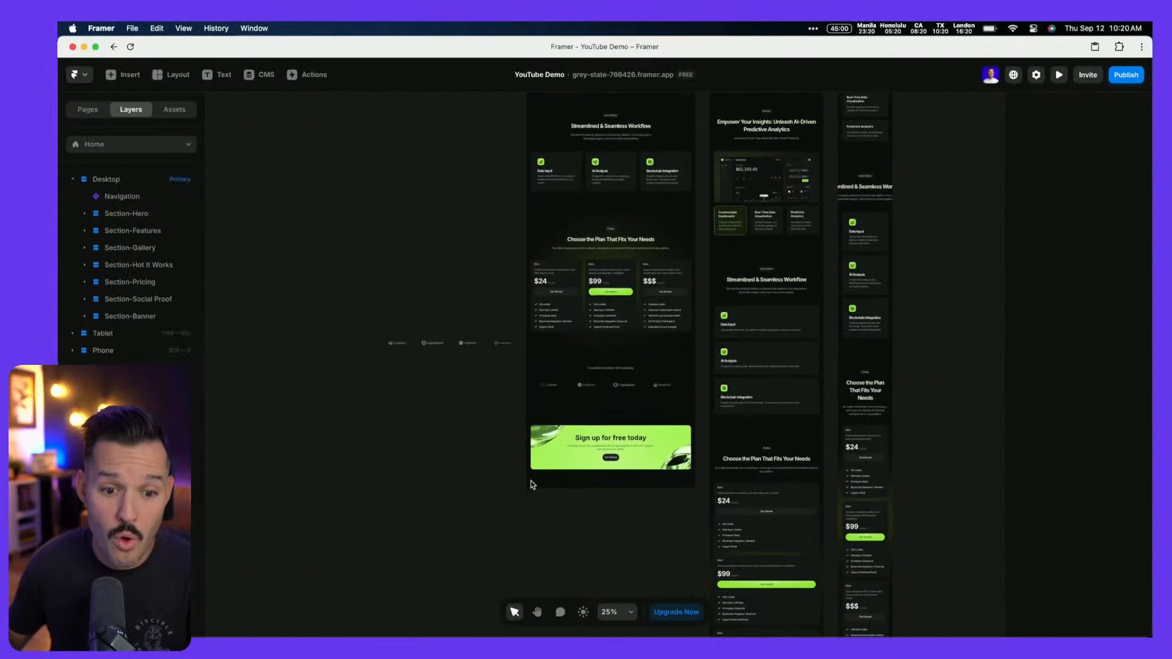
# Duplicate Section-Banner, delete its banner card, and paste the Figma footer into the copy
pyautogui.click(554, 484)
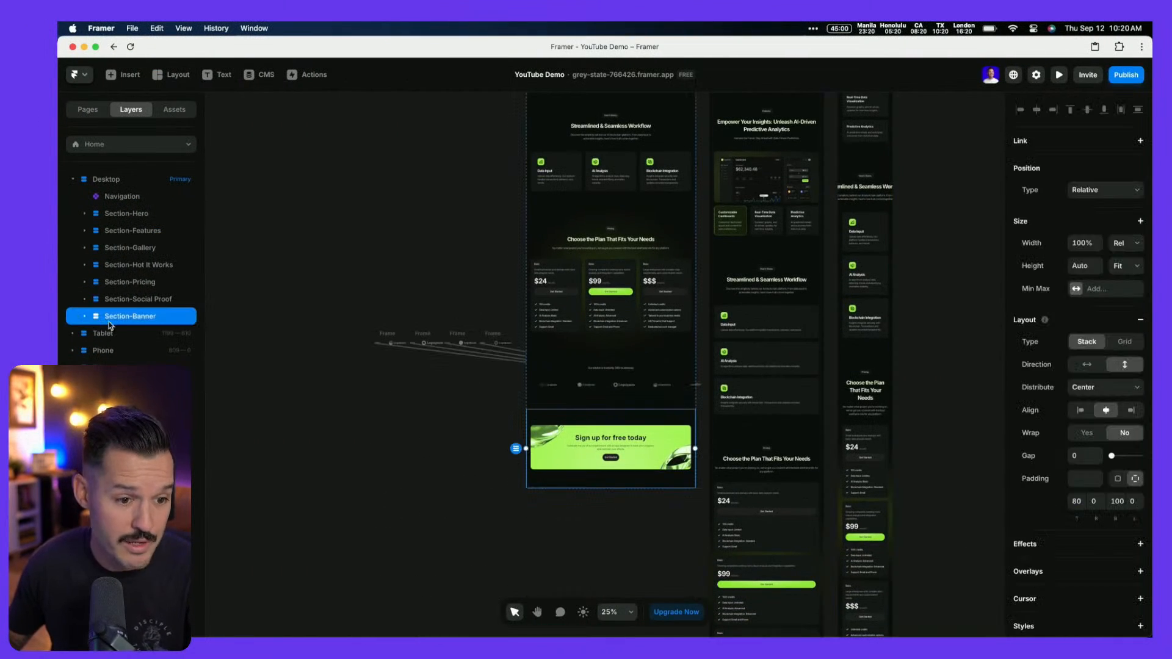
pyautogui.moveTo(116, 310); pyautogui.dragTo(126, 327)
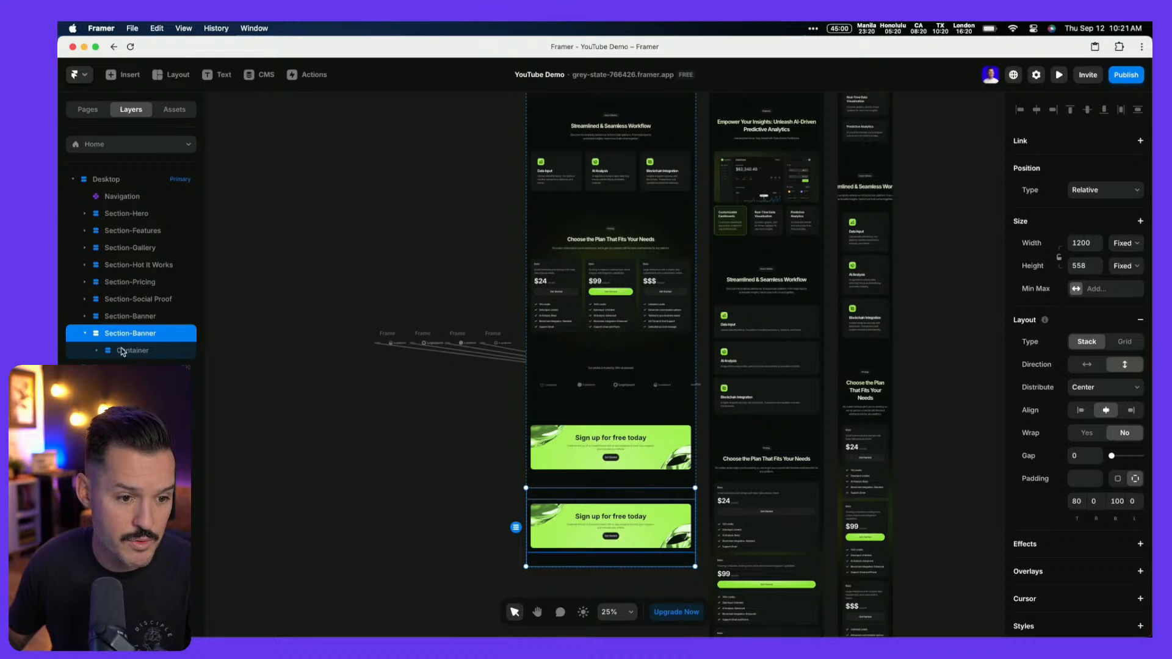
pyautogui.click(97, 353)
pyautogui.press('Delete')
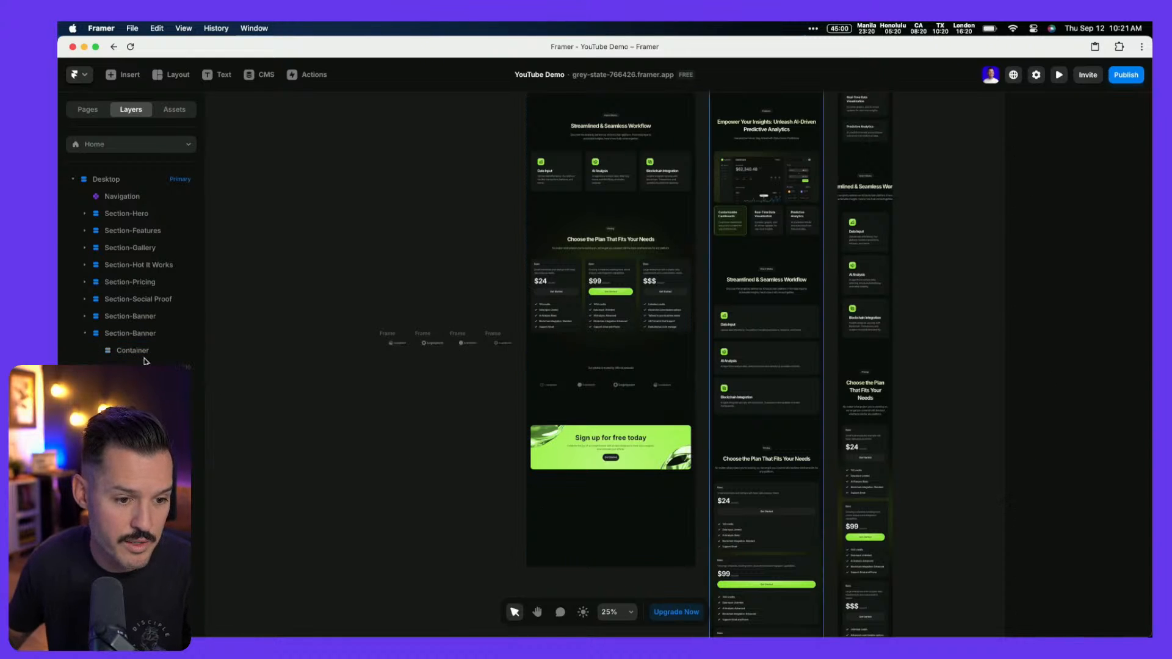
pyautogui.press('super+v')
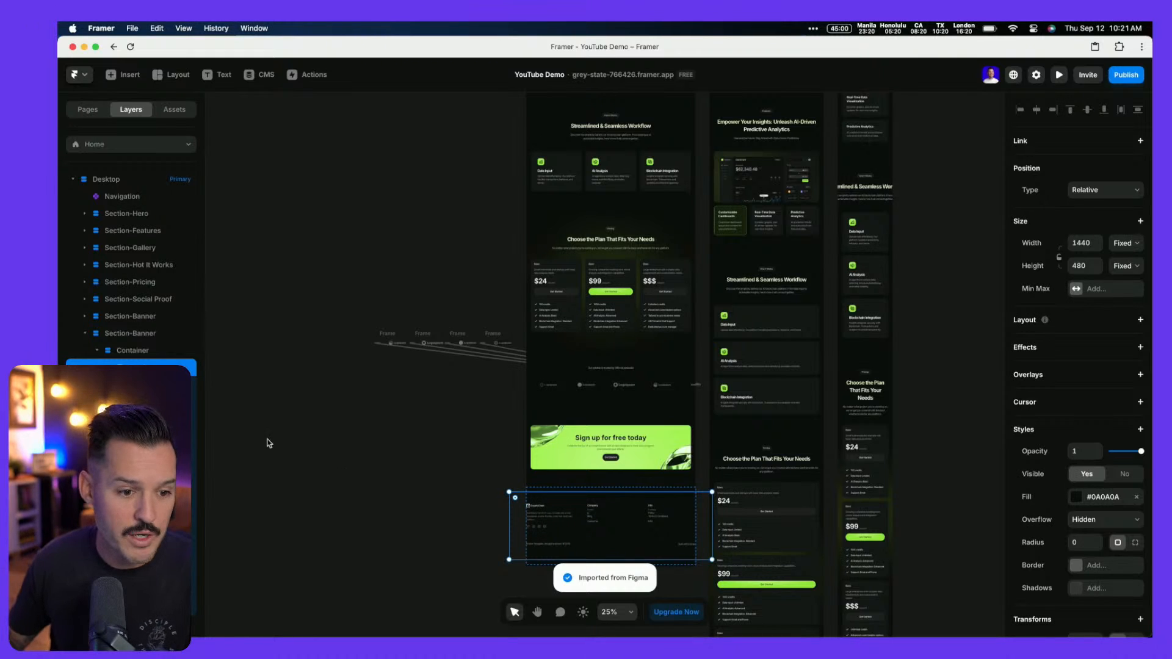
# Rearrange the pasted footer's layers in the hierarchy, undoing the move of its children into Container
pyautogui.moveTo(132, 366); pyautogui.dragTo(132, 345)
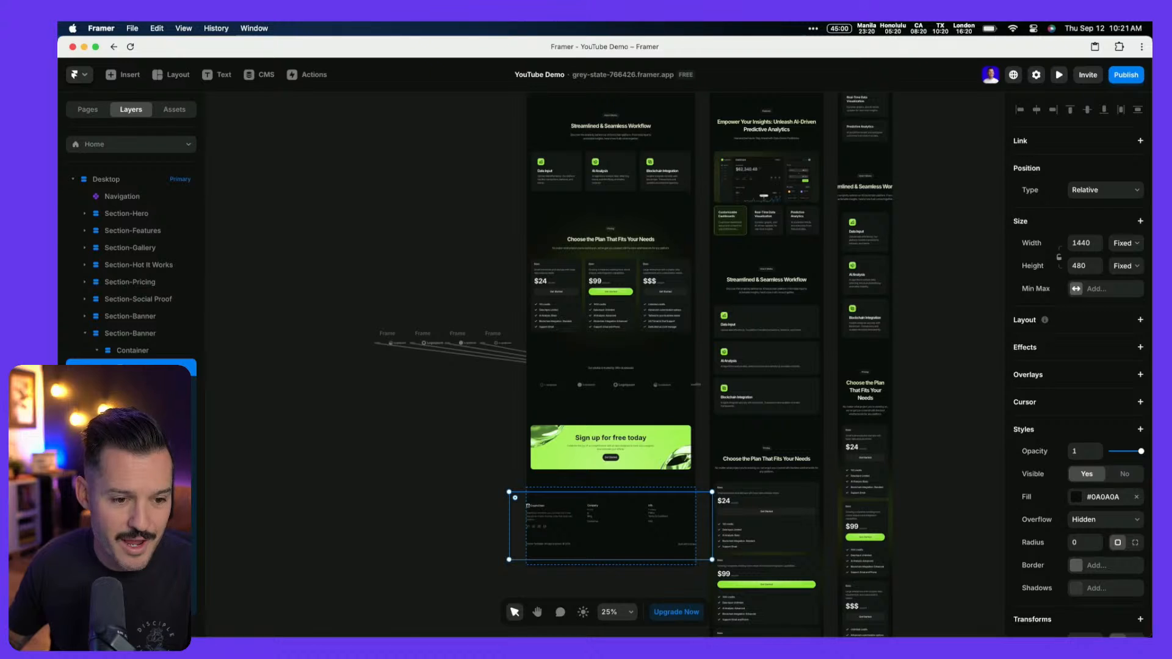
pyautogui.click(131, 385)
pyautogui.scroll(-3, 132, 385)
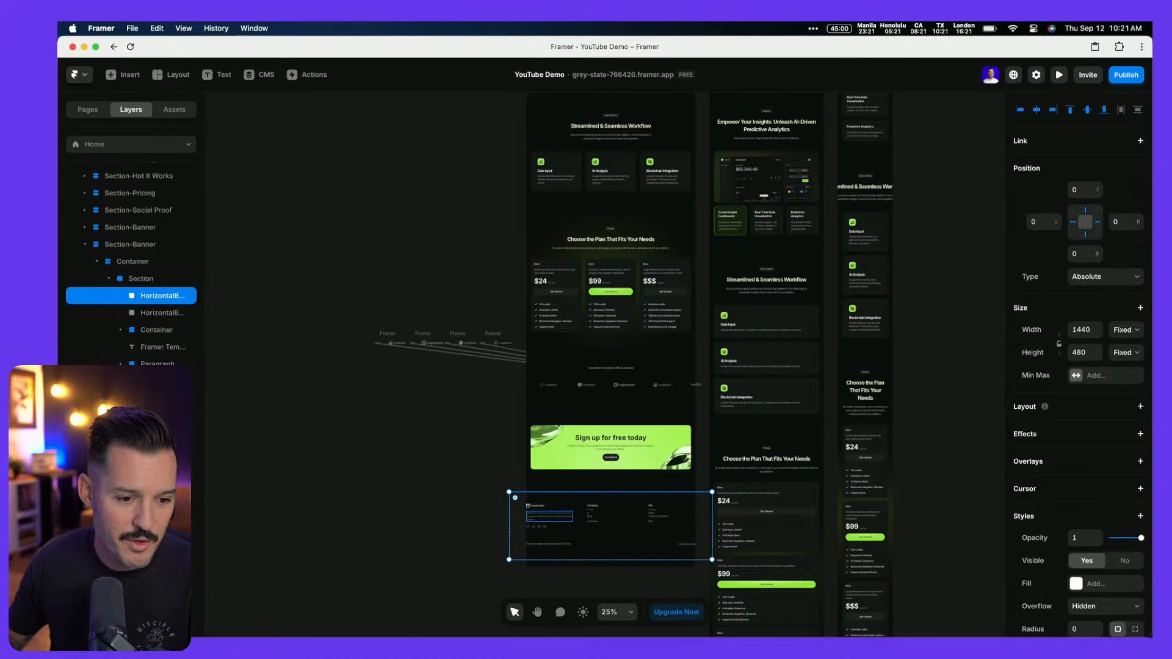
pyautogui.keyDown('shift'); pyautogui.click(148, 313); pyautogui.keyUp('shift')
pyautogui.moveTo(140, 271); pyautogui.dragTo(140, 275)
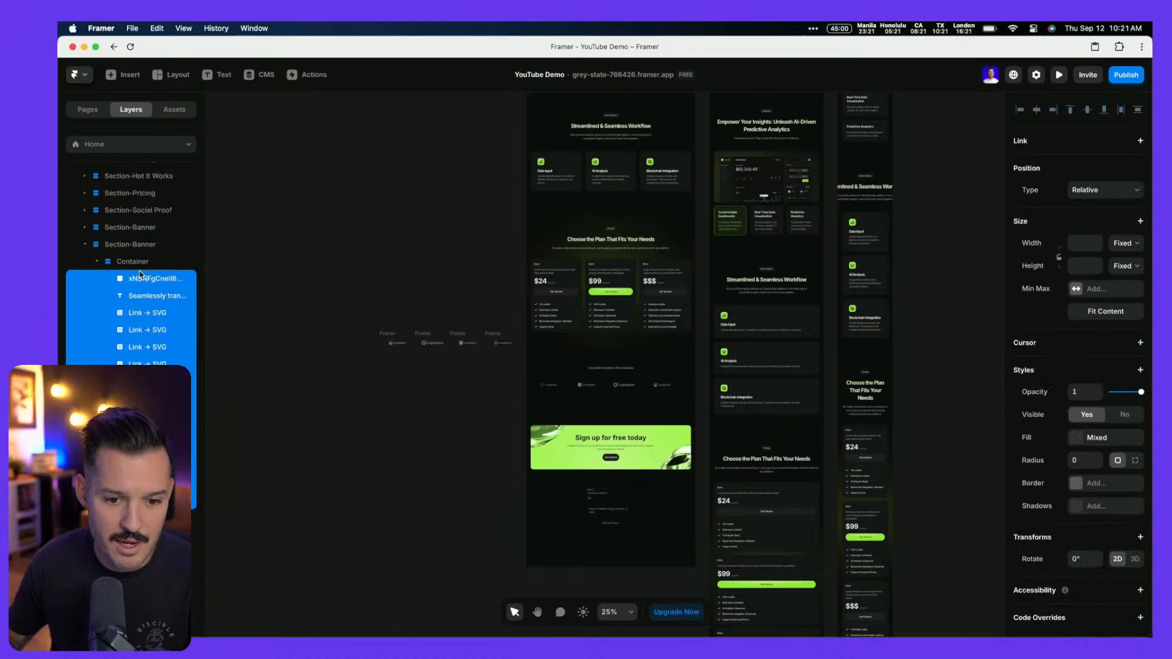
pyautogui.press('super+z')
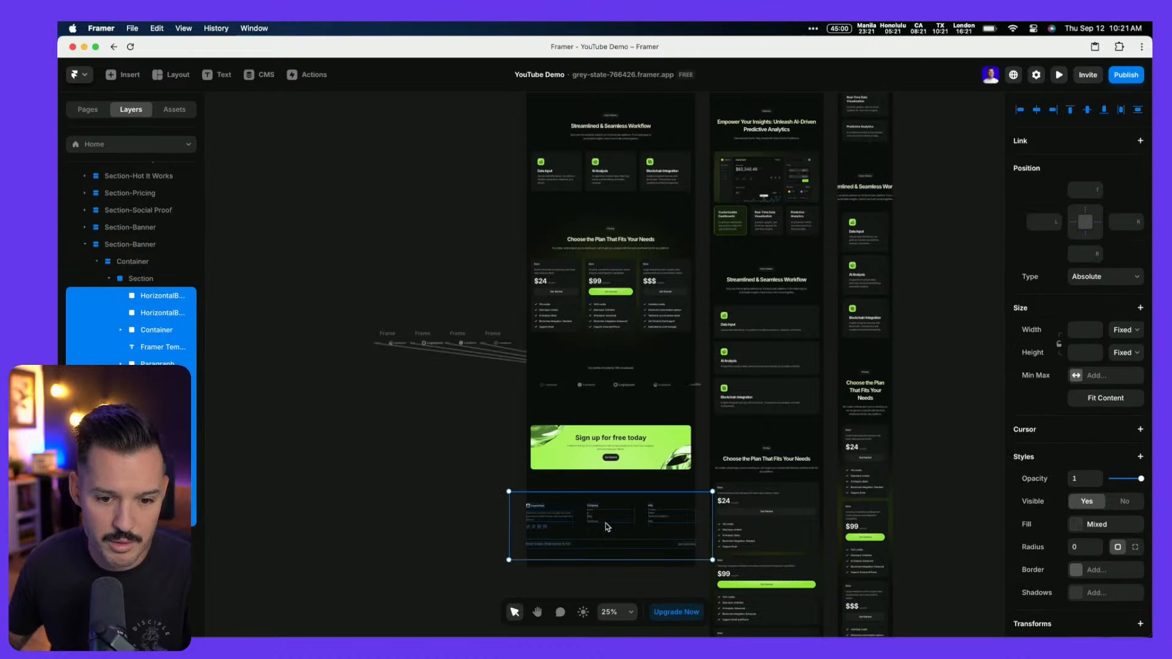
# Set the footer Section's width to Fill, then delete it and select the empty container
pyautogui.click(1099, 278)
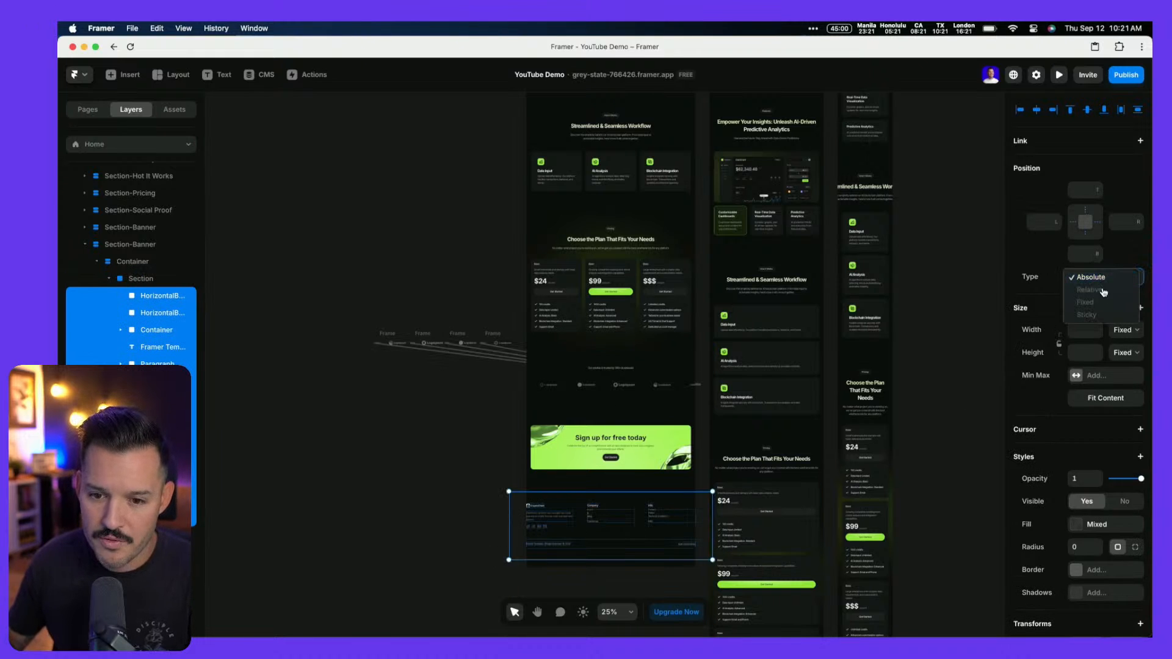
pyautogui.click(137, 282)
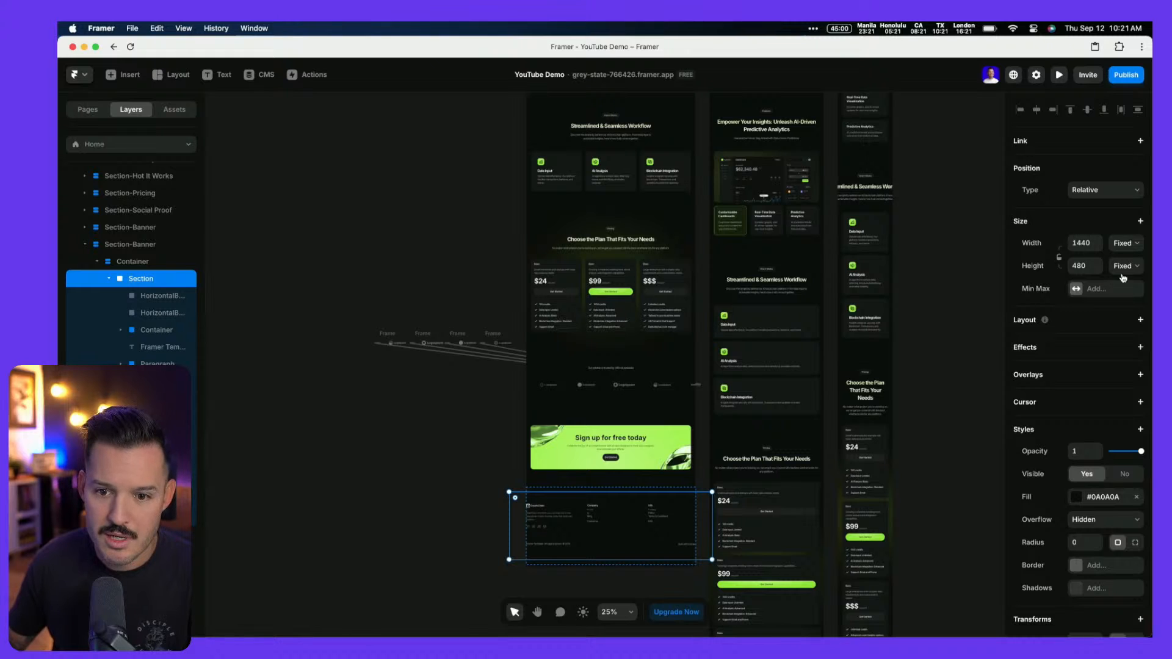
pyautogui.click(1126, 243)
pyautogui.click(1122, 267)
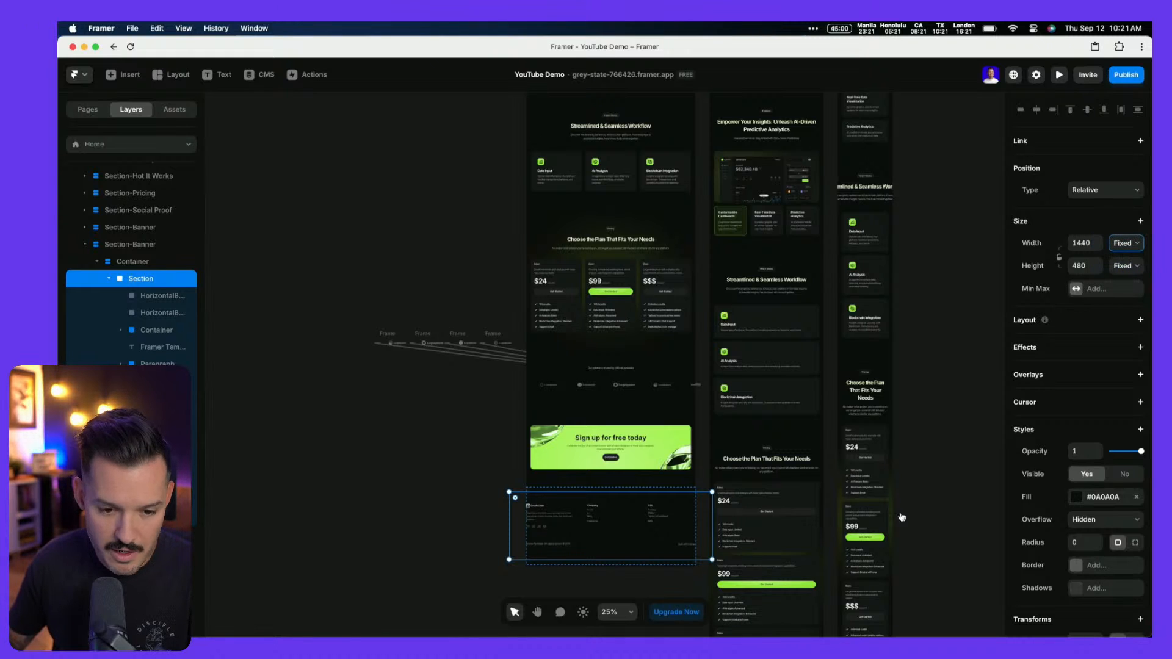
pyautogui.scroll(5, 662, 565)
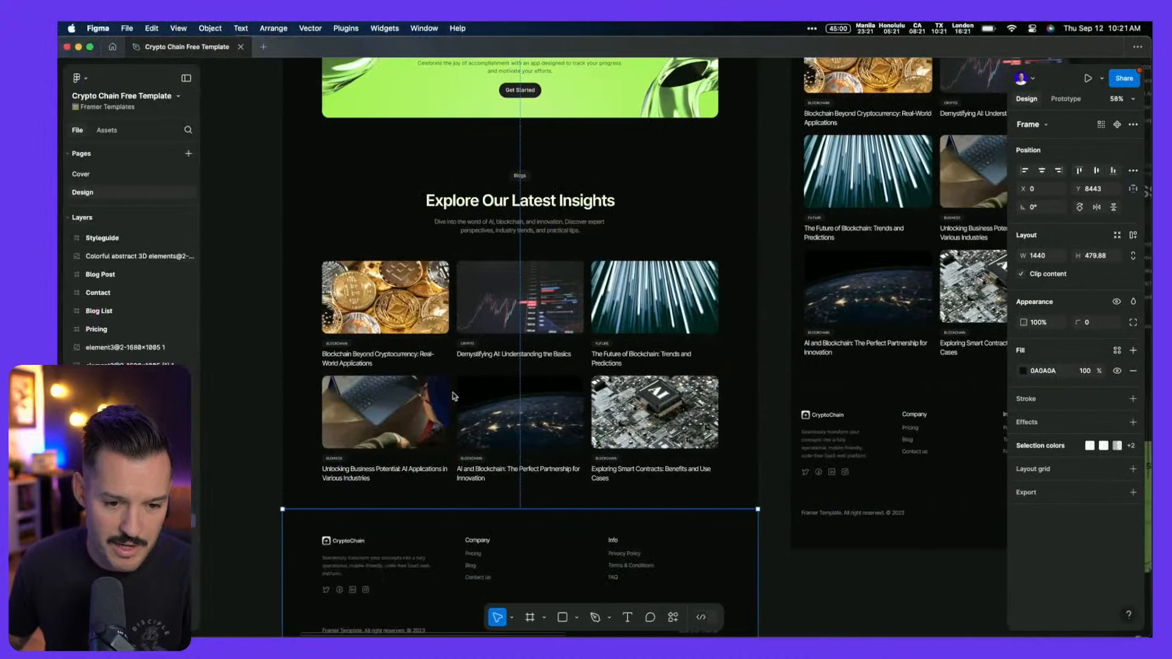
pyautogui.scroll(-5, 445, 401)
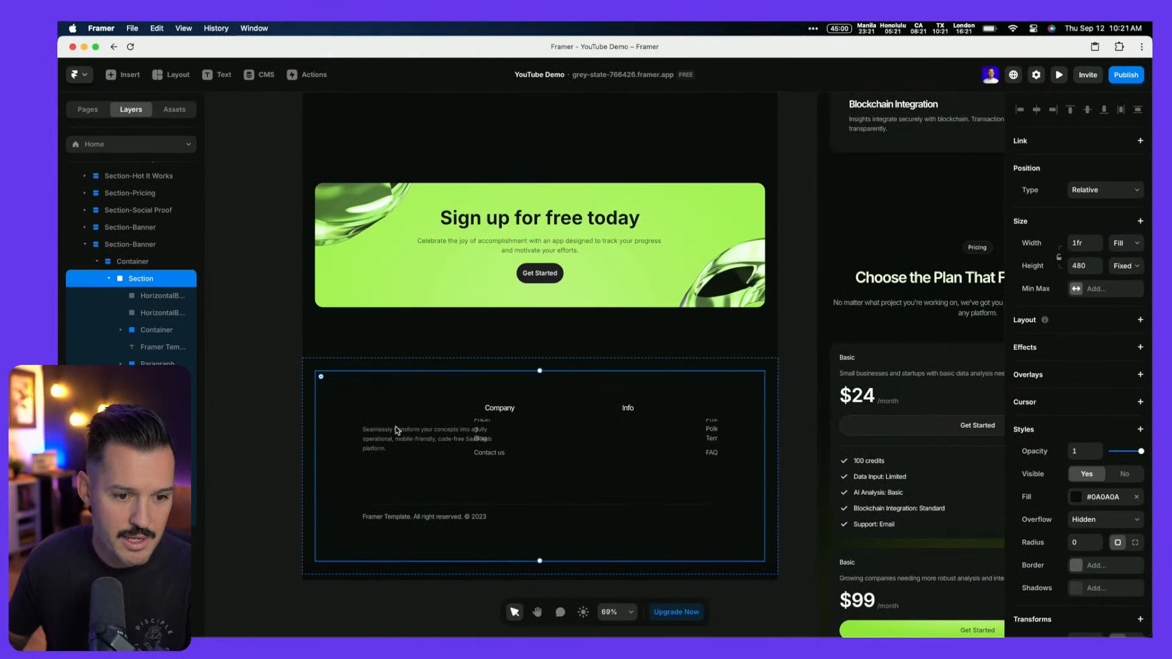
pyautogui.press('Delete')
pyautogui.click(398, 430)
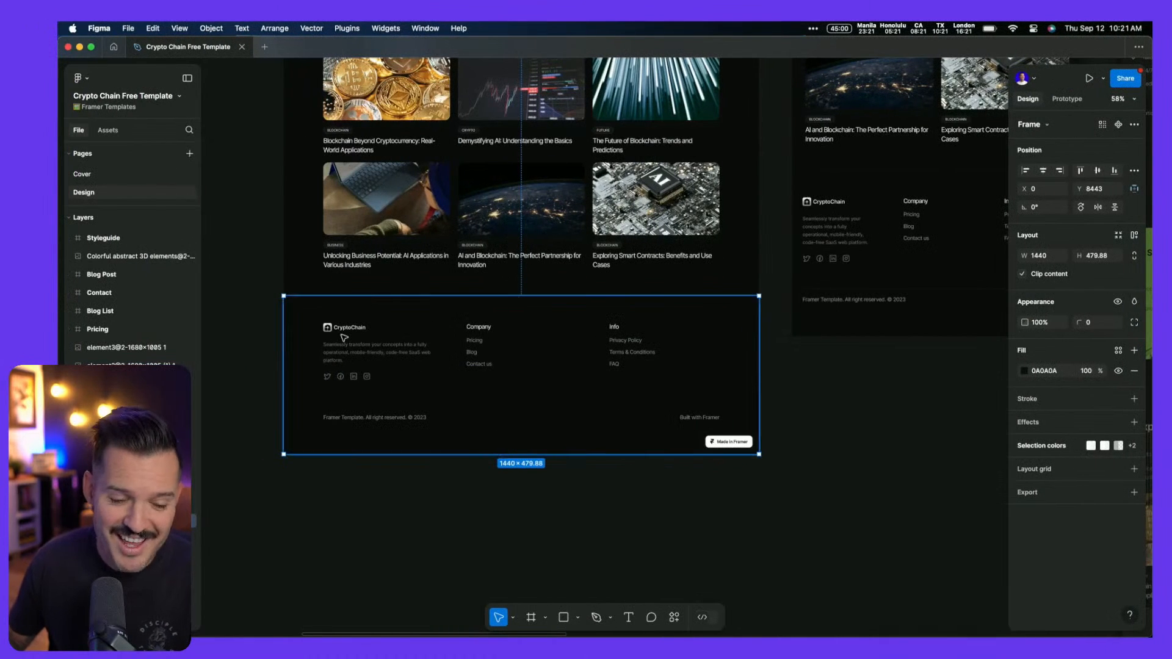
# Group the four footer social icons (Instagram, LinkedIn, Facebook, Twitter) in an auto-layout row
pyautogui.click(345, 333)
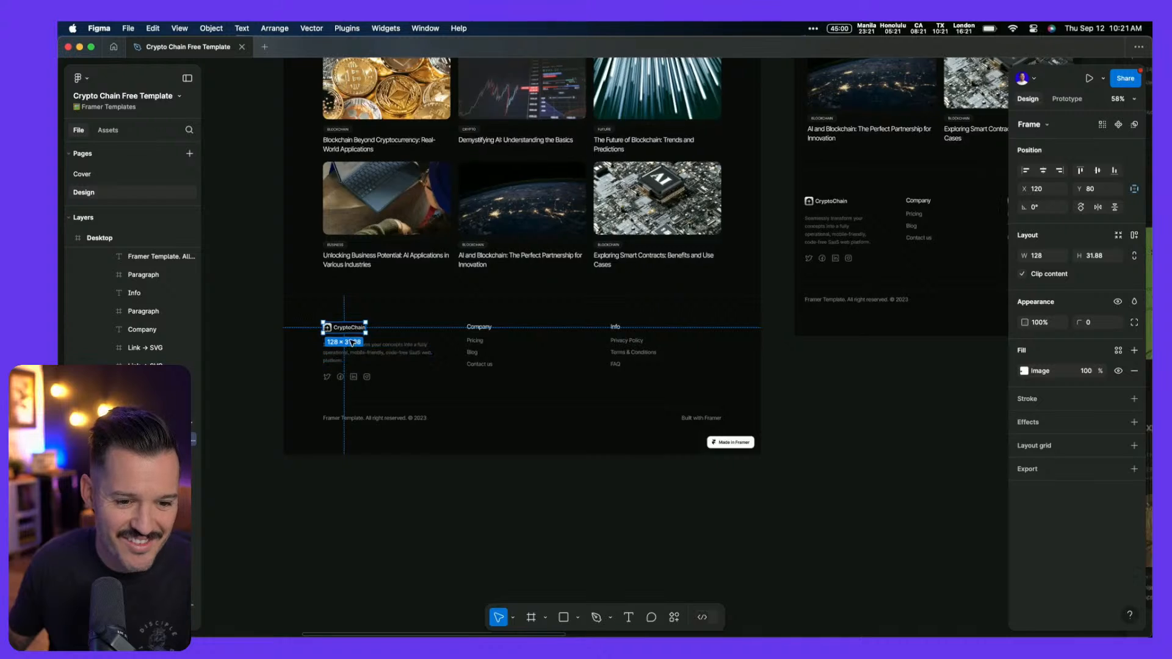
pyautogui.scroll(5, 348, 339)
pyautogui.scroll(1, 353, 343)
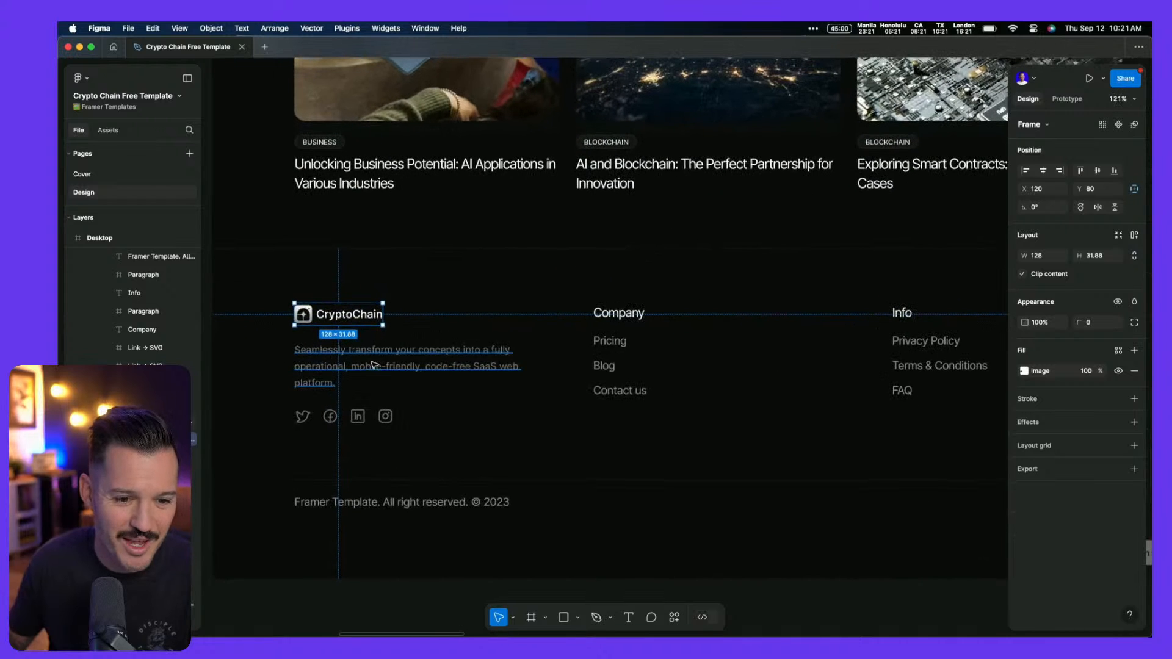
pyautogui.click(385, 419)
pyautogui.keyDown('shift'); pyautogui.click(354, 423); pyautogui.keyUp('shift')
pyautogui.keyDown('shift'); pyautogui.click(328, 420); pyautogui.keyUp('shift')
pyautogui.keyDown('shift'); pyautogui.click(304, 419); pyautogui.keyUp('shift')
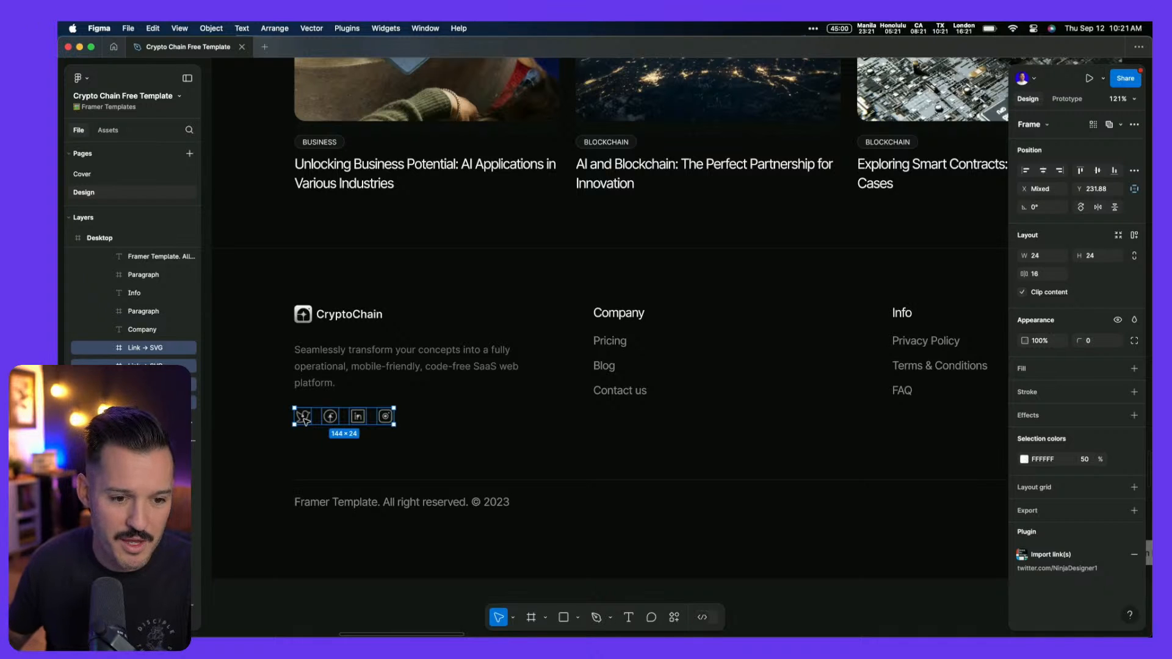
pyautogui.hotkey('shift', 'a')
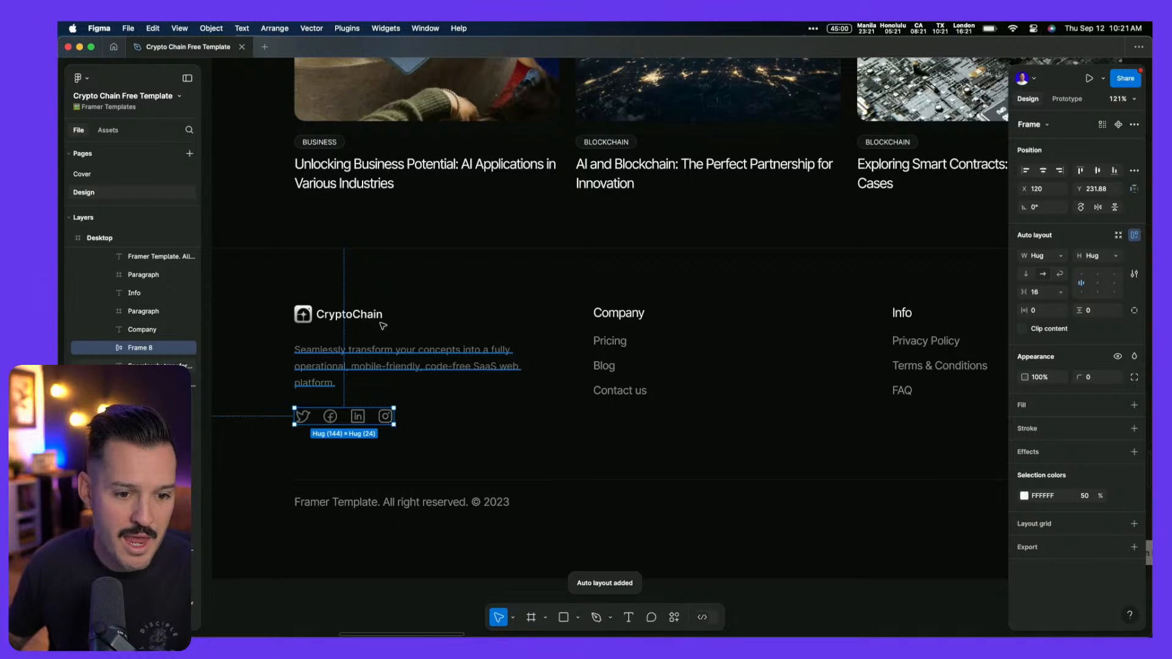
# Stack the CryptoChain logo, description paragraph and icons row in one auto-layout frame
pyautogui.keyDown('shift'); pyautogui.click(381, 350); pyautogui.keyUp('shift')
pyautogui.keyDown('shift'); pyautogui.click(374, 318); pyautogui.keyUp('shift')
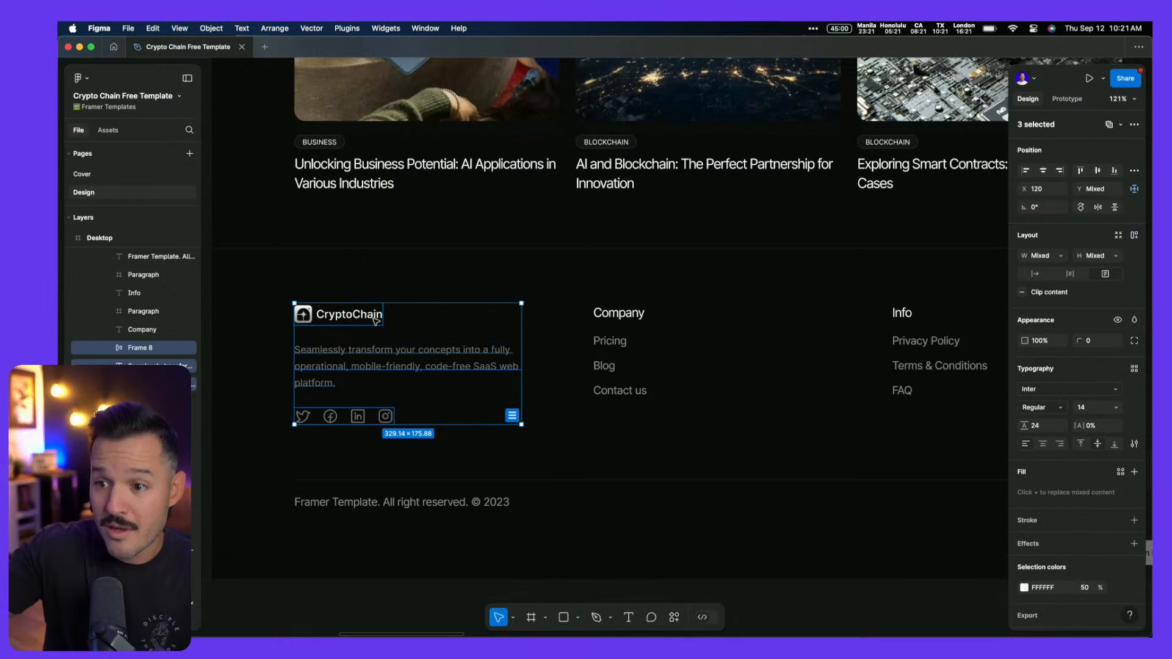
pyautogui.hotkey('shift', 'a')
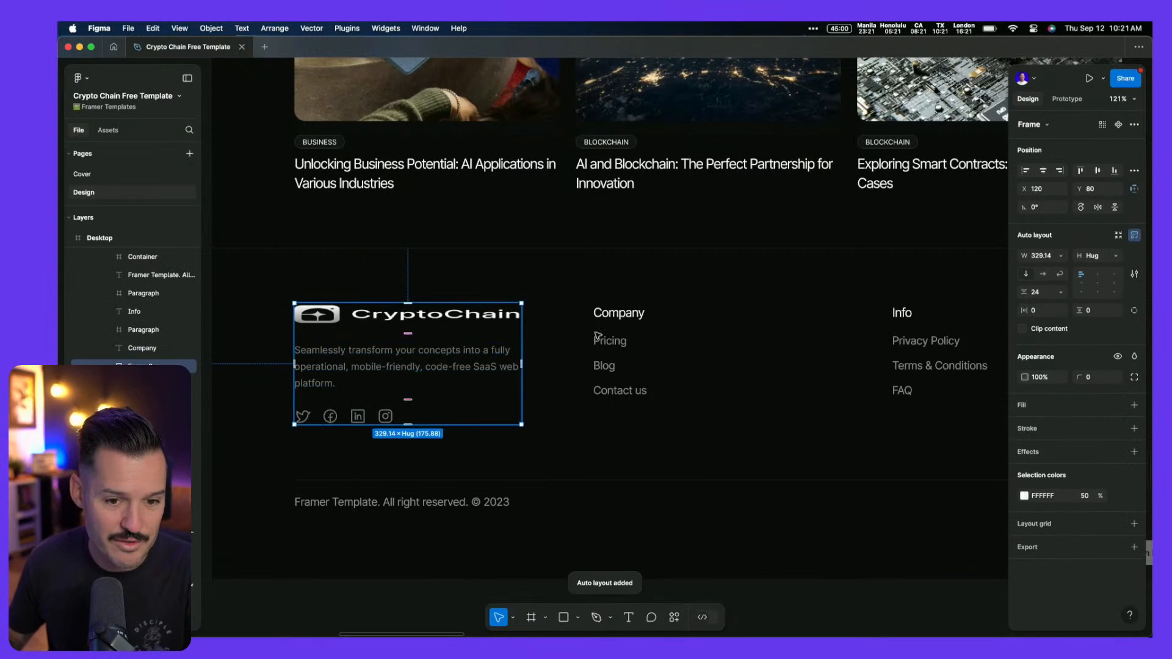
pyautogui.press('super+z')
pyautogui.click(343, 316)
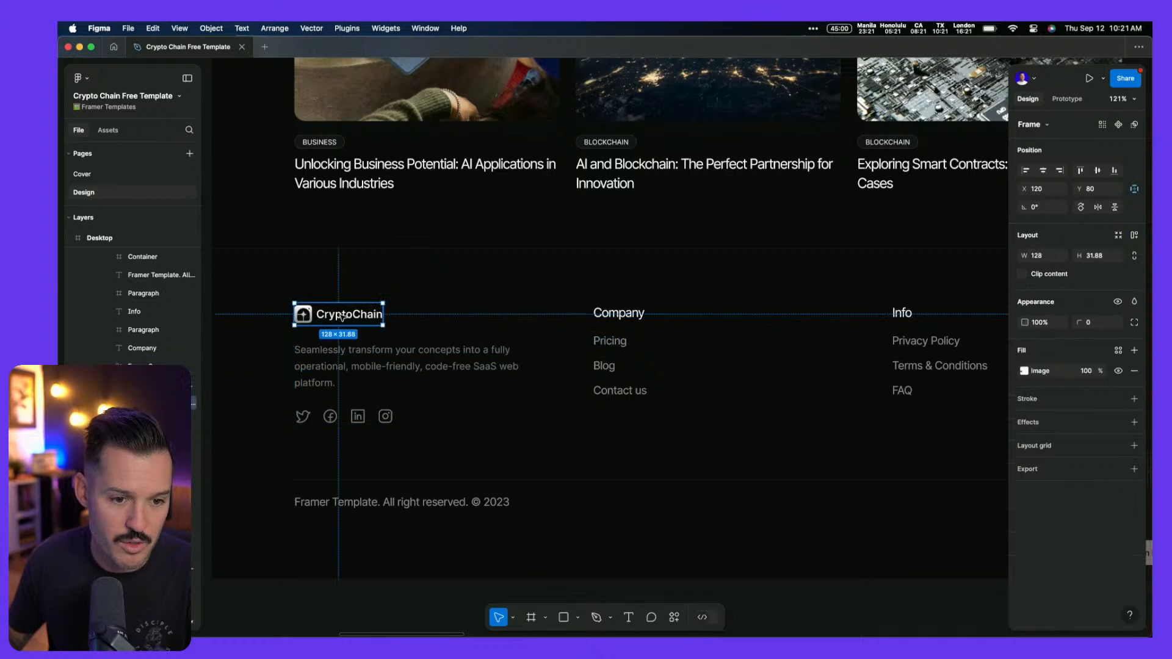
pyautogui.click(344, 365)
pyautogui.click(356, 416)
pyautogui.keyDown('shift'); pyautogui.click(346, 317); pyautogui.keyUp('shift')
pyautogui.keyDown('shift'); pyautogui.click(345, 371); pyautogui.keyUp('shift')
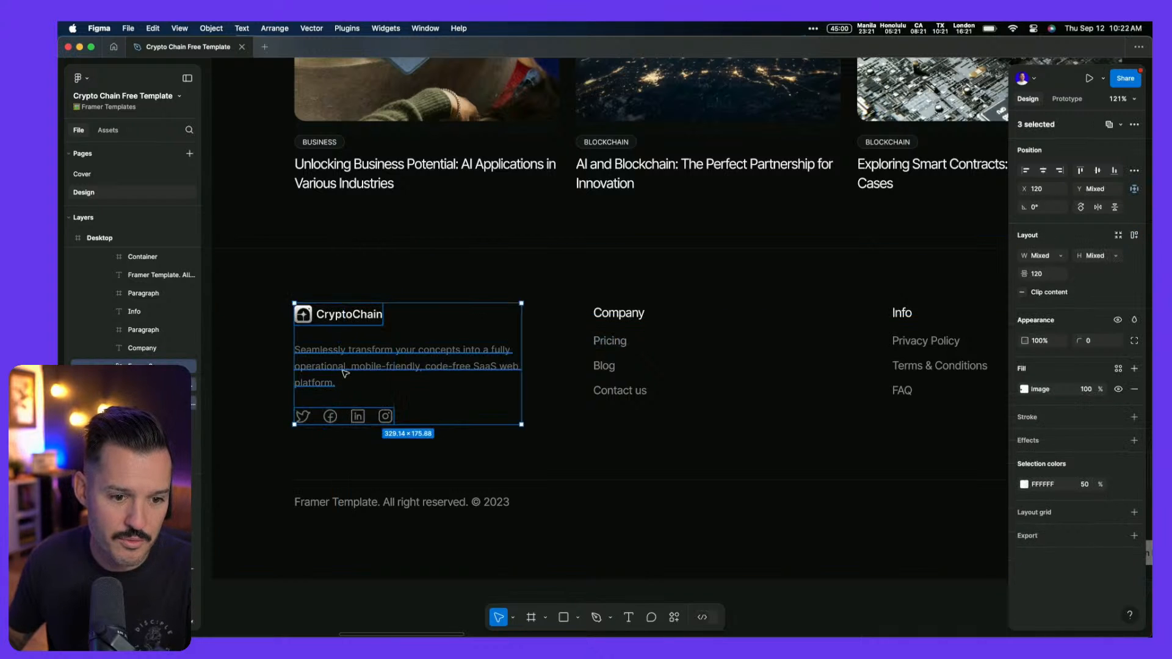
pyautogui.hotkey('shift', 'a')
# Give the CryptoChain logo a fixed width of 162 instead of fill
pyautogui.doubleClick(368, 314)
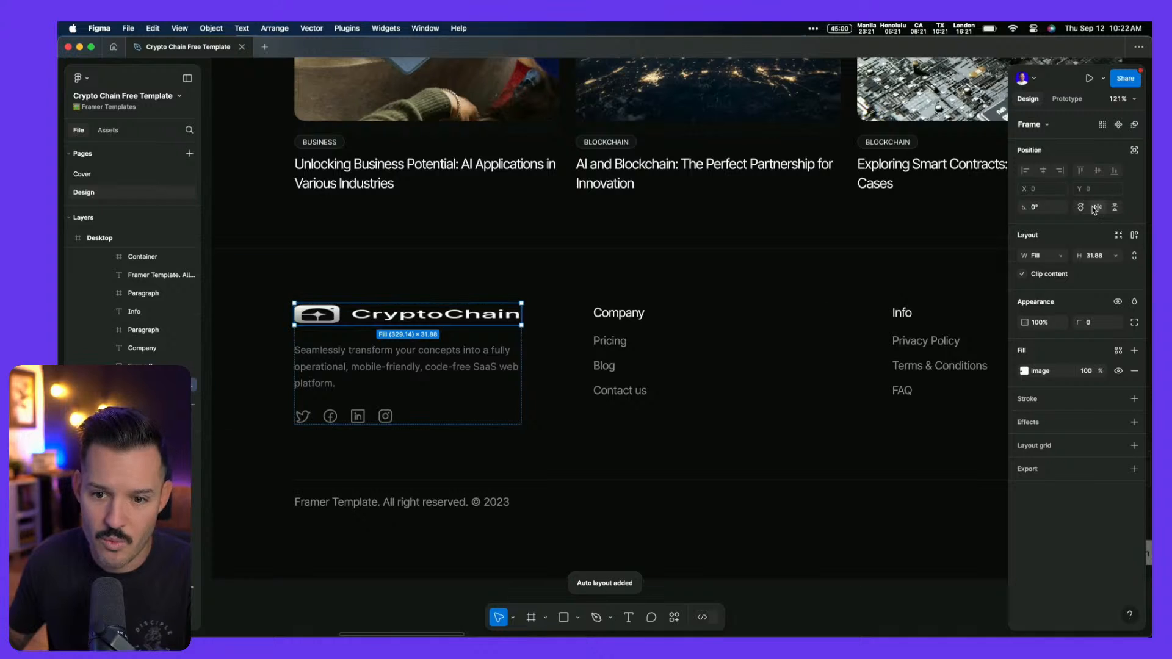
pyautogui.click(1060, 256)
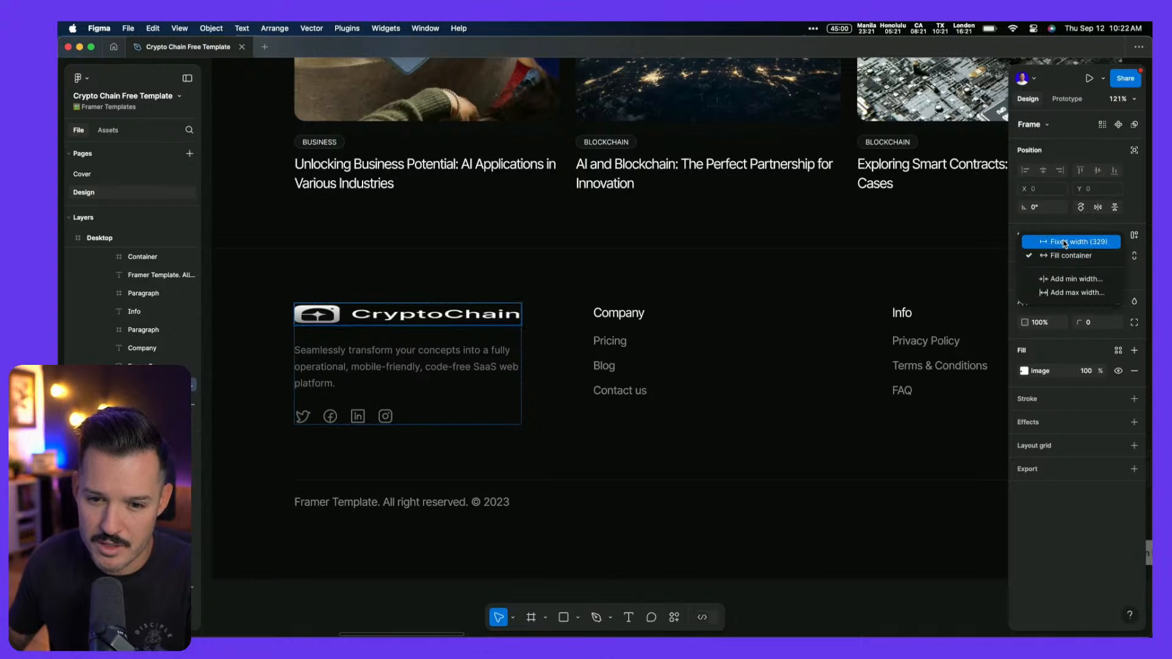
pyautogui.click(1050, 234)
pyautogui.moveTo(520, 315); pyautogui.dragTo(407, 320)
# Copy the brand column frame with the Figma to HTML with Framer plugin
pyautogui.click(620, 312)
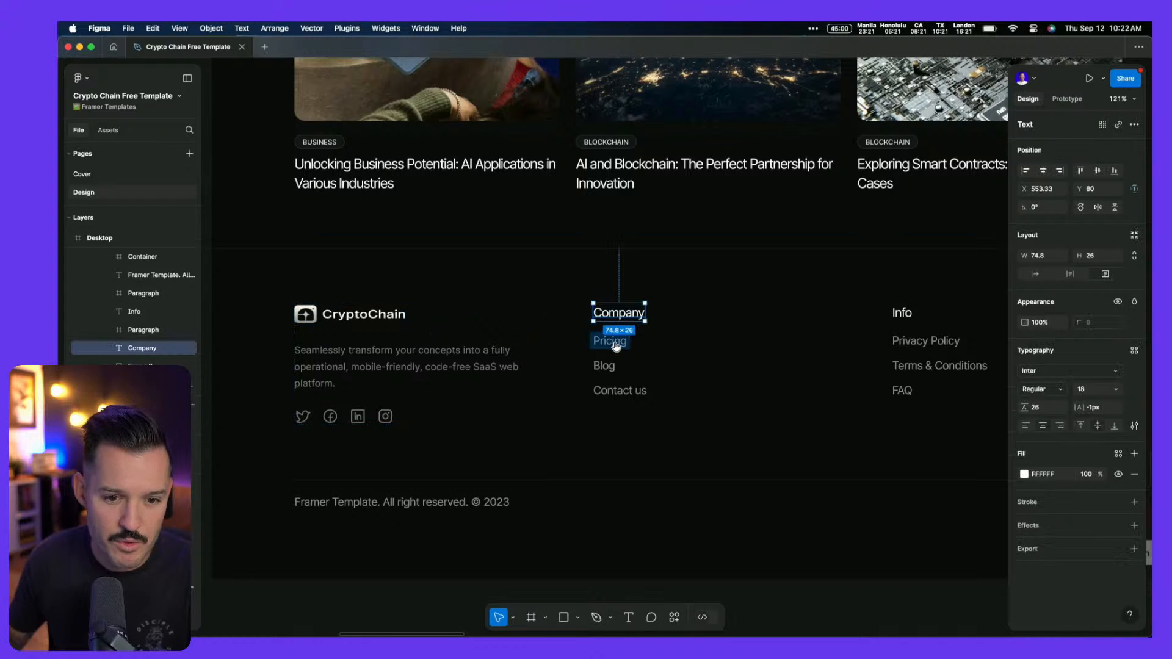
pyautogui.click(383, 414)
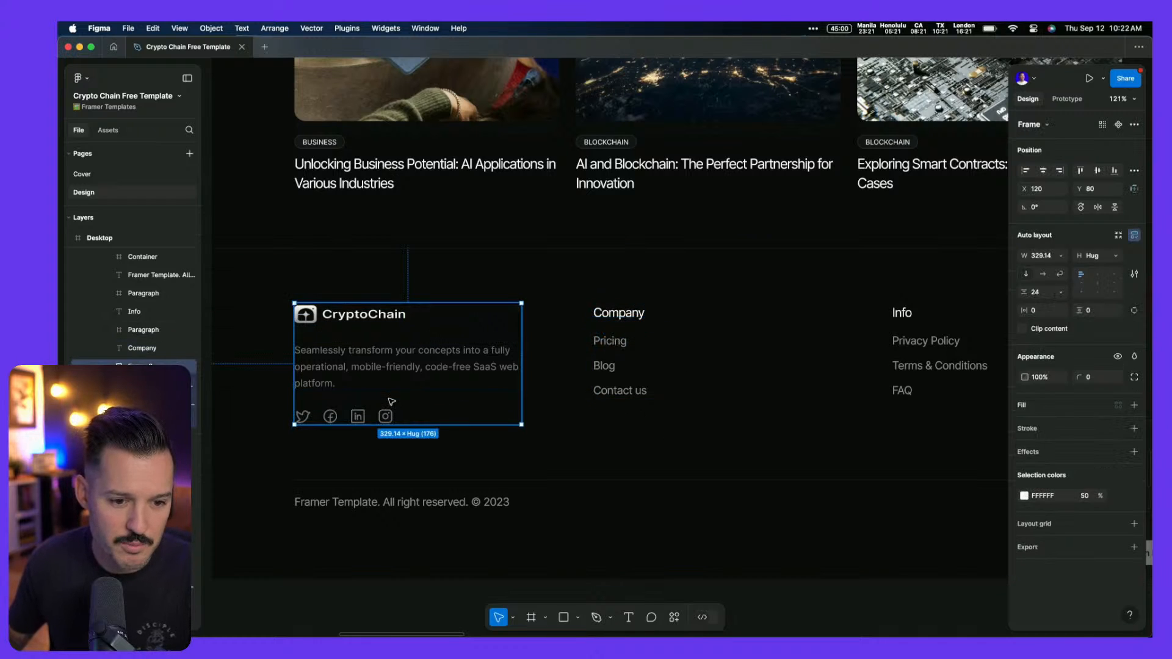
pyautogui.press('super+k')
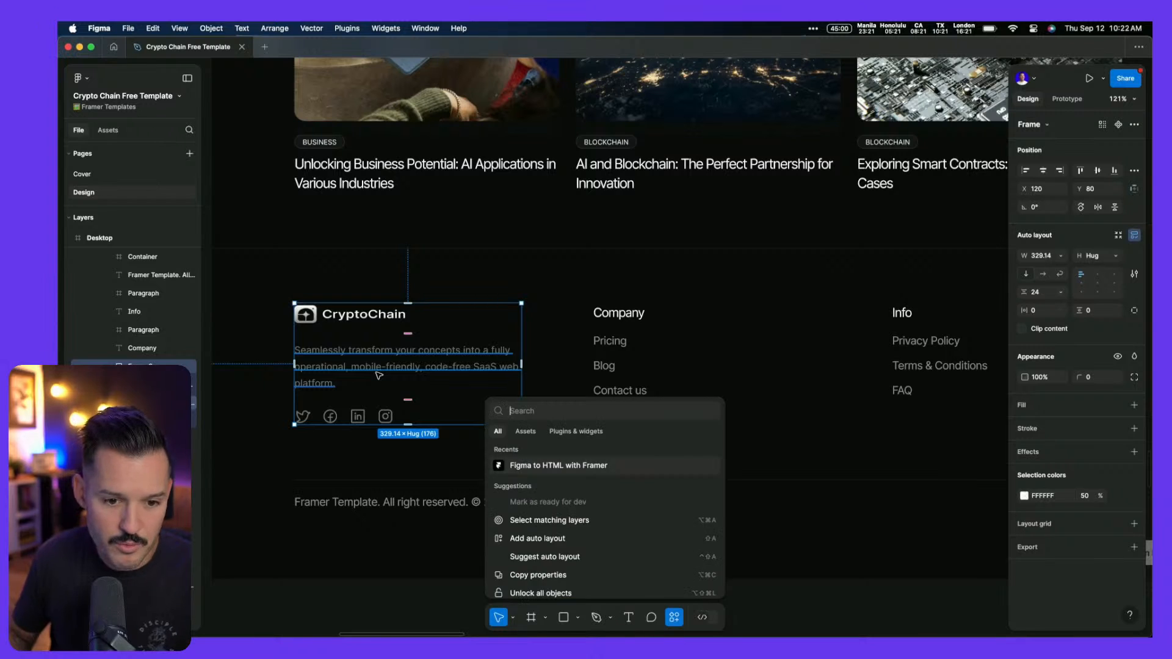
pyautogui.press('Return')
pyautogui.press('super+Tab')
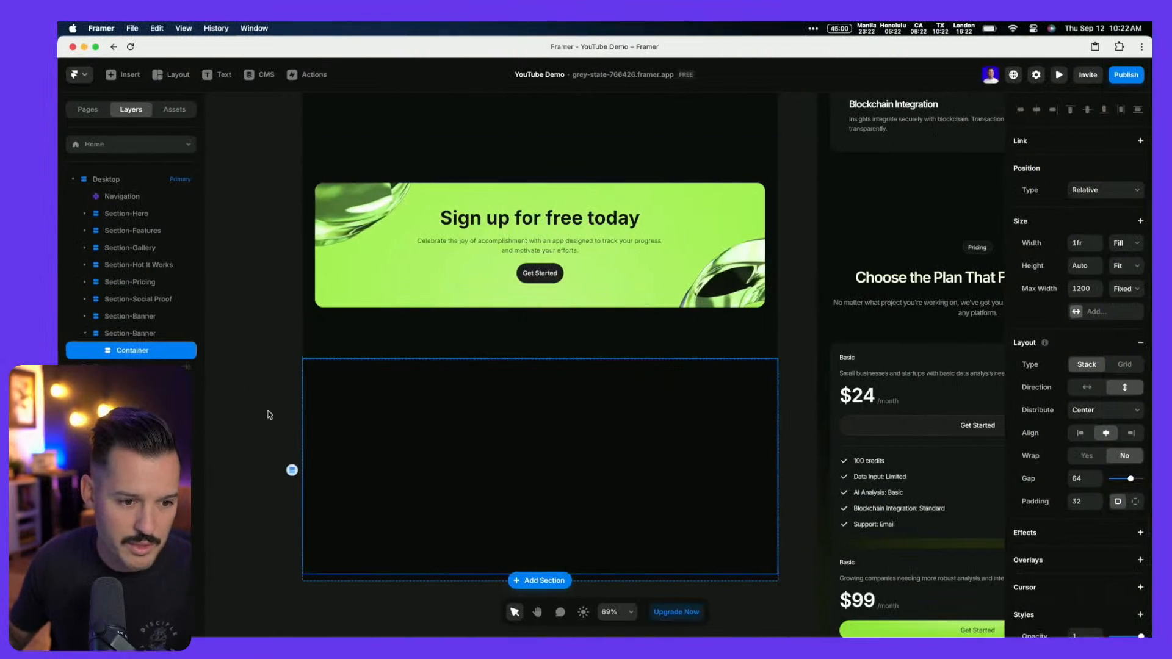
# Paste the copied CryptoChain brand column into the empty footer container, then select its logo
pyautogui.press('super+v')
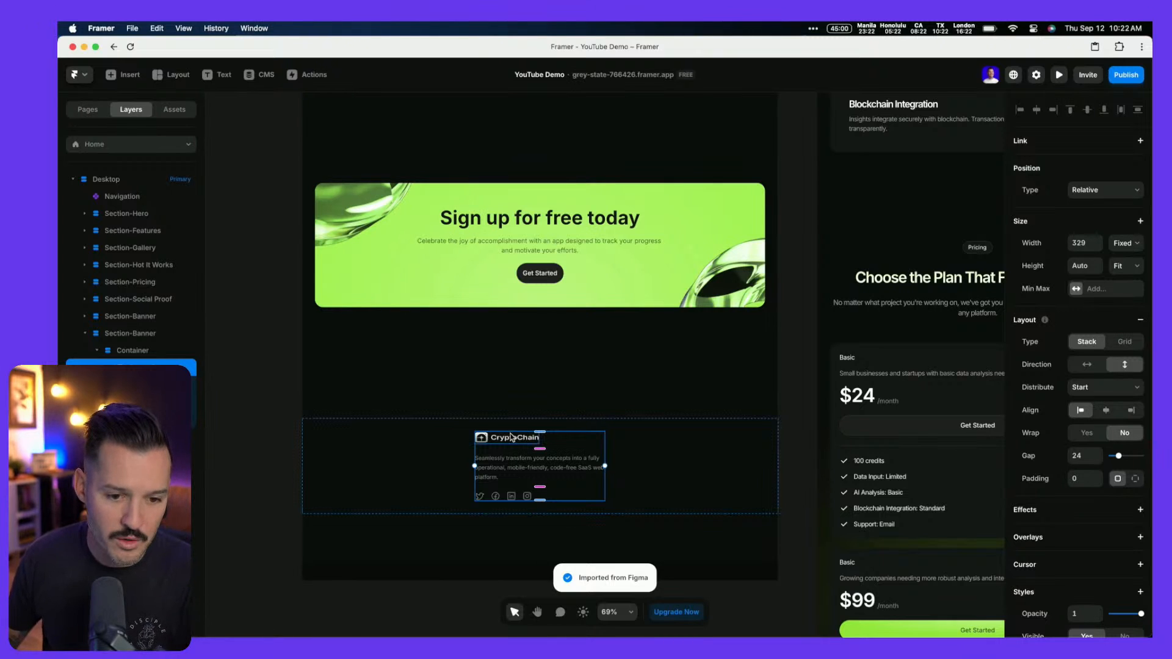
pyautogui.click(175, 111)
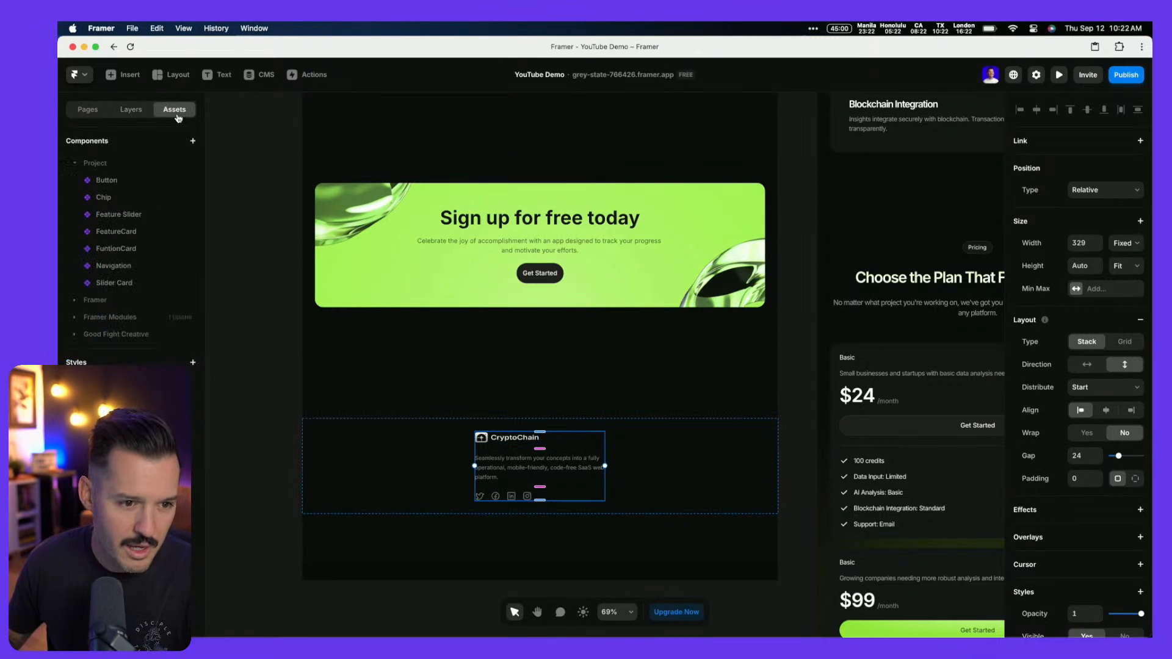
pyautogui.click(87, 110)
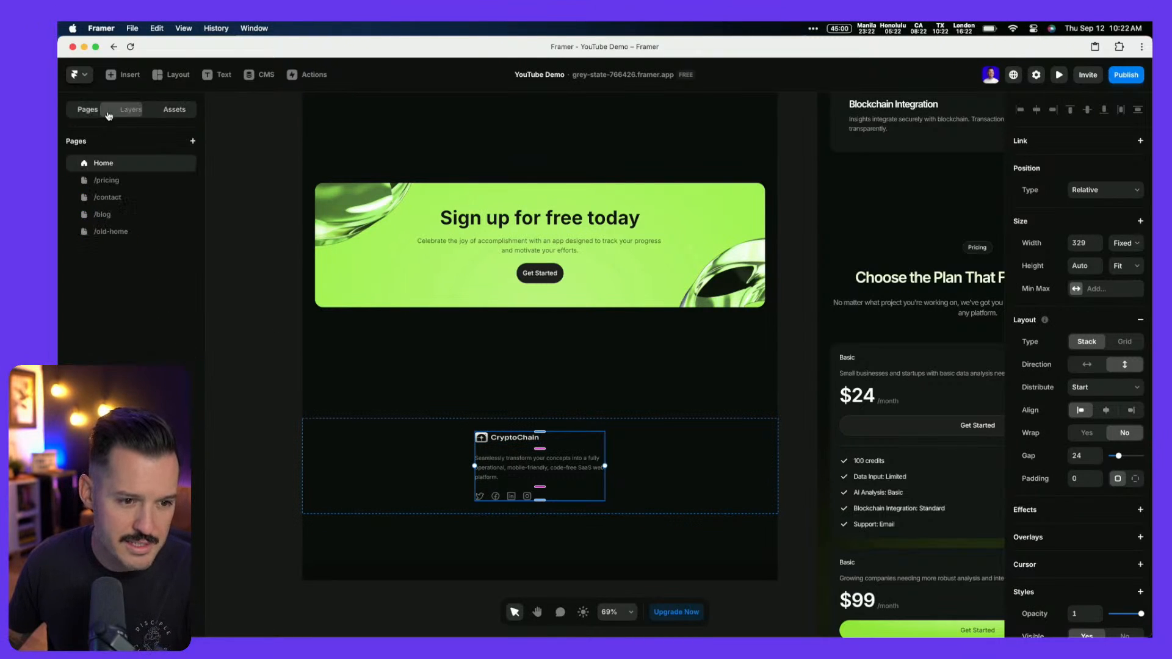
pyautogui.click(497, 441)
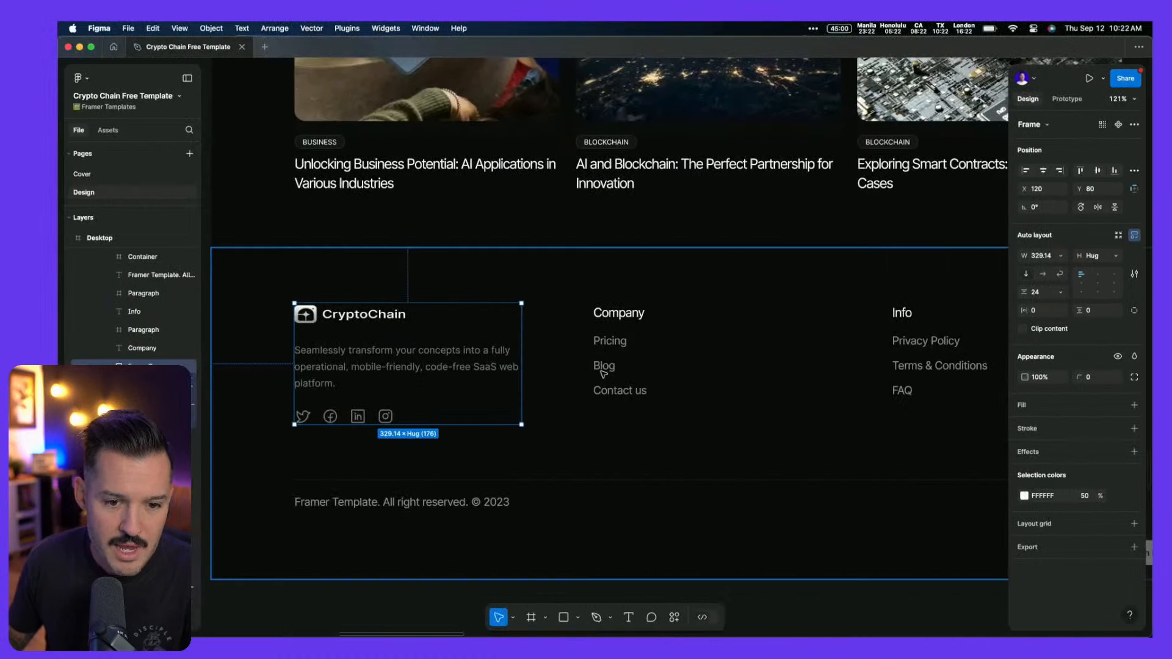
# Remove the links from the Pricing, Blog and Contact us footer texts
pyautogui.click(619, 313)
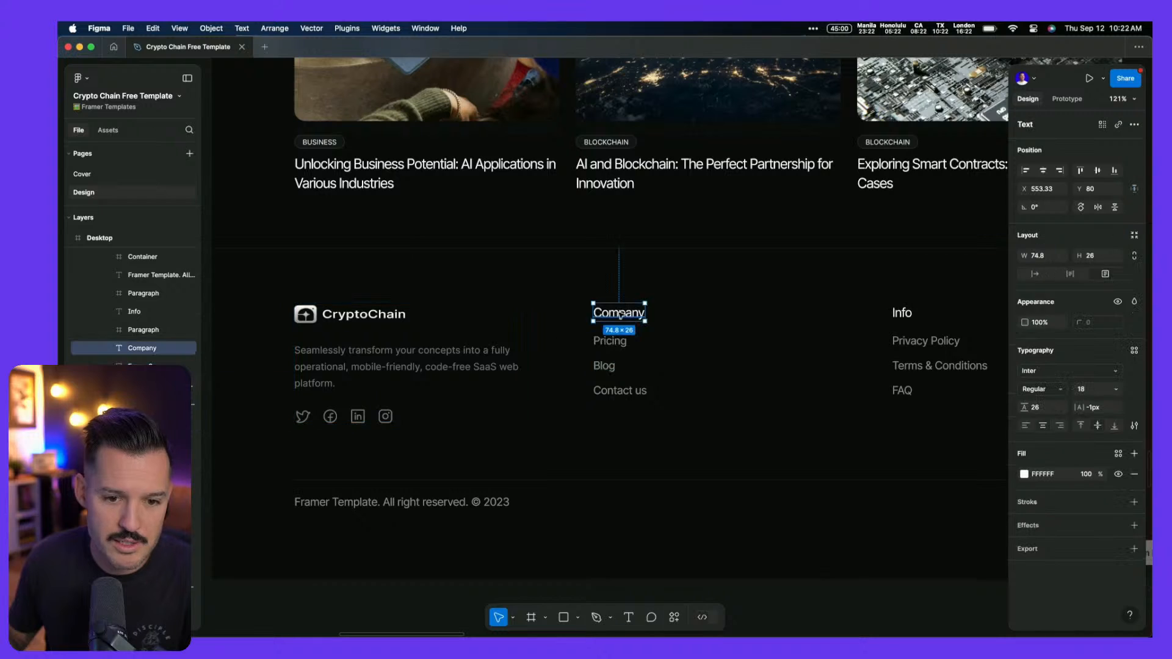
pyautogui.moveTo(616, 345)
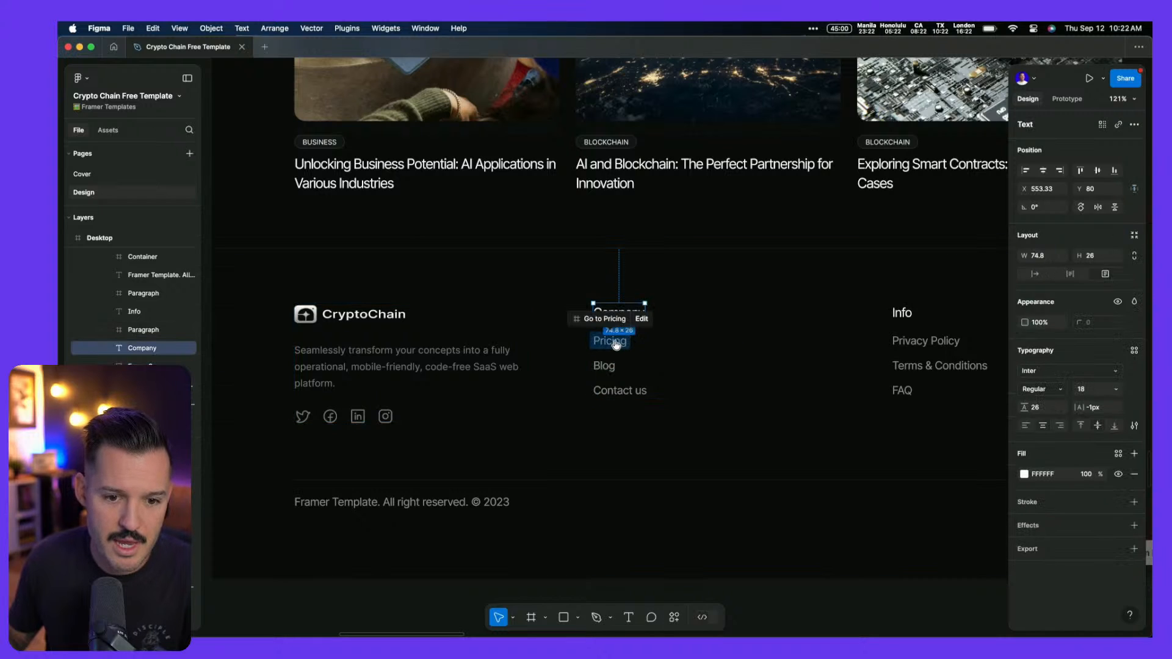
pyautogui.click(645, 324)
pyautogui.click(666, 318)
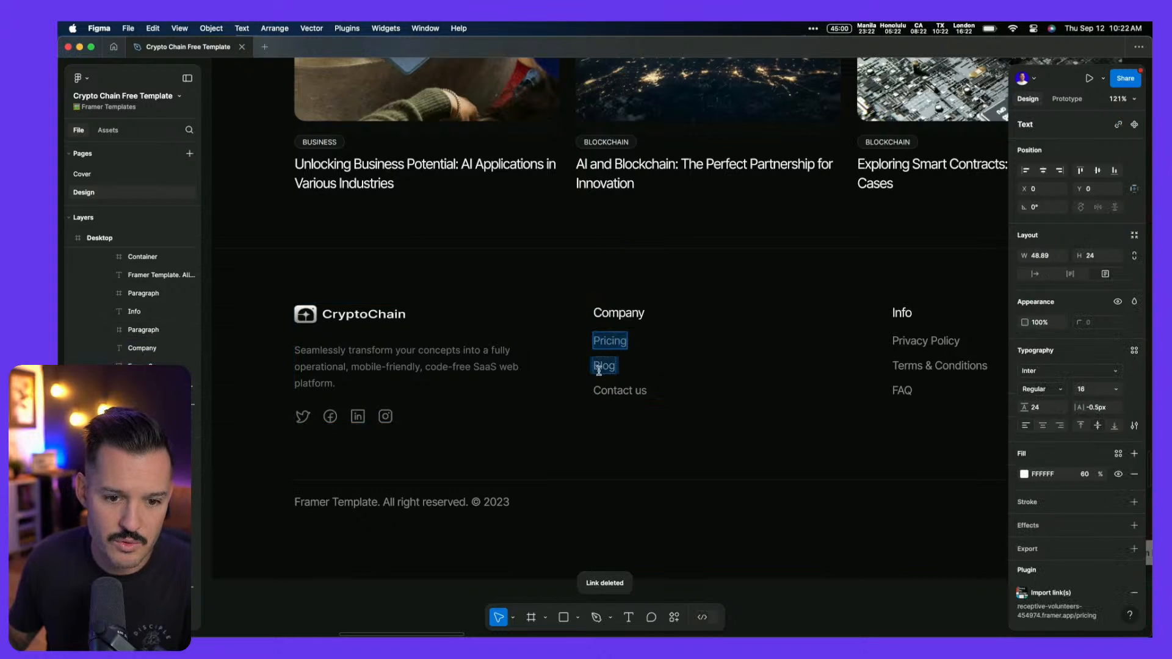
pyautogui.moveTo(599, 371)
pyautogui.click(639, 344)
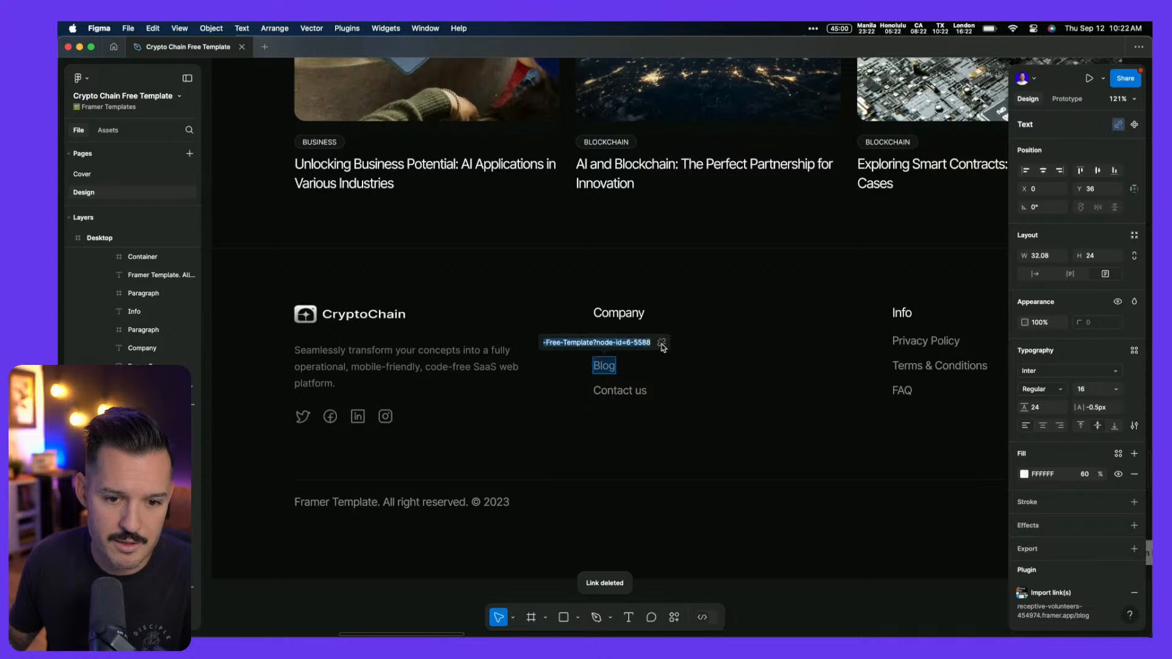
pyautogui.click(662, 345)
pyautogui.moveTo(617, 391)
pyautogui.click(653, 367)
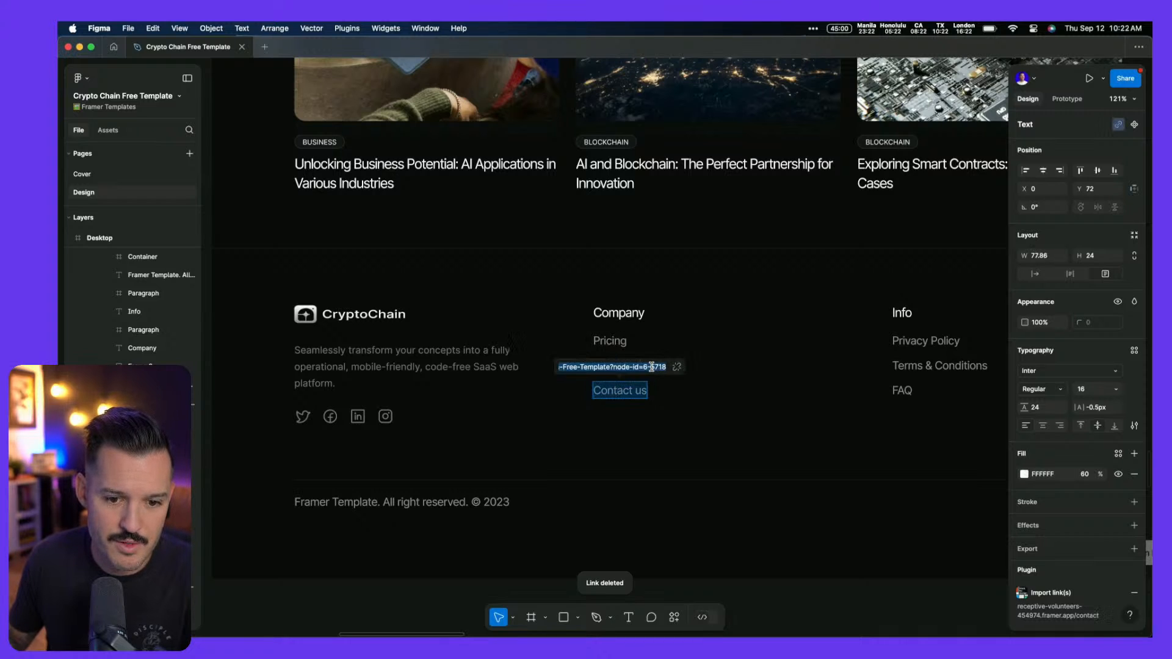
pyautogui.click(677, 368)
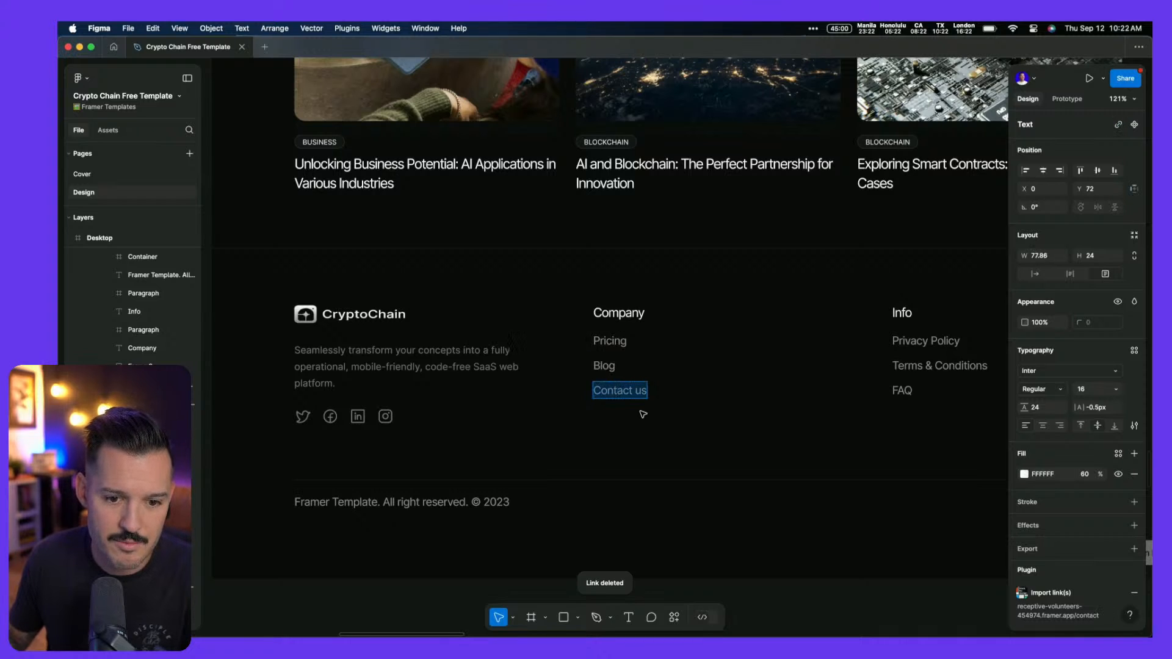
# Try wrapping the Company heading and three links in auto layout, then undo the changes
pyautogui.keyDown('shift'); pyautogui.click(611, 367); pyautogui.keyUp('shift')
pyautogui.keyDown('shift'); pyautogui.click(609, 341); pyautogui.keyUp('shift')
pyautogui.keyDown('shift'); pyautogui.click(614, 314); pyautogui.keyUp('shift')
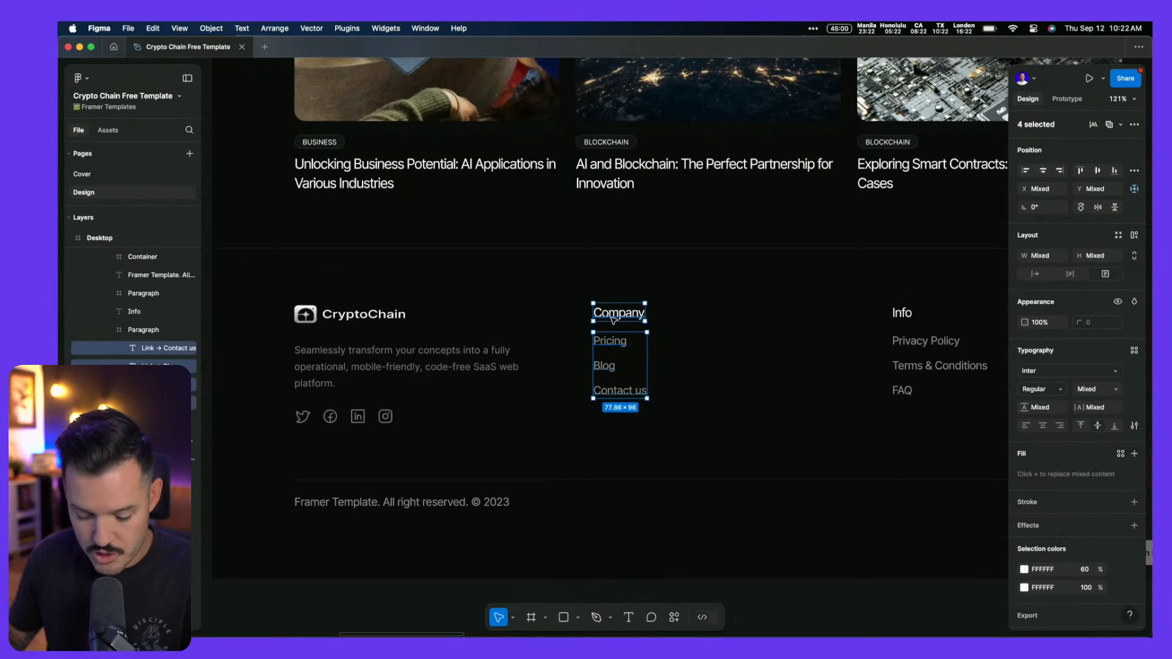
pyautogui.hotkey('shift', 'a')
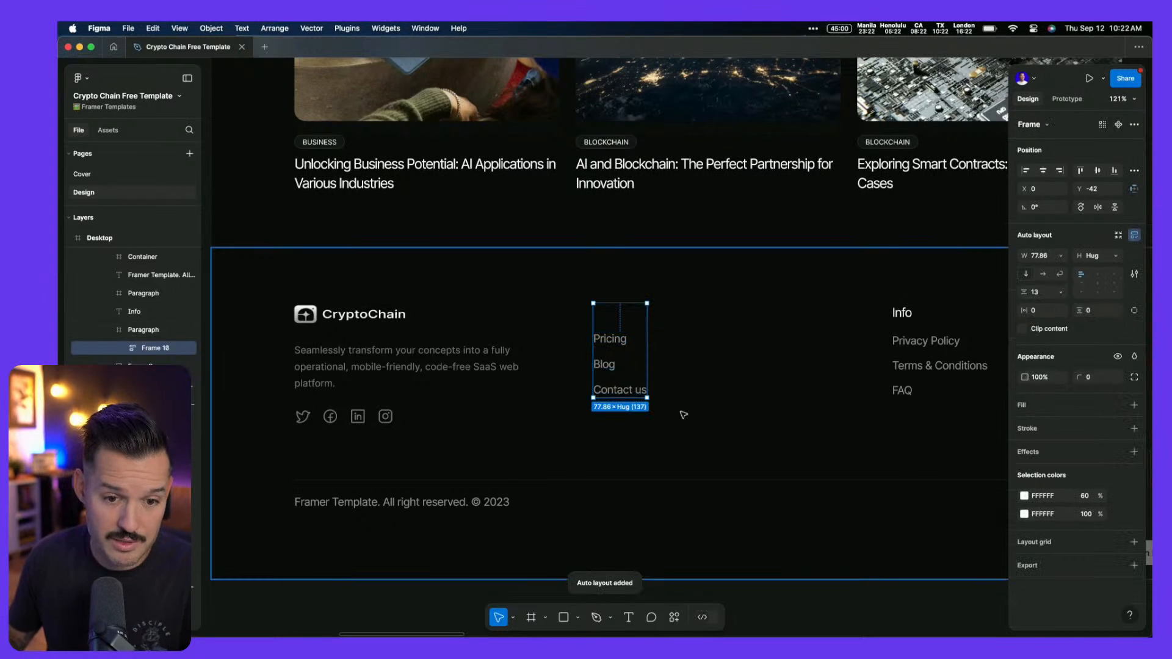
pyautogui.moveTo(647, 343); pyautogui.dragTo(710, 343)
pyautogui.click(120, 347)
pyautogui.click(154, 367)
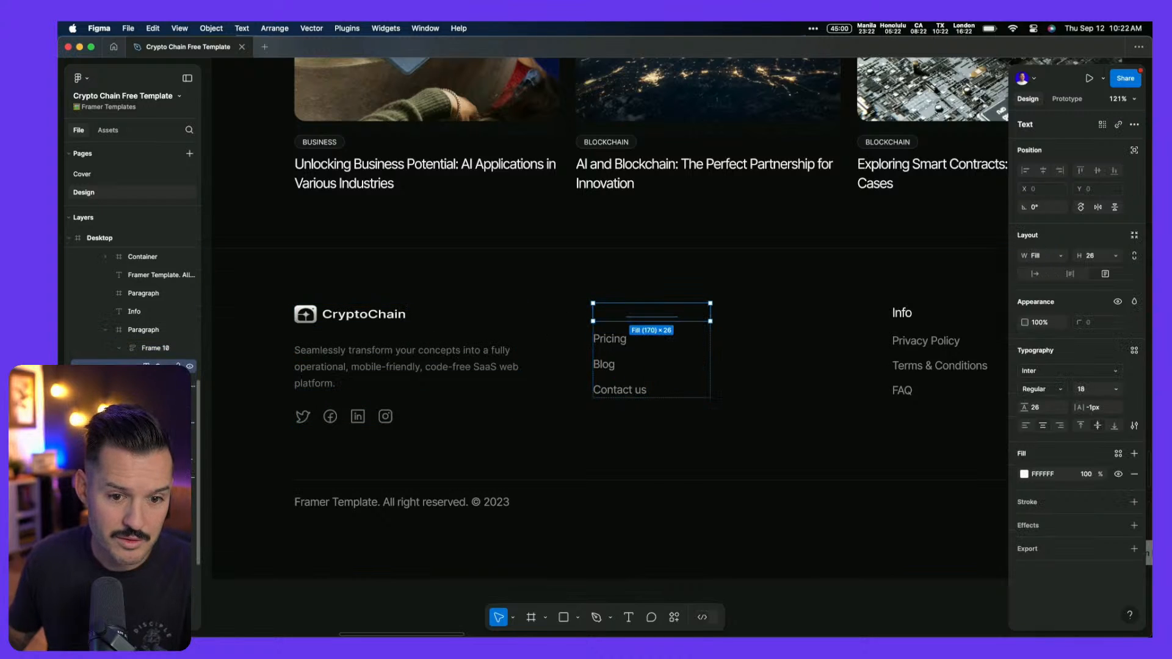
pyautogui.moveTo(623, 321); pyautogui.dragTo(623, 330)
pyautogui.press('super+z')
pyautogui.press('super+z')
pyautogui.press('super+z')
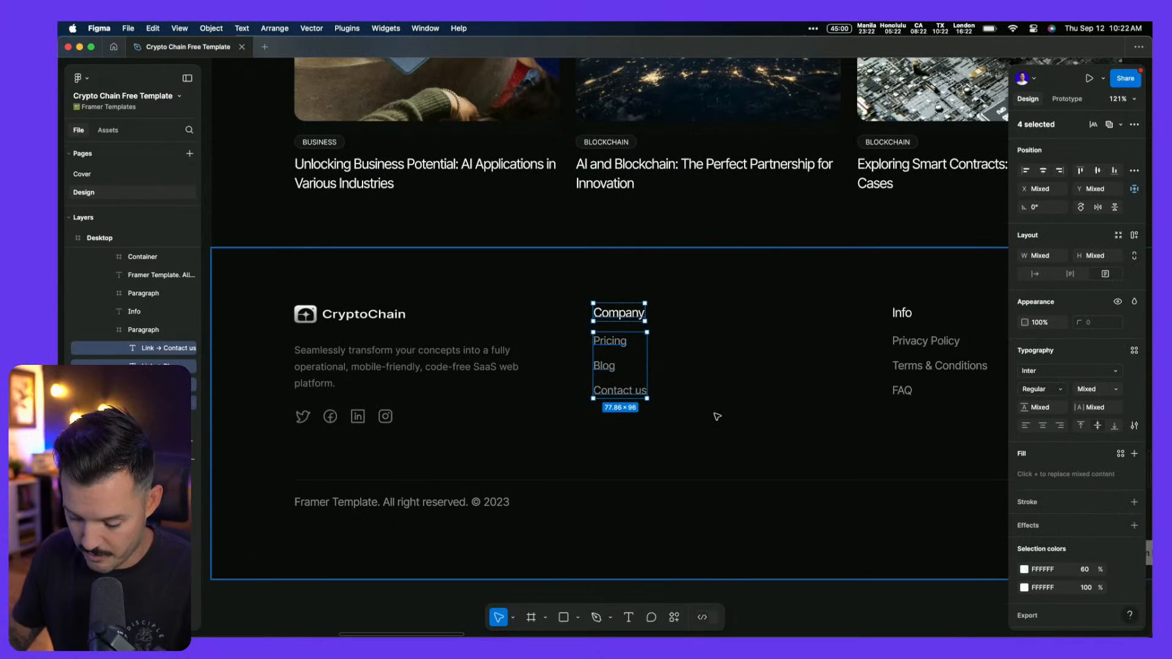
# Move Company above the Paragraph links group and wrap both in an auto-layout stack
pyautogui.click(160, 403)
pyautogui.moveTo(160, 403); pyautogui.dragTo(145, 325)
pyautogui.click(105, 349)
pyautogui.click(146, 348)
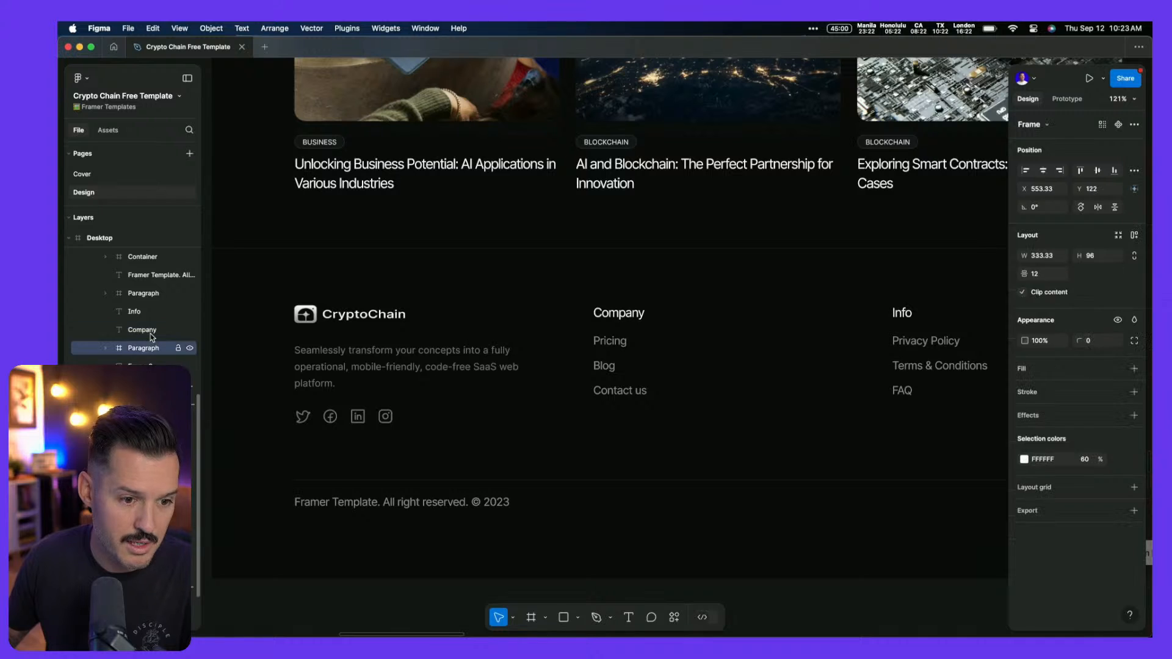
pyautogui.keyDown('shift'); pyautogui.click(151, 335); pyautogui.keyUp('shift')
pyautogui.hotkey('shift', 'a')
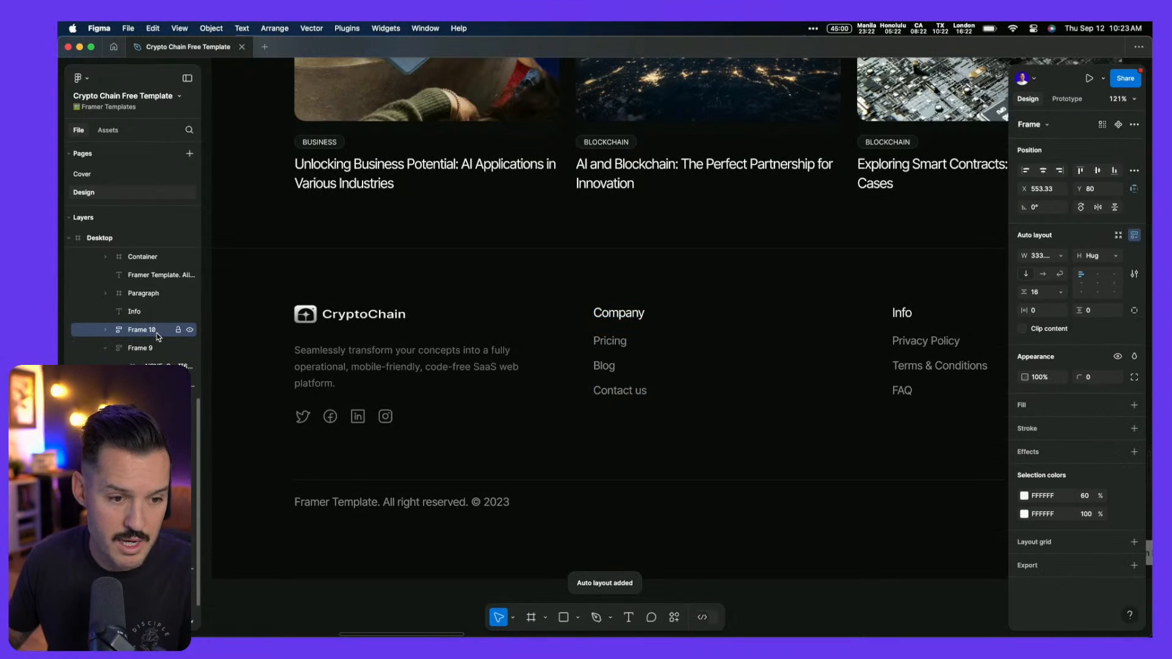
# Copy the Company column with the Framer plugin for pasting into Framer
pyautogui.press('super+k')
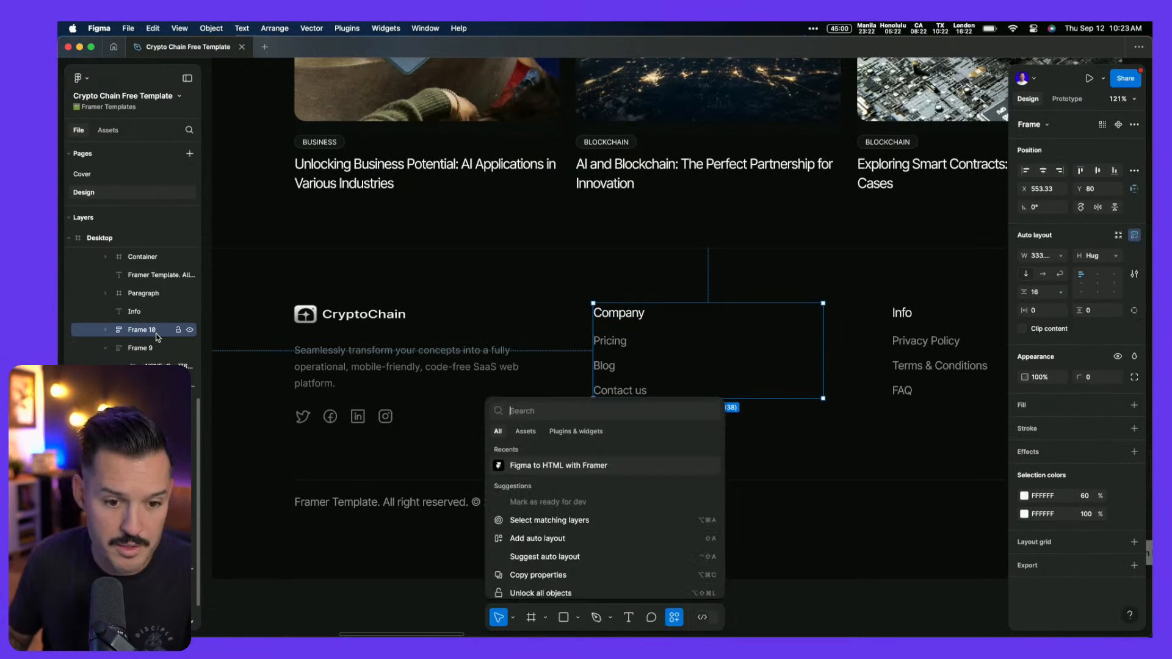
pyautogui.press('Return')
pyautogui.hotkey('ctrl', 'Right')
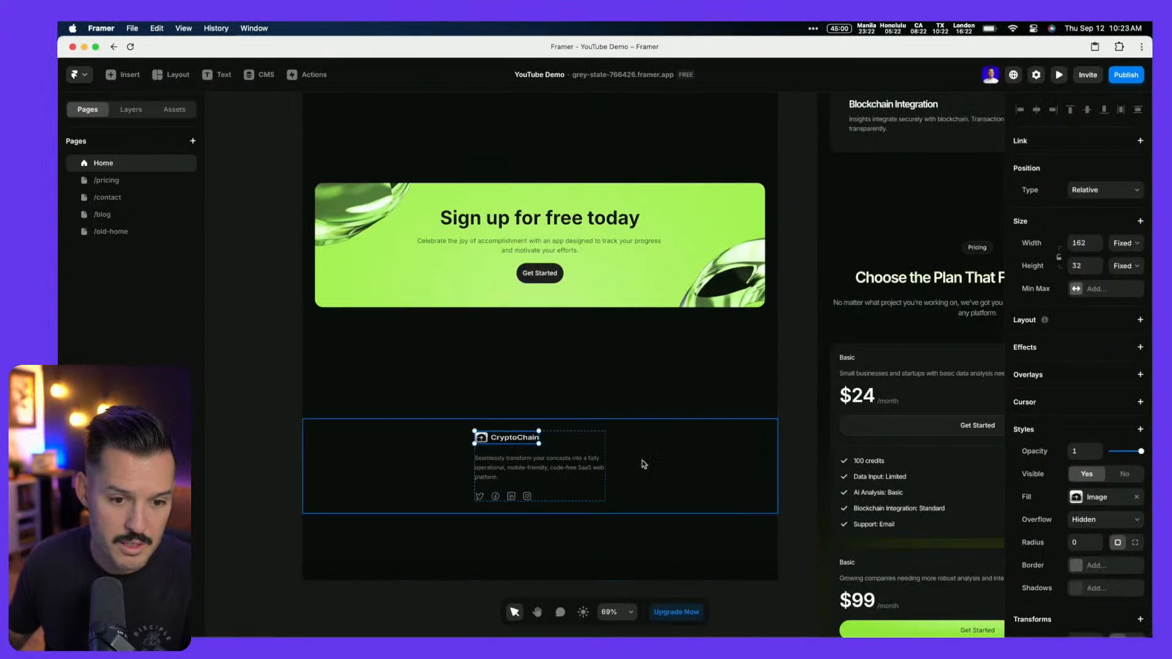
# Paste the Company column into the footer and lay the footer columns out horizontally
pyautogui.press('super+v')
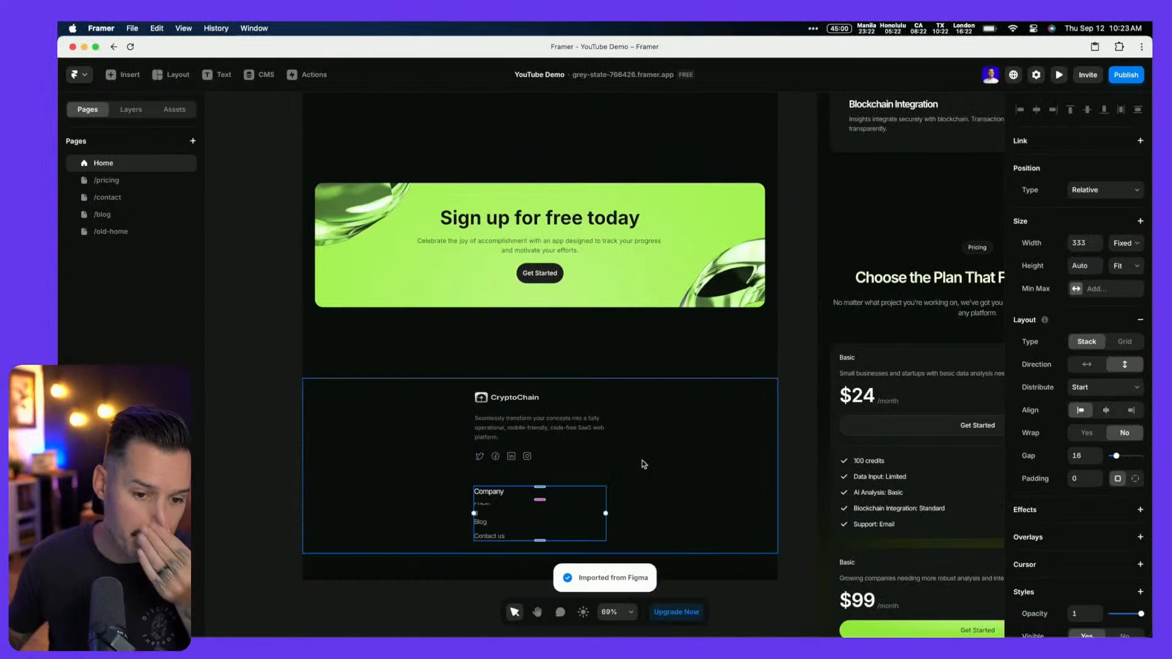
pyautogui.scroll(-2, 476, 488)
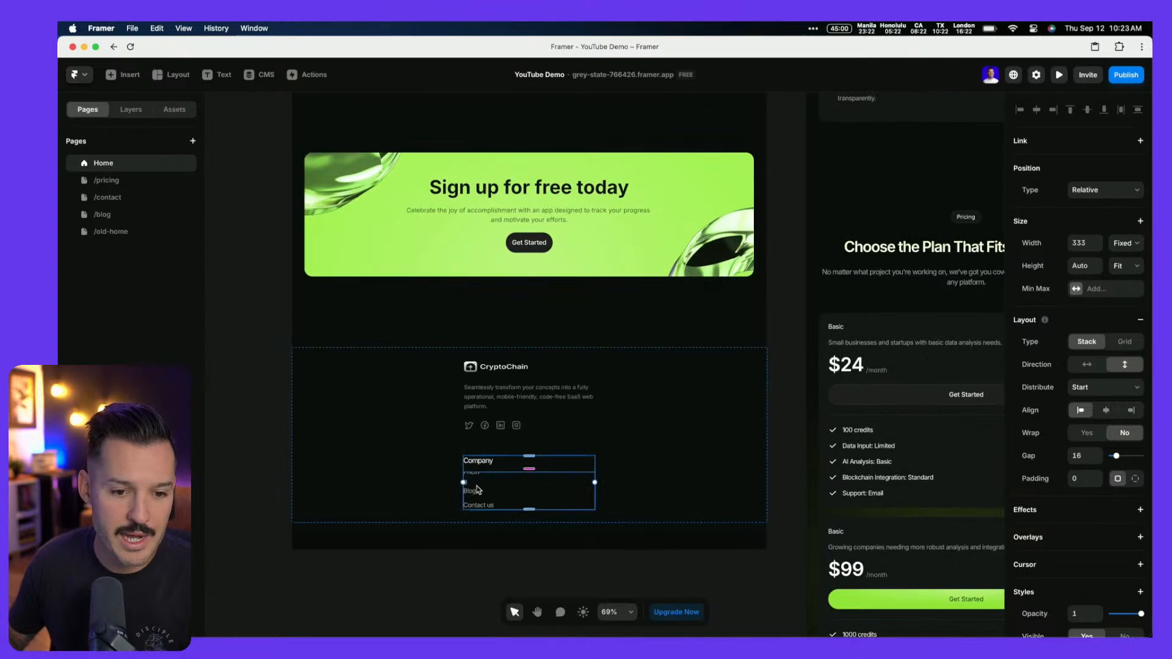
pyautogui.click(393, 426)
pyautogui.click(127, 111)
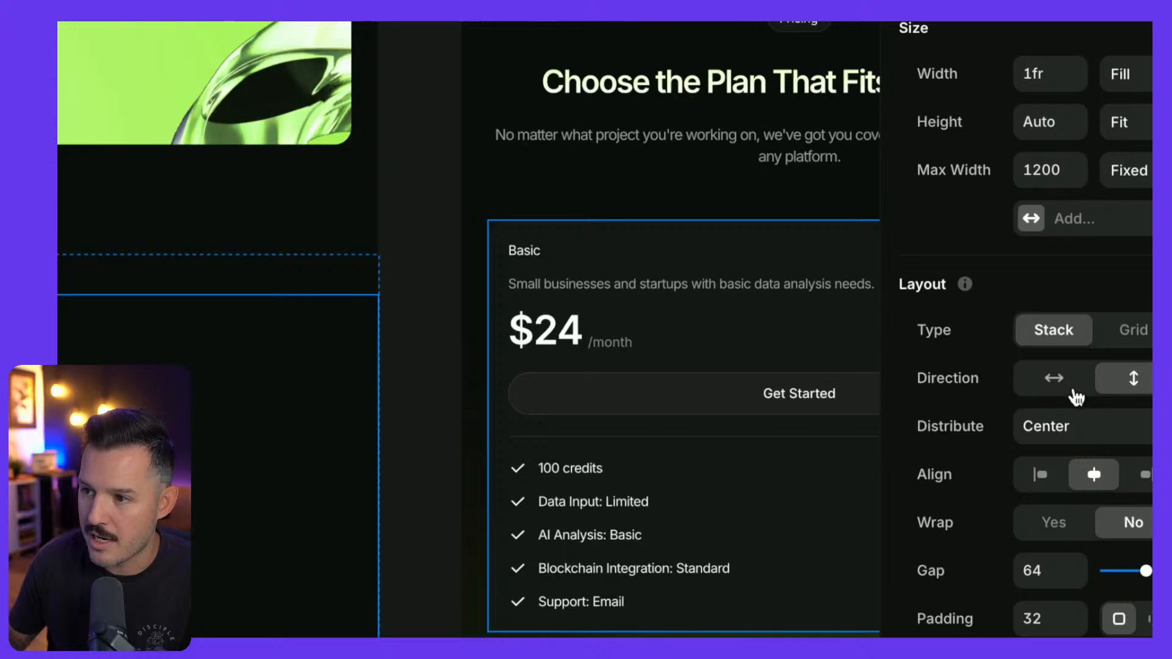
pyautogui.click(1088, 387)
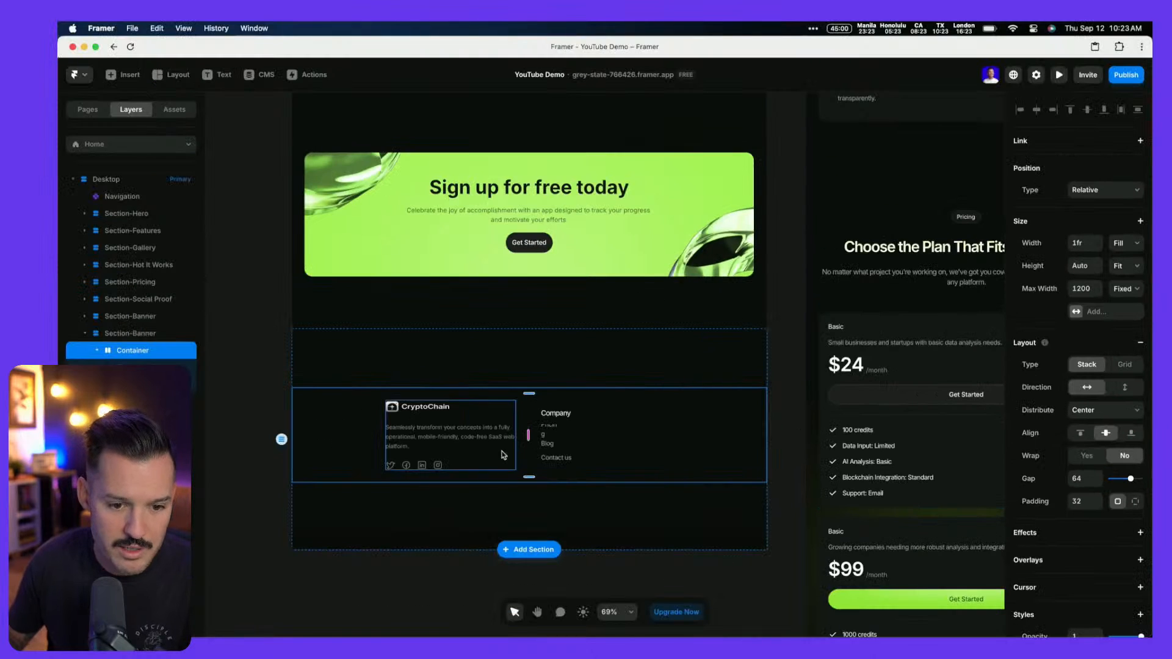
# Try a Fill width on the brand column, then undo it to keep logo and icons fixed
pyautogui.scroll(5, 484, 434)
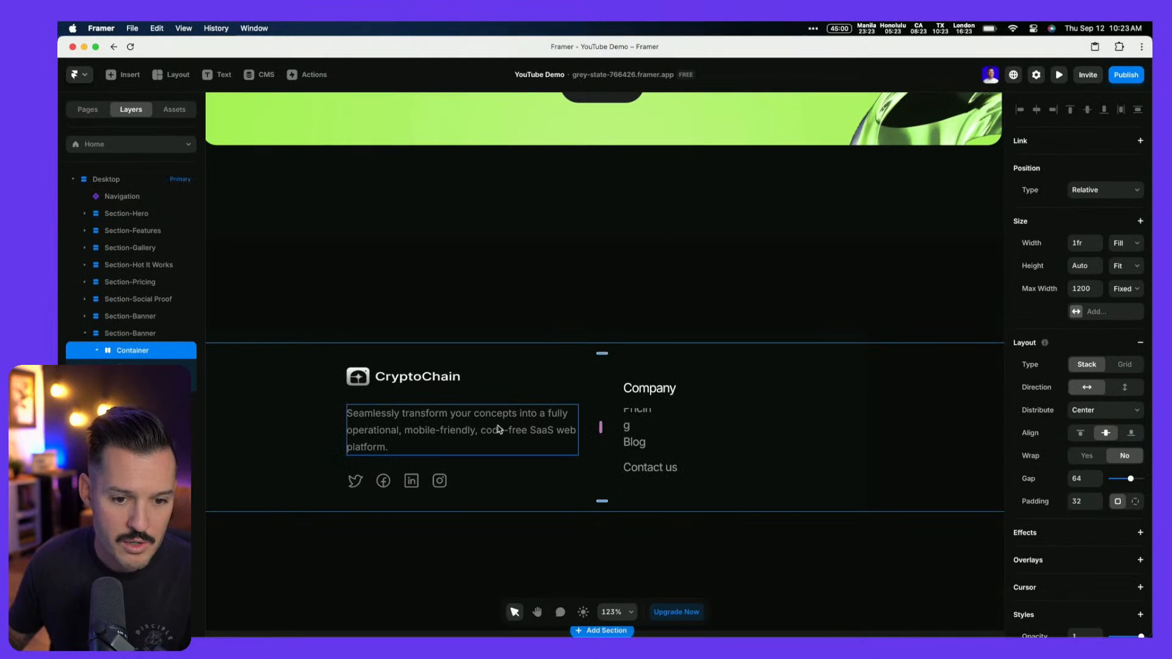
pyautogui.keyDown('super'); pyautogui.click(499, 430); pyautogui.keyUp('super')
pyautogui.click(194, 385)
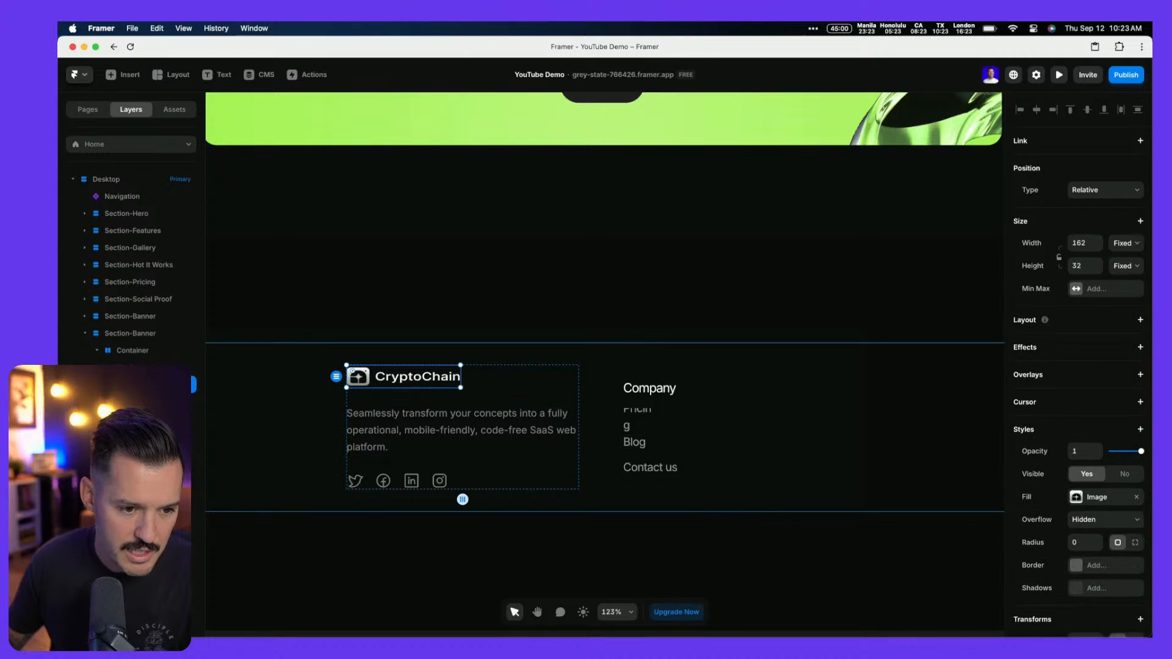
pyautogui.keyDown('shift'); pyautogui.click(194, 421); pyautogui.keyUp('shift')
pyautogui.click(1125, 243)
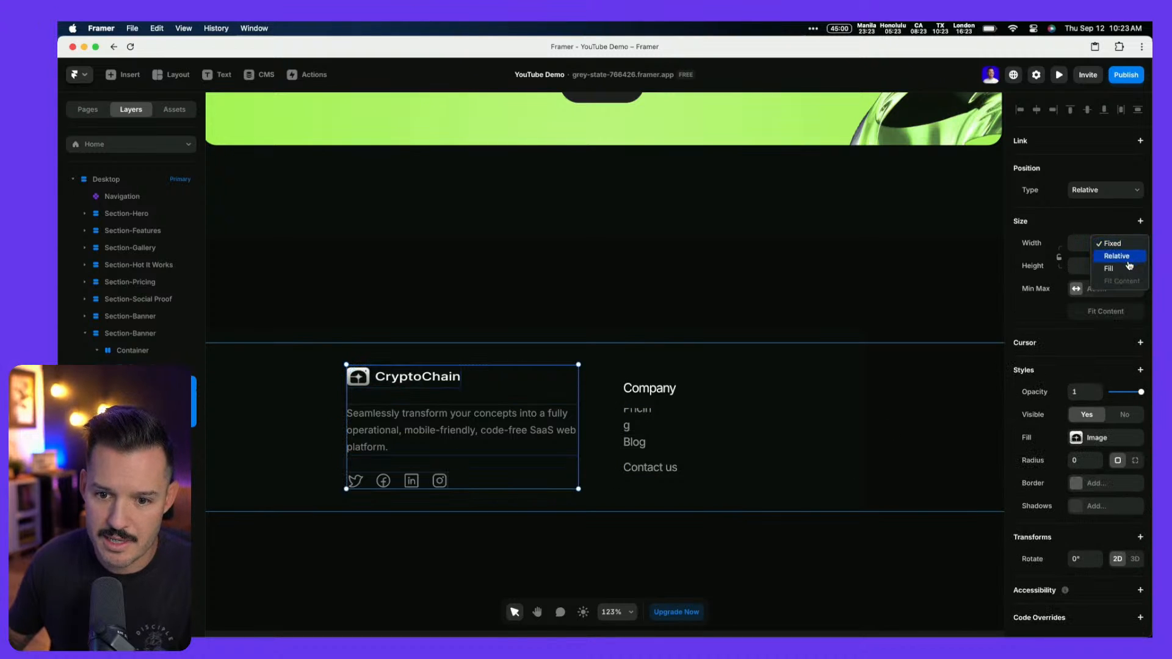
pyautogui.click(1127, 270)
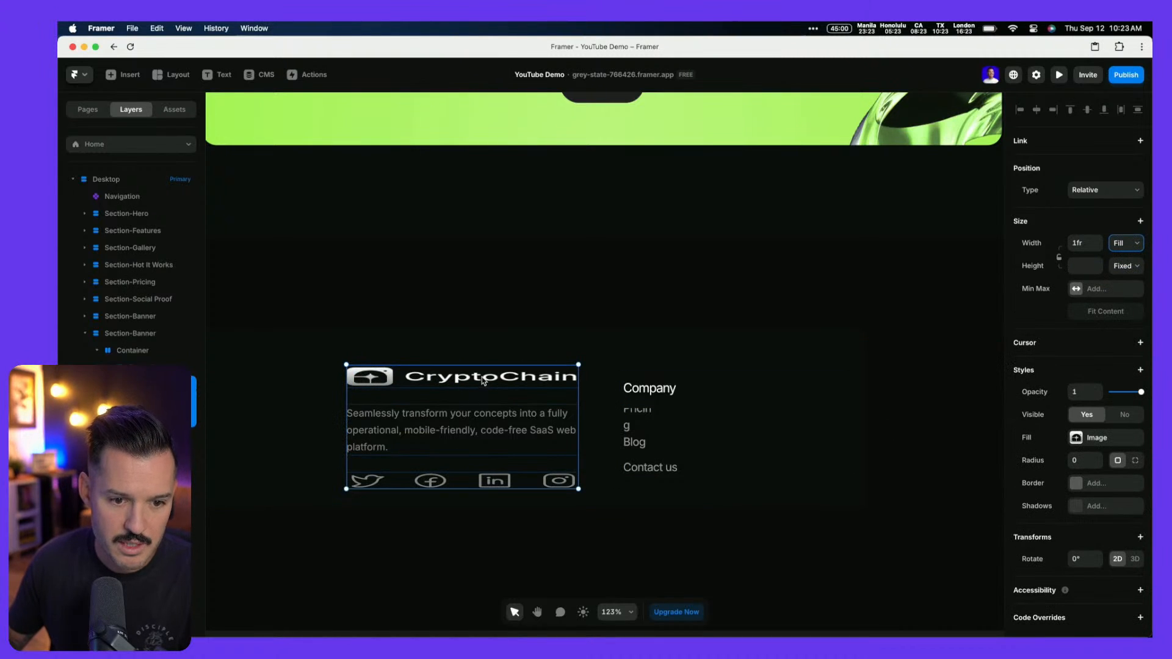
pyautogui.press('super+z')
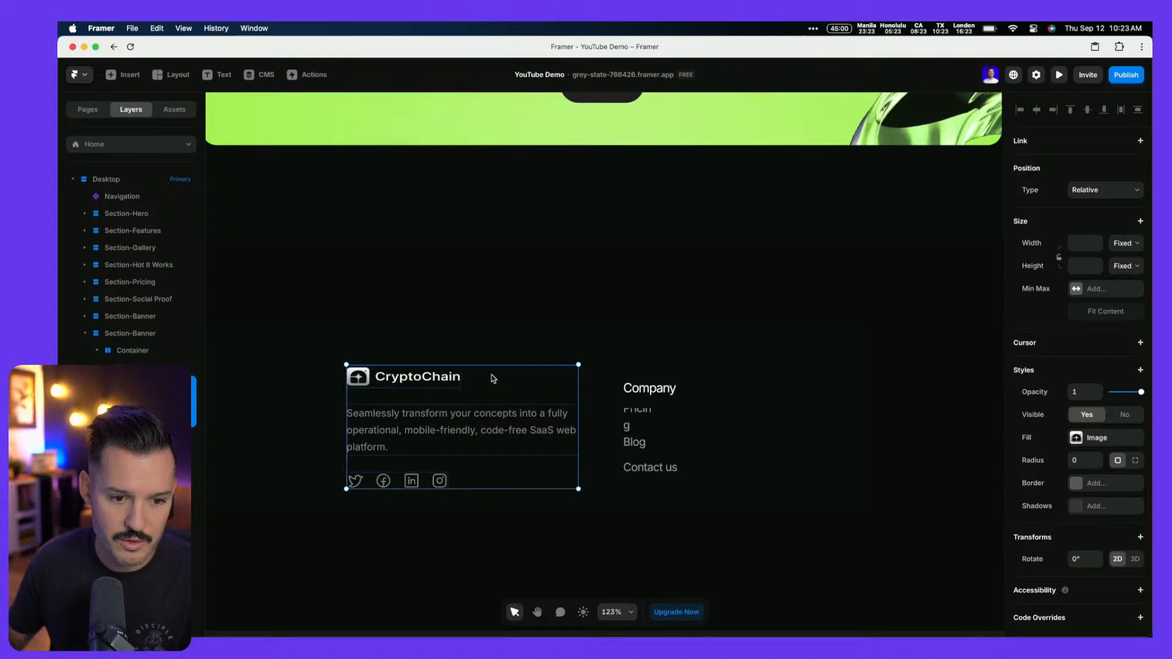
# Select the brand column's social icons row, then return to Figma
pyautogui.doubleClick(436, 484)
pyautogui.click(182, 420)
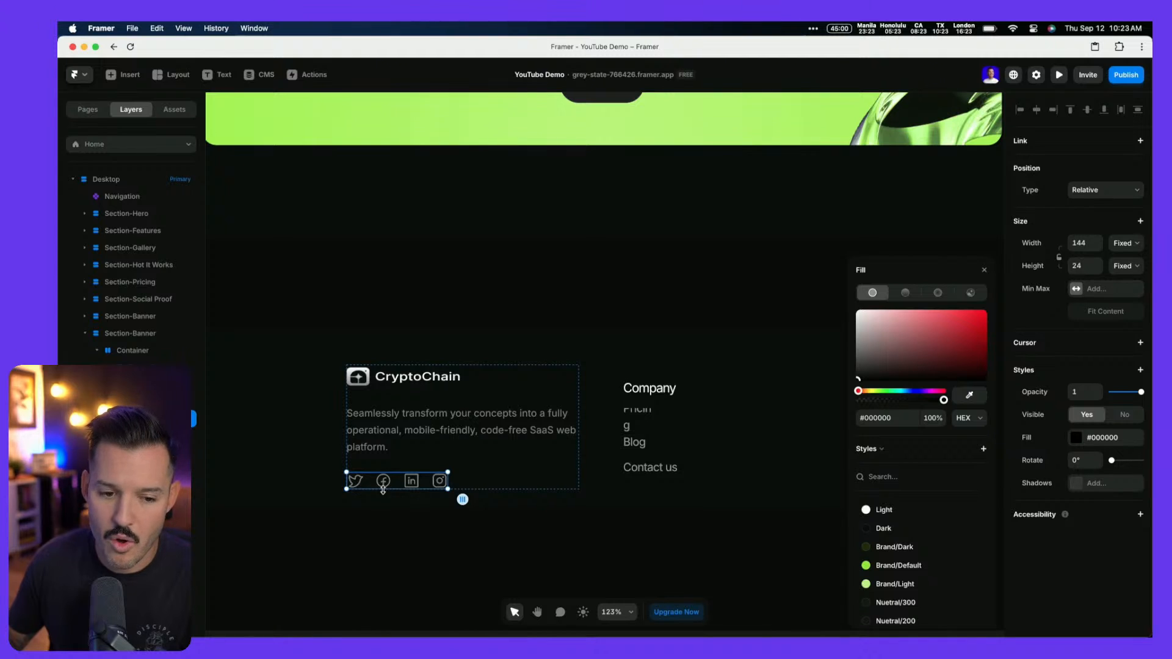
pyautogui.press('super+Tab')
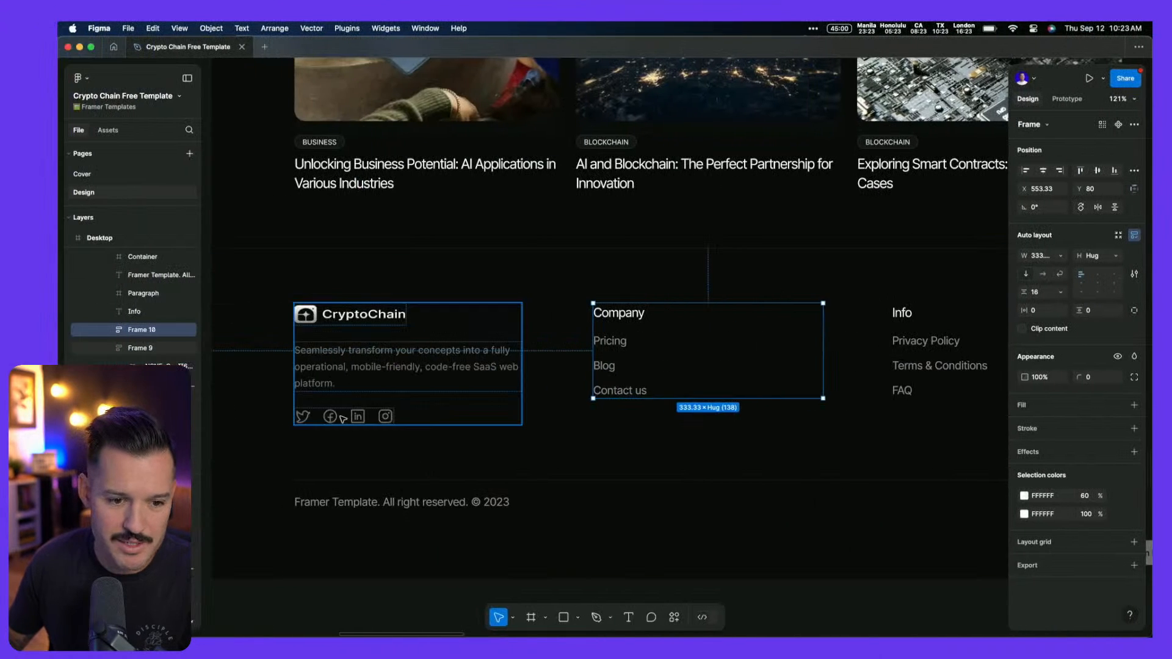
# Remove auto layout from the footer's social icons frame
pyautogui.doubleClick(342, 419)
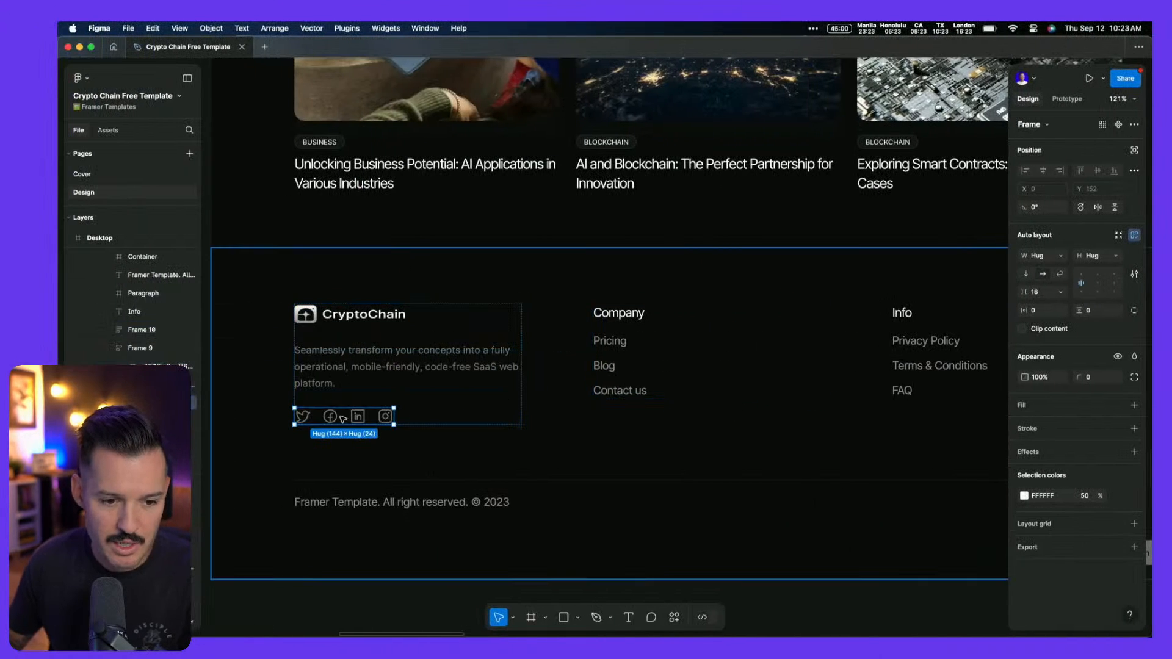
pyautogui.rightClick(343, 419)
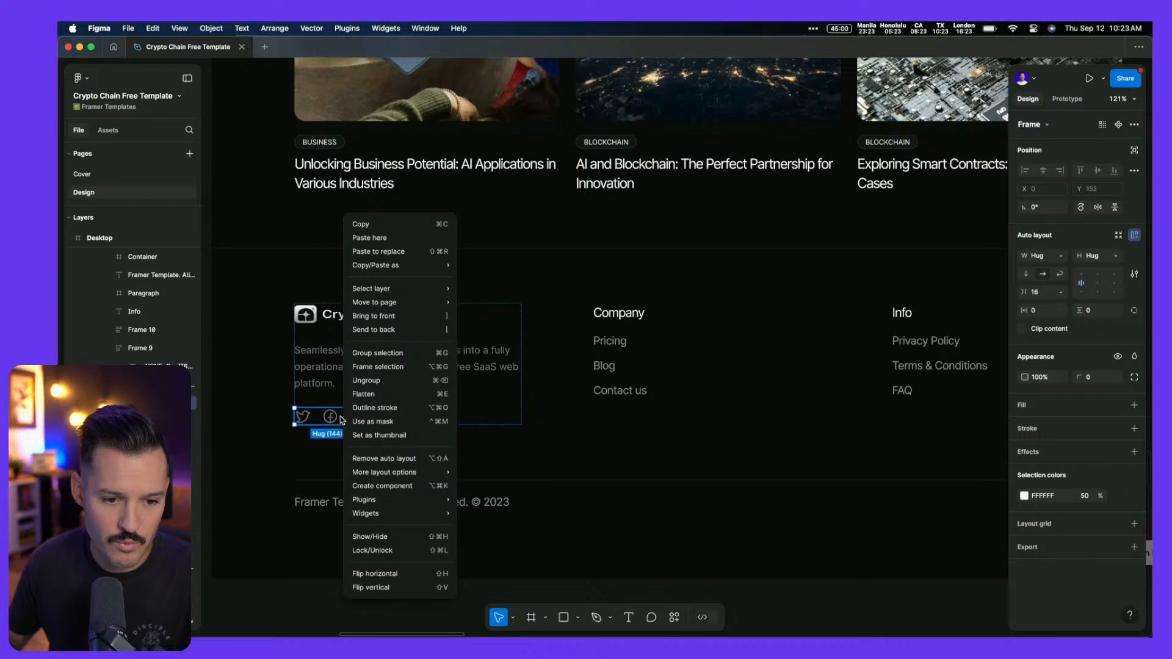
pyautogui.click(384, 459)
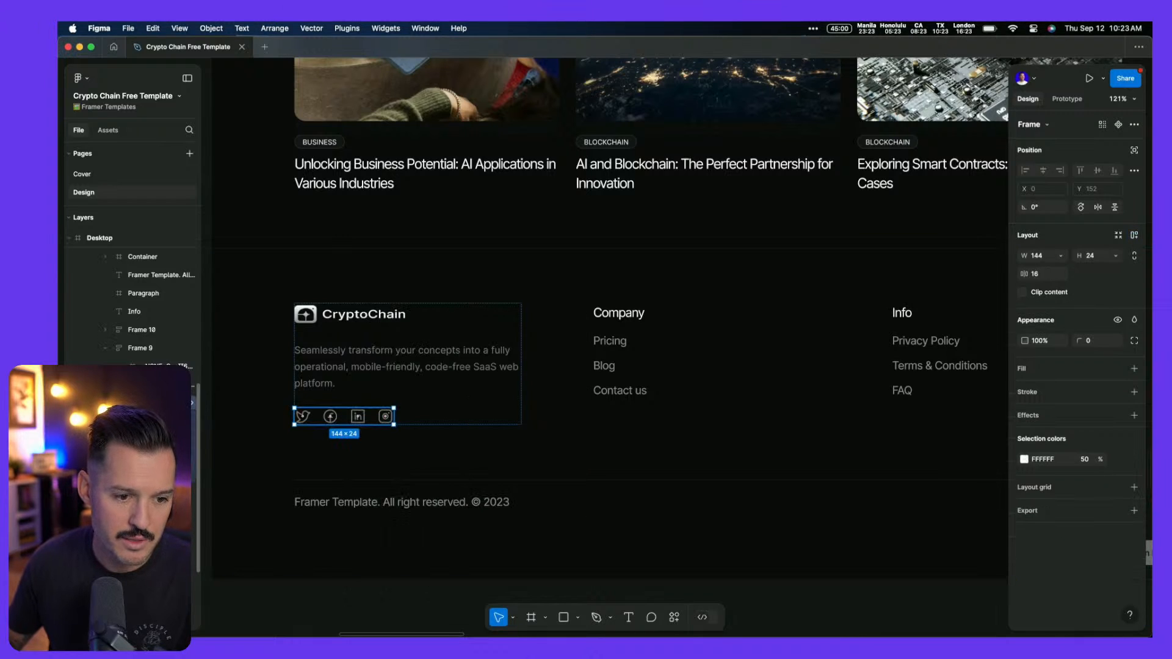
# Copy the four social icons with the Framer plugin and paste them into Framer
pyautogui.click(168, 421)
pyautogui.keyDown('shift'); pyautogui.click(168, 475); pyautogui.keyUp('shift')
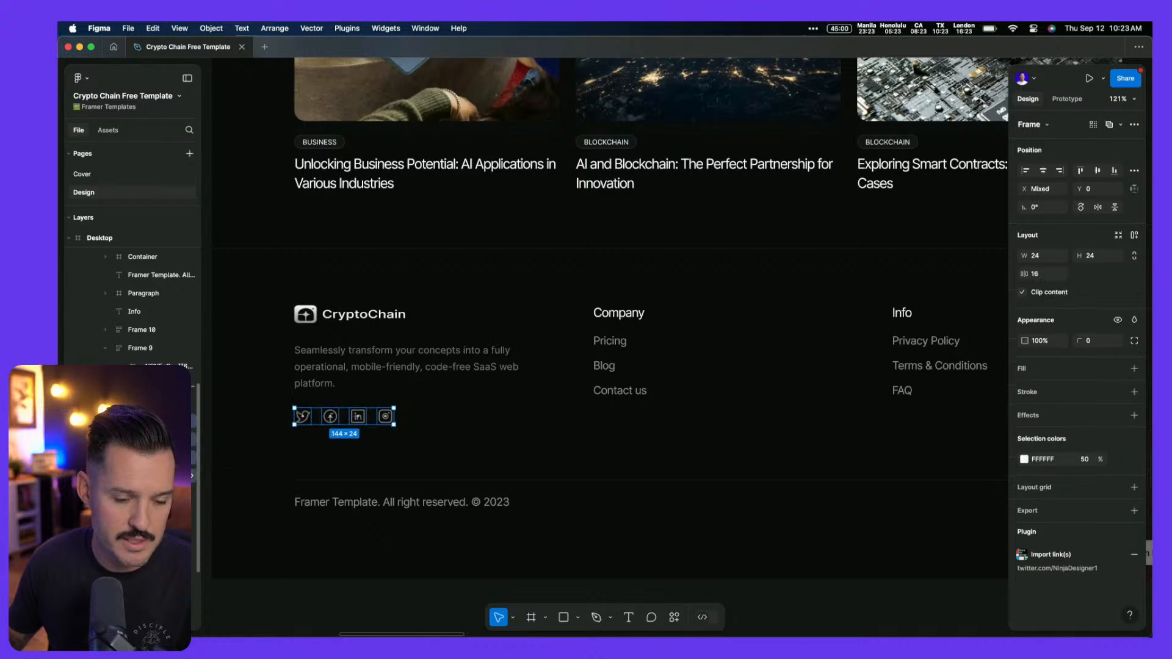
pyautogui.press('super+k')
pyautogui.press('Return')
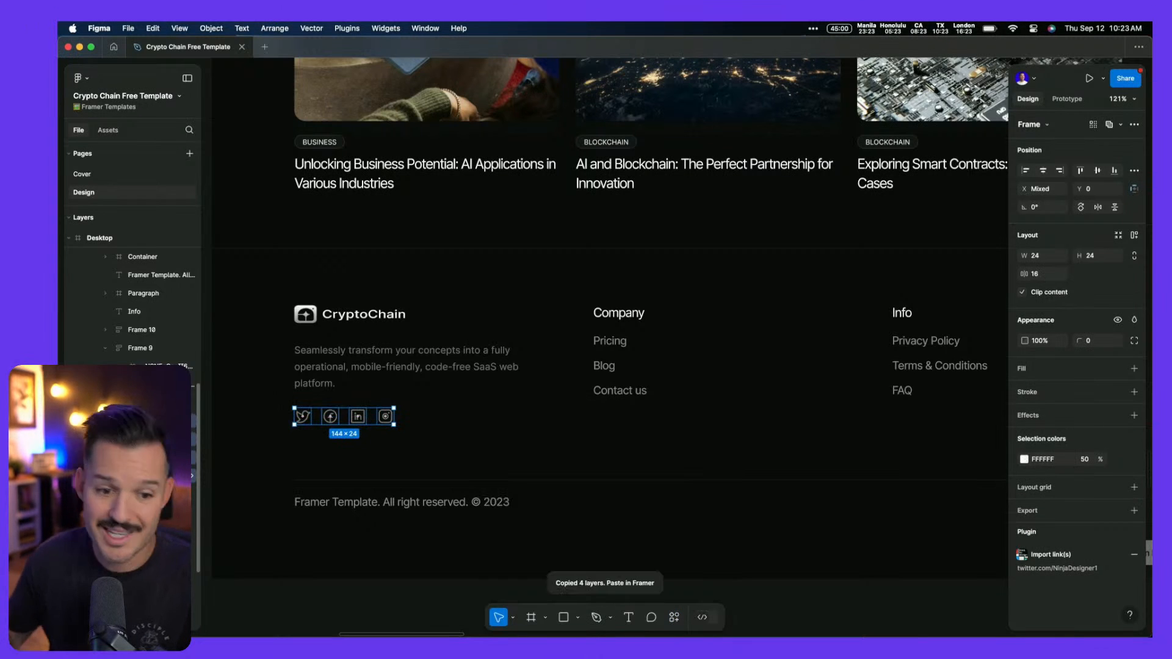
pyautogui.press('super+Tab')
pyautogui.press('super+v')
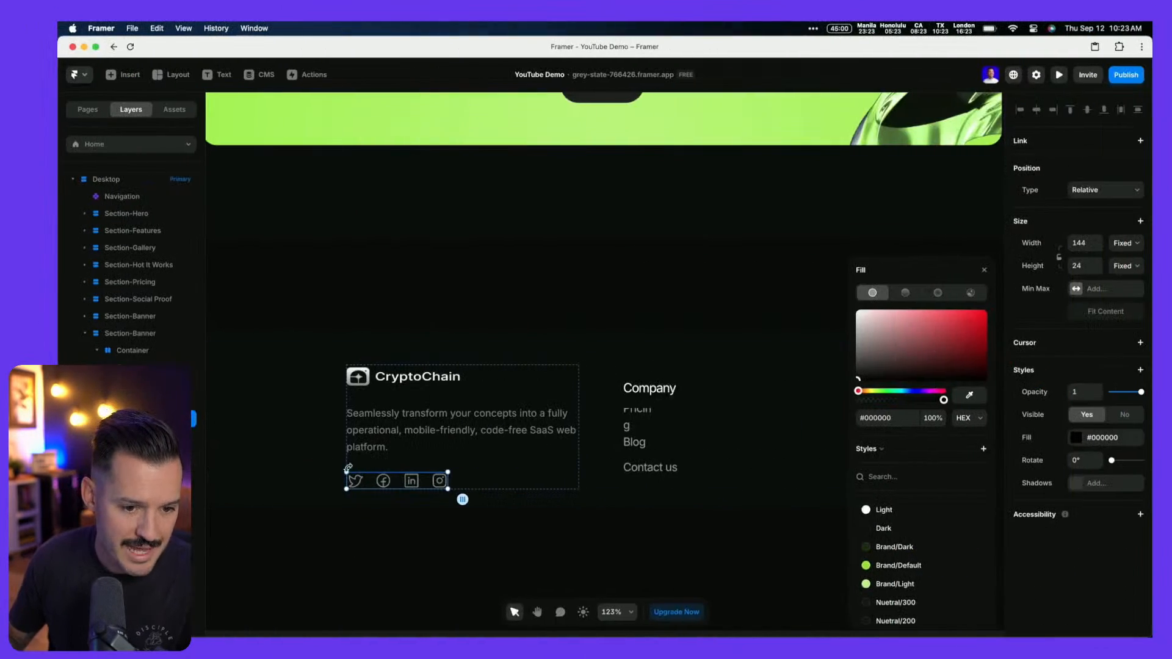
# Paste the Figma icons into the brand column and delete the old social icons row
pyautogui.click(372, 453)
pyautogui.press('super+v')
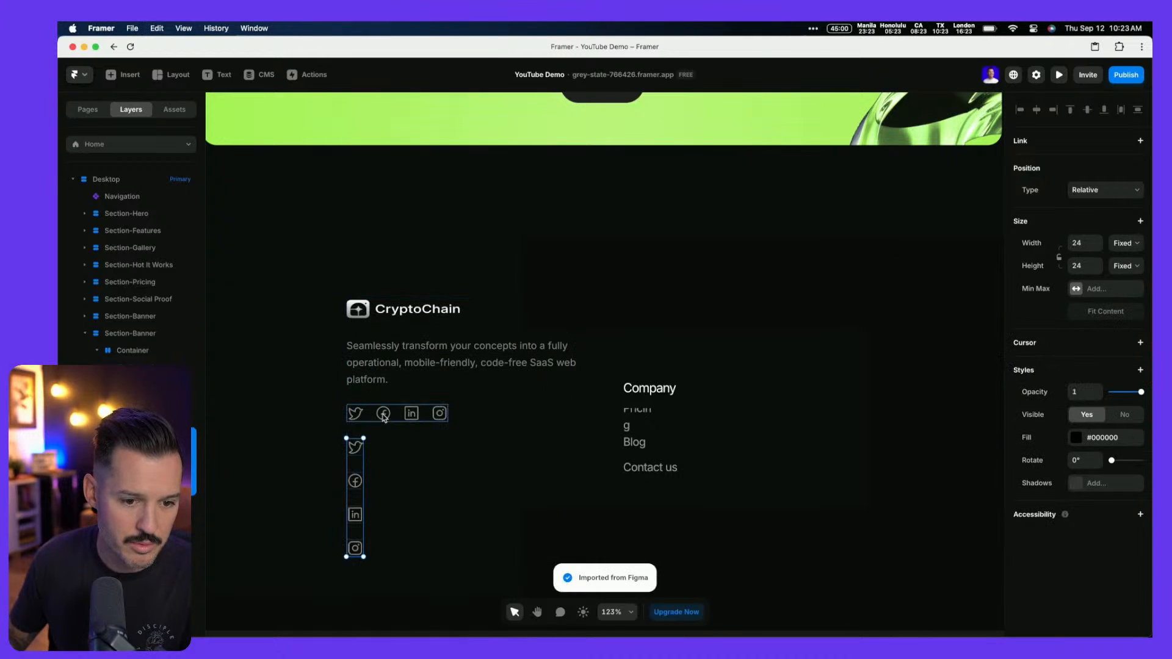
pyautogui.click(384, 417)
pyautogui.press('Delete')
# Wrap the new icons in a horizontal stack distributed from the start with gap 20
pyautogui.click(355, 430)
pyautogui.keyDown('shift'); pyautogui.click(355, 464); pyautogui.keyUp('shift')
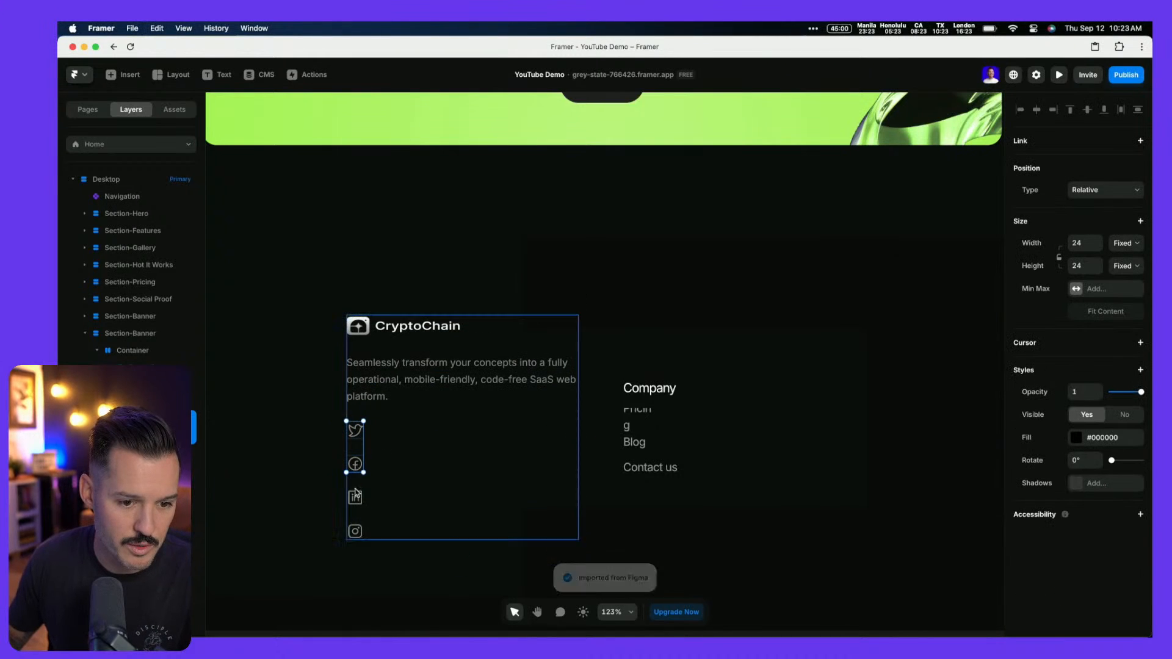
pyautogui.keyDown('shift'); pyautogui.click(356, 497); pyautogui.keyUp('shift')
pyautogui.press('super+Return')
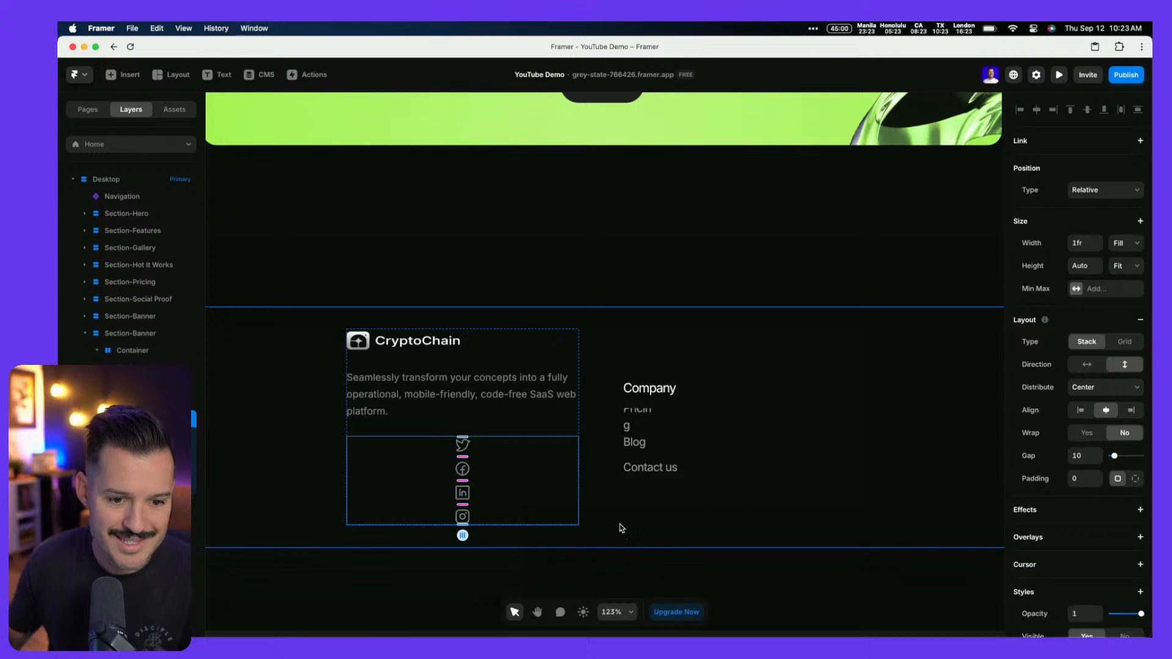
pyautogui.click(1087, 364)
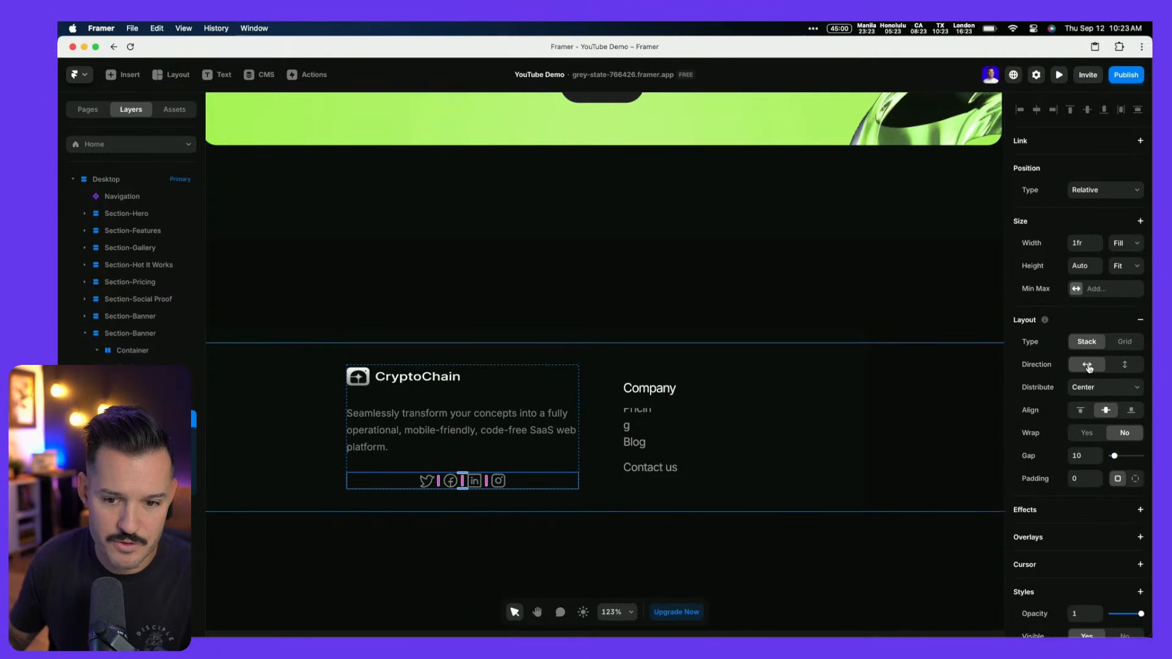
pyautogui.click(1088, 391)
pyautogui.click(1087, 374)
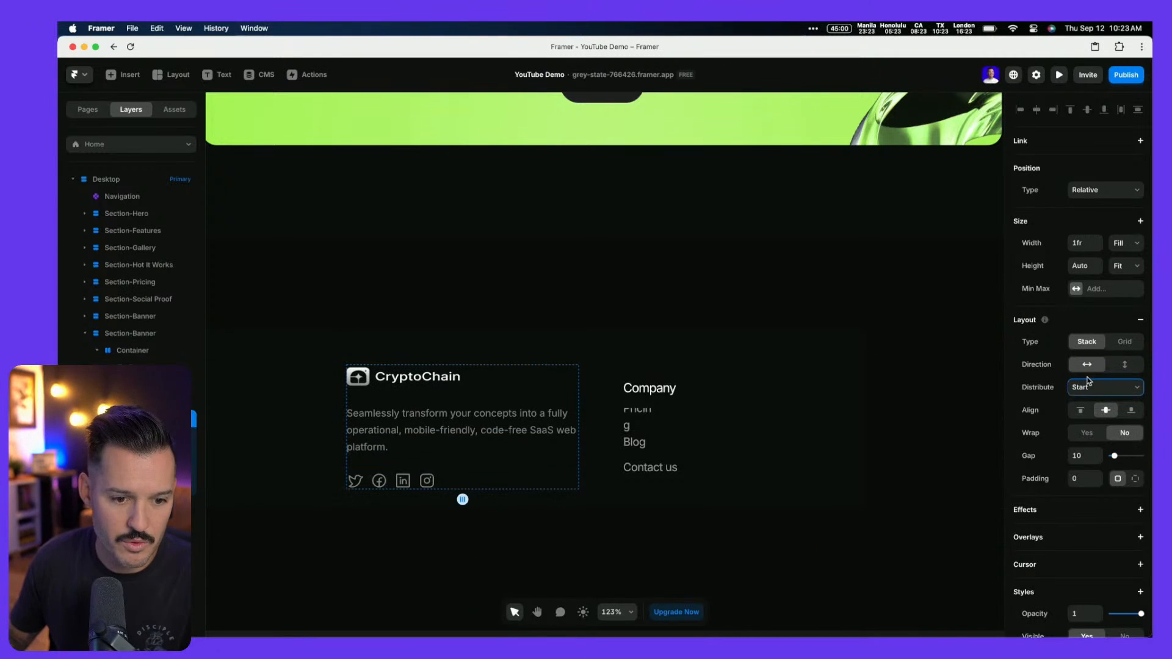
pyautogui.click(1073, 456)
pyautogui.write('20')
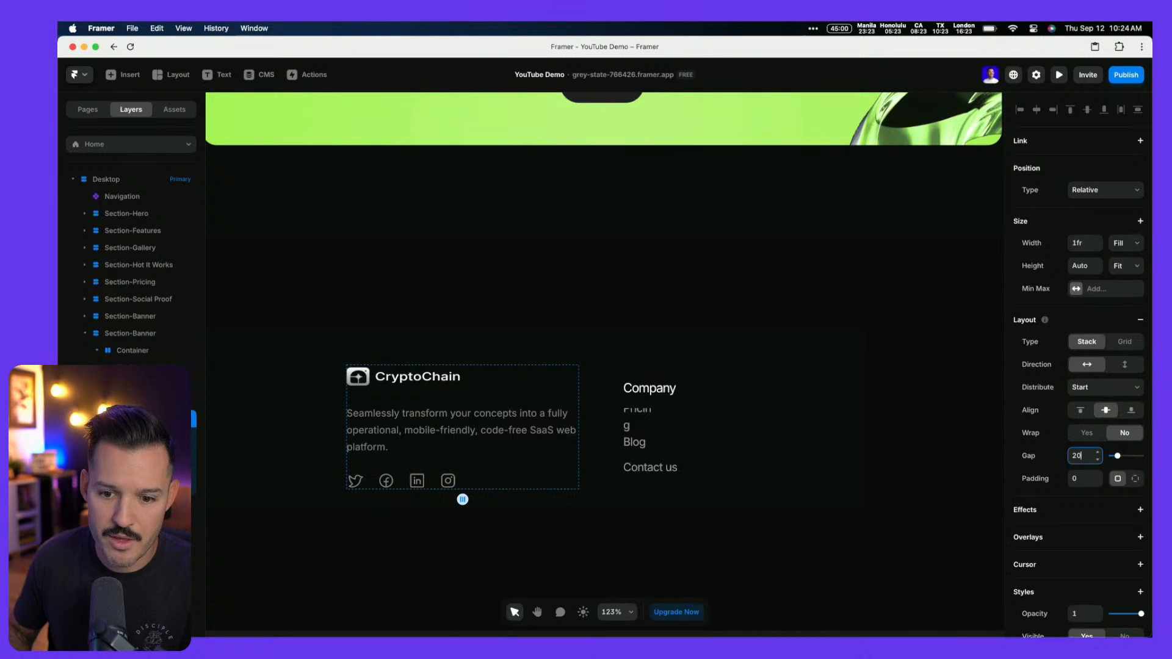
# Make the description paragraph fill its column width and lock the logo's aspect ratio
pyautogui.click(455, 439)
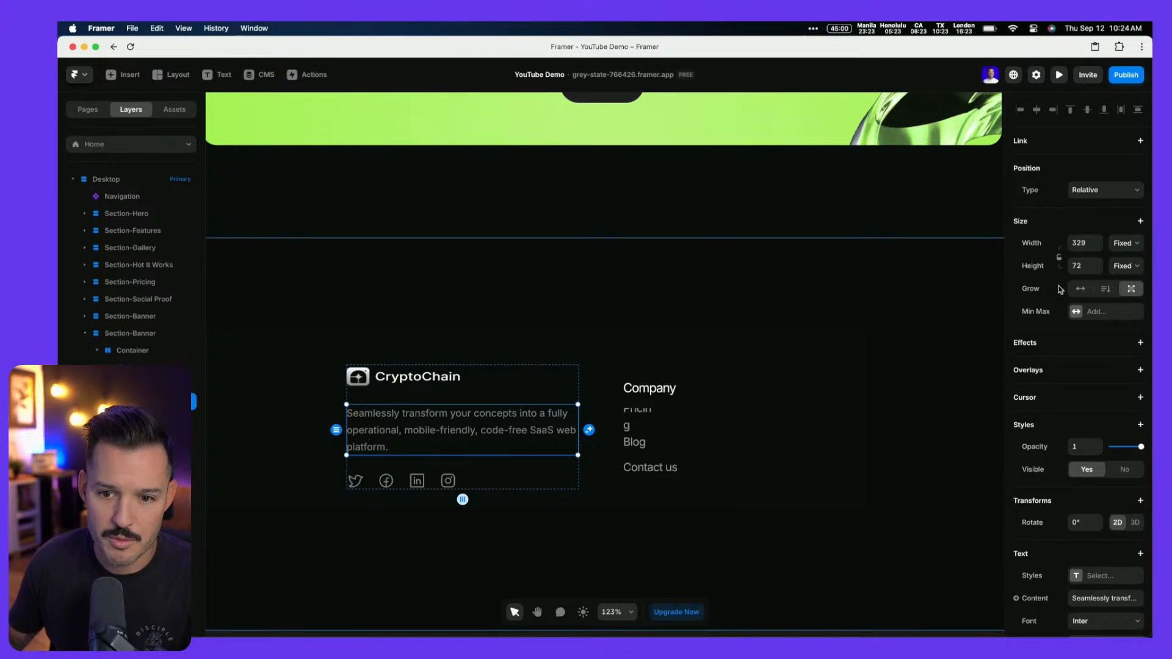
pyautogui.click(1127, 243)
pyautogui.click(1114, 267)
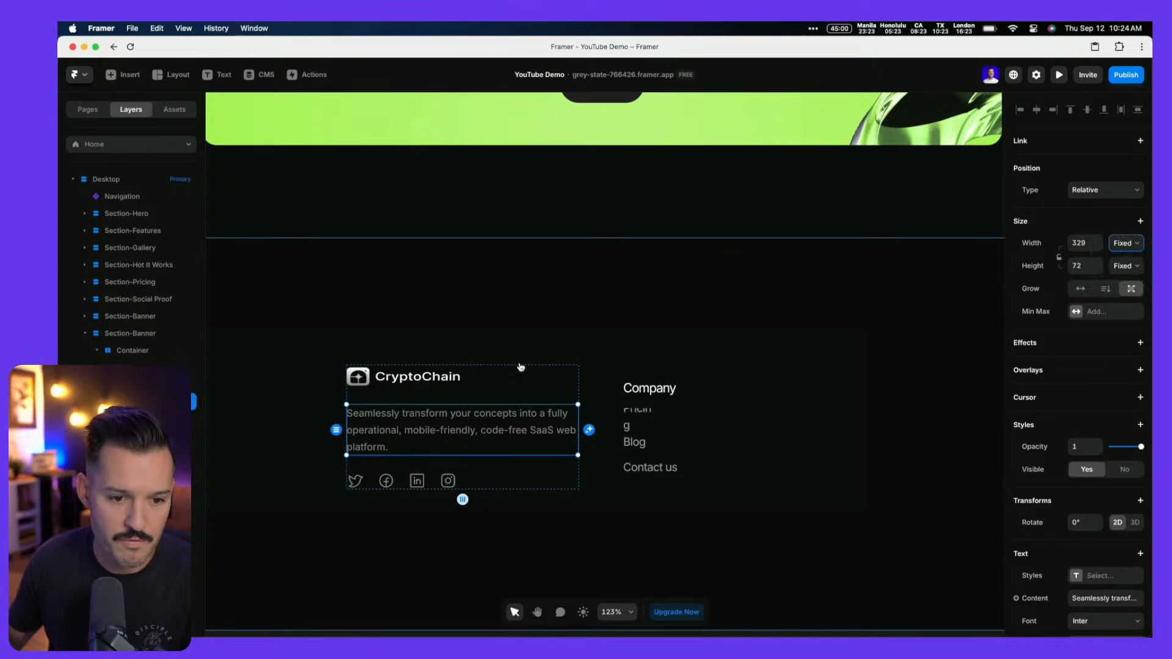
pyautogui.click(444, 380)
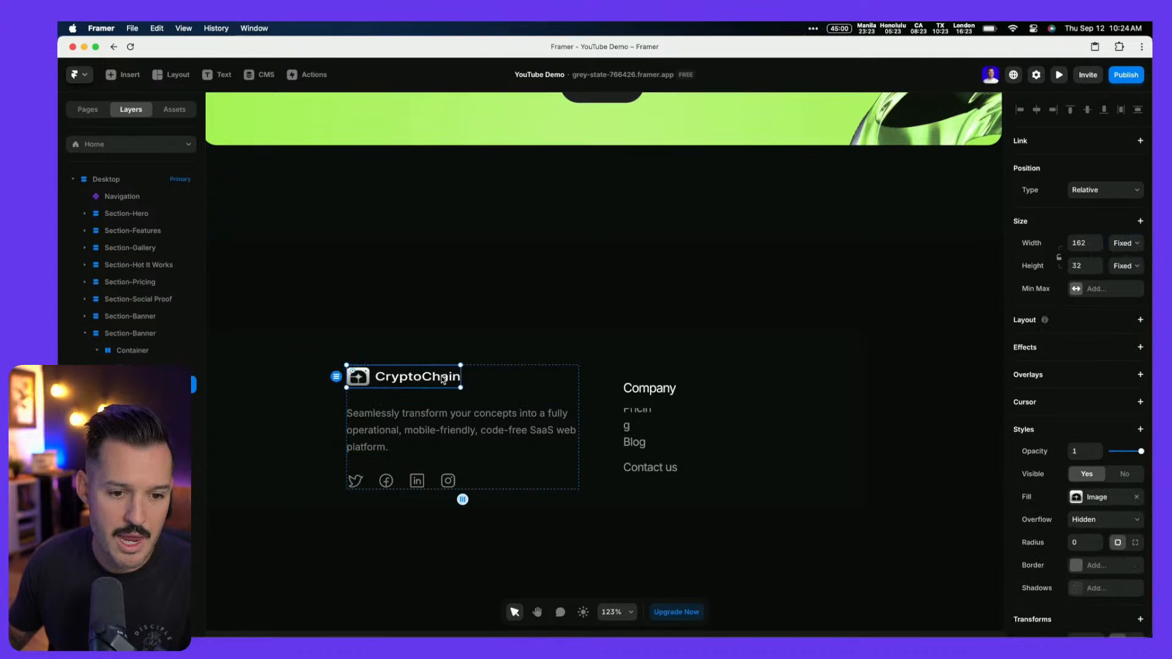
pyautogui.click(1059, 259)
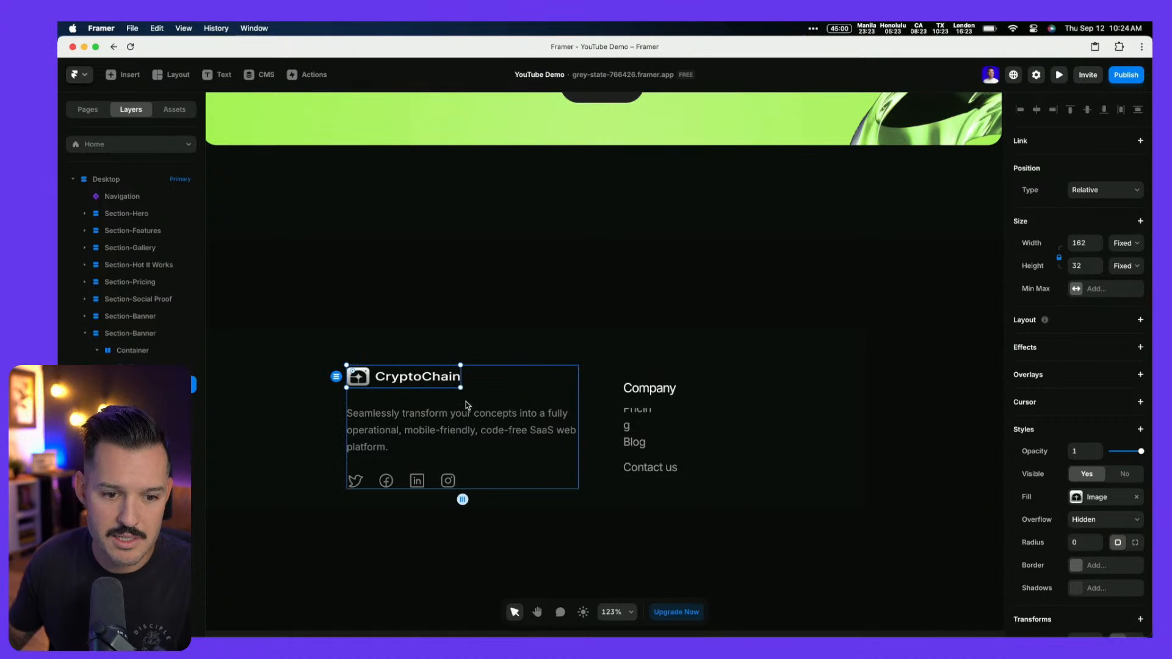
# Move the Pricing, Blog and Contact us links into the Company column stack
pyautogui.click(639, 385)
pyautogui.click(645, 409)
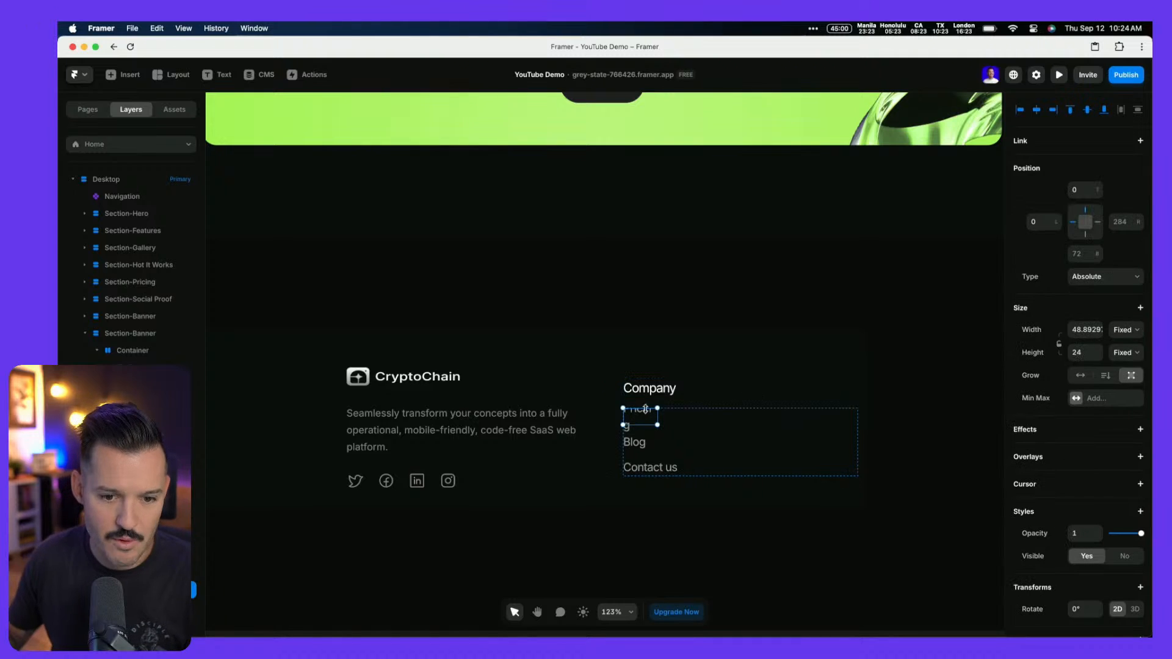
pyautogui.keyDown('shift'); pyautogui.click(153, 556); pyautogui.keyUp('shift')
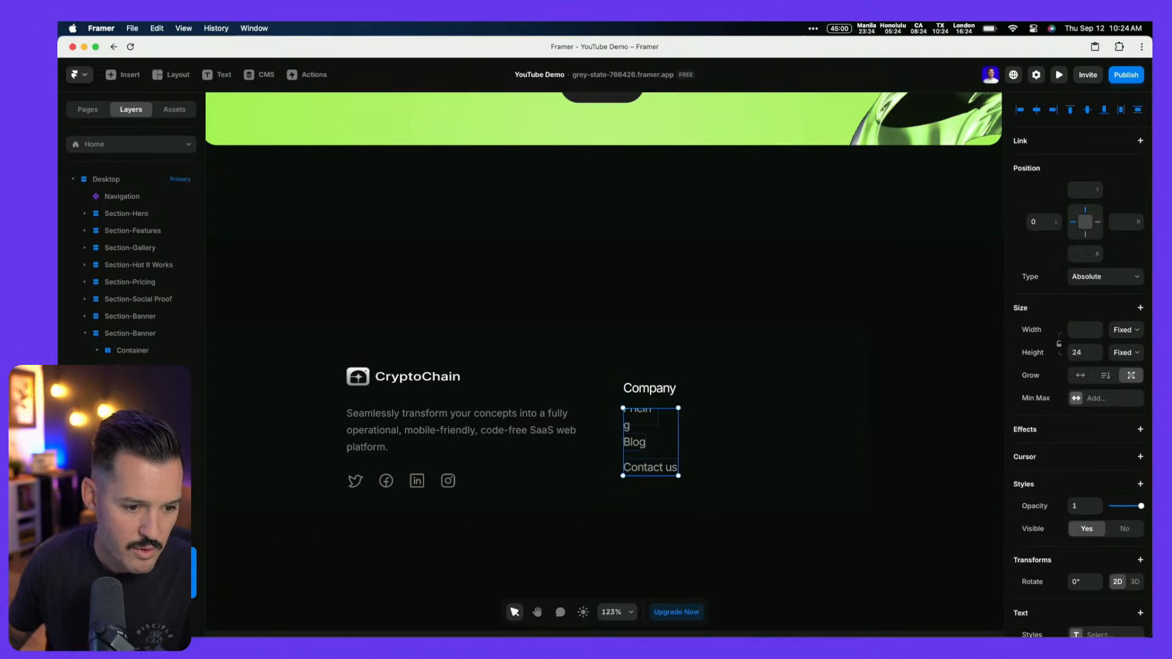
pyautogui.moveTo(152, 555); pyautogui.dragTo(153, 530)
pyautogui.click(741, 470)
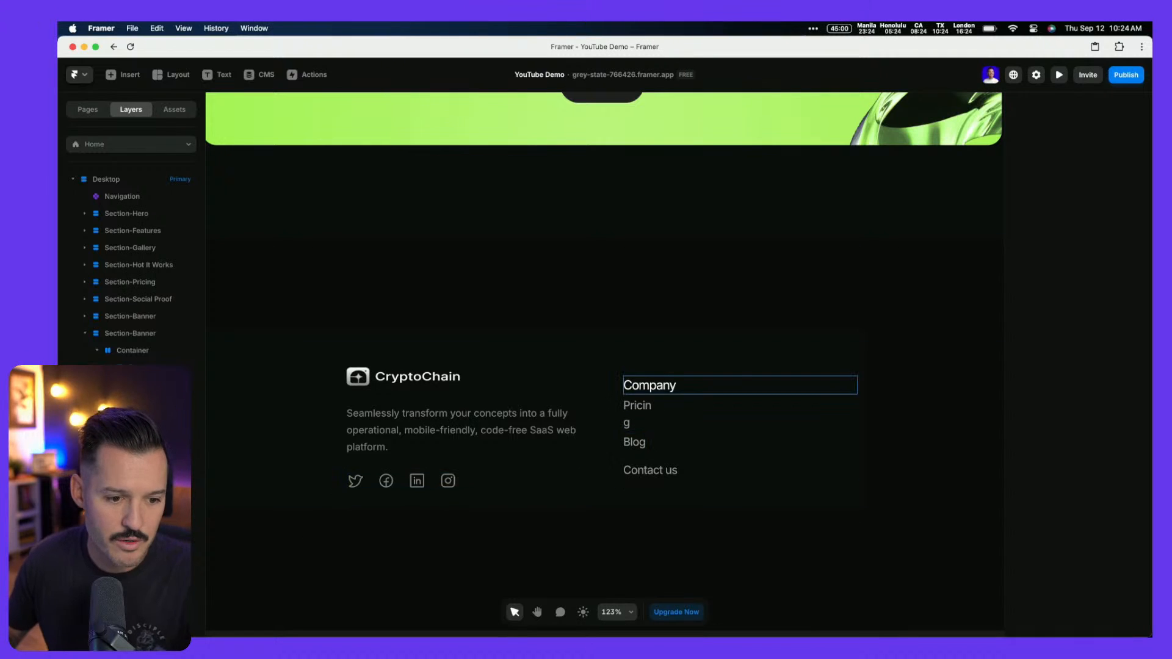
pyautogui.click(708, 422)
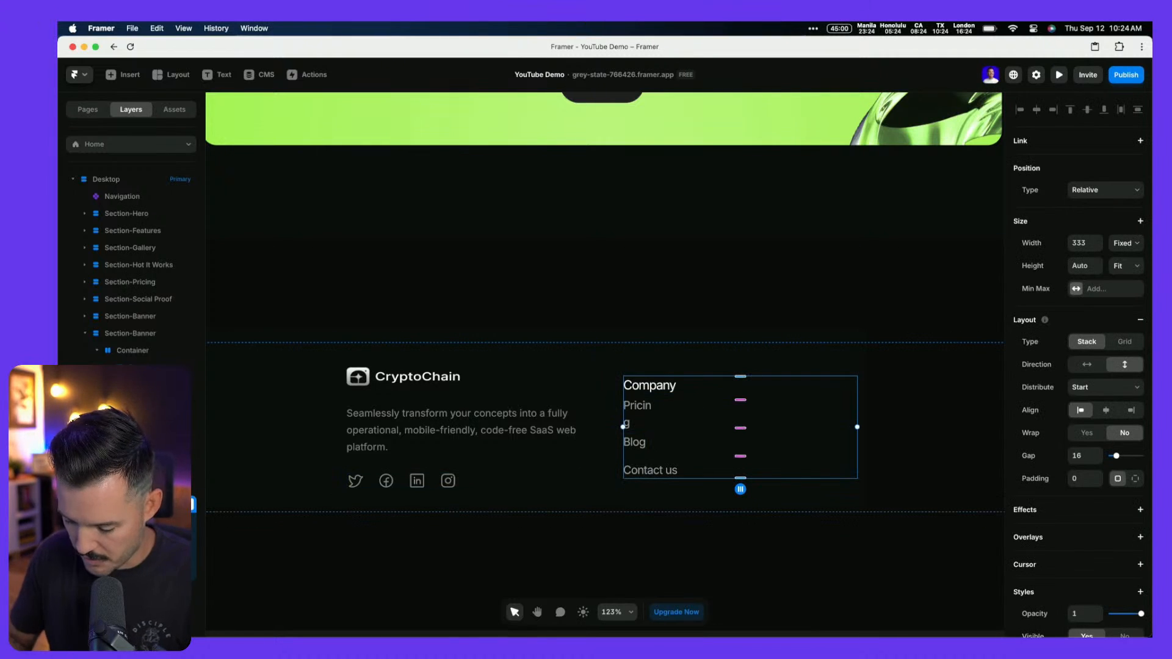
pyautogui.click(702, 386)
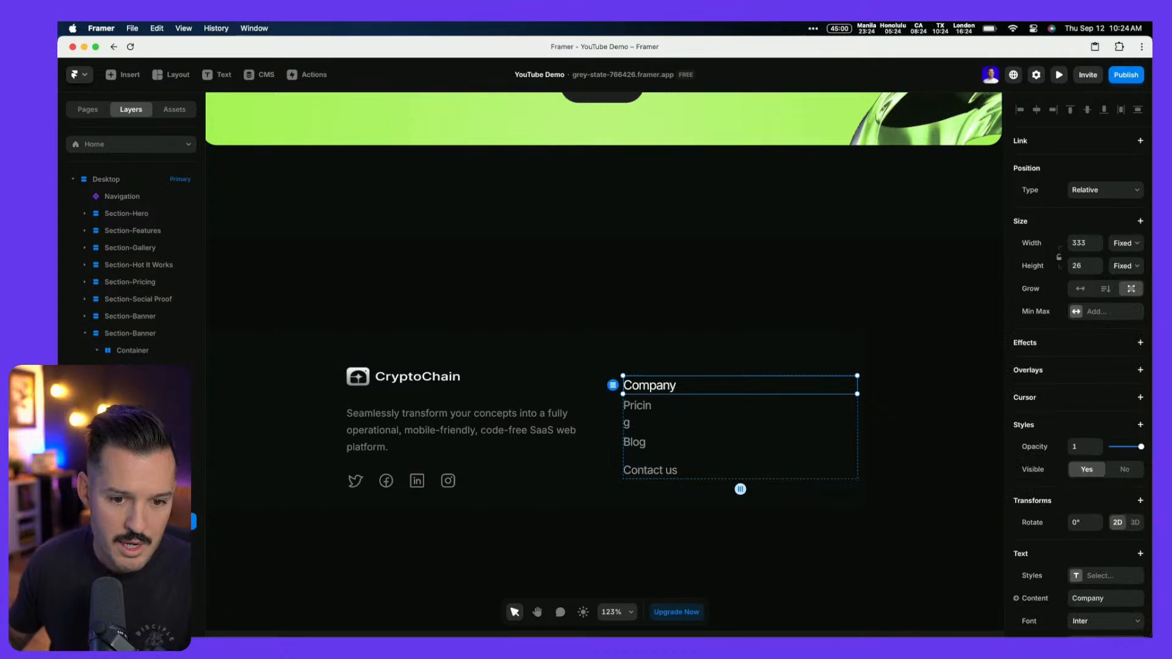
# Set the three links to Fill width and Fit Content height
pyautogui.click(144, 538)
pyautogui.keyDown('shift'); pyautogui.click(143, 573); pyautogui.keyUp('shift')
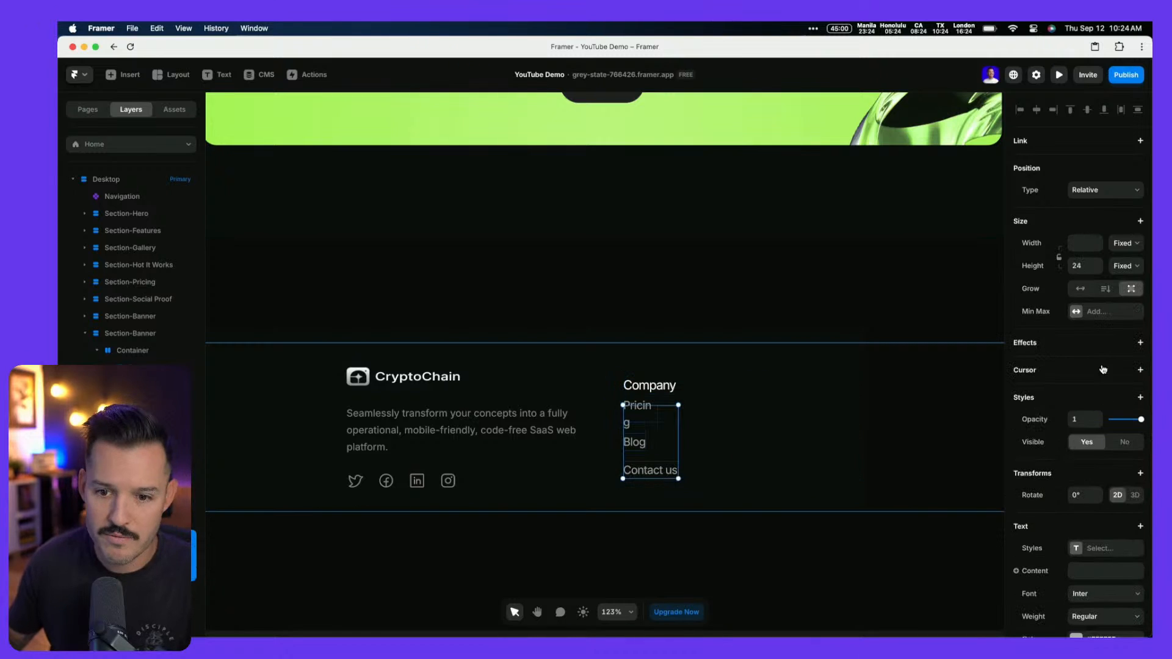
pyautogui.click(1131, 245)
pyautogui.click(1128, 269)
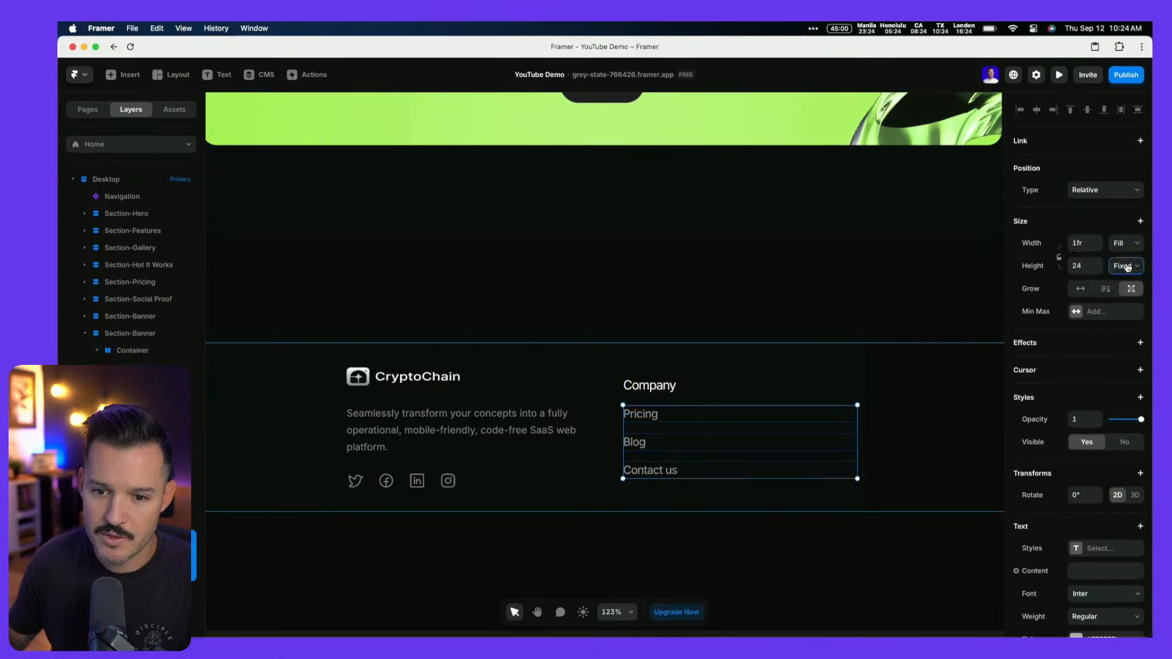
pyautogui.click(1126, 266)
pyautogui.click(1123, 304)
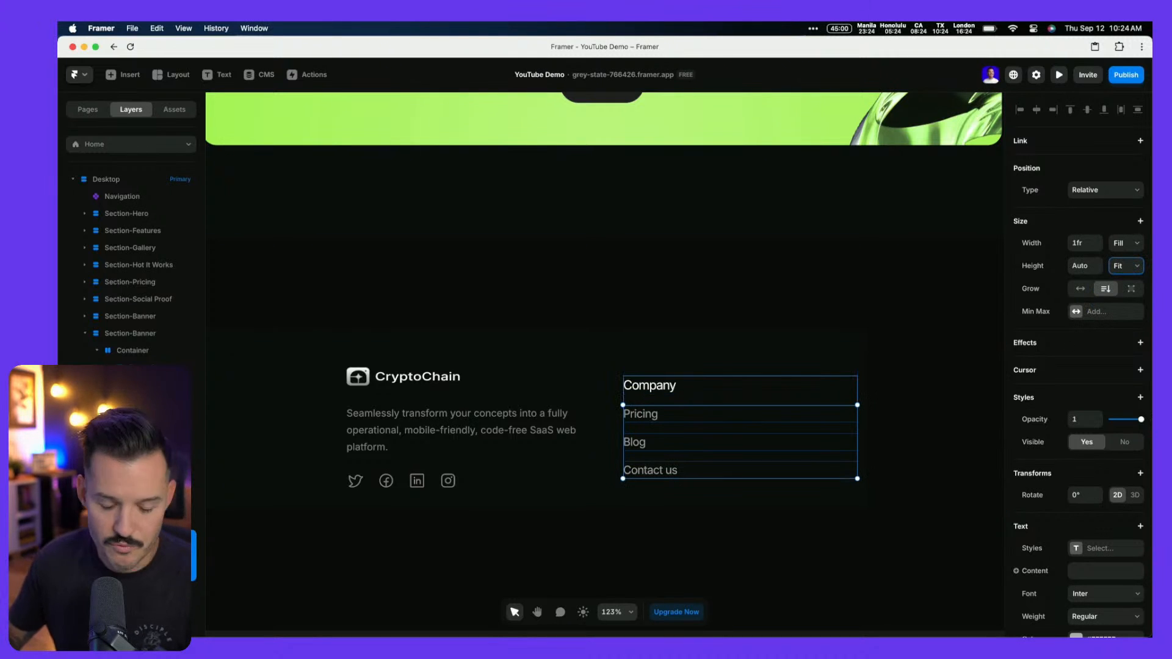
# Rename the CryptoChain column layer, then select the Company links stack
pyautogui.click(733, 398)
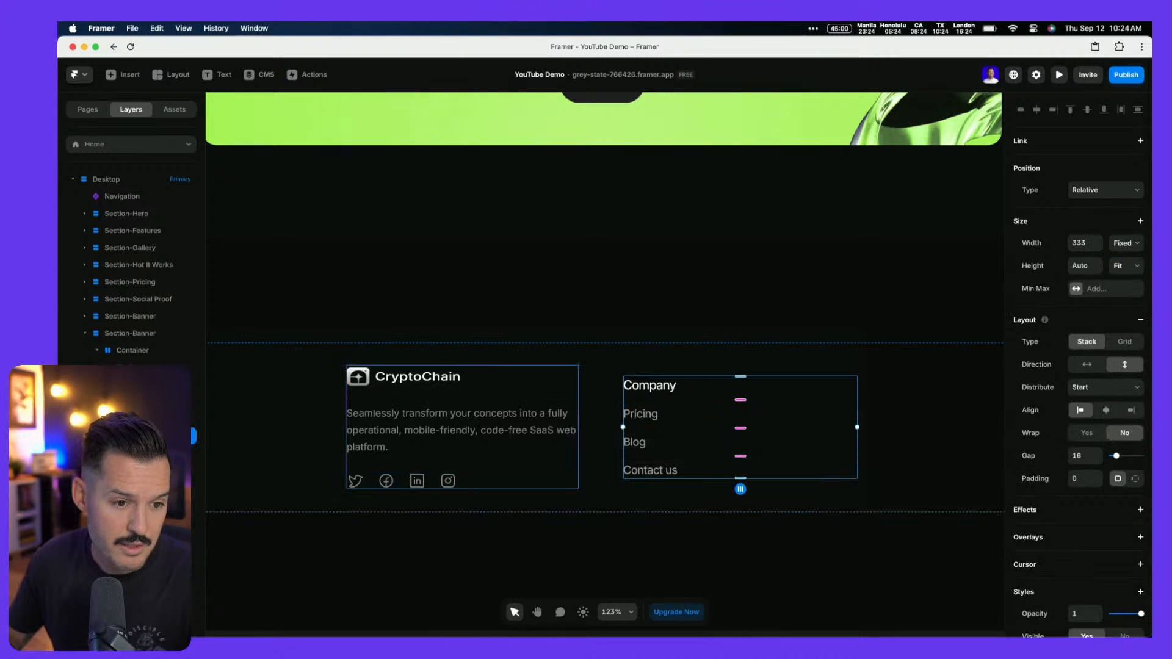
pyautogui.doubleClick(140, 368)
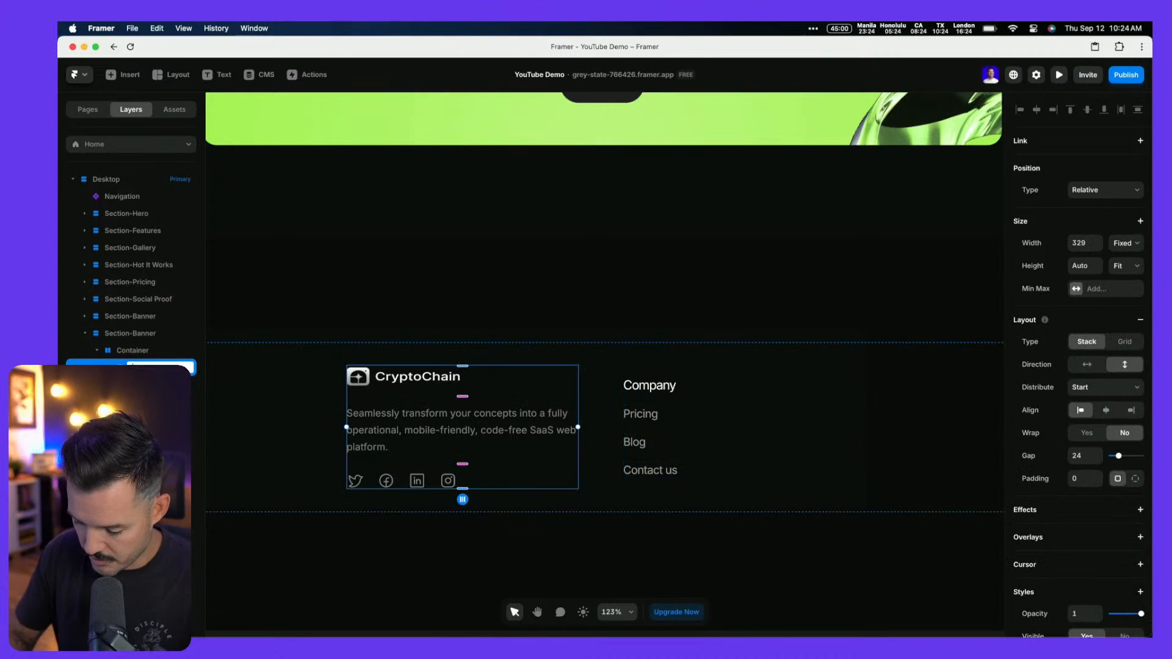
pyautogui.press('Return')
pyautogui.click(153, 385)
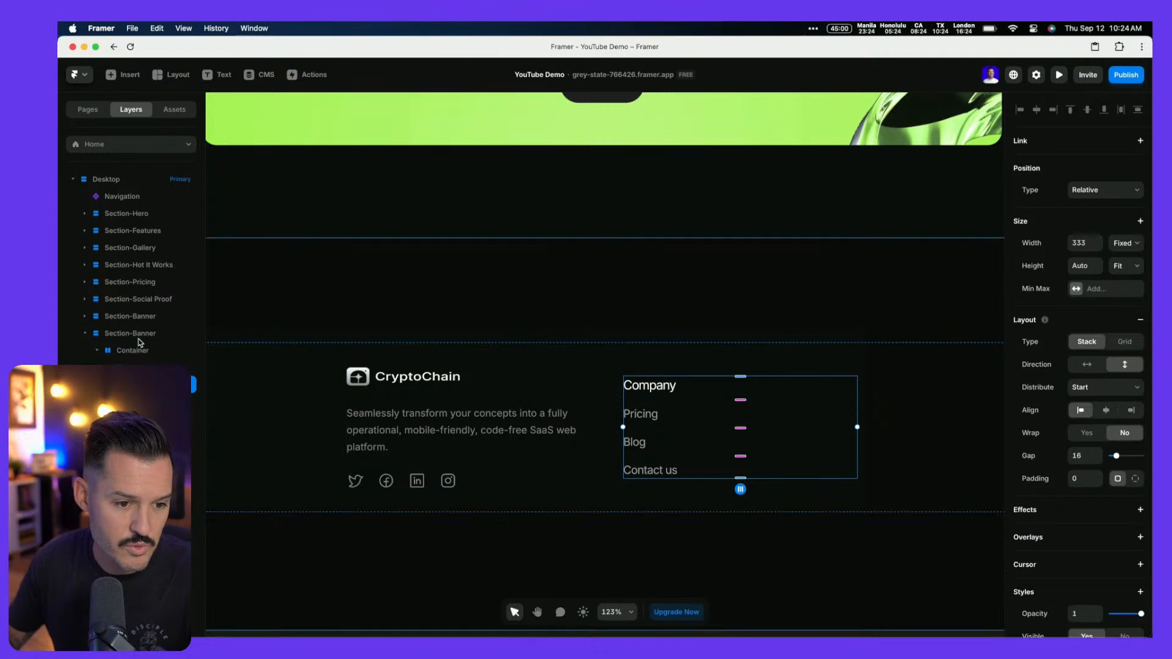
# Duplicate the Company links column and rename its heading to Info
pyautogui.press('super+d')
pyautogui.scroll(-5, 536, 446)
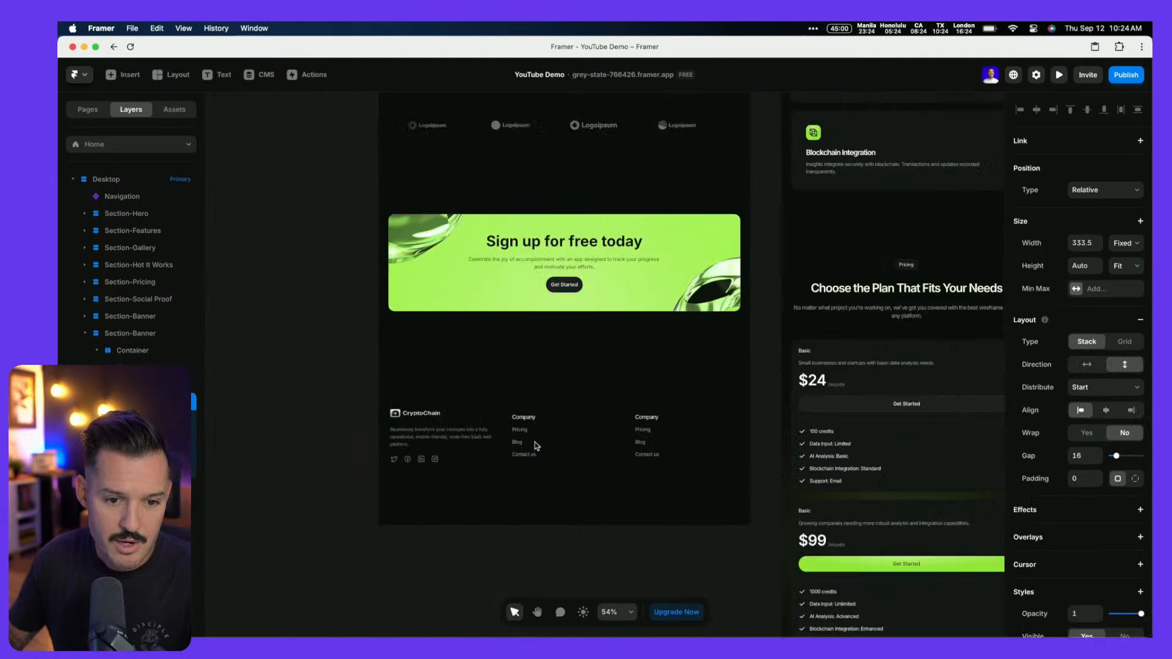
pyautogui.scroll(3, 536, 446)
pyautogui.hotkey('ctrl', 'Left')
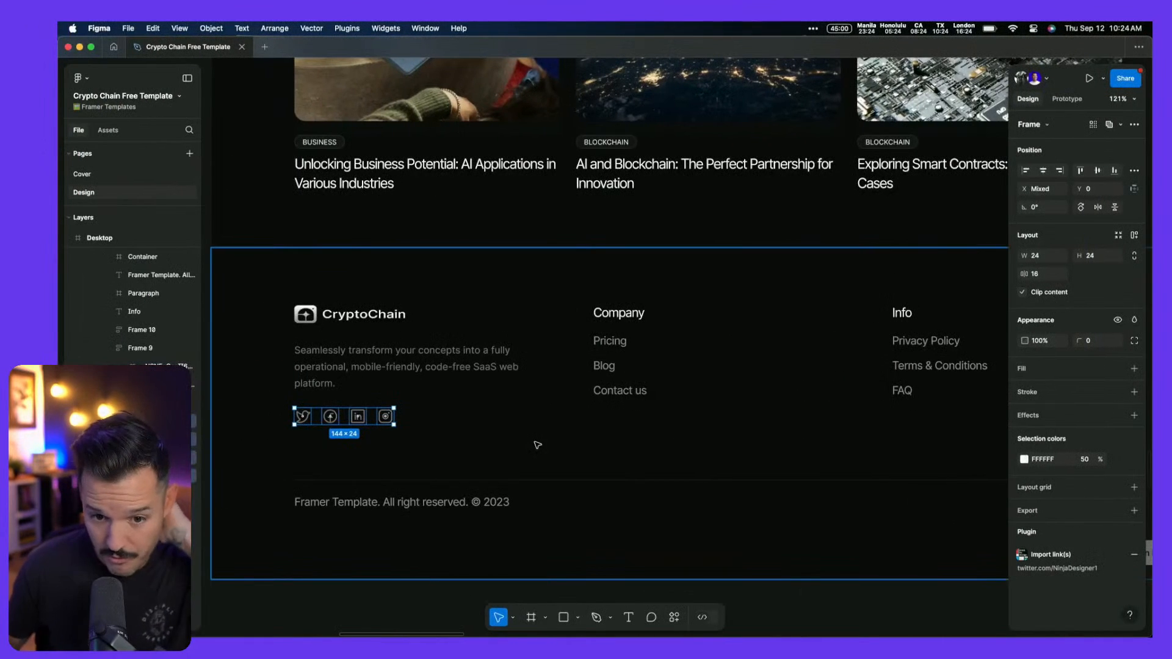
pyautogui.hotkey('ctrl', 'Right')
pyautogui.click(693, 407)
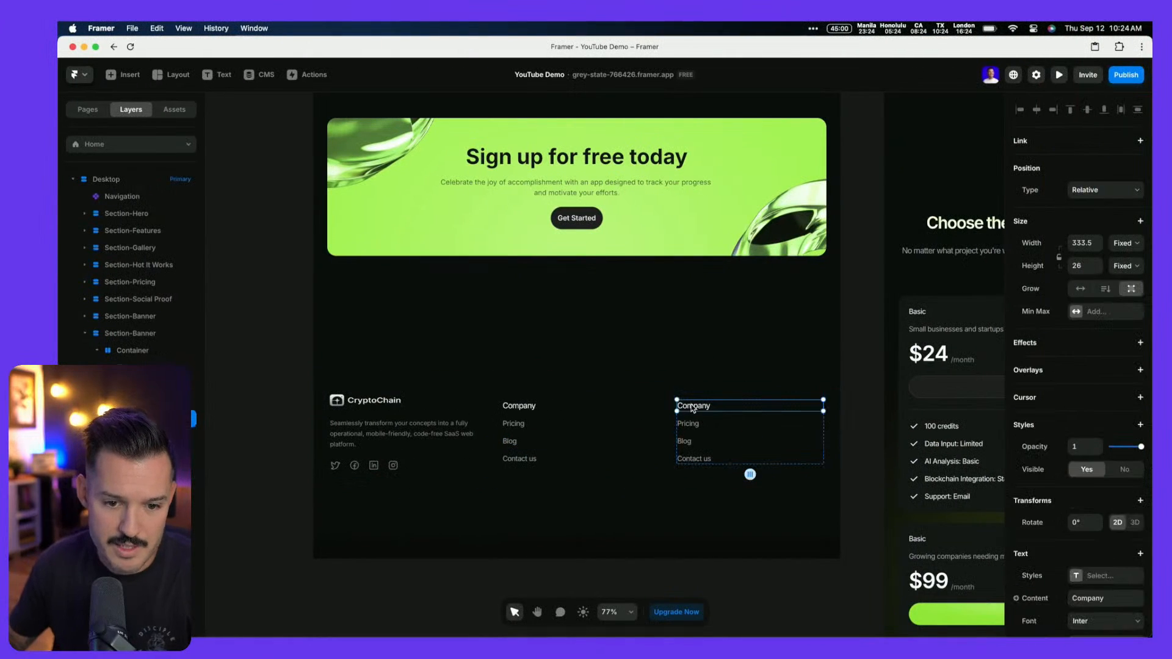
pyautogui.doubleClick(696, 406)
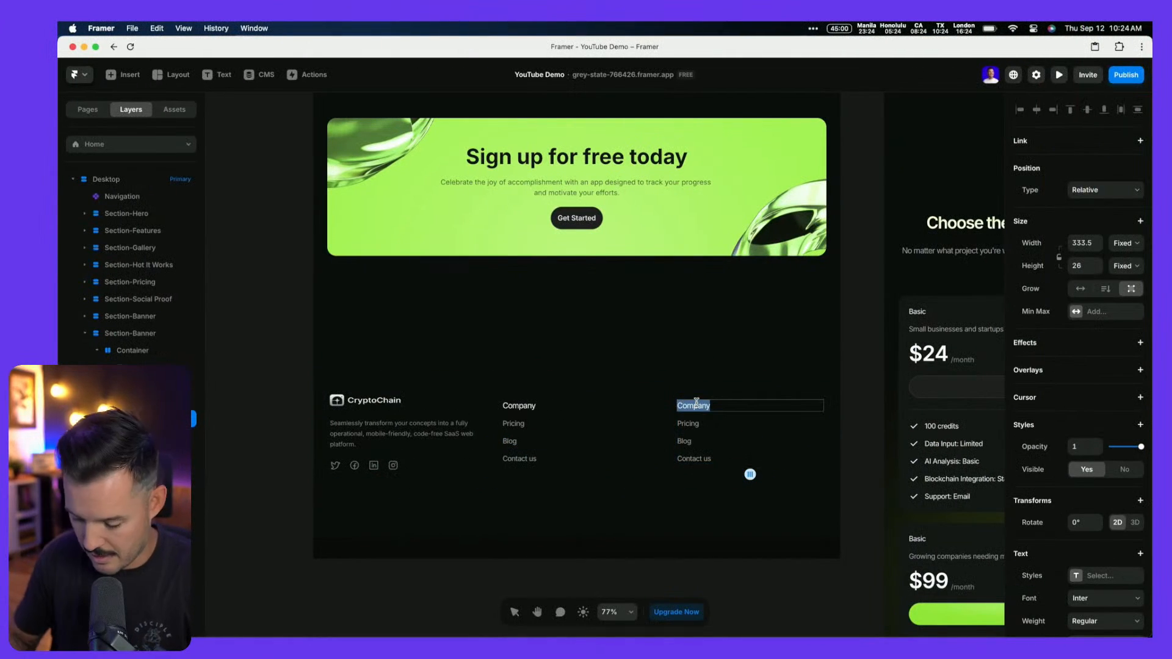
pyautogui.write('Info')
# Replace the Pricing link in the Info column with Privacy Policy
pyautogui.hotkey('ctrl', 'Left')
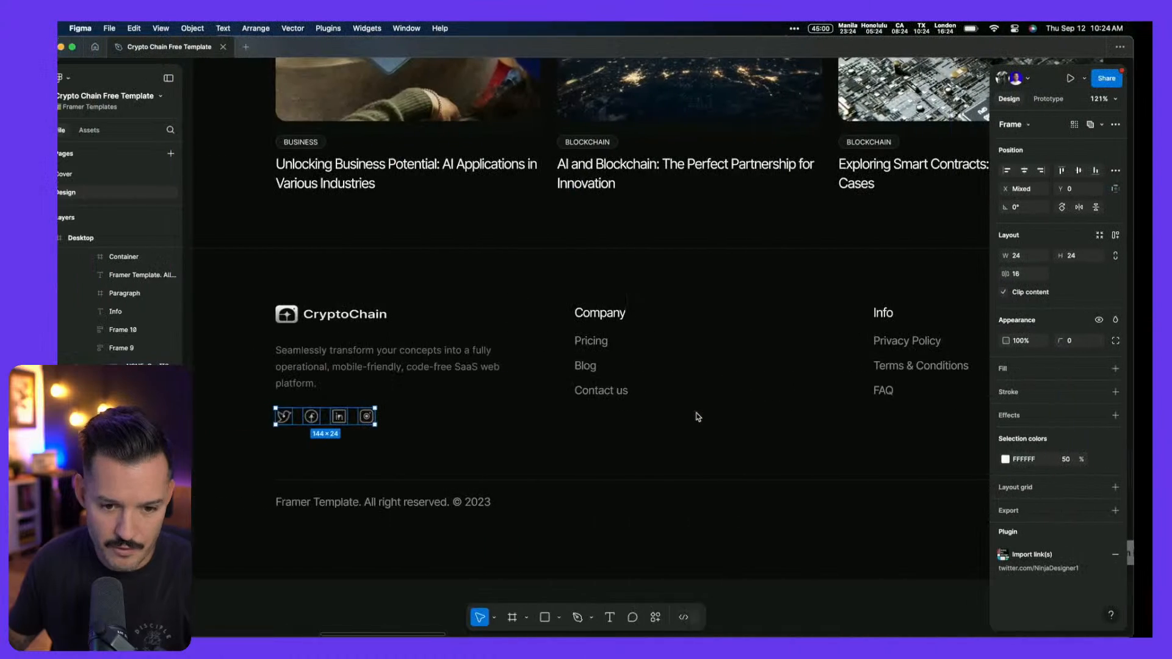
pyautogui.hotkey('ctrl', 'Right')
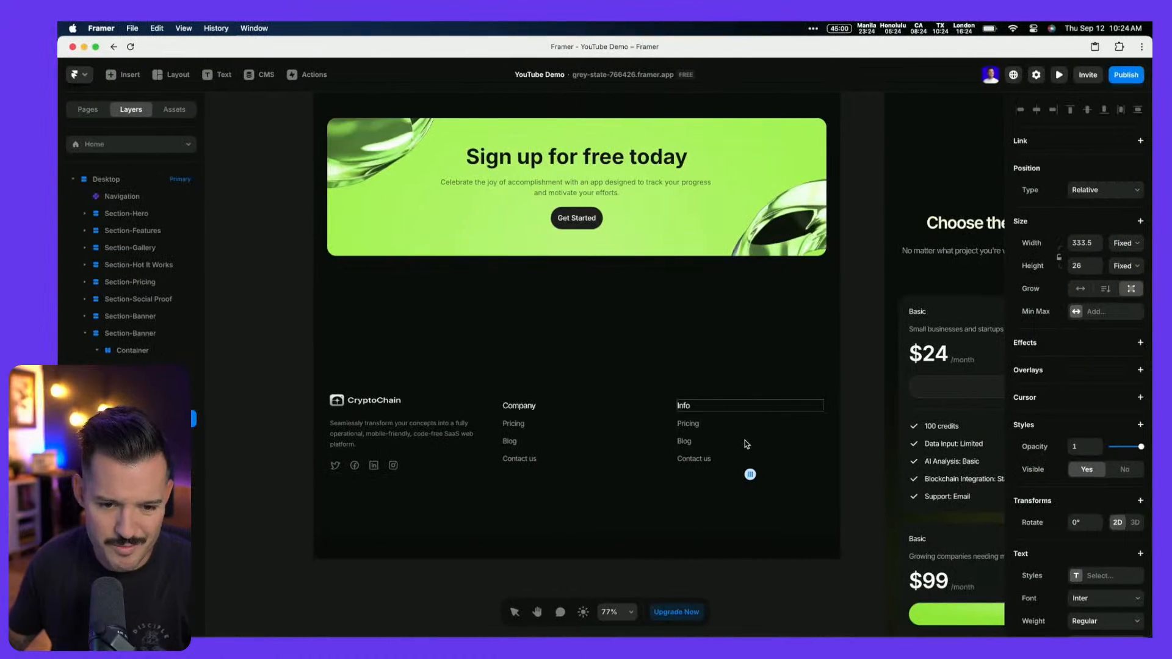
pyautogui.scroll(-5, 746, 440)
pyautogui.scroll(10, 730, 442)
pyautogui.click(645, 414)
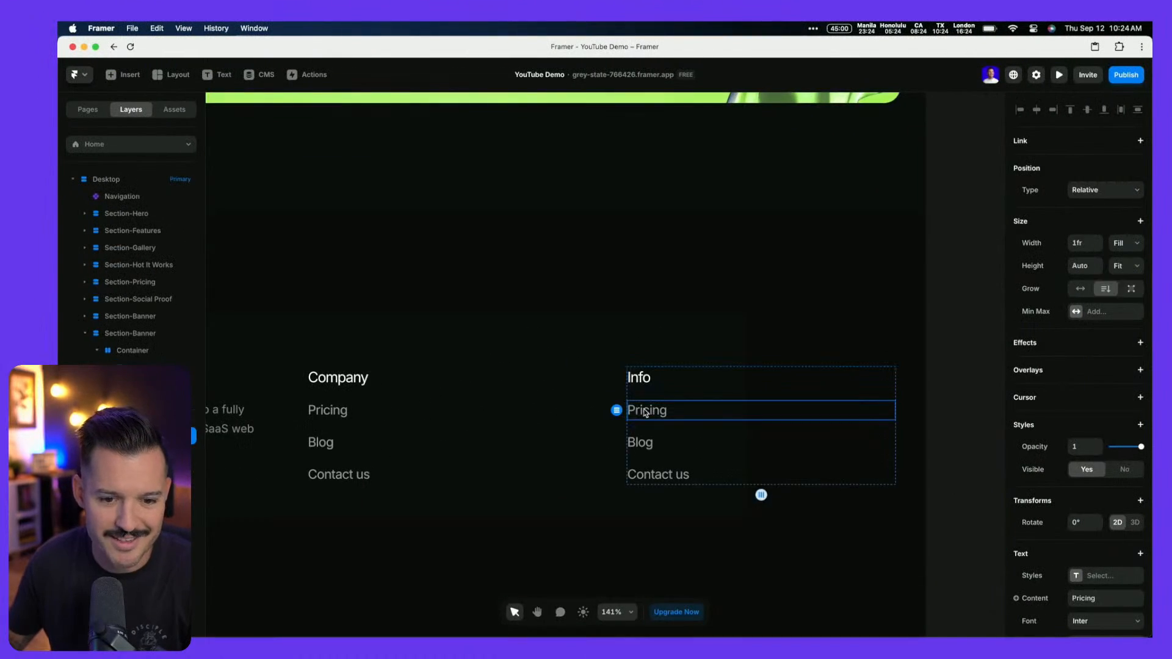
pyautogui.doubleClick(646, 413)
pyautogui.press('super+a')
pyautogui.write('P')
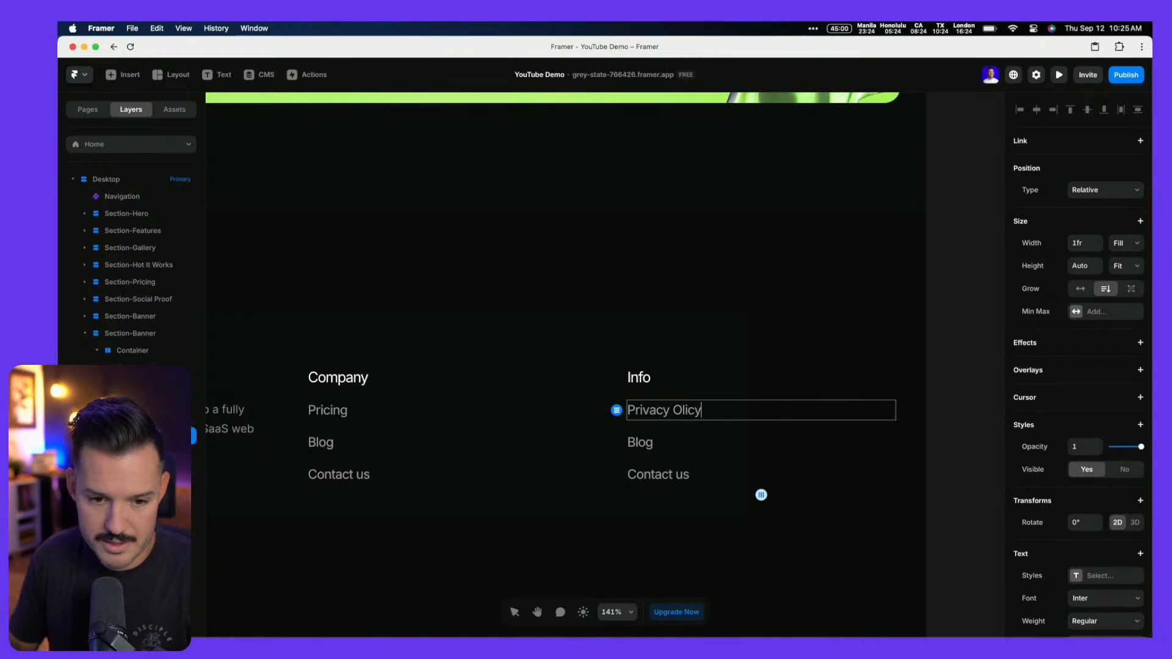
pyautogui.hotkey('shift', 'End')
pyautogui.write('Po')
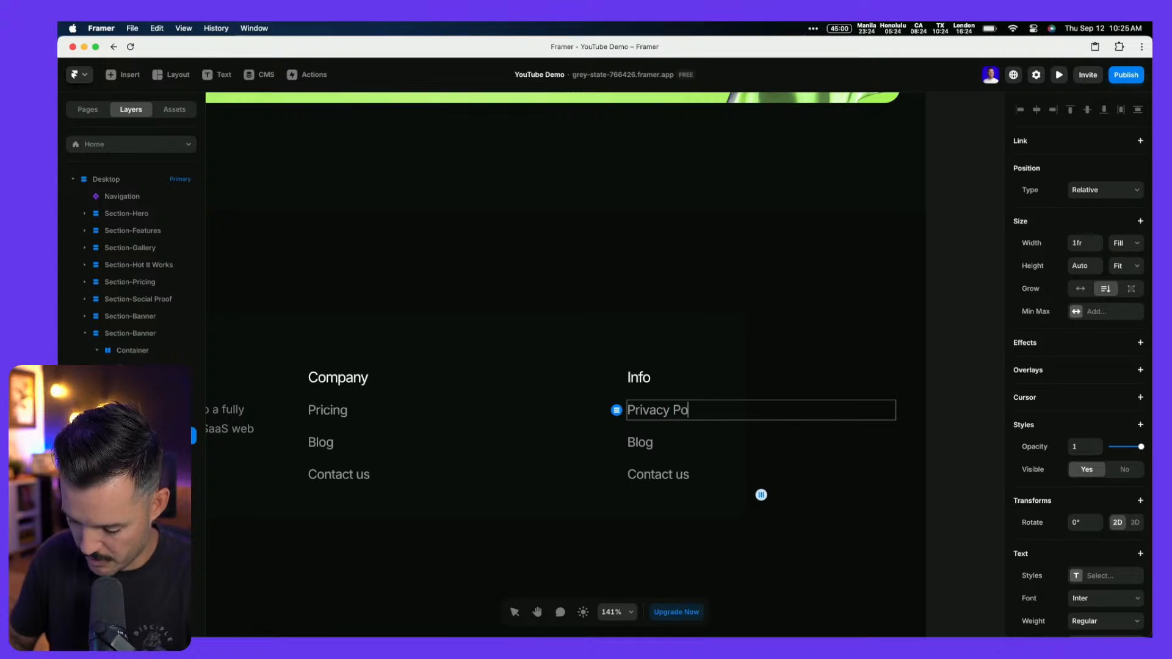
# Rename the Blog and Contact us links to 'Terms and COnditions' and 'FAQ'
pyautogui.doubleClick(640, 442)
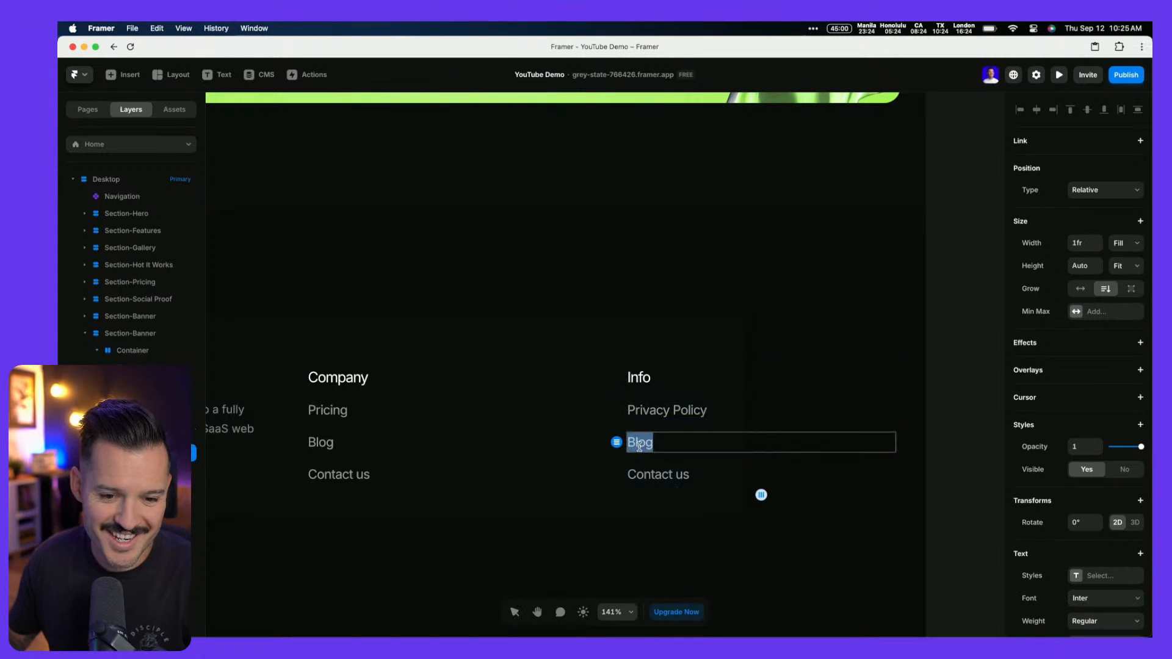
pyautogui.write('Terms and C')
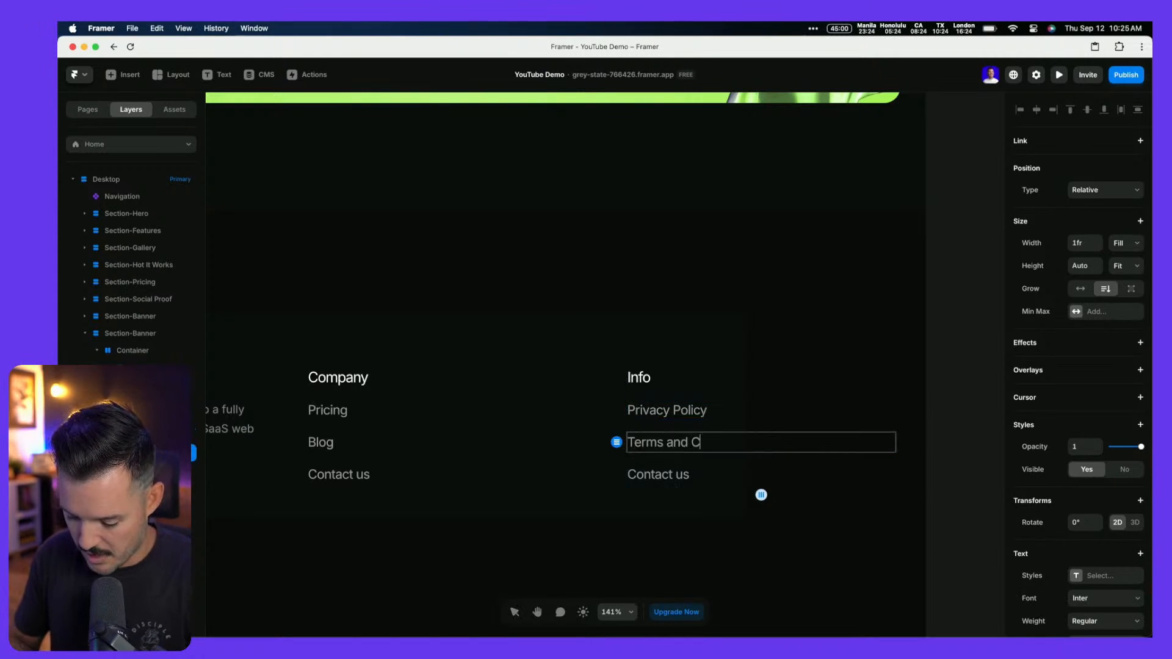
pyautogui.write('Onditions')
pyautogui.press('Escape')
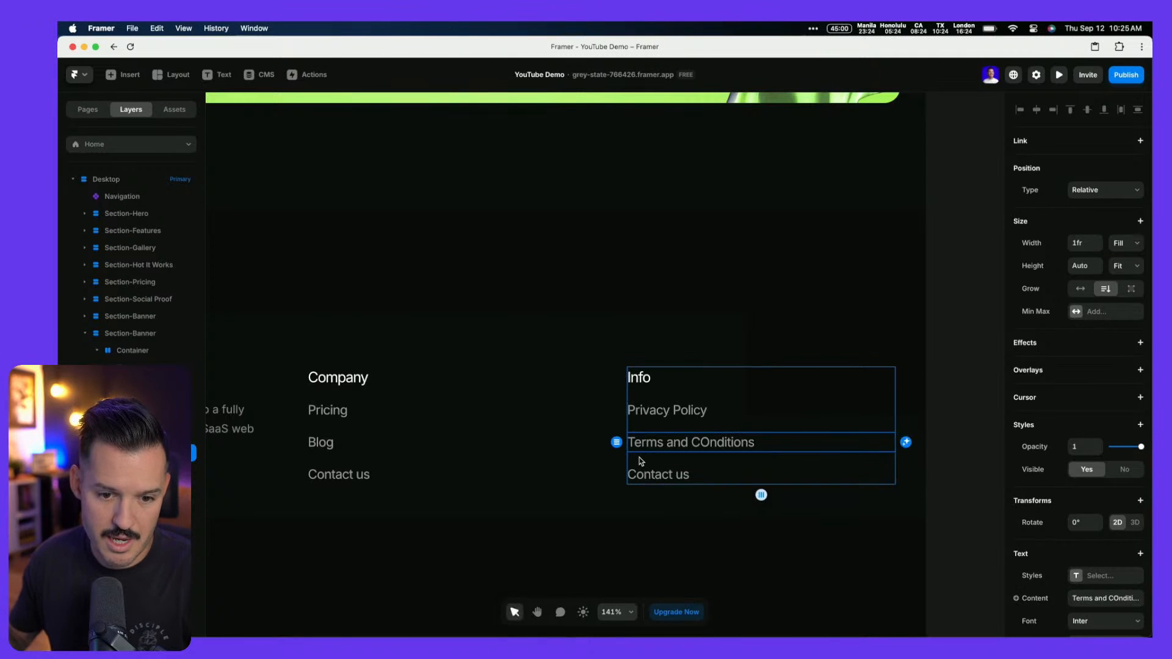
pyautogui.press('super+Tab')
pyautogui.press('super+Tab')
pyautogui.doubleClick(651, 473)
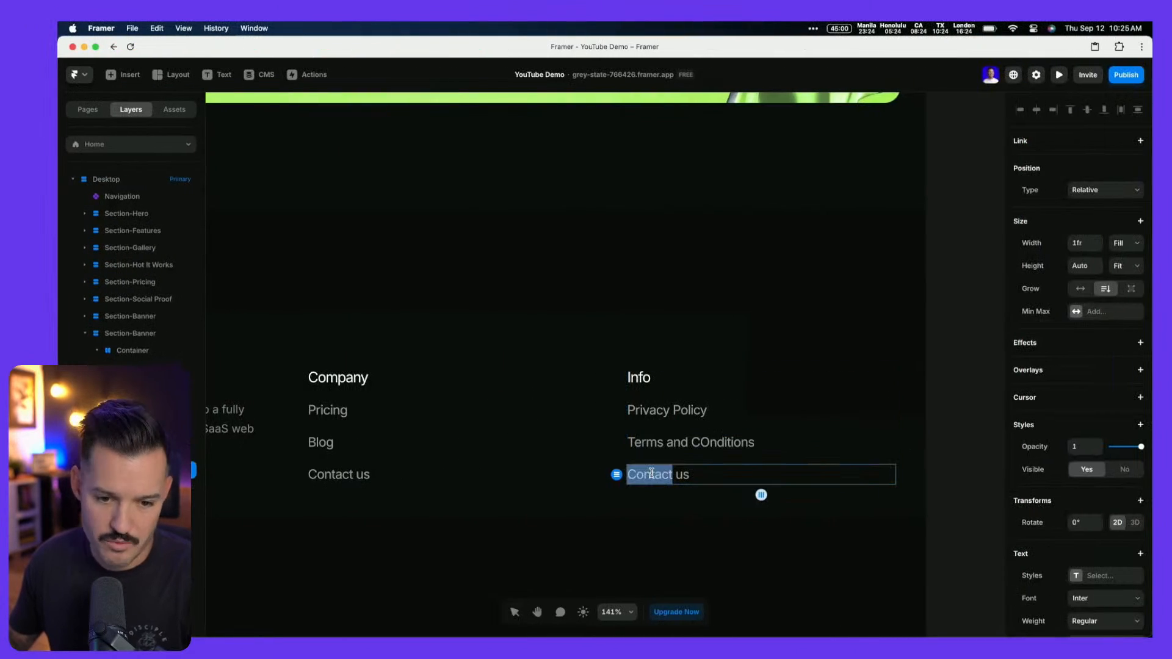
pyautogui.press('super+a')
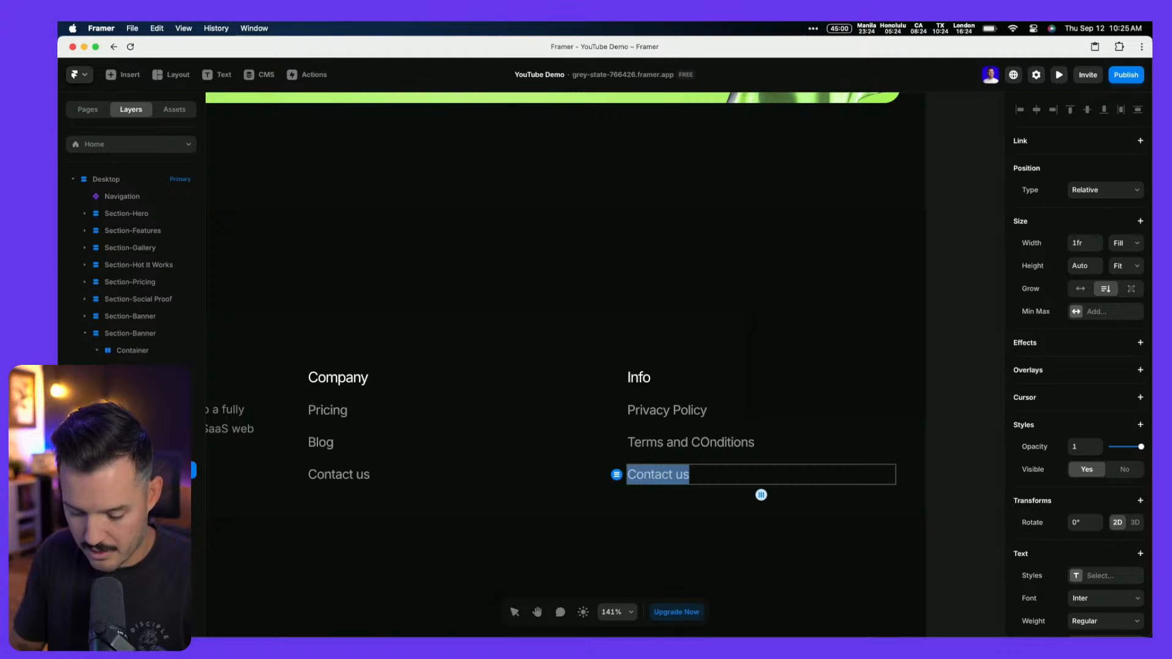
pyautogui.write('FAQ')
pyautogui.press('Escape')
pyautogui.scroll(-3, 670, 555)
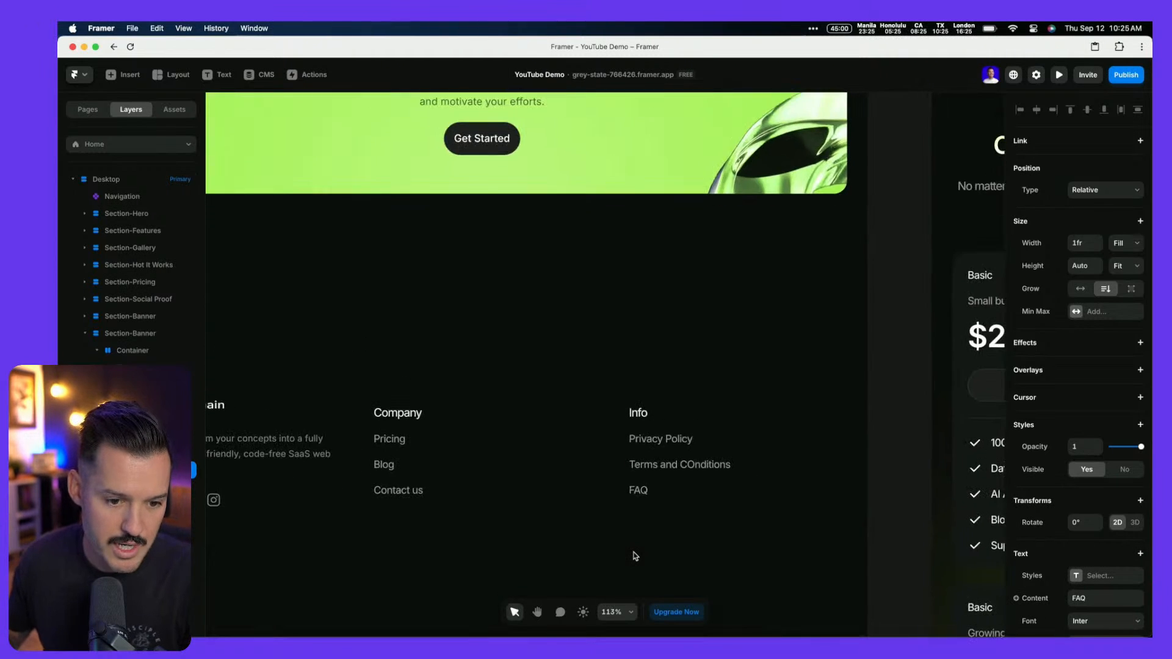
# Set the CryptoChain, Company and Info columns to Fill width (1fr)
pyautogui.click(623, 482)
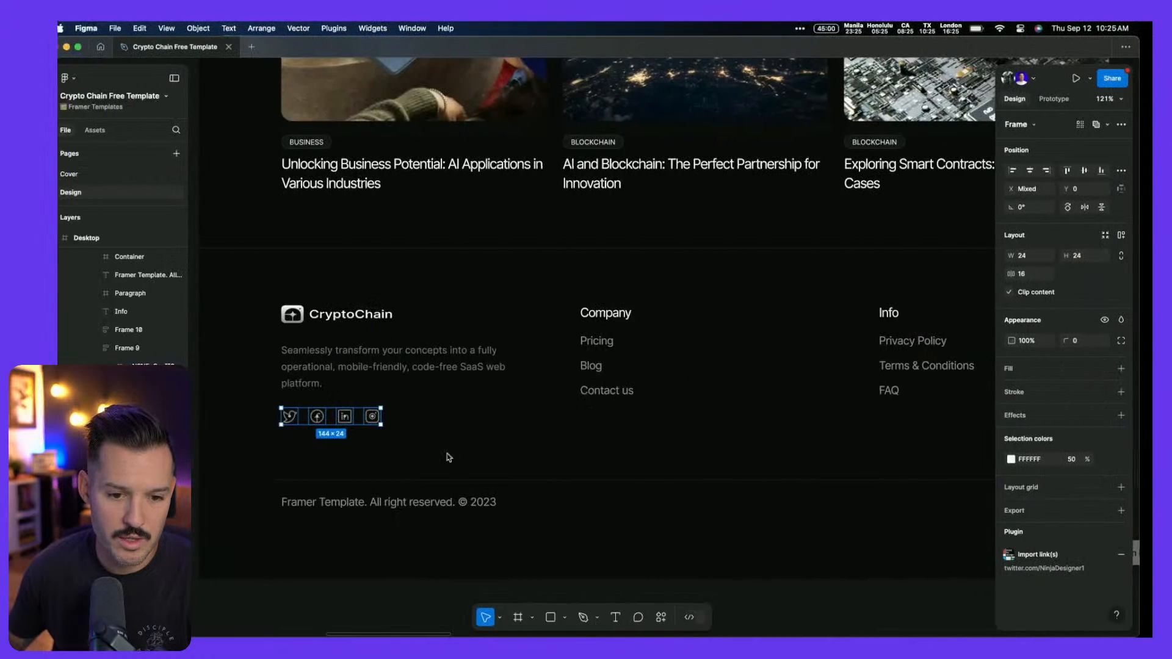
pyautogui.hscroll(-1, 686, 513)
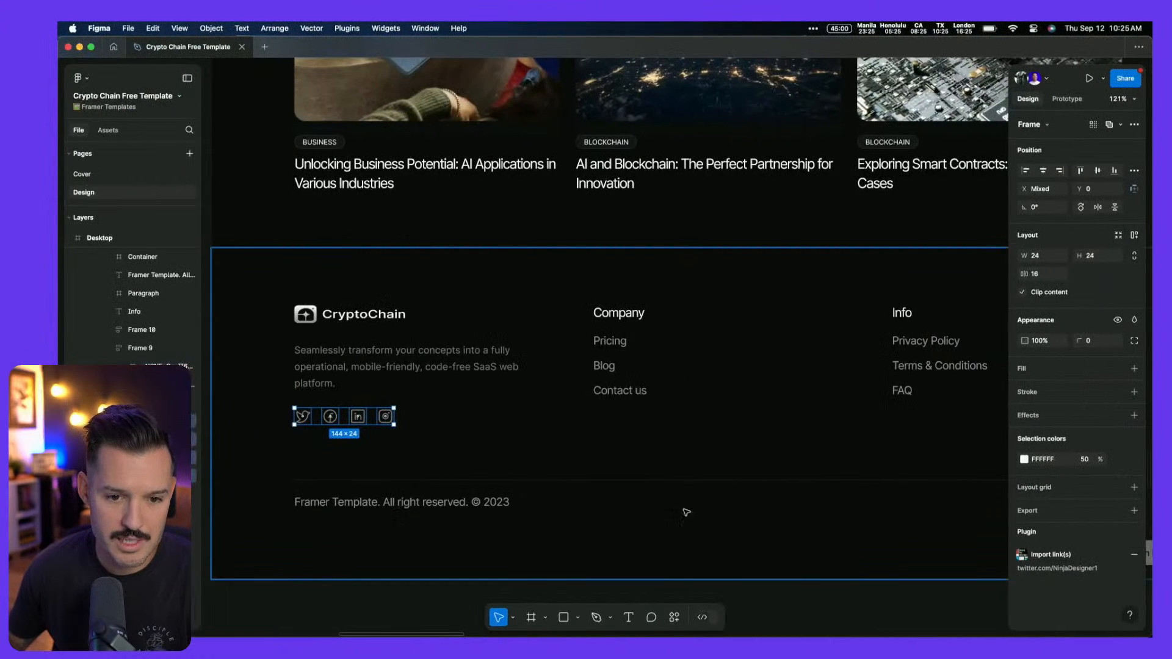
pyautogui.hscroll(4, 584, 489)
pyautogui.scroll(3, 584, 489)
pyautogui.scroll(-5, 584, 490)
pyautogui.scroll(3, 584, 490)
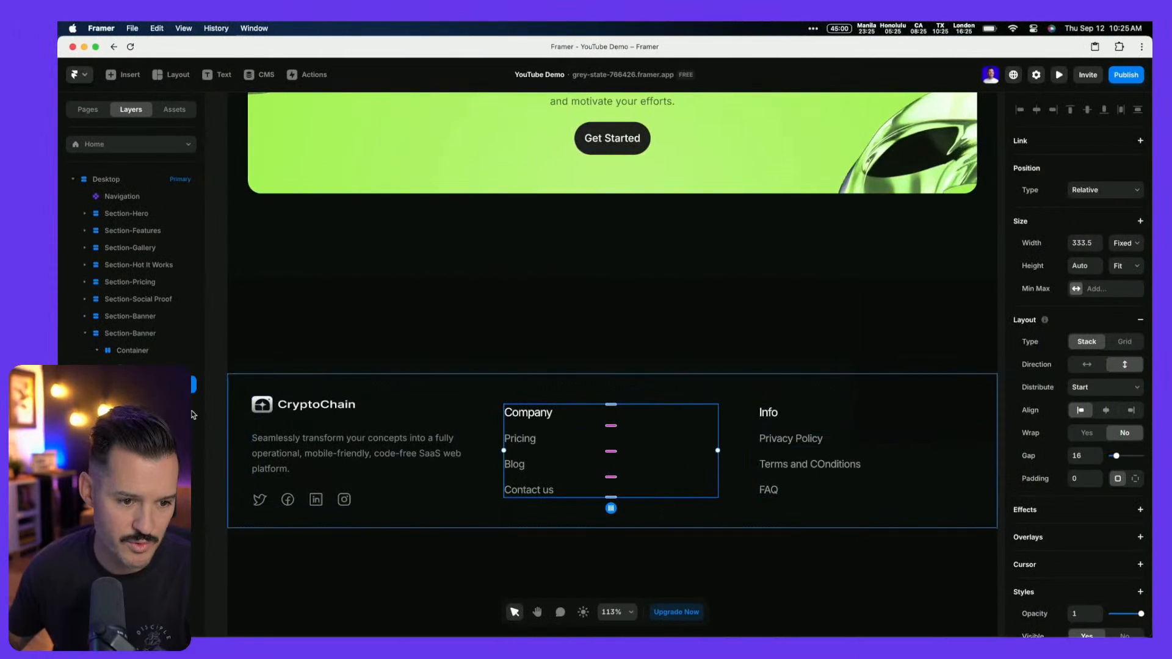
pyautogui.click(884, 427)
pyautogui.keyDown('shift'); pyautogui.click(136, 369); pyautogui.keyUp('shift')
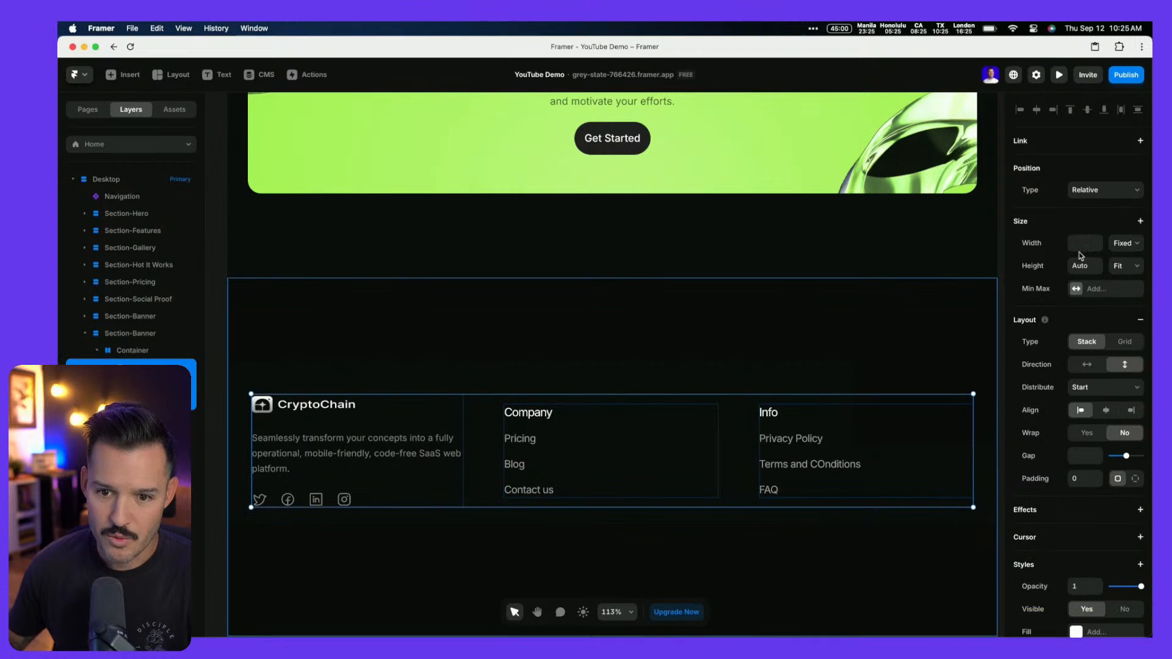
pyautogui.click(1131, 245)
pyautogui.click(1117, 270)
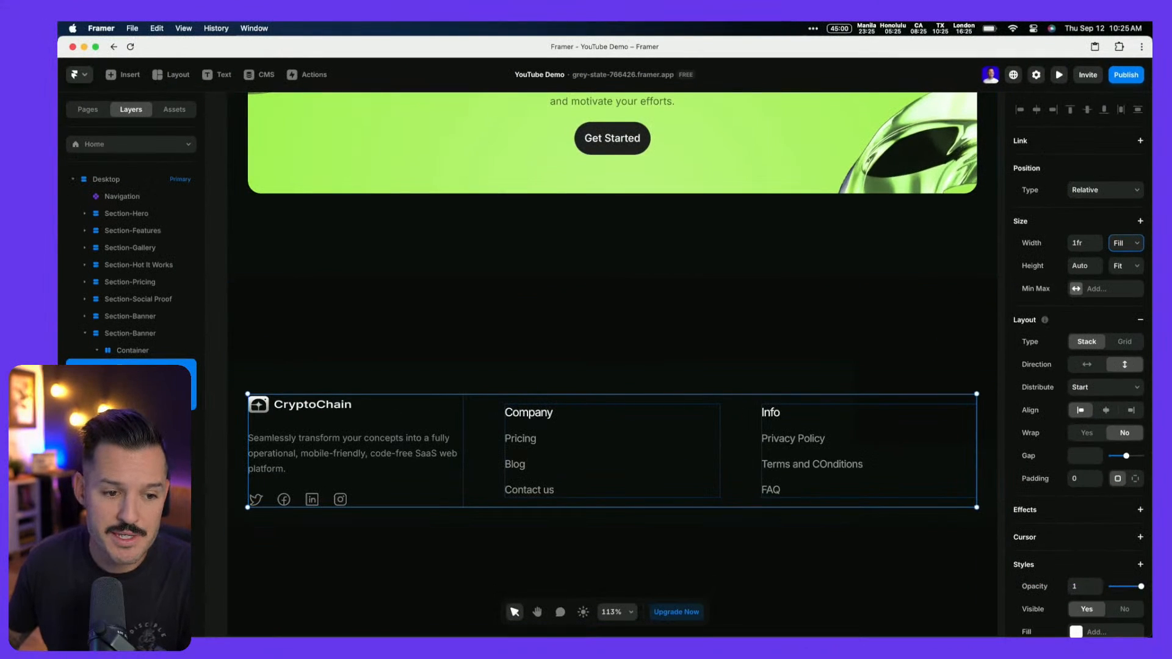
# Give the CryptoChain column a 2fr width so it is twice as wide
pyautogui.click(346, 419)
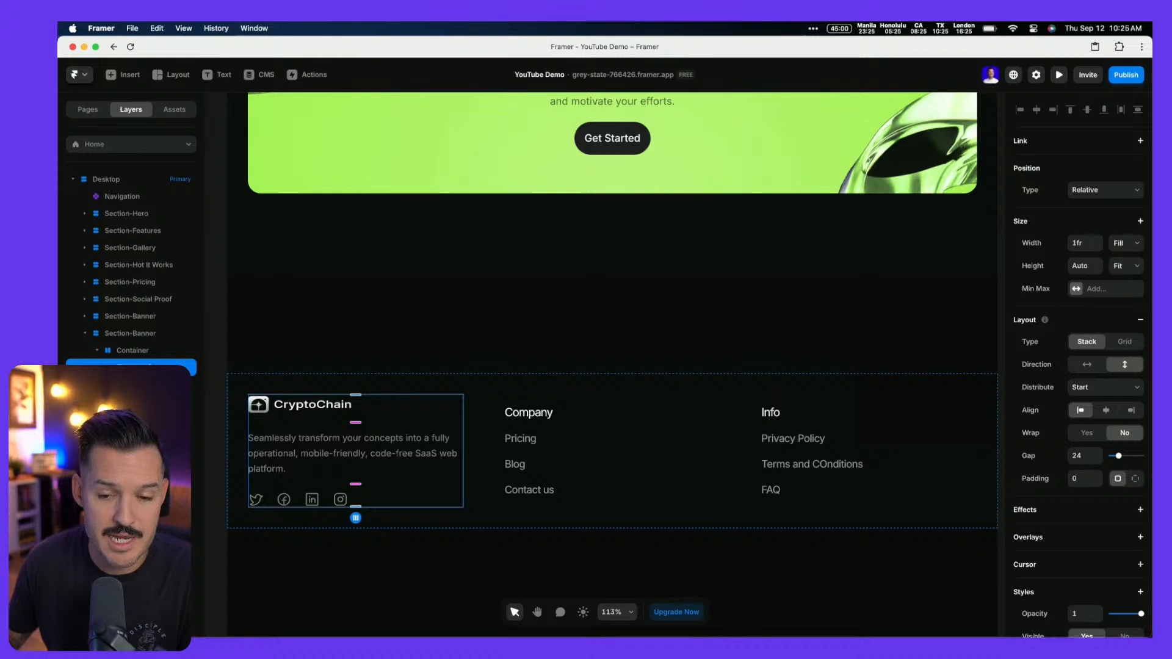
pyautogui.click(1100, 242)
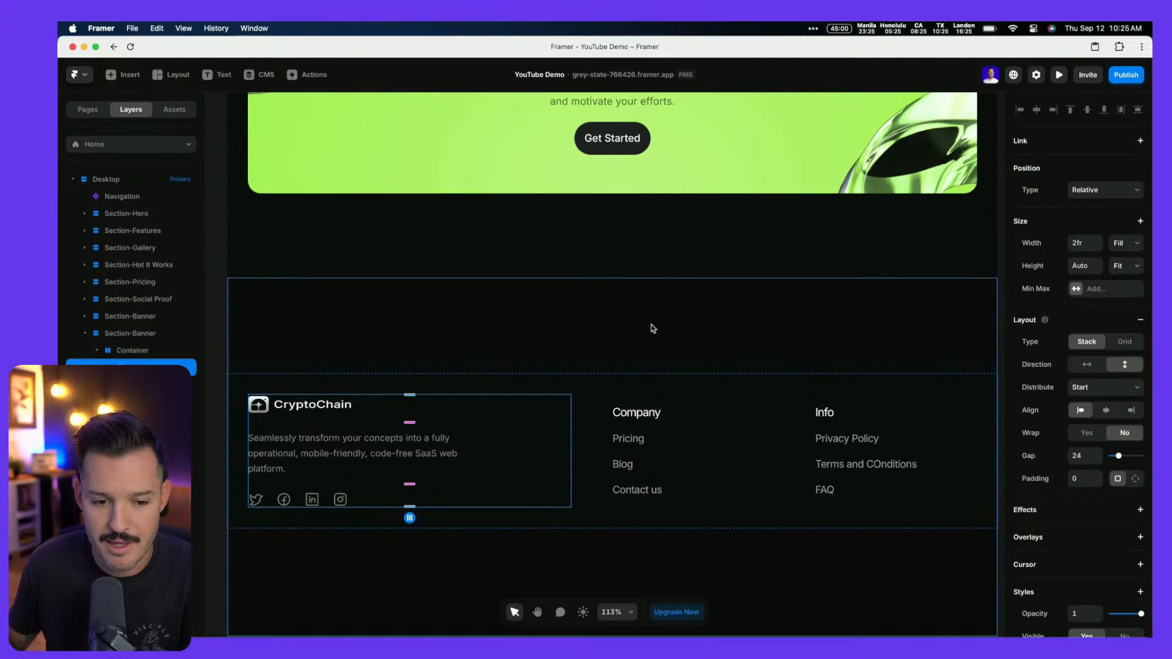
pyautogui.scroll(-3, 637, 337)
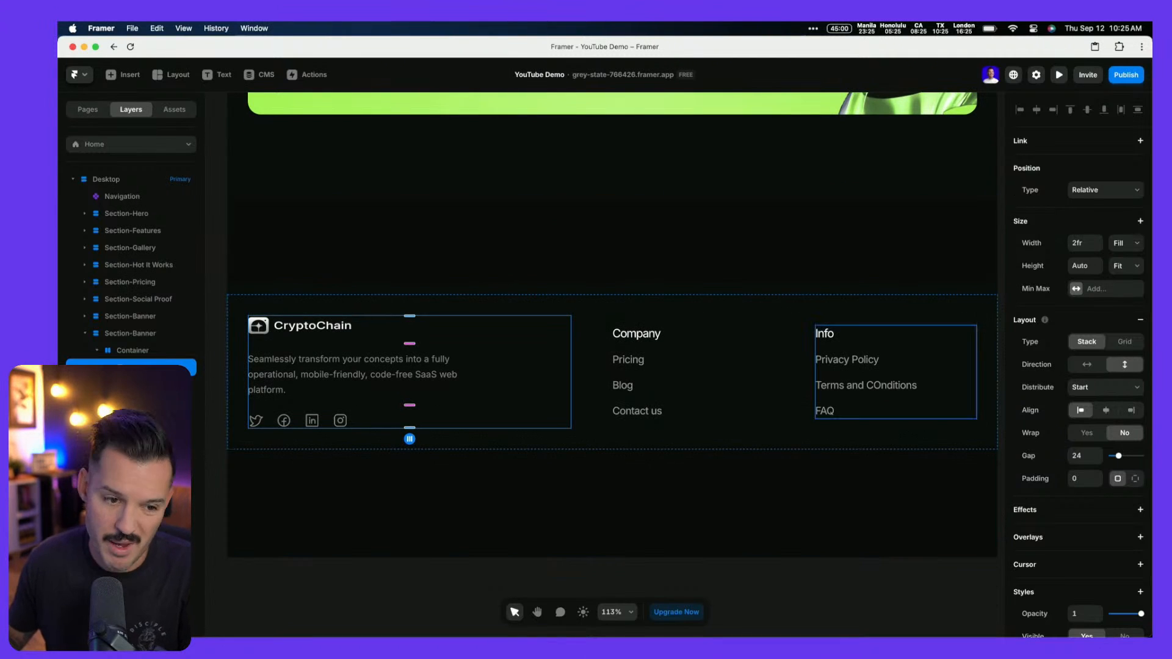
pyautogui.press('super+Tab')
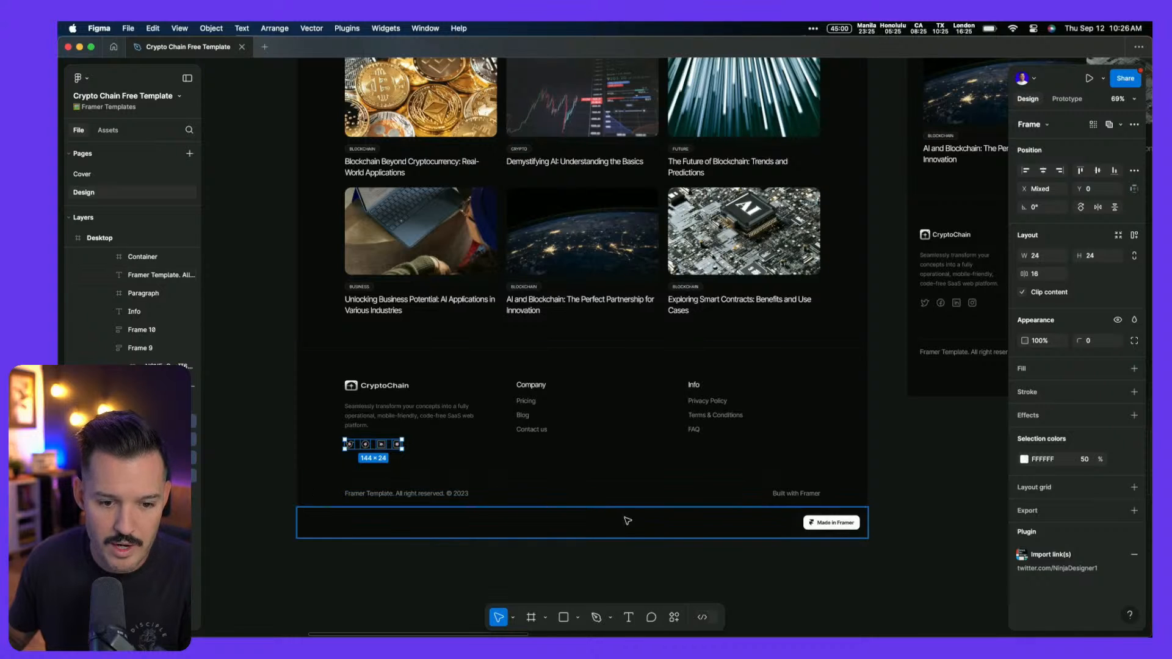
pyautogui.press('super+Tab')
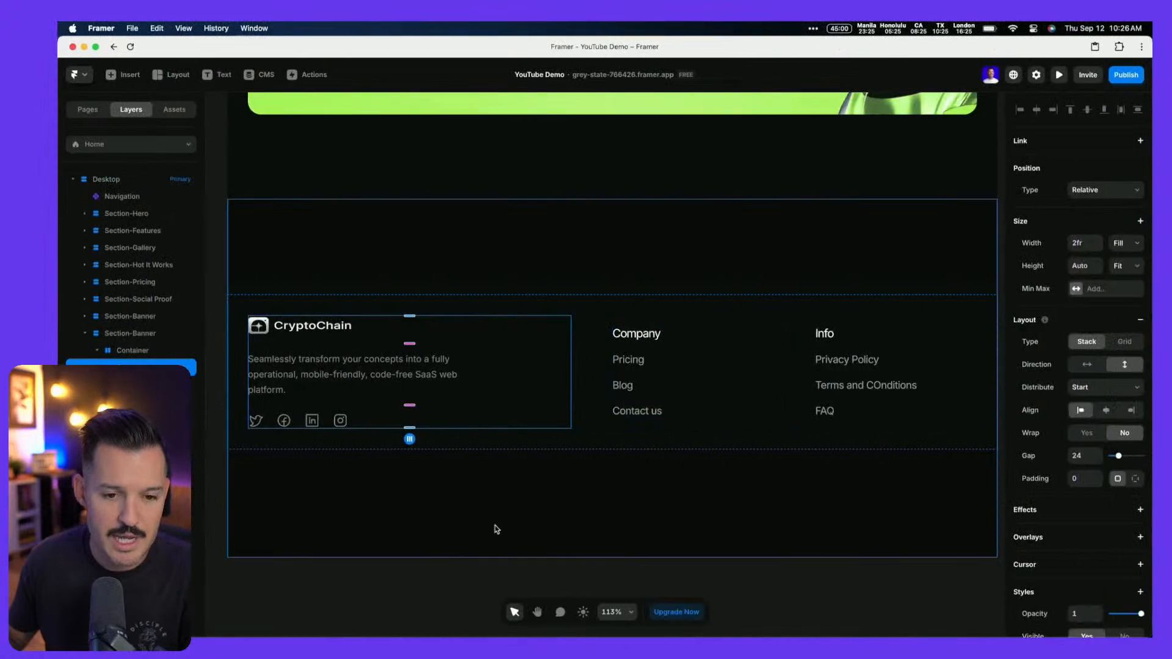
pyautogui.click(519, 511)
# Select the footer section and show its 1200×558 size and 80/100 padding settings
pyautogui.scroll(-2, 557, 491)
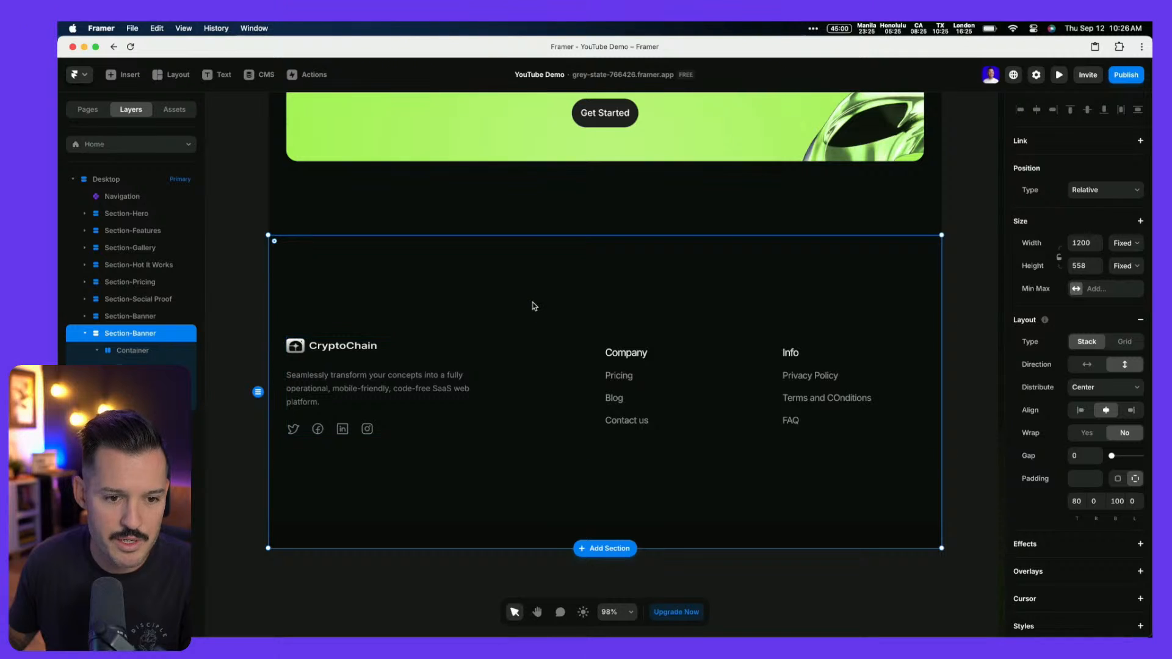
pyautogui.click(122, 351)
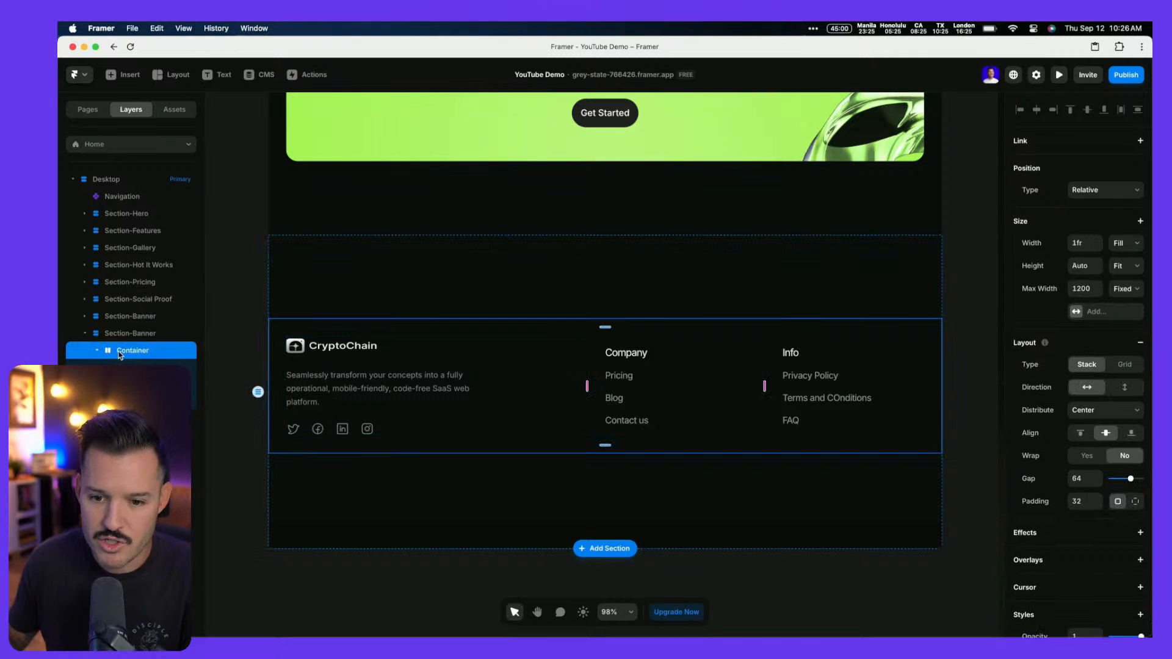
pyautogui.click(115, 335)
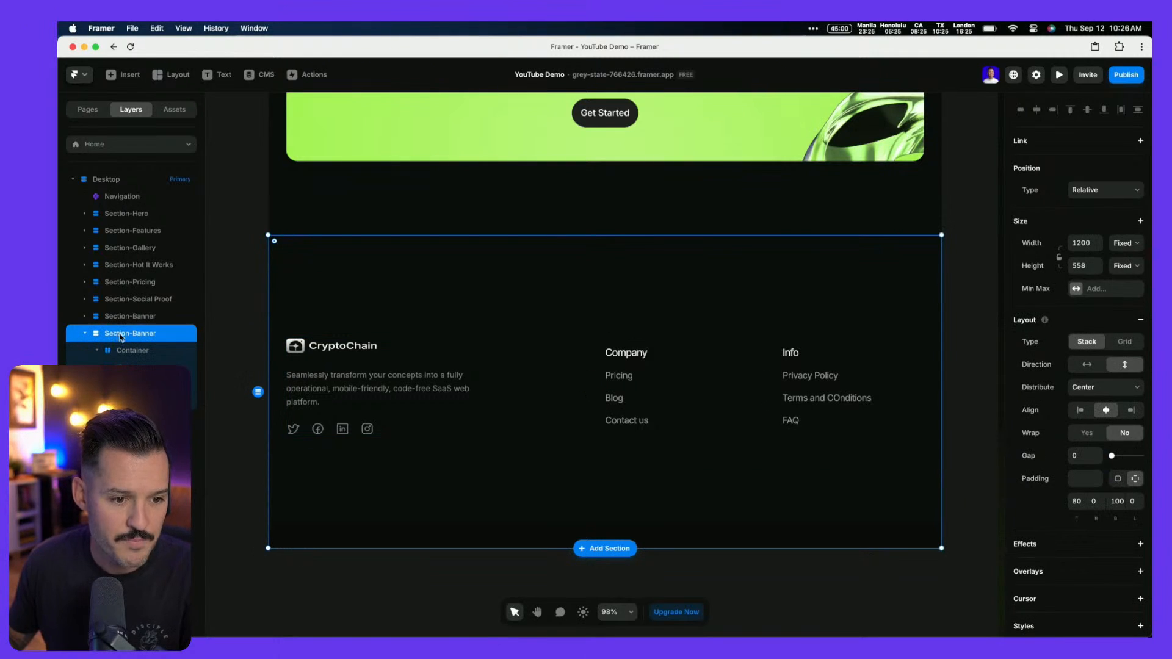
pyautogui.scroll(-5, 464, 354)
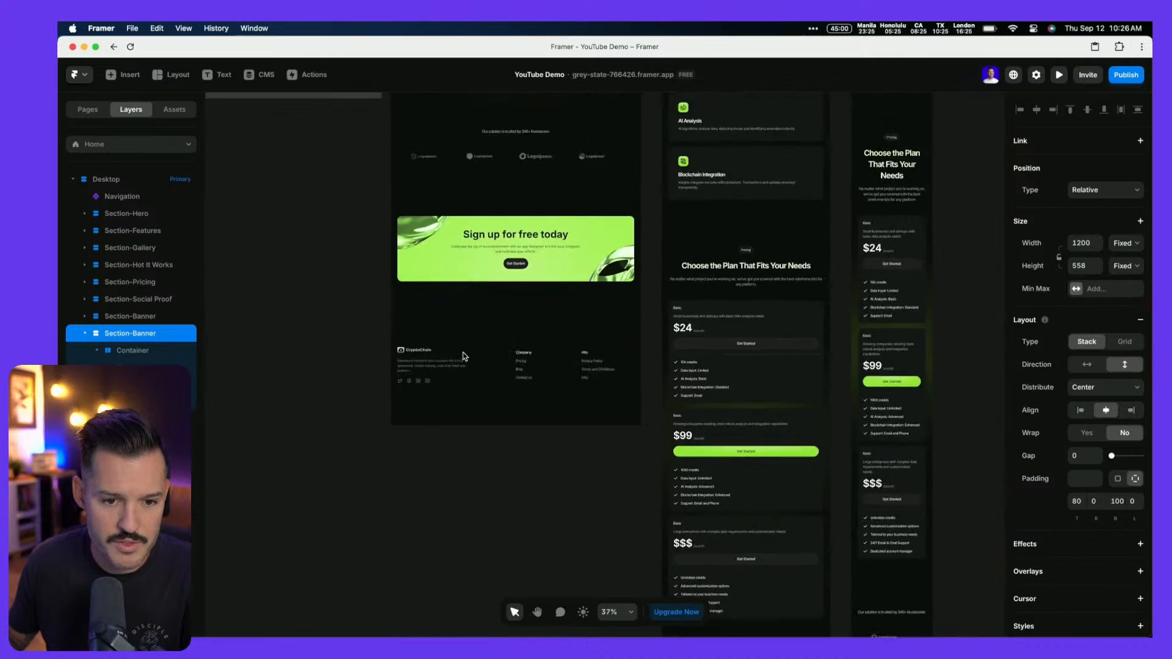
pyautogui.scroll(5, 463, 353)
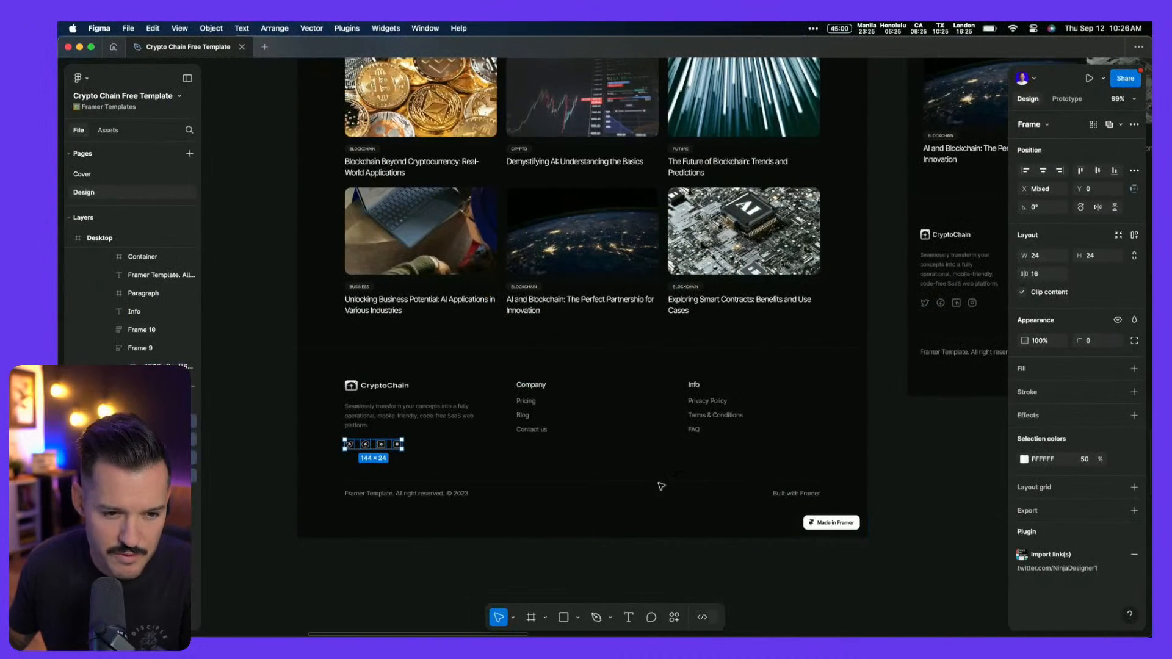
pyautogui.scroll(5, 888, 453)
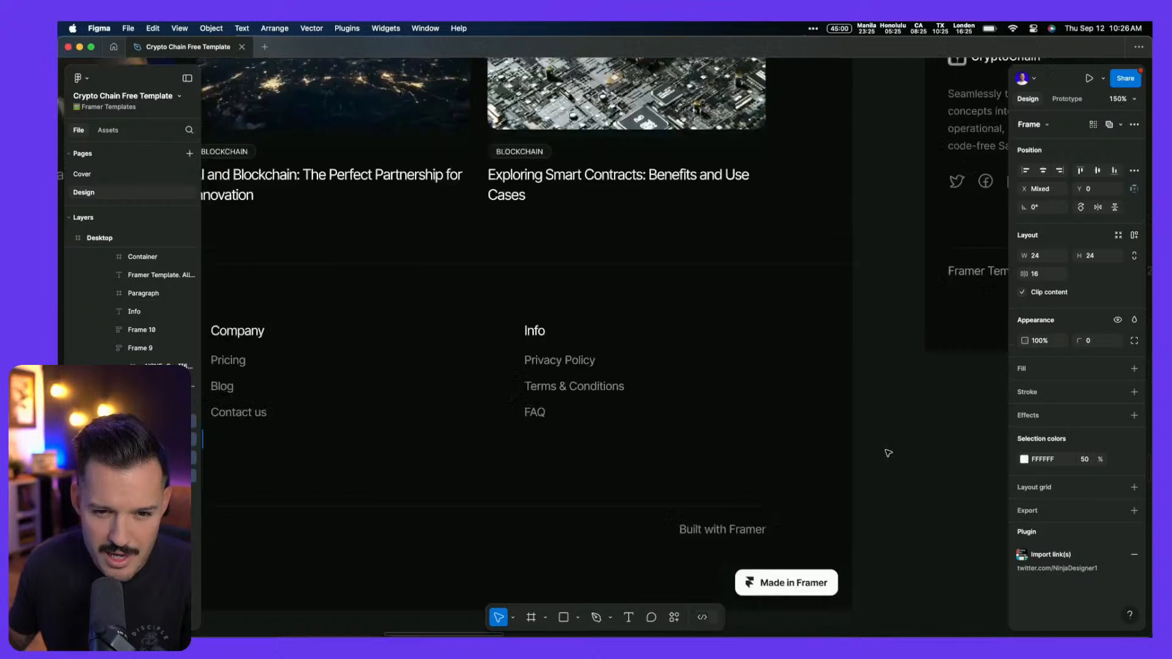
pyautogui.scroll(-5, 888, 453)
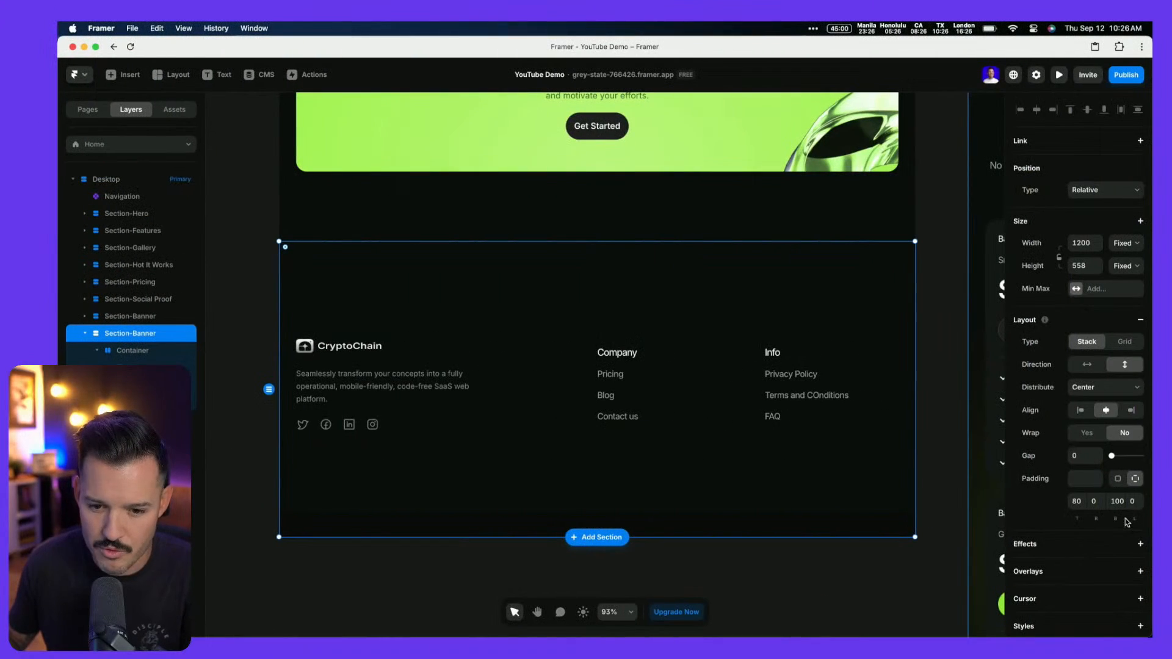
pyautogui.scroll(-1, 1128, 522)
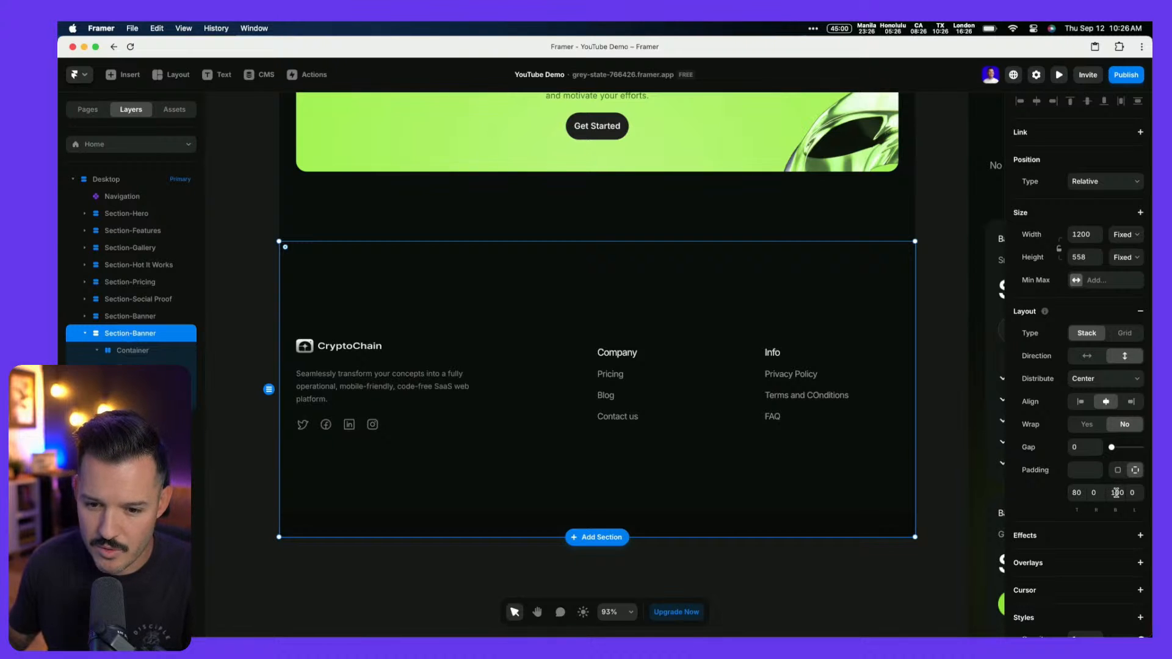
# Switch the footer section height from Fixed to Fit Content with 60 top and bottom padding
pyautogui.write('20')
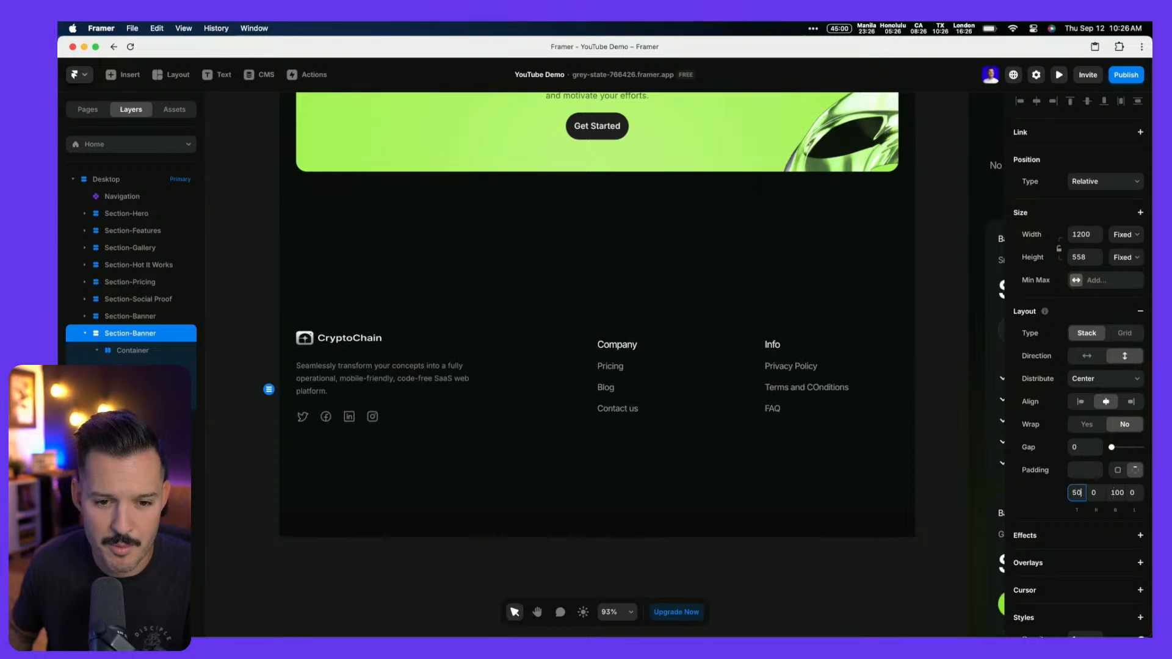
pyautogui.press('Tab')
pyautogui.press('Tab')
pyautogui.write('40')
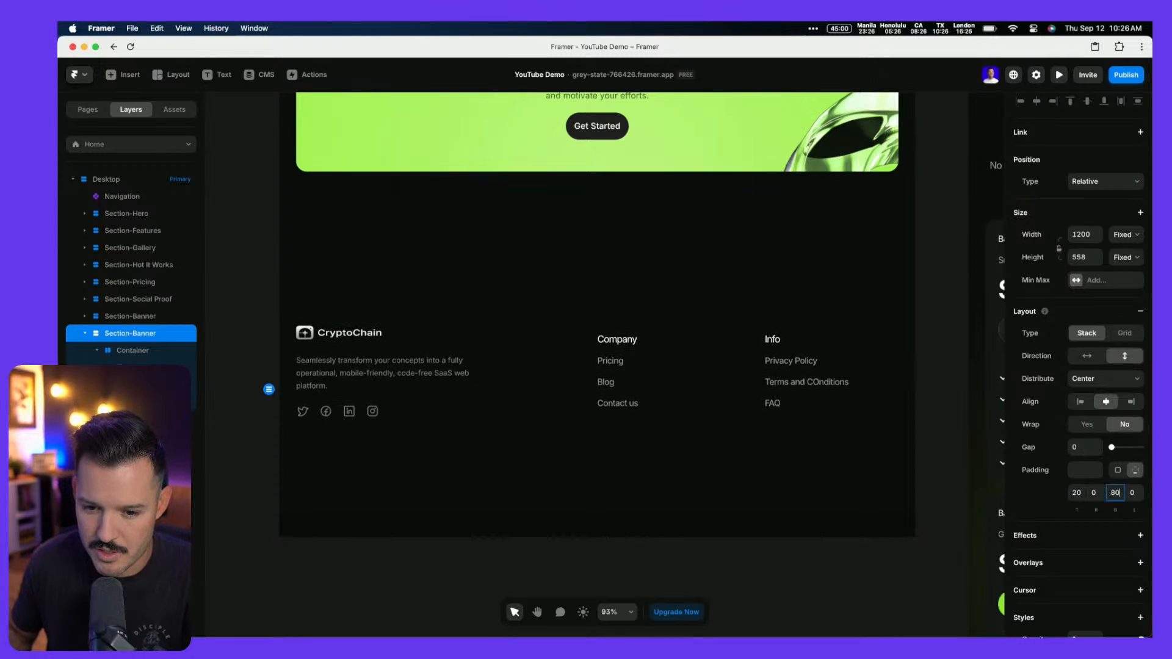
pyautogui.press('BackSpace')
pyautogui.press('BackSpace')
pyautogui.write('20')
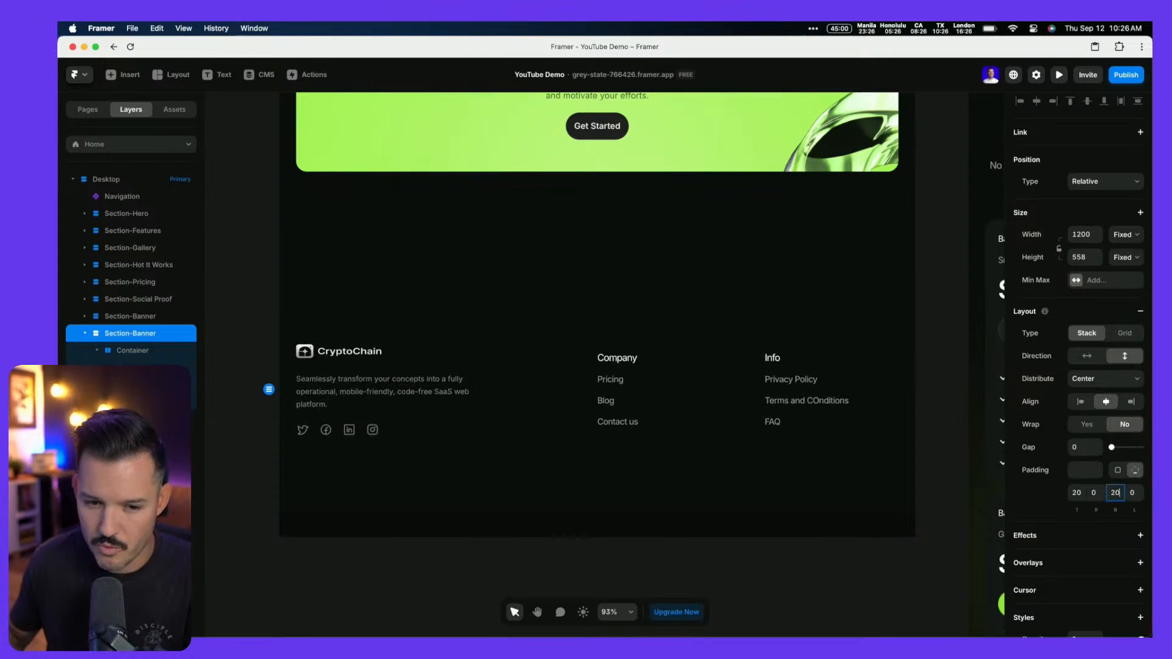
pyautogui.click(1139, 255)
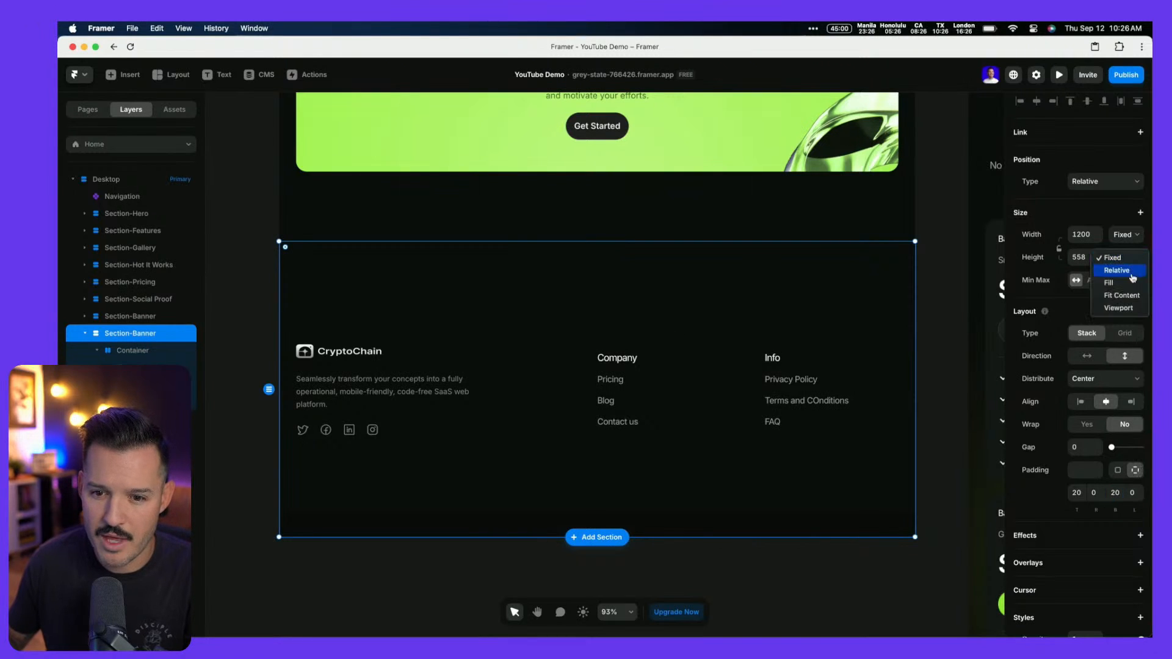
pyautogui.click(1132, 298)
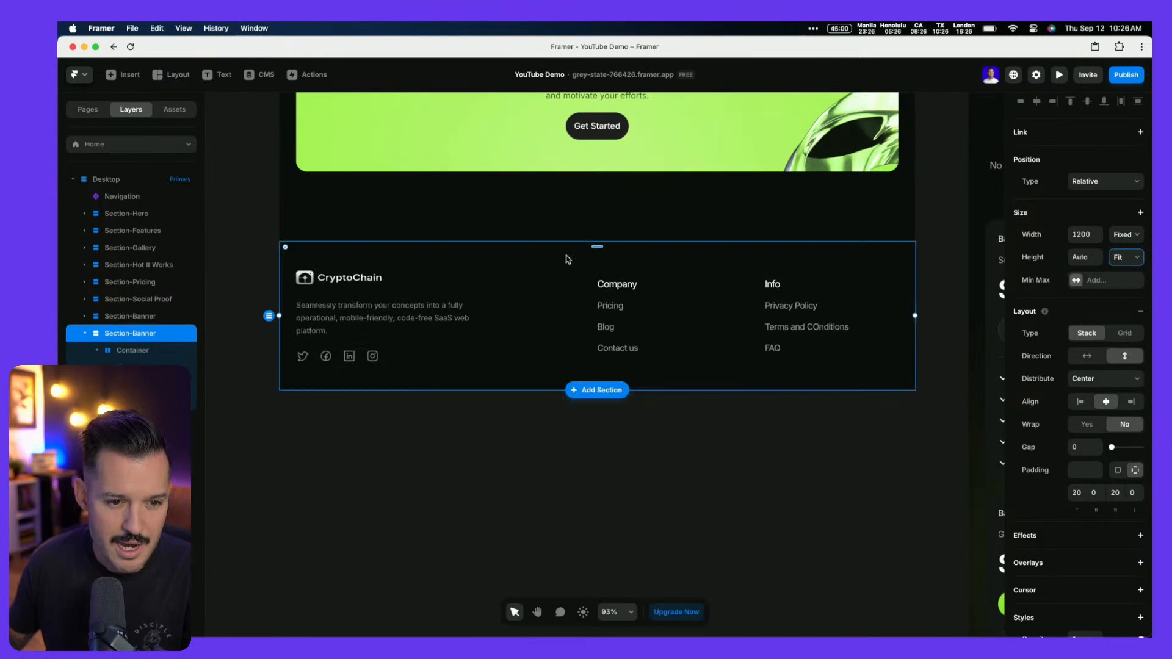
pyautogui.click(1078, 491)
pyautogui.write('60')
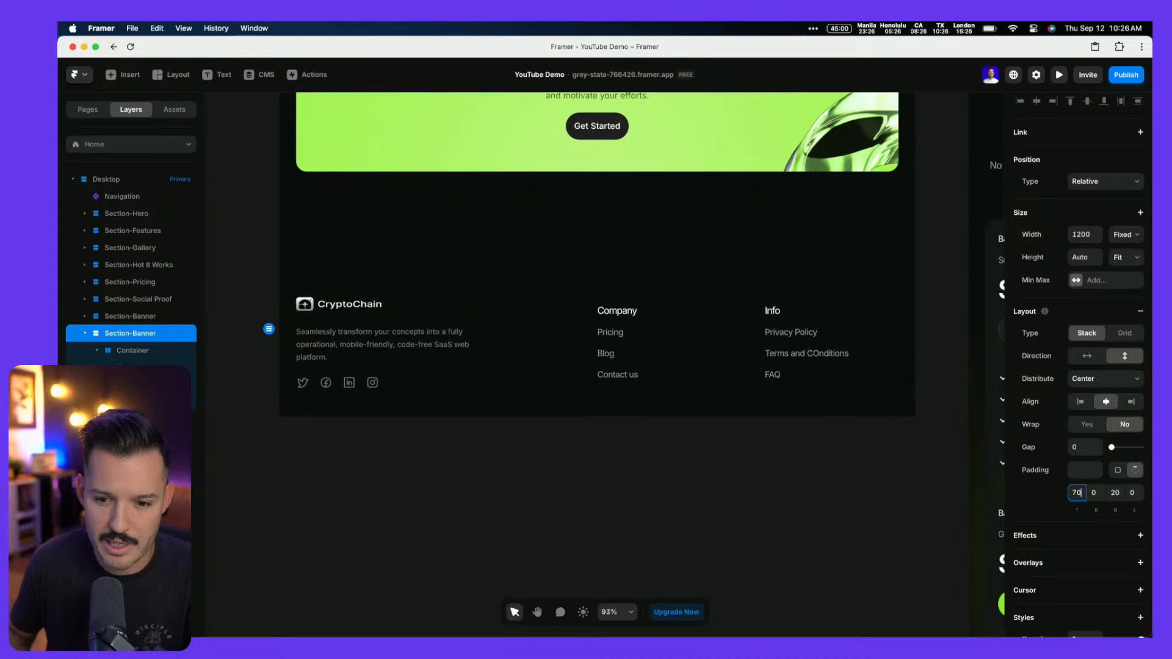
pyautogui.press('Tab')
pyautogui.press('Tab')
pyautogui.write('60')
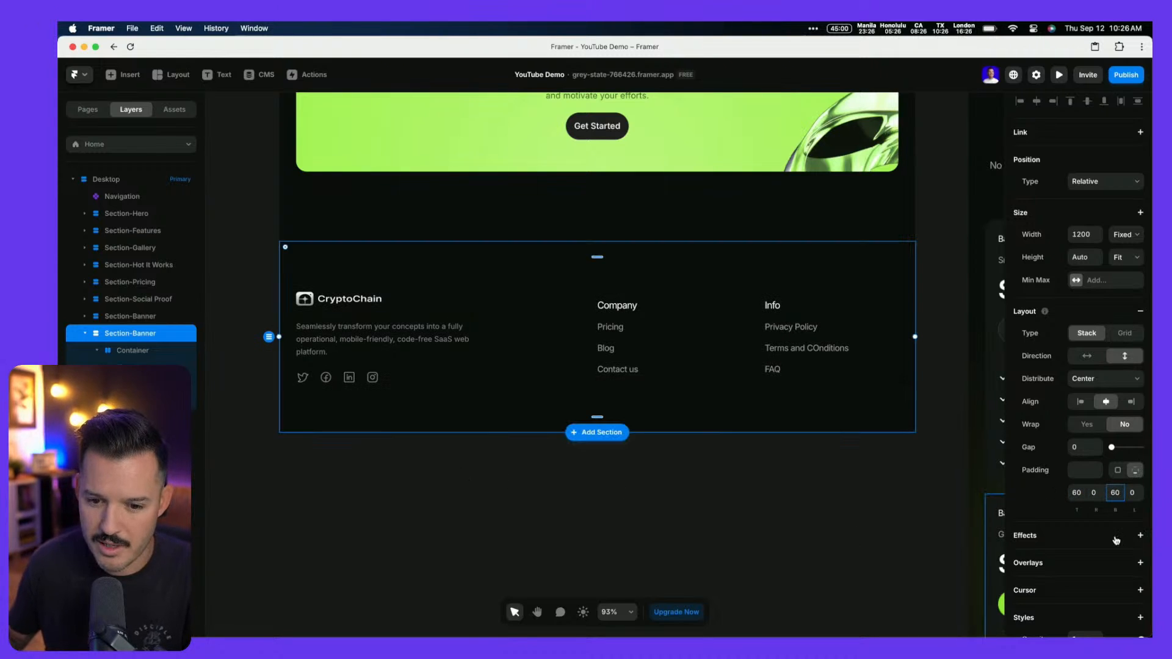
pyautogui.scroll(-5, 1118, 540)
# Add a solid 1-wide #FFFFFF border at 5% opacity to the footer section
pyautogui.click(1082, 464)
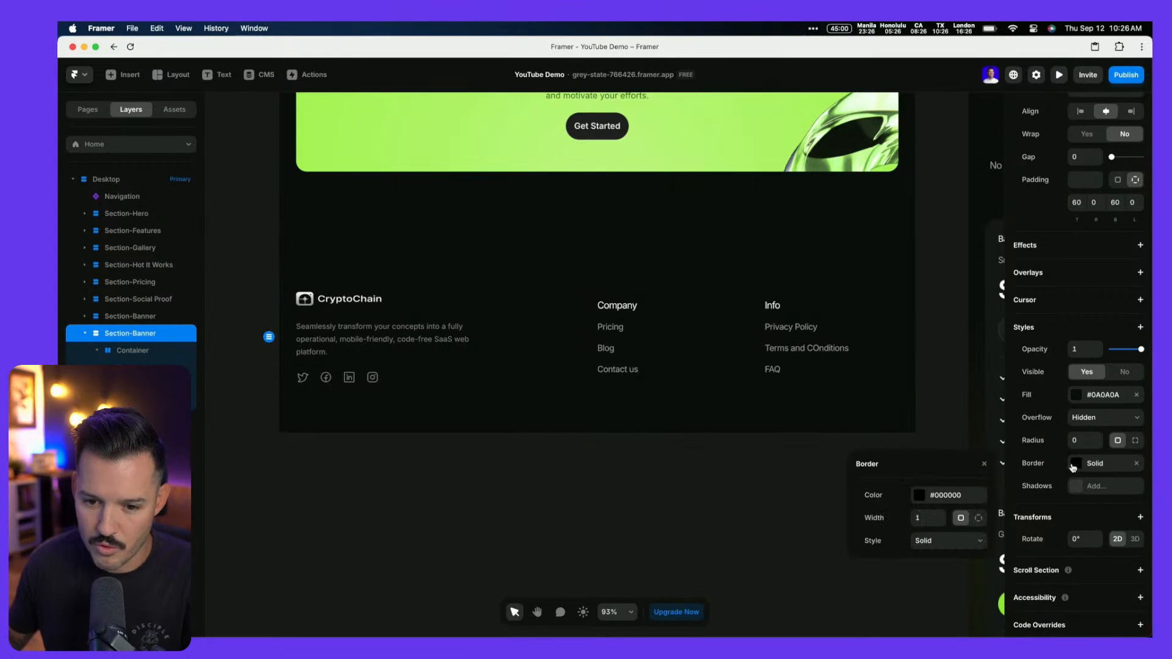
pyautogui.click(979, 519)
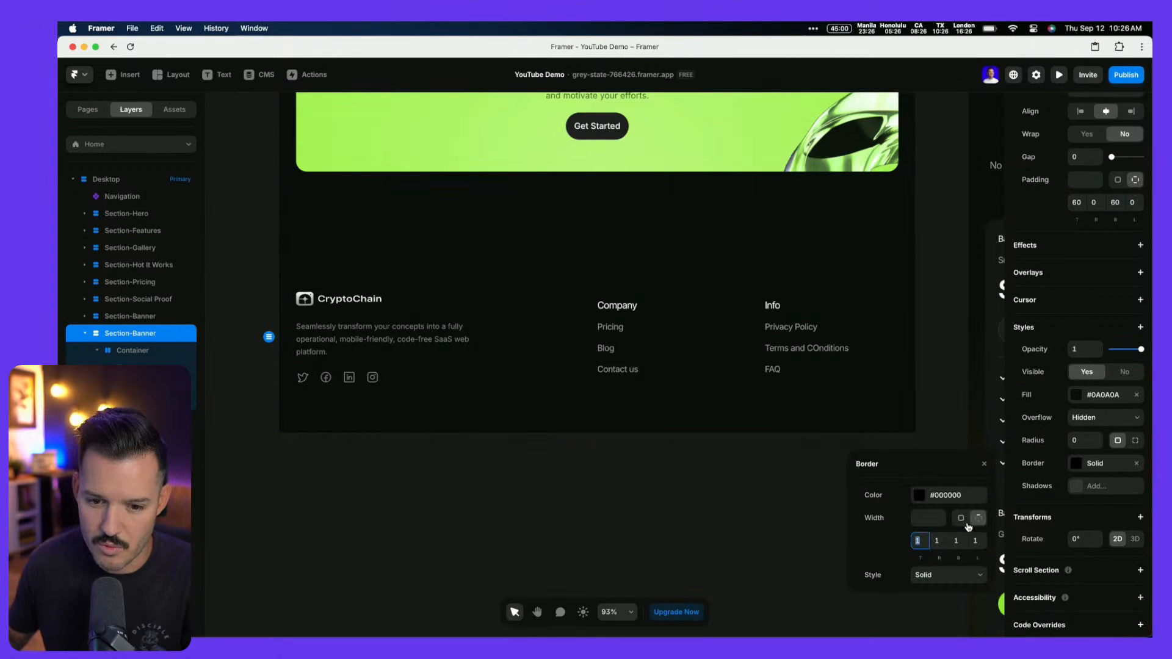
pyautogui.click(926, 500)
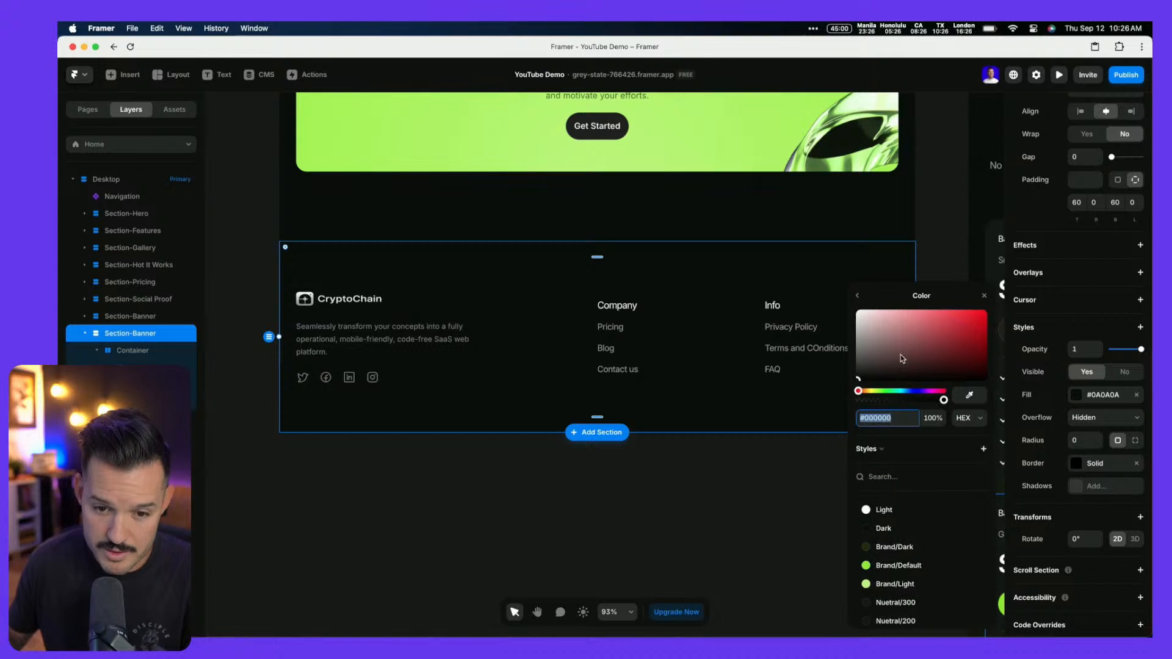
pyautogui.click(885, 504)
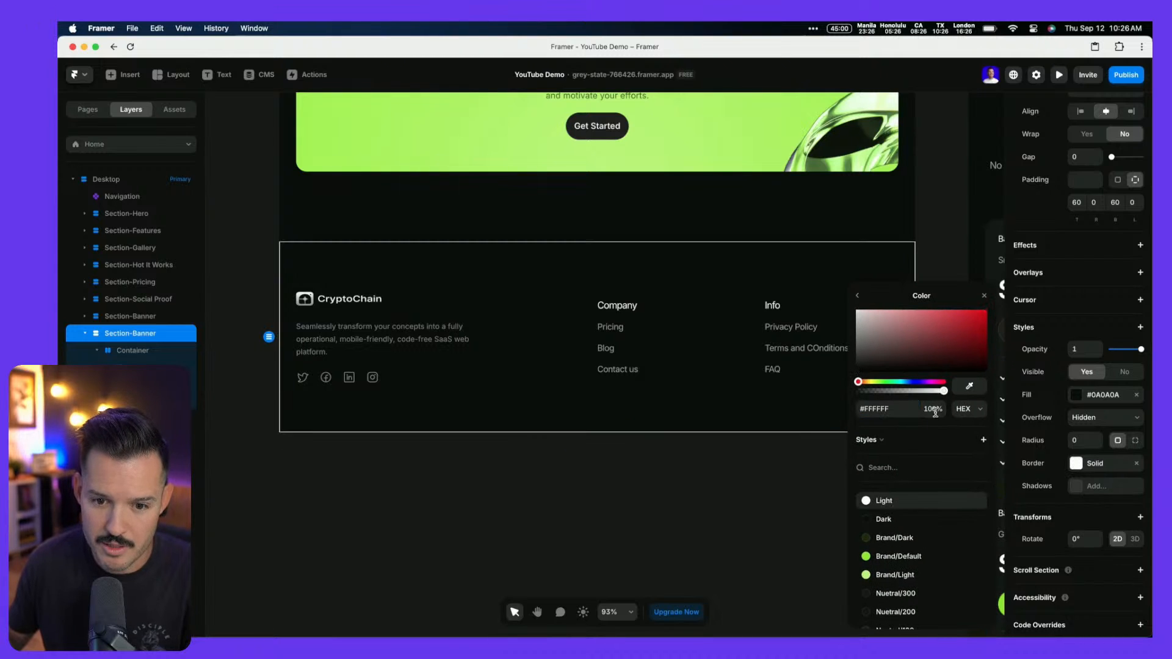
pyautogui.write('5')
pyautogui.press('Tab')
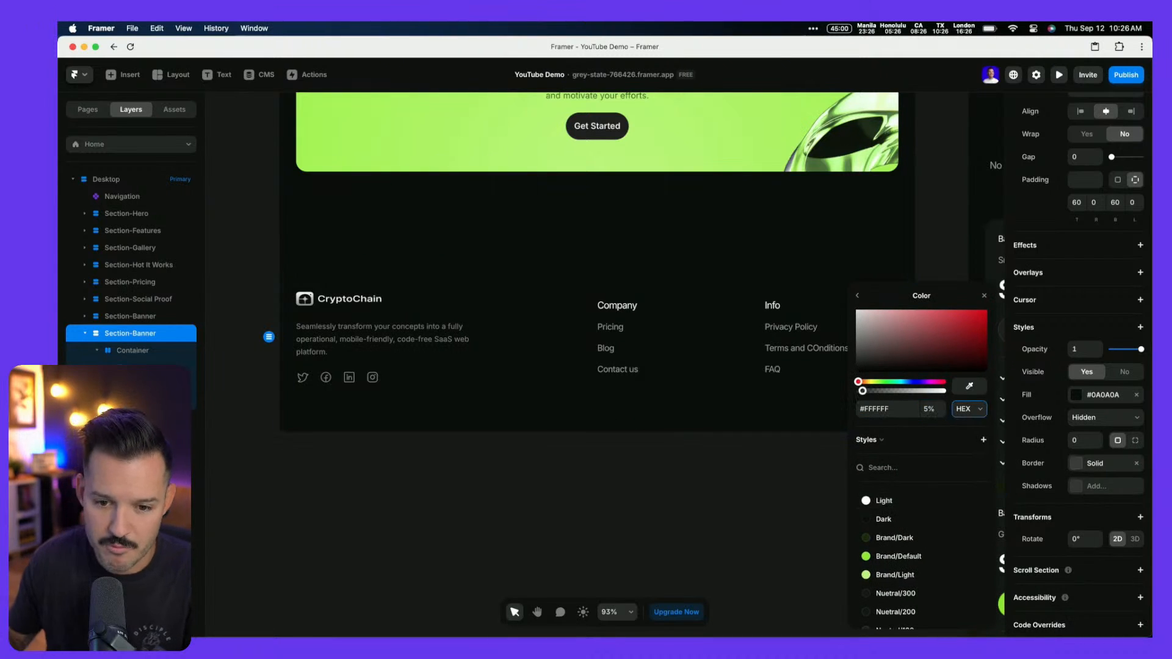
pyautogui.click(713, 526)
pyautogui.scroll(1, 694, 485)
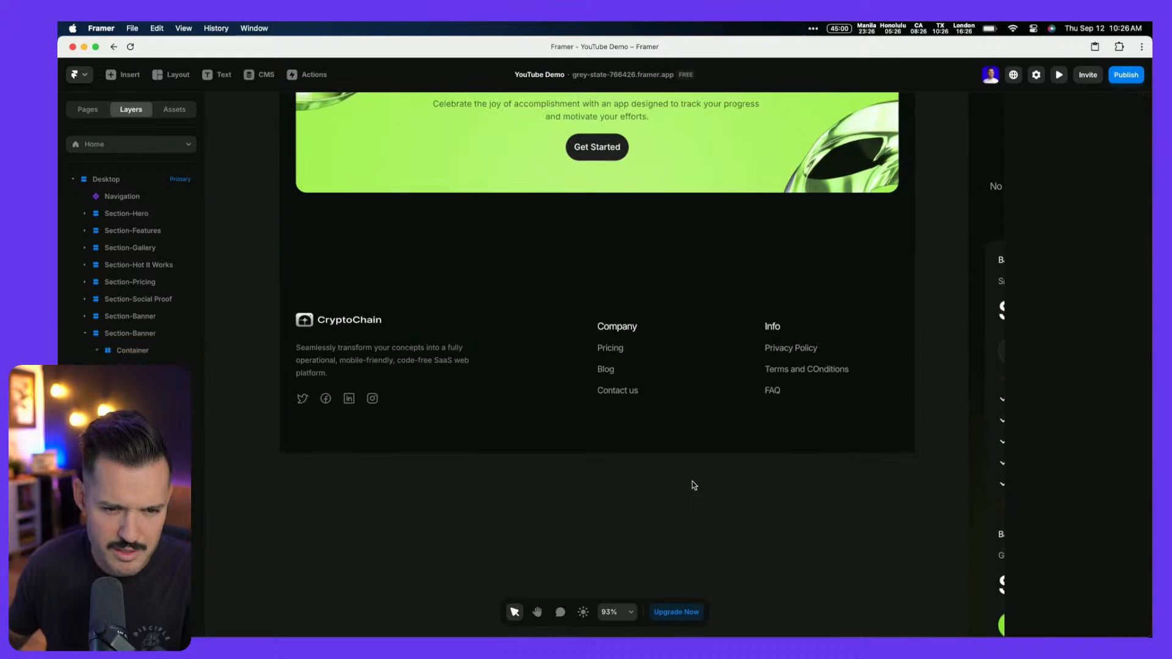
pyautogui.click(548, 281)
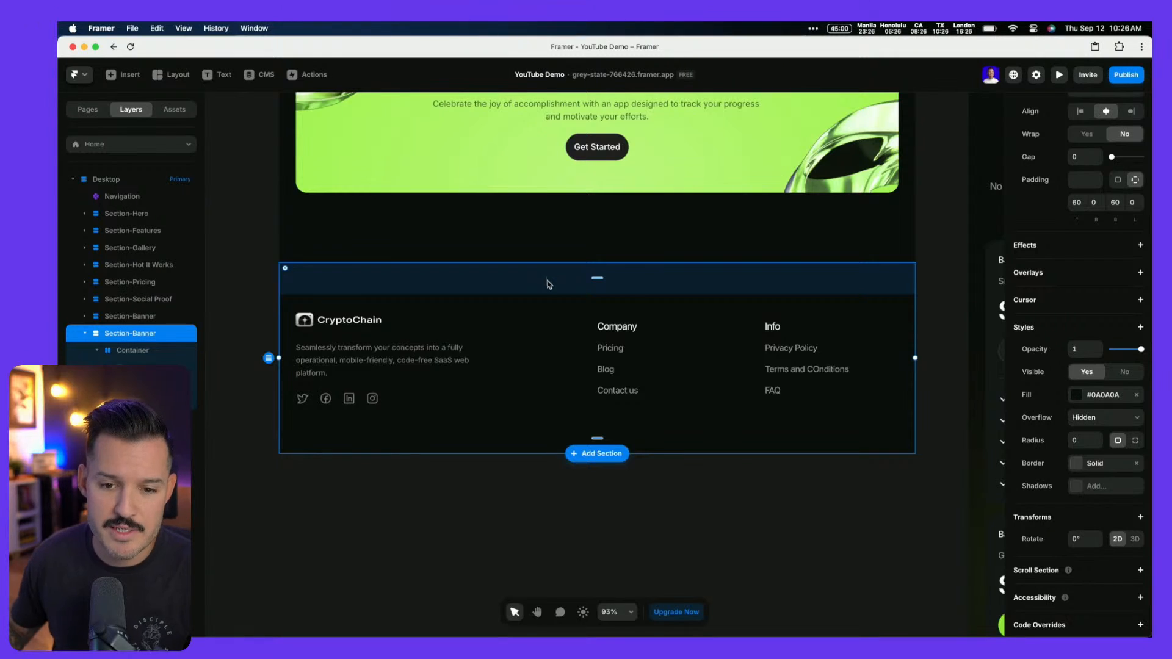
# Change the footer section width from a fixed 1200 to Fill (1fr)
pyautogui.scroll(-5, 548, 280)
pyautogui.scroll(-1, 548, 284)
pyautogui.scroll(-9, 740, 359)
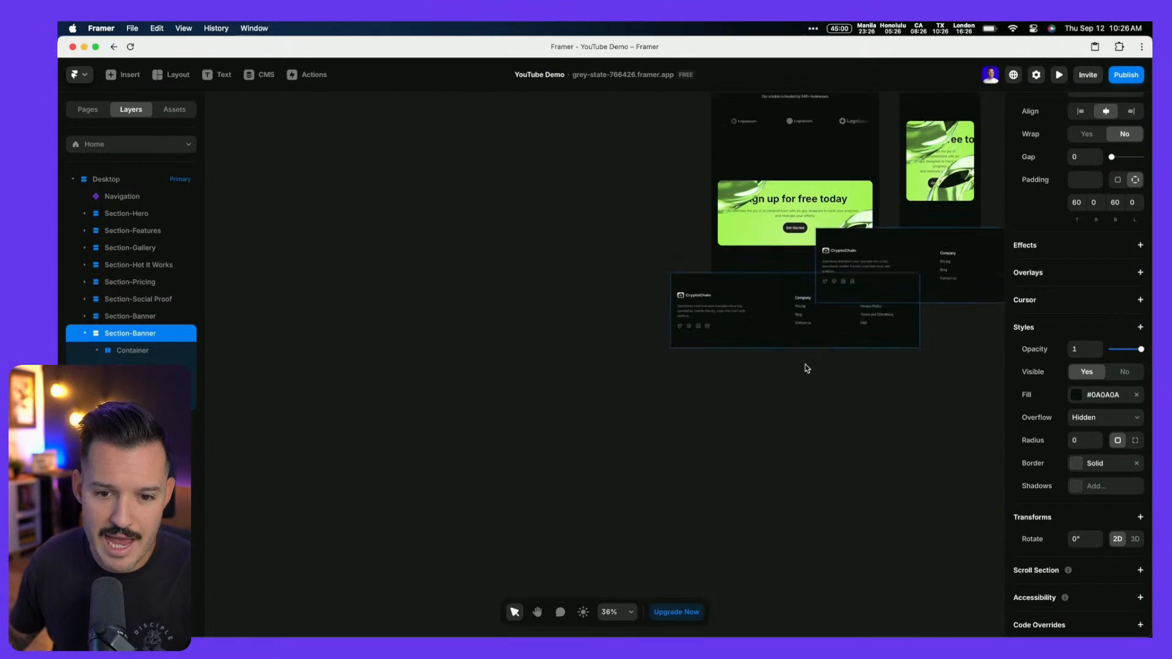
pyautogui.scroll(1, 806, 368)
pyautogui.hscroll(1, 806, 369)
pyautogui.scroll(10, 807, 369)
pyautogui.hscroll(-3, 714, 335)
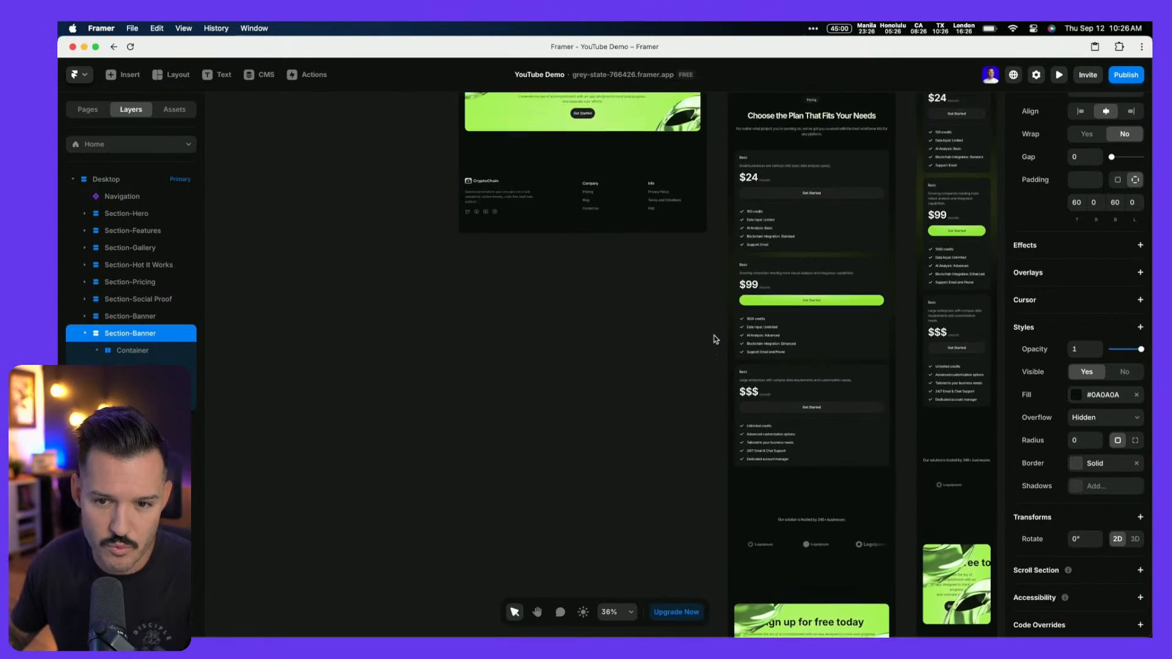
pyautogui.scroll(5, 1100, 315)
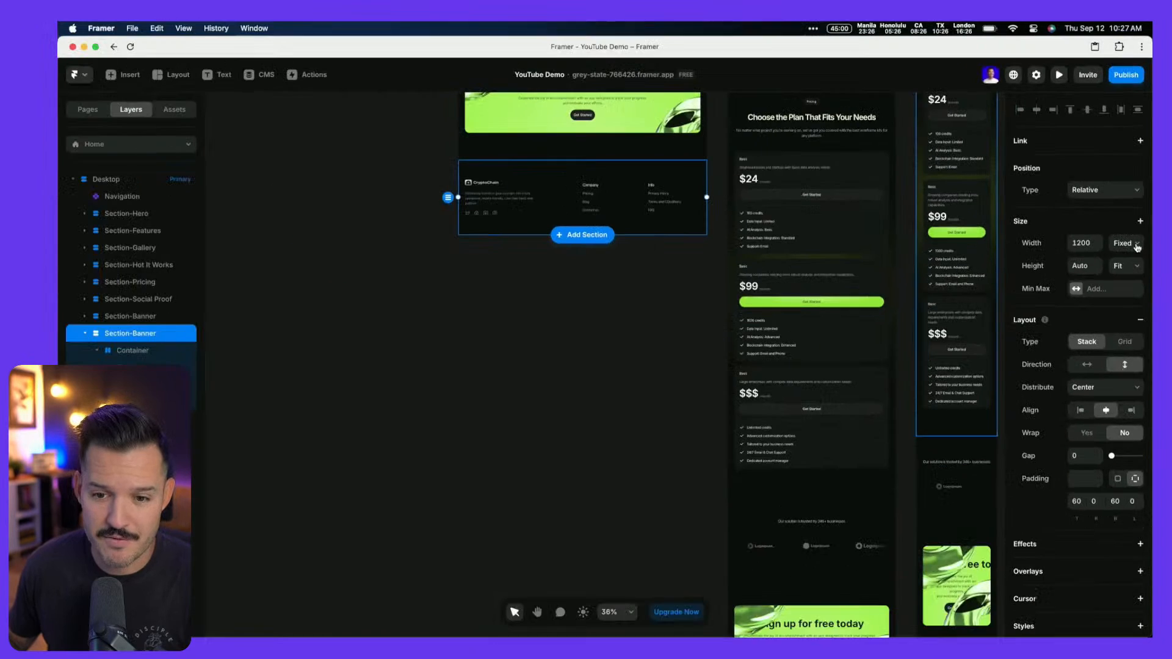
pyautogui.click(1137, 243)
pyautogui.click(1133, 270)
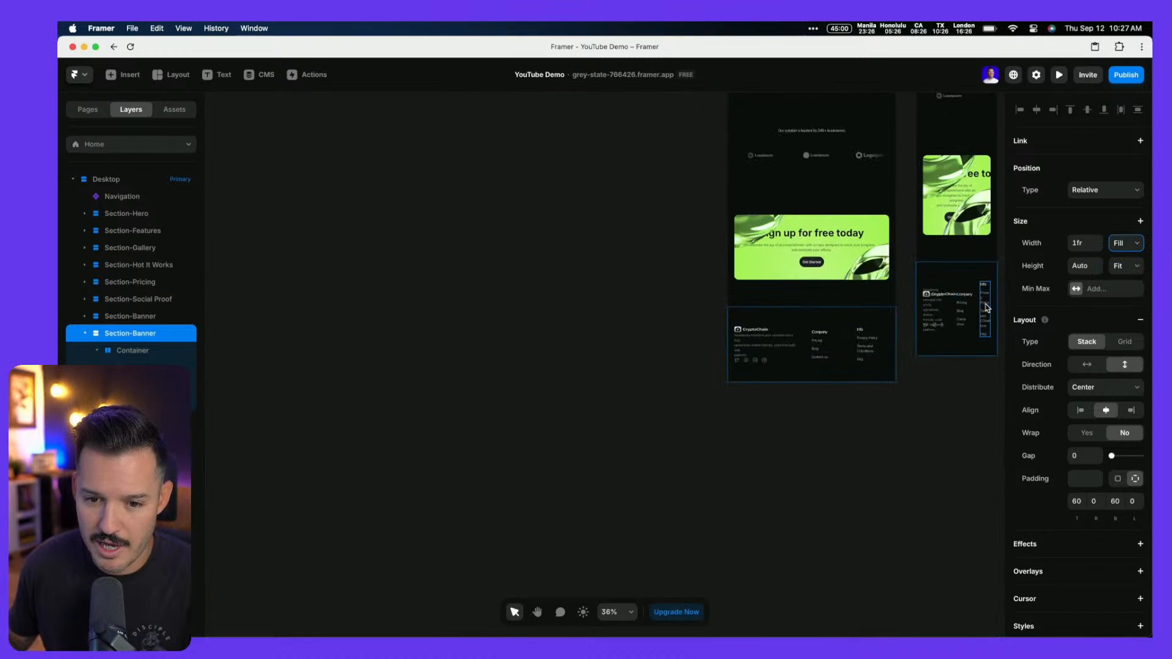
pyautogui.scroll(3, 977, 302)
pyautogui.scroll(10, 986, 307)
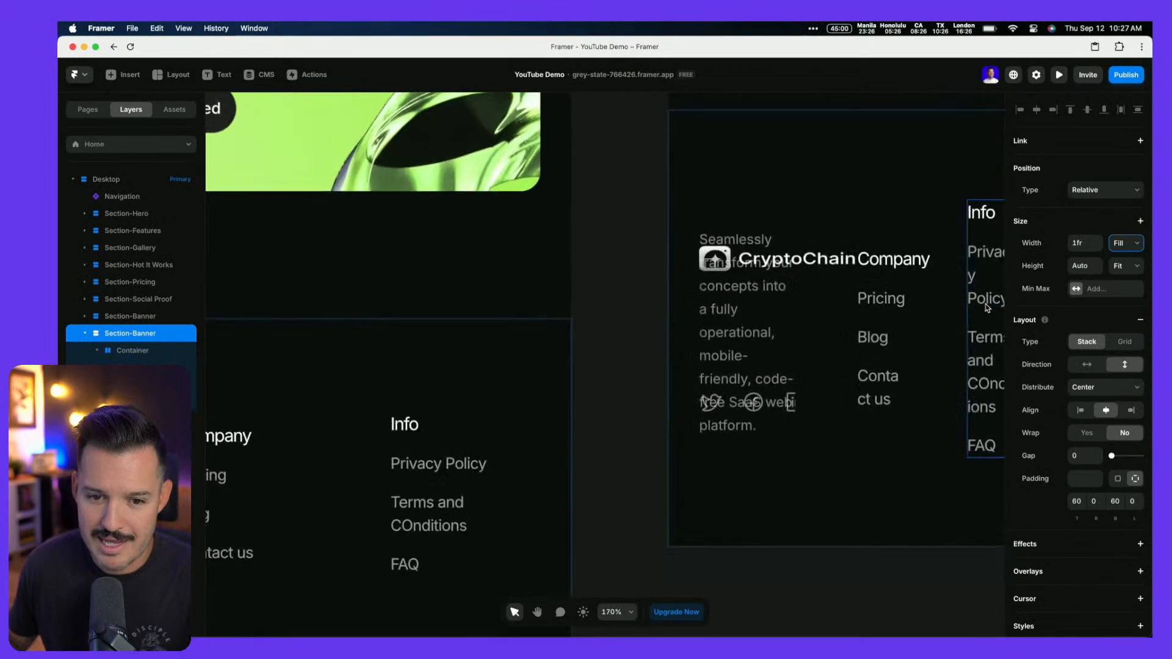
pyautogui.scroll(-15, 987, 307)
pyautogui.scroll(5, 987, 307)
pyautogui.scroll(10, 791, 298)
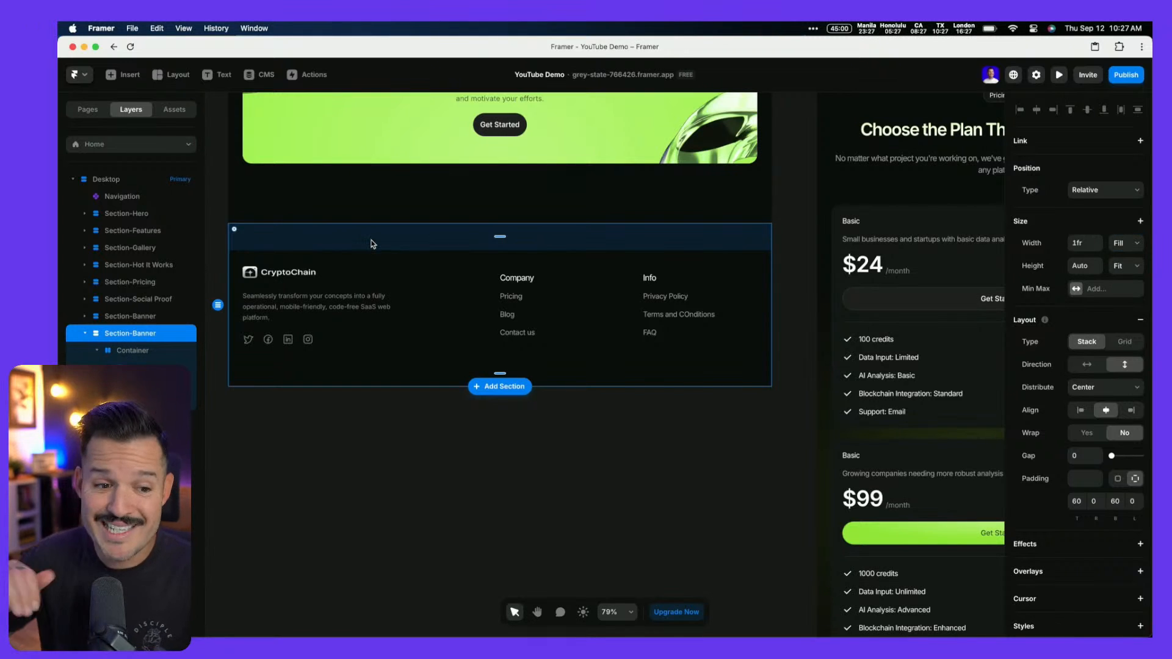
# Rename the layer Section-Footer and convert it into a component named Footer
pyautogui.doubleClick(146, 333)
pyautogui.write('Foot')
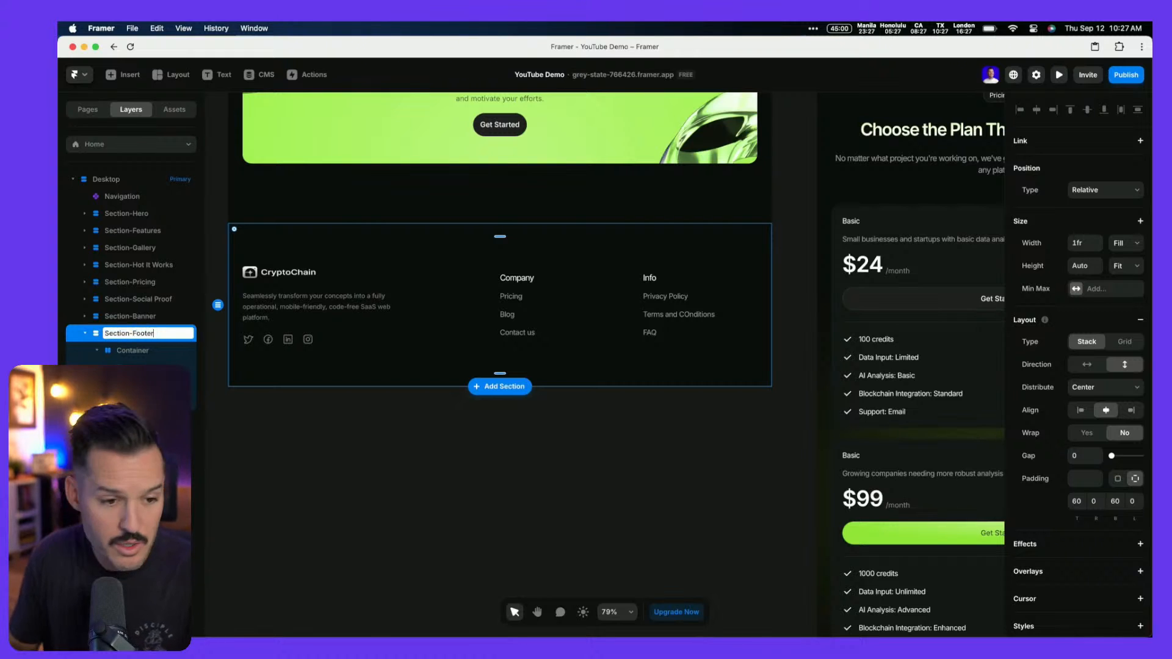
pyautogui.press('Return')
pyautogui.press('alt+super+Return')
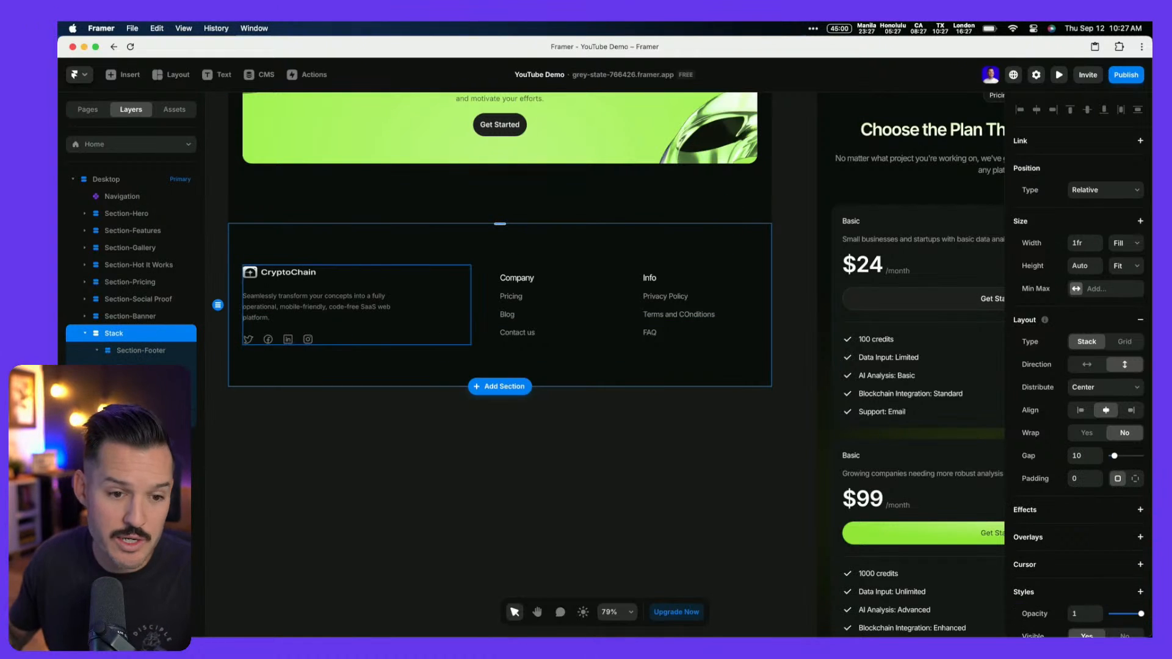
pyautogui.press('super+z')
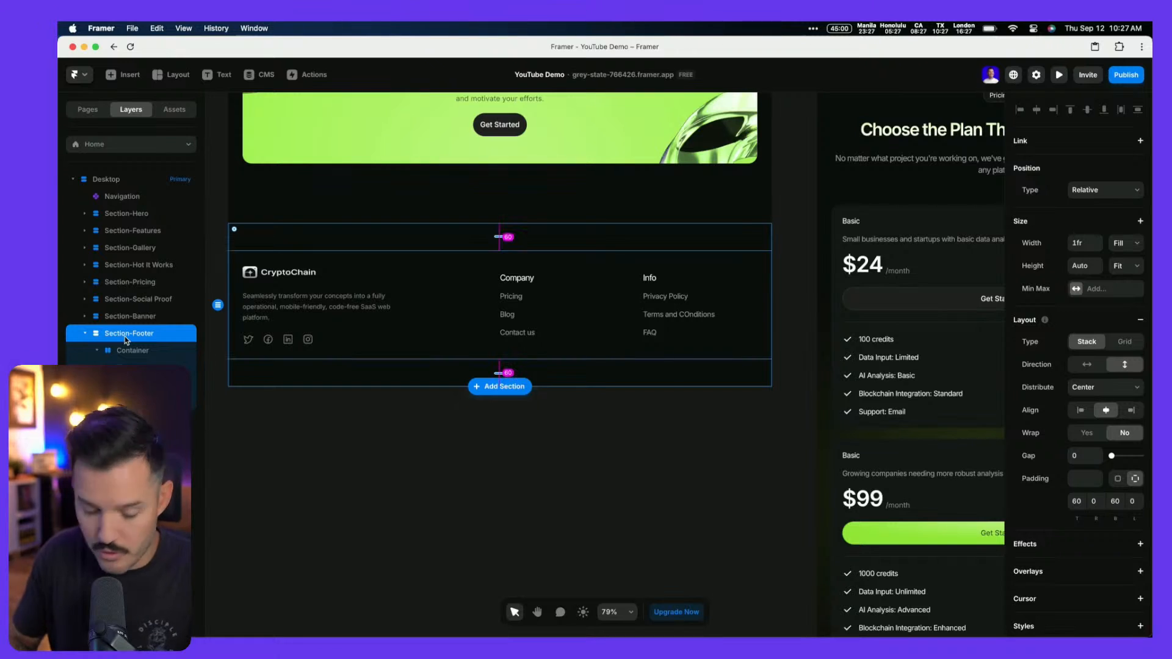
pyautogui.press('alt+super+k')
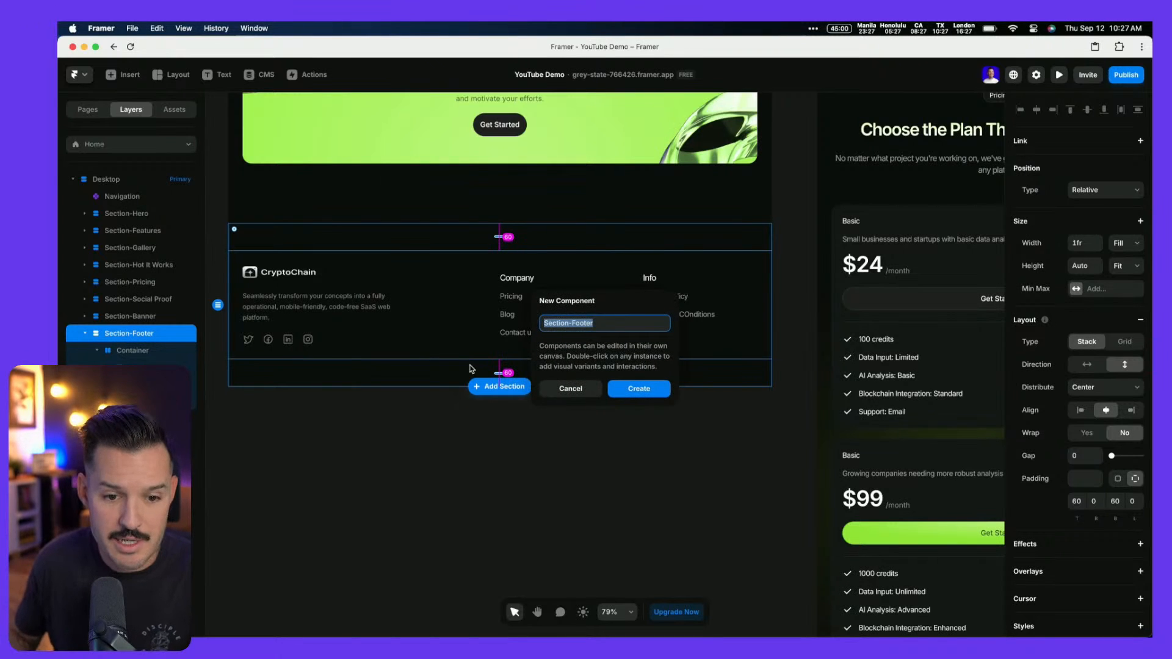
pyautogui.press('Right')
pyautogui.press('BackSpace')
# Create the Footer component and remove the line breaks from its description text
pyautogui.press('Return')
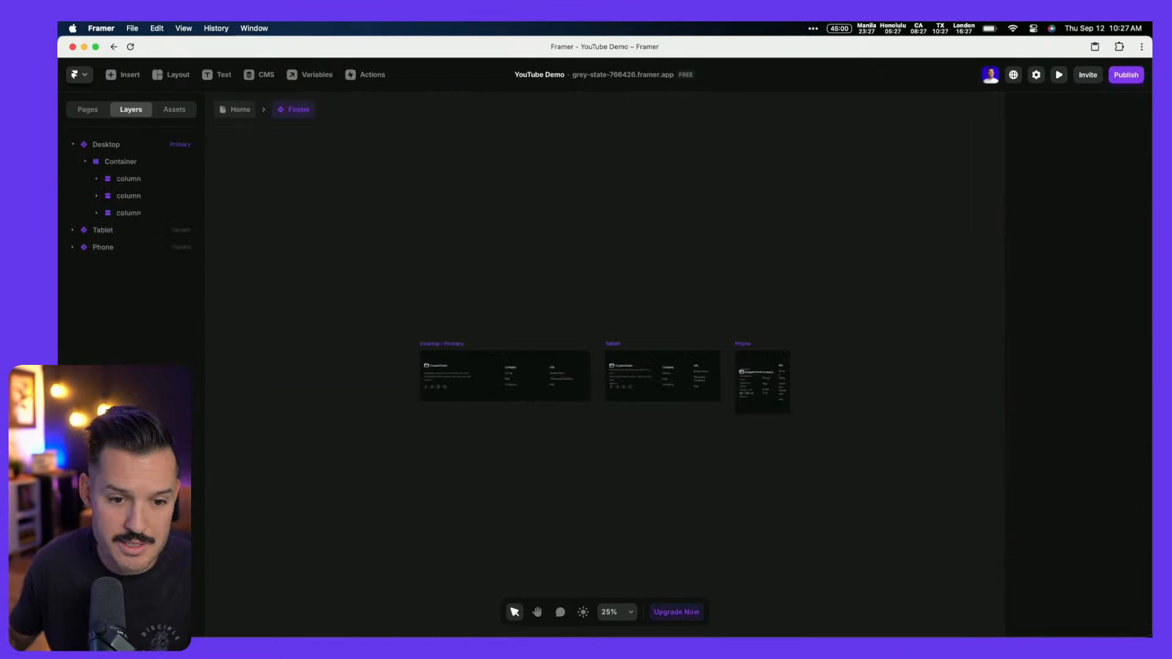
pyautogui.scroll(5, 633, 431)
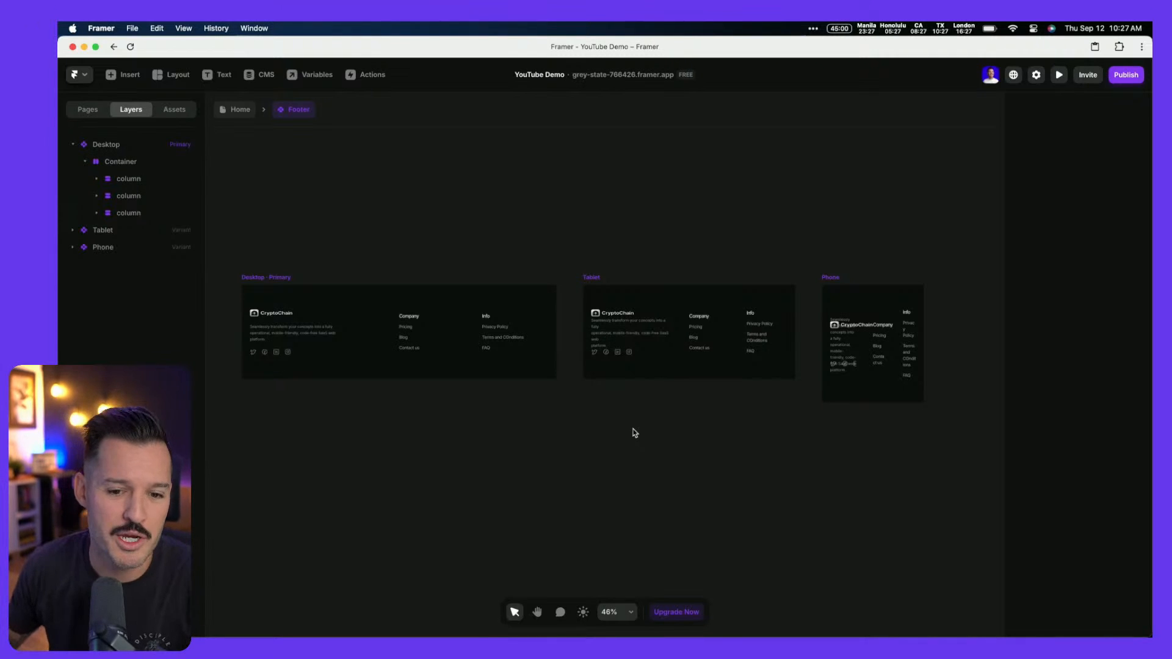
pyautogui.click(263, 339)
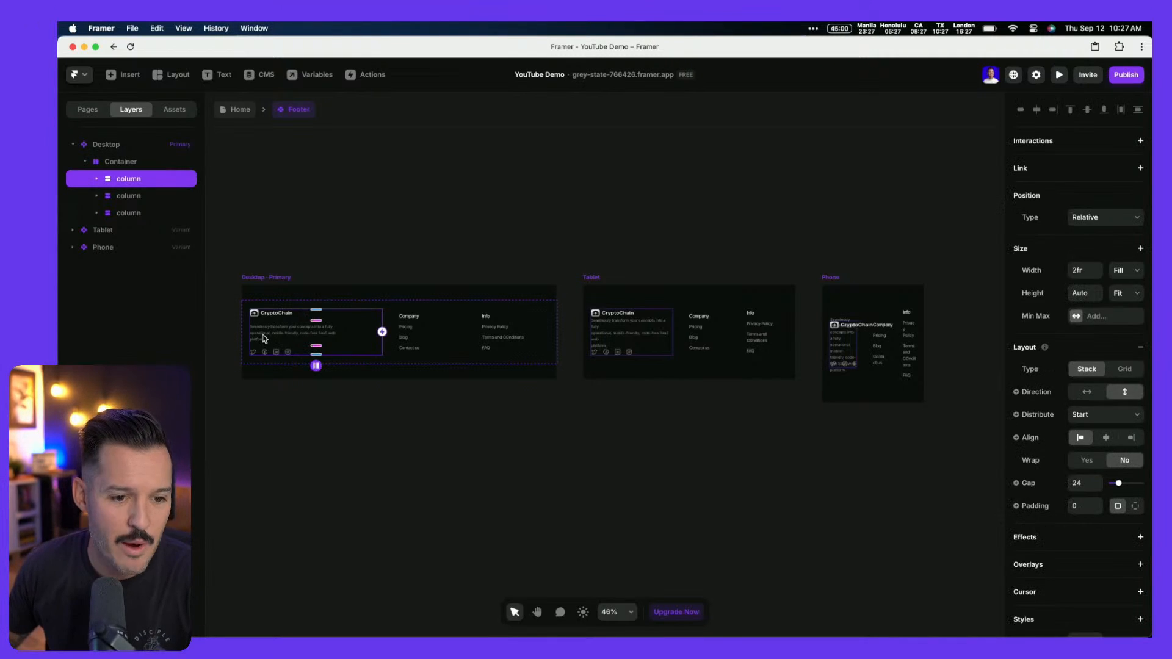
pyautogui.click(282, 337)
pyautogui.doubleClick(279, 333)
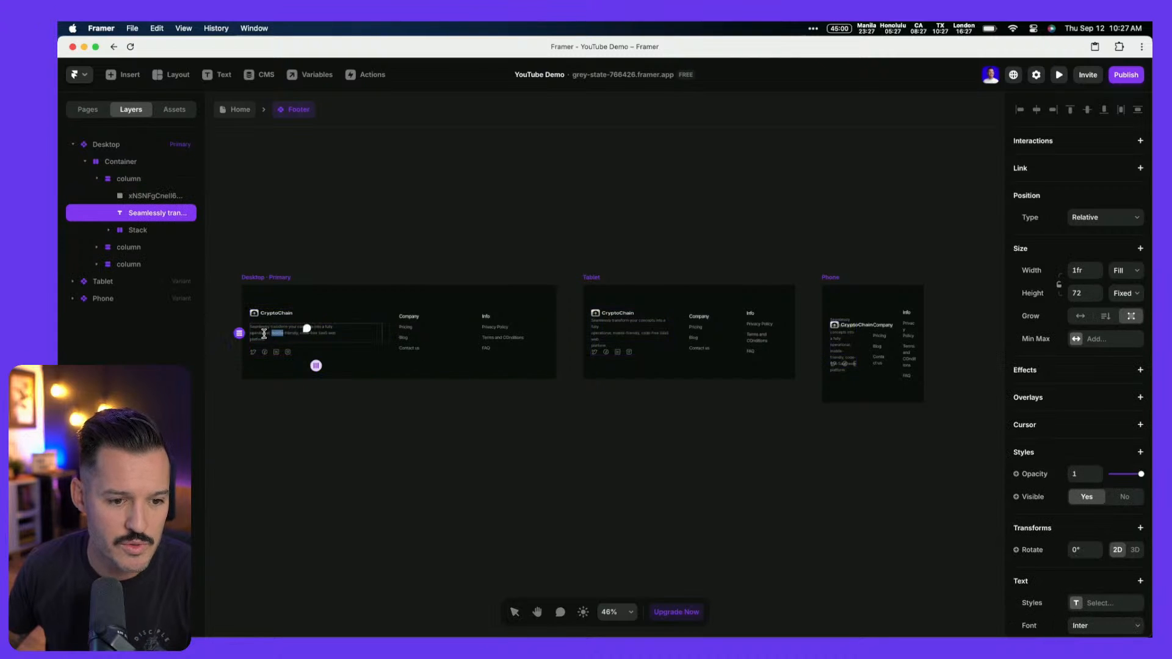
pyautogui.press('BackSpace')
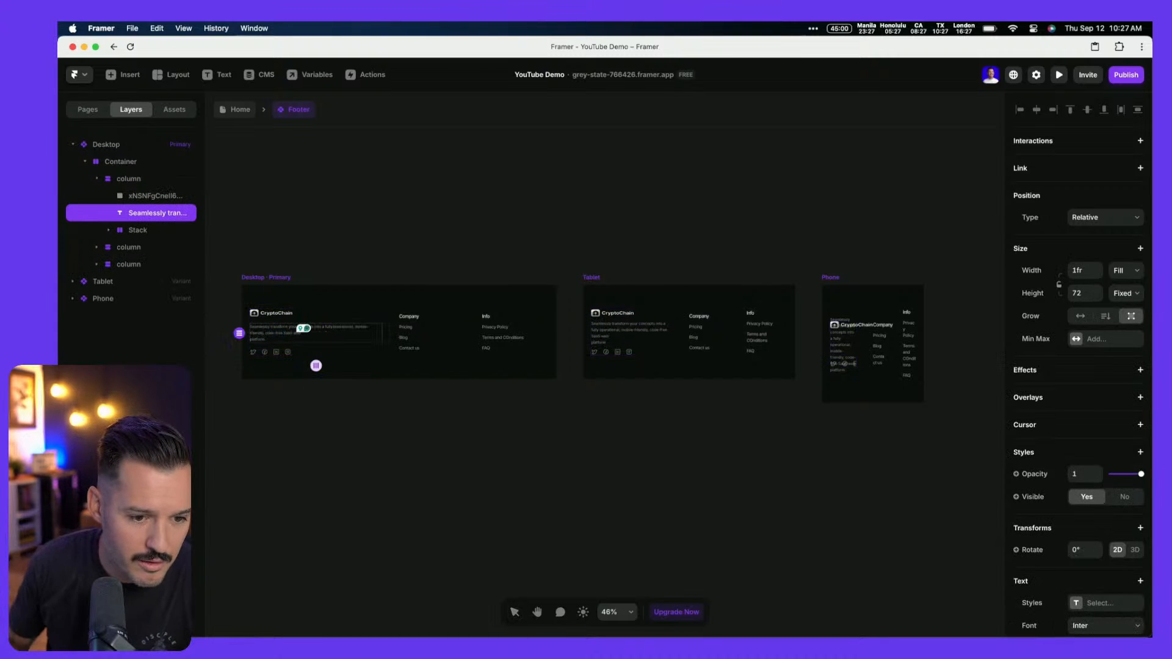
pyautogui.press('Right')
pyautogui.press('BackSpace')
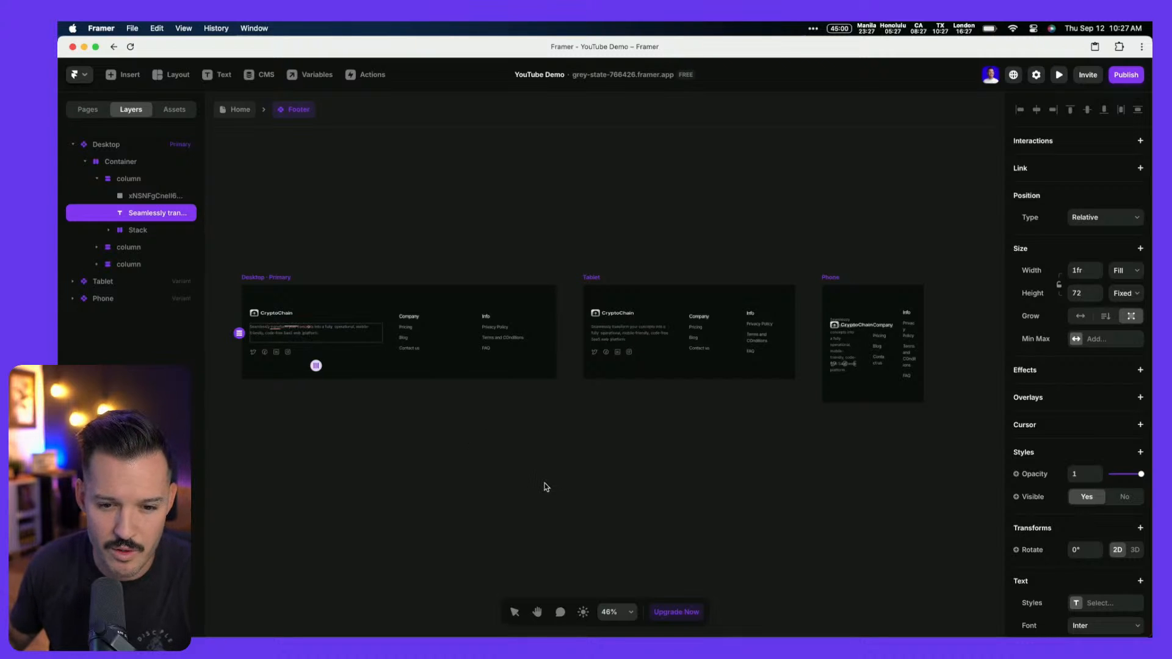
pyautogui.press('Escape')
# Check the Pricing, Privacy Policy and Terms and COnditions links, then select the Phone footer stack
pyautogui.click(405, 329)
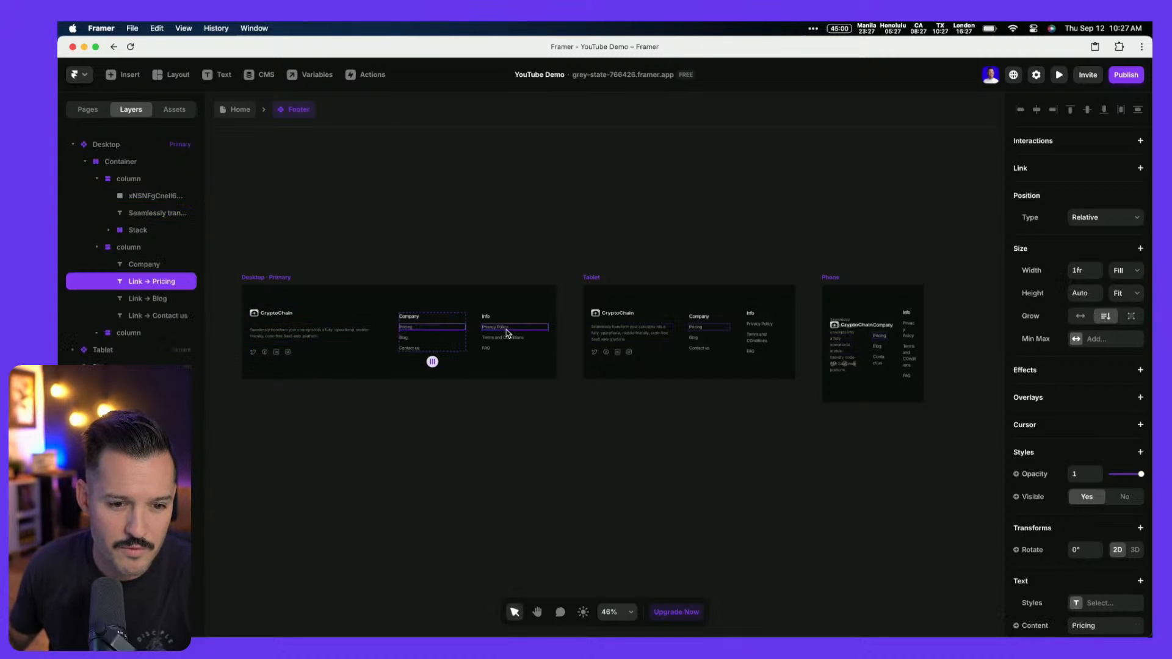
pyautogui.click(507, 331)
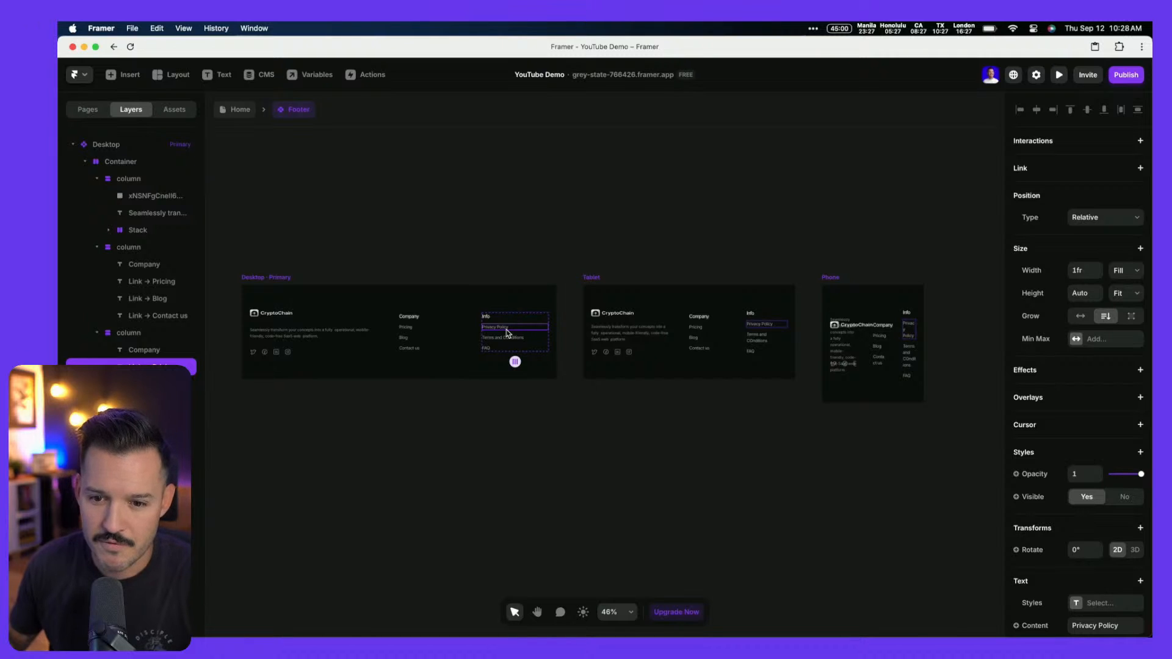
pyautogui.click(507, 338)
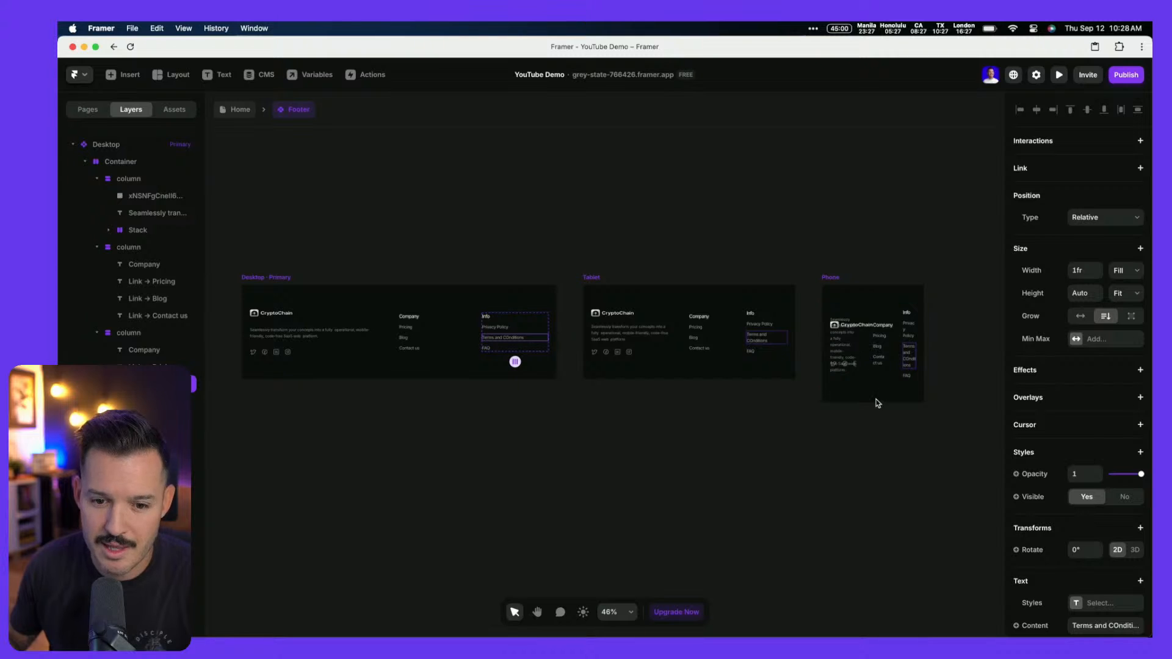
pyautogui.click(866, 306)
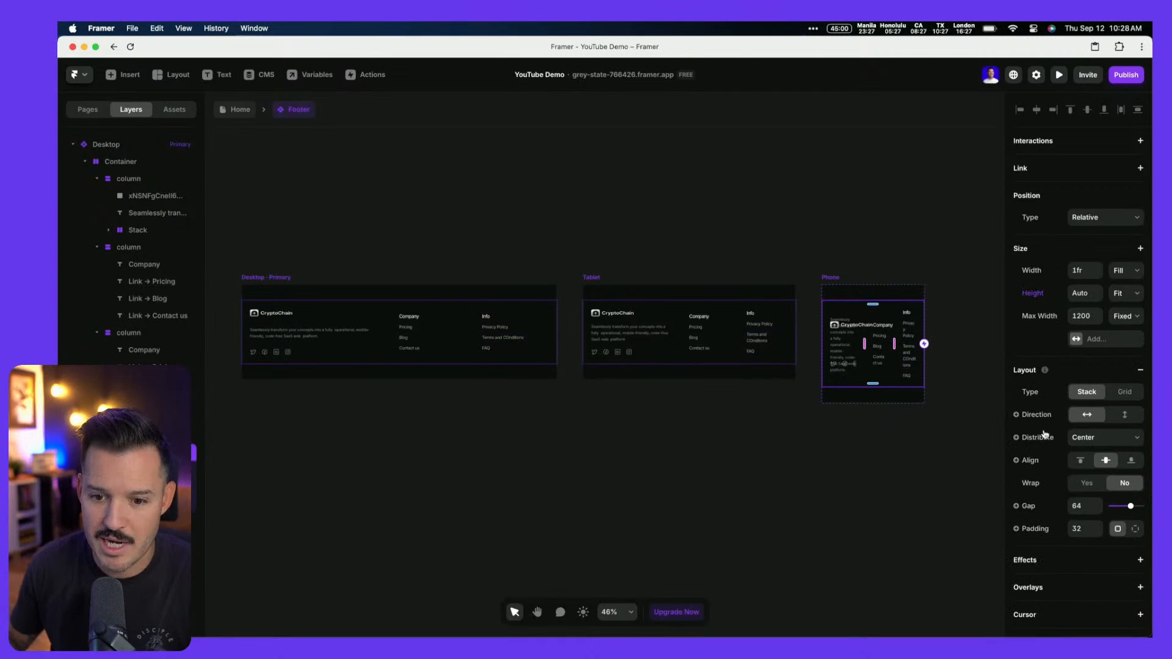
# Make the Phone footer stack vertical and reduce the brand column width from 2fr to 1fr
pyautogui.click(1128, 415)
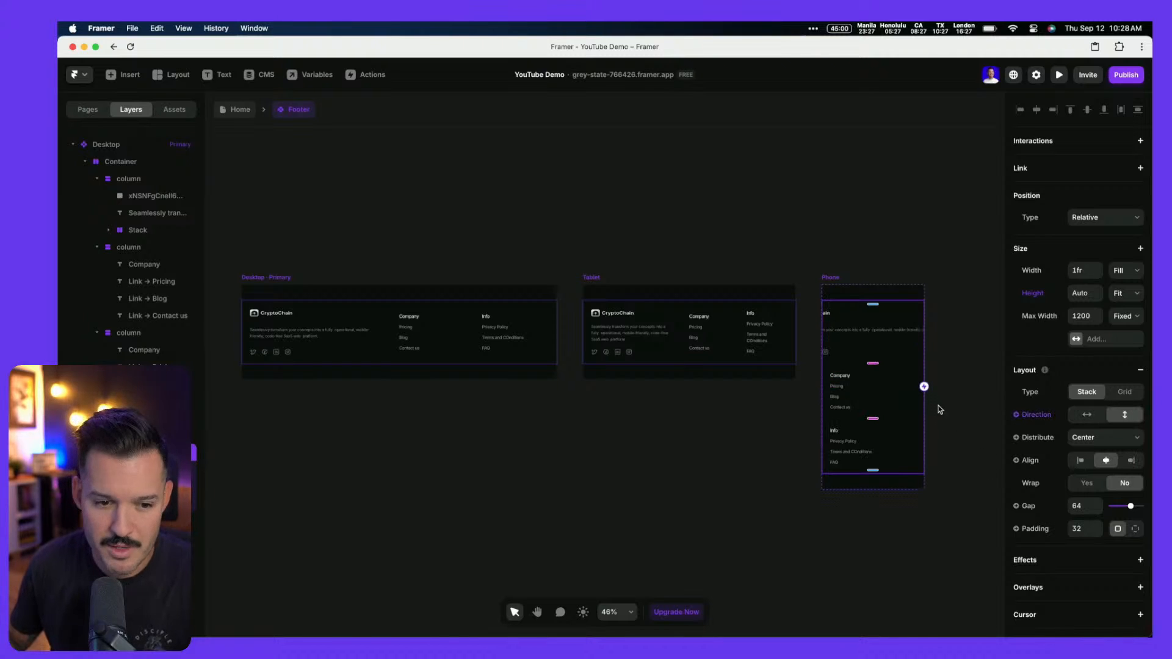
pyautogui.click(858, 315)
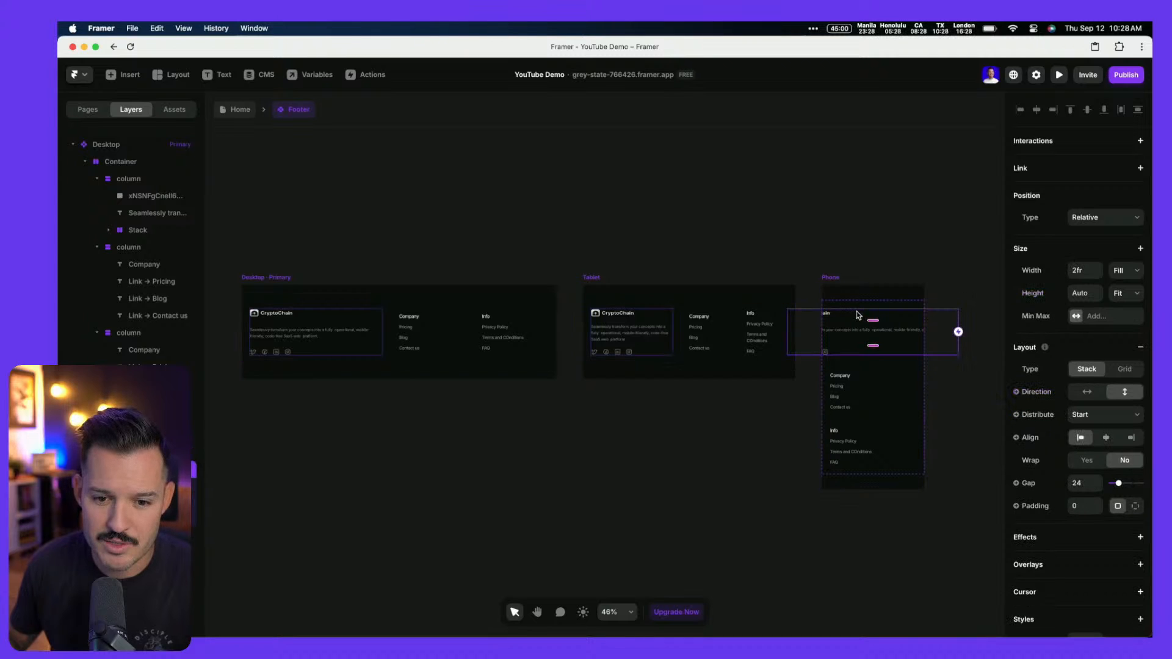
pyautogui.click(378, 315)
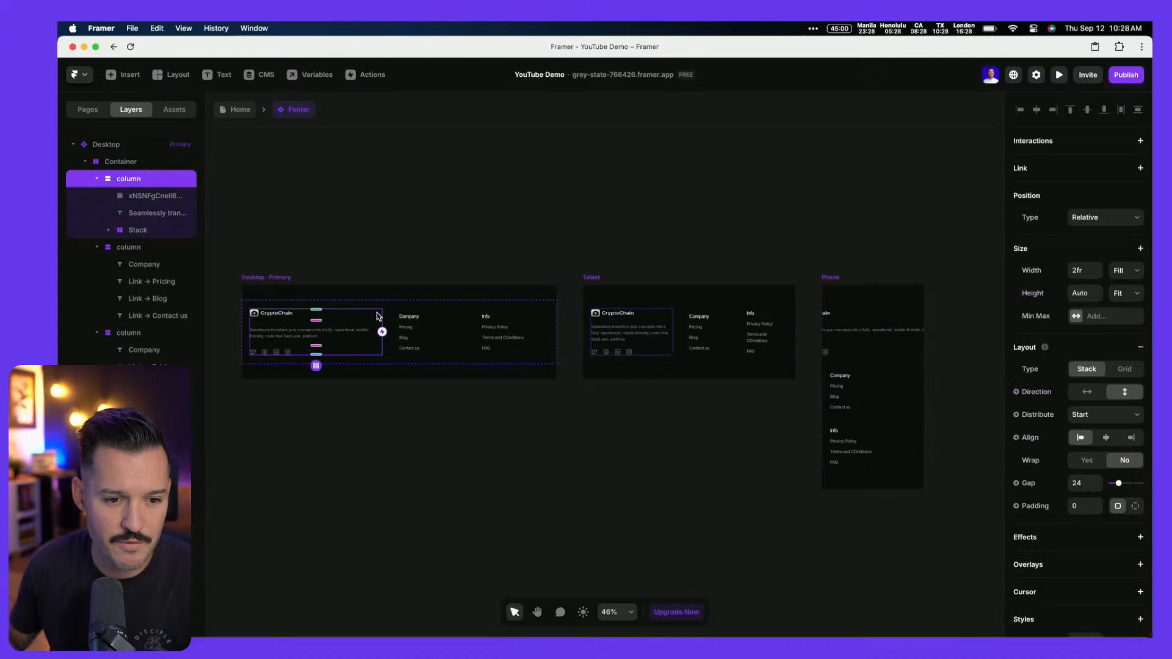
pyautogui.click(1097, 276)
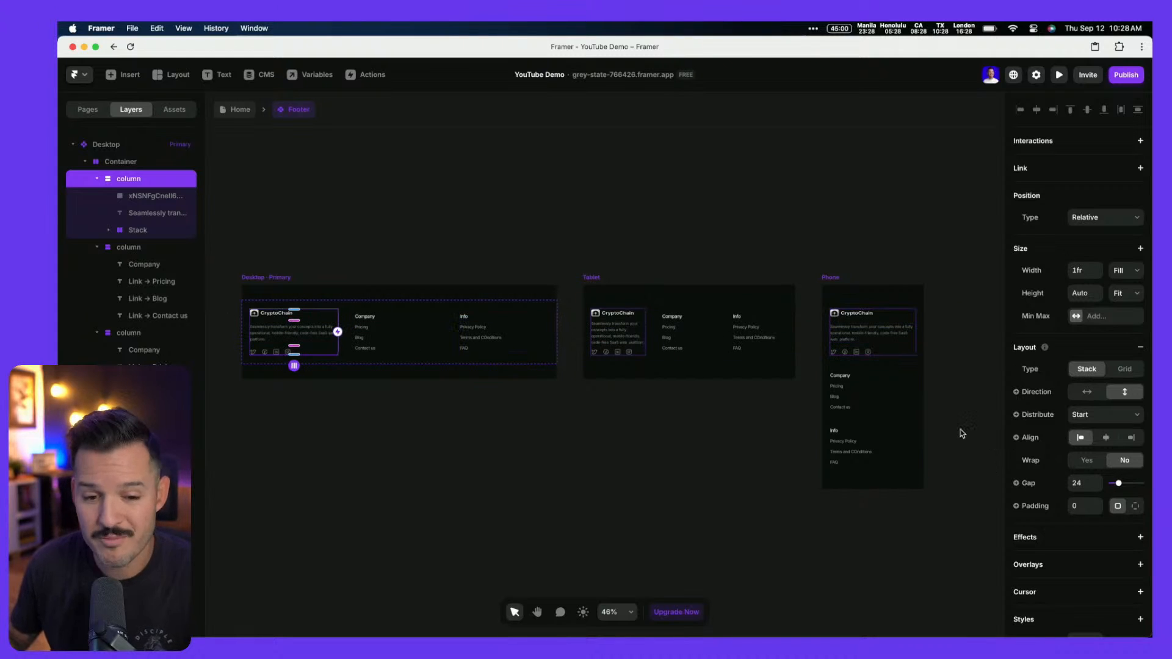
pyautogui.keyDown('ctrl'); pyautogui.scroll(5, 971, 431); pyautogui.keyUp('ctrl')
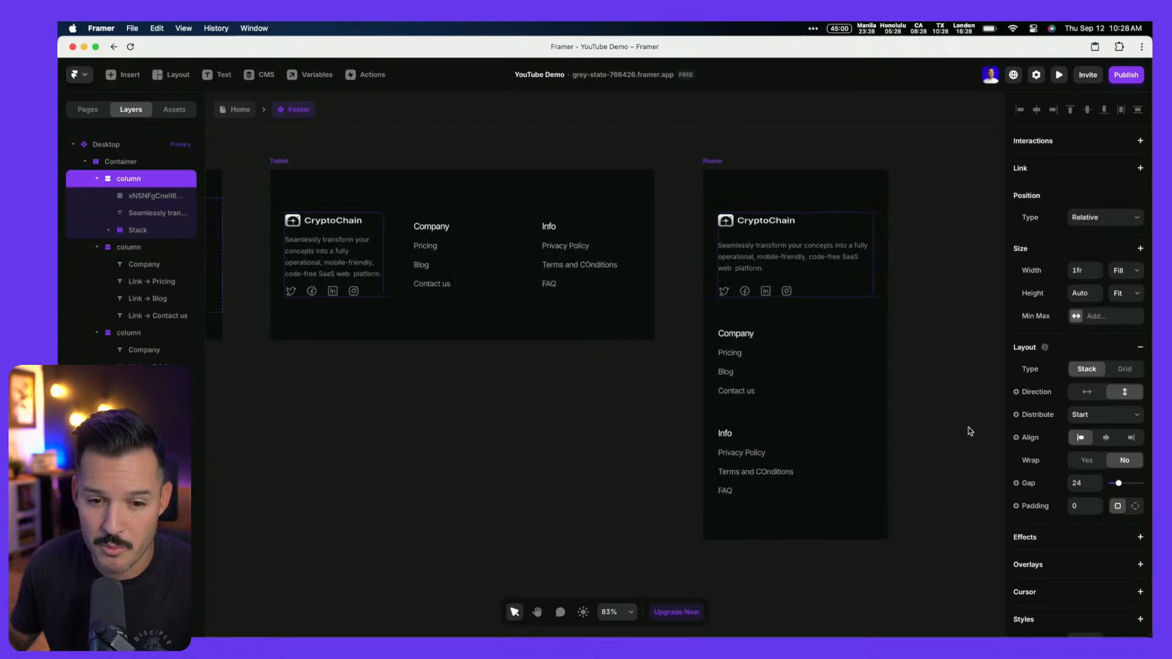
pyautogui.click(959, 397)
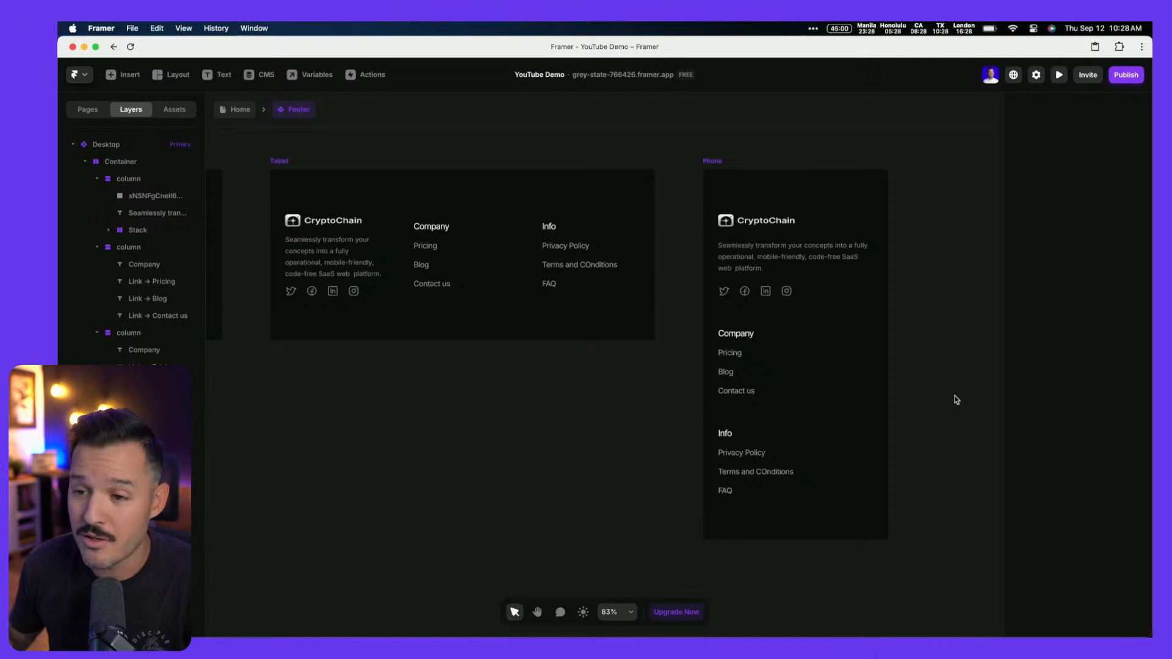
pyautogui.scroll(-5, 957, 400)
# Return to the Home page and inspect the Footer instance on the tablet and phone layouts
pyautogui.click(240, 109)
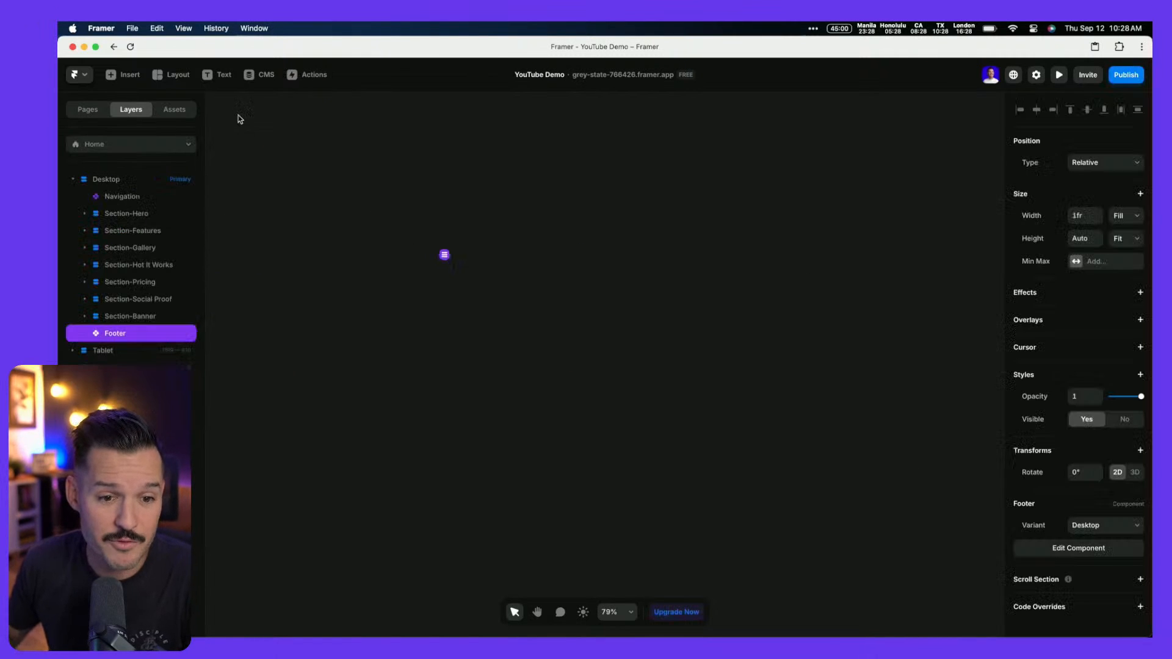
pyautogui.scroll(-5, 421, 271)
pyautogui.scroll(-10, 446, 289)
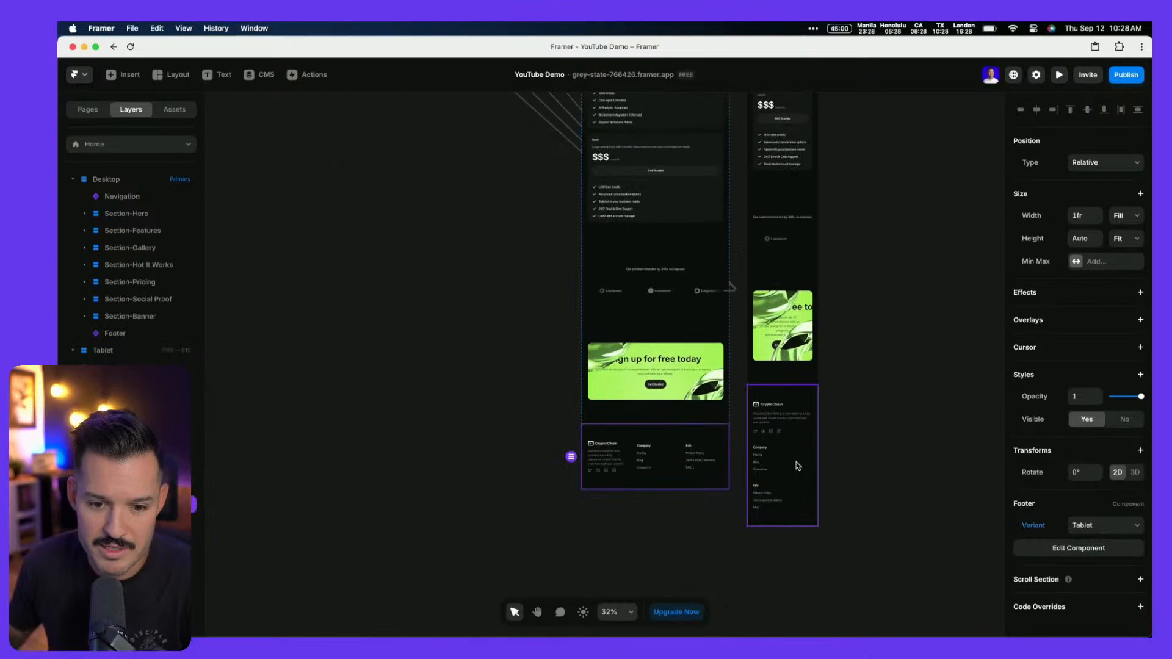
pyautogui.click(796, 468)
pyautogui.click(887, 480)
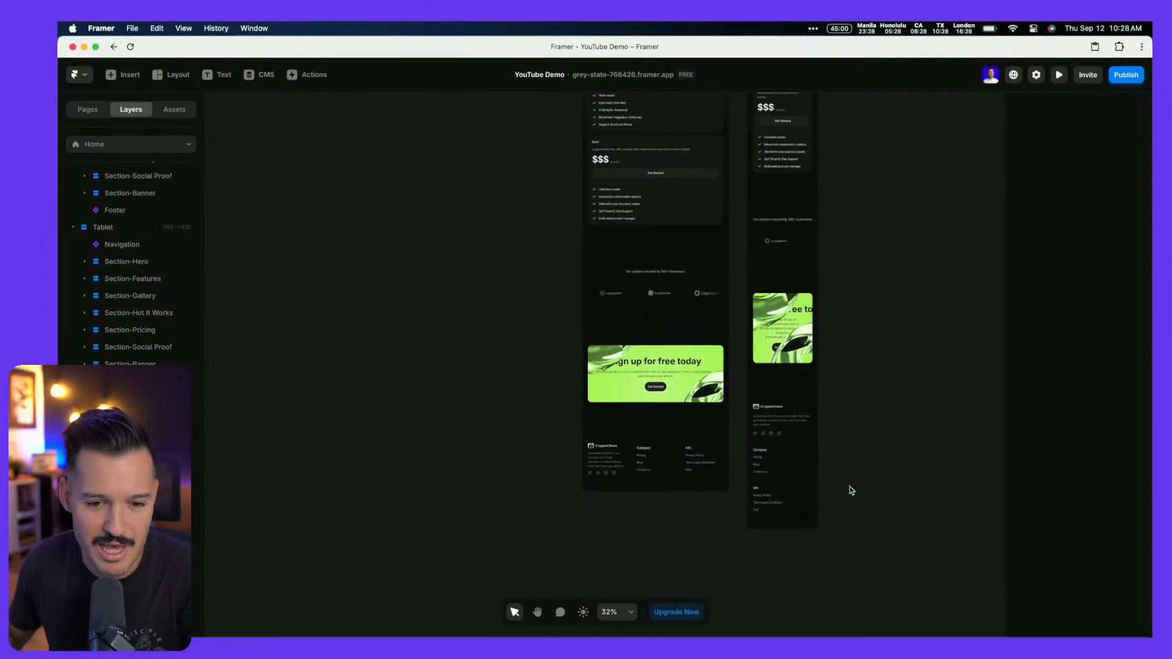
pyautogui.scroll(-3, 850, 488)
pyautogui.hscroll(2, 849, 483)
pyautogui.scroll(-2, 843, 413)
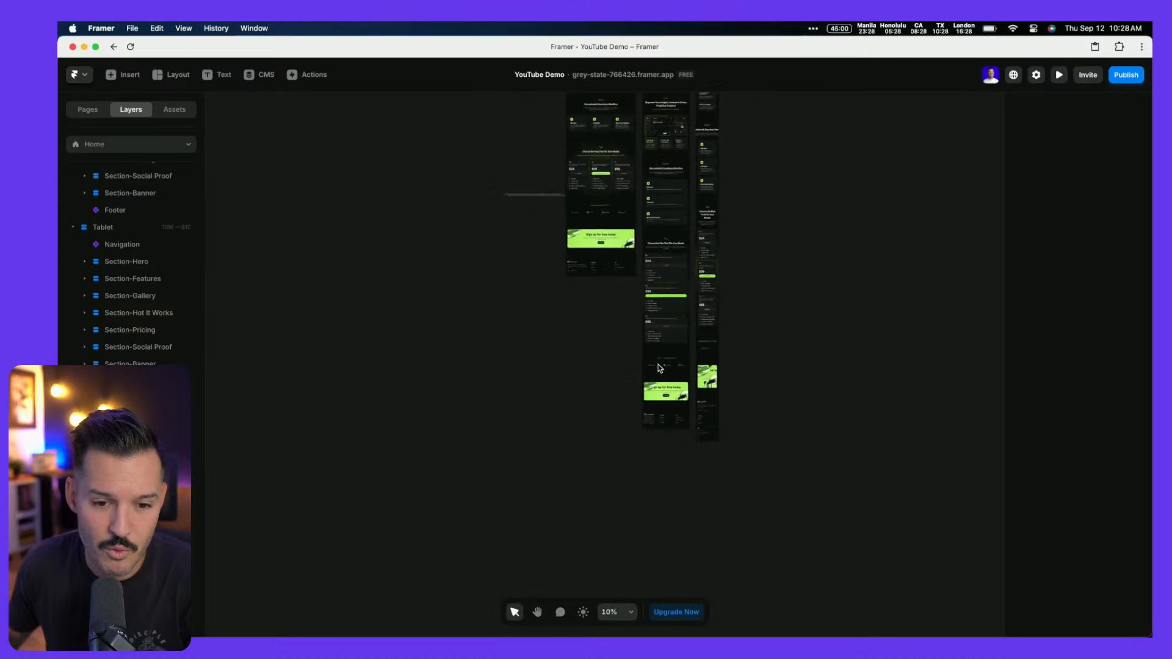
pyautogui.scroll(10, 660, 368)
pyautogui.scroll(-4, 660, 368)
# Set the tablet Social Proof section's top and bottom padding to 40
pyautogui.click(617, 264)
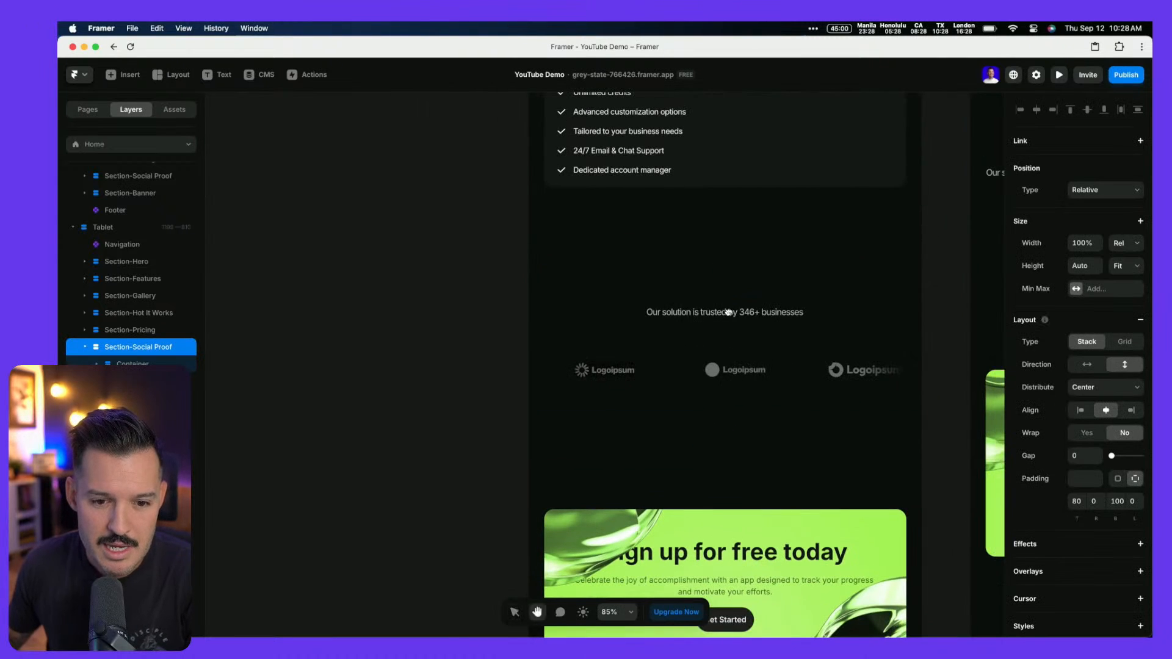
pyautogui.hscroll(3, 610, 269)
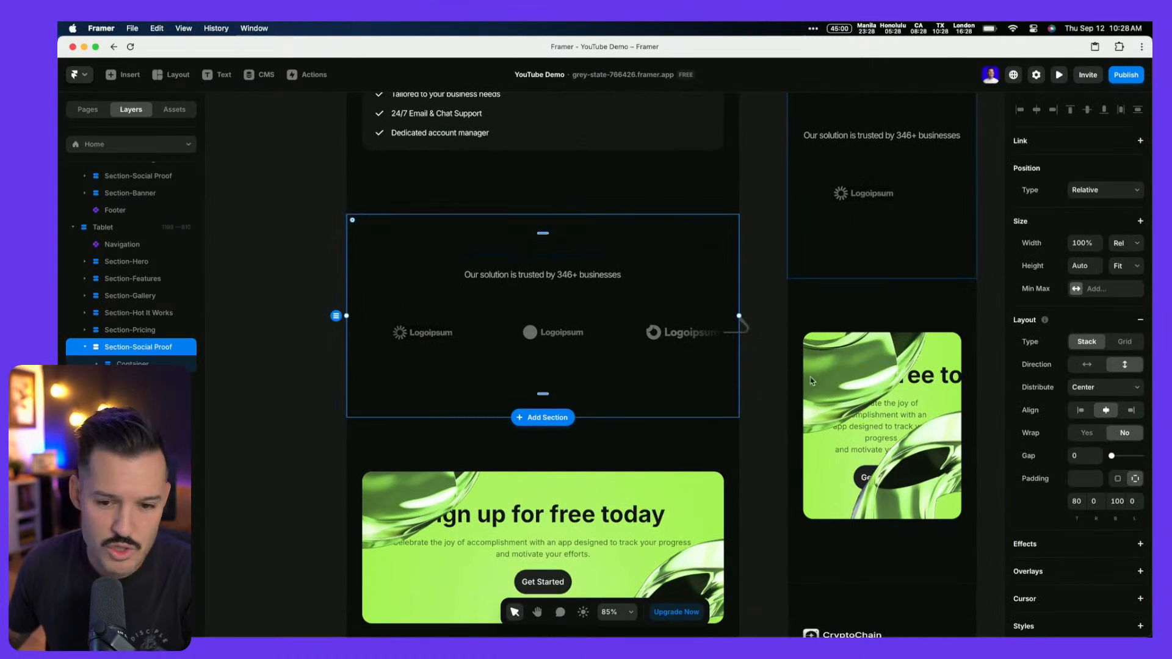
pyautogui.write('50')
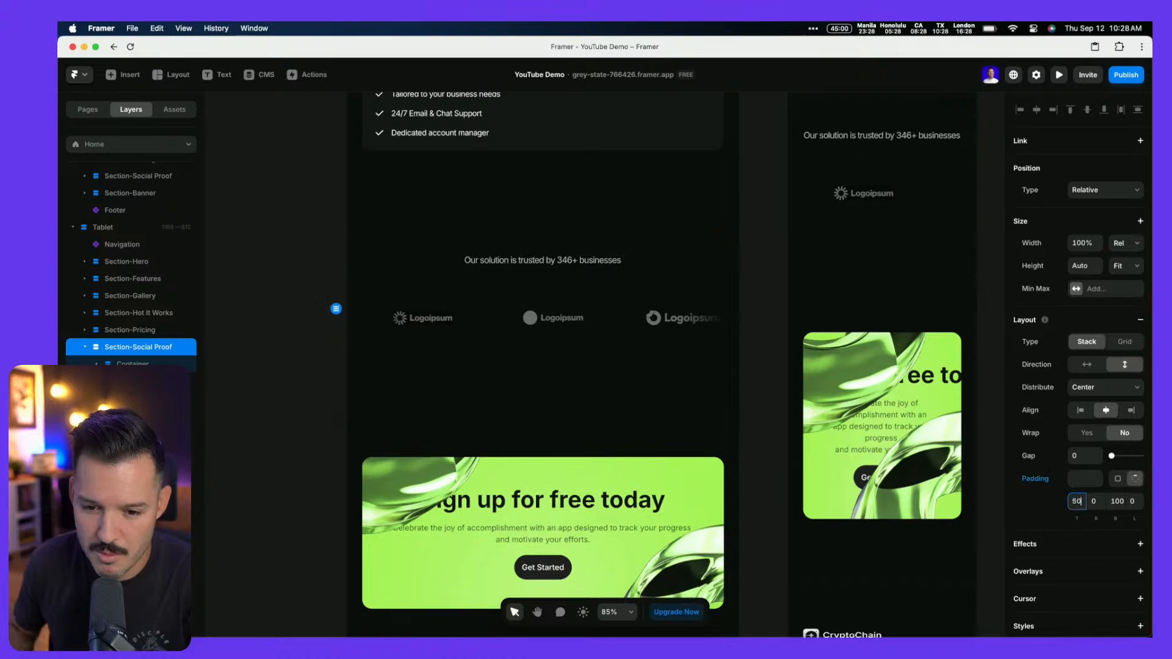
pyautogui.press('BackSpace')
pyautogui.press('BackSpace')
pyautogui.write('40')
pyautogui.press('Tab')
pyautogui.press('Tab')
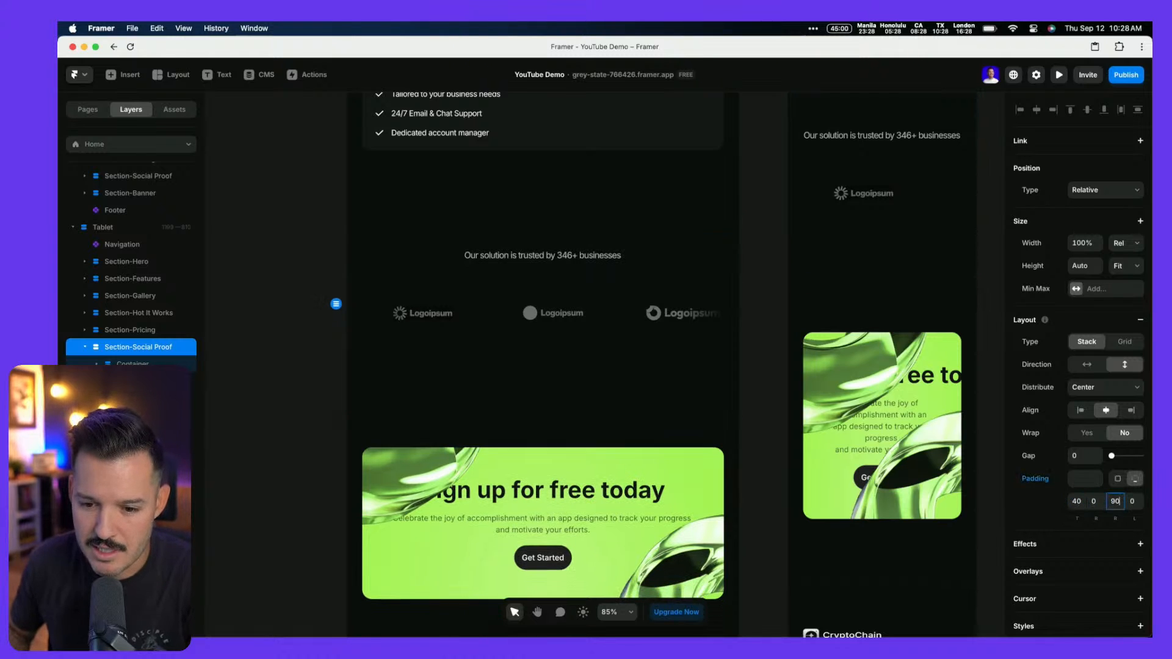
pyautogui.write('40')
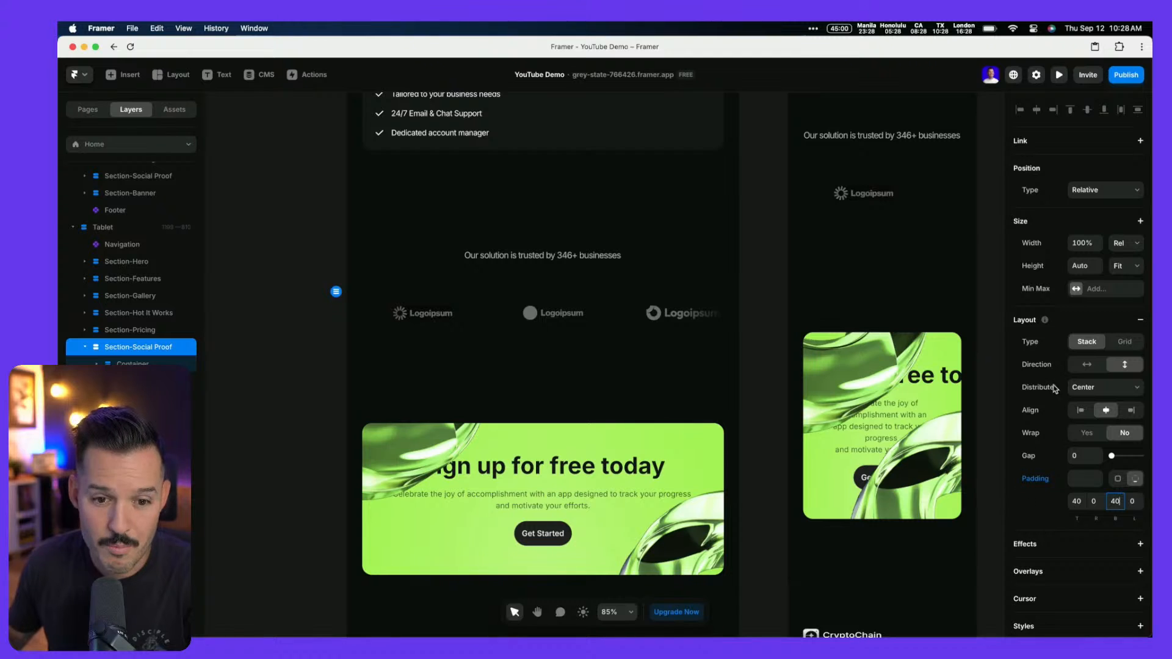
# Set the Social Proof container's gap to 10 and review the tightened spacing
pyautogui.click(573, 316)
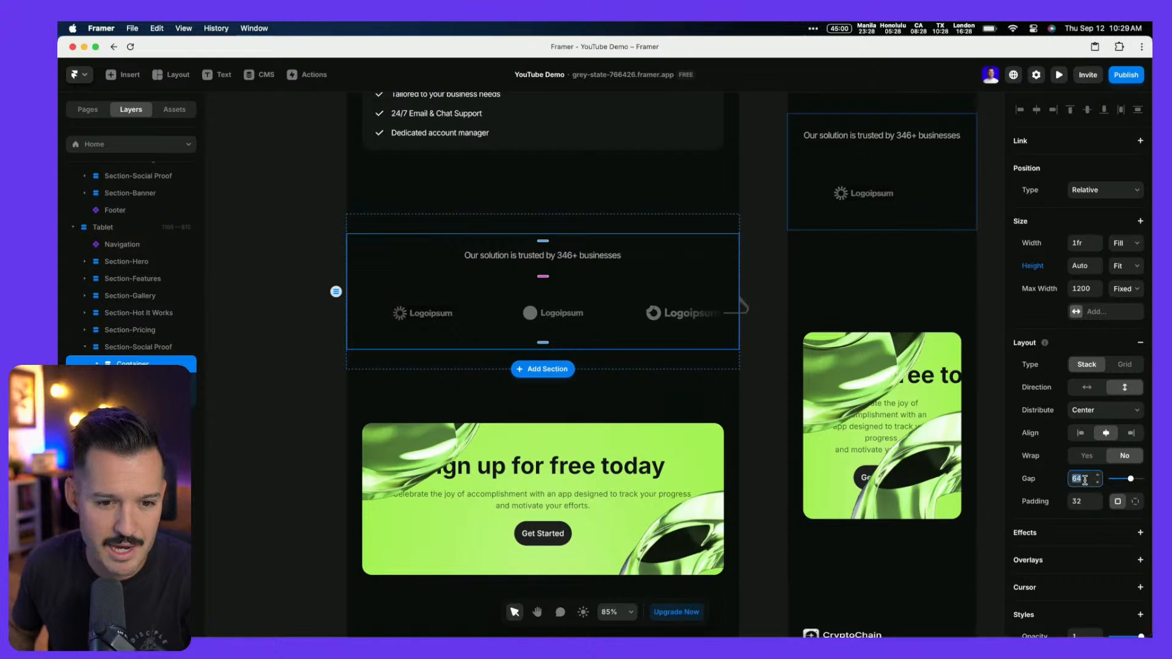
pyautogui.write('0')
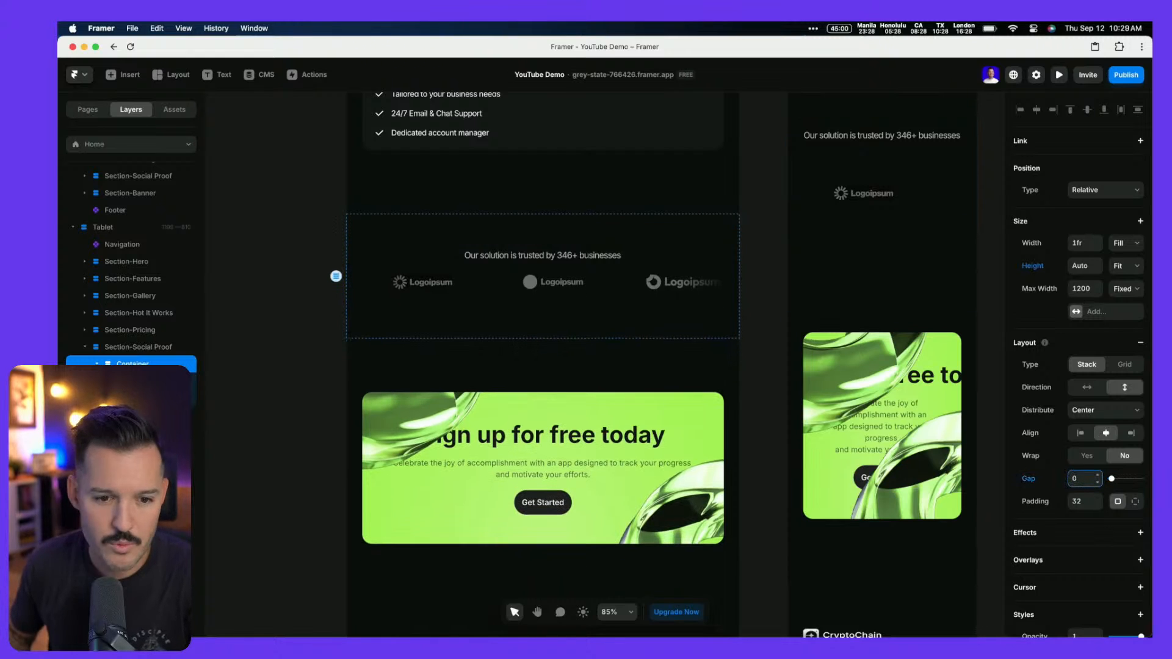
pyautogui.hotkey('shift', 'Up')
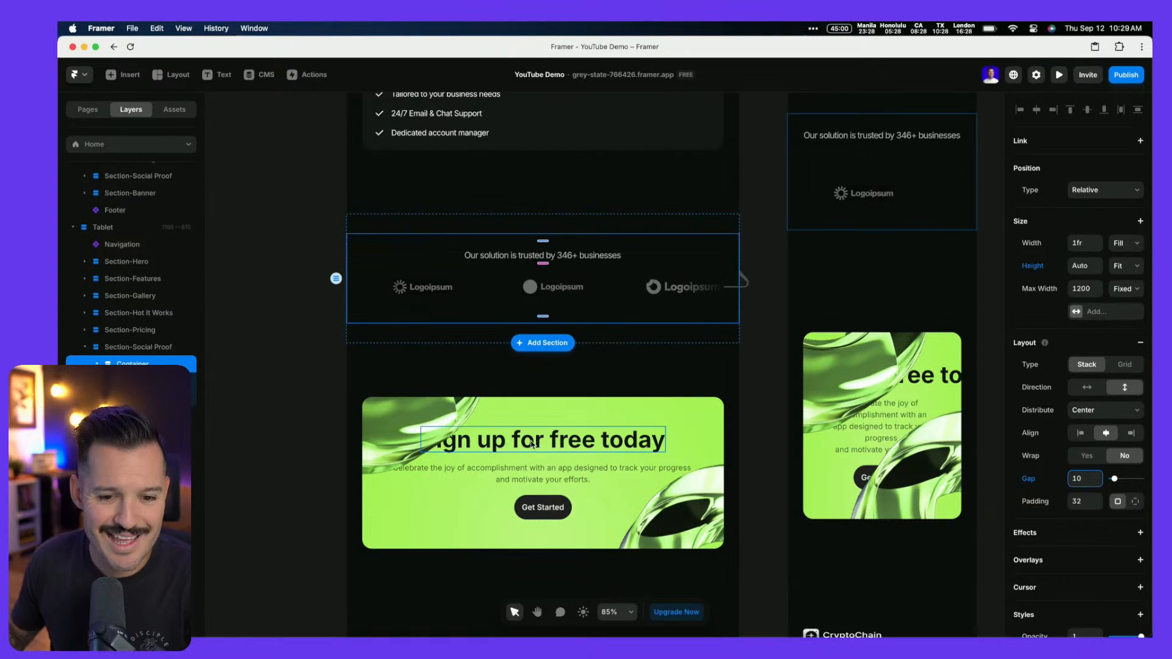
pyautogui.click(759, 343)
pyautogui.scroll(-3, 761, 344)
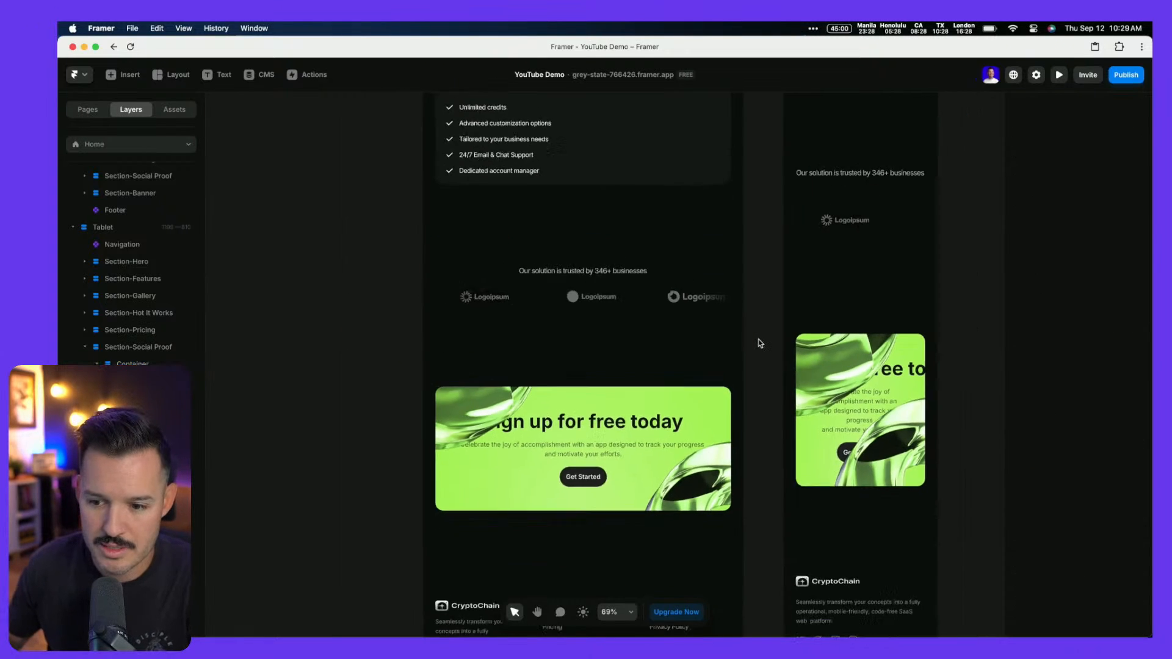
pyautogui.scroll(-2, 760, 343)
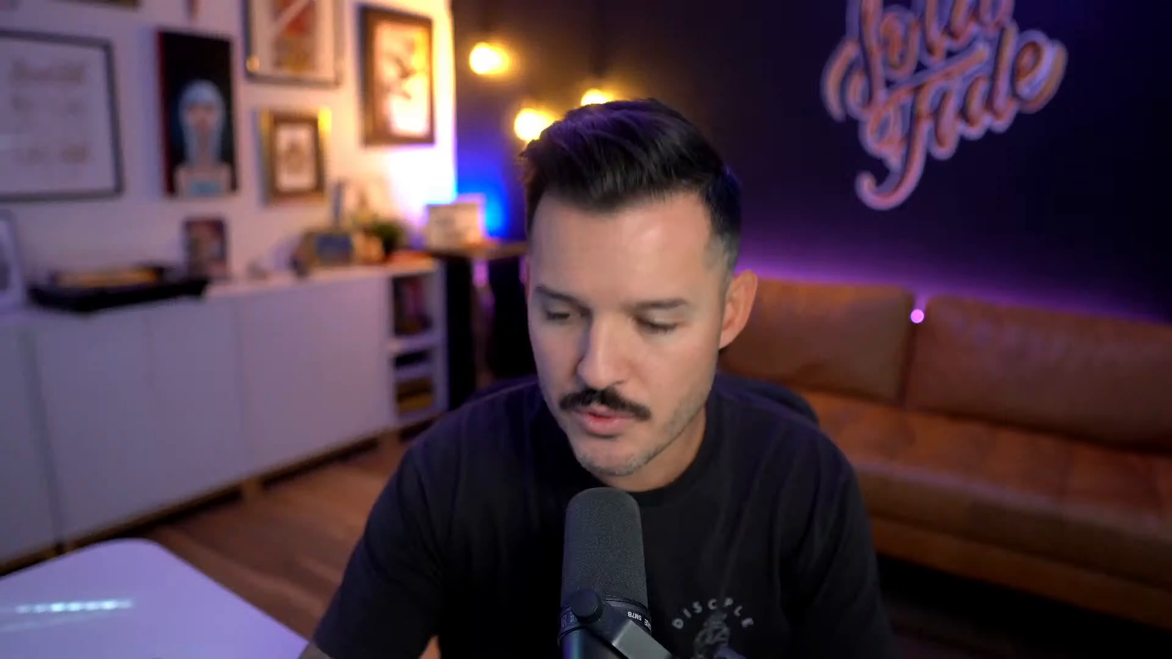
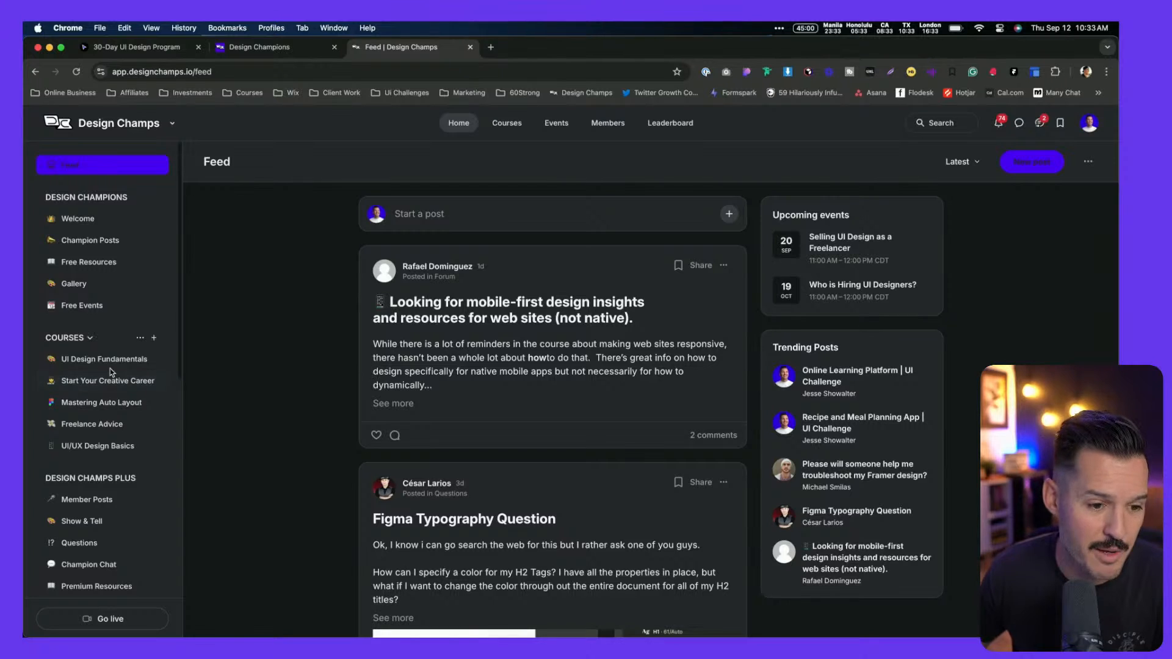
# Browse the Member Posts, Questions, Champion Chat, Premium Resources and Video Library channels, then open Courses
pyautogui.scroll(-3, 112, 373)
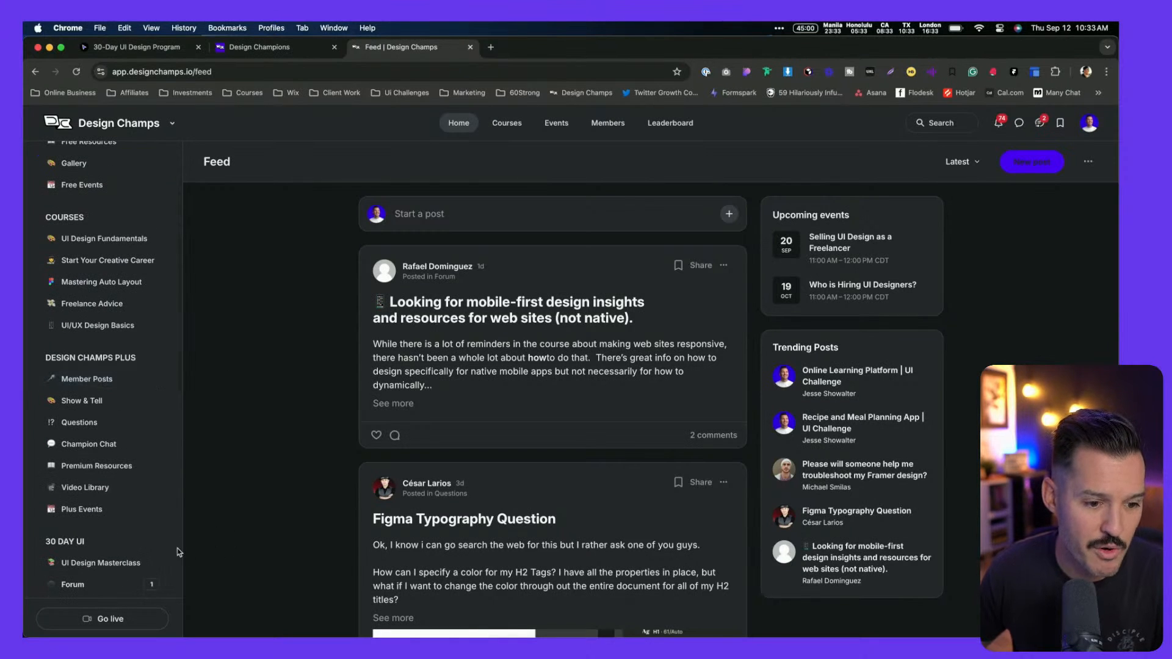
pyautogui.click(85, 383)
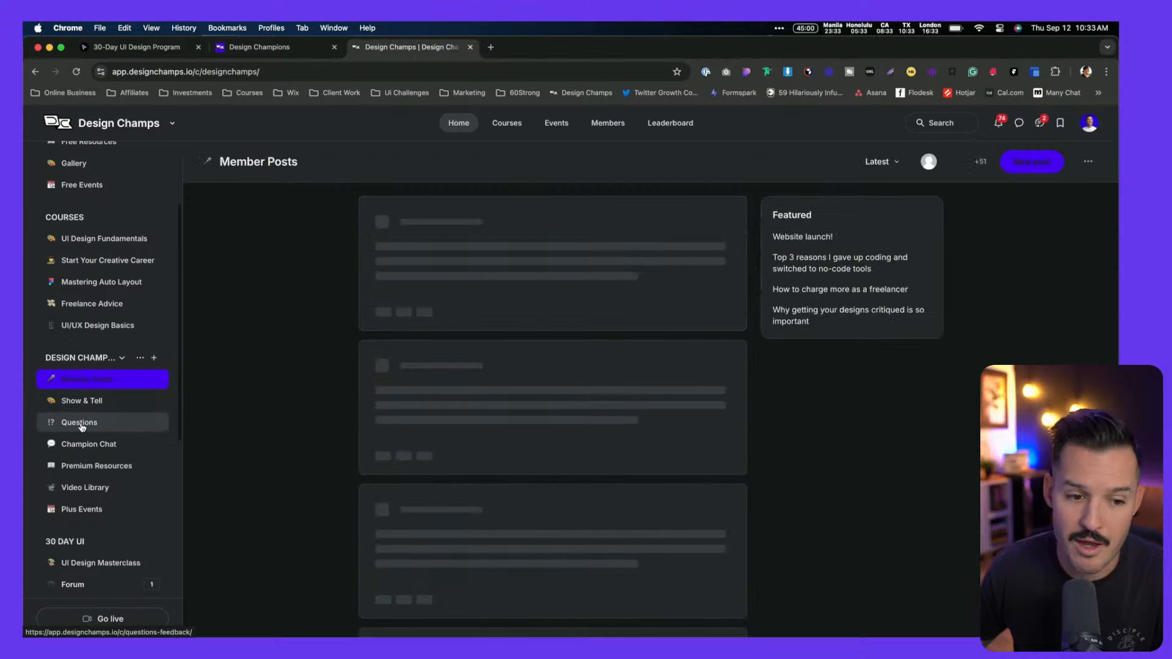
pyautogui.click(82, 426)
pyautogui.click(97, 453)
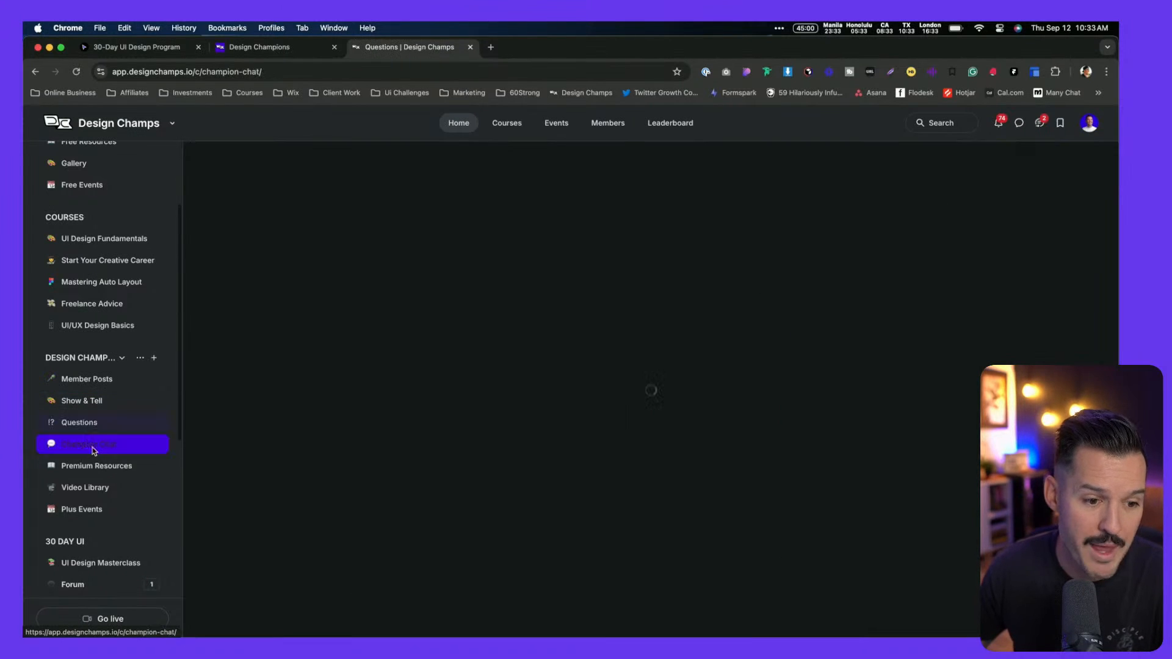
pyautogui.click(98, 470)
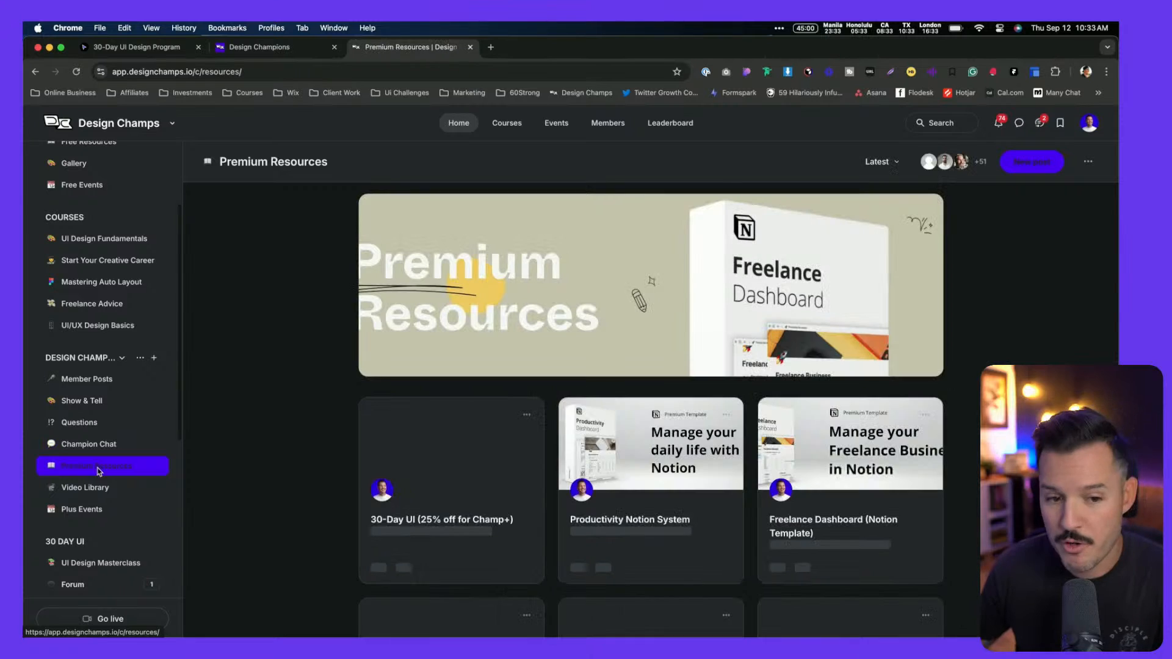
pyautogui.click(96, 489)
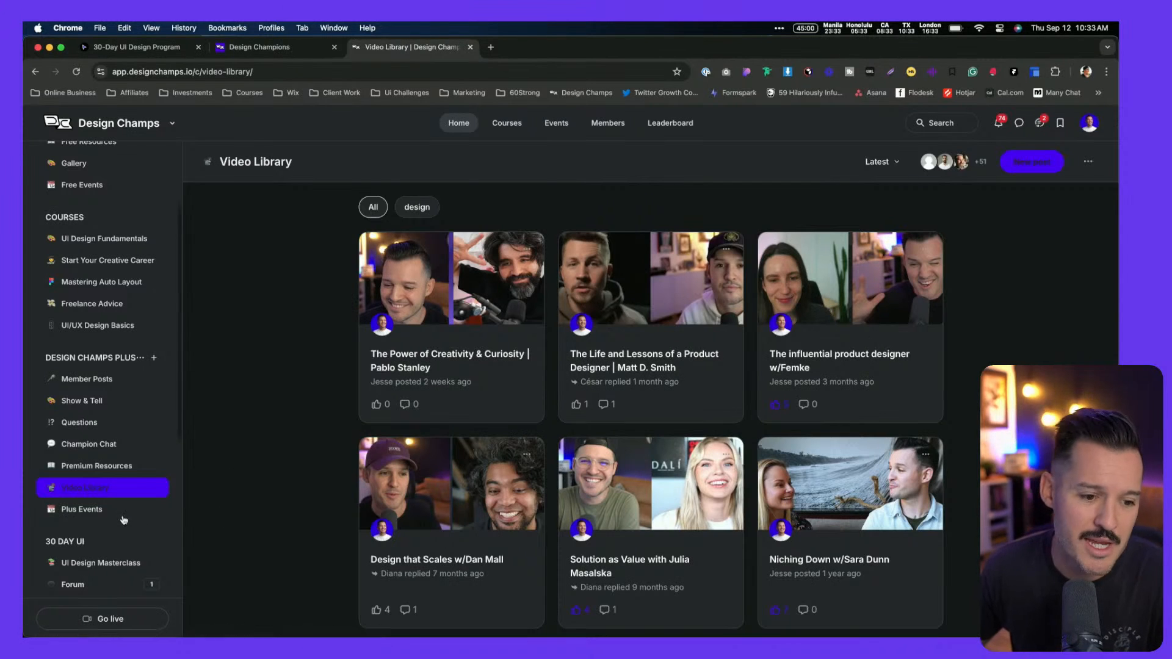
pyautogui.click(507, 123)
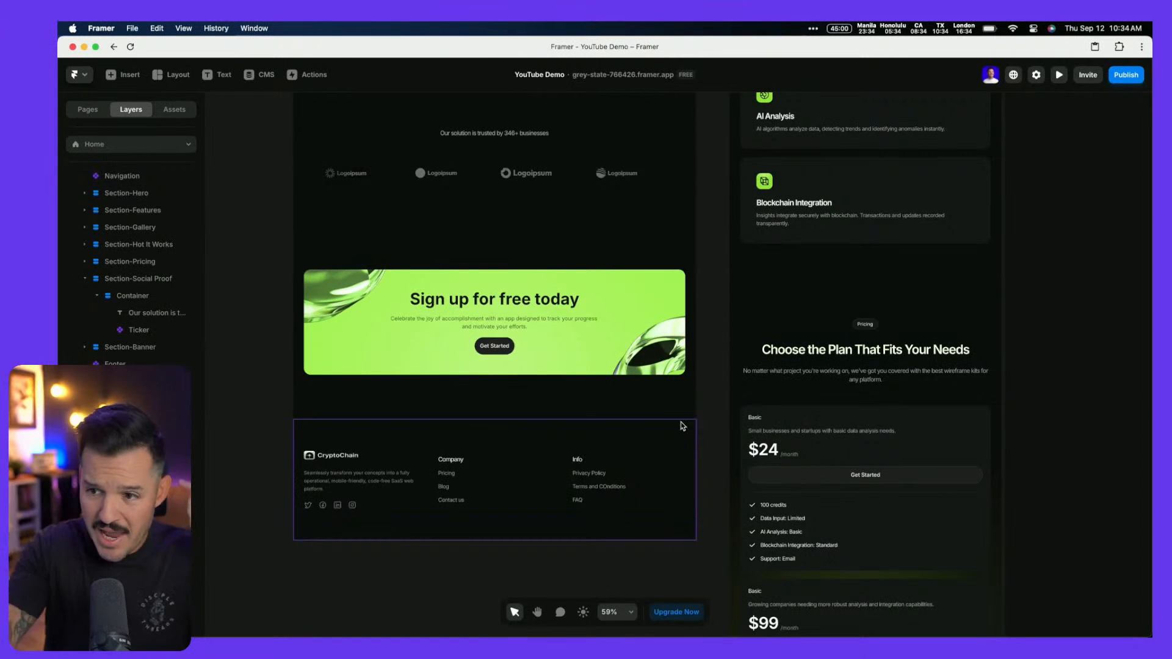
# Reposition the desktop banner's ring images, one down-right and the other further up-left
pyautogui.scroll(-5, 627, 428)
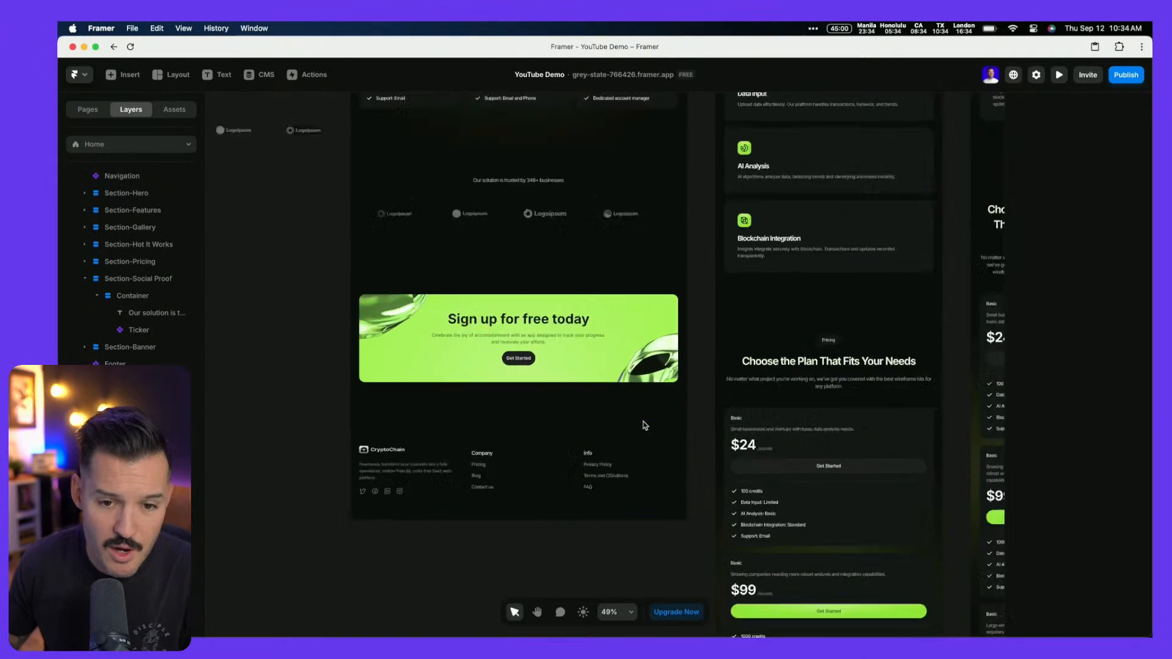
pyautogui.scroll(-8, 678, 468)
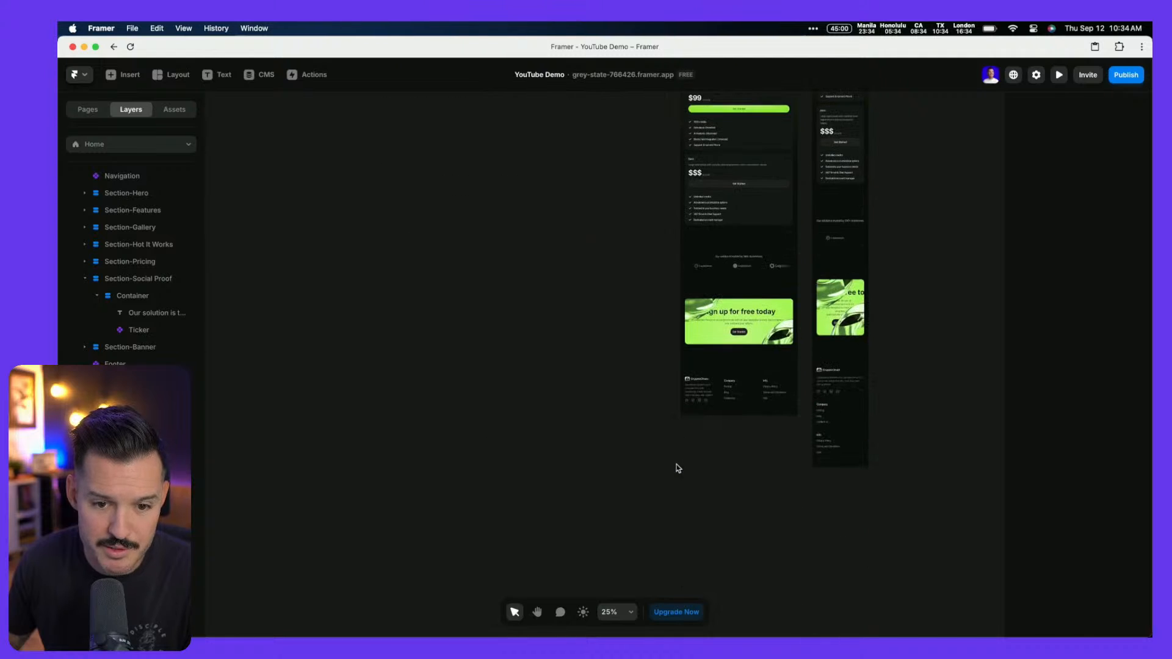
pyautogui.scroll(-5, 763, 339)
pyautogui.scroll(12, 766, 335)
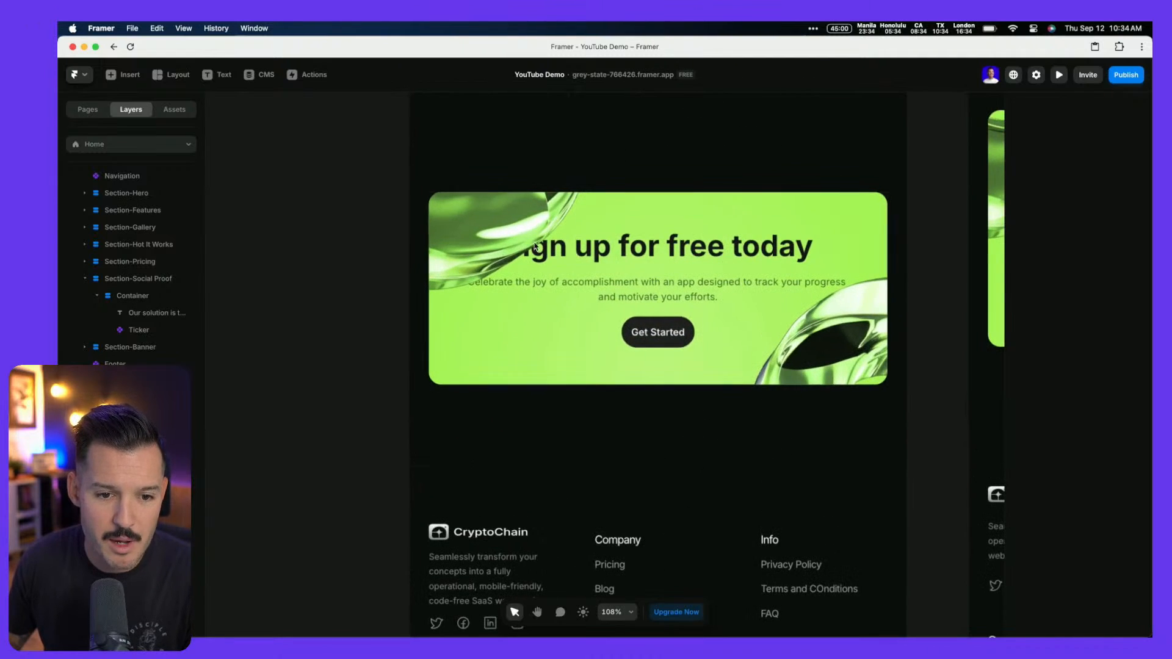
pyautogui.click(498, 231)
pyautogui.click(822, 319)
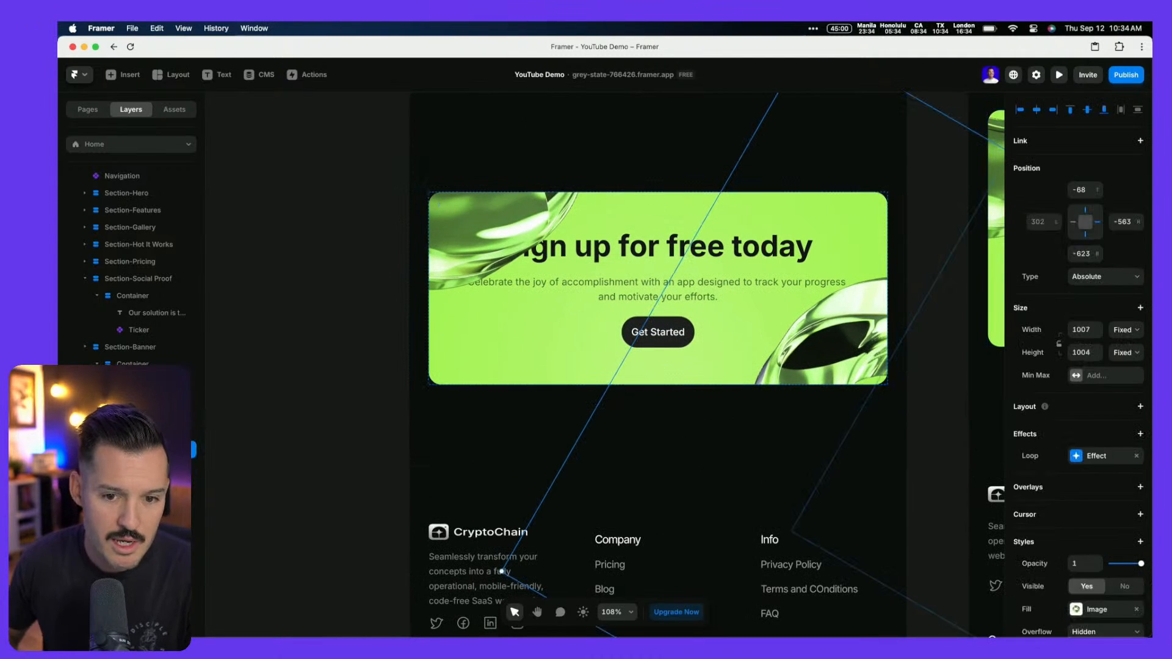
pyautogui.moveTo(821, 318); pyautogui.dragTo(841, 345)
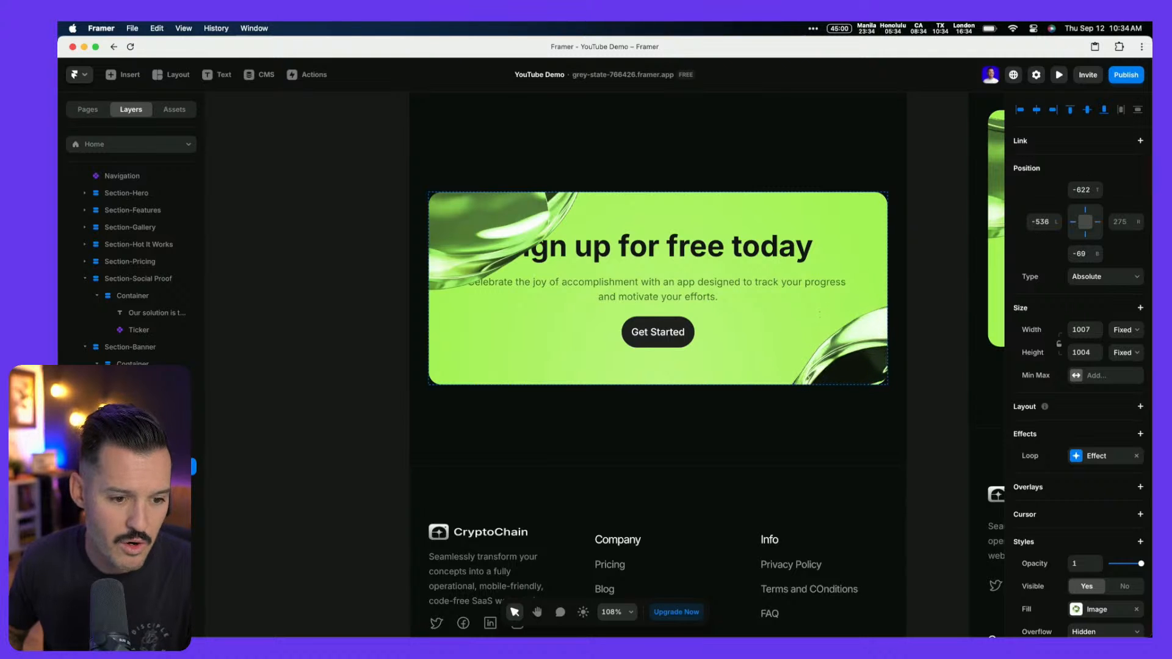
pyautogui.moveTo(501, 239); pyautogui.dragTo(465, 208)
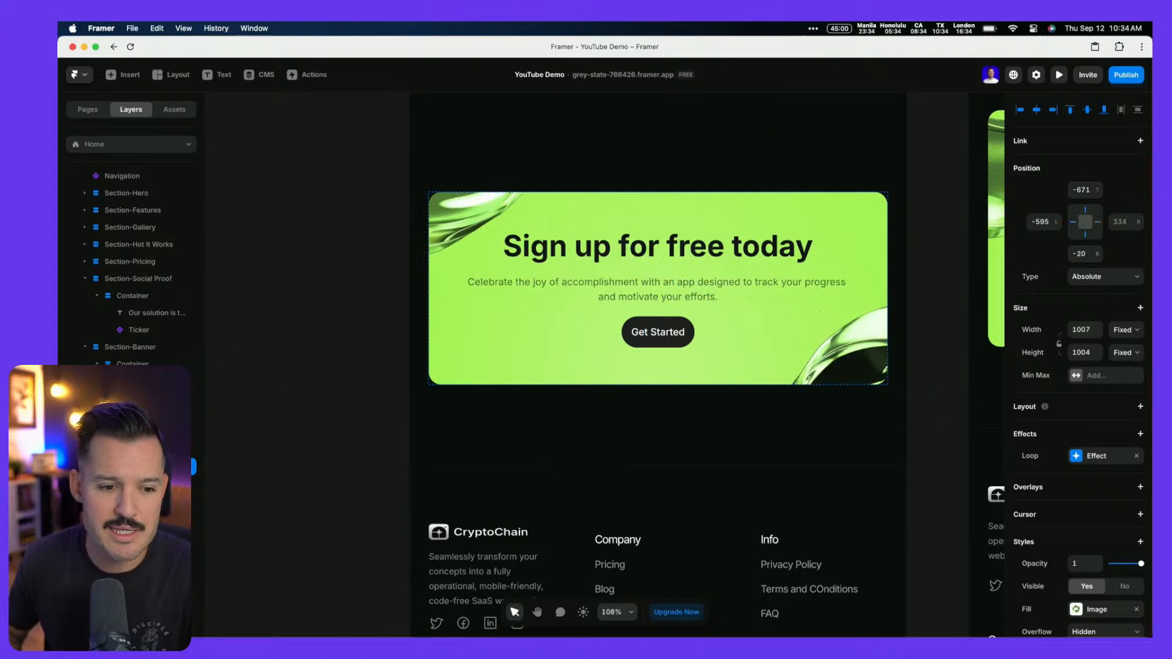
# Shrink the rotated ring image in the phone layout's sign-up banner
pyautogui.hscroll(5, 681, 323)
pyautogui.scroll(1, 681, 322)
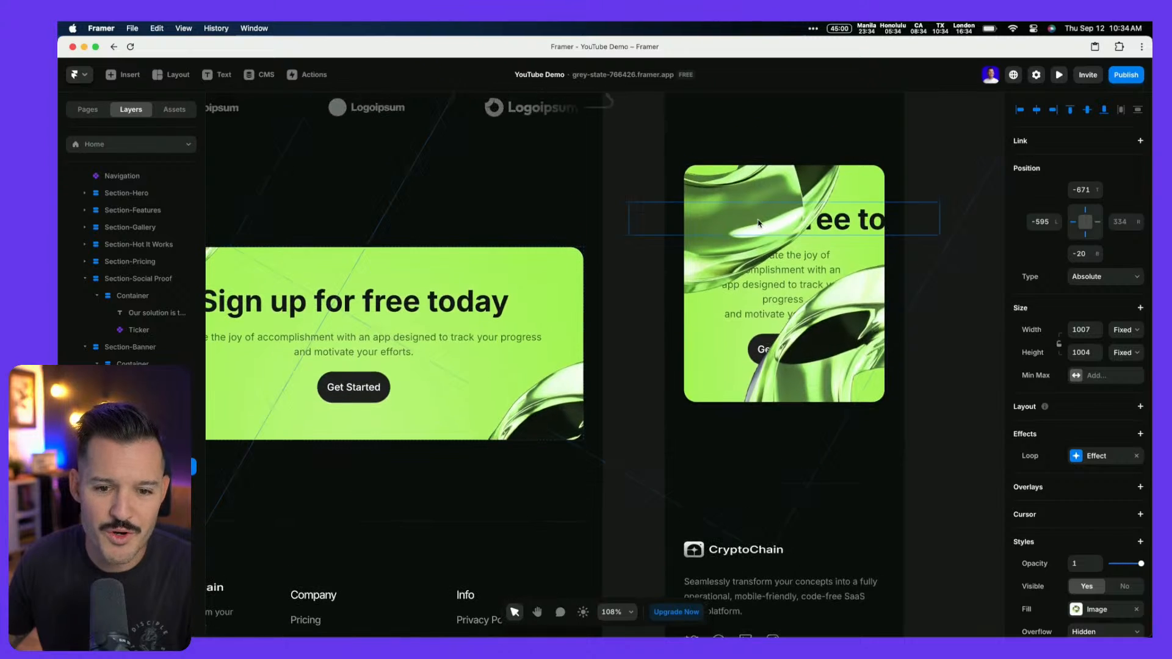
pyautogui.click(776, 316)
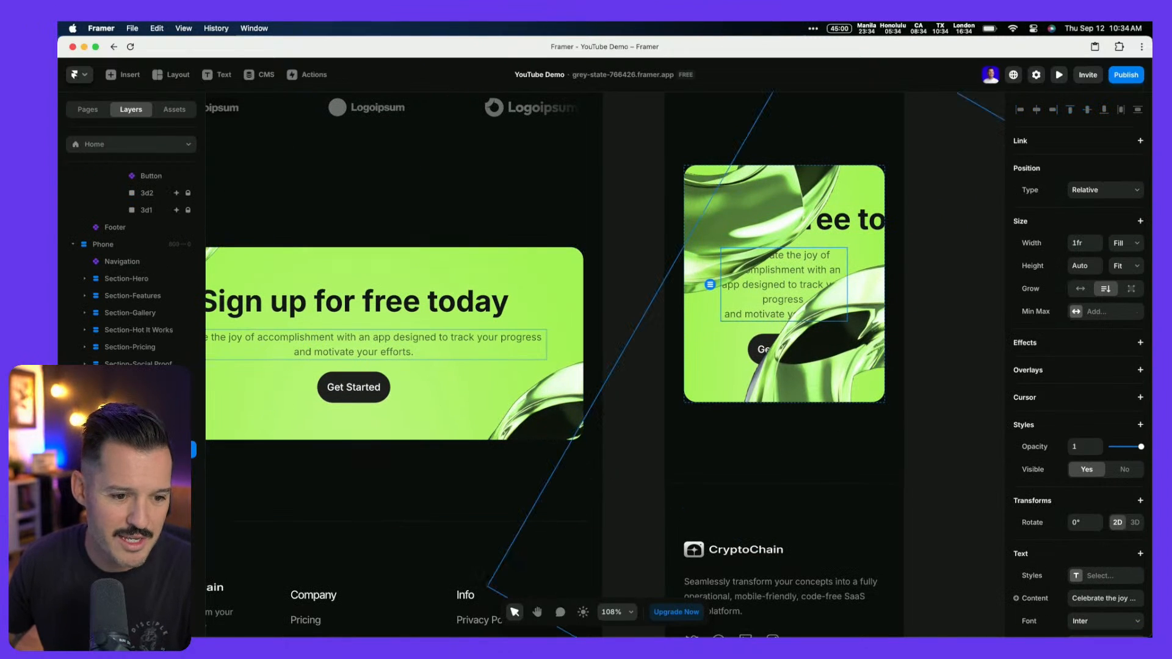
pyautogui.click(146, 485)
pyautogui.scroll(-5, 657, 447)
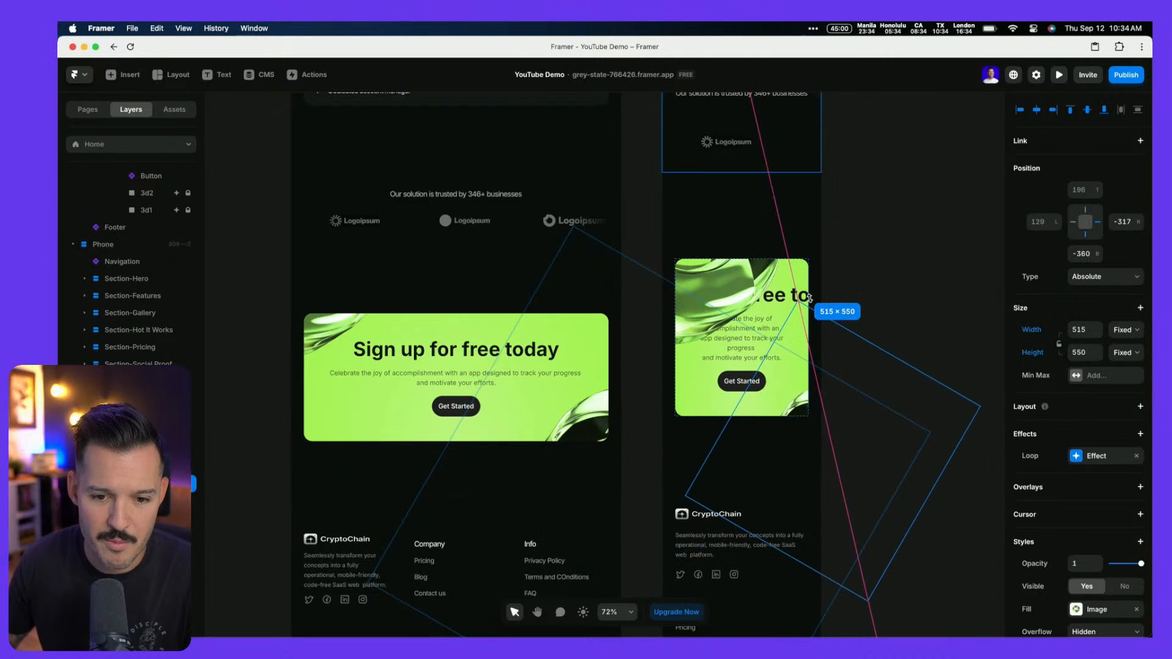
pyautogui.click(686, 494)
pyautogui.click(147, 501)
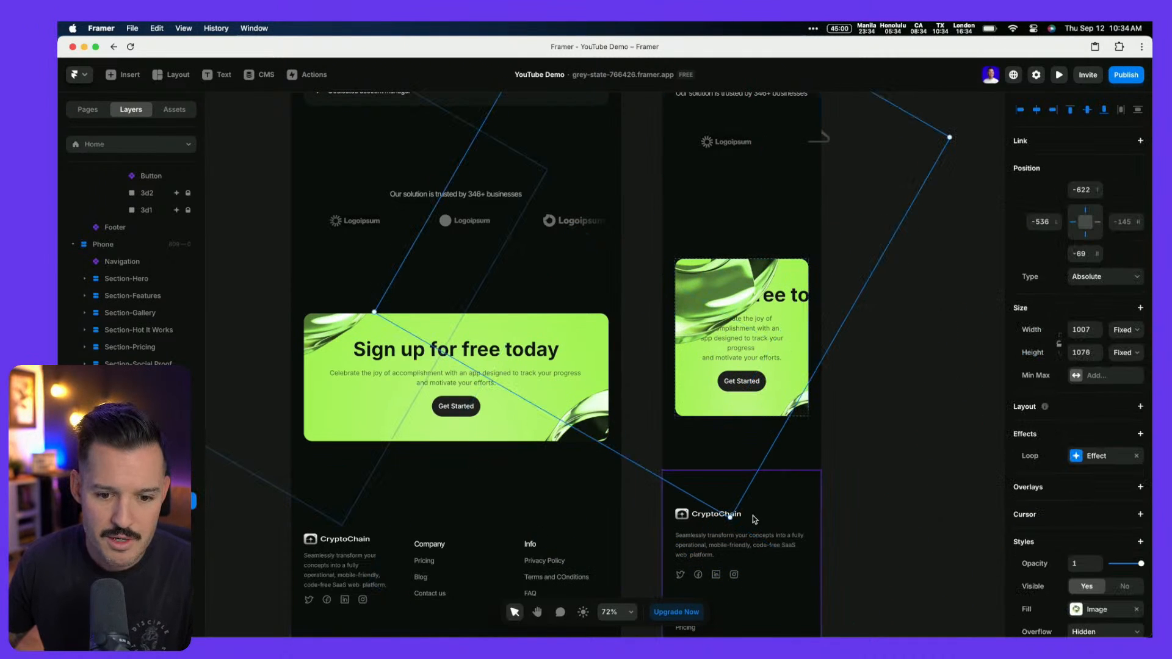
pyautogui.moveTo(731, 517); pyautogui.dragTo(690, 373)
# Set the desktop 'Sign up for free today' heading's width to Fill and review the banner
pyautogui.hscroll(-6, 487, 365)
pyautogui.scroll(4, 488, 364)
pyautogui.keyDown('super'); pyautogui.scroll(4, 488, 364); pyautogui.keyUp('super')
pyautogui.keyDown('super'); pyautogui.scroll(-8, 488, 365); pyautogui.keyUp('super')
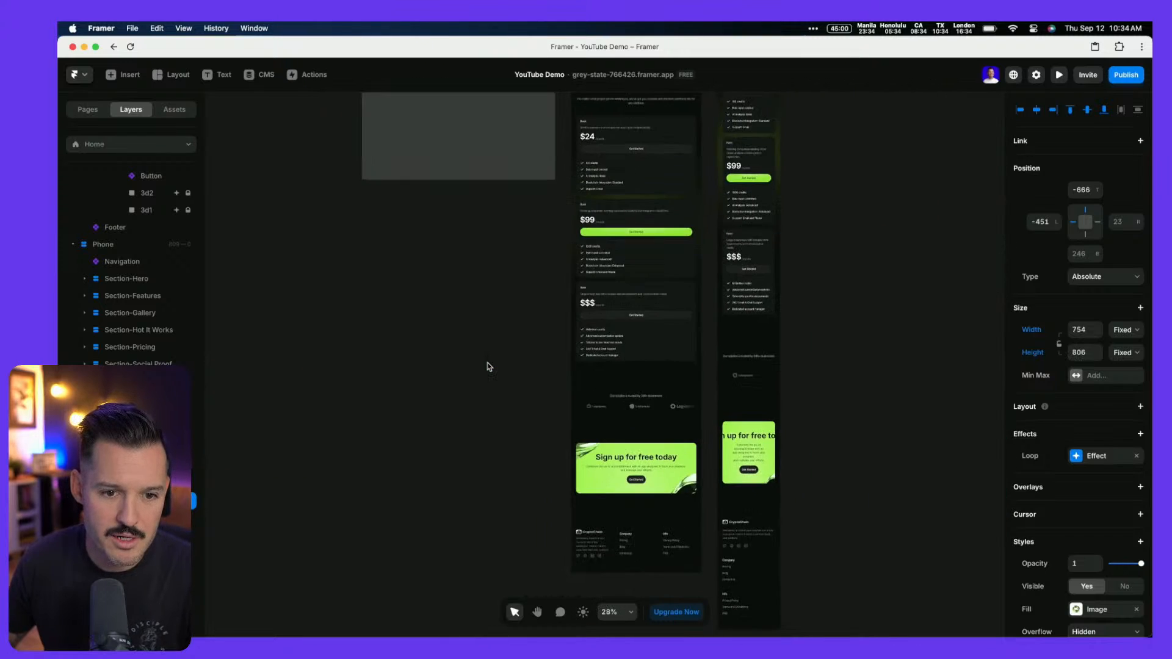
pyautogui.scroll(4, 489, 367)
pyautogui.keyDown('super'); pyautogui.click(459, 272); pyautogui.keyUp('super')
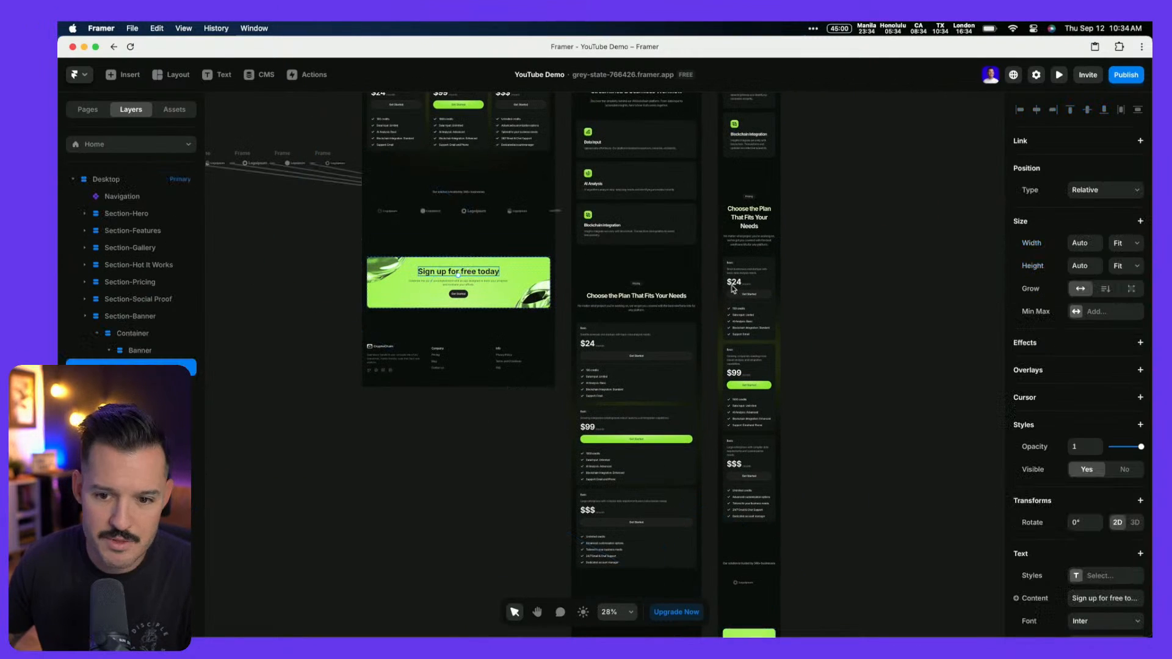
pyautogui.click(1125, 243)
pyautogui.click(1125, 233)
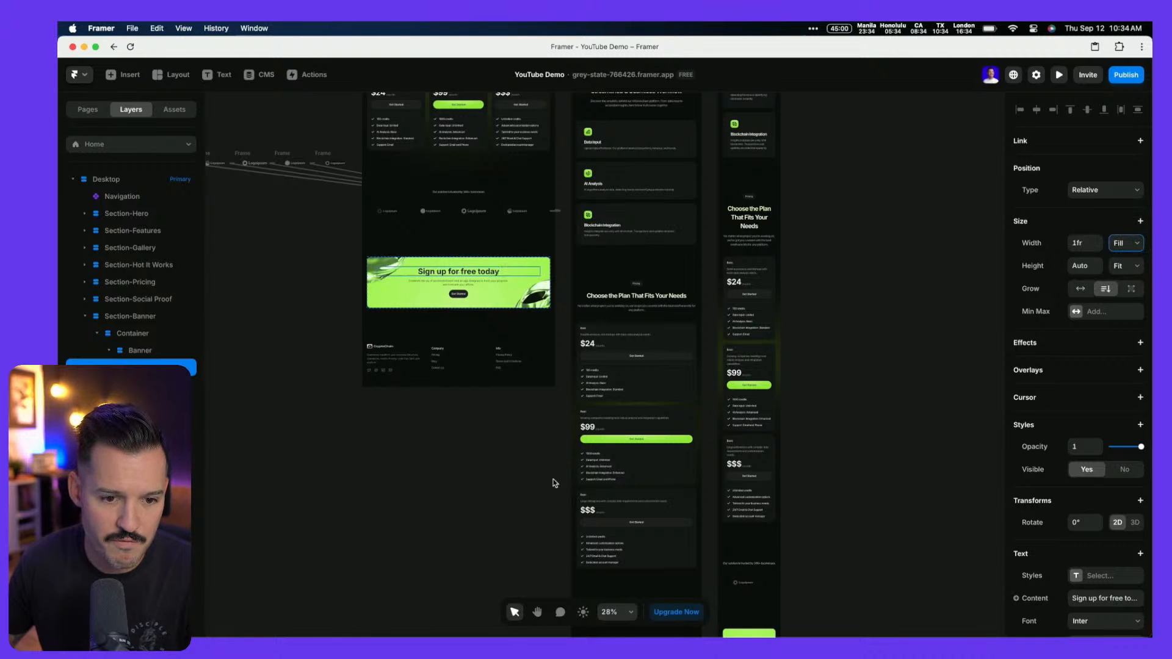
pyautogui.scroll(-6, 556, 482)
pyautogui.scroll(5, 791, 469)
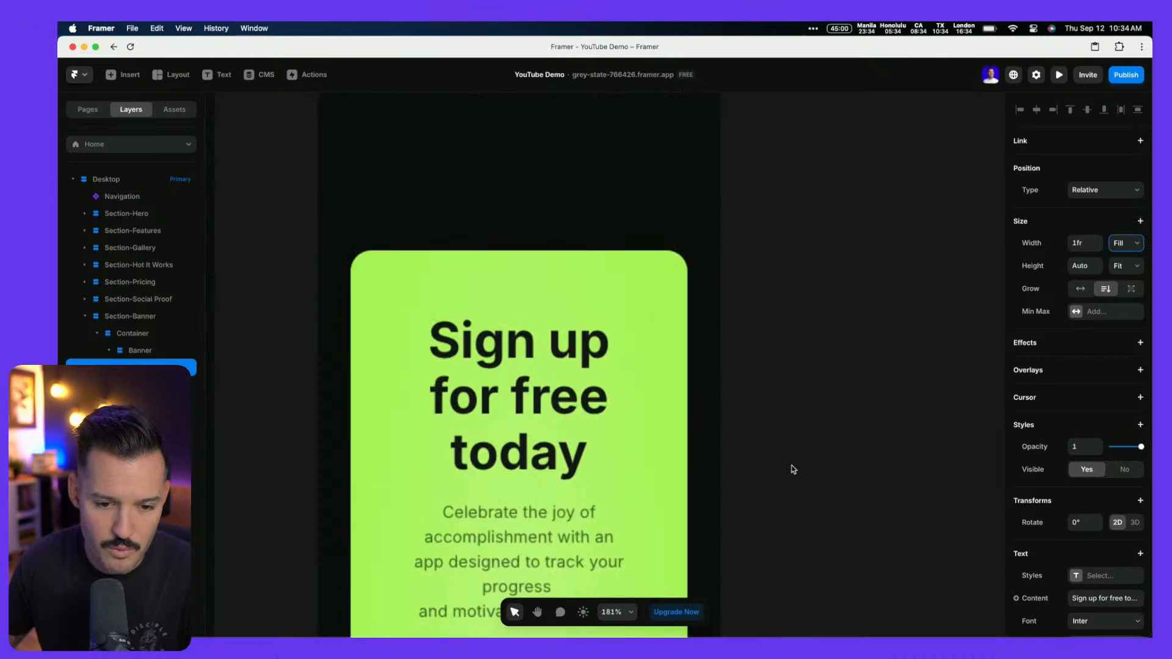
pyautogui.scroll(-1, 788, 471)
pyautogui.scroll(-1, 785, 471)
pyautogui.scroll(-4, 787, 471)
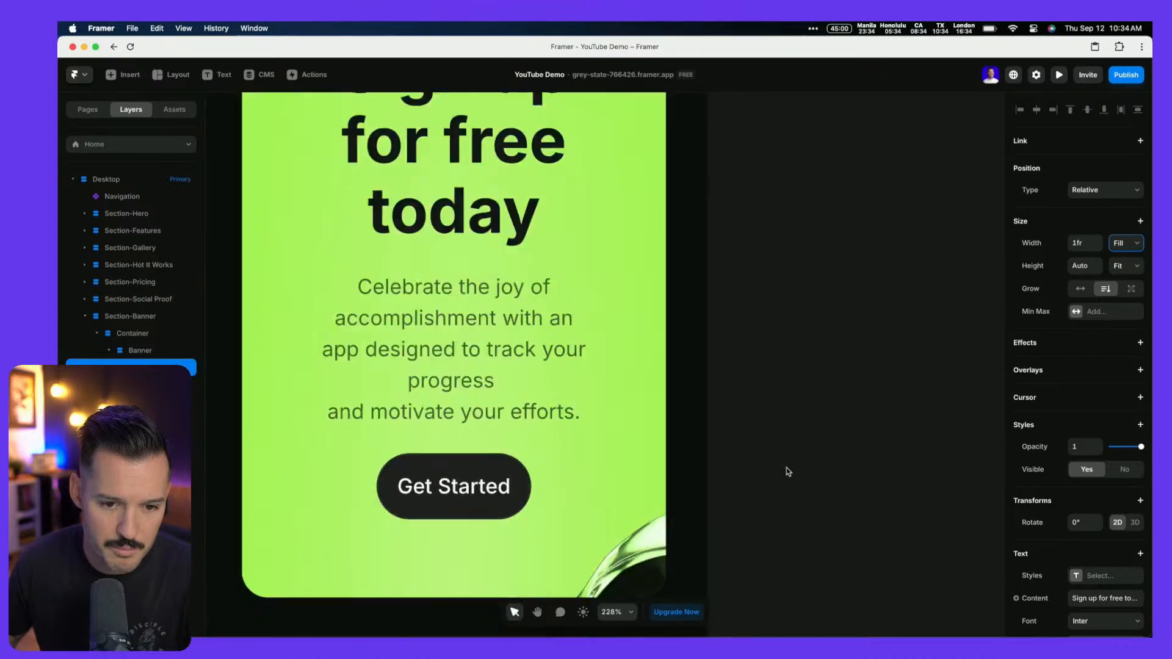
pyautogui.scroll(-8, 786, 471)
pyautogui.press('space')
pyautogui.scroll(10, 841, 310)
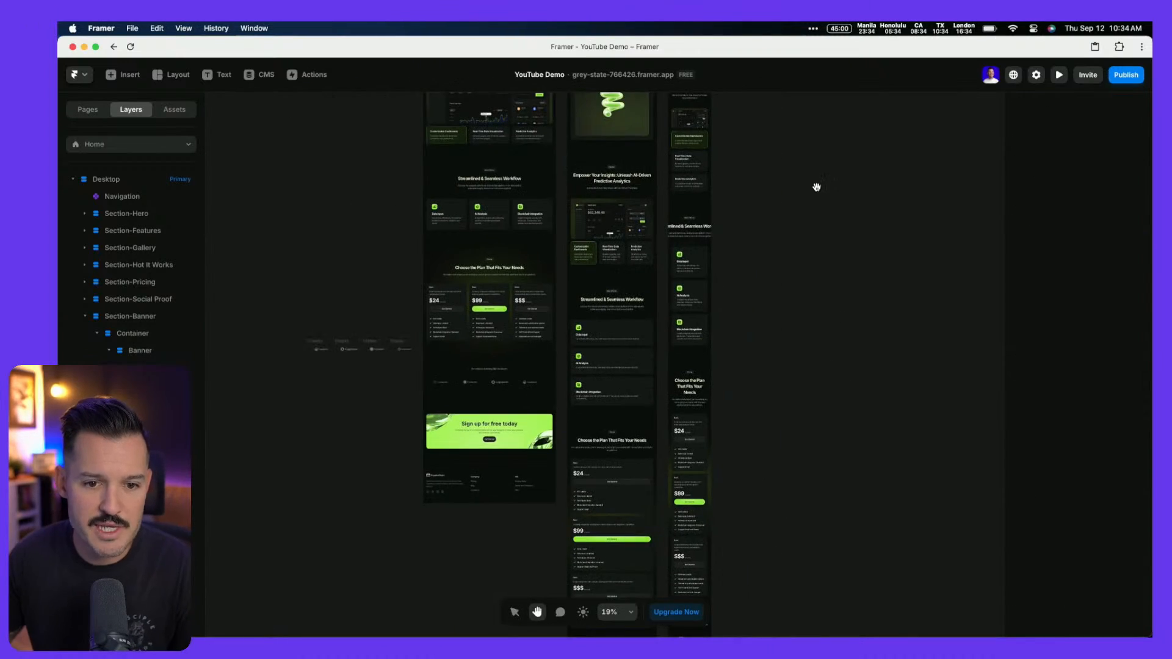
pyautogui.hotkey('ctrl', 'Left')
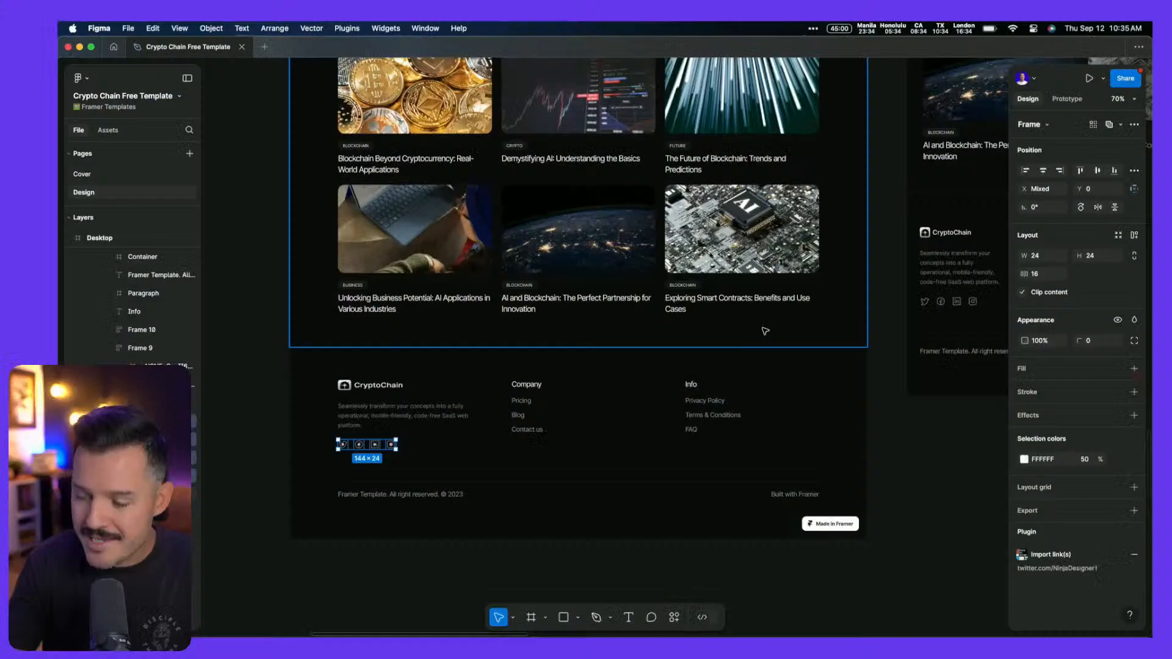
# Review the Figma template's blog card grid and deselect the social icons group
pyautogui.click(228, 243)
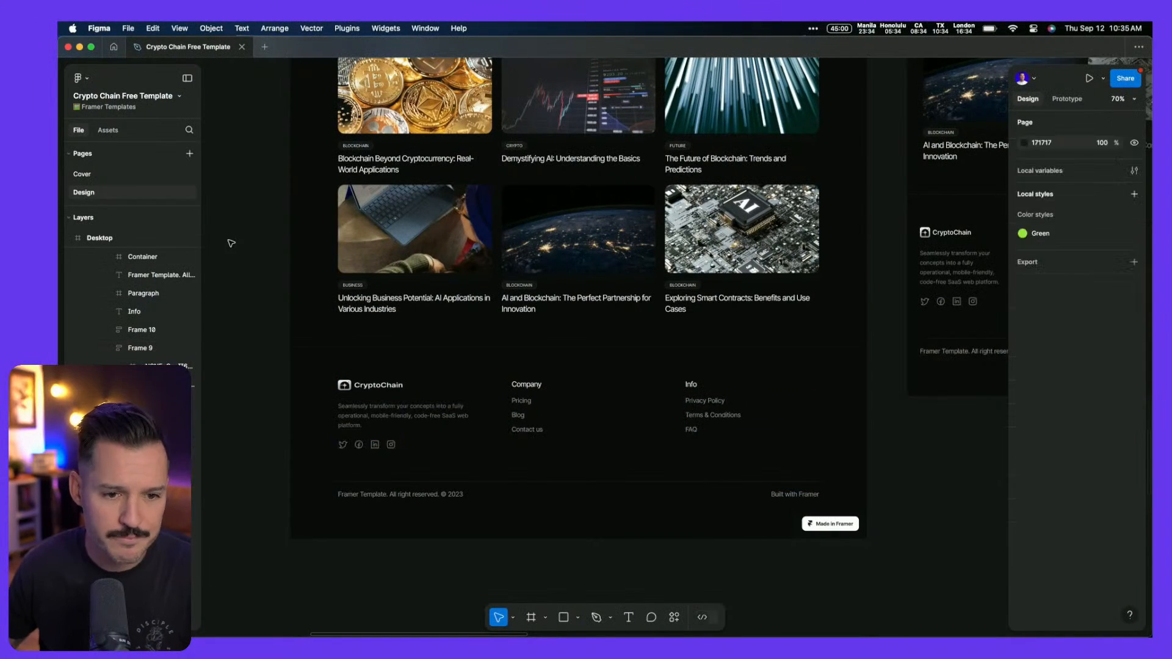
pyautogui.scroll(5, 575, 235)
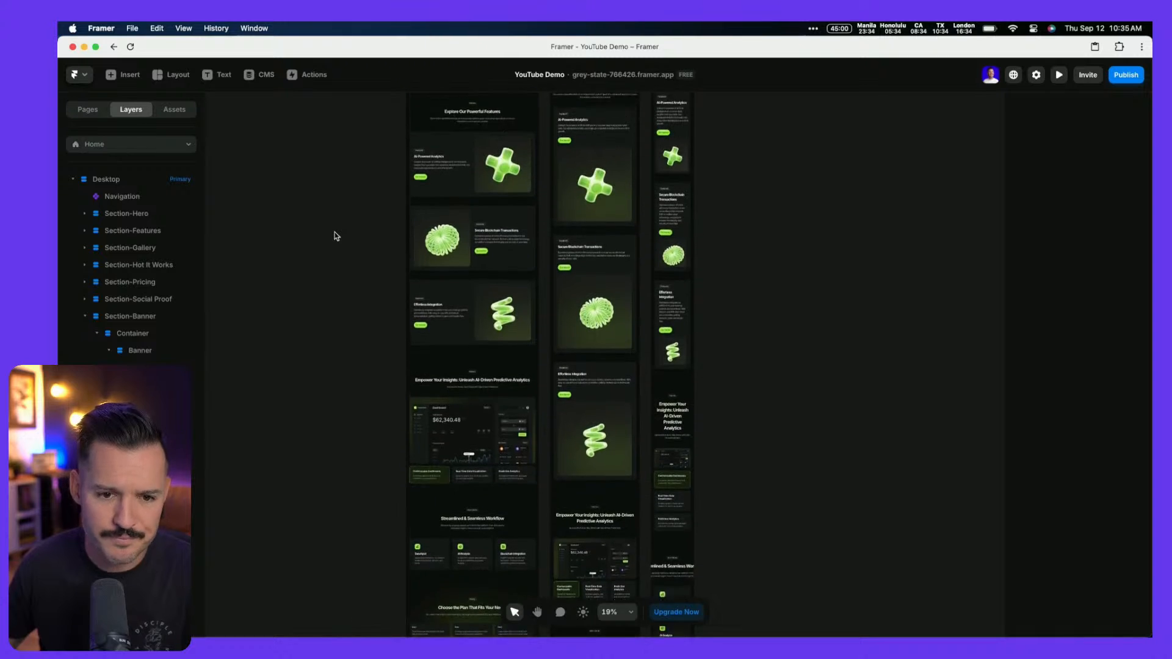
# Delete the existing /blog page from the site's pages list
pyautogui.scroll(5, 337, 236)
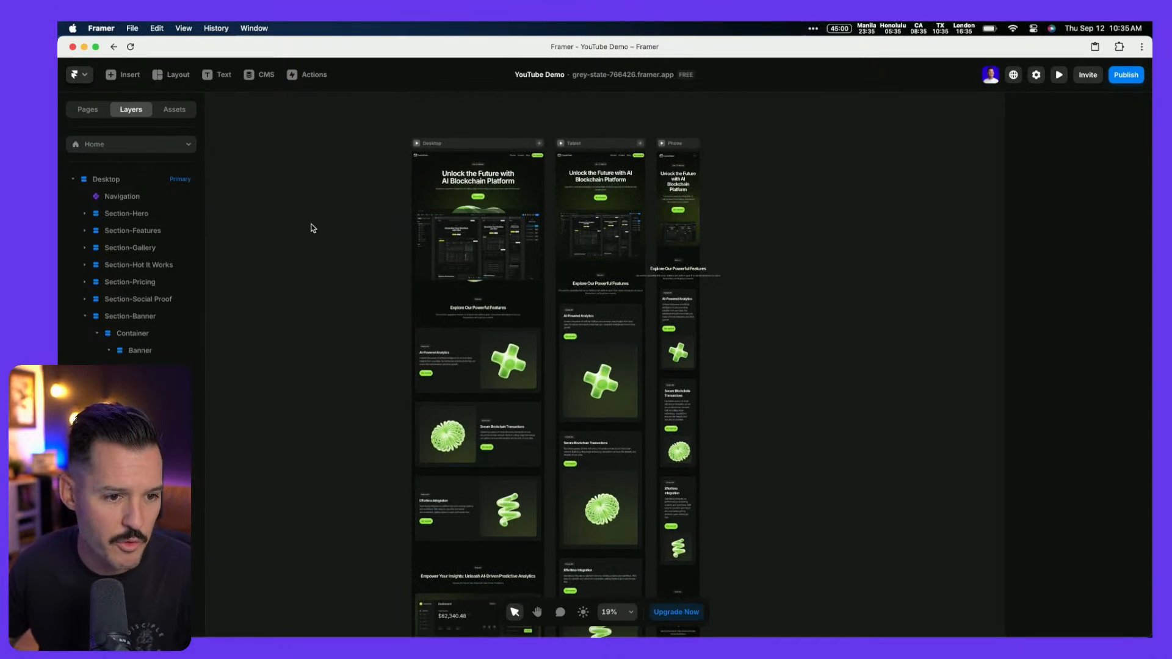
pyautogui.click(89, 110)
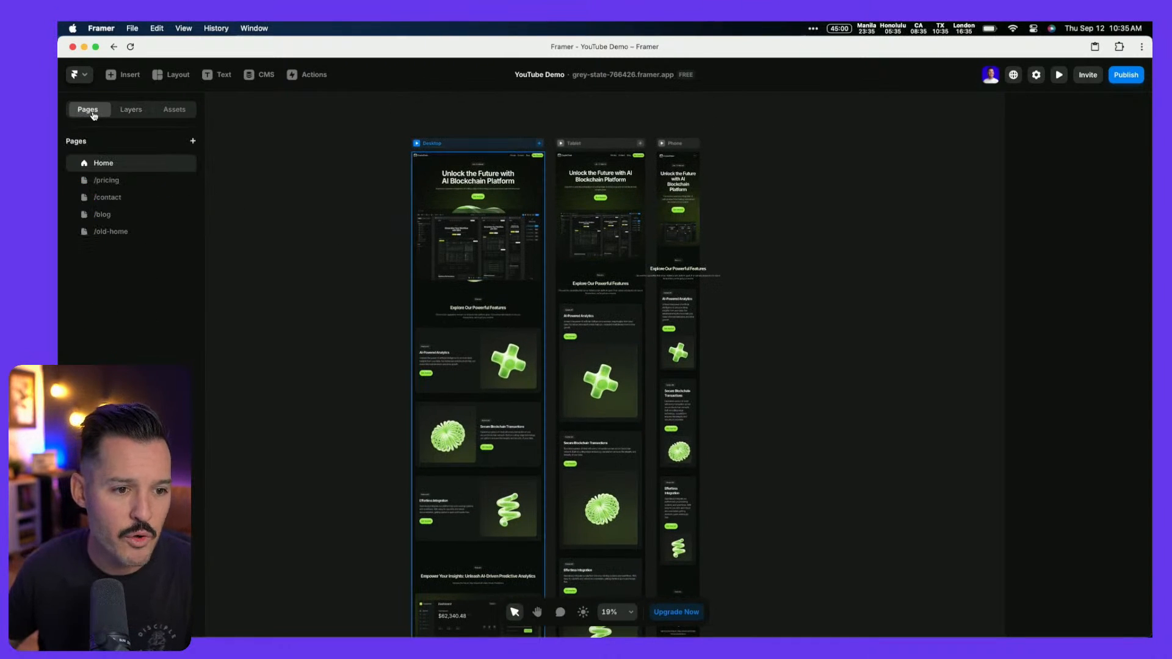
pyautogui.click(103, 216)
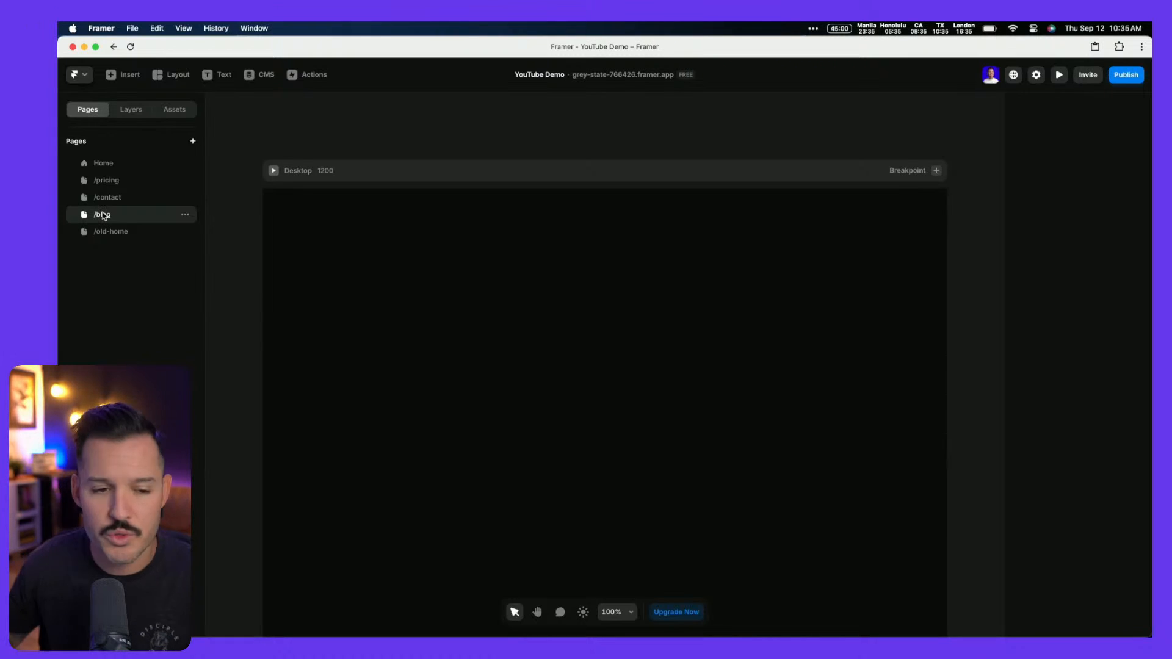
pyautogui.click(183, 216)
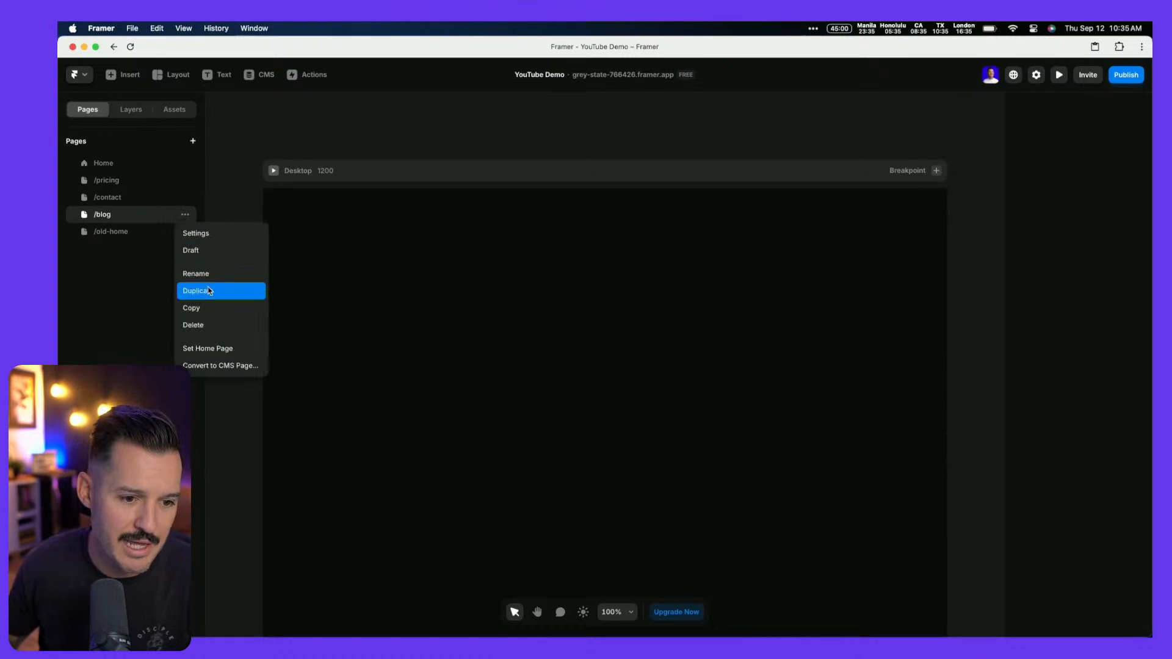
pyautogui.click(198, 324)
# Add a new 404 page to the site
pyautogui.click(193, 141)
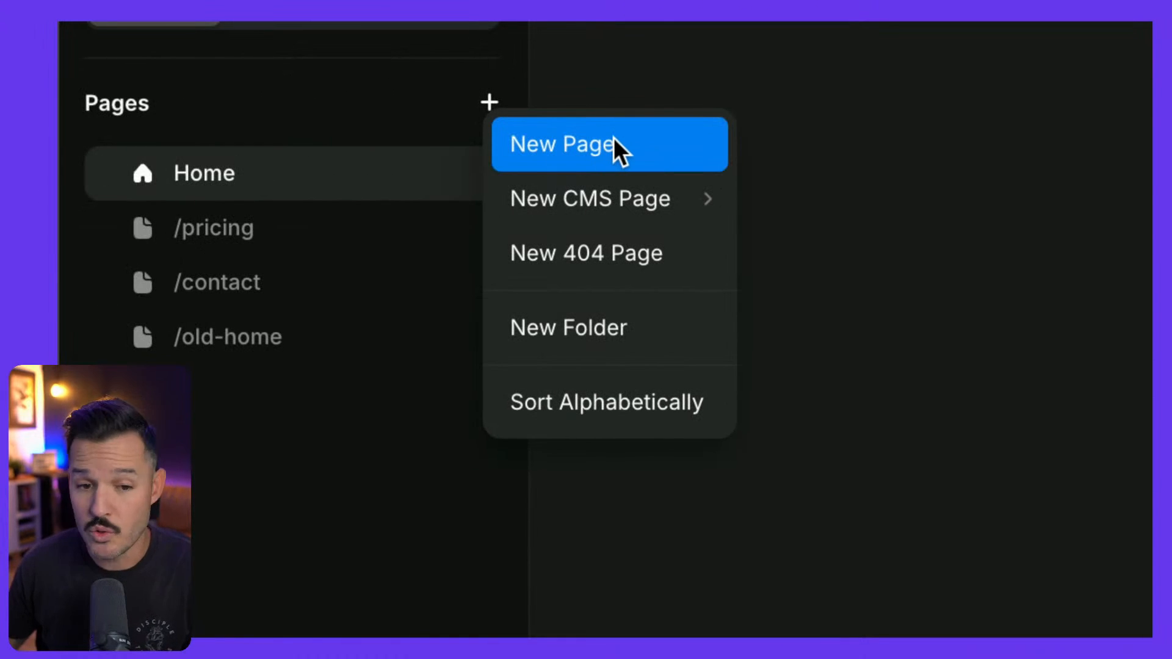
pyautogui.click(605, 245)
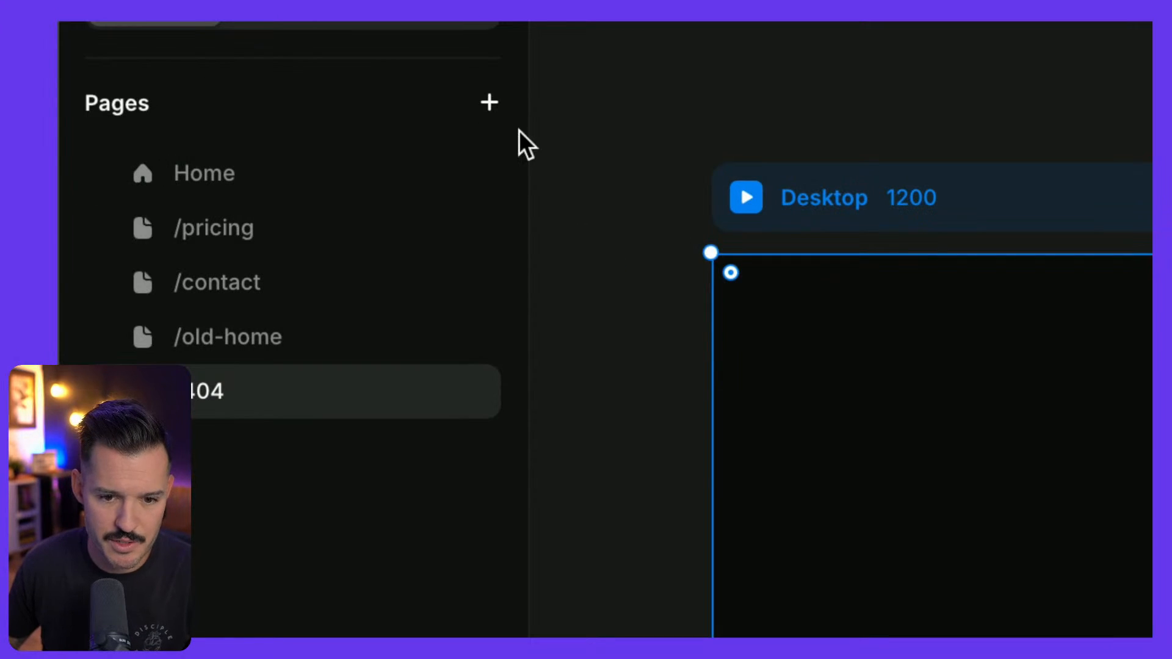
pyautogui.click(492, 105)
pyautogui.moveTo(628, 211)
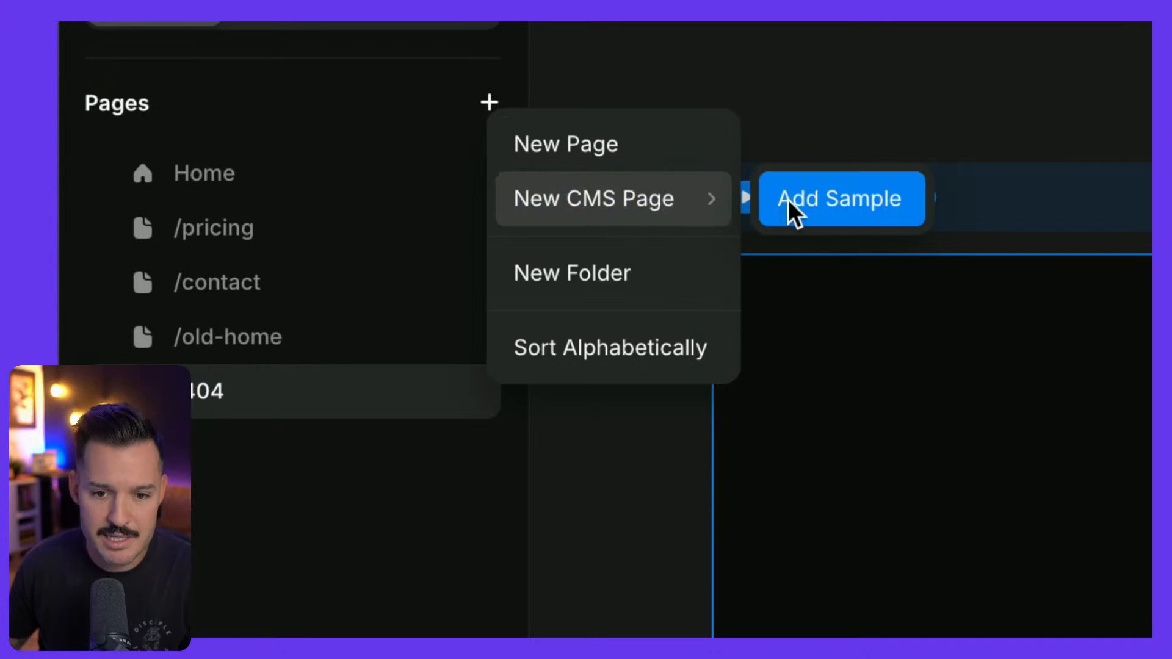
# Add the sample CMS blog as the new /blog page and dismiss the Sample Blog popup
pyautogui.click(804, 211)
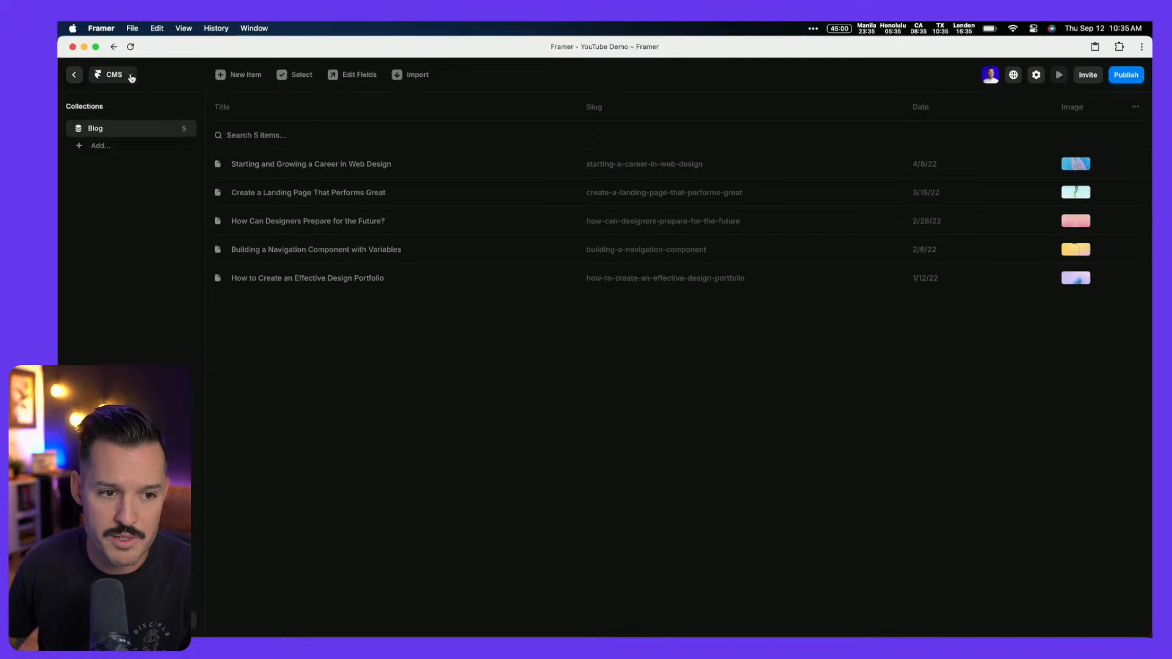
pyautogui.click(72, 76)
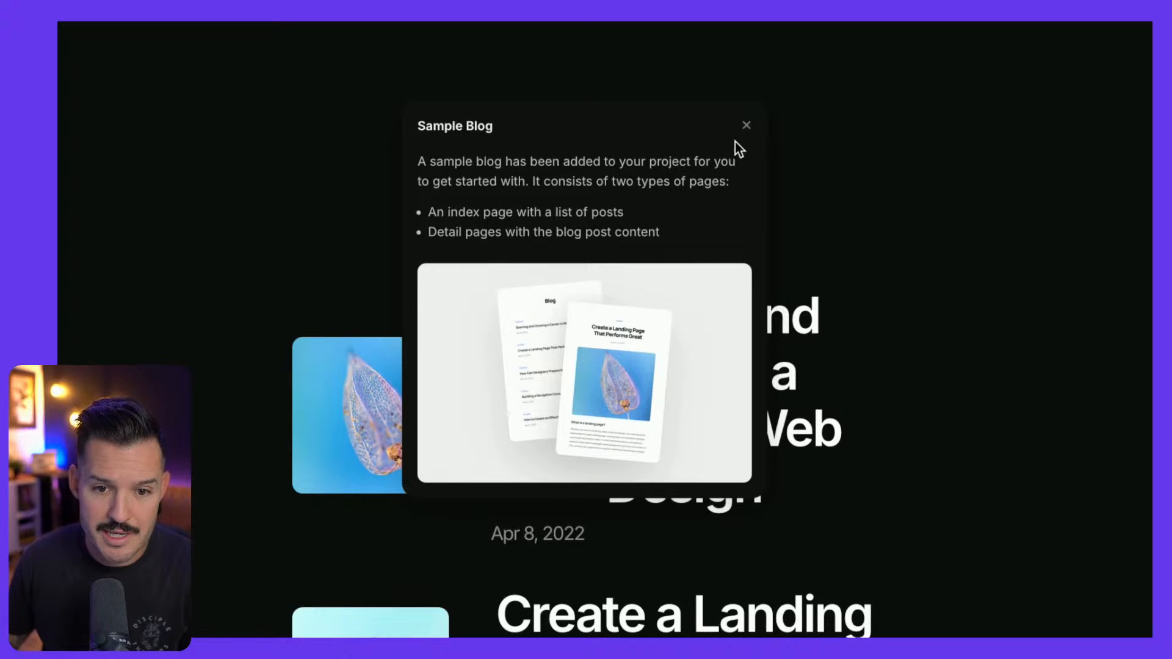
pyautogui.click(746, 125)
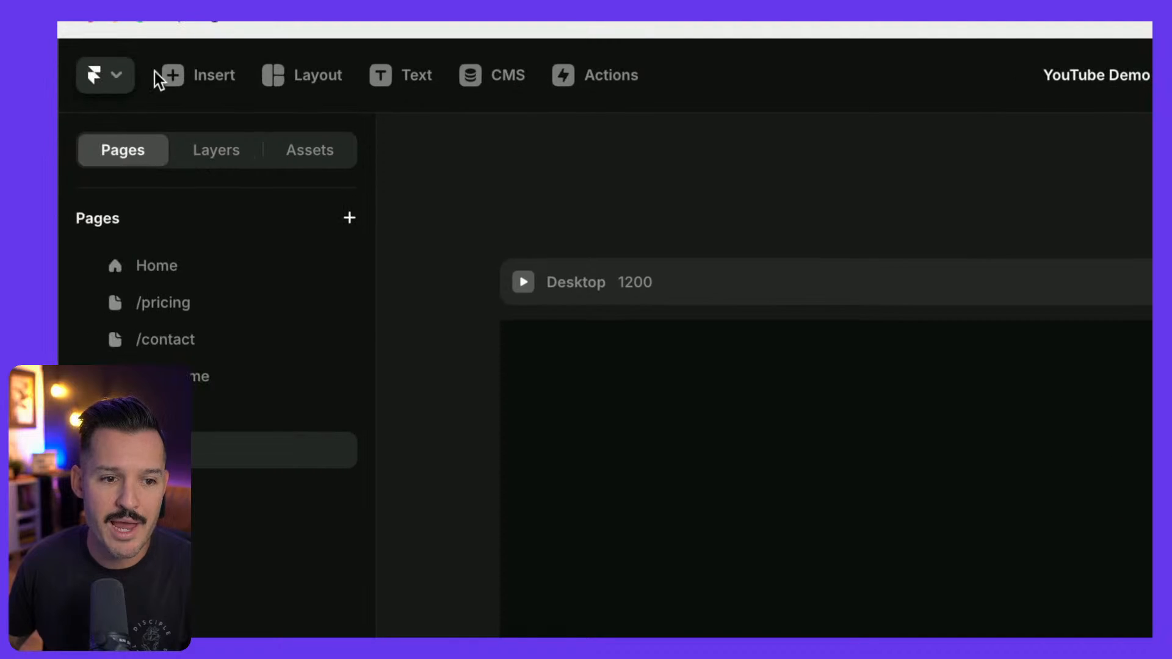
# Browse the Insert, Layout and Text panels, then open the CMS Blog collection
pyautogui.click(127, 77)
pyautogui.moveTo(161, 606)
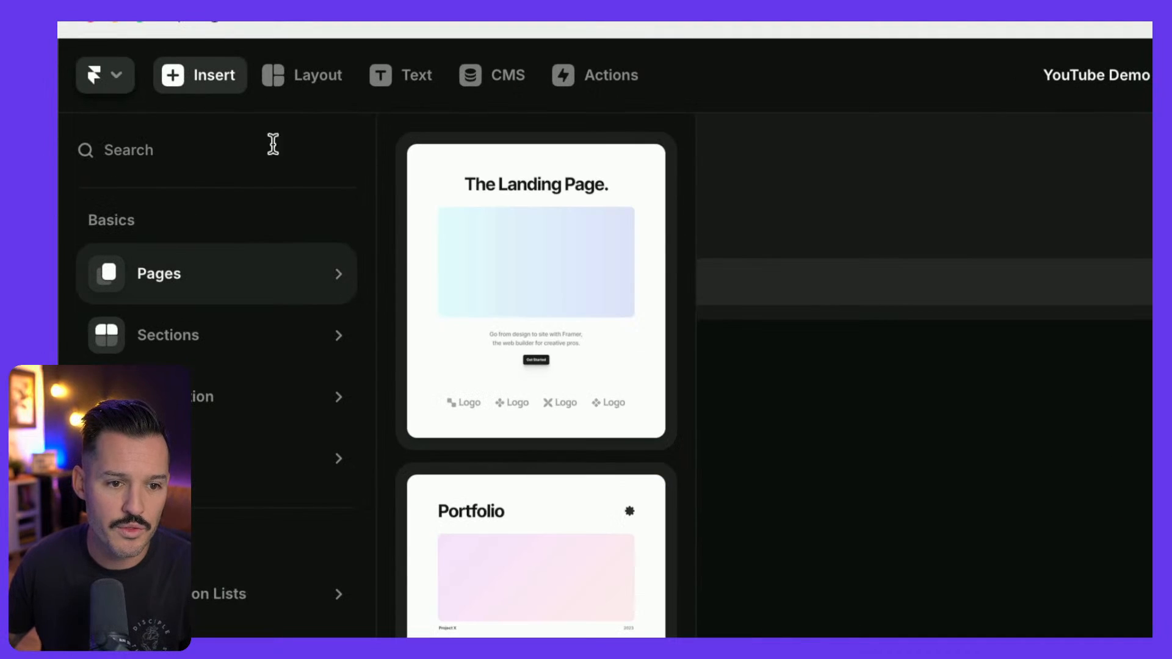
pyautogui.click(297, 72)
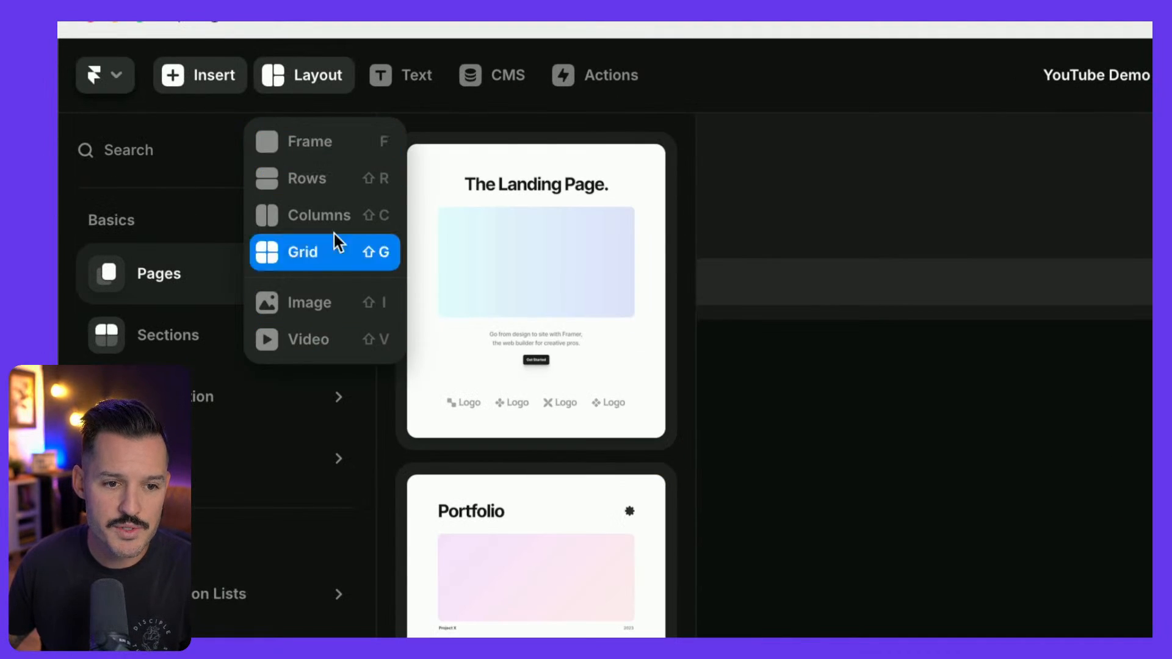
pyautogui.click(406, 81)
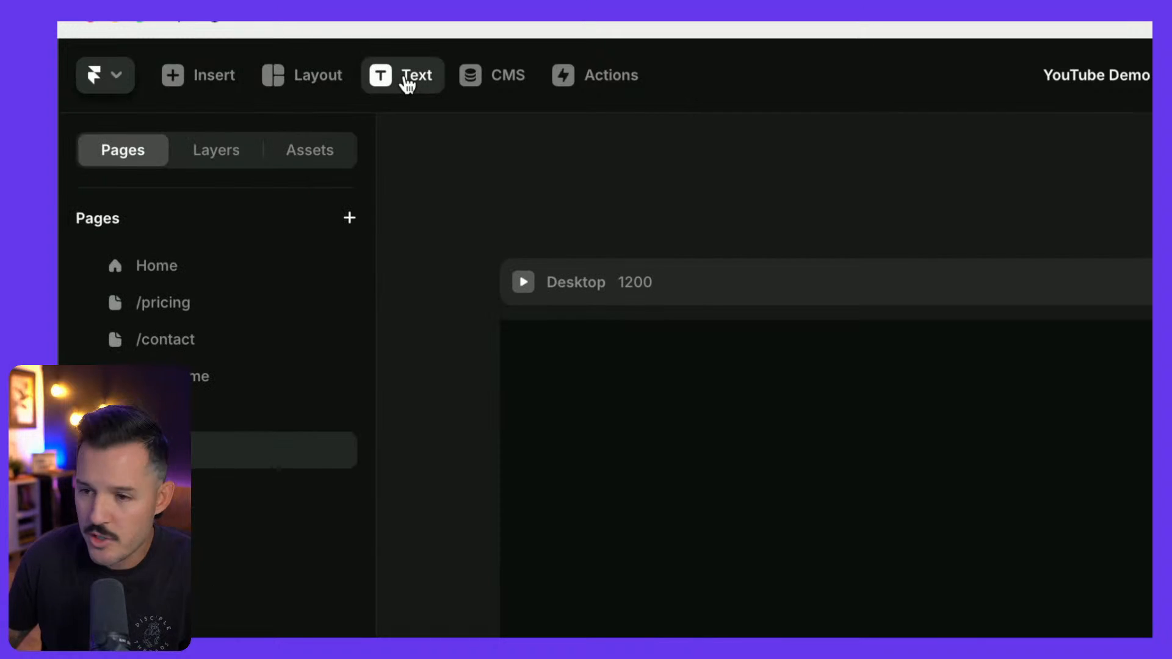
pyautogui.click(516, 83)
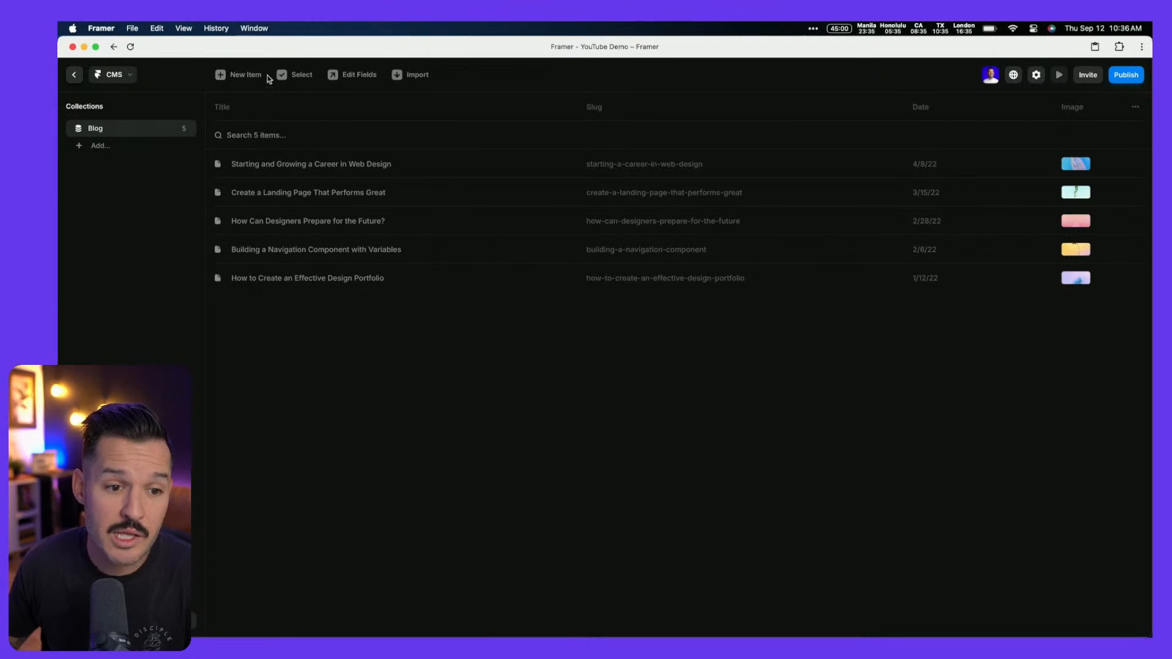
# Open the first Blog post, check its slug and fields, and close the editor
pyautogui.click(308, 165)
pyautogui.click(742, 166)
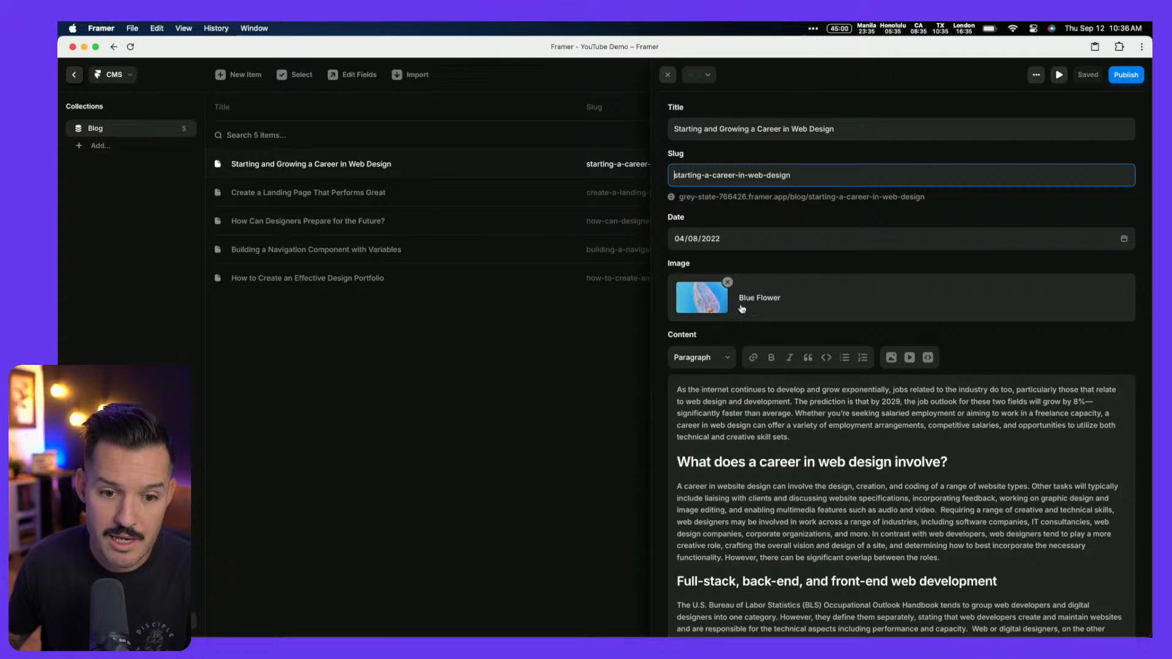
pyautogui.scroll(-3, 743, 309)
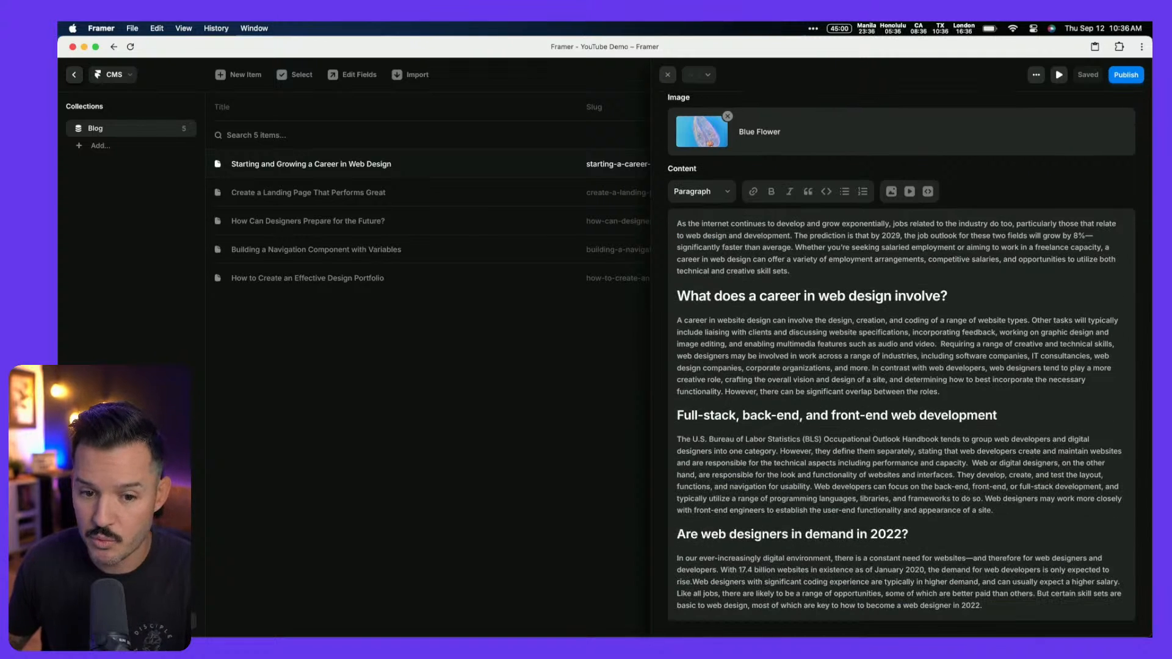
pyautogui.click(540, 369)
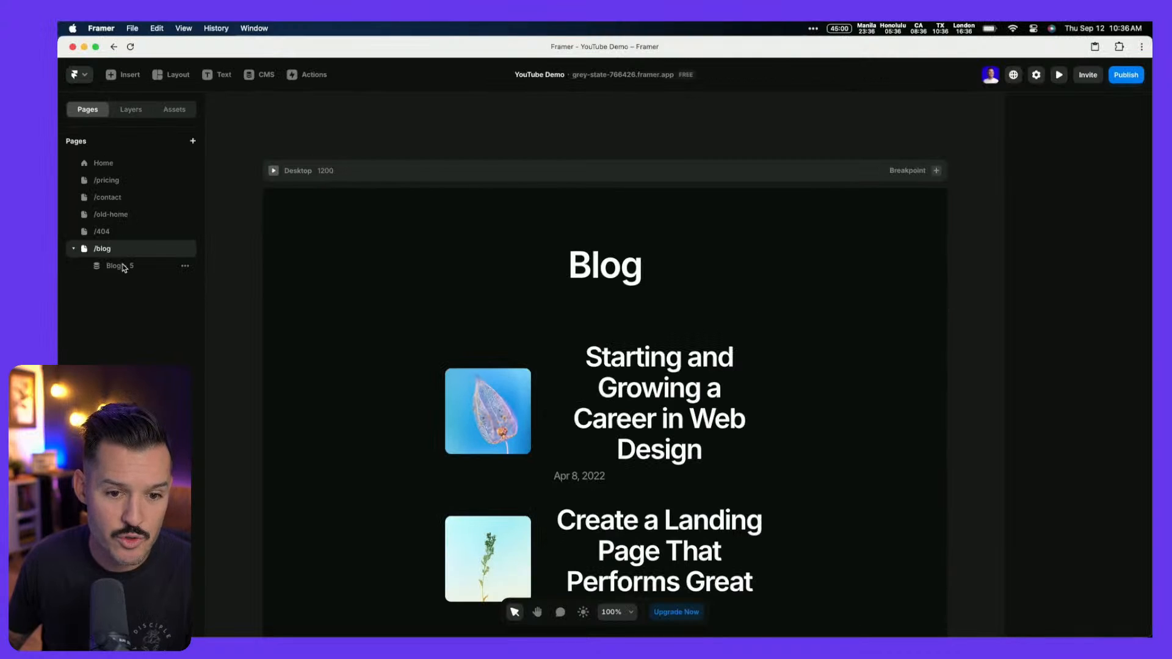
pyautogui.click(123, 266)
pyautogui.click(113, 247)
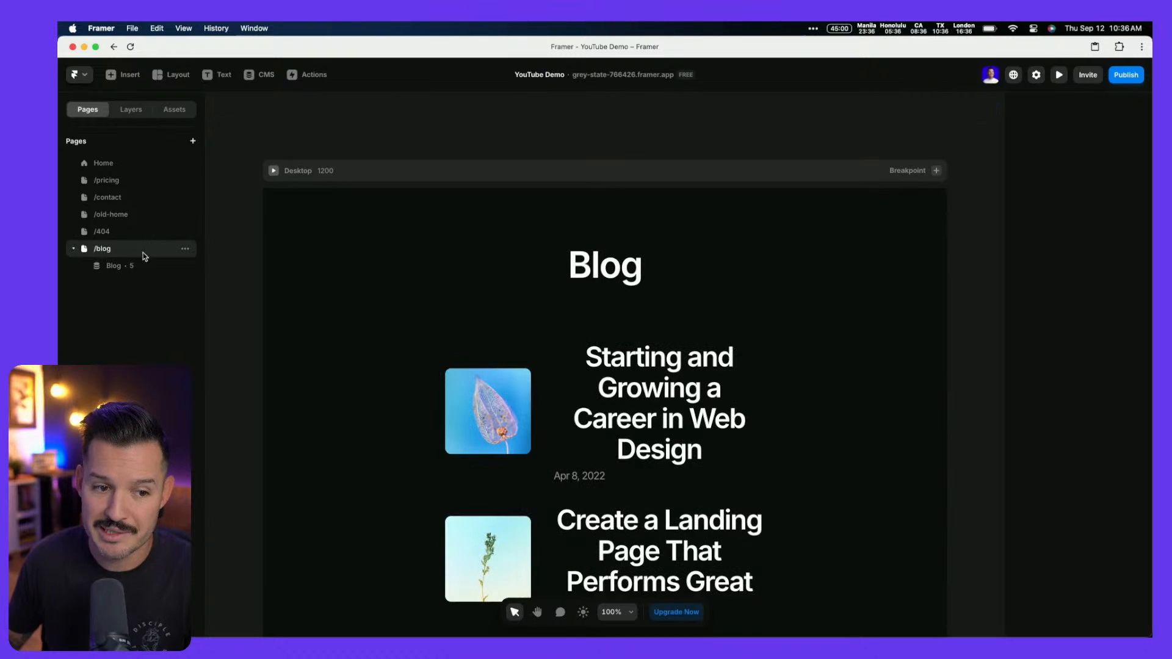
pyautogui.click(118, 272)
pyautogui.scroll(-15, 442, 307)
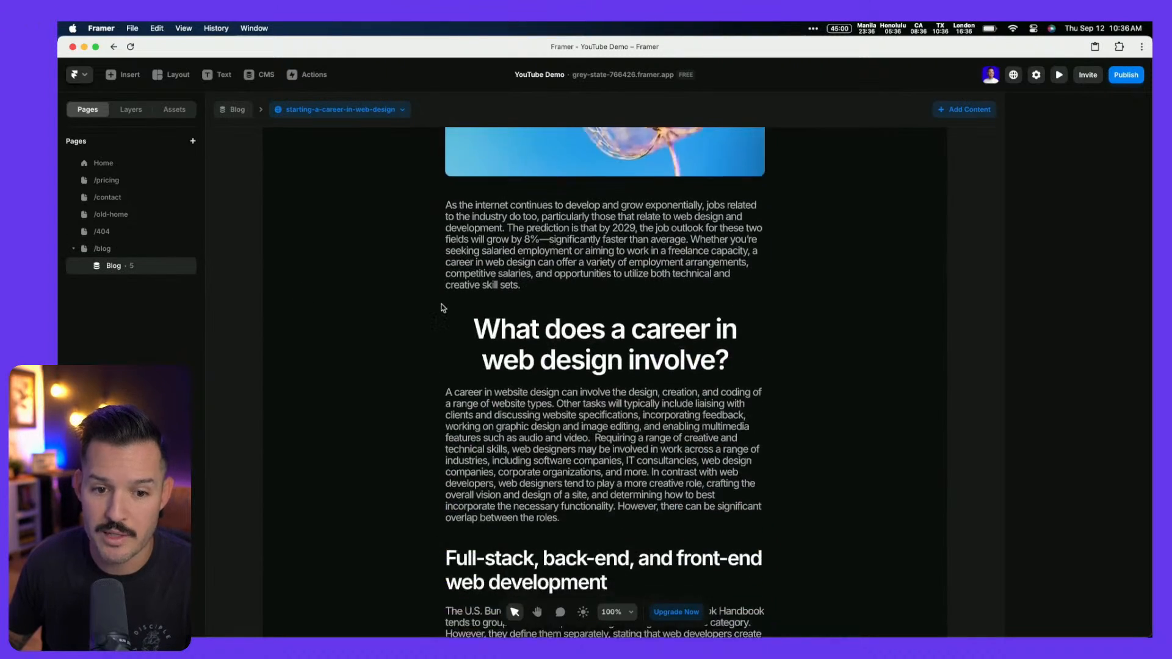
pyautogui.scroll(15, 442, 307)
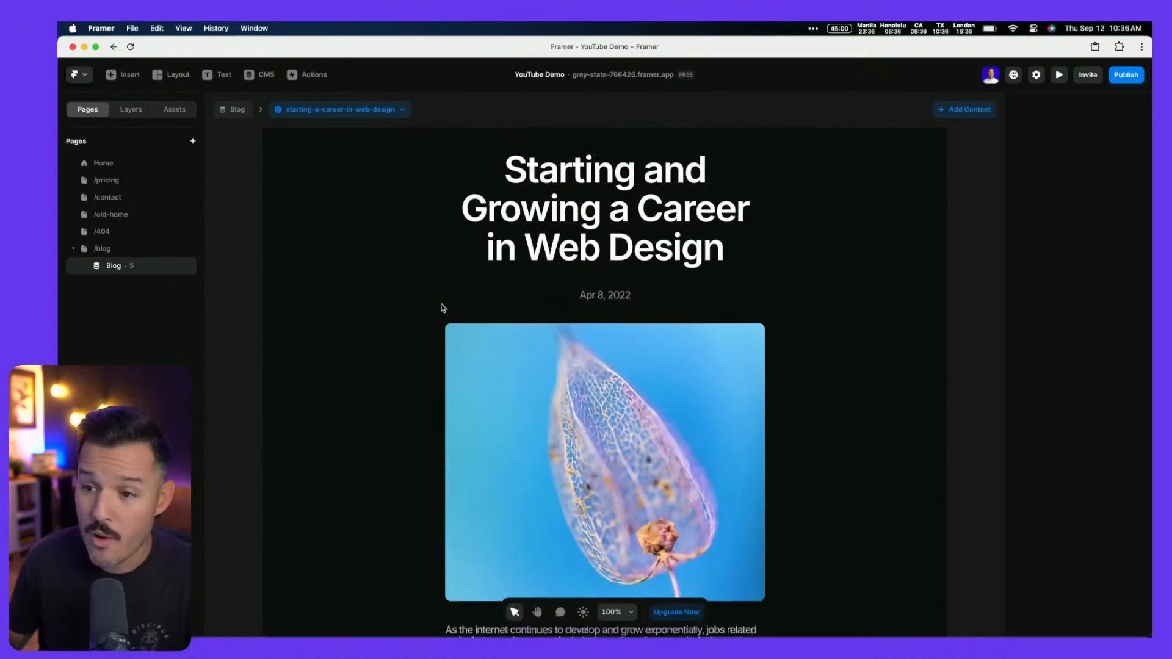
pyautogui.scroll(3, 444, 309)
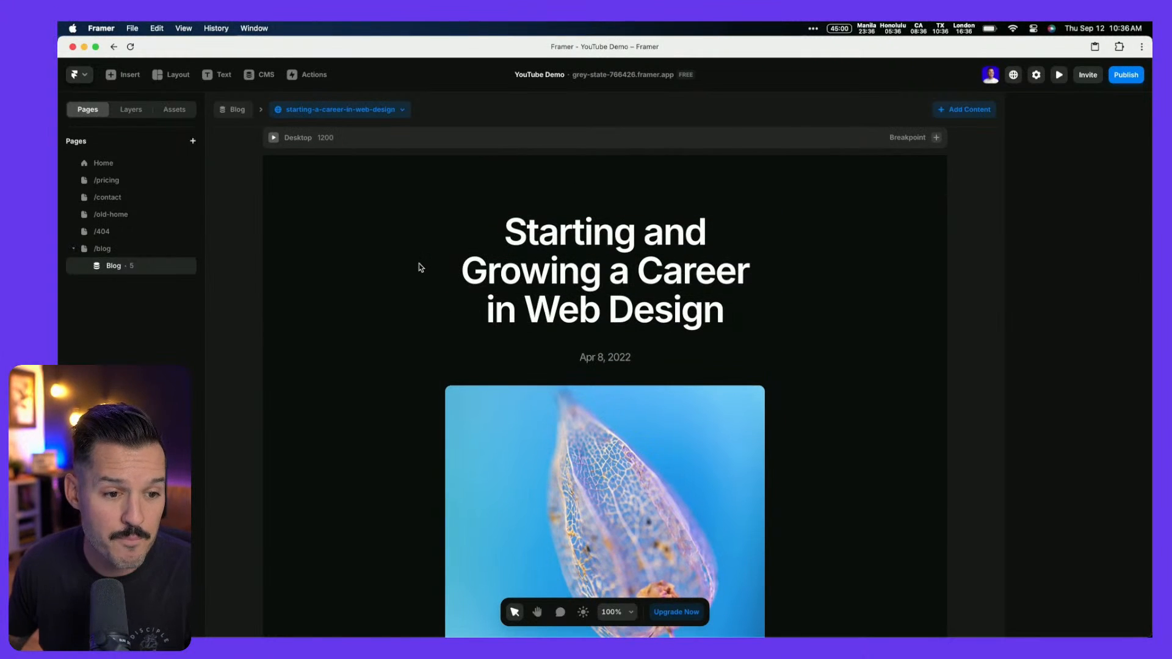
pyautogui.click(123, 253)
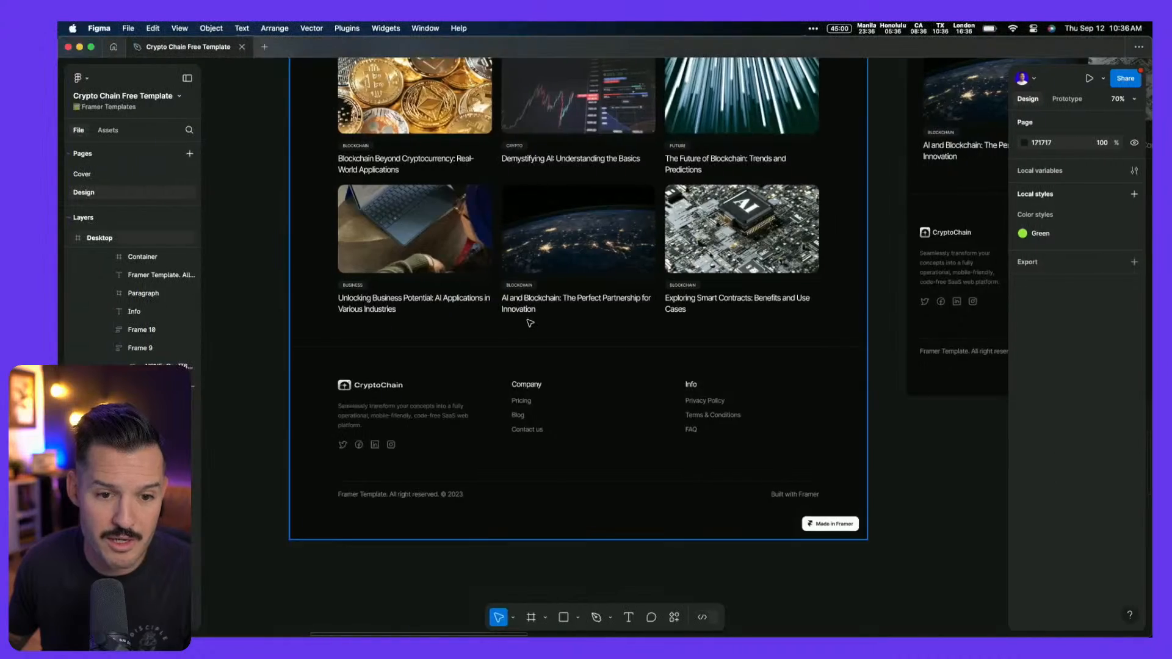
pyautogui.scroll(3, 529, 323)
pyautogui.scroll(-6, 529, 322)
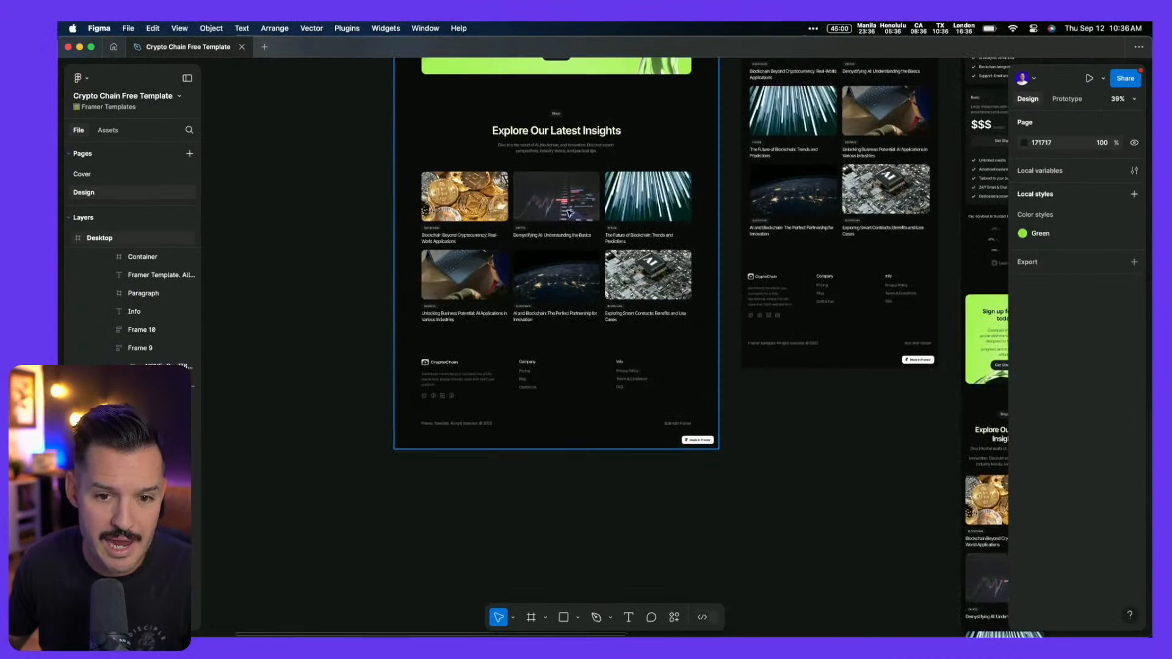
pyautogui.scroll(-5, 571, 213)
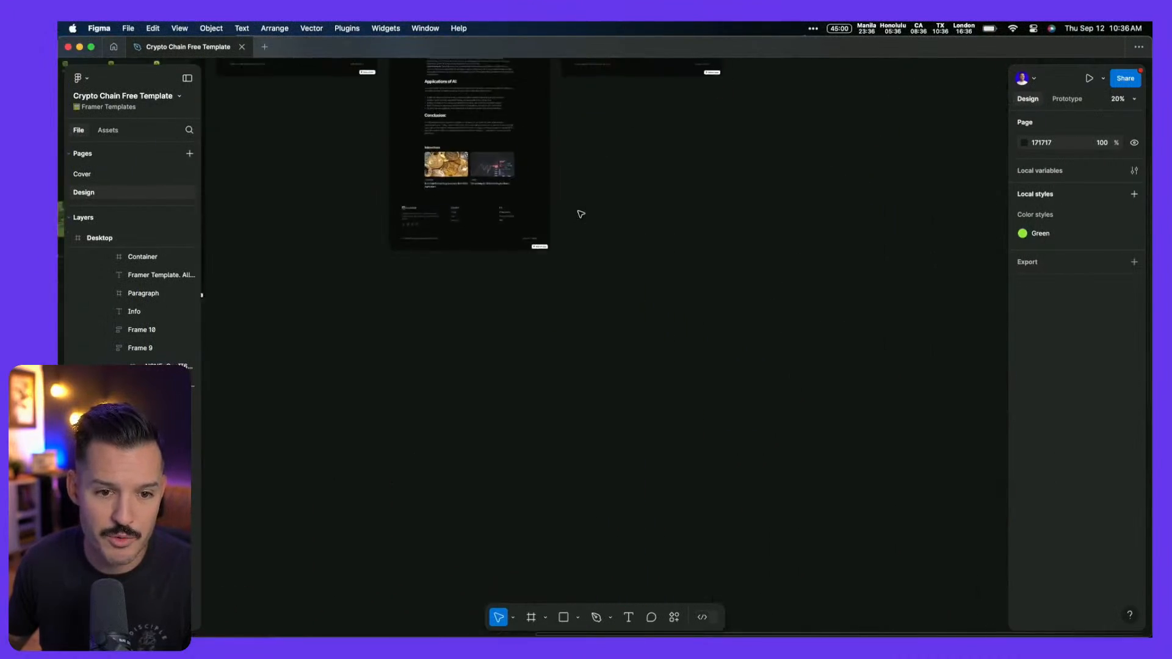
pyautogui.hscroll(-6, 581, 213)
pyautogui.scroll(5, 581, 213)
pyautogui.scroll(3, 657, 206)
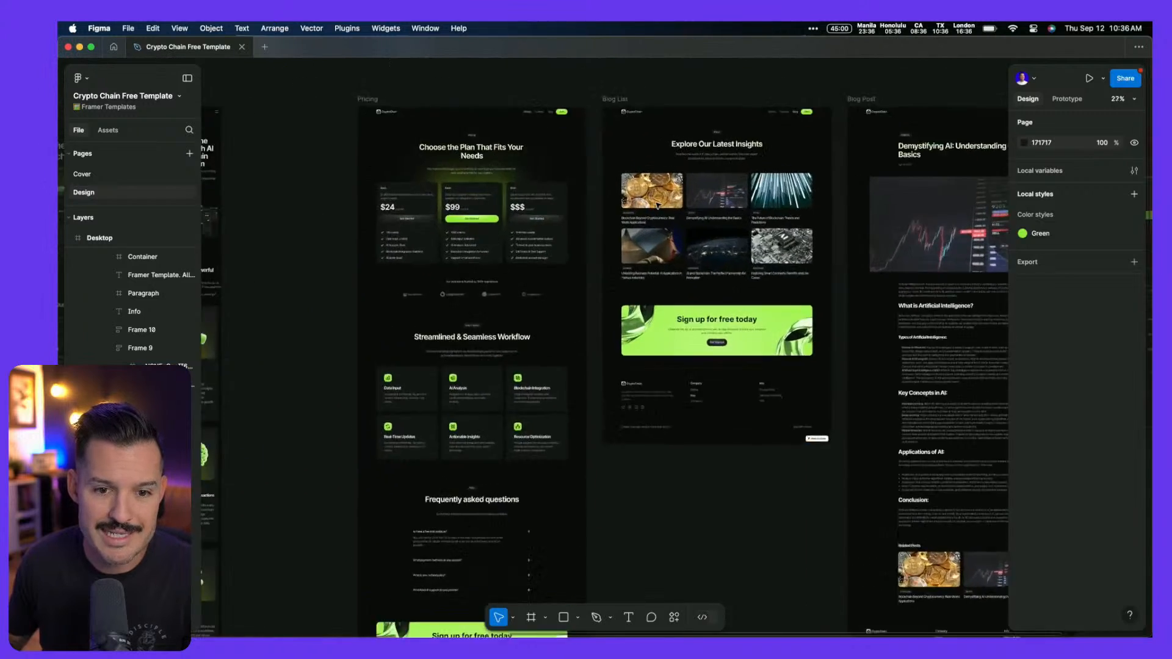
pyautogui.scroll(5, 657, 207)
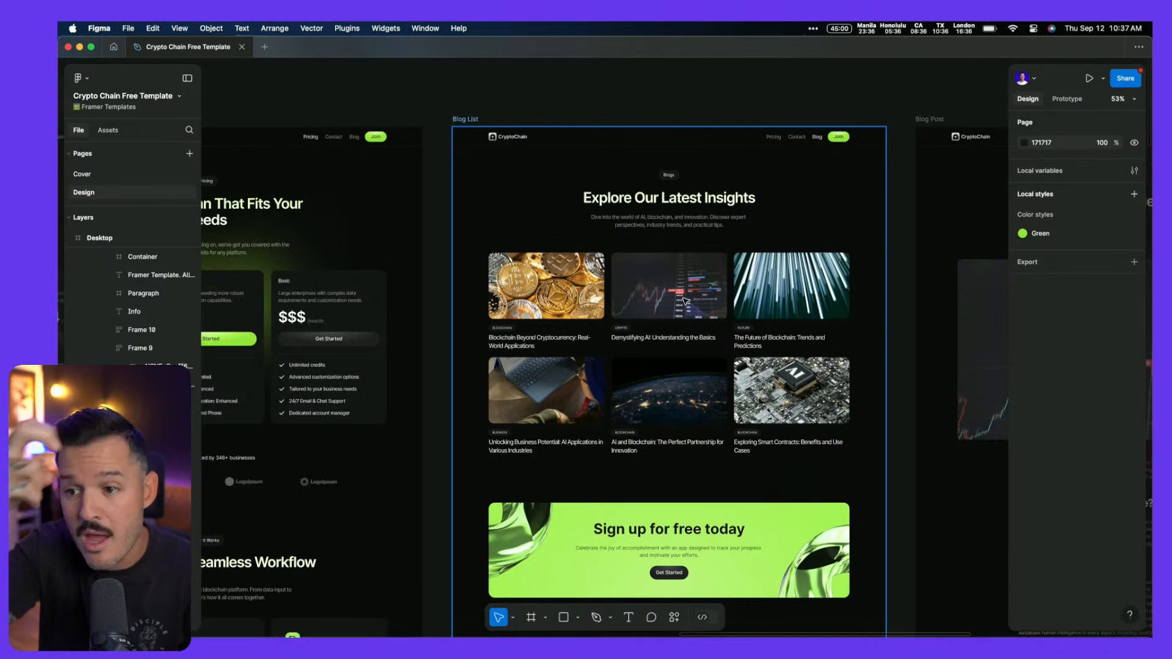
pyautogui.scroll(-5, 686, 300)
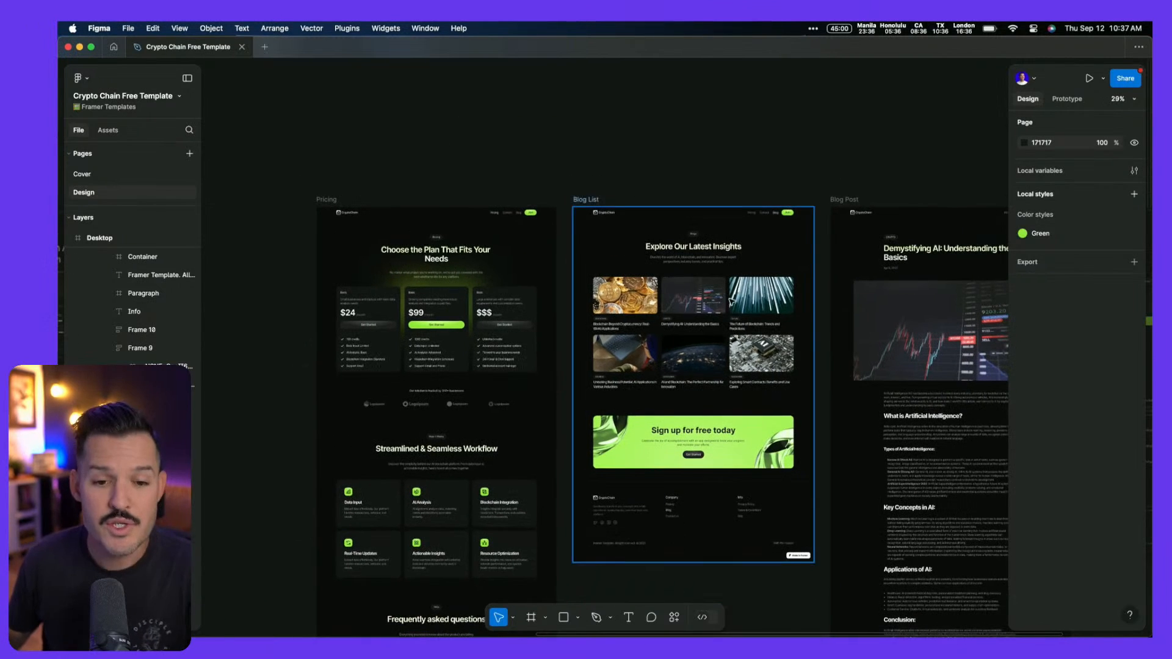
pyautogui.hotkey('ctrl', 'Left')
pyautogui.hotkey('ctrl', 'Right')
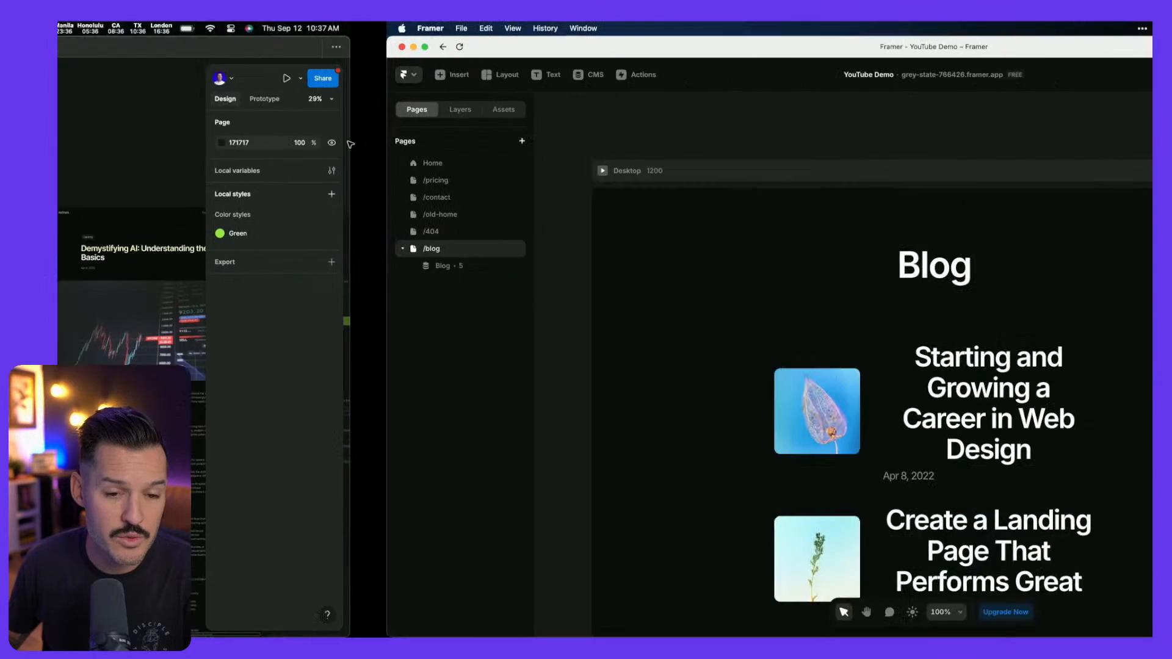
# Copy the Home page's navigation bar onto /blog, placing it above the Blog title
pyautogui.click(104, 163)
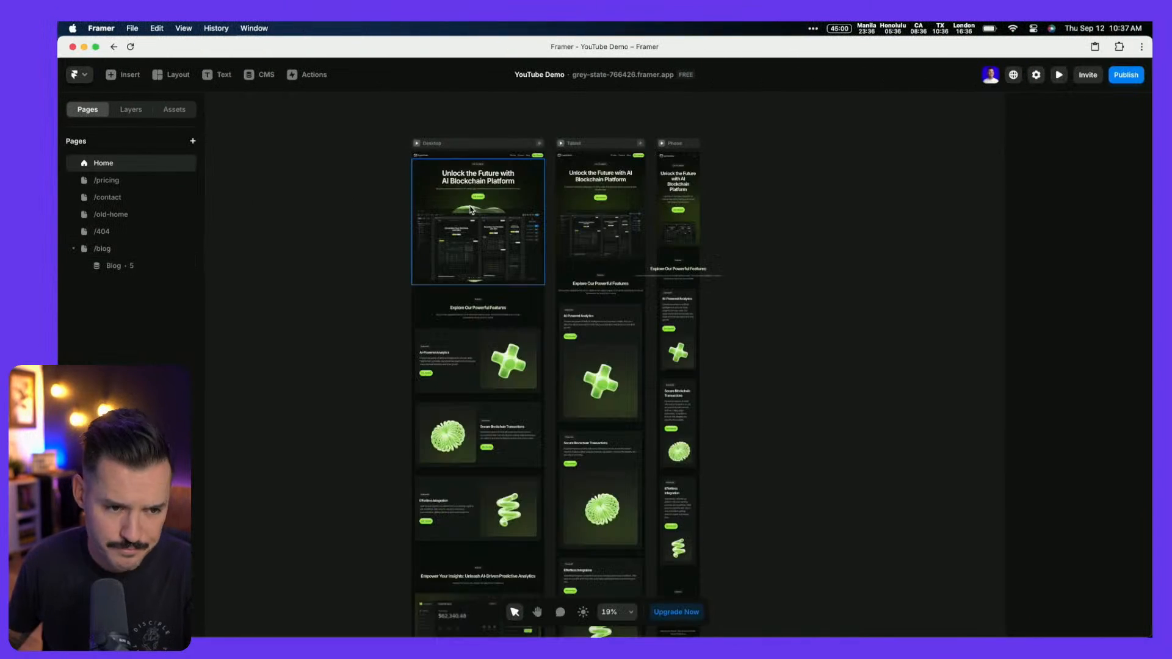
pyautogui.click(465, 156)
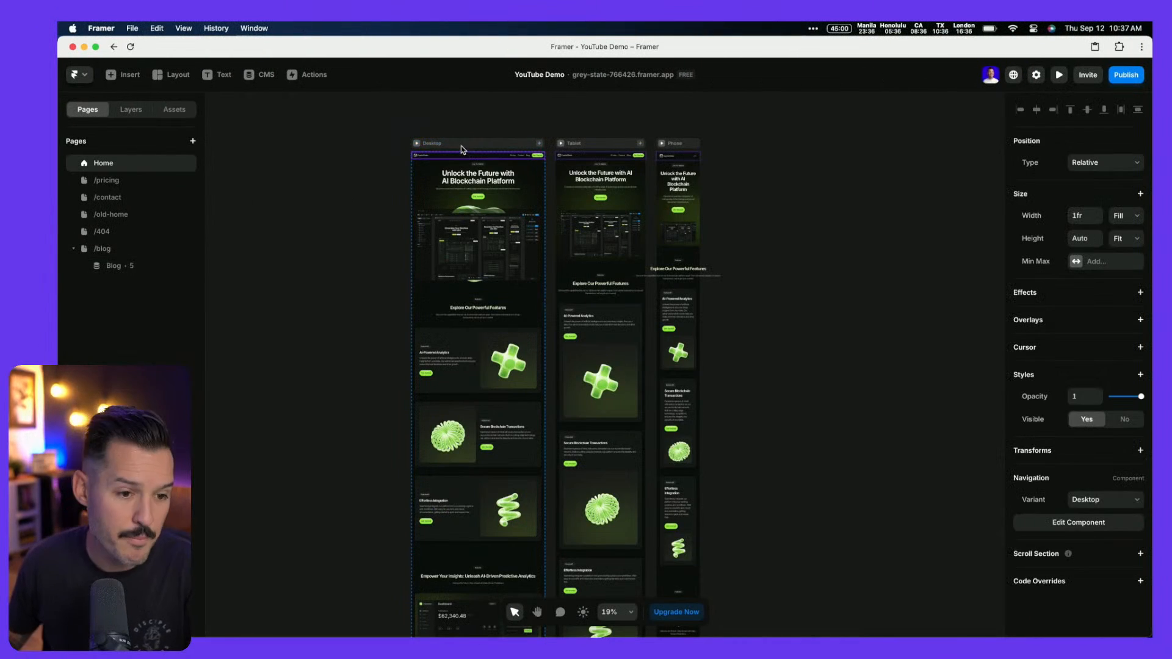
pyautogui.click(132, 251)
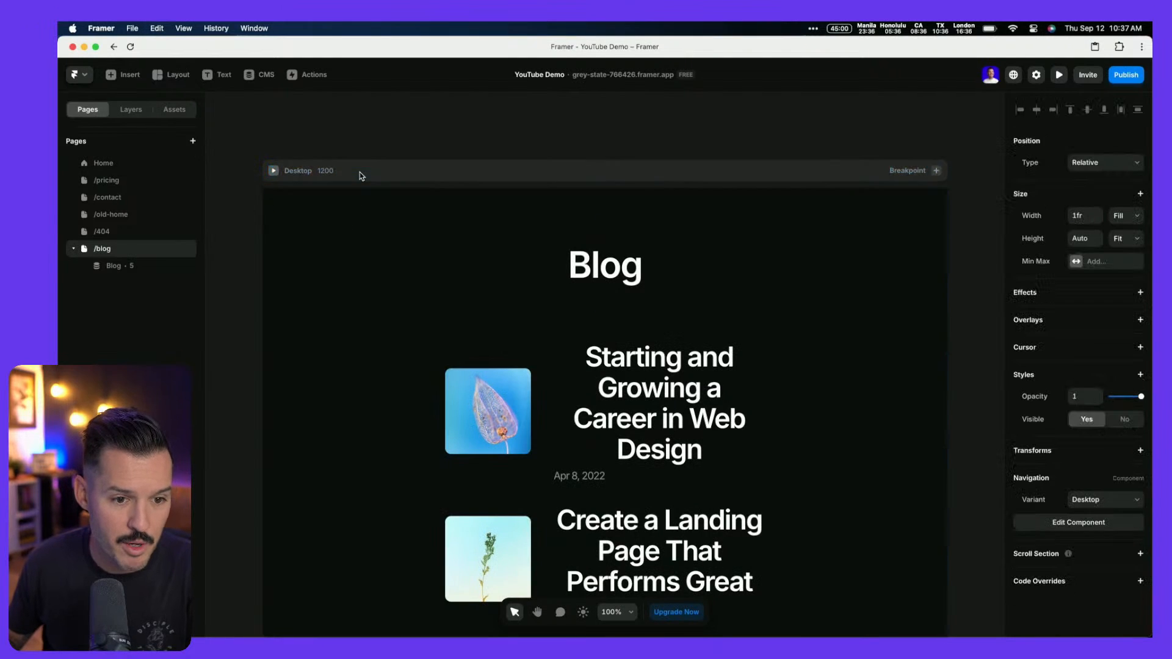
pyautogui.press('super+v')
pyautogui.press('super+minus')
pyautogui.press('Up')
pyautogui.press('Up')
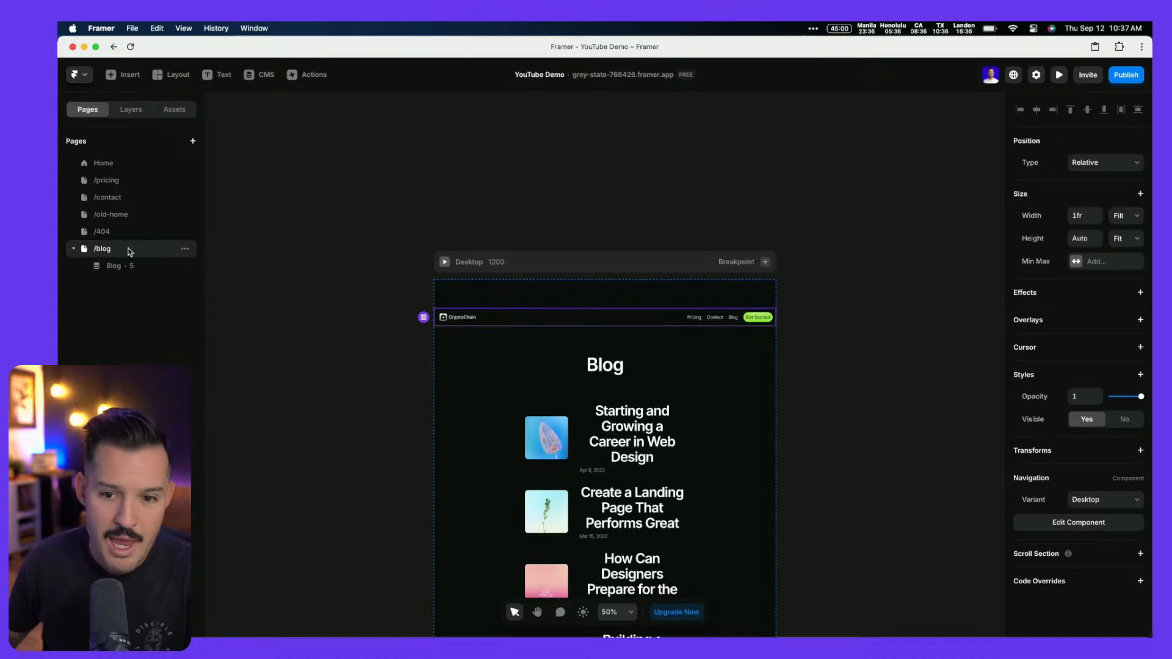
# Set the /blog Desktop frame's top and bottom padding to 0
pyautogui.click(560, 268)
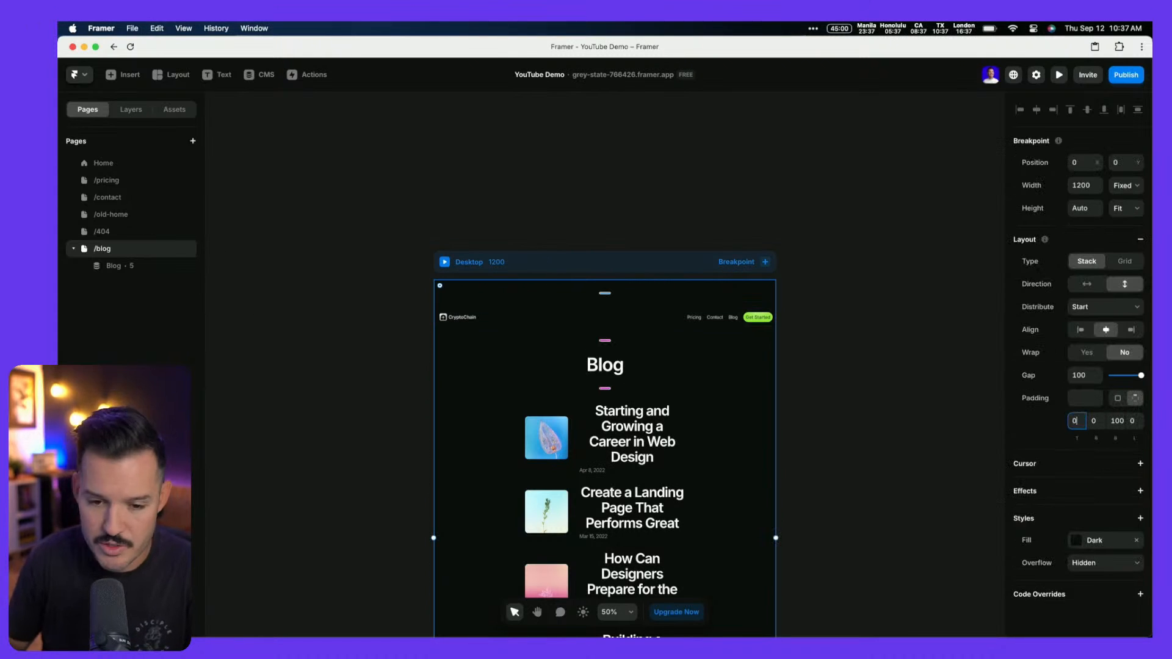
pyautogui.write('0')
pyautogui.press('Tab')
pyautogui.write('0')
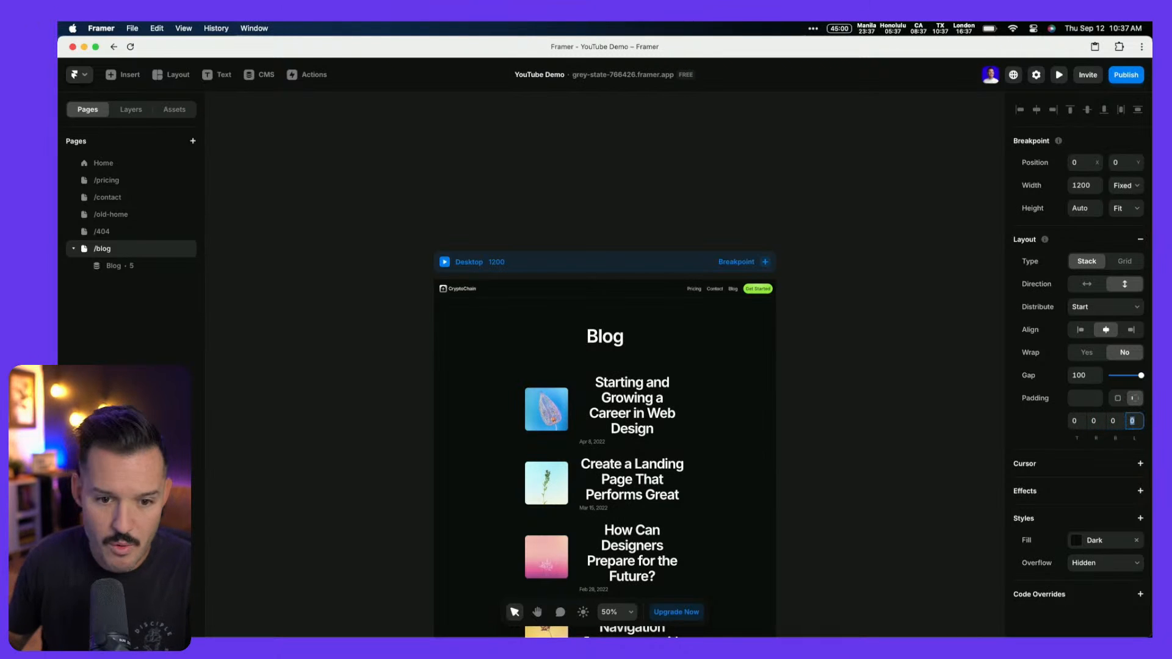
pyautogui.press('Tab')
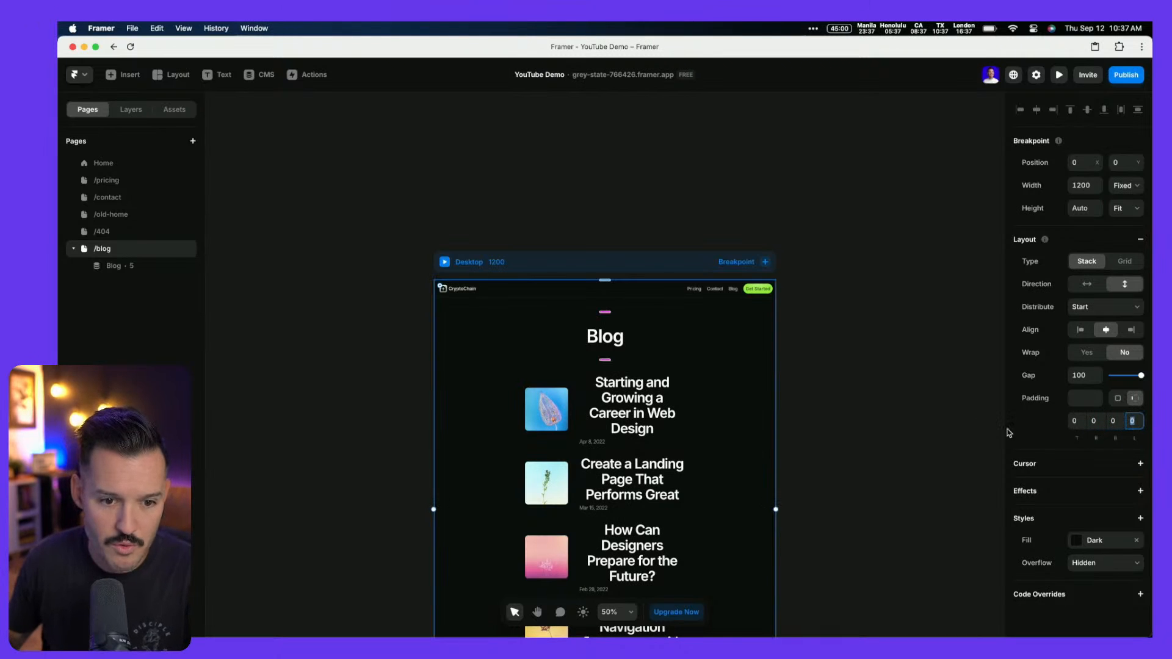
# Select the Home page's Section-Banner and Footer for reuse on /blog
pyautogui.click(104, 164)
pyautogui.scroll(-5, 273, 310)
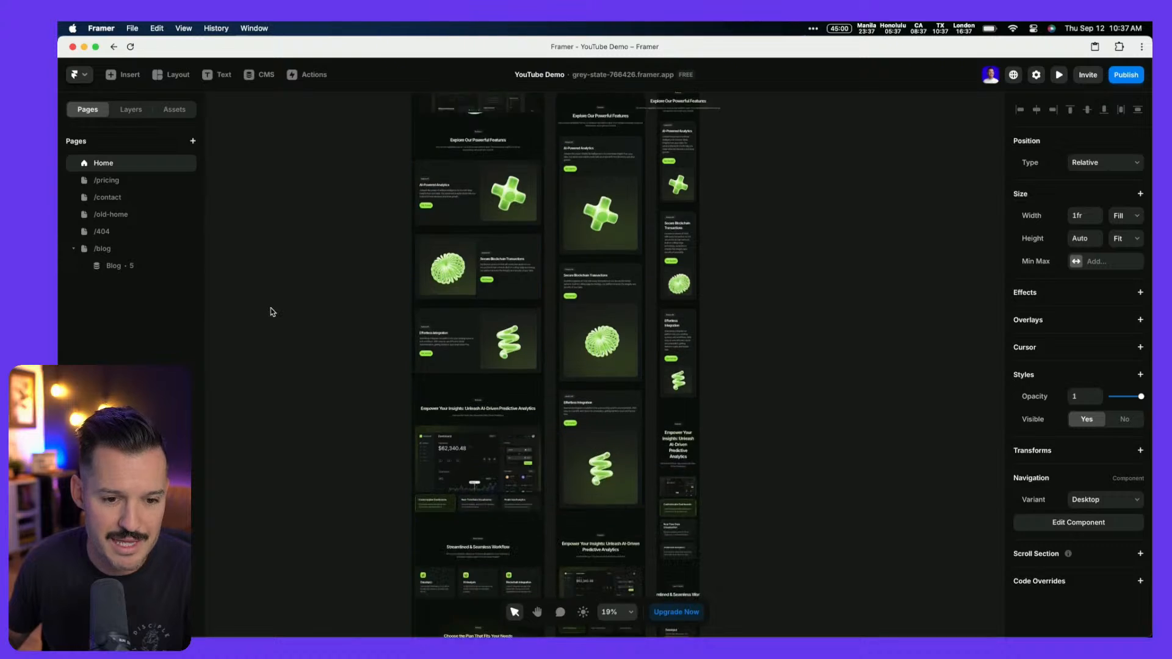
pyautogui.click(133, 110)
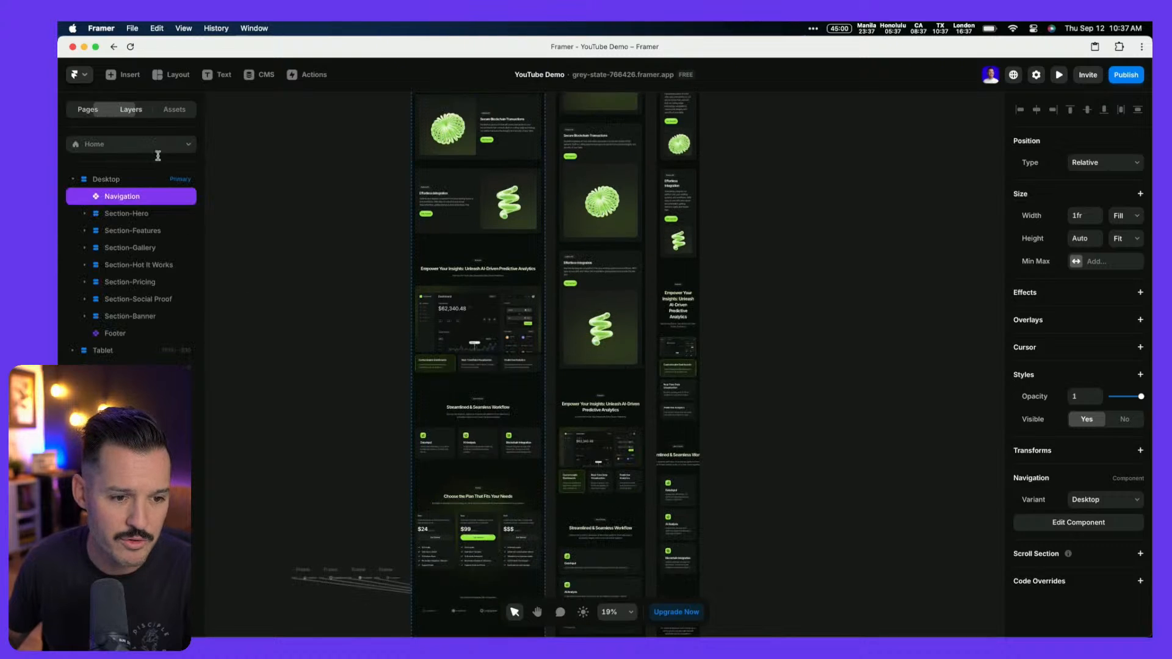
pyautogui.click(139, 317)
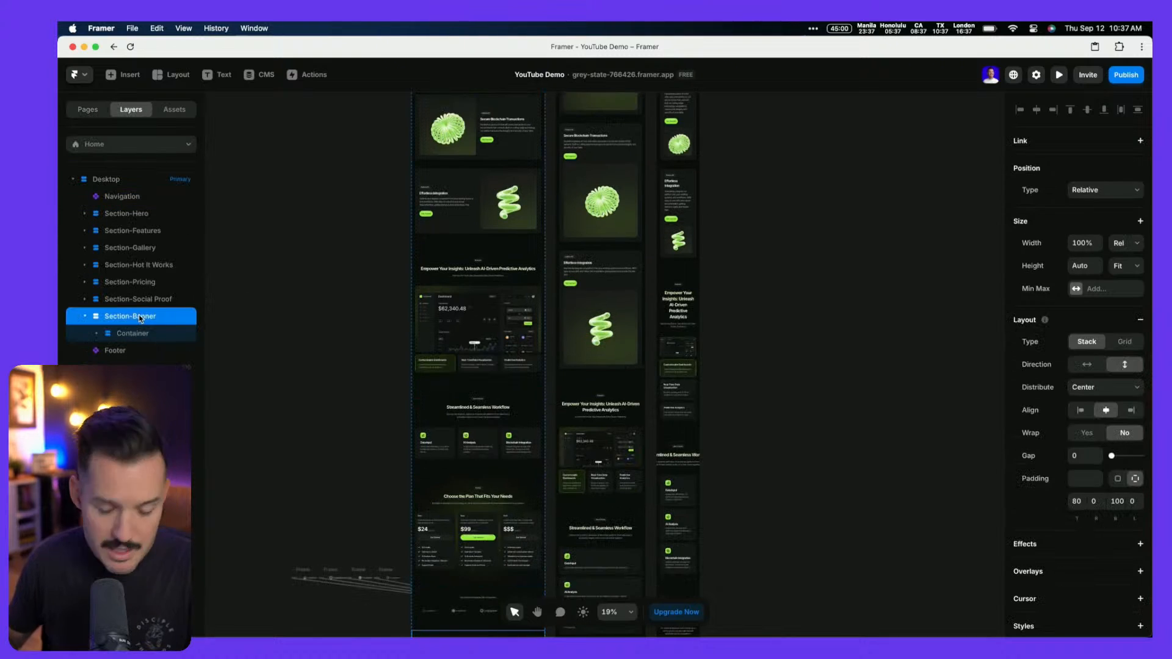
pyautogui.click(86, 318)
pyautogui.keyDown('shift'); pyautogui.click(115, 333); pyautogui.keyUp('shift')
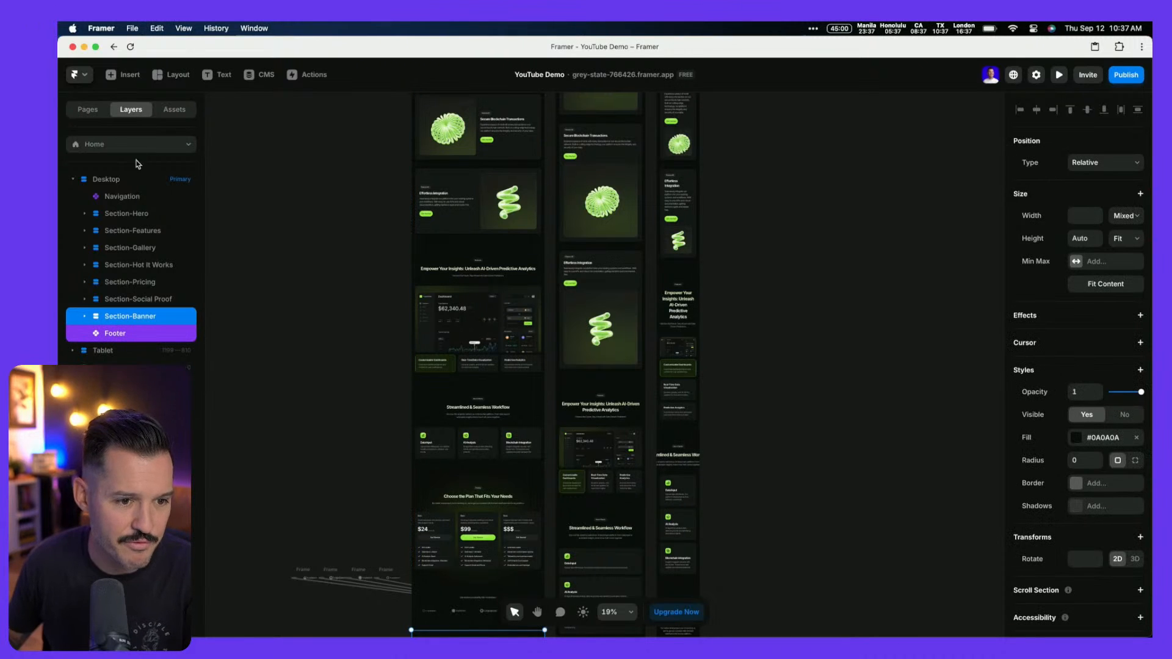
pyautogui.click(120, 145)
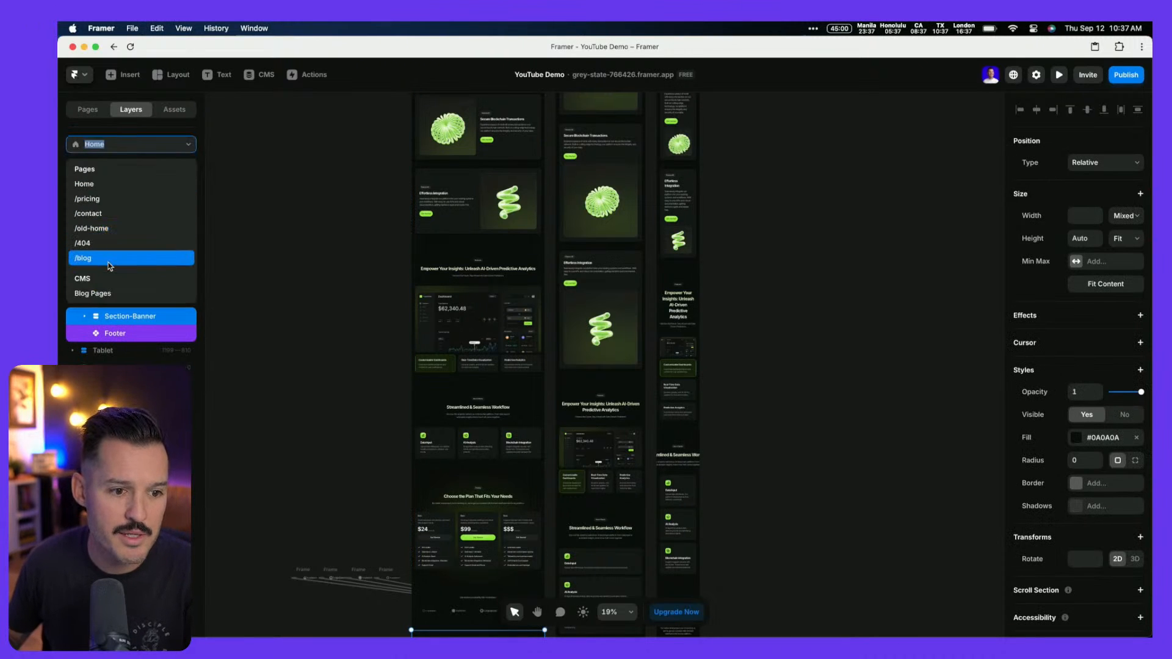
pyautogui.click(111, 261)
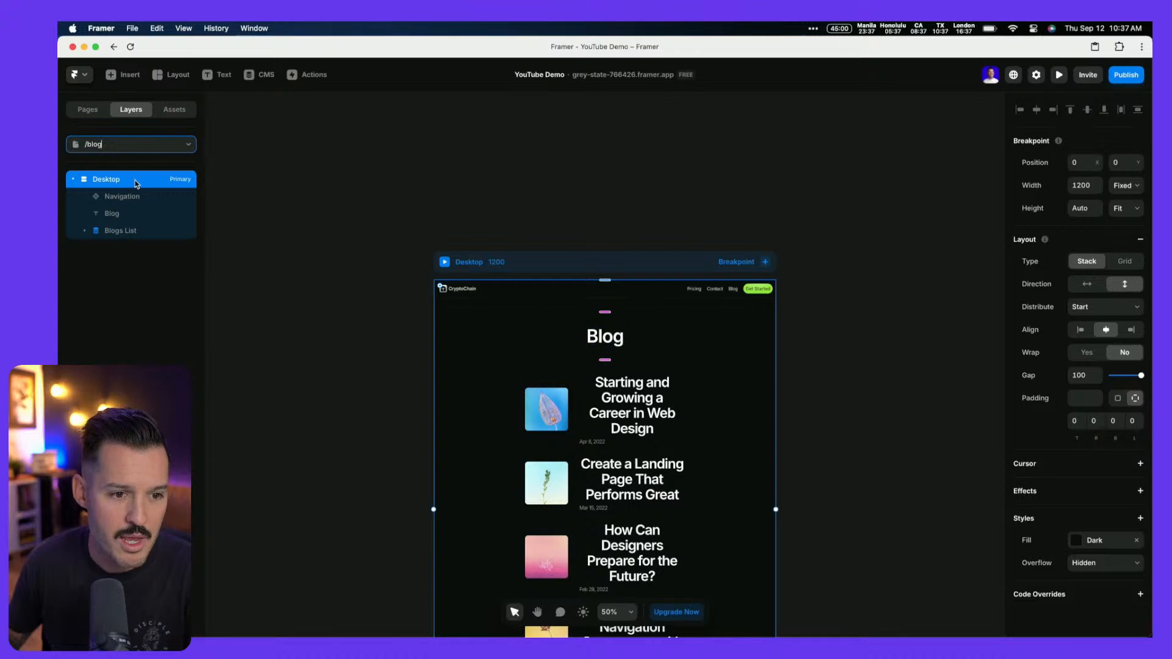
# Paste the sign-up banner and footer below the /blog posts list and review it
pyautogui.press('cmd+v')
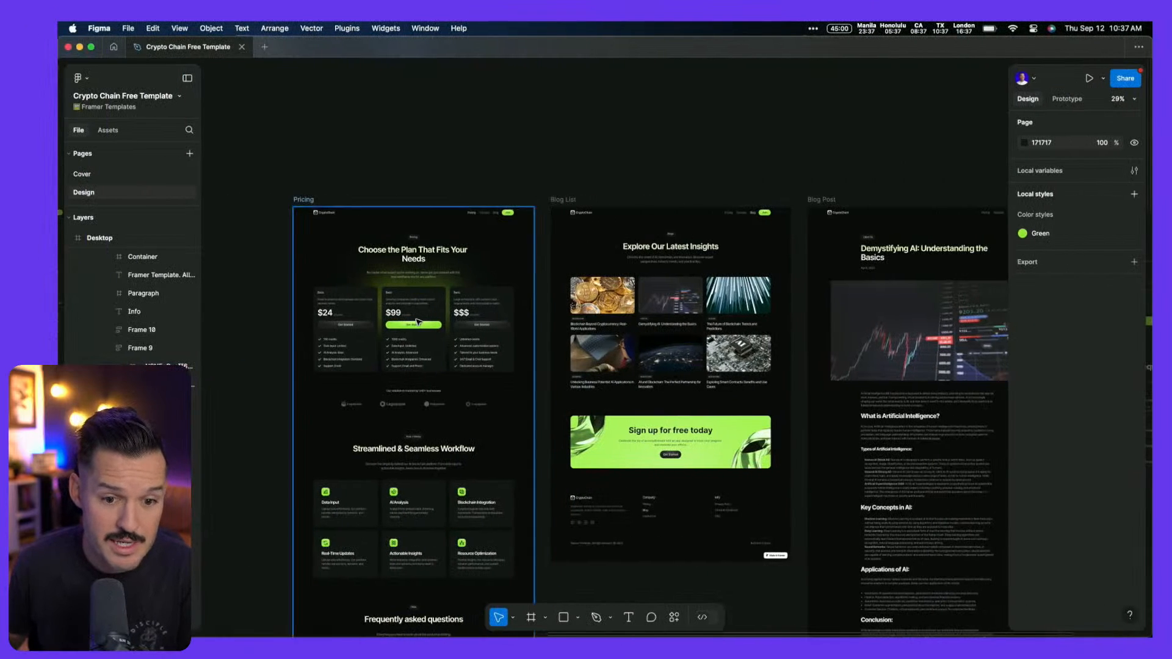
pyautogui.scroll(-3, 417, 322)
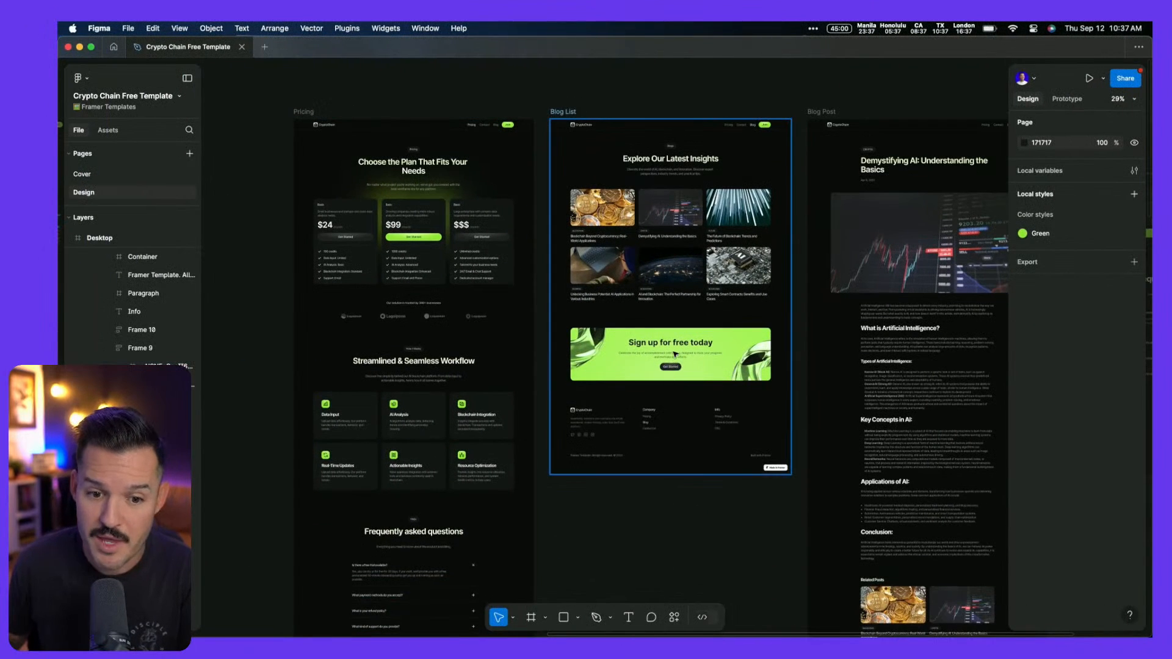
pyautogui.scroll(3, 672, 354)
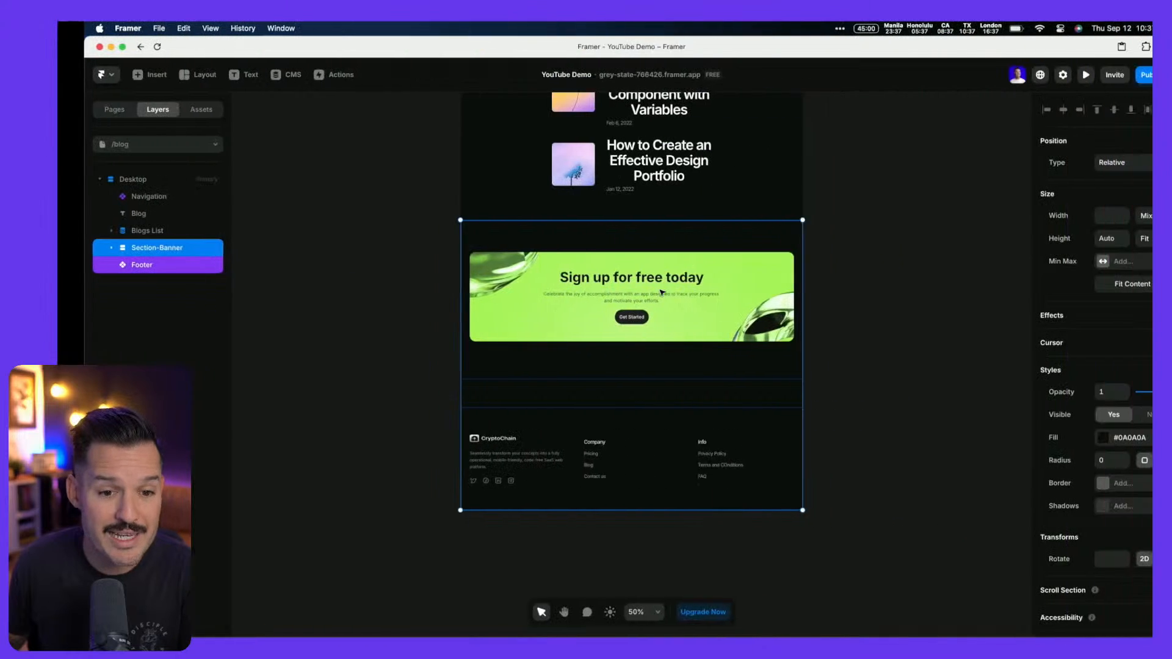
# Paste Home's 'Empower Your Insights' Section Header into /blog just below the navigation
pyautogui.click(110, 143)
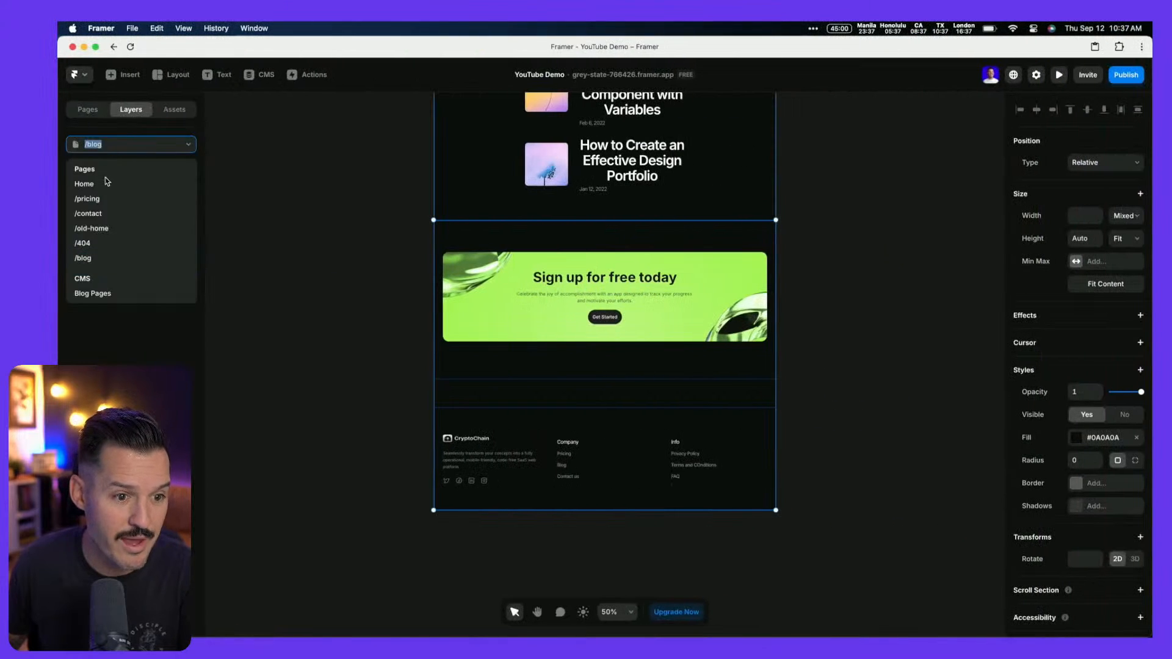
pyautogui.click(85, 184)
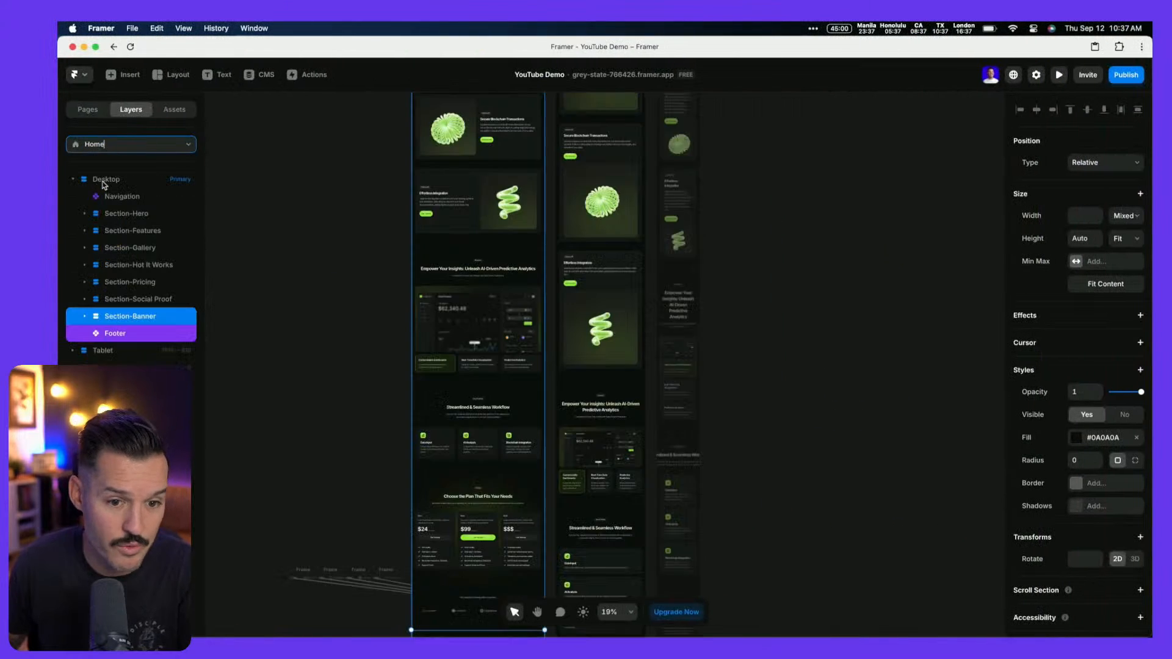
pyautogui.click(494, 273)
pyautogui.click(145, 285)
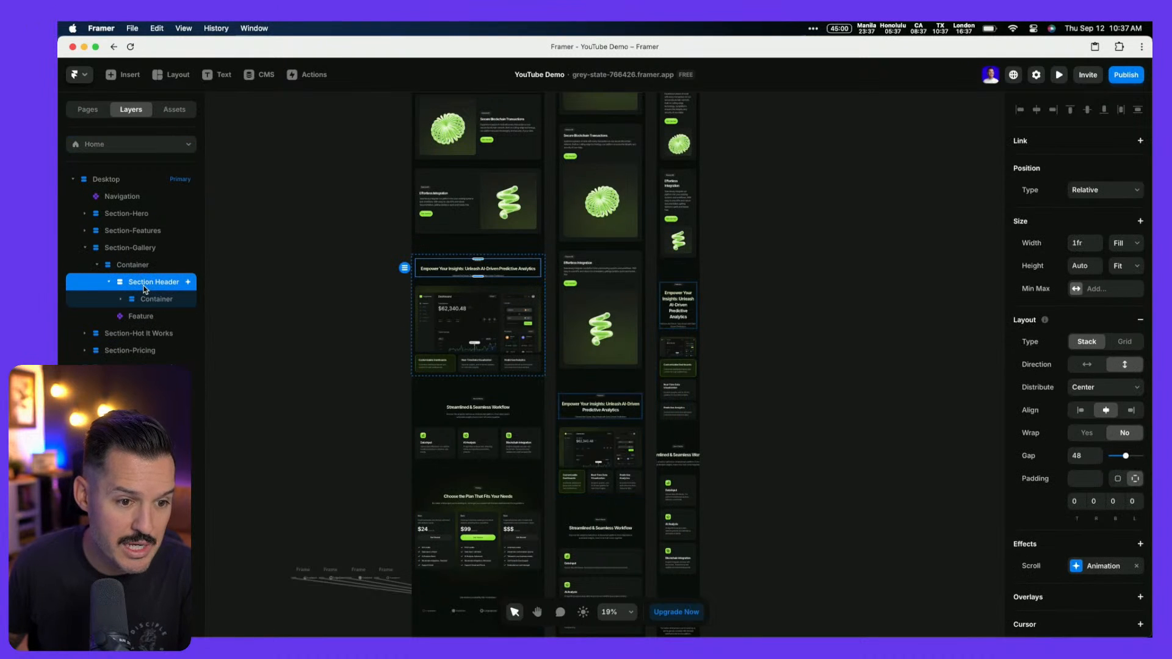
pyautogui.click(138, 146)
pyautogui.click(110, 261)
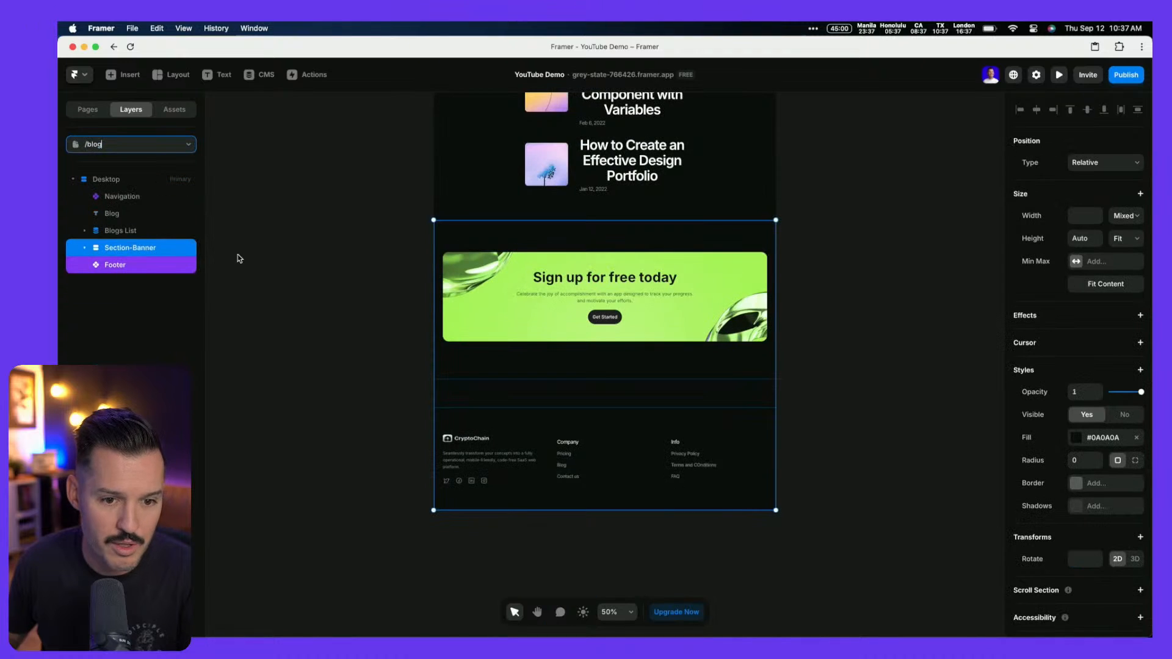
pyautogui.click(117, 182)
pyautogui.press('super+v')
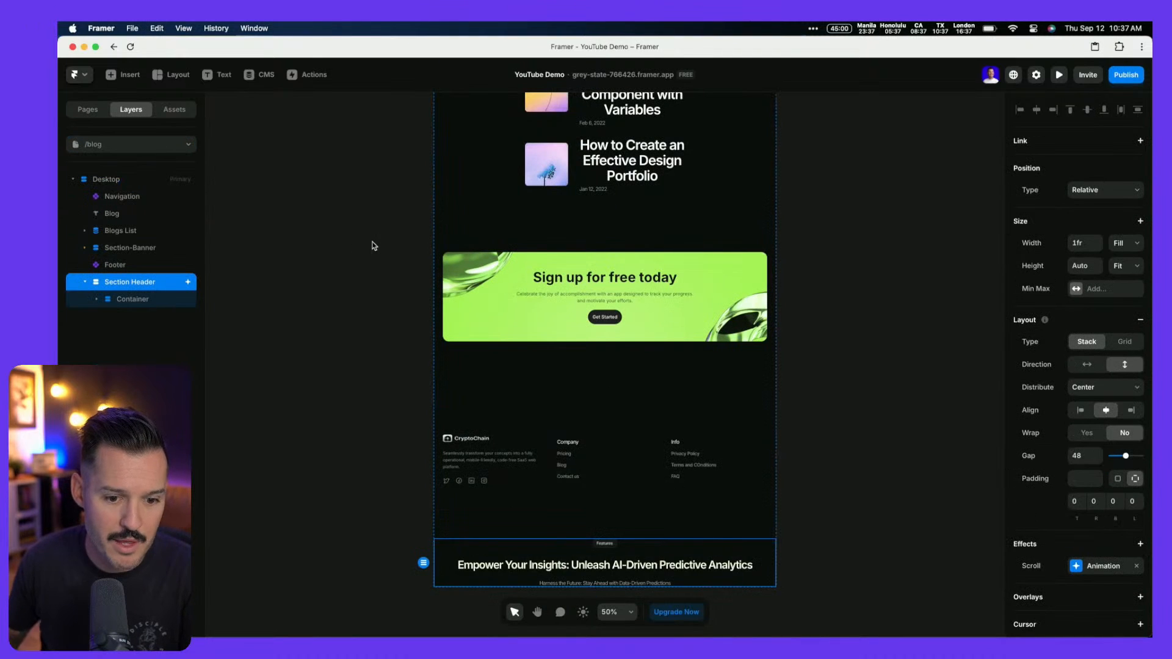
pyautogui.press('Up')
pyautogui.press('Up')
pyautogui.press('Up')
pyautogui.press('Up')
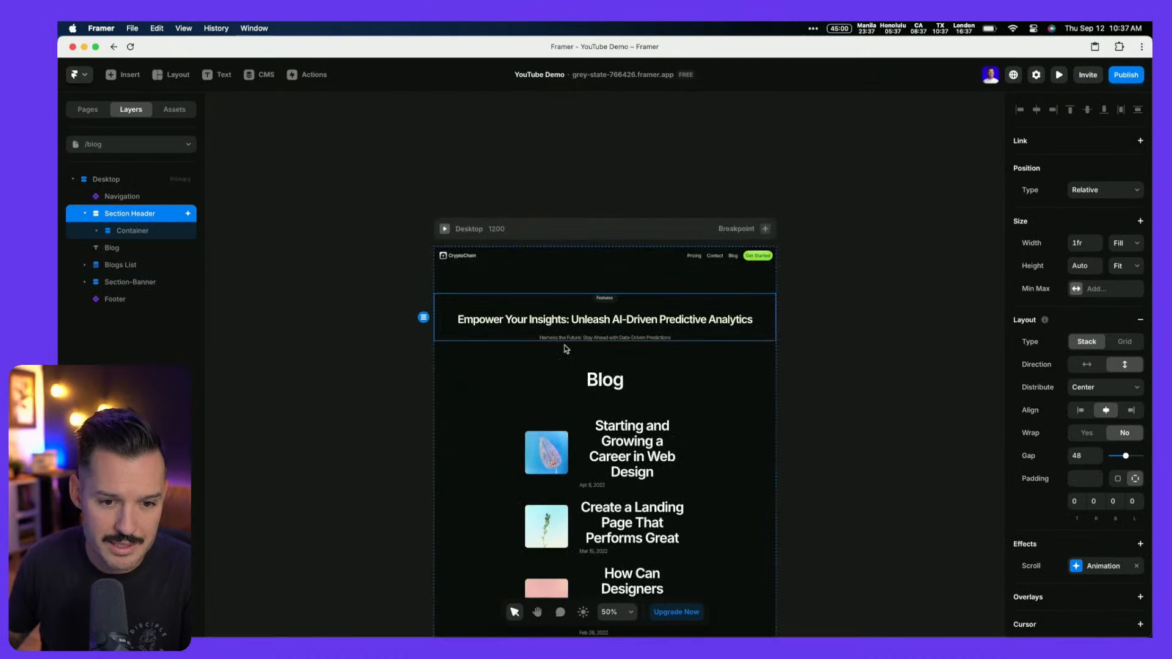
pyautogui.press('Escape')
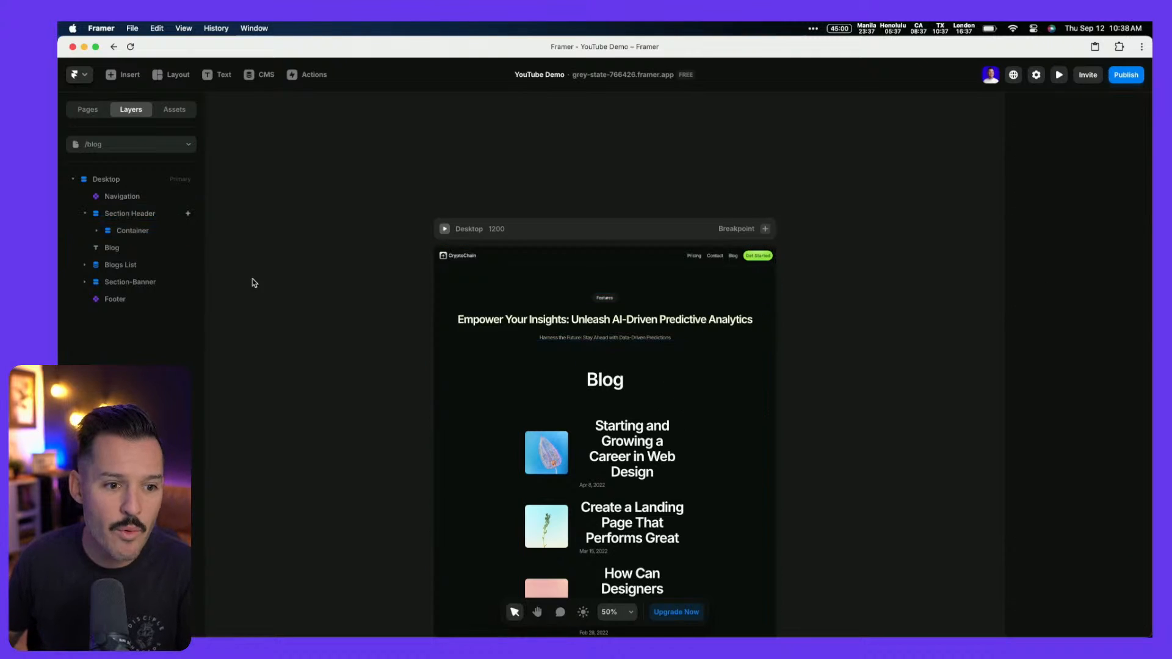
# Set the /blog Desktop frame's gap between sections to 0
pyautogui.click(564, 310)
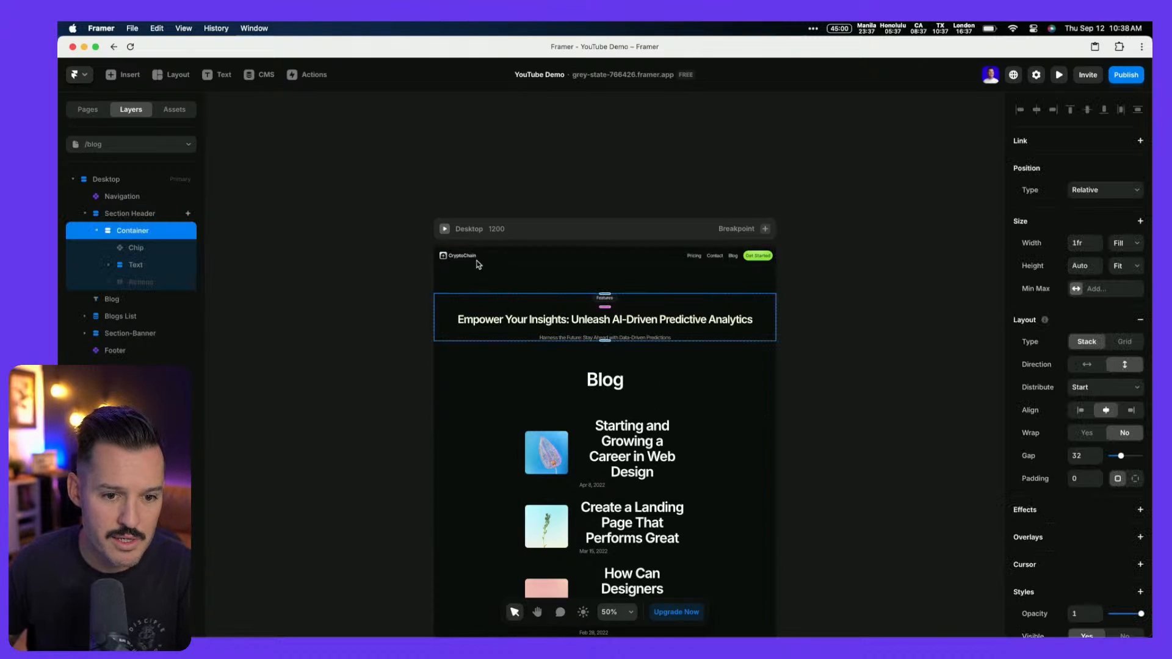
pyautogui.click(483, 264)
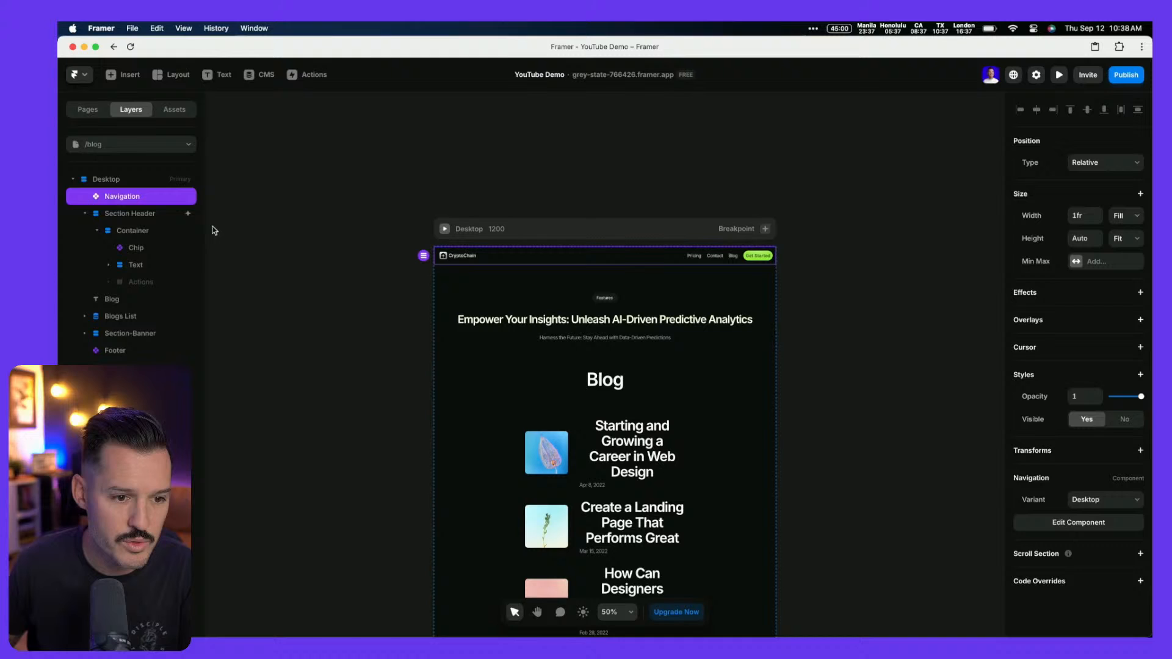
pyautogui.click(111, 180)
pyautogui.click(1084, 375)
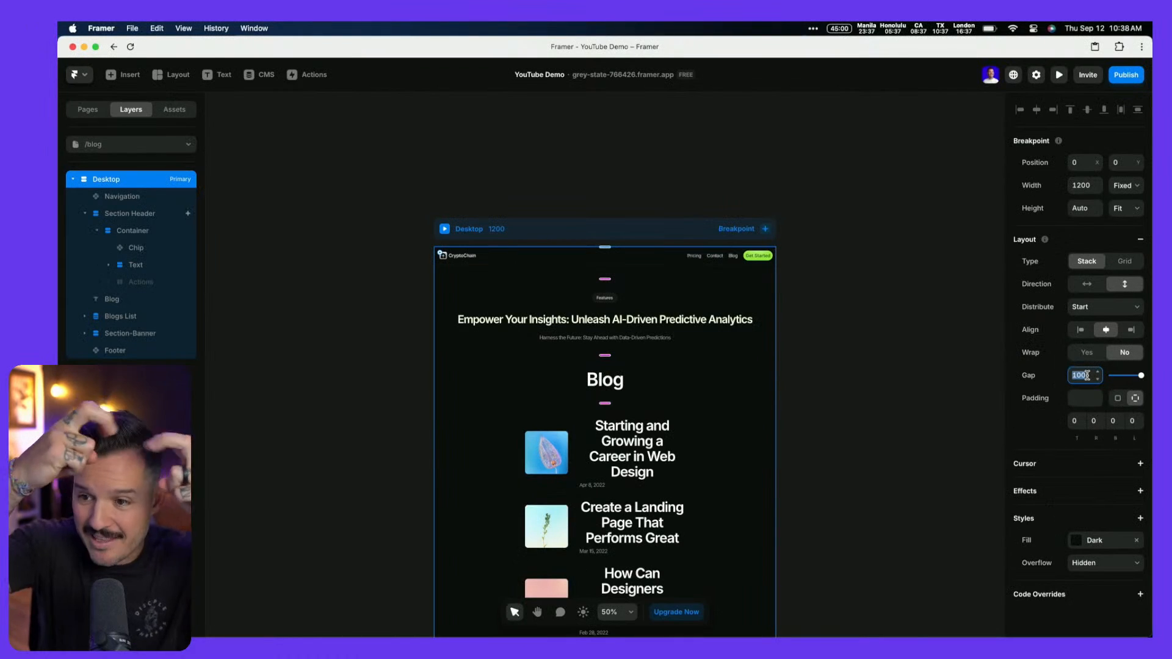
pyautogui.write('0')
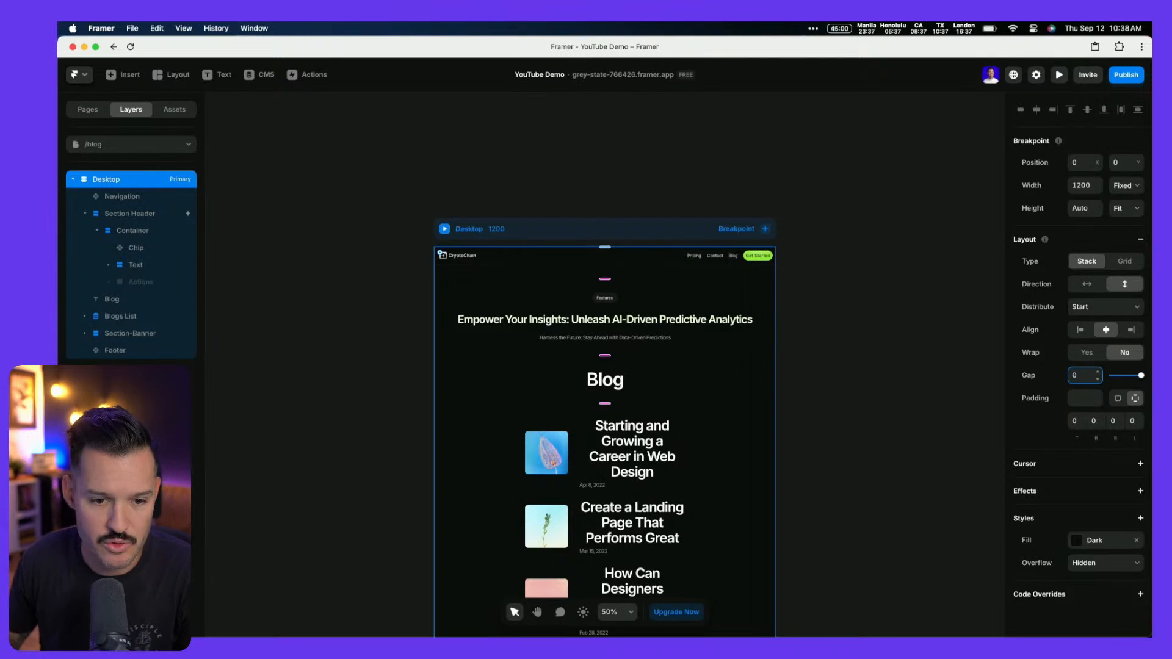
pyautogui.press('Tab')
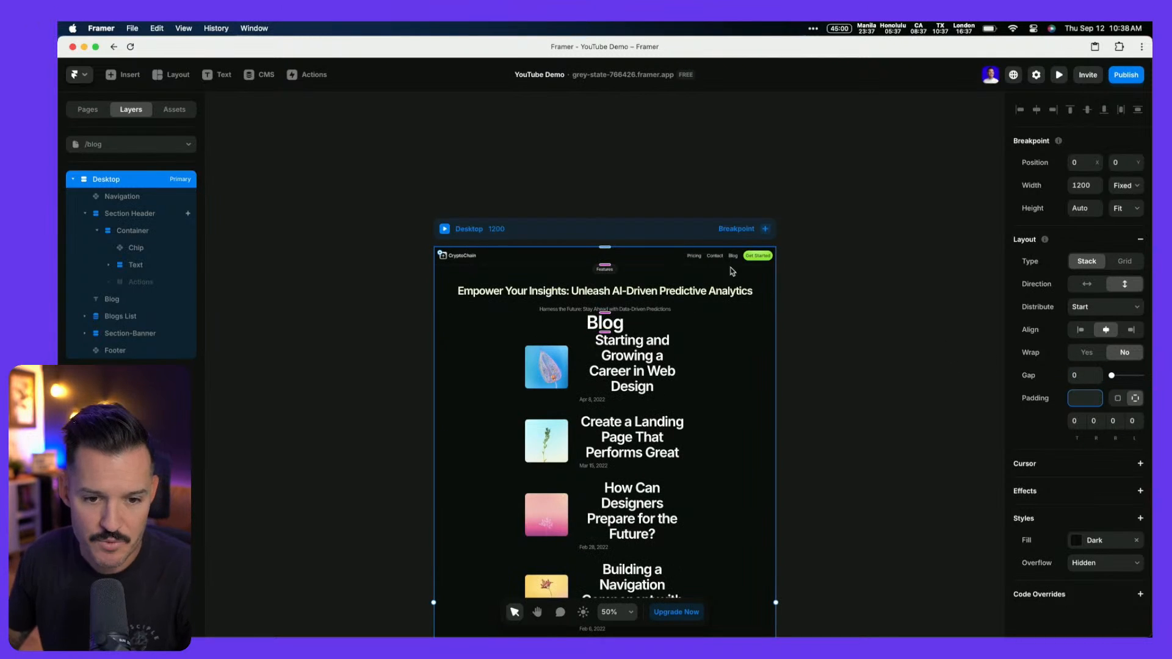
pyautogui.click(144, 215)
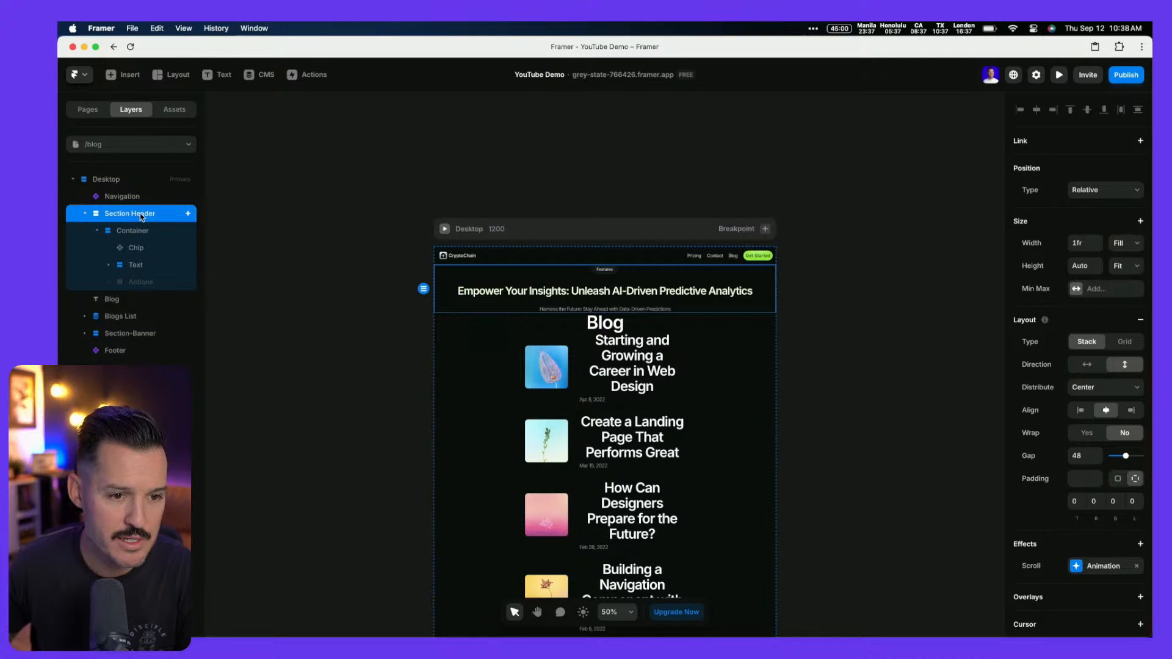
# Paste Home's Section-Gallery into /blog directly below the navigation
pyautogui.click(151, 139)
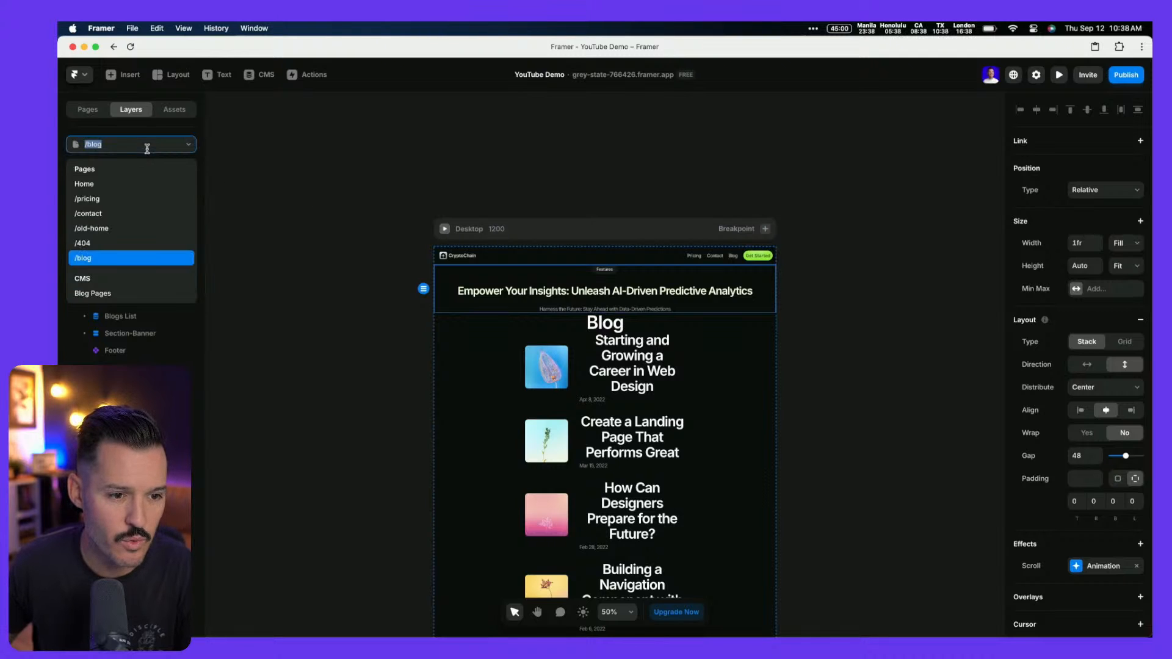
pyautogui.click(147, 181)
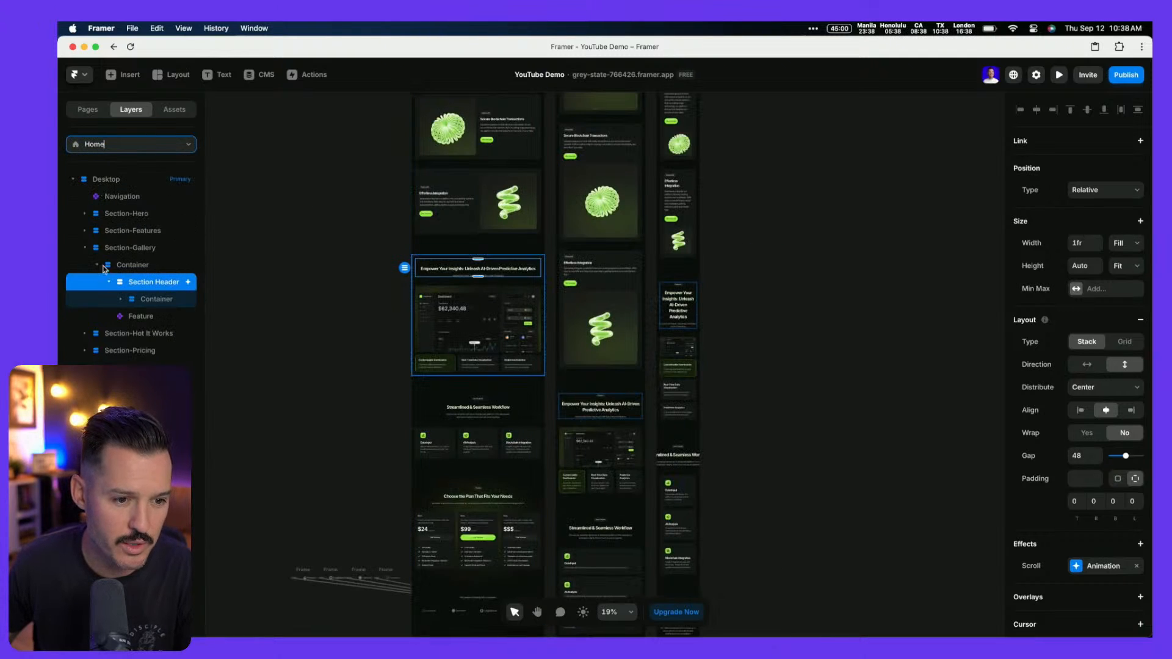
pyautogui.click(85, 247)
pyautogui.click(125, 254)
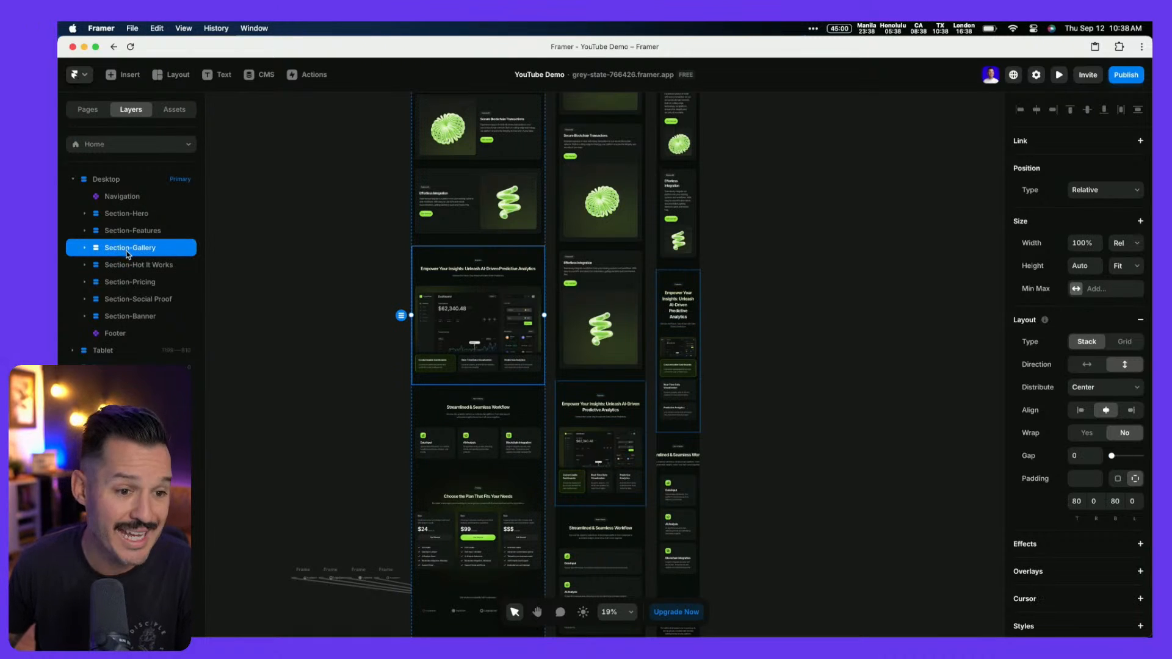
pyautogui.click(116, 145)
pyautogui.click(107, 260)
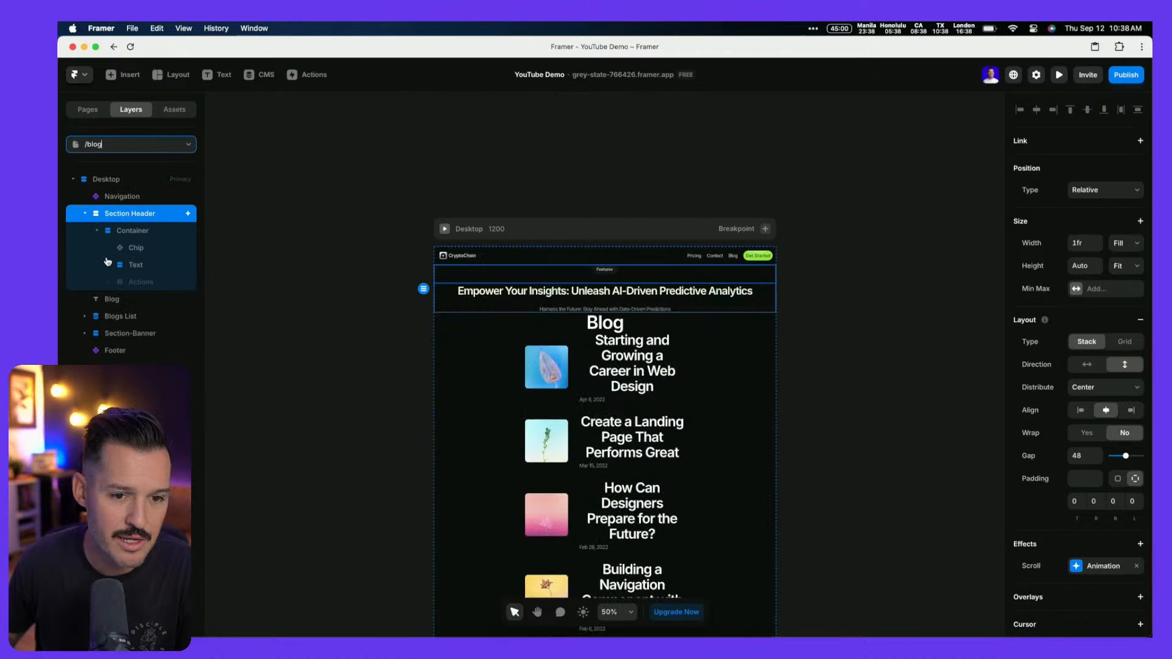
pyautogui.click(524, 232)
pyautogui.hotkey('ctrl', 'v')
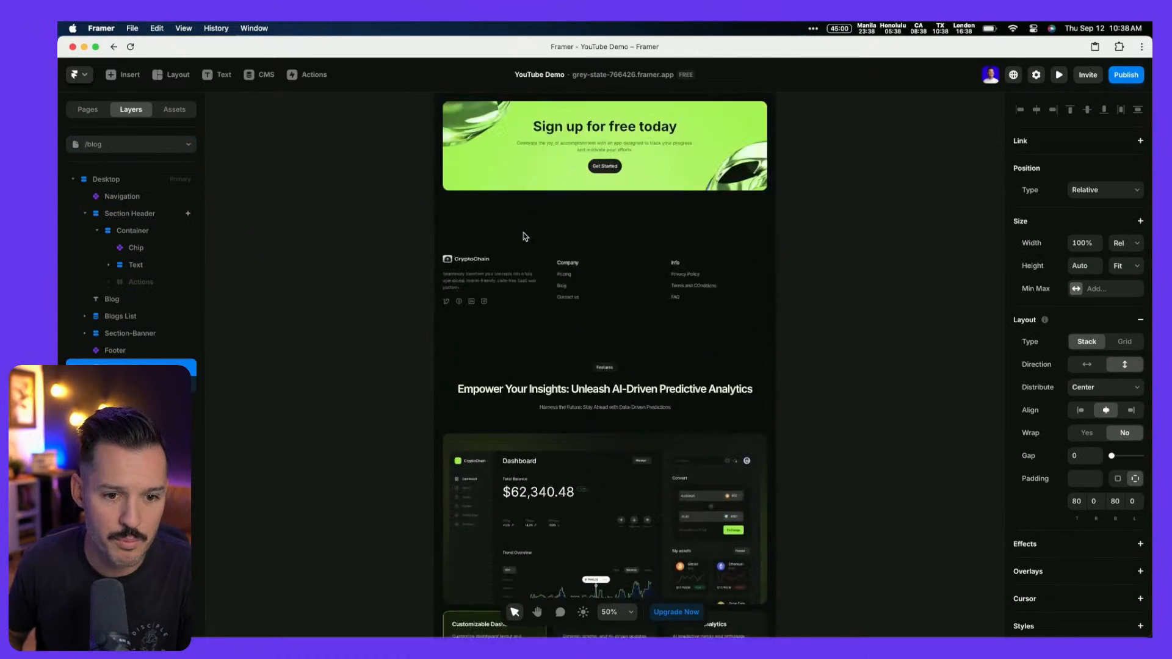
pyautogui.press('Up')
pyautogui.press('Up')
pyautogui.press('Up')
pyautogui.press('Up')
pyautogui.press('Up')
pyautogui.press('Up')
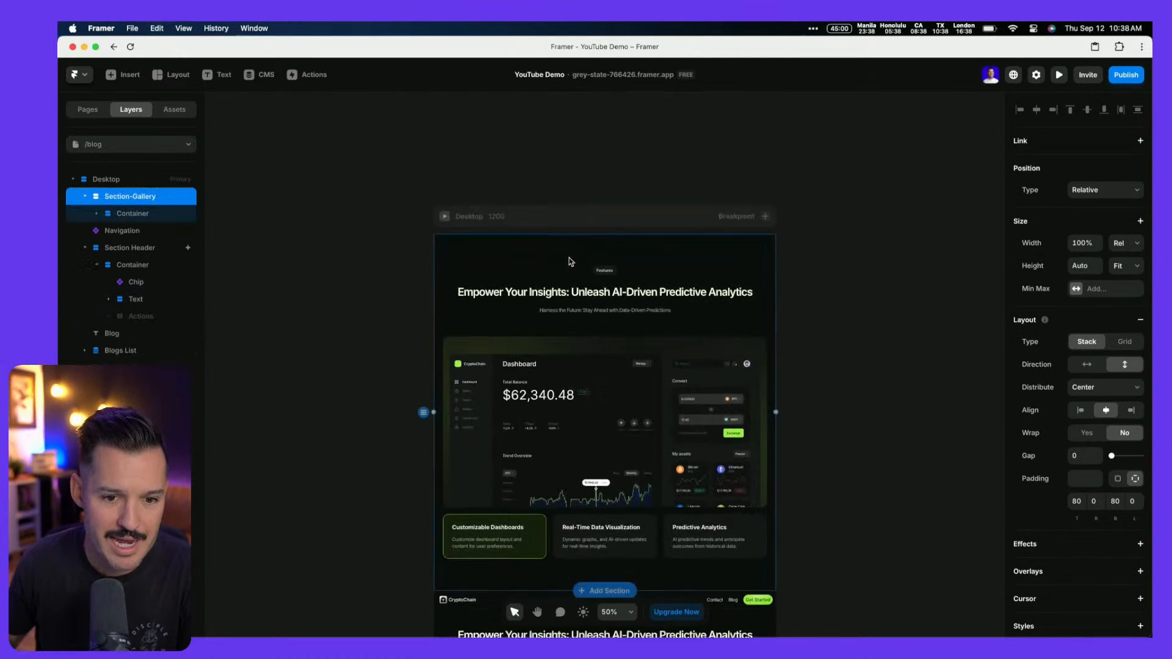
pyautogui.press('Down')
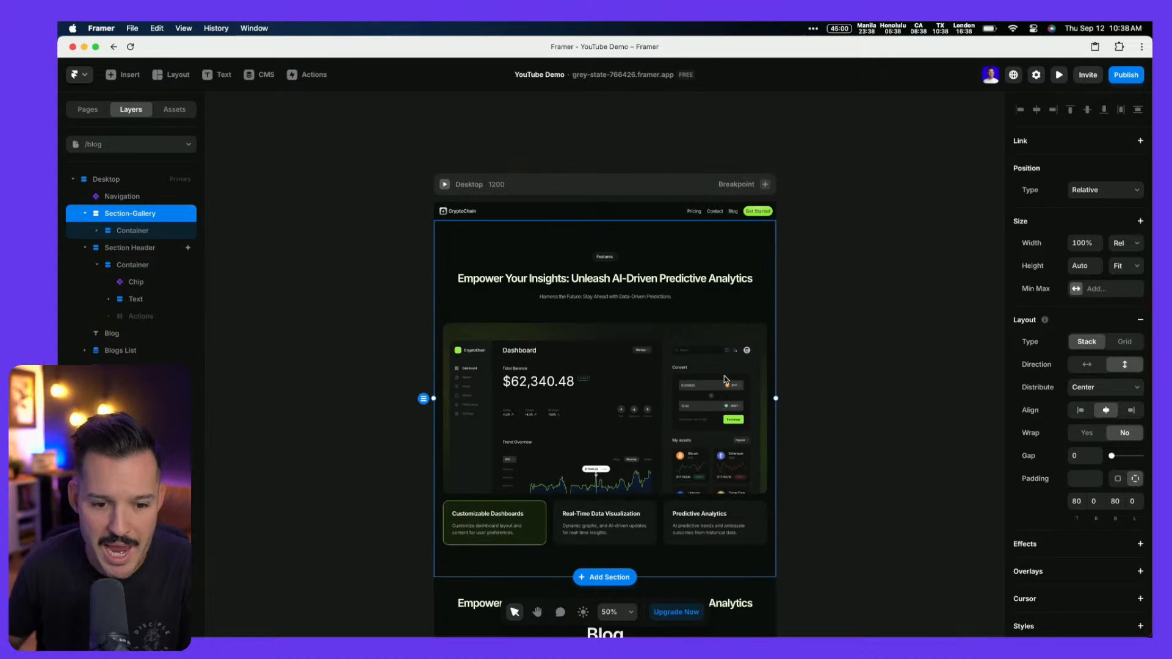
# Delete the duplicate Section Header and the gallery's Feature dashboard component
pyautogui.click(97, 248)
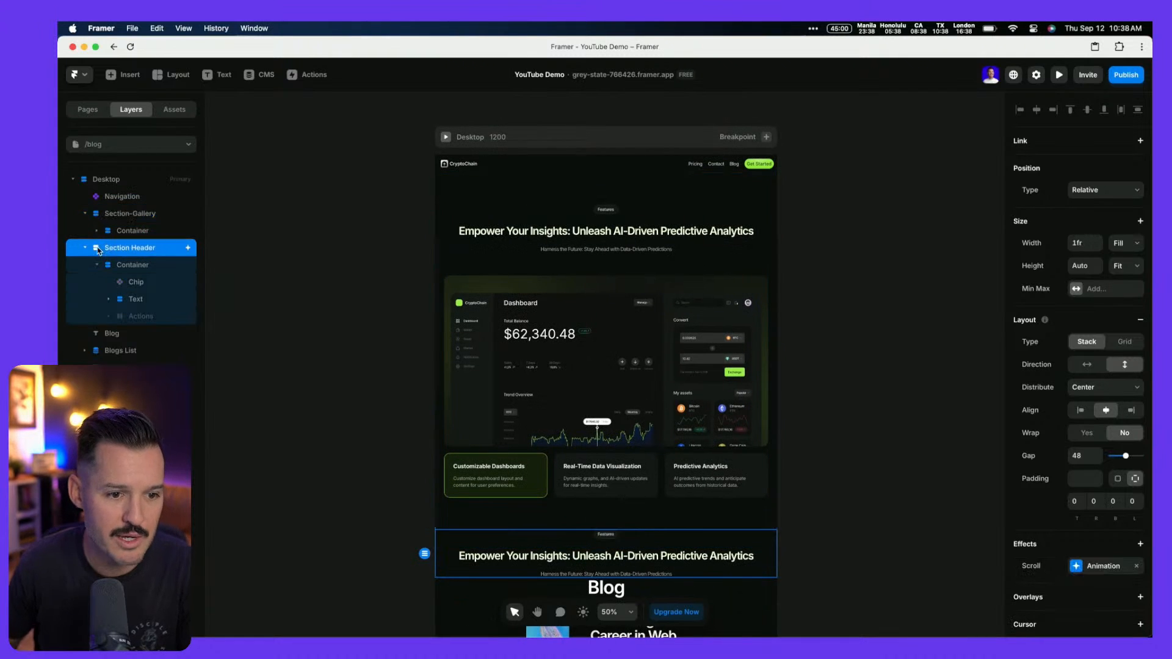
pyautogui.press('Delete')
pyautogui.click(554, 209)
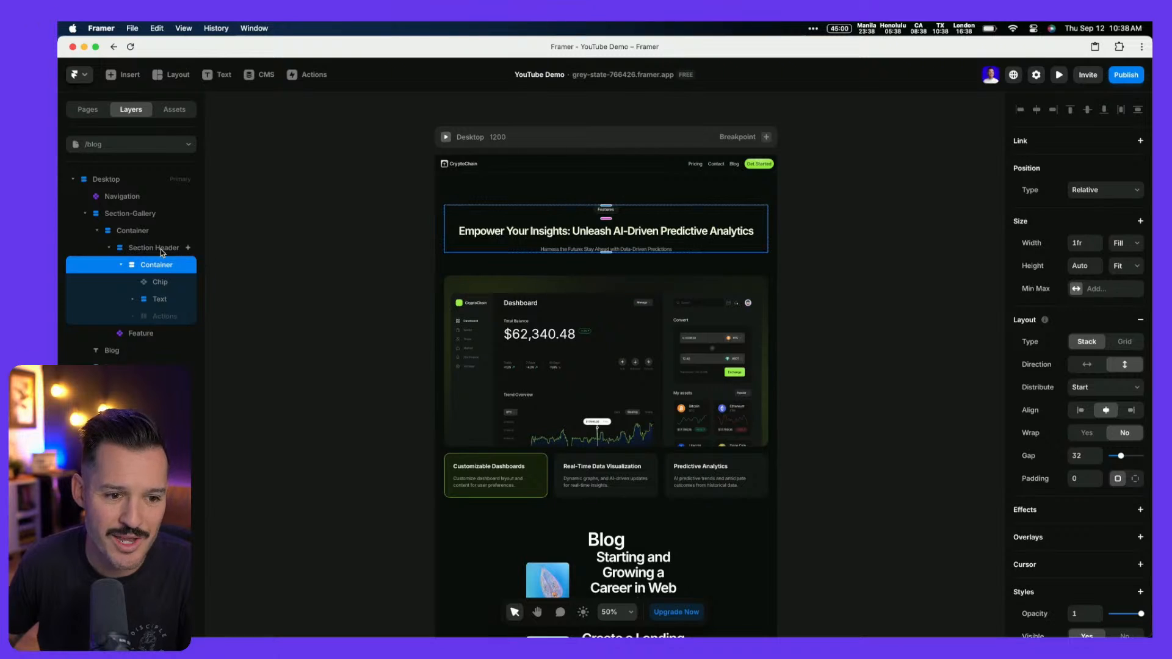
pyautogui.click(109, 248)
pyautogui.click(140, 267)
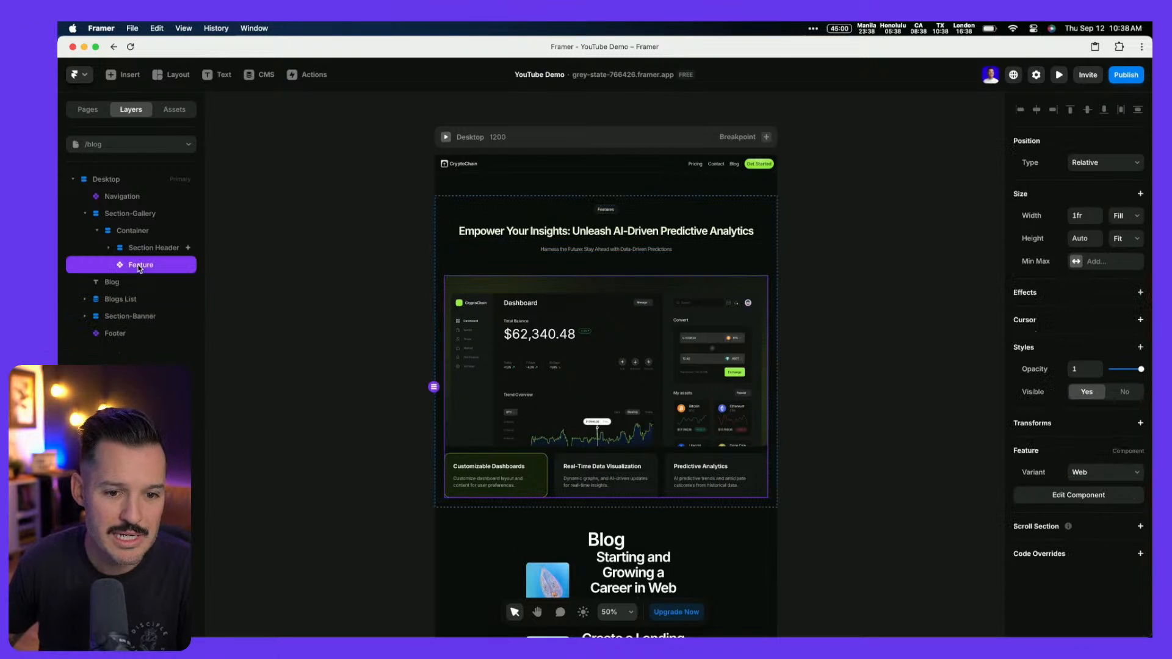
pyautogui.press('Delete')
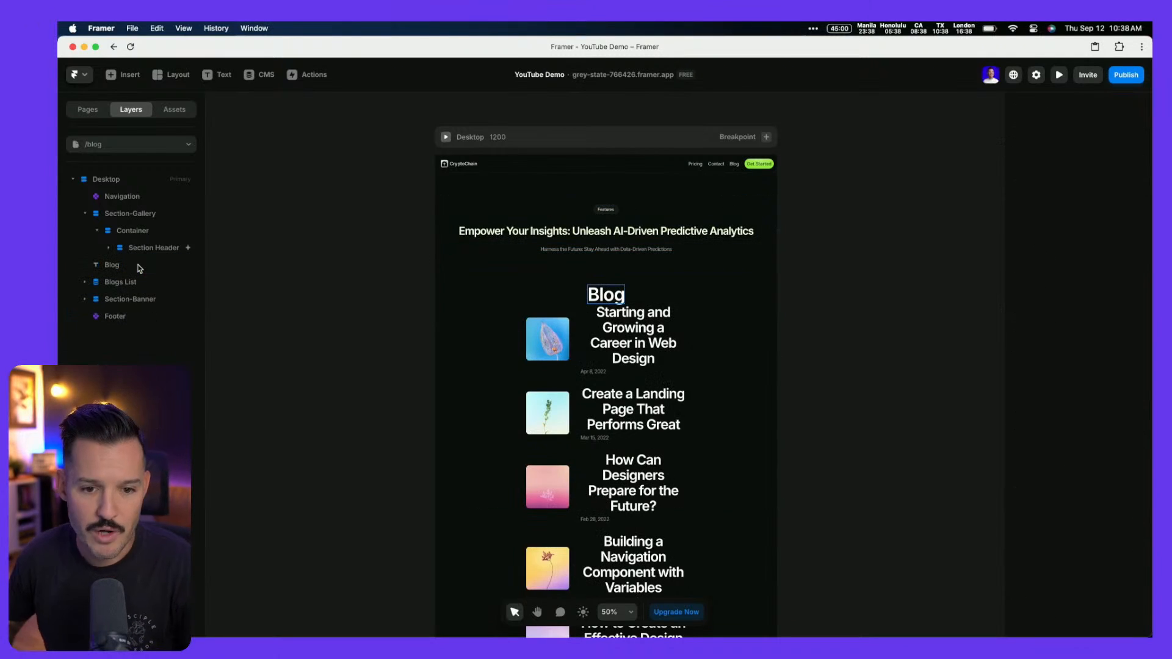
pyautogui.click(139, 269)
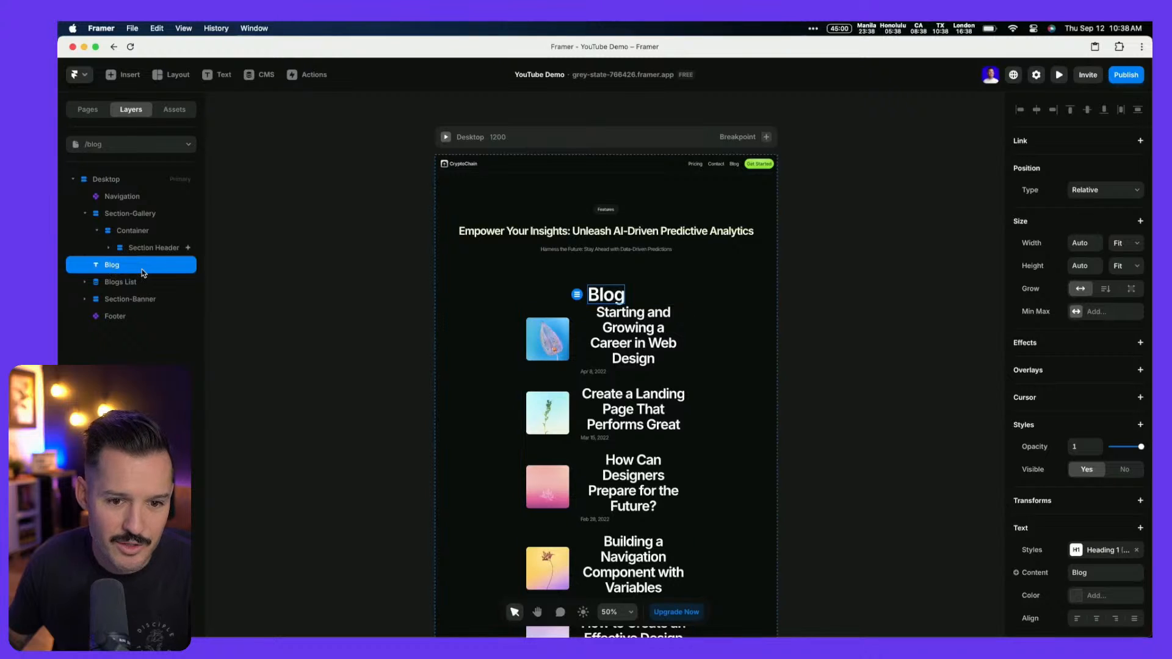
# Delete the standalone Blog heading and move Blogs List into the gallery container under Section Header
pyautogui.press('BackSpace')
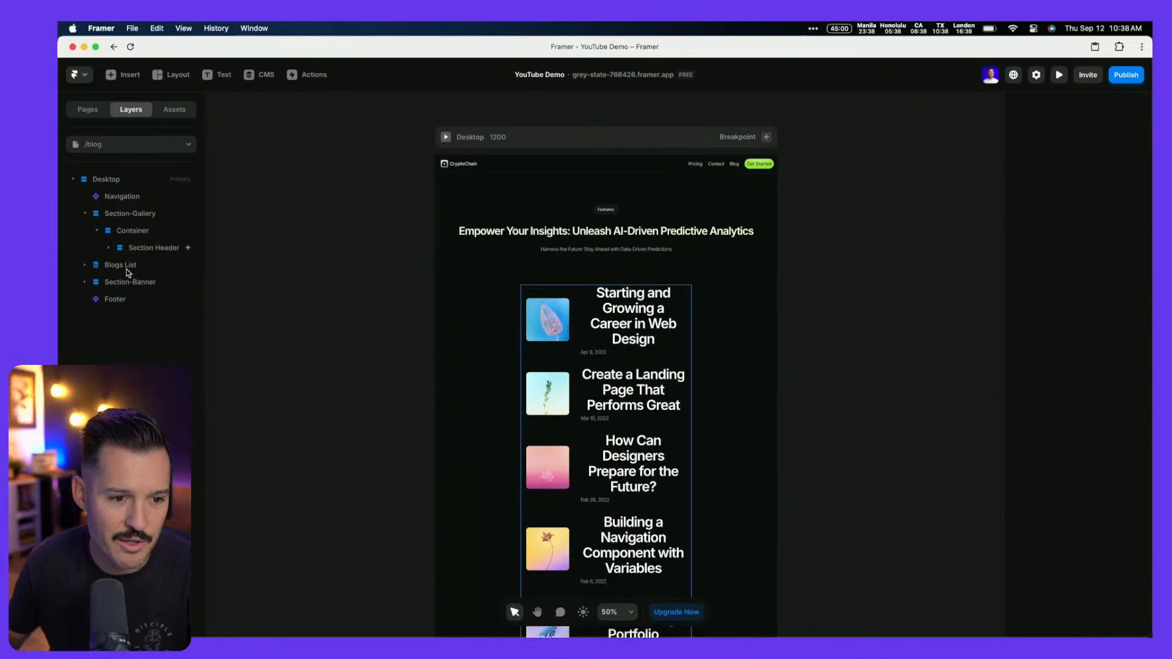
pyautogui.click(120, 266)
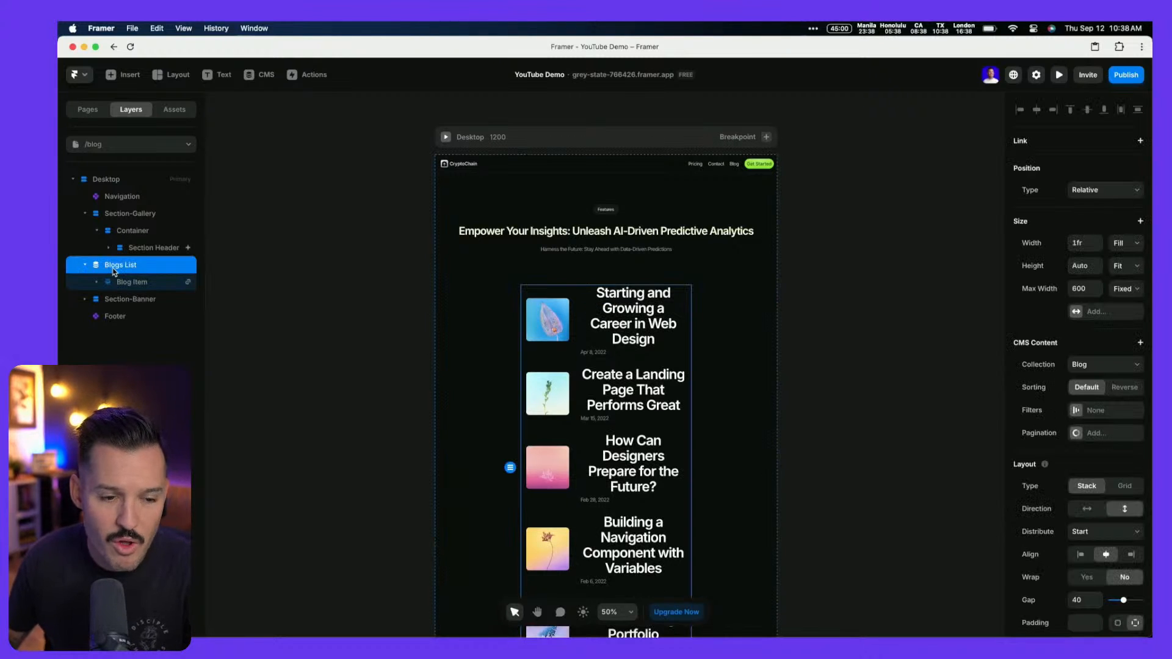
pyautogui.moveTo(142, 264); pyautogui.dragTo(160, 255)
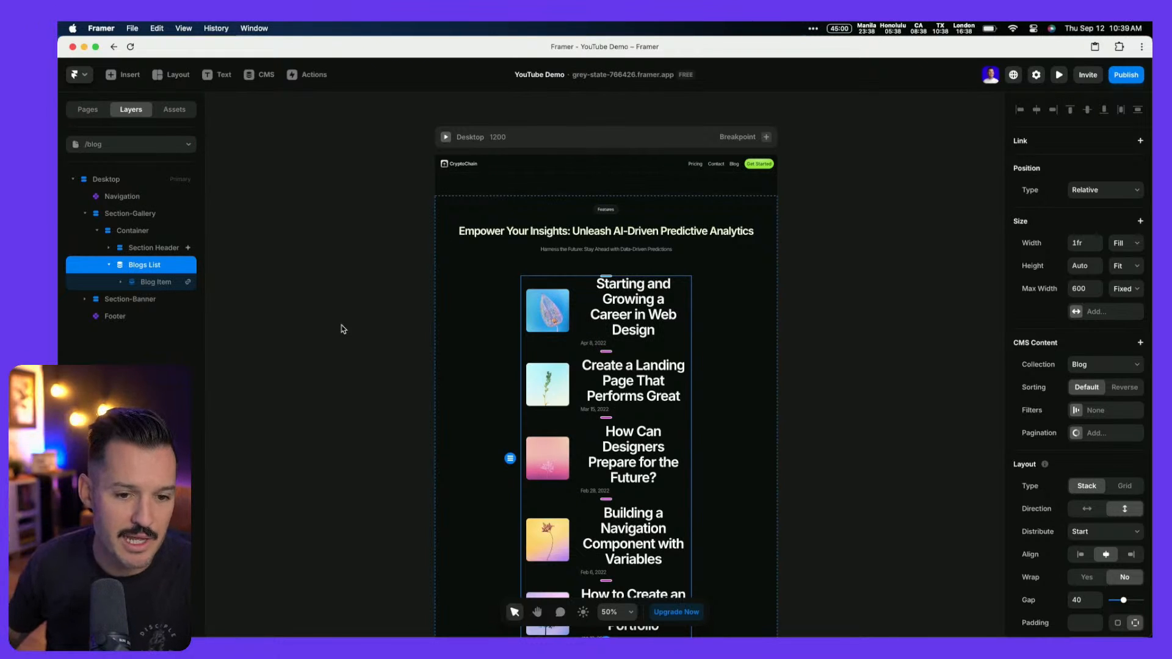
# Keep Blogs List filling the width and remove its 600 max width
pyautogui.click(1119, 246)
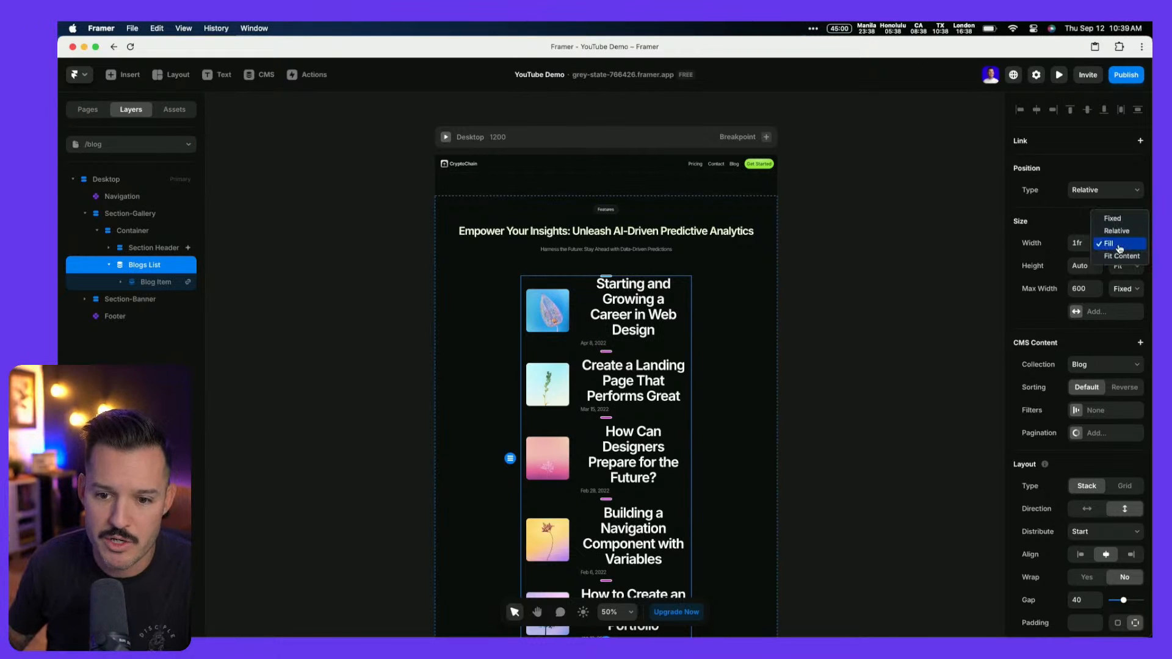
pyautogui.click(1119, 246)
pyautogui.click(129, 236)
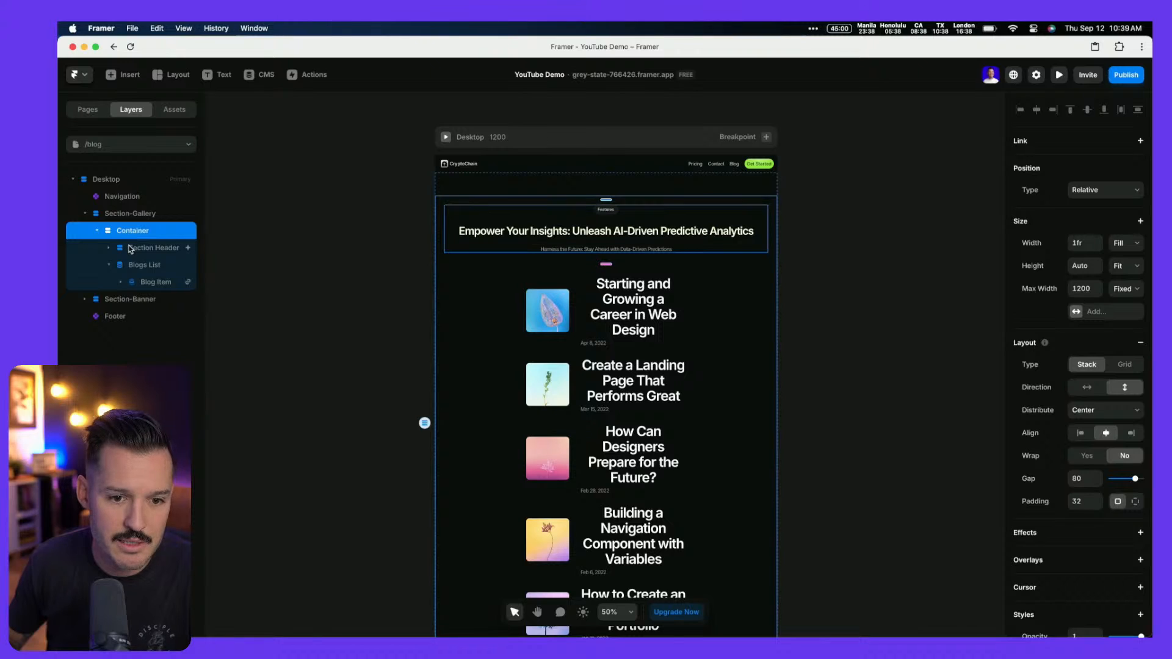
pyautogui.click(130, 249)
pyautogui.click(133, 265)
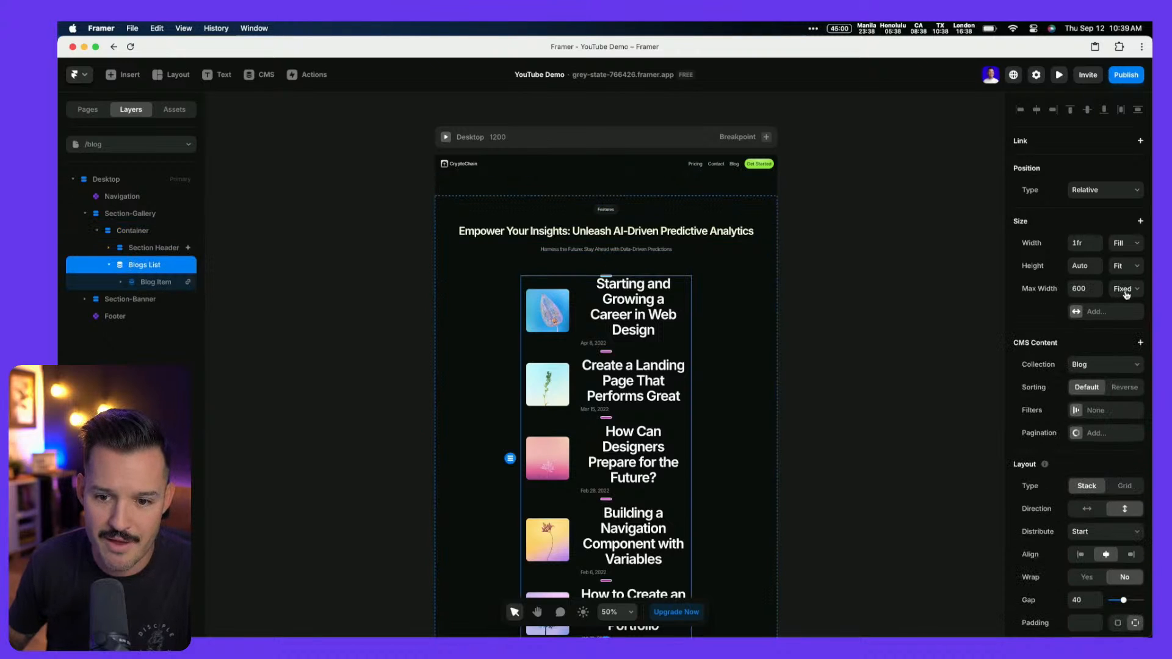
pyautogui.rightClick(1035, 293)
pyautogui.click(1058, 308)
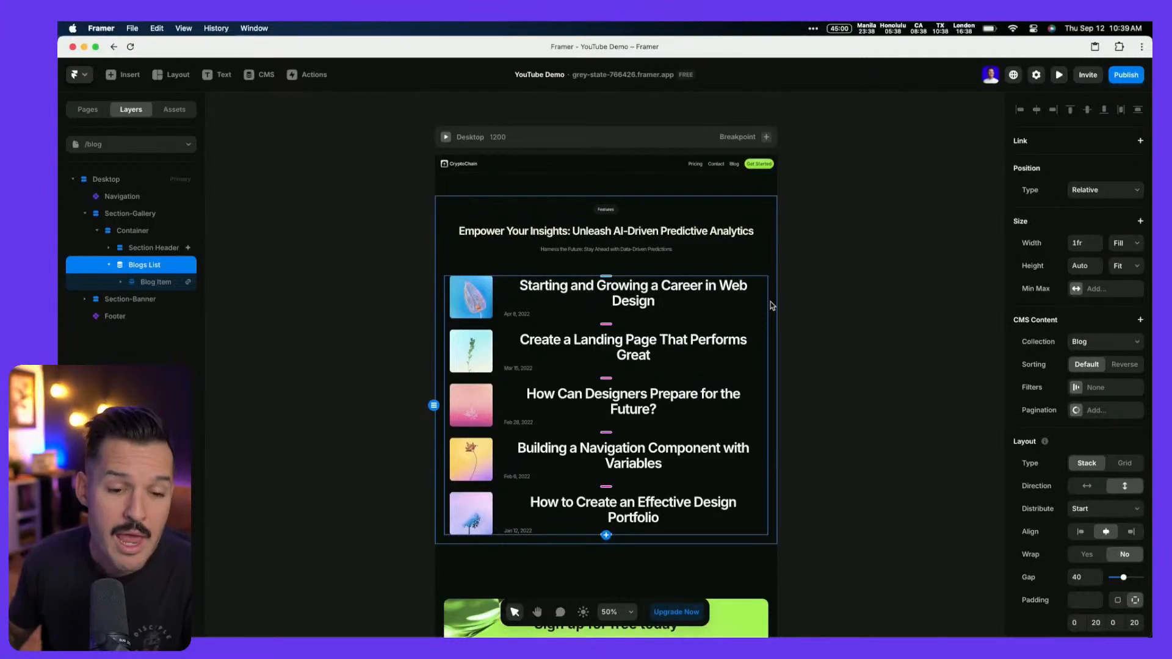
pyautogui.hotkey('ctrl', 'Right')
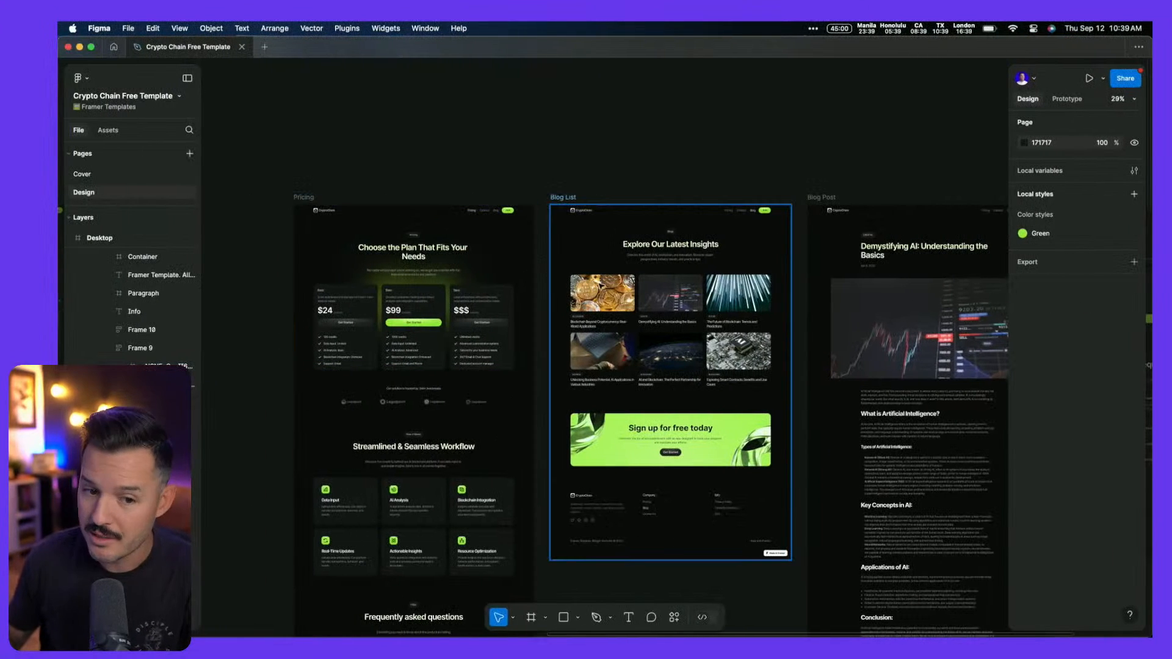
# Copy the first coin-image blog card as Framer layers using the Figma to HTML with Framer plugin
pyautogui.click(603, 293)
pyautogui.doubleClick(602, 293)
pyautogui.doubleClick(602, 293)
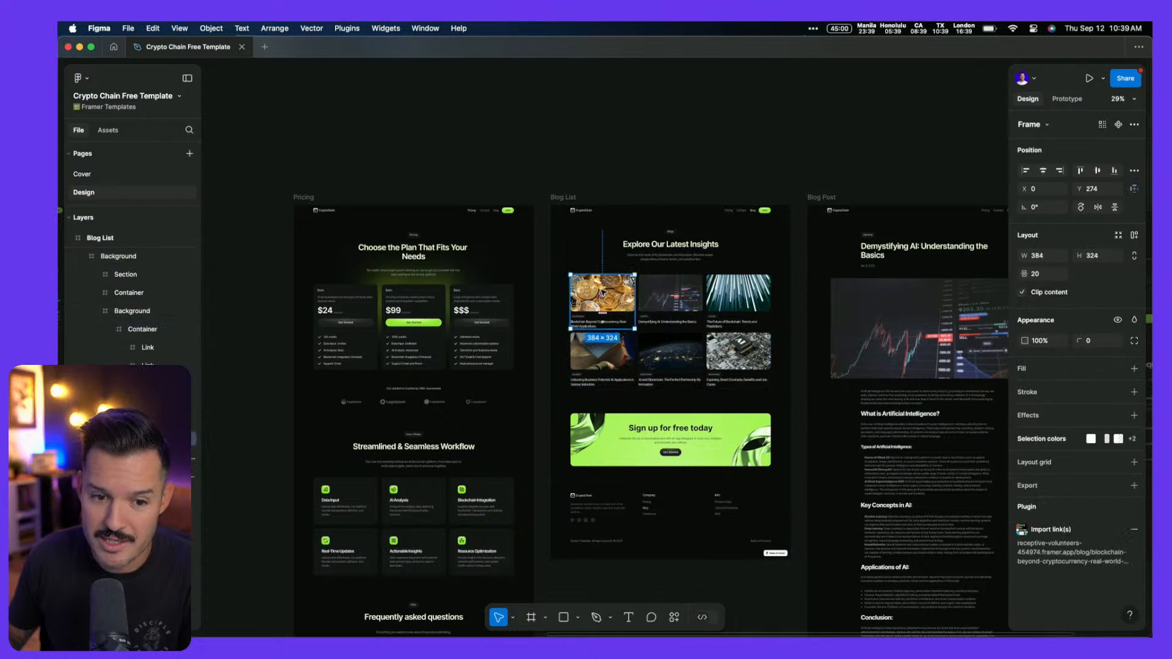
pyautogui.press('super+k')
pyautogui.press('Return')
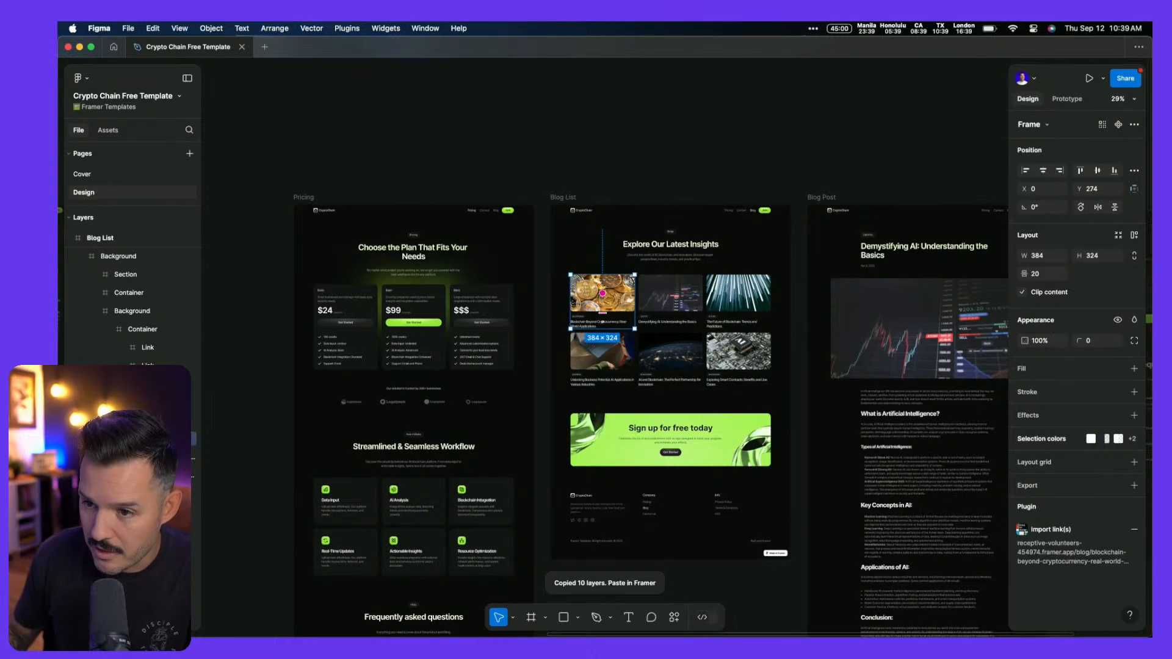
pyautogui.press('super+Tab')
pyautogui.click(330, 275)
pyautogui.moveTo(317, 275); pyautogui.dragTo(503, 274)
# Paste the Figma card onto the Framer canvas, then cut it back to the clipboard
pyautogui.rightClick(406, 262)
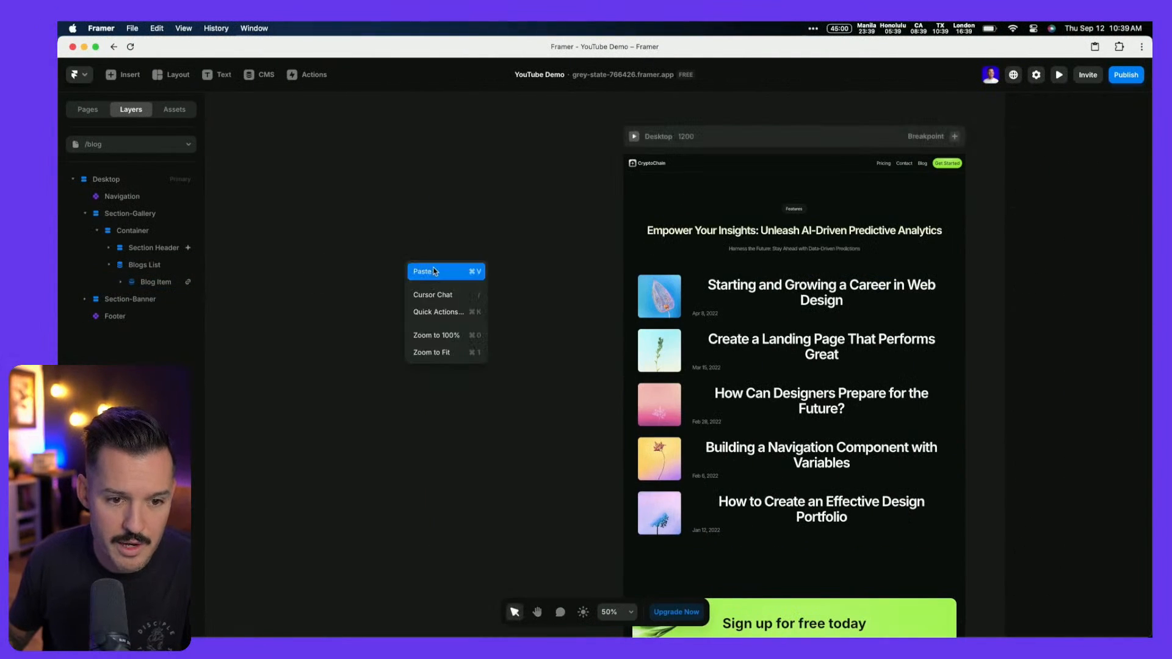
pyautogui.click(434, 271)
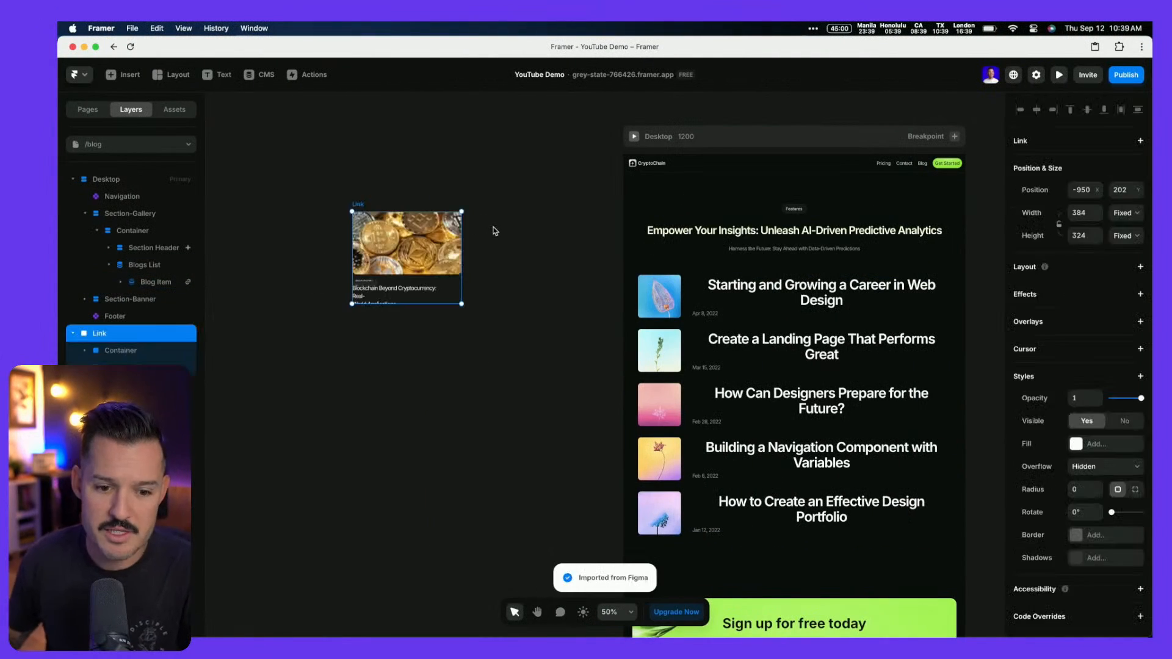
pyautogui.click(406, 191)
pyautogui.moveTo(368, 203); pyautogui.dragTo(492, 268)
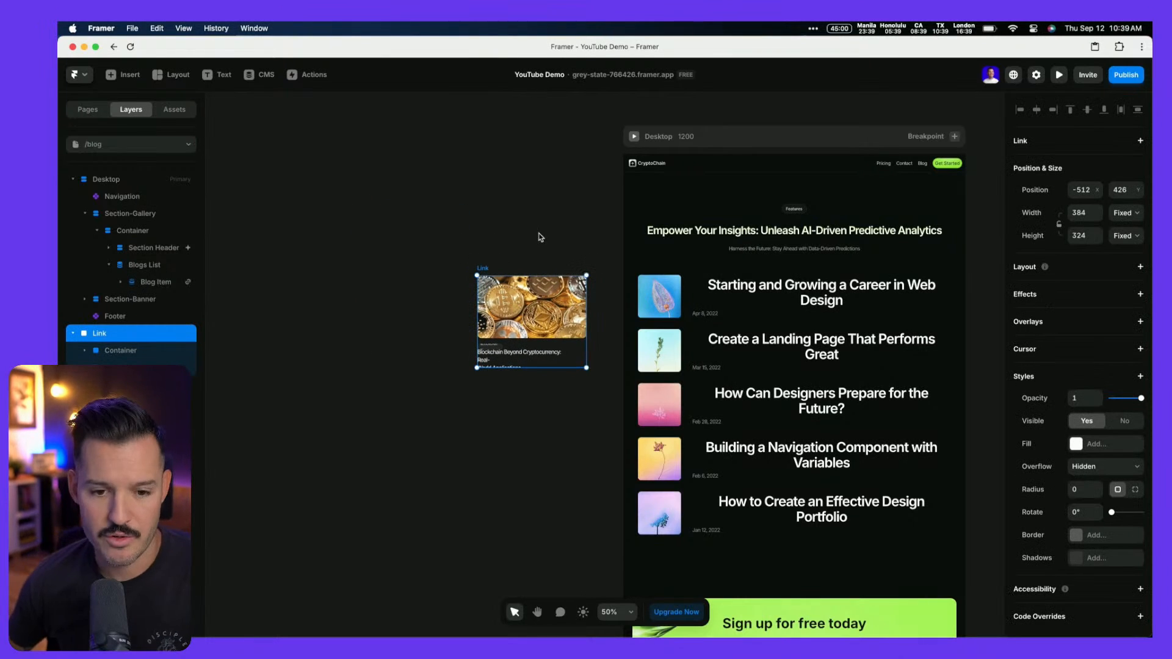
pyautogui.click(727, 297)
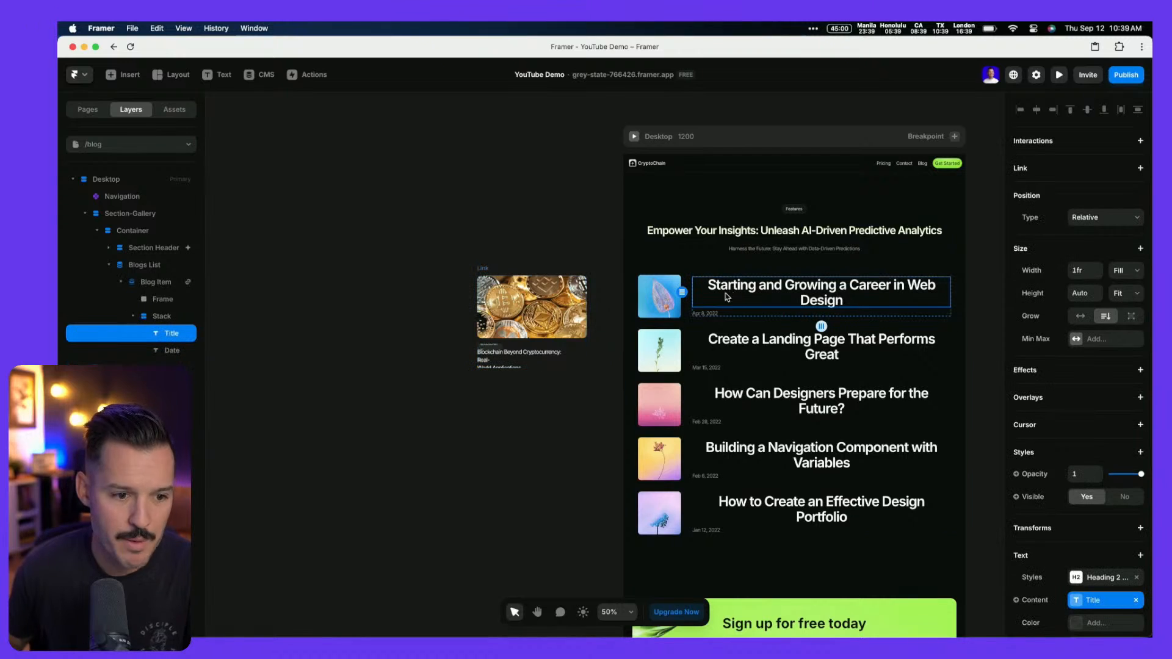
pyautogui.click(113, 283)
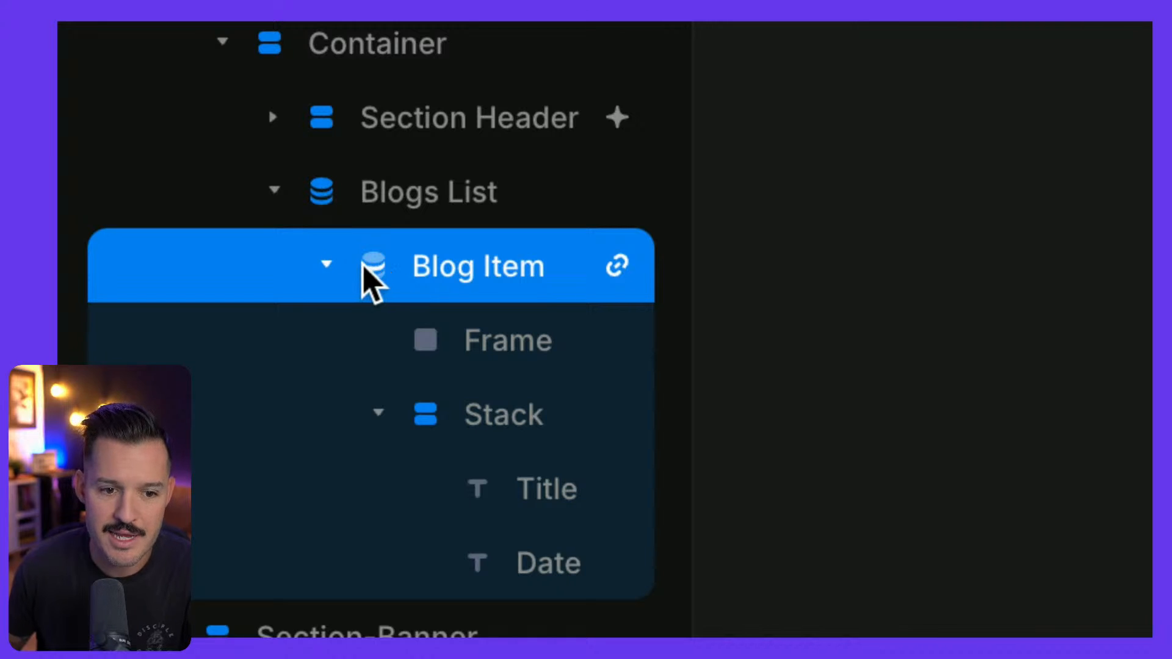
pyautogui.click(422, 194)
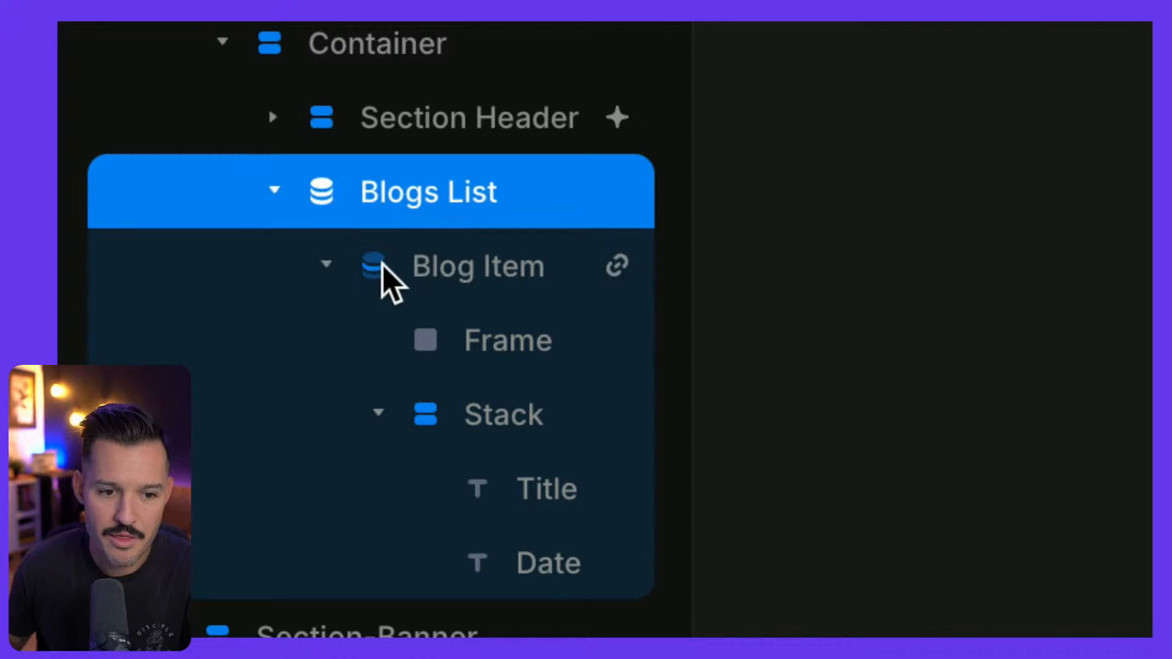
pyautogui.click(480, 272)
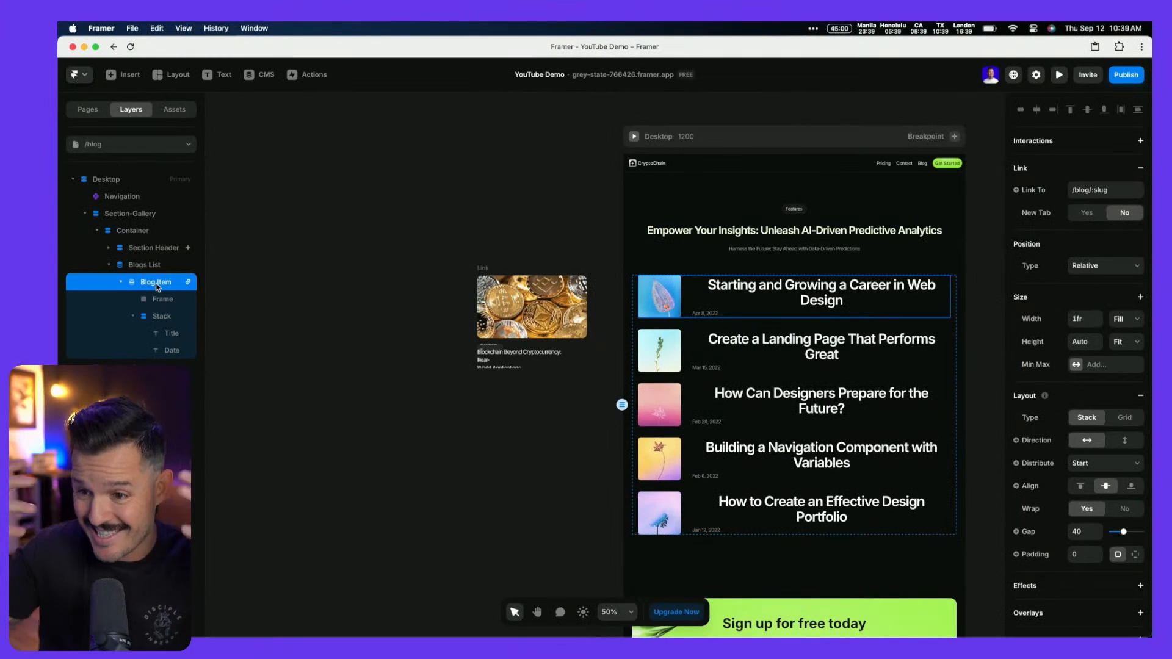
pyautogui.click(483, 268)
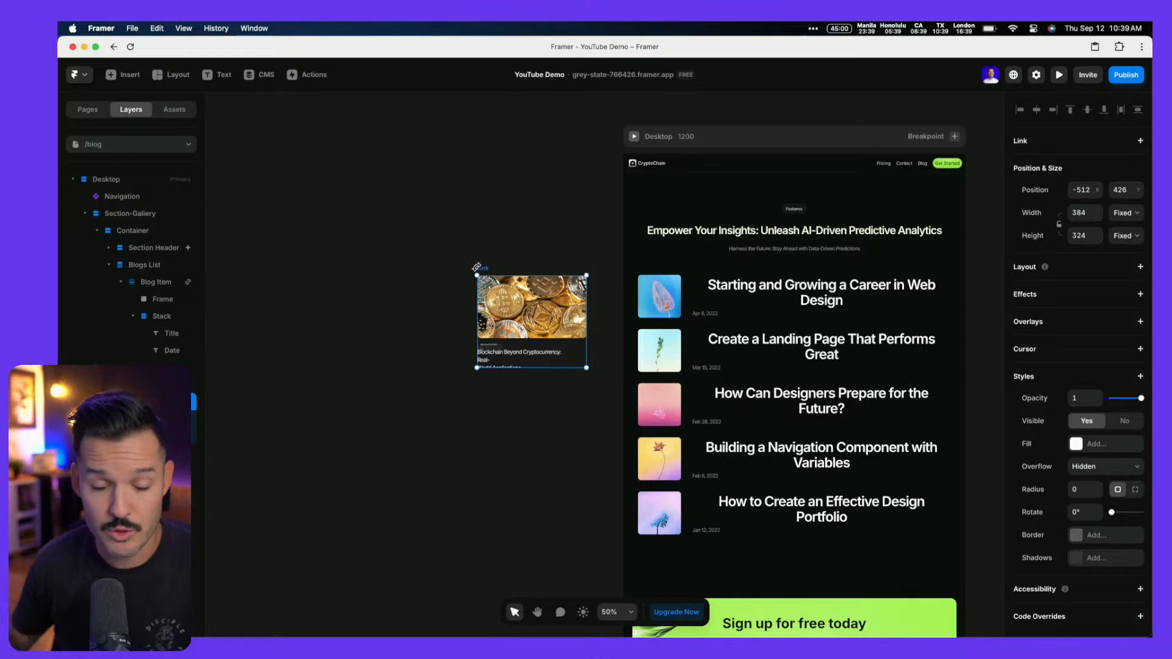
pyautogui.press('Delete')
# Replace the Blog Item's old image frame and text stack with the pasted coin-image card
pyautogui.click(712, 288)
pyautogui.click(153, 284)
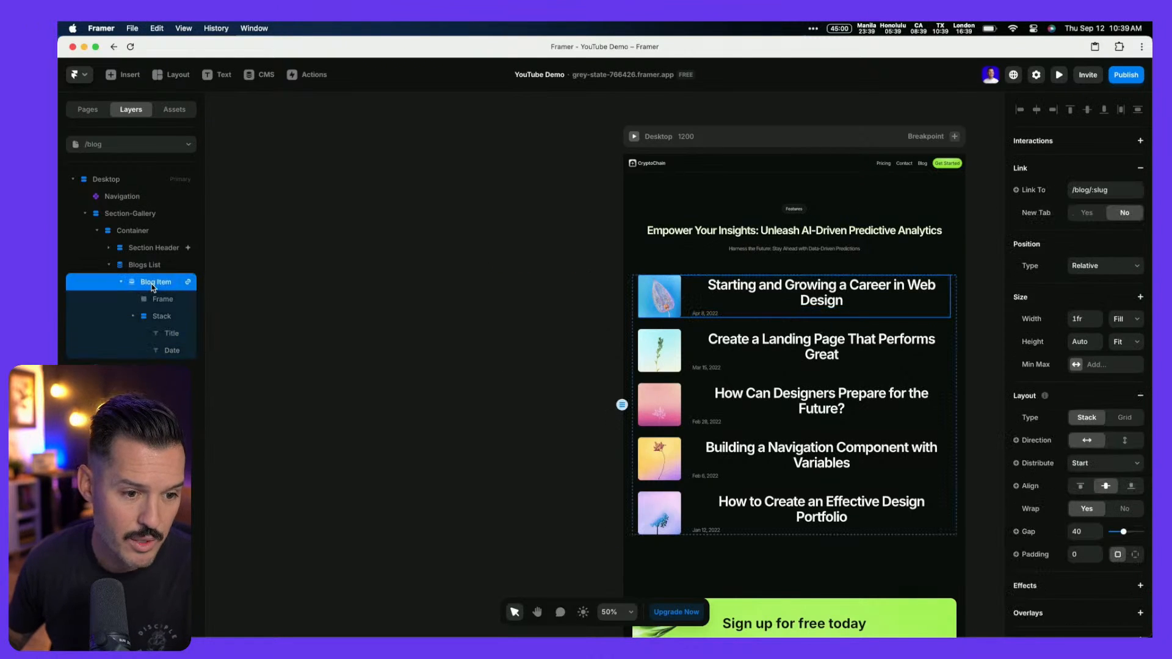
pyautogui.click(154, 298)
pyautogui.keyDown('shift'); pyautogui.click(161, 315); pyautogui.keyUp('shift')
pyautogui.press('Delete')
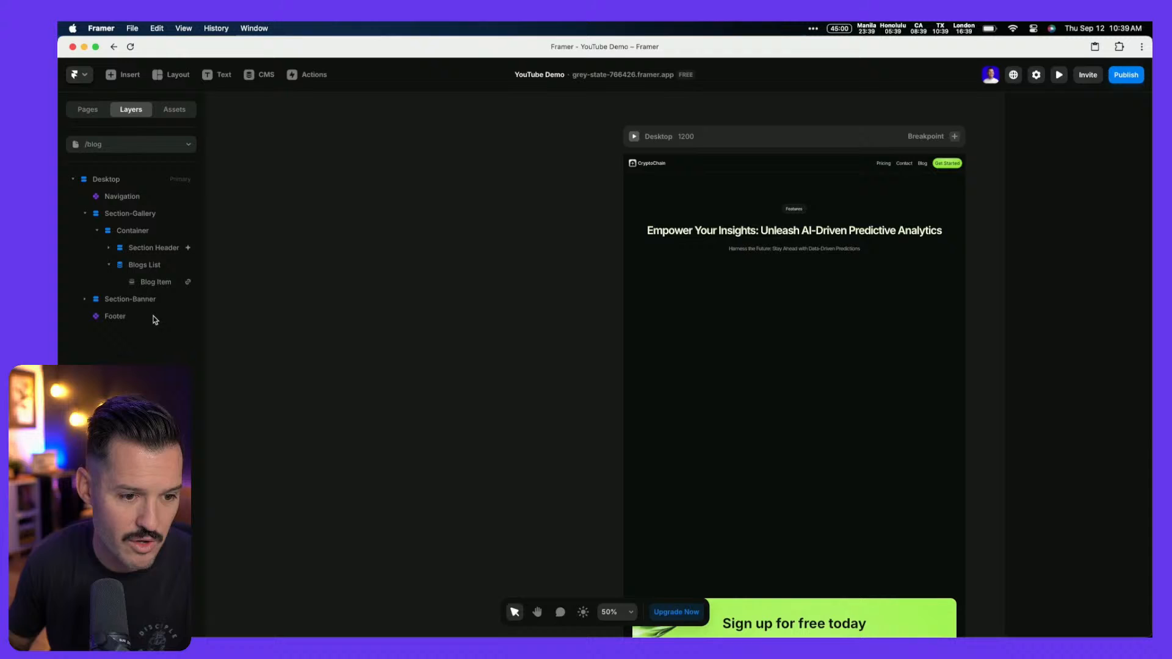
pyautogui.click(157, 284)
pyautogui.press('super+v')
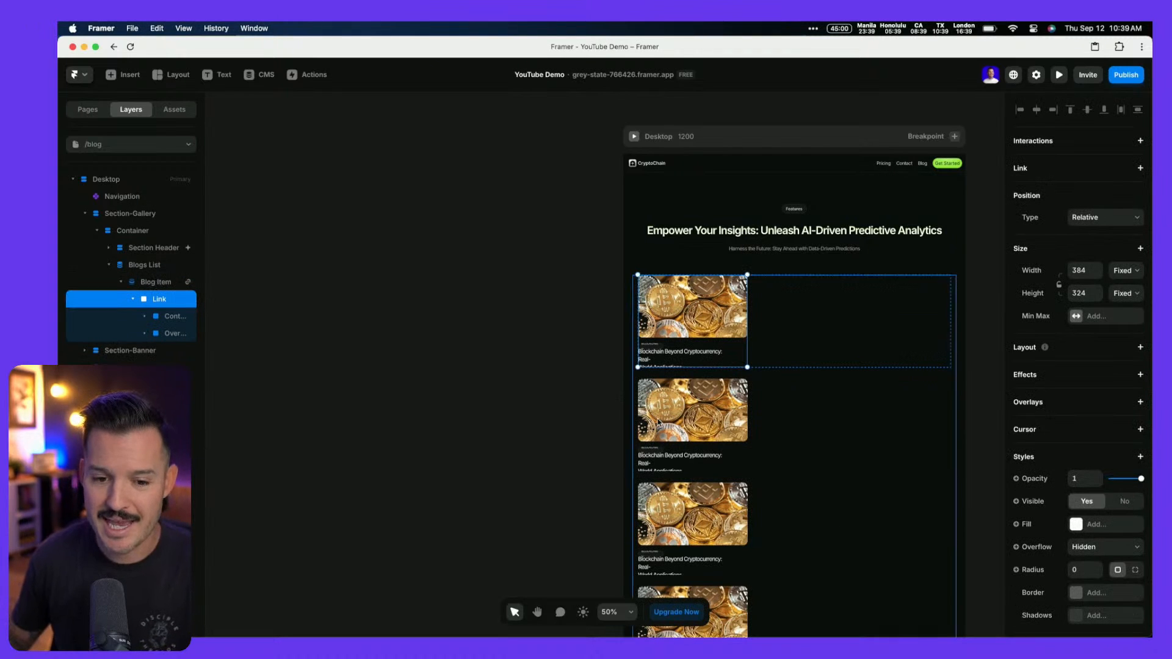
pyautogui.scroll(-5, 664, 391)
pyautogui.scroll(5, 663, 391)
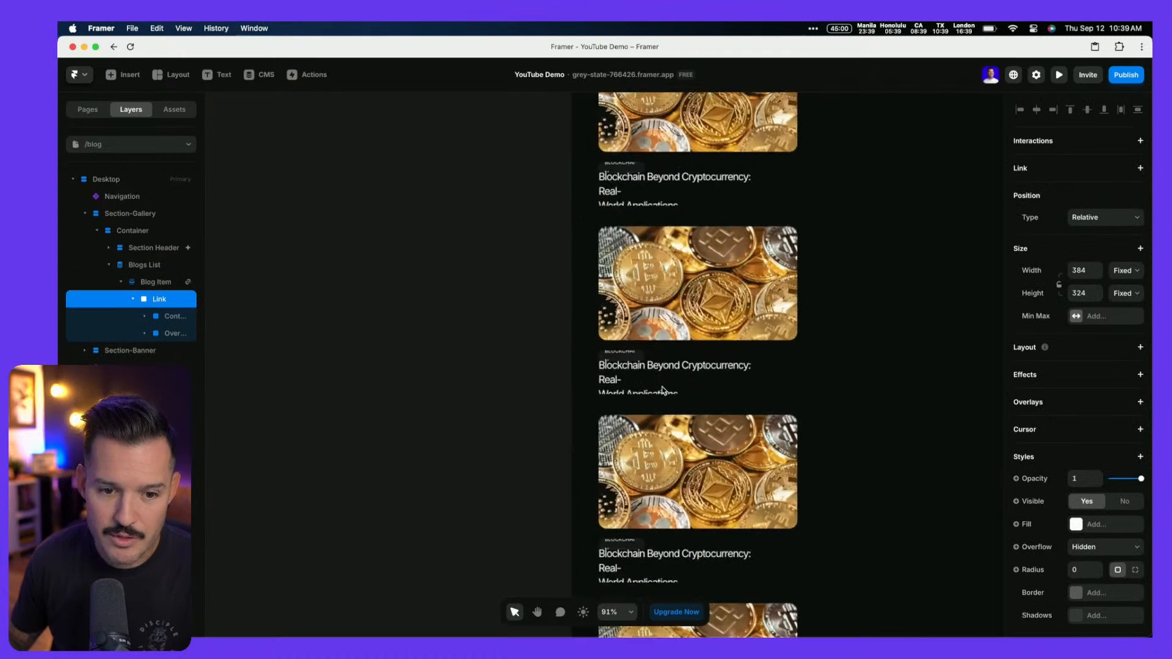
pyautogui.scroll(5, 644, 393)
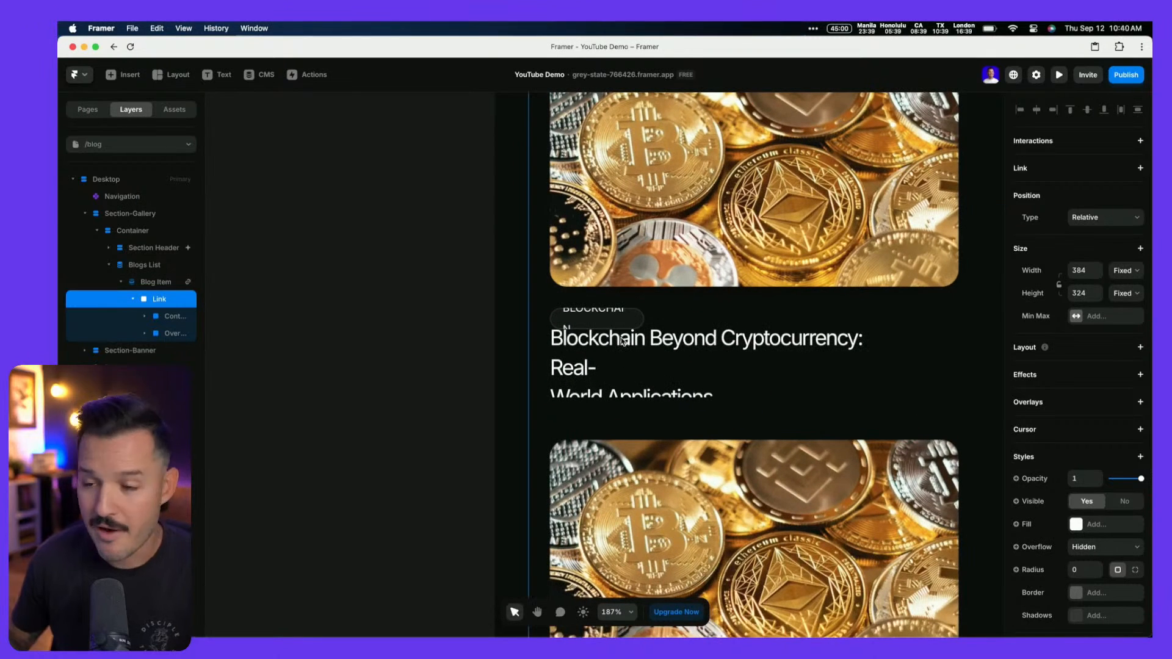
pyautogui.scroll(1, 620, 342)
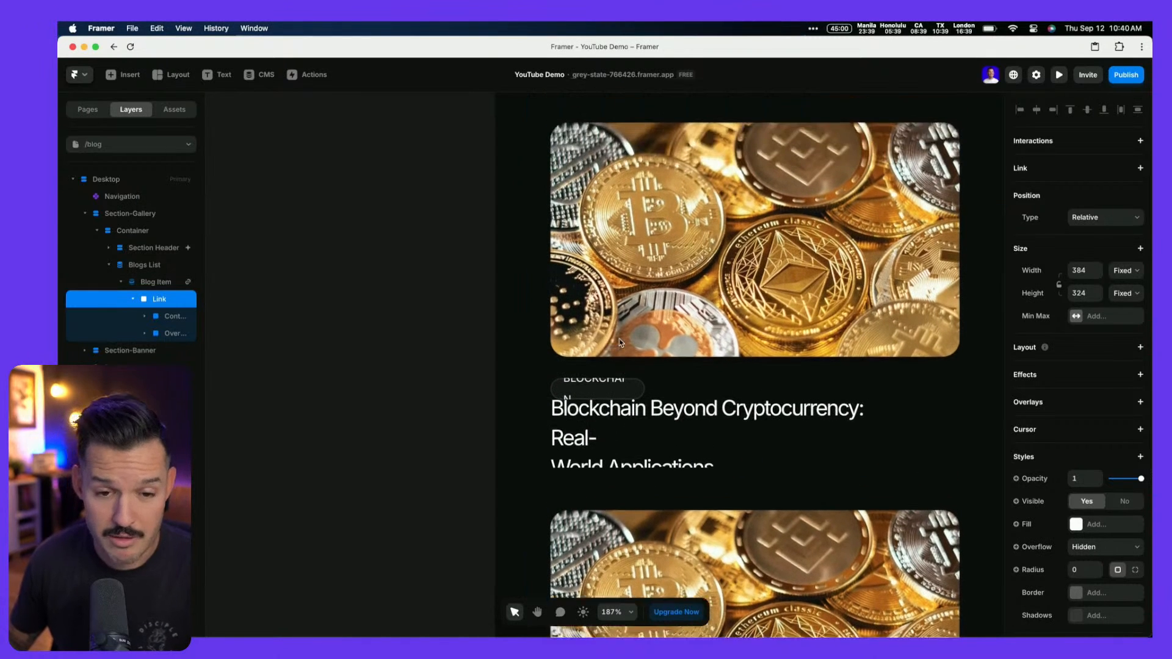
pyautogui.scroll(-3, 621, 342)
pyautogui.scroll(2, 622, 342)
pyautogui.scroll(-10, 668, 323)
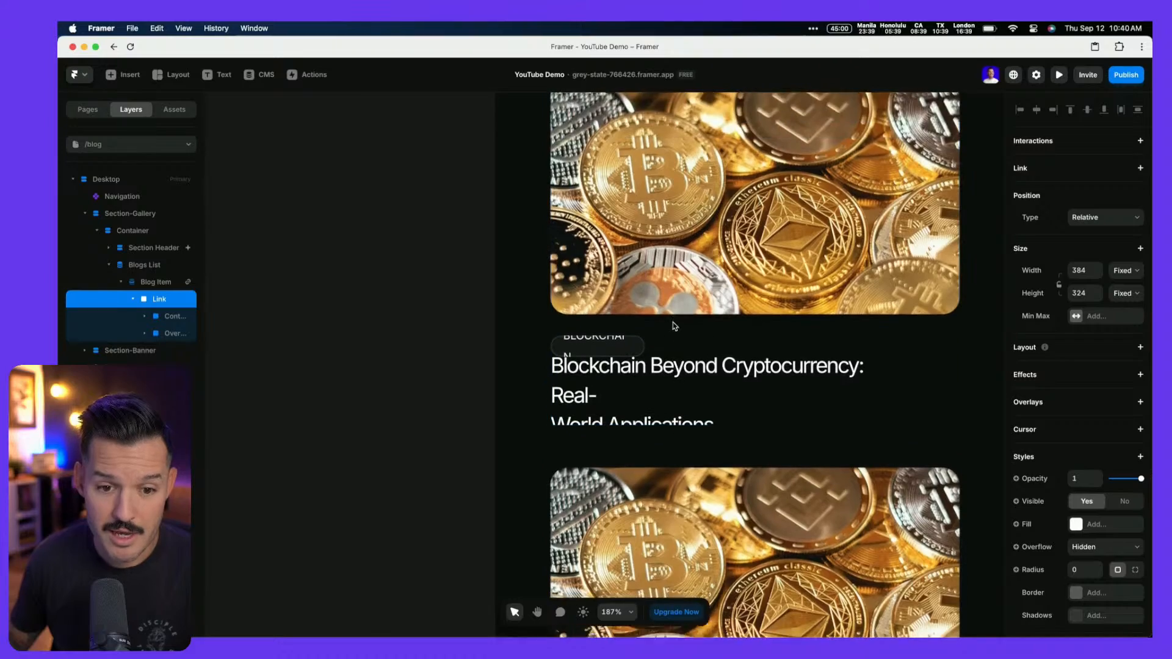
pyautogui.scroll(-5, 671, 324)
pyautogui.scroll(-3, 675, 327)
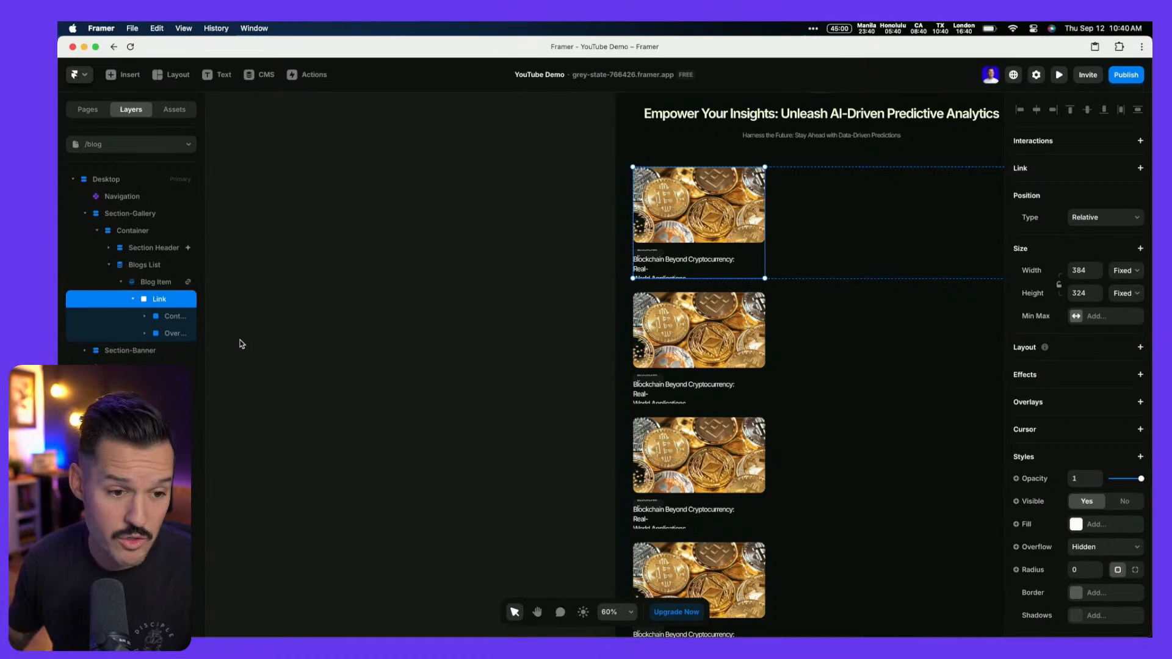
# Set Blogs List to Wrap, horizontal direction, and a Grid layout with 3 columns
pyautogui.click(146, 282)
pyautogui.click(145, 266)
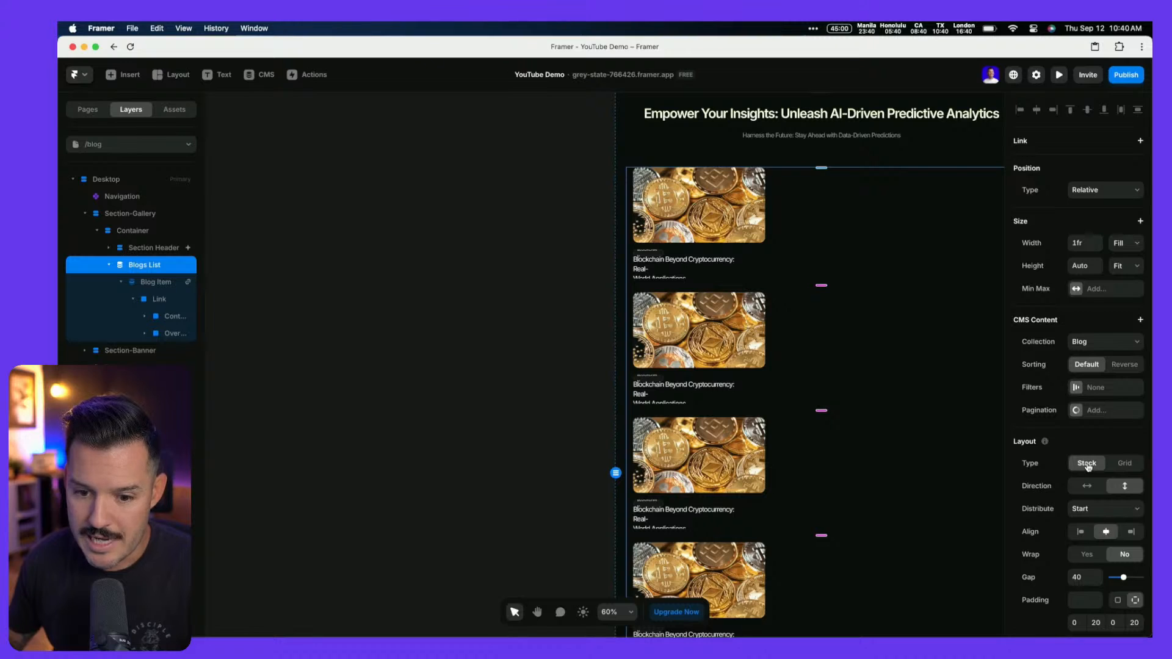
pyautogui.scroll(-2, 1088, 467)
pyautogui.click(1087, 487)
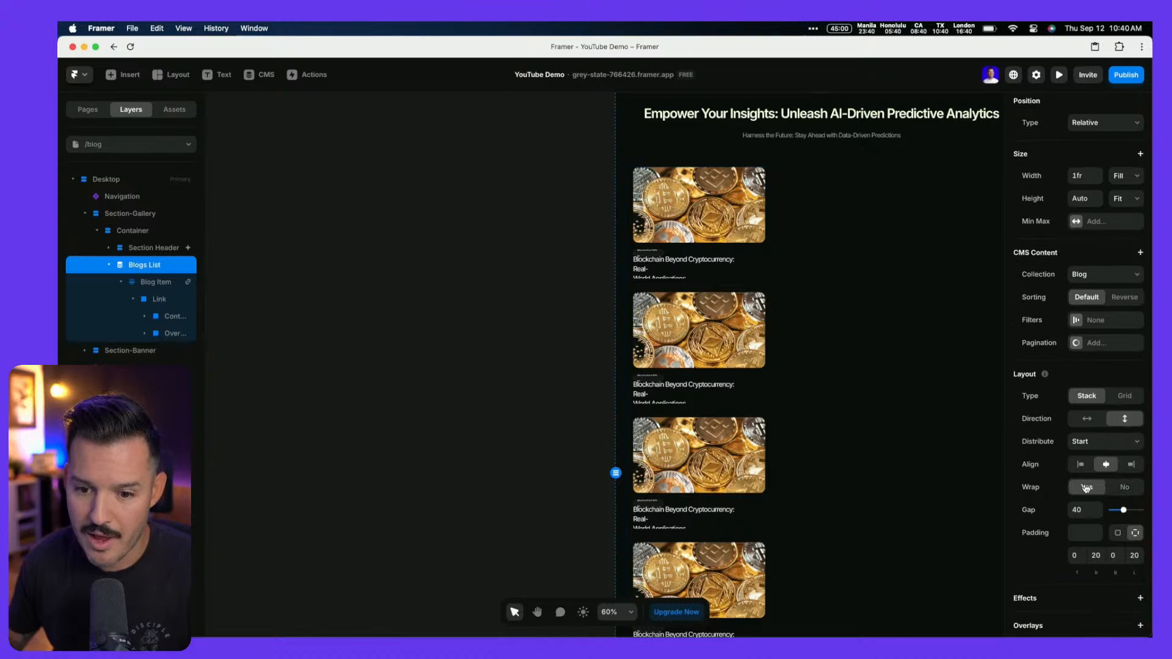
pyautogui.click(1088, 419)
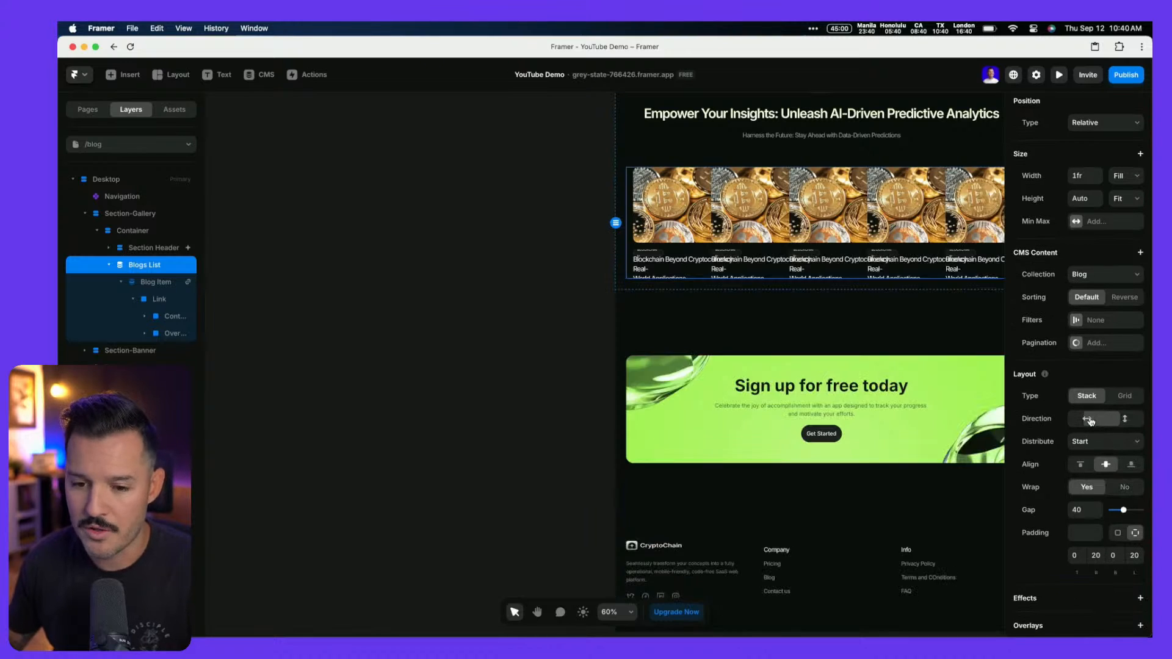
pyautogui.click(1138, 398)
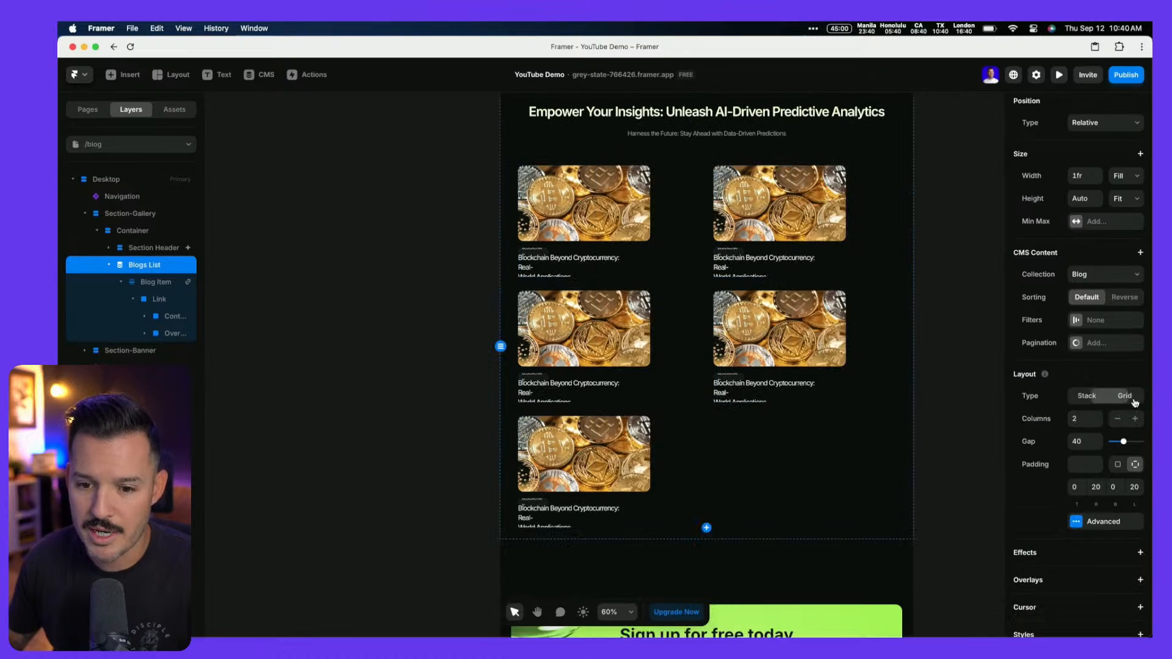
pyautogui.click(1134, 422)
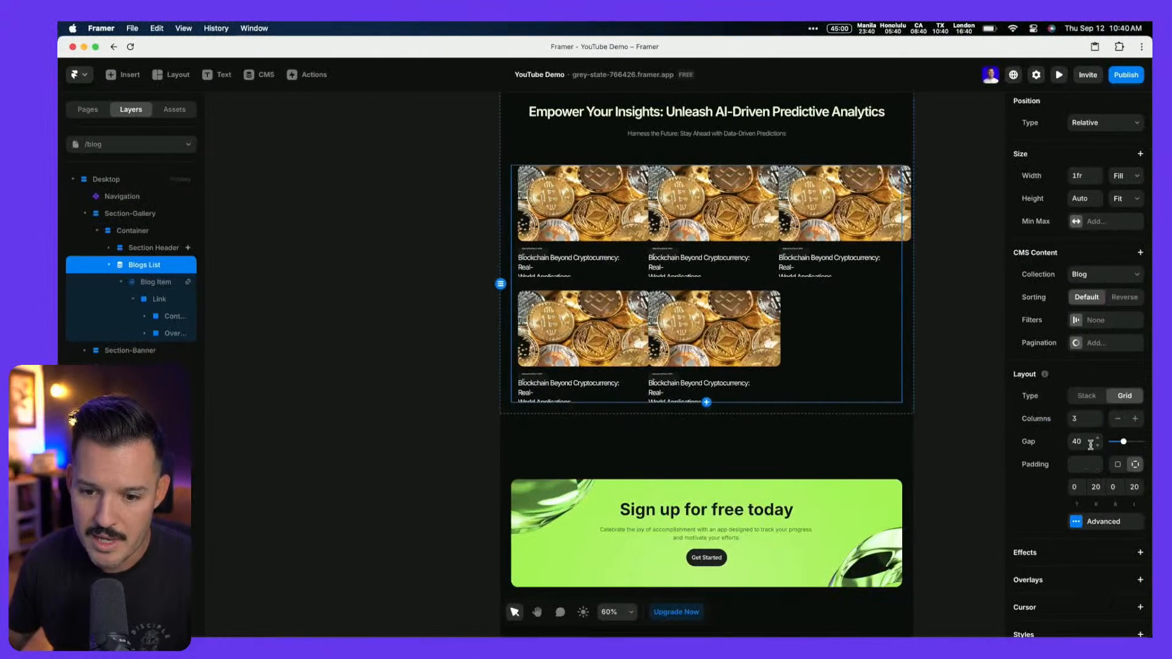
pyautogui.click(148, 284)
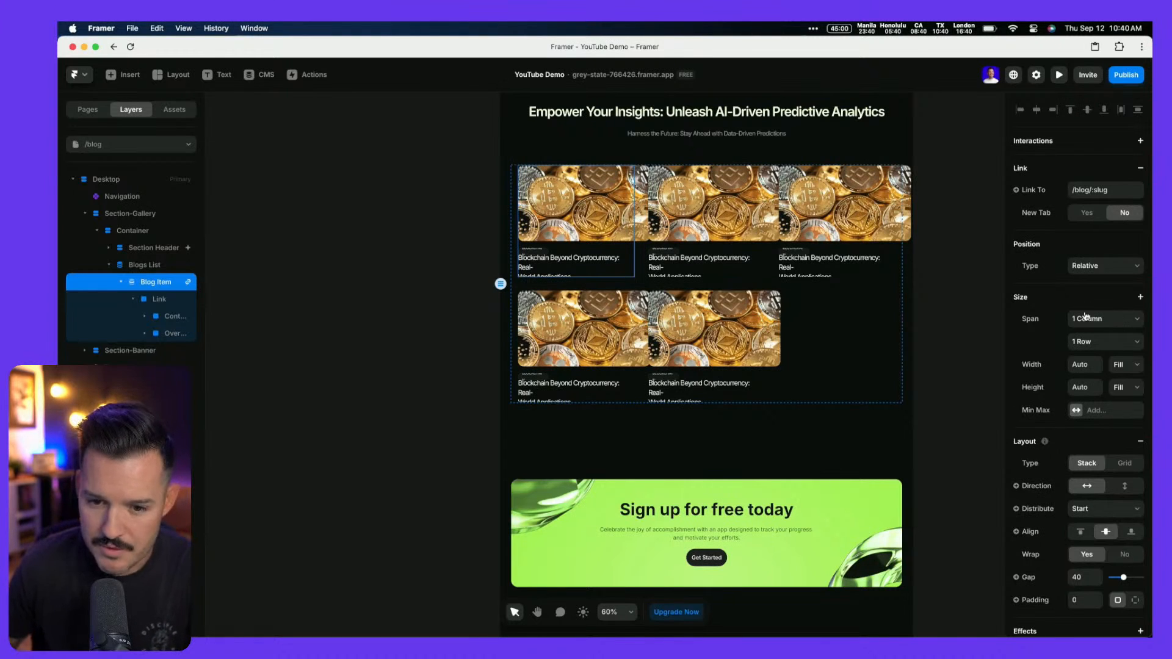
# Raise the Blogs List grid gap to 170
pyautogui.click(146, 266)
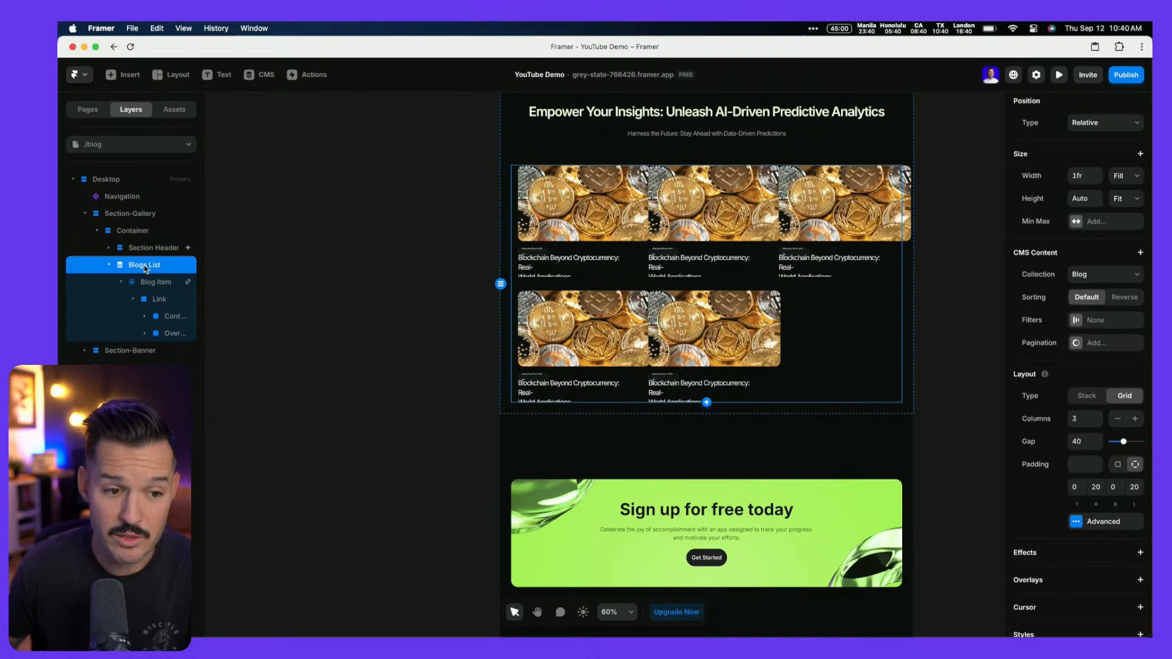
pyautogui.click(1086, 443)
pyautogui.hotkey('shift', 'Up')
pyautogui.hotkey('shift', 'Up')
pyautogui.hotkey('shift', 'Up')
pyautogui.hotkey('shift', 'Up')
pyautogui.hotkey('shift', 'Up')
pyautogui.hotkey('shift', 'Up')
pyautogui.hotkey('shift', 'Up')
pyautogui.hotkey('shift', 'Up')
pyautogui.hotkey('shift', 'Up')
pyautogui.hotkey('shift', 'Up')
pyautogui.hotkey('shift', 'Up')
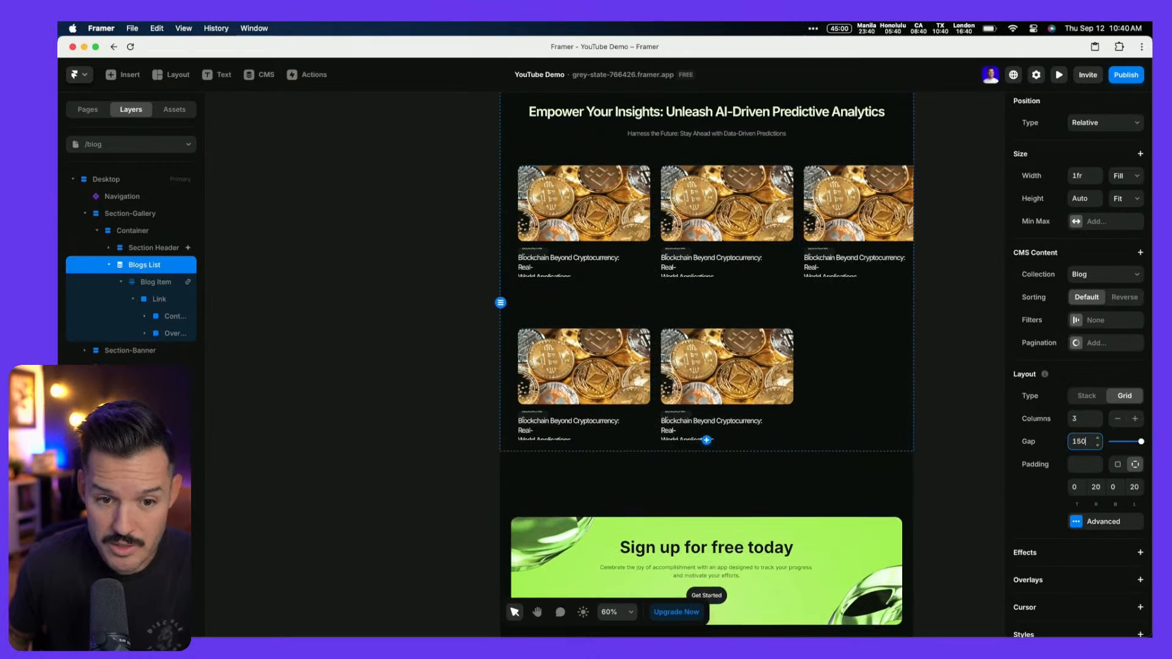
pyautogui.hotkey('shift', 'Up')
pyautogui.hotkey('shift', 'Up')
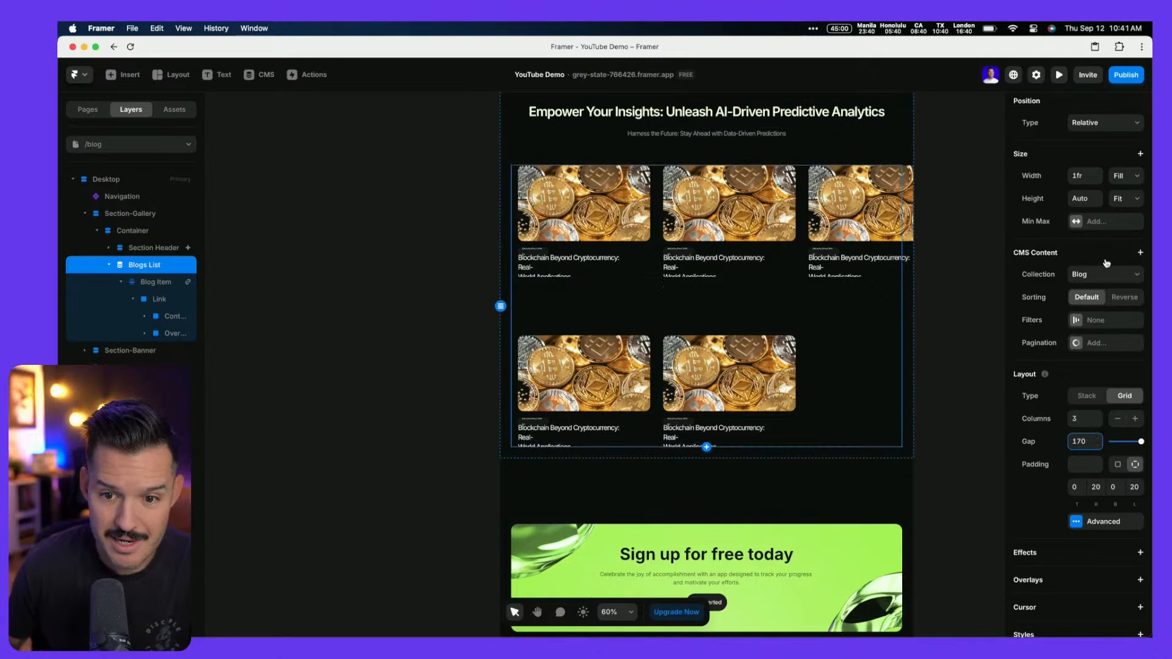
# Set the Blog Item's width and height to Fit, keeping Relative position and one-column span
pyautogui.click(149, 289)
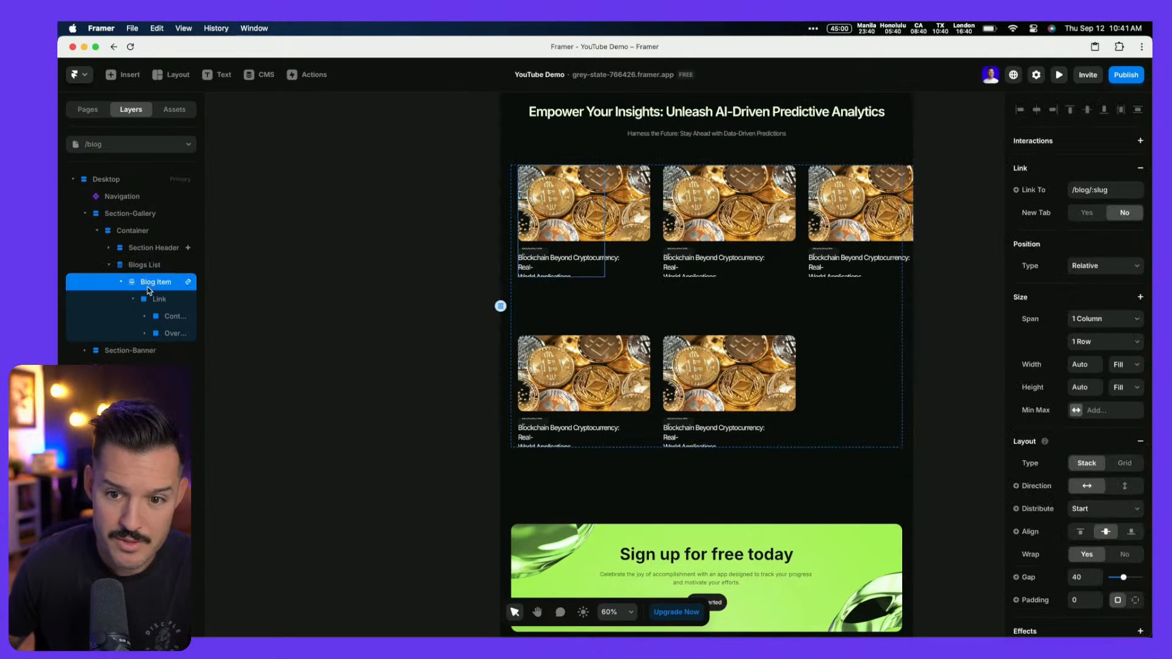
pyautogui.click(1105, 264)
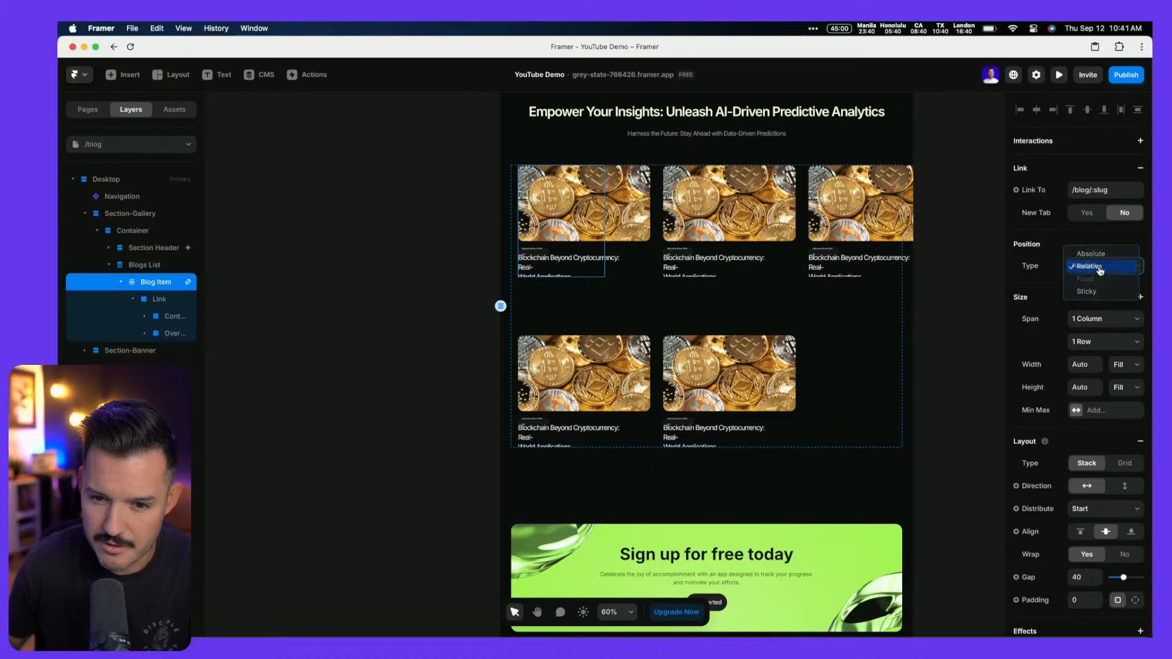
pyautogui.click(1105, 265)
pyautogui.click(1104, 319)
pyautogui.click(1104, 321)
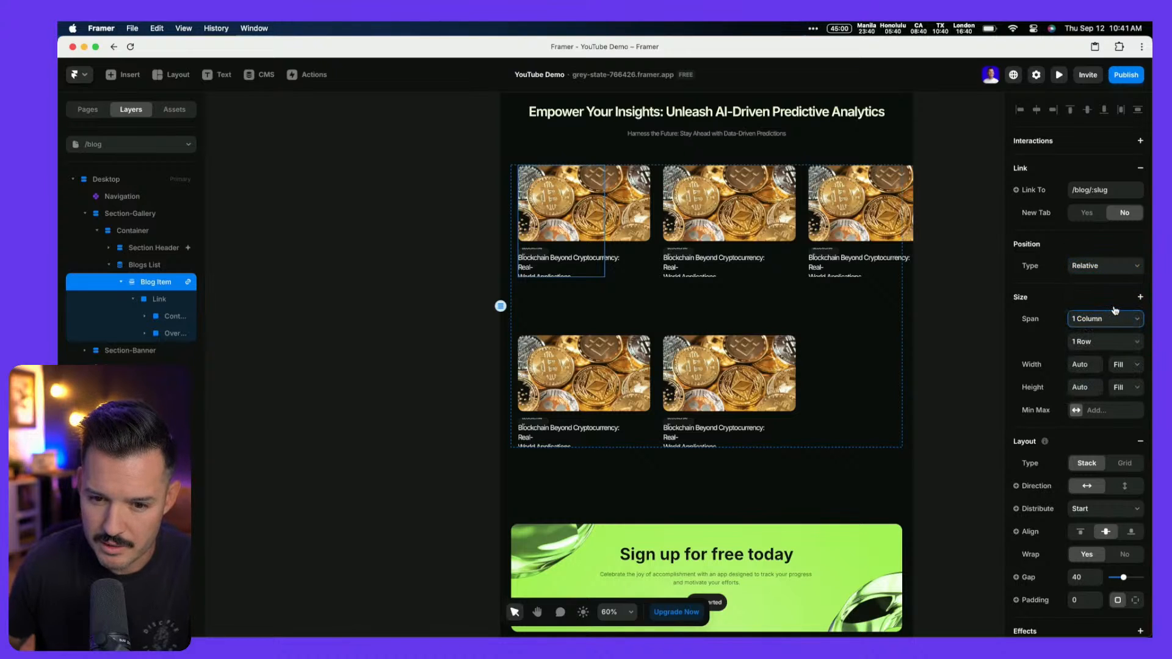
pyautogui.click(1111, 367)
pyautogui.click(1125, 376)
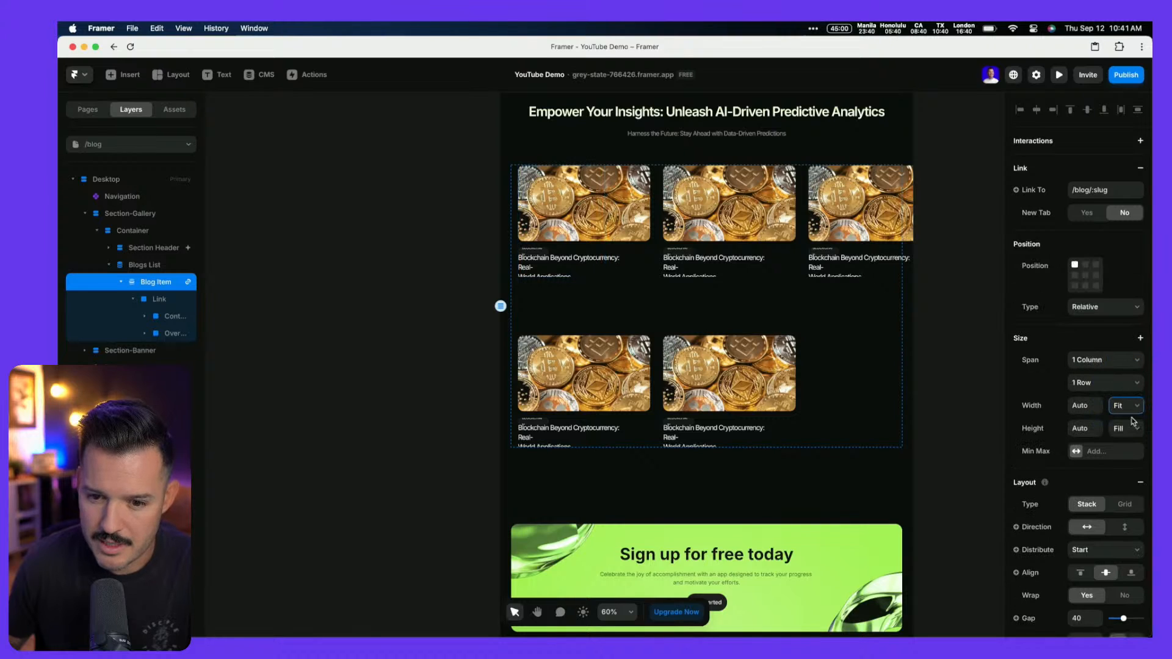
pyautogui.click(1131, 428)
pyautogui.click(1129, 443)
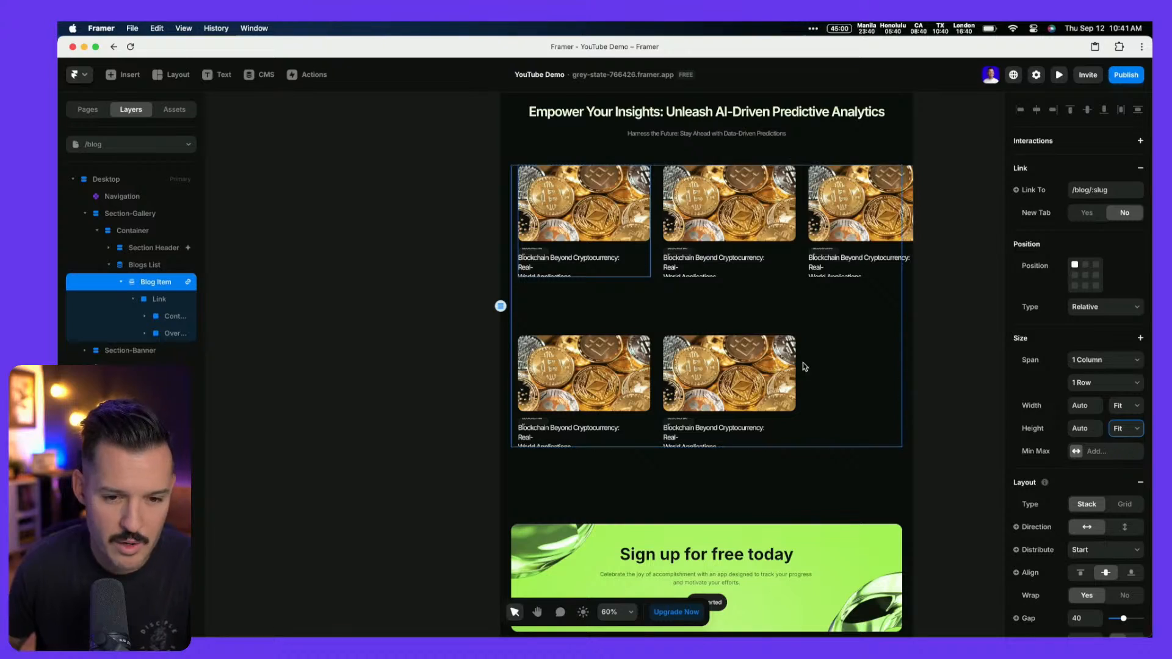
pyautogui.scroll(2, 549, 219)
pyautogui.scroll(4, 549, 220)
pyautogui.scroll(-1, 549, 220)
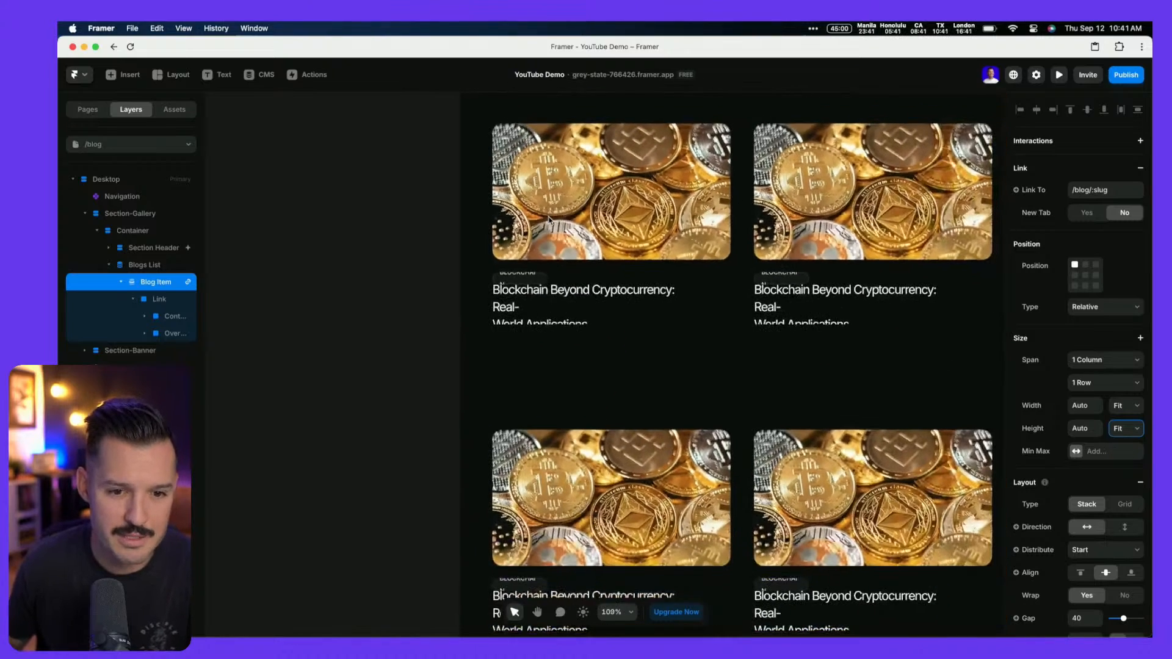
# Widen the Layers panel and expand the card's Link, Container and Overlay layers to select the title text
pyautogui.click(145, 300)
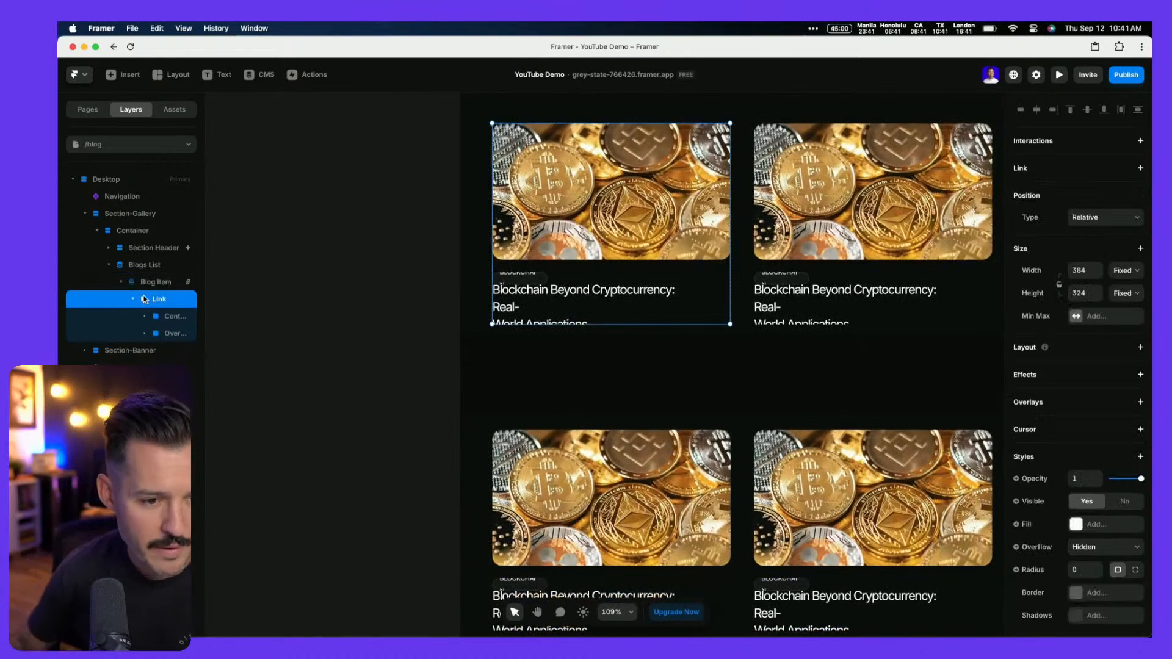
pyautogui.click(132, 299)
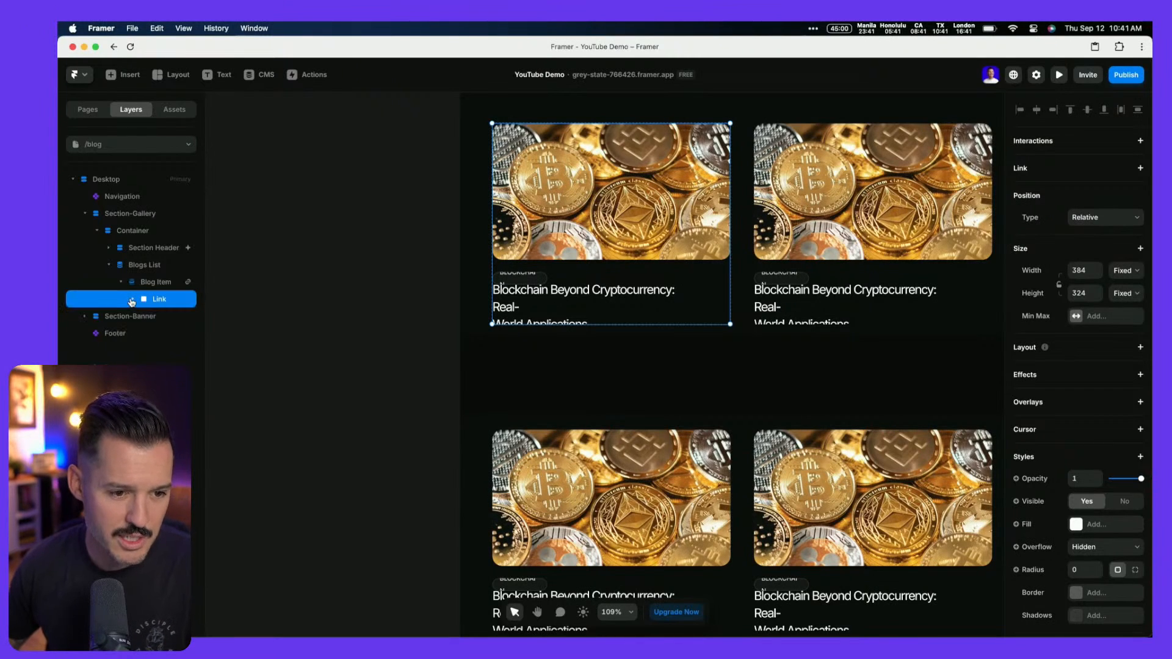
pyautogui.click(133, 300)
pyautogui.moveTo(206, 307); pyautogui.dragTo(351, 309)
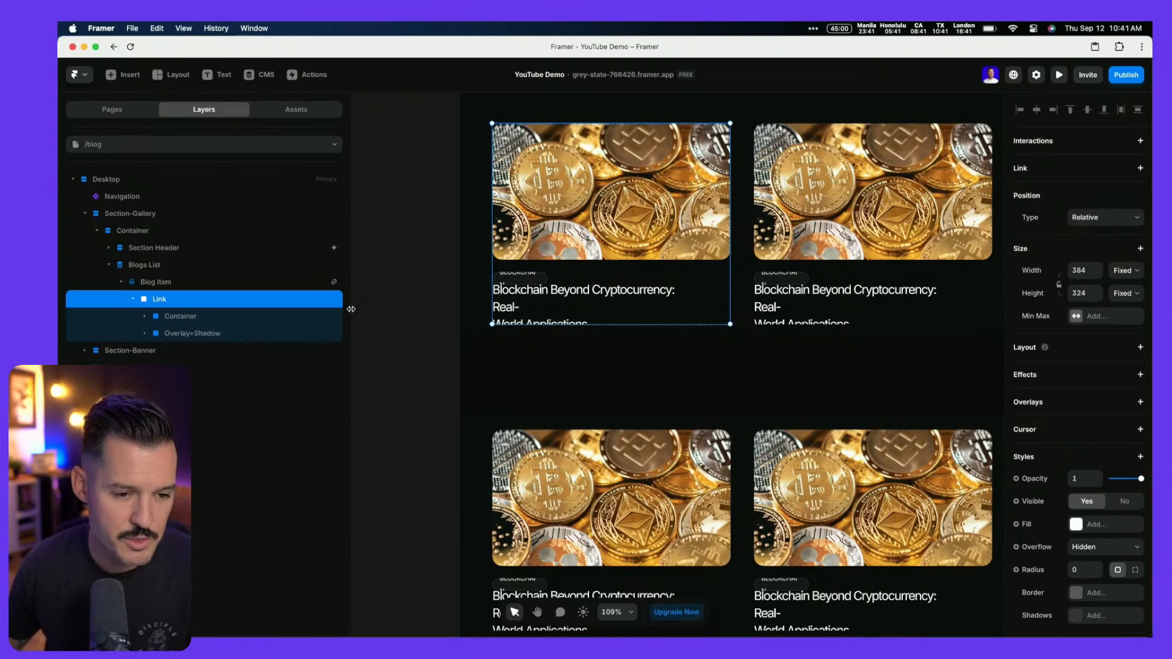
pyautogui.click(182, 323)
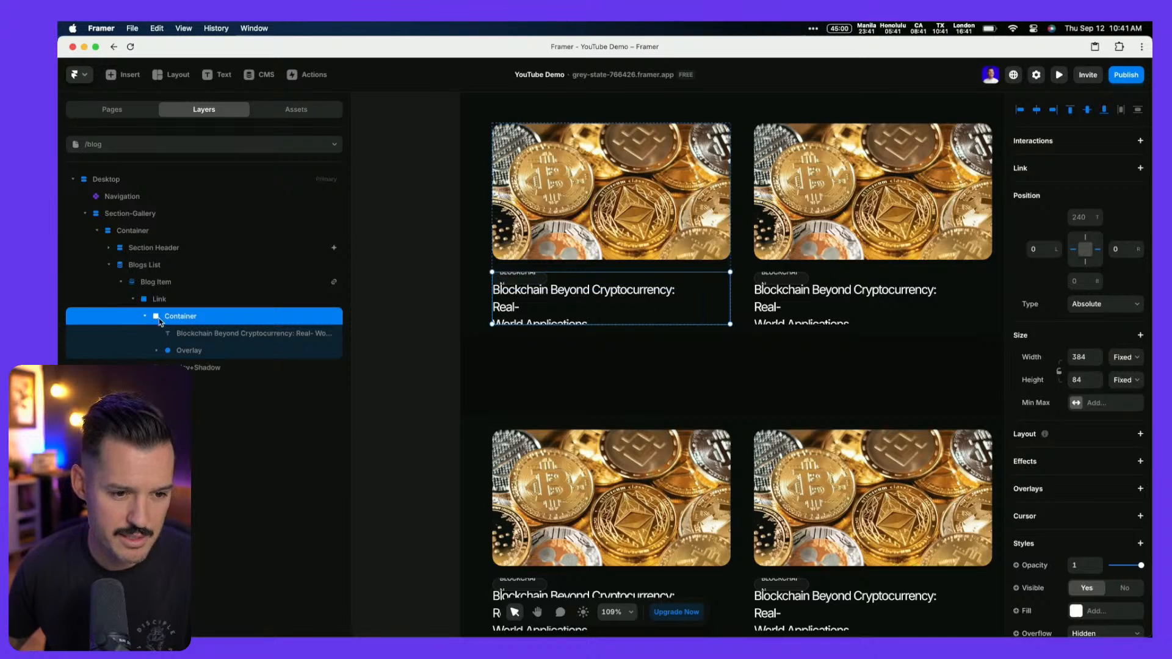
pyautogui.click(186, 351)
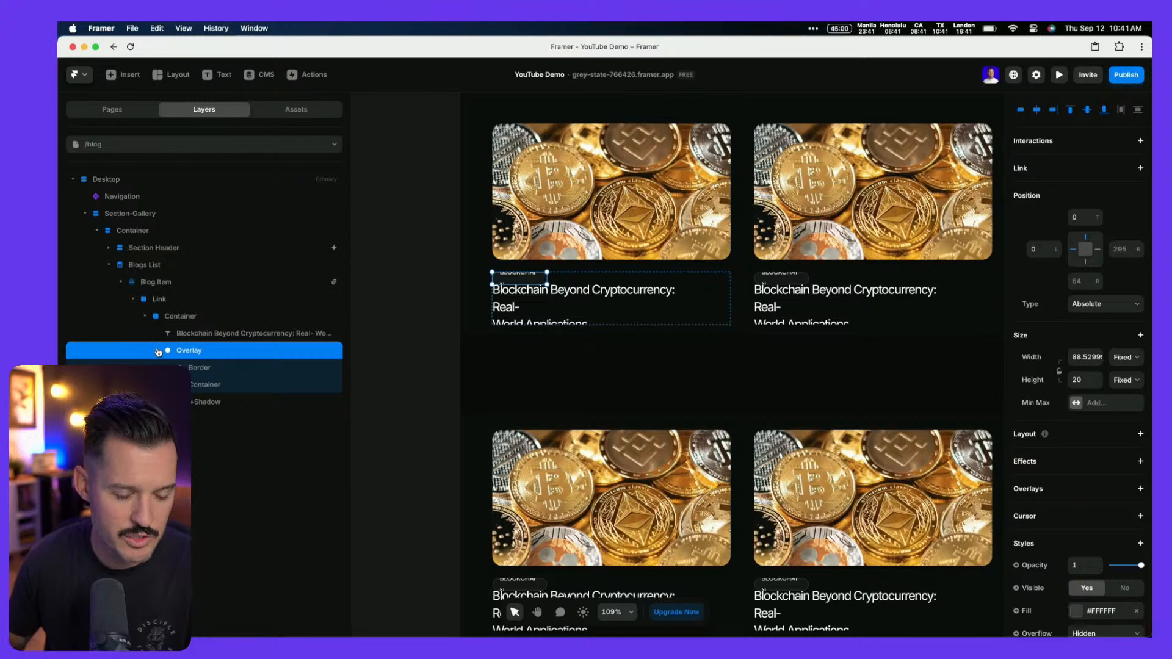
pyautogui.click(158, 353)
pyautogui.click(186, 335)
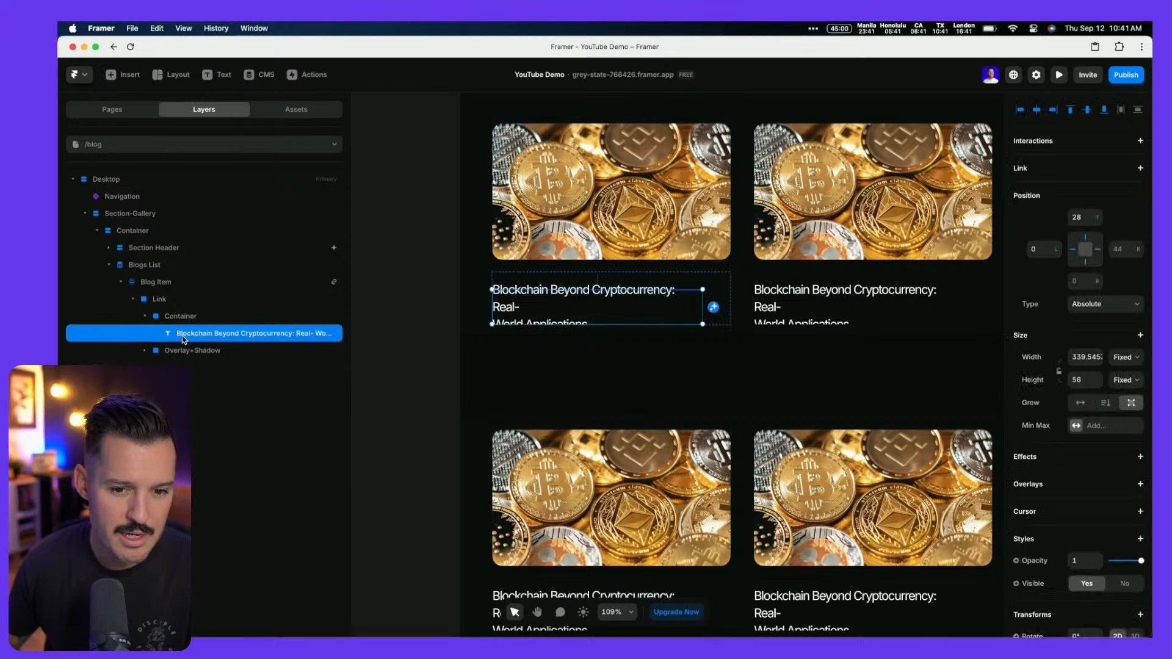
# Give the card's Link layer a vertical stack layout and rename it Card
pyautogui.click(1107, 310)
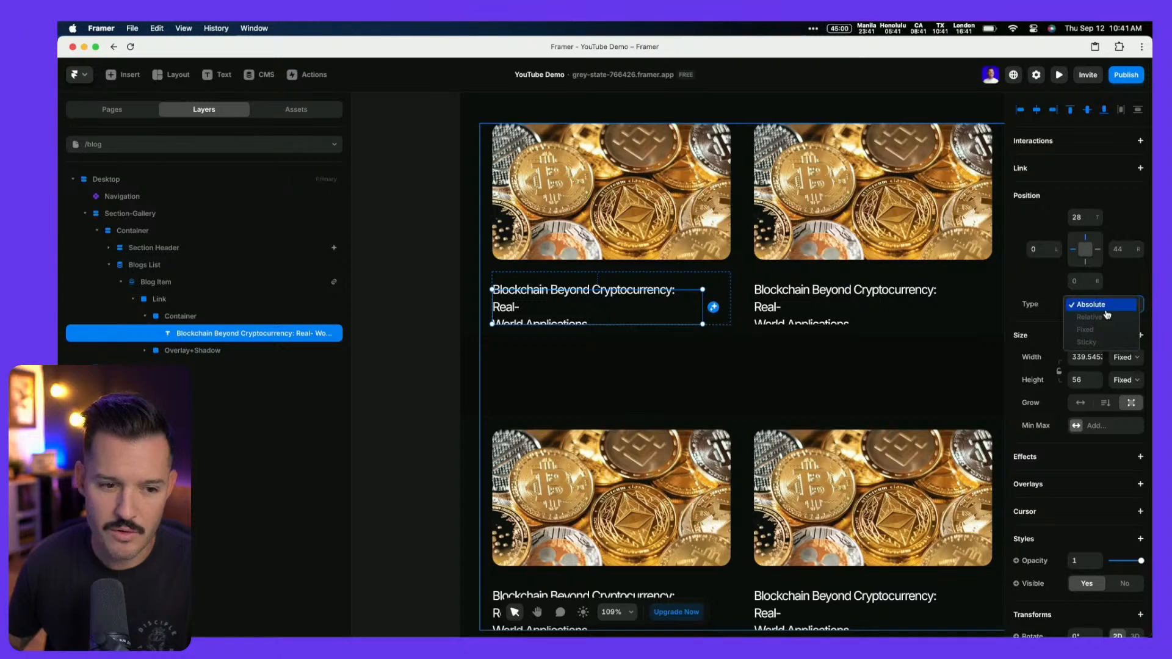
pyautogui.click(207, 306)
pyautogui.click(204, 301)
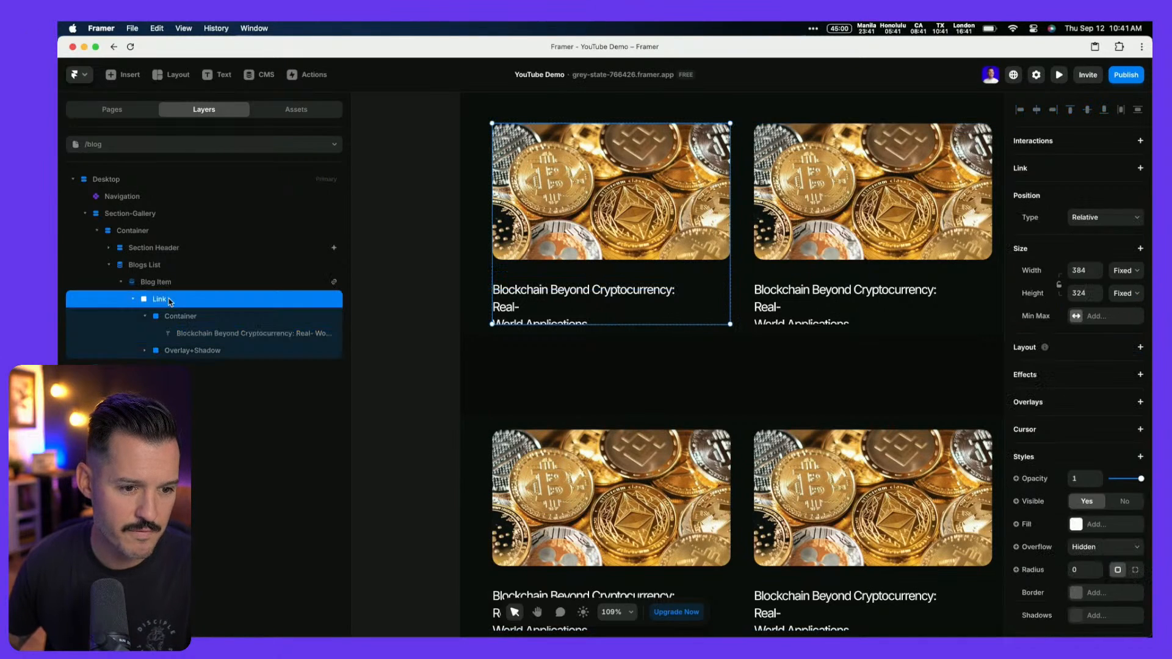
pyautogui.click(1140, 348)
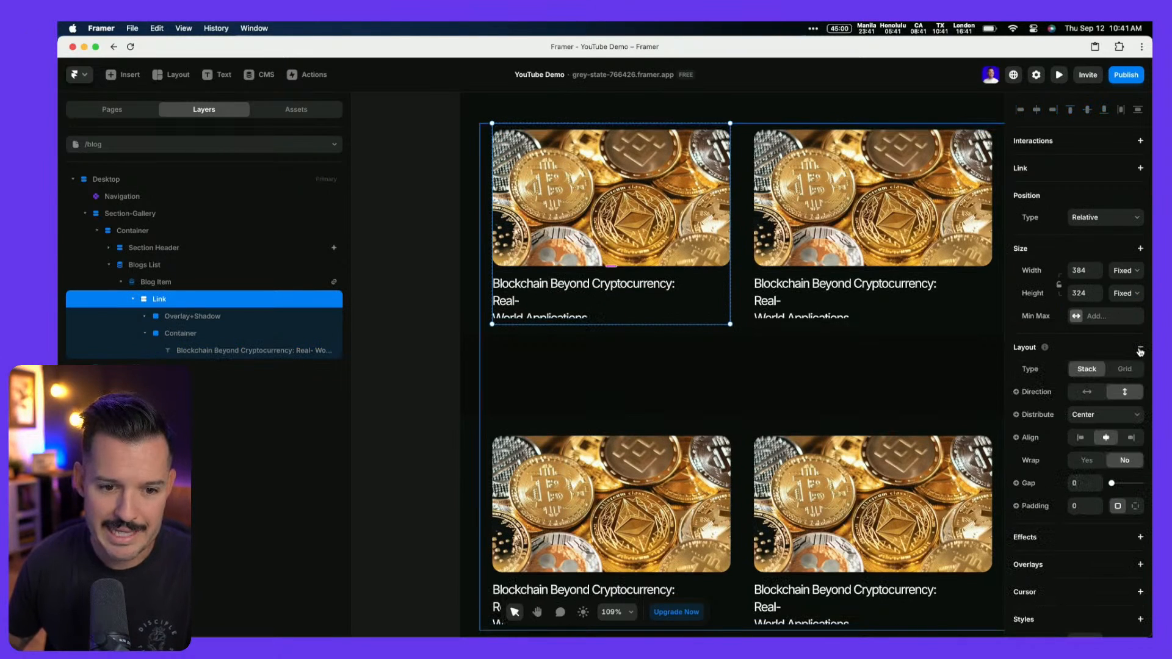
pyautogui.doubleClick(155, 300)
pyautogui.write('Text')
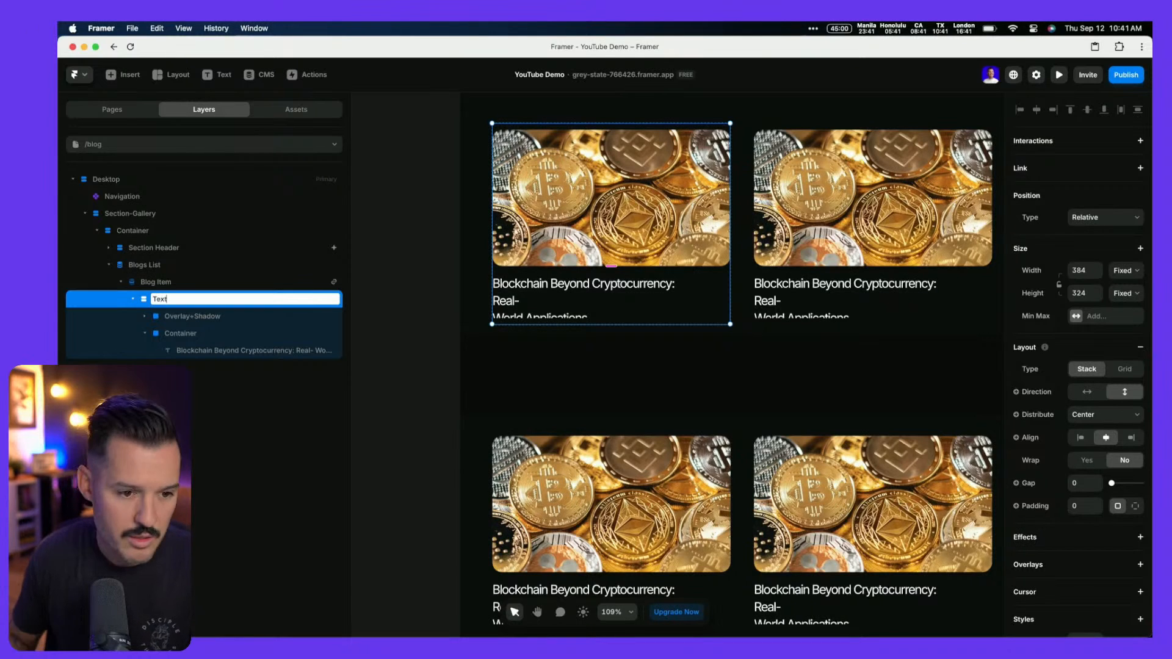
pyautogui.press('Return')
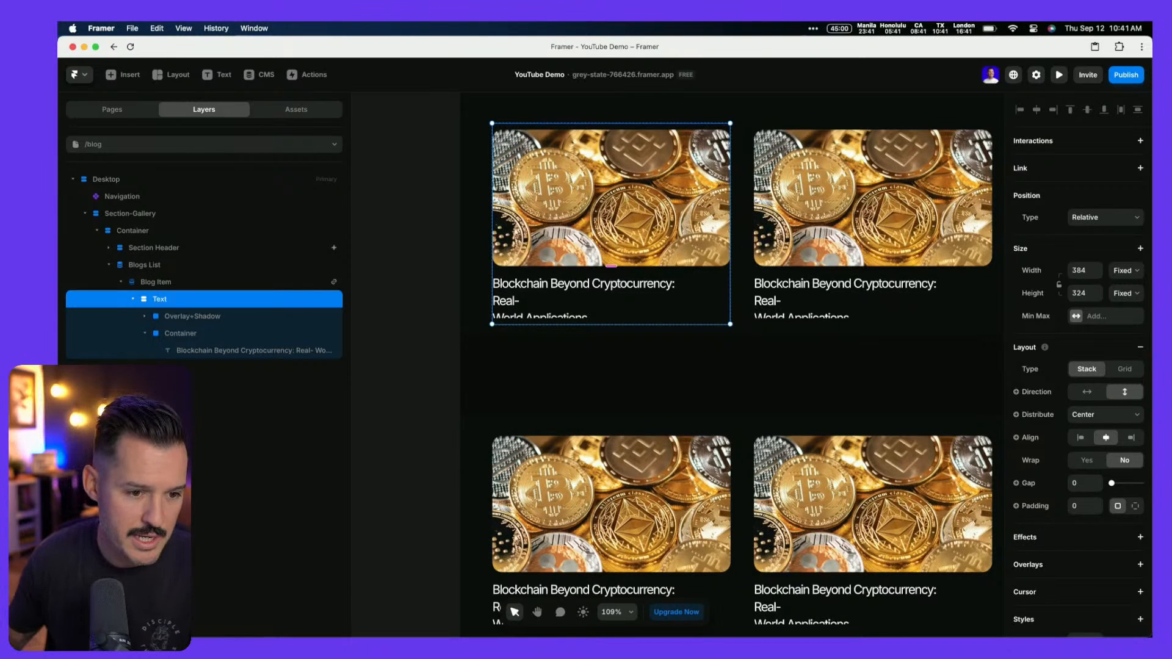
pyautogui.click(168, 318)
pyautogui.press('cmd+z')
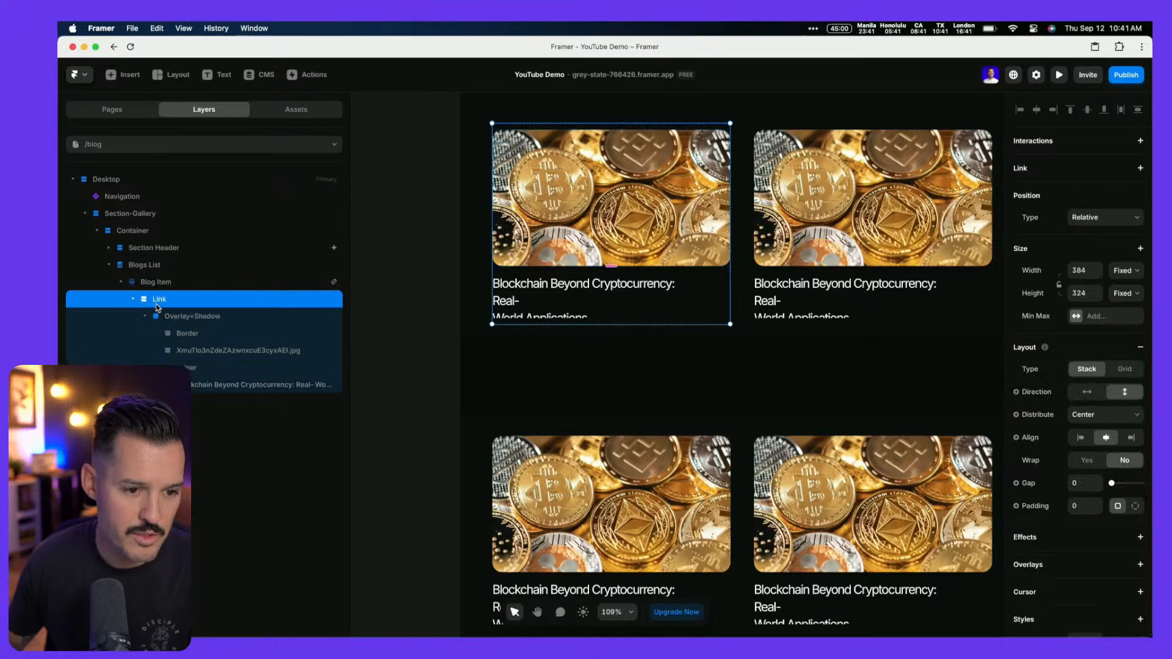
pyautogui.doubleClick(160, 299)
pyautogui.write('Card')
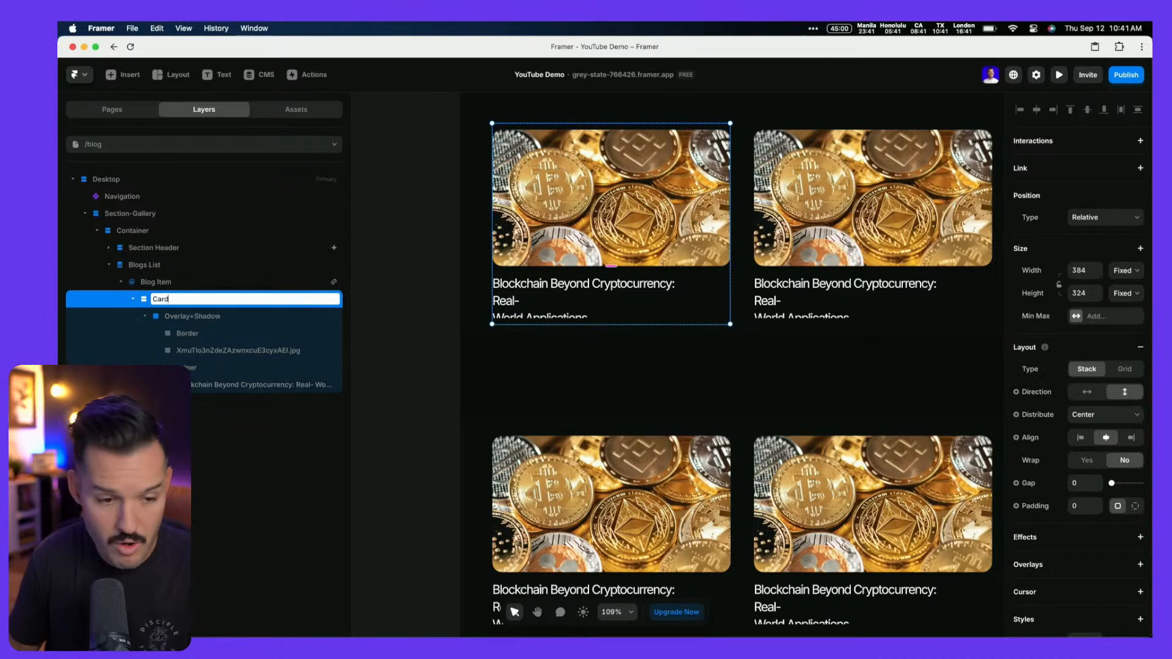
pyautogui.press('Return')
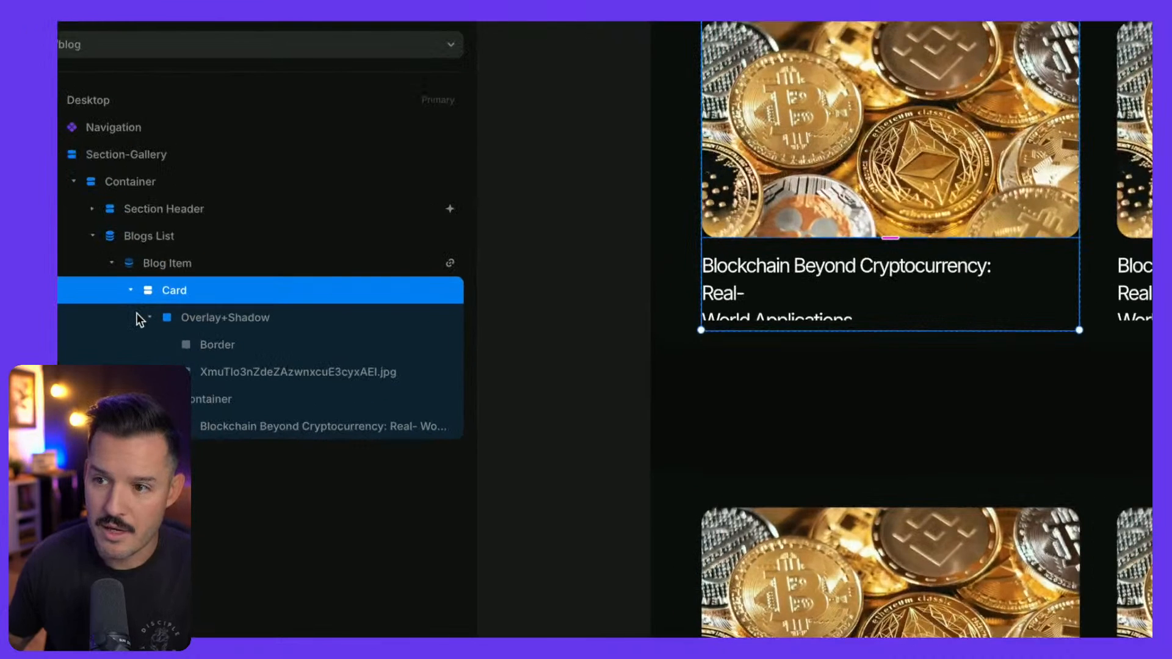
# Rename the Overlay+Shadow layer to Image and delete the Border layer
pyautogui.click(196, 320)
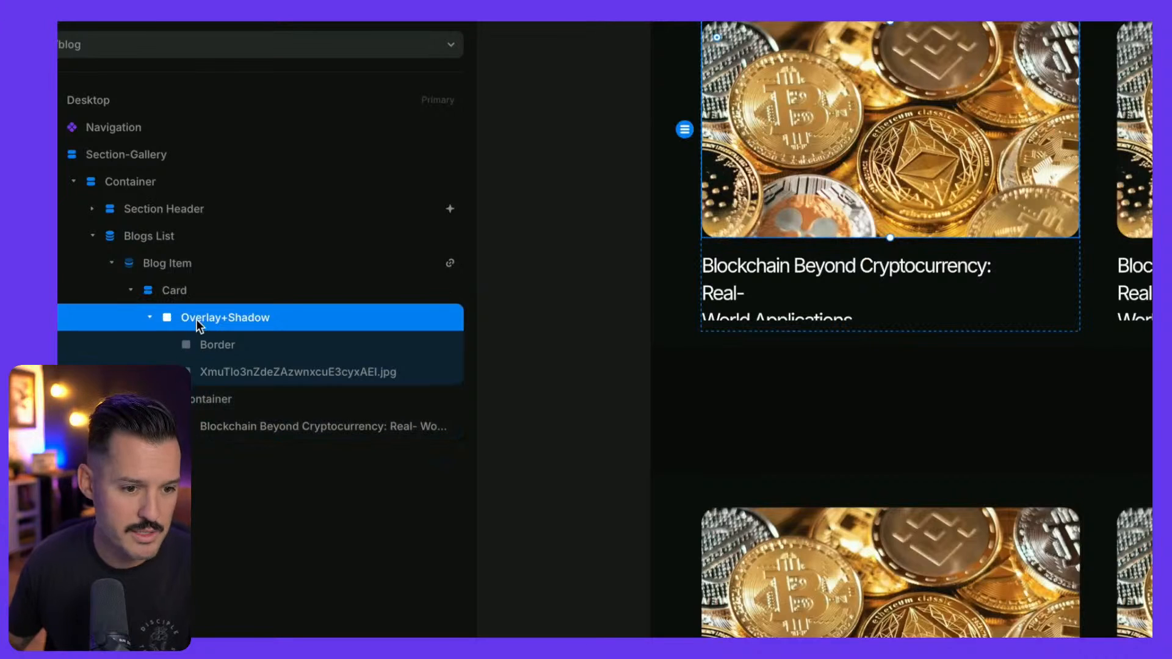
pyautogui.doubleClick(196, 320)
pyautogui.write('Image')
pyautogui.press('Return')
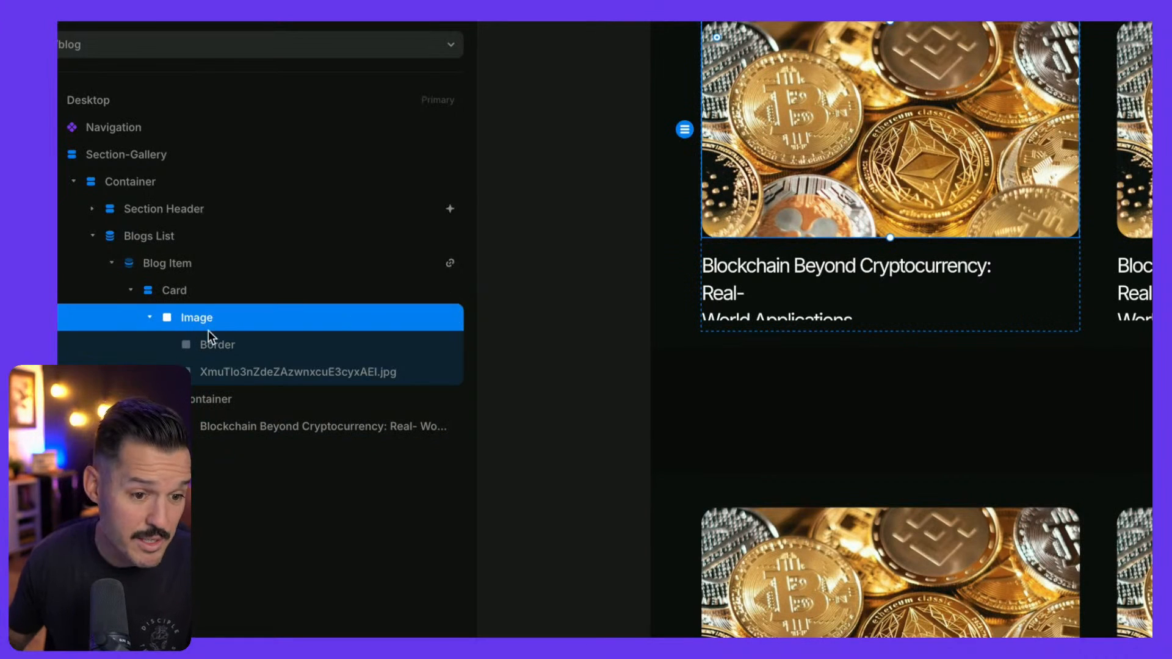
pyautogui.click(206, 344)
pyautogui.press('Delete')
# Rename the jpg layer to 'image', move it directly under Card, and delete the empty Image frame
pyautogui.click(206, 343)
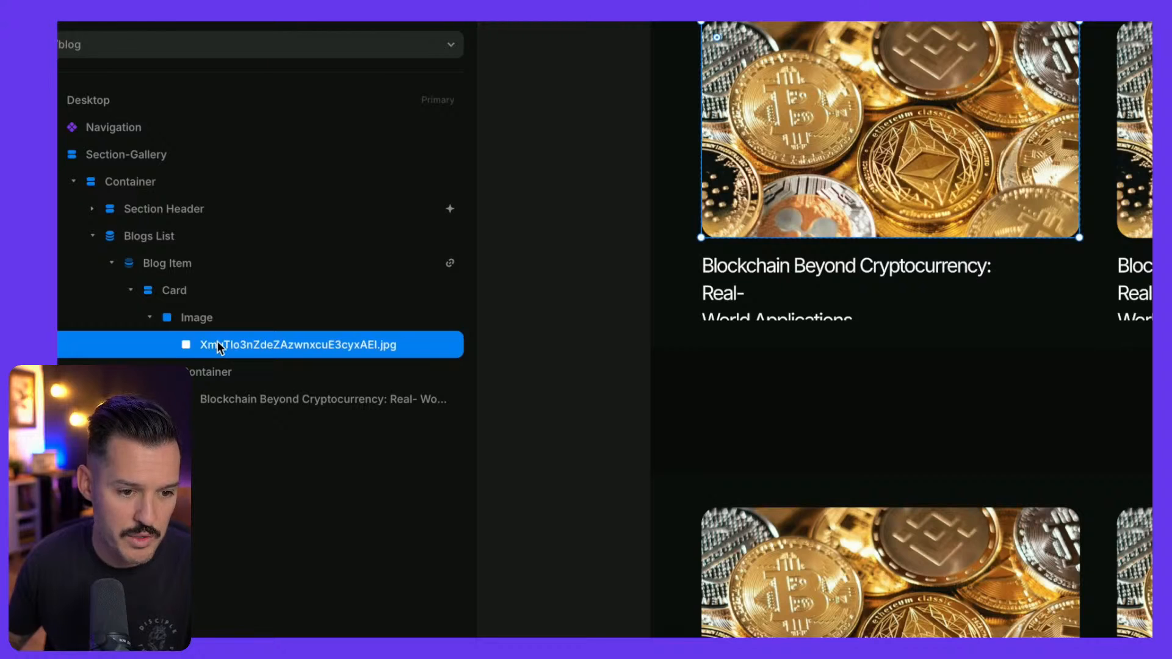
pyautogui.doubleClick(215, 343)
pyautogui.write('image')
pyautogui.press('Return')
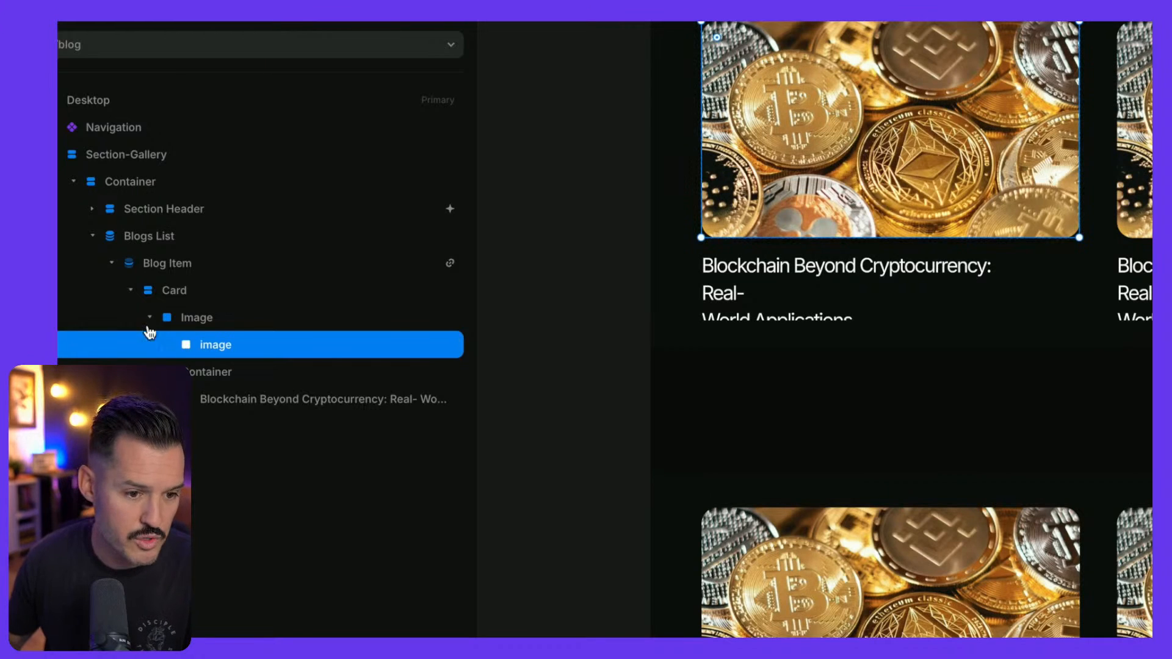
pyautogui.moveTo(192, 342); pyautogui.dragTo(185, 309)
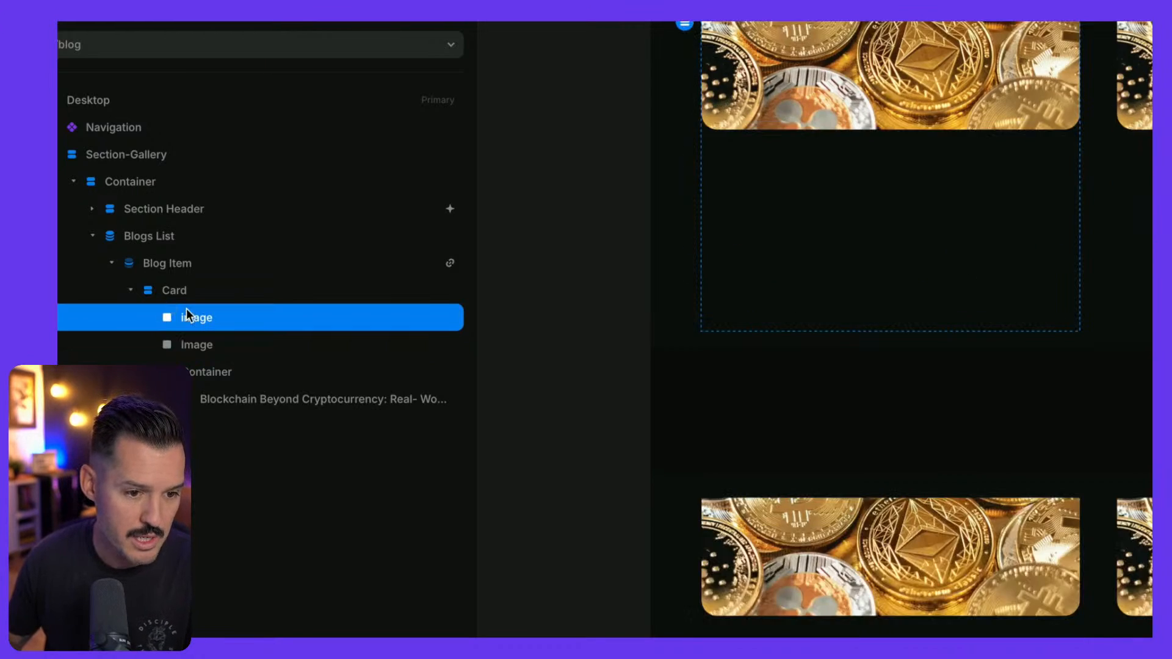
pyautogui.click(193, 339)
pyautogui.press('Delete')
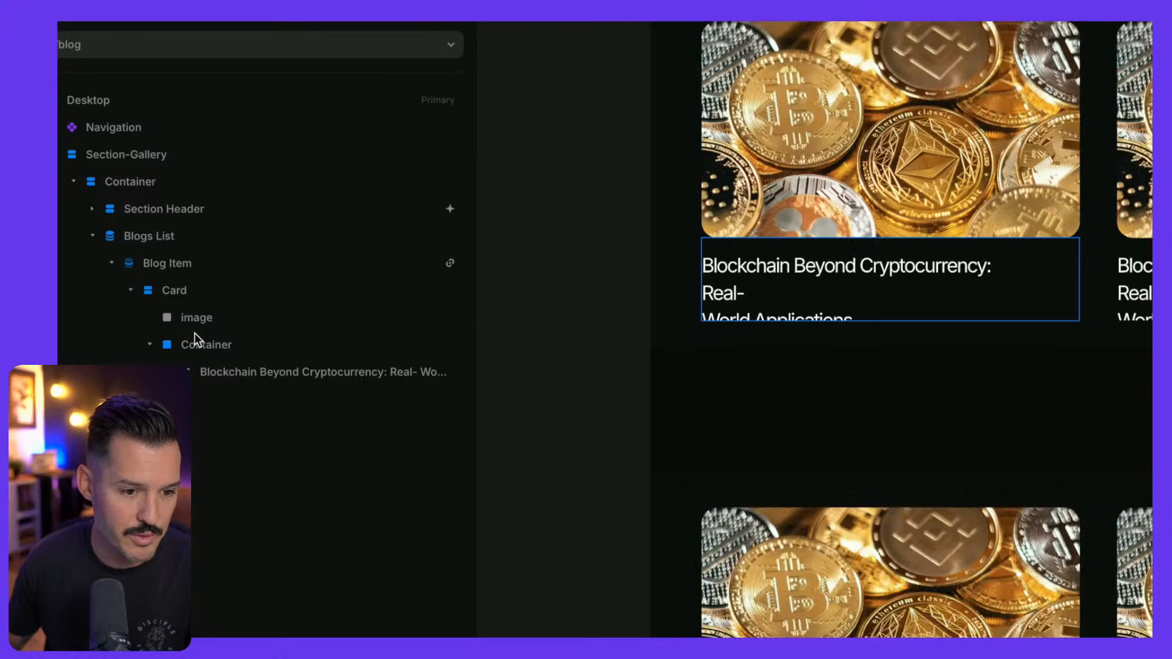
pyautogui.click(192, 325)
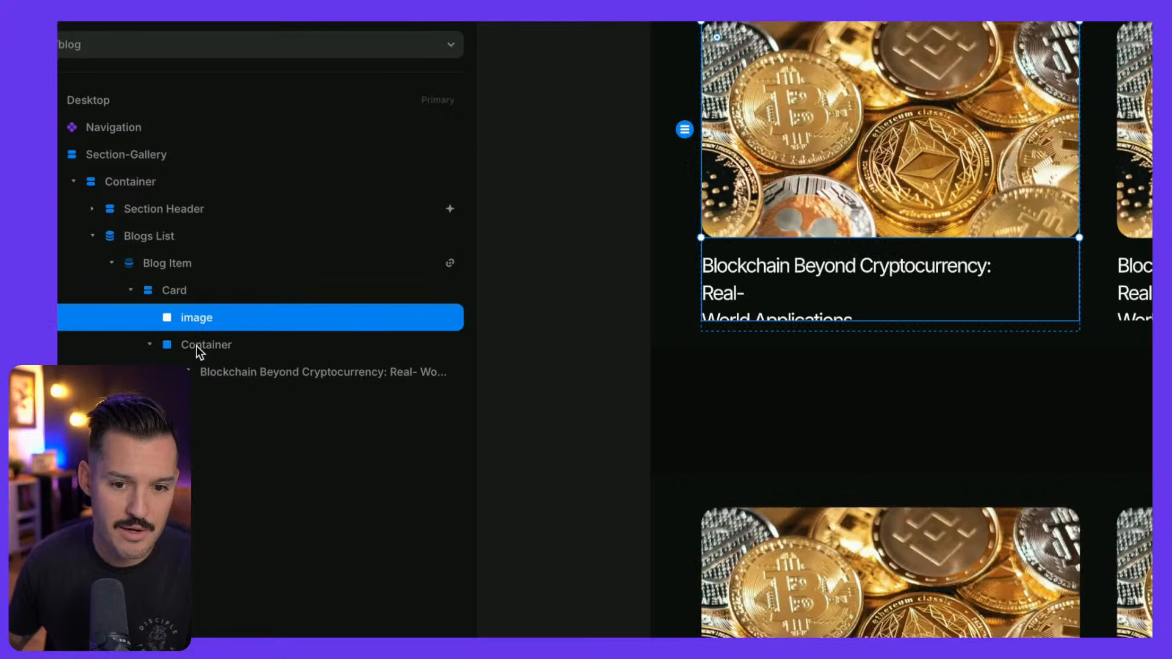
pyautogui.click(309, 372)
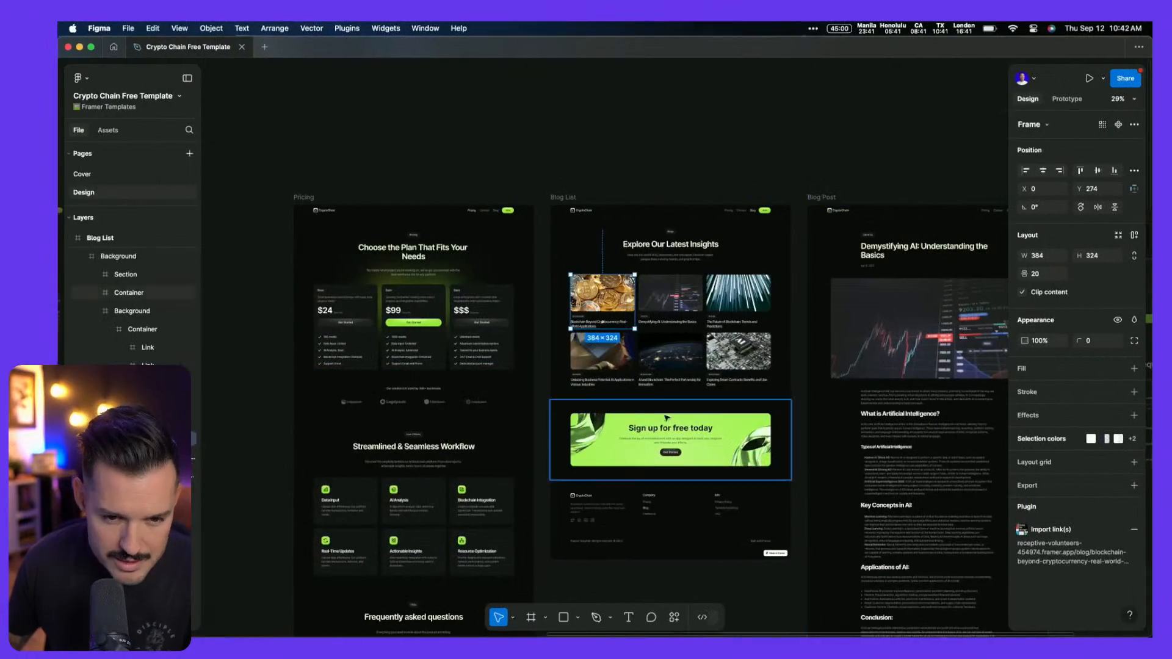
# Zoom the Figma canvas onto the first blog card's category tag and title
pyautogui.scroll(5, 630, 356)
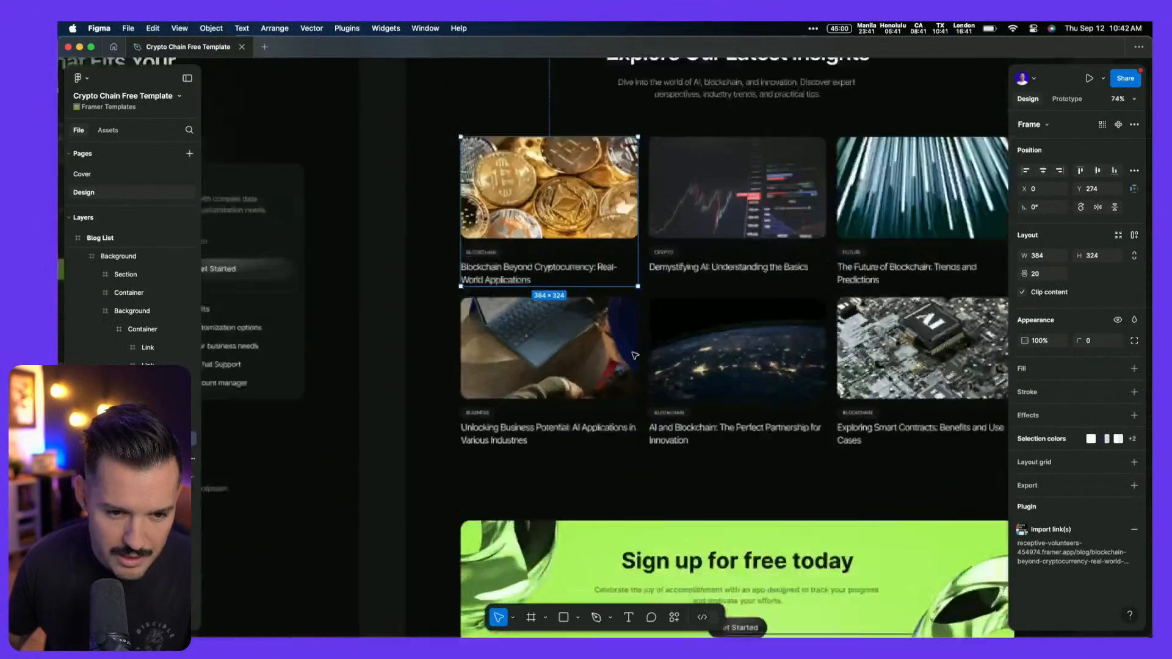
pyautogui.scroll(2, 558, 342)
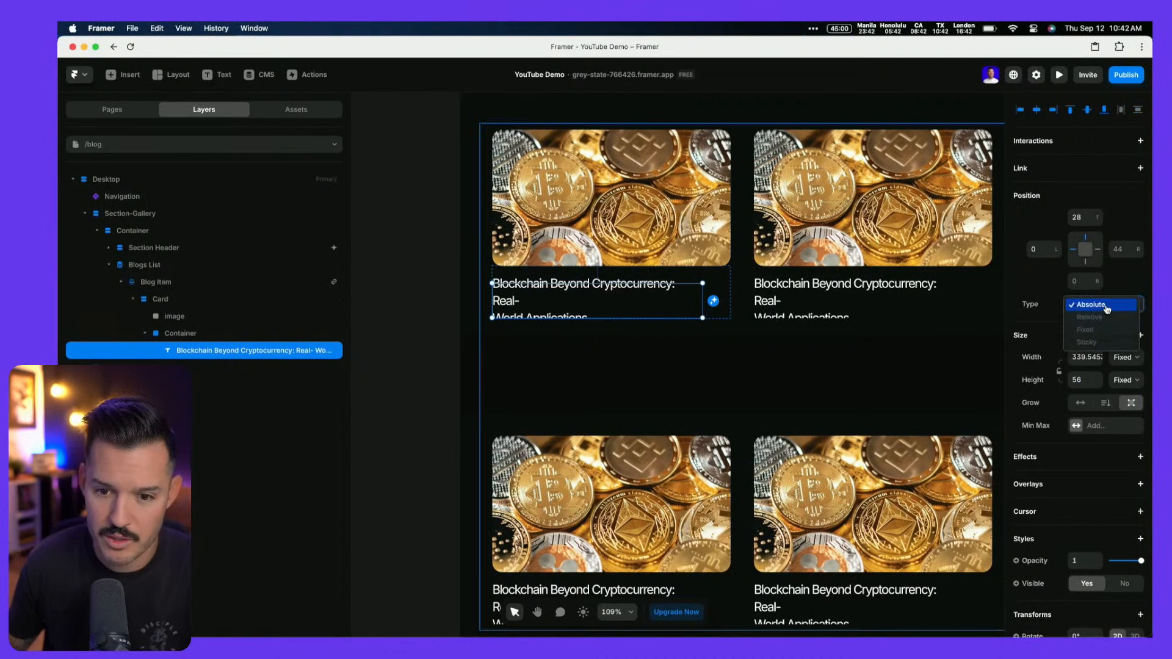
# Set the title's Container to Fill width and Fit height, distributed from Start and left-aligned
pyautogui.click(1123, 358)
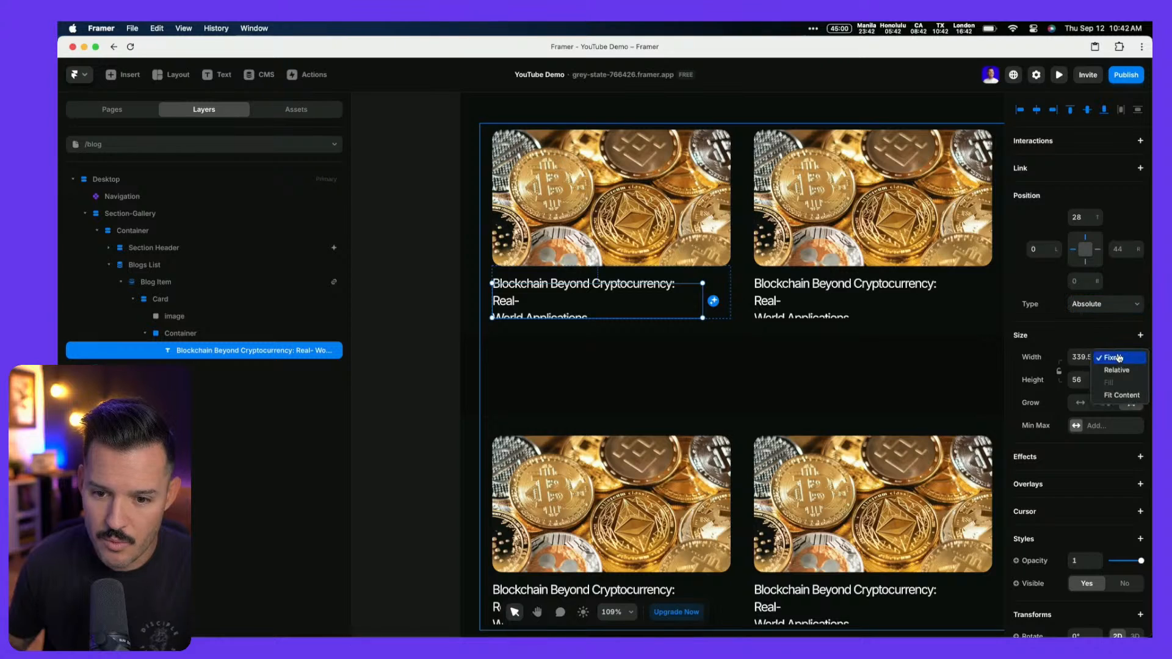
pyautogui.click(1121, 397)
pyautogui.click(198, 333)
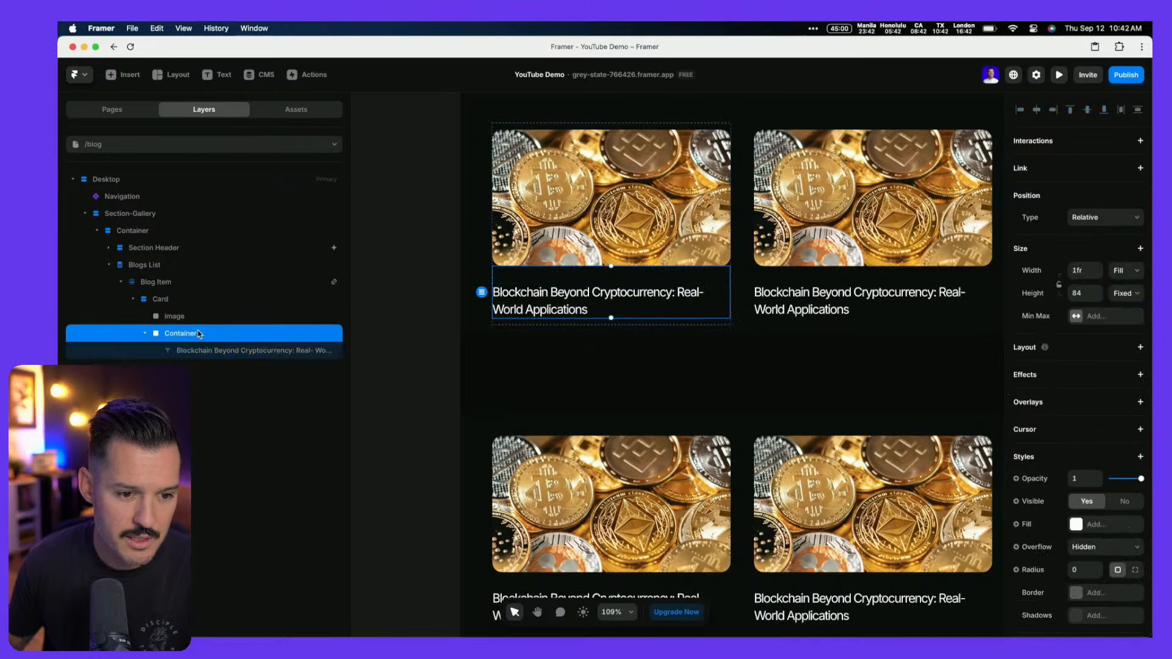
pyautogui.click(1129, 277)
pyautogui.click(1126, 271)
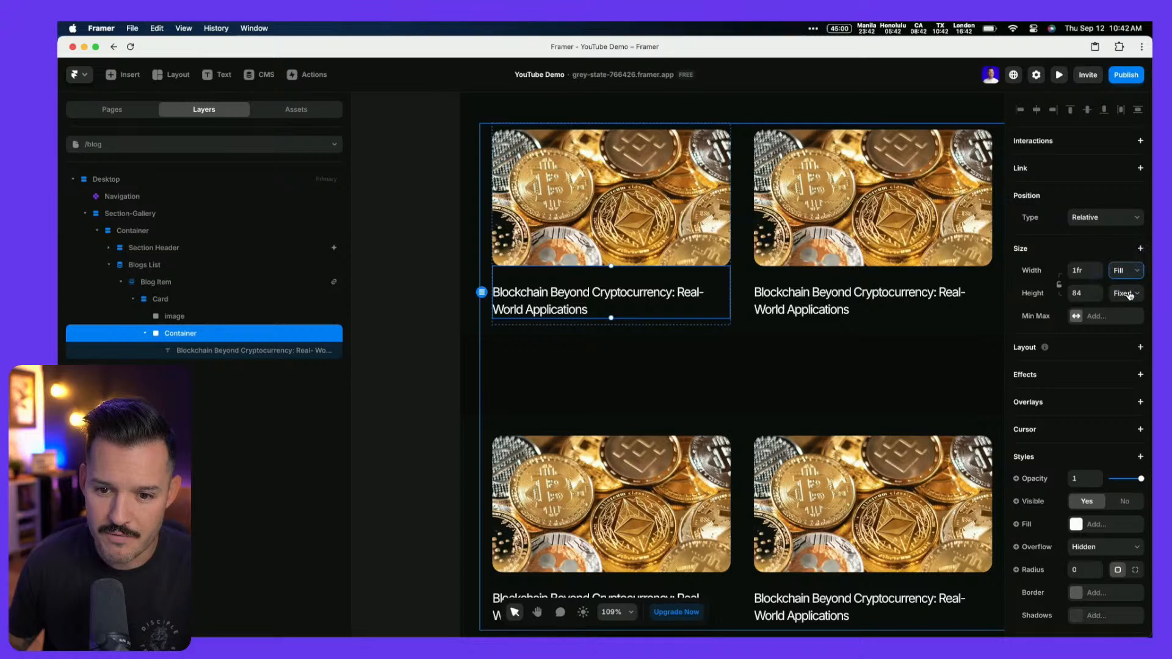
pyautogui.click(1125, 293)
pyautogui.click(1123, 331)
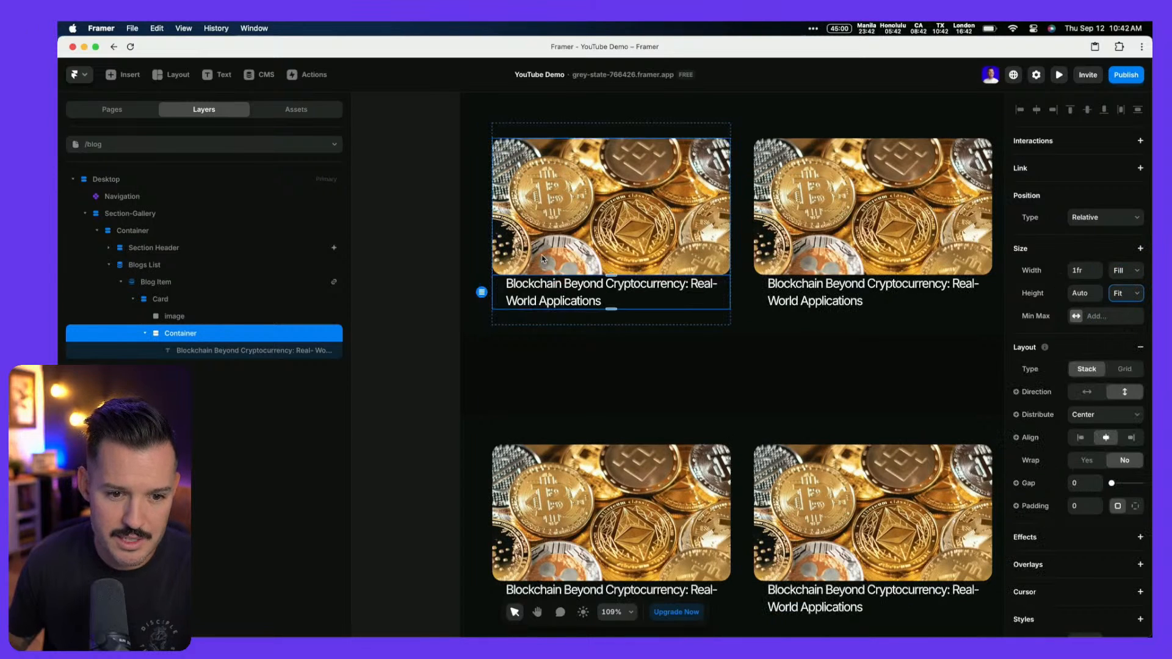
pyautogui.click(1090, 415)
pyautogui.click(1081, 401)
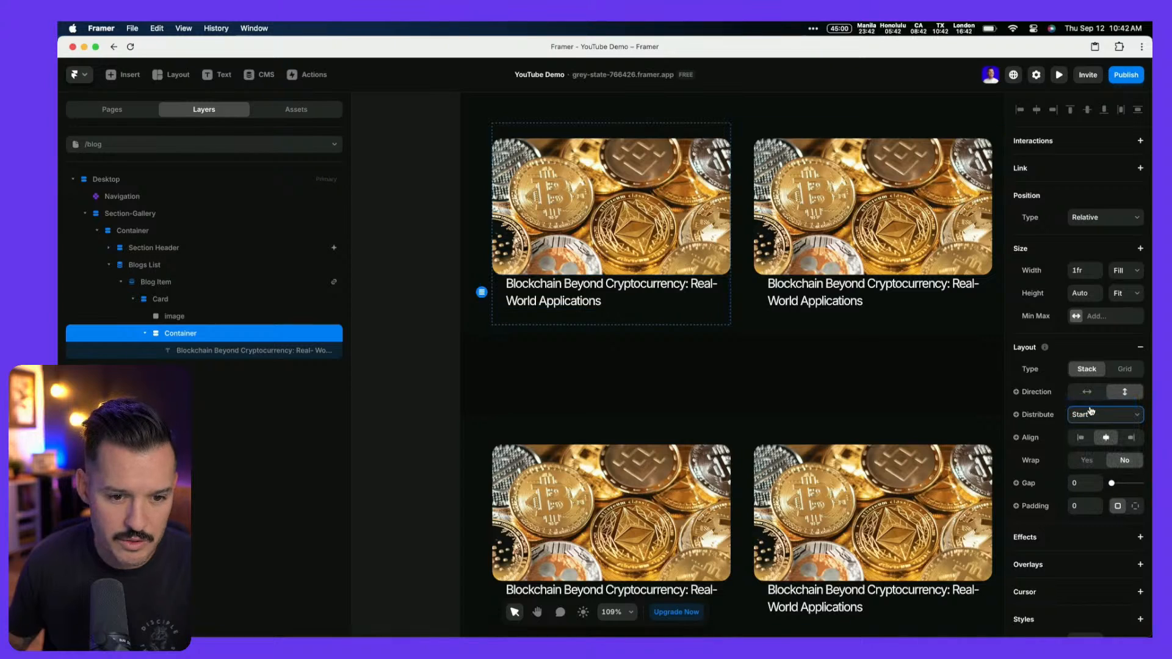
pyautogui.click(206, 350)
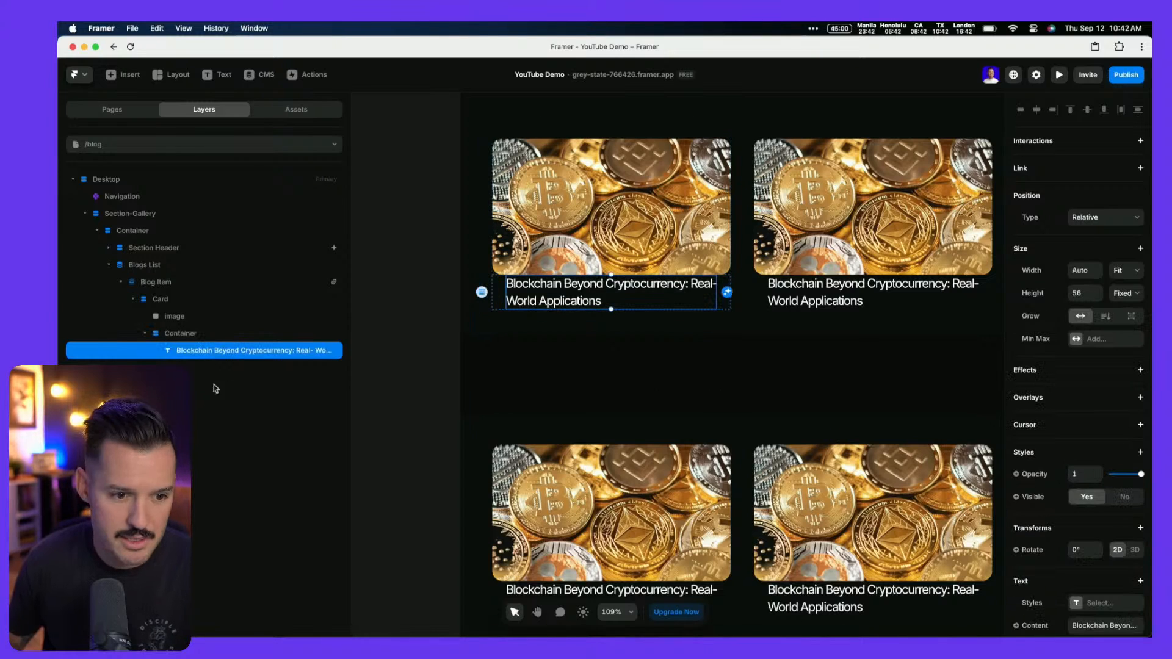
pyautogui.click(203, 340)
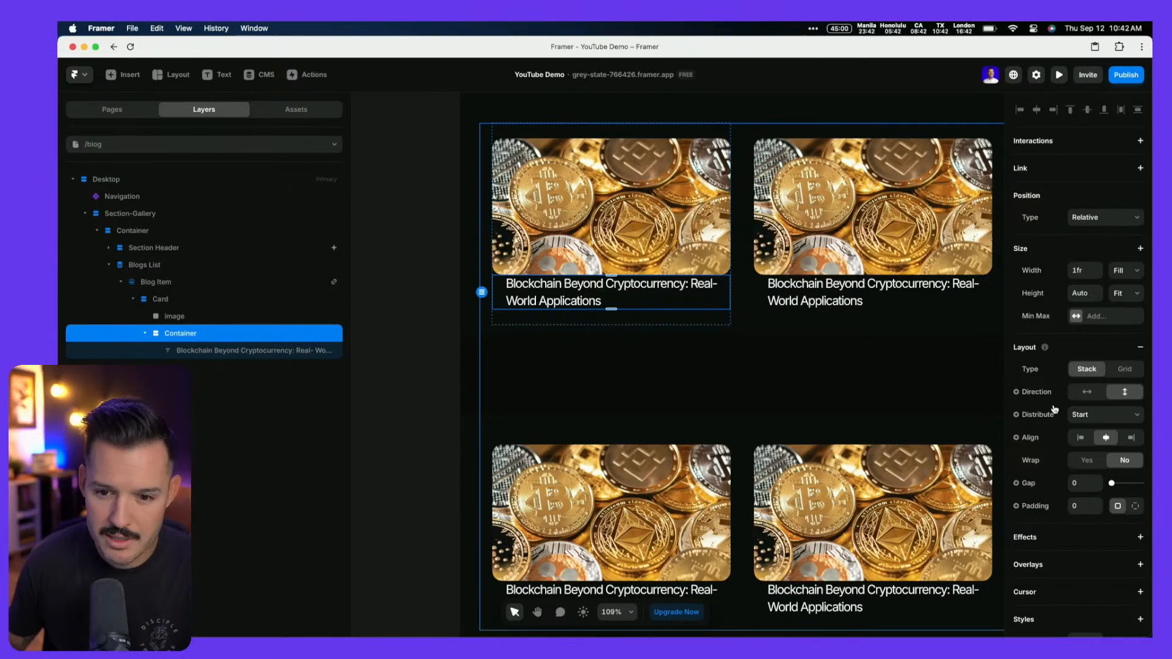
pyautogui.click(1081, 437)
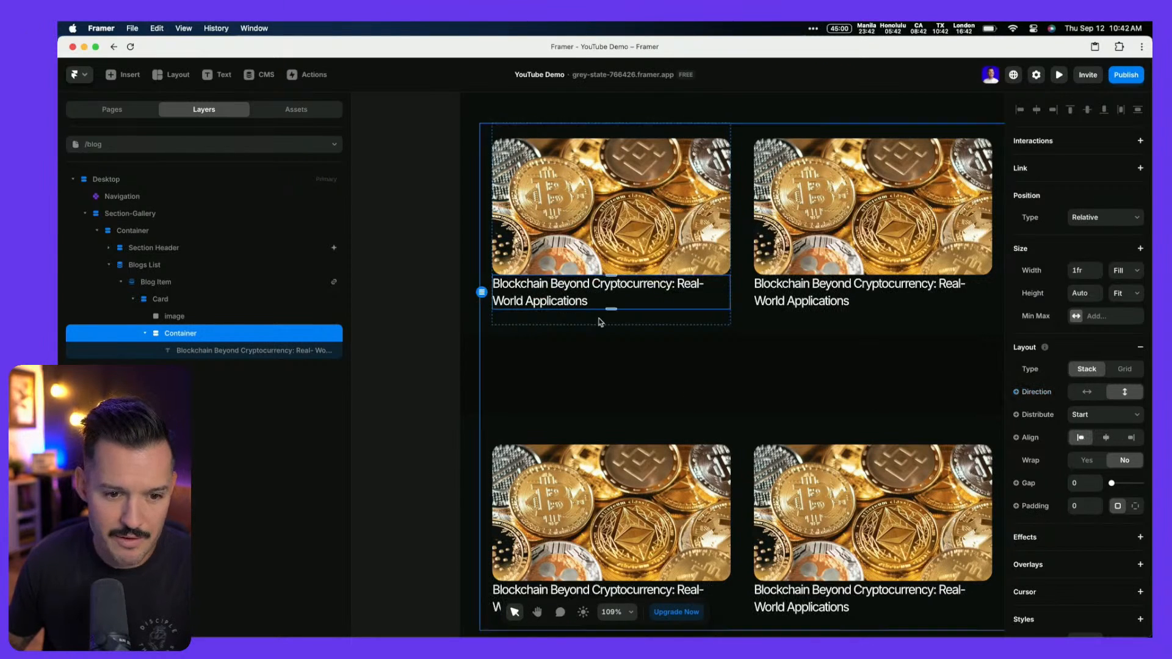
# Make the title text Fill the container width with a Fit height
pyautogui.click(218, 350)
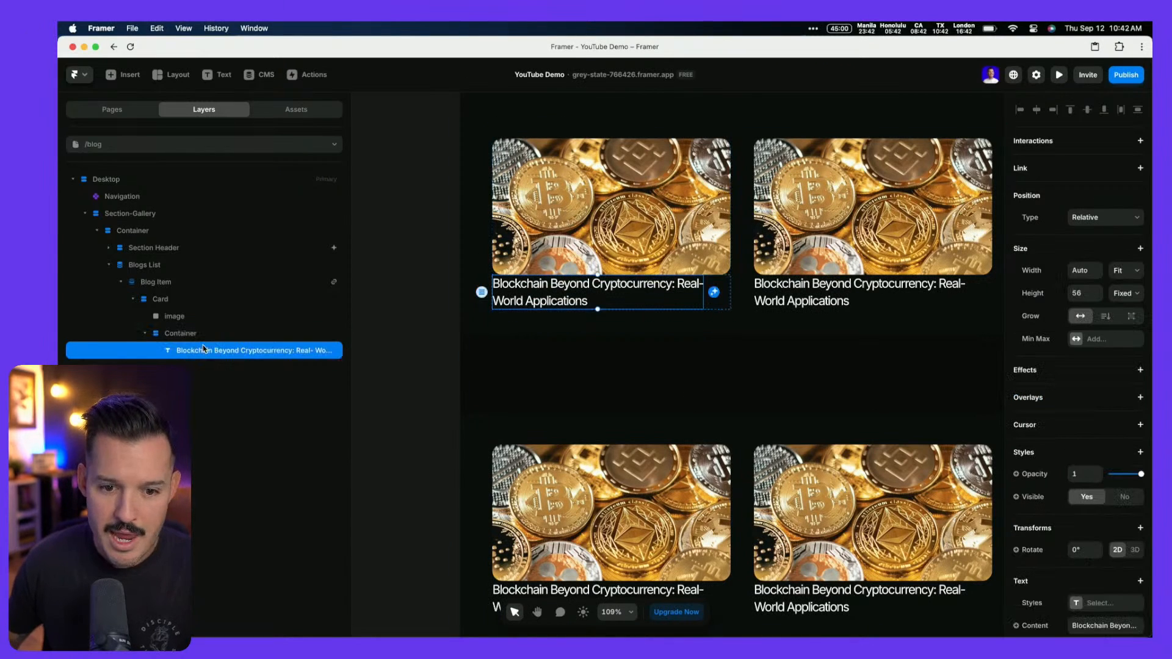
pyautogui.click(1128, 272)
pyautogui.click(1123, 259)
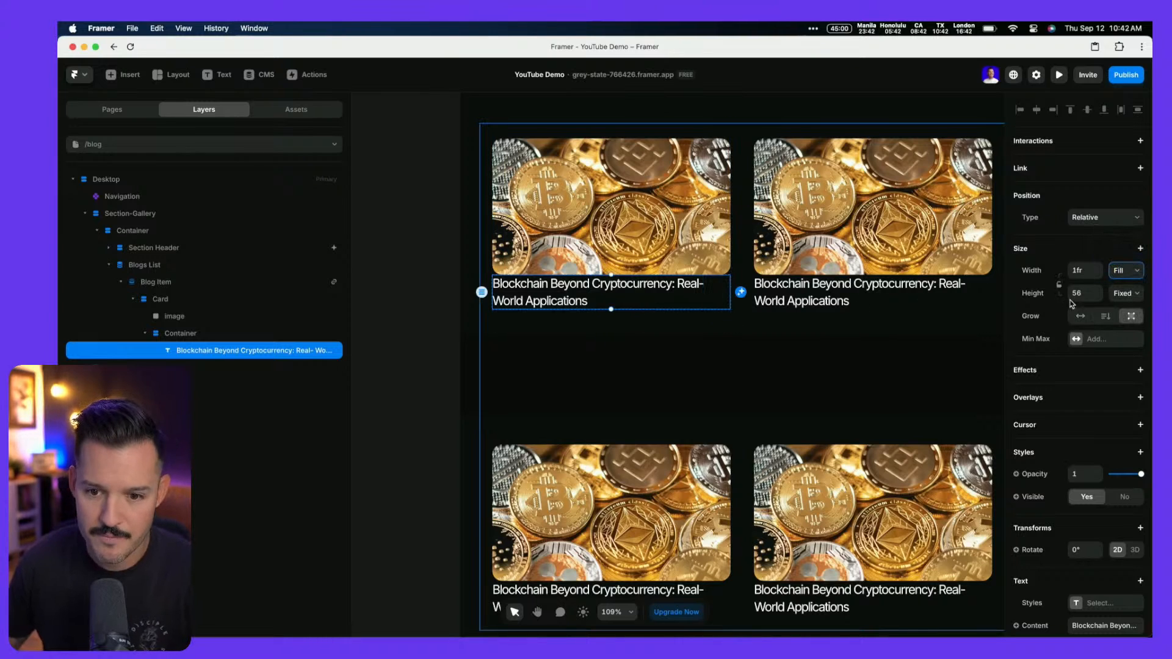
pyautogui.click(1126, 293)
pyautogui.click(1121, 331)
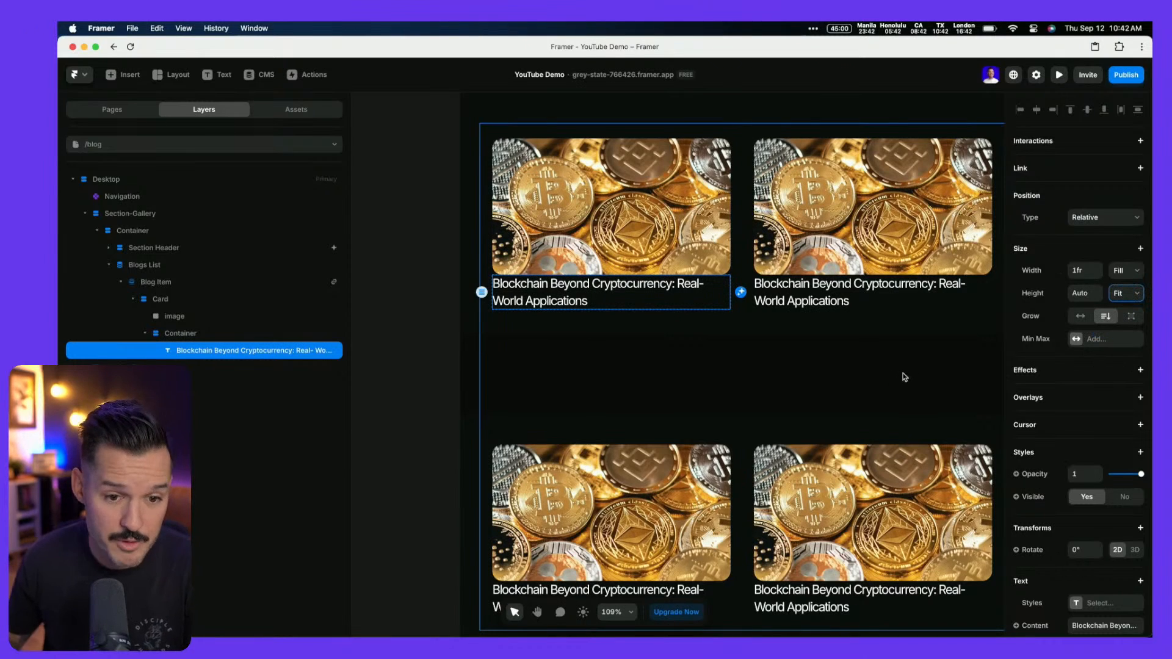
pyautogui.hotkey('ctrl', 'Left')
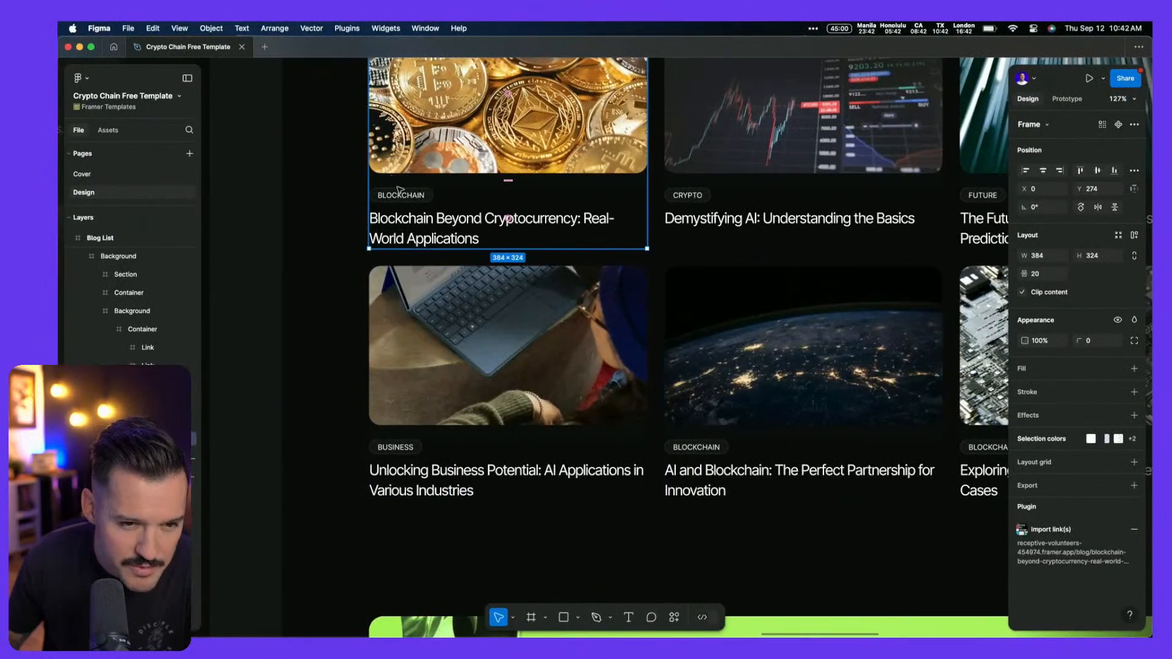
pyautogui.hotkey('ctrl', 'Right')
pyautogui.click(296, 109)
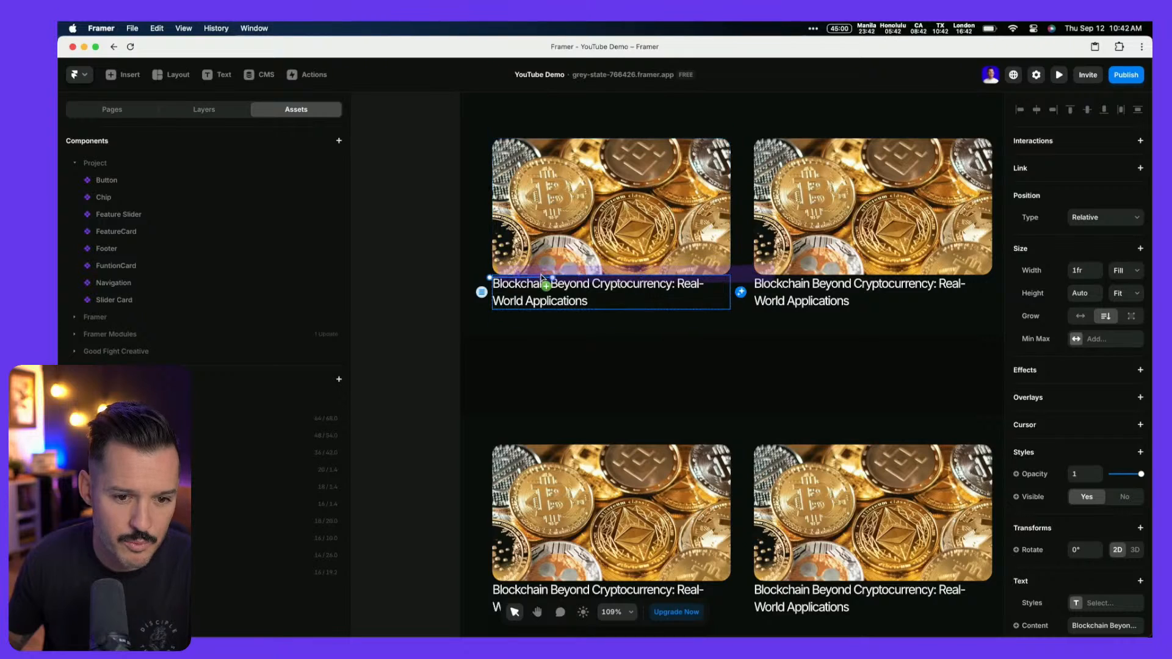
# Place a Chip above the card title, then give Card a 20 gap, Fit Content height and Fill width
pyautogui.moveTo(541, 281); pyautogui.dragTo(541, 282)
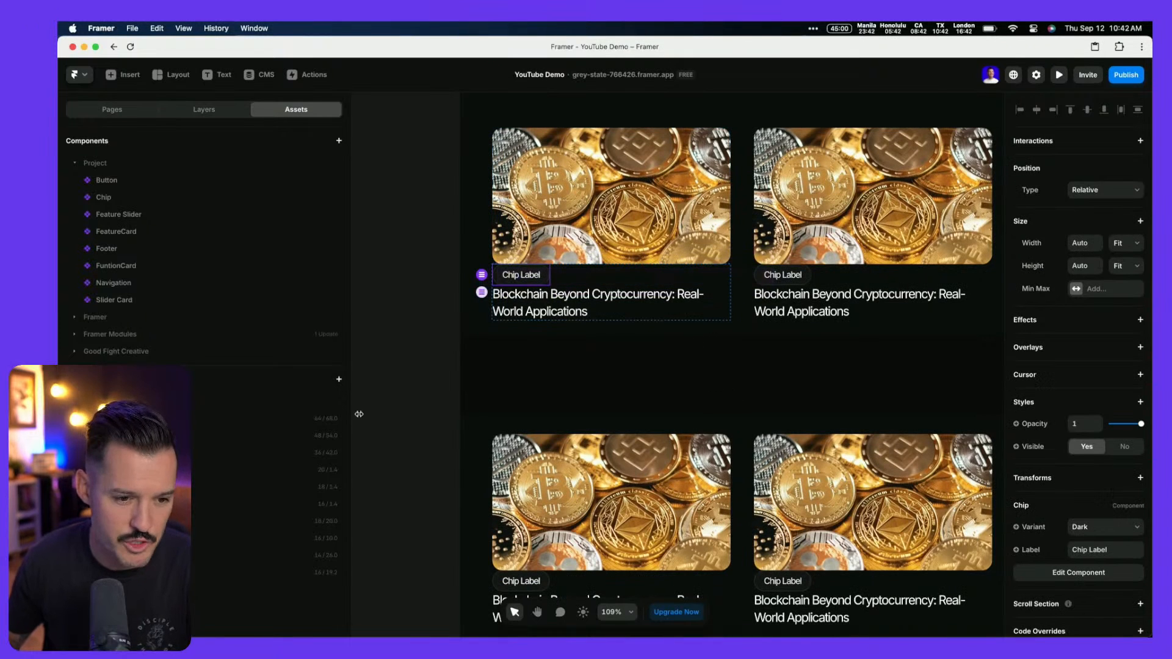
pyautogui.click(223, 113)
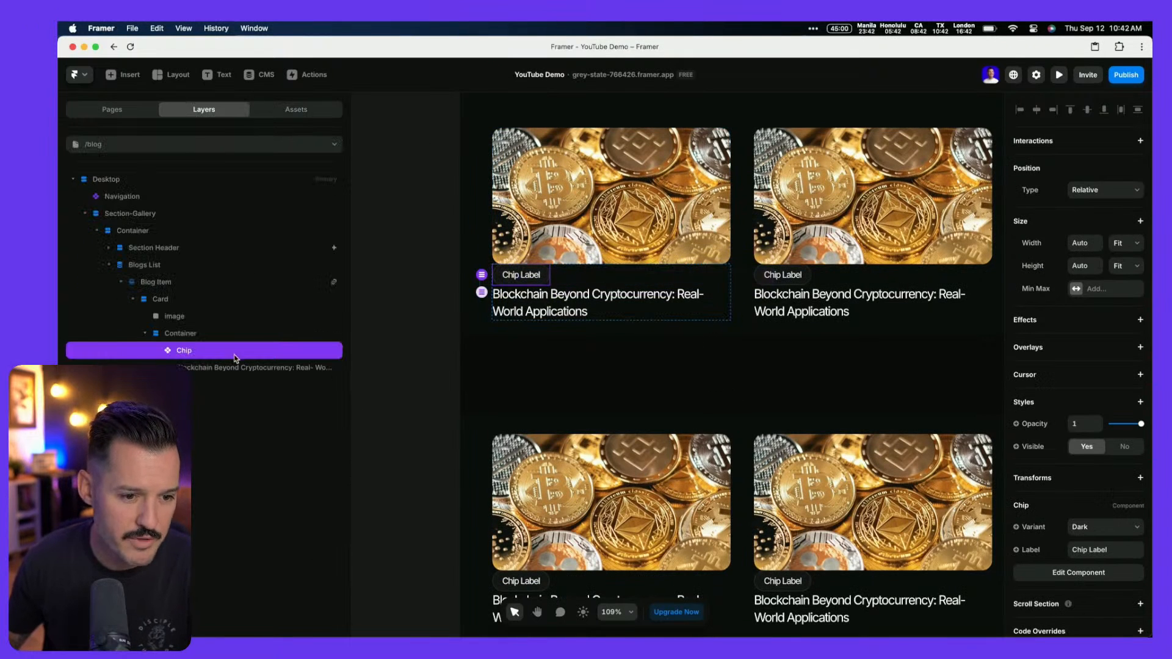
pyautogui.click(147, 334)
pyautogui.click(133, 300)
pyautogui.click(164, 282)
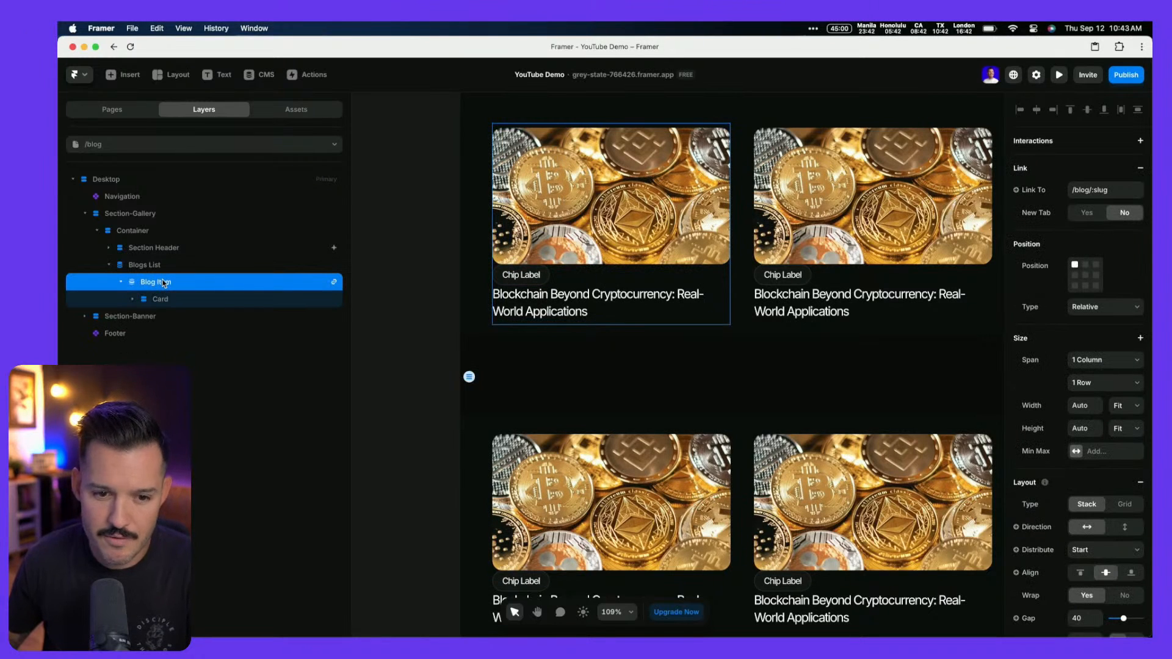
pyautogui.click(163, 299)
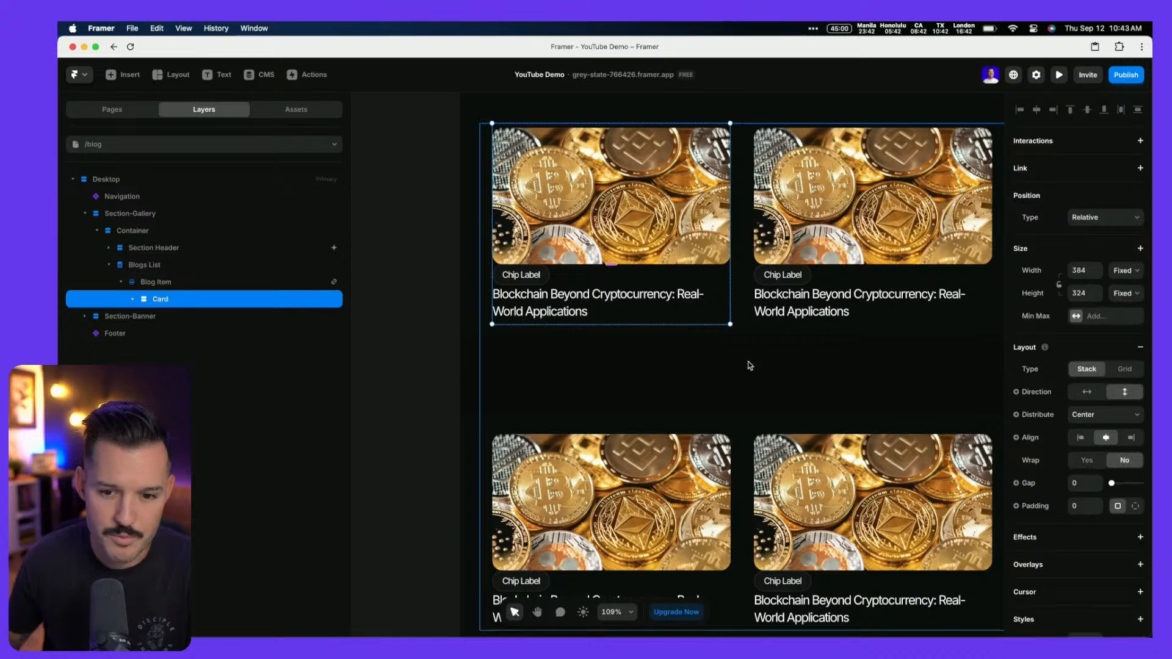
pyautogui.click(1086, 484)
pyautogui.write('20')
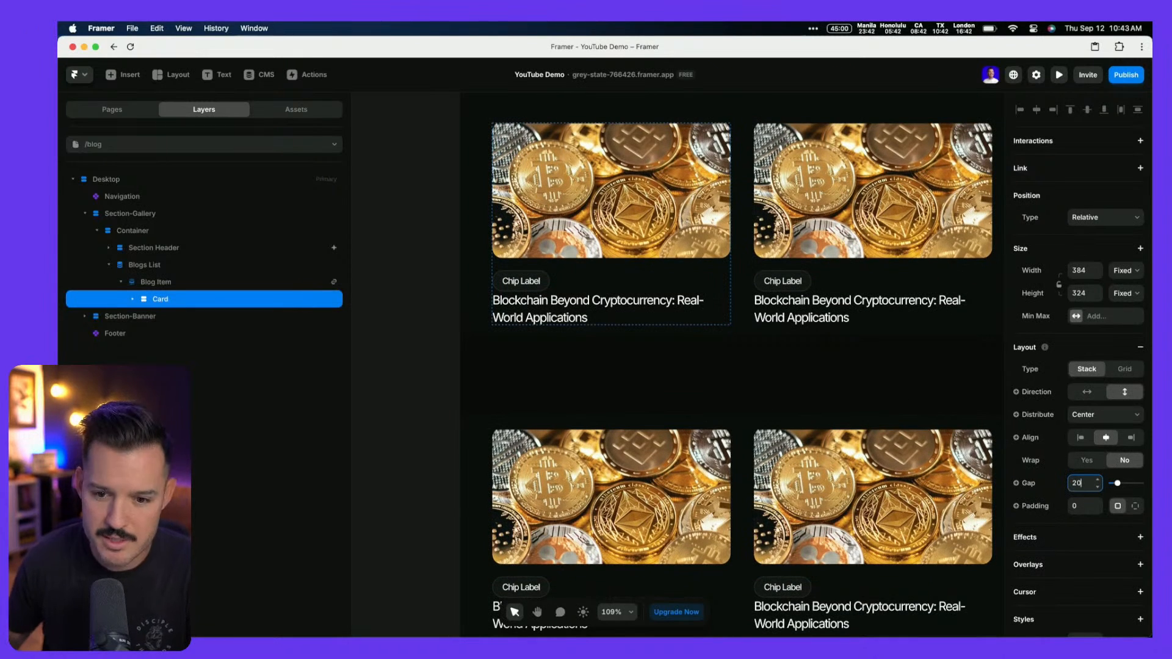
pyautogui.click(1126, 293)
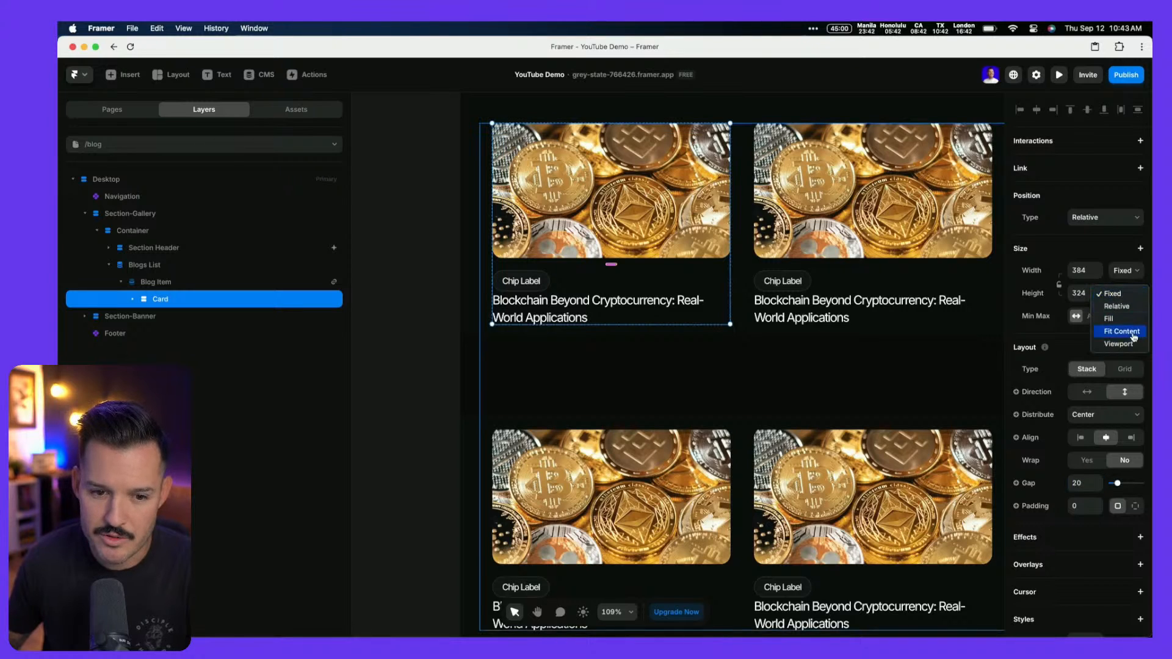
pyautogui.click(1133, 334)
pyautogui.click(1125, 271)
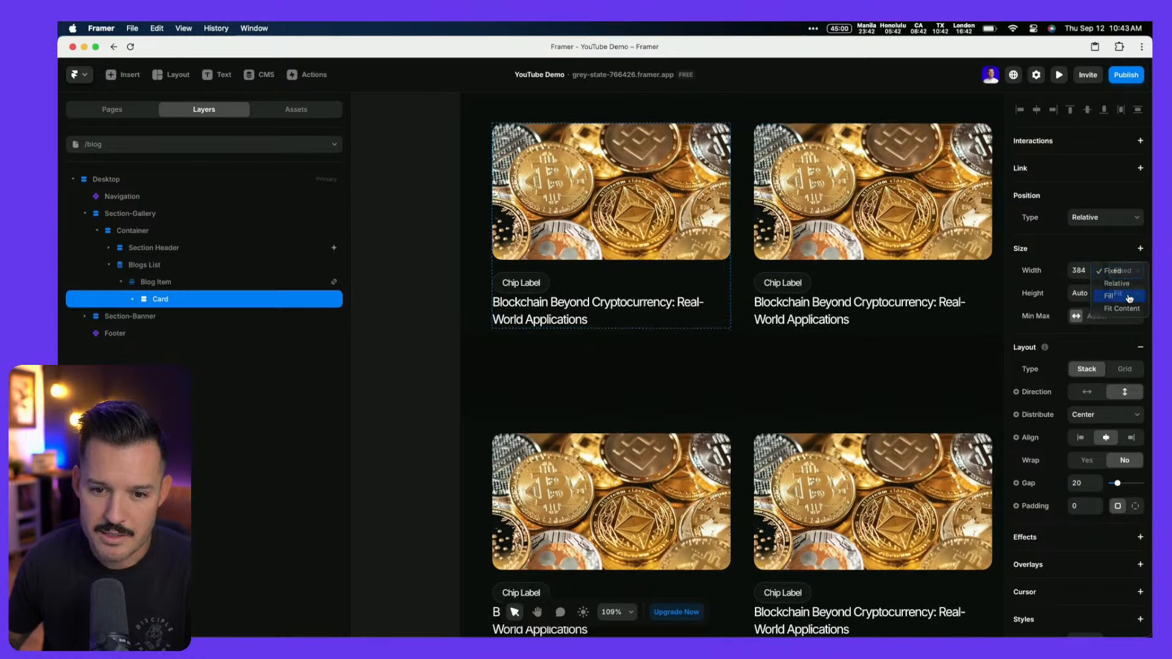
pyautogui.click(1108, 298)
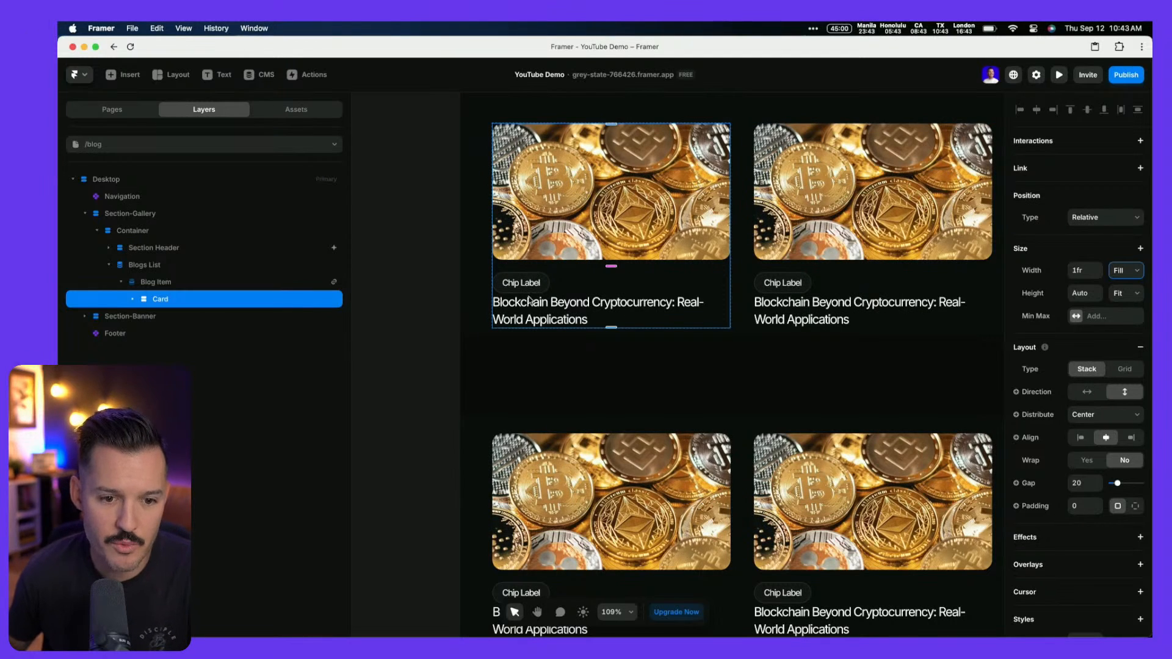
# Move the Chip and title layers directly into Card and delete the empty inner Container
pyautogui.click(133, 300)
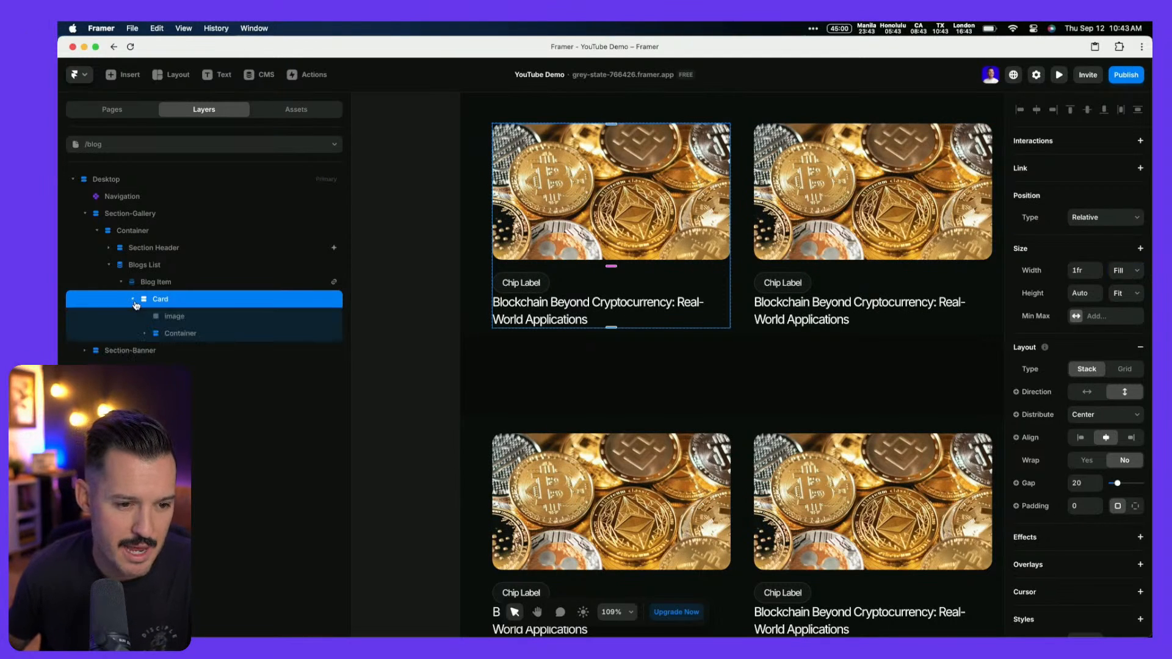
pyautogui.click(178, 322)
pyautogui.click(178, 333)
pyautogui.click(146, 335)
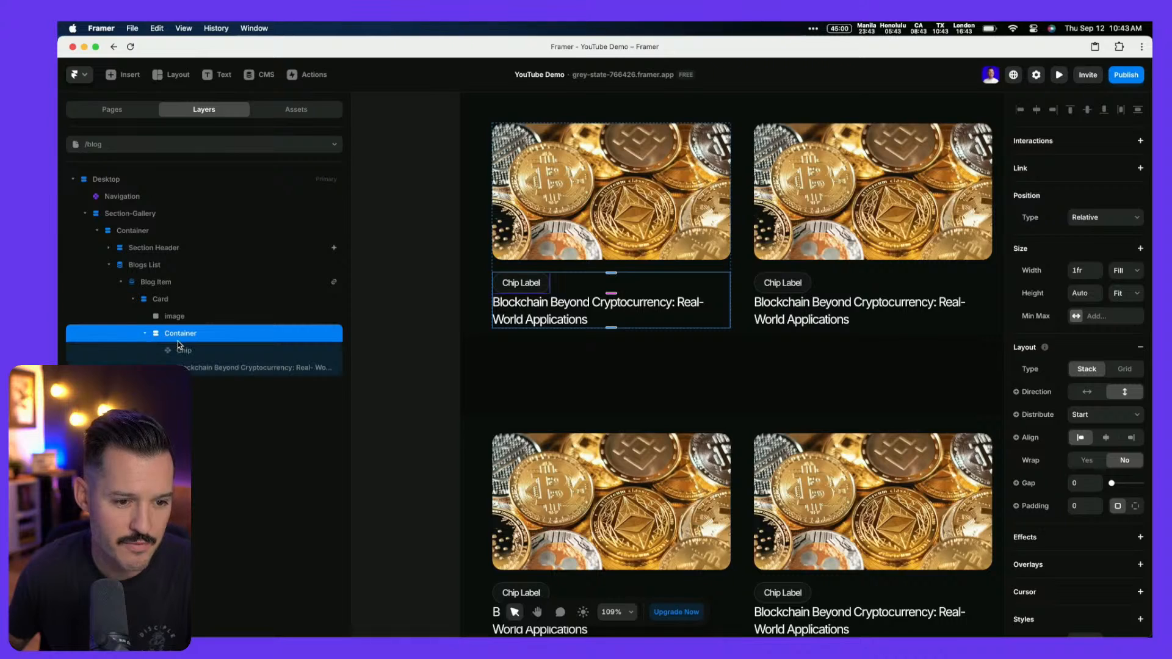
pyautogui.click(181, 351)
pyautogui.keyDown('shift'); pyautogui.click(185, 368); pyautogui.keyUp('shift')
pyautogui.moveTo(185, 366); pyautogui.dragTo(180, 329)
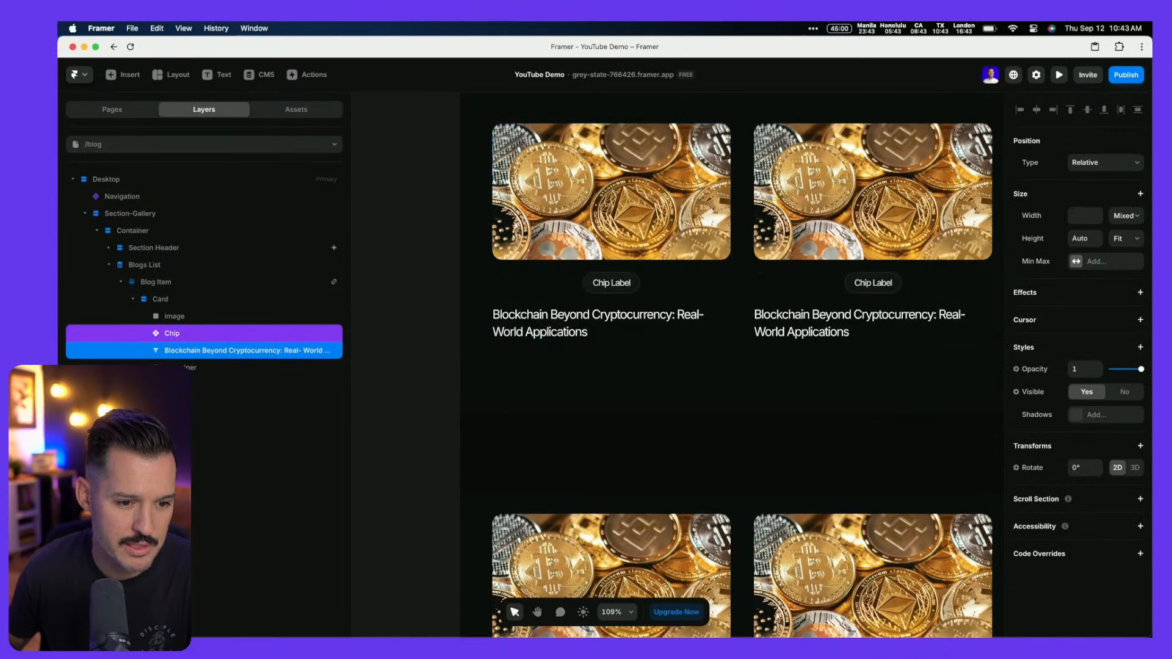
pyautogui.click(182, 368)
pyautogui.press('Delete')
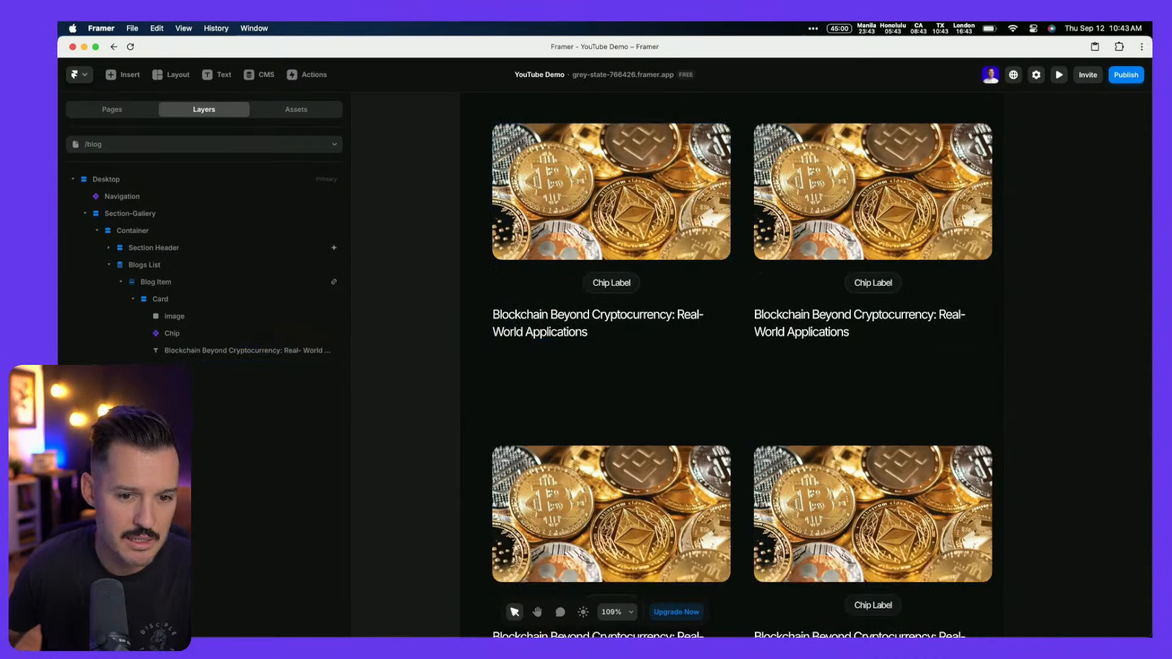
# Left-align Card's contents, distribute them from Start, and tighten the gap to 10
pyautogui.click(160, 299)
pyautogui.click(1076, 438)
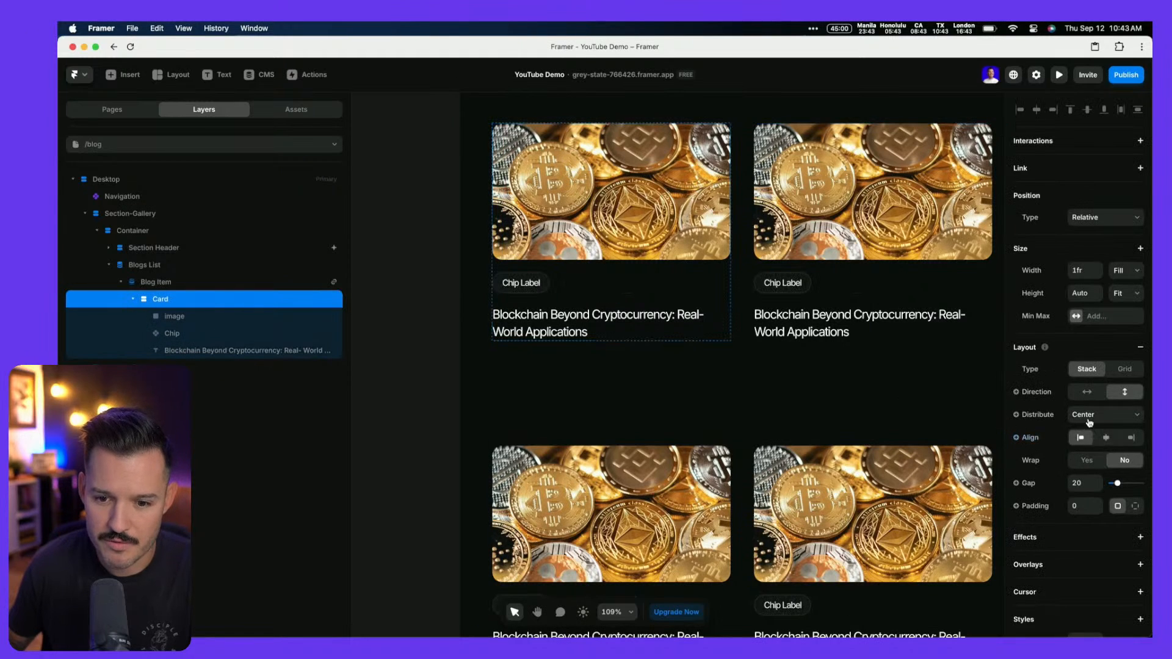
pyautogui.click(1081, 415)
pyautogui.click(1076, 404)
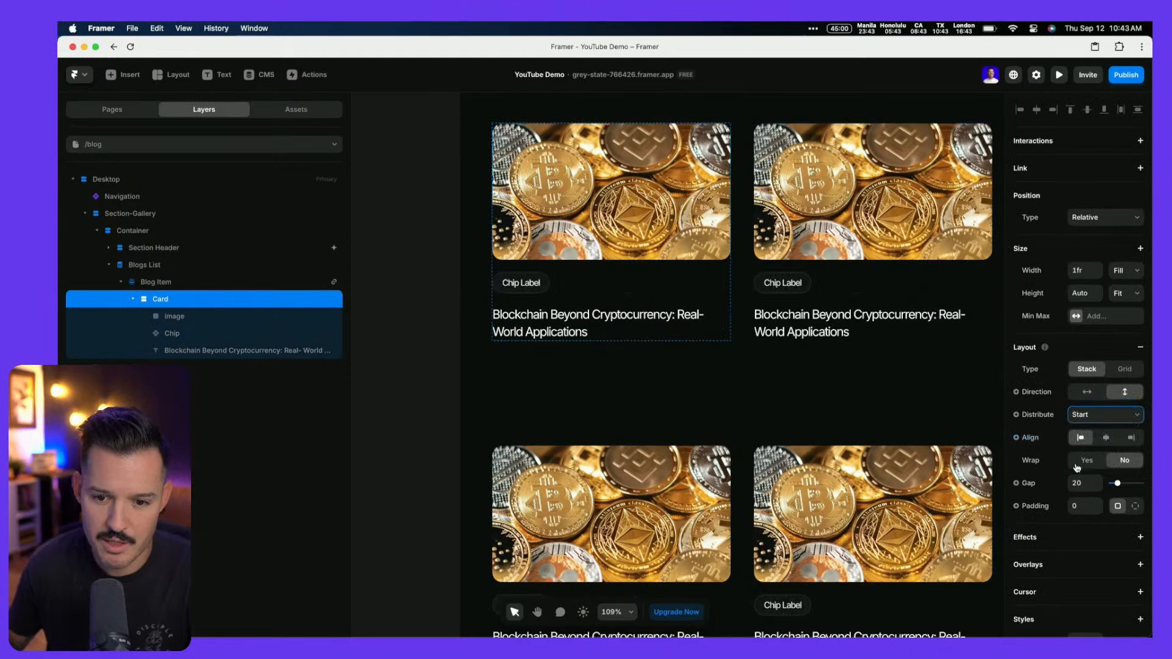
pyautogui.click(1084, 483)
pyautogui.write('10')
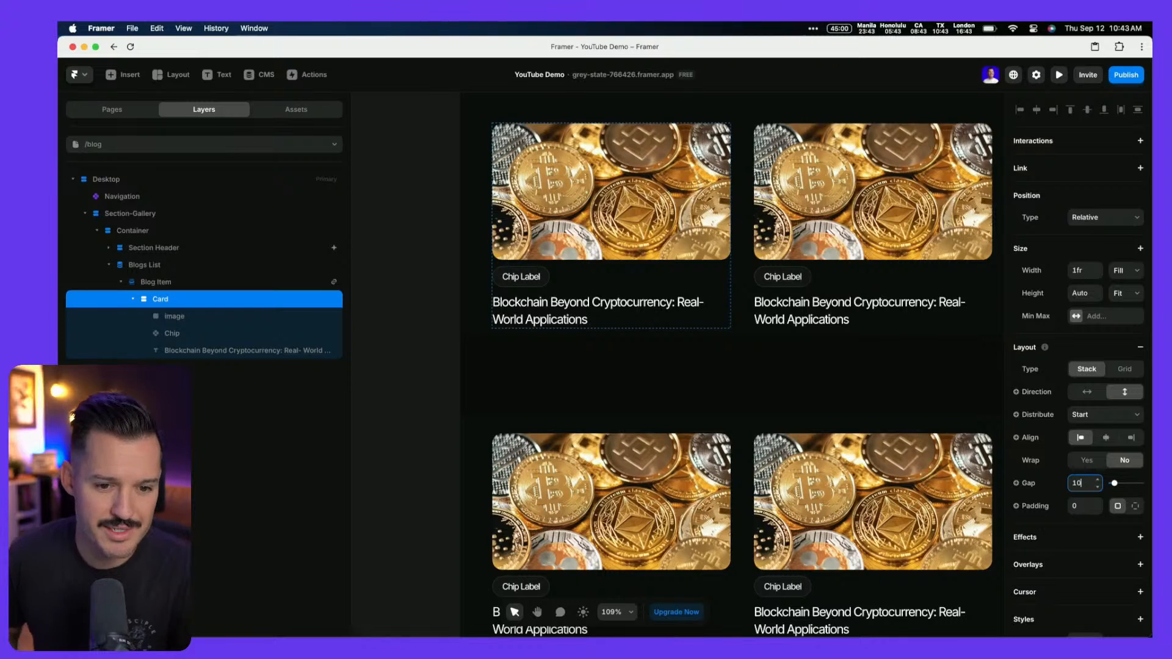
pyautogui.scroll(2, 563, 380)
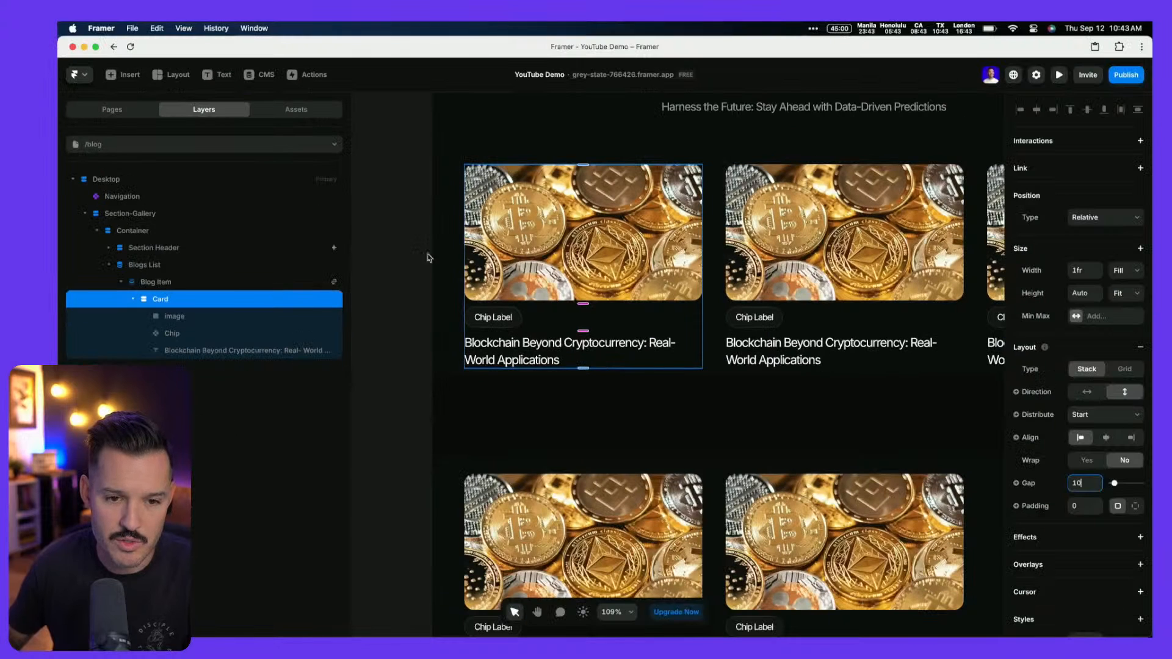
# Select the card's image and show the CMS fields offered for binding its Fill
pyautogui.click(582, 231)
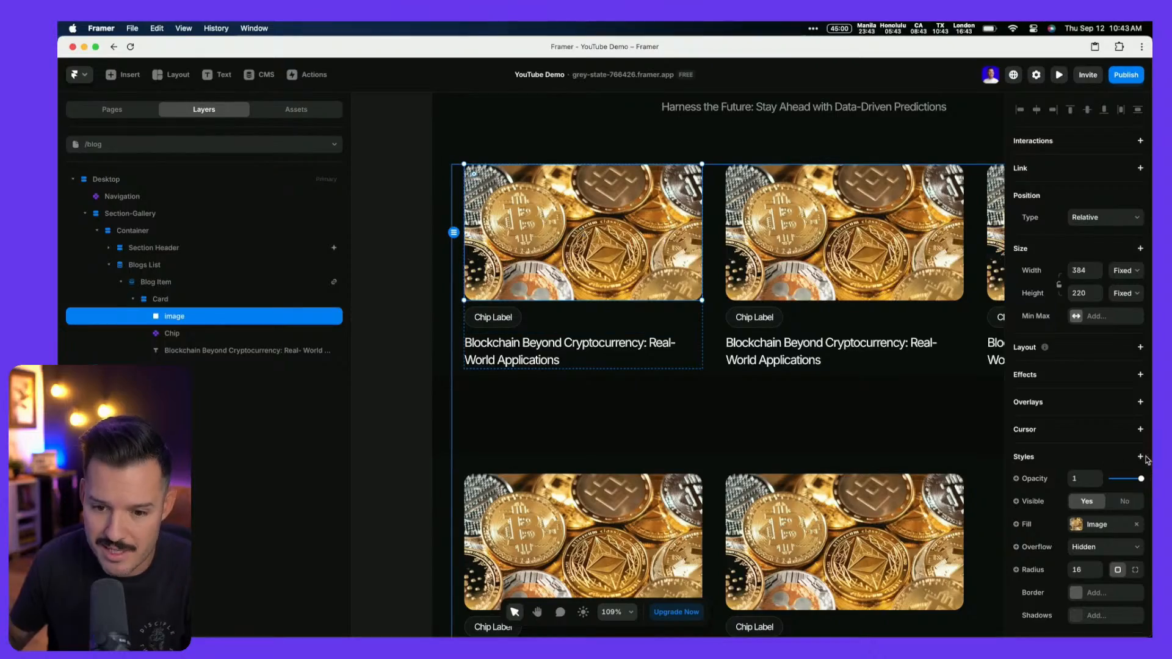
pyautogui.scroll(-3, 1092, 522)
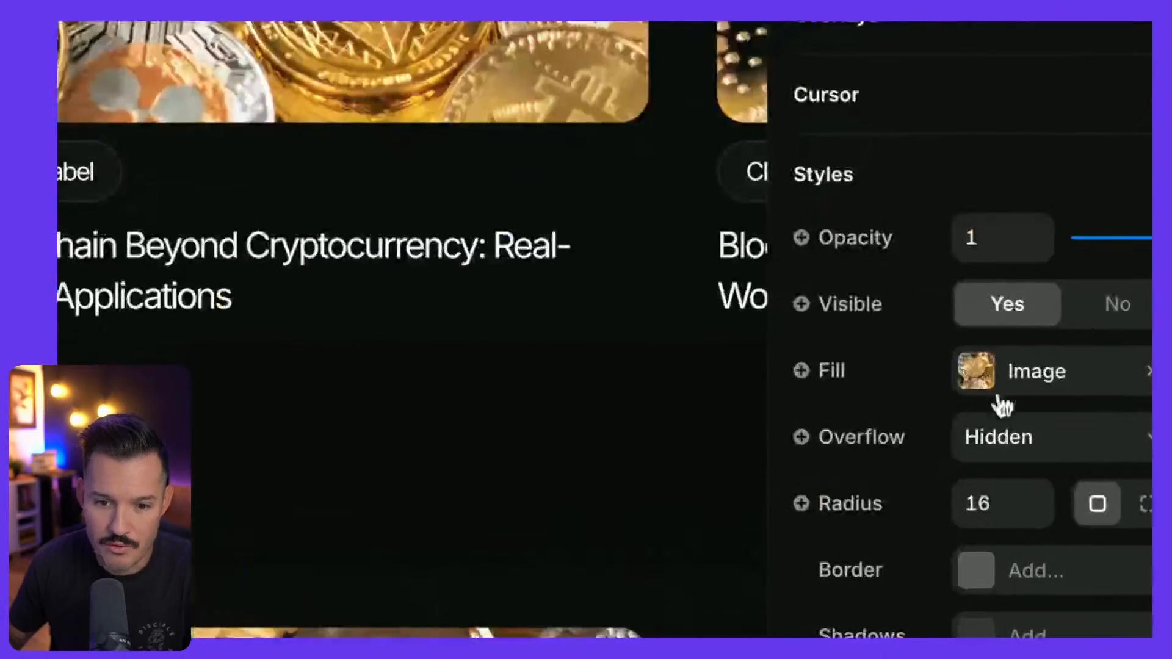
pyautogui.scroll(3, 923, 379)
pyautogui.hscroll(-4, 530, 349)
pyautogui.scroll(-2, 530, 349)
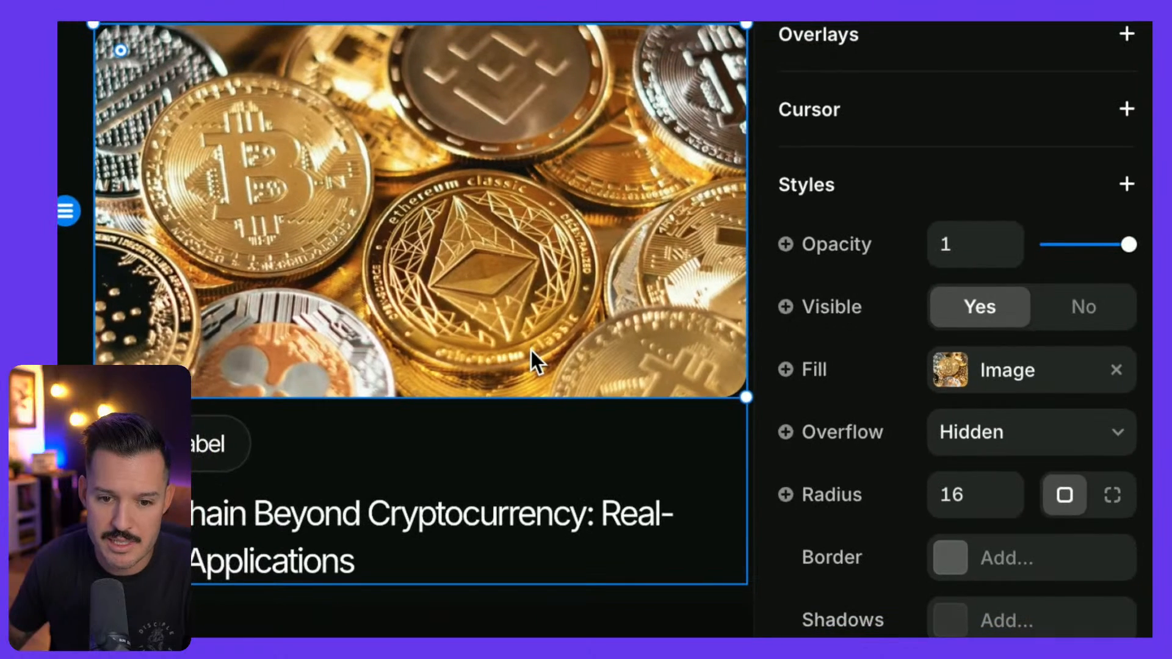
pyautogui.hscroll(2, 530, 349)
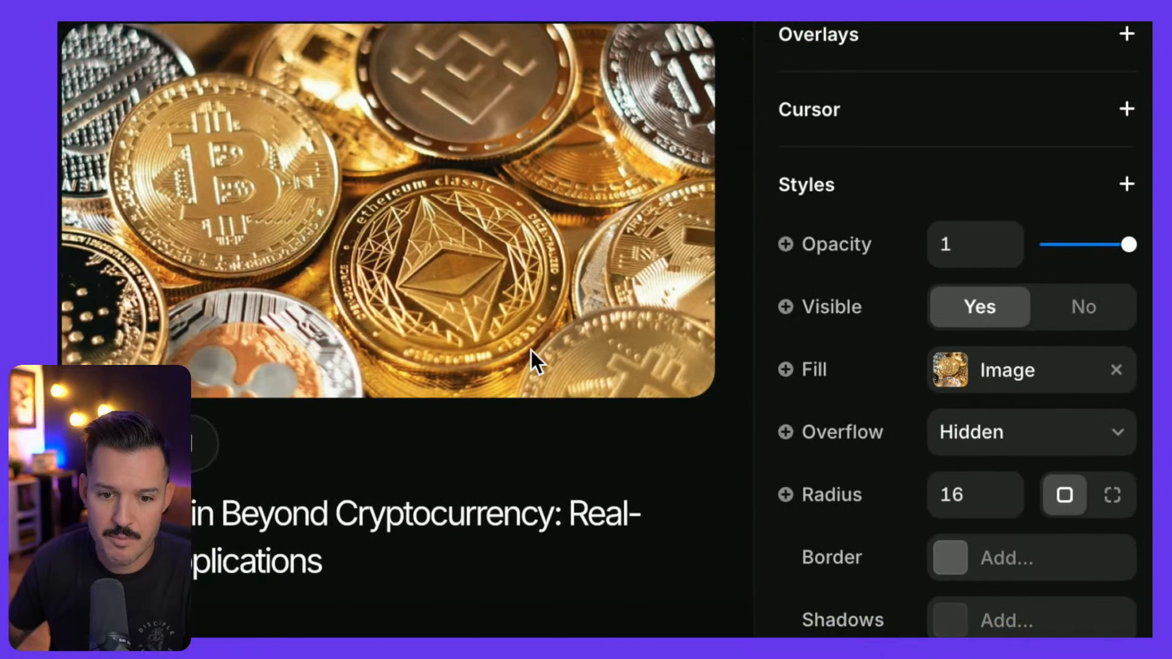
pyautogui.click(837, 371)
pyautogui.moveTo(844, 492)
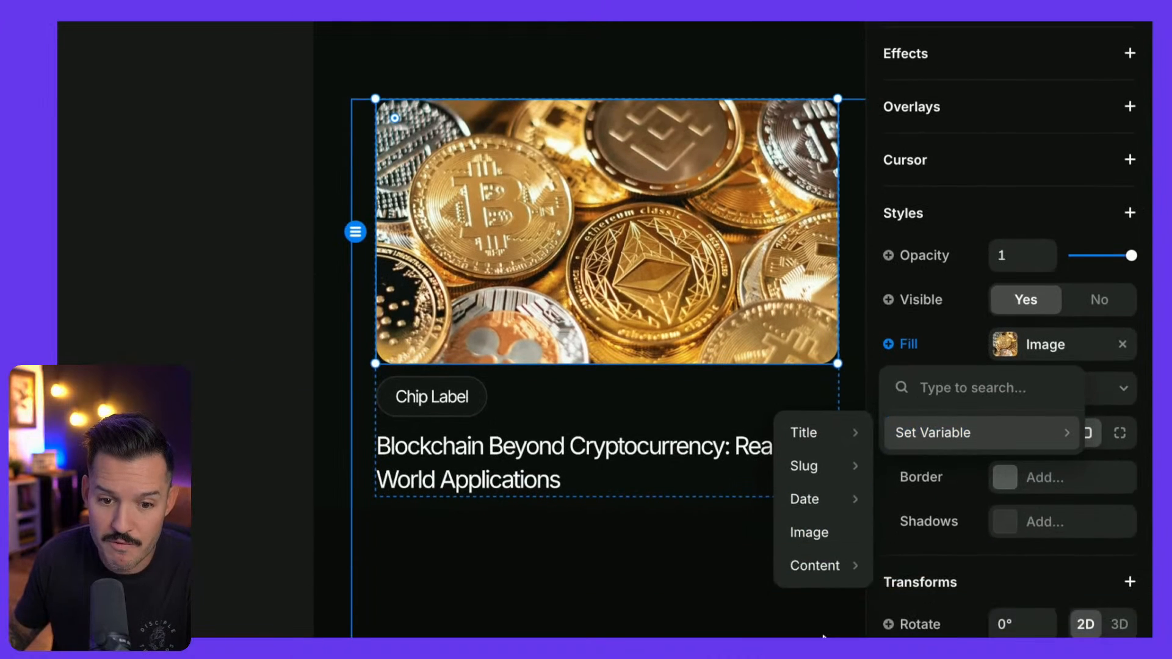
# Bind the image fill to the CMS Image field, set it to Fill with a Center focal point
pyautogui.click(826, 532)
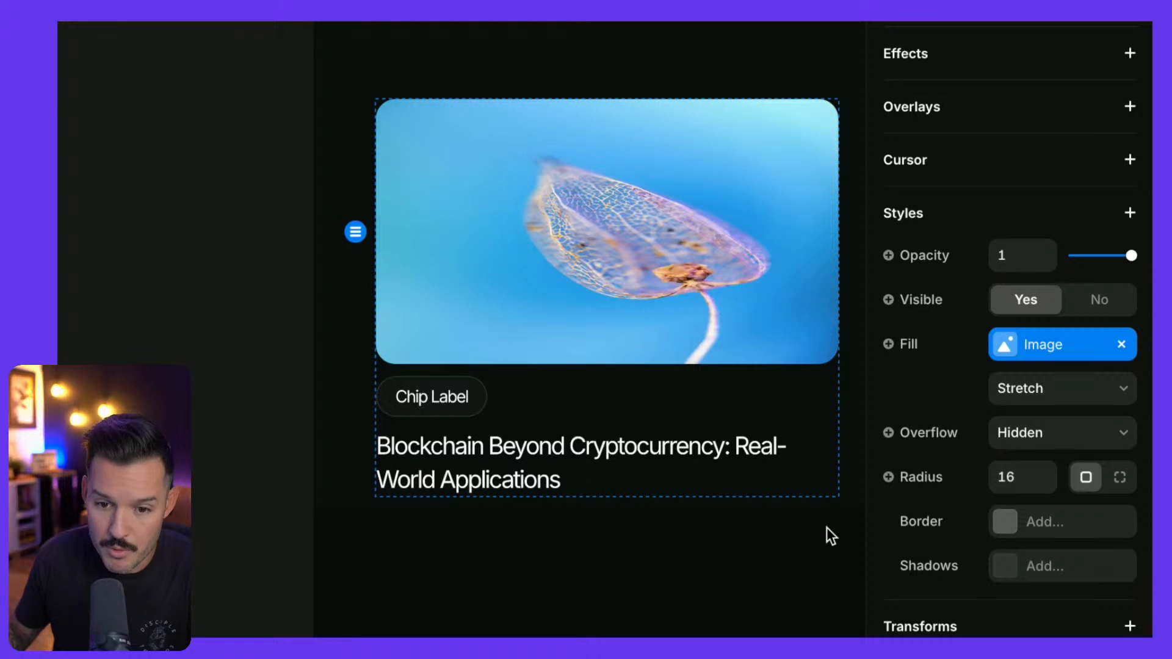
pyautogui.click(1031, 392)
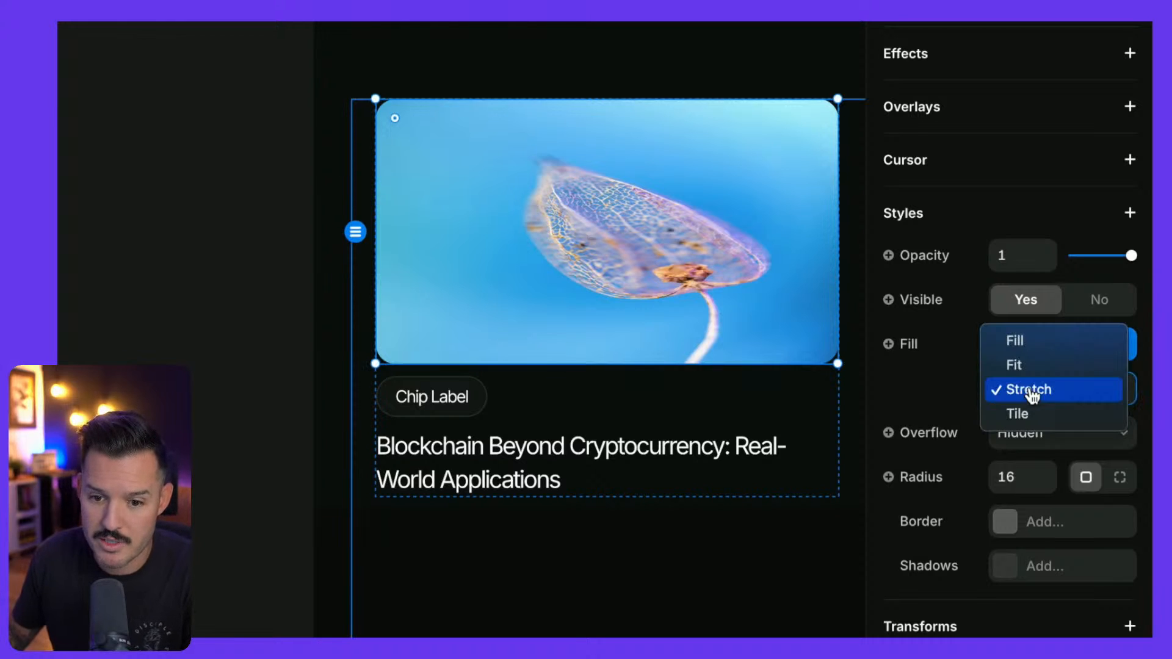
pyautogui.click(1052, 347)
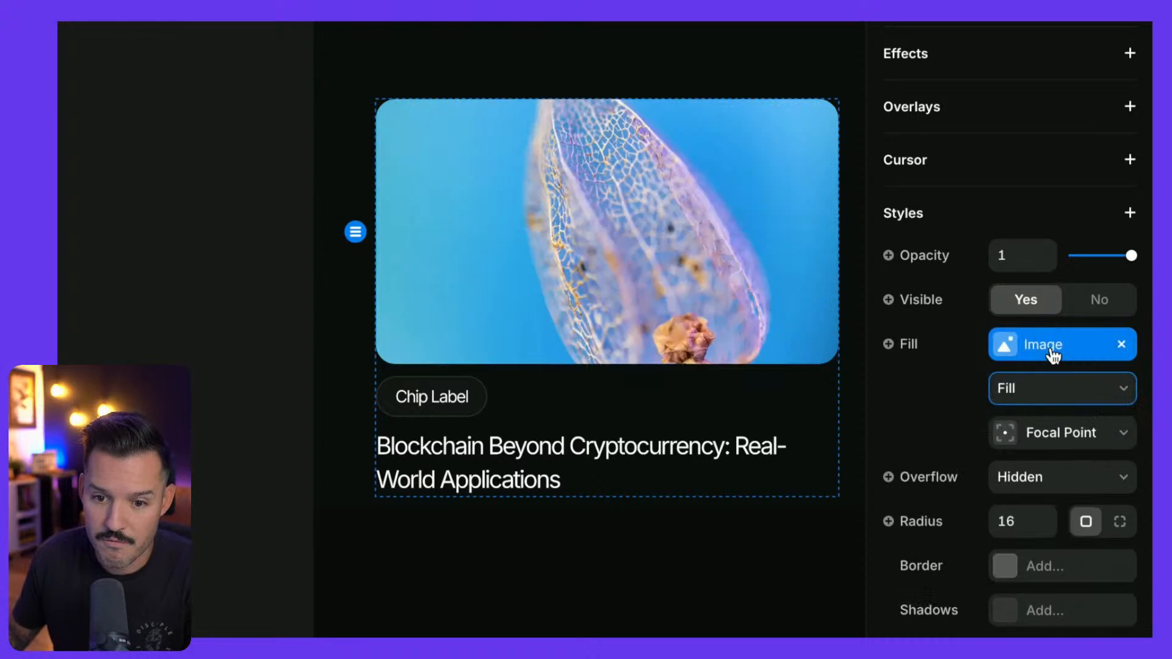
pyautogui.click(1010, 434)
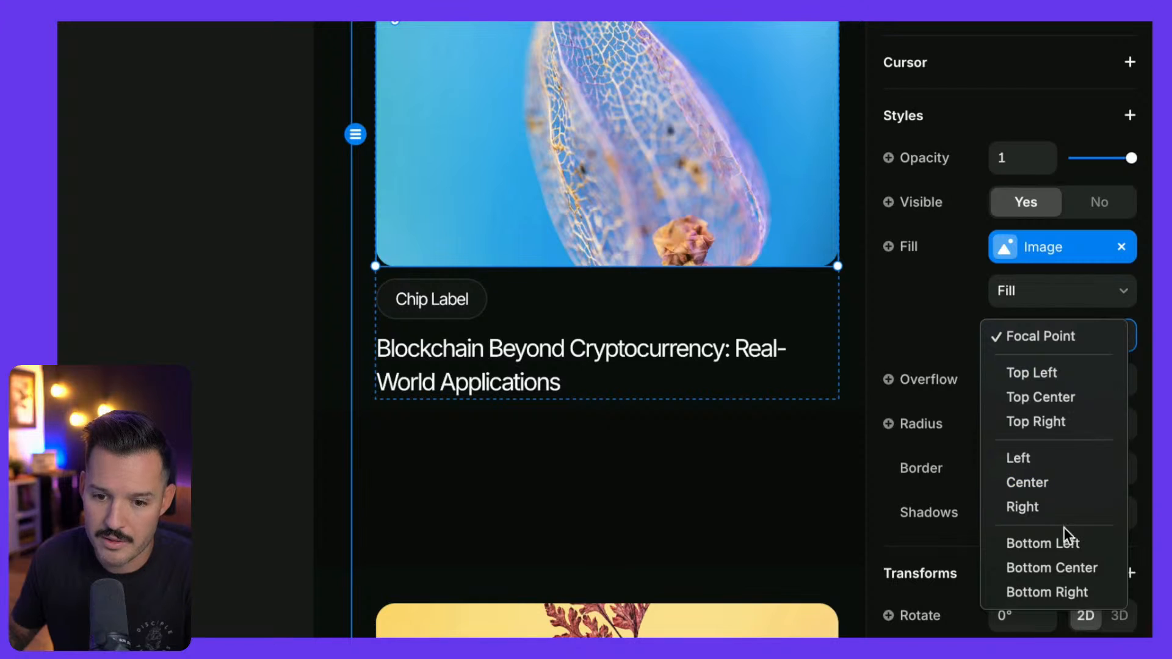
pyautogui.click(1040, 480)
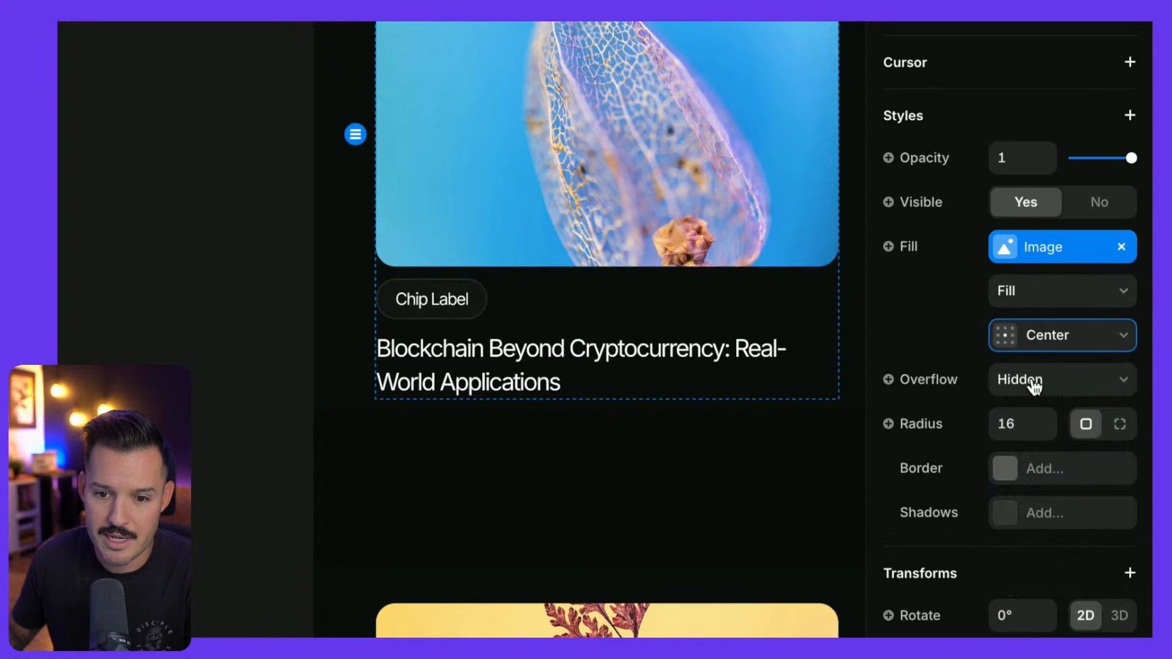
pyautogui.click(1011, 337)
pyautogui.click(1028, 232)
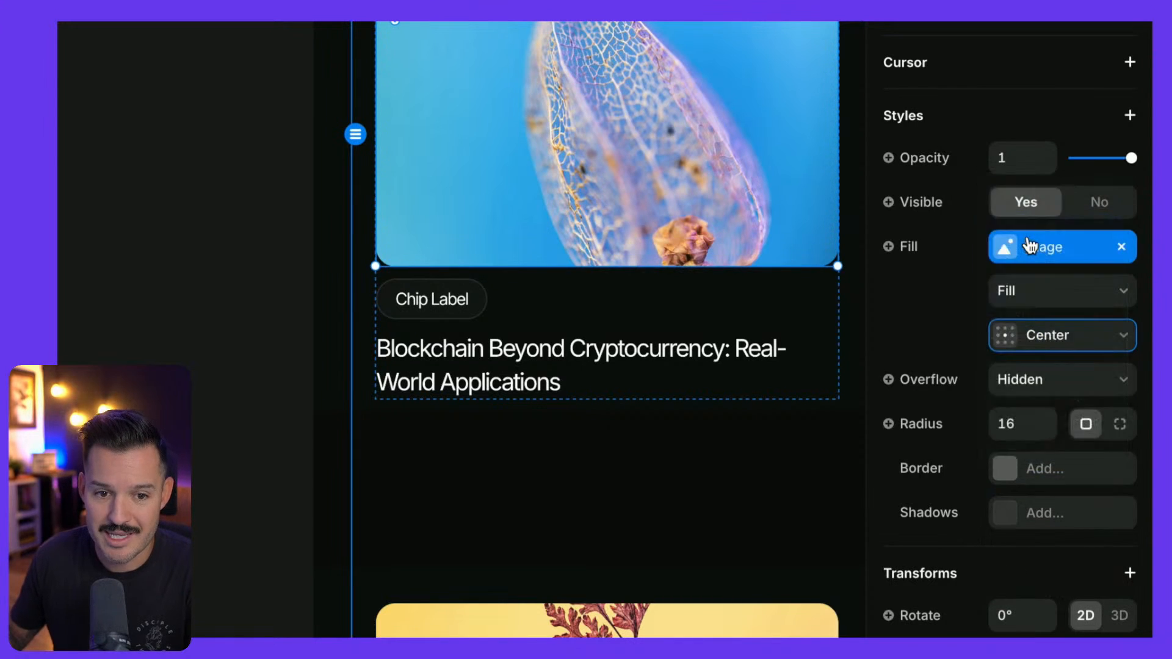
pyautogui.scroll(2, 772, 295)
pyautogui.hscroll(1, 772, 295)
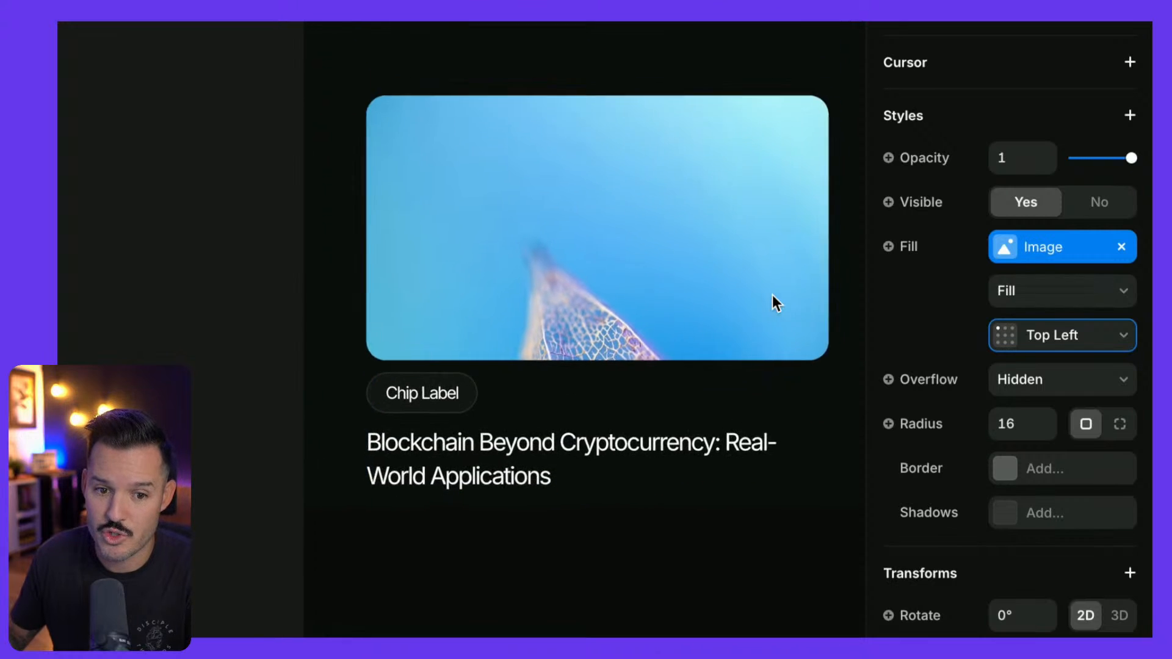
pyautogui.click(1020, 343)
pyautogui.click(1032, 446)
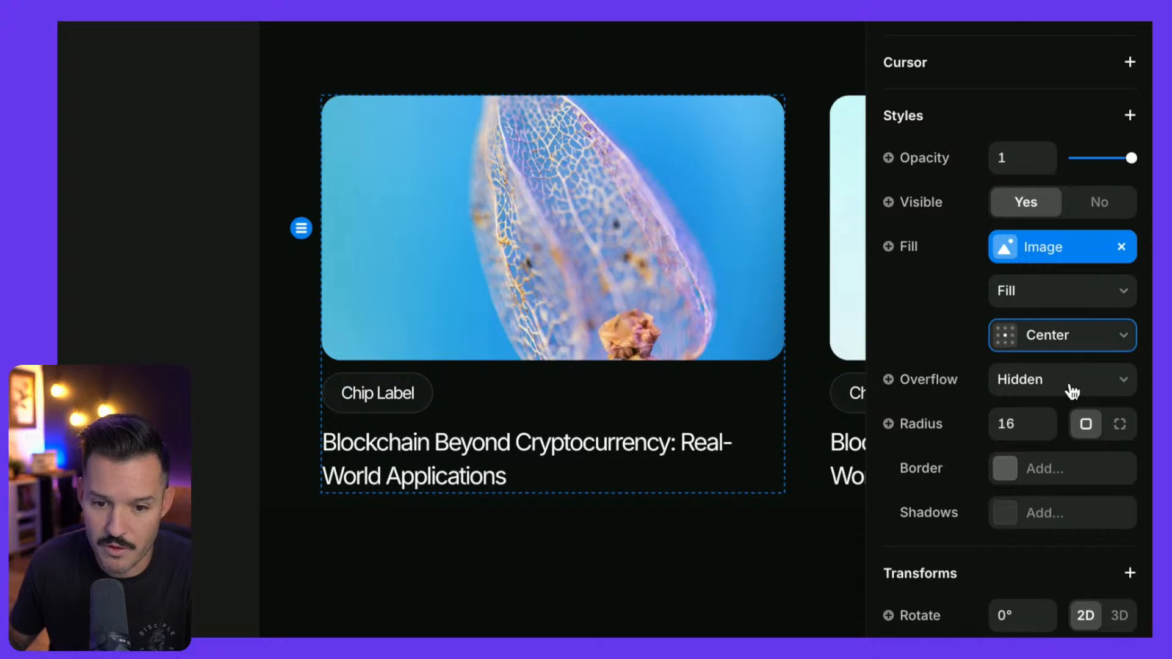
pyautogui.hscroll(3, 672, 366)
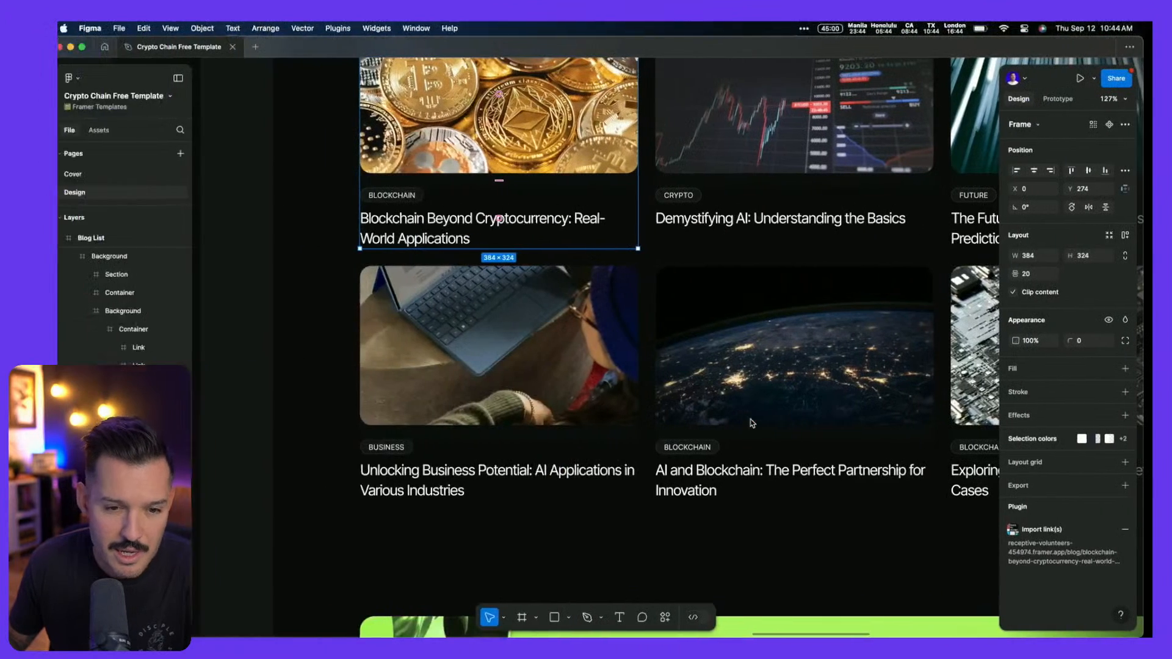
pyautogui.hotkey('ctrl', 'Right')
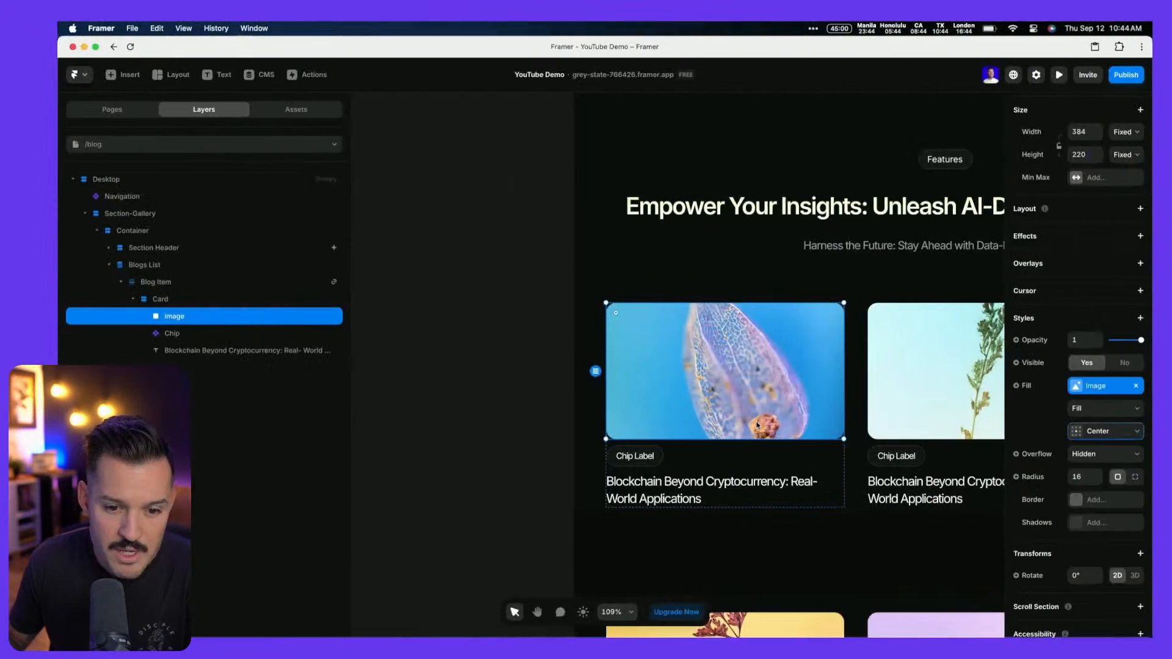
# Bind the card title's text content to the CMS Title field, then open the Blog collection in the CMS
pyautogui.click(642, 488)
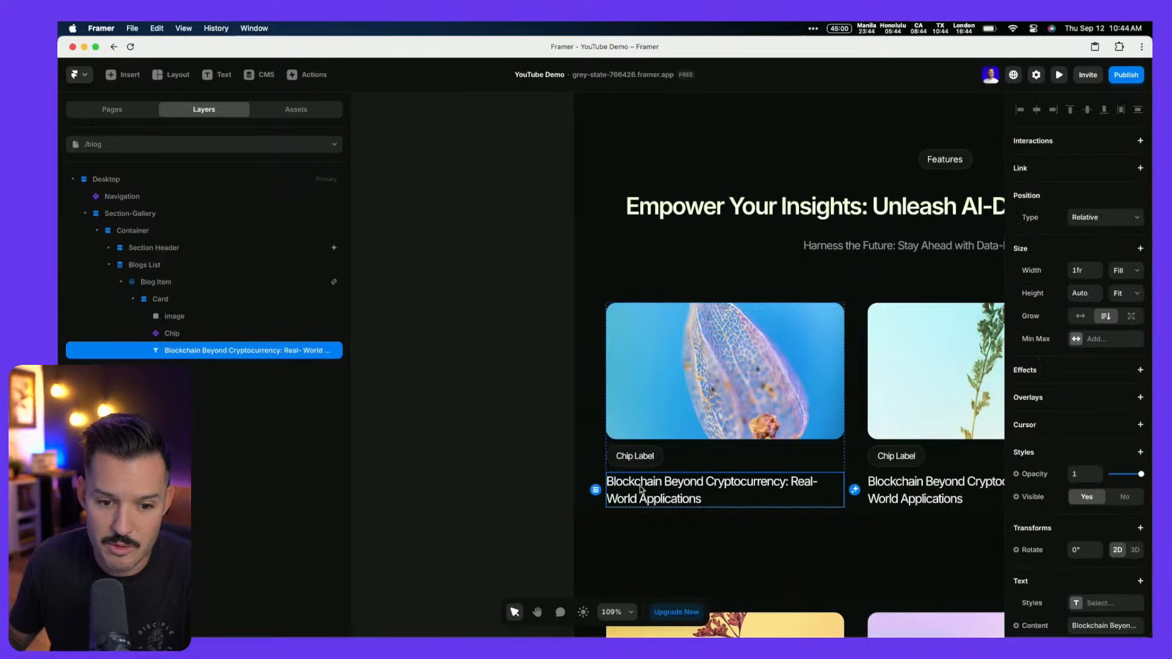
pyautogui.scroll(-5, 1125, 524)
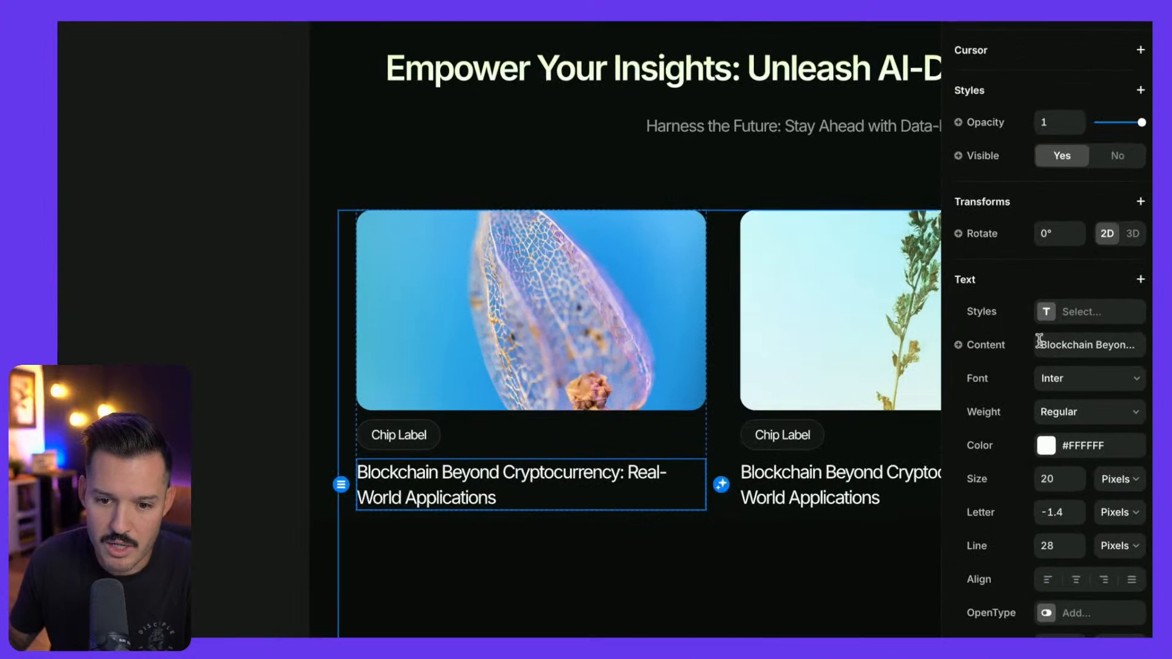
pyautogui.click(1042, 397)
pyautogui.moveTo(1010, 415)
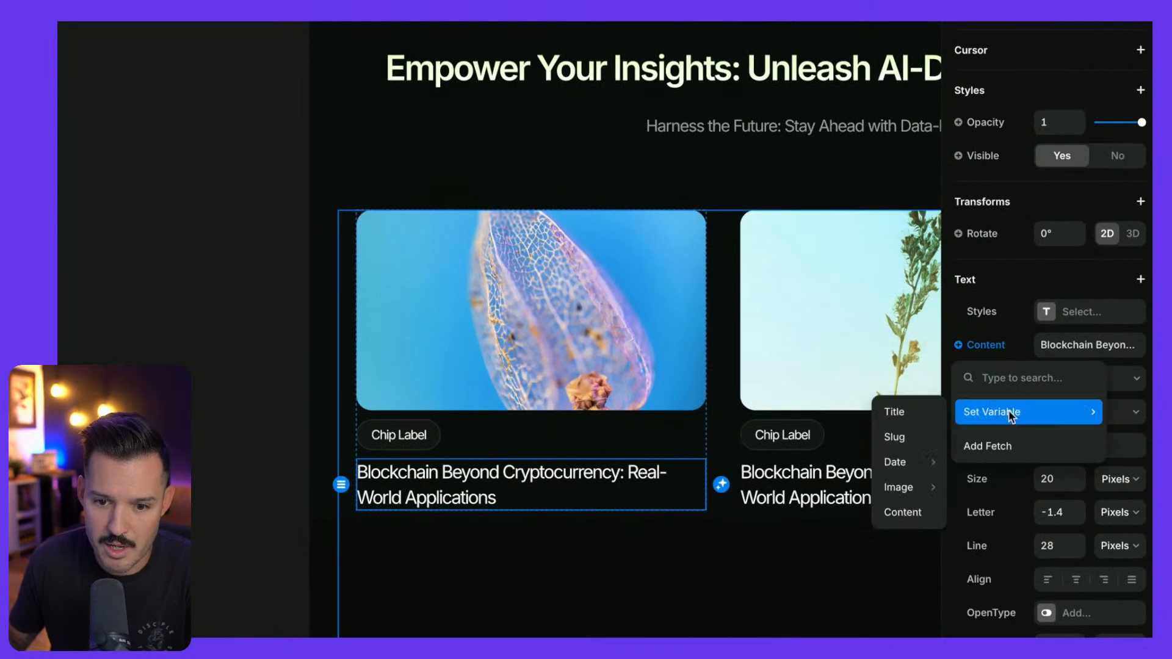
pyautogui.click(901, 411)
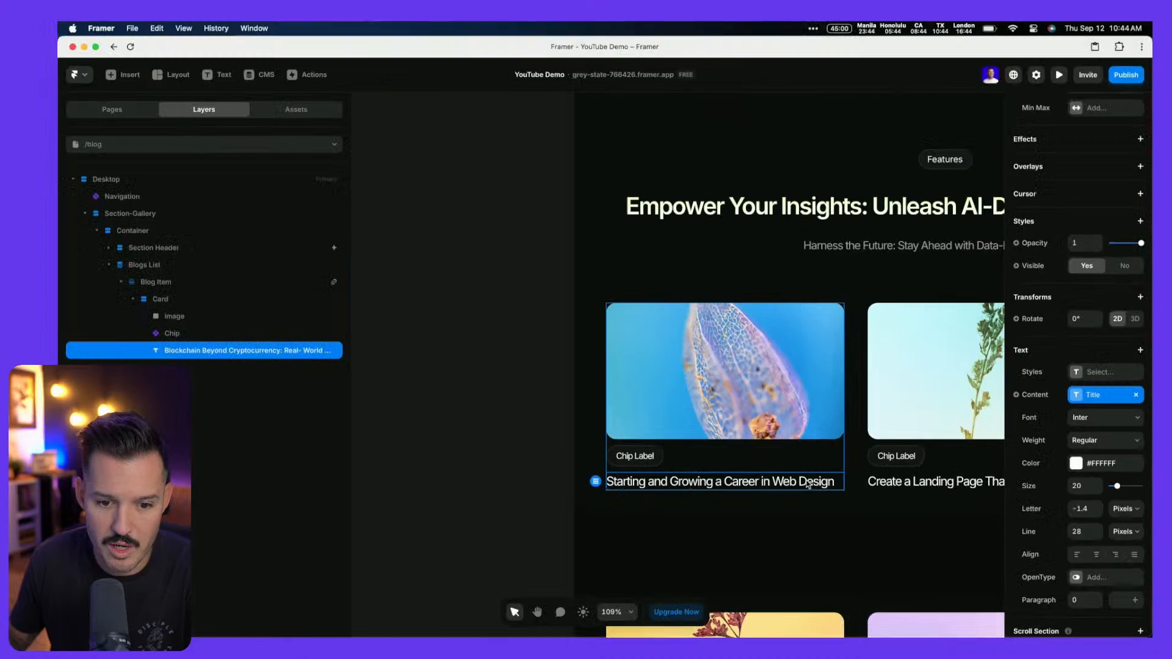
pyautogui.click(263, 76)
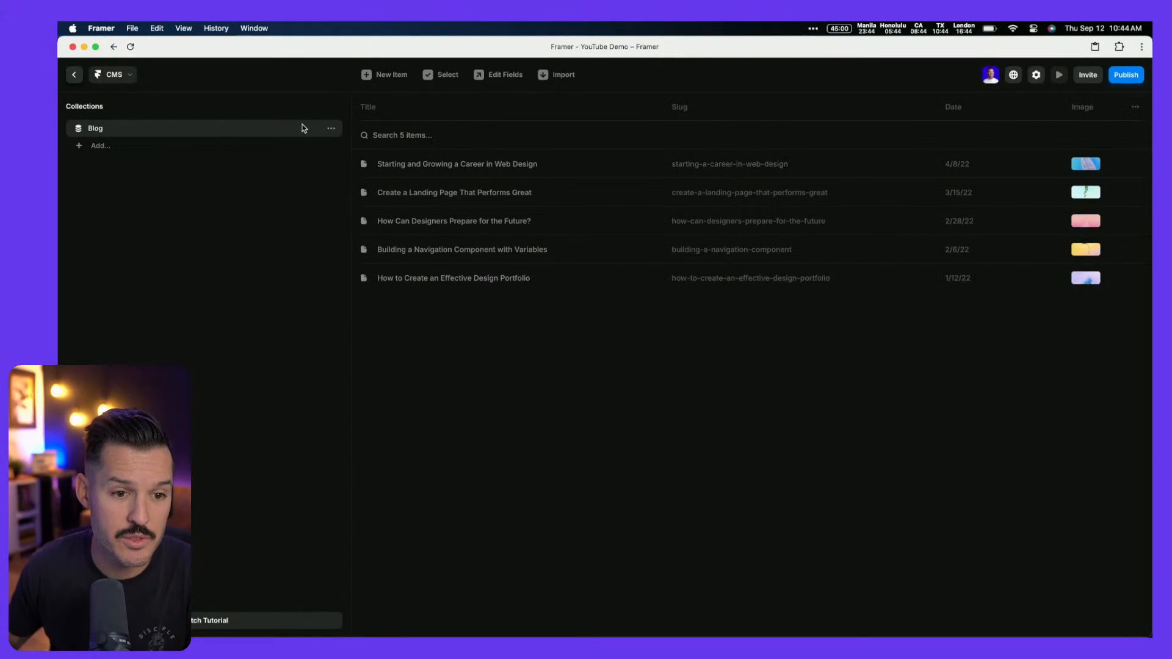
# In the Blog collection's field editor, add a plain text Name field and an Option field
pyautogui.click(332, 130)
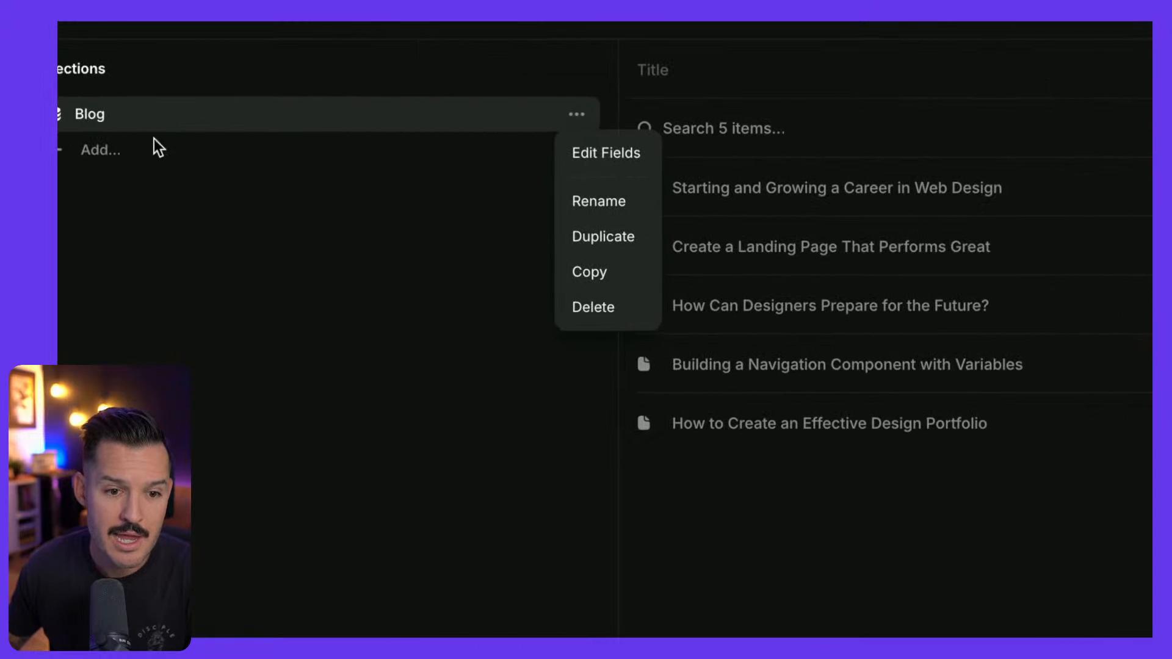
pyautogui.click(348, 148)
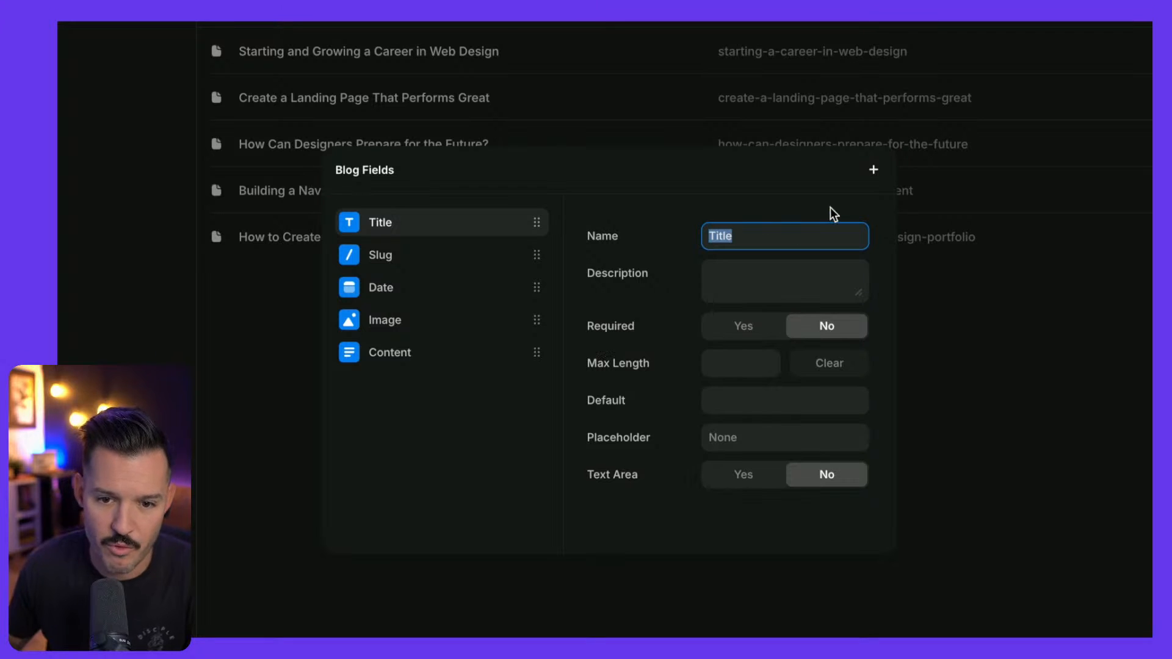
pyautogui.click(874, 171)
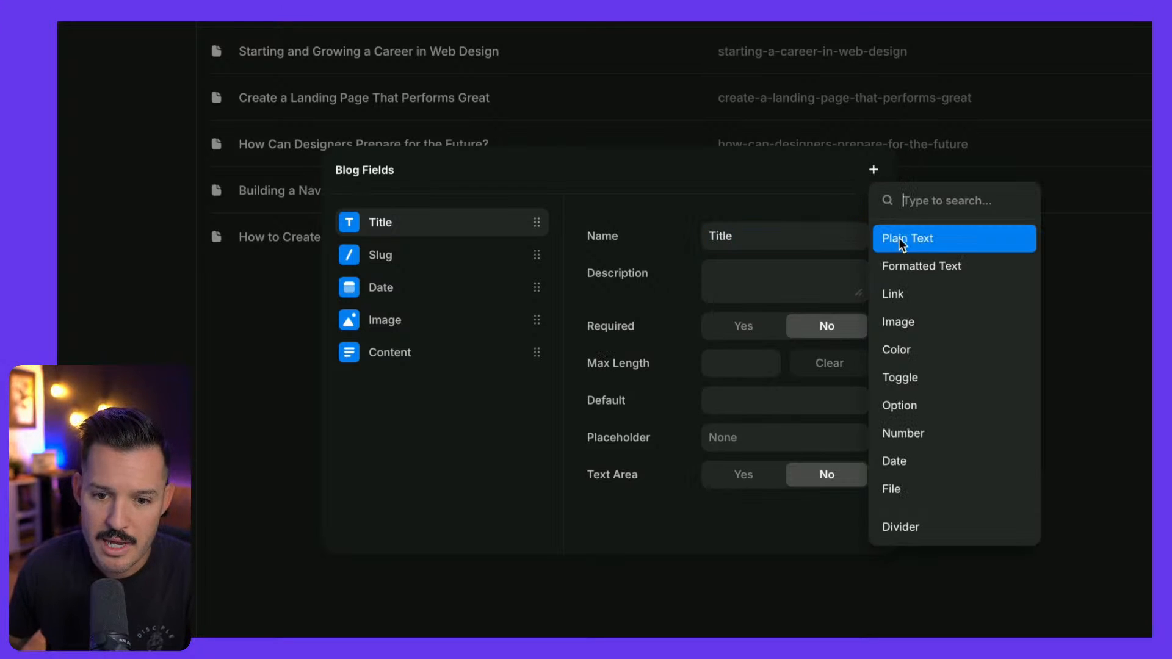
pyautogui.click(940, 239)
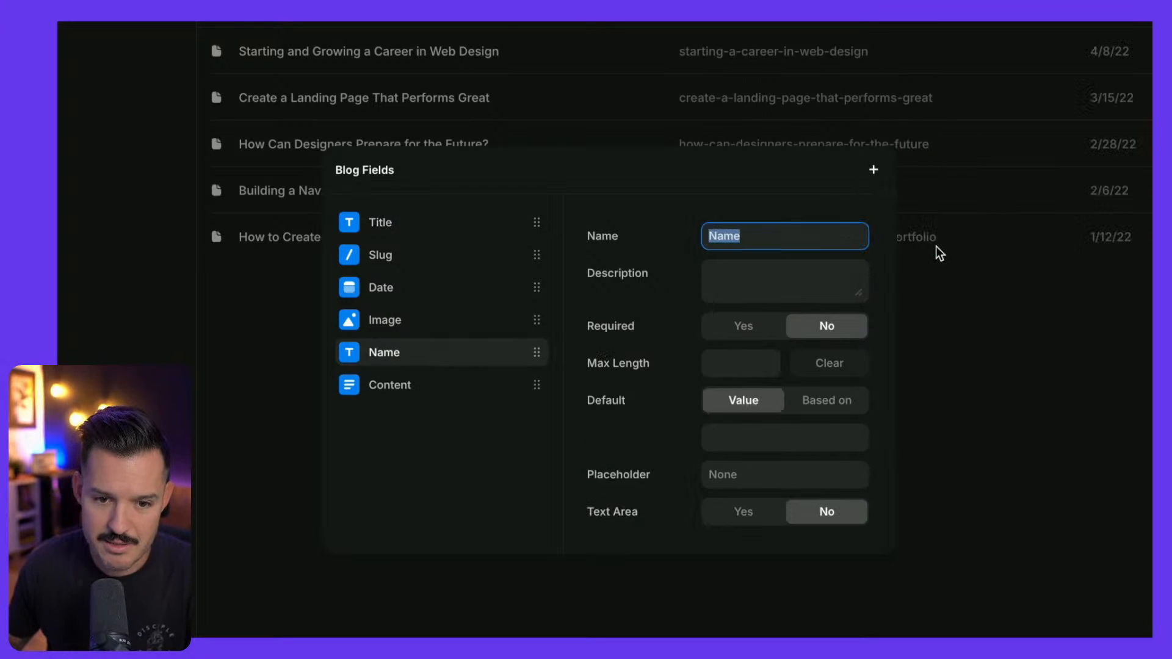
pyautogui.click(874, 170)
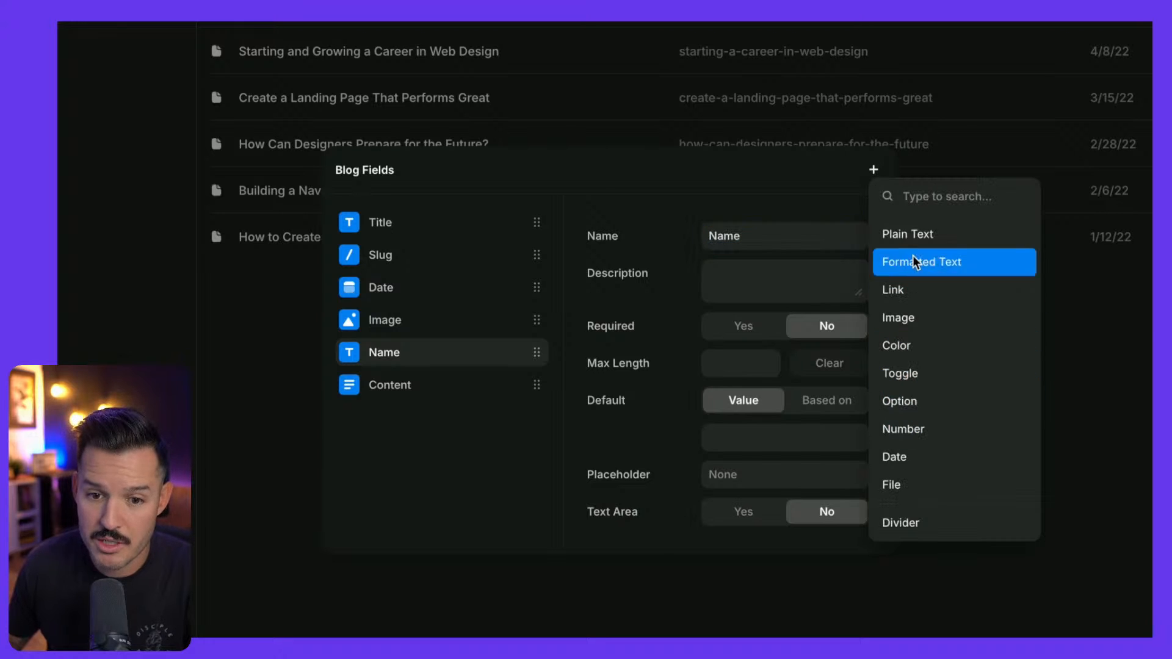
pyautogui.click(900, 409)
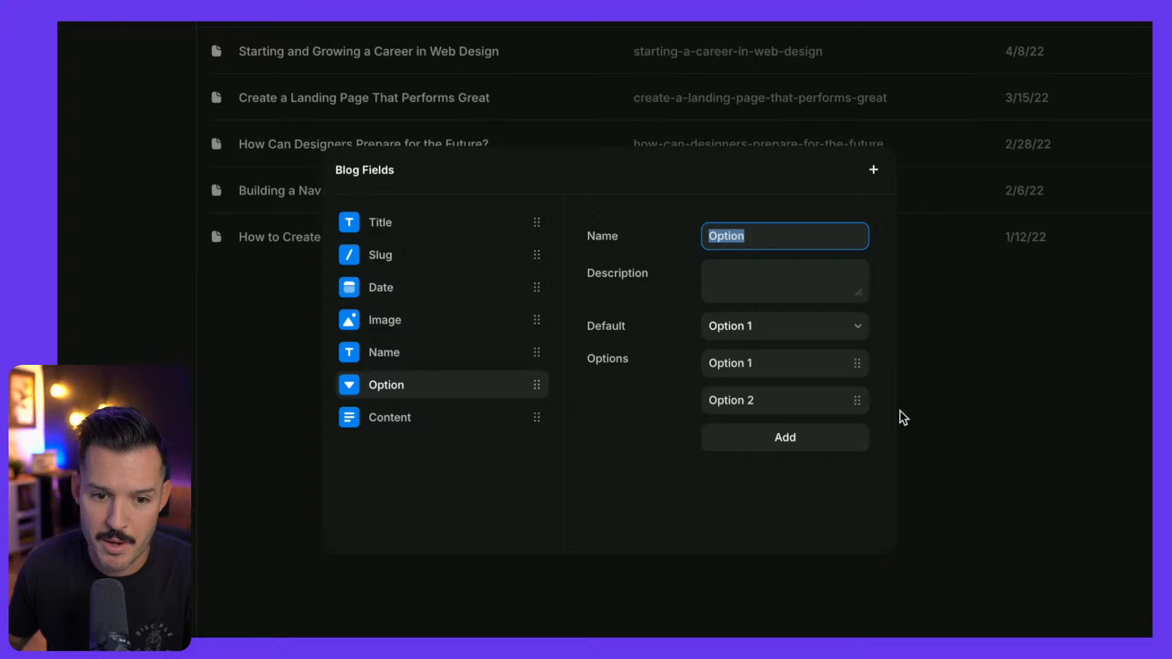
# Rename the new Option field to Category
pyautogui.click(418, 426)
pyautogui.rightClick(418, 427)
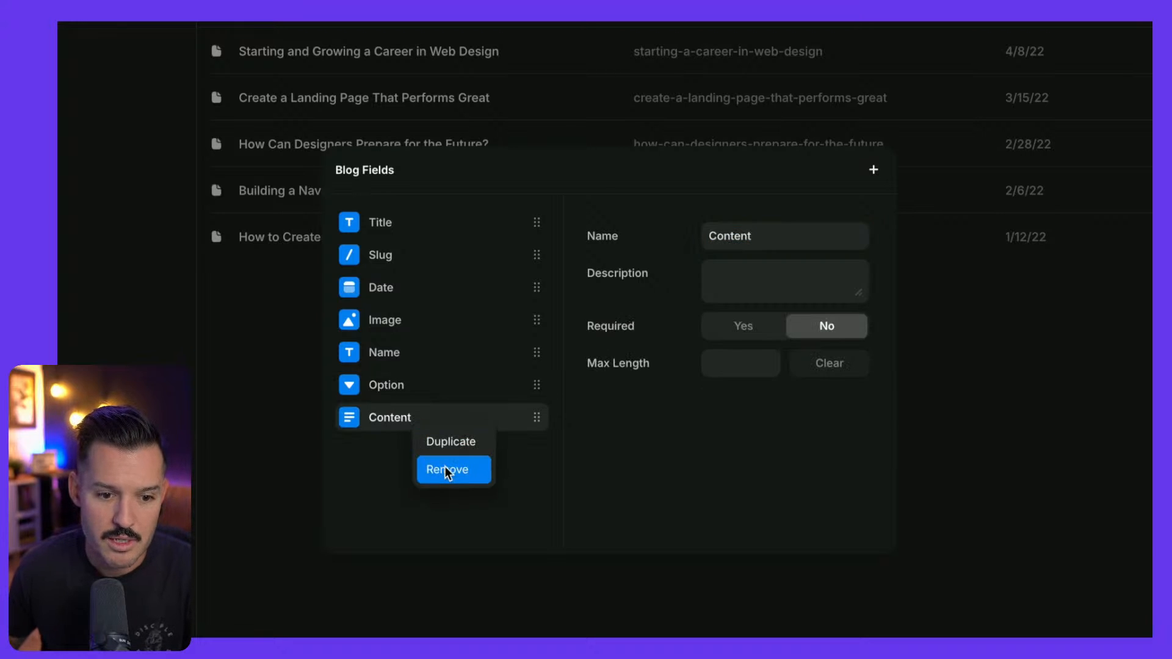
pyautogui.click(401, 414)
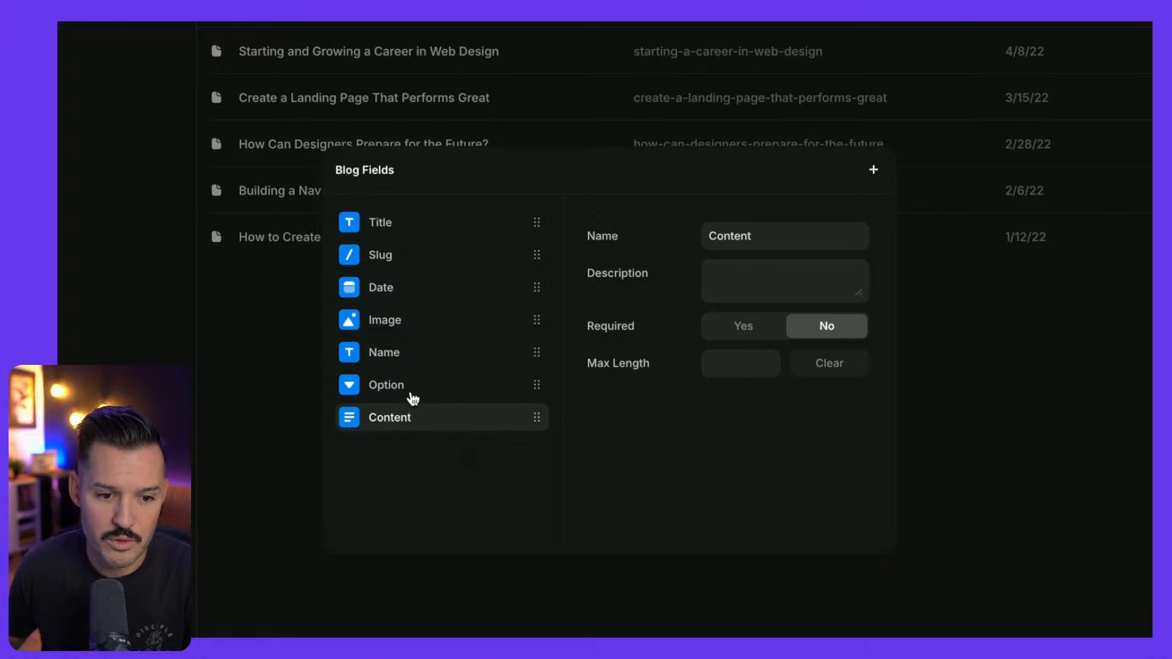
pyautogui.click(413, 398)
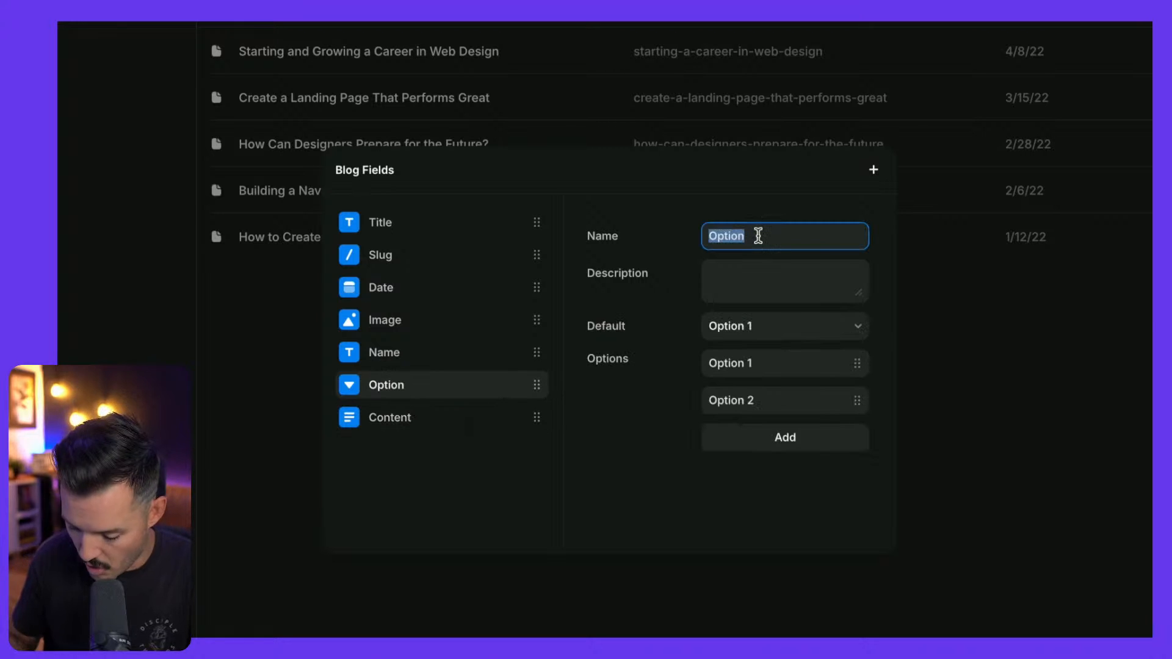
pyautogui.write('Tag')
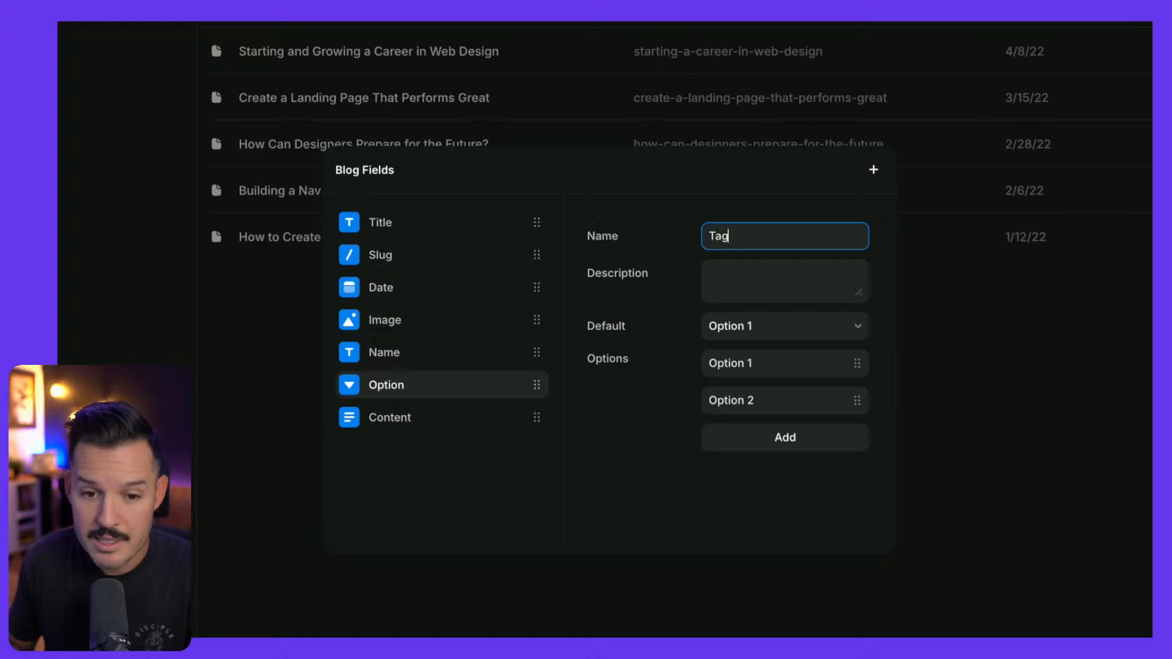
pyautogui.doubleClick(758, 237)
pyautogui.write('Category')
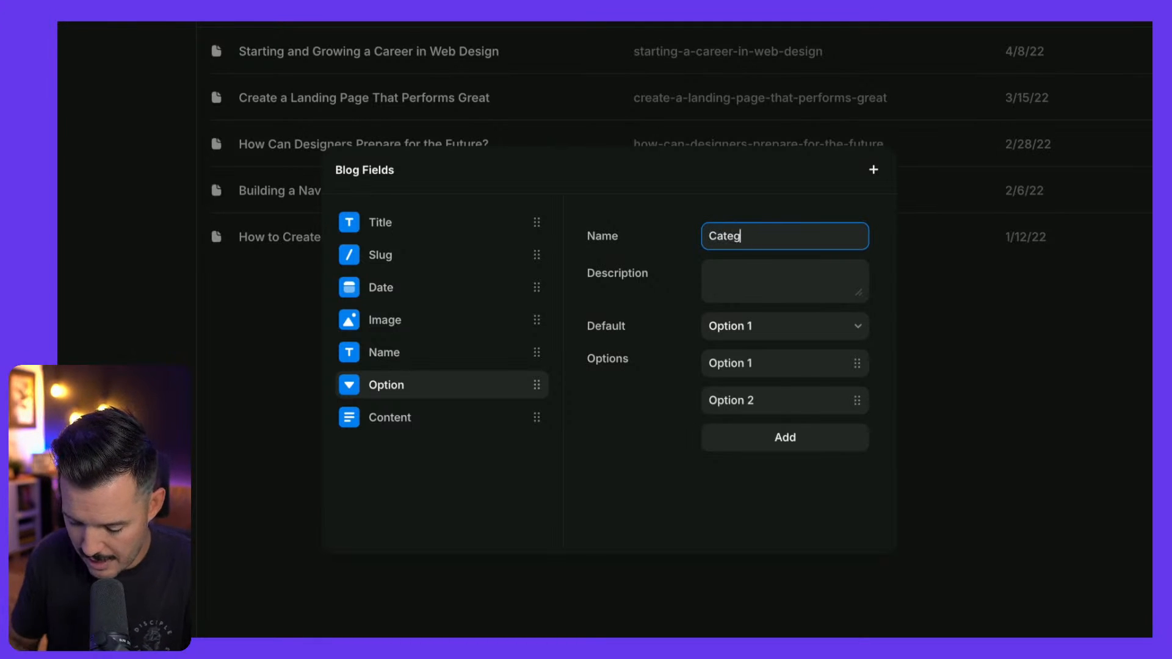
# Set Category's choices to Tech, Design, Development and Framer, keeping Tech as default
pyautogui.click(781, 332)
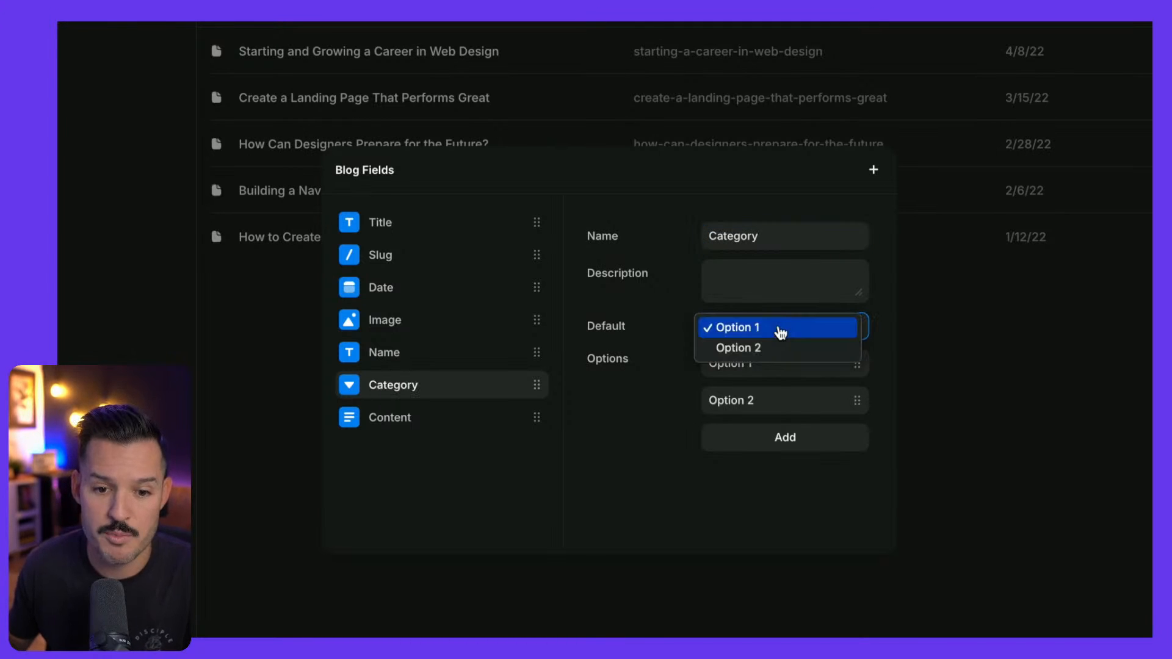
pyautogui.click(780, 332)
pyautogui.tripleClick(771, 359)
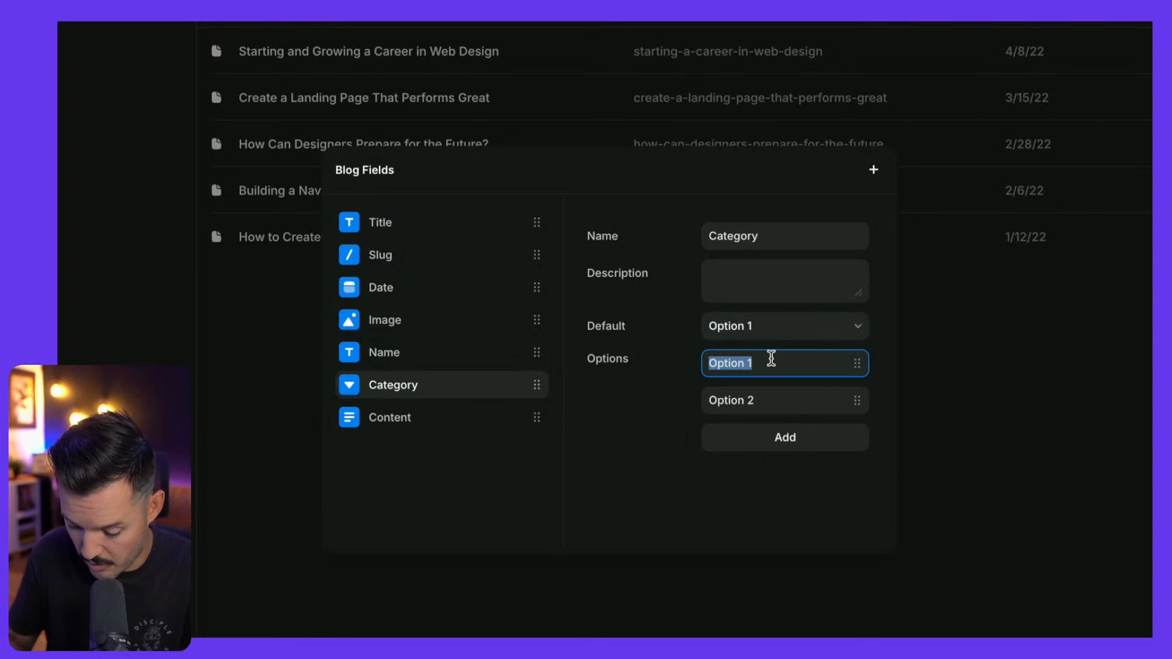
pyautogui.write('Tech')
pyautogui.doubleClick(774, 394)
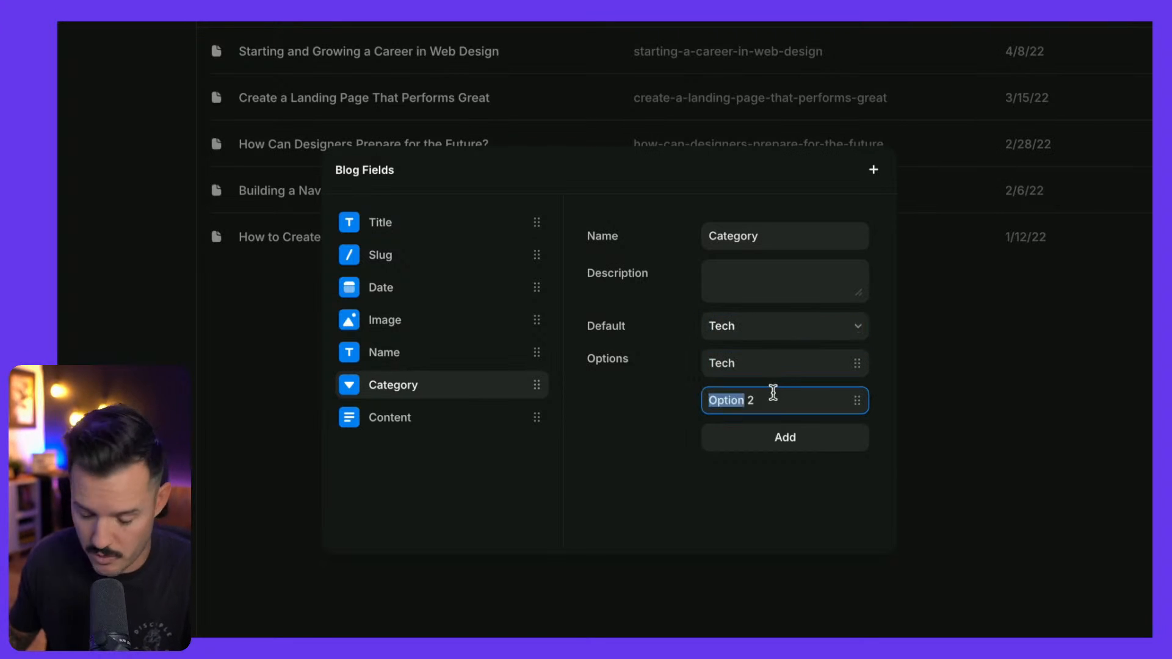
pyautogui.write('Design')
pyautogui.click(787, 447)
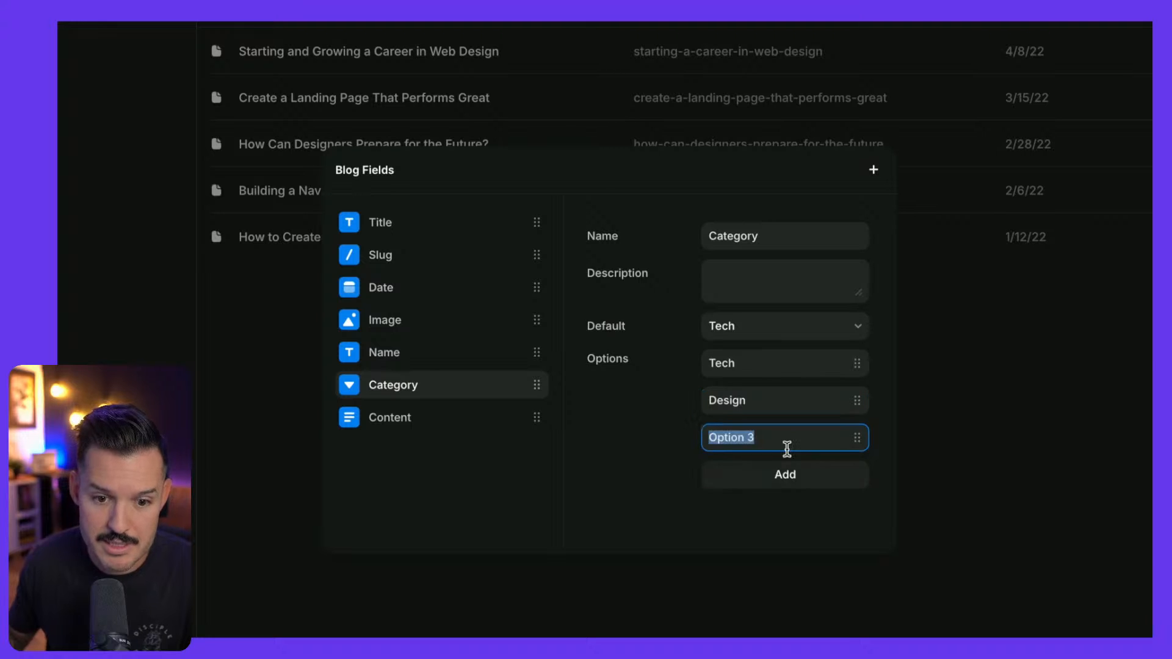
pyautogui.write('Development')
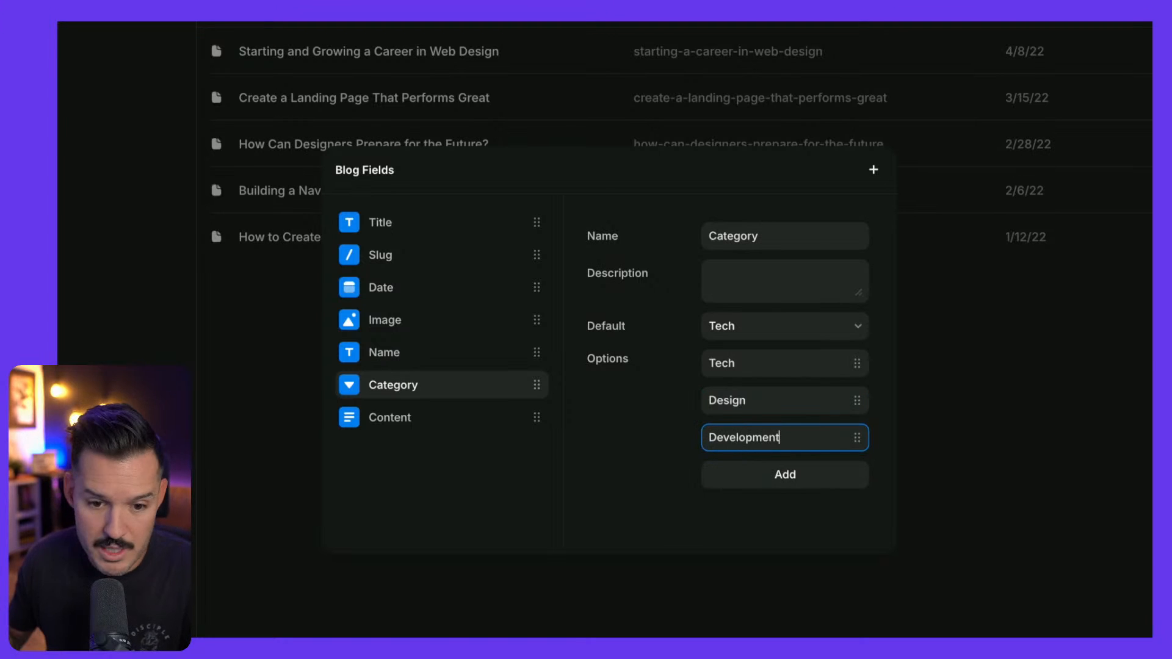
pyautogui.click(787, 479)
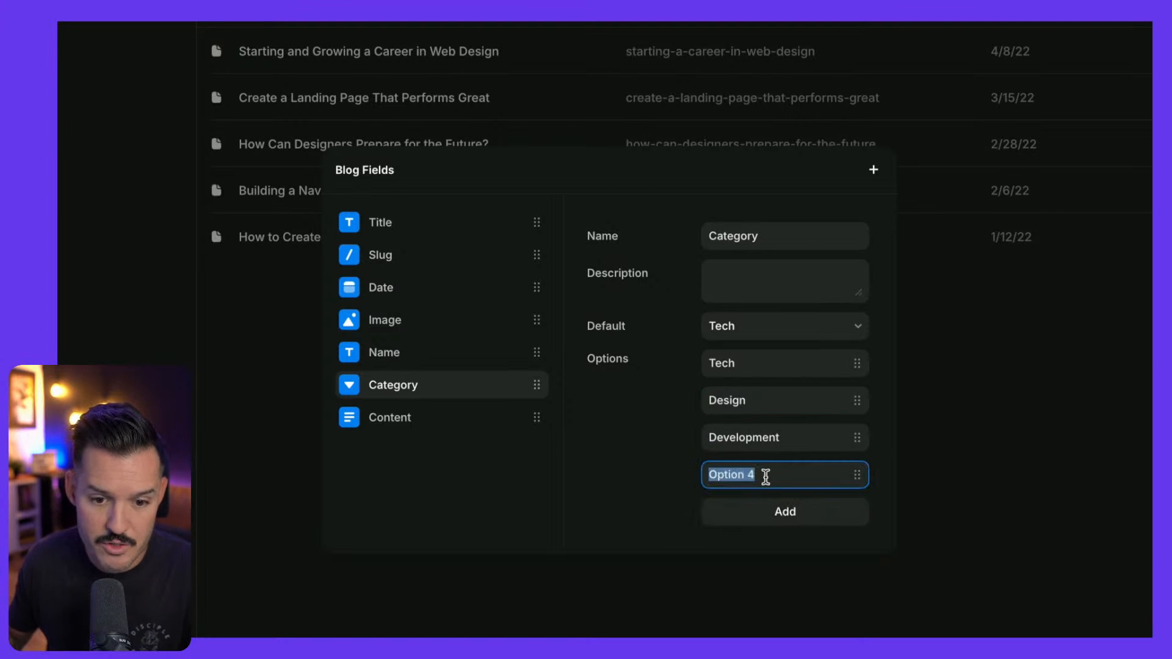
pyautogui.write('Framer')
pyautogui.press('Return')
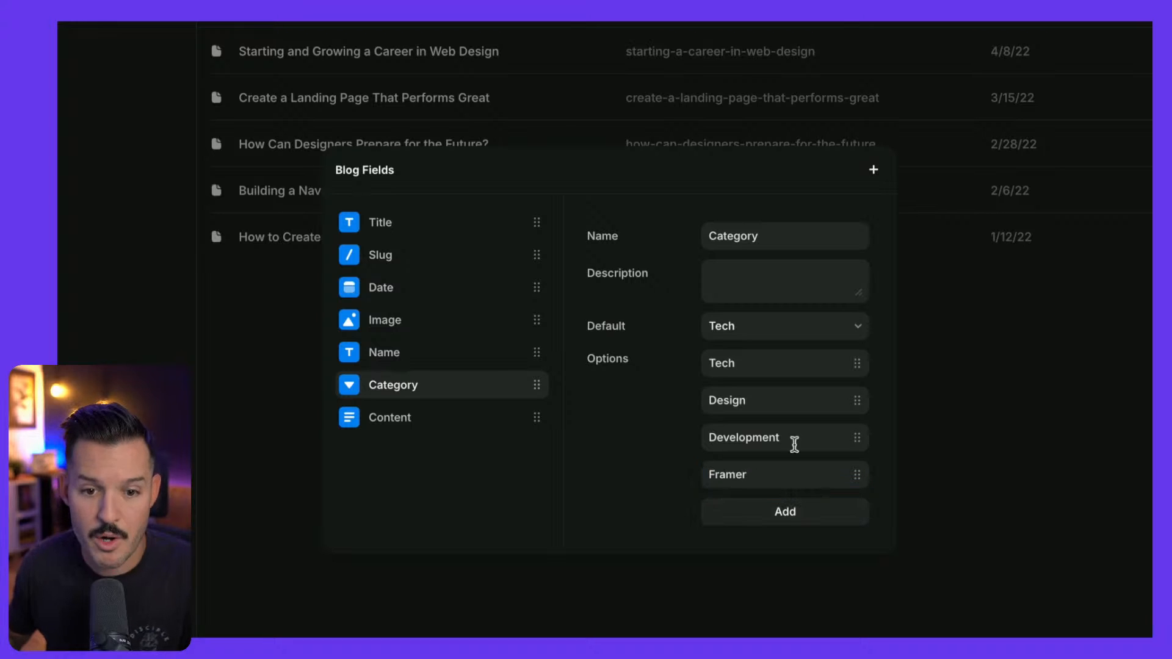
pyautogui.click(981, 267)
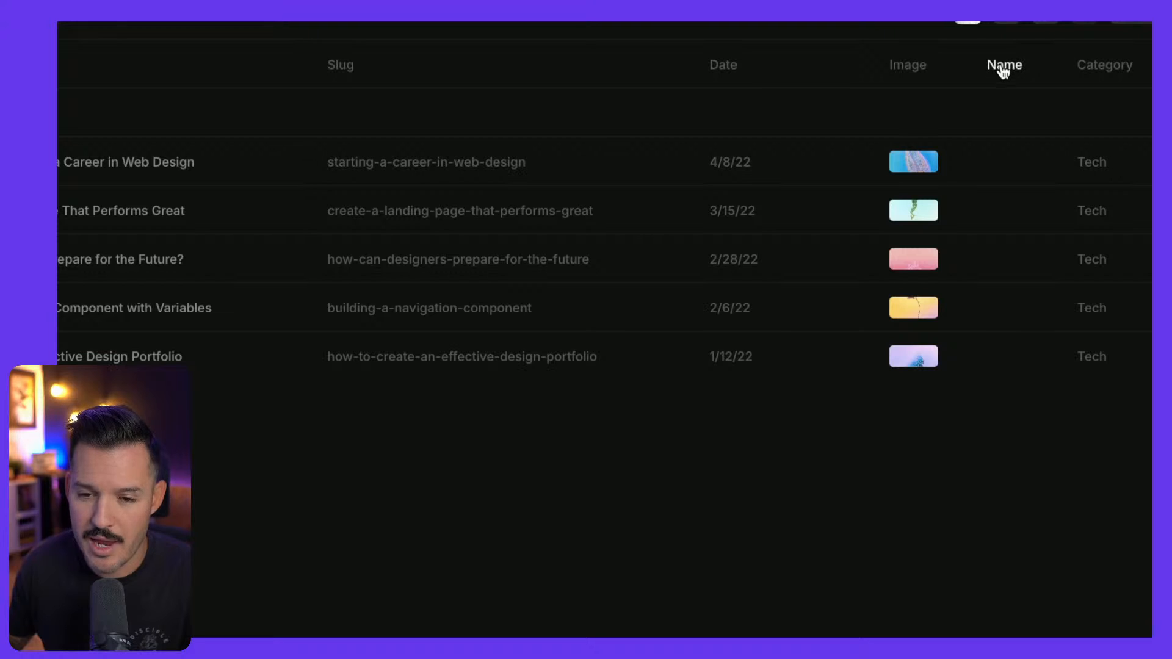
# Remove the Name field from the Blog collection
pyautogui.click(331, 128)
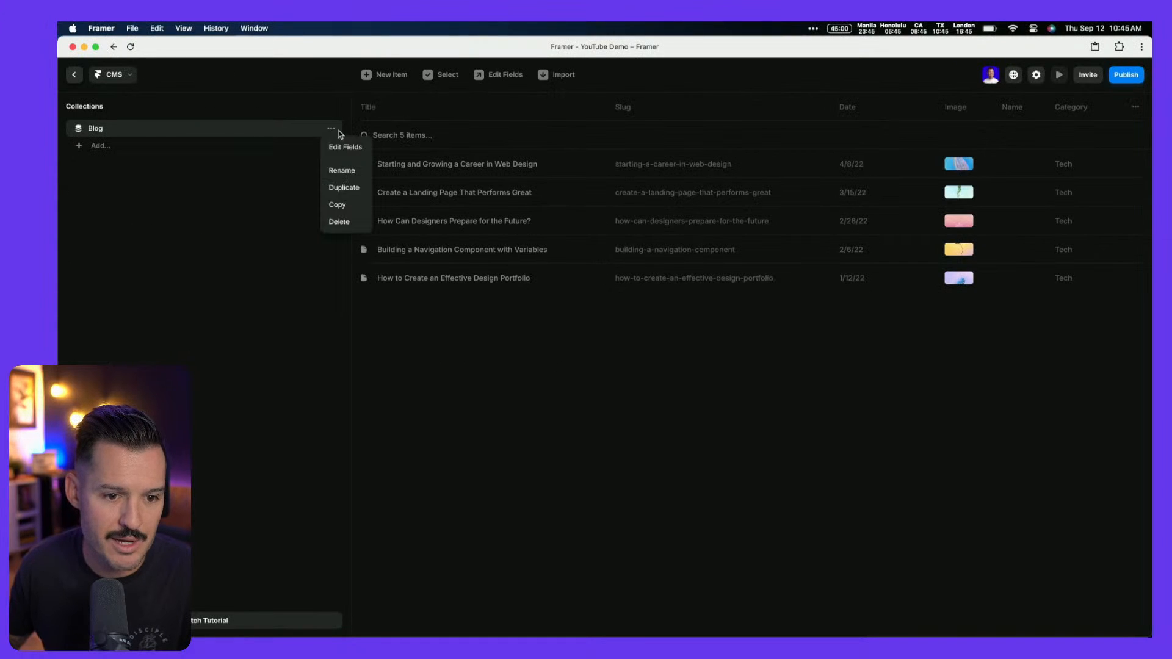
pyautogui.click(346, 149)
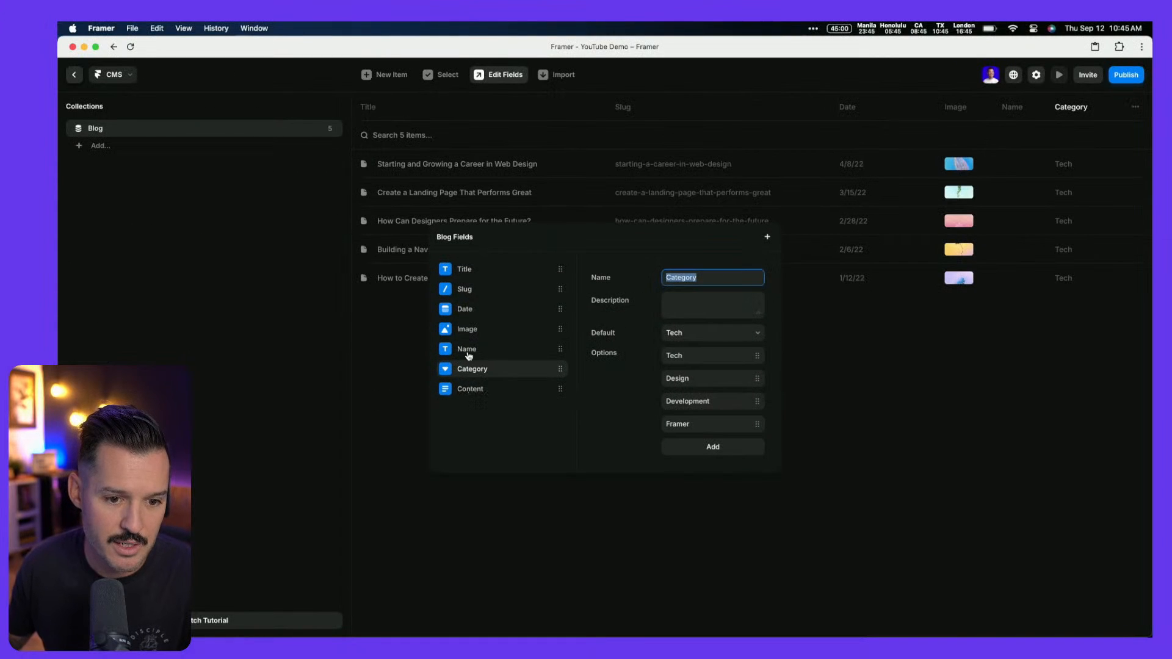
pyautogui.click(468, 354)
pyautogui.rightClick(469, 355)
pyautogui.click(487, 381)
pyautogui.click(895, 418)
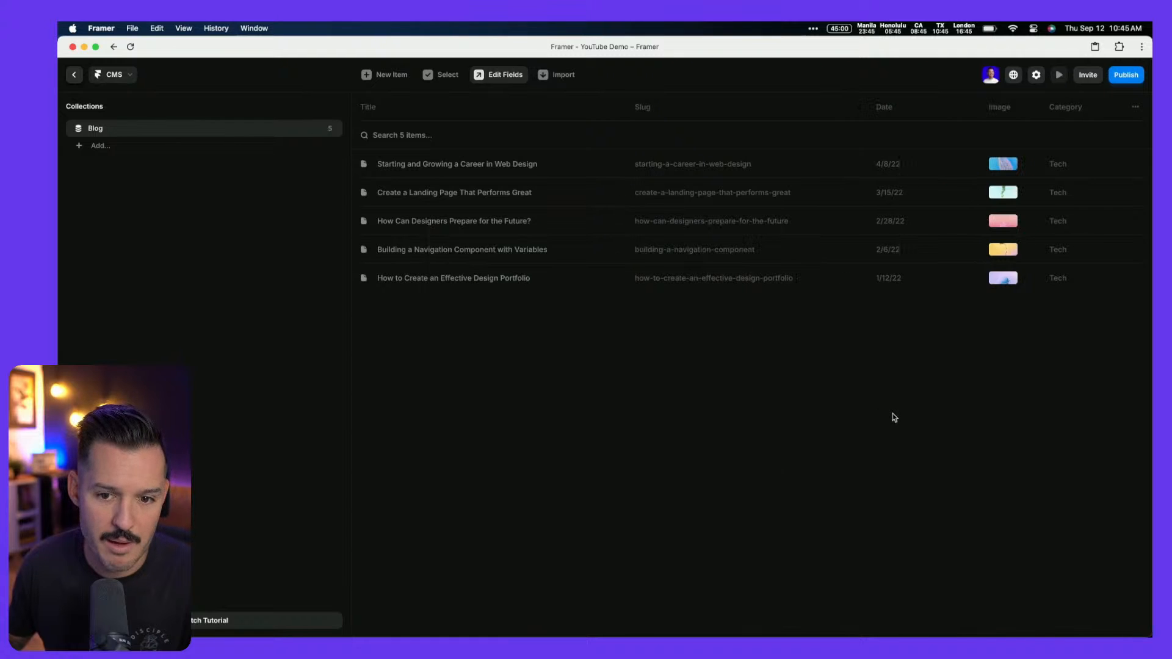
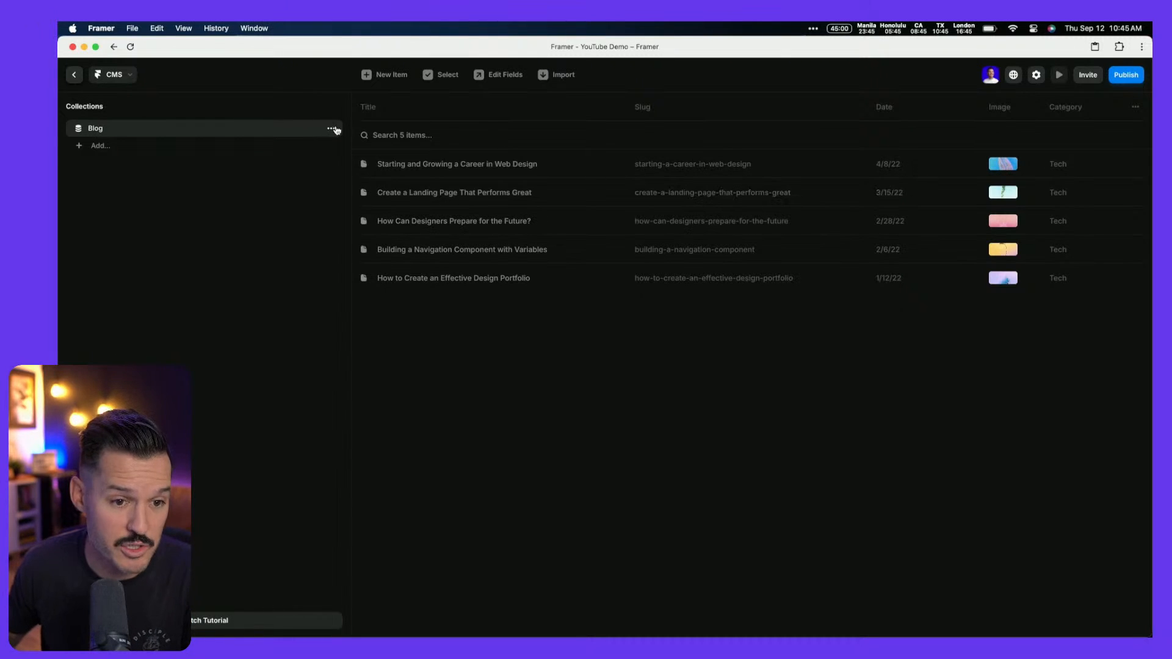
# Add a plain-text field named Author to the Blog collection, then open the first post
pyautogui.click(336, 130)
pyautogui.click(334, 147)
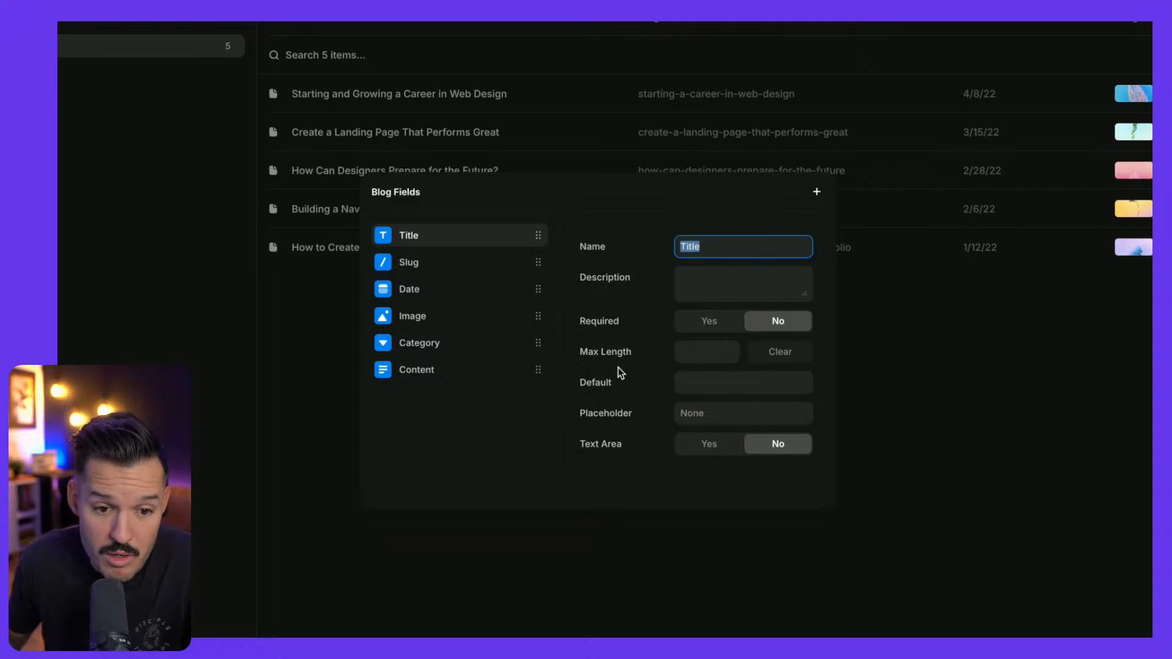
pyautogui.click(818, 193)
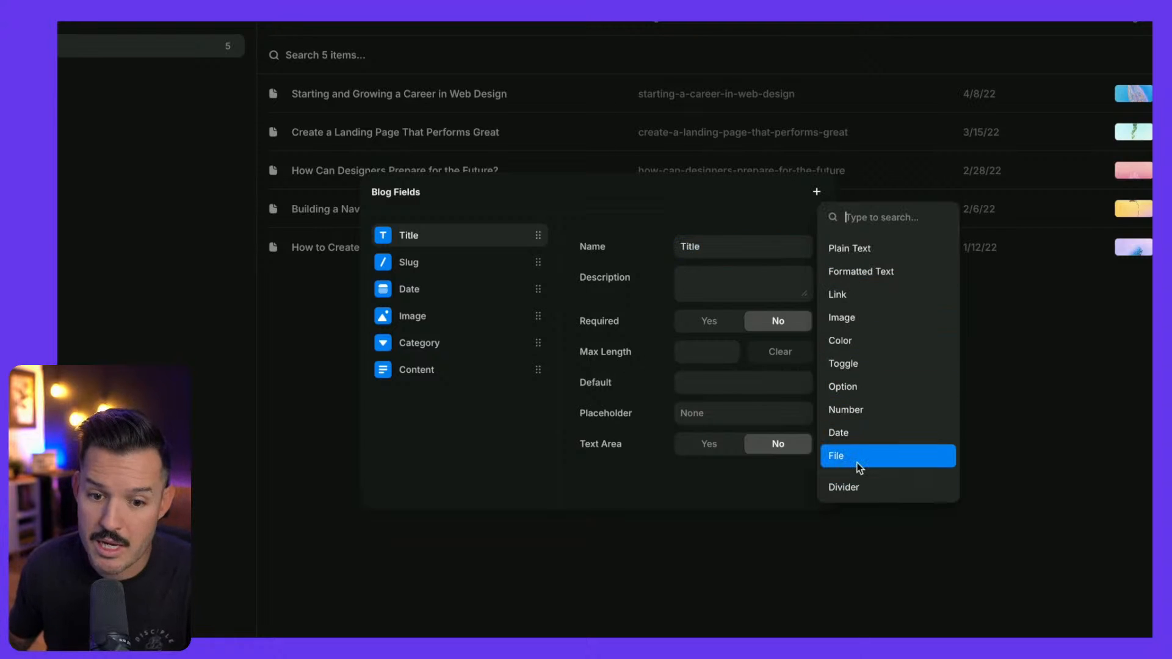
pyautogui.click(873, 254)
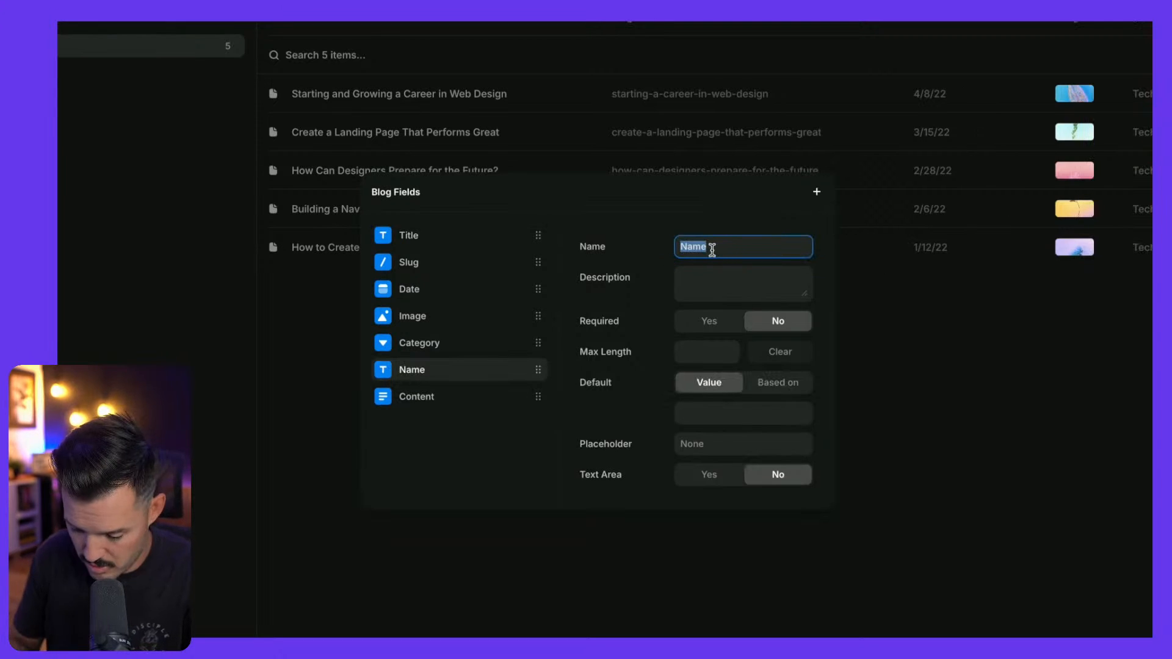
pyautogui.write('Author')
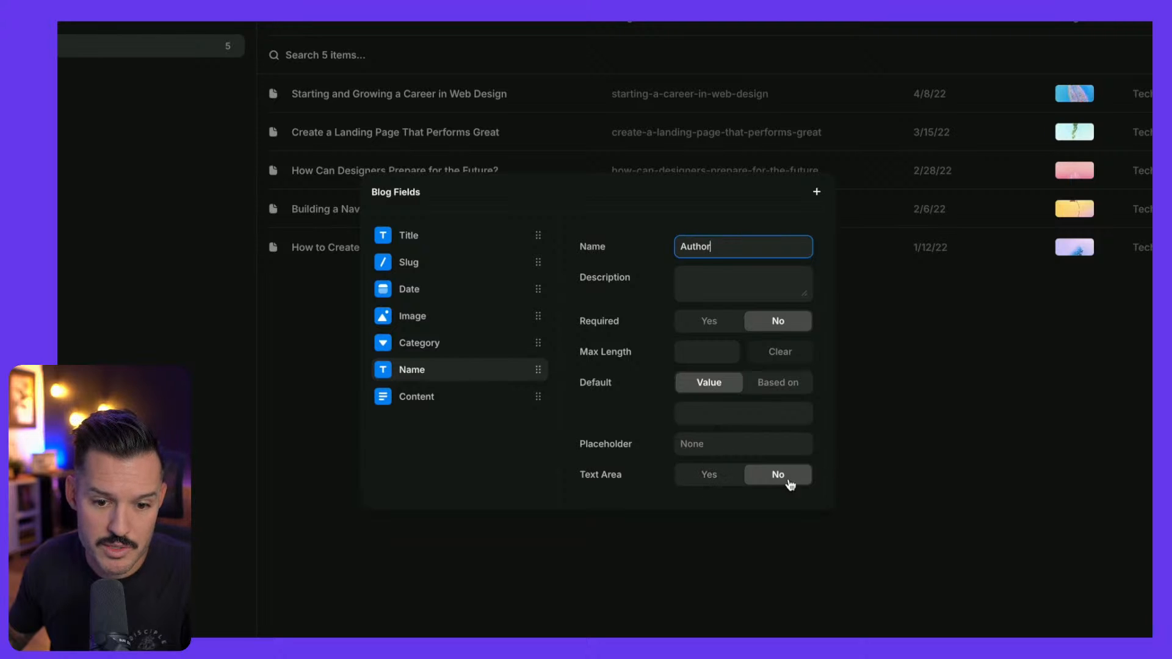
pyautogui.click(922, 482)
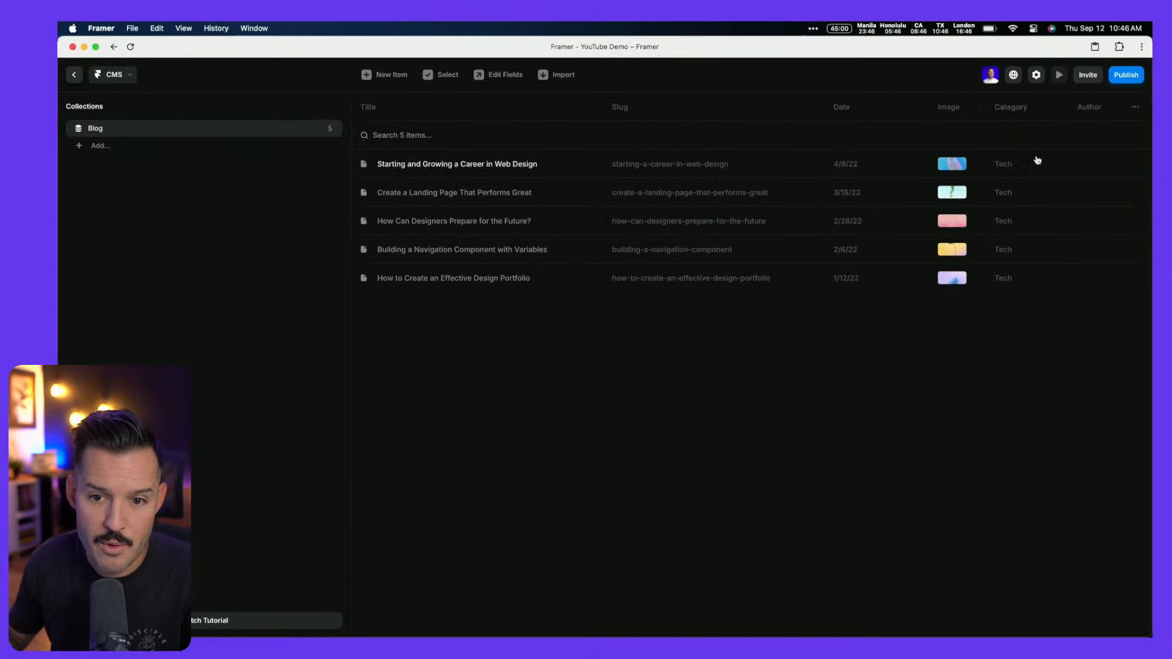
pyautogui.click(1038, 162)
# Enter the author's name on the first post, set its Category to Design, and return to /blog
pyautogui.click(723, 403)
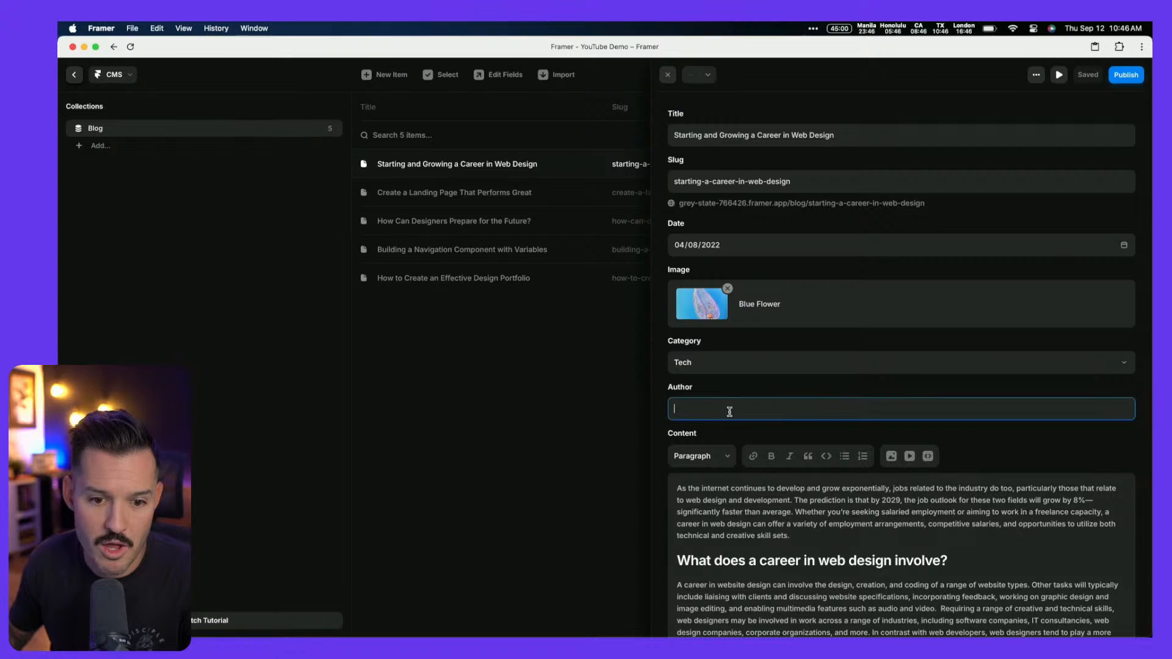
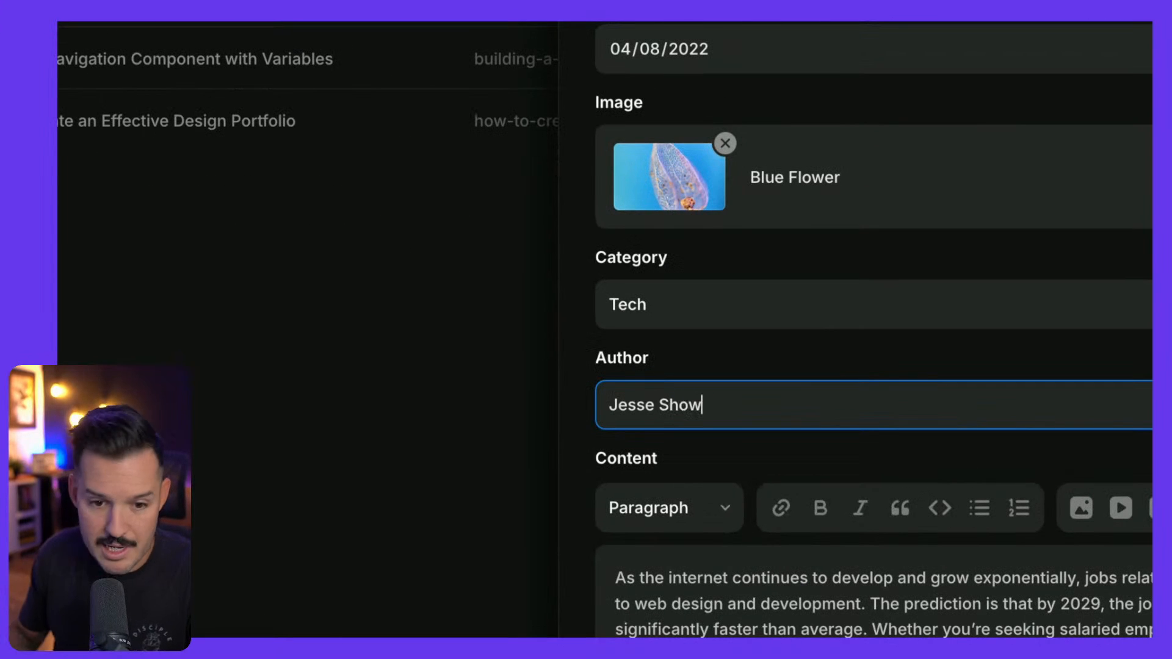
pyautogui.press('Tab')
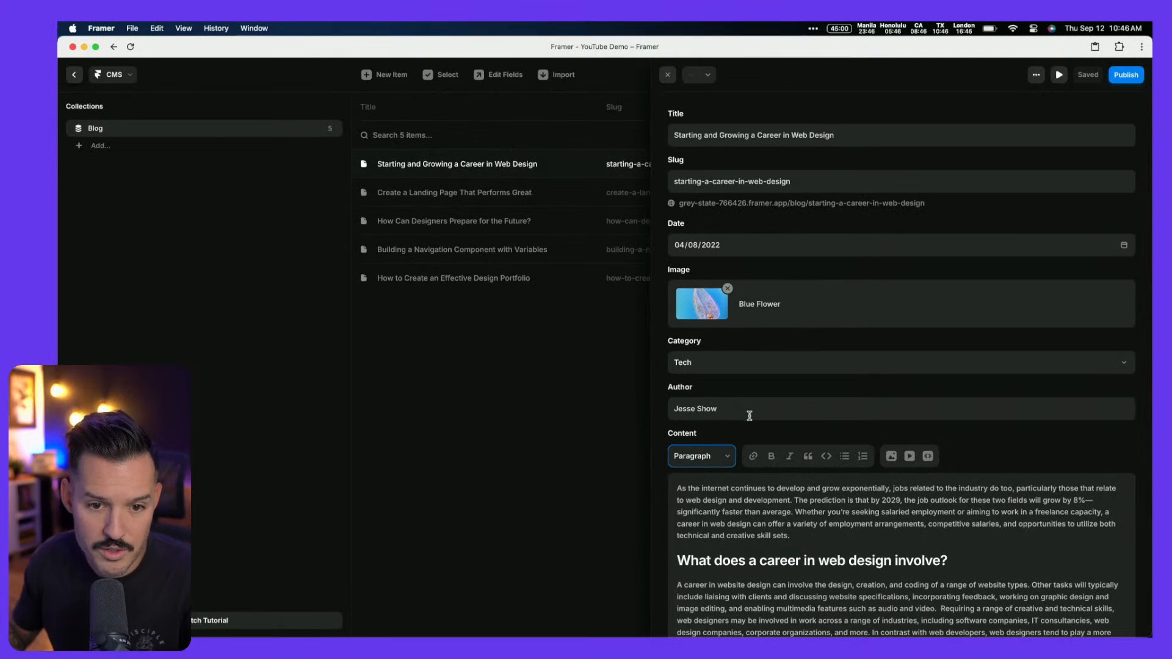
pyautogui.click(700, 368)
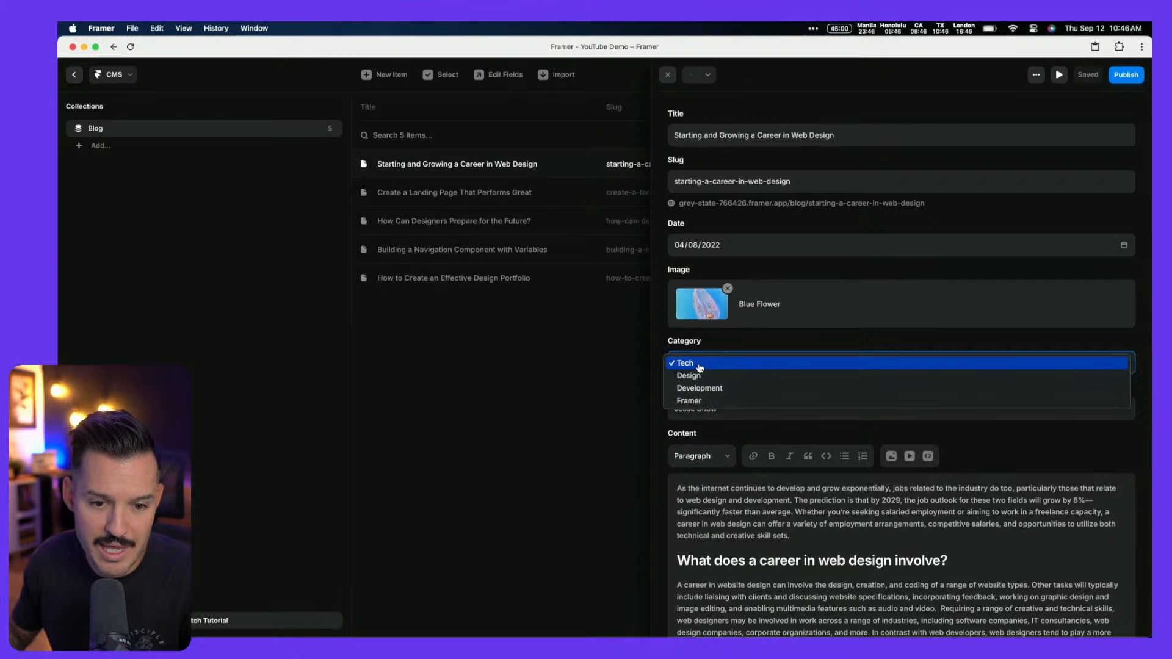
pyautogui.click(701, 376)
pyautogui.click(560, 397)
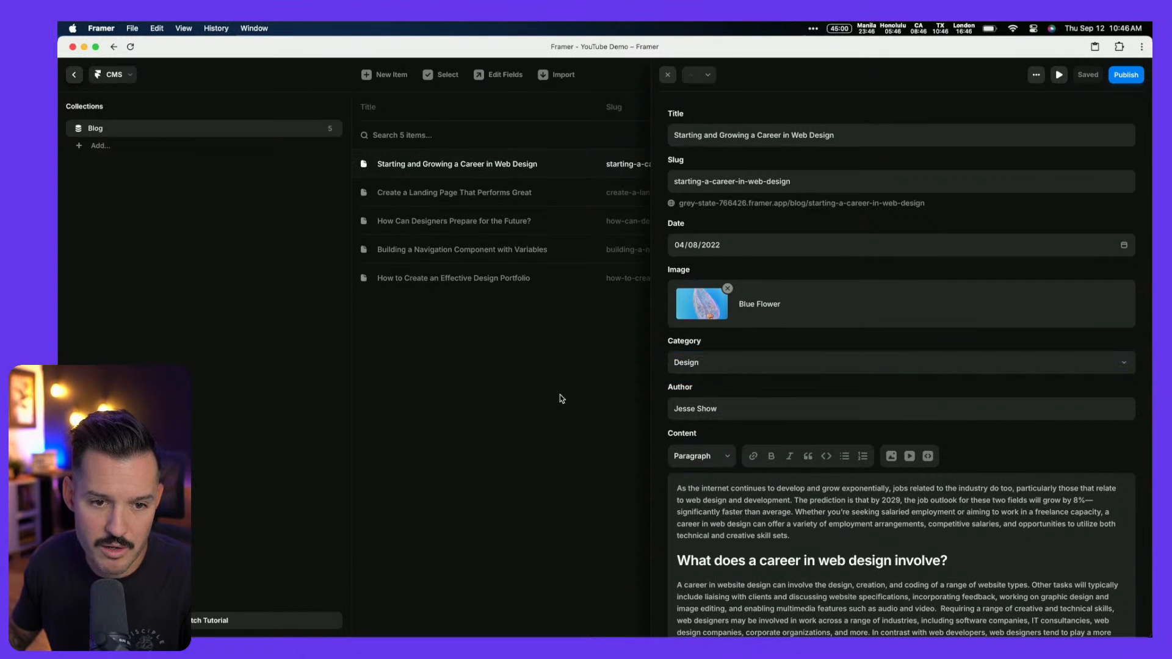
pyautogui.press('Escape')
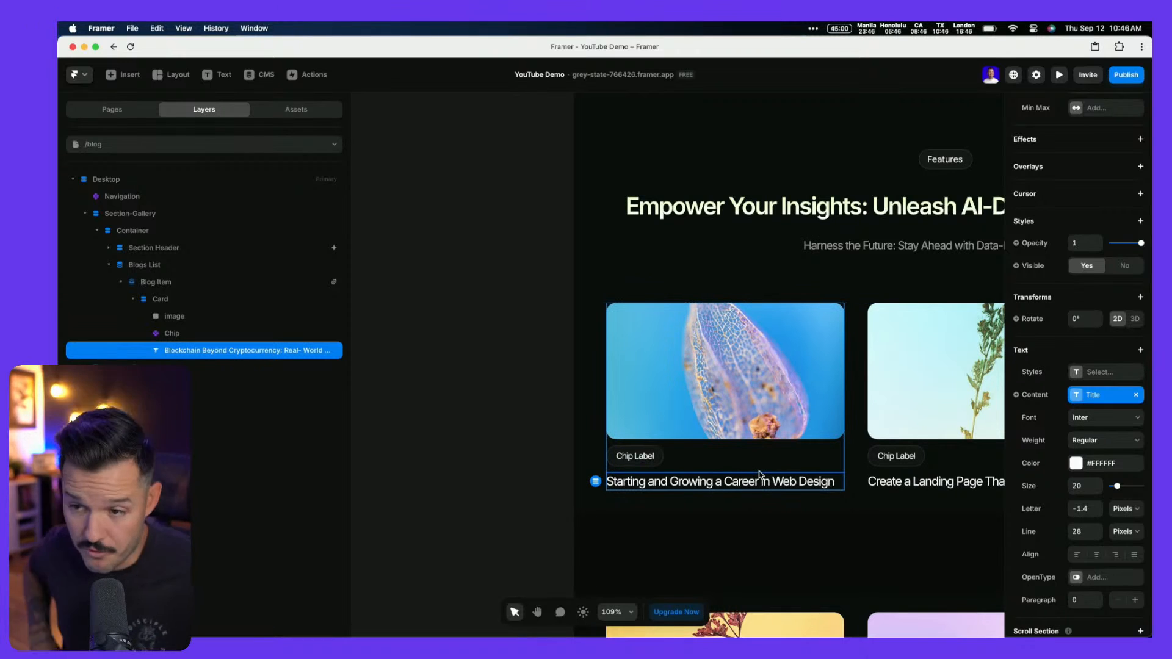
# Bind the blog card chip's Label to the Category field's Display Option
pyautogui.click(640, 463)
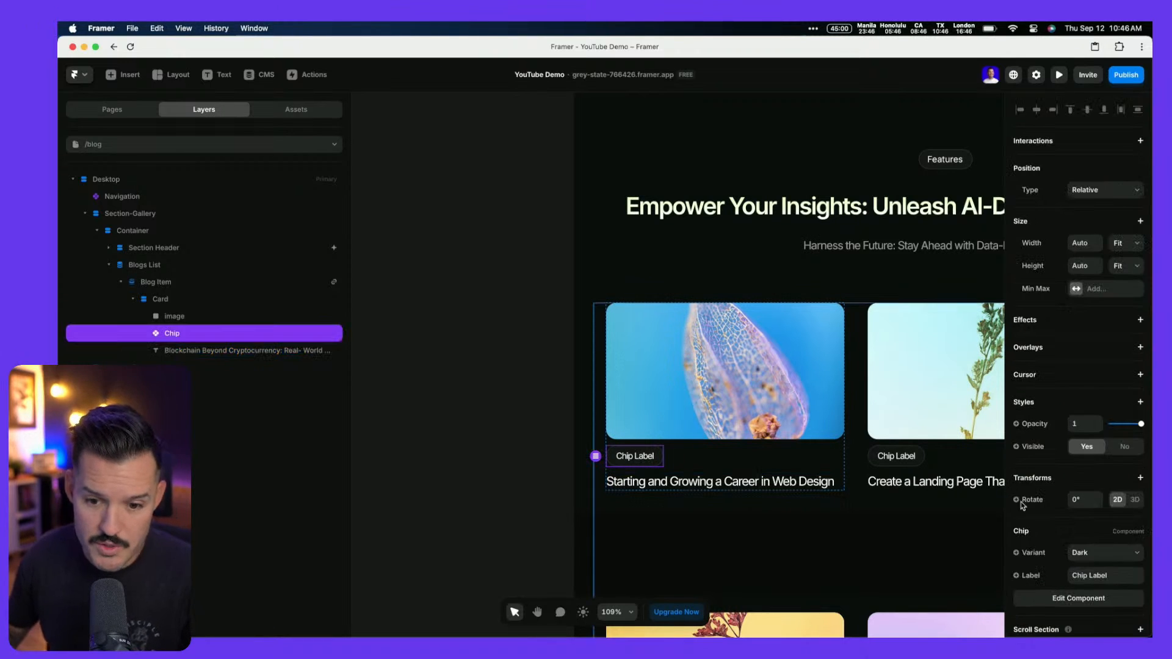
pyautogui.scroll(-2, 1072, 513)
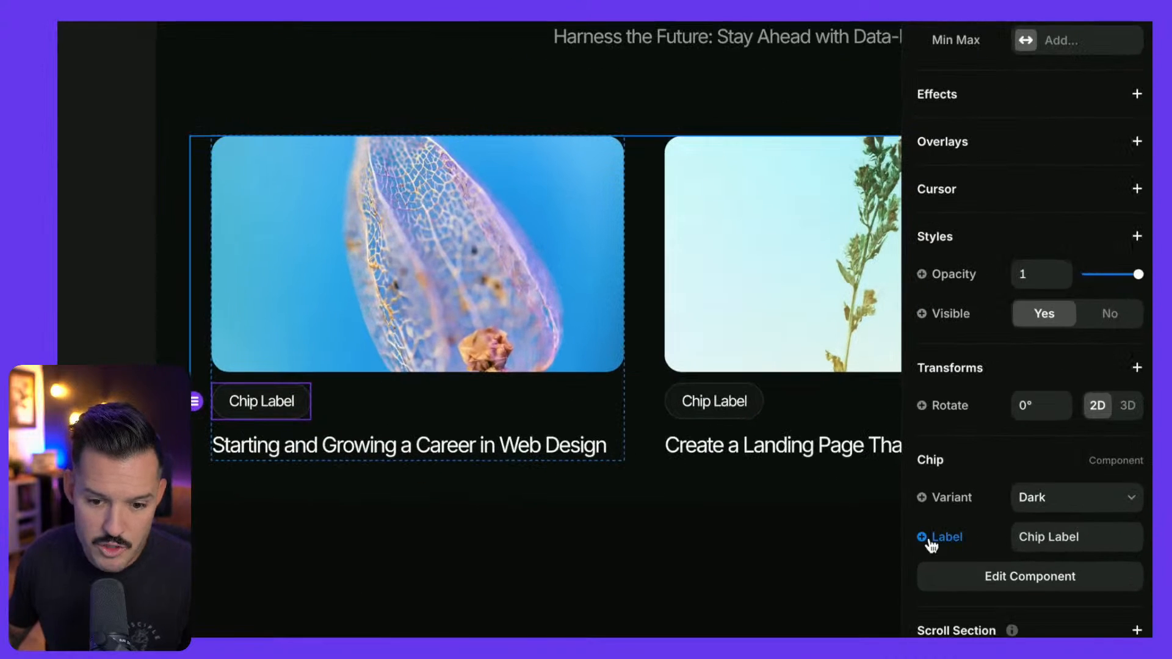
pyautogui.click(1017, 536)
pyautogui.moveTo(995, 589)
pyautogui.moveTo(855, 577)
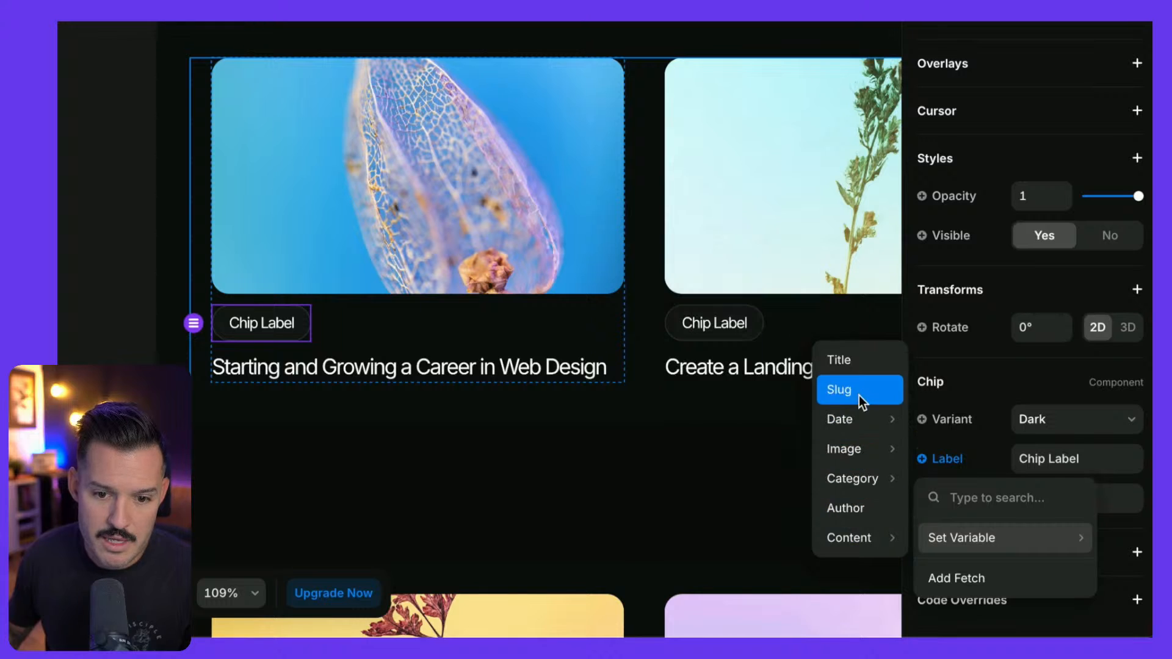
pyautogui.moveTo(856, 445)
pyautogui.moveTo(853, 481)
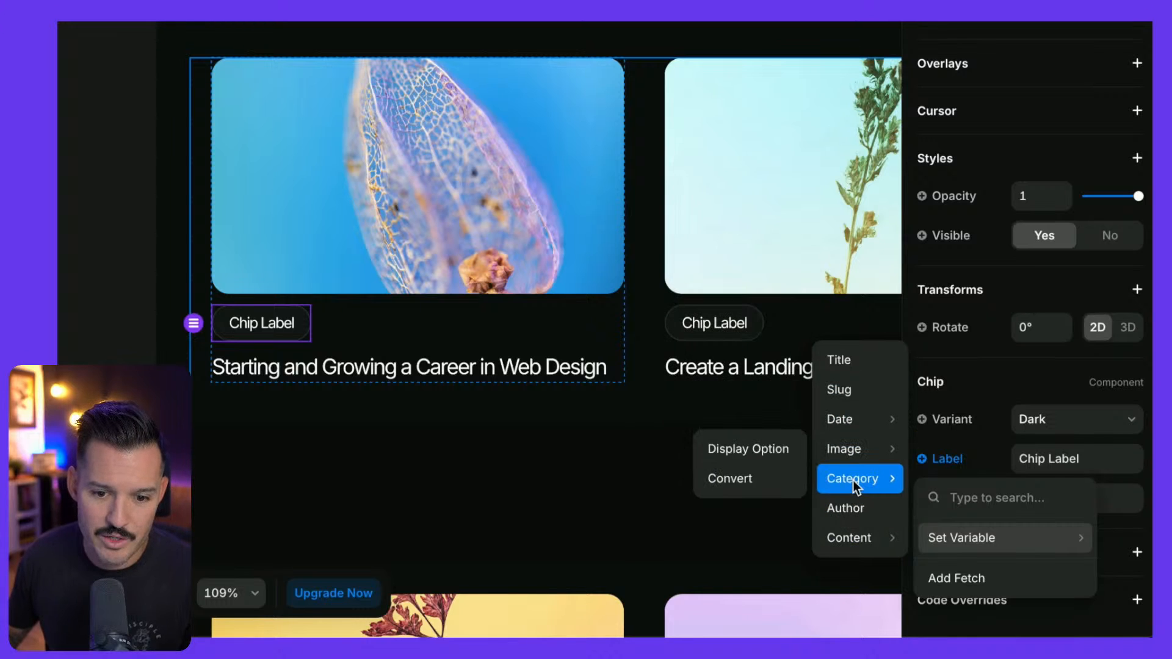
pyautogui.click(757, 450)
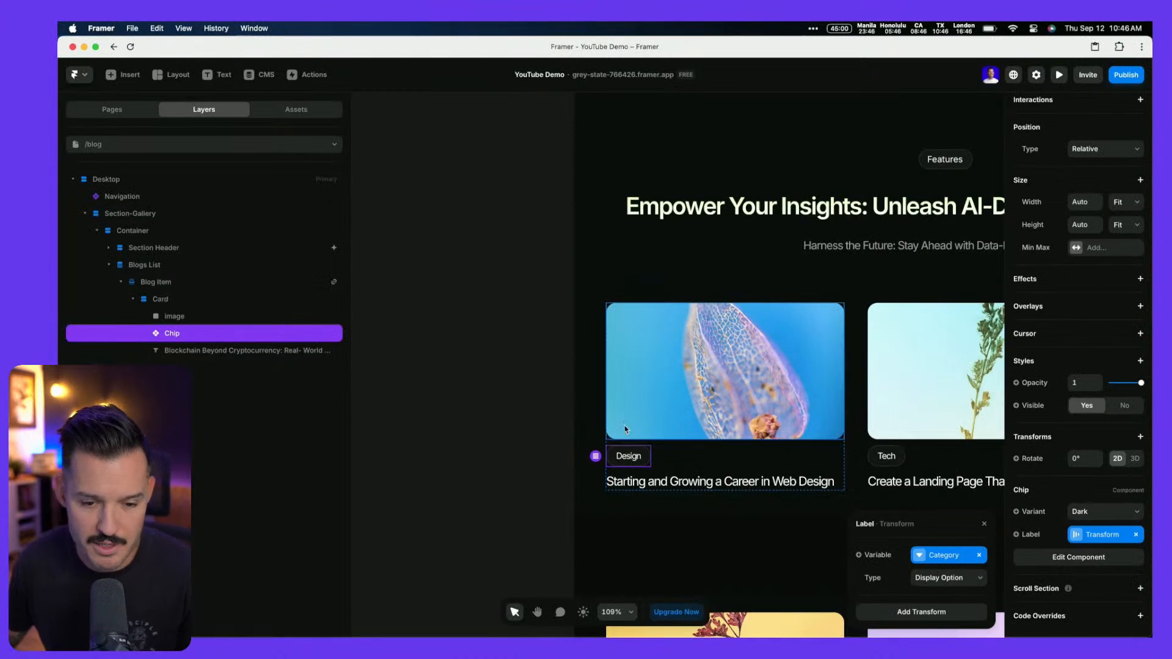
pyautogui.scroll(-5, 625, 430)
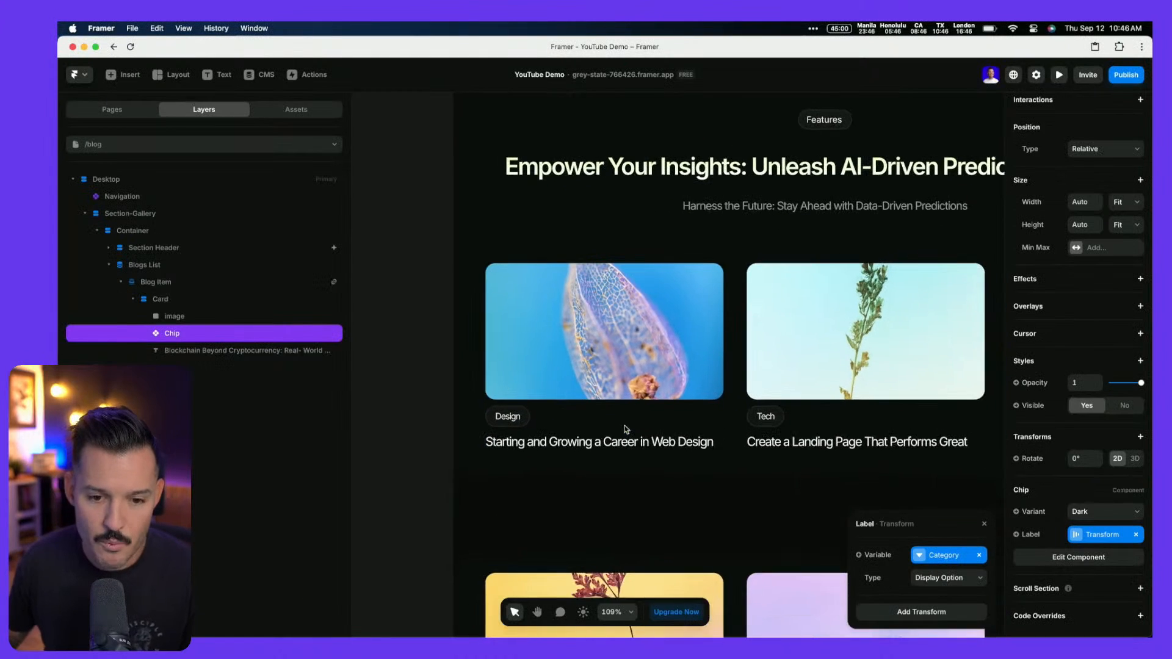
pyautogui.scroll(3, 629, 421)
pyautogui.scroll(-1, 631, 427)
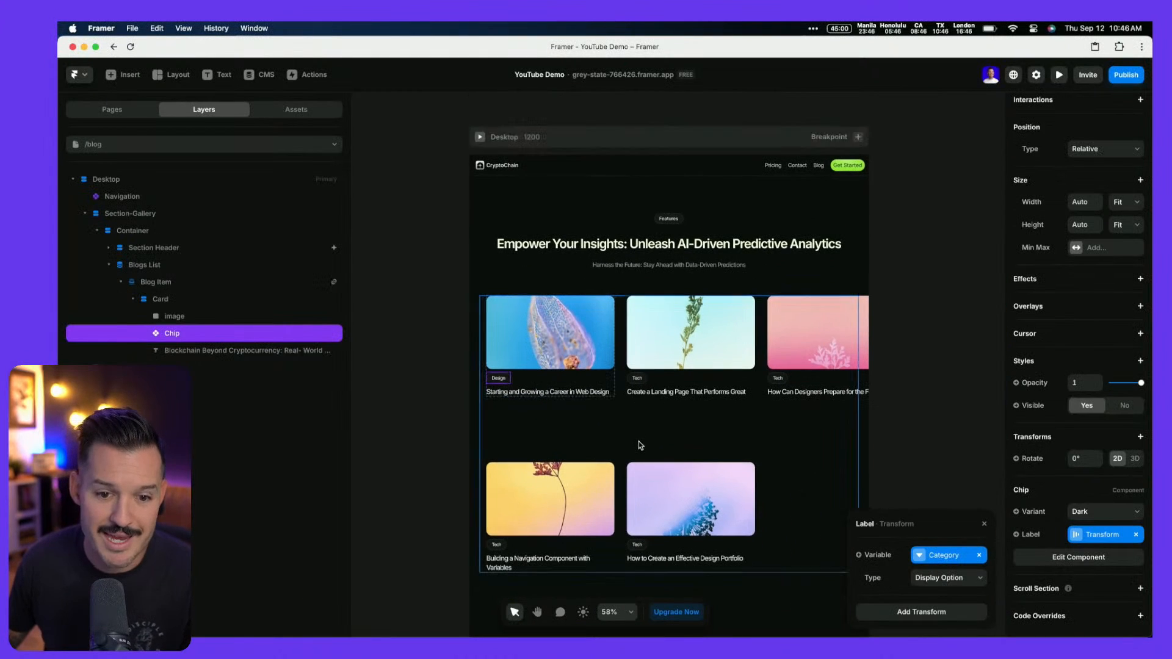
# Select the Blogs List and try grid gap values of 160, 30, 60 and 0
pyautogui.click(652, 427)
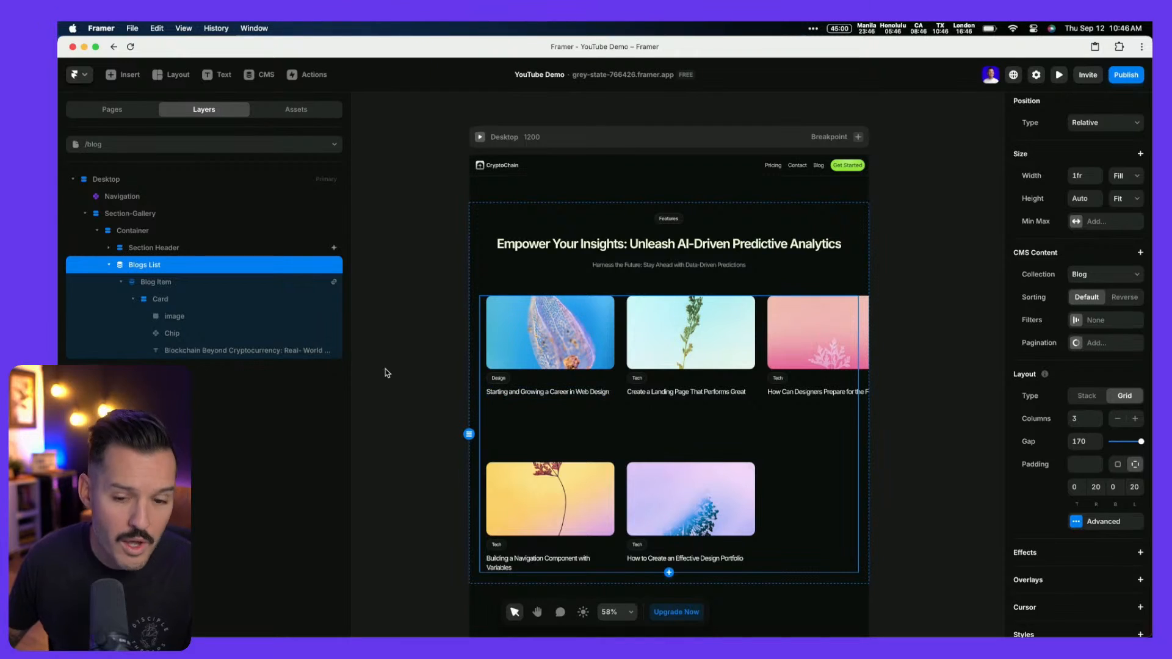
pyautogui.click(1070, 443)
pyautogui.write('160')
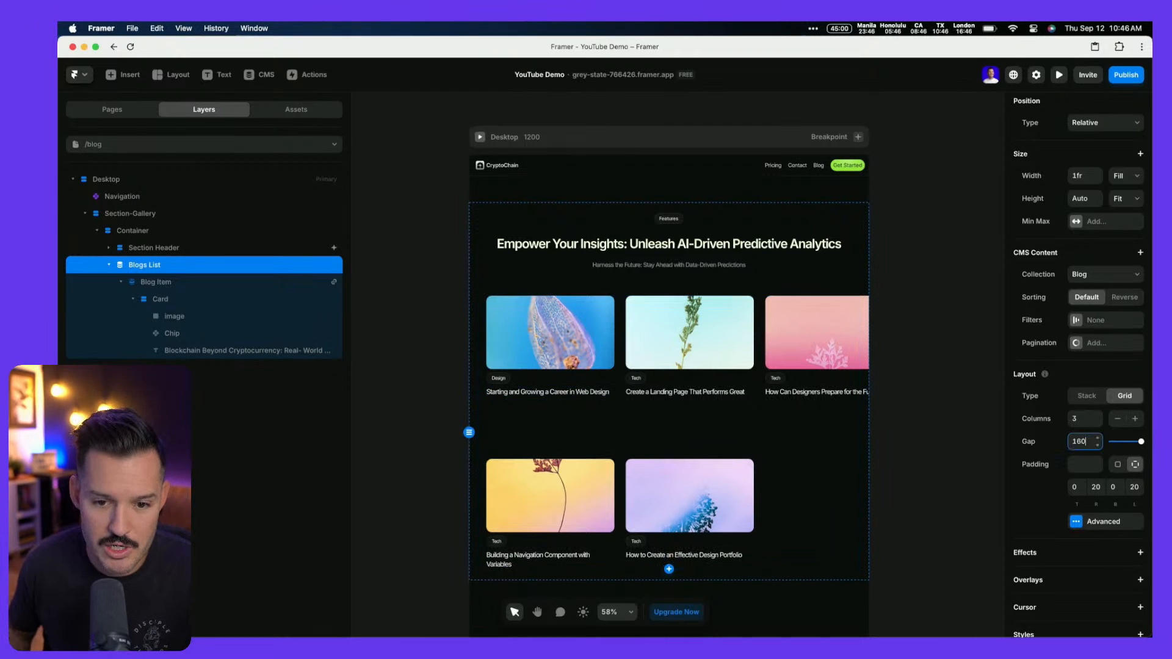
pyautogui.press('BackSpace')
pyautogui.press('BackSpace')
pyautogui.press('BackSpace')
pyautogui.write('30')
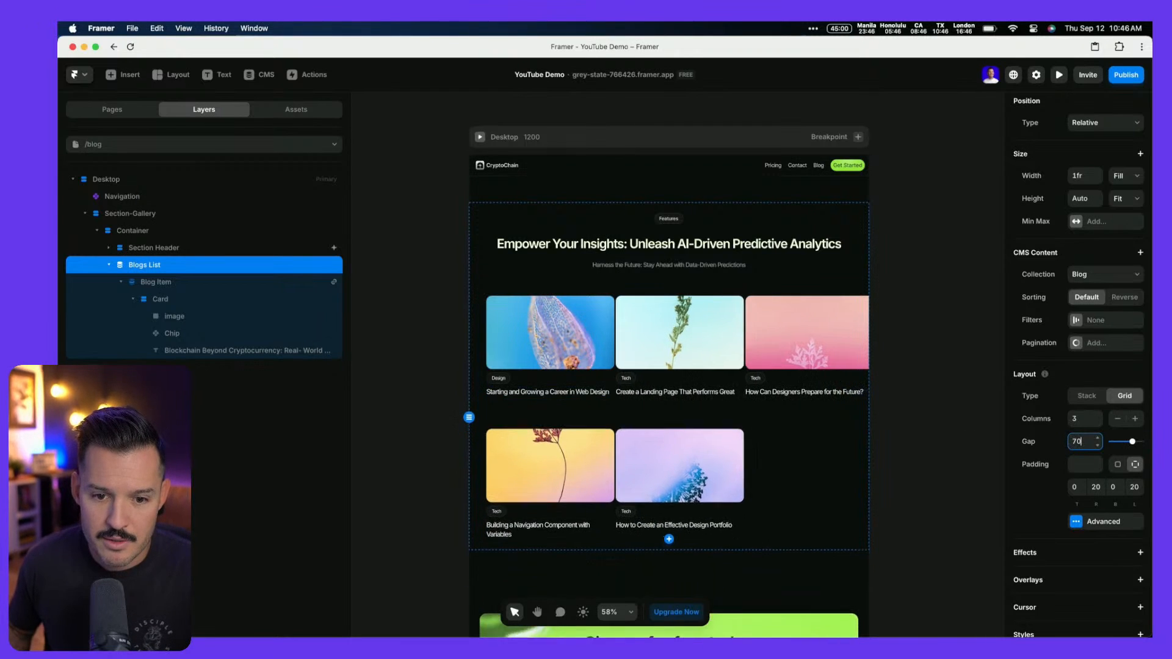
pyautogui.press('BackSpace')
pyautogui.press('BackSpace')
pyautogui.write('60')
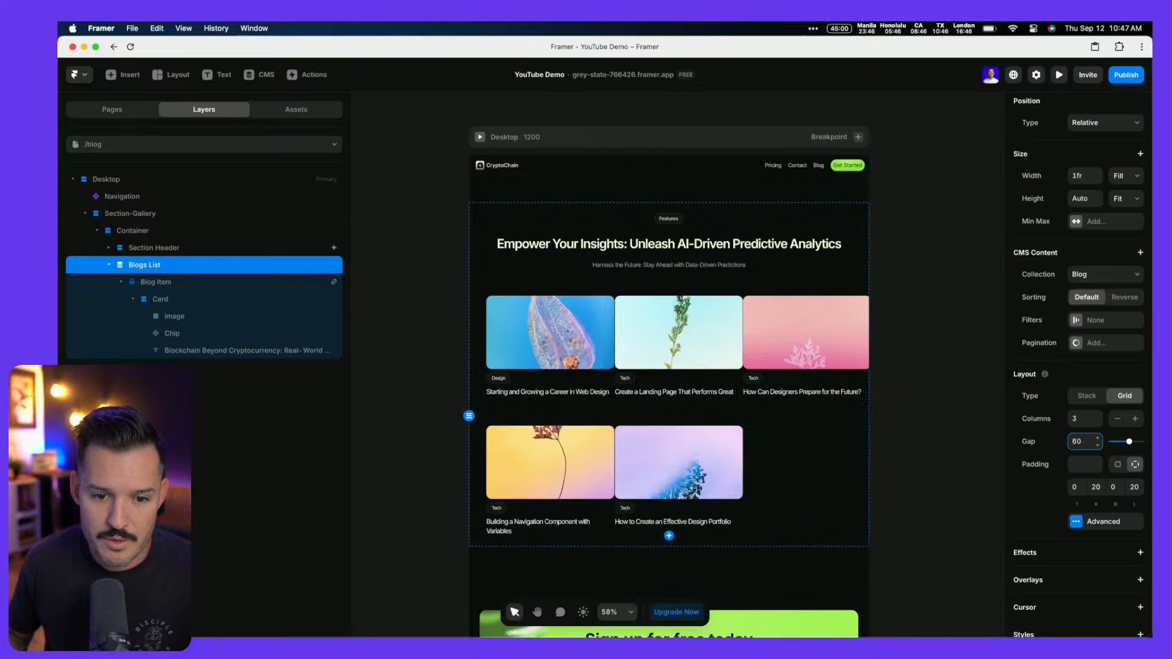
pyautogui.press('BackSpace')
pyautogui.press('BackSpace')
pyautogui.write('0')
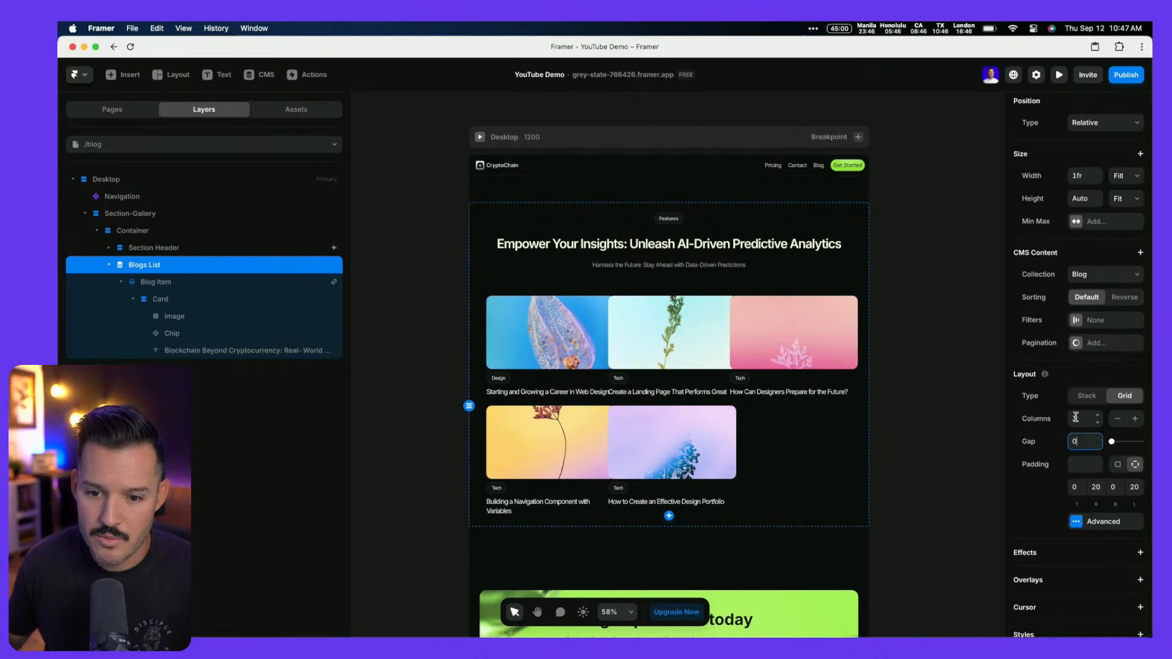
# Switch the Blogs List layout from Grid to Stack with a card gap of 30
pyautogui.click(1090, 400)
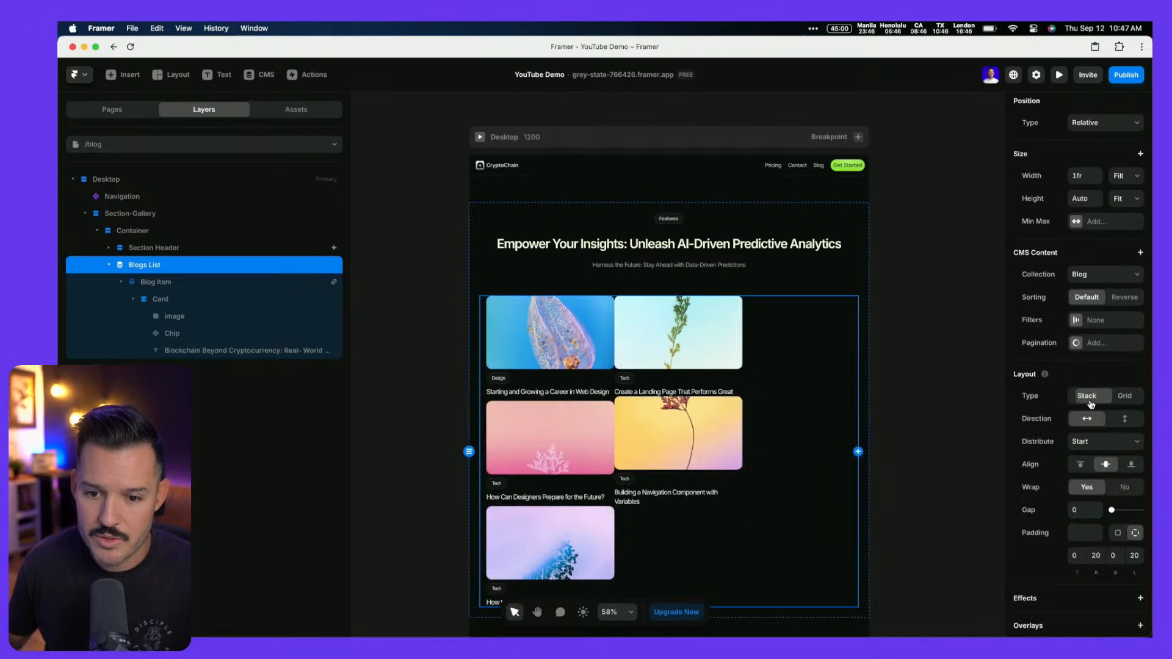
pyautogui.click(1090, 510)
pyautogui.write('40')
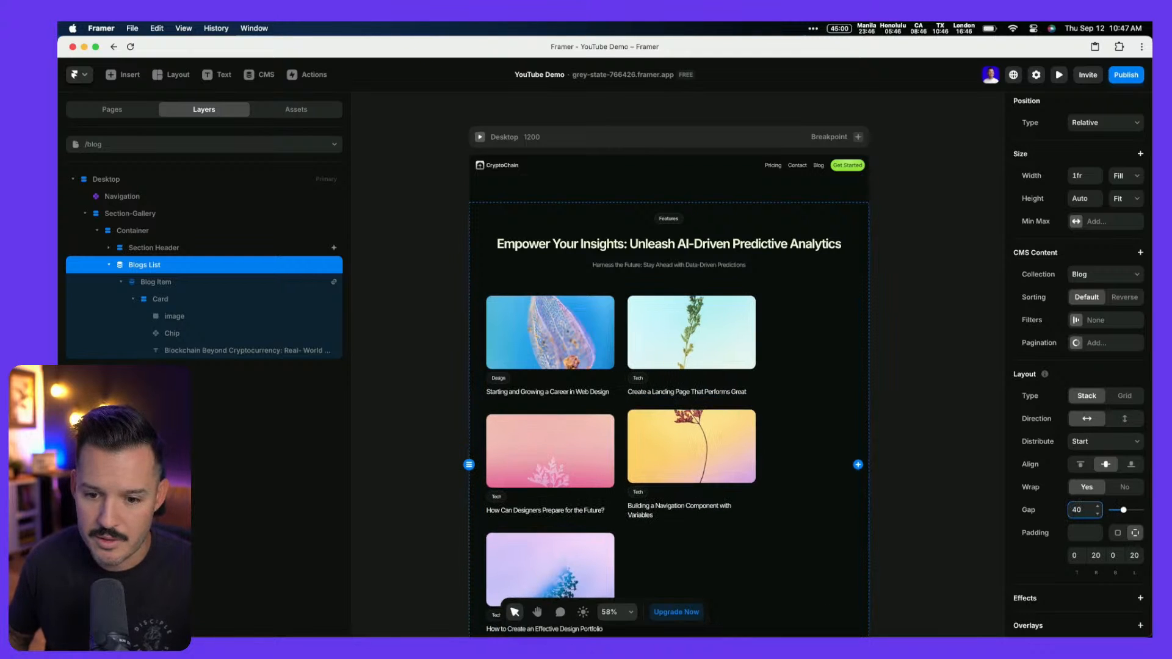
pyautogui.hotkey('shift', 'Down')
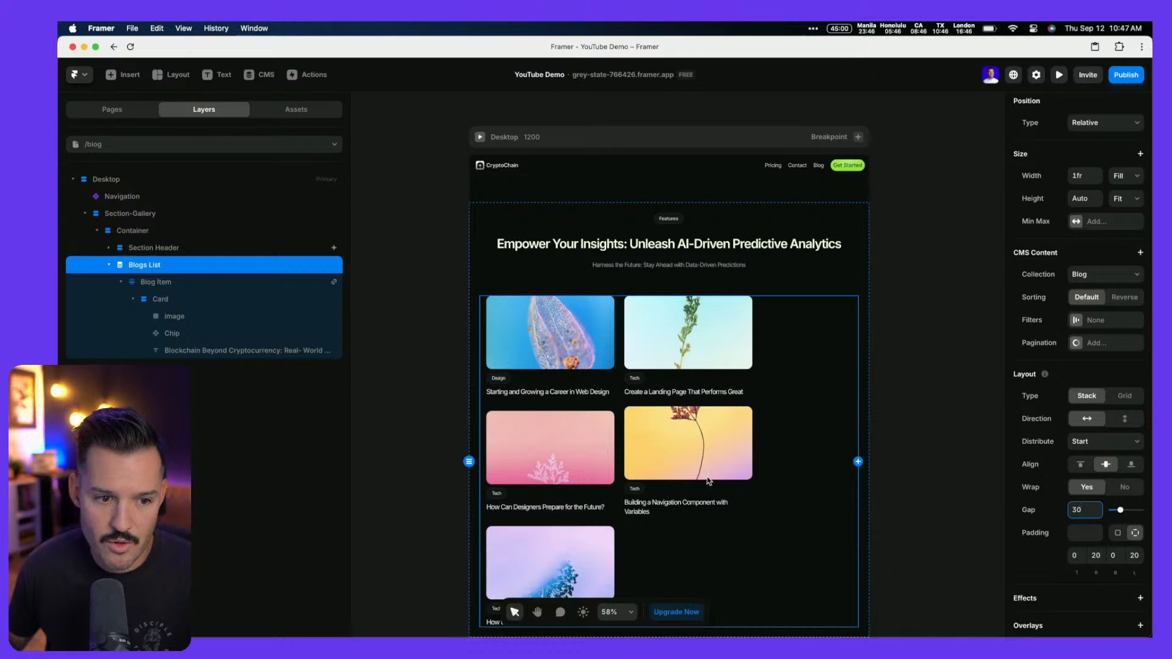
# Set the Blog Item width to about 345 so three cards fit per row
pyautogui.click(167, 283)
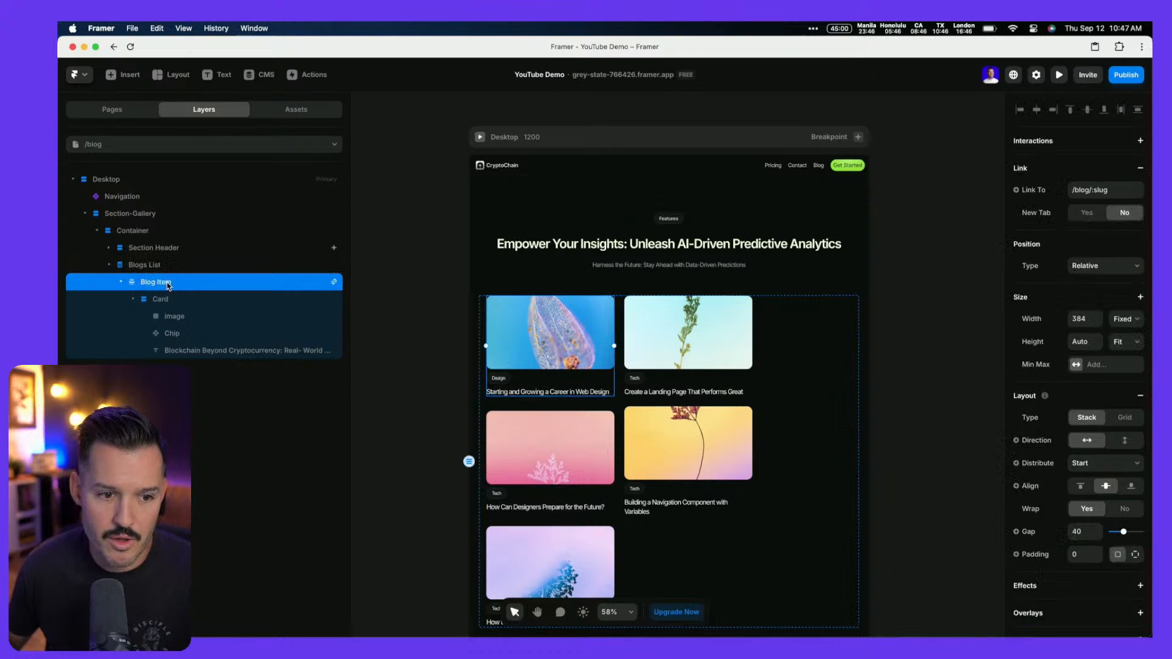
pyautogui.doubleClick(1082, 318)
pyautogui.write('334')
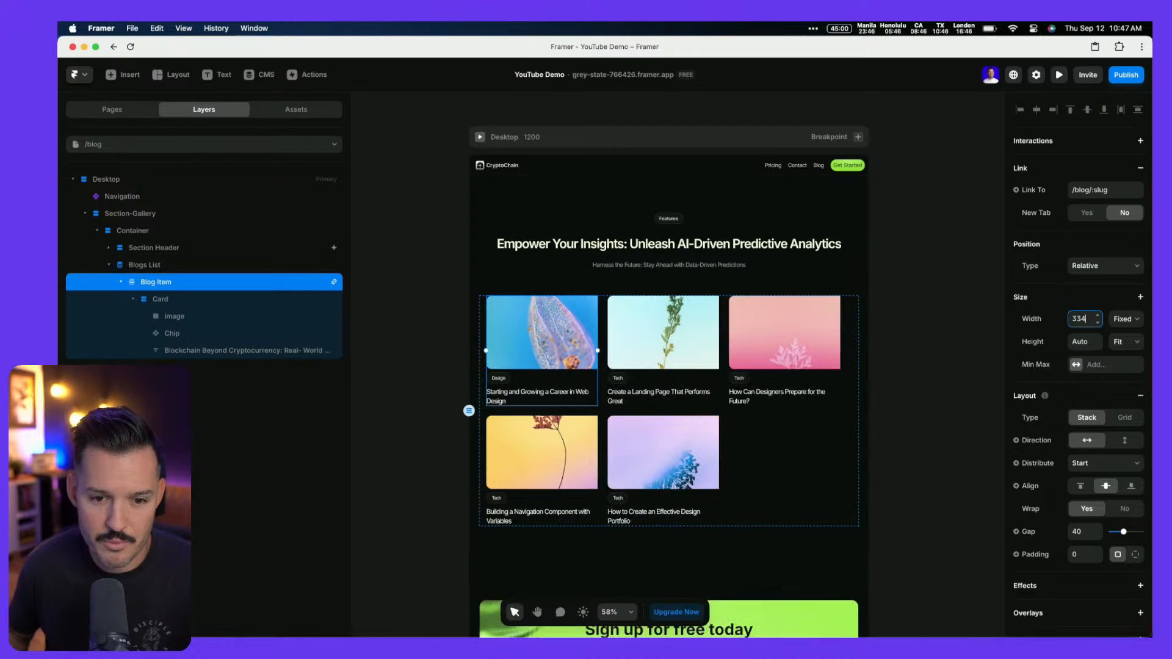
pyautogui.hotkey('shift', 'Up')
pyautogui.press('Up')
pyautogui.press('Up')
pyautogui.press('Up')
pyautogui.press('Up')
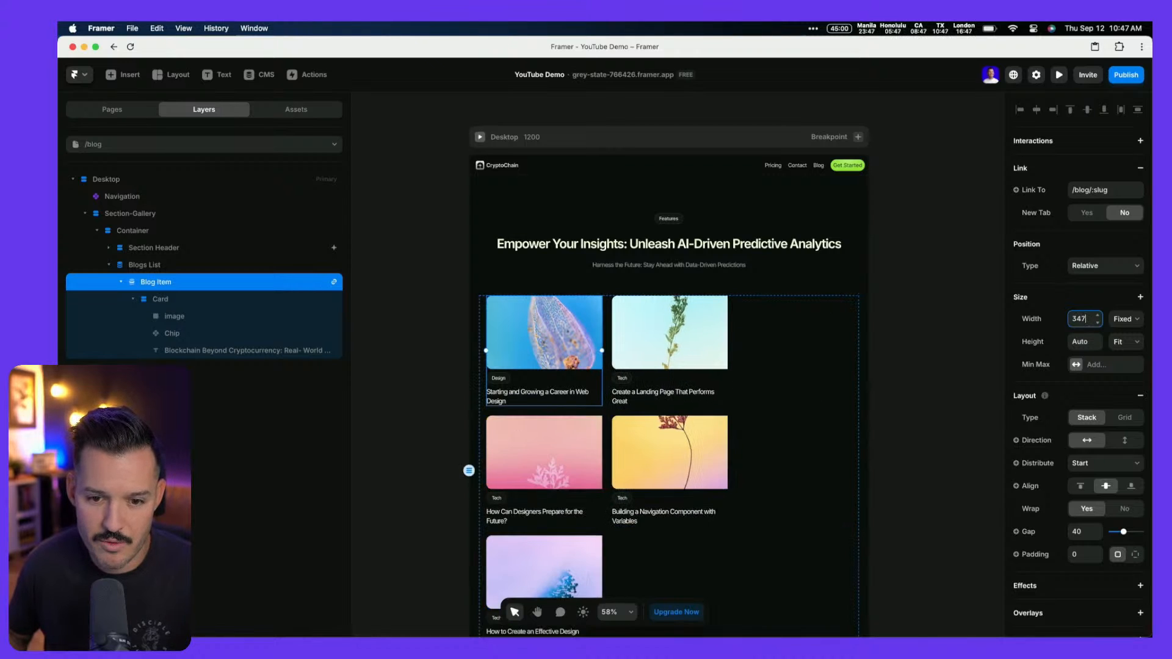
pyautogui.press('Down')
pyautogui.press('Down')
pyautogui.press('Down')
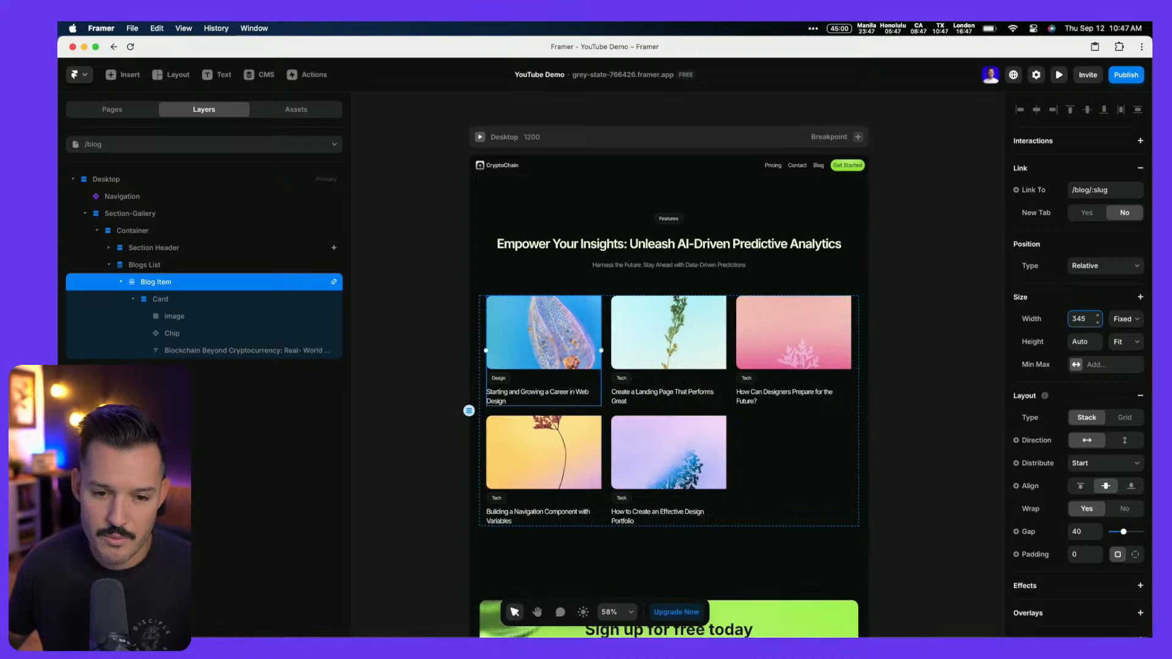
# Keep the Card filling its item's width and align its chips to the left
pyautogui.click(197, 304)
pyautogui.click(1136, 274)
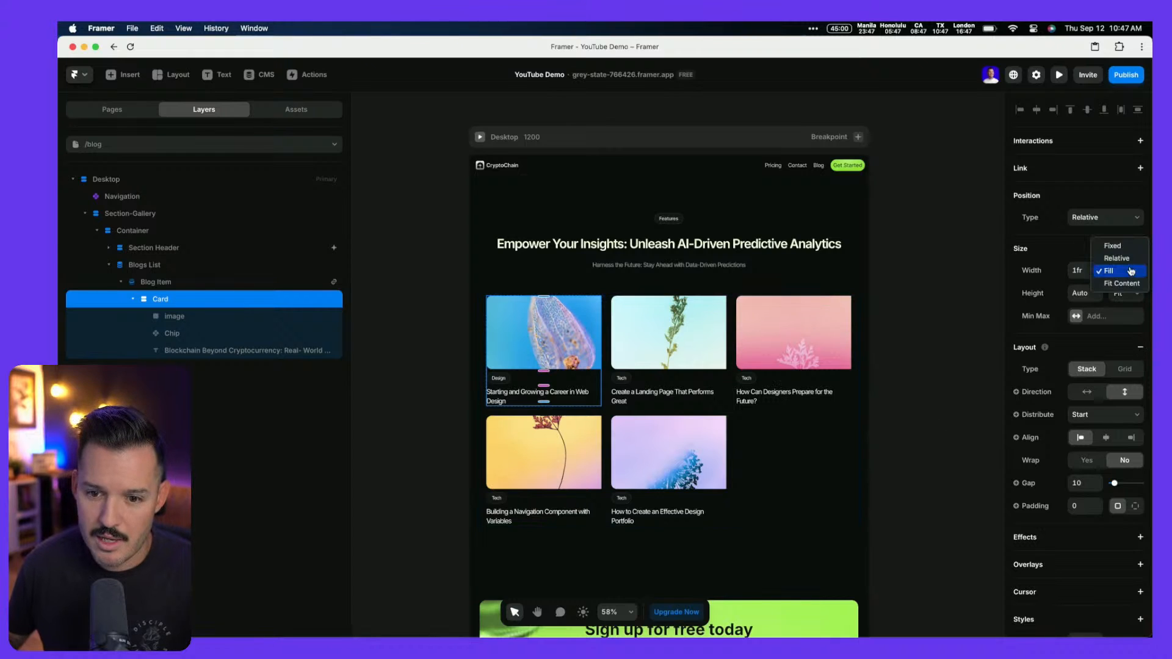
pyautogui.click(1136, 275)
pyautogui.click(1107, 438)
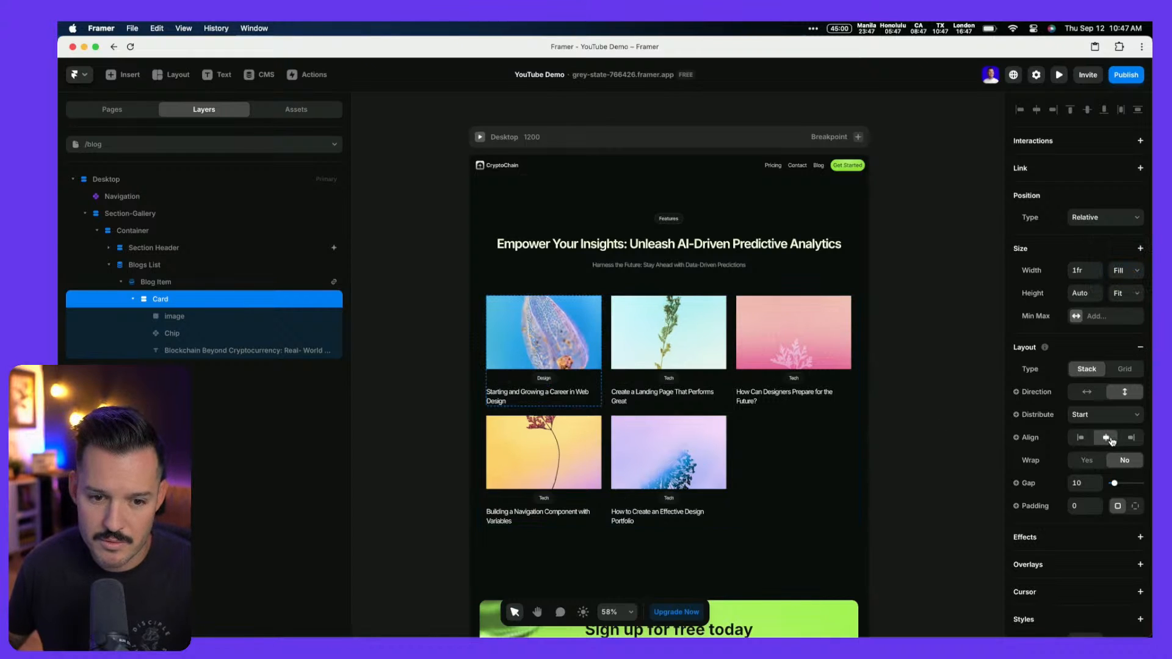
pyautogui.click(1080, 438)
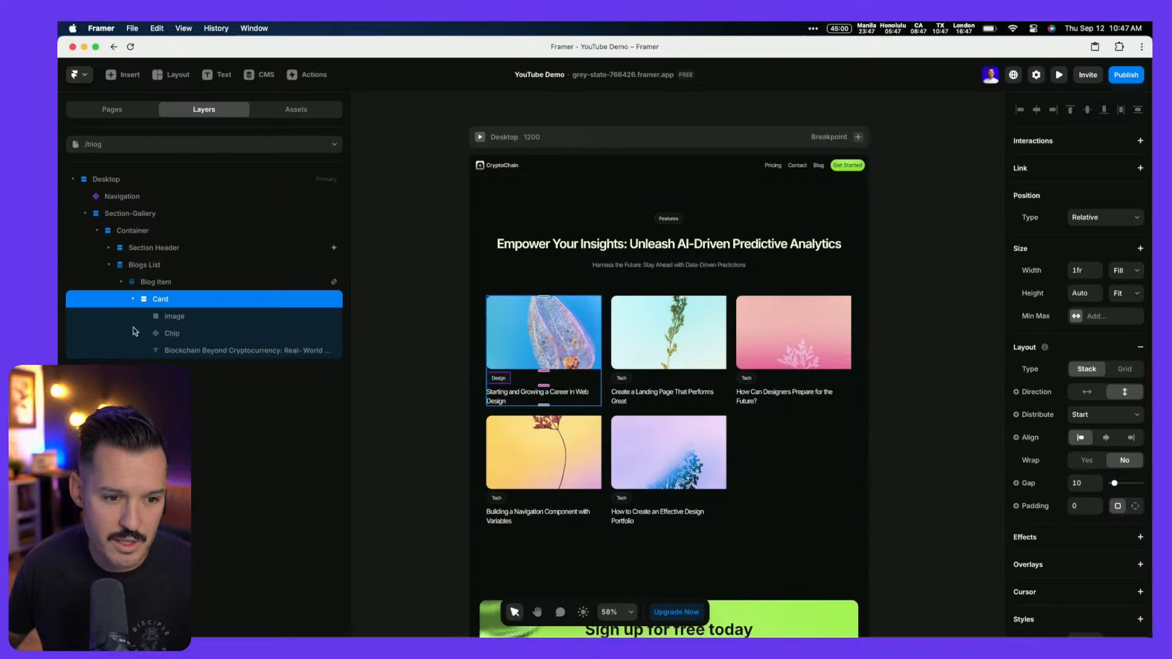
# Make the card image's width Fill, then review the Card, Blog Item and Blogs List layers
pyautogui.click(183, 319)
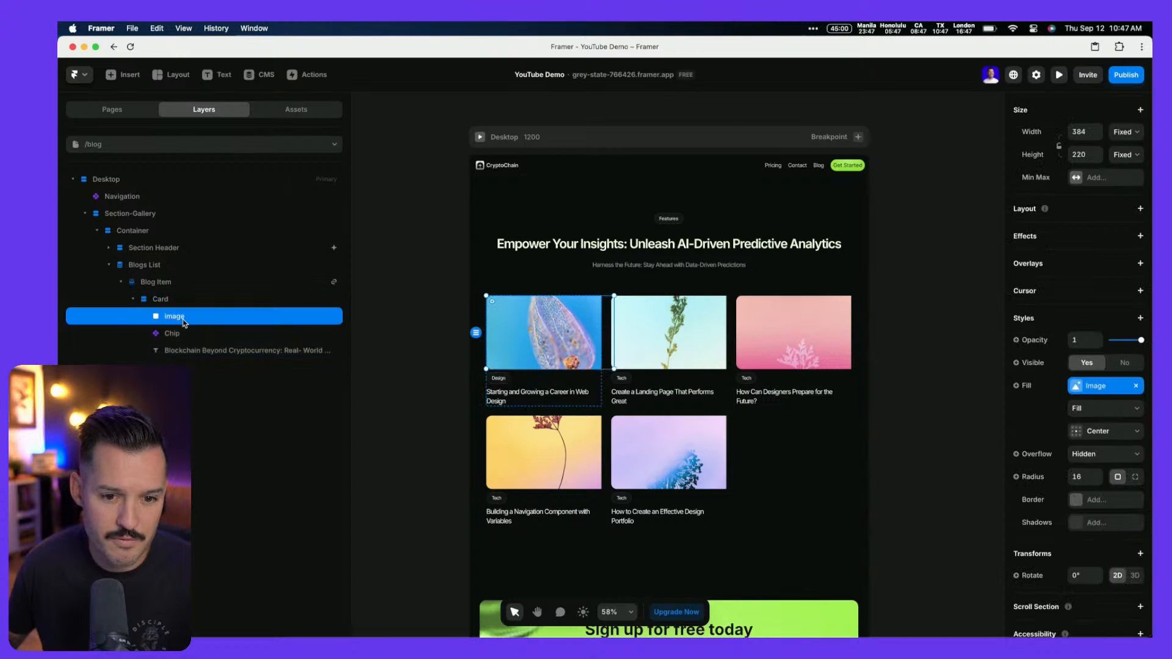
pyautogui.click(1119, 133)
pyautogui.click(1129, 156)
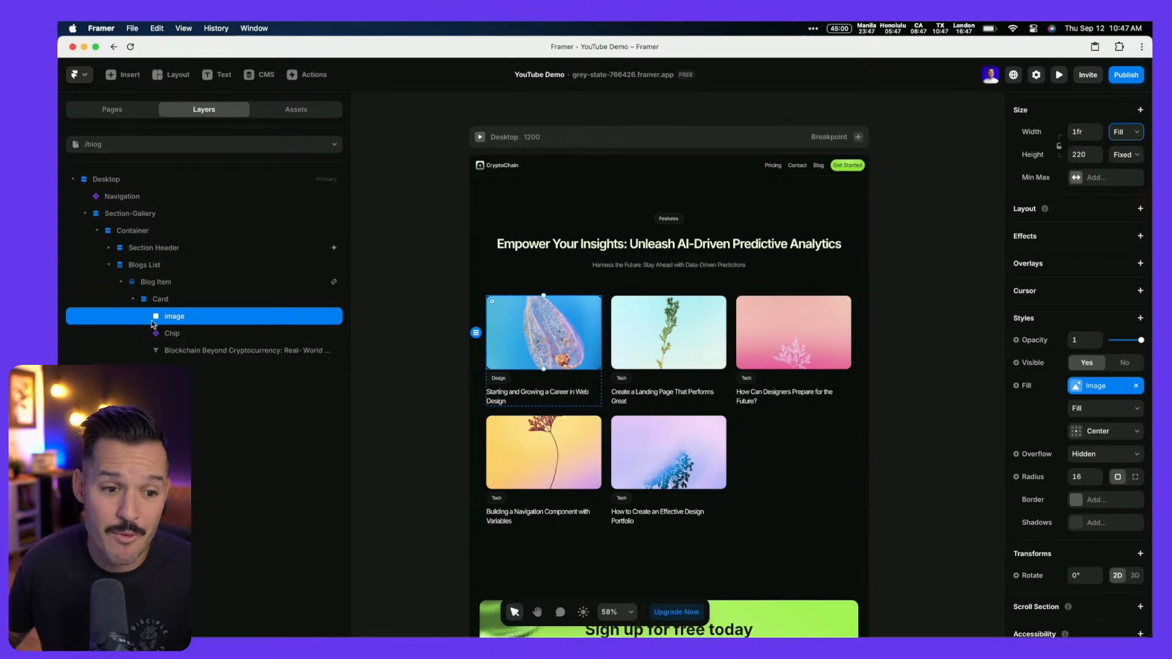
pyautogui.click(173, 298)
pyautogui.click(171, 282)
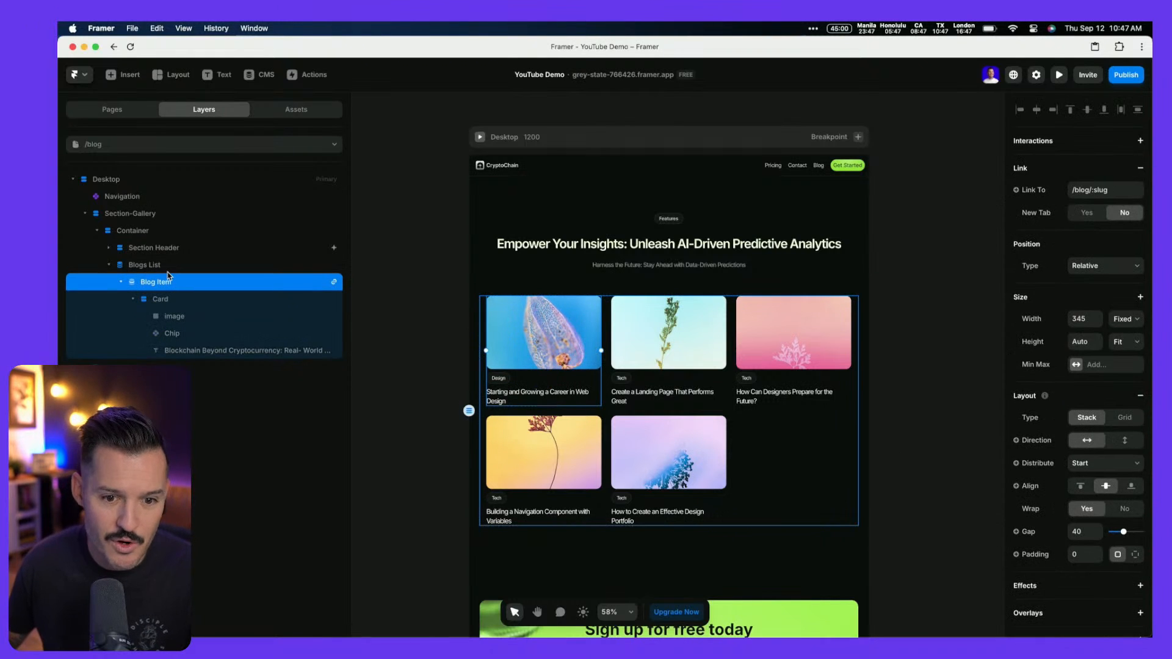
pyautogui.click(167, 273)
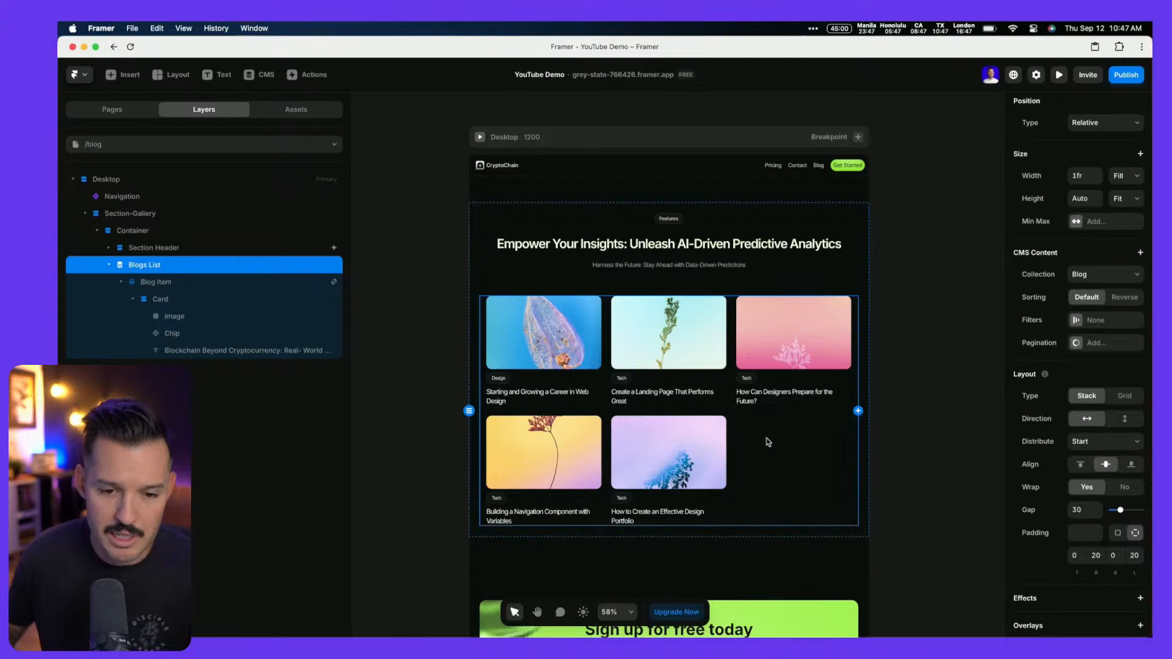
# After trying 1fr, set the Blog Item width to Fit Content
pyautogui.click(172, 286)
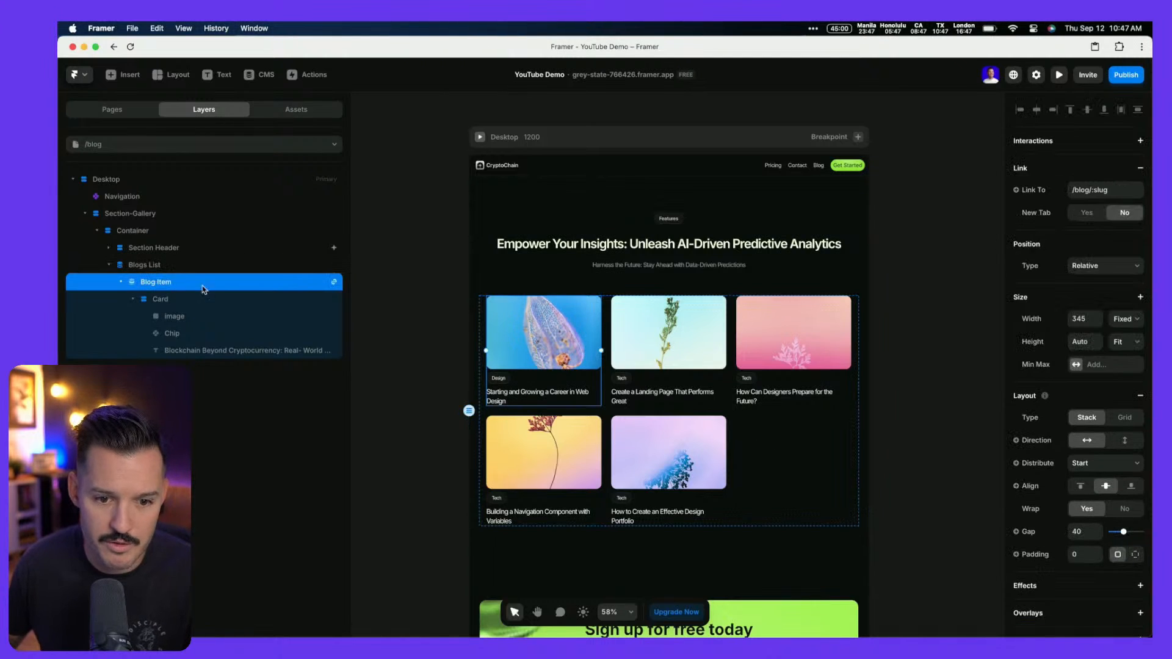
pyautogui.click(1091, 319)
pyautogui.write('1fr')
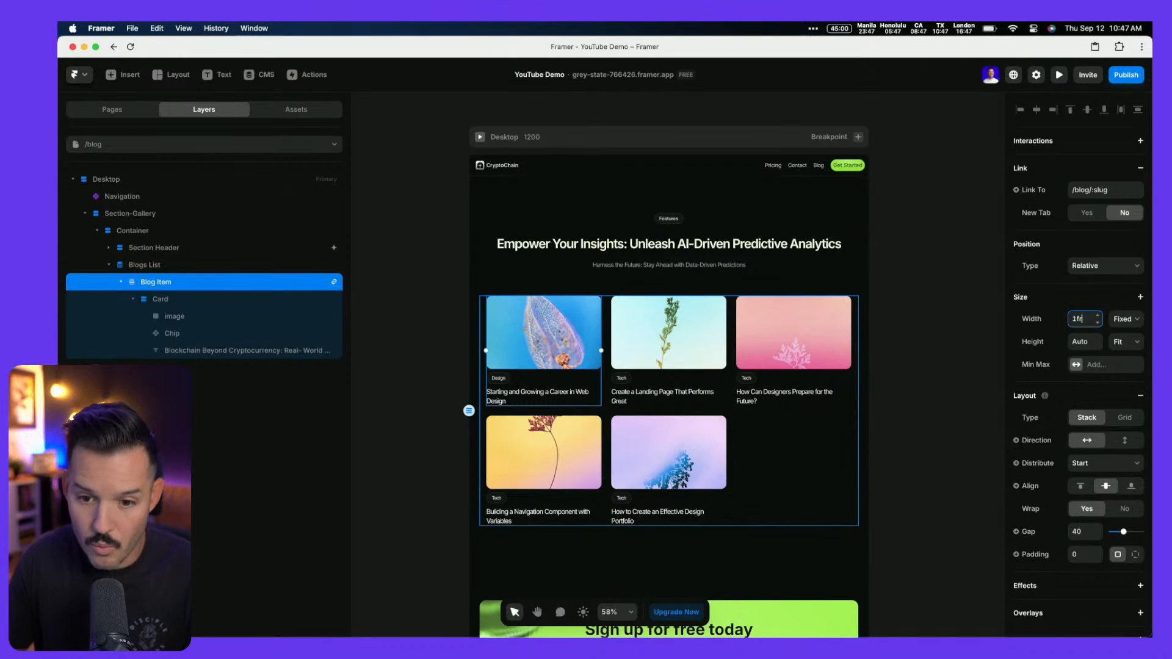
pyautogui.press('Tab')
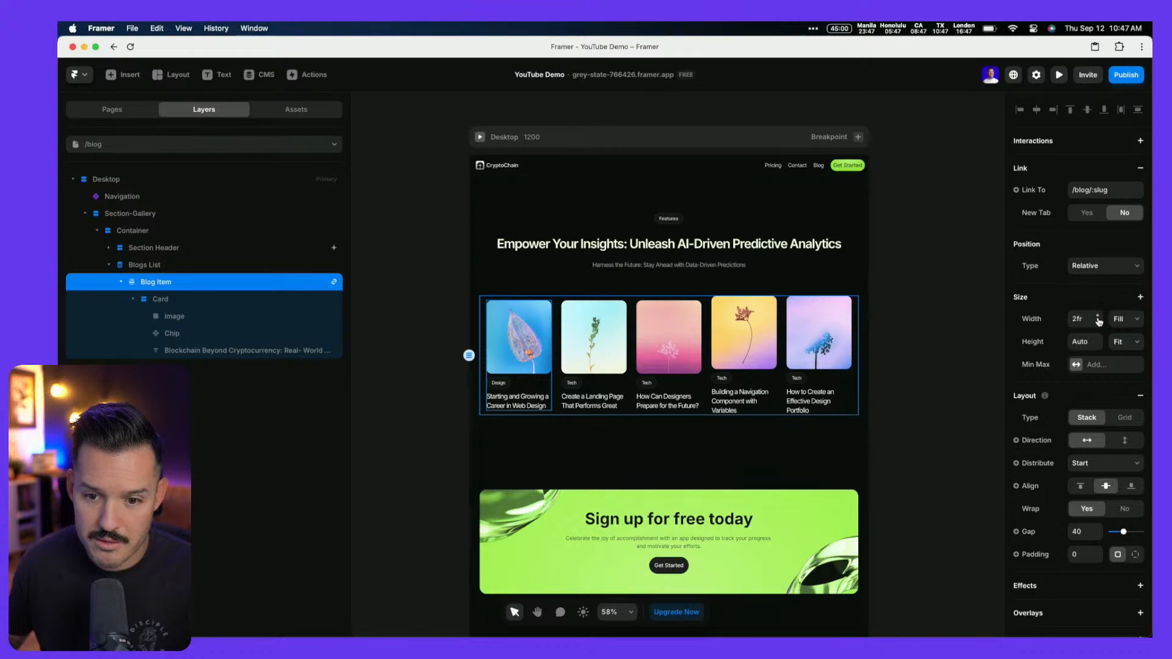
pyautogui.press('super+z')
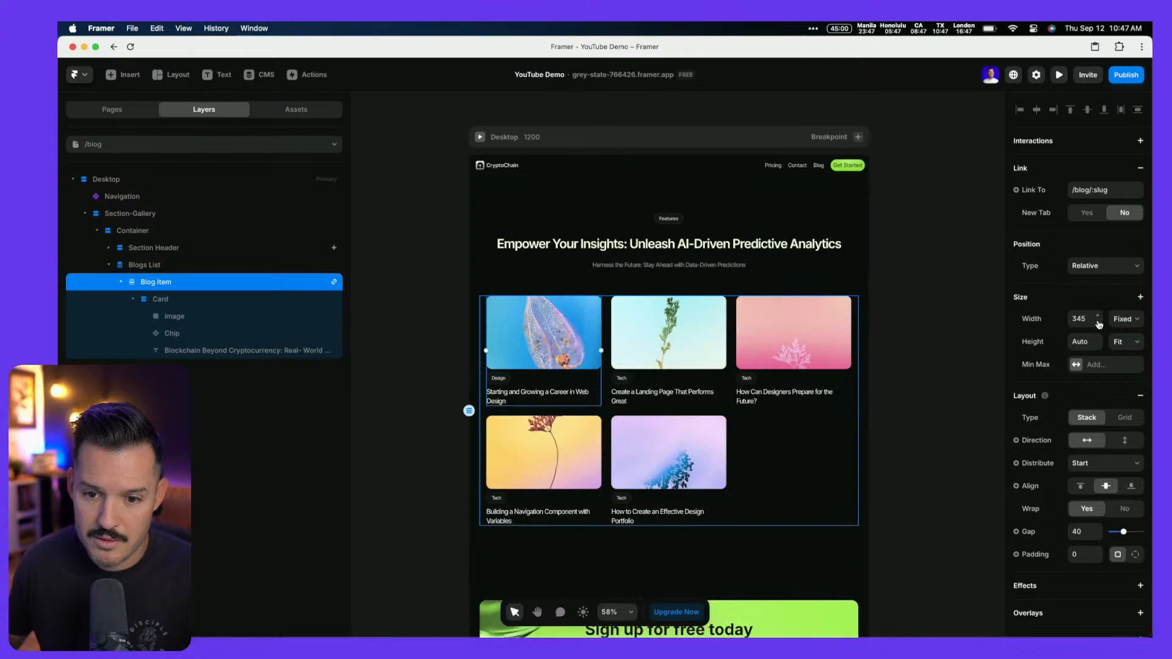
pyautogui.click(1137, 321)
pyautogui.click(1124, 357)
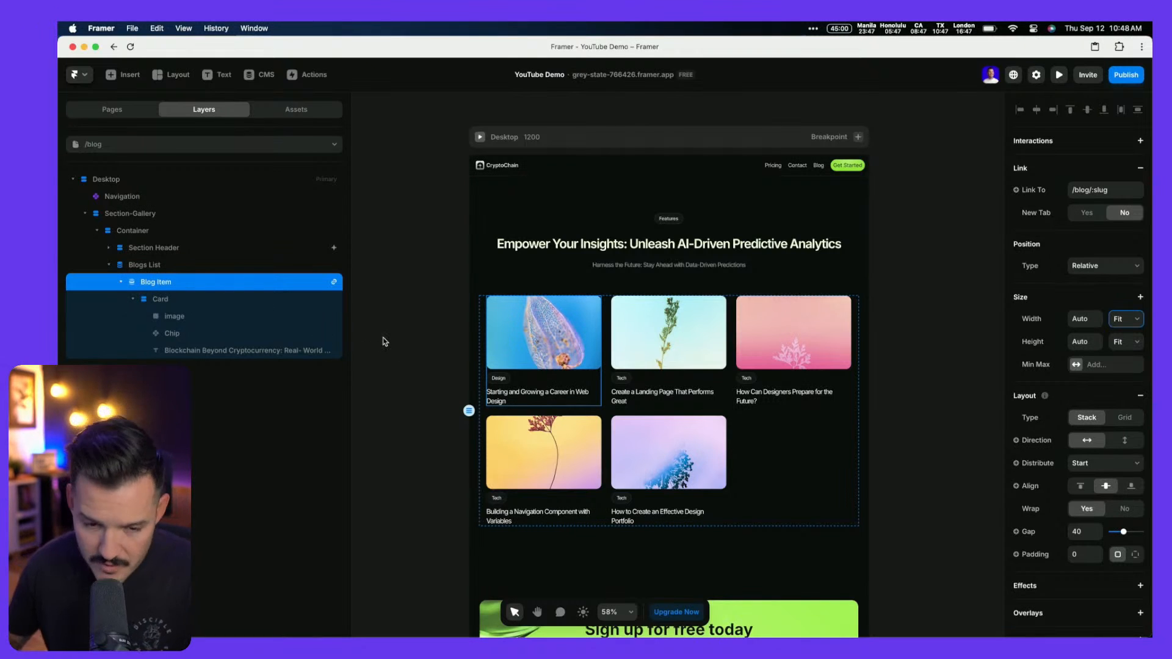
pyautogui.hotkey('ctrl', 'Left')
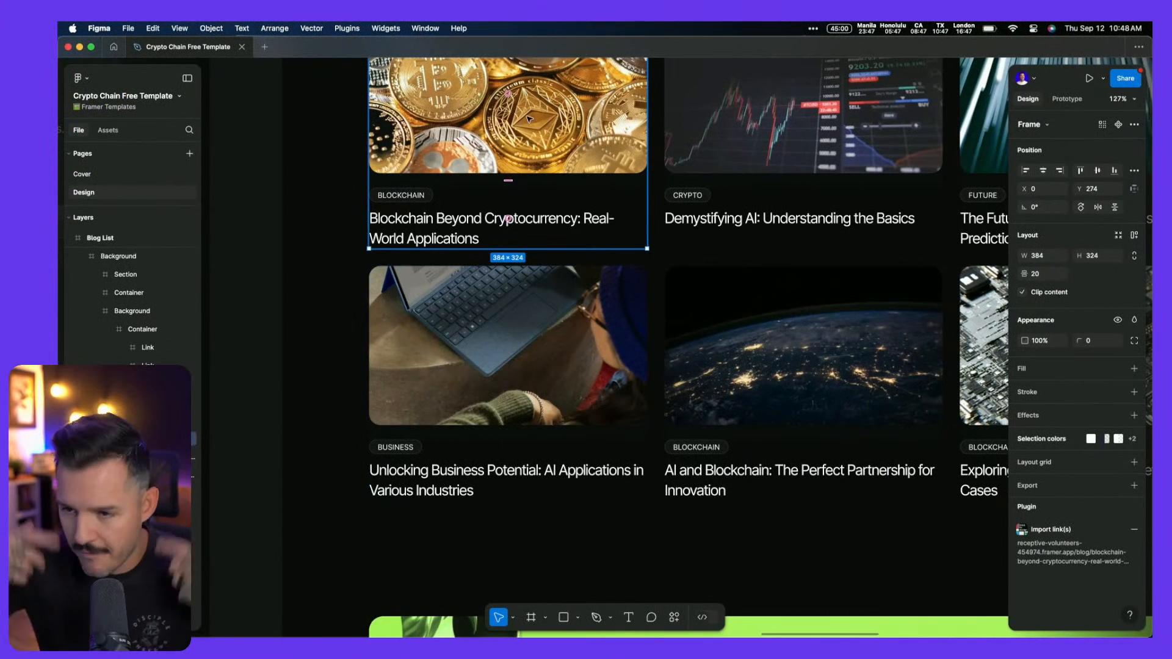
# Replace the Framer heading with 'Explore Our Latest Insights' copied from the Figma template
pyautogui.hotkey('ctrl', 'Right')
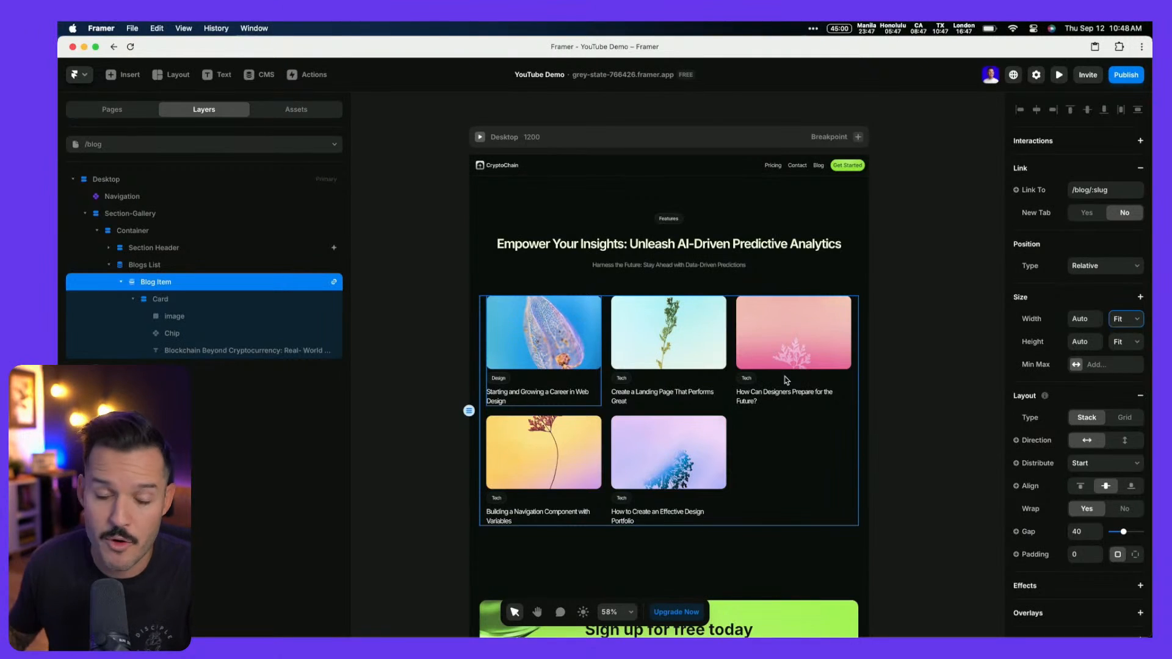
pyautogui.hscroll(-3, 787, 380)
pyautogui.hscroll(-2, 787, 380)
pyautogui.hscroll(4, 788, 380)
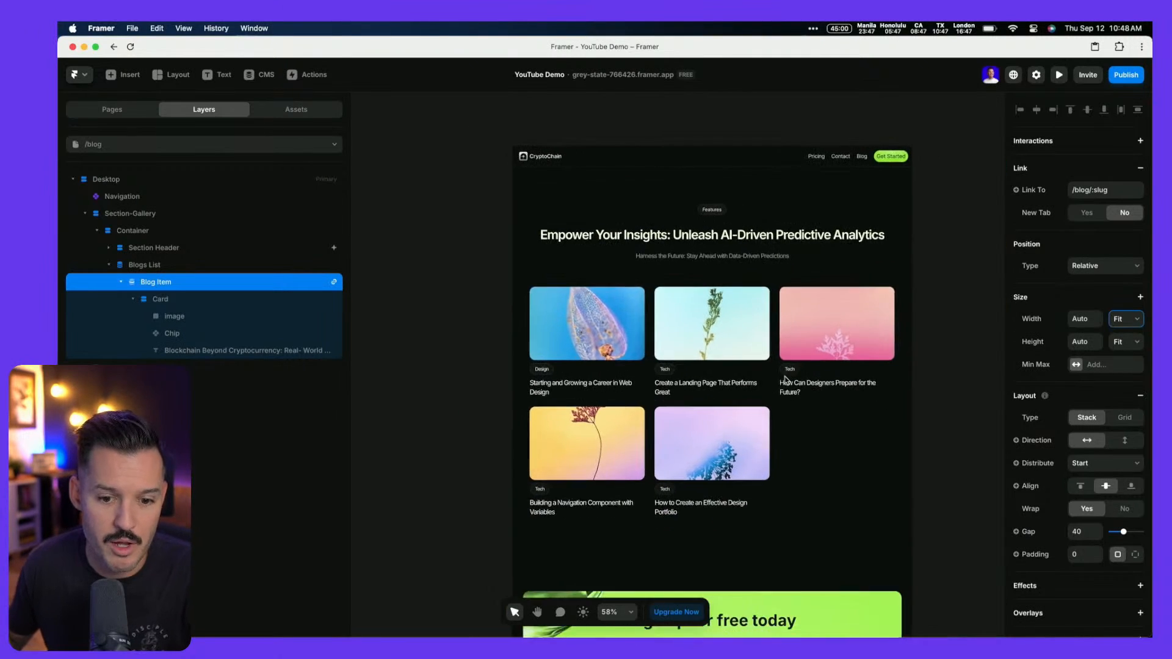
pyautogui.hotkey('ctrl', 'Left')
pyautogui.scroll(10, 756, 377)
pyautogui.keyDown('ctrl'); pyautogui.scroll(-2, 756, 377); pyautogui.keyUp('ctrl')
pyautogui.click(751, 324)
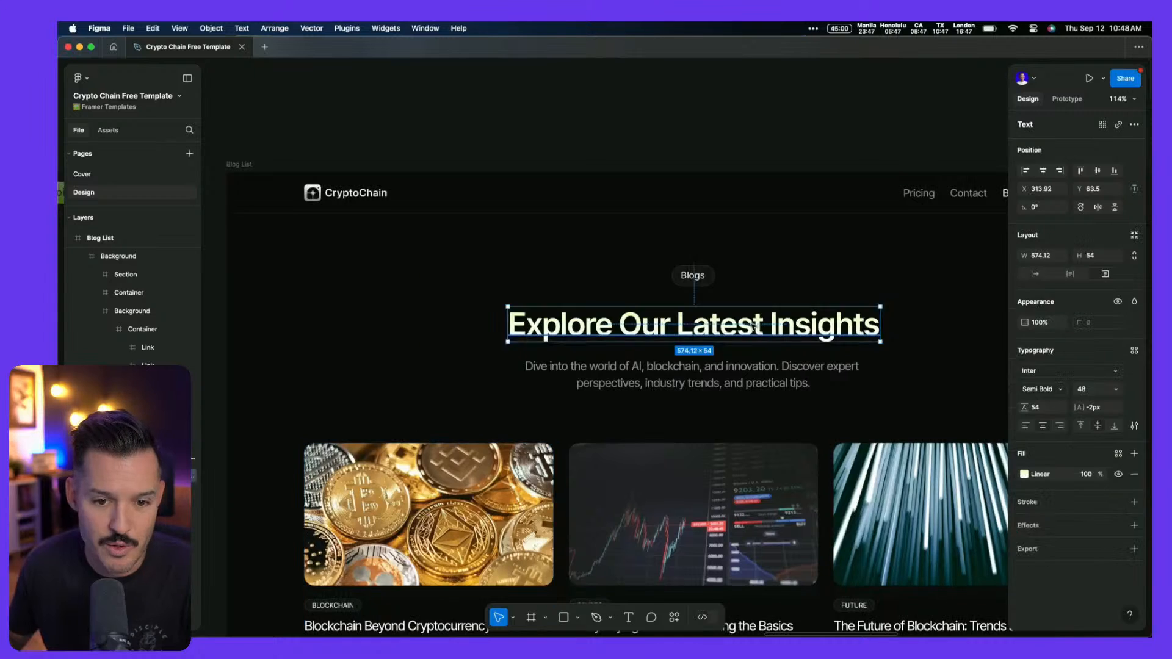
pyautogui.doubleClick(751, 324)
pyautogui.press('super+c')
pyautogui.hotkey('ctrl', 'Right')
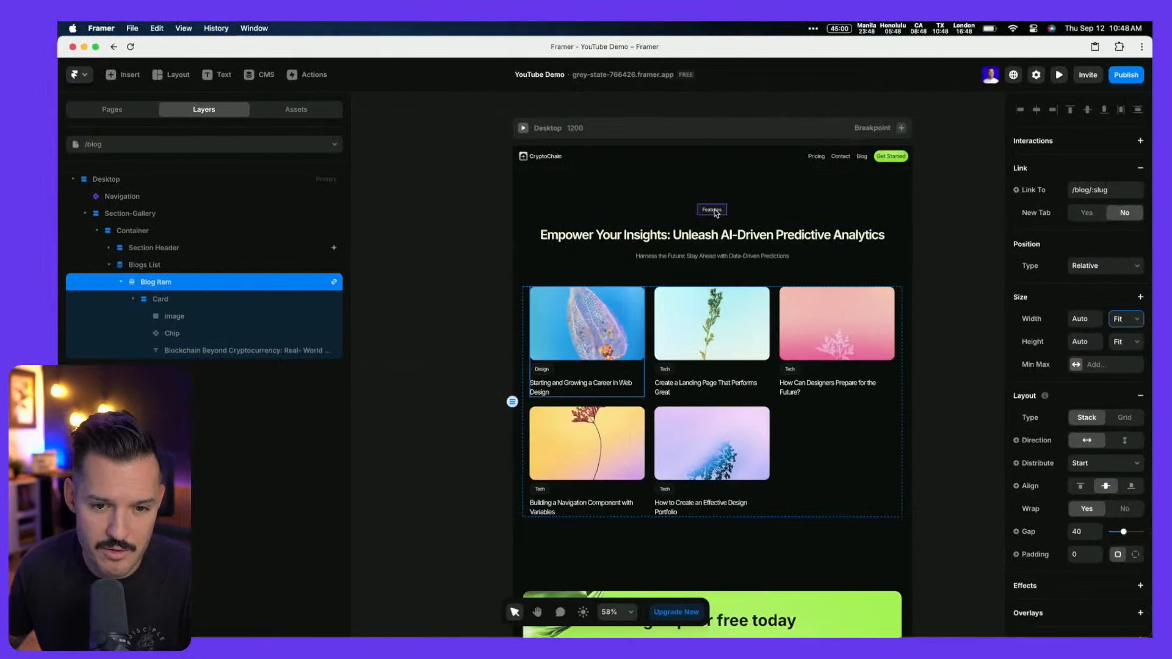
pyautogui.click(716, 232)
pyautogui.doubleClick(716, 232)
pyautogui.press('super+a')
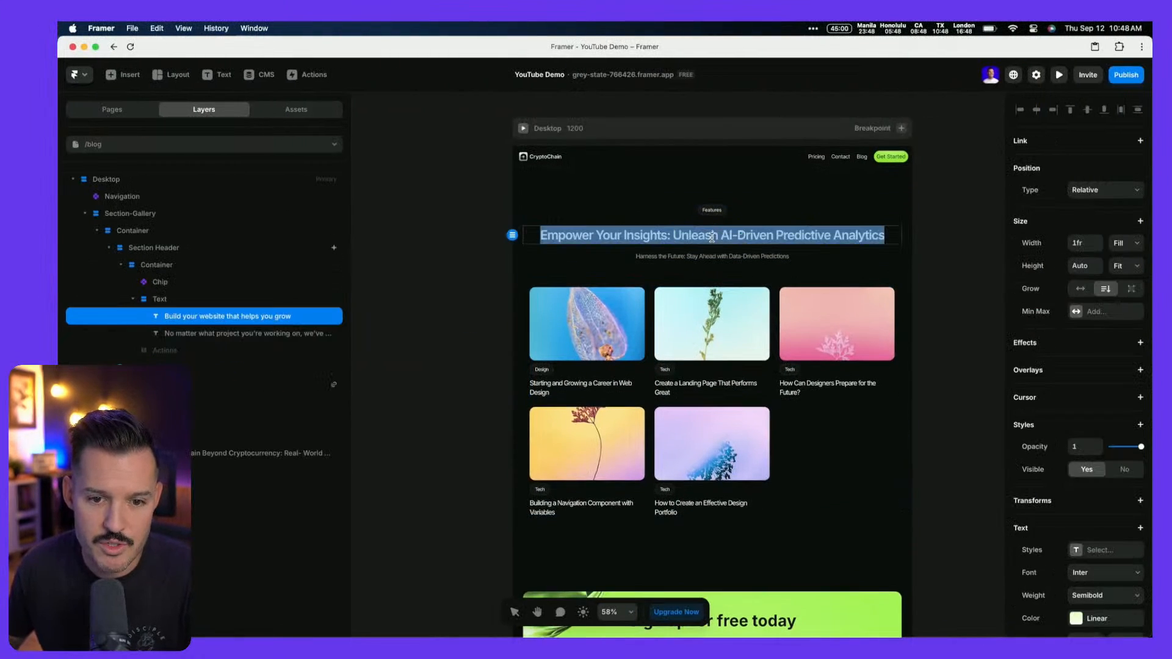
pyautogui.press('super+v')
# Replace the Framer subtitle with the subtitle copy from the Figma template
pyautogui.hotkey('ctrl', 'Left')
pyautogui.click(707, 382)
pyautogui.doubleClick(708, 382)
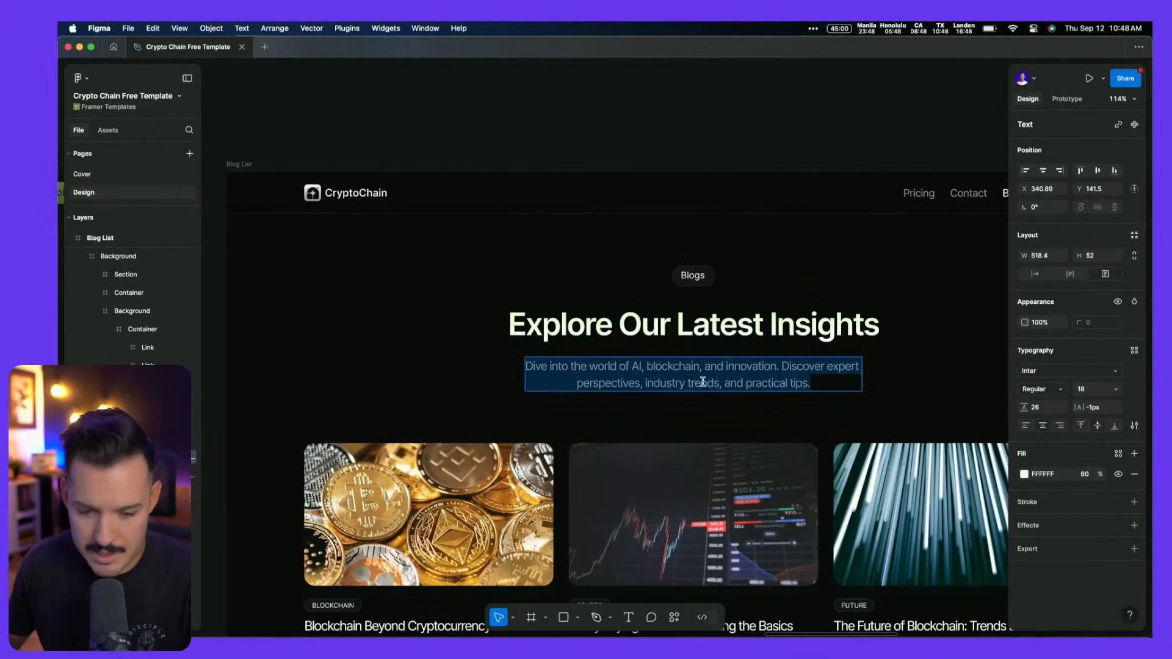
pyautogui.hotkey('ctrl', 'Right')
pyautogui.click(704, 258)
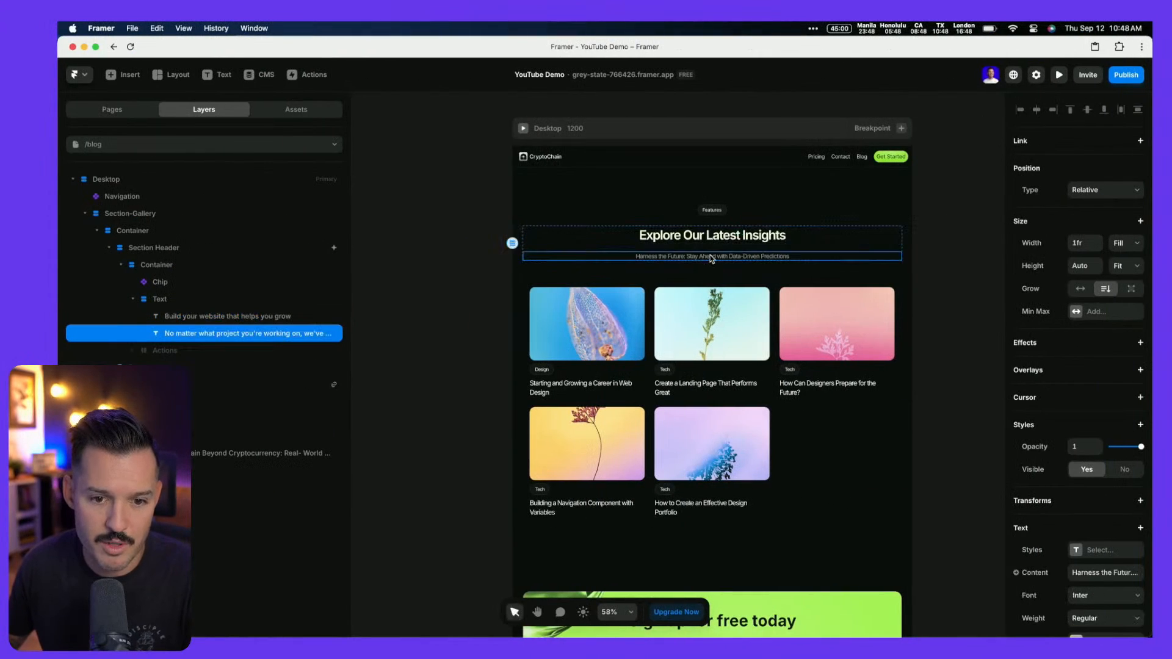
pyautogui.doubleClick(705, 258)
pyautogui.press('super+a')
pyautogui.press('super+v')
pyautogui.hotkey('ctrl', 'Left')
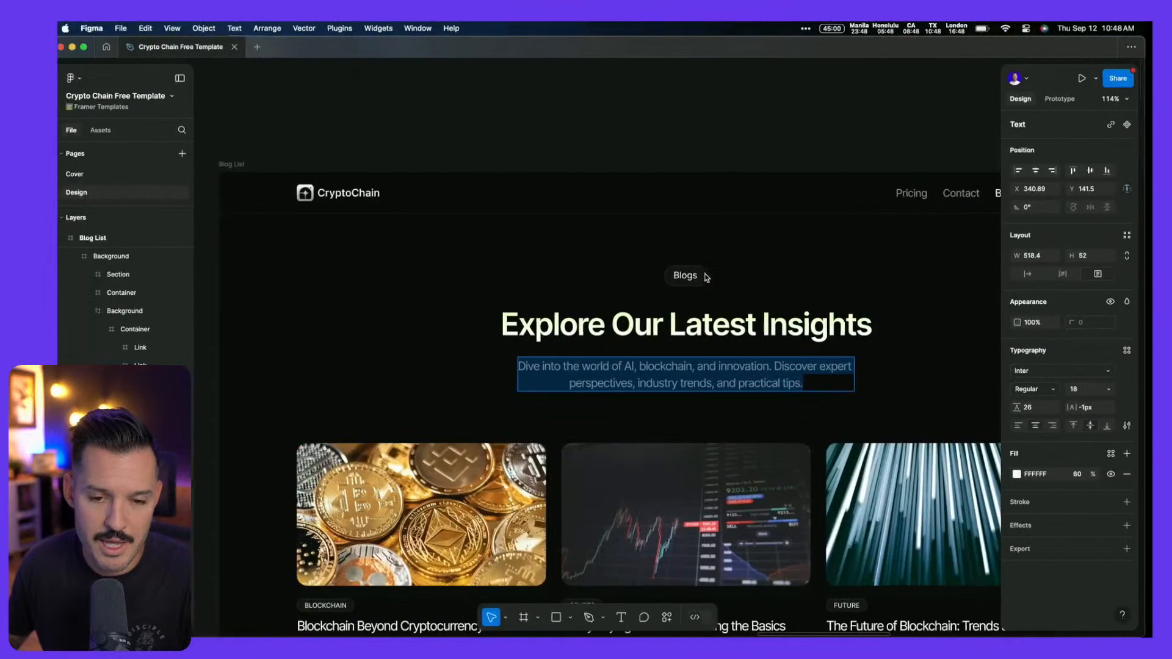
pyautogui.hotkey('ctrl', 'Right')
pyautogui.press('Escape')
# Change the chip above the heading to read 'Blog'
pyautogui.click(712, 211)
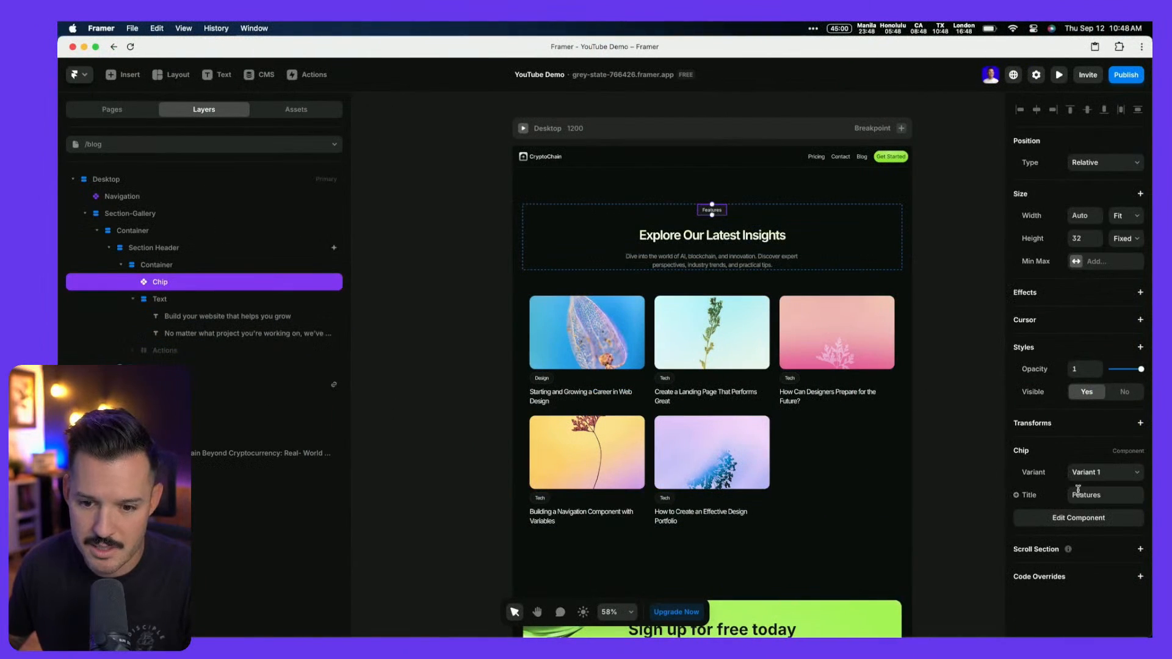
pyautogui.doubleClick(1102, 495)
pyautogui.write('Blog')
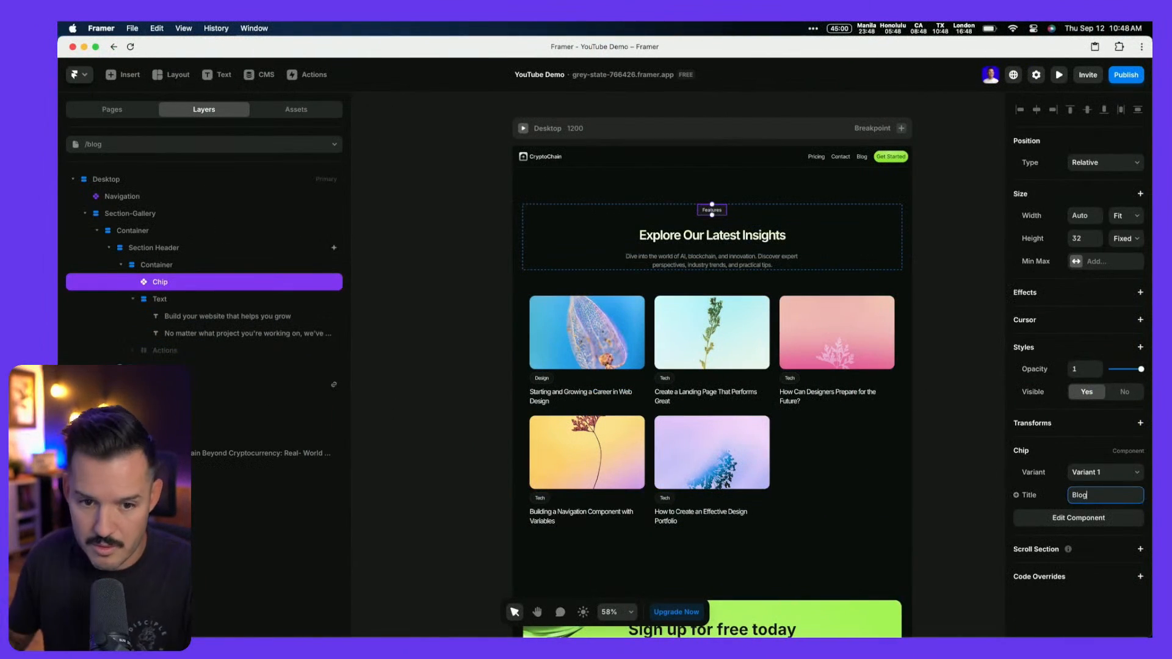
pyautogui.press('Return')
pyautogui.click(927, 407)
pyautogui.scroll(-3, 920, 405)
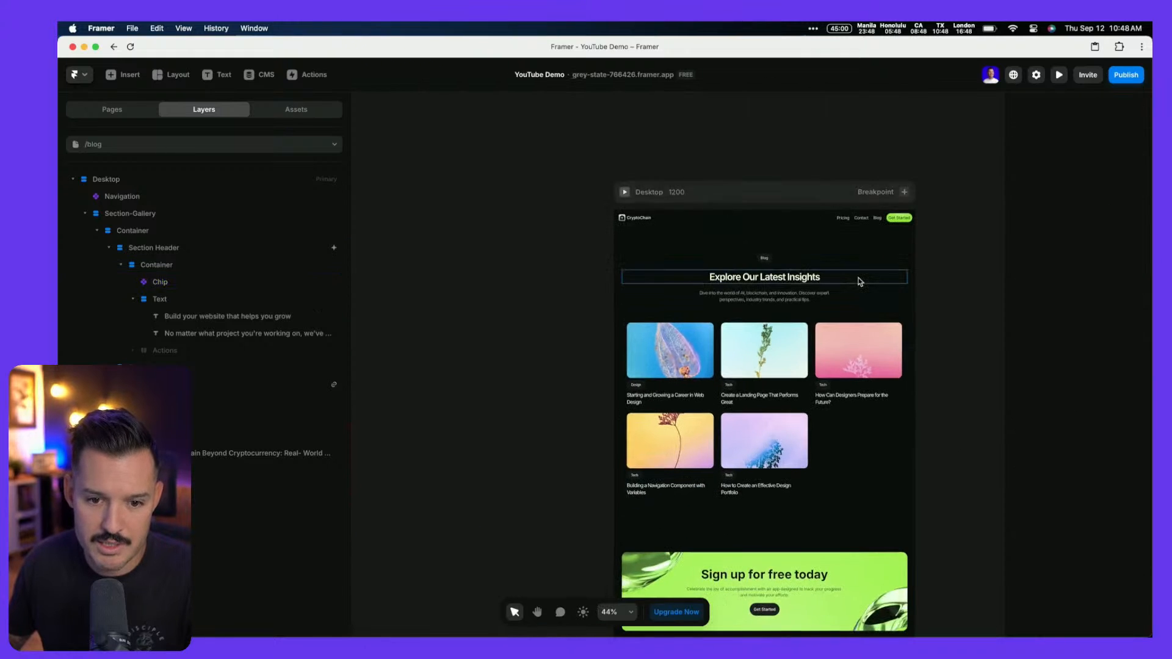
# Collapse the header layers and rename Section-Gallery to Section-Blog
pyautogui.click(861, 268)
pyautogui.click(109, 248)
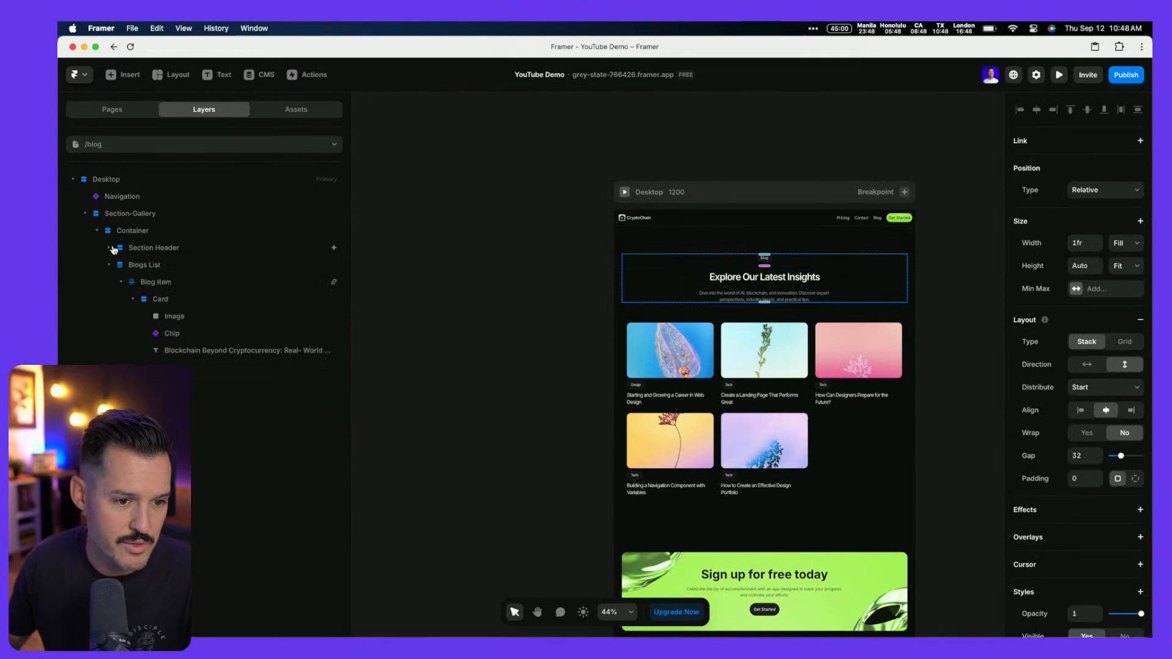
pyautogui.click(162, 249)
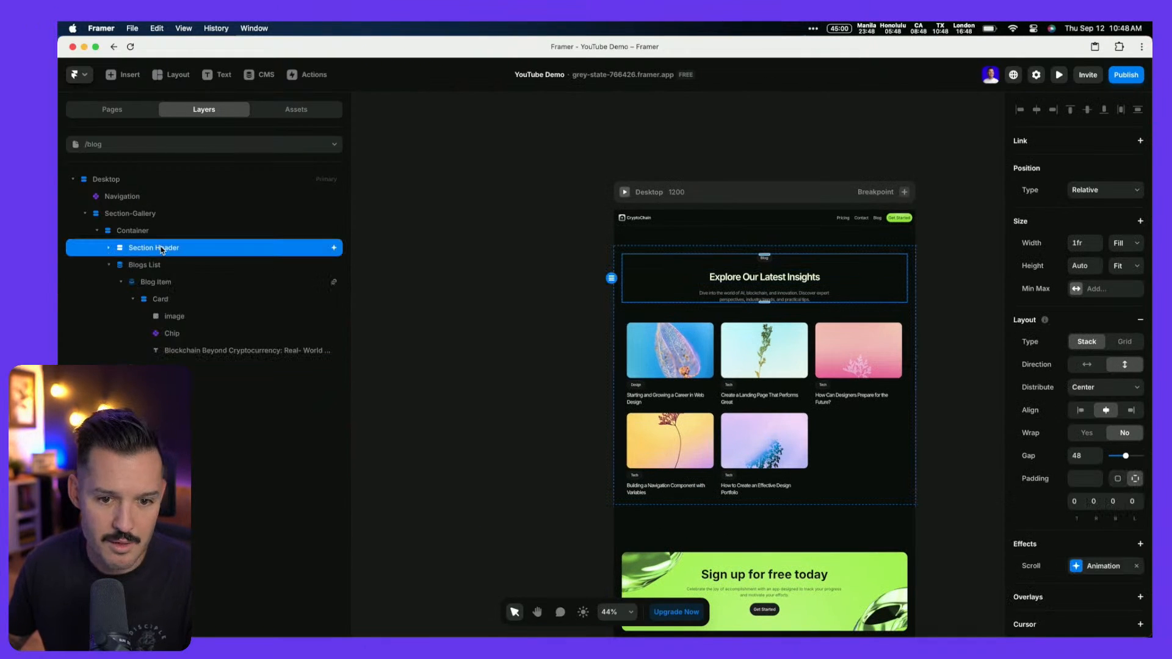
pyautogui.click(96, 231)
pyautogui.click(121, 226)
pyautogui.click(135, 216)
pyautogui.doubleClick(135, 215)
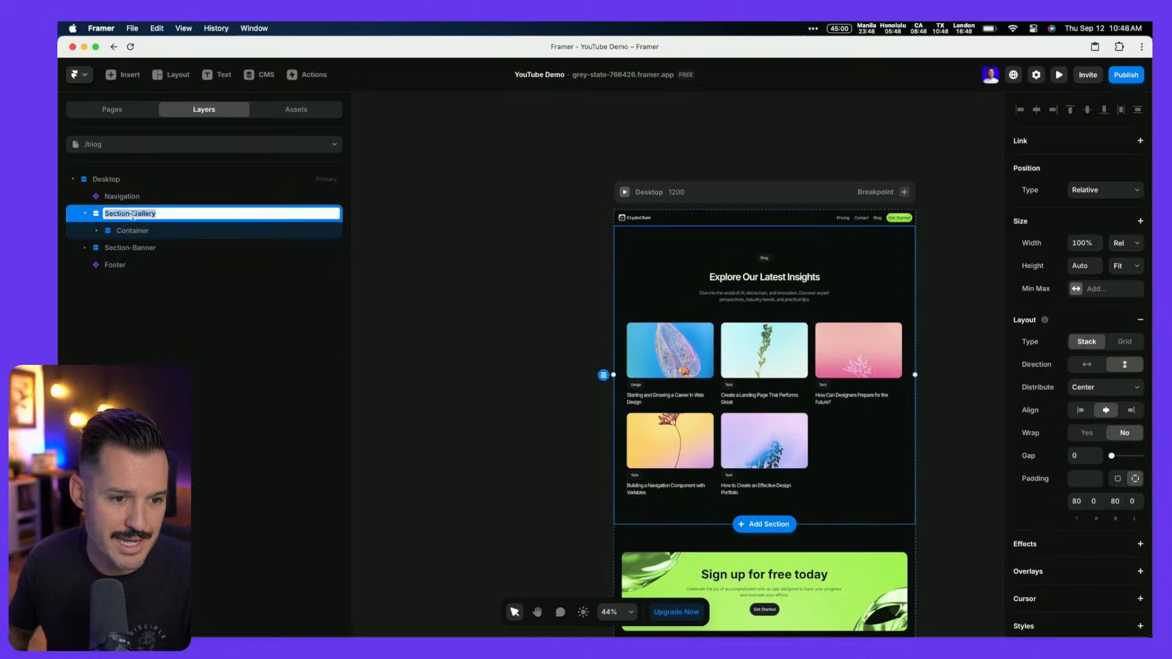
pyautogui.doubleClick(135, 215)
pyautogui.write('Blog')
pyautogui.press('Return')
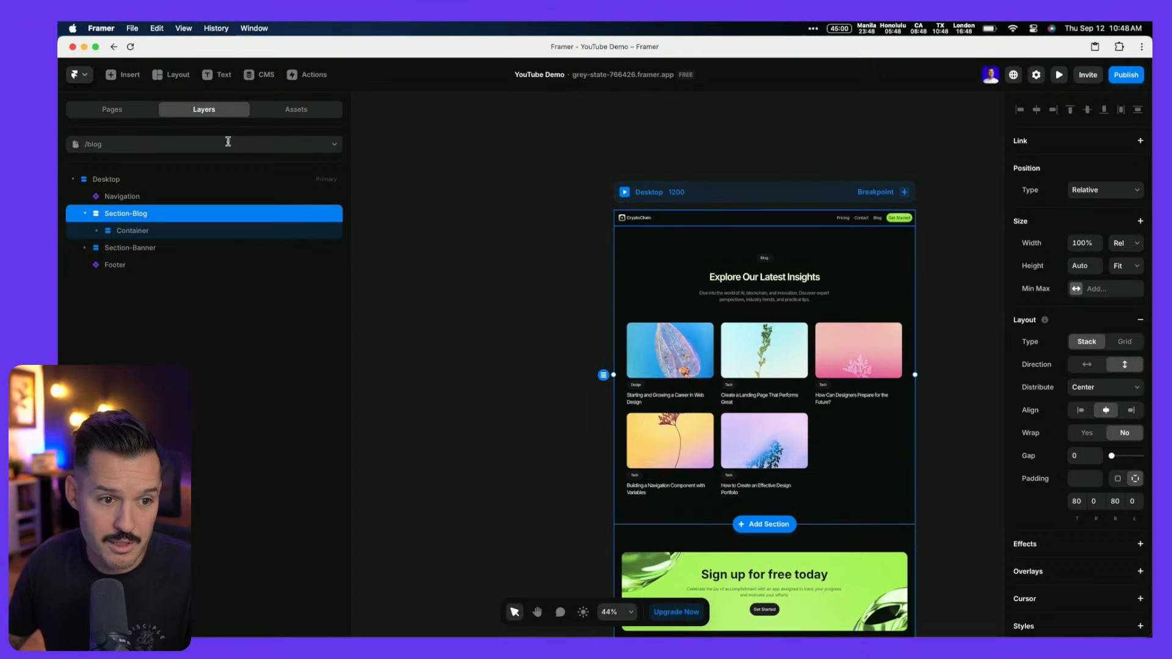
# Paste Section-Blog onto the Home page below Section-Social Proof and scroll through the breakpoints
pyautogui.click(112, 111)
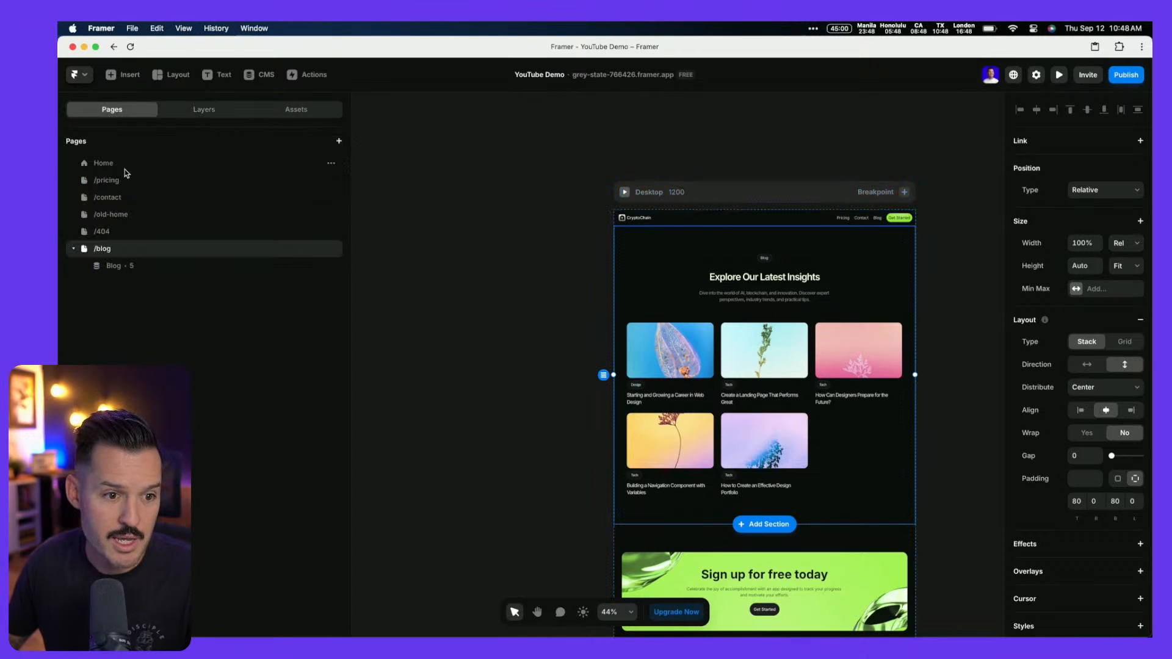
pyautogui.click(123, 165)
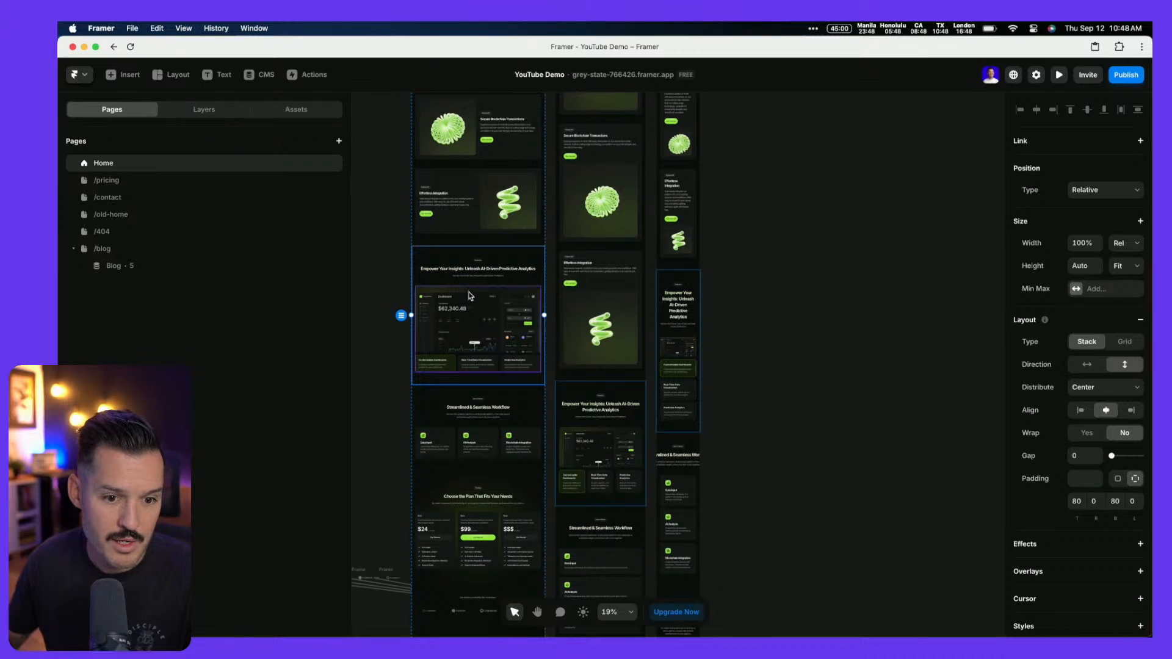
pyautogui.click(421, 591)
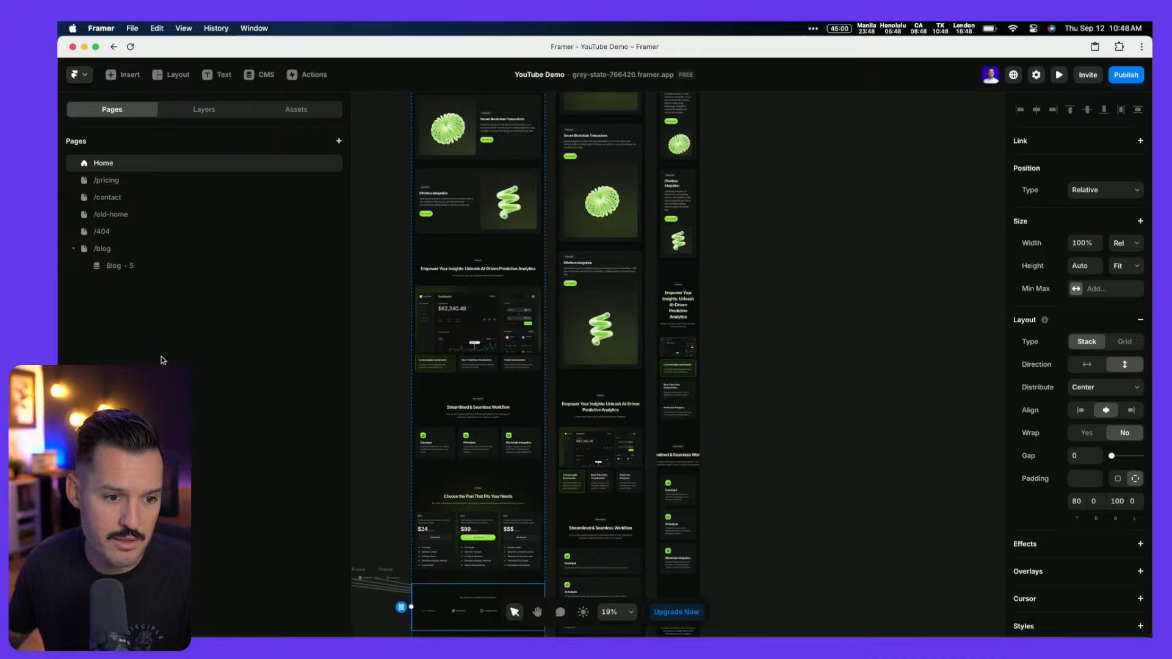
pyautogui.click(204, 110)
pyautogui.click(85, 299)
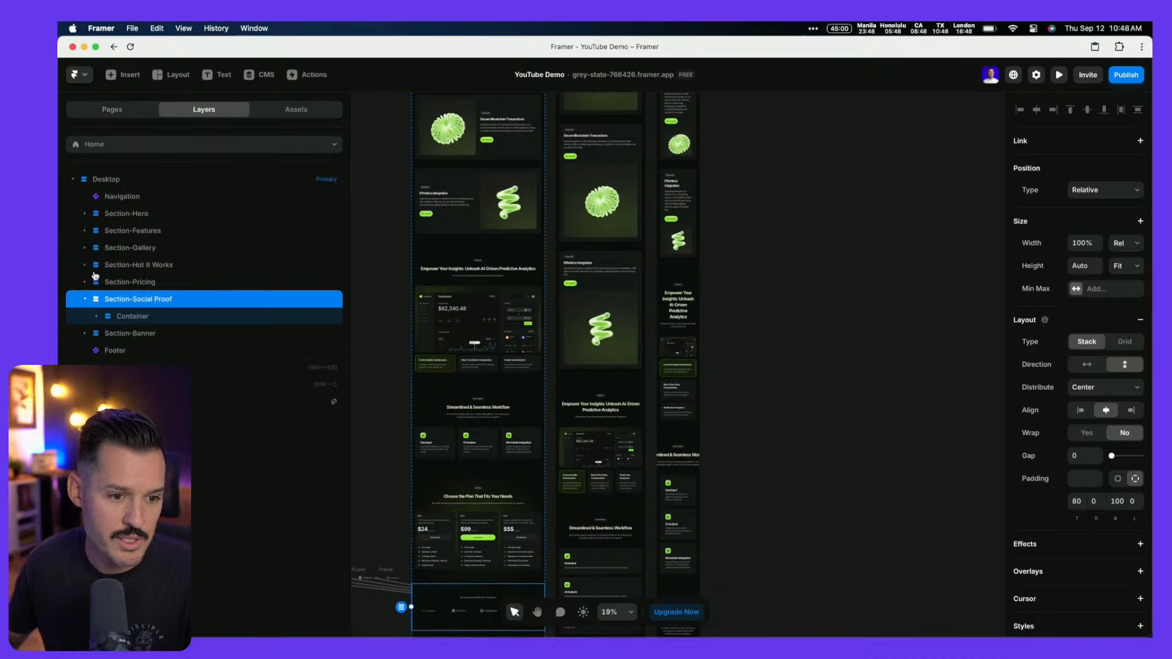
pyautogui.hotkey('ctrl', 'v')
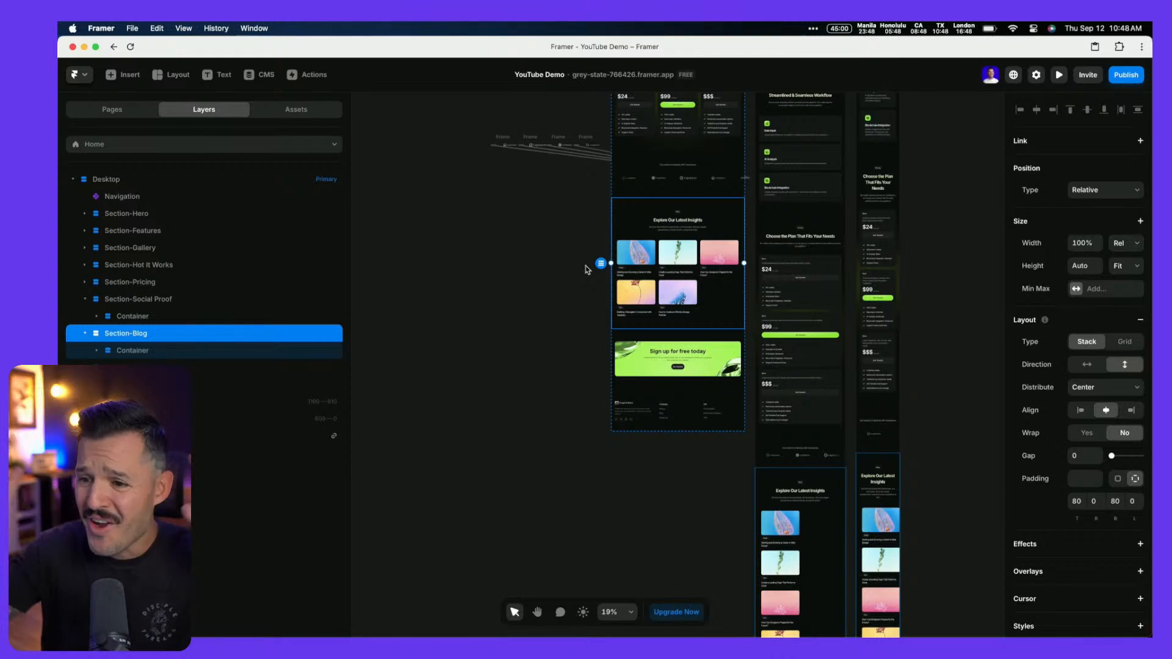
pyautogui.hscroll(3, 610, 263)
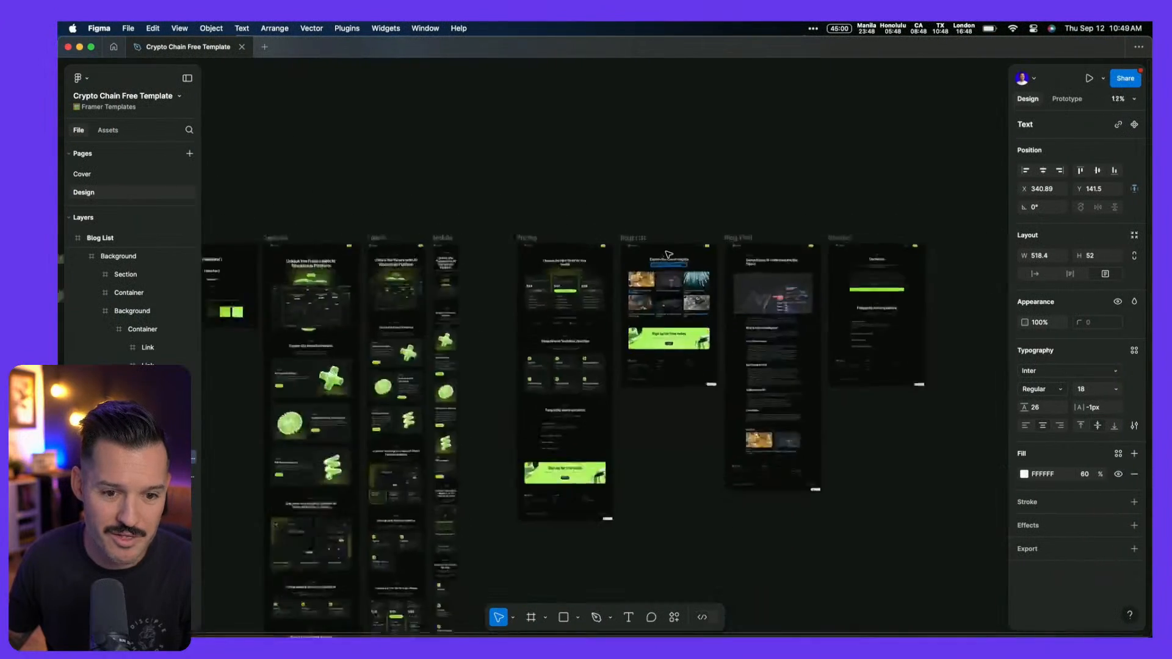
pyautogui.scroll(-5, 668, 254)
pyautogui.scroll(-5, 470, 348)
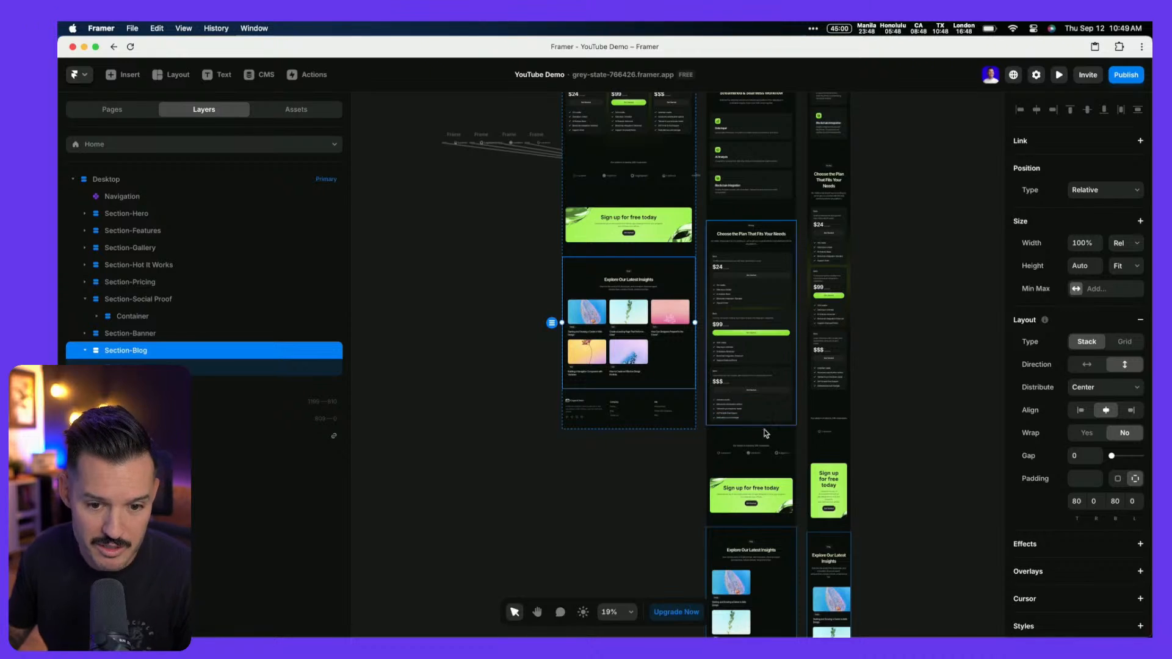
pyautogui.scroll(-5, 764, 434)
pyautogui.scroll(-3, 776, 434)
pyautogui.scroll(8, 780, 434)
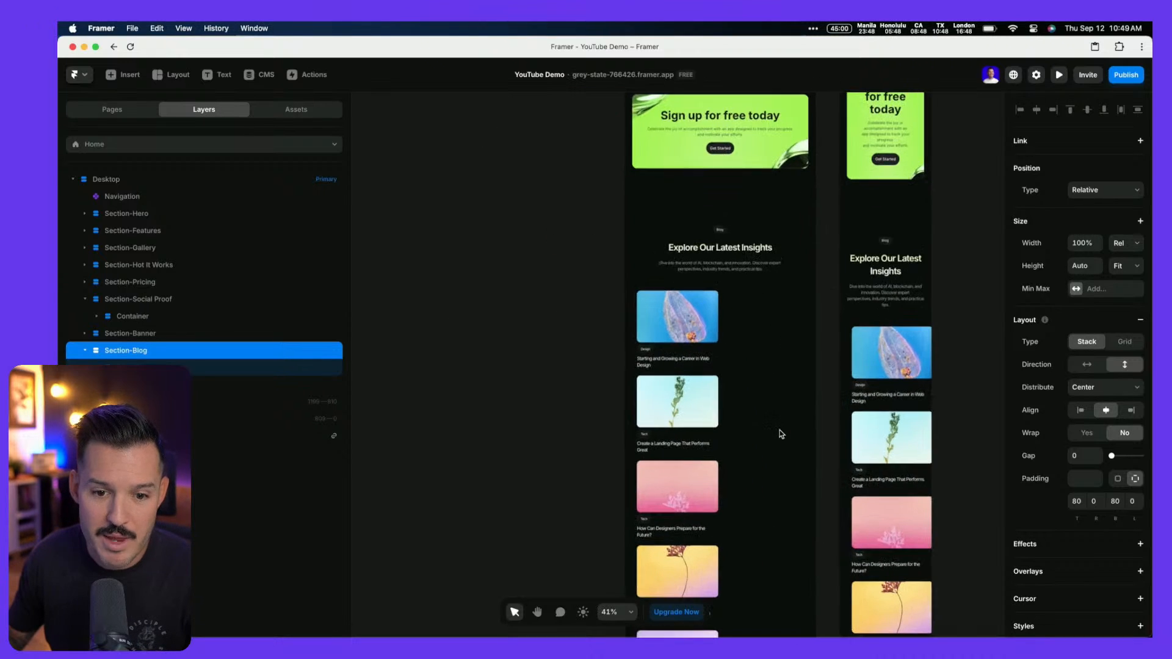
# Set both the tablet card and its blog item to Fill width
pyautogui.click(771, 309)
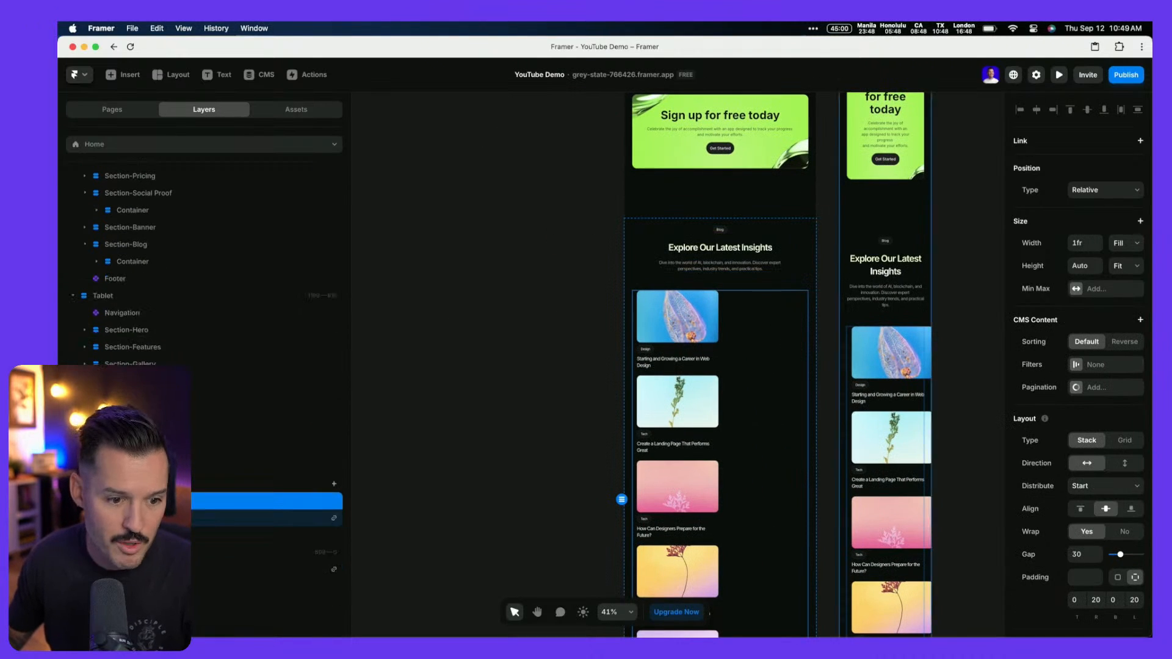
pyautogui.click(652, 449)
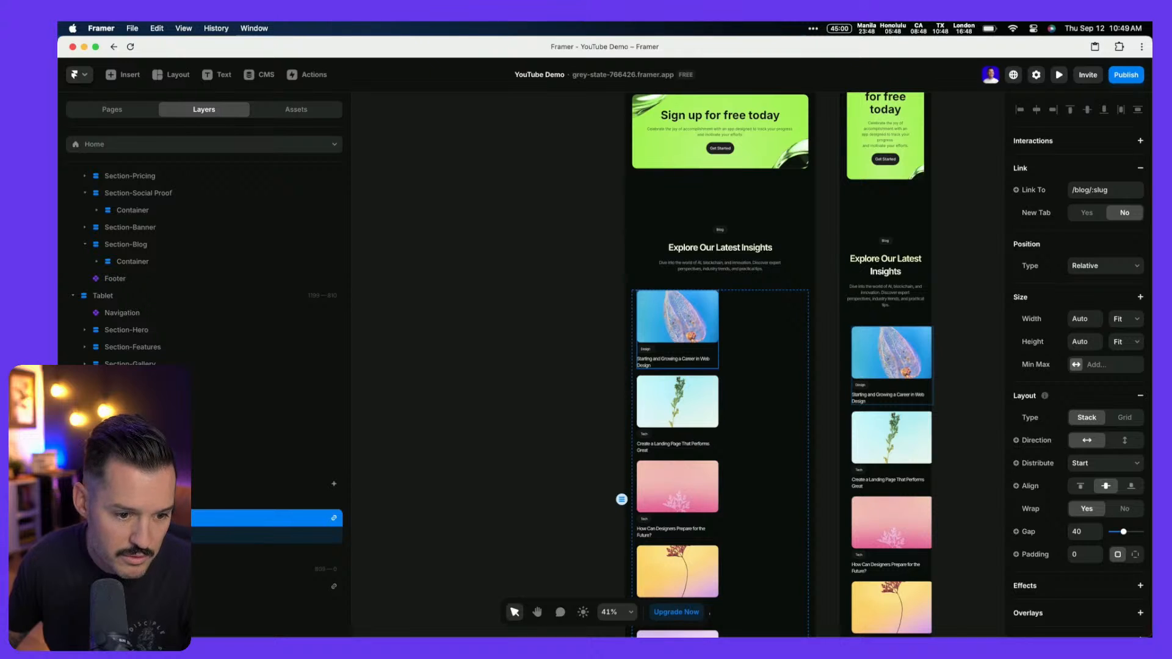
pyautogui.click(678, 323)
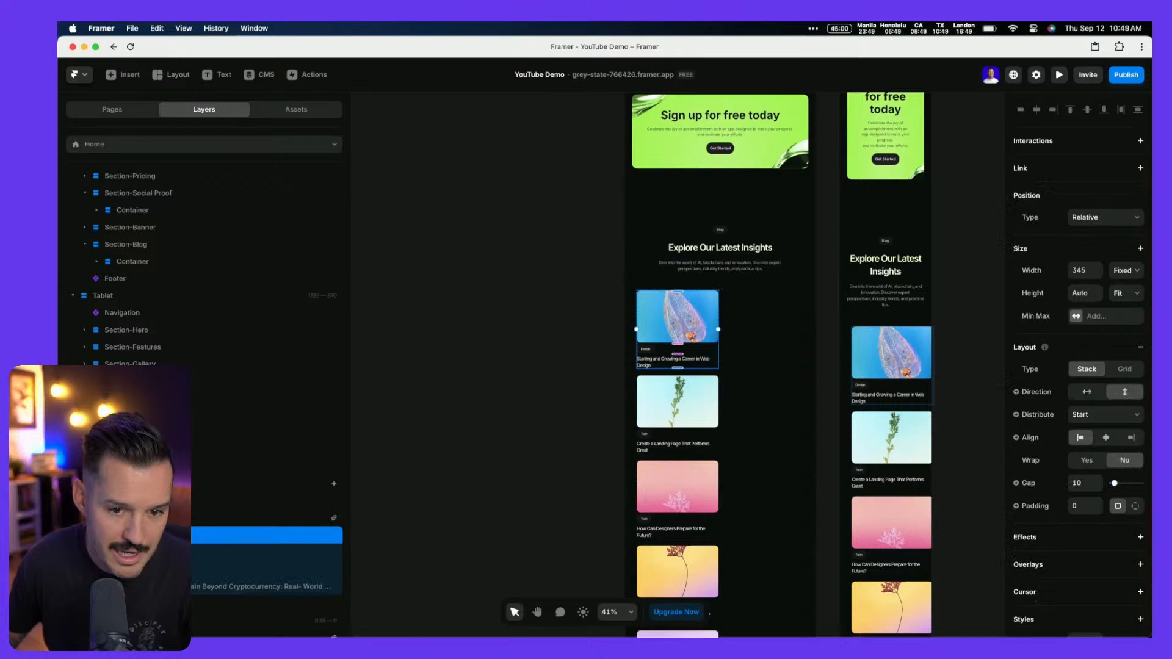
pyautogui.click(1128, 273)
pyautogui.click(1126, 298)
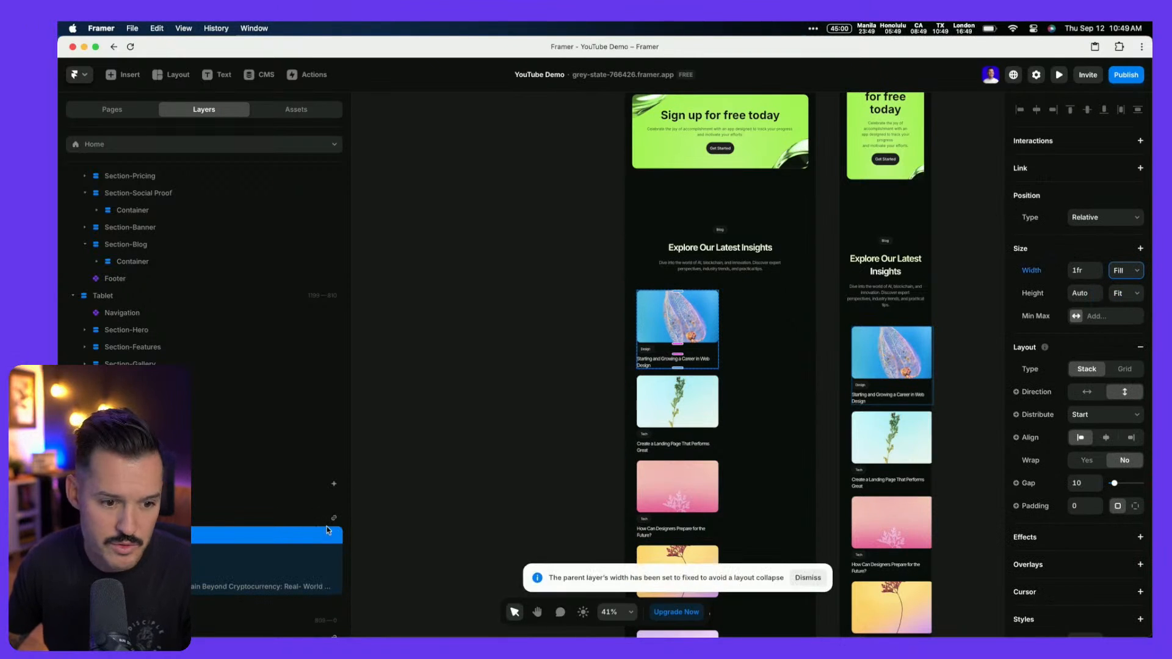
pyautogui.click(328, 518)
pyautogui.click(1131, 326)
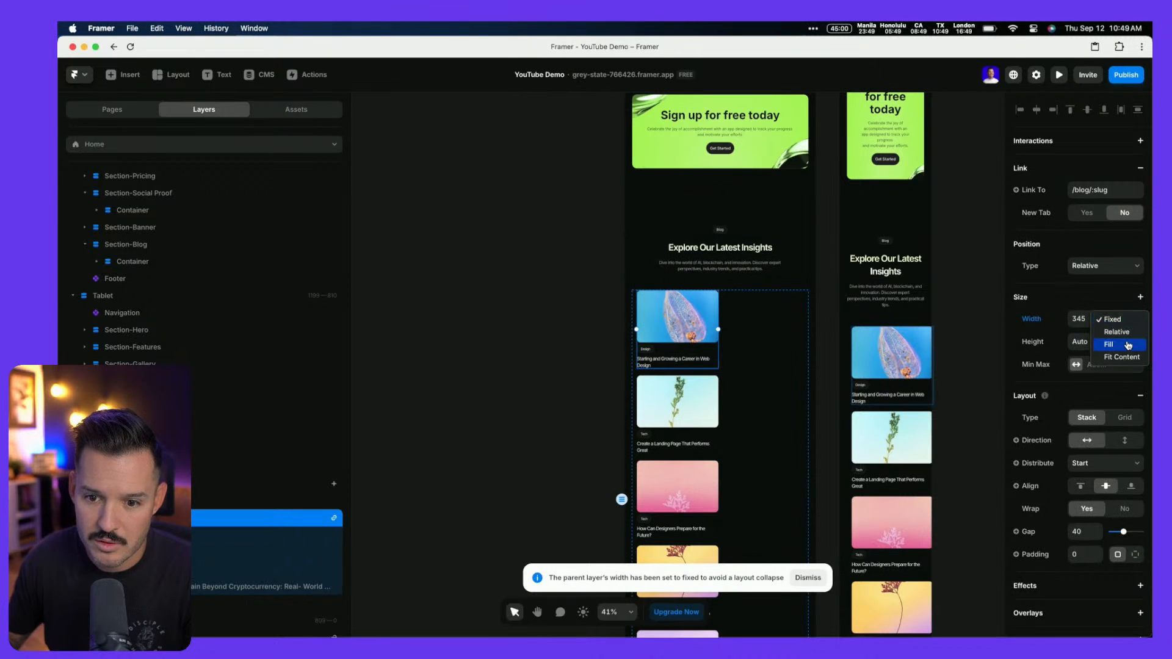
pyautogui.click(1130, 343)
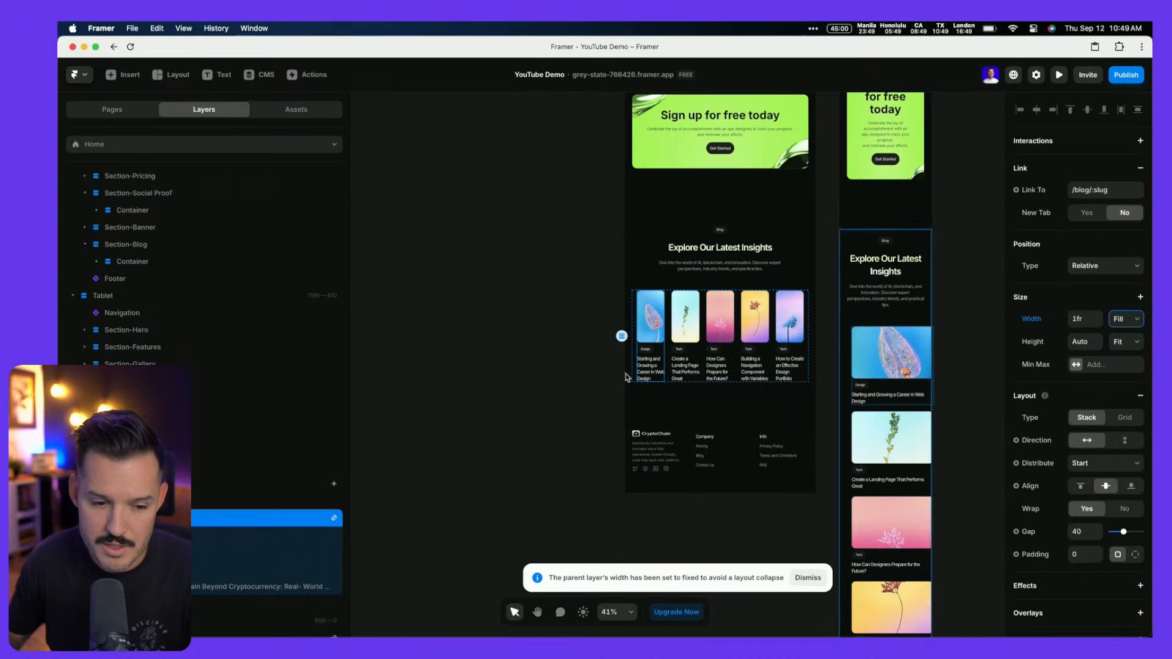
# Turn off wrapping and stack the tablet blog cards vertically in one column
pyautogui.click(147, 536)
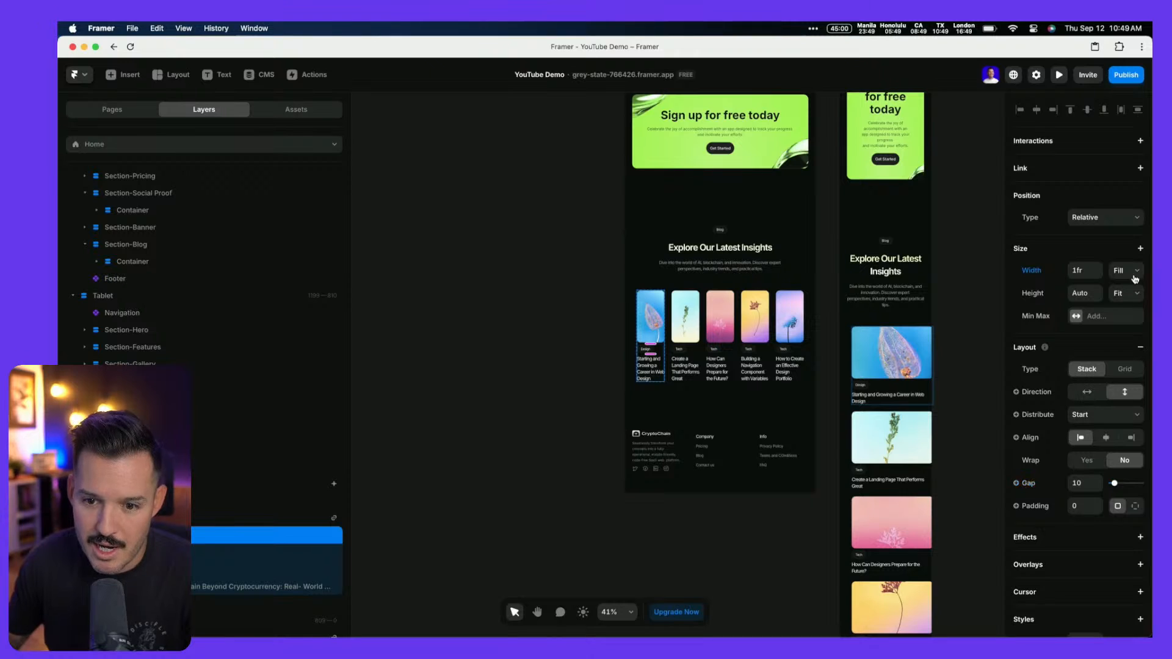
pyautogui.click(196, 519)
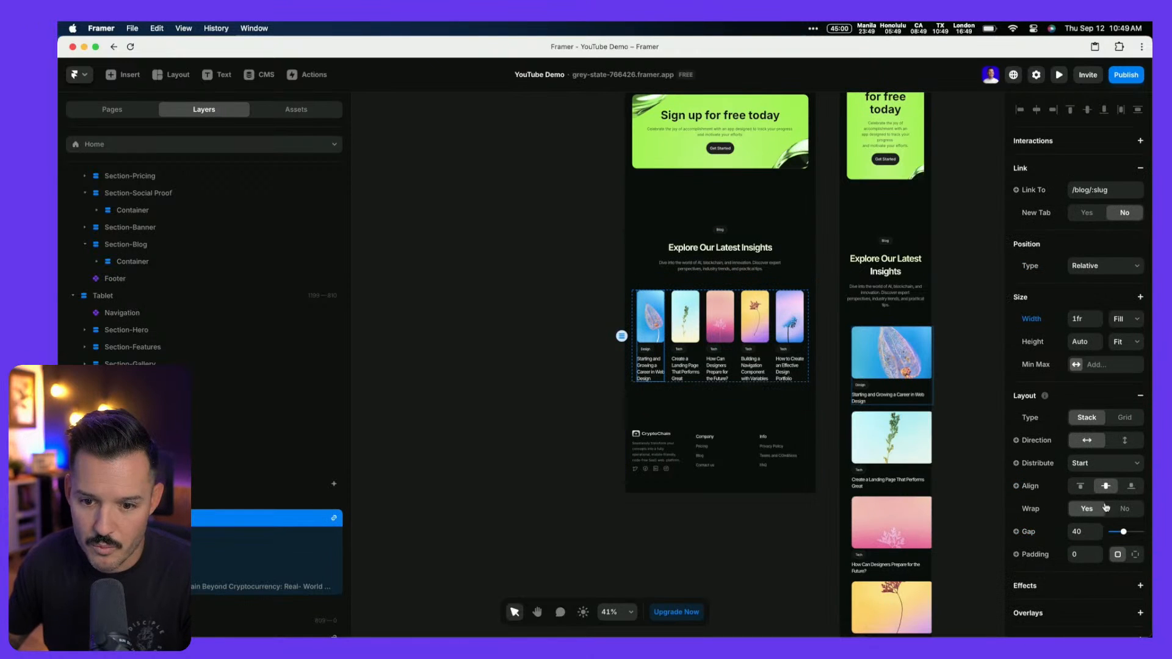
pyautogui.click(1127, 509)
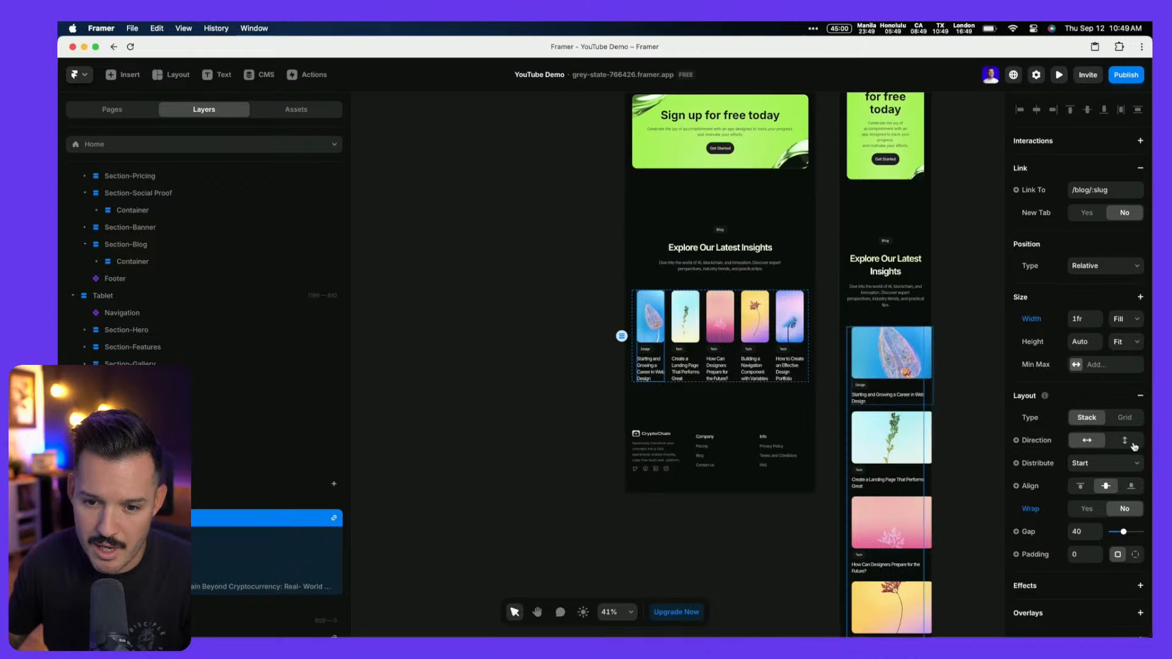
pyautogui.click(1127, 442)
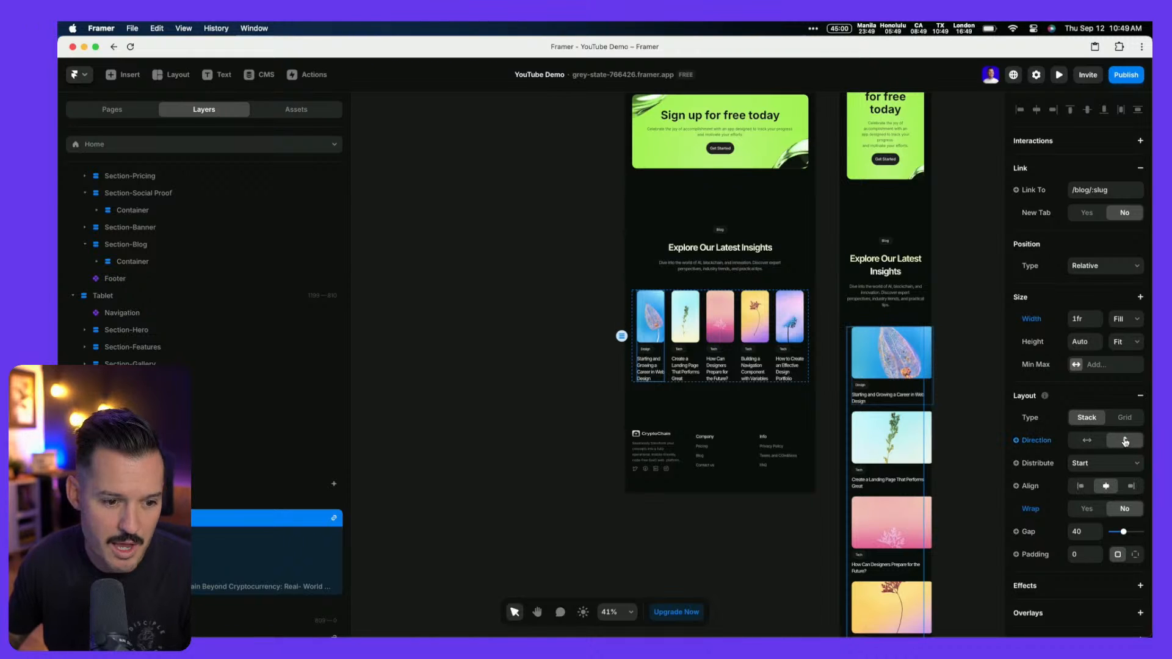
pyautogui.press('super+z')
pyautogui.press('super+z')
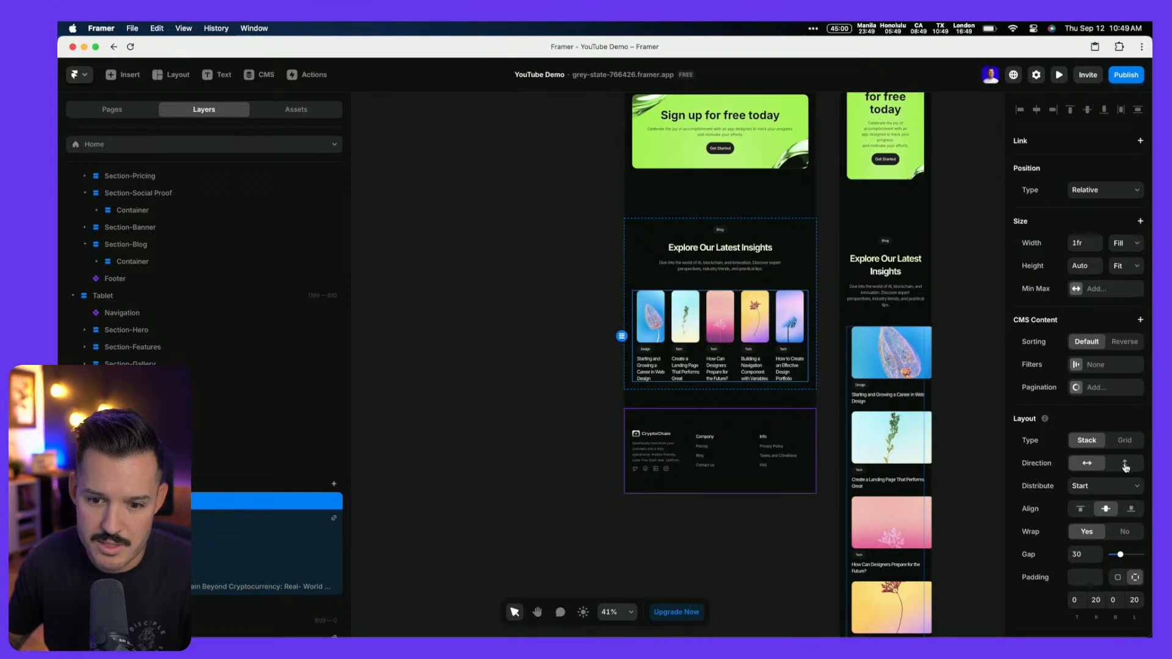
pyautogui.click(1125, 464)
pyautogui.scroll(-2, 839, 480)
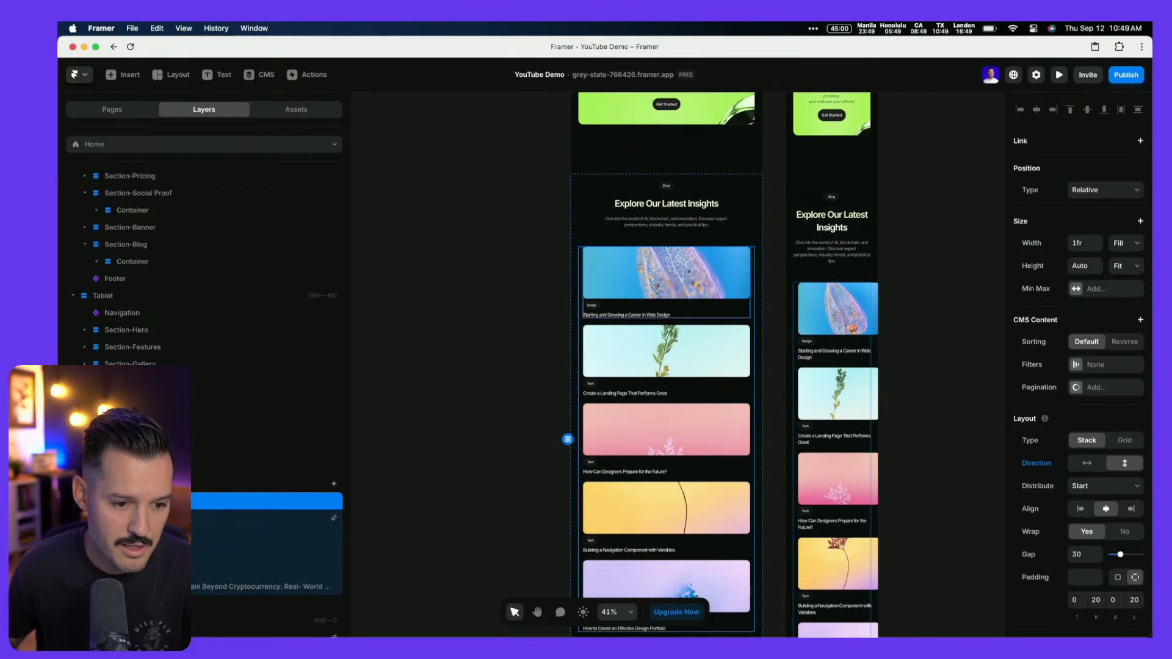
# Select the phone card's stack and try resetting its width override, then undo it
pyautogui.click(153, 519)
pyautogui.click(152, 535)
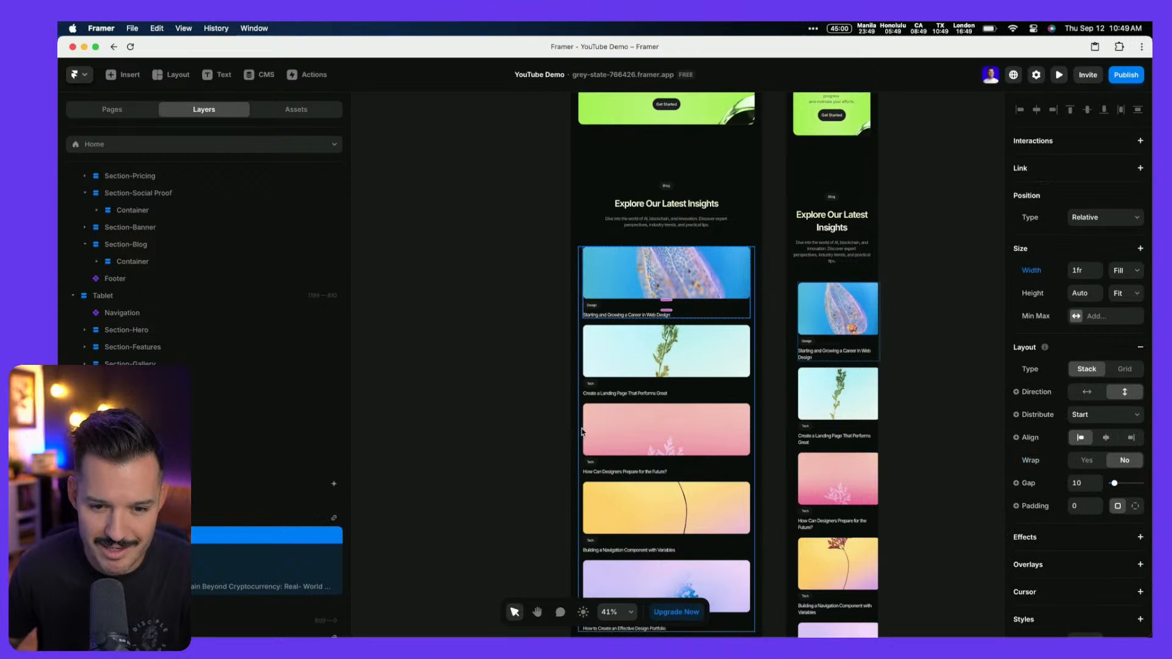
pyautogui.click(839, 299)
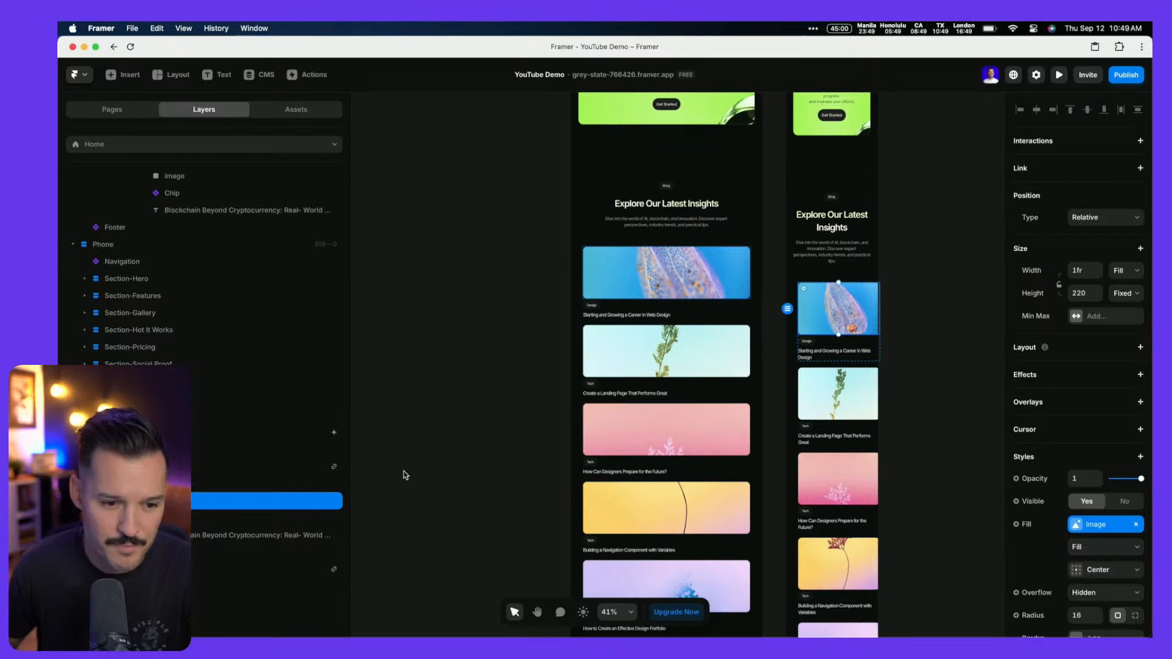
pyautogui.press('Escape')
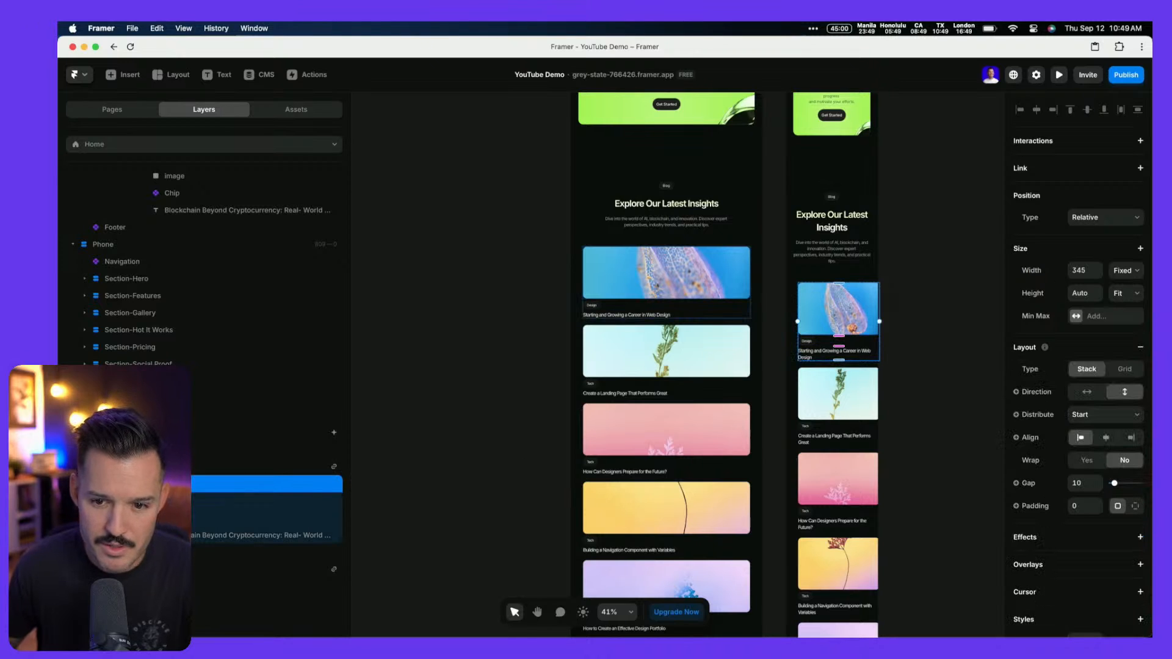
pyautogui.press('Escape')
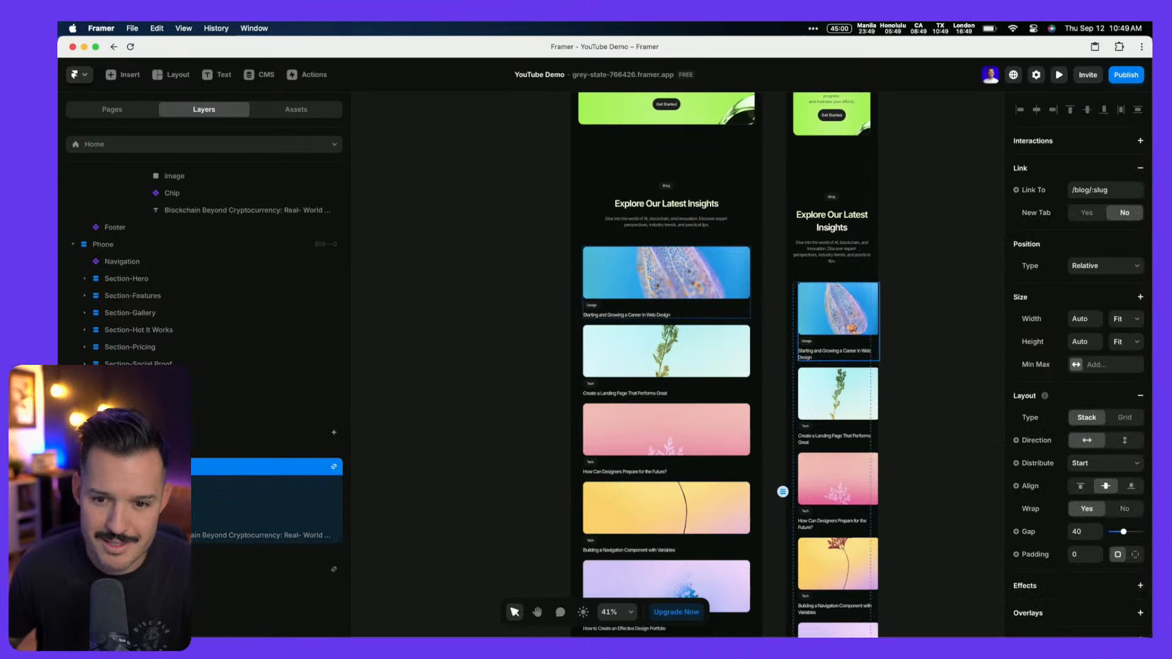
pyautogui.click(193, 488)
pyautogui.doubleClick(614, 297)
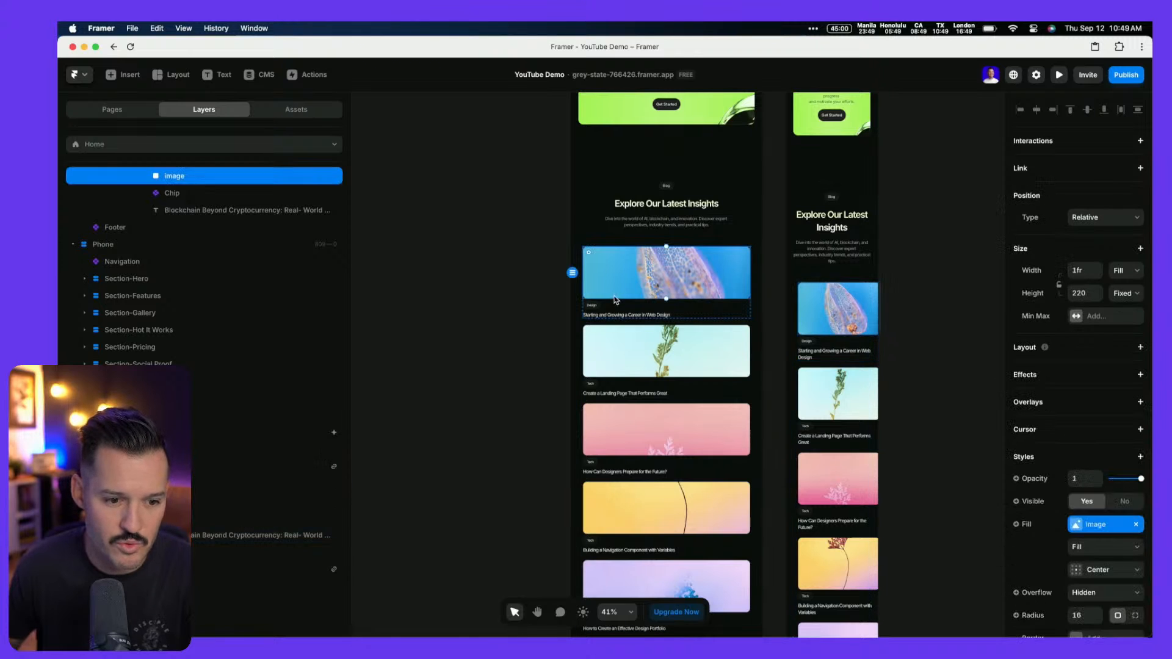
pyautogui.scroll(2, 305, 291)
pyautogui.click(173, 259)
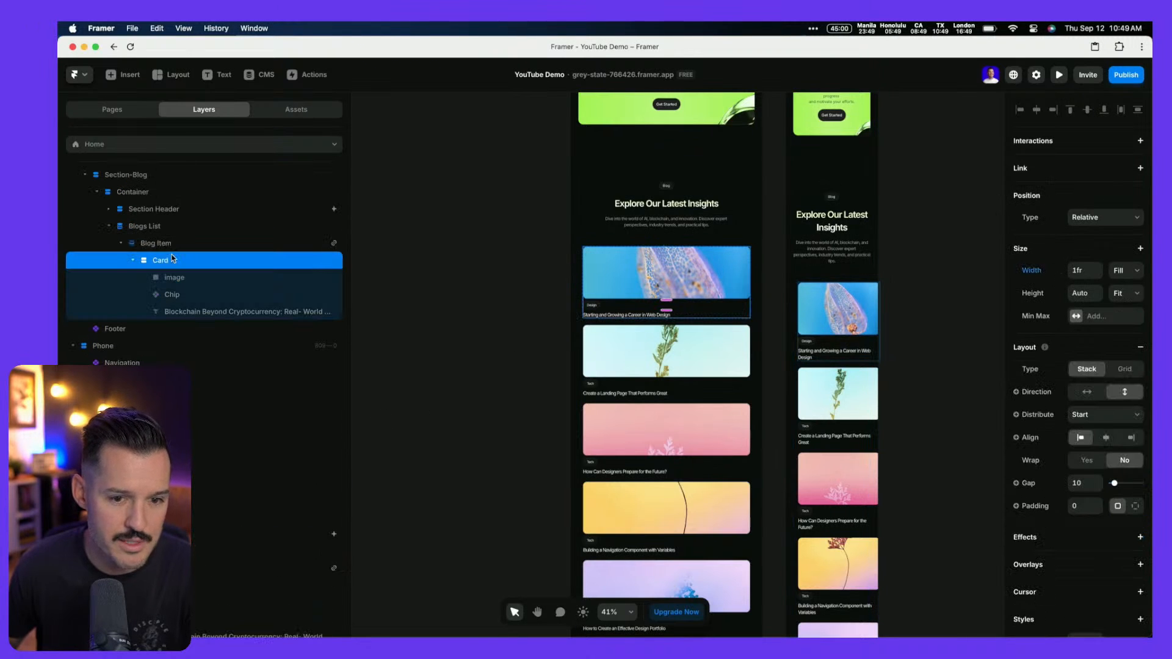
pyautogui.click(1034, 271)
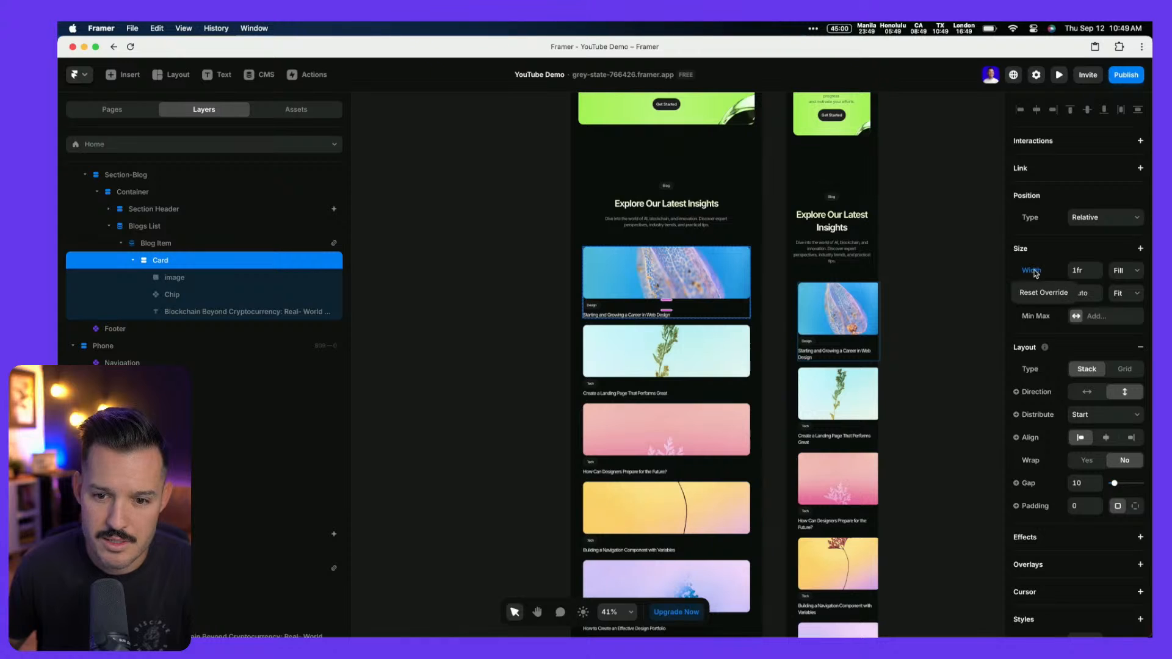
pyautogui.click(1037, 293)
pyautogui.press('super+z')
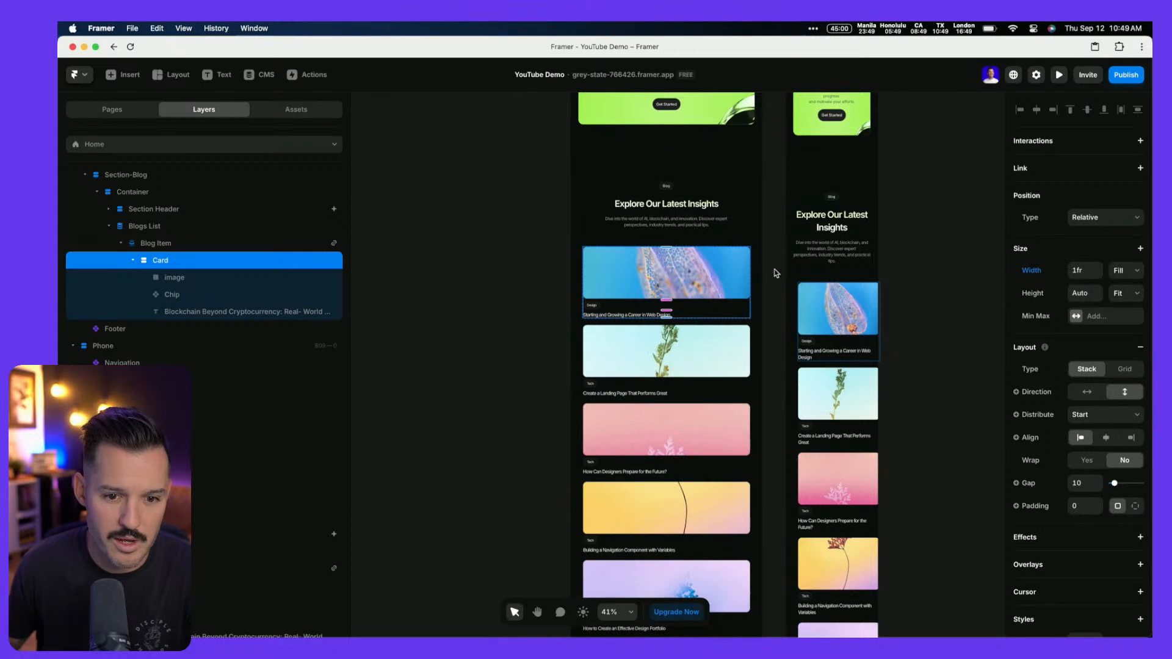
# Set the phone Card's width to Fill, keeping its content aligned left
pyautogui.click(802, 294)
pyautogui.click(788, 309)
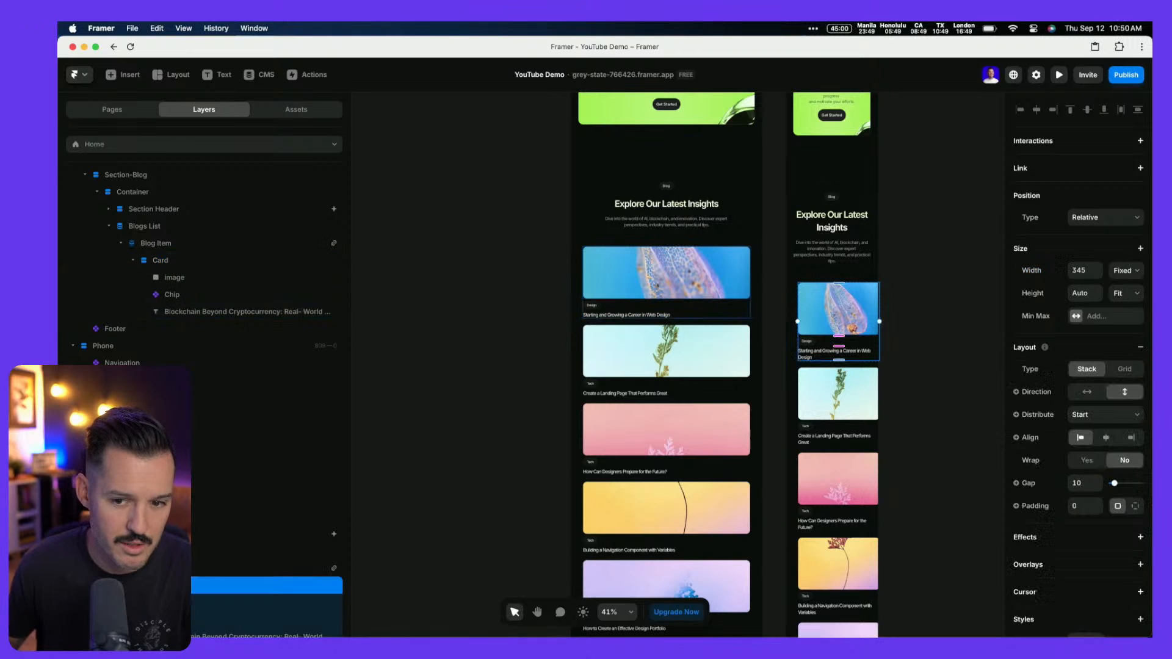
pyautogui.click(1122, 273)
pyautogui.click(1123, 297)
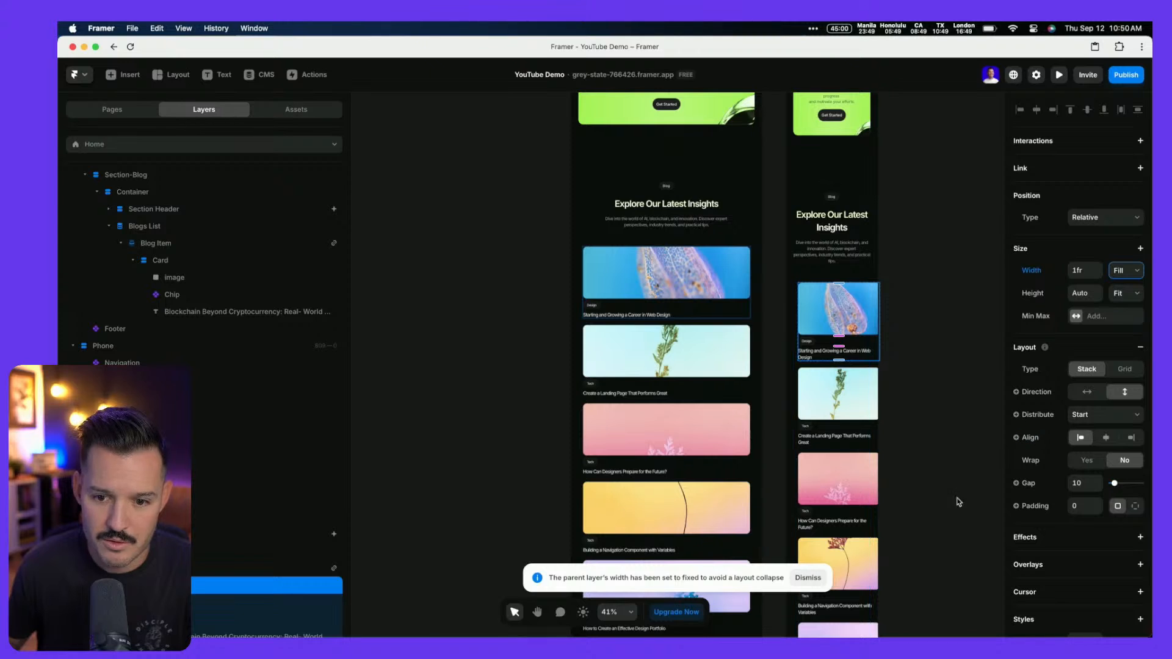
pyautogui.click(1106, 439)
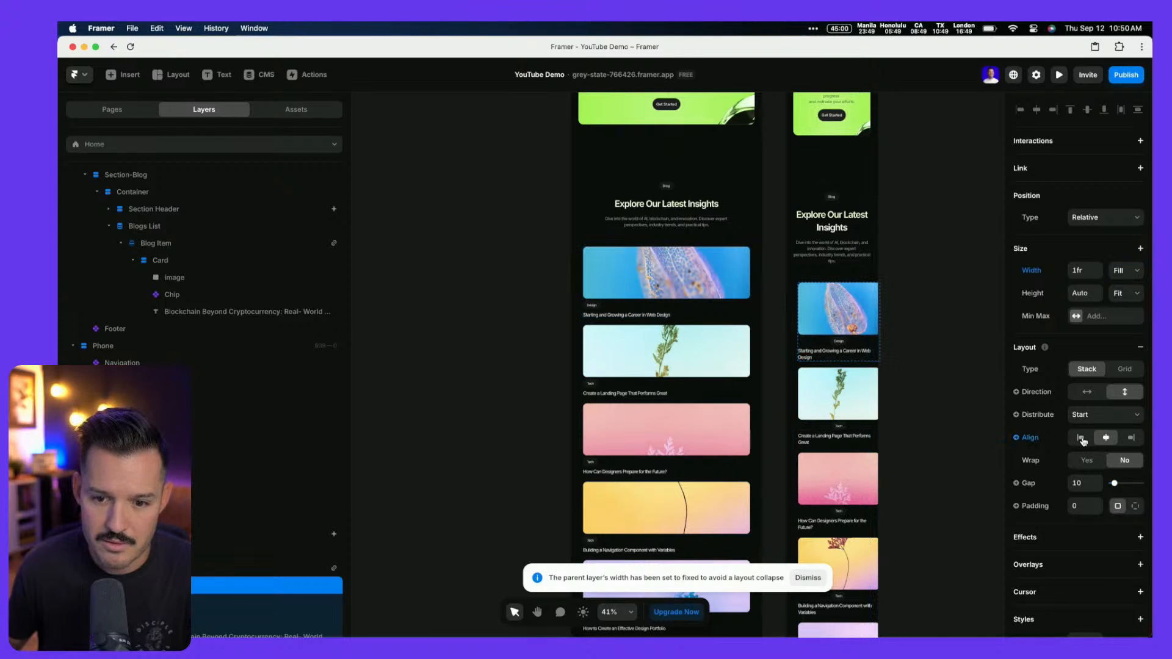
pyautogui.click(1082, 440)
# Try Fill width on the phone Blog Item, then undo it
pyautogui.click(156, 568)
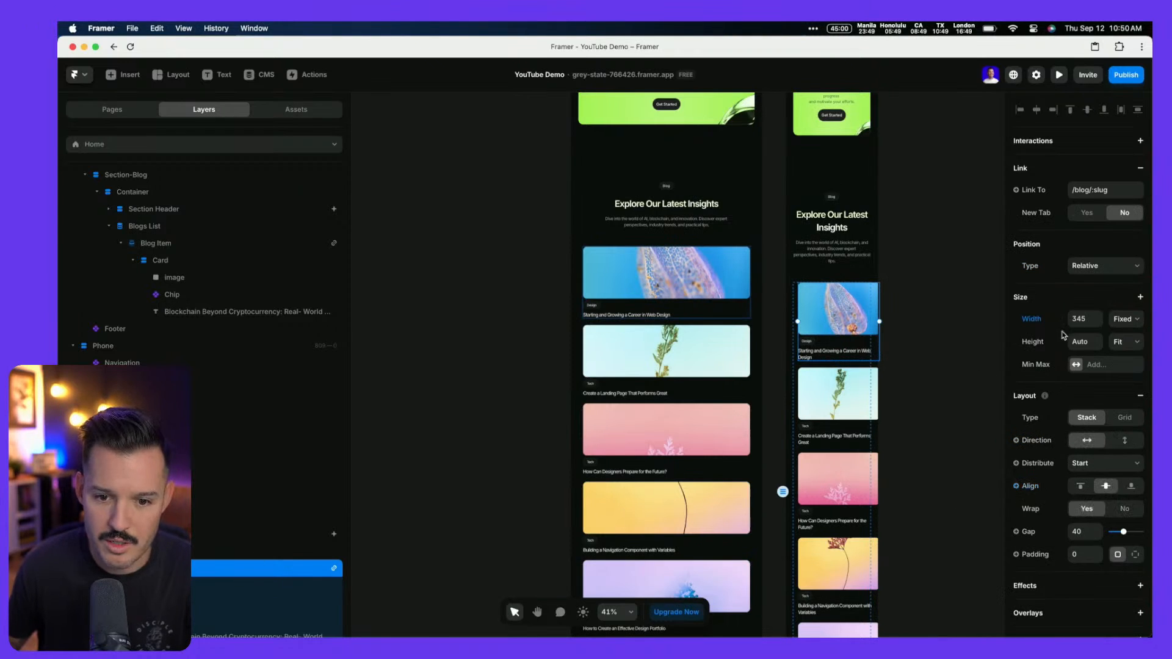
pyautogui.click(1117, 320)
pyautogui.click(1119, 340)
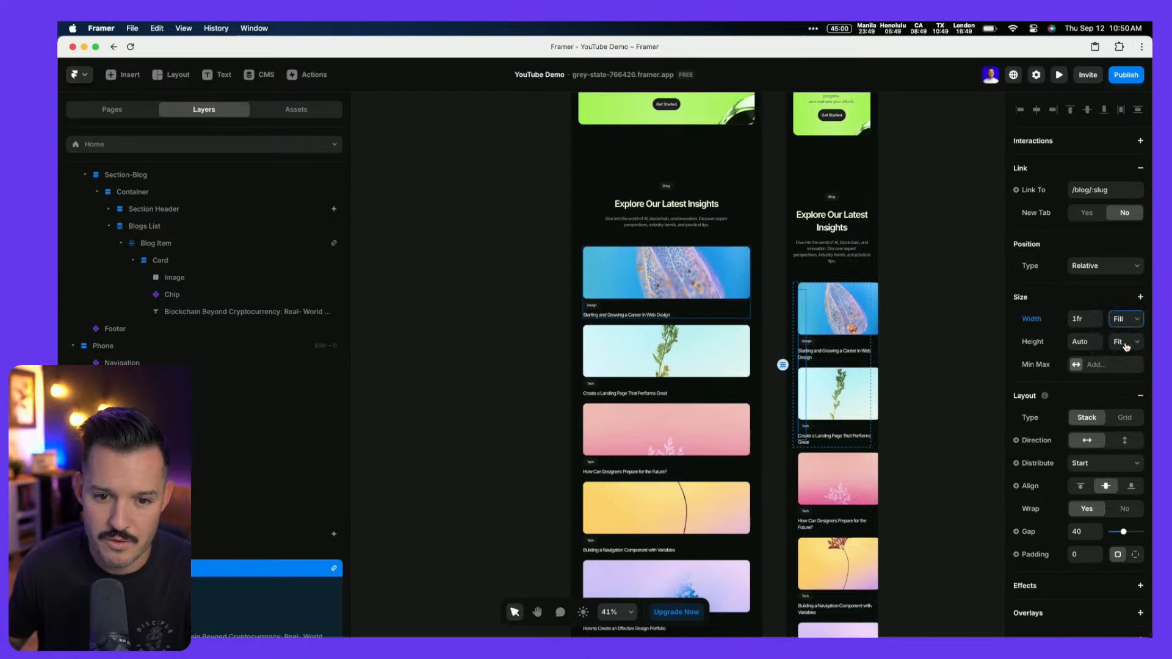
pyautogui.press('super+z')
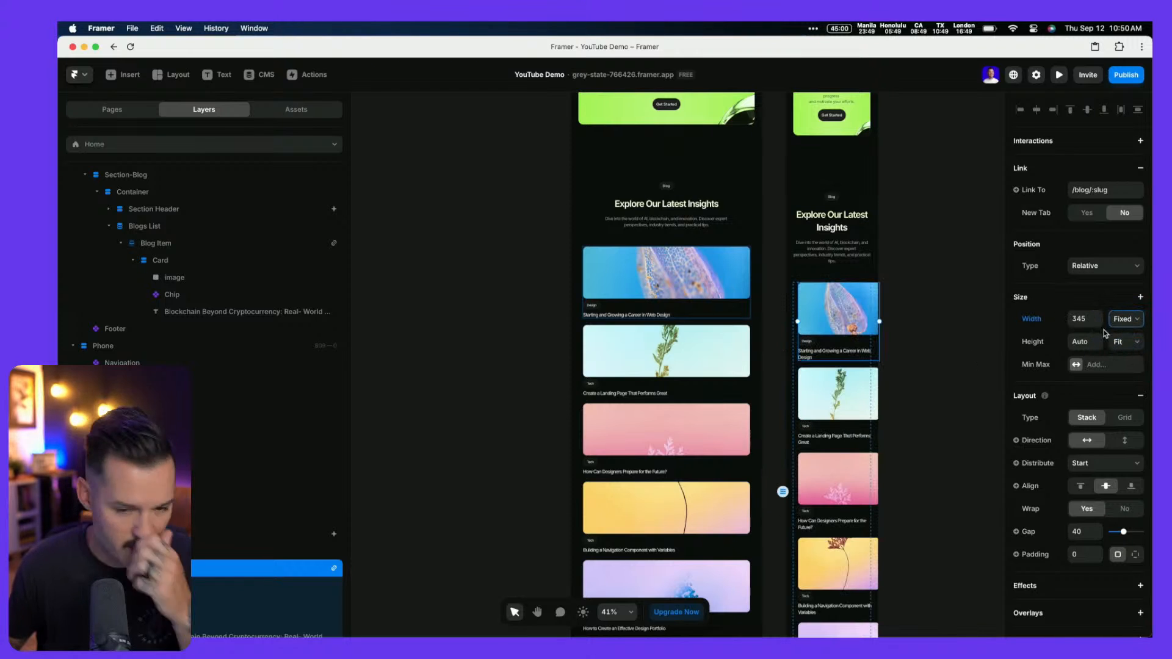
pyautogui.hscroll(3, 891, 359)
pyautogui.scroll(-5, 891, 358)
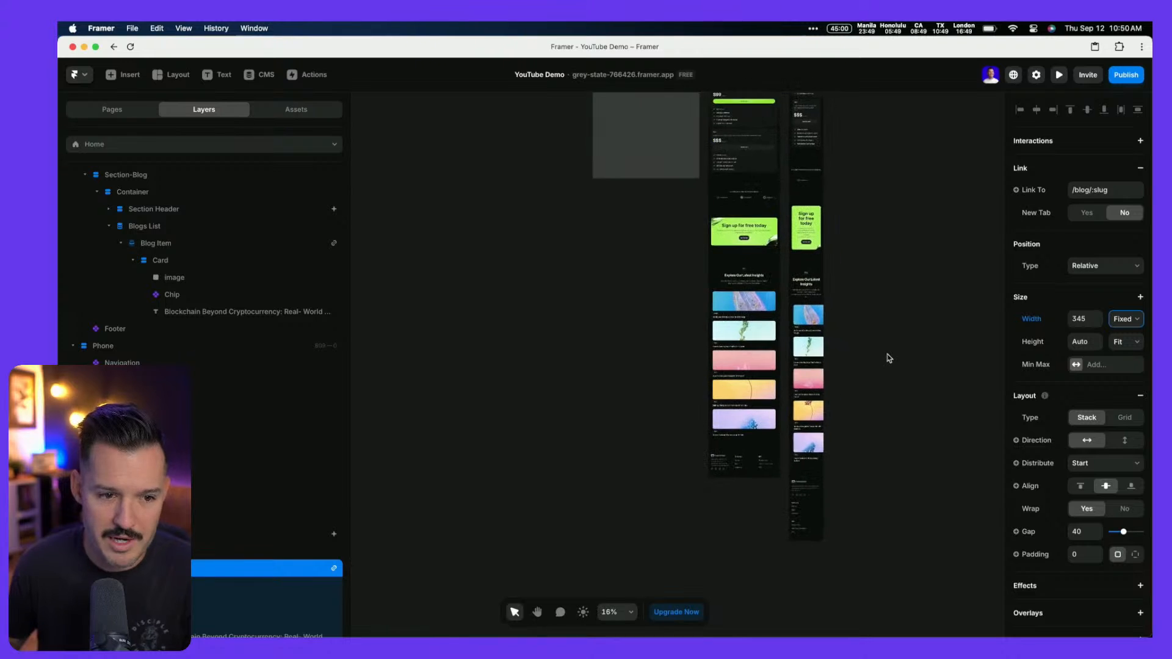
# Open the Blog collection's detail page under /blog from the Pages panel
pyautogui.click(297, 109)
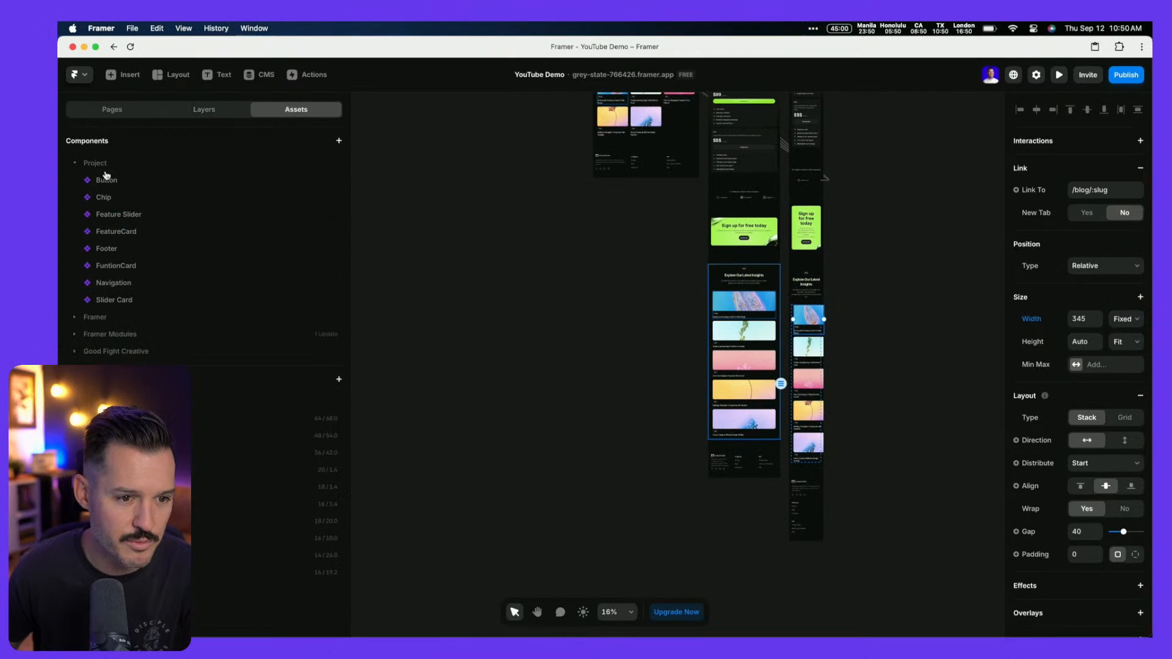
pyautogui.click(116, 109)
pyautogui.click(114, 250)
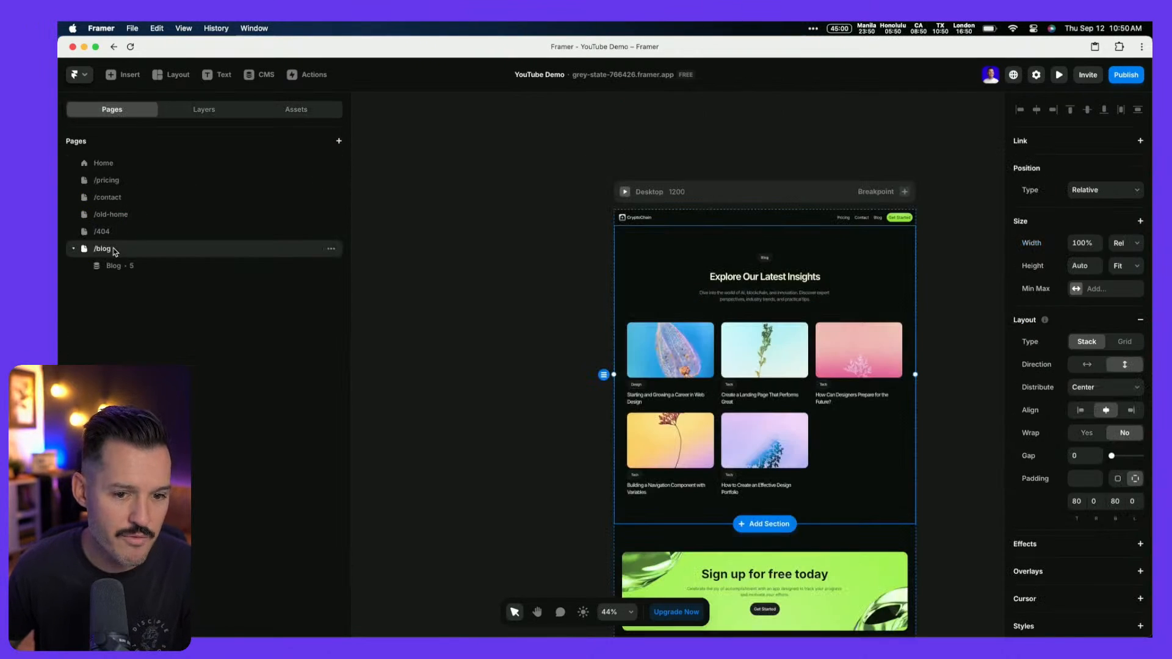
pyautogui.scroll(-3, 512, 311)
pyautogui.scroll(5, 510, 309)
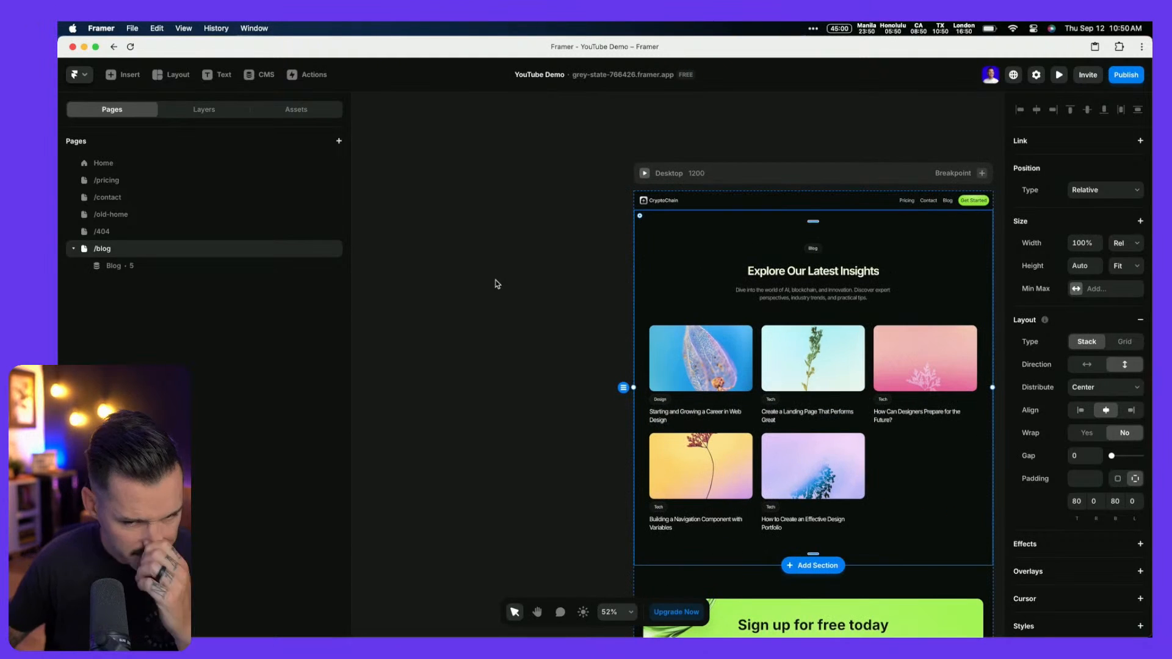
pyautogui.click(168, 265)
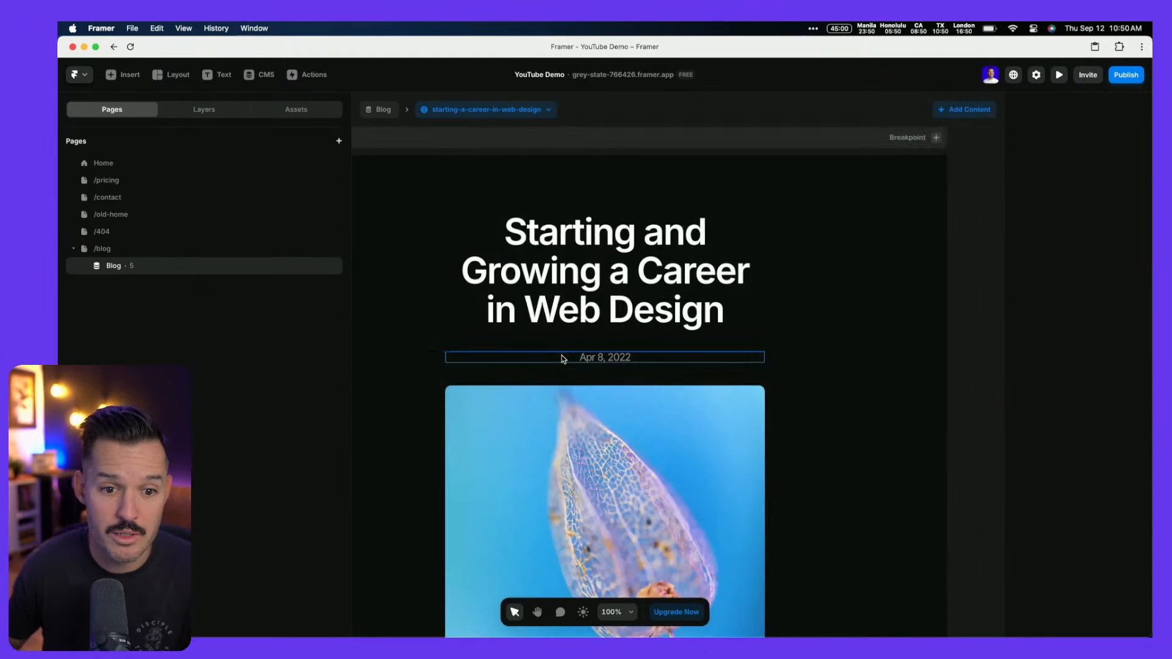
pyautogui.scroll(-2, 559, 361)
pyautogui.hscroll(-2, 562, 355)
# Scroll through Figma's Blog Post design to the footer and back, then return to Framer
pyautogui.hotkey('ctrl', 'Left')
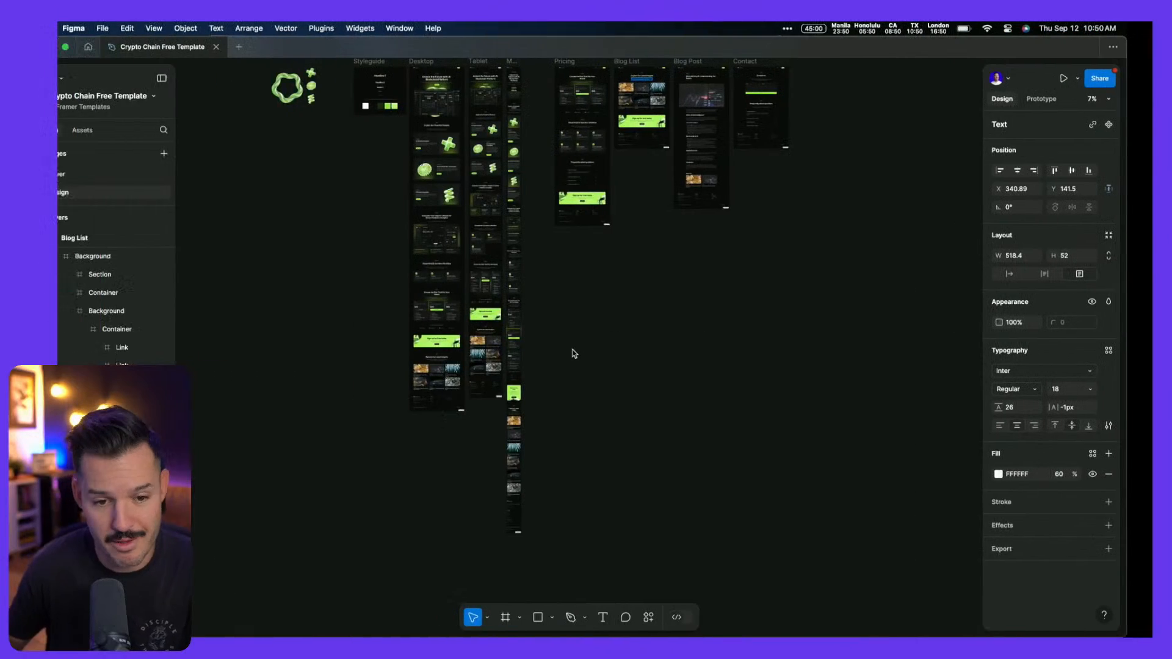
pyautogui.scroll(3, 576, 347)
pyautogui.scroll(5, 713, 249)
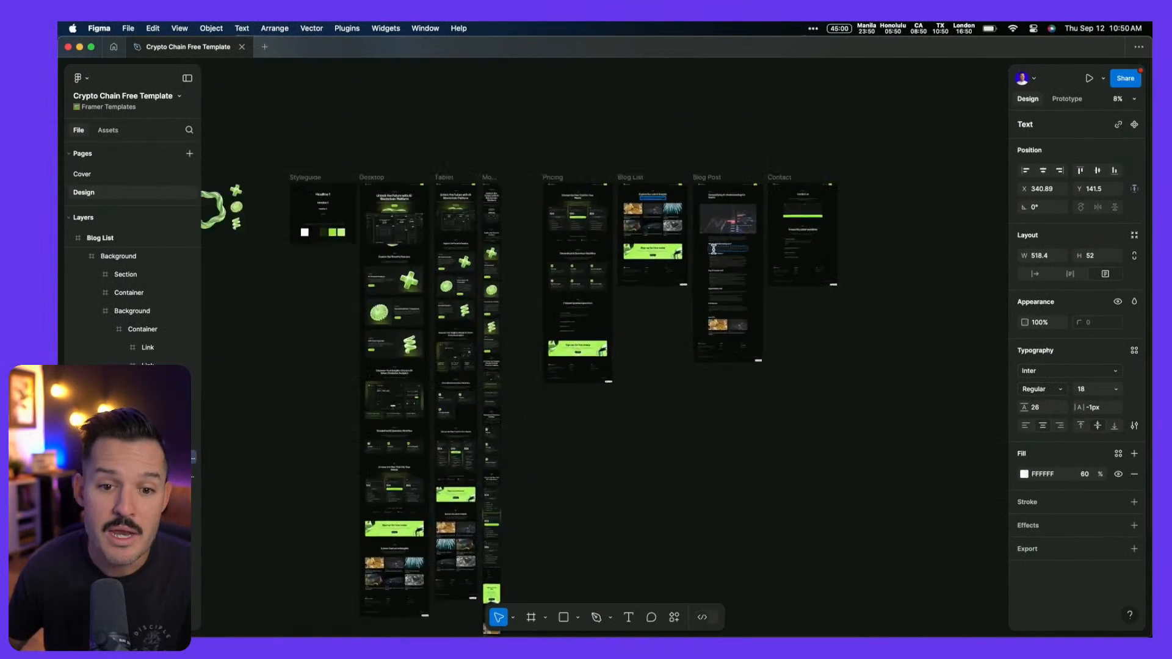
pyautogui.scroll(2, 705, 223)
pyautogui.hscroll(2, 704, 220)
pyautogui.scroll(4, 704, 220)
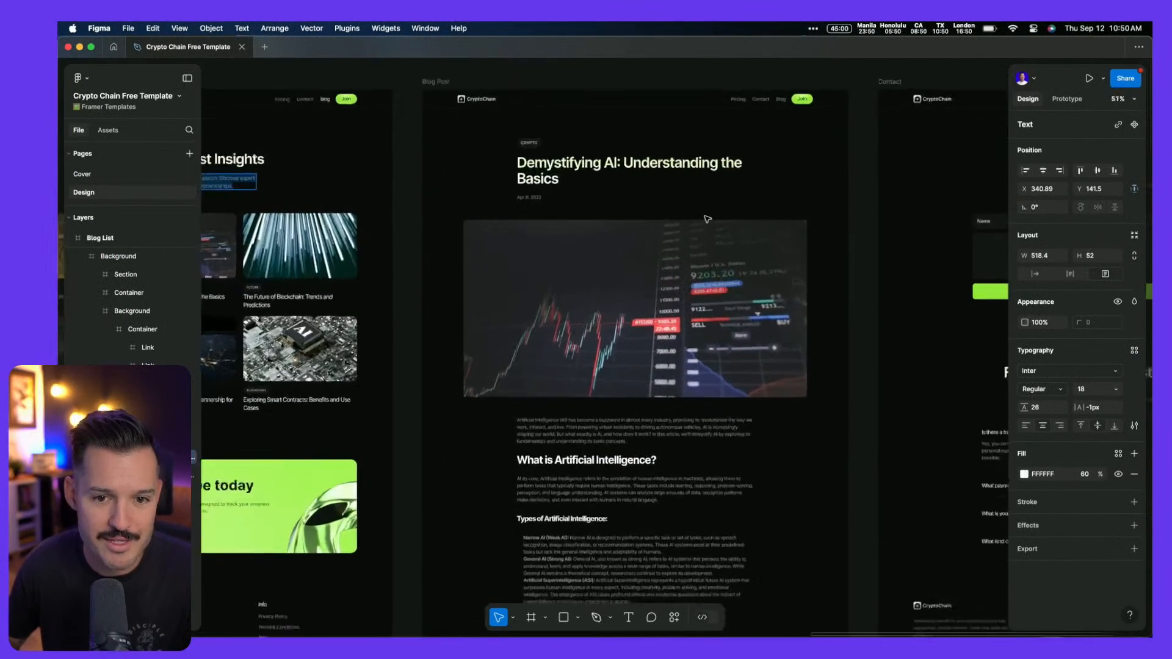
pyautogui.scroll(-4, 532, 306)
pyautogui.scroll(-8, 533, 306)
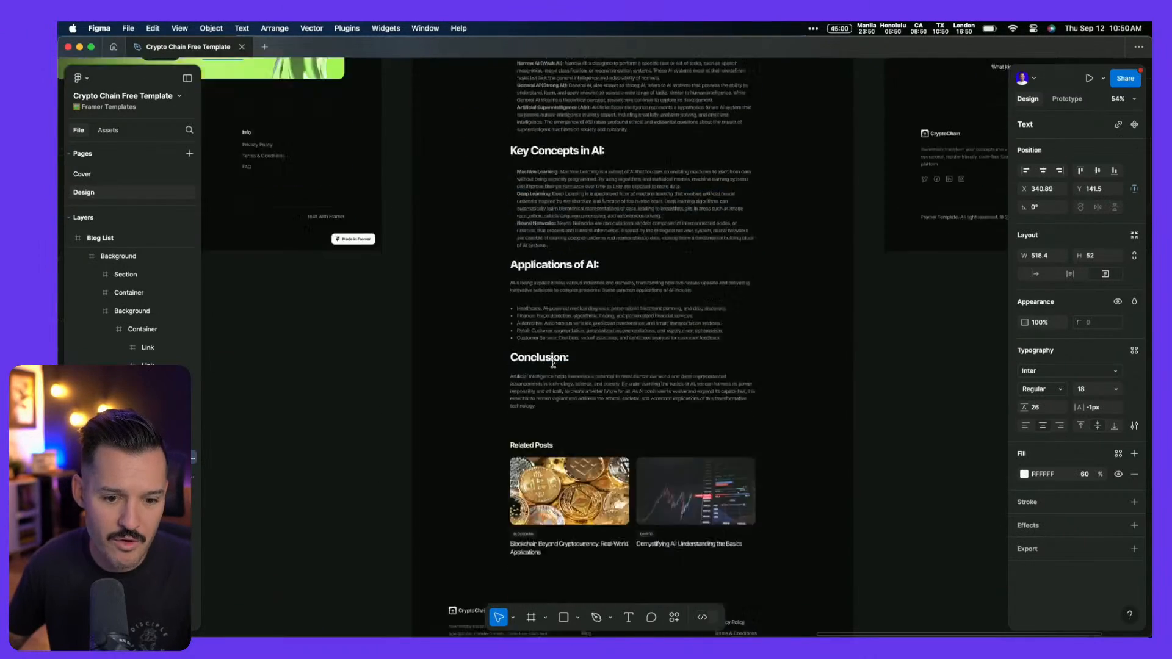
pyautogui.scroll(10, 579, 258)
pyautogui.scroll(3, 577, 257)
pyautogui.scroll(-15, 576, 254)
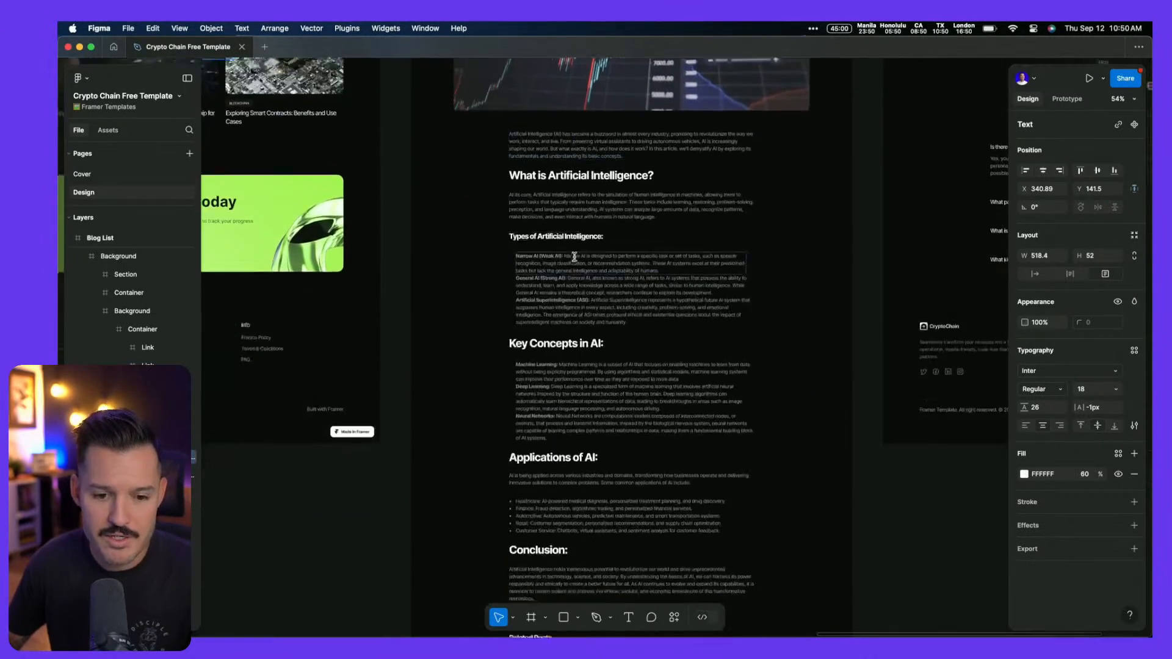
pyautogui.scroll(5, 602, 218)
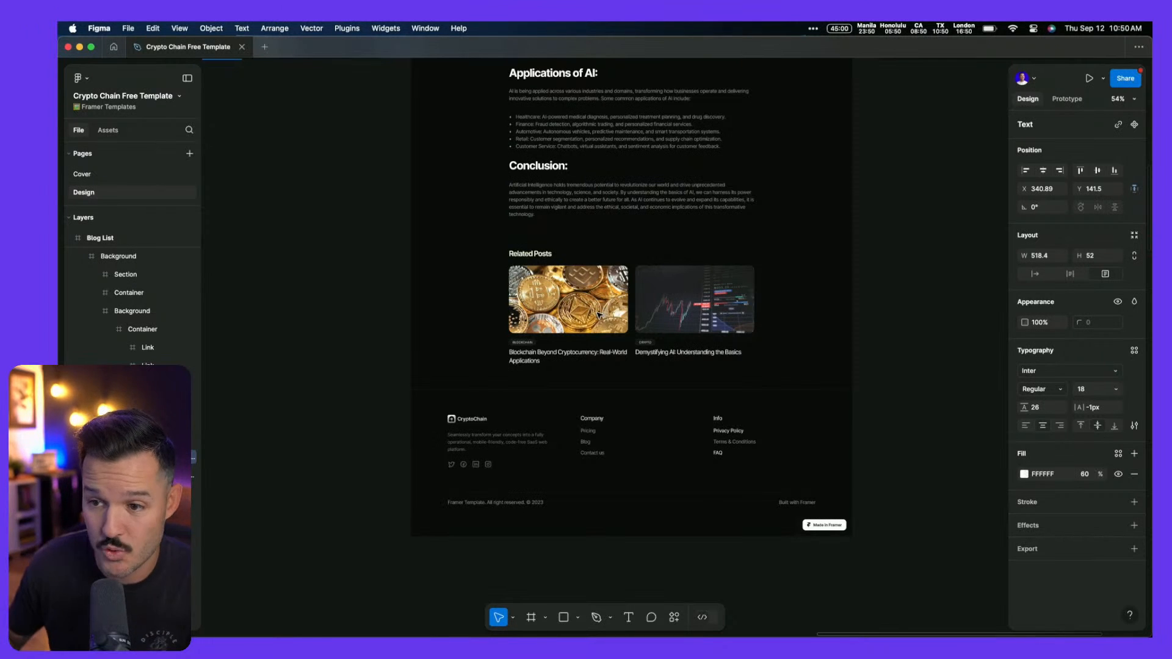
pyautogui.scroll(10, 598, 314)
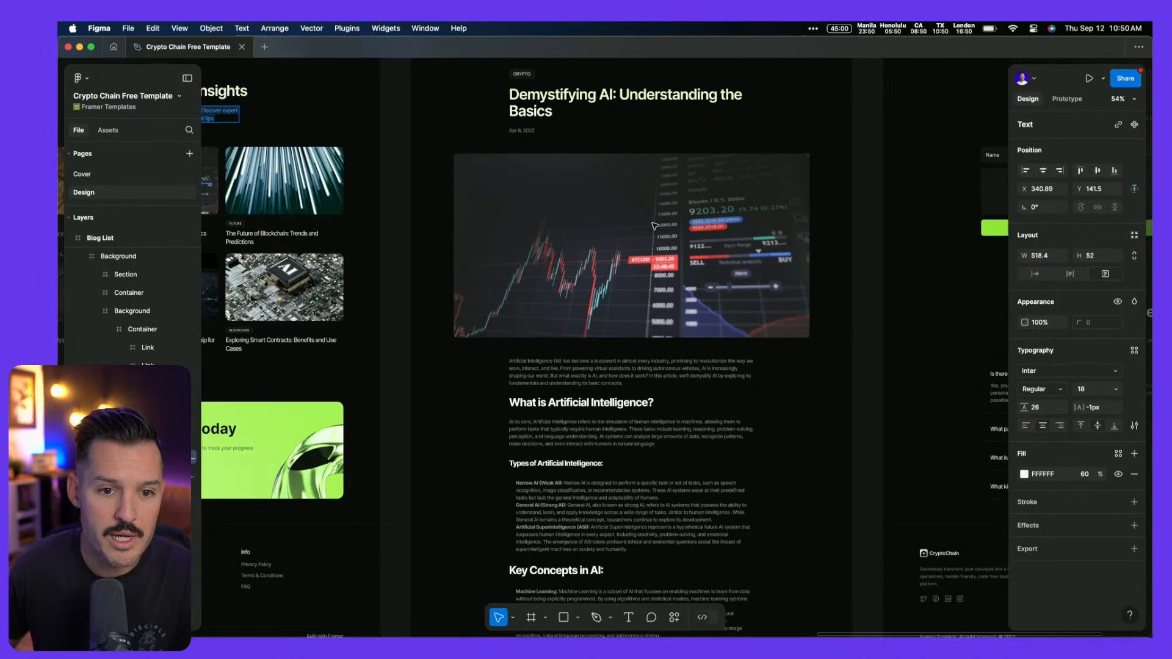
pyautogui.scroll(2, 654, 225)
pyautogui.hscroll(1, 655, 226)
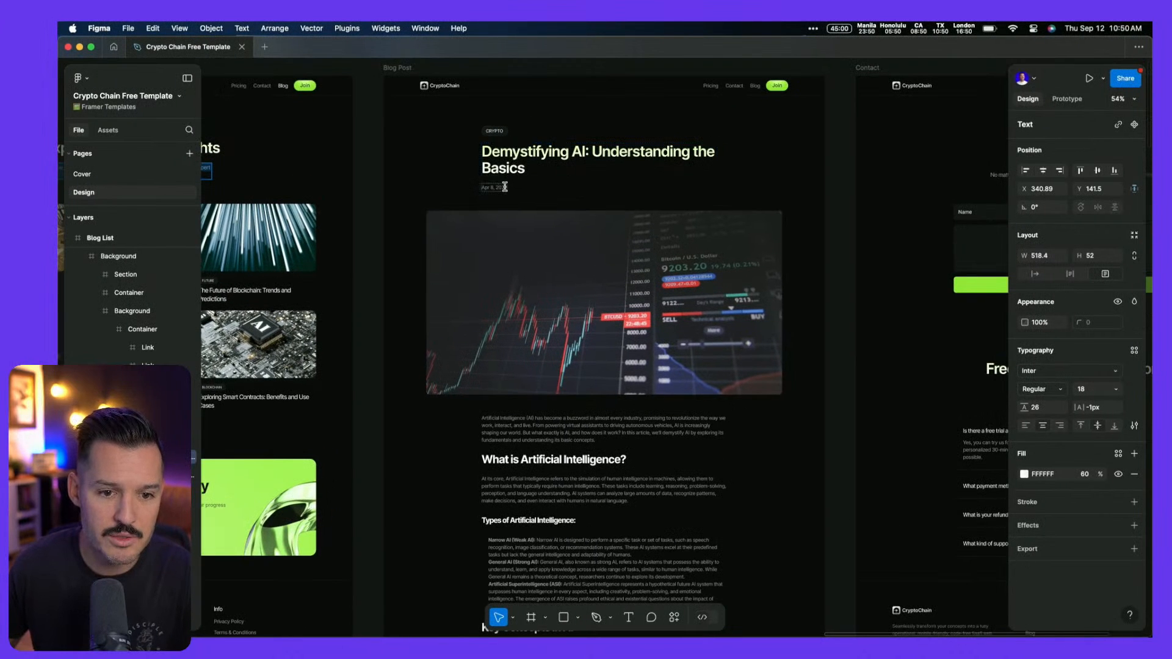
pyautogui.hotkey('ctrl', 'Right')
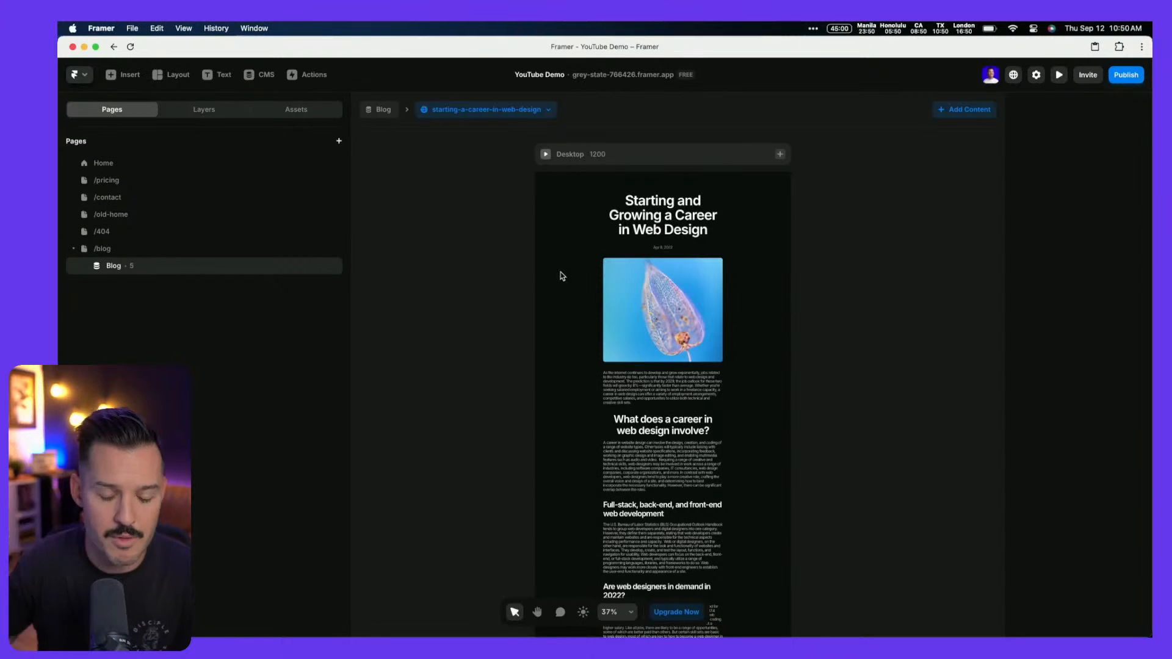
# Place a Chip component from Assets above the post title
pyautogui.click(673, 210)
pyautogui.hotkey('ctrl', 'Left')
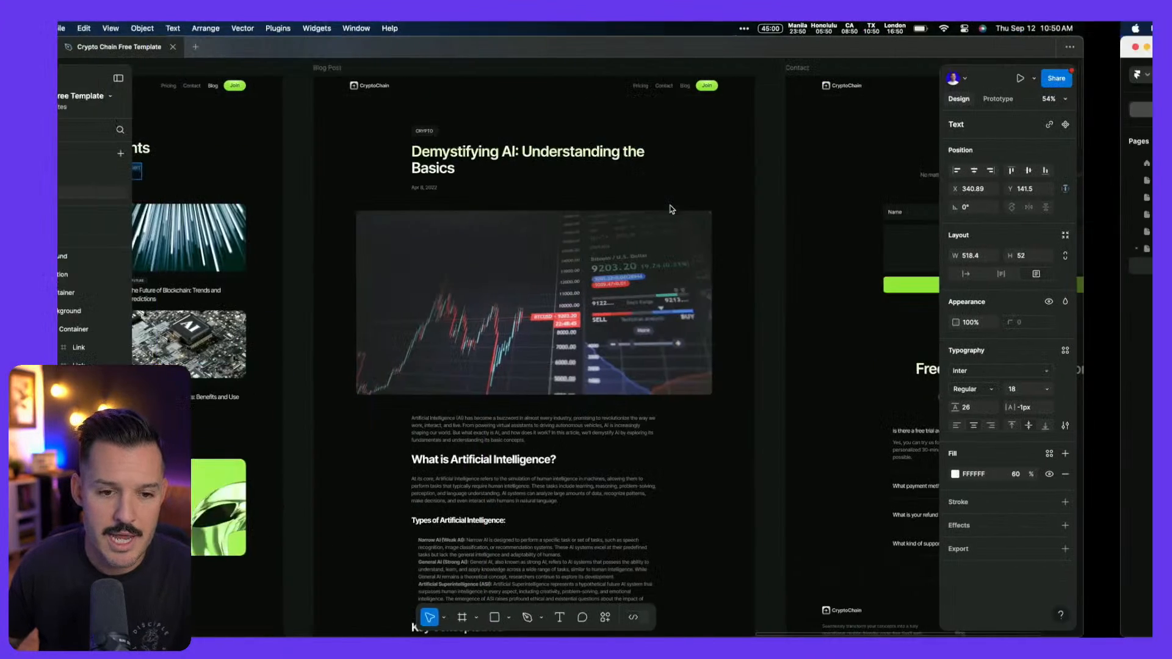
pyautogui.hotkey('ctrl', 'Right')
pyautogui.scroll(-3, 677, 210)
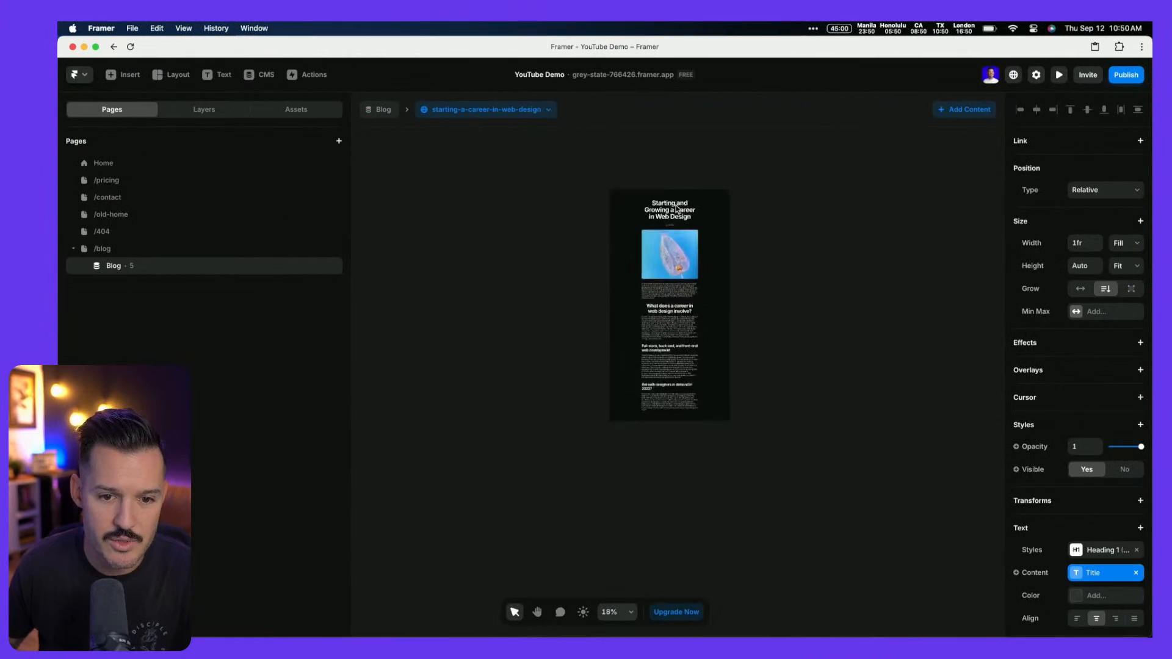
pyautogui.scroll(5, 678, 209)
pyautogui.click(322, 111)
pyautogui.moveTo(105, 199); pyautogui.dragTo(574, 193)
# Left-align the content stack, the post title and the date text
pyautogui.click(757, 206)
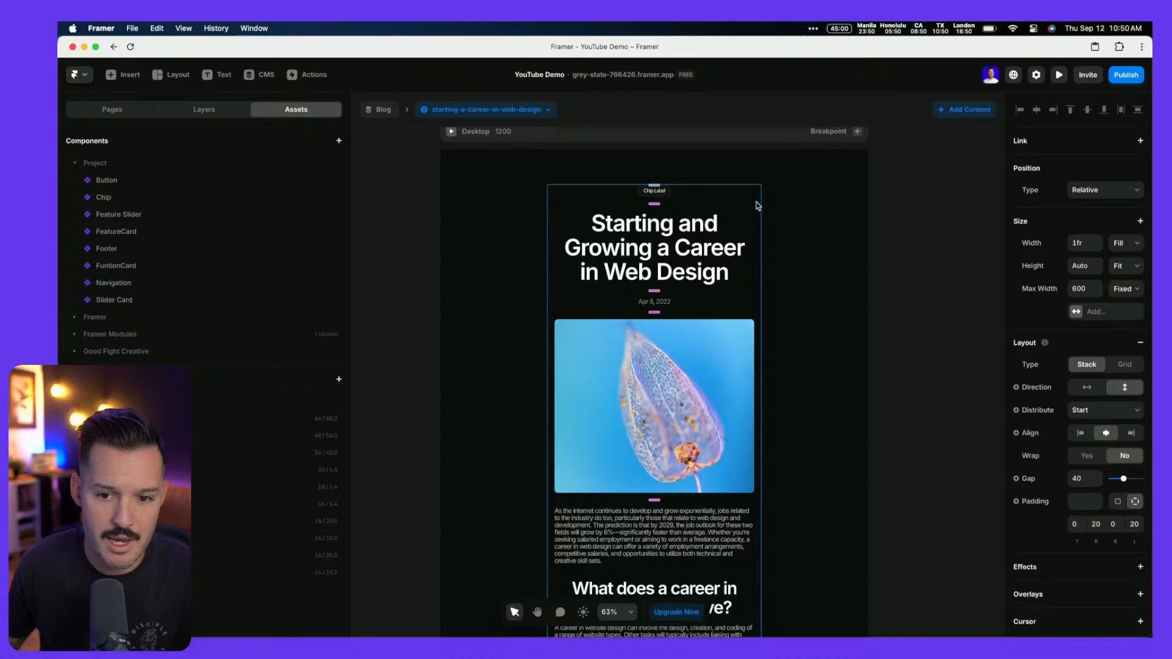
pyautogui.click(1081, 435)
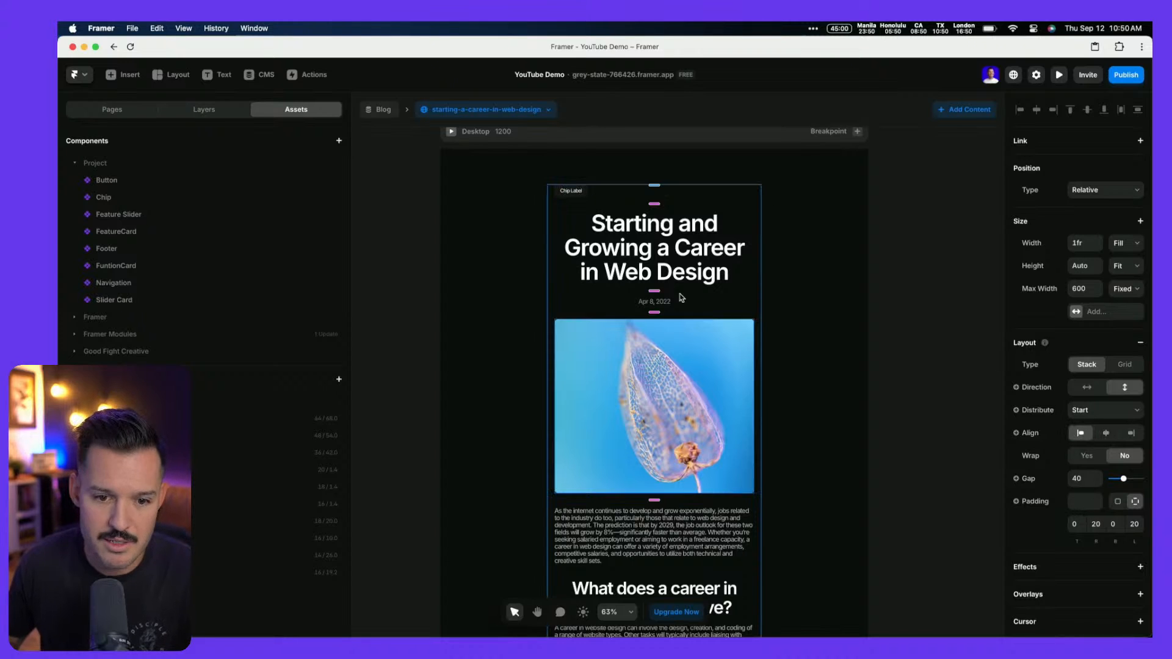
pyautogui.click(666, 263)
pyautogui.keyDown('shift'); pyautogui.click(664, 304); pyautogui.keyUp('shift')
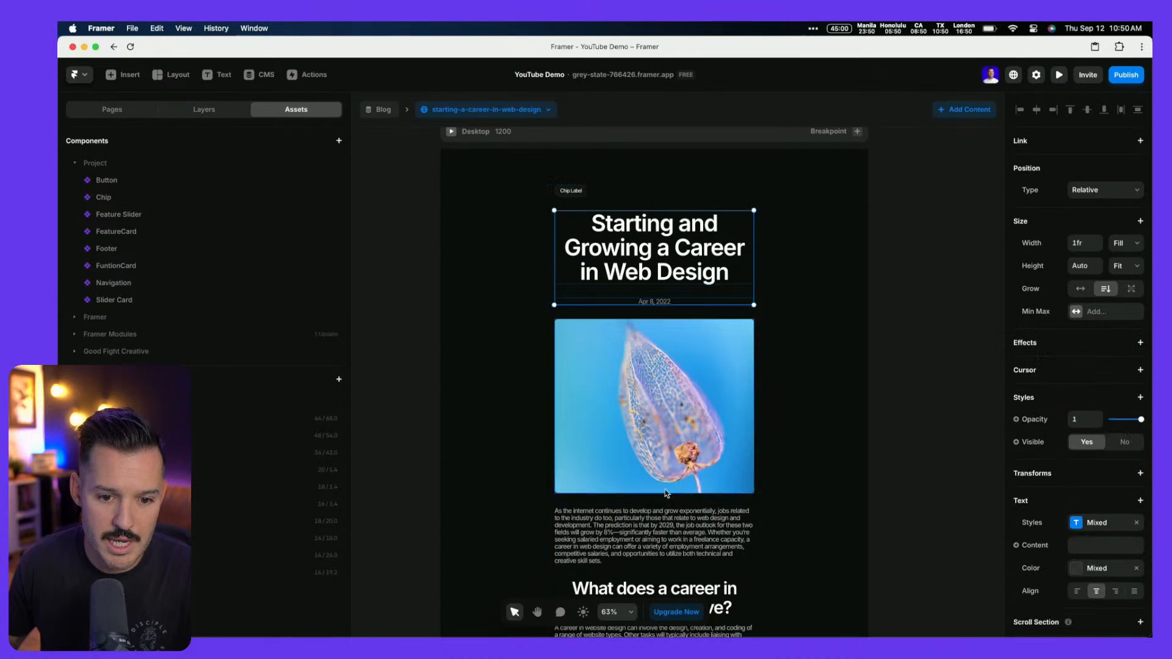
pyautogui.click(1077, 591)
# Bind the chip's label to the post's Category field
pyautogui.click(571, 193)
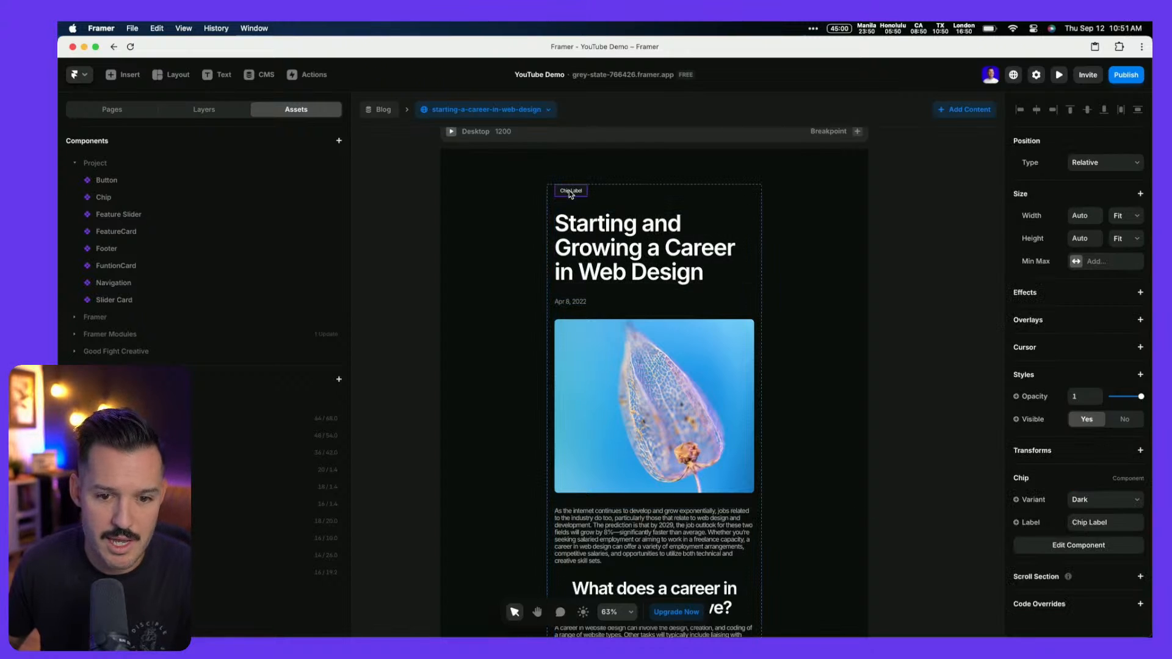
pyautogui.click(1032, 523)
pyautogui.moveTo(1039, 568)
pyautogui.moveTo(988, 536)
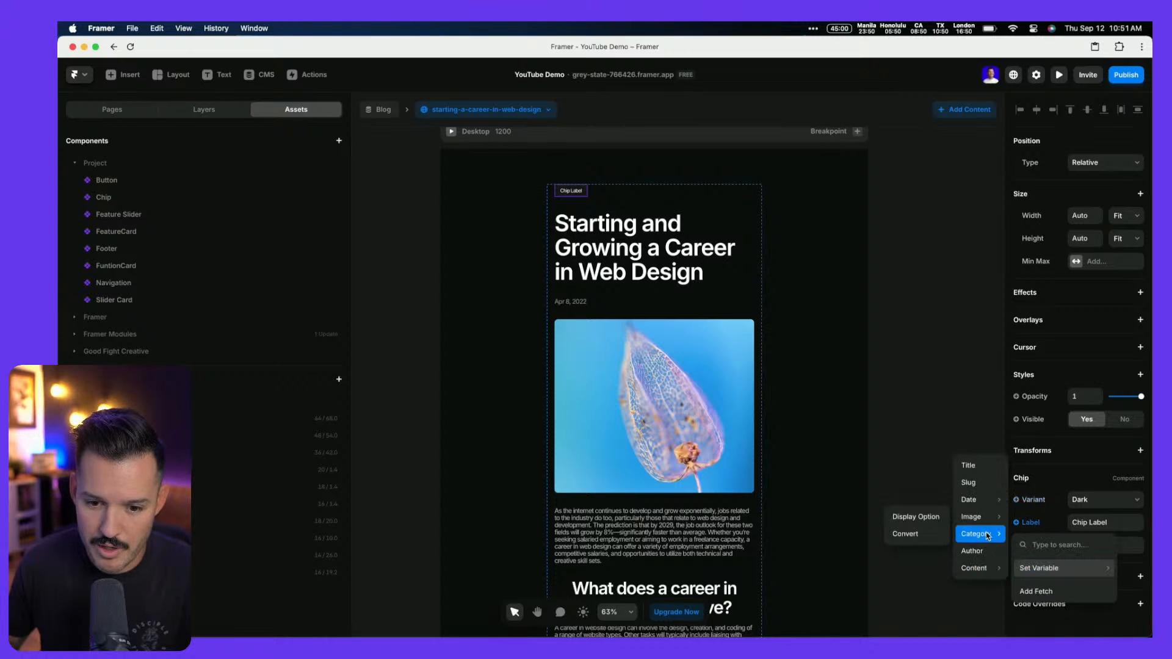
pyautogui.click(916, 518)
pyautogui.click(654, 260)
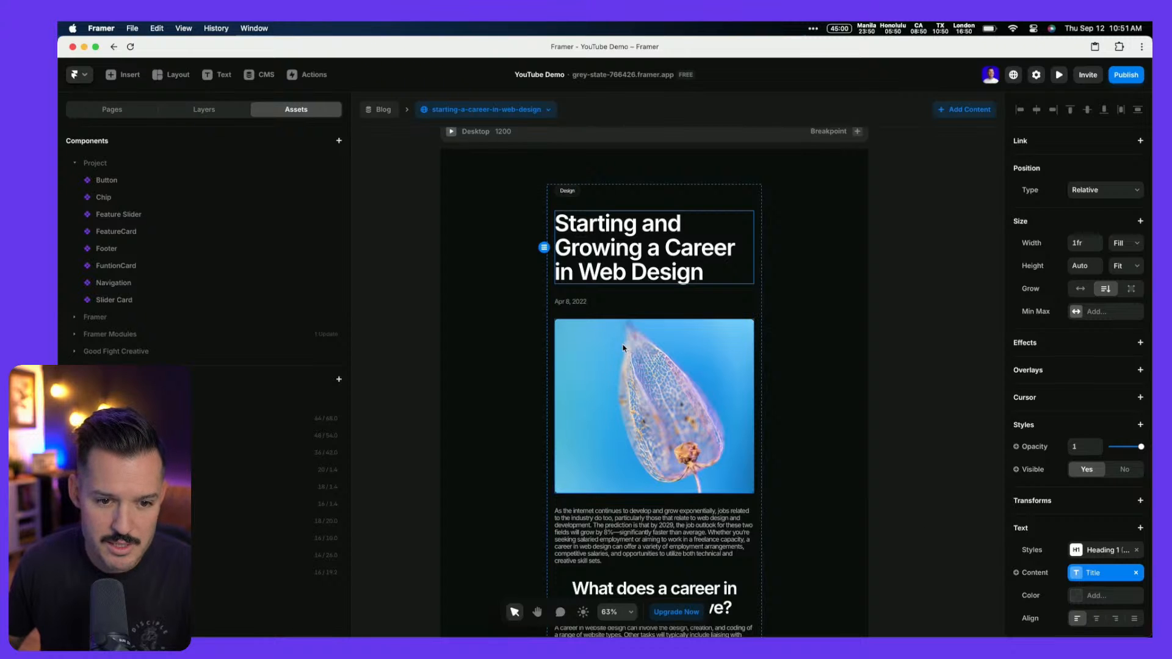
pyautogui.press('super+Tab')
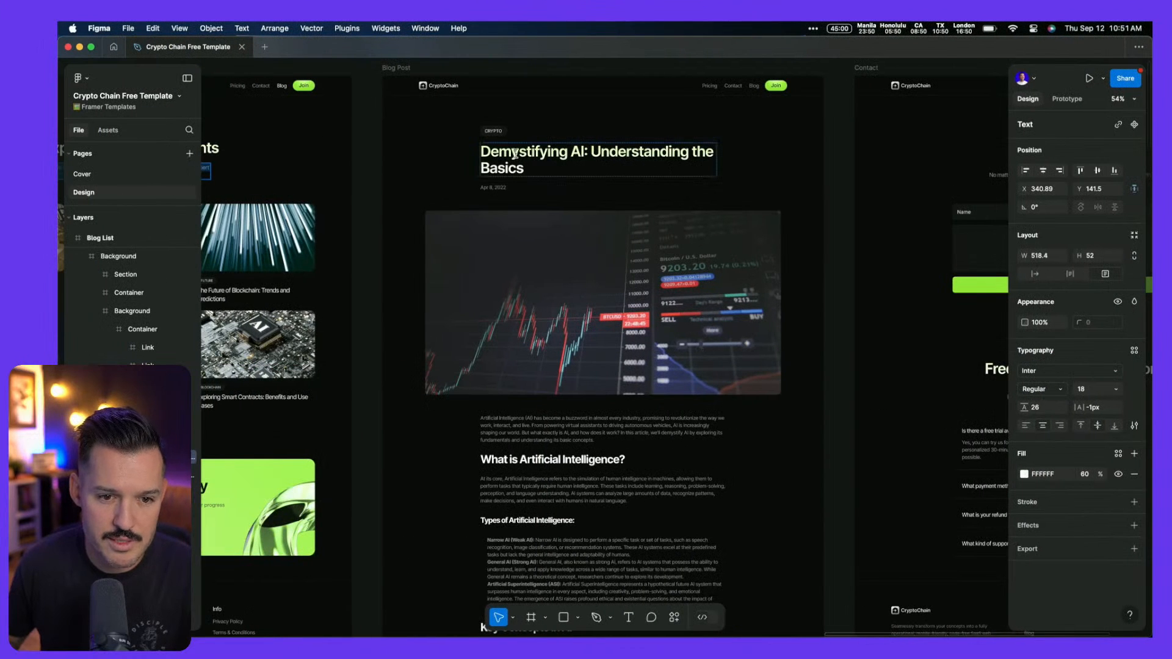
# Give the post title the Heading 2 text style, left-aligned
pyautogui.keyDown('super'); pyautogui.click(515, 154); pyautogui.keyUp('super')
pyautogui.press('super+Tab')
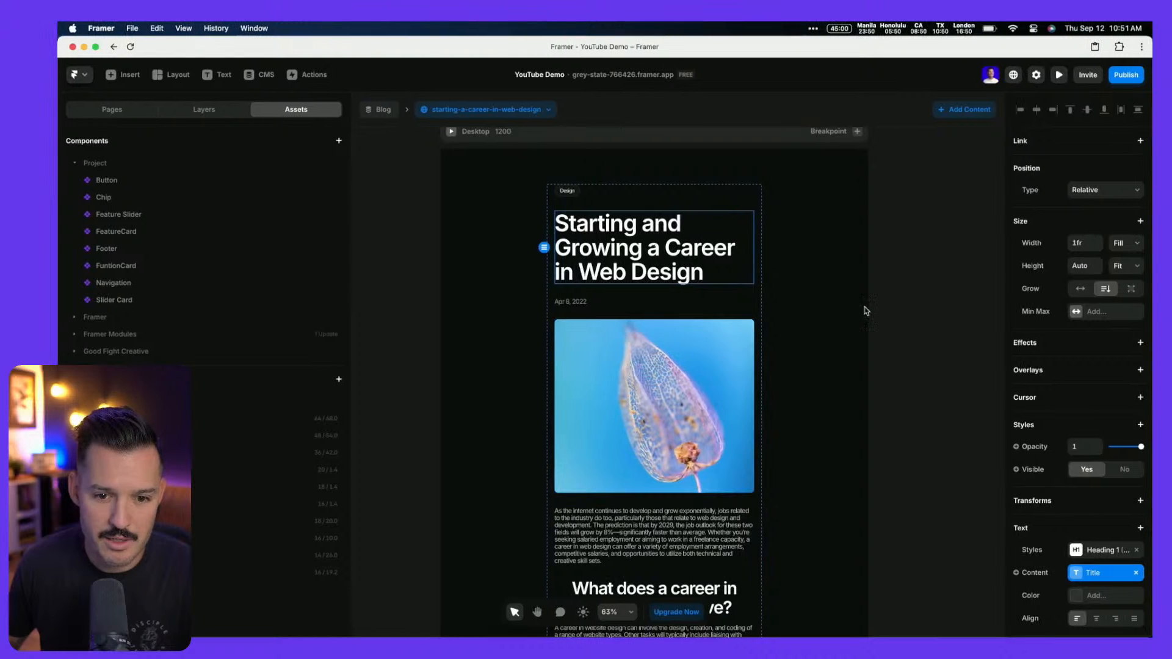
pyautogui.click(1091, 553)
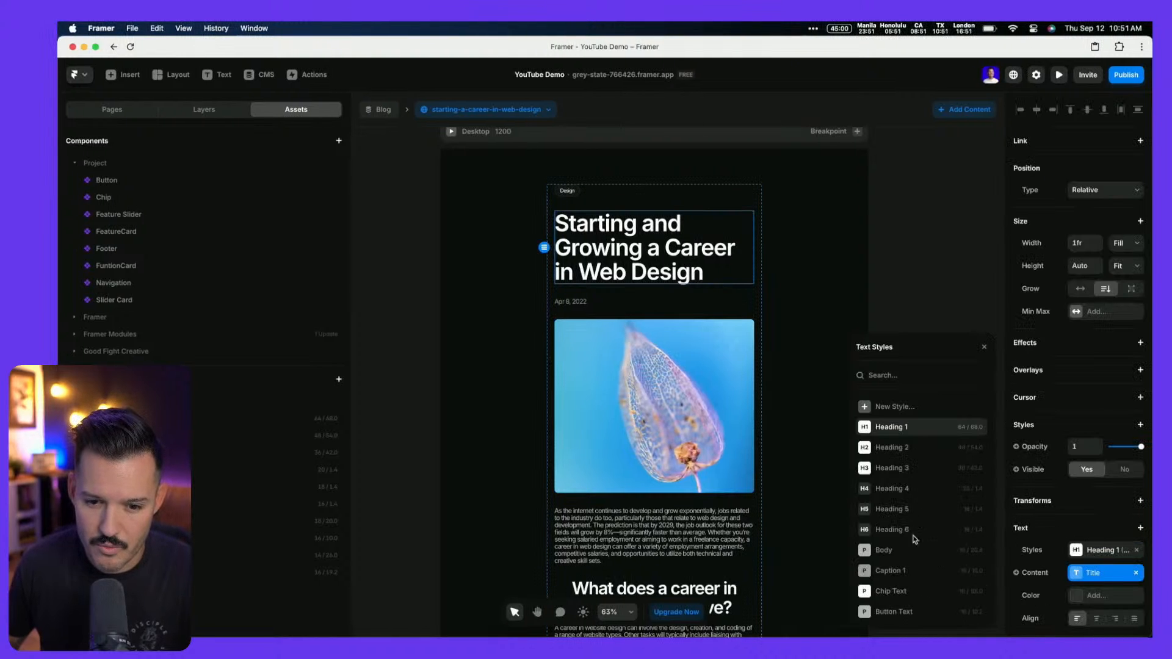
pyautogui.click(902, 448)
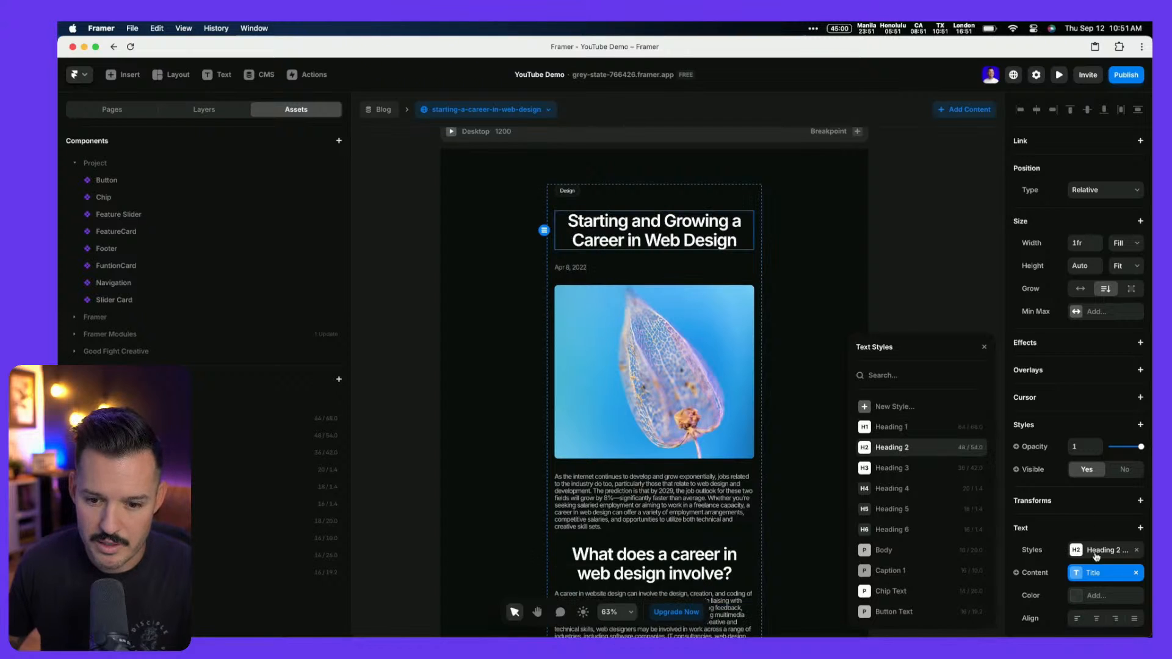
pyautogui.click(1076, 619)
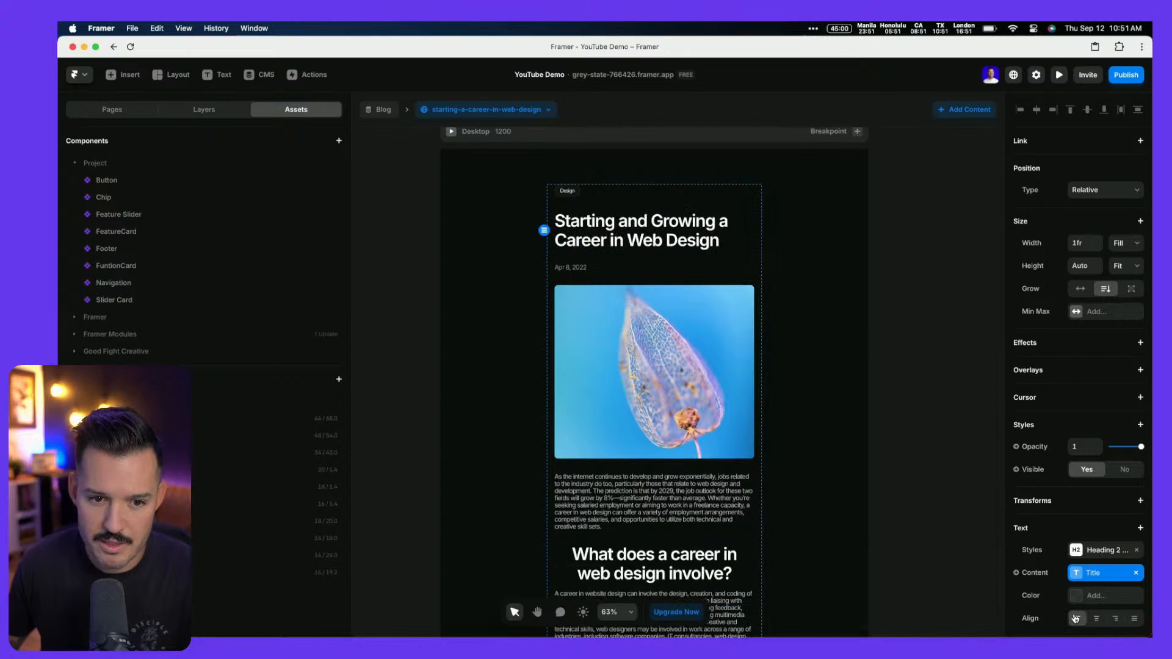
# Compare the date styling with Figma and remove the content stack's side padding
pyautogui.click(568, 268)
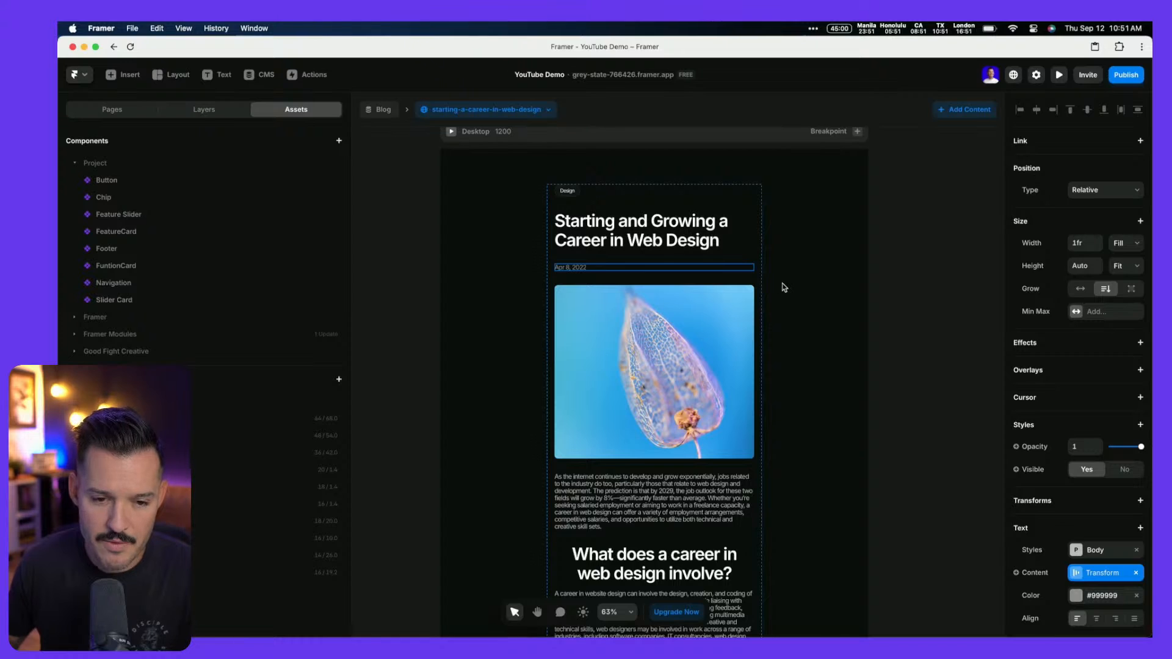
pyautogui.press('super+Tab')
pyautogui.doubleClick(492, 188)
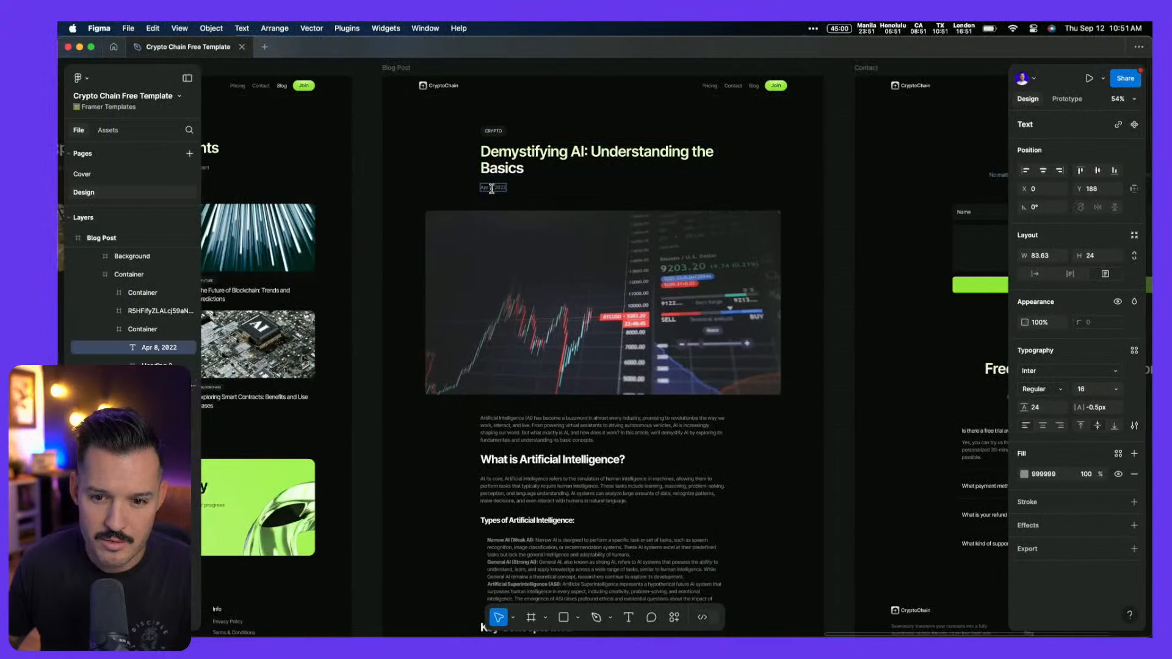
pyautogui.press('super+Tab')
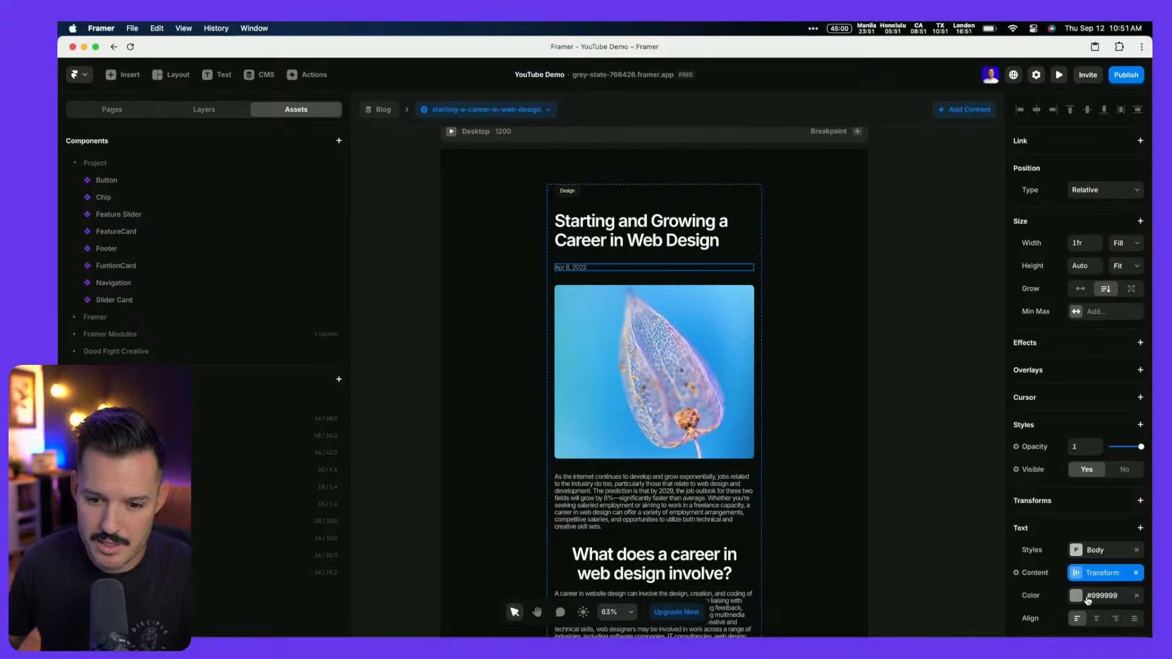
pyautogui.click(757, 231)
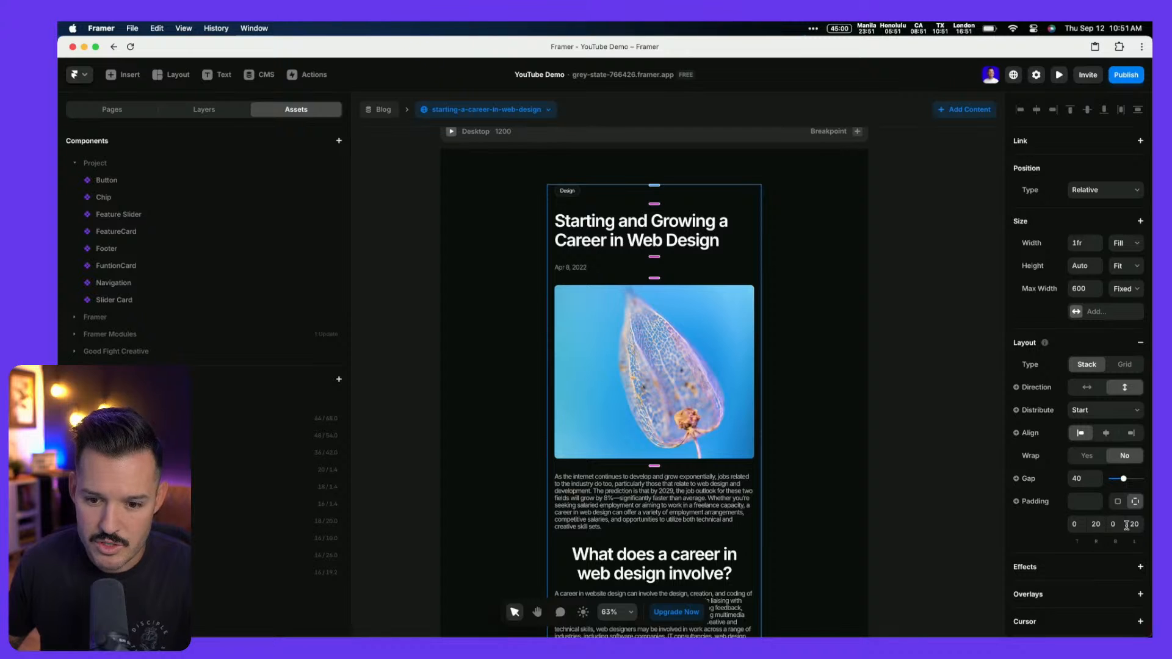
pyautogui.click(1118, 502)
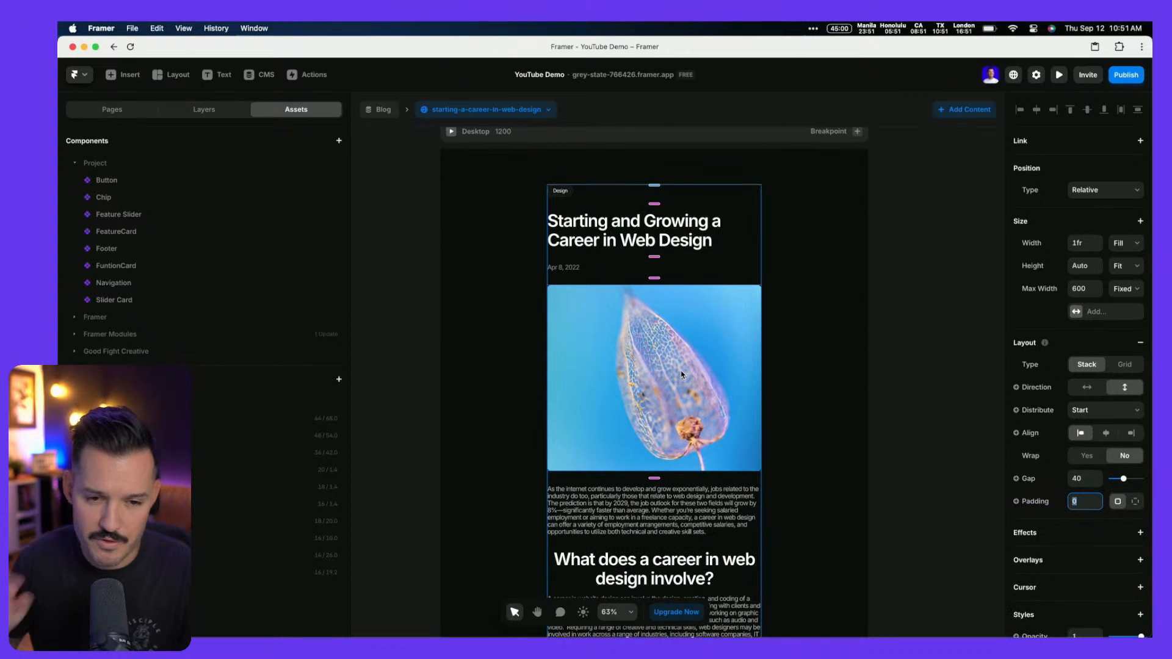
# Add the site navigation bar to the top of the blog post page
pyautogui.press('super+Tab')
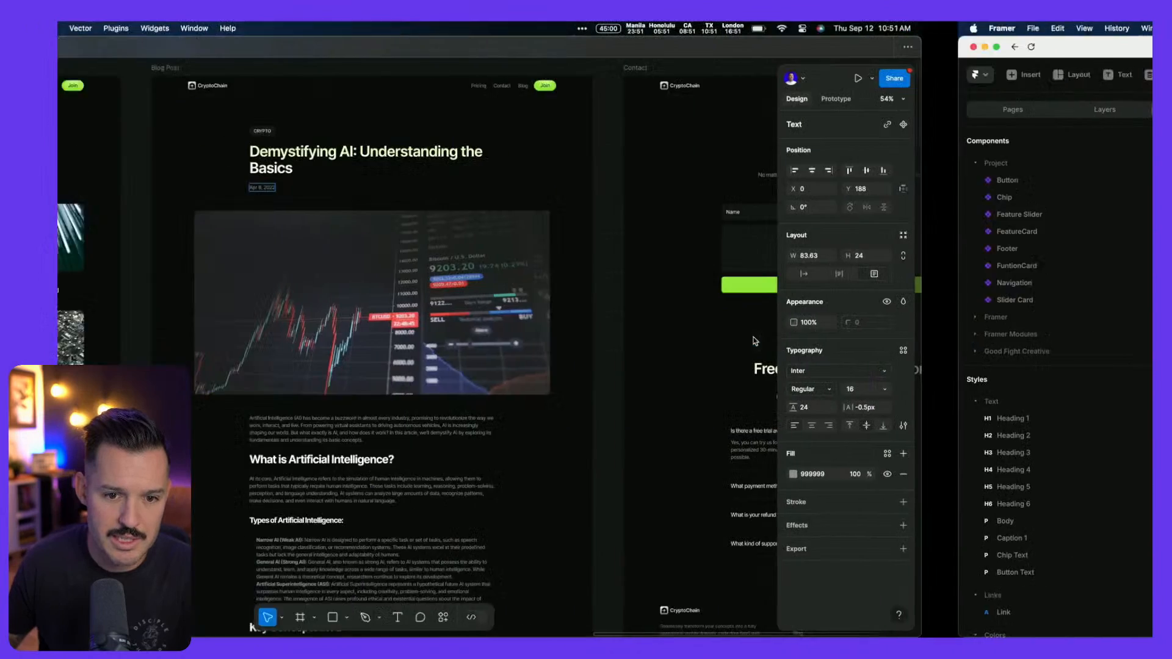
pyautogui.scroll(1, 683, 307)
pyautogui.scroll(-1, 683, 307)
pyautogui.hotkey('ctrl', 'Right')
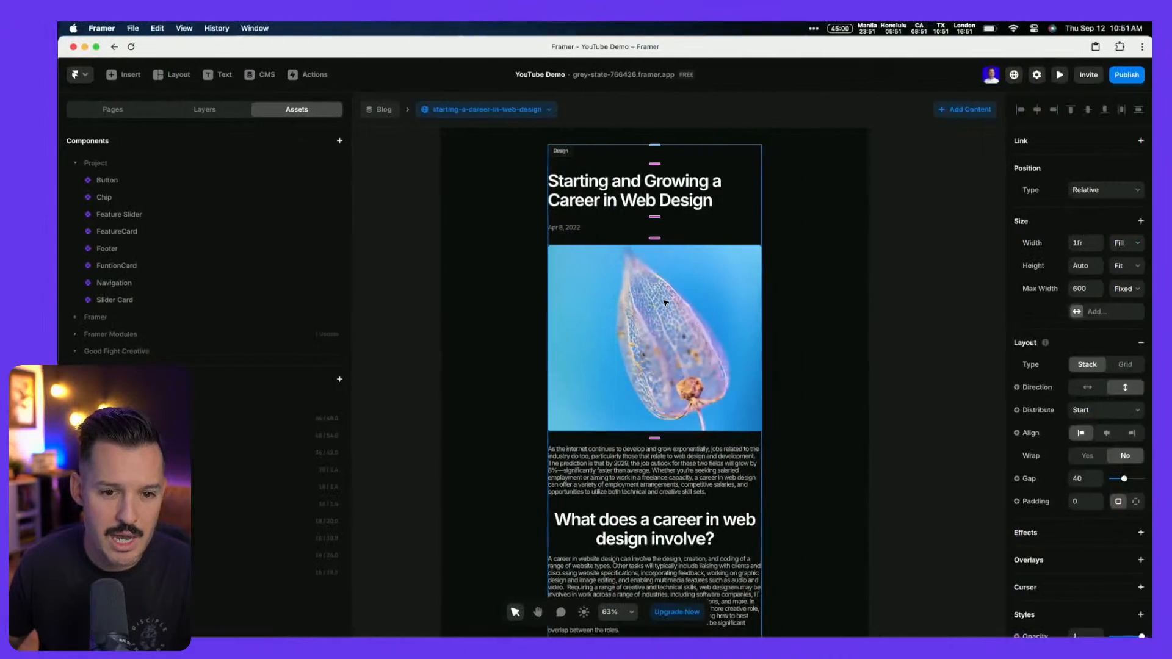
pyautogui.hotkey('ctrl', 'Left')
pyautogui.scroll(1, 665, 302)
pyautogui.hotkey('ctrl', 'Right')
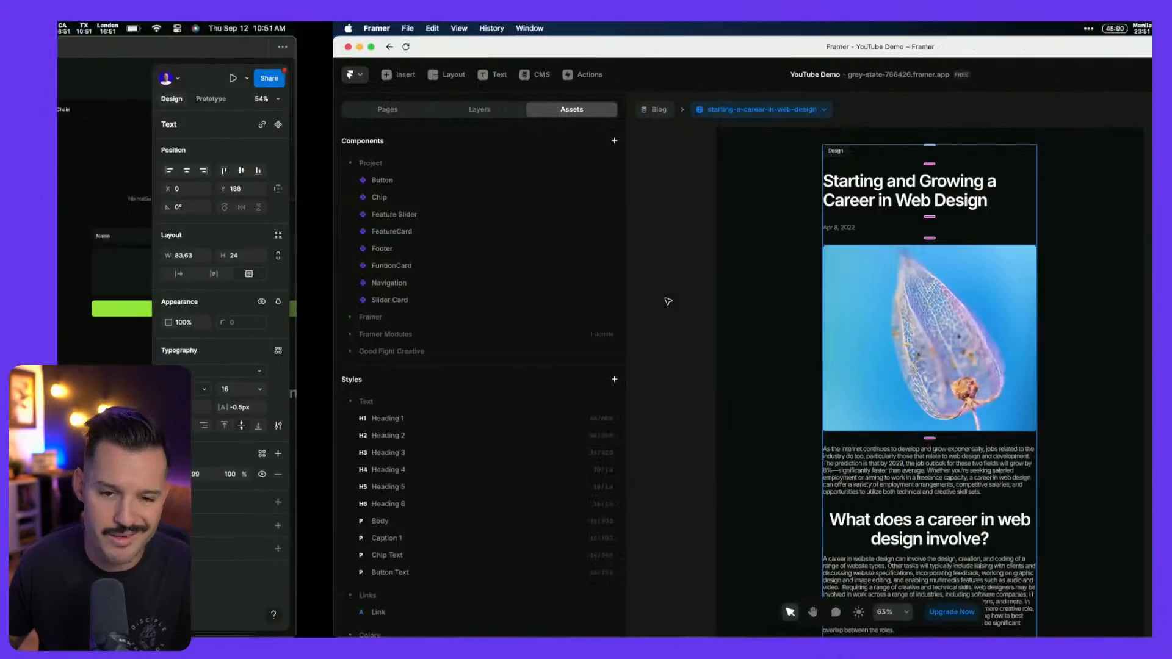
pyautogui.moveTo(115, 283); pyautogui.dragTo(597, 136)
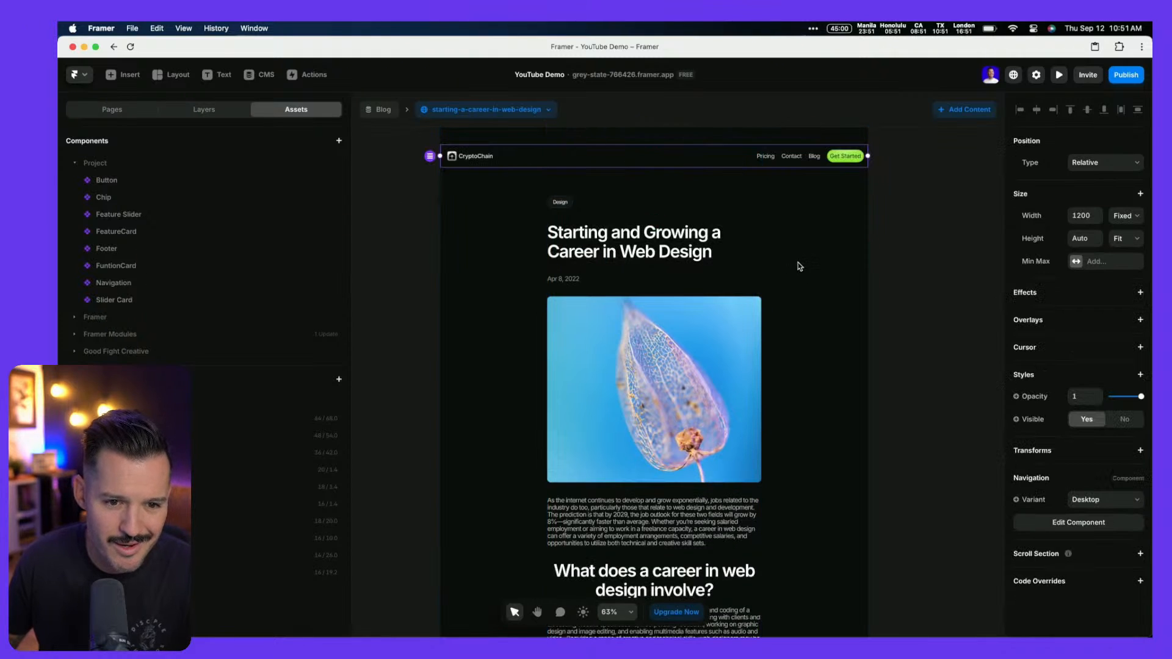
pyautogui.click(506, 112)
pyautogui.click(396, 220)
# Set the Desktop frame's padding to a single value of 0
pyautogui.scroll(2, 396, 220)
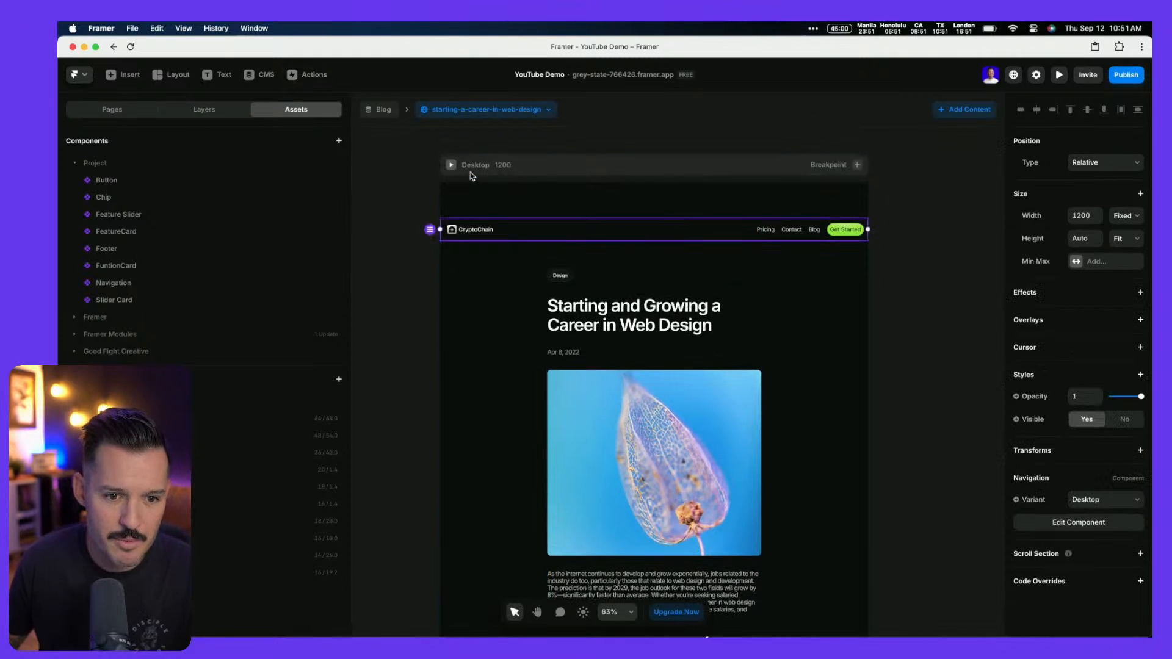
pyautogui.click(472, 174)
pyautogui.click(1118, 399)
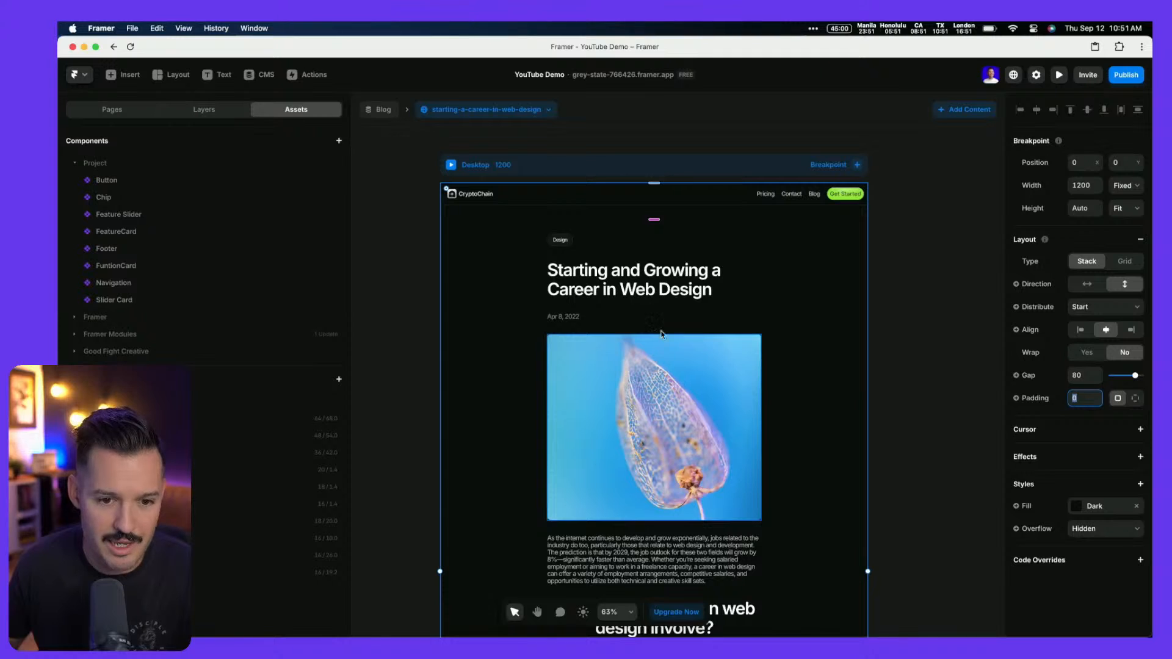
pyautogui.click(685, 358)
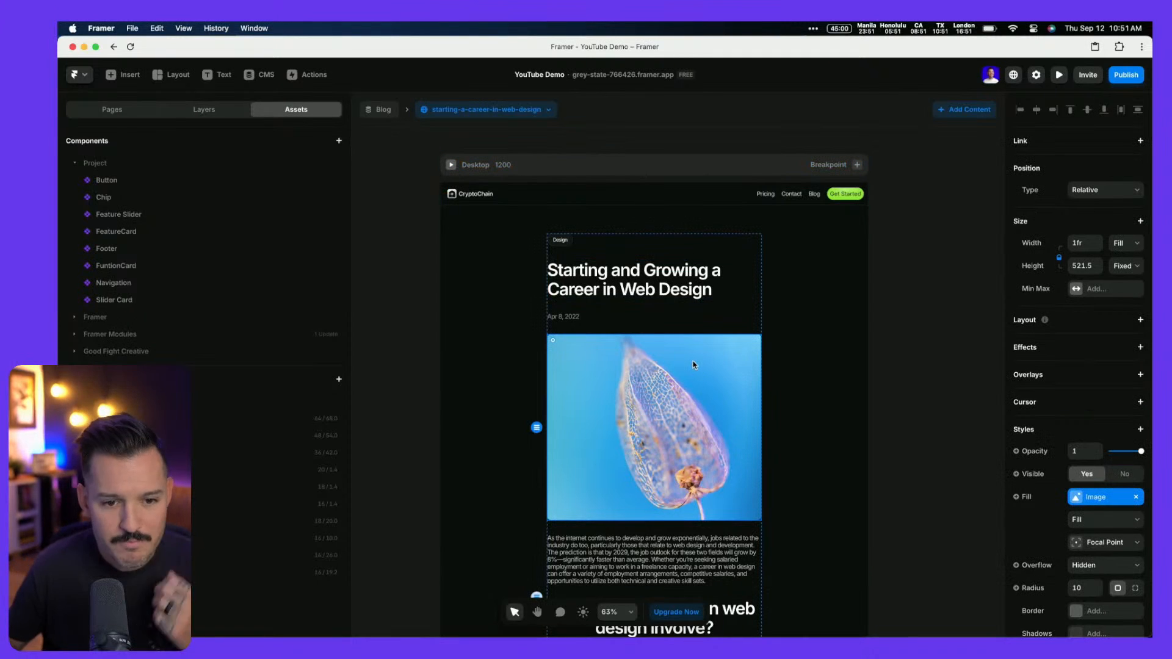
pyautogui.click(219, 114)
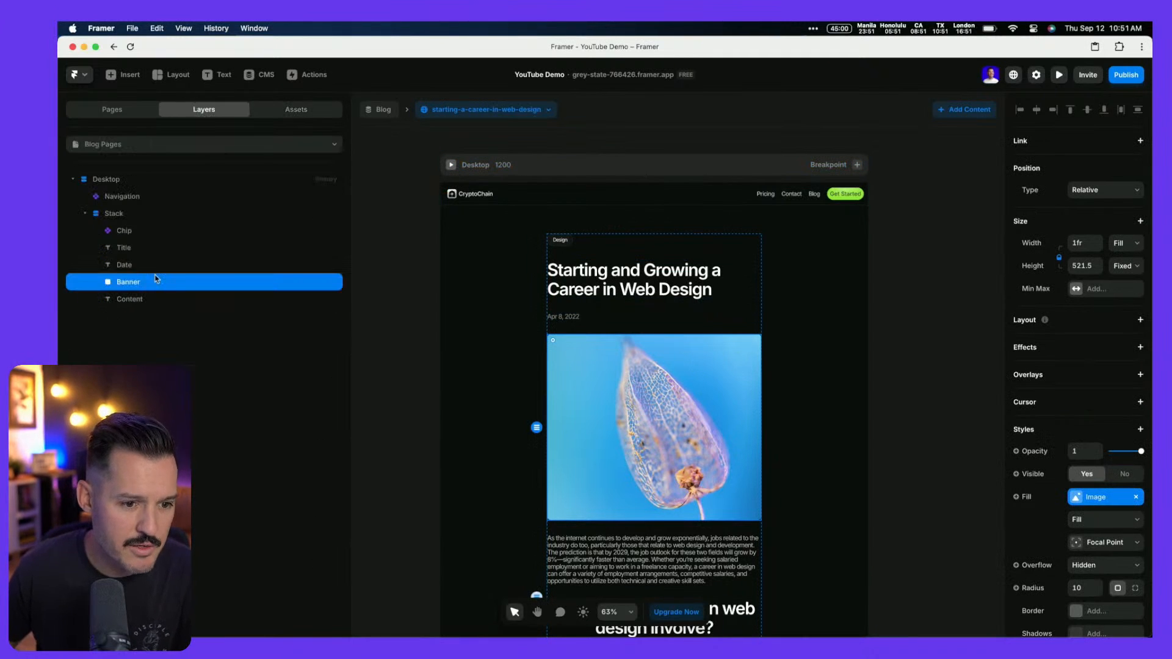
pyautogui.click(113, 216)
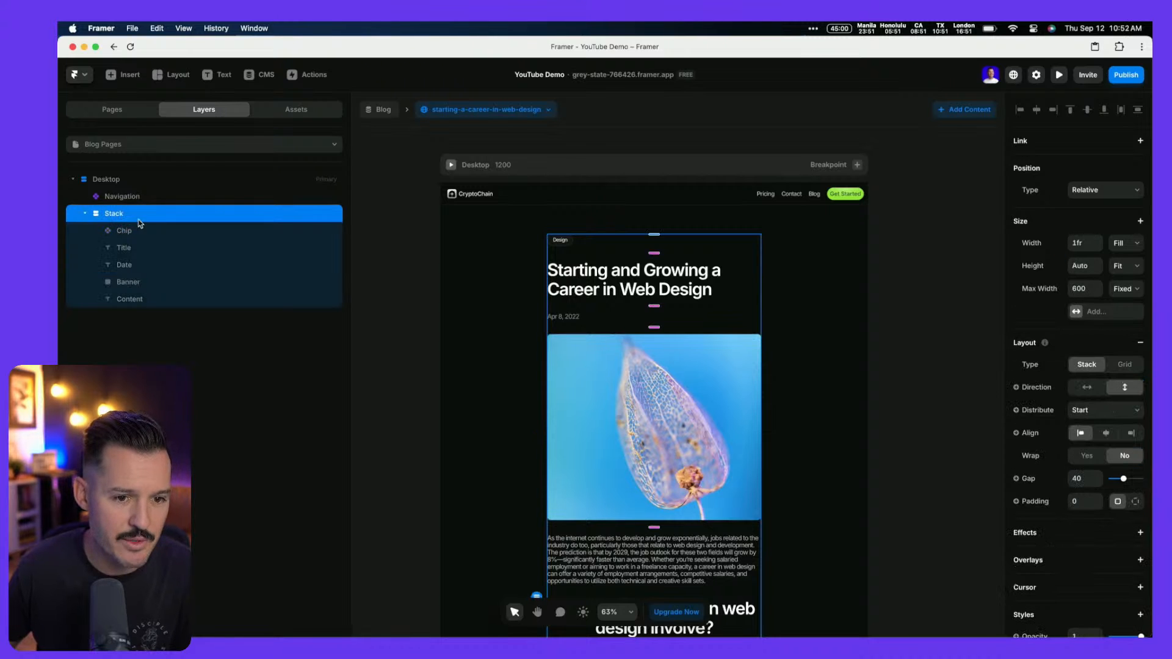
# Open the Home page from the Pages list
pyautogui.press('super+Tab')
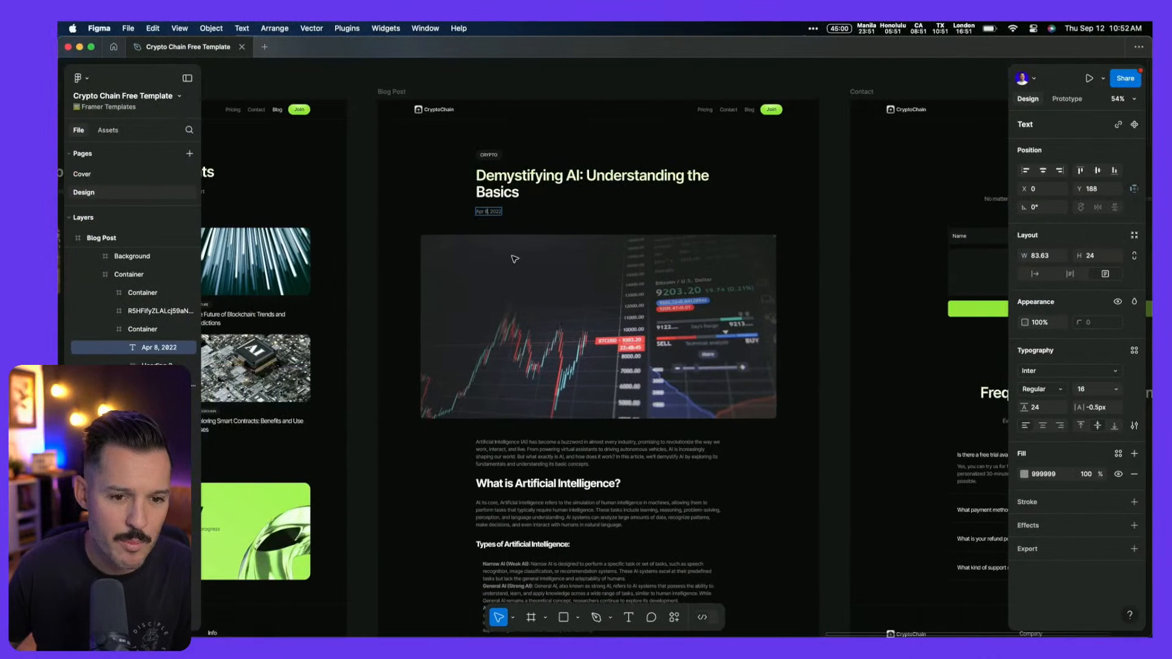
pyautogui.press('super+Tab')
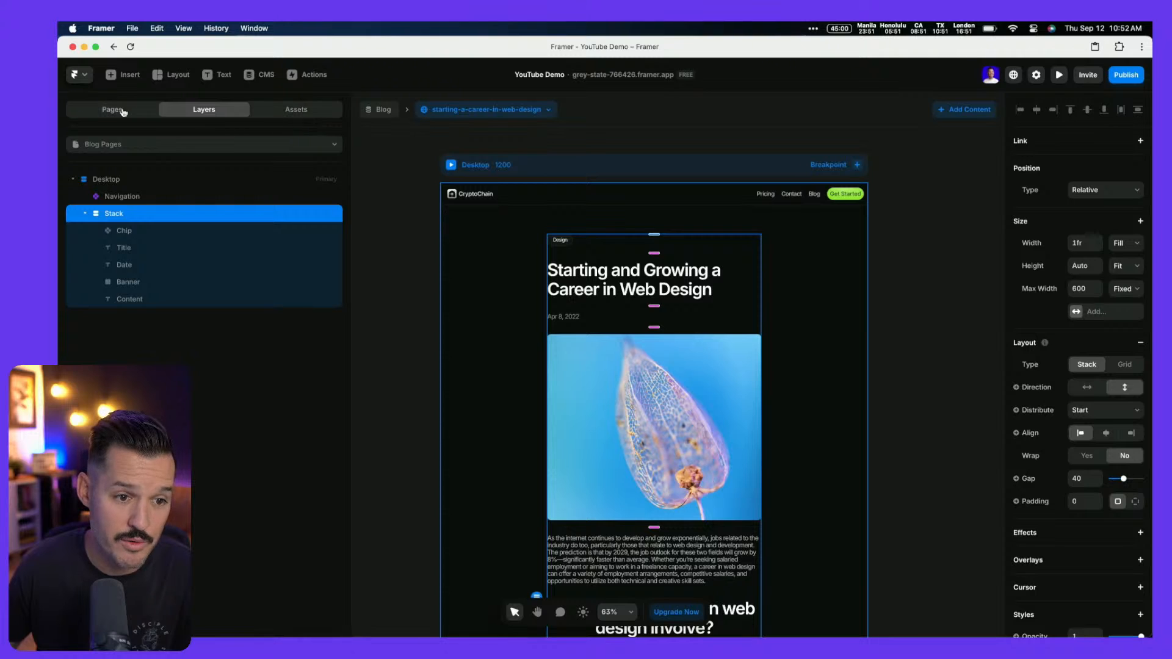
pyautogui.click(124, 111)
pyautogui.click(118, 167)
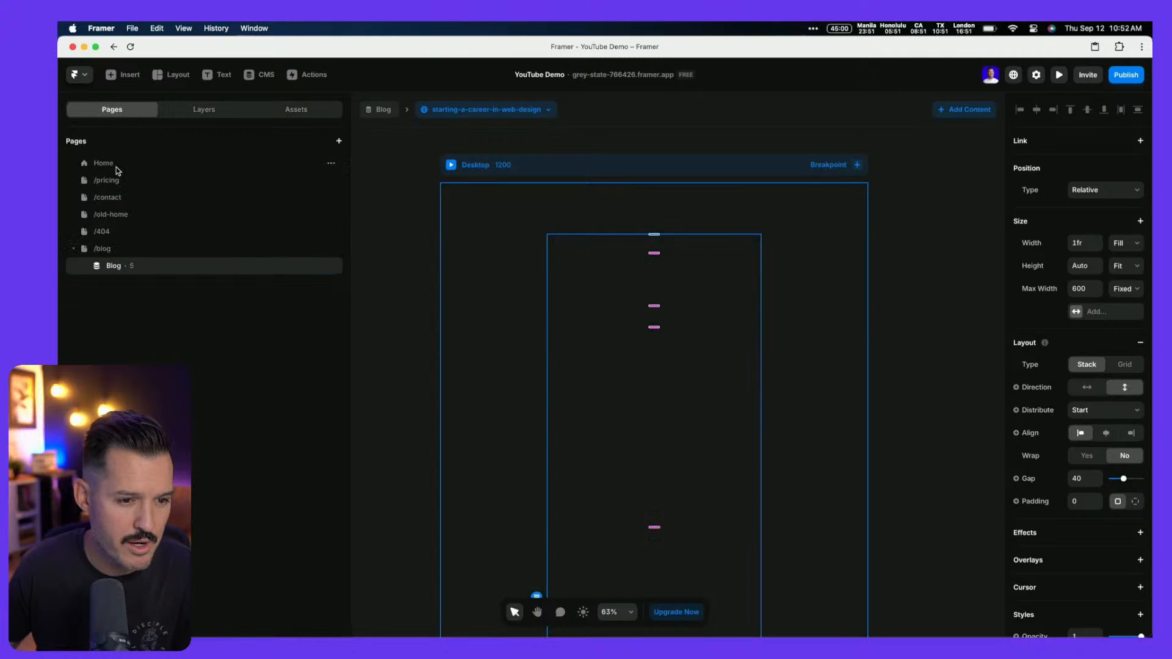
# Paste Home's Section-Hero onto the blog page as a trial, then delete it
pyautogui.click(208, 111)
pyautogui.click(74, 216)
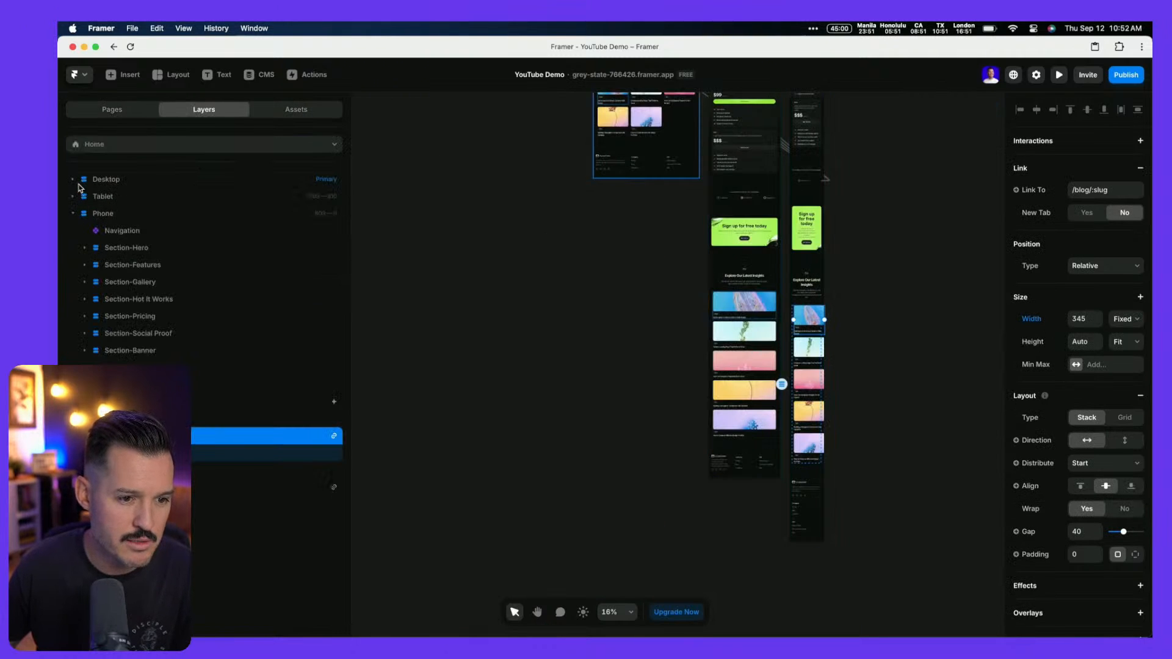
pyautogui.click(73, 180)
pyautogui.click(127, 218)
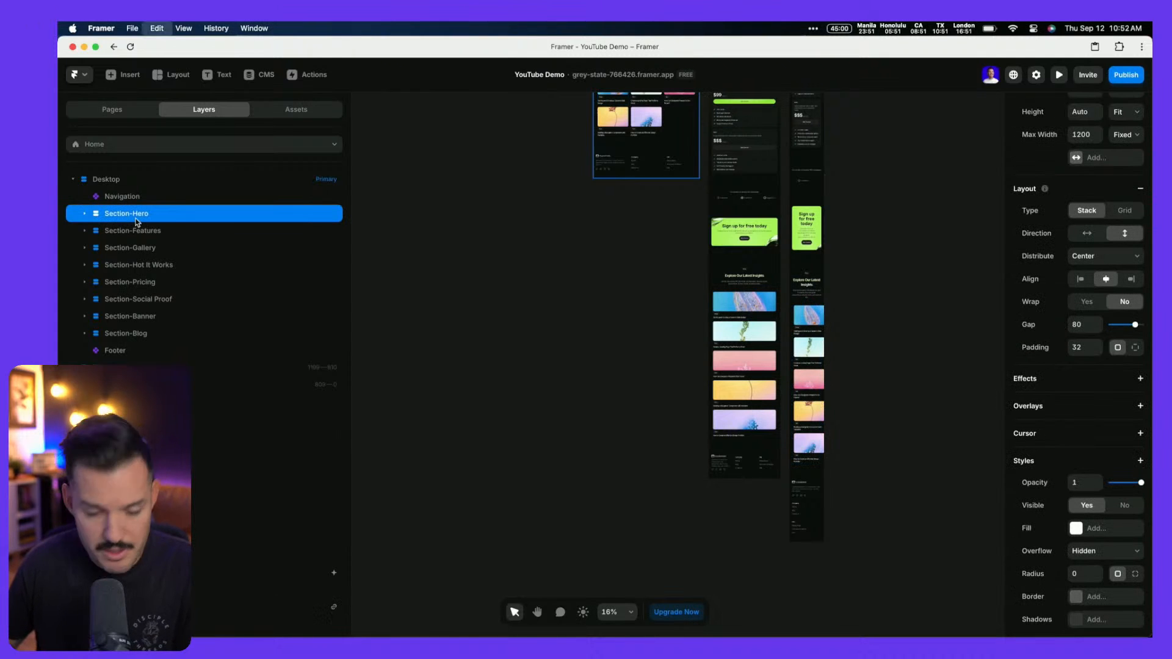
pyautogui.click(162, 145)
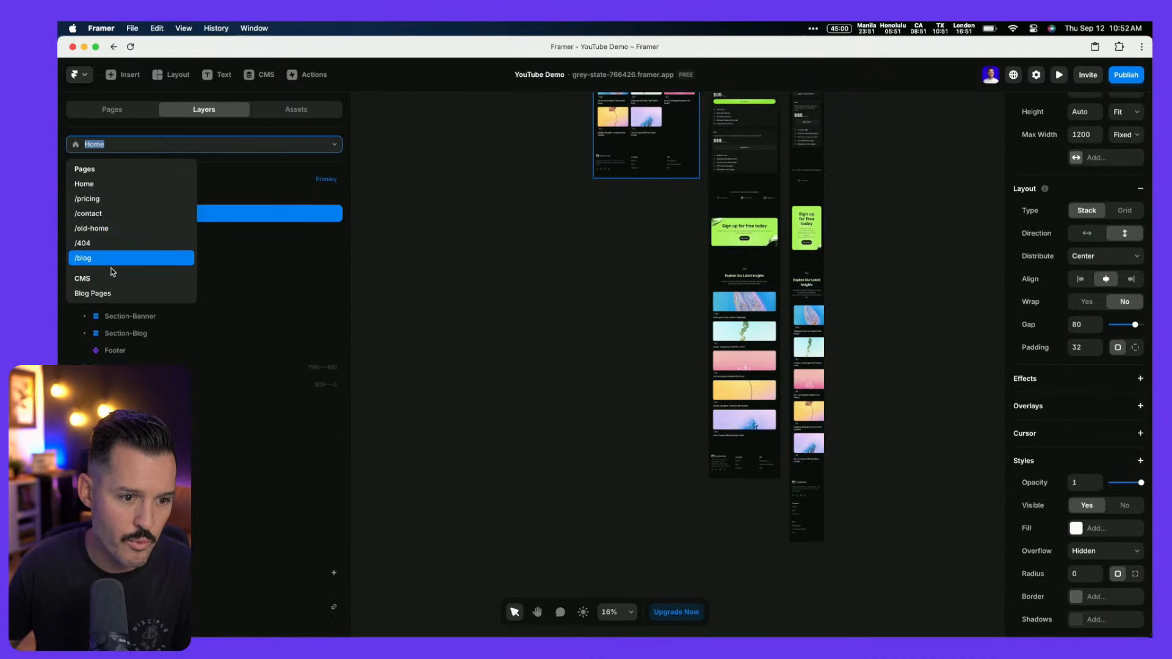
pyautogui.click(113, 294)
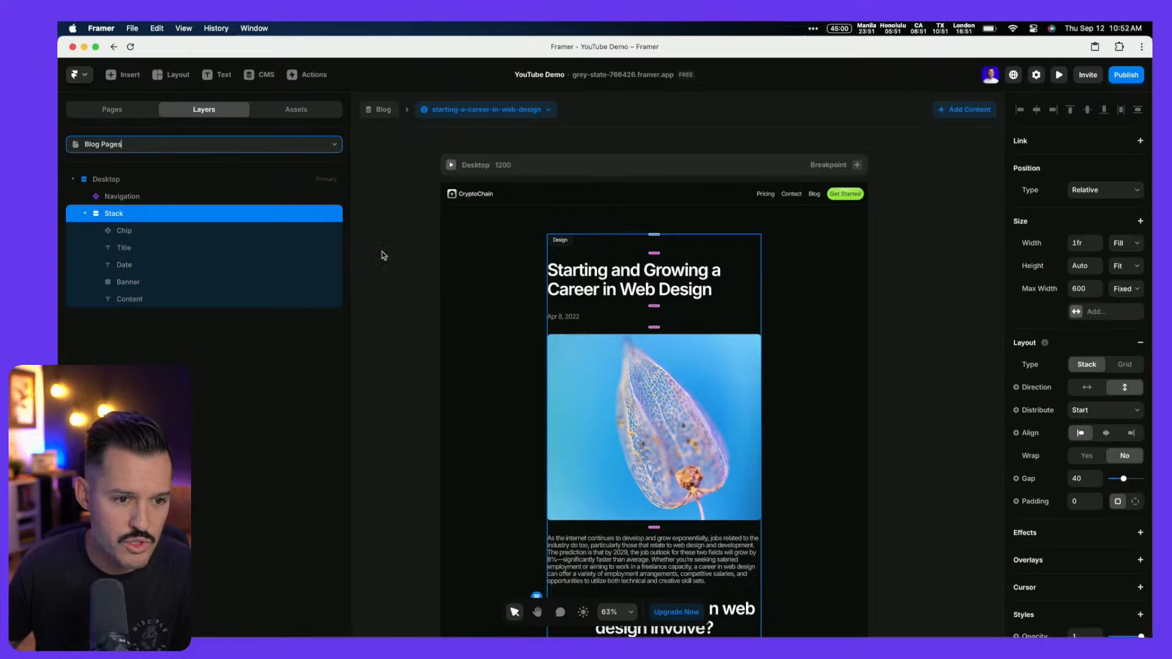
pyautogui.click(112, 179)
pyautogui.press('super+v')
pyautogui.press('Up')
pyautogui.press('Up')
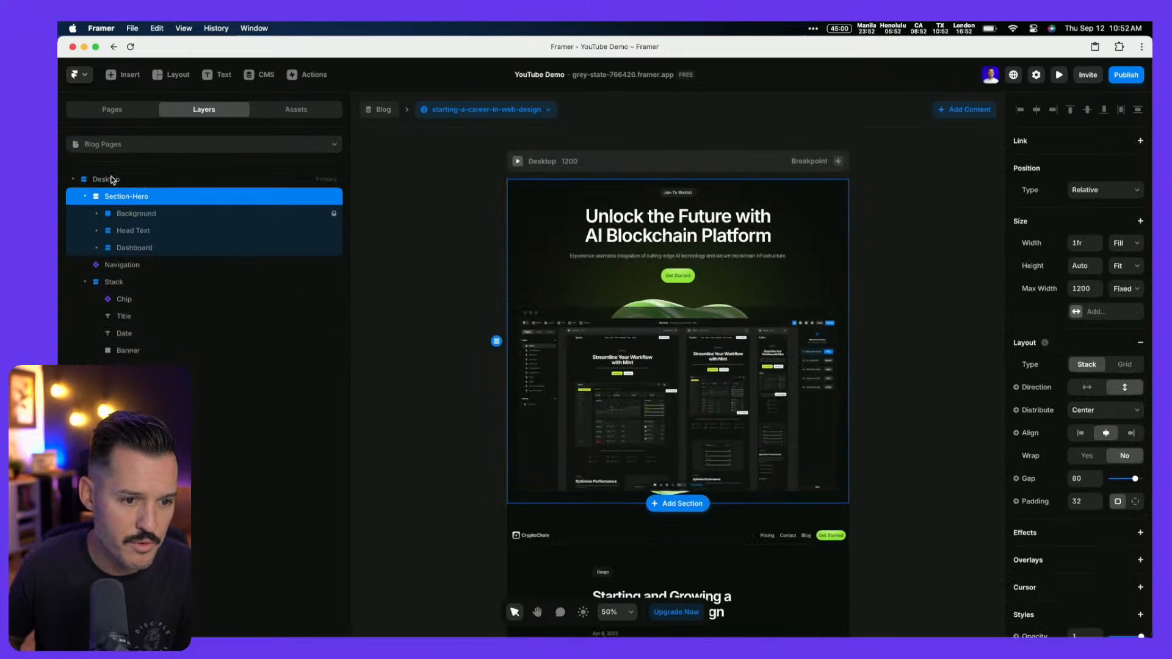
pyautogui.press('Down')
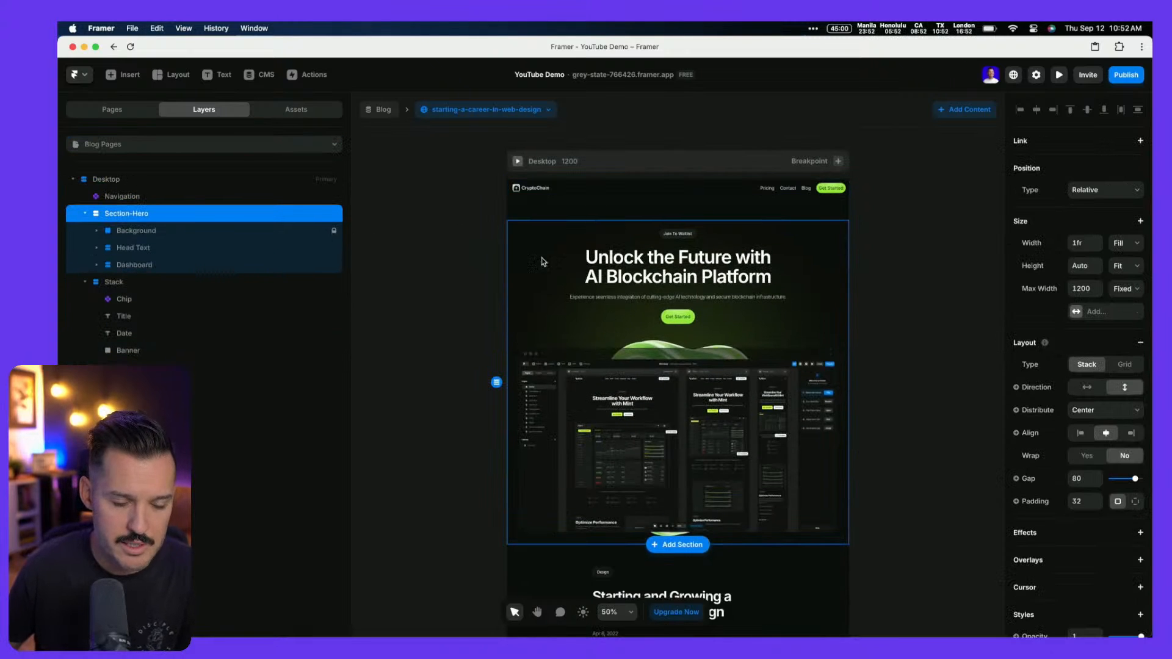
pyautogui.press('Delete')
# Select the Section-Hot It Works section in the Home page layers
pyautogui.click(112, 110)
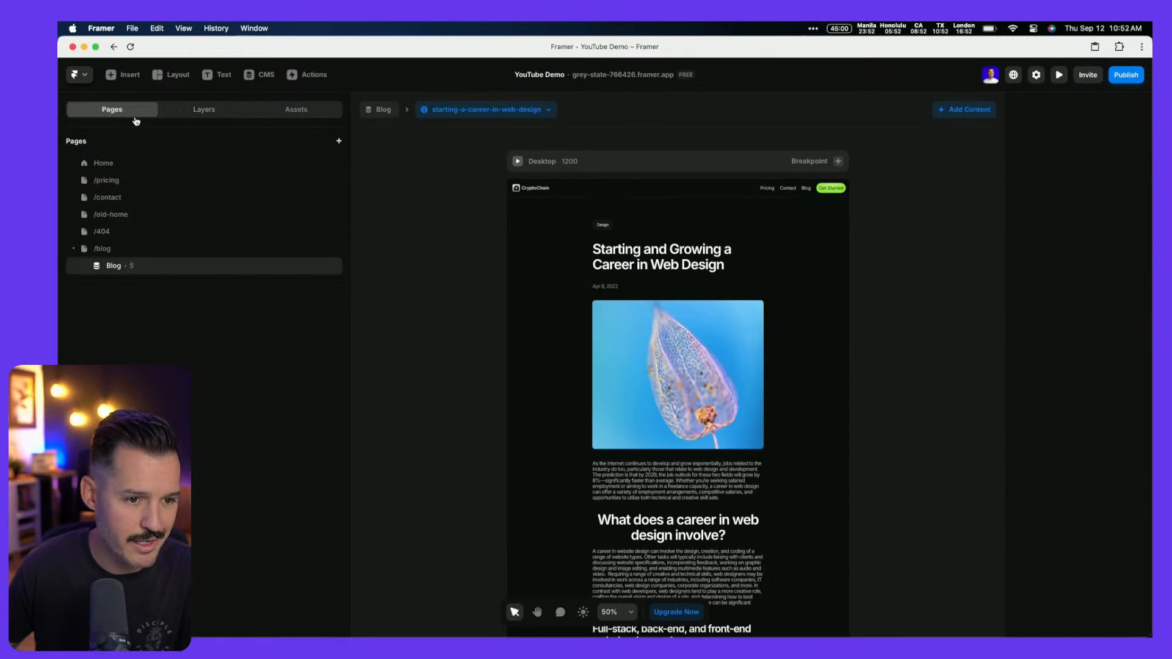
pyautogui.click(119, 163)
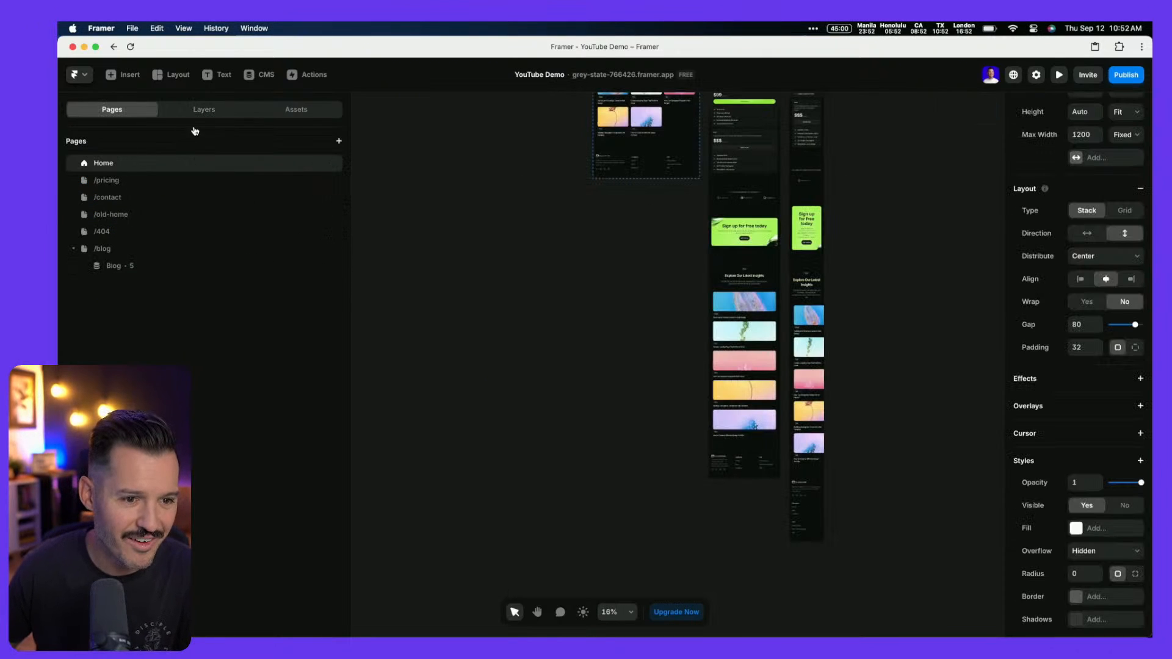
pyautogui.click(195, 113)
pyautogui.click(122, 282)
pyautogui.scroll(3, 476, 291)
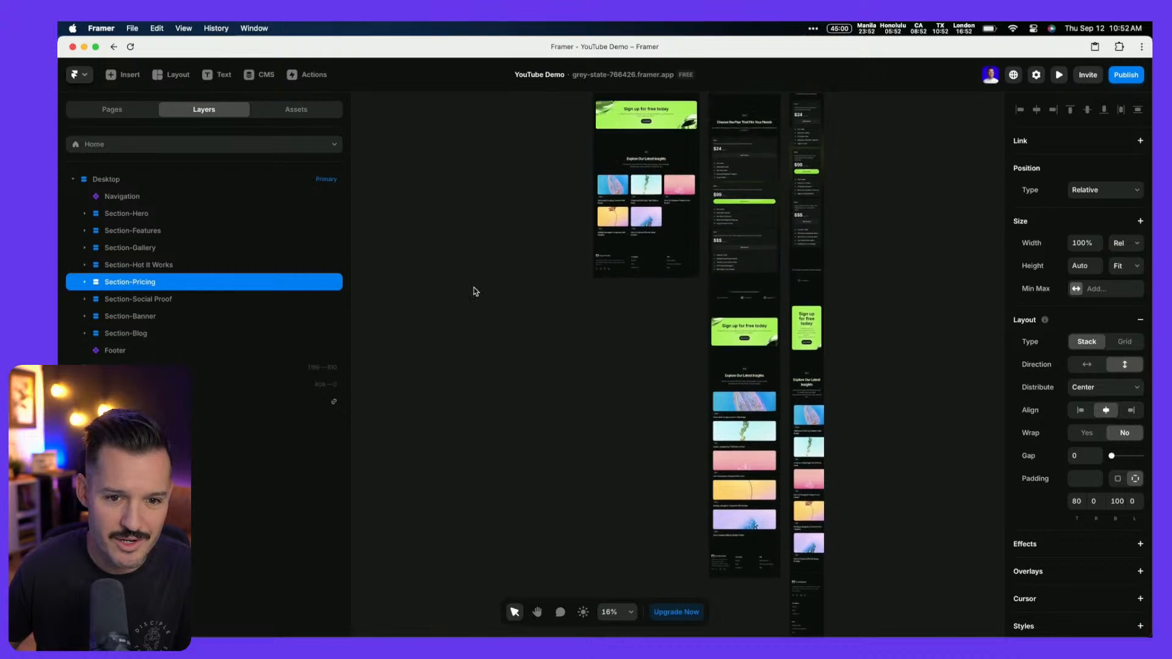
pyautogui.scroll(3, 476, 292)
pyautogui.scroll(4, 446, 273)
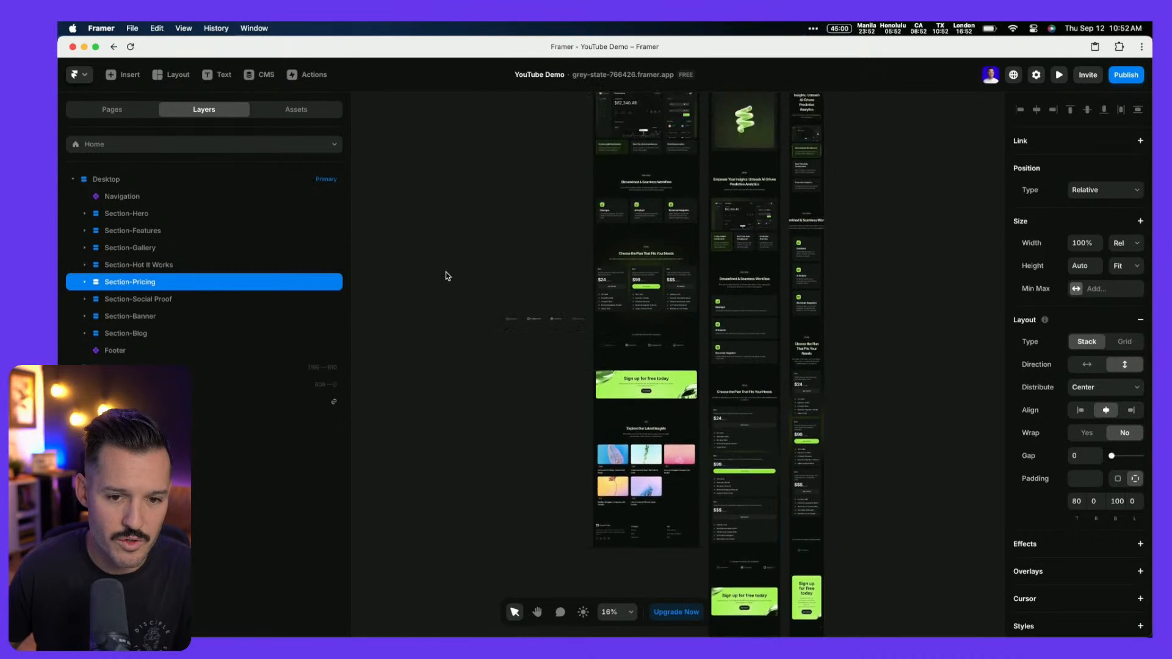
pyautogui.click(136, 265)
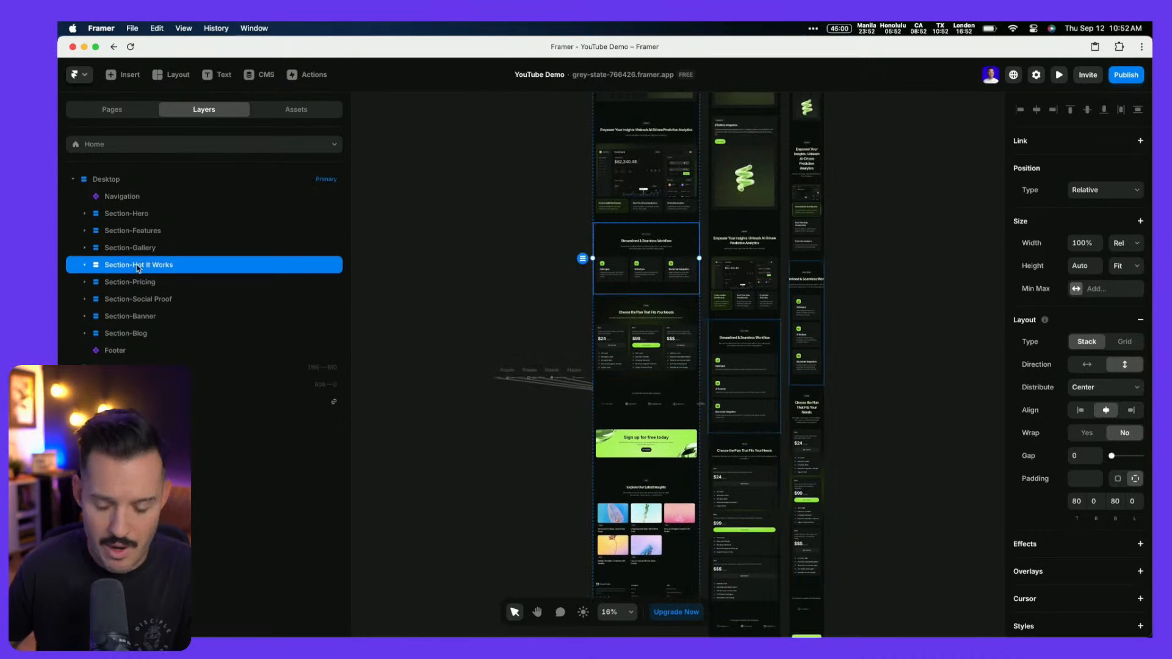
# Paste it into the blog page's Desktop frame and move it above the article
pyautogui.click(114, 110)
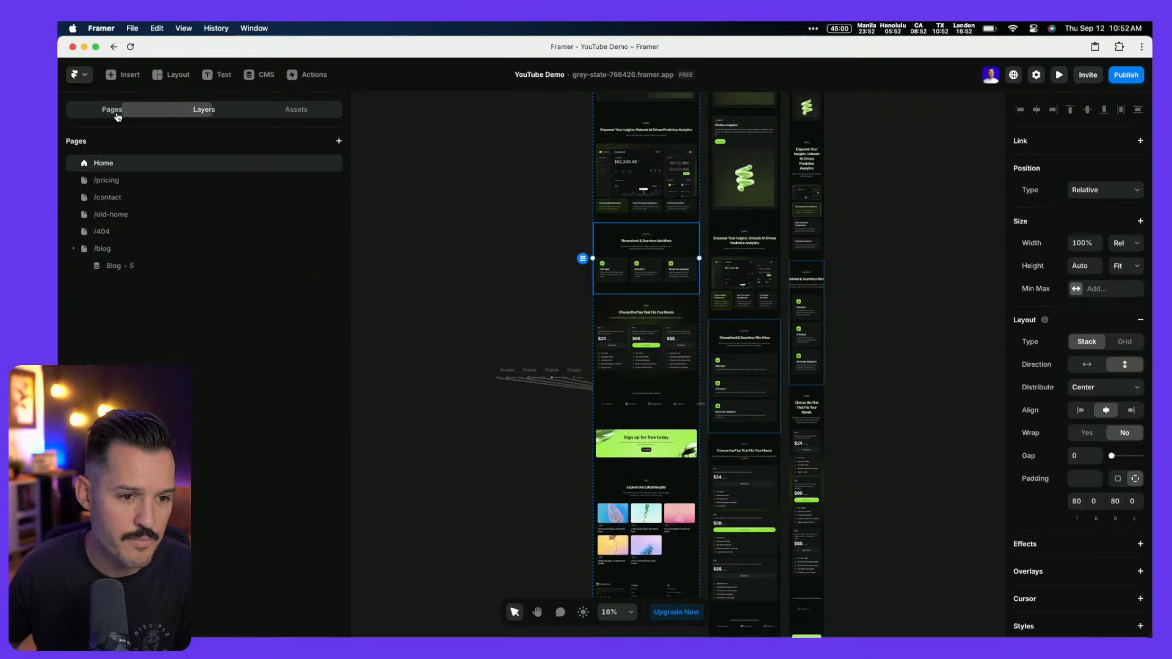
pyautogui.click(113, 267)
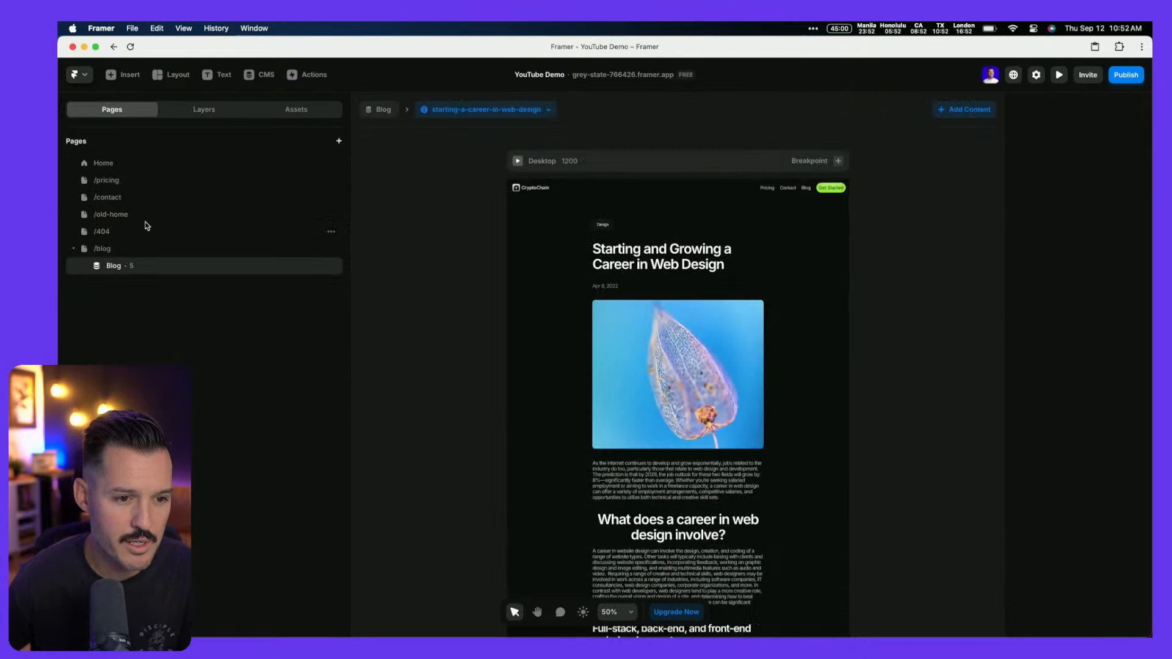
pyautogui.click(220, 108)
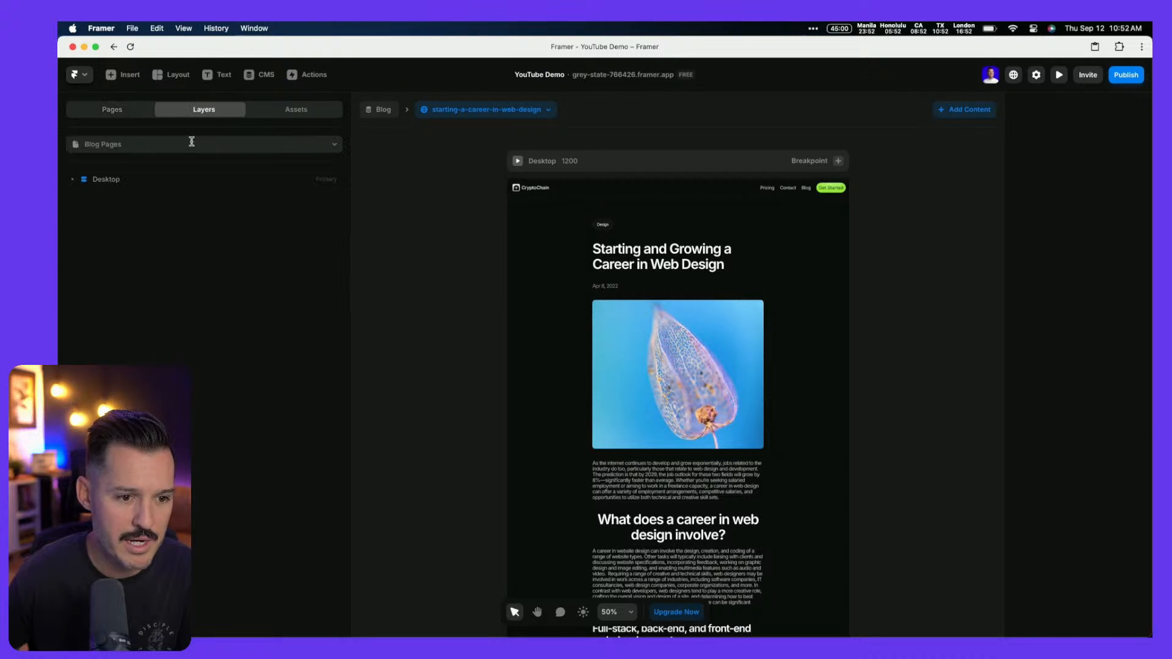
pyautogui.click(118, 181)
pyautogui.press('super+v')
pyautogui.press('Up')
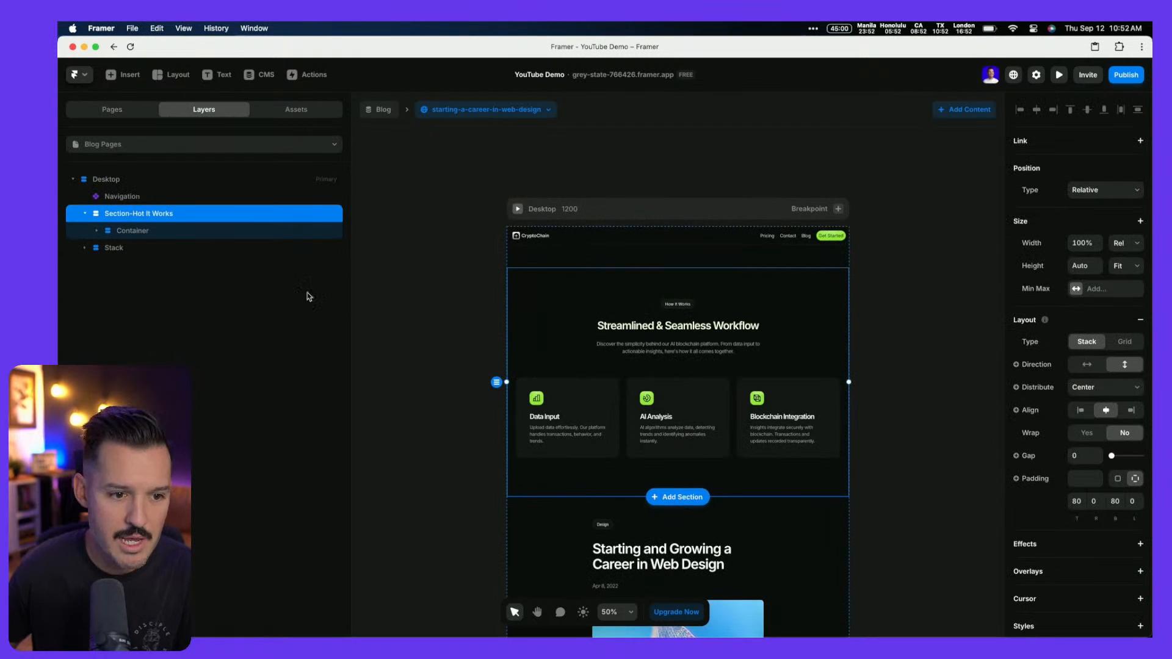
# Move the article Stack into the section's Container and delete the feature cards Grid
pyautogui.click(84, 248)
pyautogui.click(116, 249)
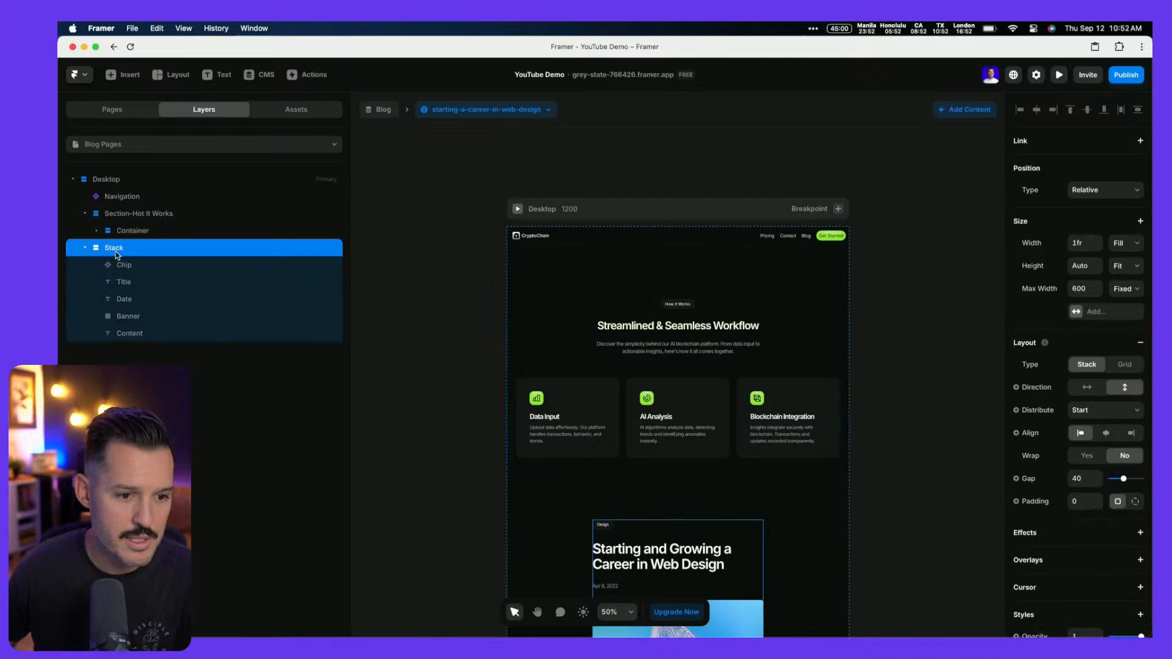
pyautogui.moveTo(107, 255); pyautogui.dragTo(136, 237)
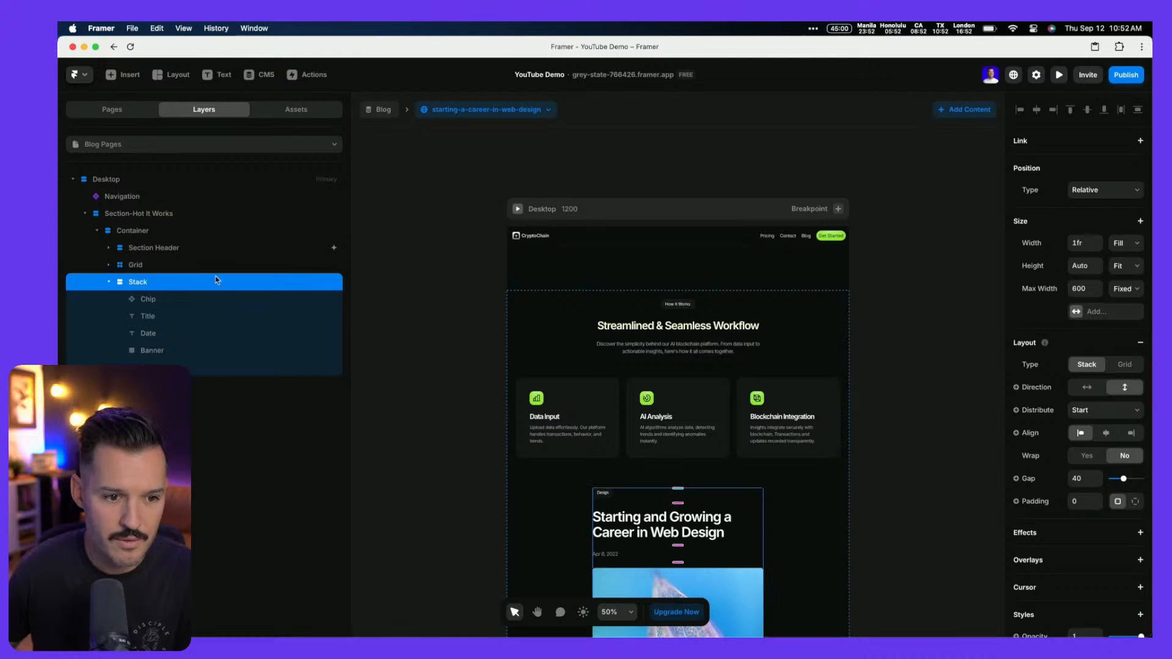
pyautogui.click(136, 267)
pyautogui.press('Delete')
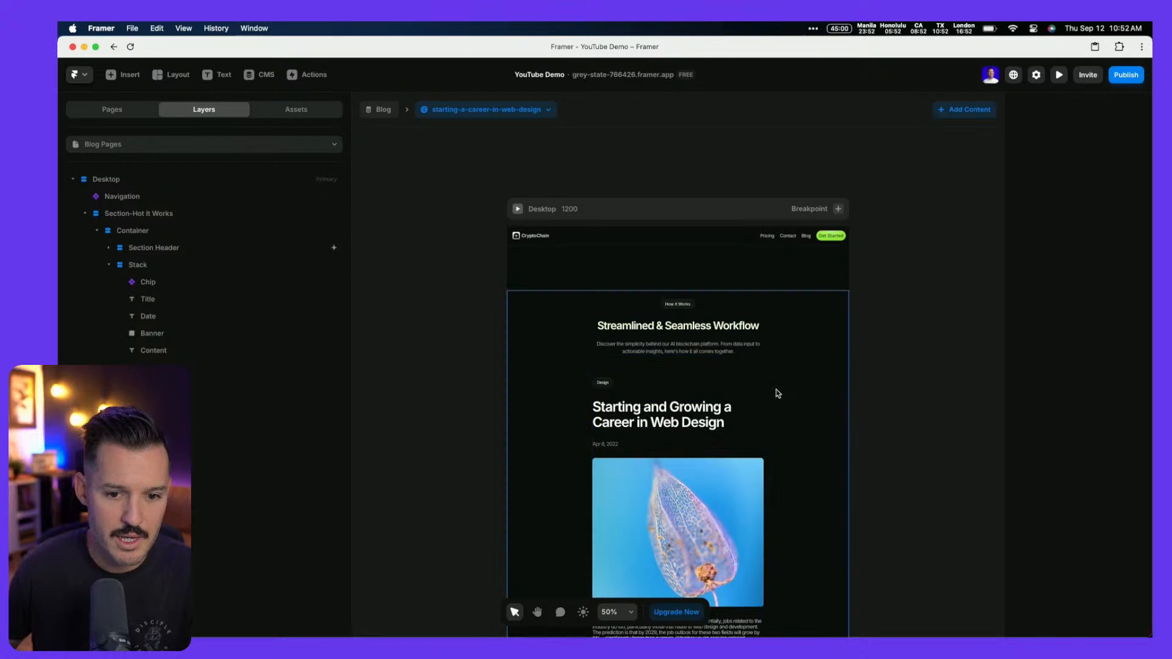
# Check the section header layers and preview the page at full size
pyautogui.click(754, 387)
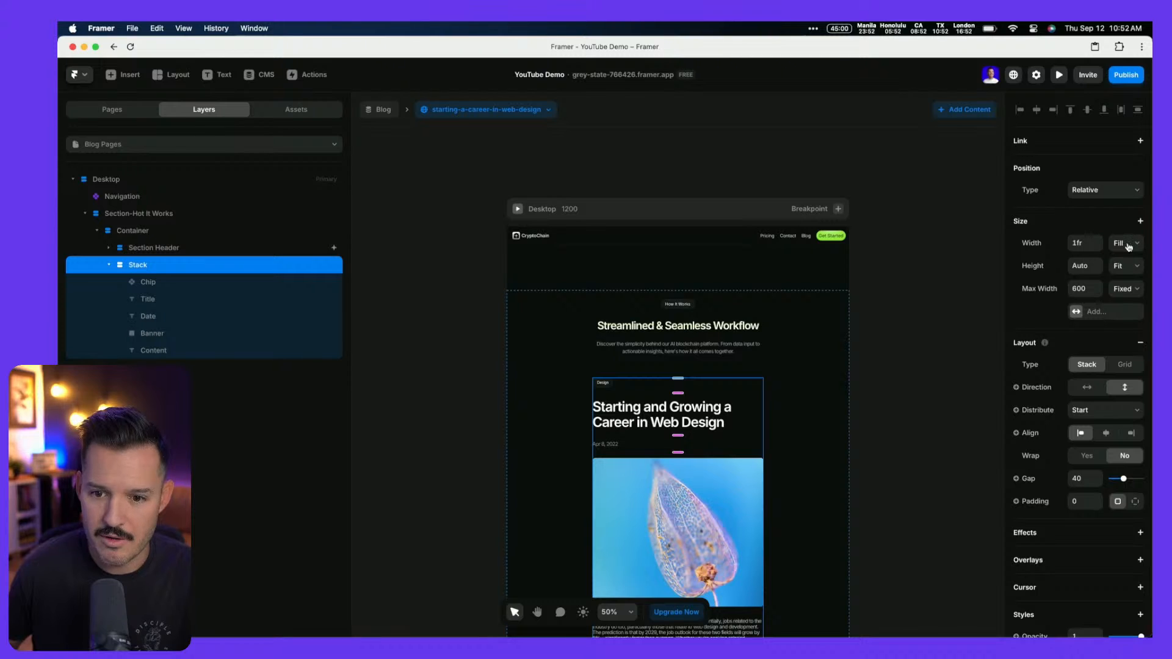
pyautogui.click(141, 253)
pyautogui.click(147, 265)
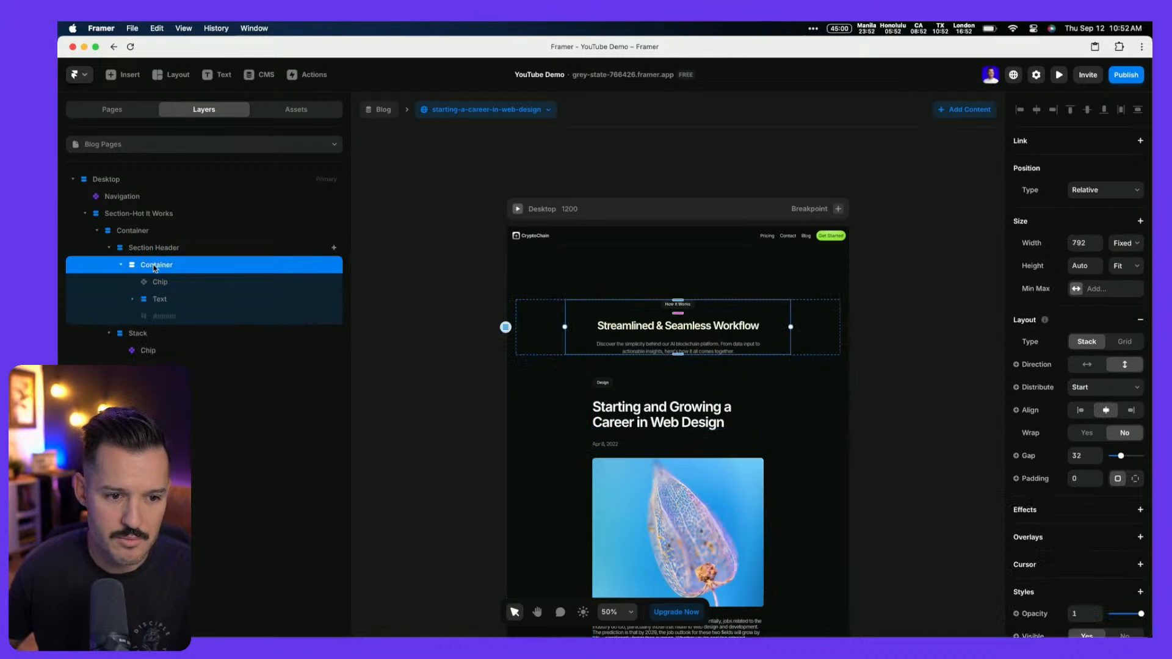
pyautogui.click(121, 264)
pyautogui.click(132, 235)
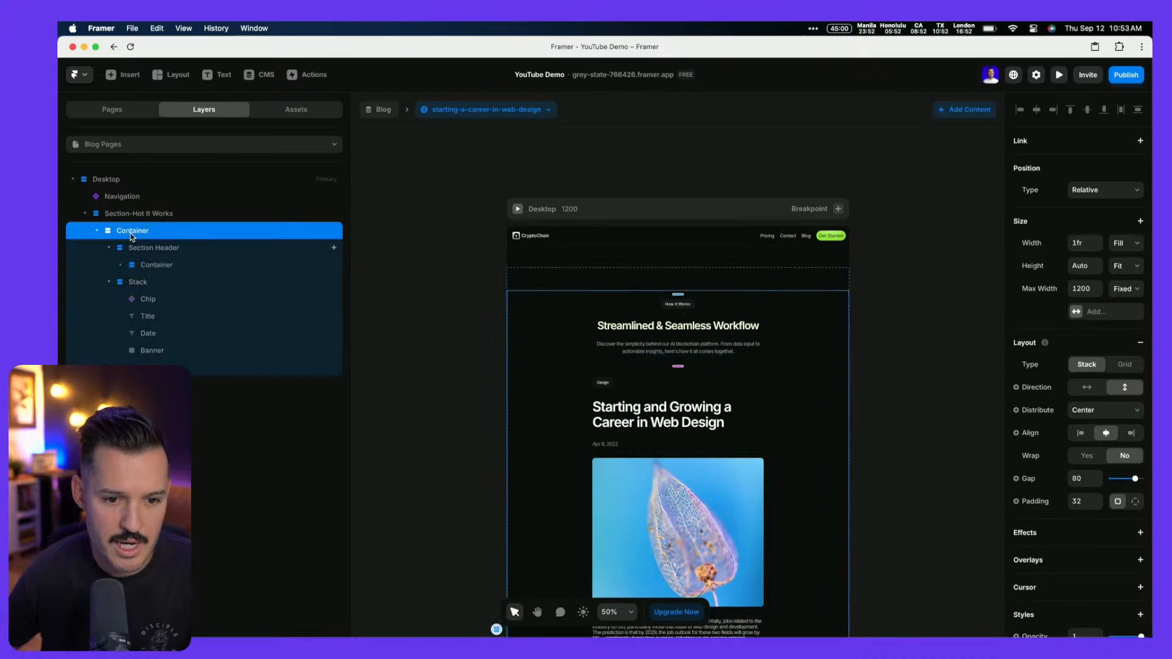
pyautogui.click(517, 209)
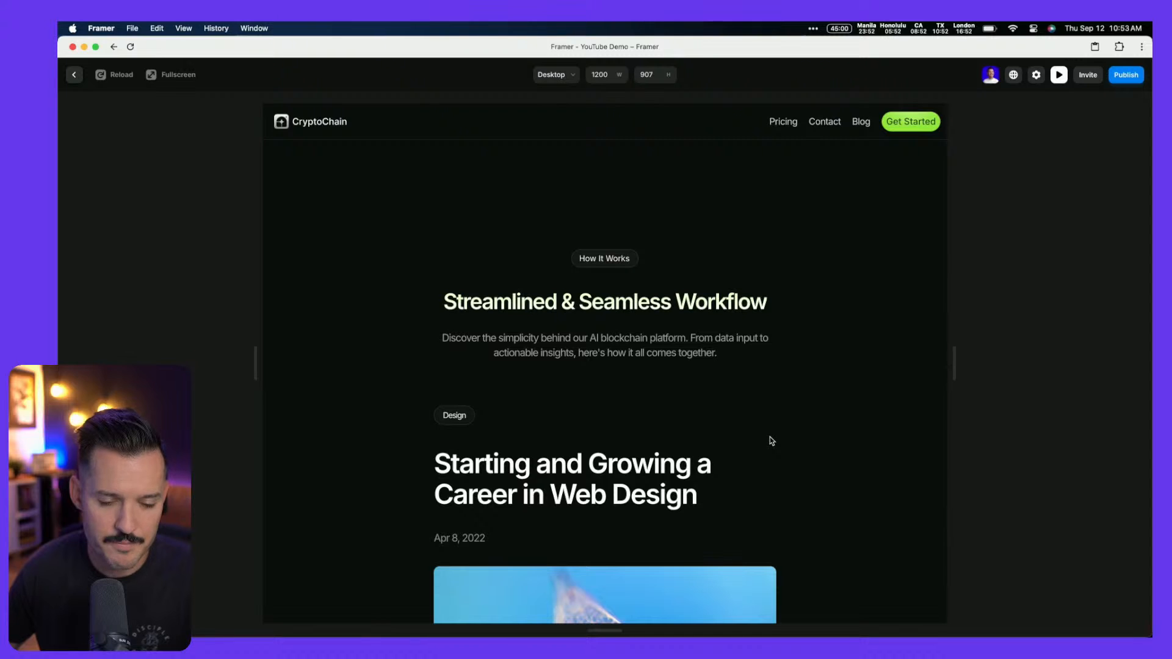
pyautogui.press('Escape')
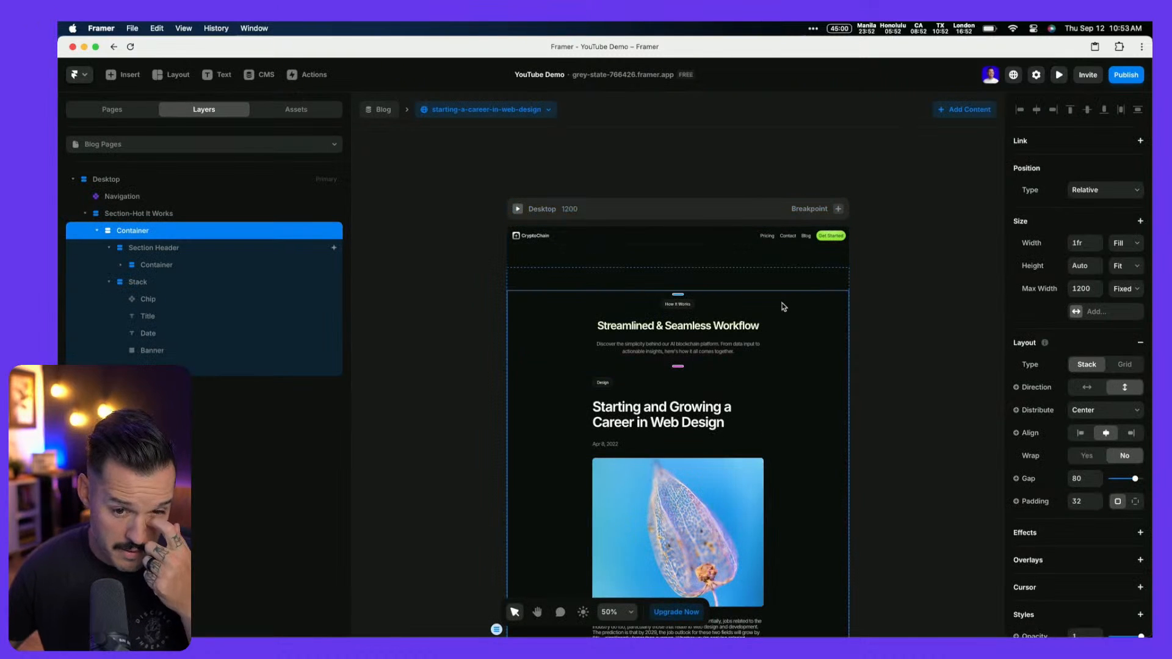
# Set the Section Header's Align to left
pyautogui.scroll(-5, 705, 361)
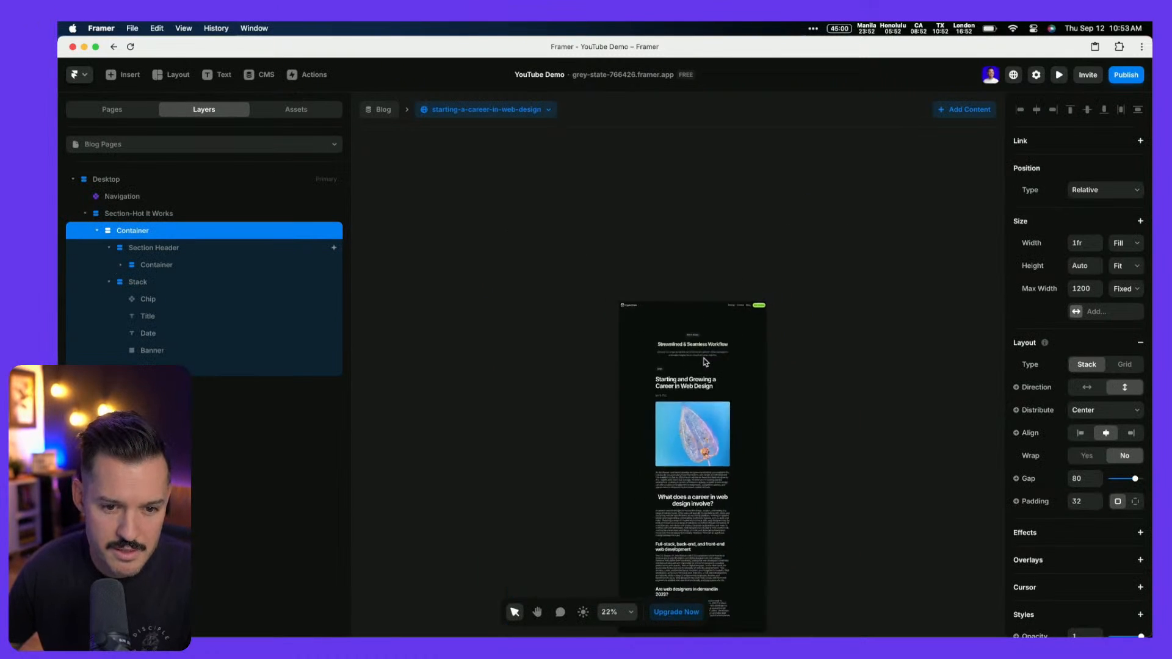
pyautogui.scroll(10, 706, 362)
pyautogui.hscroll(-1, 706, 362)
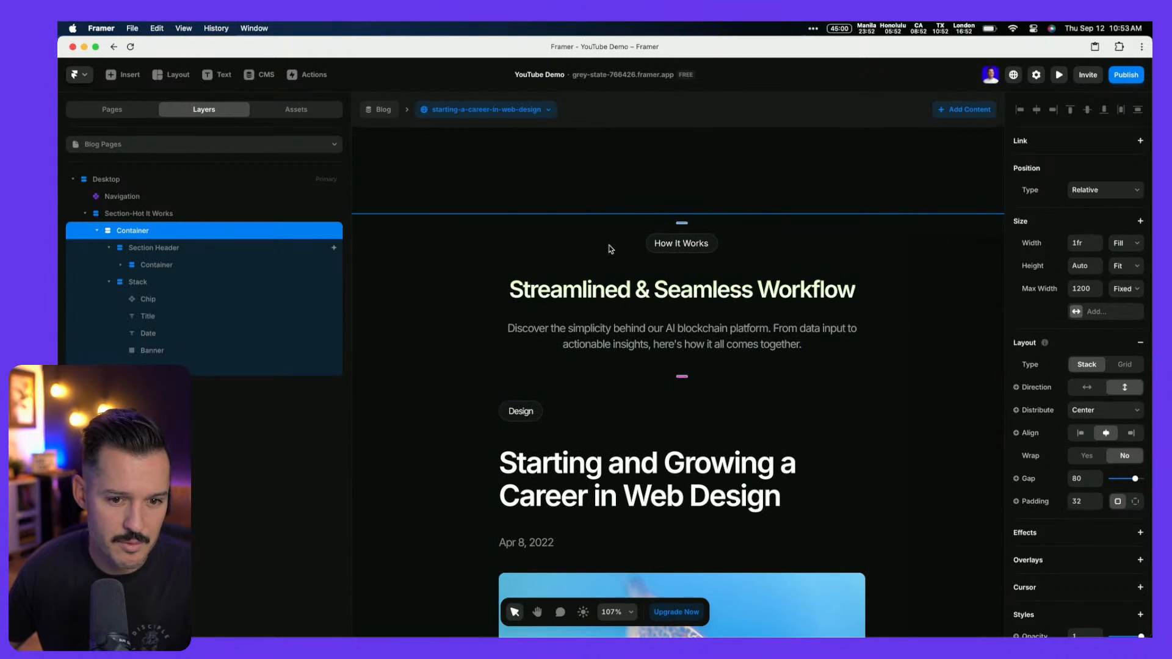
pyautogui.click(591, 298)
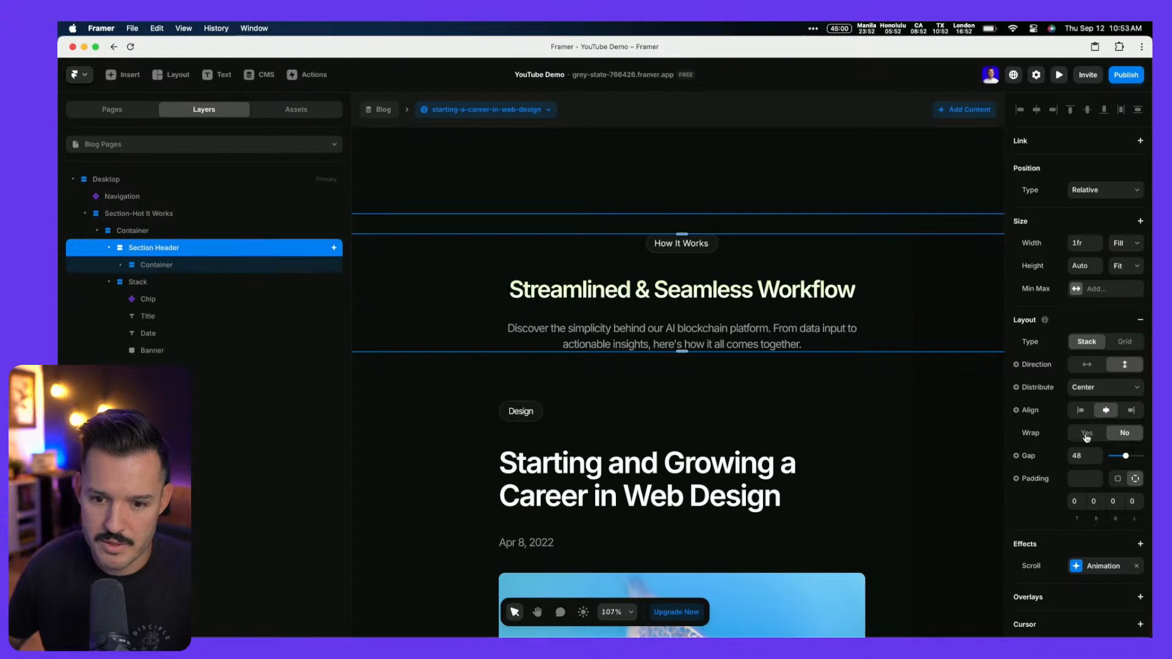
pyautogui.click(1082, 411)
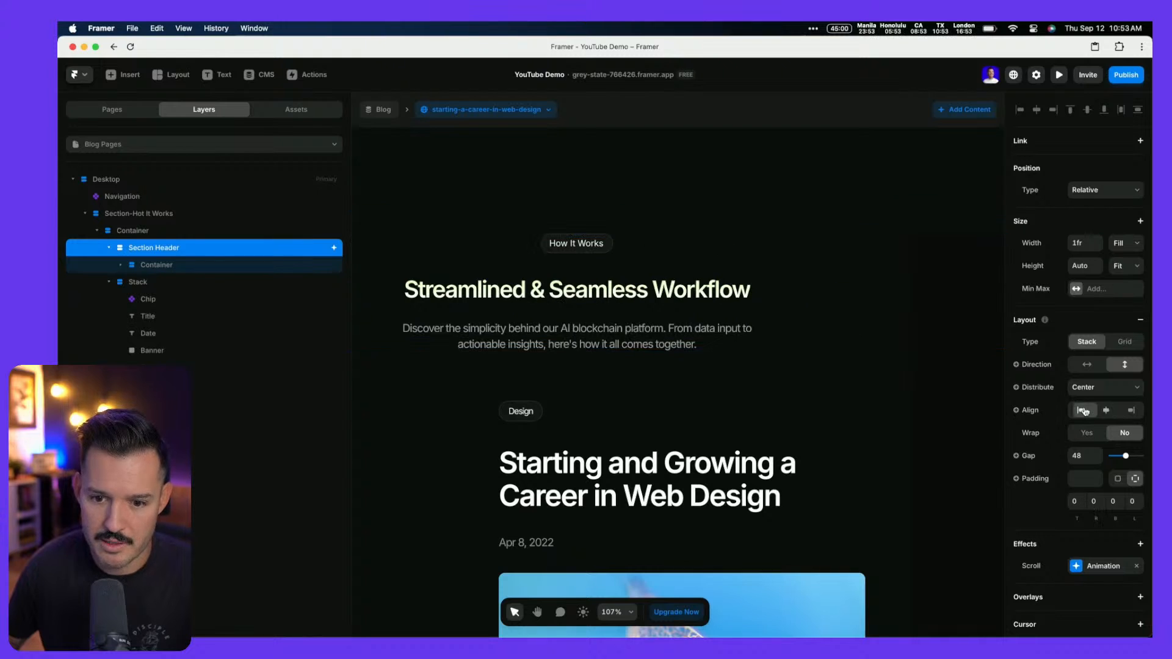
# Left-align the Streamlined & Seamless Workflow heading and its description paragraph
pyautogui.click(121, 265)
pyautogui.click(160, 282)
pyautogui.click(133, 298)
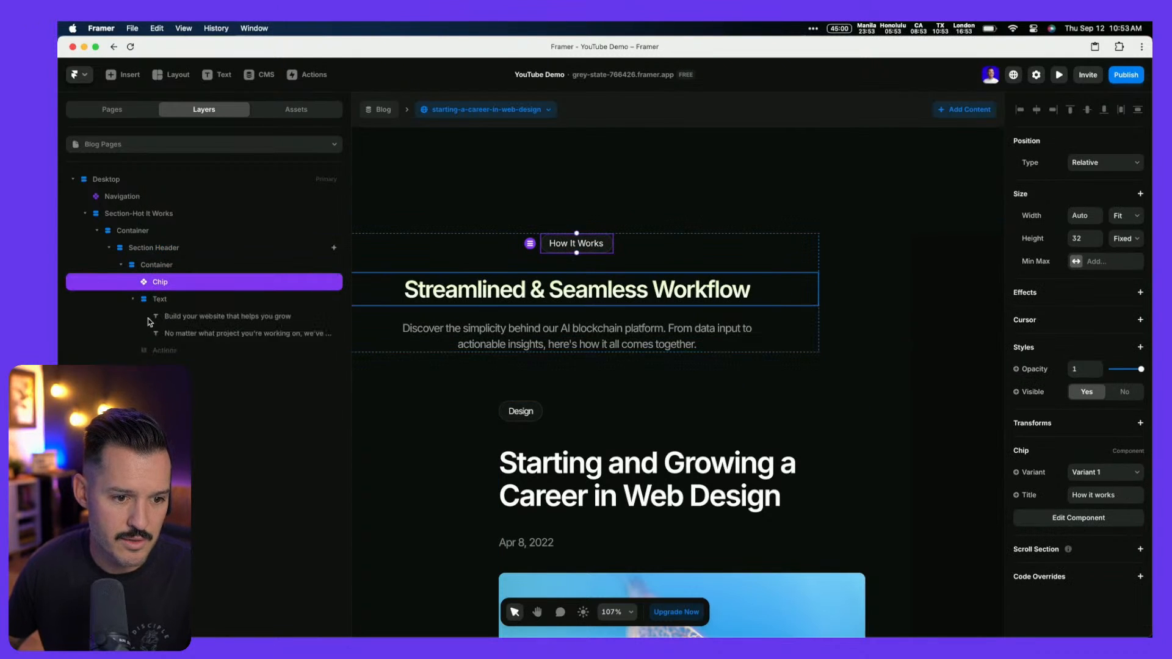
pyautogui.click(244, 333)
pyautogui.keyDown('shift'); pyautogui.click(228, 316); pyautogui.keyUp('shift')
pyautogui.scroll(-5, 1083, 575)
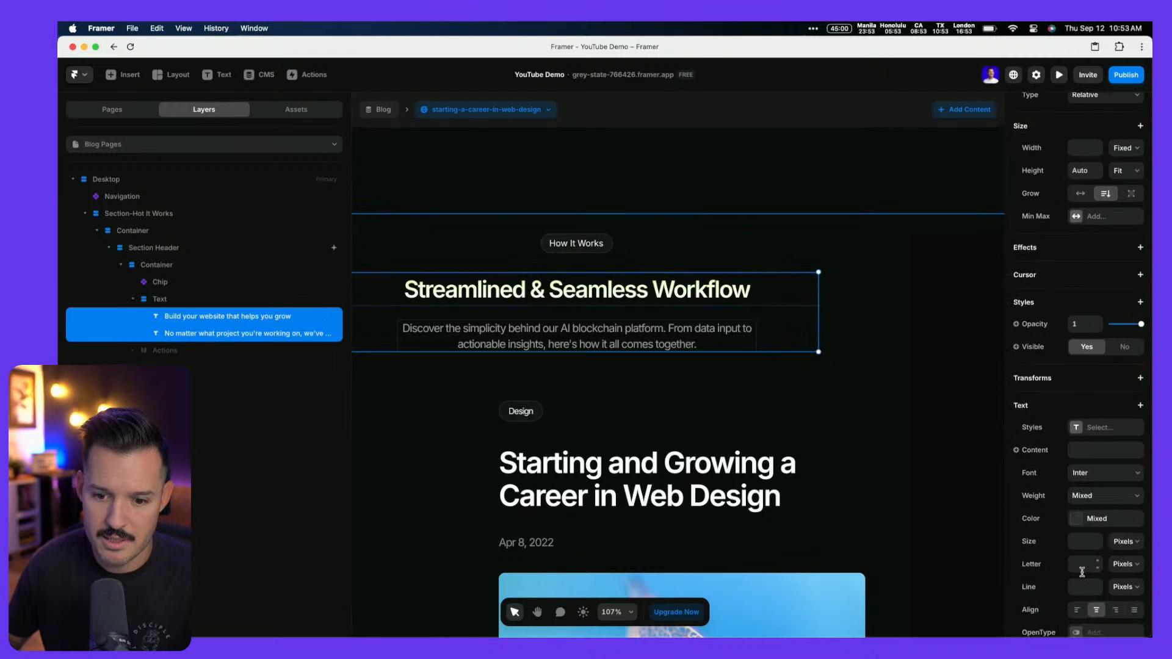
pyautogui.click(1078, 522)
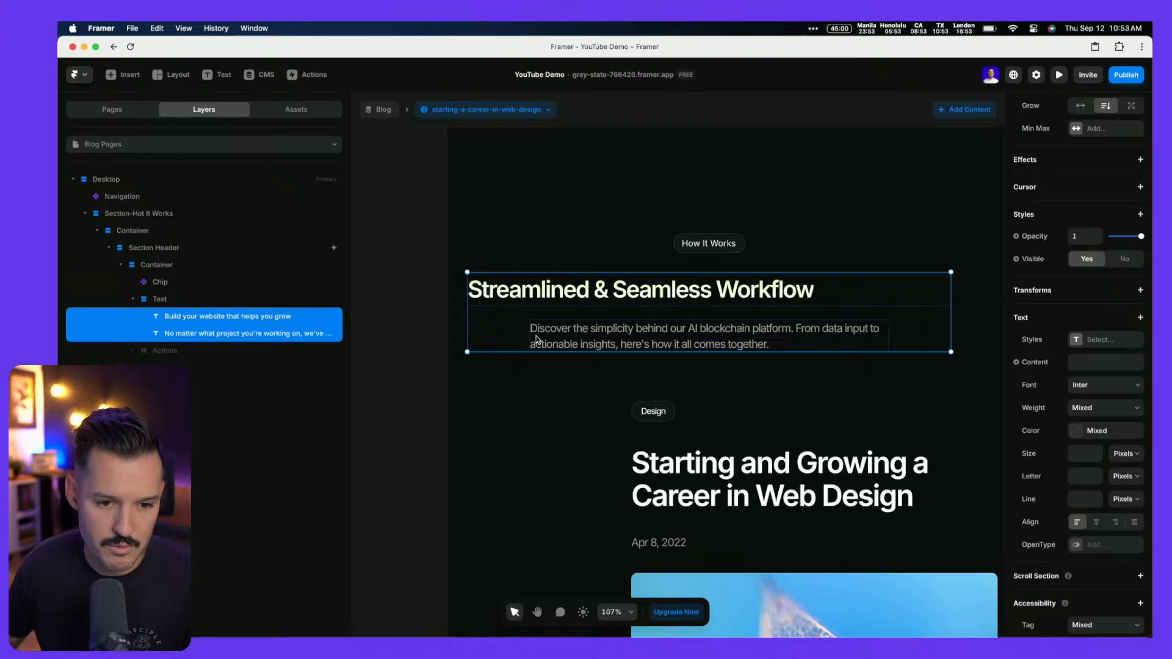
# Left-align the Text stack and the header container, then go back to the Figma template
pyautogui.click(190, 305)
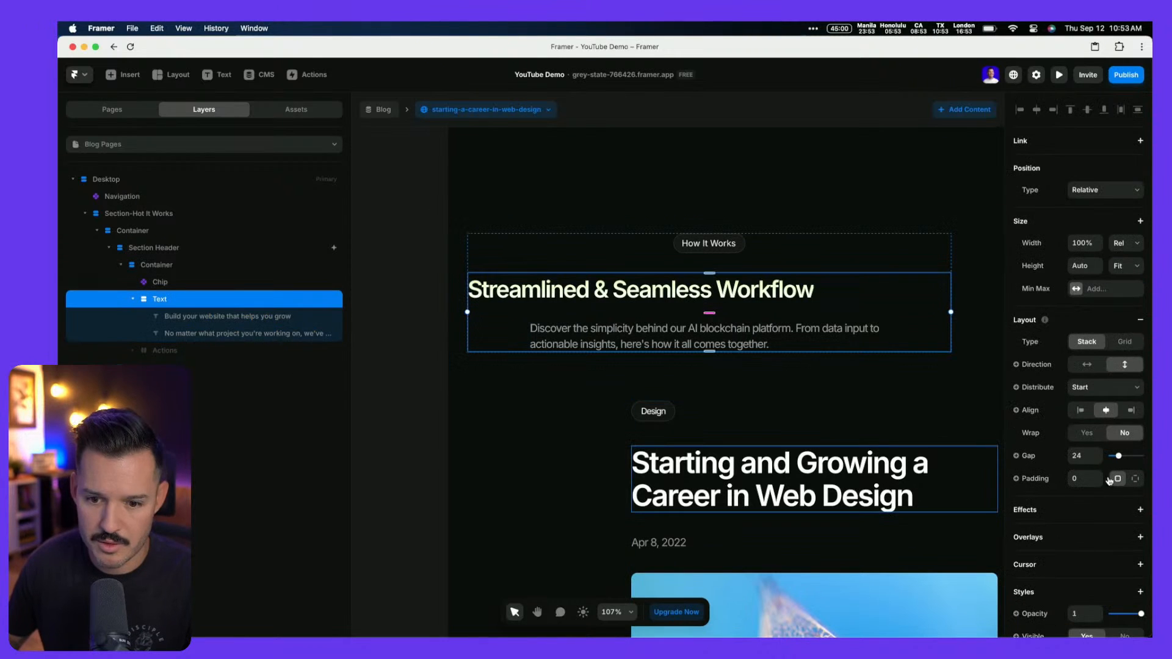
pyautogui.click(1081, 413)
pyautogui.click(741, 248)
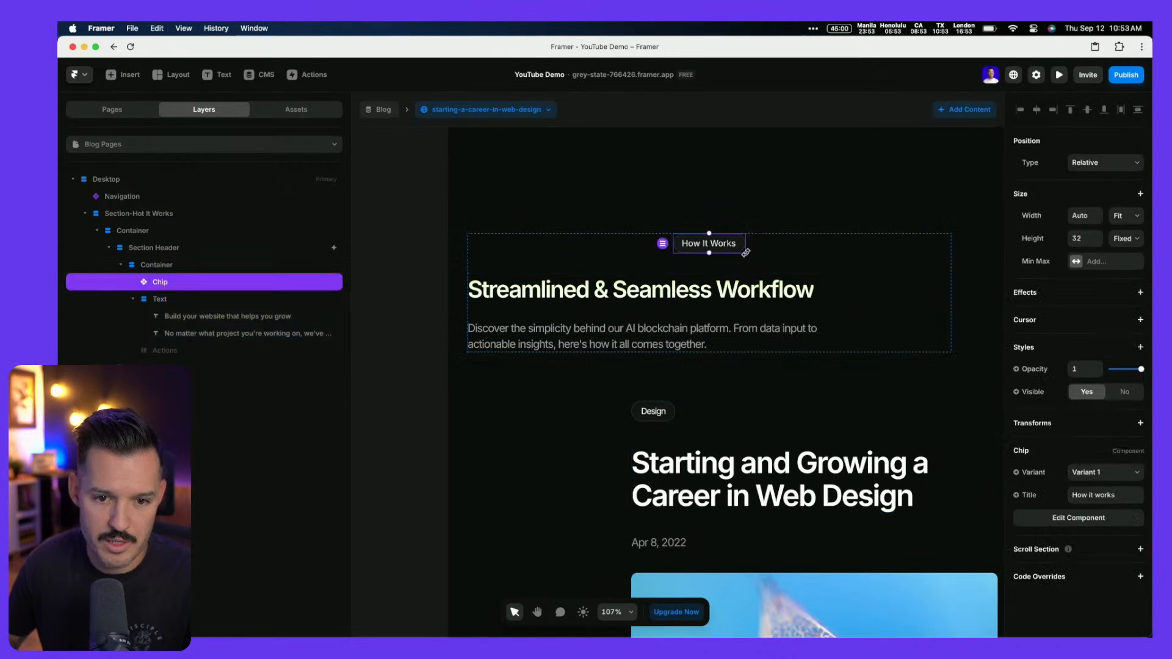
pyautogui.click(834, 266)
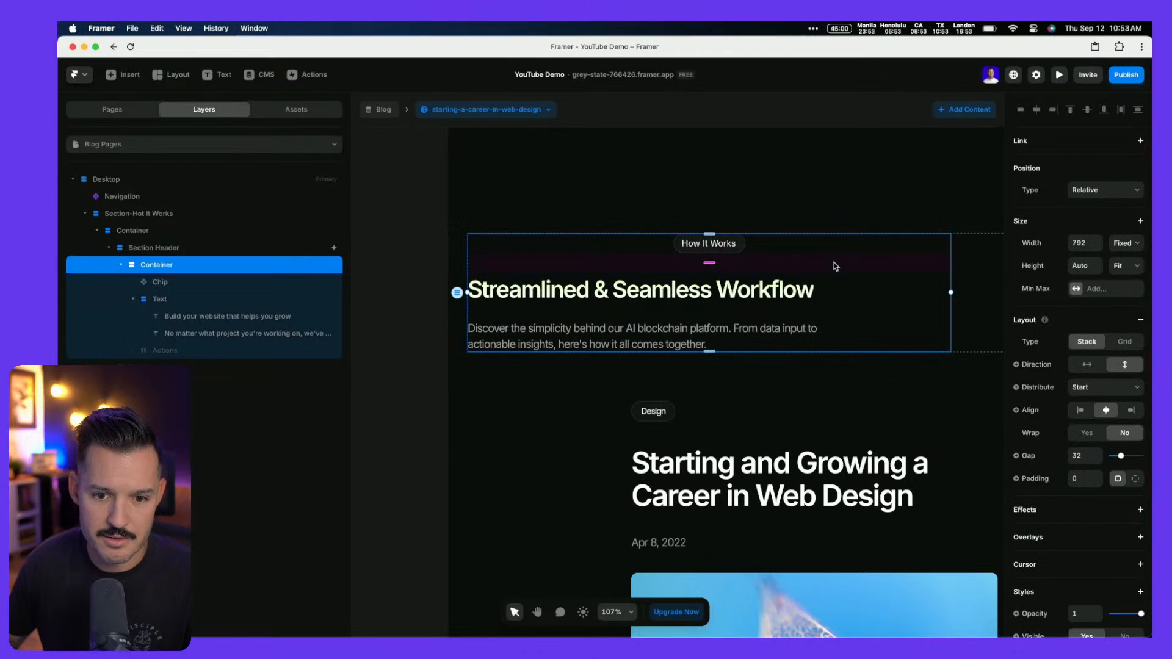
pyautogui.click(1085, 411)
pyautogui.scroll(2, 775, 366)
pyautogui.scroll(-6, 776, 367)
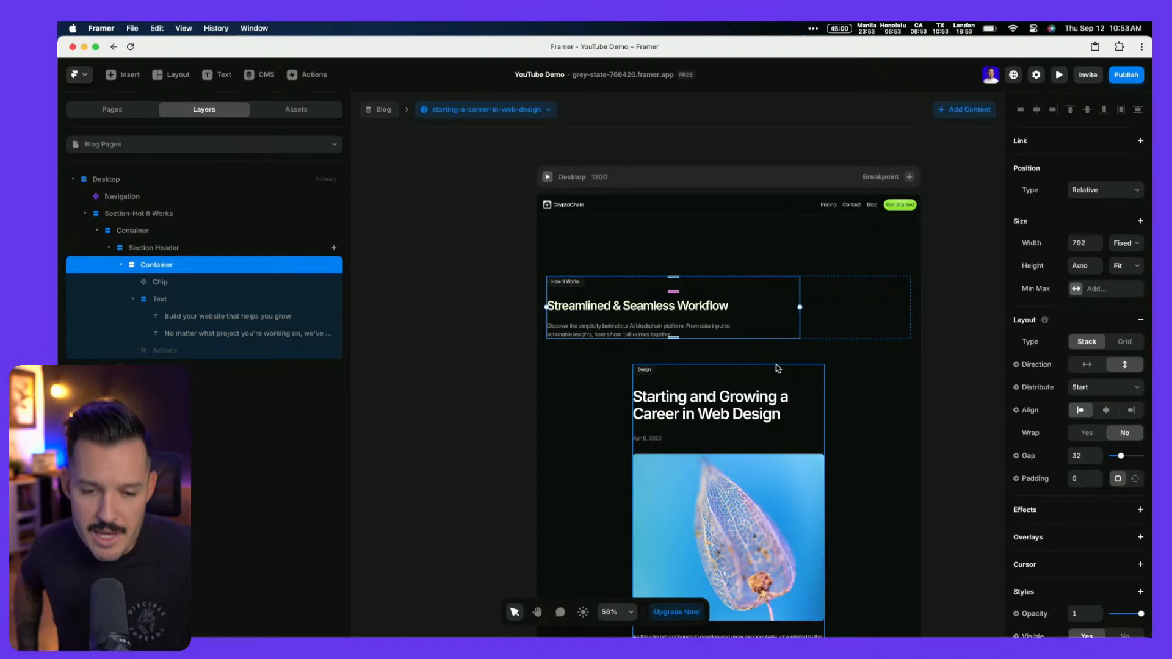
pyautogui.hotkey('ctrl', 'Left')
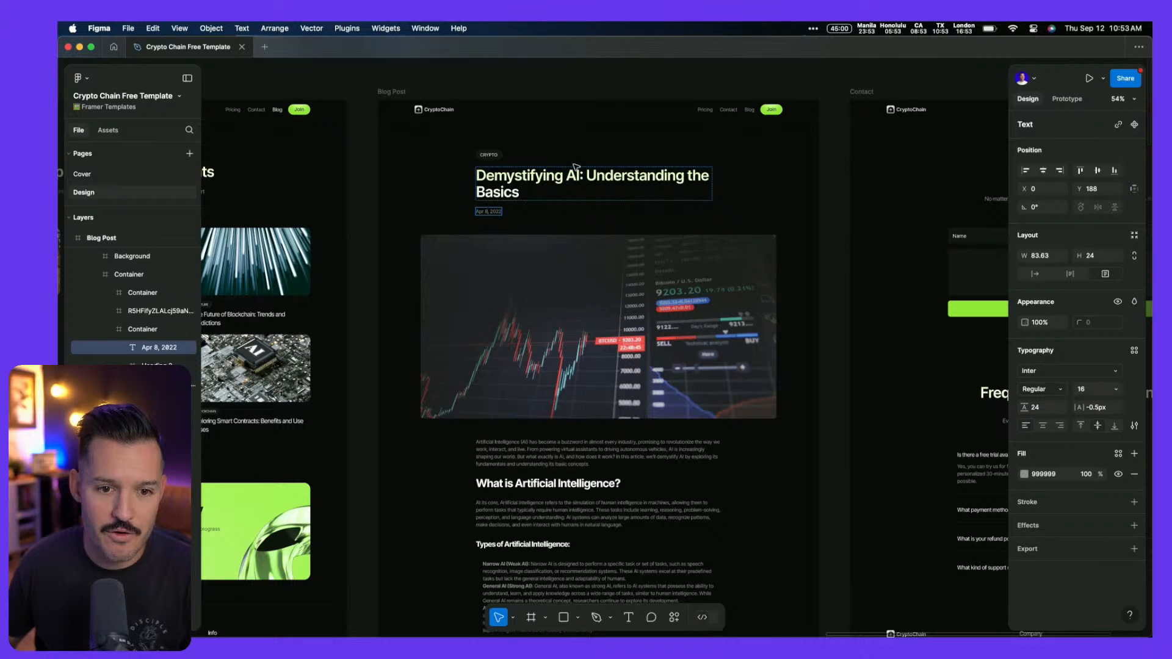
# Check the 'At its core…' paragraph styling (Inter Regular 16, white at 60%), then return to Framer
pyautogui.click(662, 527)
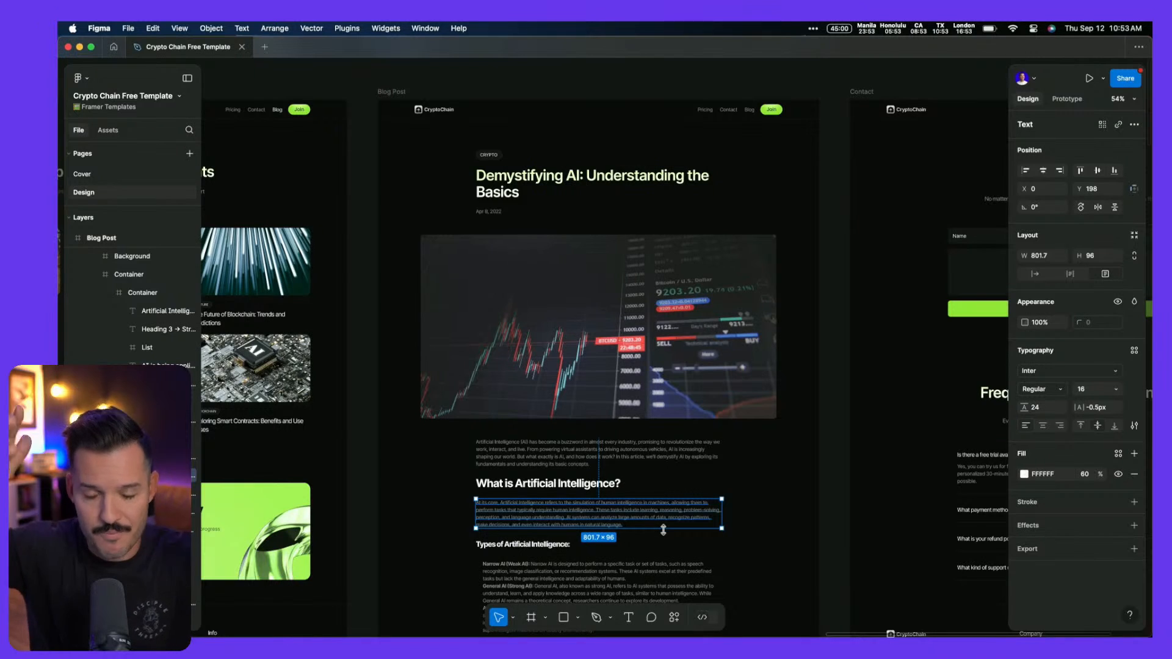
pyautogui.hotkey('ctrl', 'Right')
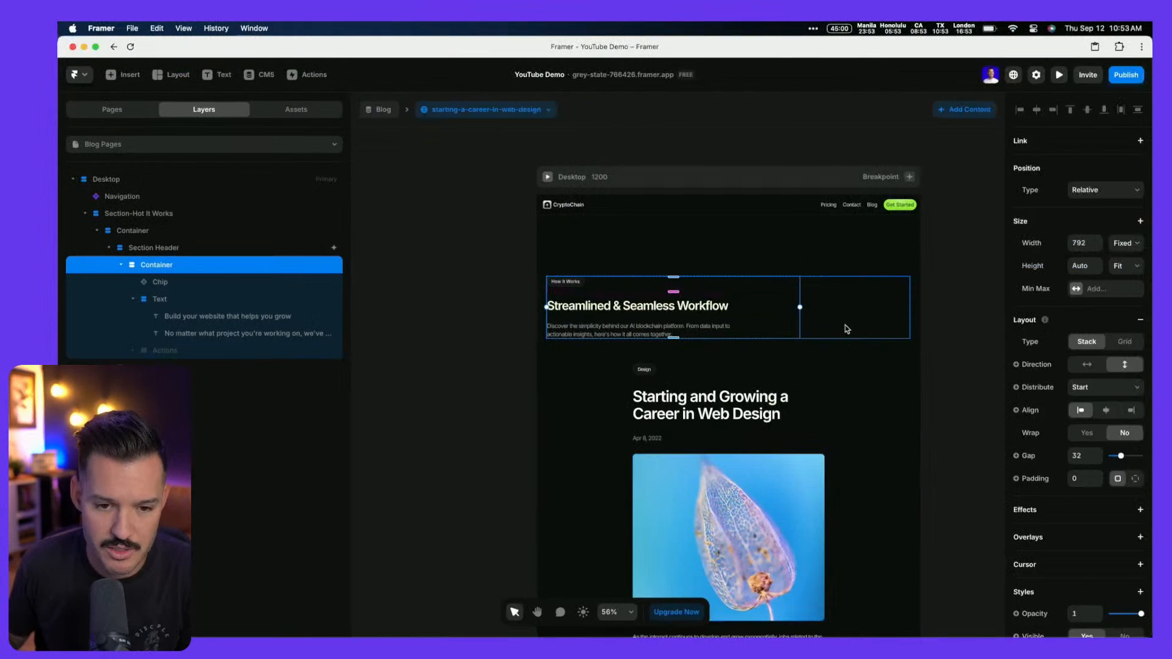
# Set the blog post Stack's Max Width to 700
pyautogui.click(119, 267)
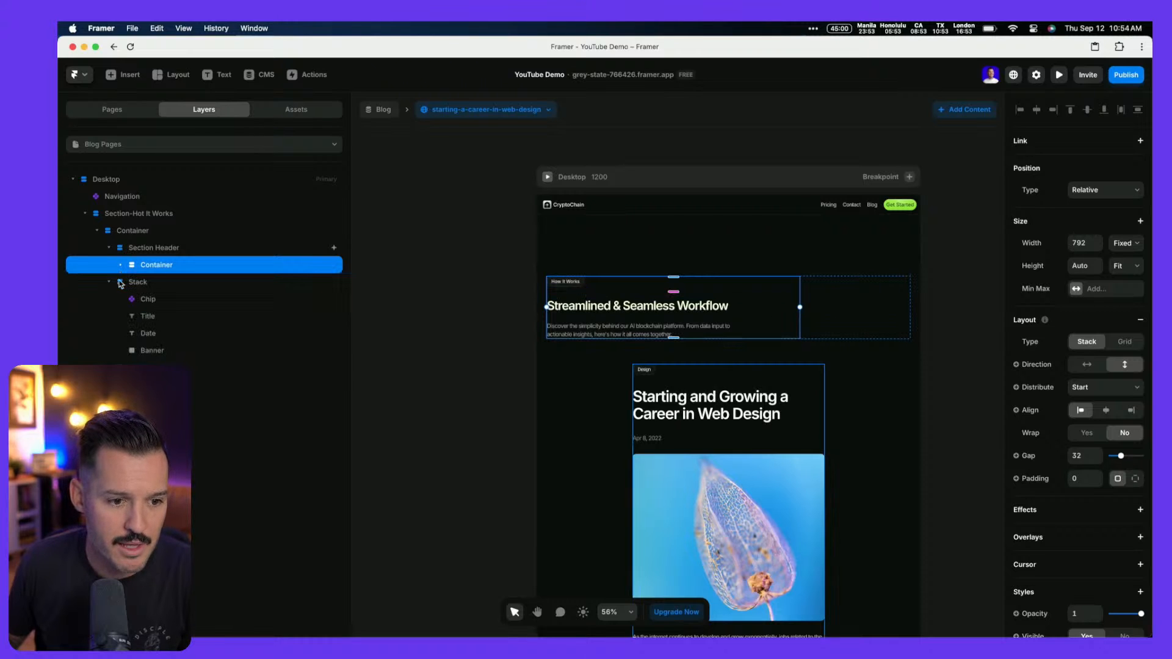
pyautogui.click(136, 286)
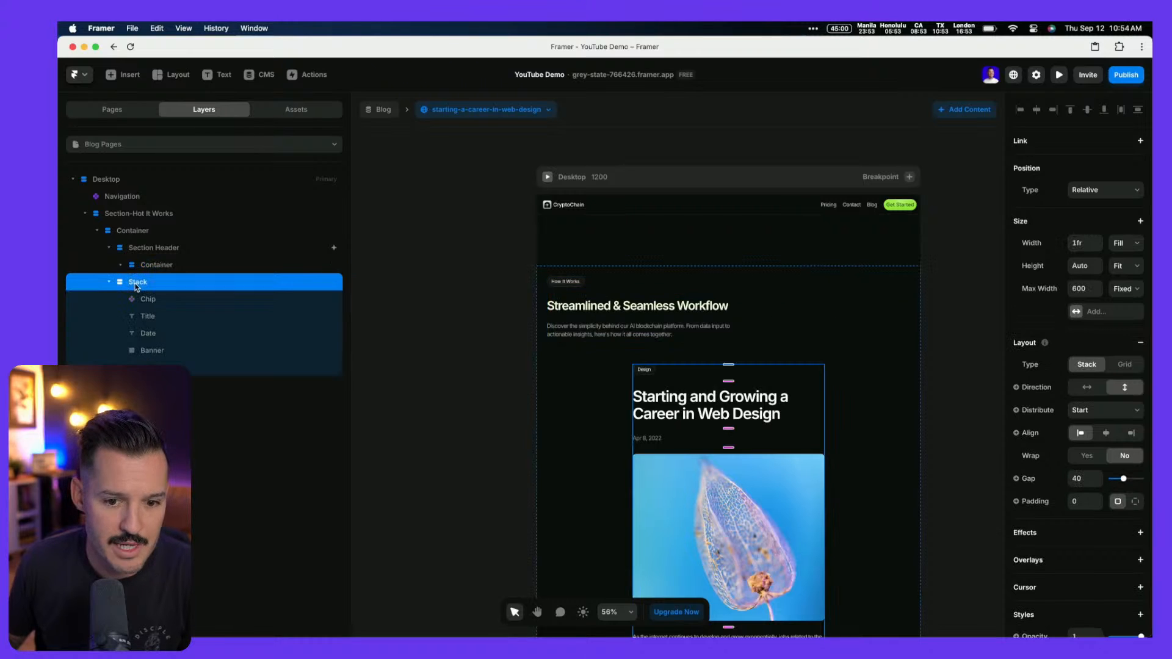
pyautogui.click(1086, 291)
pyautogui.write('680')
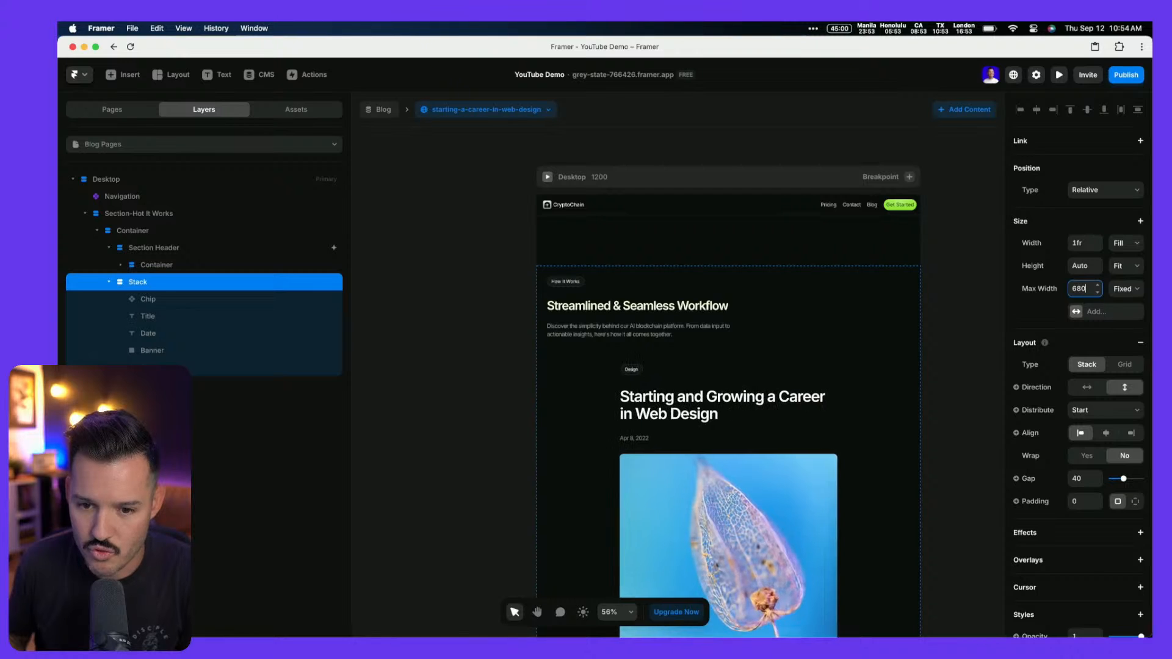
pyautogui.hotkey('shift', 'Up')
pyautogui.hotkey('shift', 'Up')
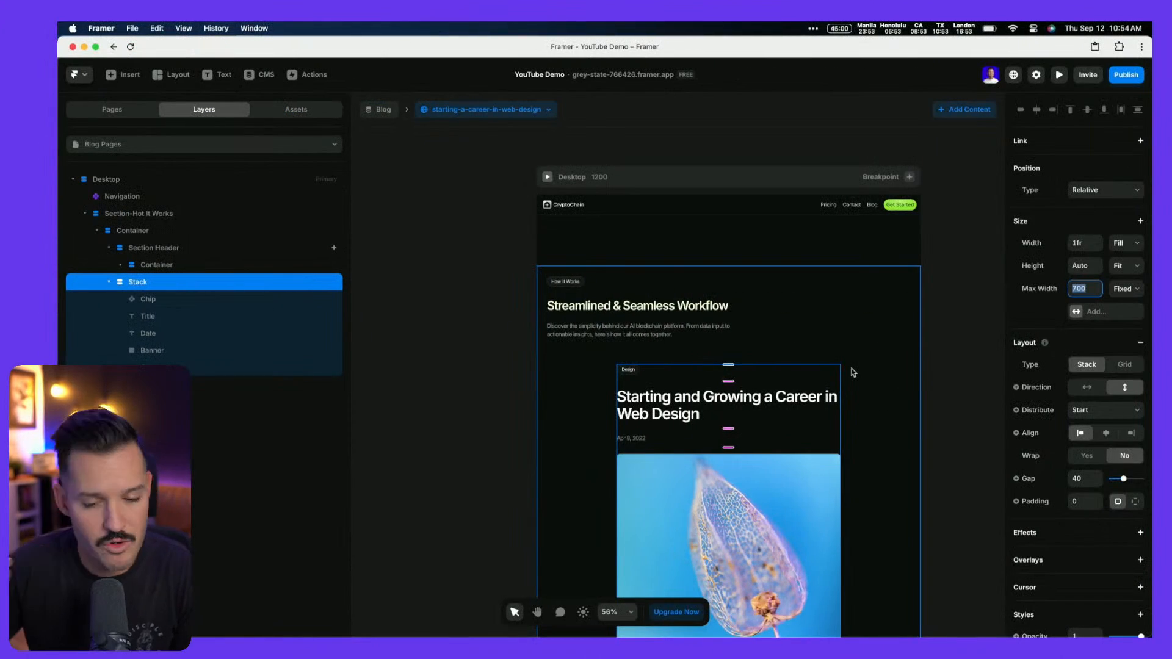
# Delete the How It Works section header above the post
pyautogui.scroll(-1, 853, 373)
pyautogui.scroll(-2, 854, 373)
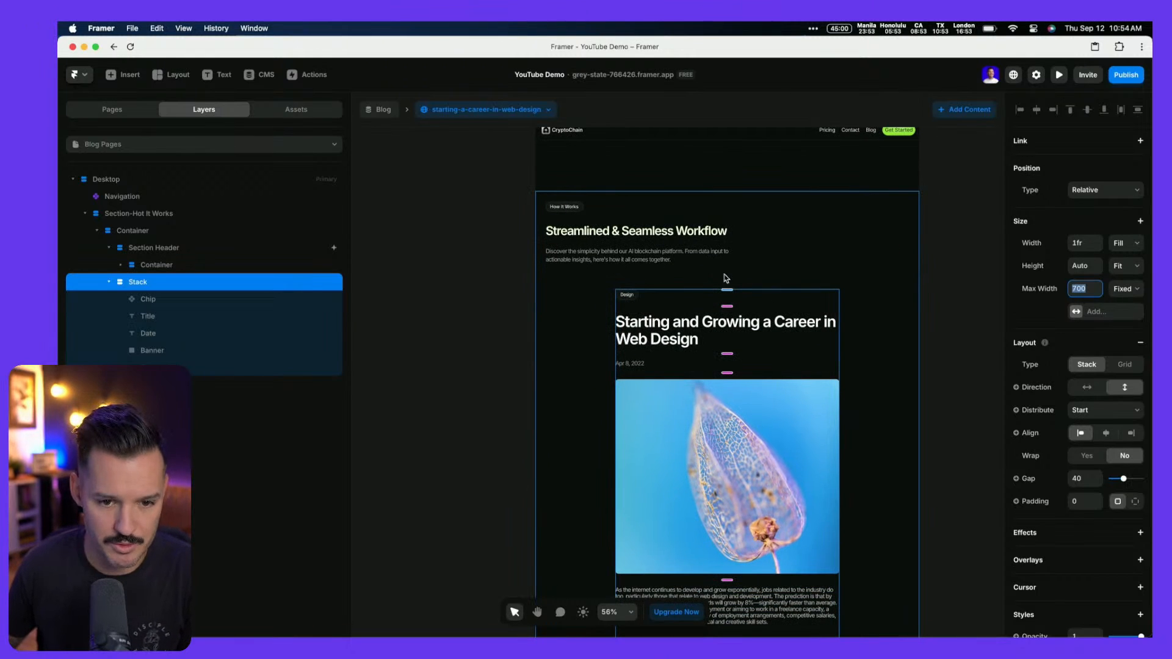
pyautogui.click(175, 250)
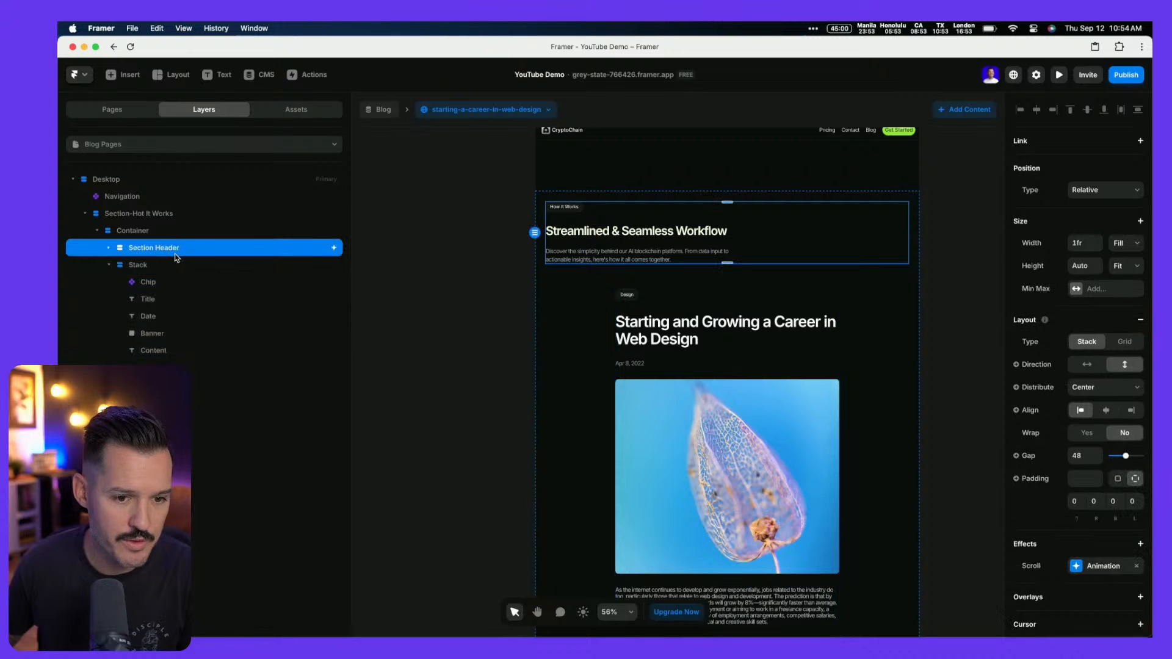
pyautogui.press('BackSpace')
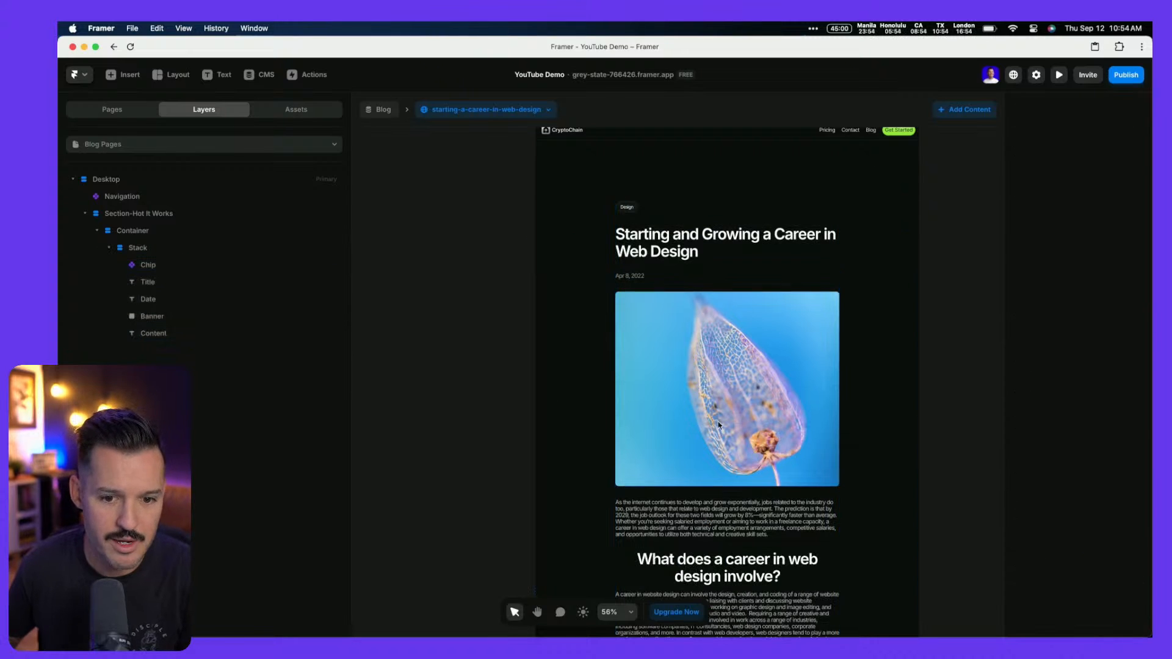
# Copy the blog post Stack and paste two duplicates of it
pyautogui.click(739, 391)
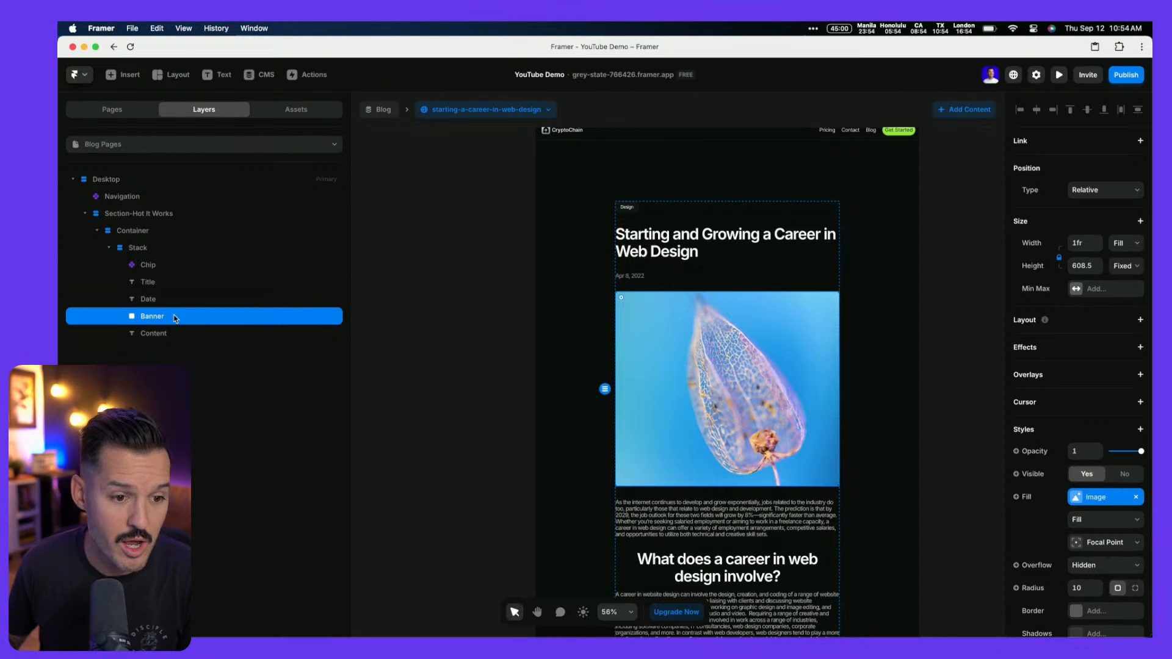
pyautogui.click(133, 249)
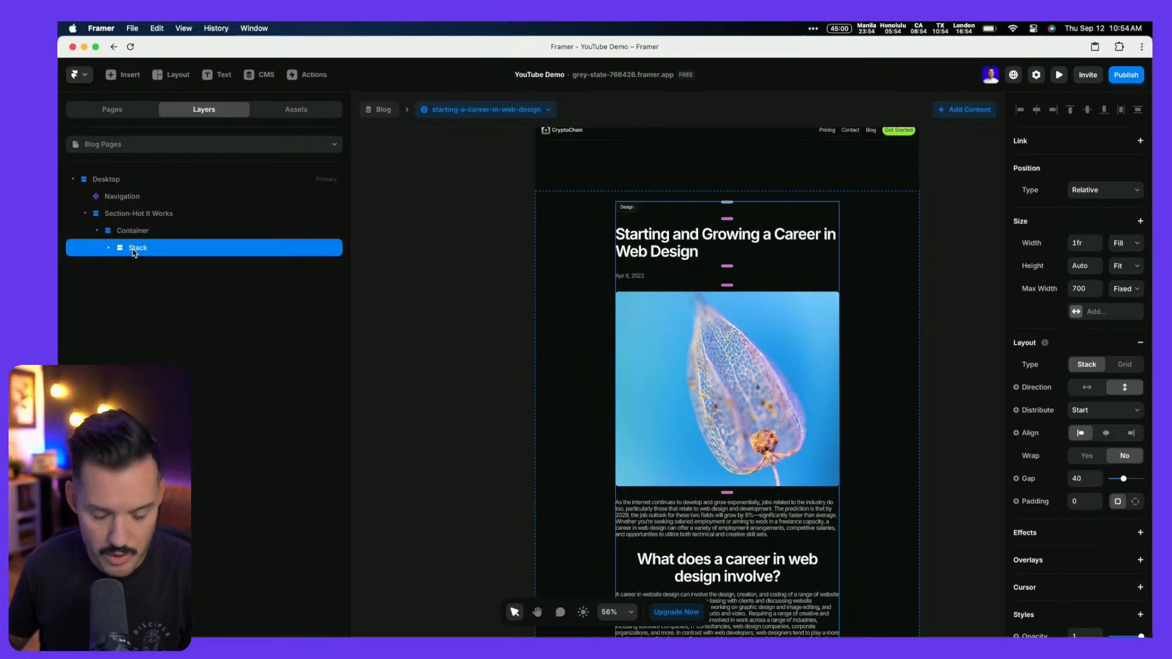
pyautogui.press('super+c')
pyautogui.press('super+v')
pyautogui.click(157, 261)
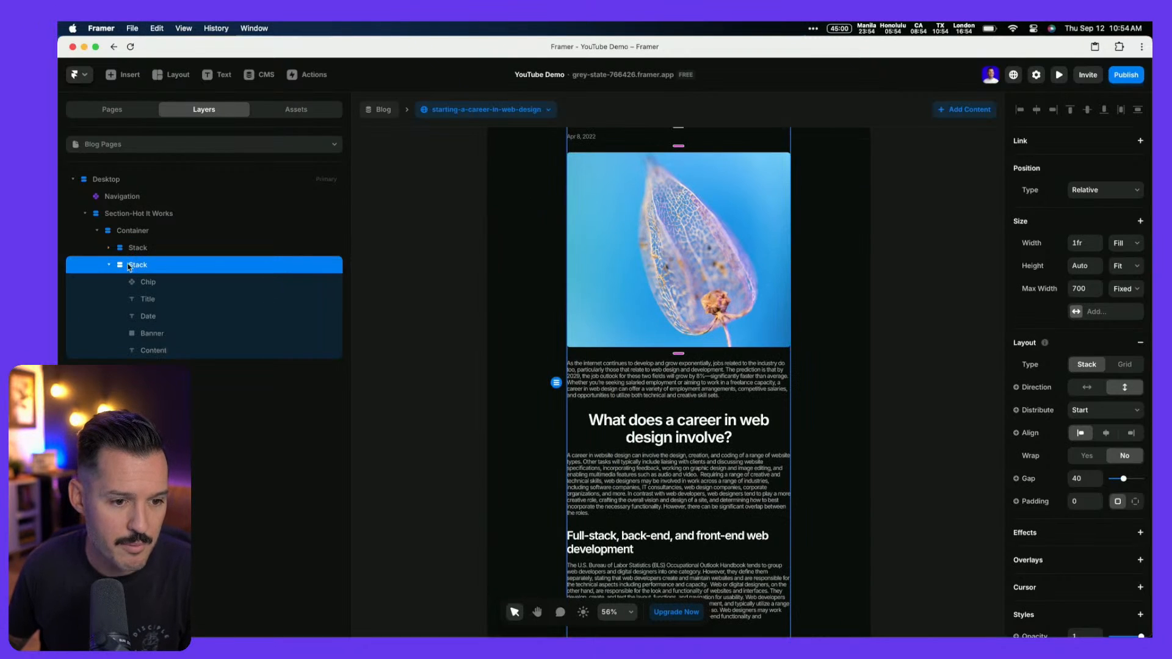
pyautogui.click(109, 265)
pyautogui.click(127, 247)
pyautogui.press('super+v')
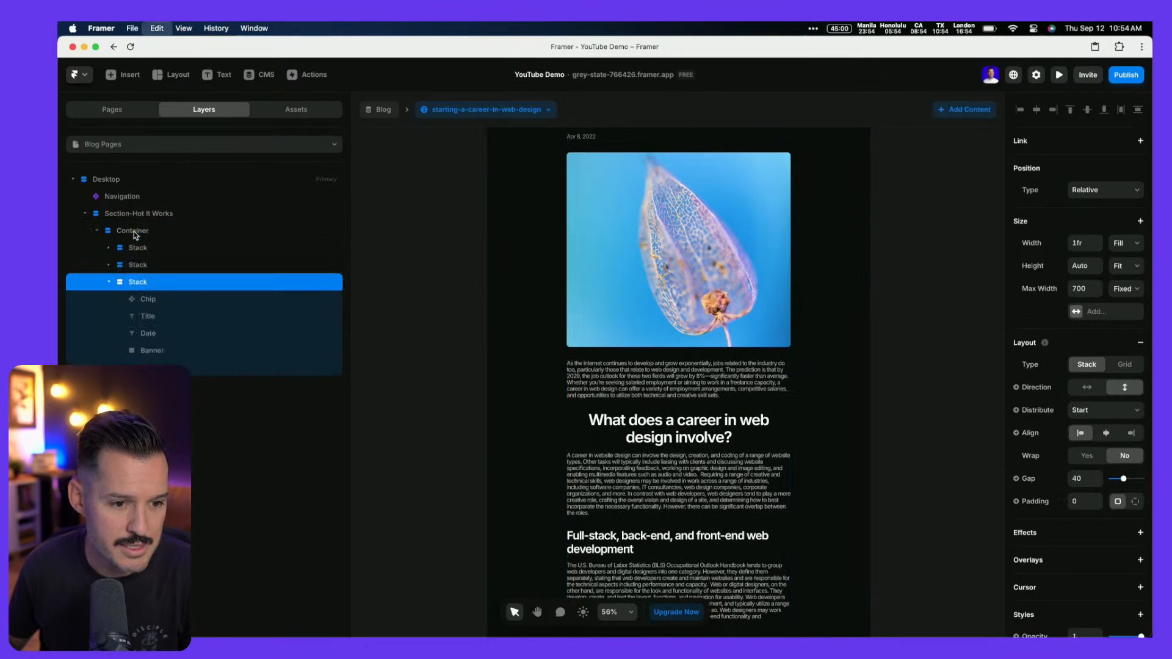
# Strip one copy down to just the Banner by deleting its Content, Chip, Title and Date layers
pyautogui.click(109, 266)
pyautogui.click(148, 281)
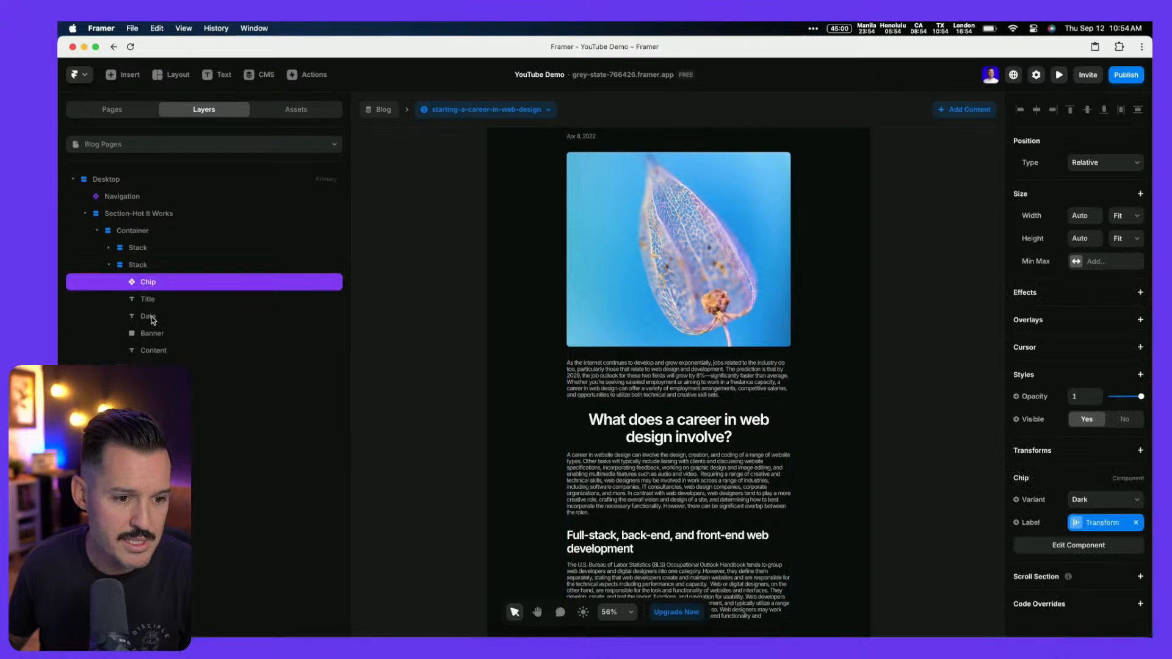
pyautogui.keyDown('shift'); pyautogui.click(152, 318); pyautogui.keyUp('shift')
pyautogui.press('super+Return')
pyautogui.click(153, 298)
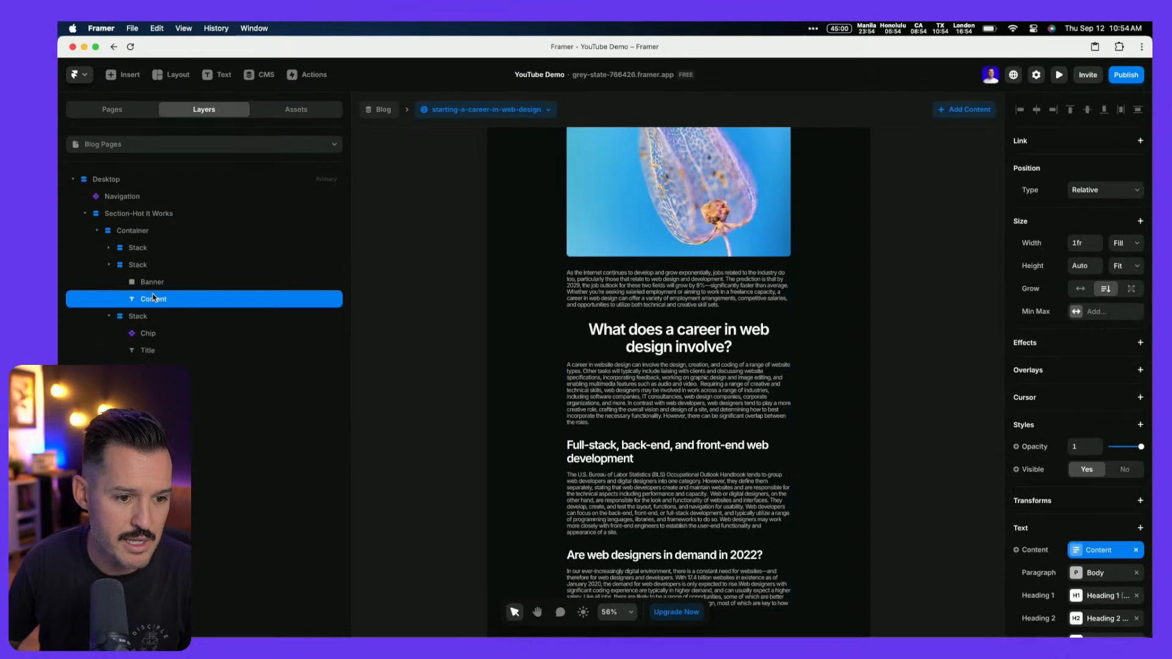
pyautogui.press('BackSpace')
pyautogui.click(147, 317)
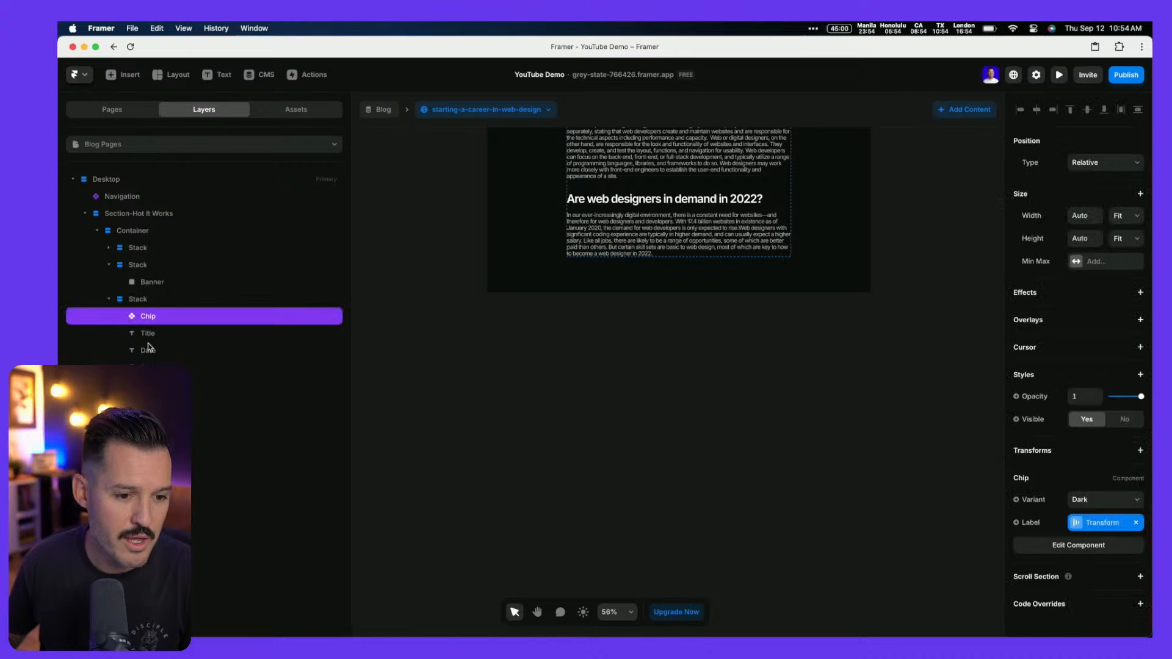
pyautogui.keyDown('shift'); pyautogui.click(147, 348); pyautogui.keyUp('shift')
pyautogui.press('BackSpace')
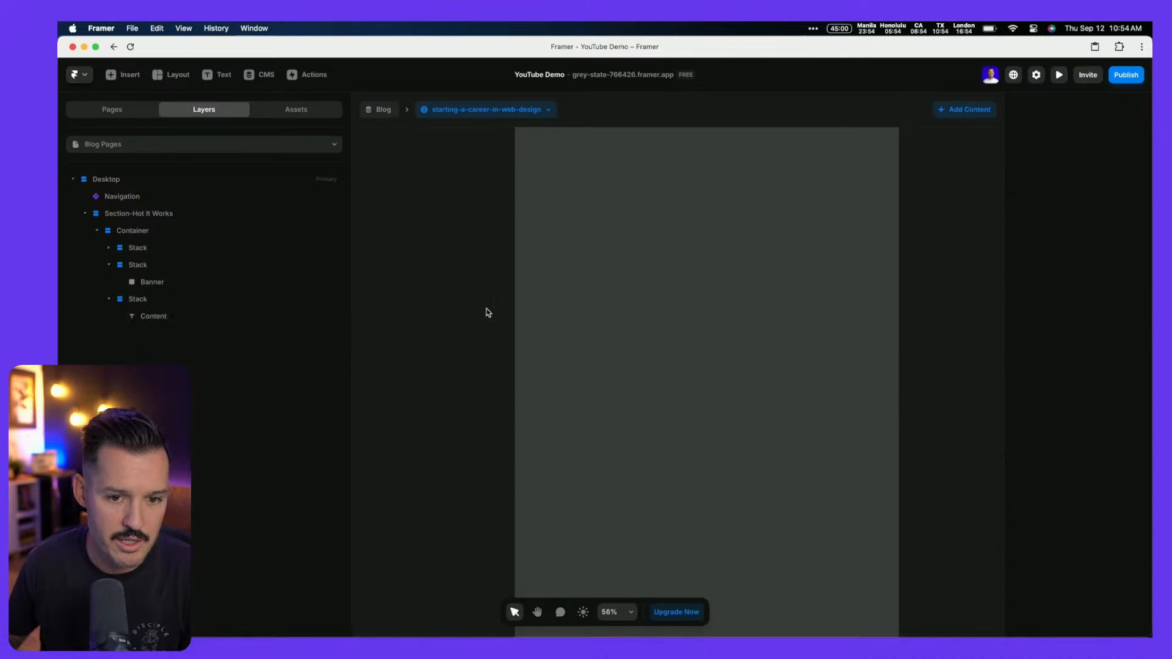
# Delete Banner and Content from the first stack, leaving only Chip, Title and Date
pyautogui.scroll(-10, 487, 313)
pyautogui.scroll(4, 487, 313)
pyautogui.scroll(-1, 487, 312)
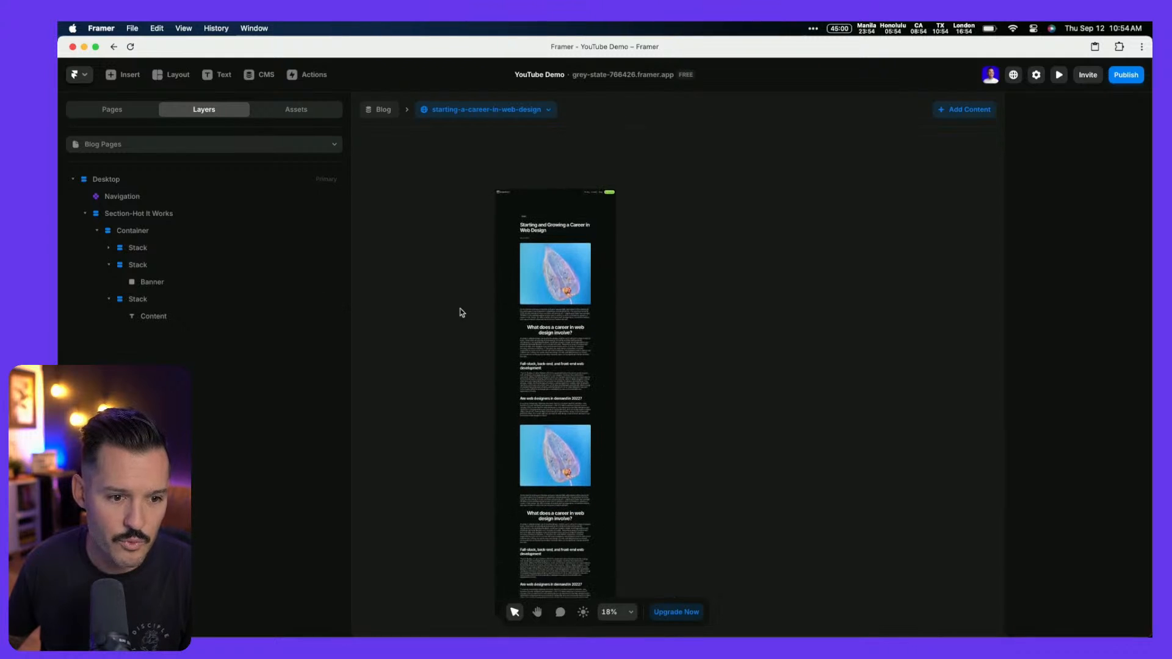
pyautogui.click(109, 248)
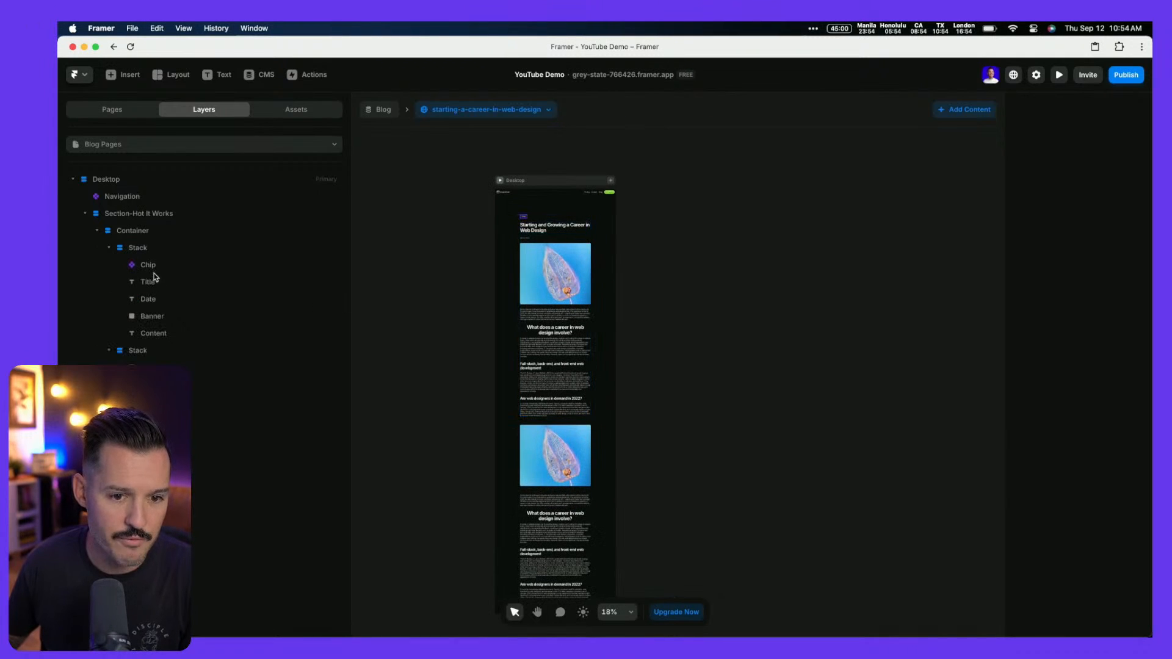
pyautogui.click(152, 316)
pyautogui.keyDown('shift'); pyautogui.click(154, 333); pyautogui.keyUp('shift')
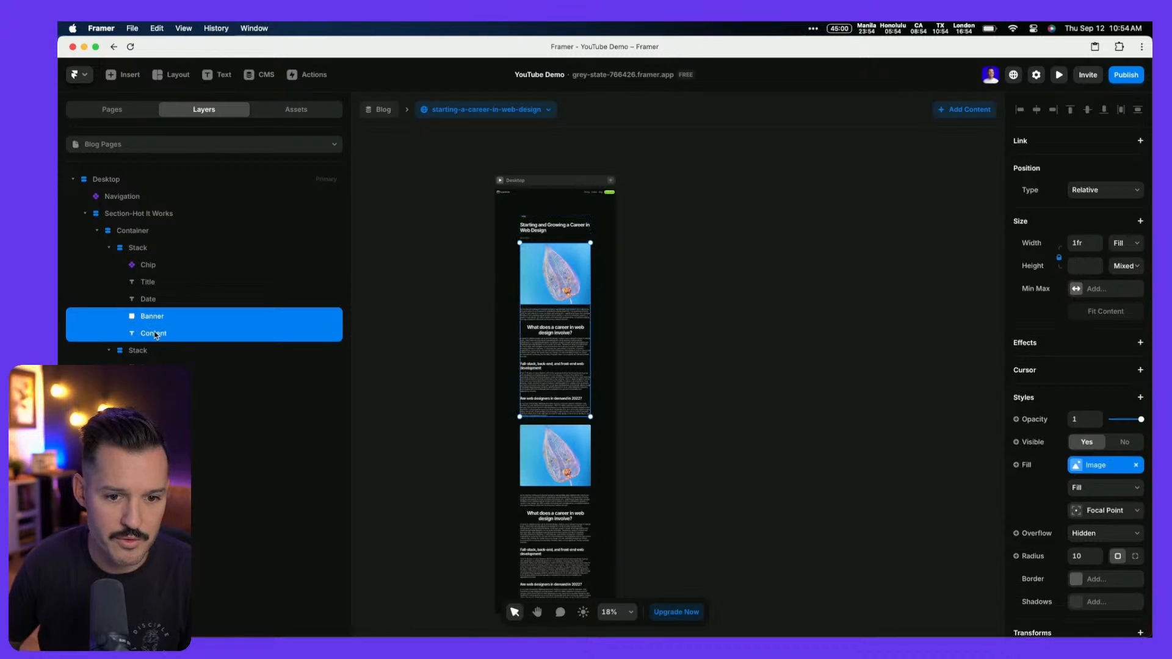
pyautogui.press('BackSpace')
pyautogui.click(109, 248)
# Remove the 700 Max Width limit from the stack holding the Banner
pyautogui.click(145, 251)
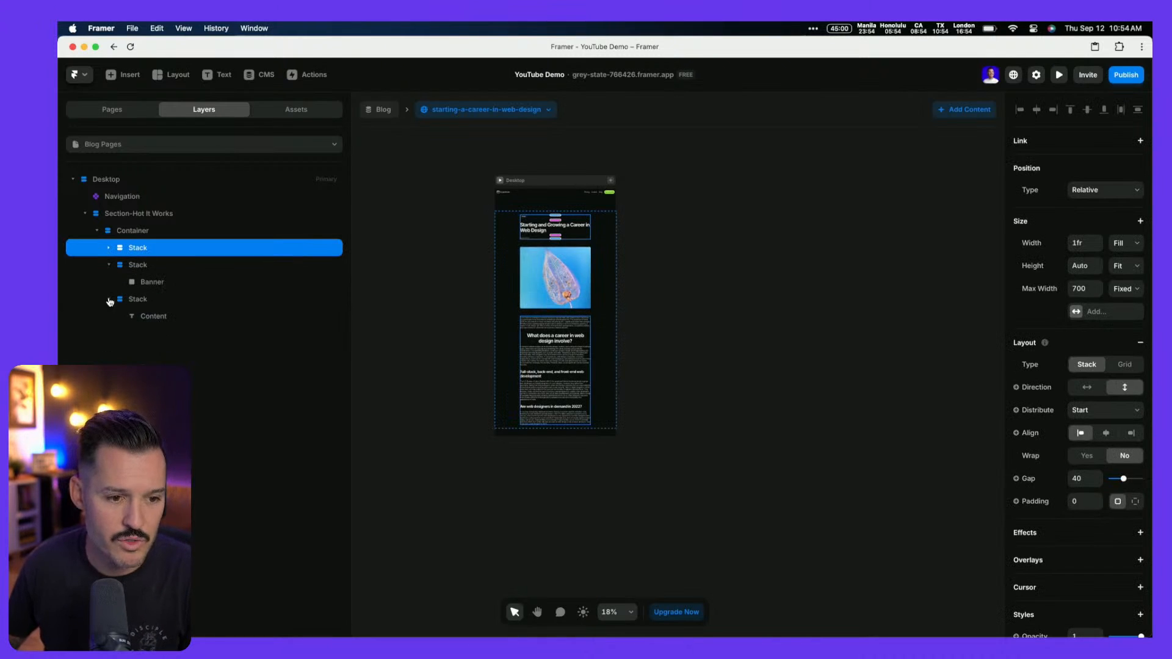
pyautogui.click(144, 301)
pyautogui.click(141, 269)
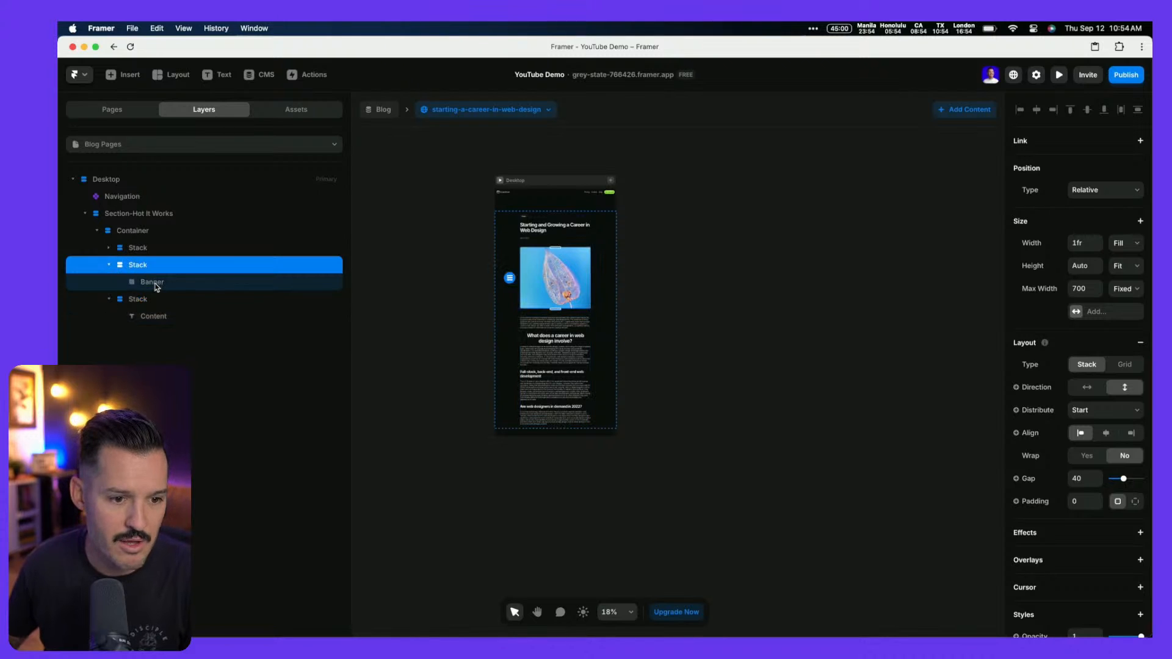
pyautogui.click(1054, 296)
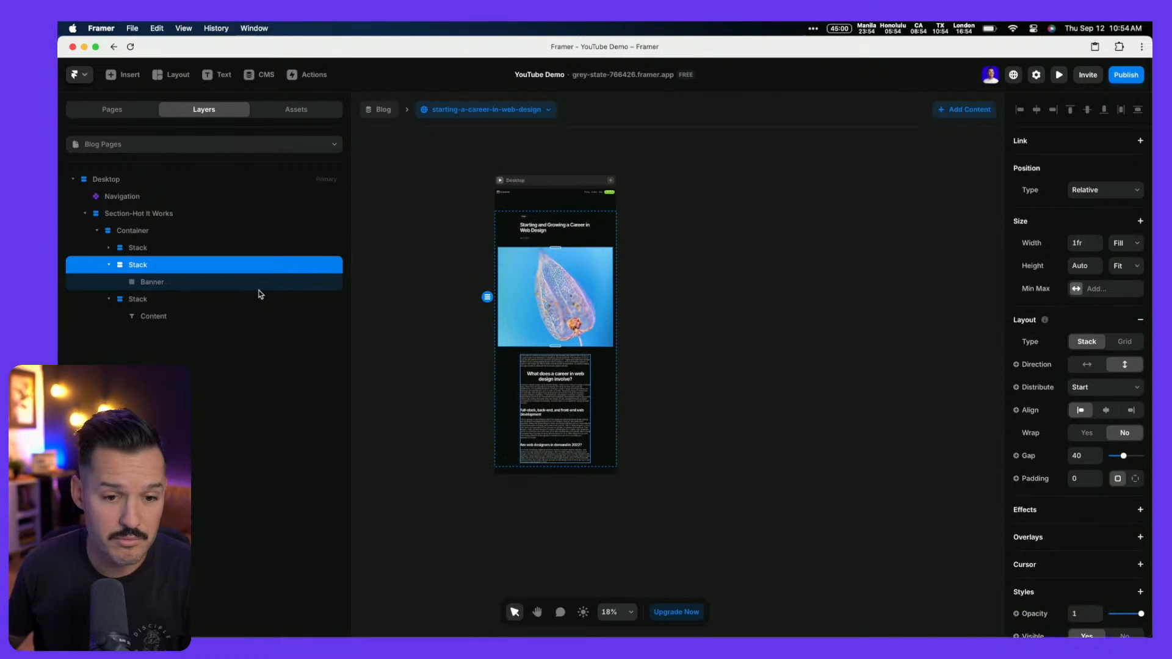
# Adjust the Banner's height and unlock its aspect ratio
pyautogui.click(194, 283)
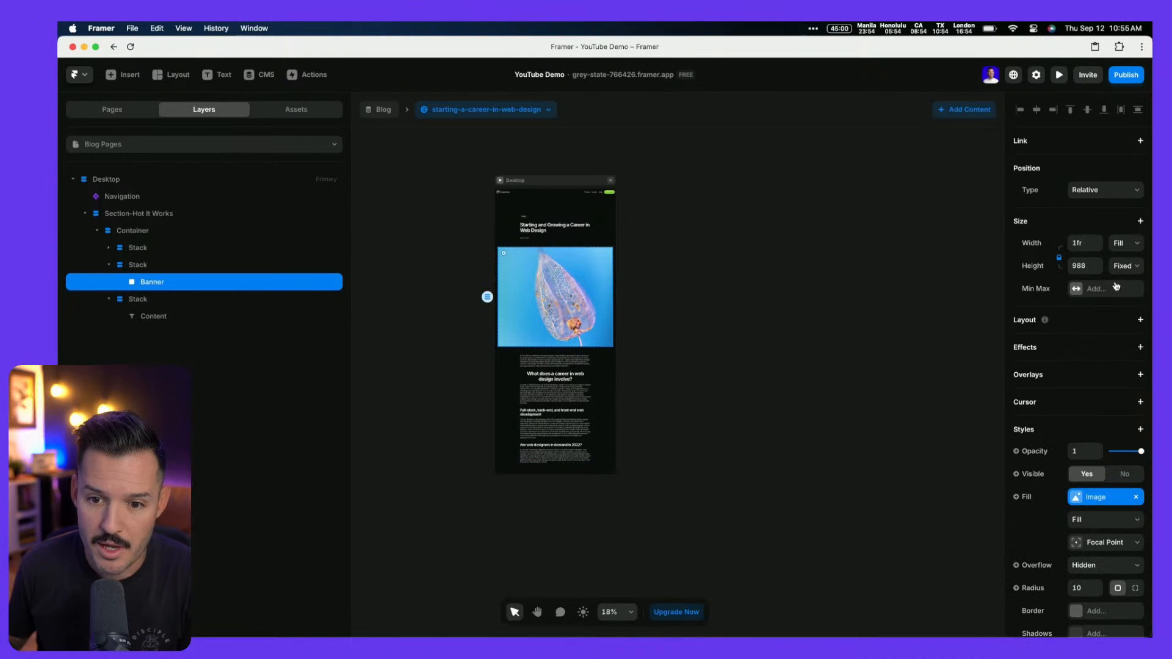
pyautogui.click(1090, 270)
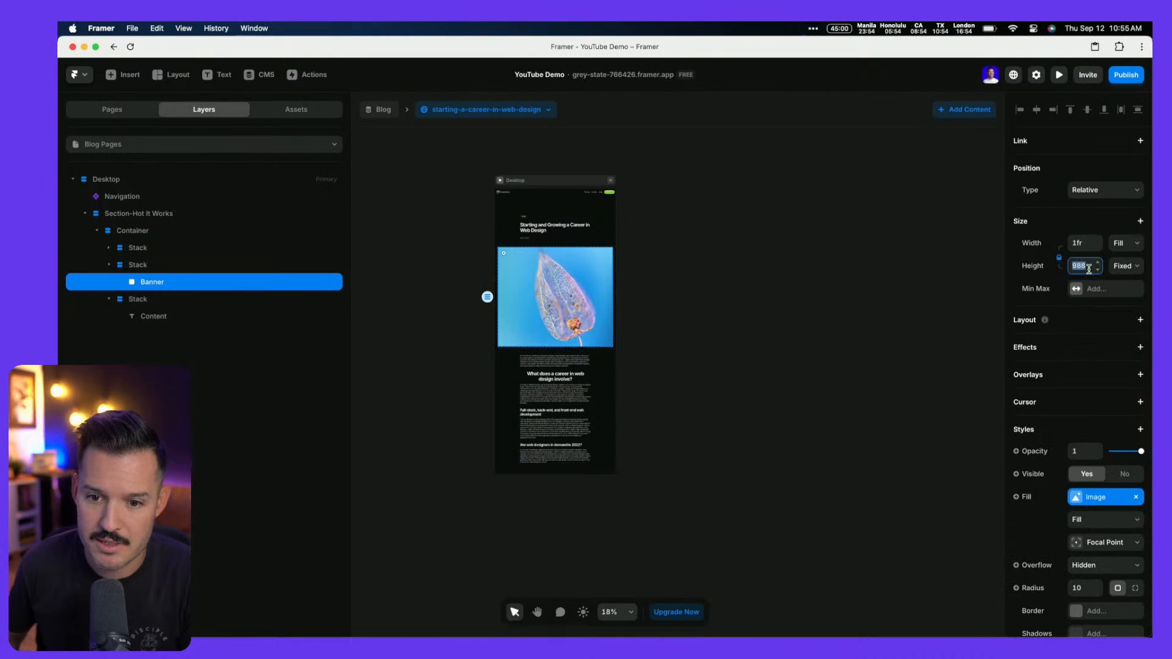
pyautogui.write('898')
pyautogui.hotkey('shift', 'Down')
pyautogui.hotkey('shift', 'Down')
pyautogui.hotkey('shift', 'Down')
pyautogui.hotkey('shift', 'Down')
pyautogui.hotkey('shift', 'Down')
pyautogui.hotkey('shift', 'Down')
pyautogui.hotkey('shift', 'Down')
pyautogui.hotkey('shift', 'Down')
pyautogui.hotkey('shift', 'Down')
pyautogui.hotkey('shift', 'Down')
pyautogui.hotkey('shift', 'Down')
pyautogui.hotkey('shift', 'Down')
pyautogui.hotkey('shift', 'Down')
pyautogui.hotkey('shift', 'Down')
pyautogui.hotkey('shift', 'Down')
pyautogui.hotkey('shift', 'Down')
pyautogui.hotkey('shift', 'Down')
pyautogui.hotkey('shift', 'Down')
pyautogui.hotkey('shift', 'Down')
pyautogui.hotkey('shift', 'Down')
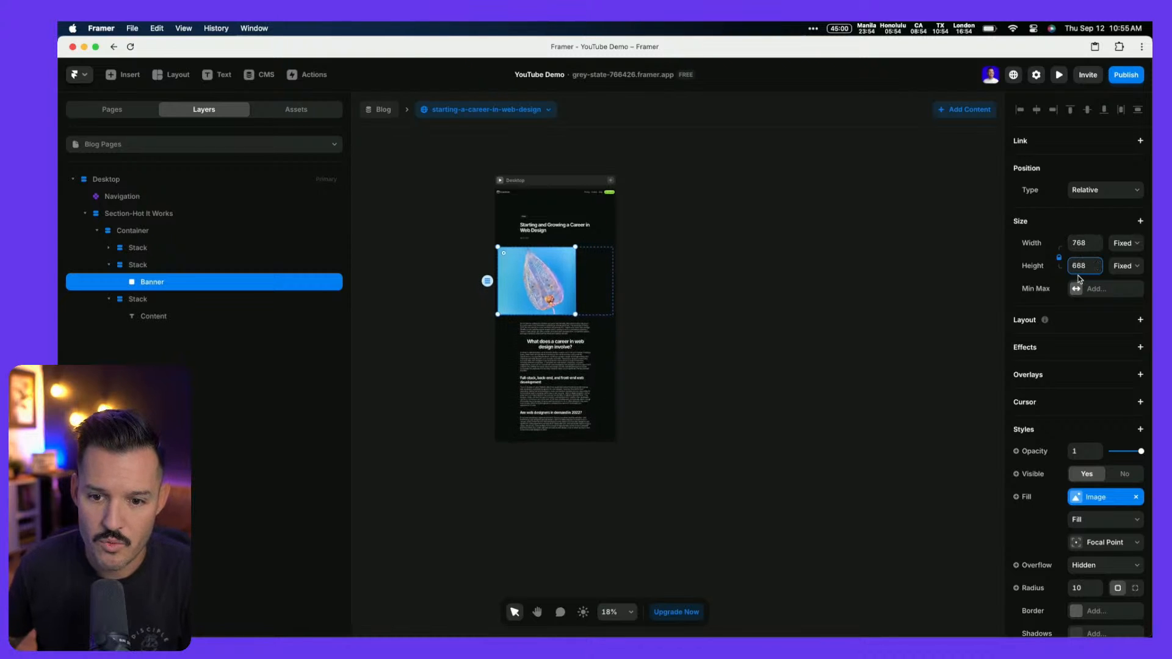
pyautogui.click(1059, 259)
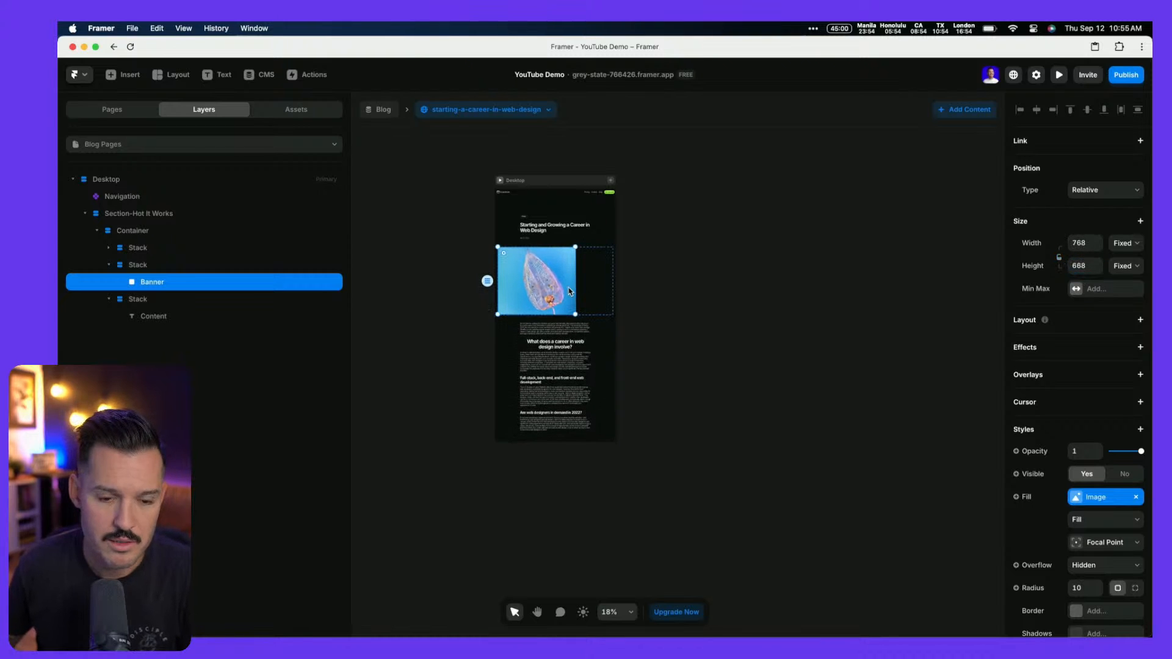
pyautogui.scroll(5, 591, 291)
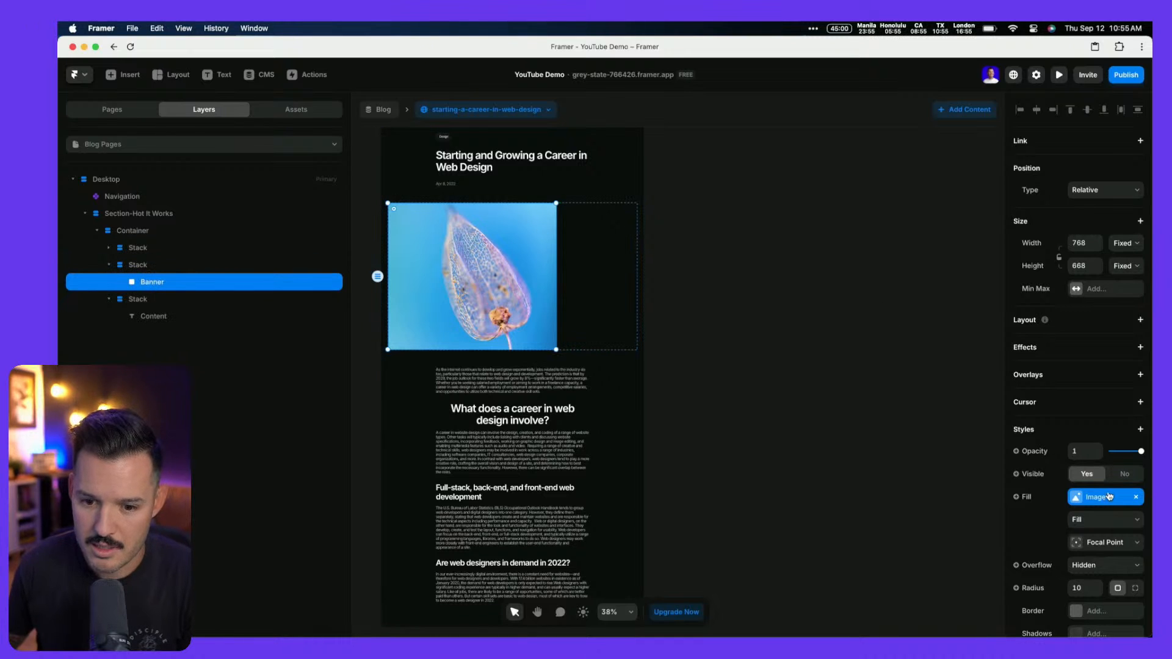
# Set the Banner width to Fill and its height to 600
pyautogui.click(1130, 246)
pyautogui.click(1126, 274)
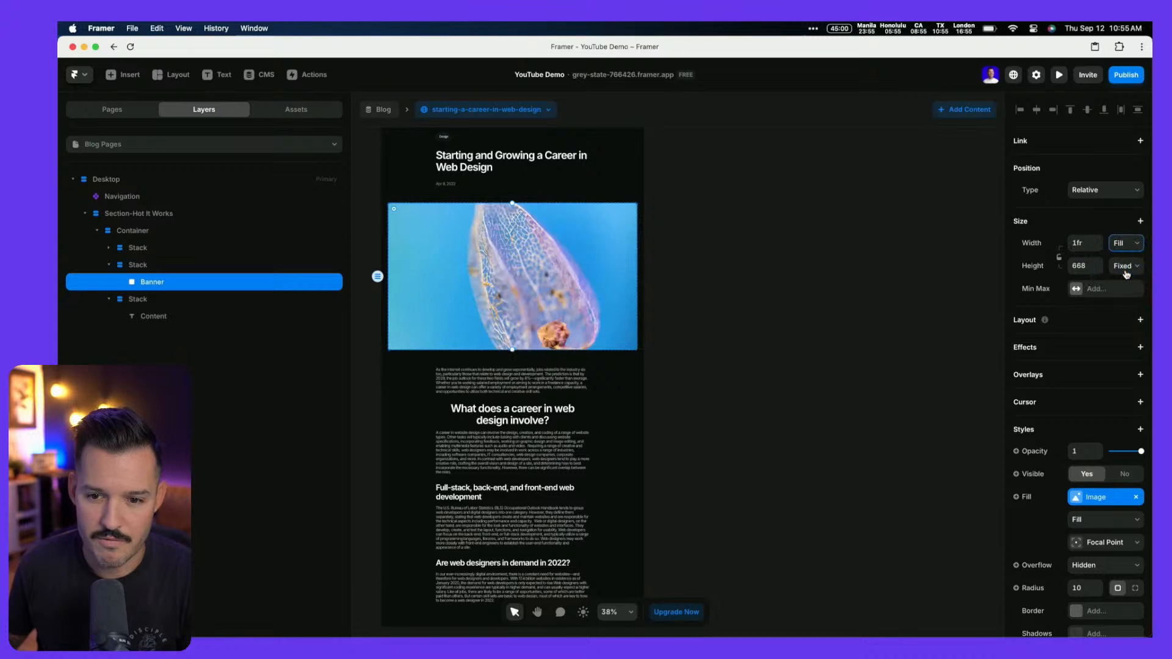
pyautogui.click(1086, 267)
pyautogui.hotkey('shift', 'Down')
pyautogui.hotkey('shift', 'Down')
pyautogui.hotkey('shift', 'Down')
pyautogui.hotkey('shift', 'Down')
pyautogui.hotkey('shift', 'Down')
pyautogui.hotkey('shift', 'Down')
pyautogui.hotkey('shift', 'Down')
pyautogui.hotkey('shift', 'Down')
pyautogui.hotkey('shift', 'Down')
pyautogui.hotkey('shift', 'Down')
pyautogui.hotkey('shift', 'Down')
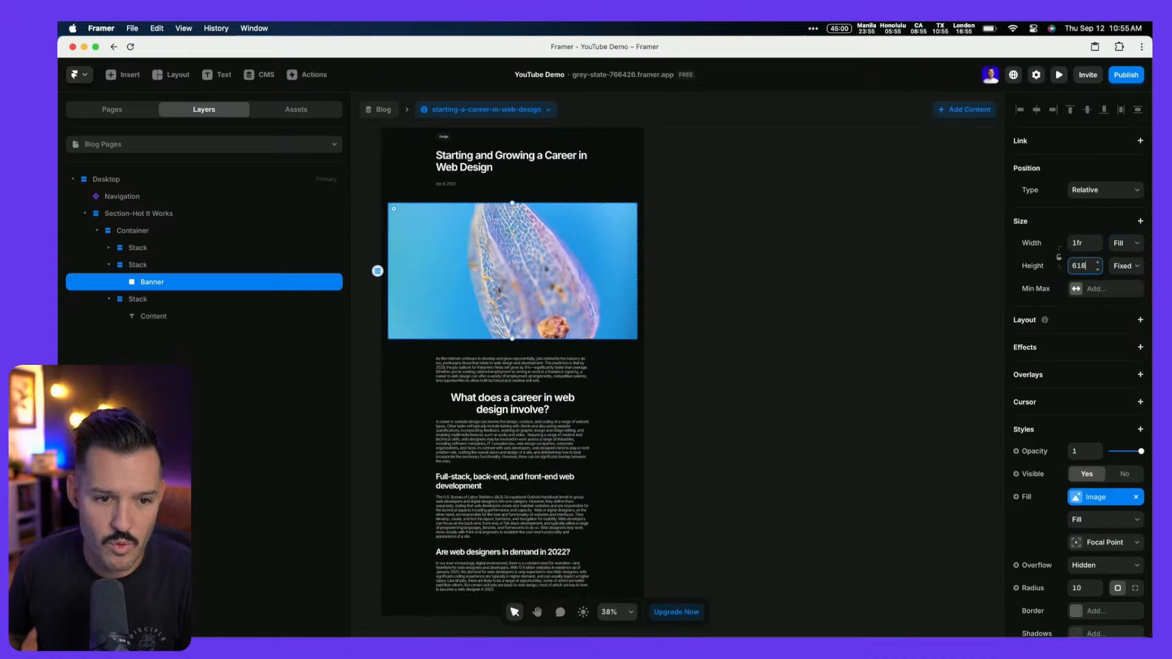
pyautogui.hotkey('shift', 'Down')
pyautogui.hotkey('shift', 'Down')
pyautogui.hotkey('shift', 'Down')
pyautogui.hotkey('shift', 'Down')
pyautogui.hotkey('shift', 'Down')
pyautogui.hotkey('shift', 'Down')
pyautogui.hotkey('shift', 'Down')
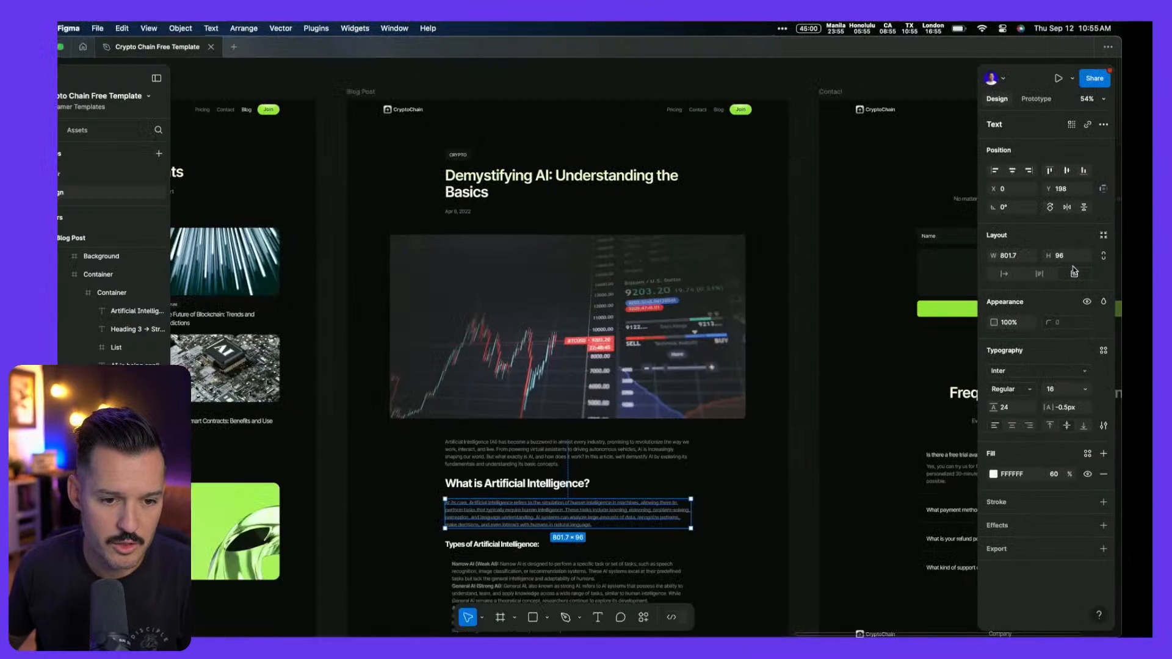
pyautogui.click(602, 269)
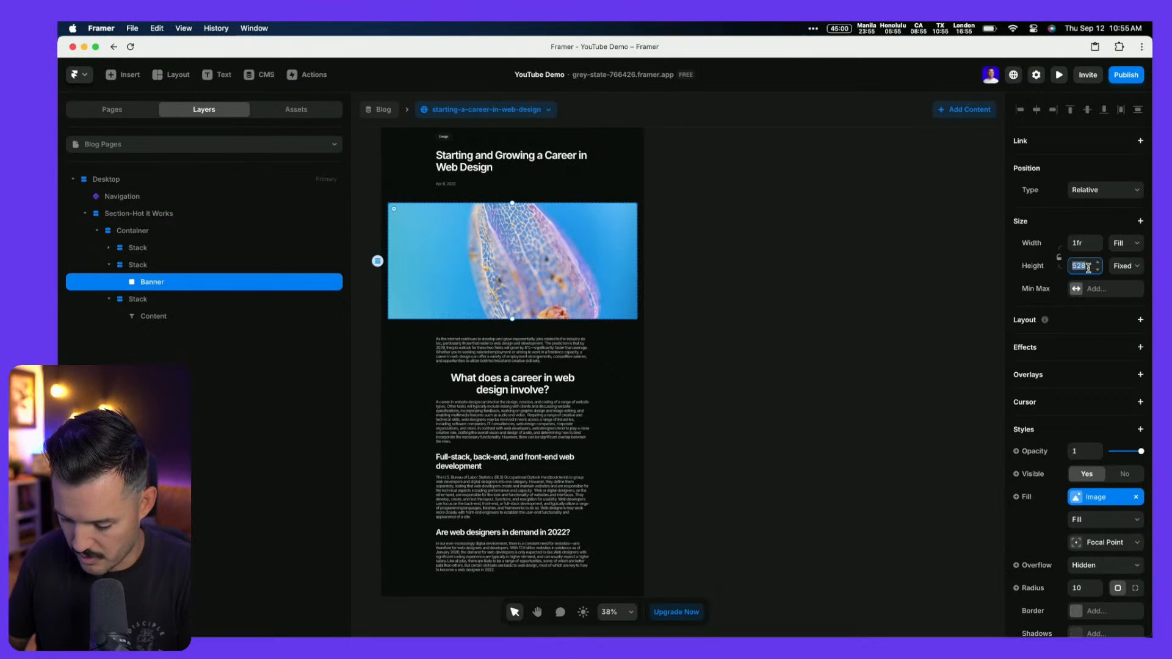
pyautogui.write('600')
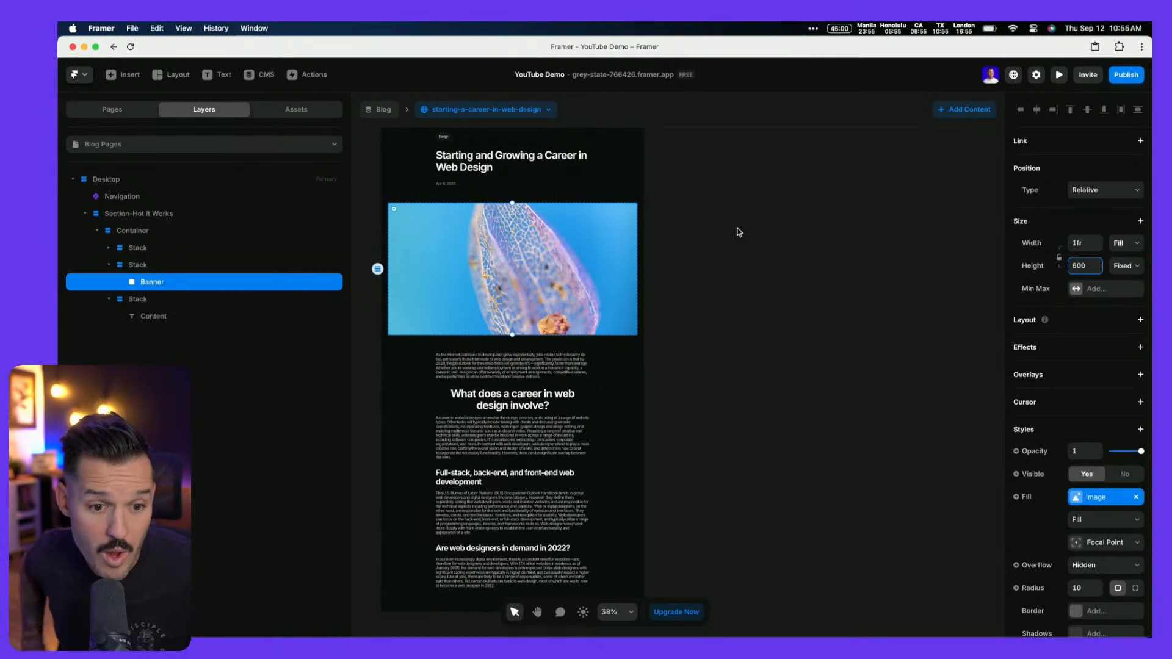
# Select the article Content text and review its Body paragraph style settings
pyautogui.click(519, 360)
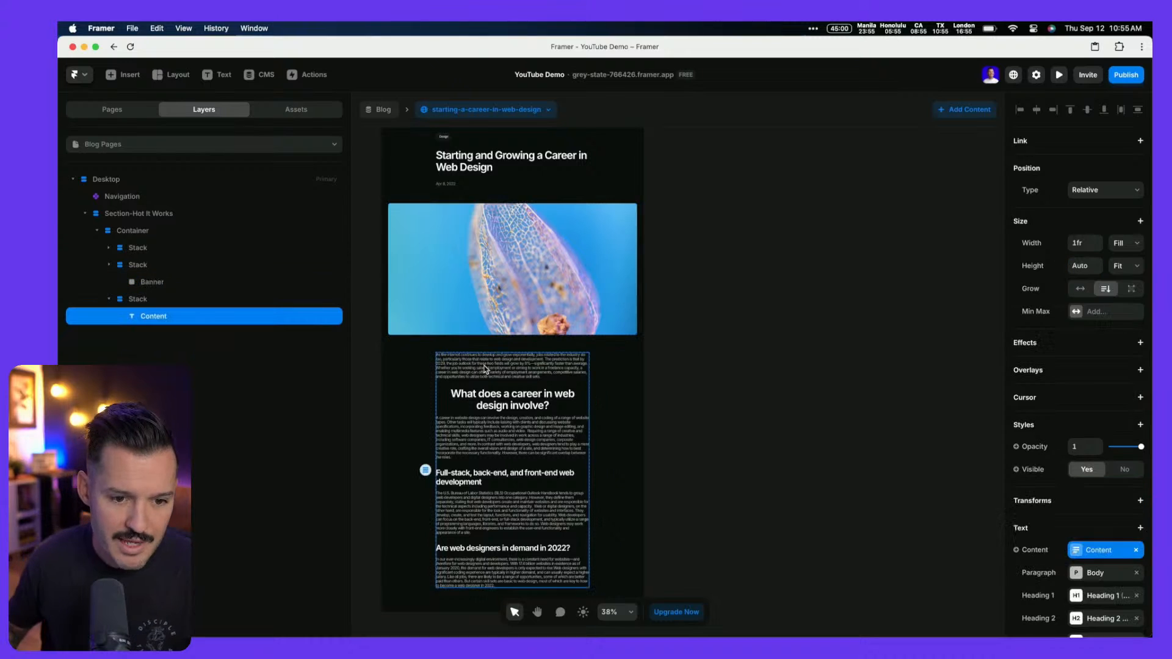
pyautogui.scroll(-10, 1081, 500)
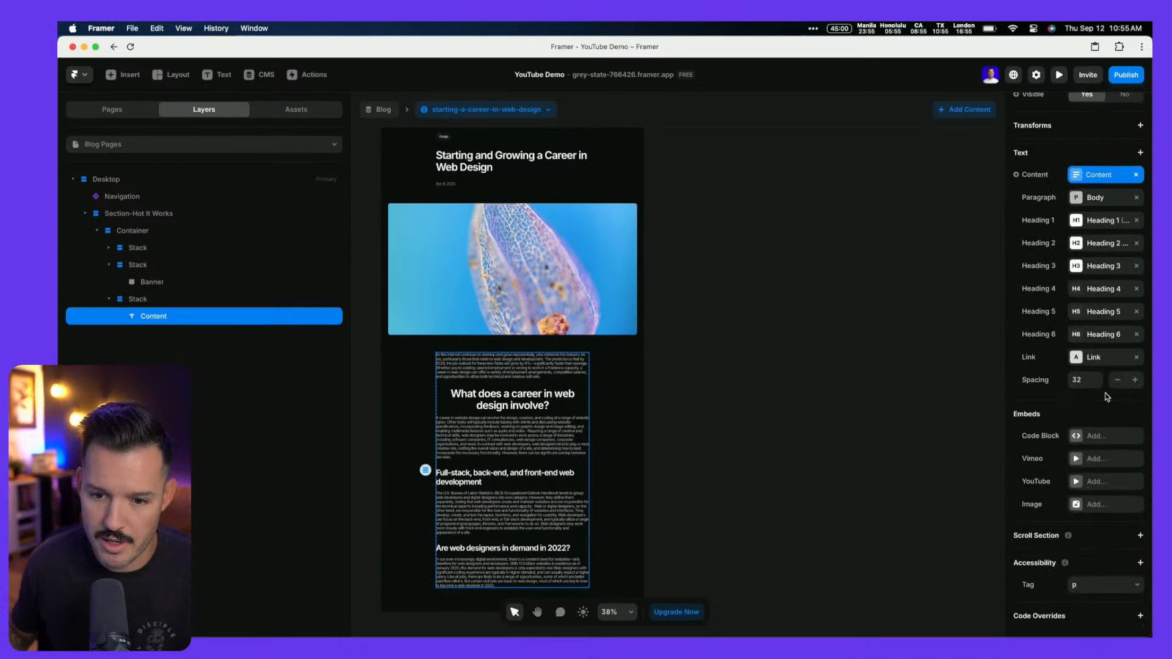
pyautogui.scroll(3, 1096, 413)
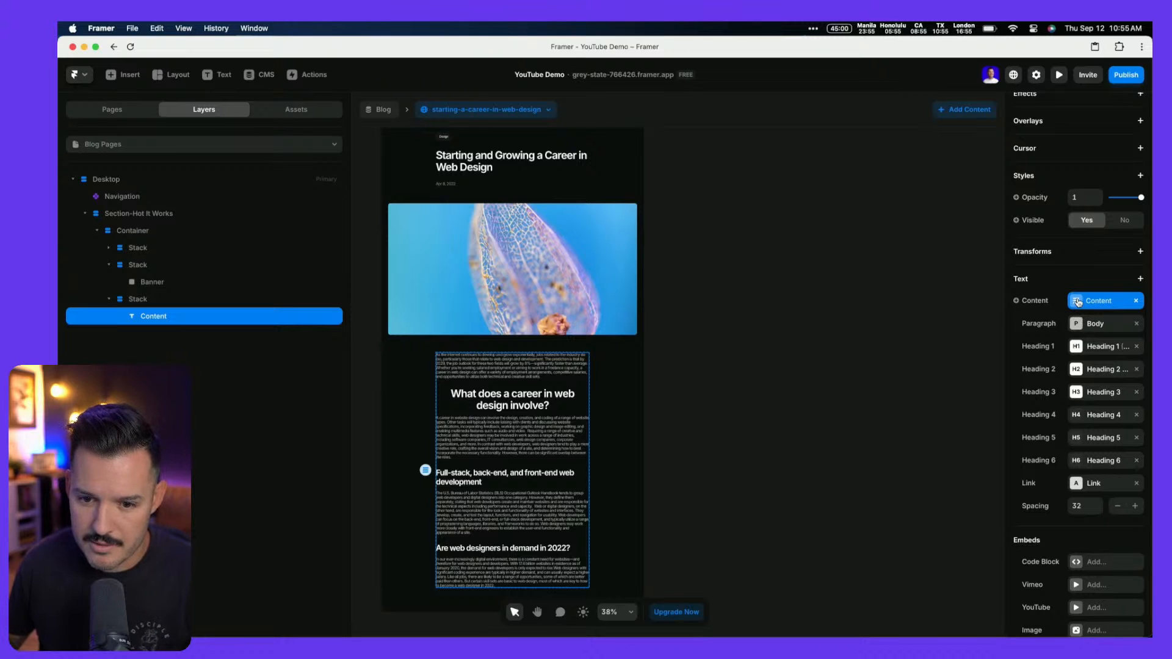
pyautogui.scroll(5, 1084, 288)
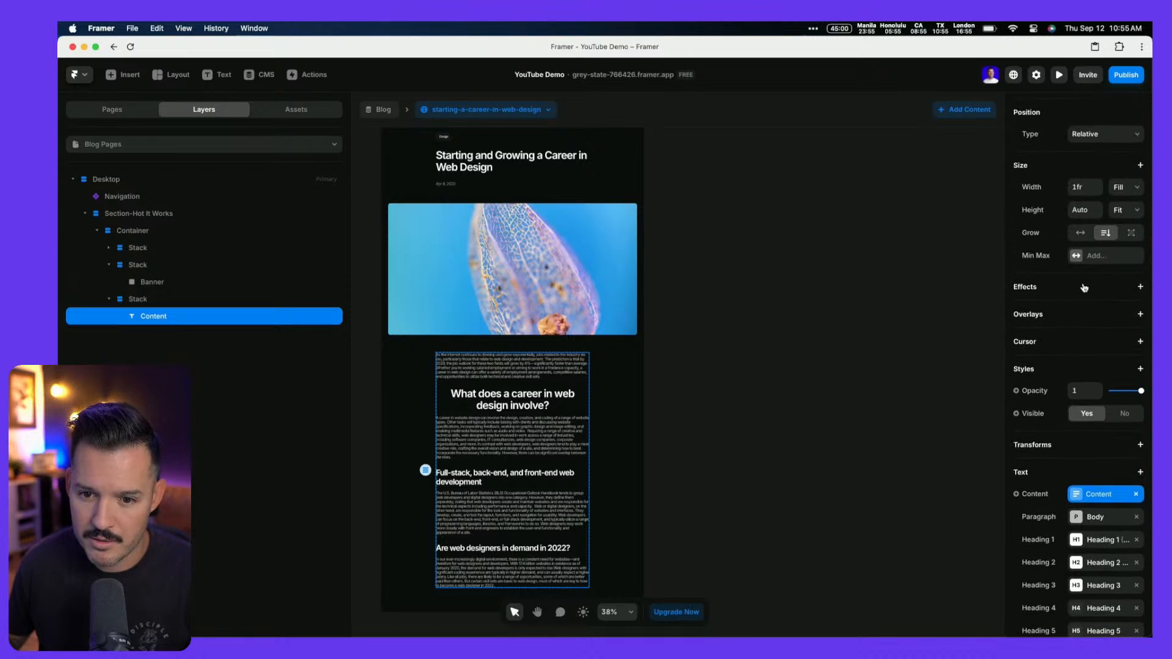
pyautogui.click(149, 302)
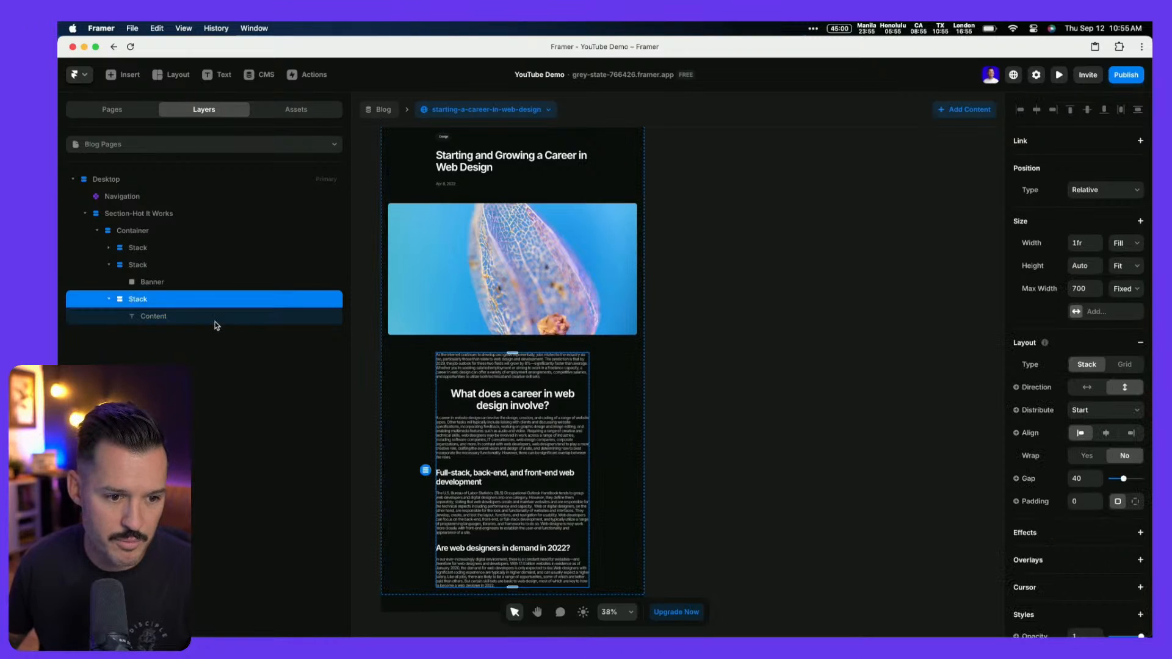
pyautogui.click(189, 330)
pyautogui.click(185, 317)
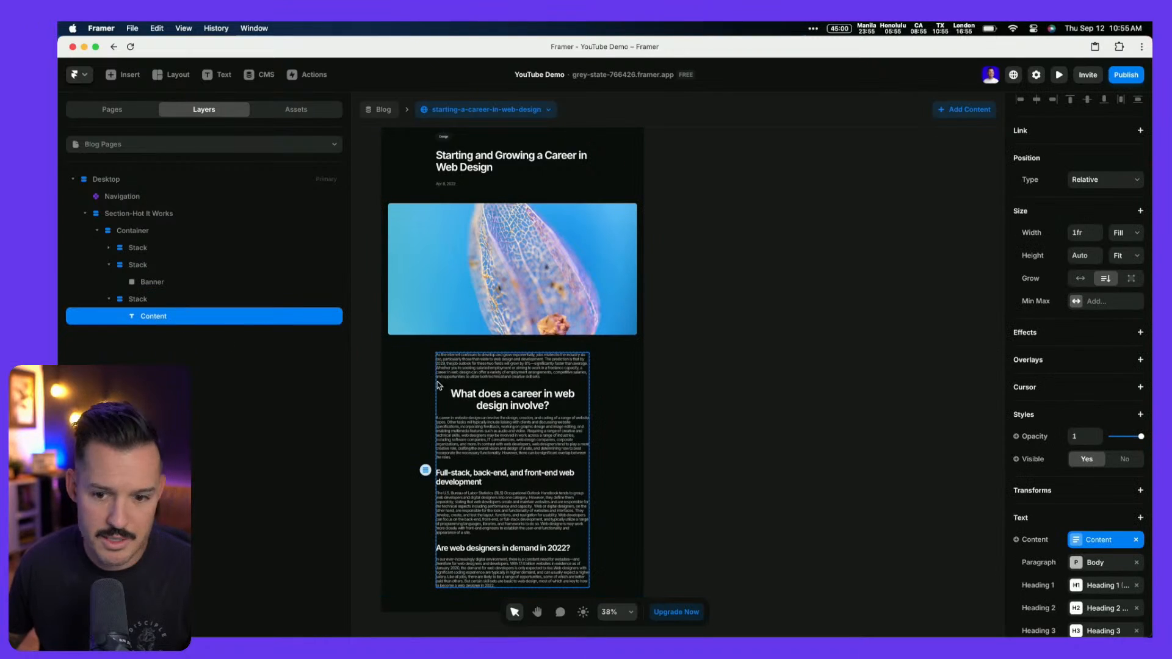
pyautogui.scroll(-3, 1106, 458)
pyautogui.click(1079, 434)
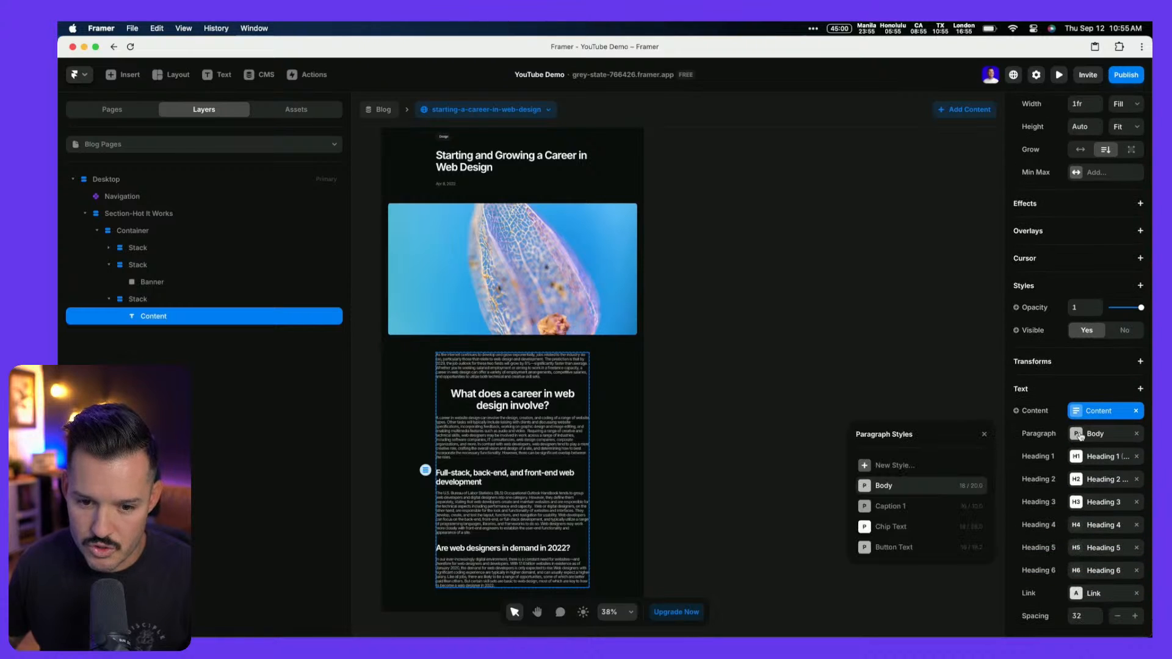
pyautogui.click(978, 487)
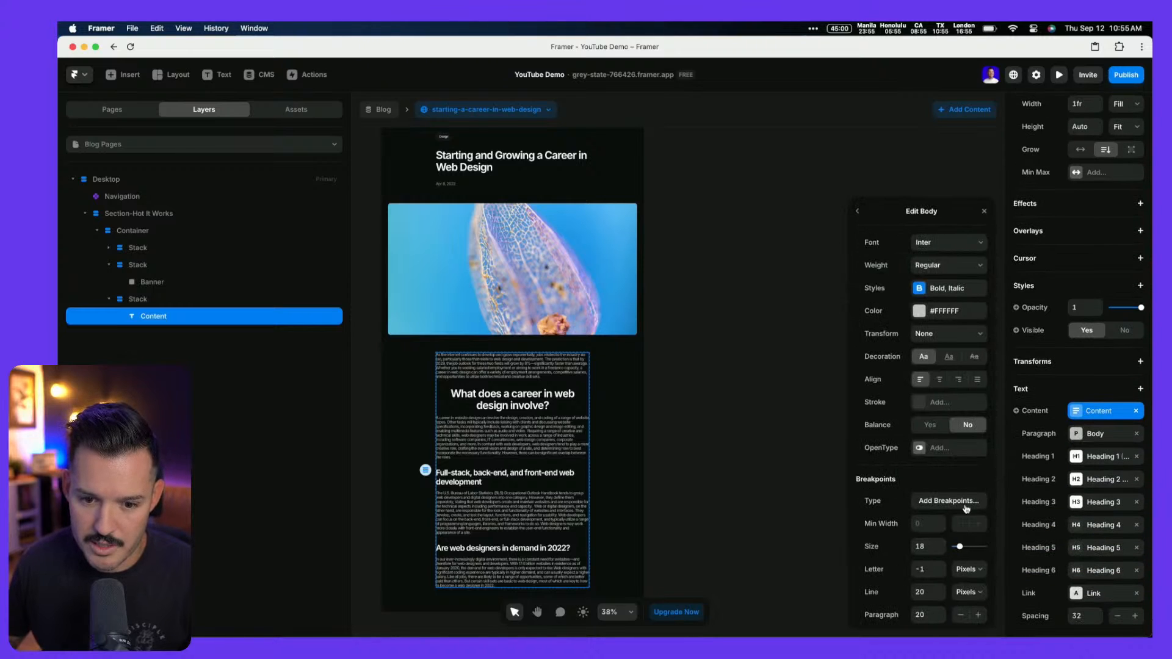
pyautogui.scroll(-1, 965, 510)
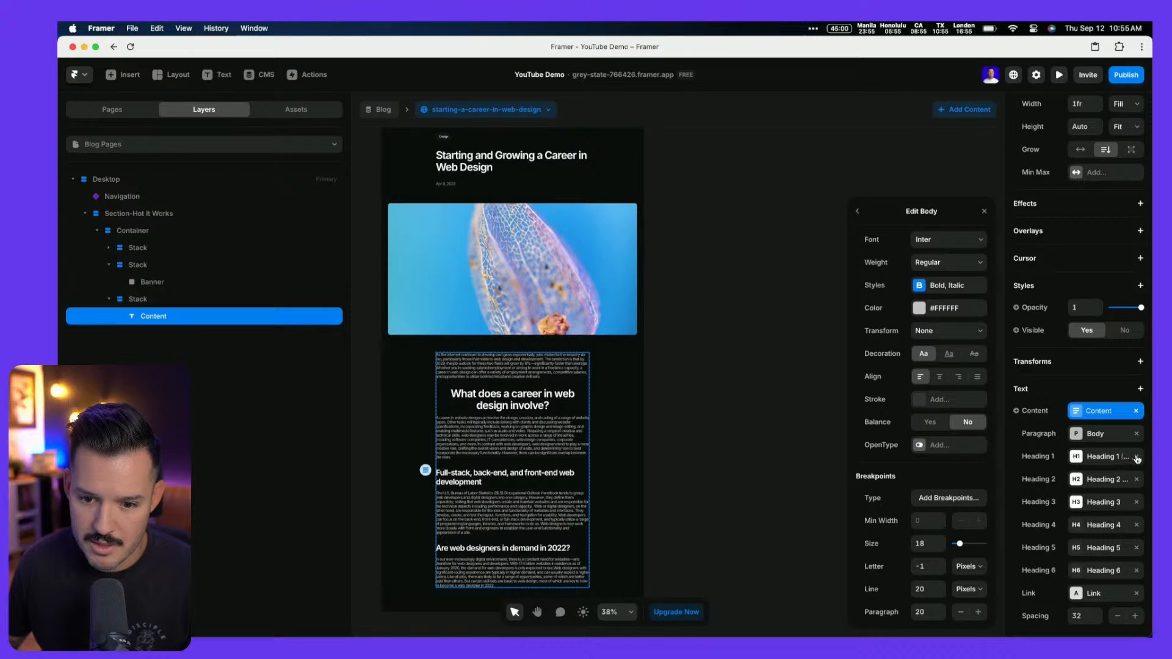
pyautogui.scroll(-8, 1090, 567)
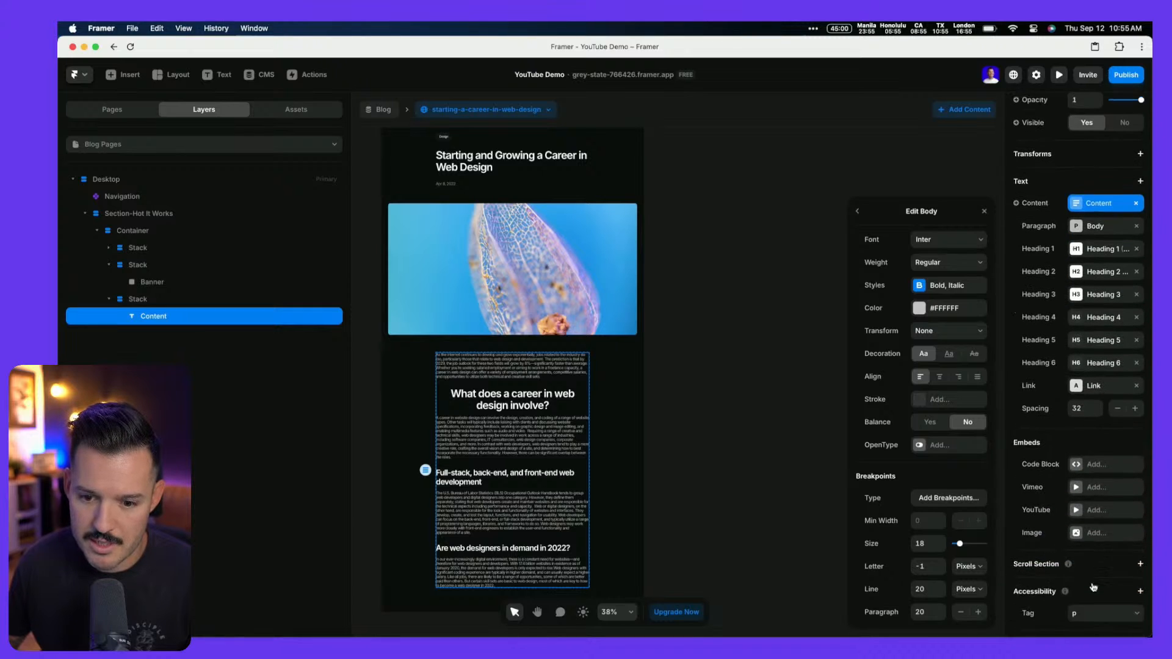
pyautogui.scroll(-1, 1085, 586)
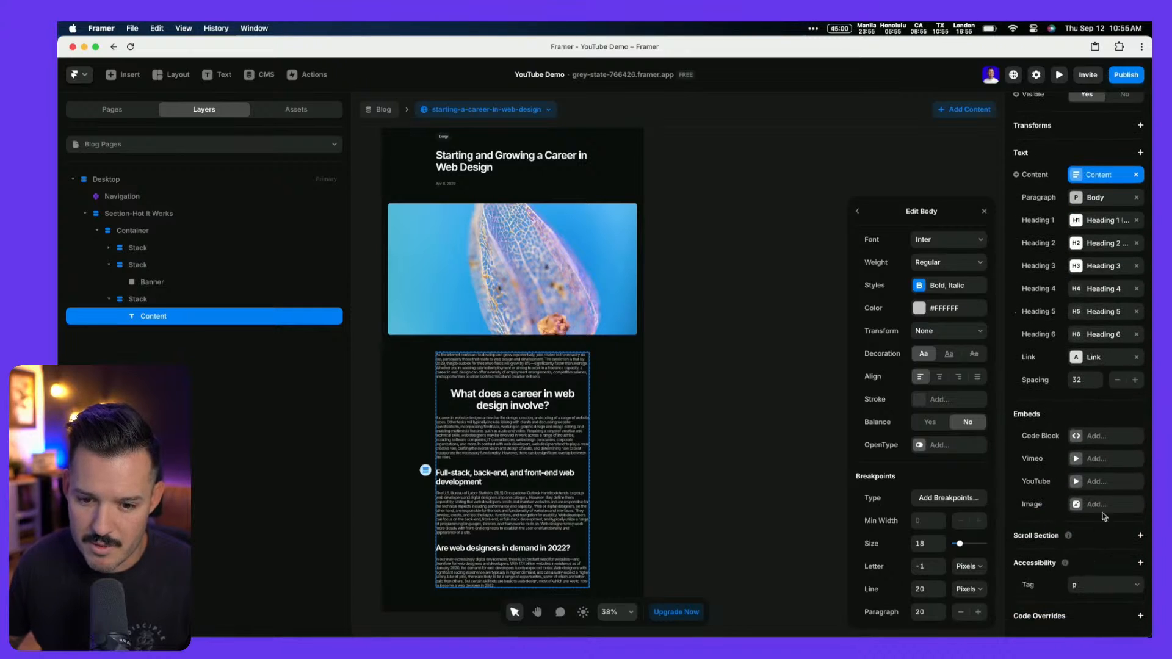
# Inspect the article text and its 'What does a career in web design involve?' heading in the CMS editor
pyautogui.click(775, 441)
pyautogui.doubleClick(548, 437)
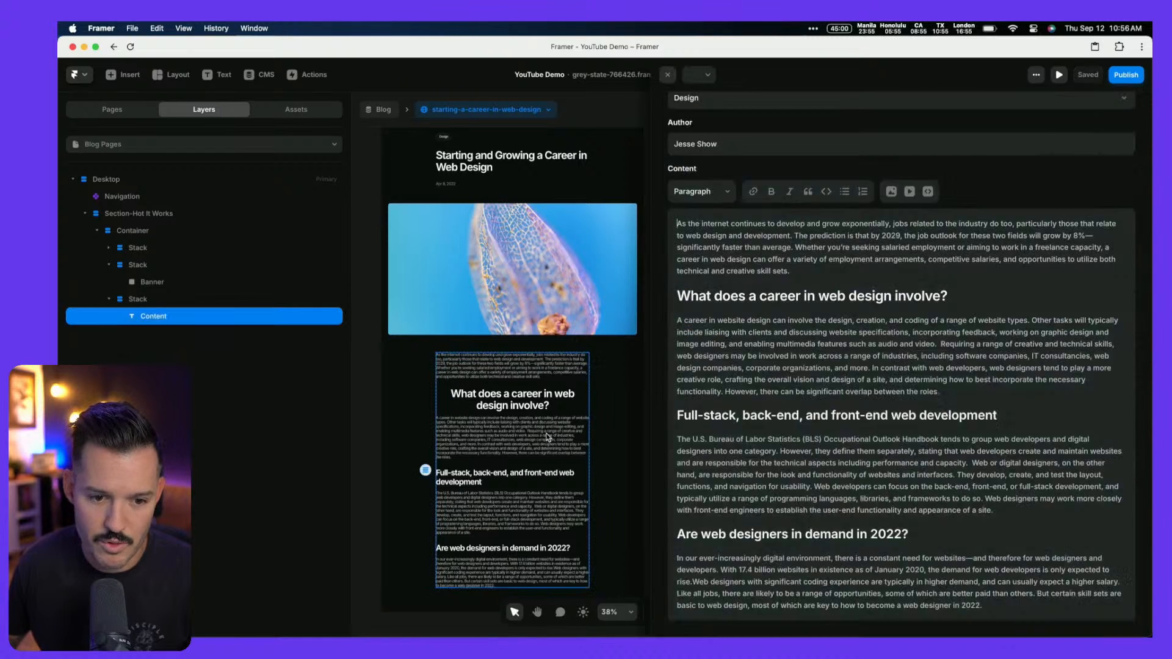
pyautogui.click(827, 347)
pyautogui.press('super+a')
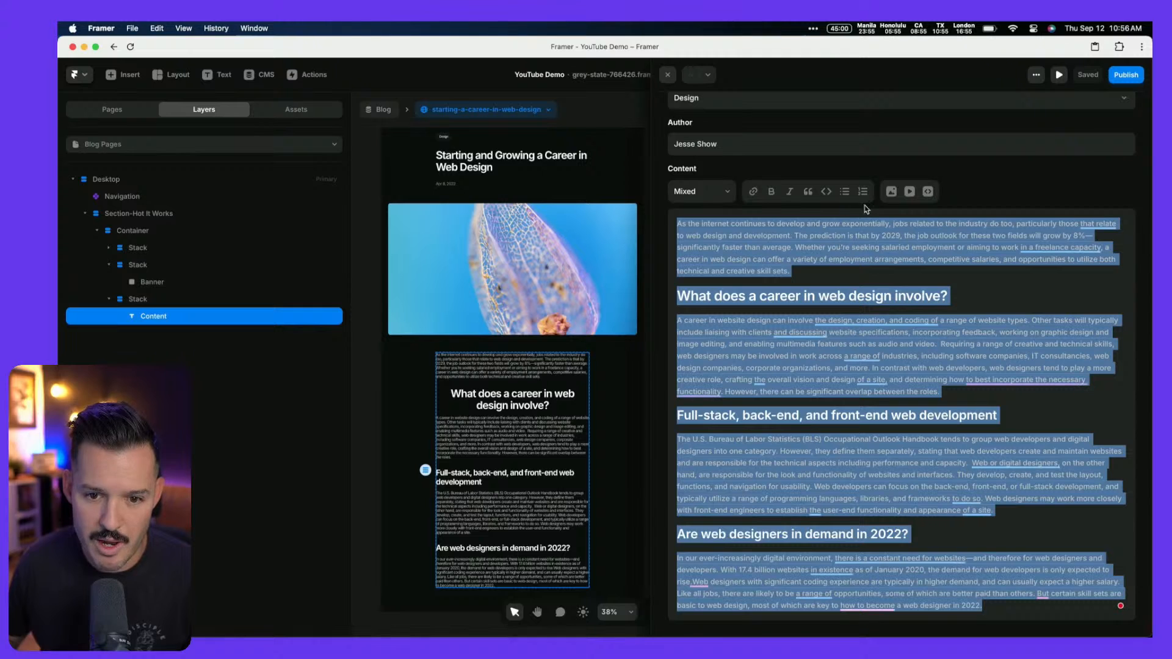
pyautogui.click(719, 193)
pyautogui.click(713, 191)
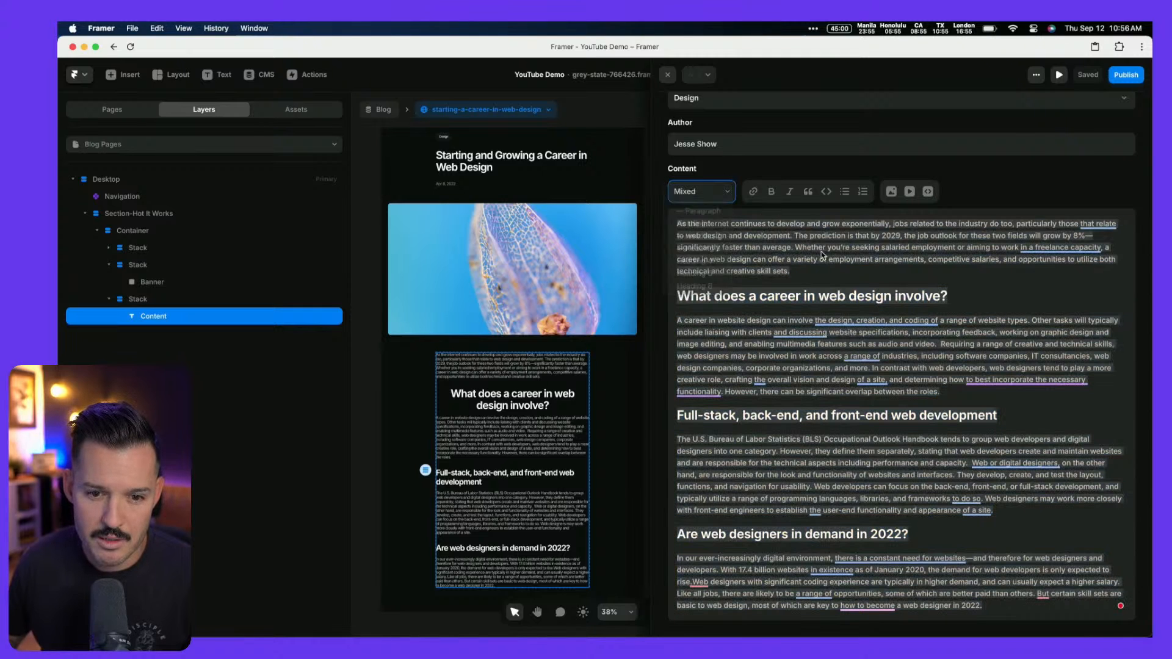
pyautogui.moveTo(677, 224); pyautogui.dragTo(788, 247)
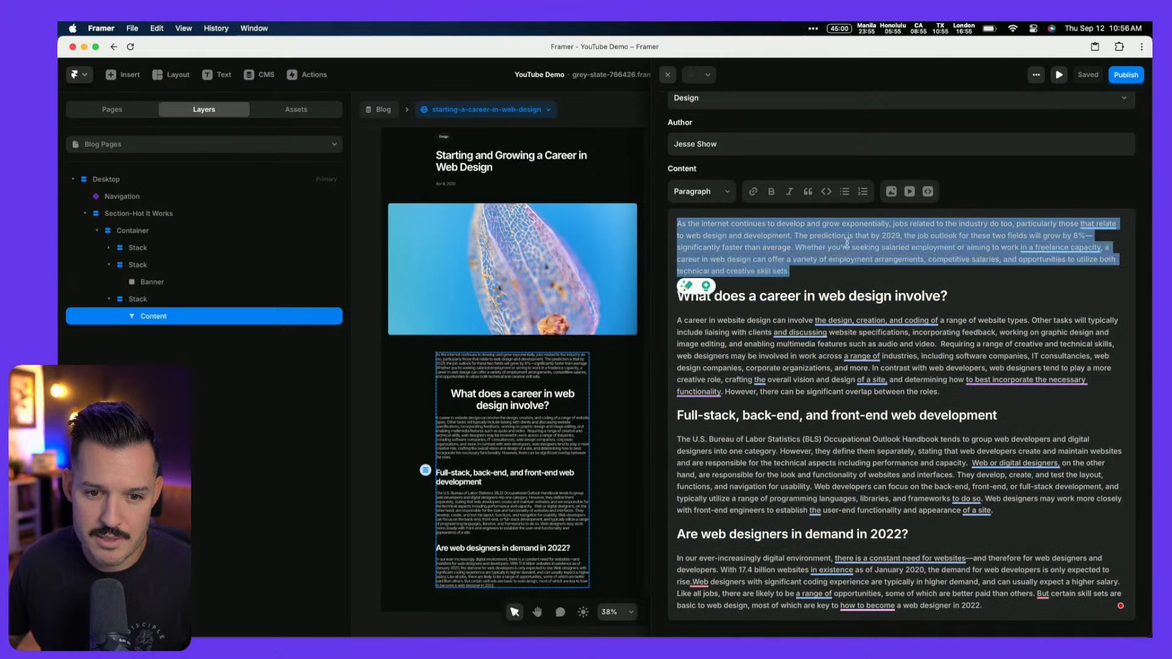
pyautogui.click(849, 243)
pyautogui.click(520, 556)
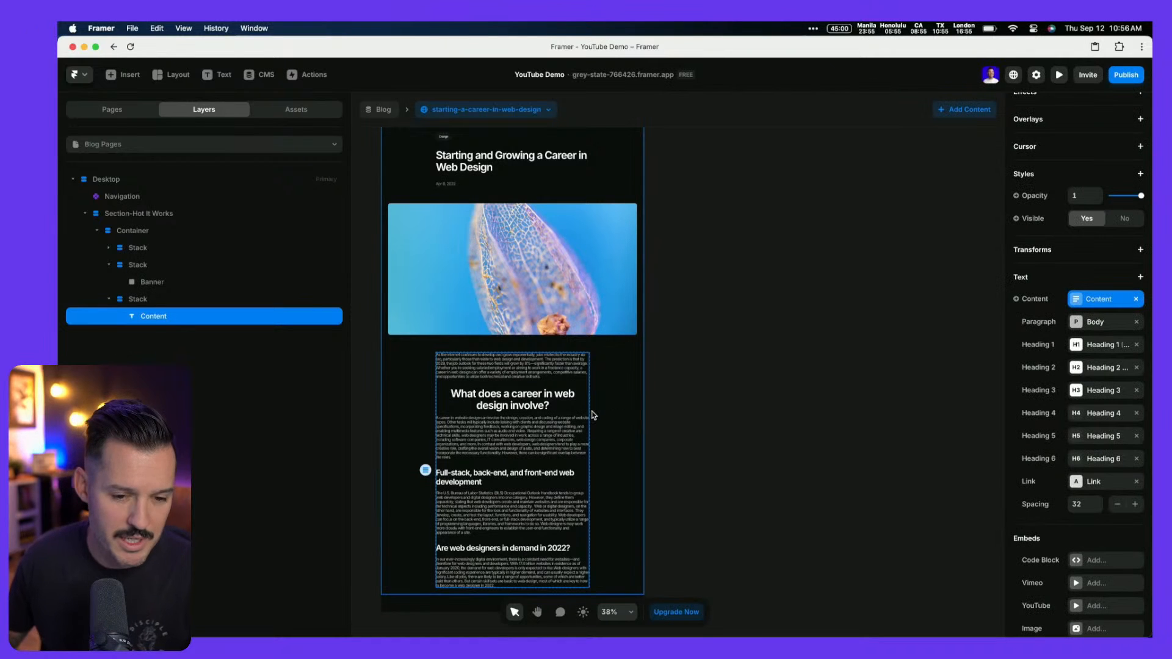
pyautogui.doubleClick(511, 408)
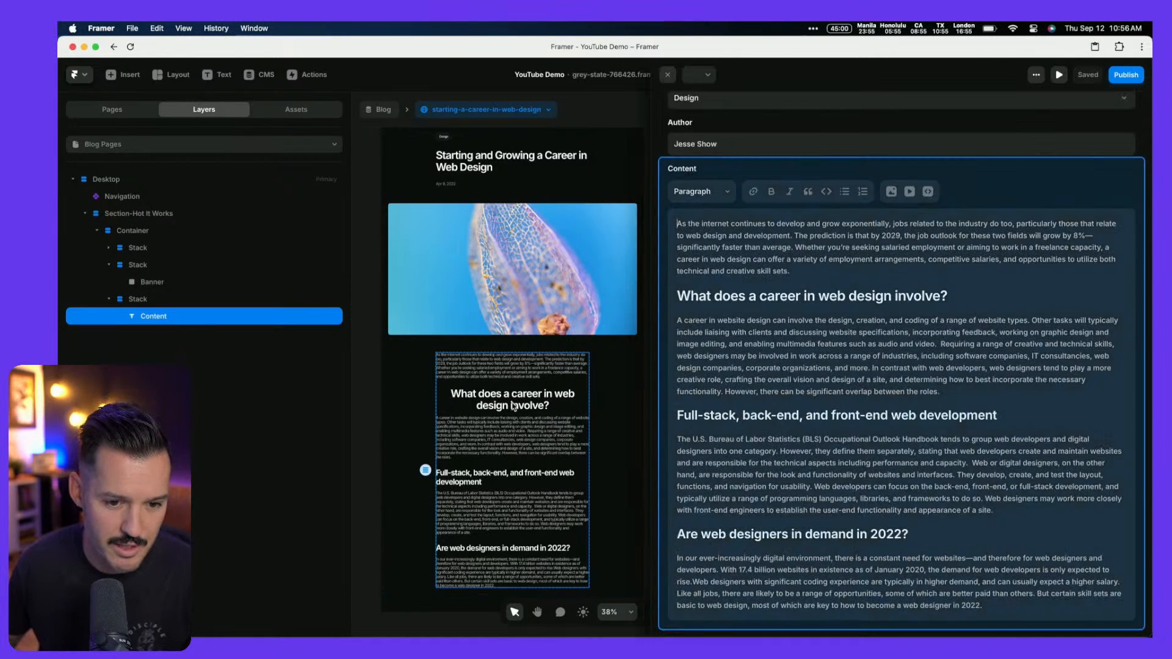
pyautogui.tripleClick(727, 296)
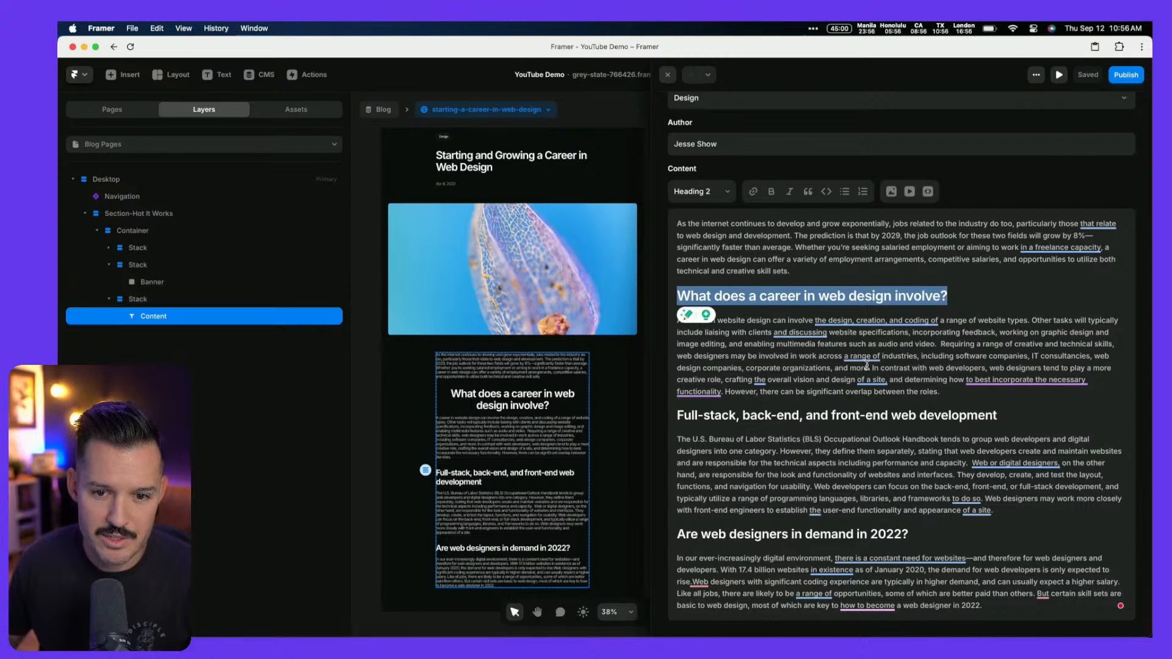
pyautogui.click(908, 378)
pyautogui.click(667, 75)
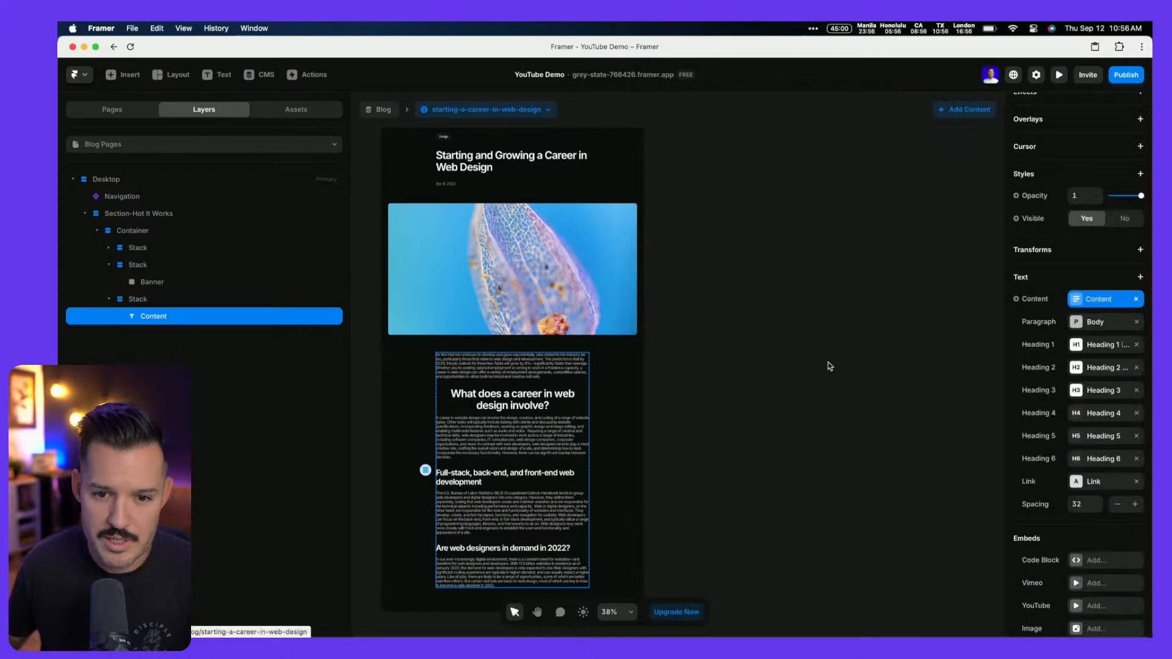
# Edit the Heading 2 text style to align left
pyautogui.click(1110, 369)
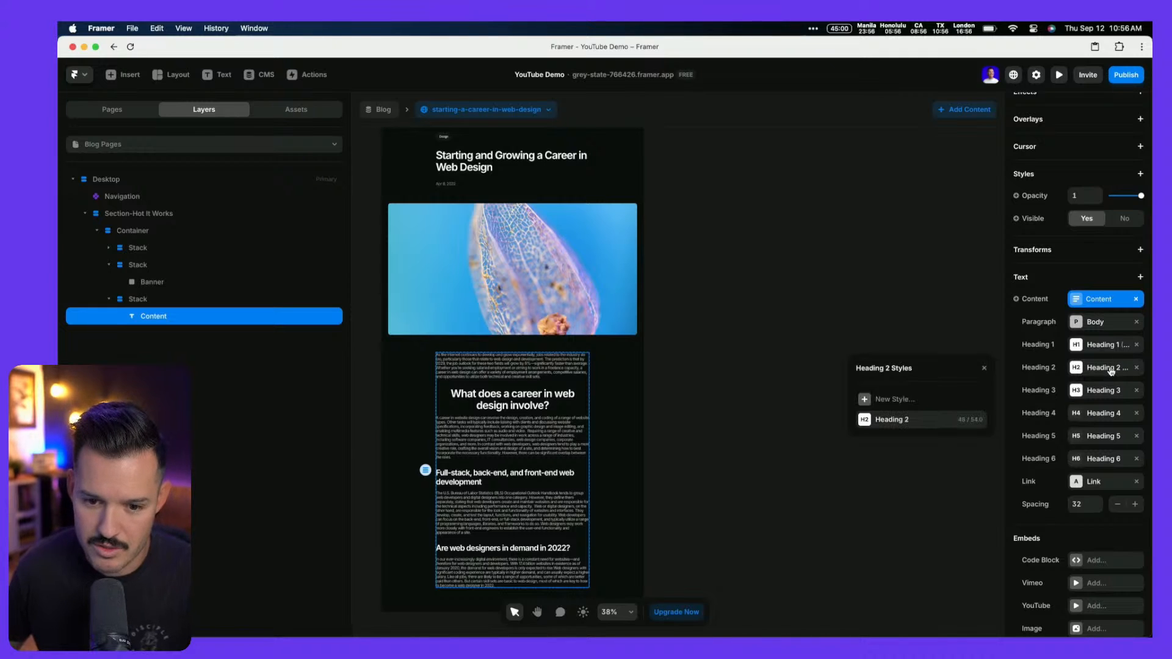
pyautogui.click(976, 421)
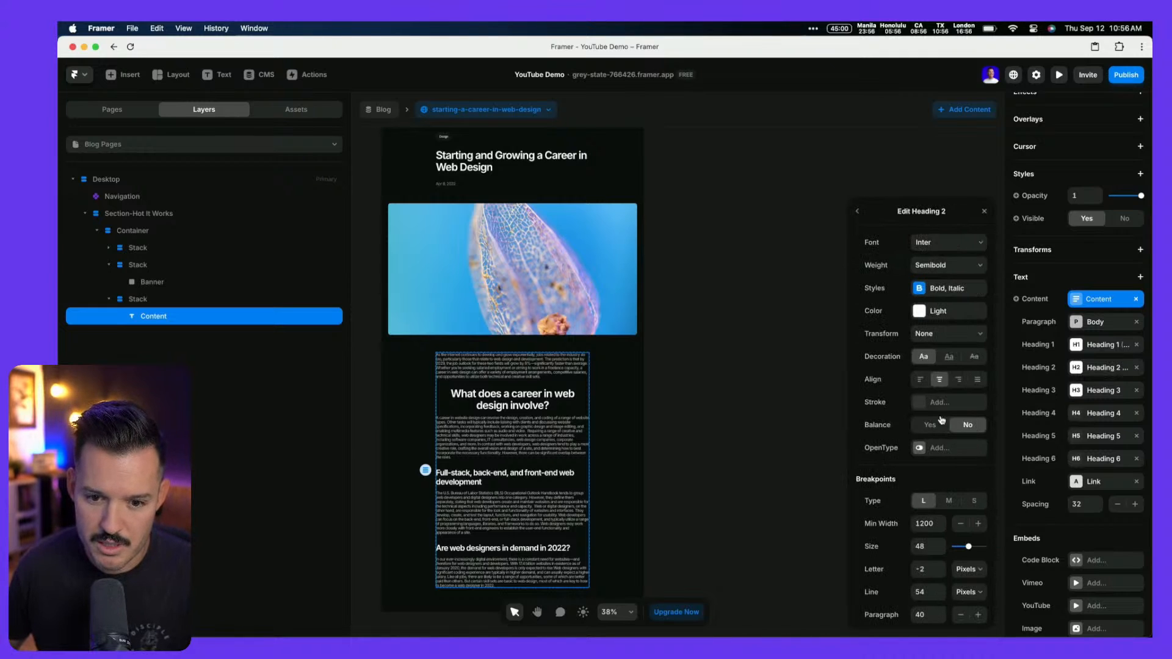
pyautogui.click(921, 380)
pyautogui.click(653, 388)
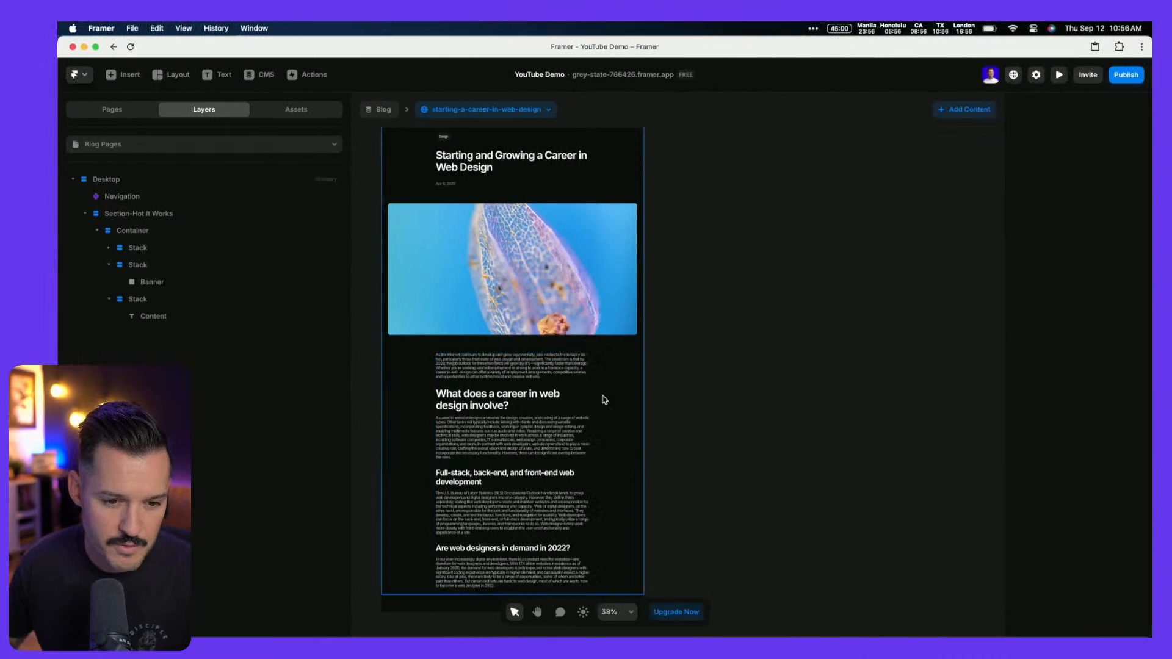
pyautogui.click(505, 401)
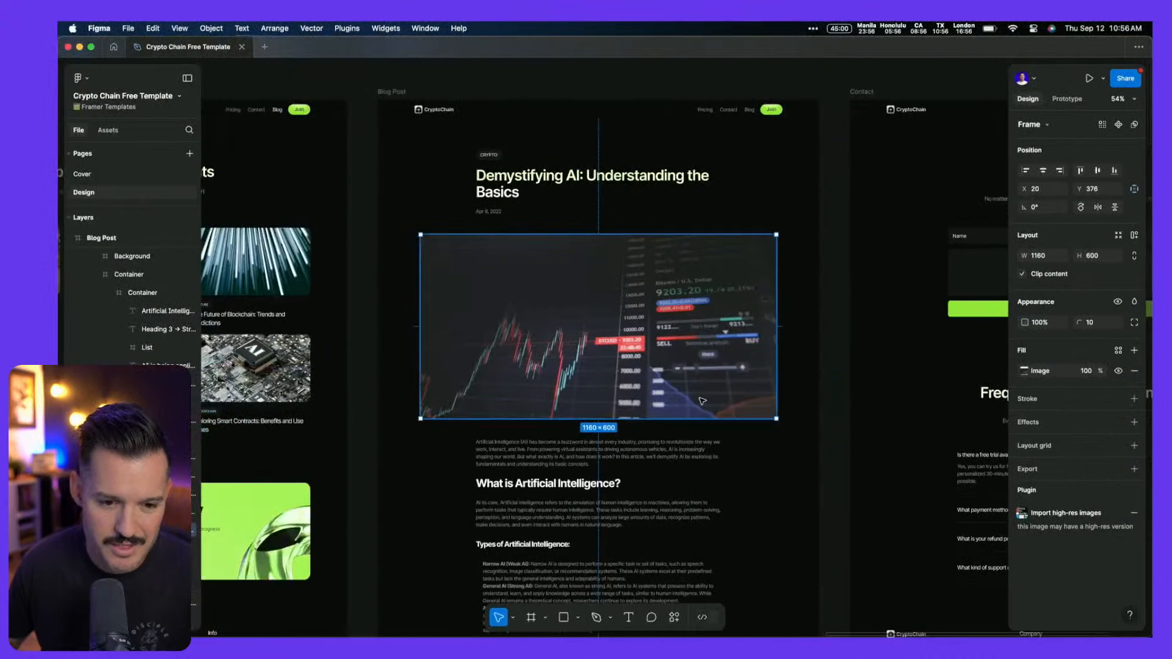
# Preview the designers-future and design-portfolio posts, ending on create-a-landing-page-that-performs-great
pyautogui.scroll(-5, 702, 401)
pyautogui.scroll(1, 702, 400)
pyautogui.scroll(3, 702, 401)
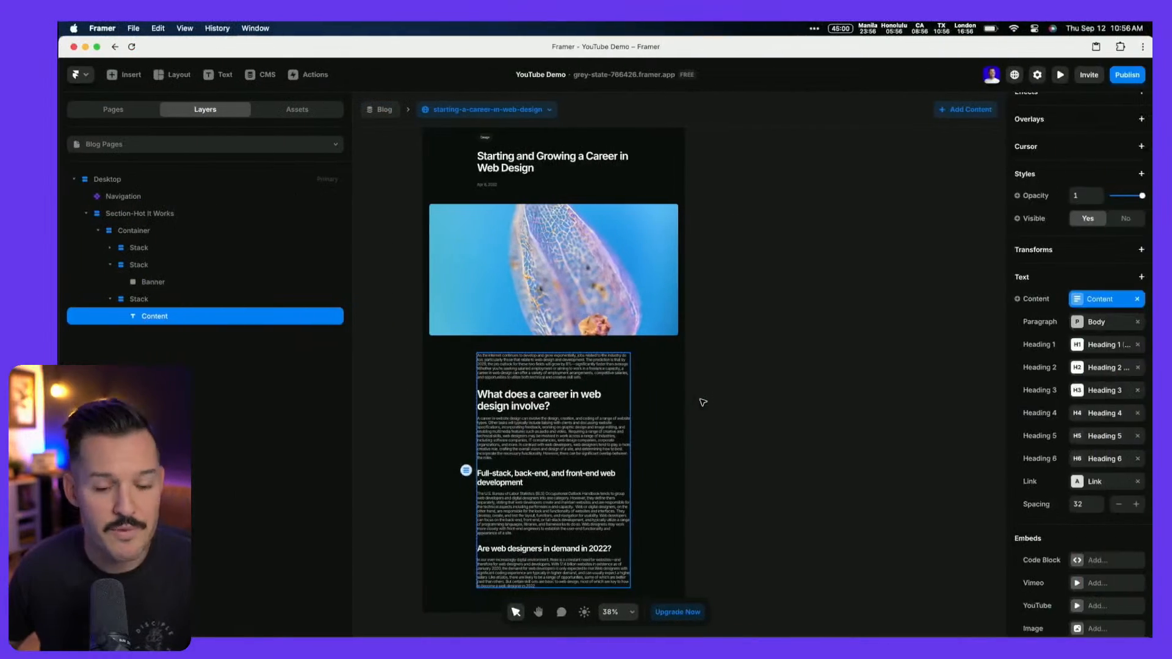
pyautogui.click(730, 385)
pyautogui.scroll(5, 730, 386)
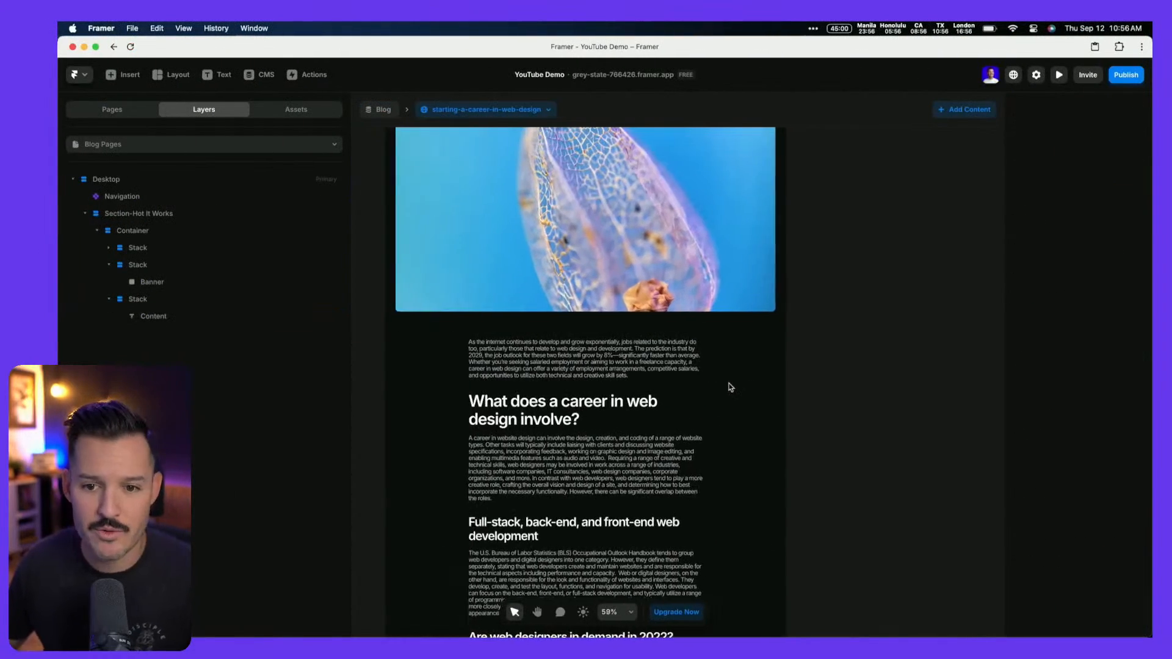
pyautogui.scroll(3, 649, 383)
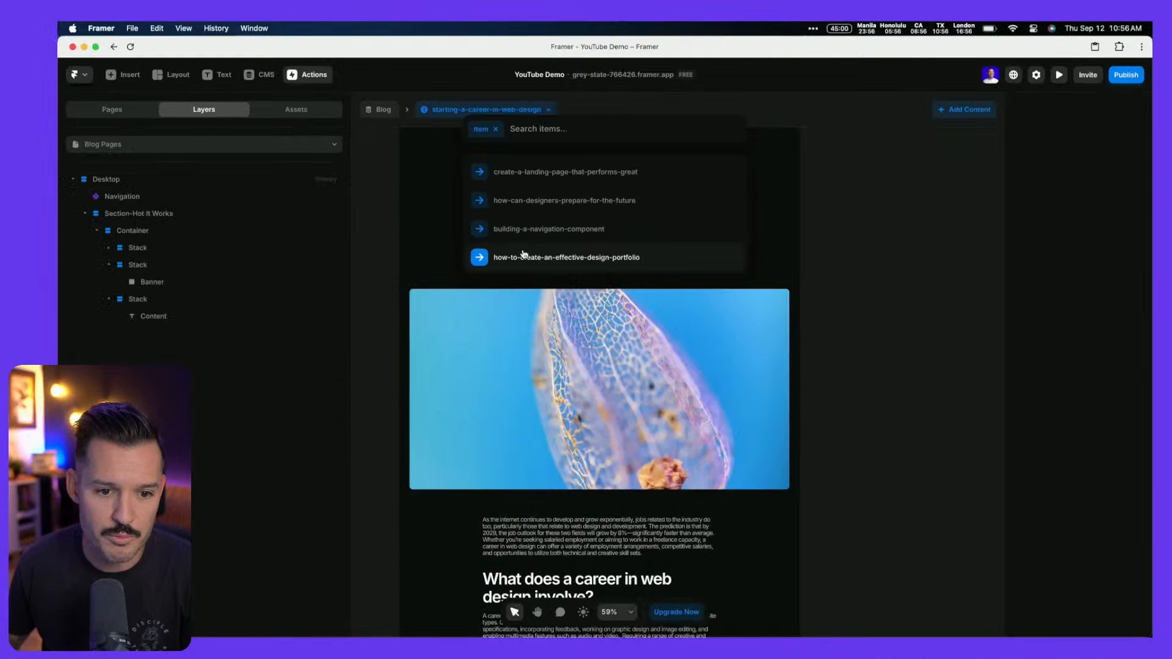
pyautogui.click(596, 199)
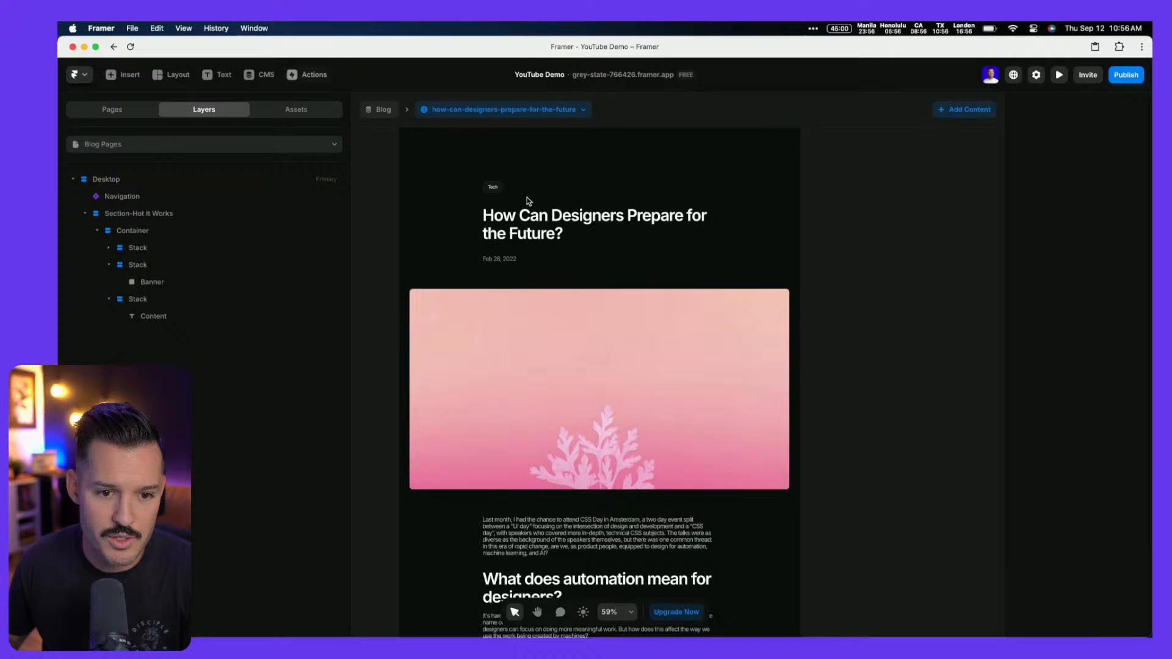
pyautogui.click(538, 117)
pyautogui.click(530, 255)
pyautogui.click(541, 116)
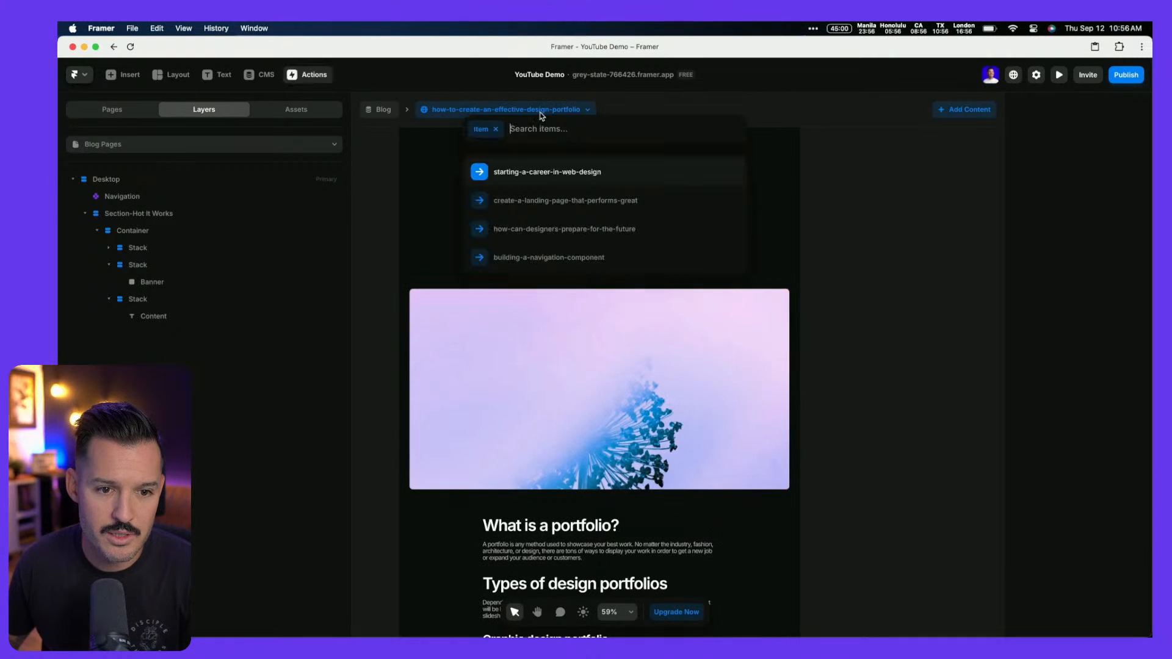
pyautogui.click(527, 201)
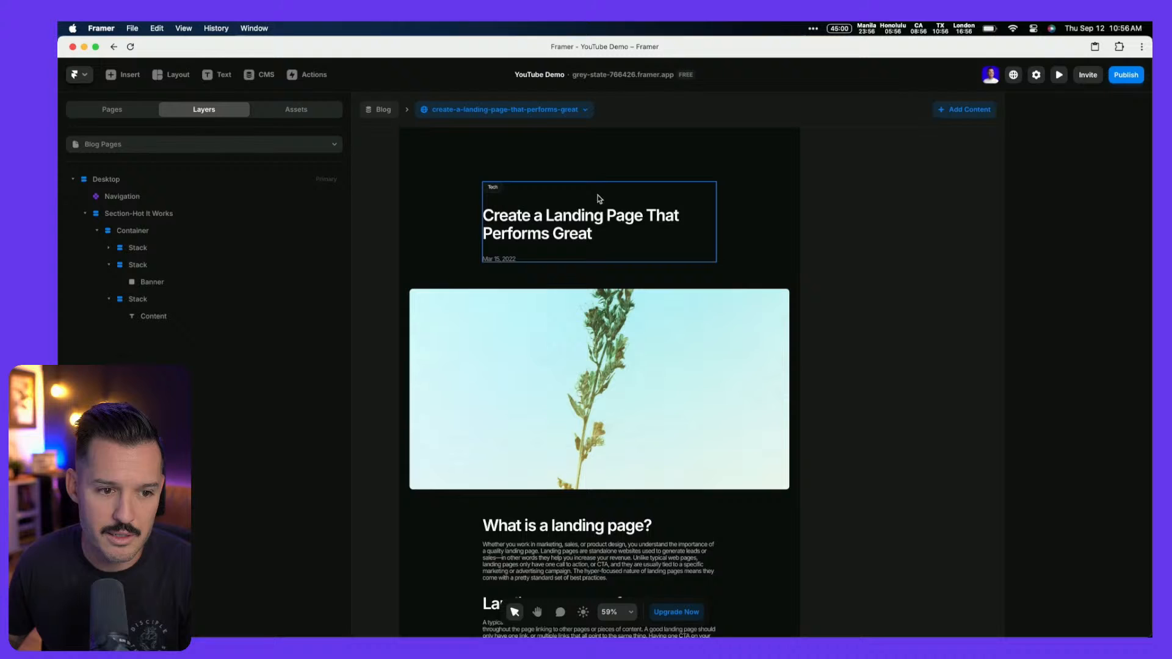
pyautogui.click(142, 195)
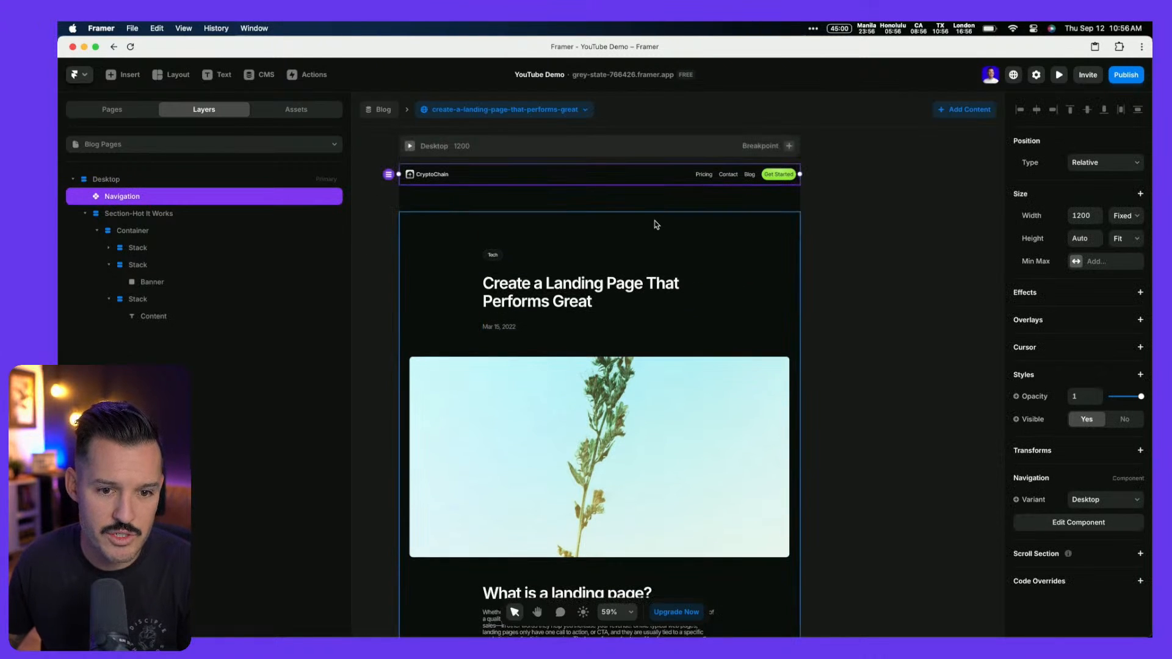
# Set the Desktop frame's layout gap to 0, checking the Figma design
pyautogui.click(598, 152)
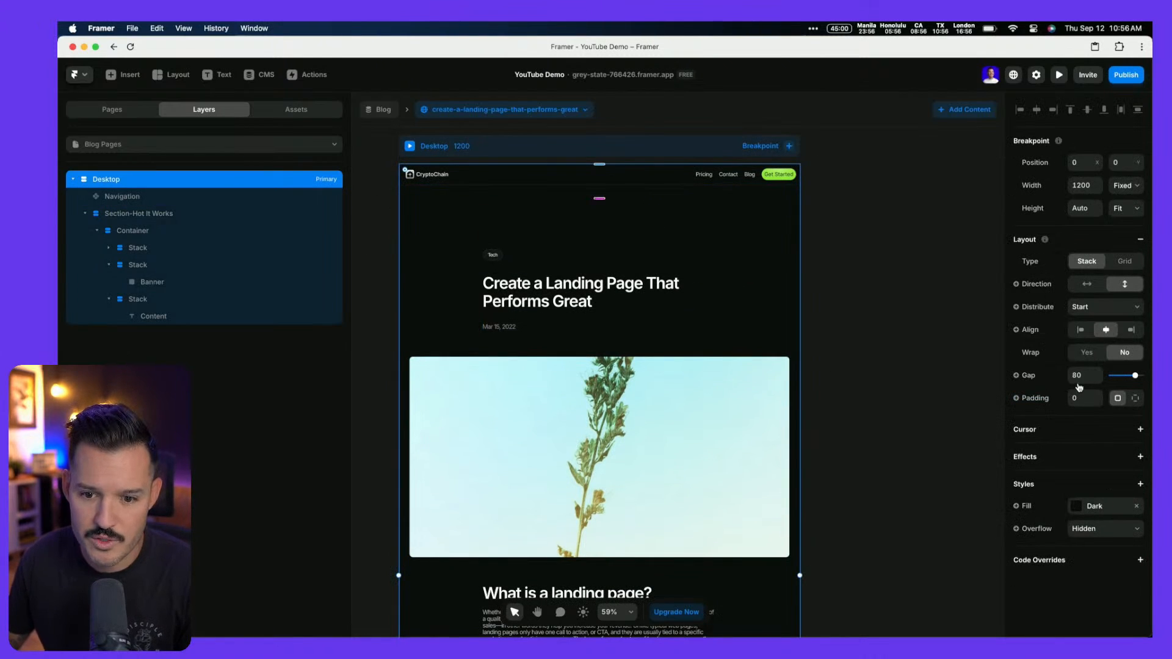
pyautogui.write('0')
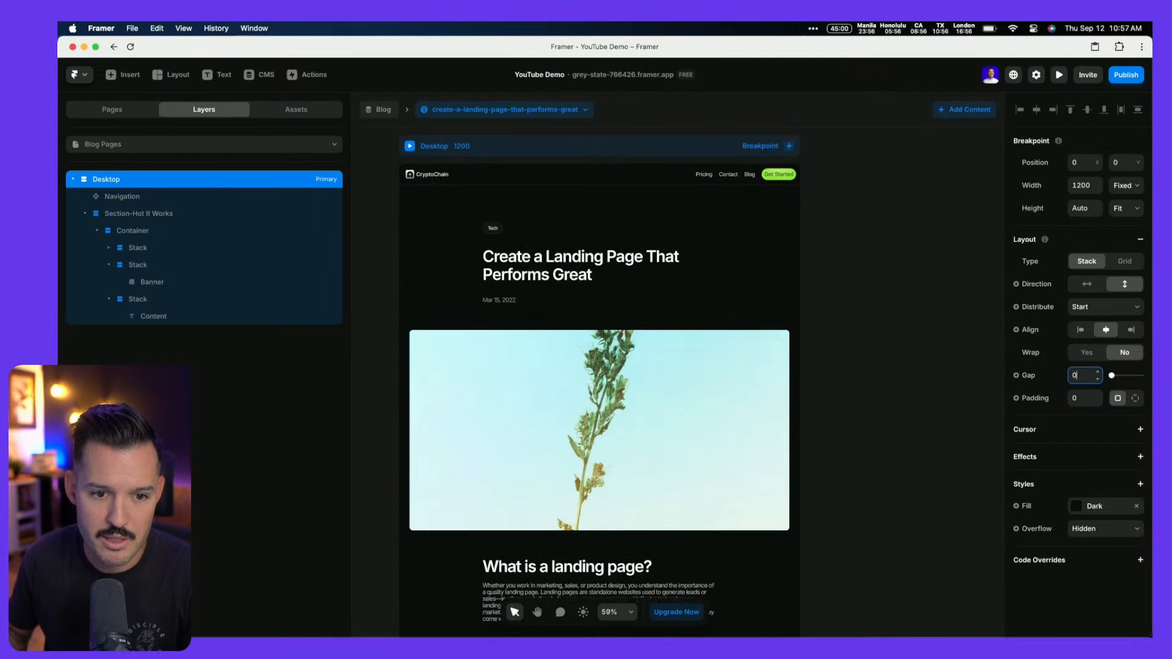
pyautogui.hotkey('ctrl', 'Left')
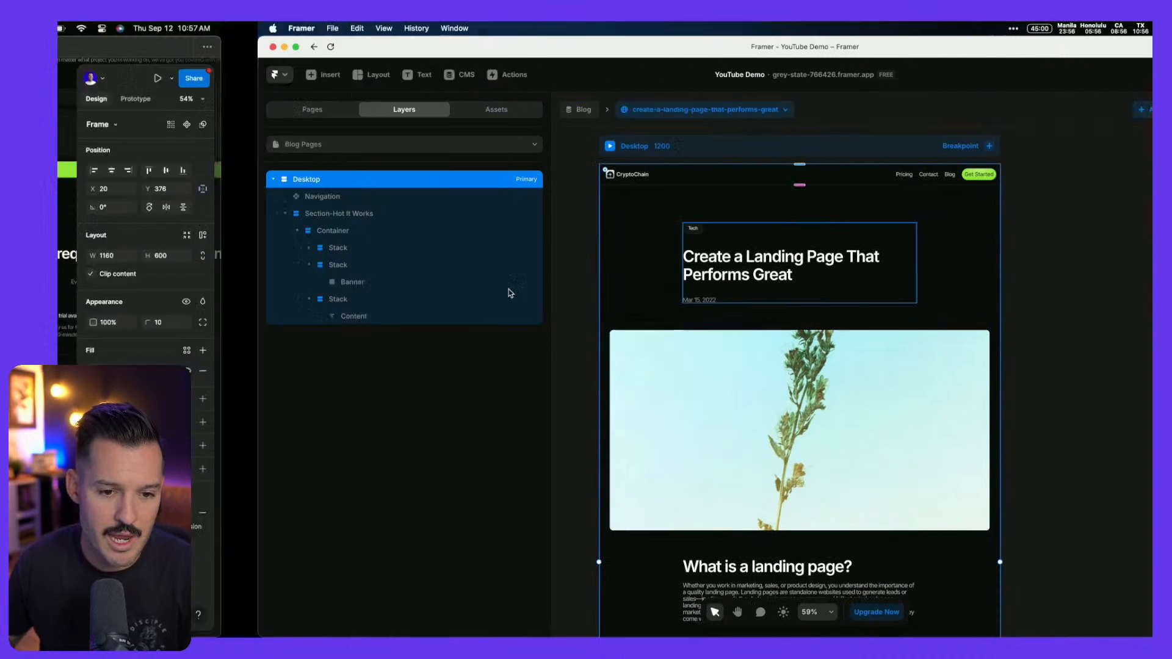
pyautogui.scroll(5, 523, 290)
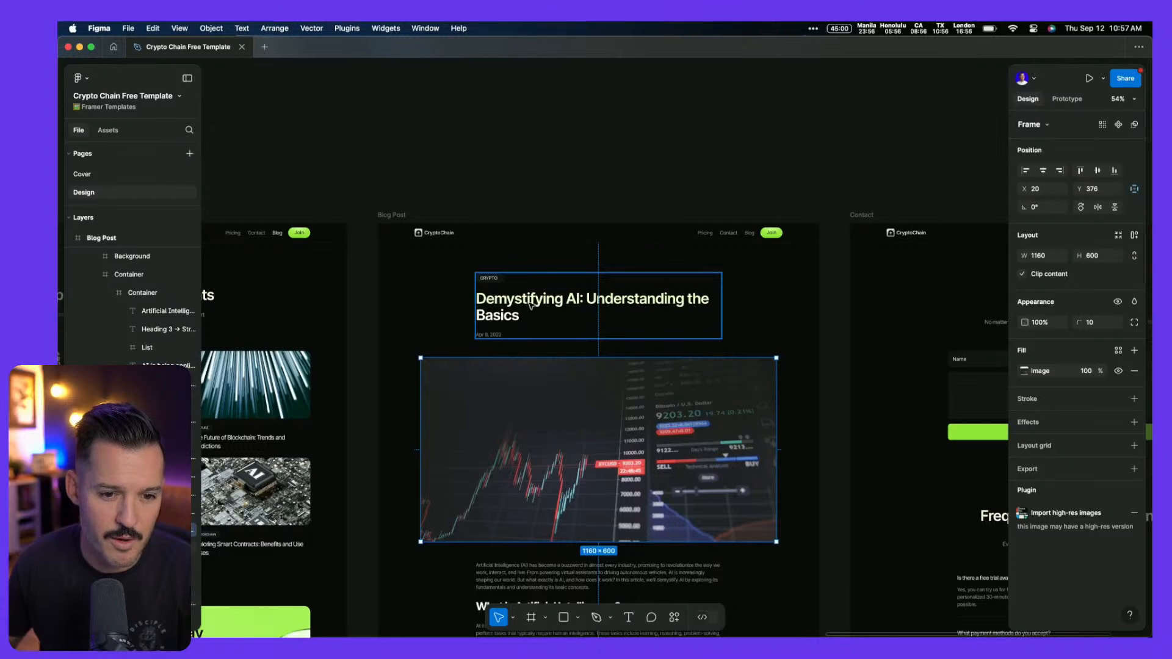
pyautogui.hotkey('ctrl', 'Right')
# Set the chip, title and date stack's gap to 20 and compare with Figma
pyautogui.keyDown('super'); pyautogui.click(493, 230); pyautogui.keyUp('super')
pyautogui.keyDown('super'); pyautogui.click(532, 241); pyautogui.keyUp('super')
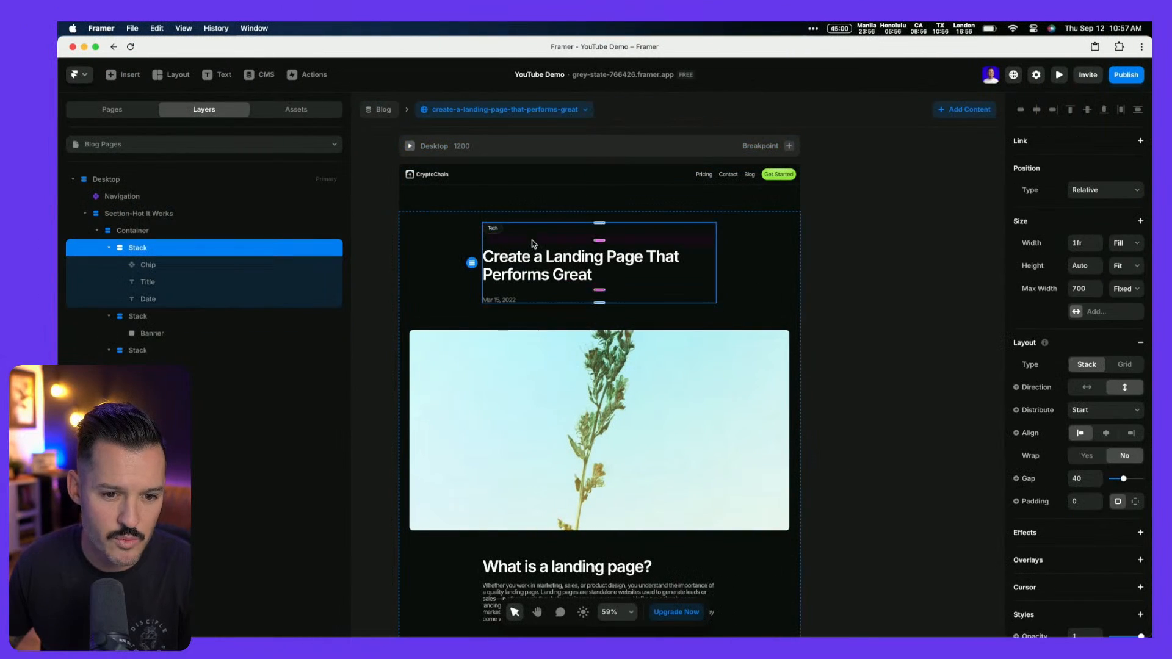
pyautogui.write('20')
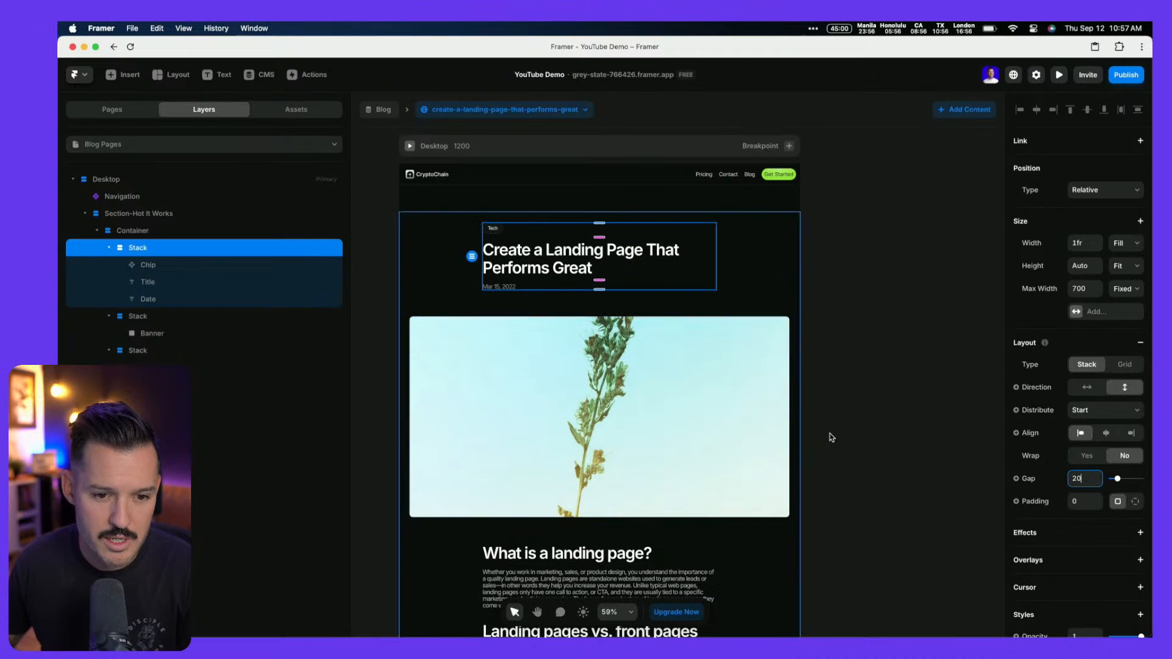
pyautogui.scroll(-3, 850, 419)
pyautogui.hotkey('ctrl', 'Left')
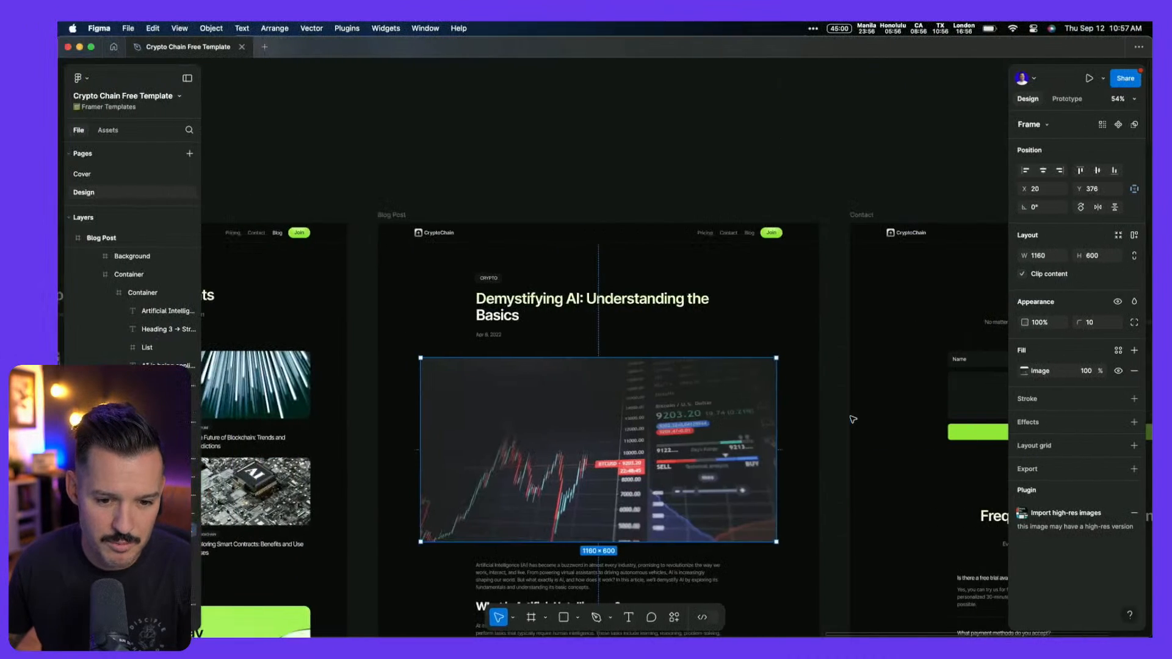
pyautogui.scroll(-3, 853, 420)
pyautogui.scroll(-10, 853, 419)
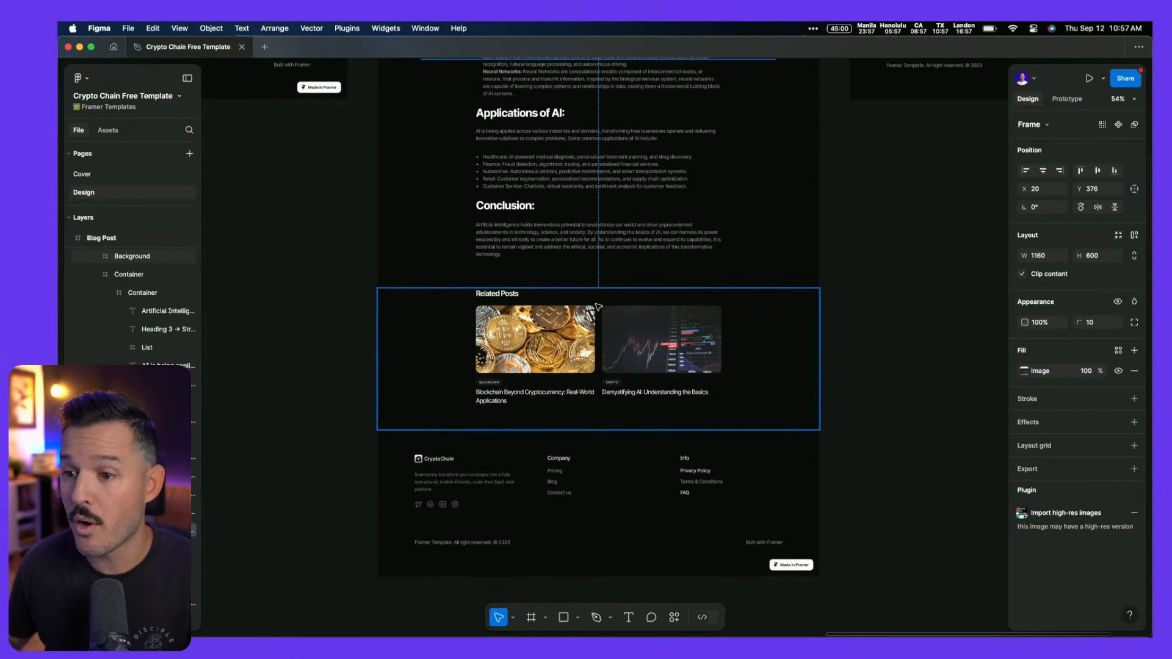
pyautogui.scroll(10, 598, 308)
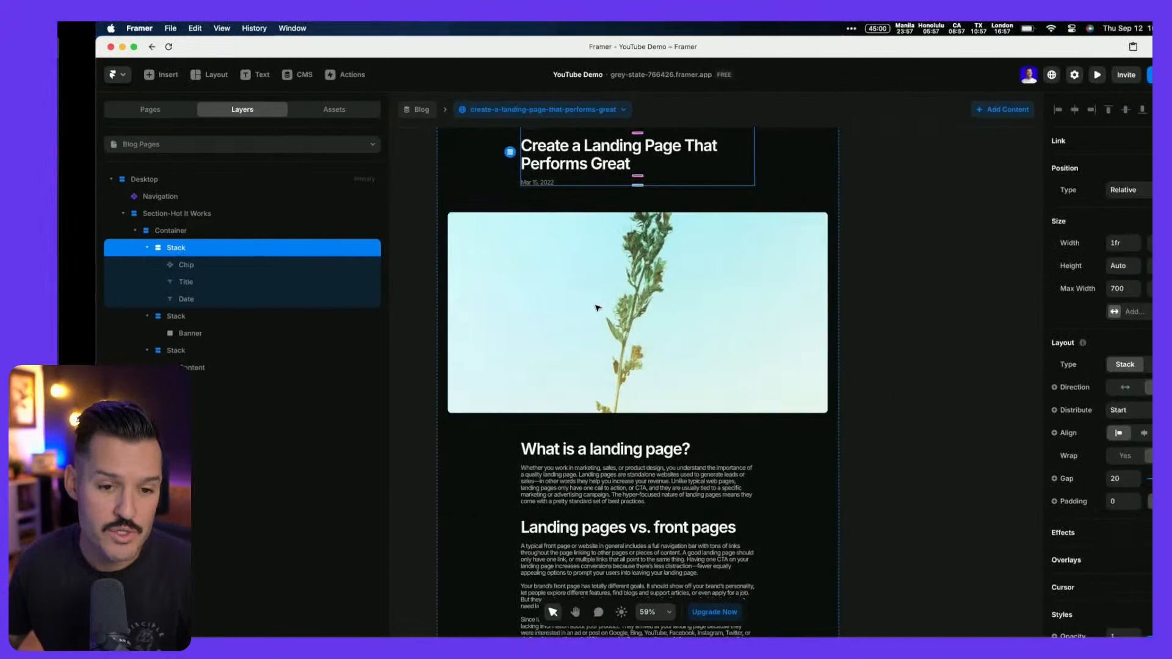
pyautogui.scroll(-5, 598, 307)
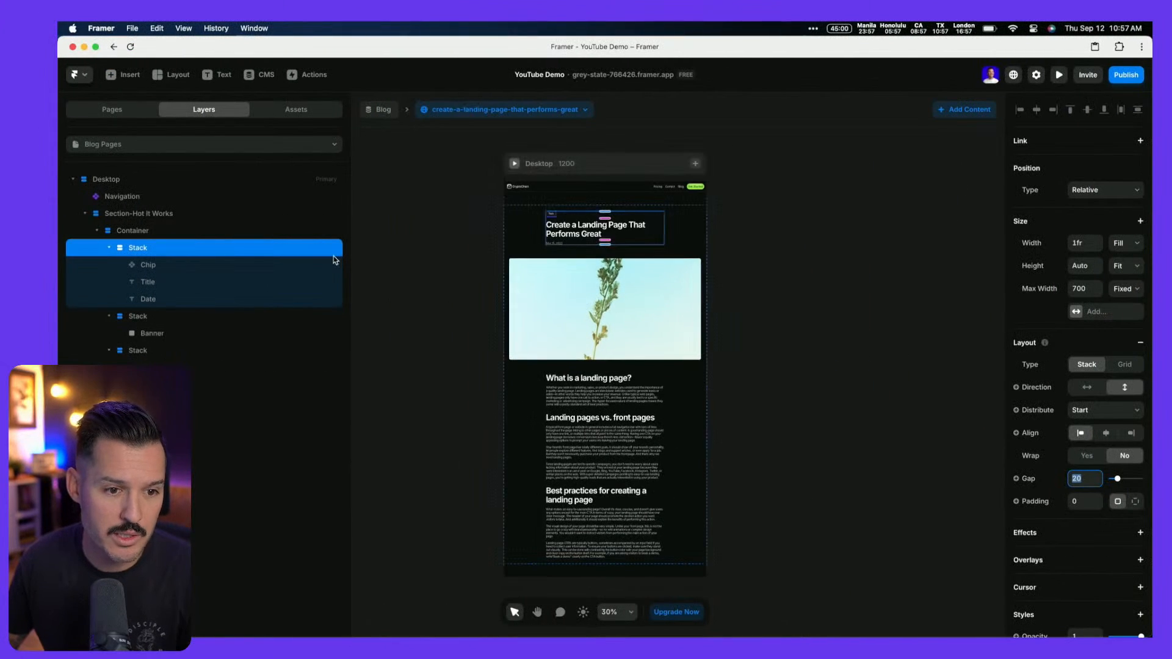
# On the /blog page, select the Blogs List collection to copy it
pyautogui.click(138, 145)
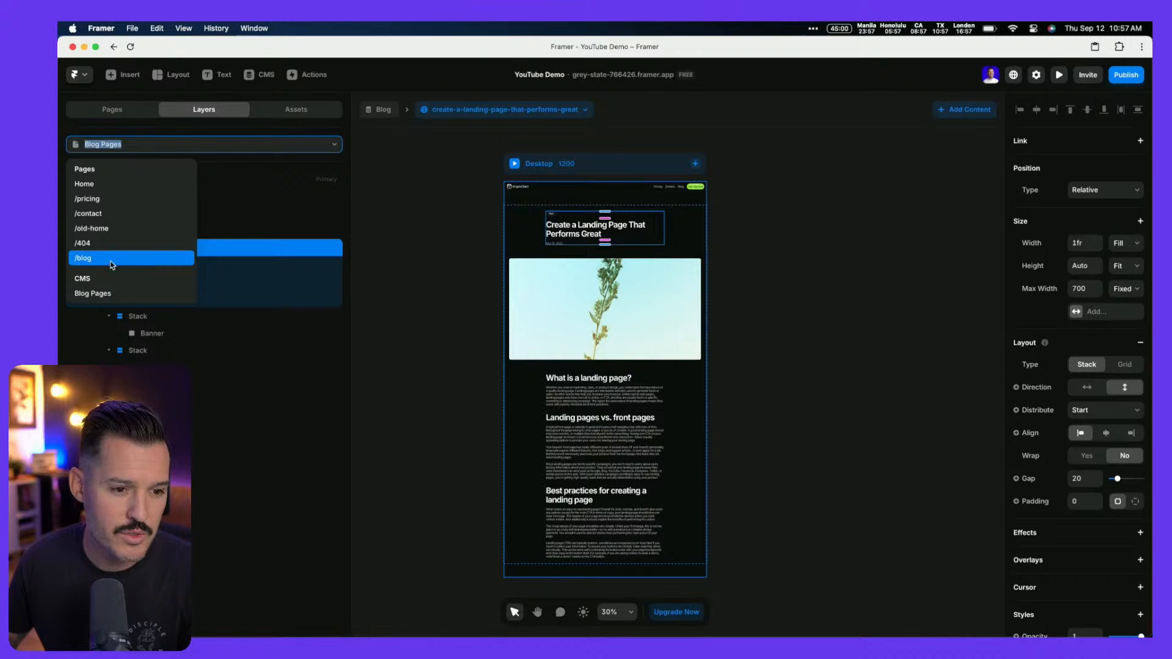
pyautogui.click(110, 263)
pyautogui.keyDown('super'); pyautogui.click(711, 333); pyautogui.keyUp('super')
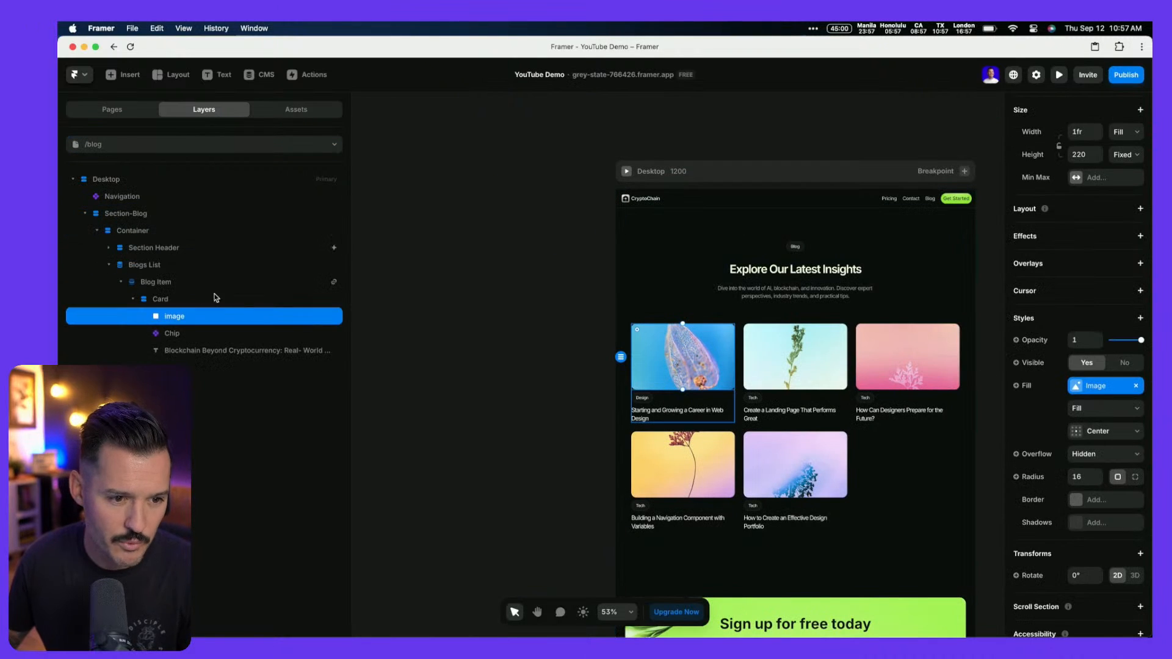
pyautogui.click(146, 265)
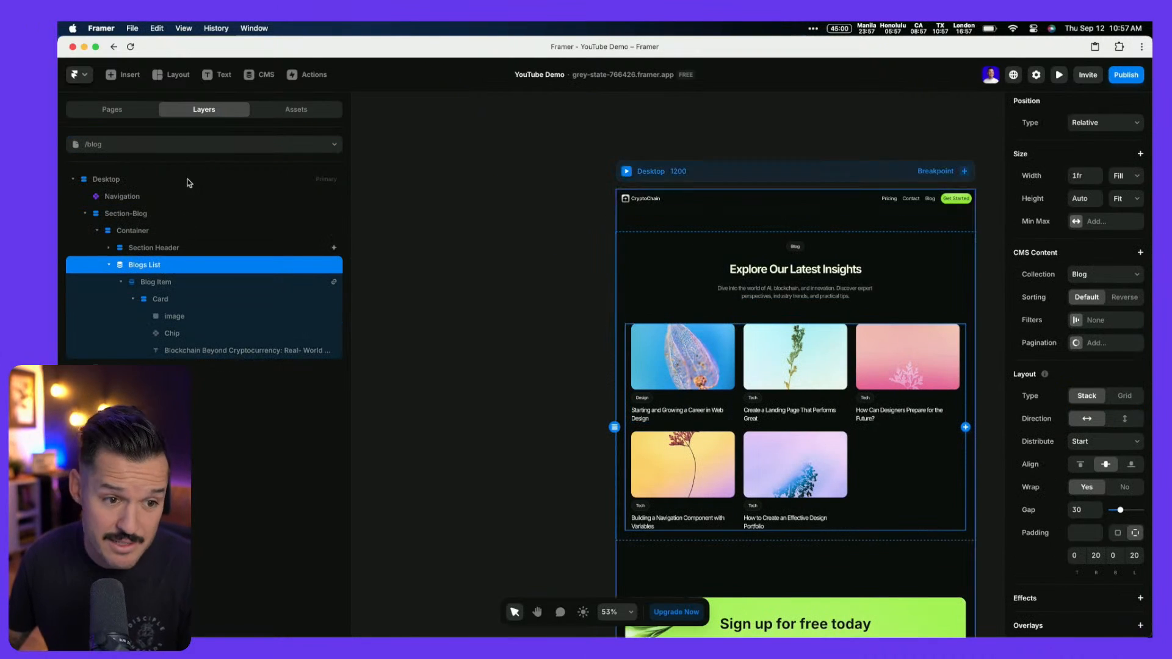
# Back on the Blog Pages detail page, duplicate the stack holding the article content
pyautogui.click(183, 144)
pyautogui.click(130, 293)
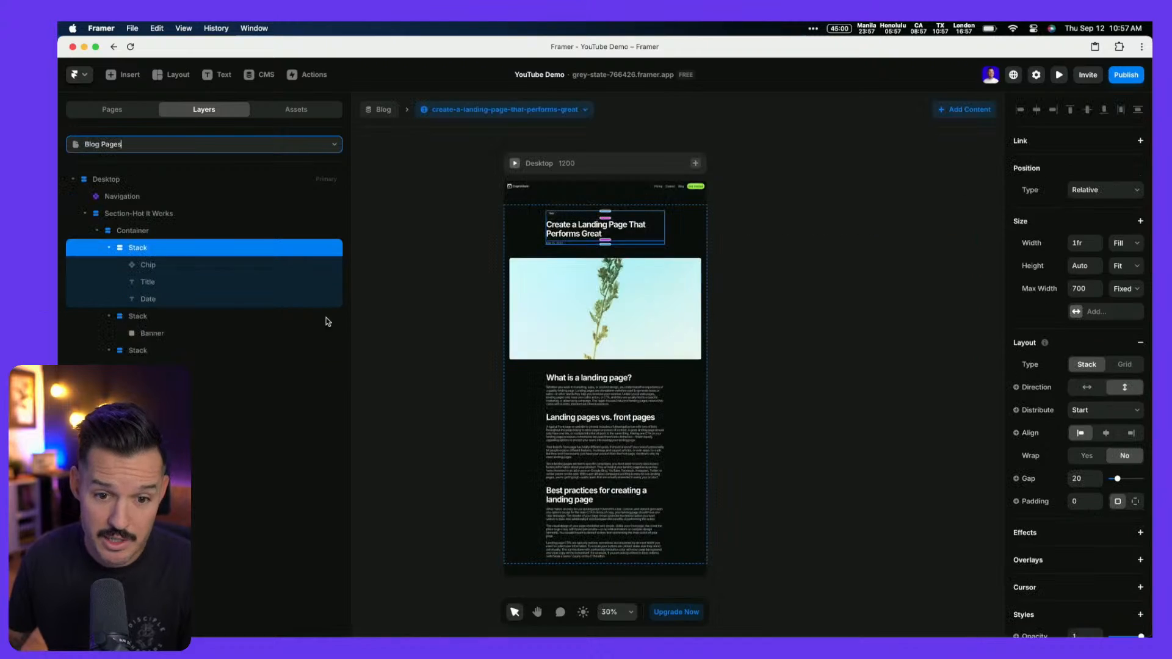
pyautogui.click(531, 472)
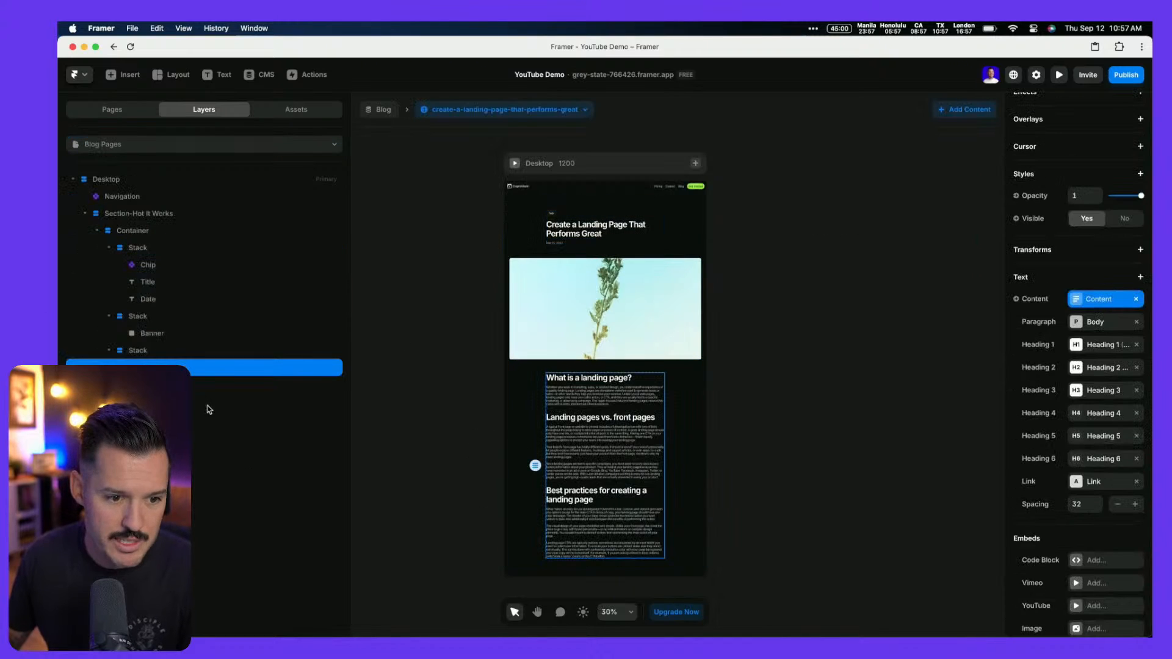
pyautogui.click(106, 351)
pyautogui.click(110, 351)
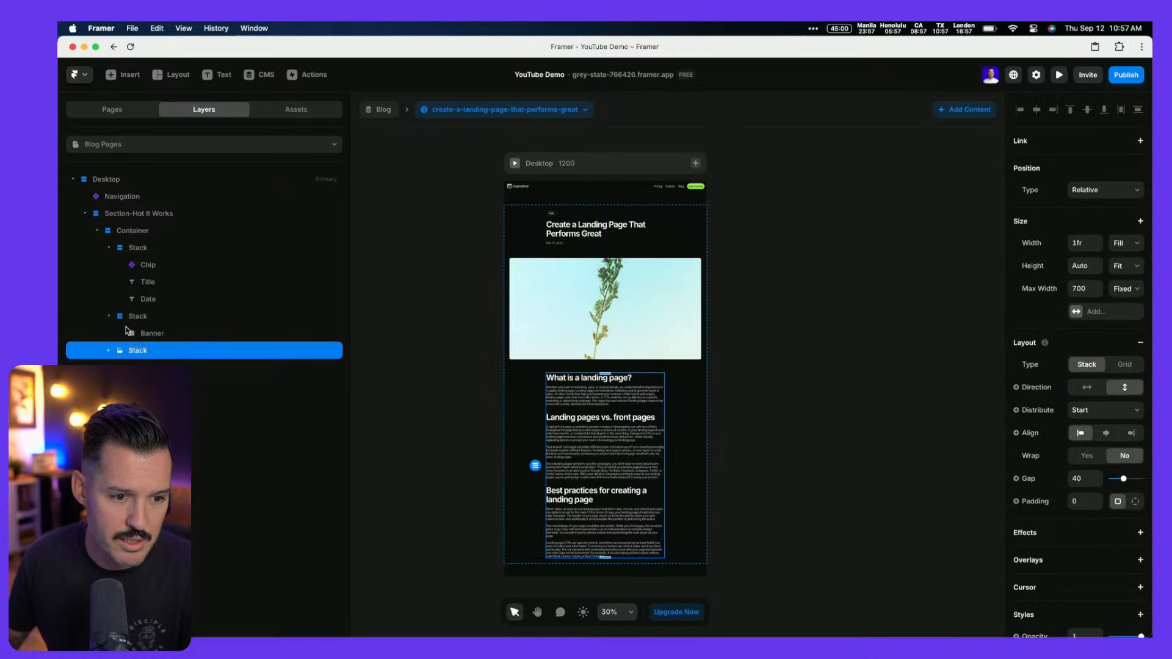
pyautogui.click(109, 315)
pyautogui.click(109, 247)
pyautogui.rightClick(136, 285)
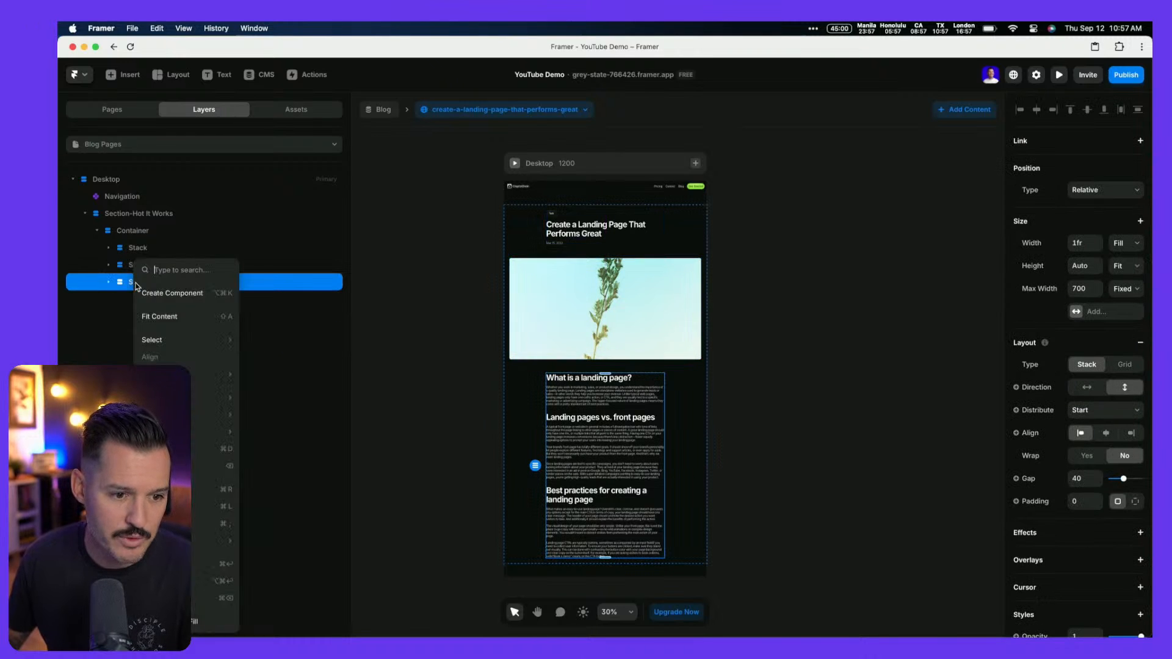
pyautogui.click(171, 449)
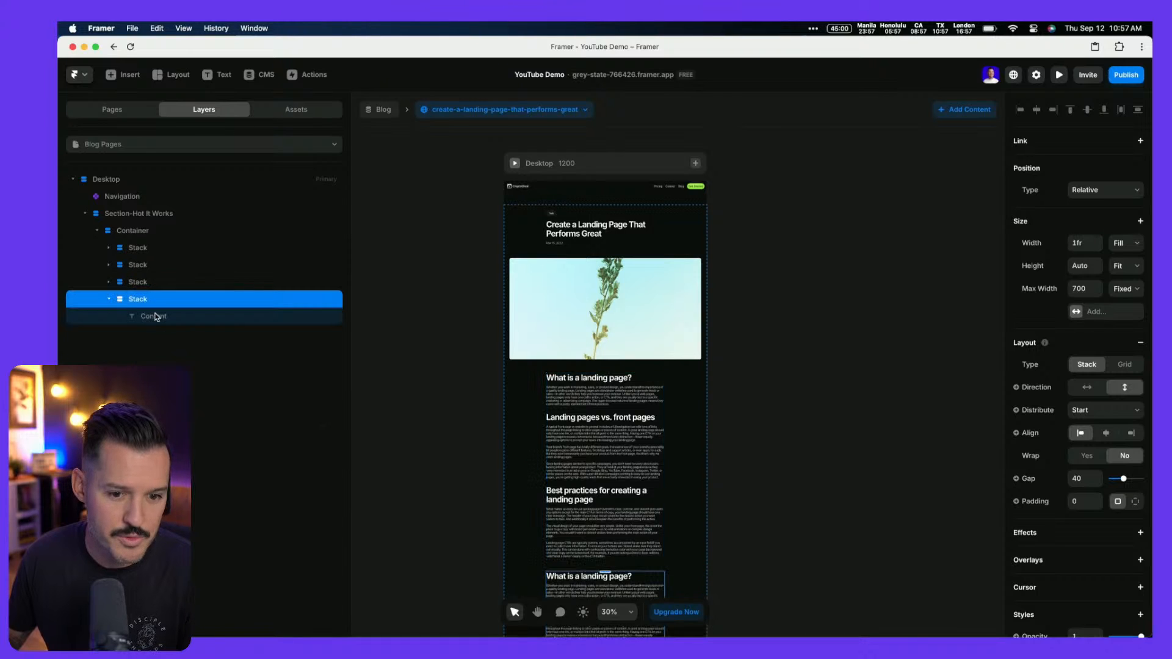
# Delete the duplicate's Content text and paste the Blogs List into the emptied stack
pyautogui.click(153, 317)
pyautogui.press('Delete')
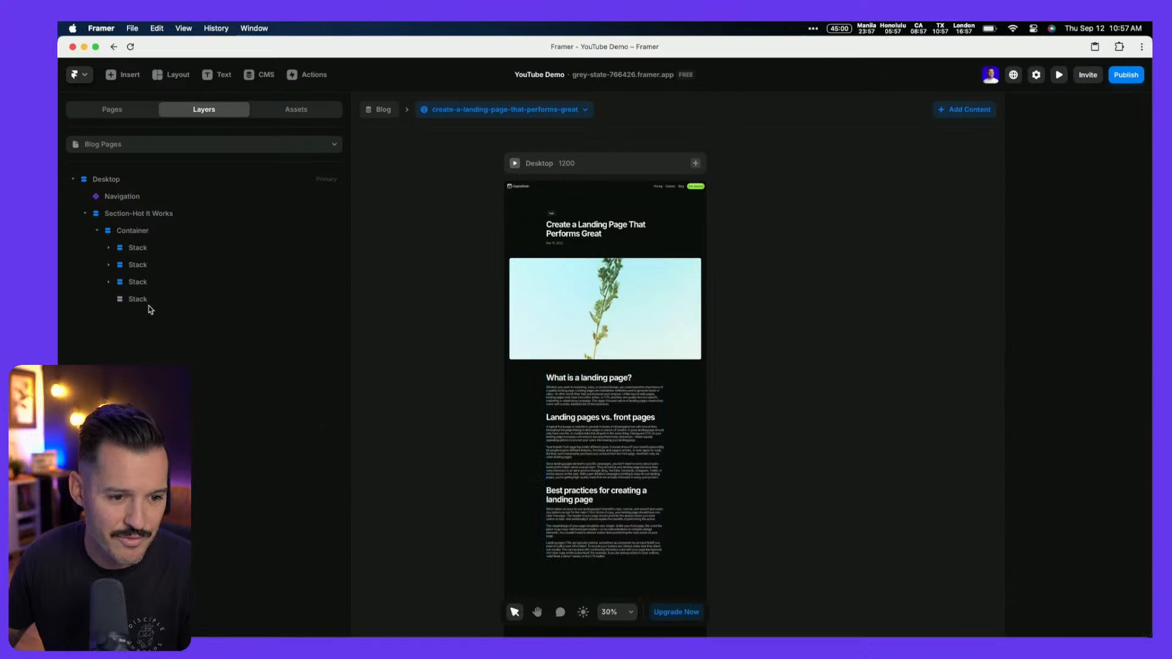
pyautogui.click(149, 305)
pyautogui.press('super+v')
pyautogui.scroll(-4, 488, 505)
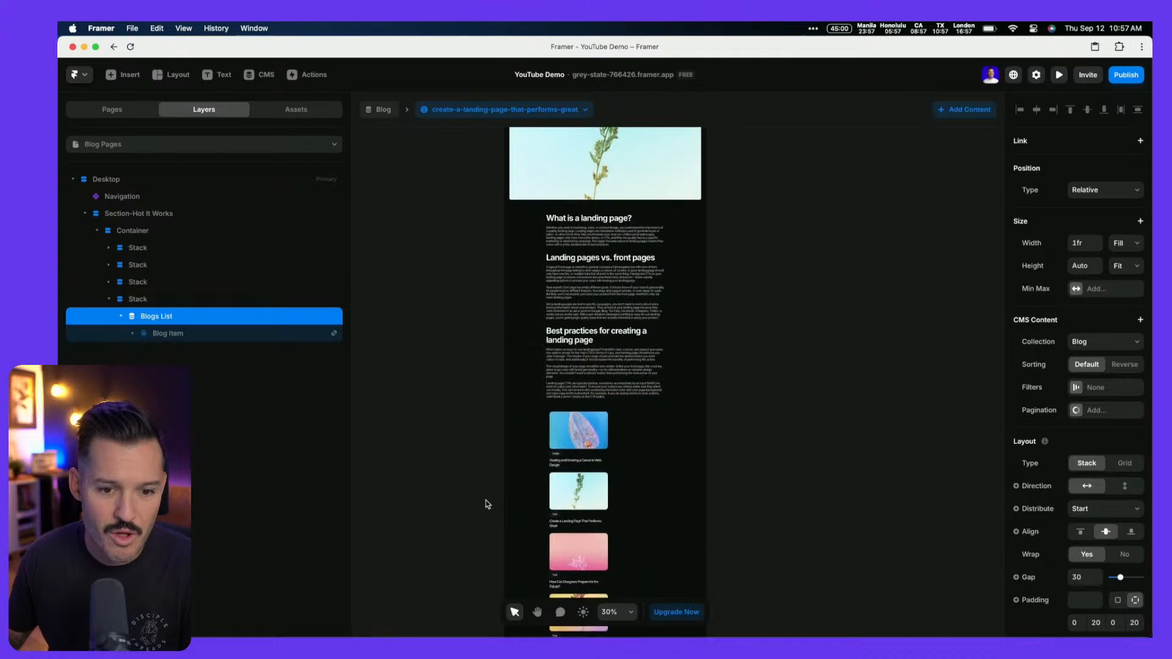
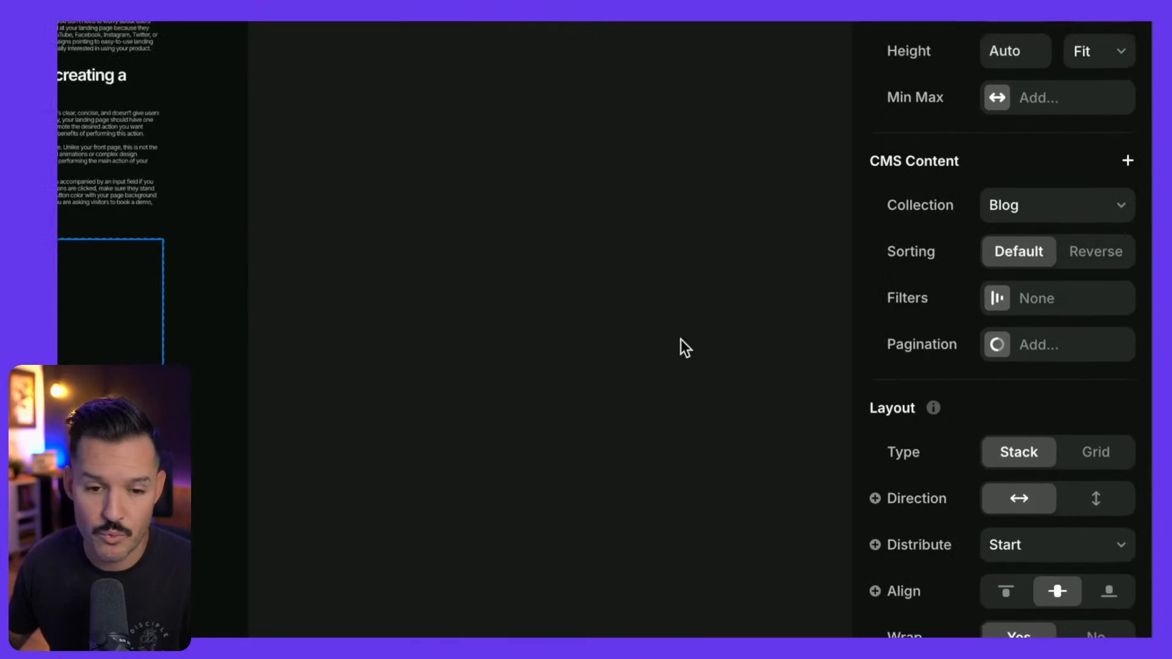
# Filter the Blog collection list to posts whose Category equals Design
pyautogui.hscroll(-4, 782, 397)
pyautogui.scroll(-1, 782, 397)
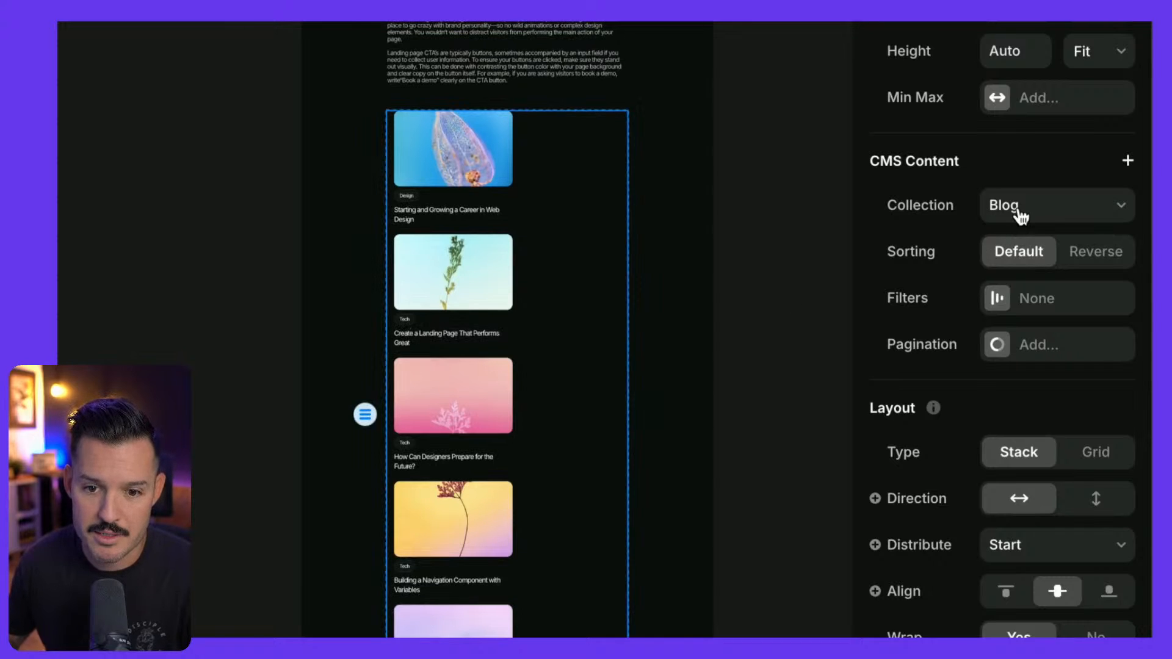
pyautogui.click(1021, 215)
pyautogui.click(1034, 208)
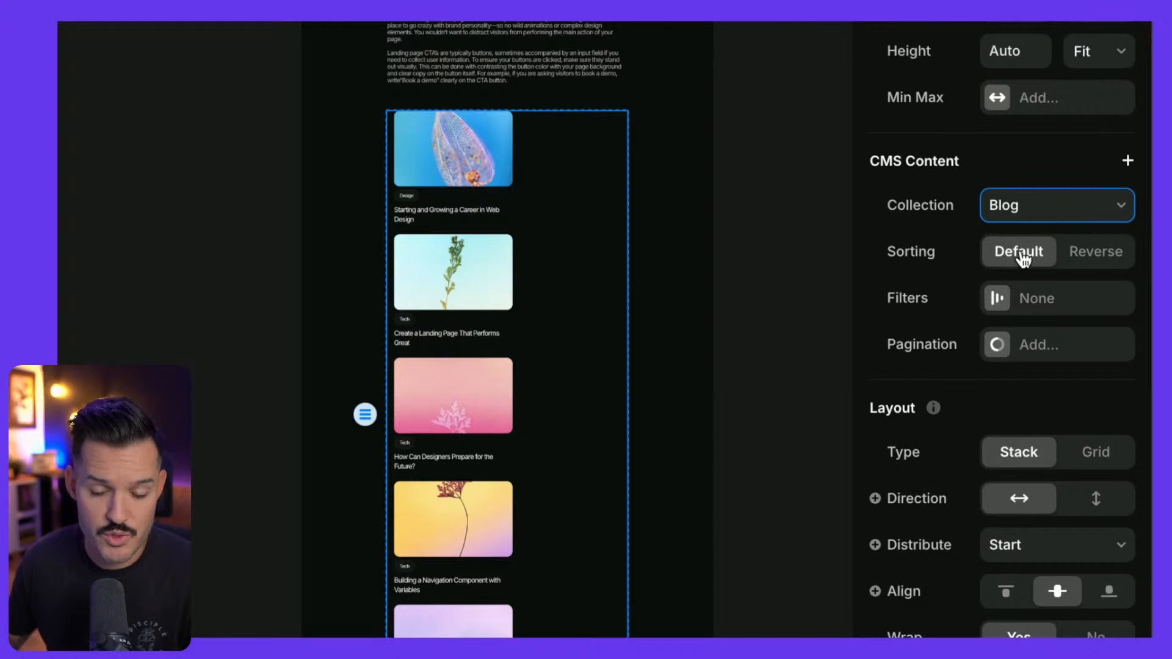
pyautogui.click(999, 302)
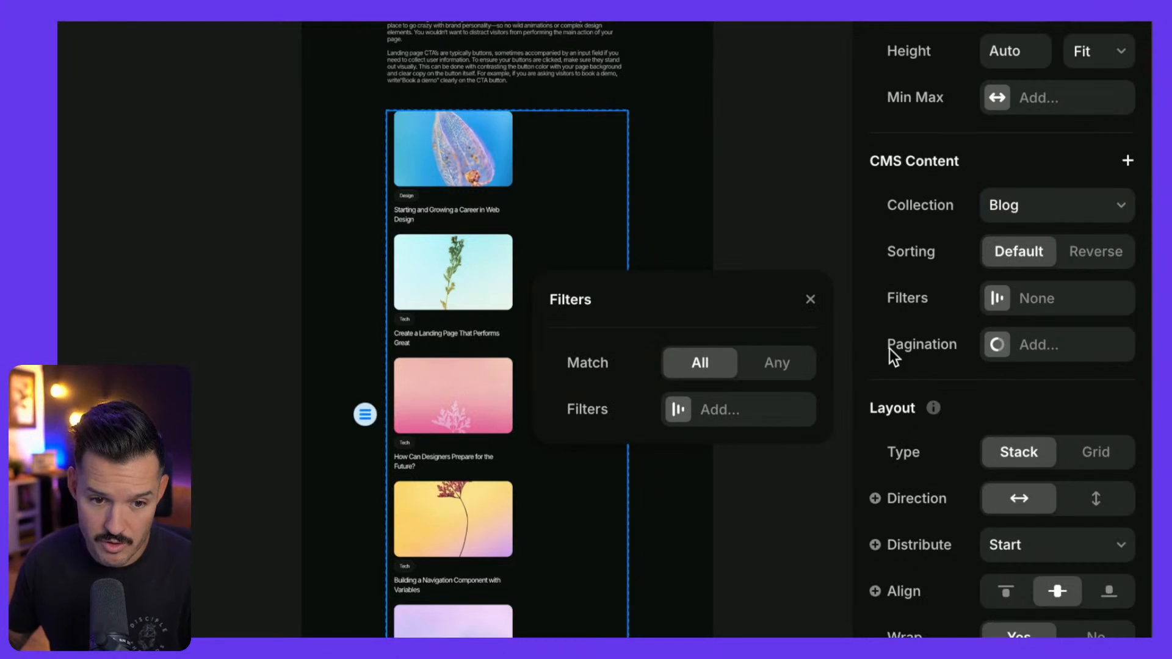
pyautogui.click(677, 415)
pyautogui.click(701, 376)
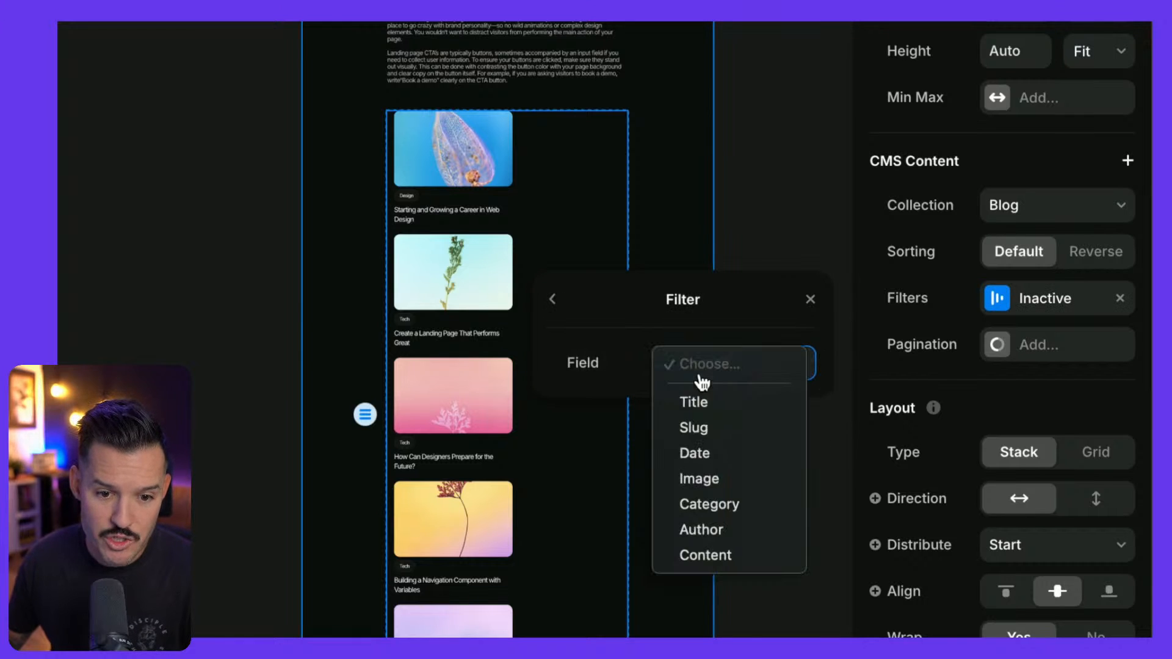
pyautogui.click(710, 504)
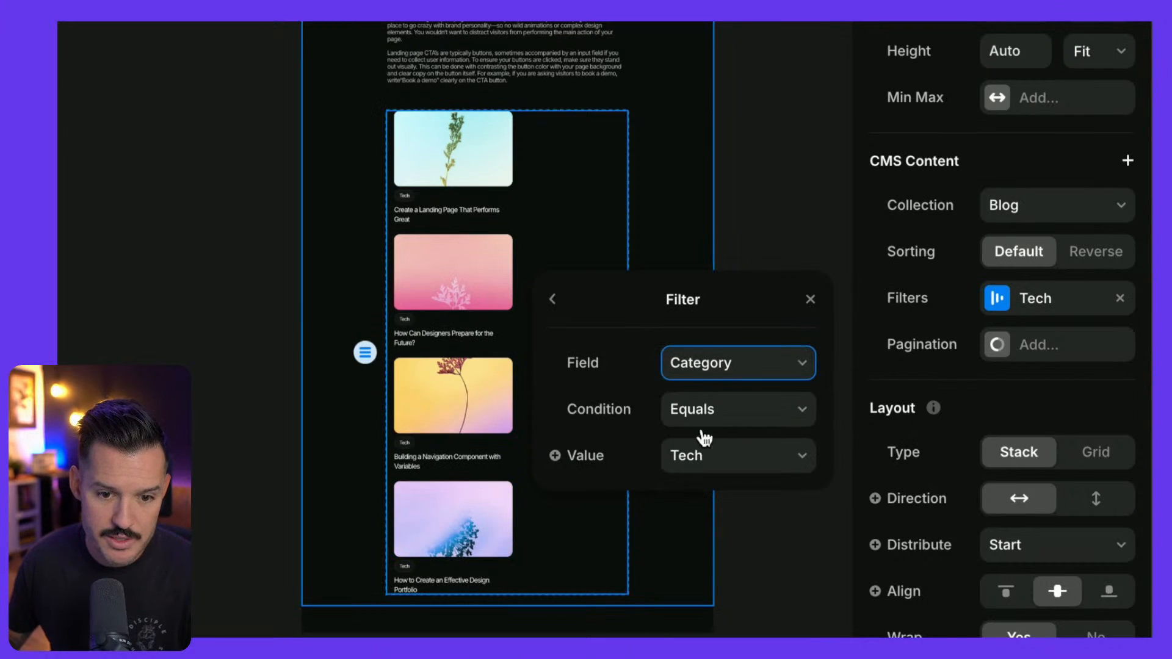
pyautogui.click(702, 410)
pyautogui.click(703, 409)
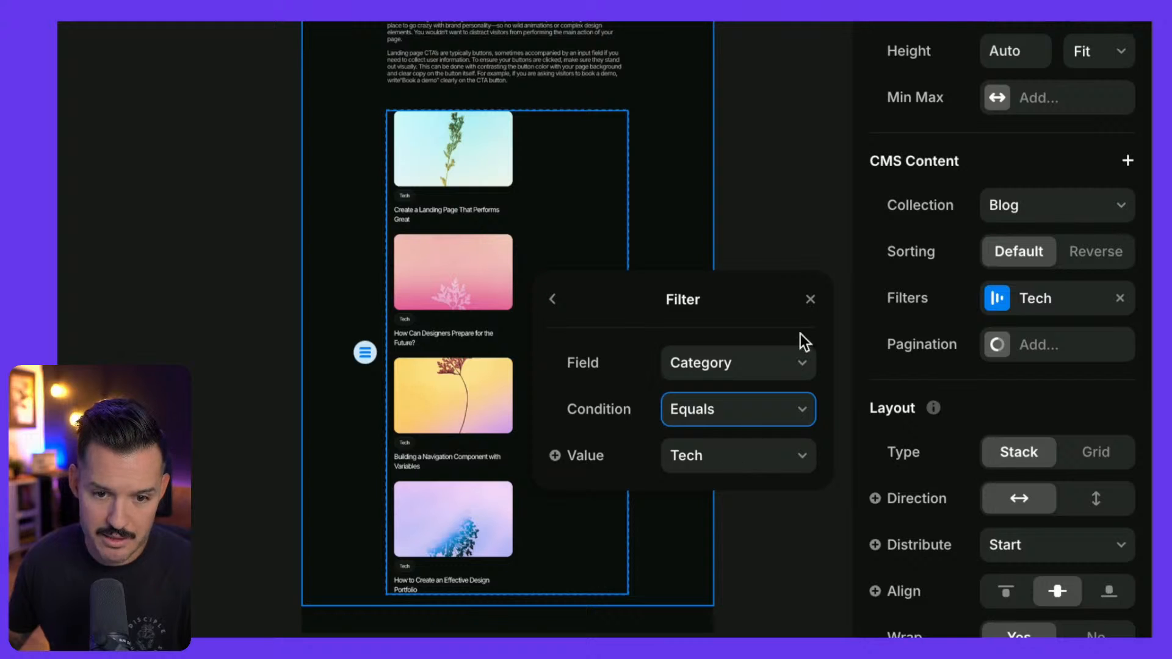
pyautogui.click(713, 457)
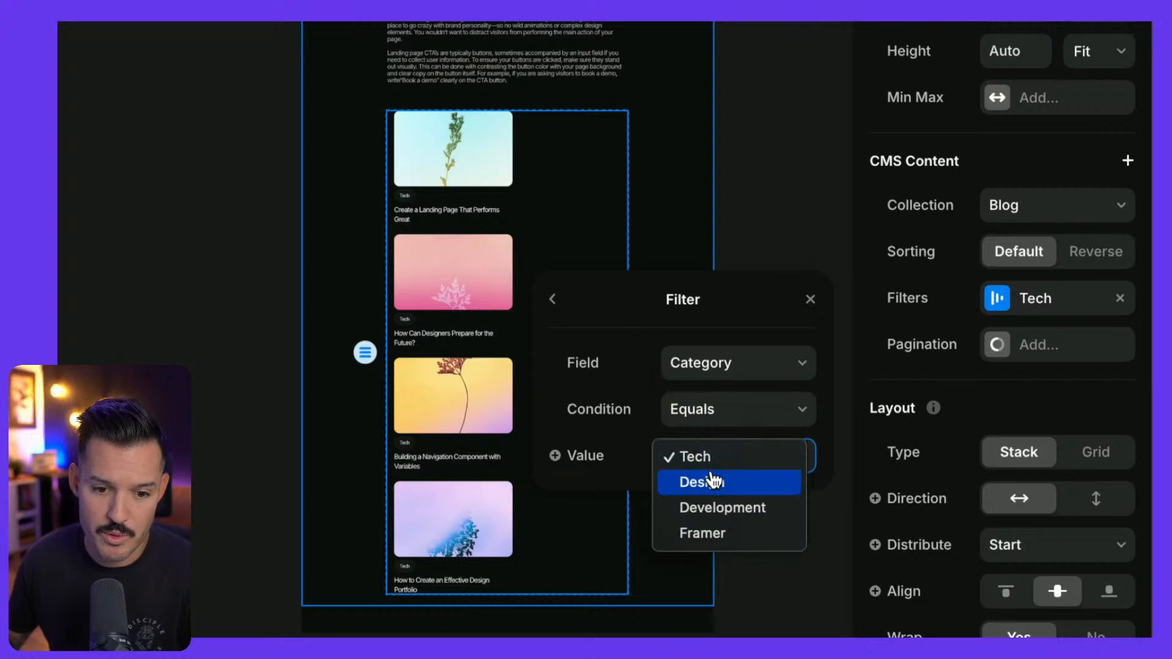
pyautogui.click(710, 482)
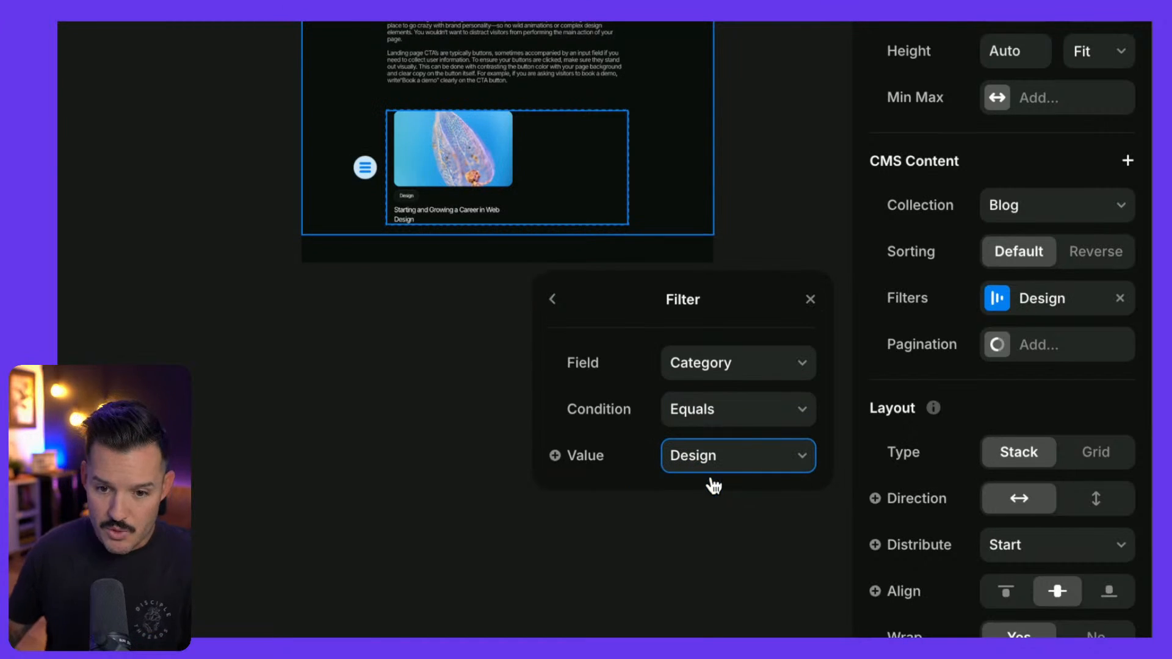
# Add Load More pagination to the blog list, showing 2 items at a time
pyautogui.click(1004, 354)
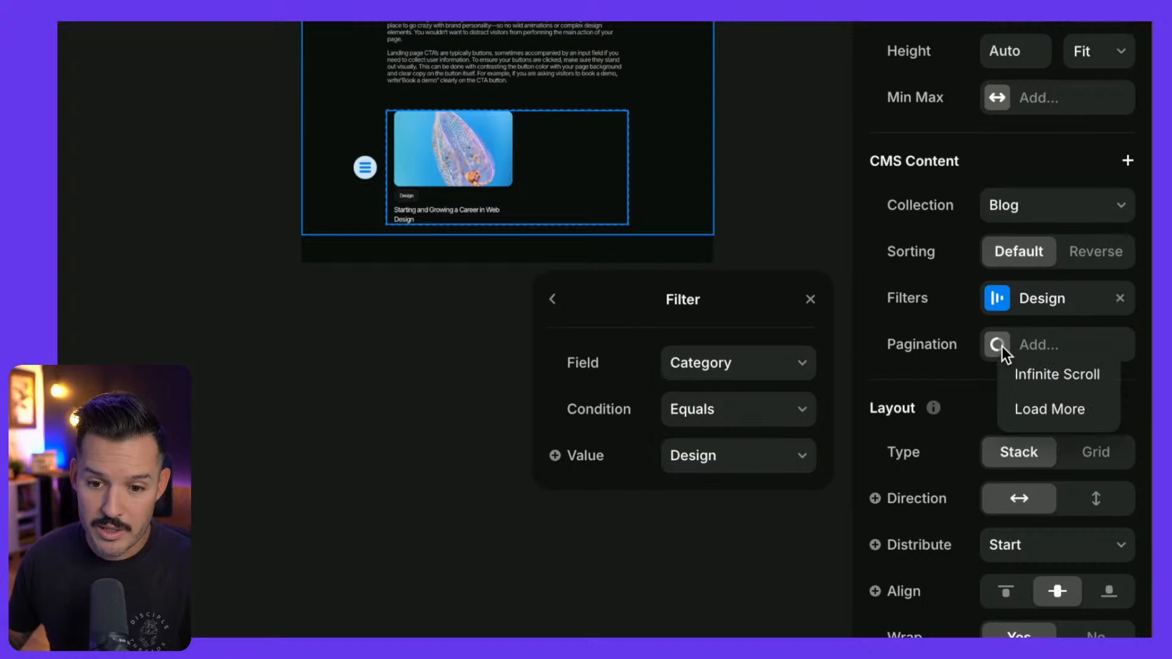
pyautogui.click(1028, 408)
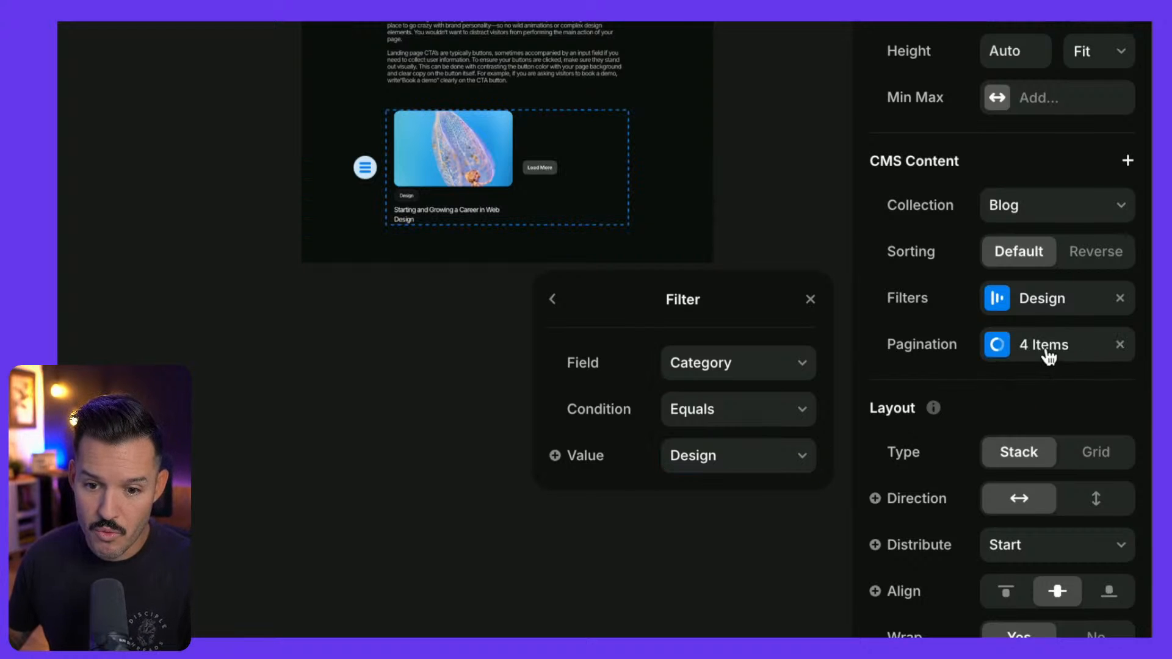
pyautogui.click(1048, 354)
pyautogui.click(763, 416)
pyautogui.click(763, 416)
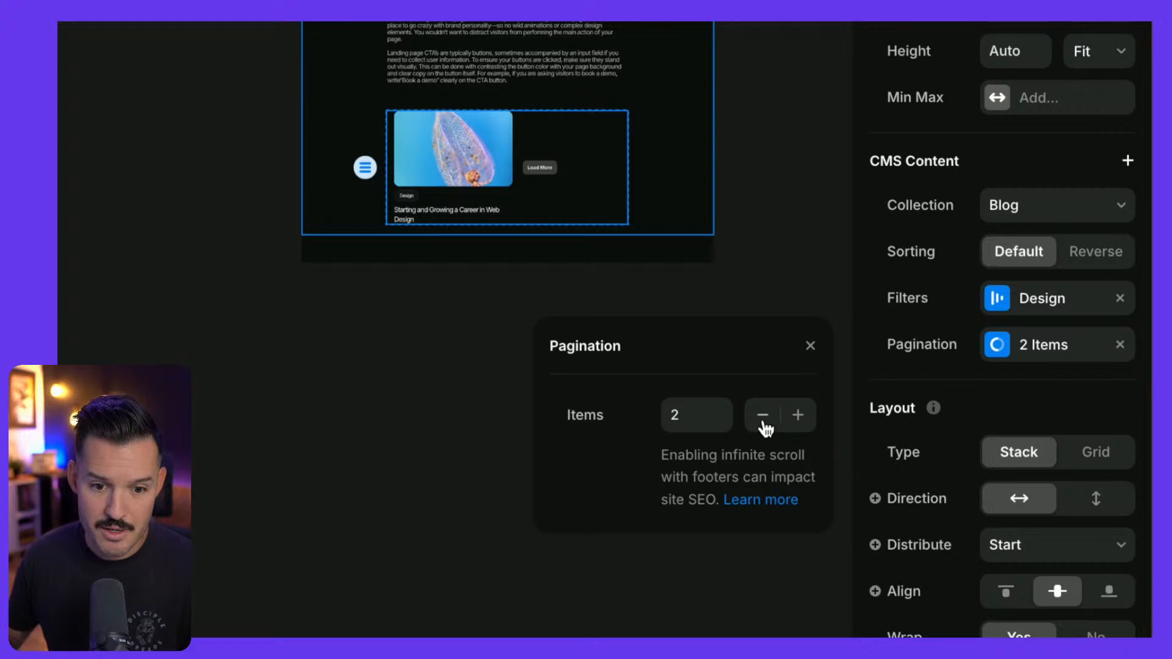
pyautogui.click(811, 347)
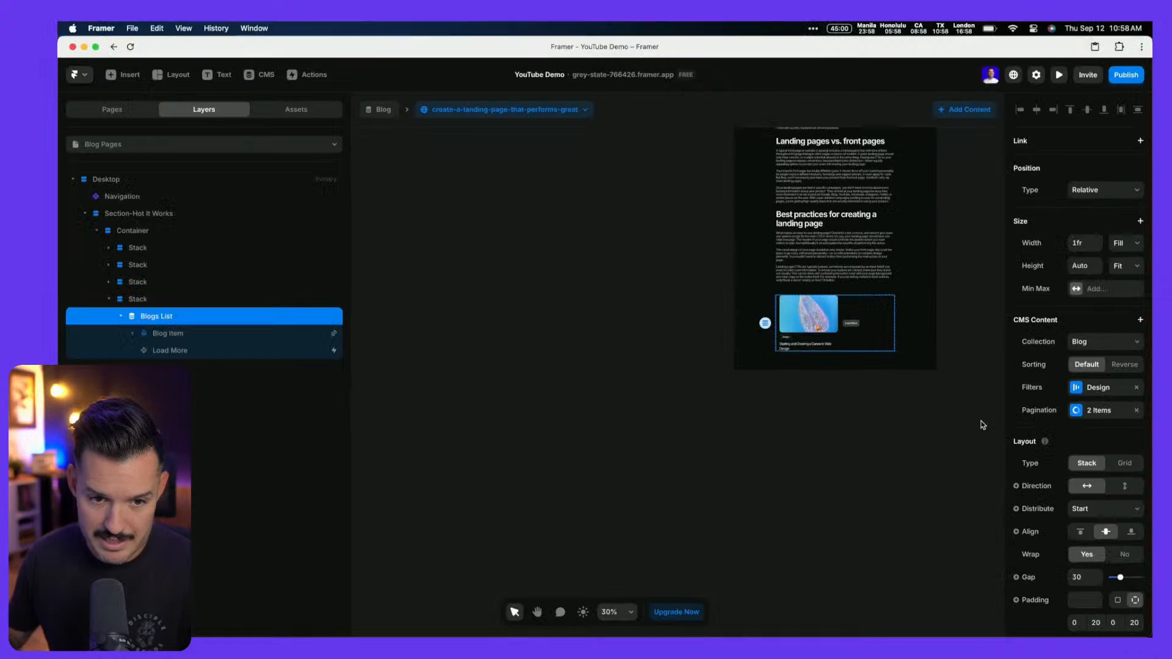
# Change the 'Create a Landing Page' post's Category to Design
pyautogui.click(262, 75)
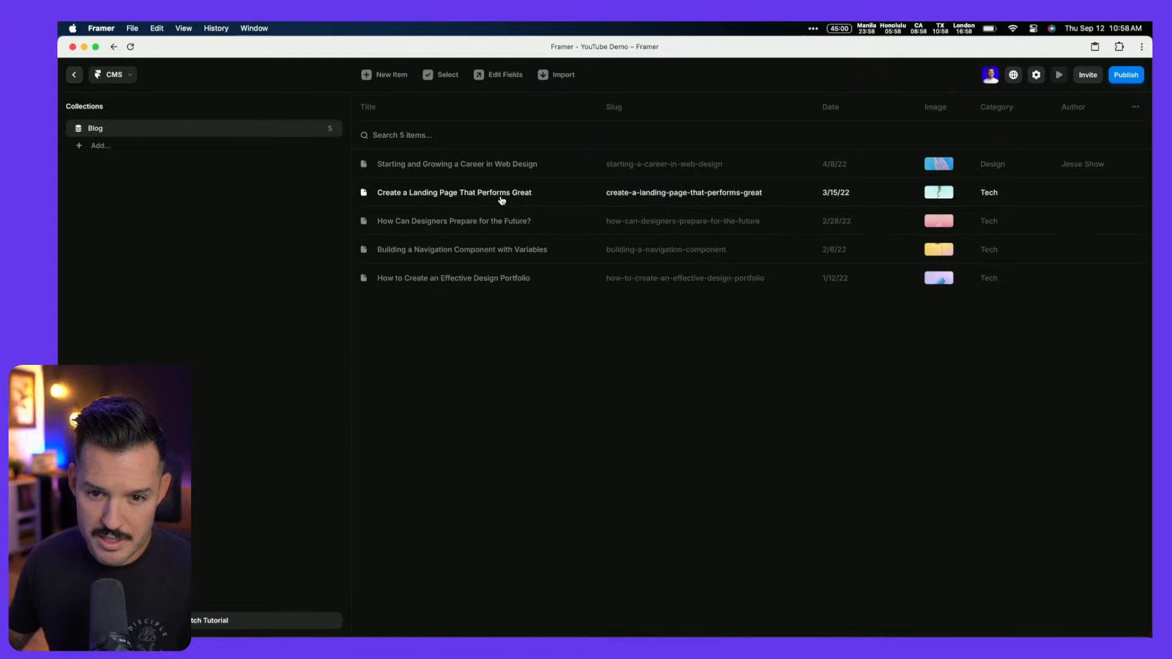
pyautogui.click(1014, 193)
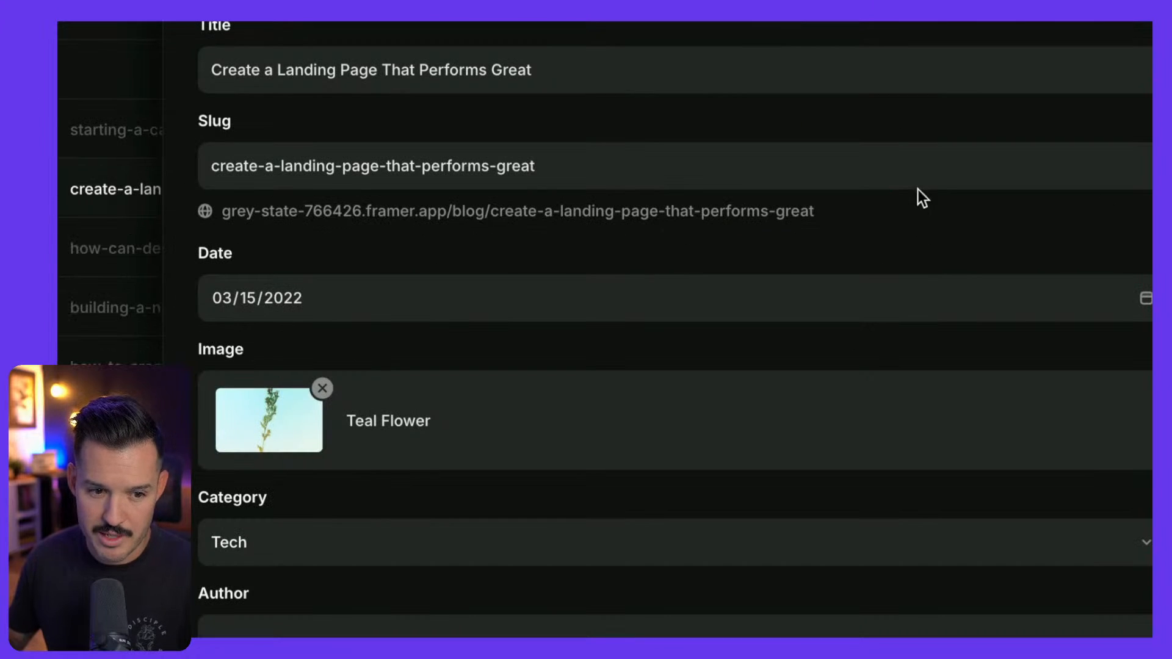
pyautogui.click(284, 565)
pyautogui.click(616, 467)
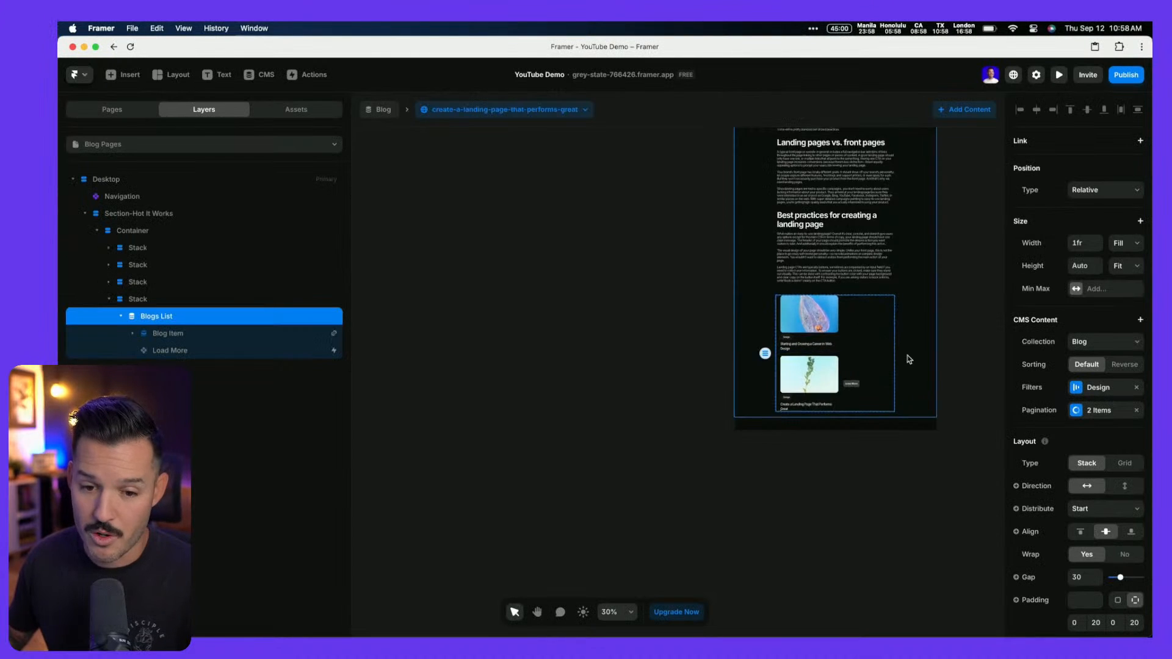
# Delete the Load More button from the blog list
pyautogui.scroll(5, 910, 360)
pyautogui.click(740, 431)
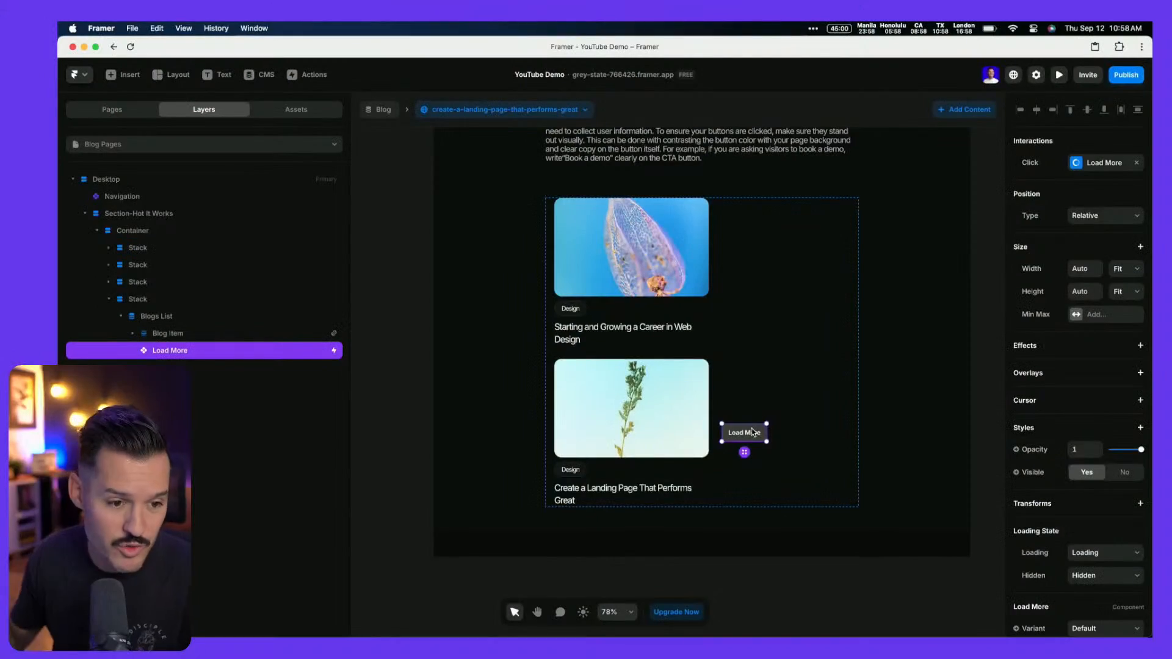
pyautogui.scroll(-3, 1130, 573)
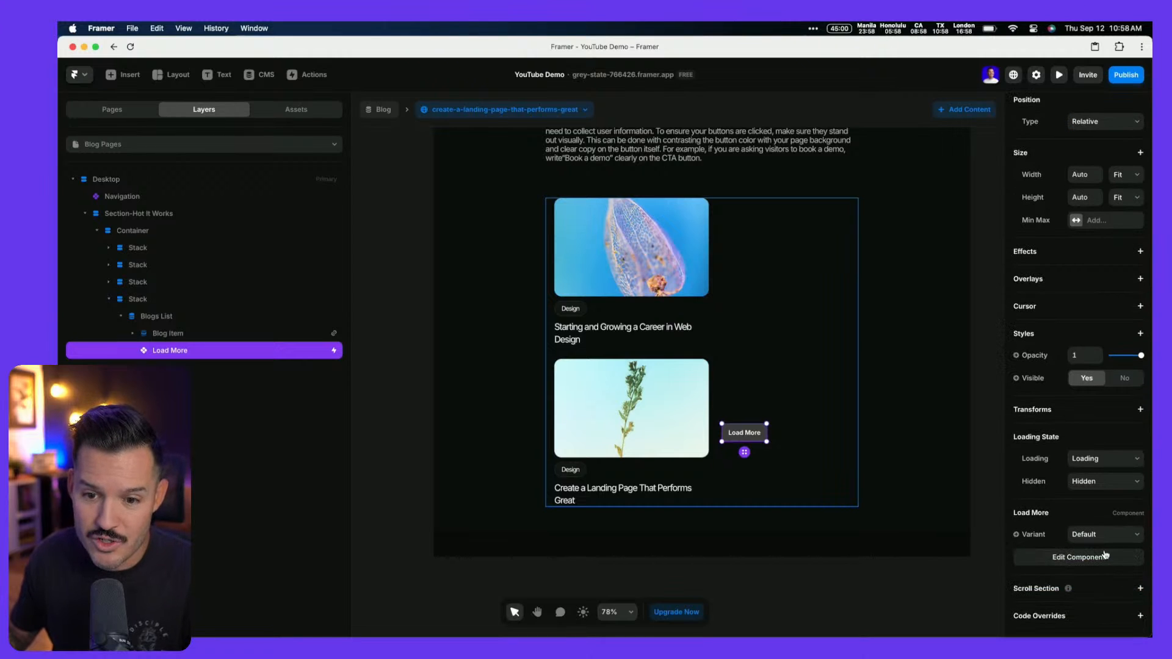
pyautogui.scroll(3, 1106, 555)
pyautogui.press('BackSpace')
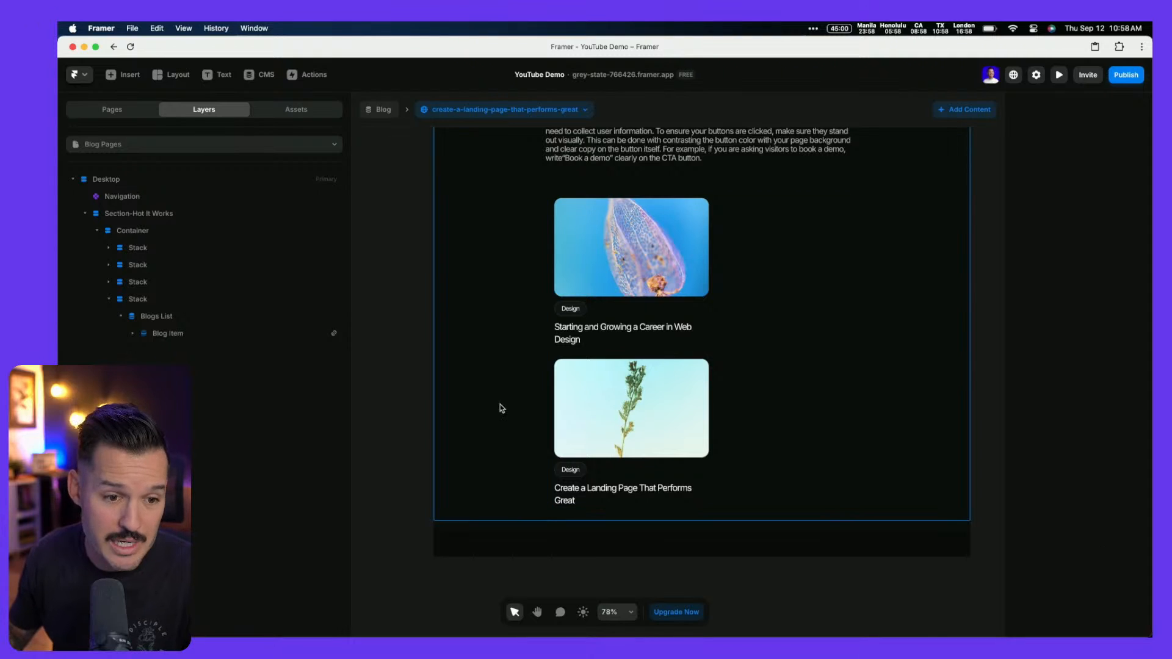
# Lay the blog list out as a 2-column grid with a larger gap between cards
pyautogui.click(183, 321)
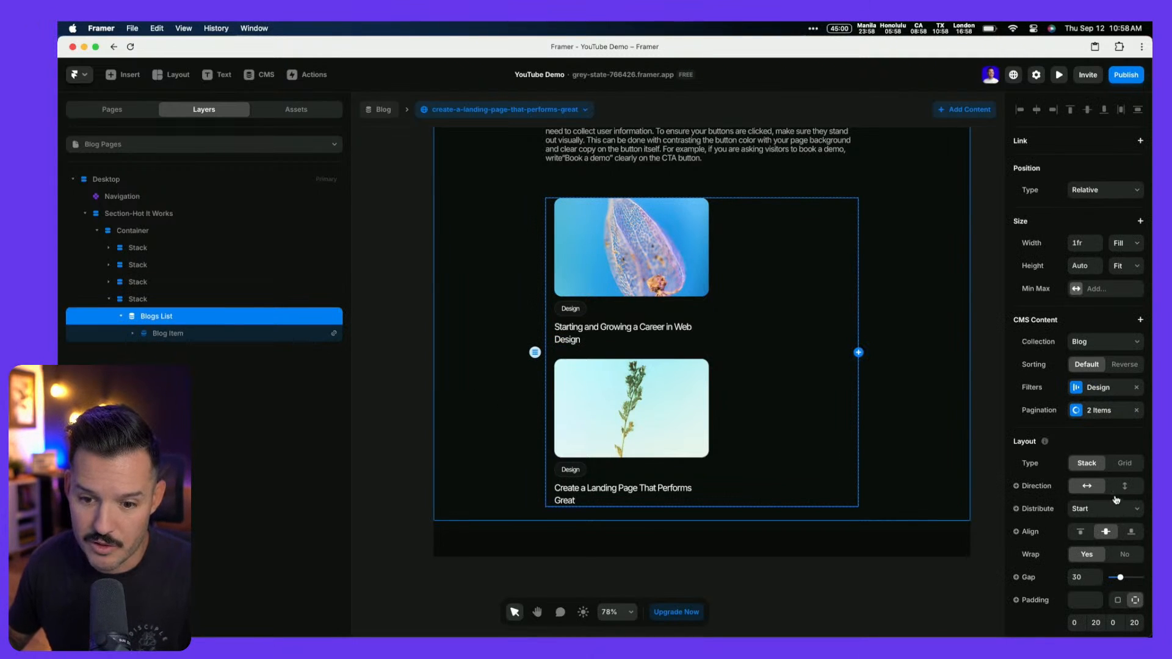
pyautogui.click(1125, 465)
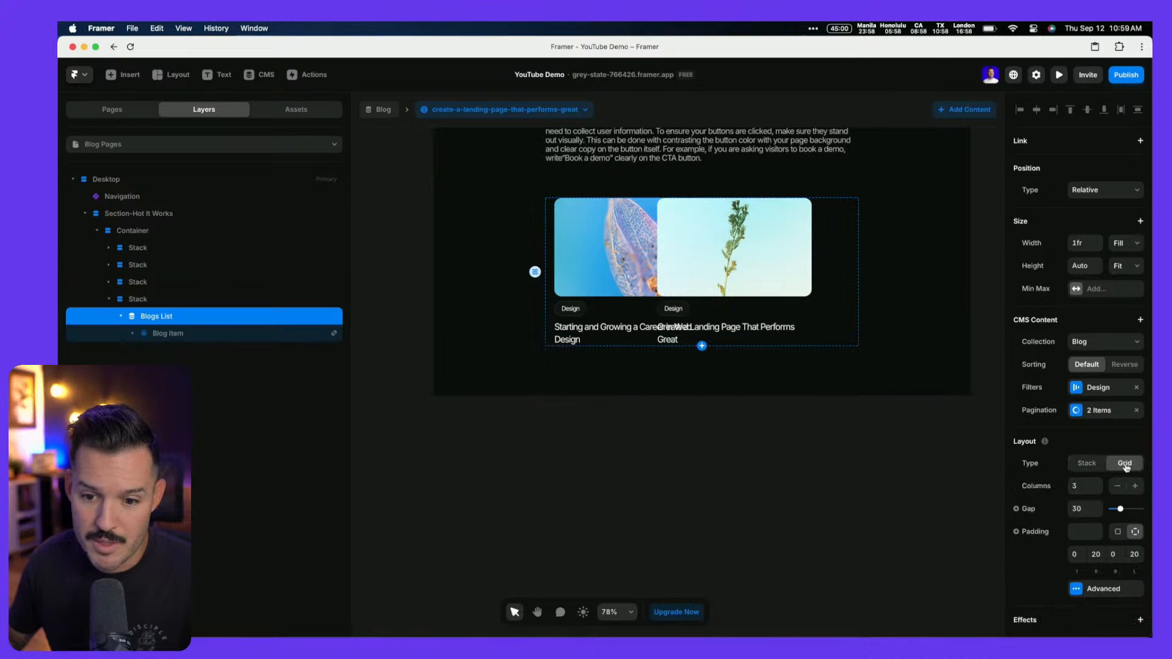
pyautogui.click(1118, 487)
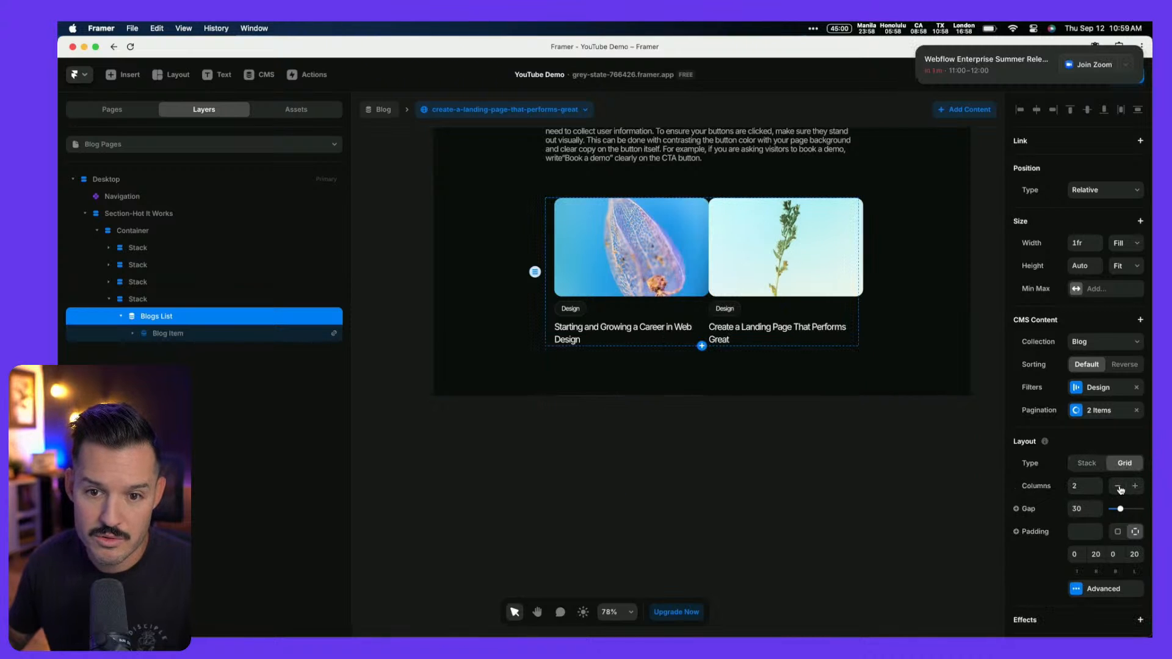
pyautogui.click(917, 48)
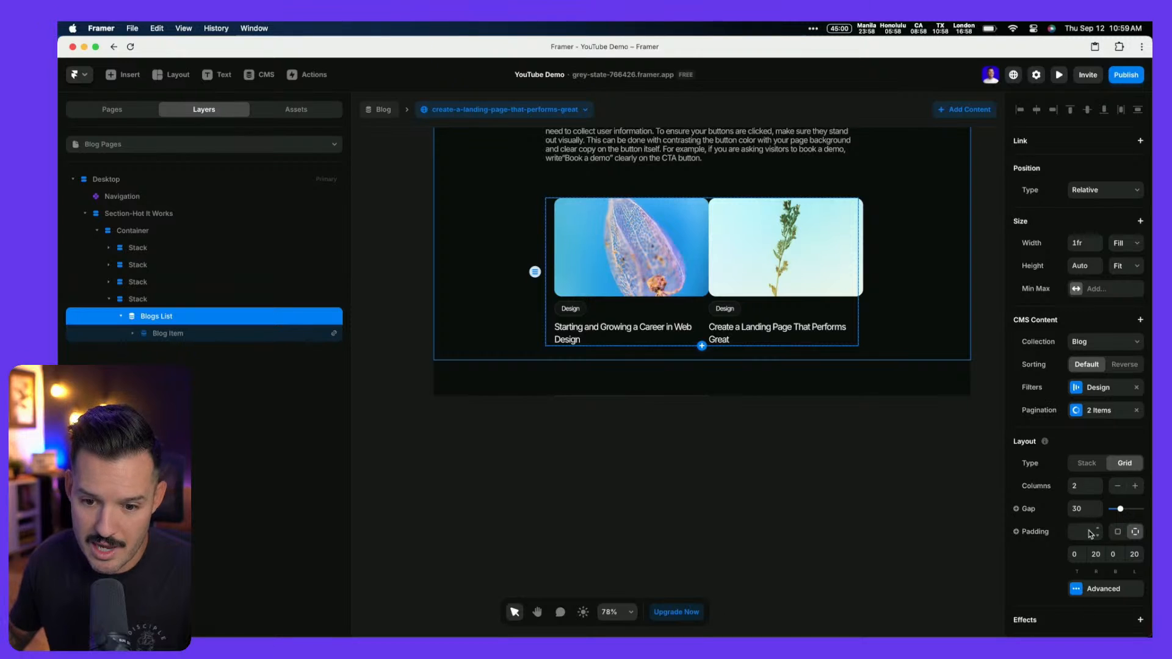
pyautogui.hotkey('shift', 'Up')
pyautogui.hotkey('shift', 'Up')
pyautogui.hotkey('shift', 'Up')
pyautogui.hotkey('shift', 'Up')
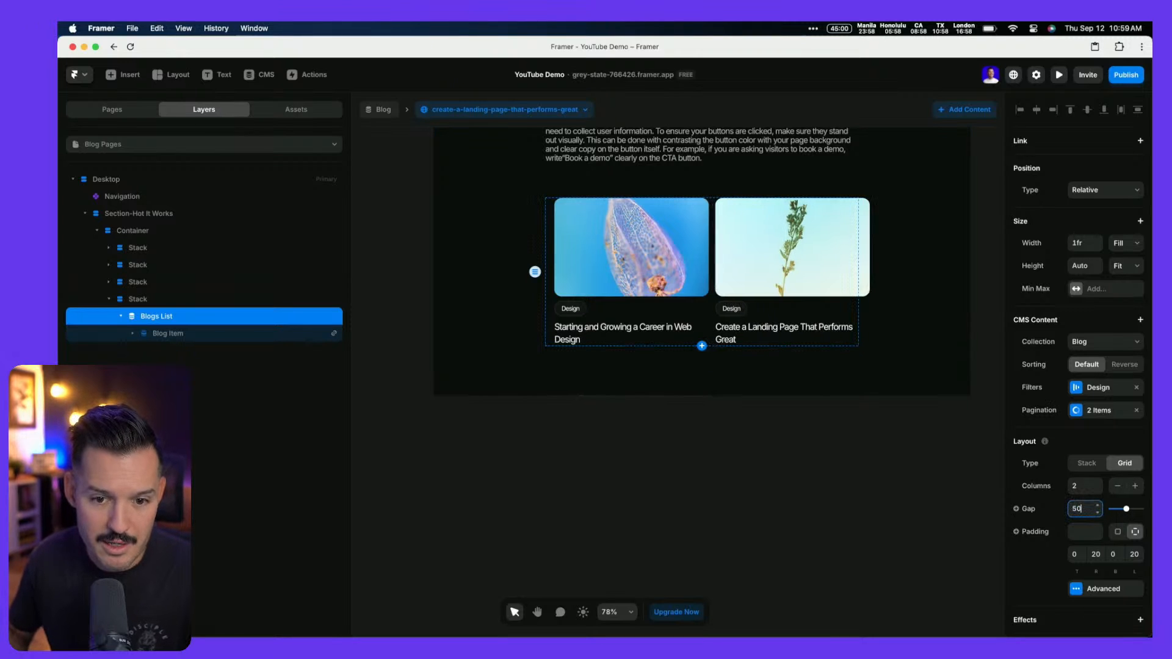
# Make the blog item and its card Fill width, with uniform padding on the list
pyautogui.click(226, 334)
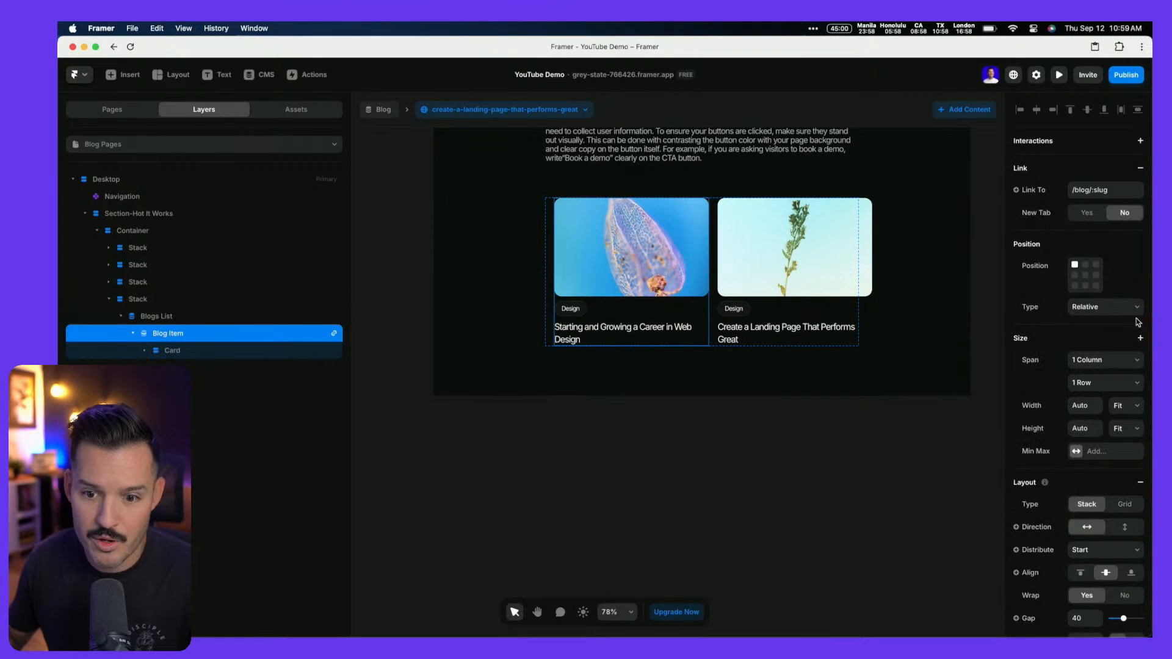
pyautogui.click(1127, 406)
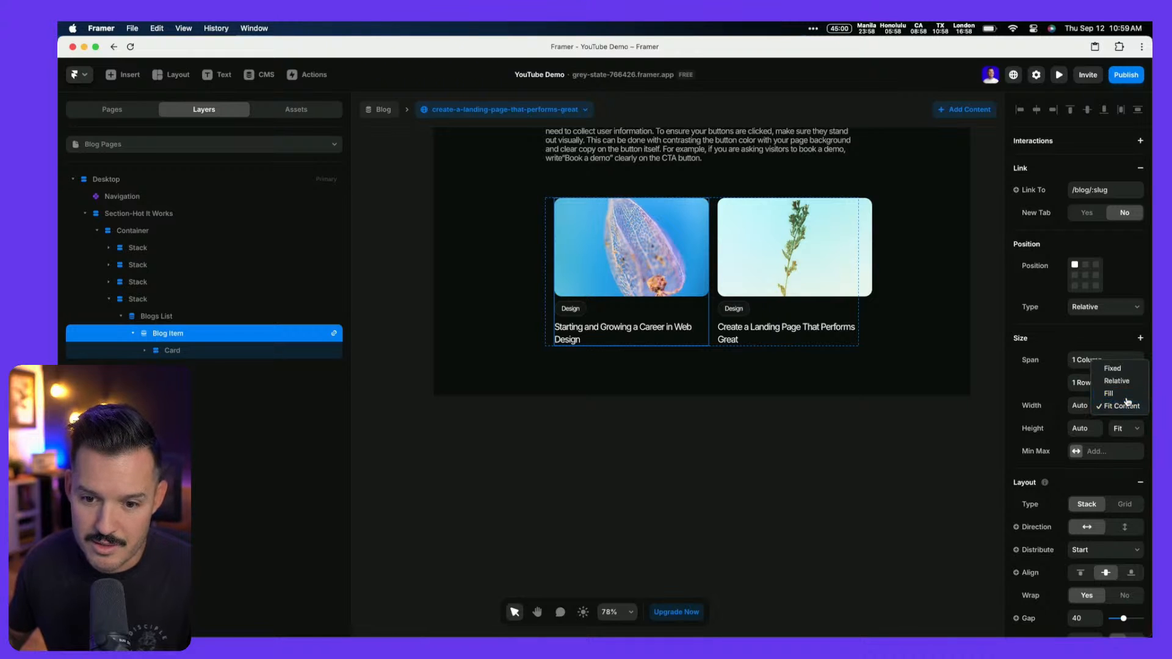
pyautogui.click(1127, 395)
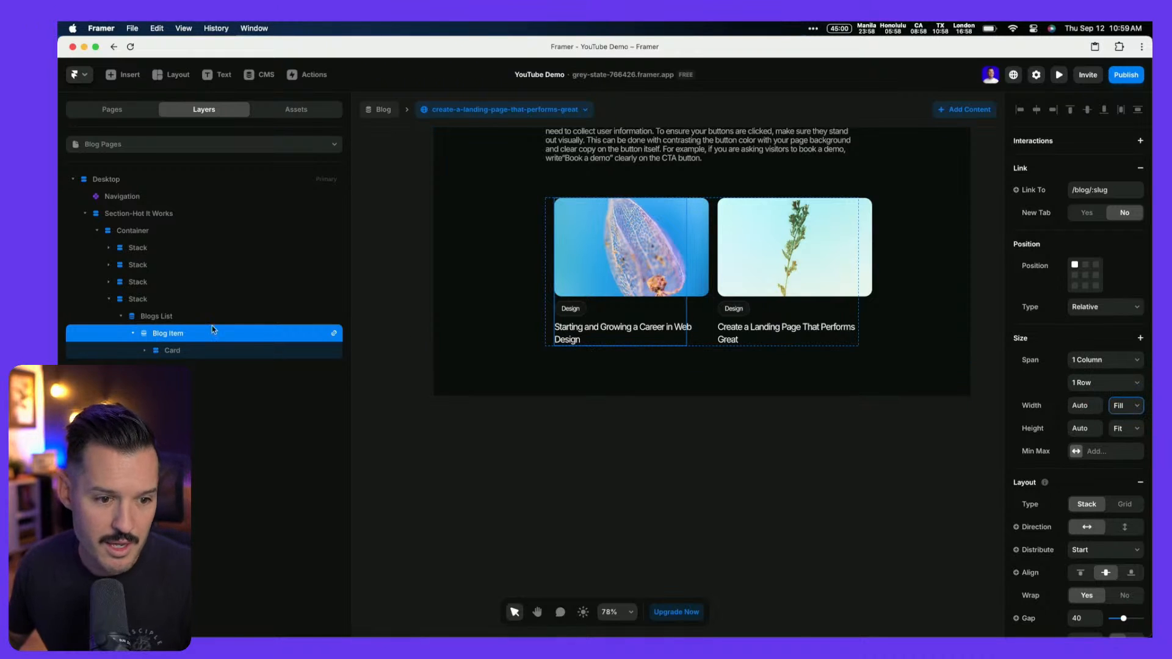
pyautogui.click(154, 322)
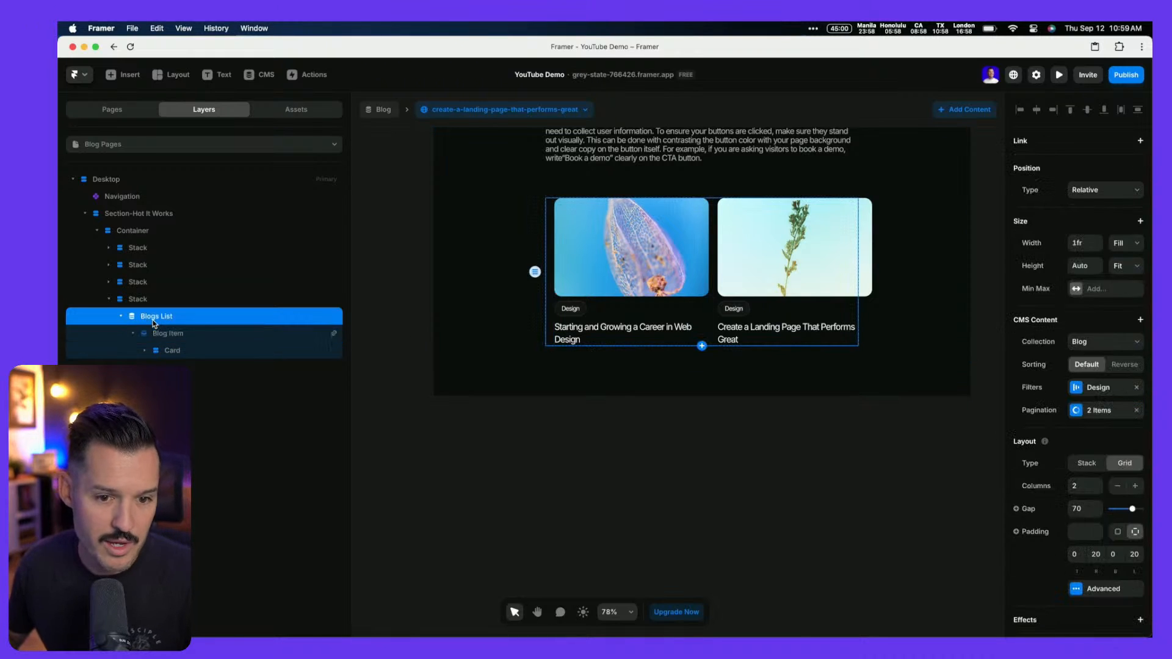
pyautogui.click(1118, 532)
pyautogui.click(190, 333)
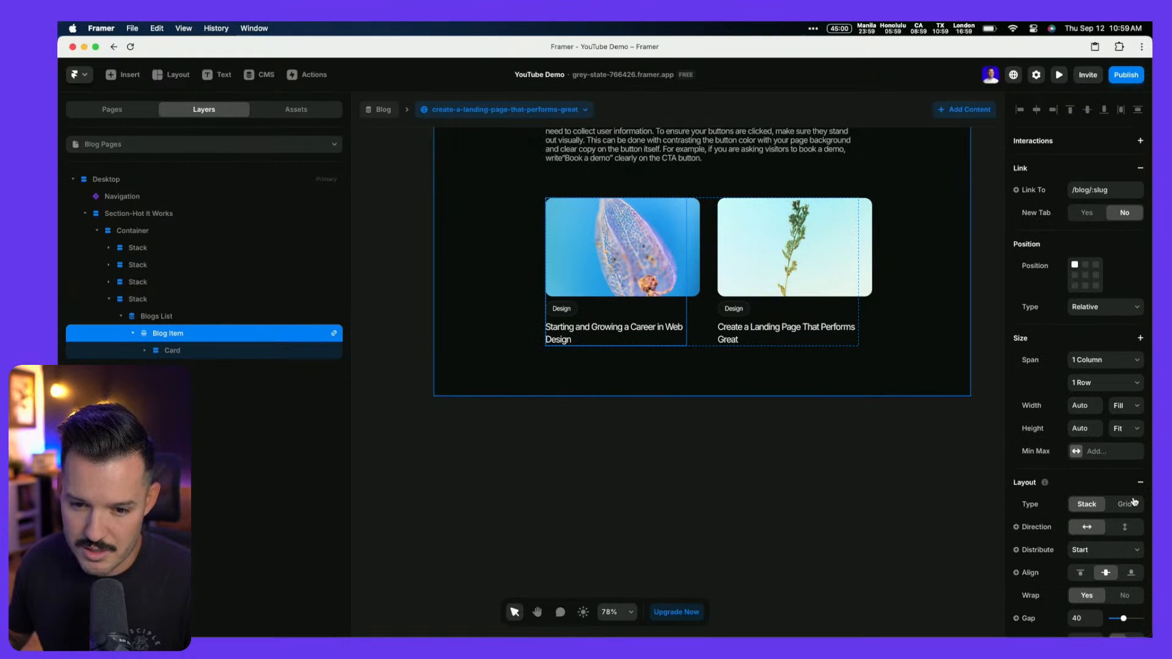
pyautogui.click(173, 351)
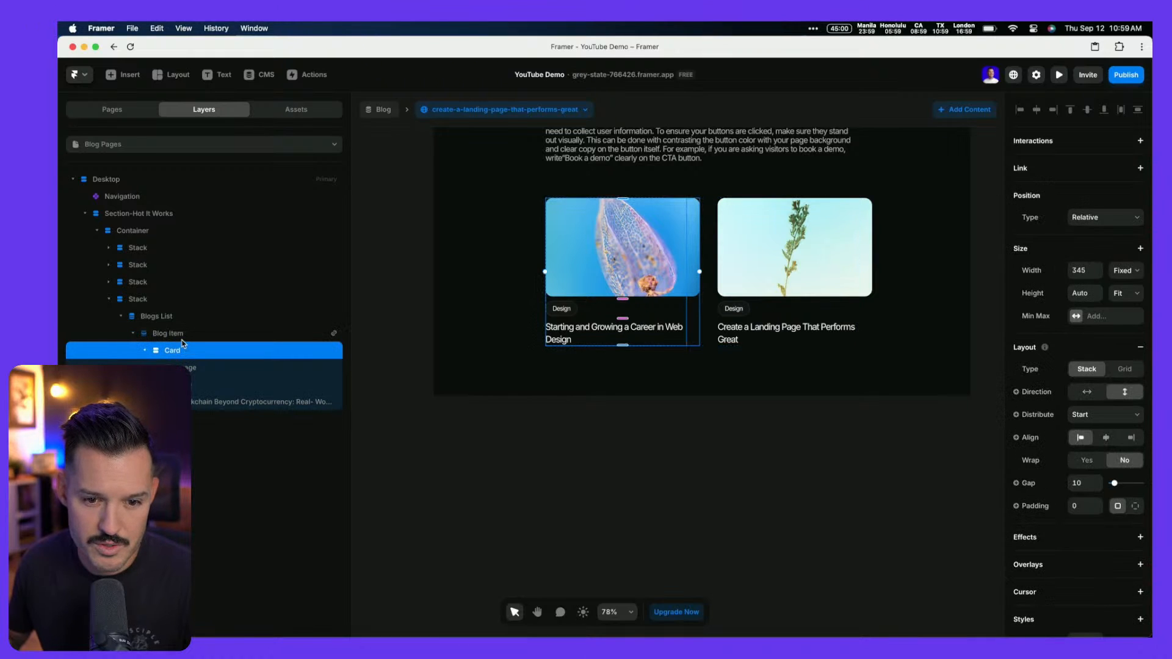
pyautogui.click(1126, 272)
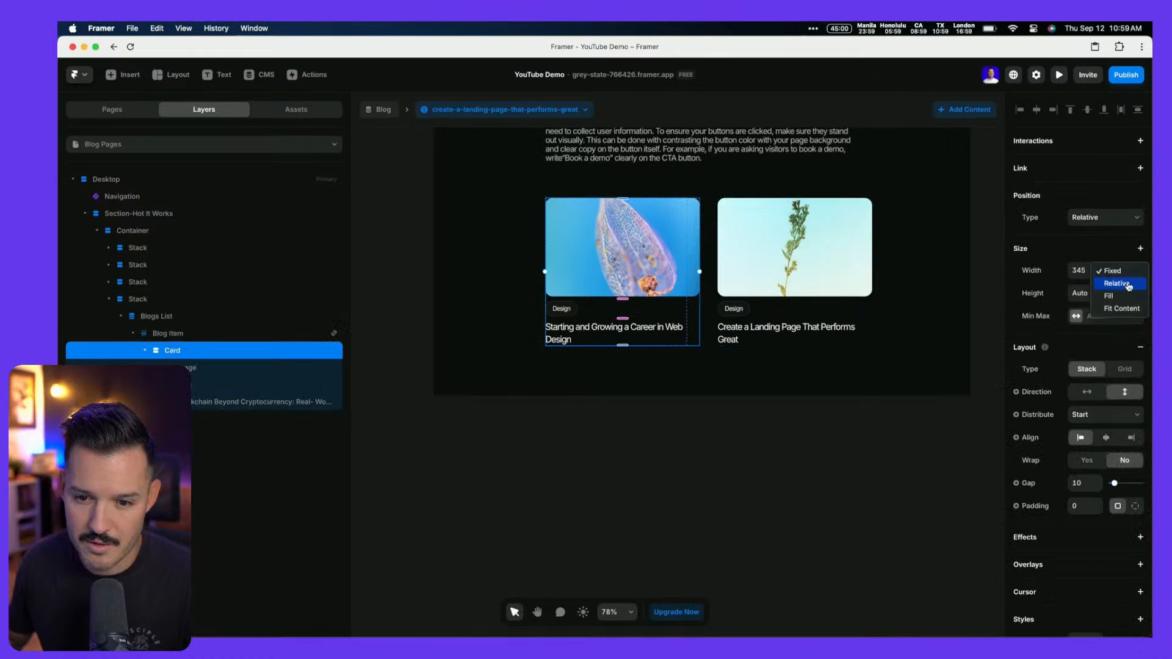
pyautogui.click(1118, 296)
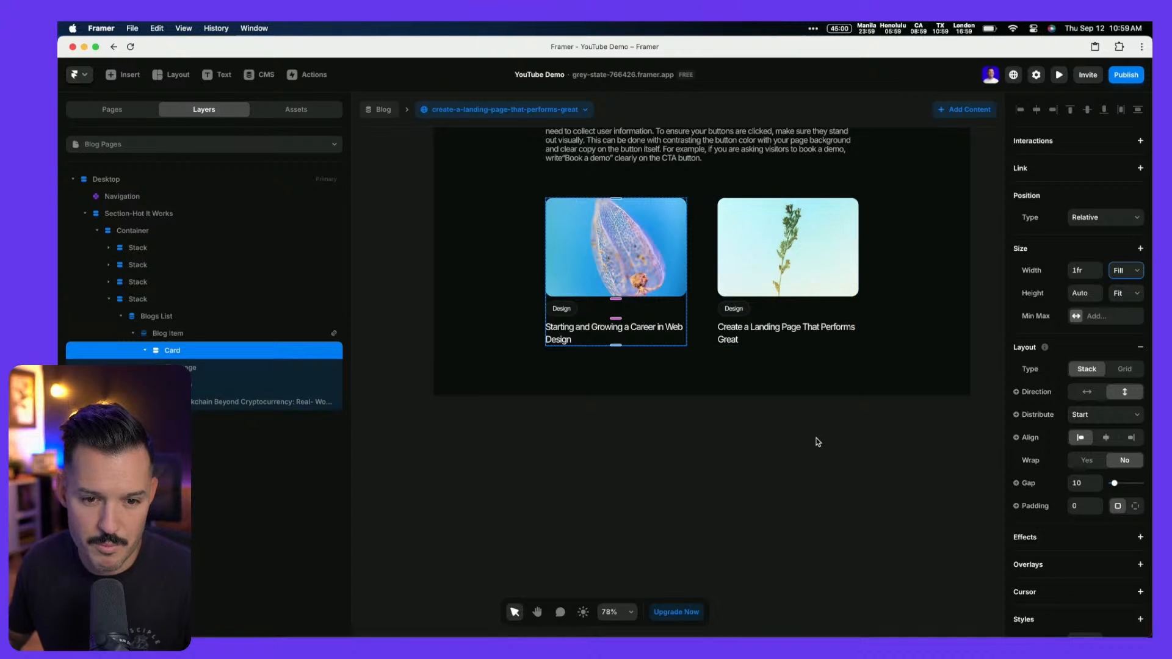
# Inspect the Related Posts section in the reference design
pyautogui.scroll(2, 817, 440)
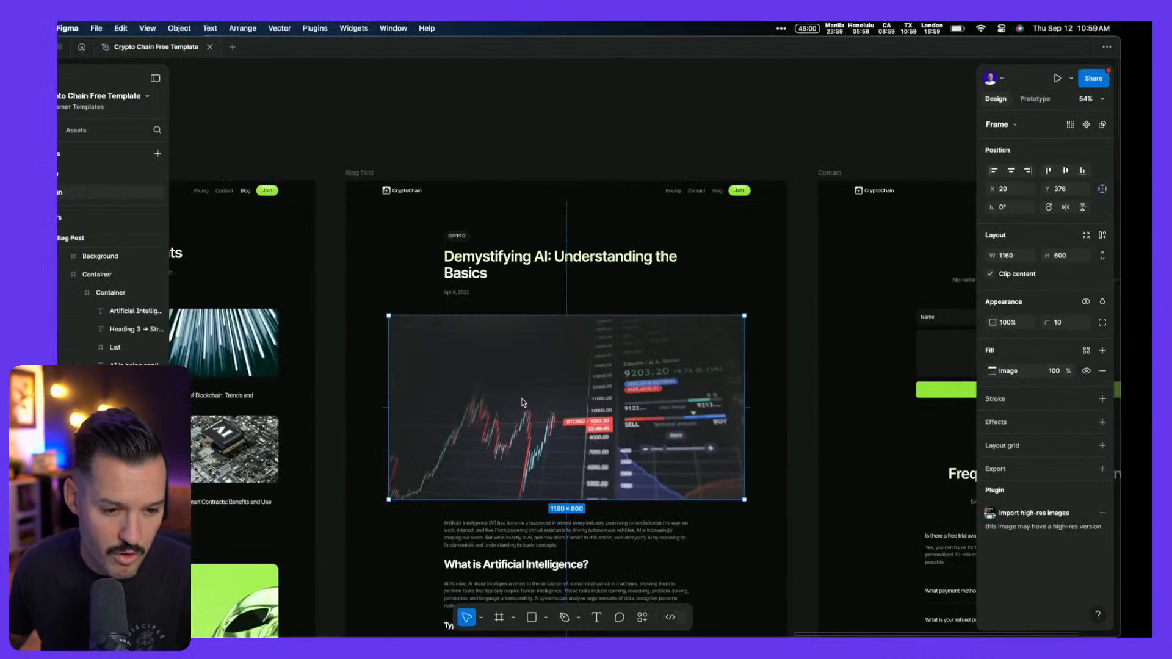
pyautogui.scroll(-10, 599, 342)
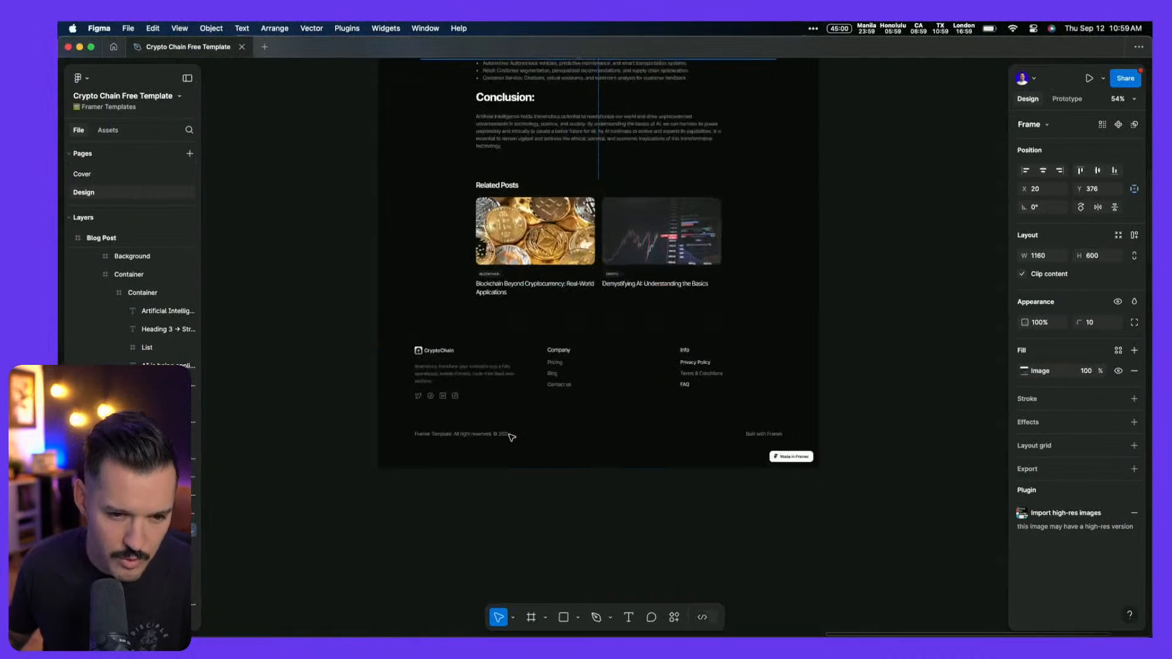
pyautogui.click(497, 186)
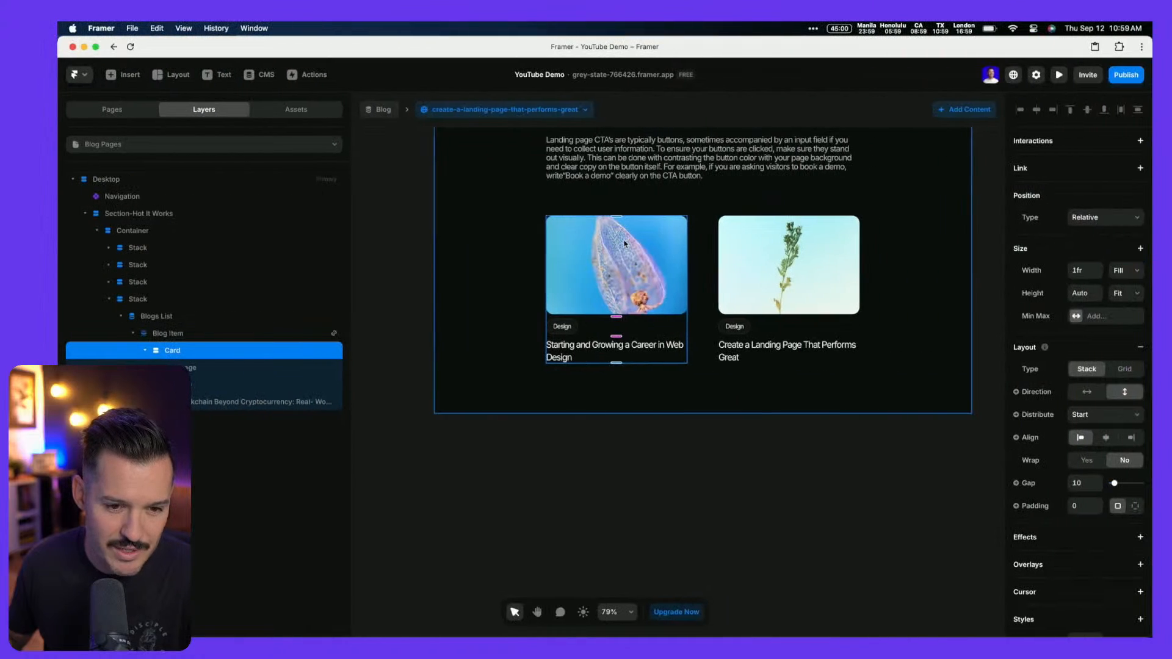
# Draw a new 'Related Posts' text box near the blog list stack
pyautogui.scroll(5, 549, 465)
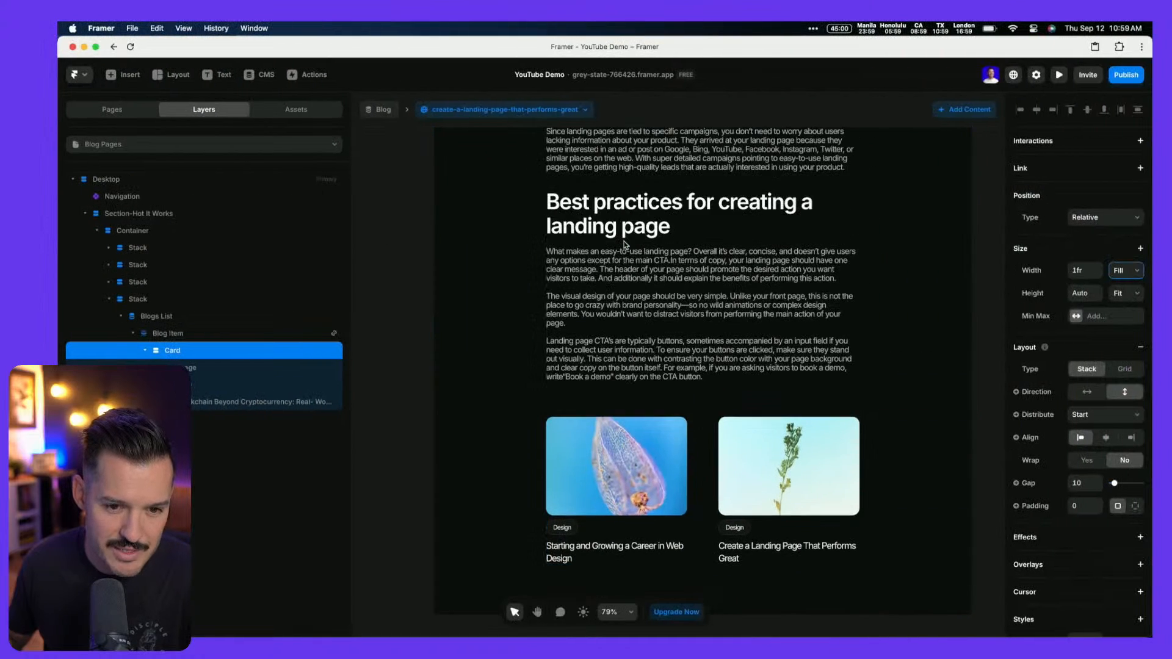
pyautogui.click(145, 351)
pyautogui.click(167, 336)
pyautogui.click(158, 320)
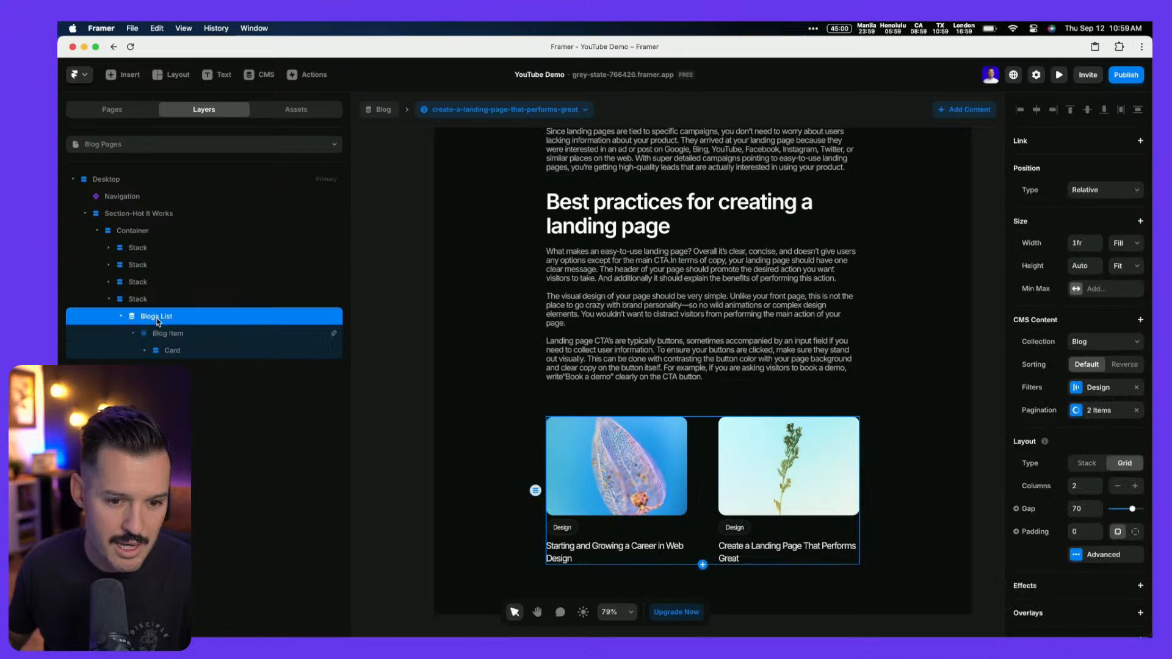
pyautogui.click(144, 299)
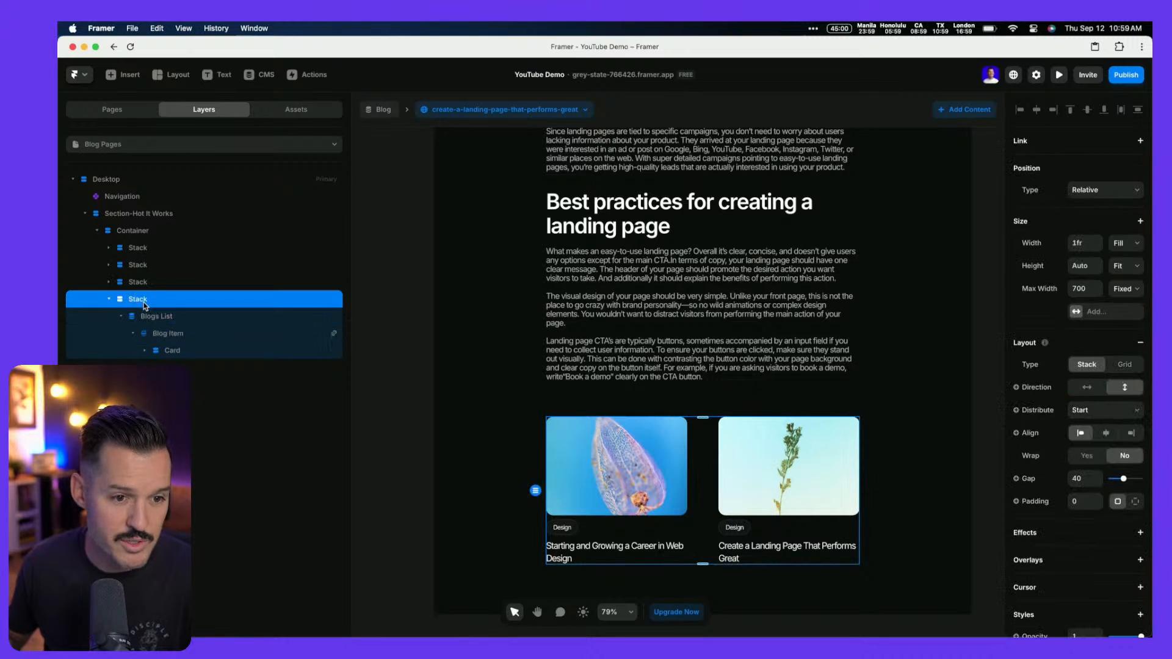
pyautogui.click(211, 78)
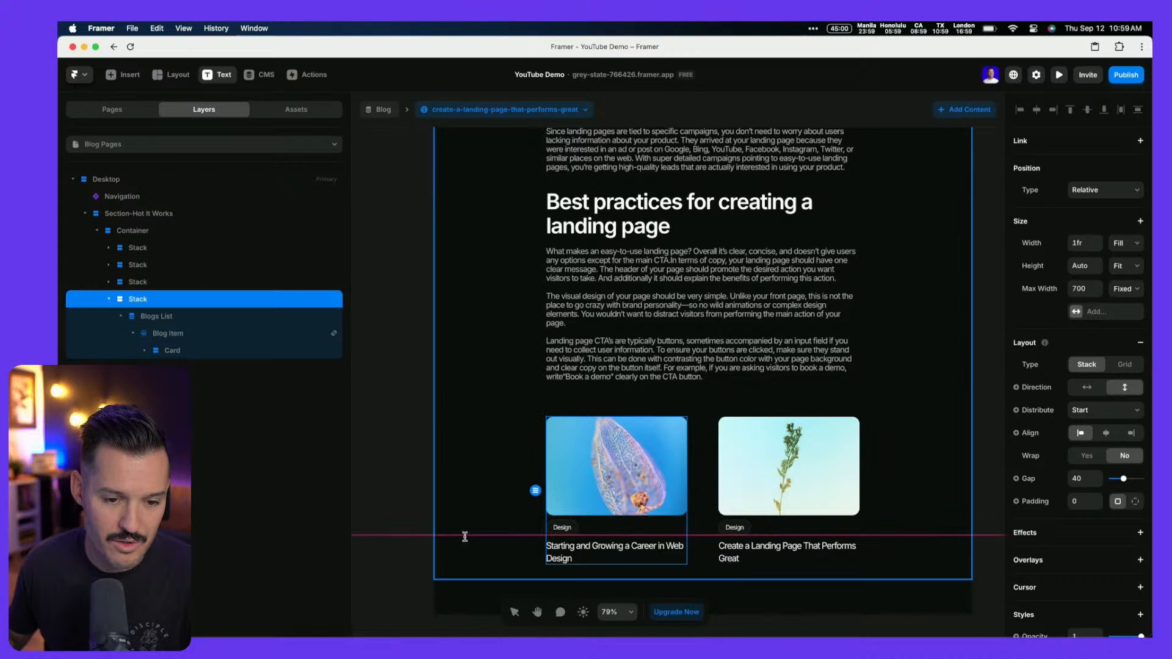
pyautogui.scroll(-3, 565, 555)
pyautogui.moveTo(542, 560); pyautogui.dragTo(760, 534)
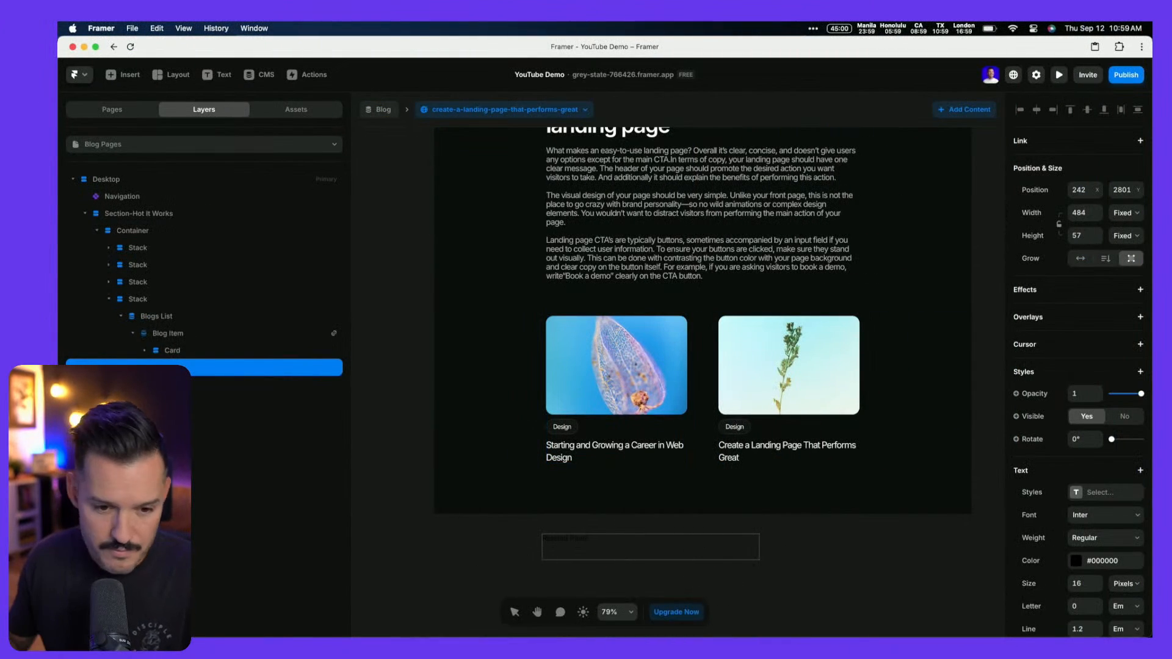
# Set the Related Posts text to Fit width and height with the Heading 3 style
pyautogui.click(602, 542)
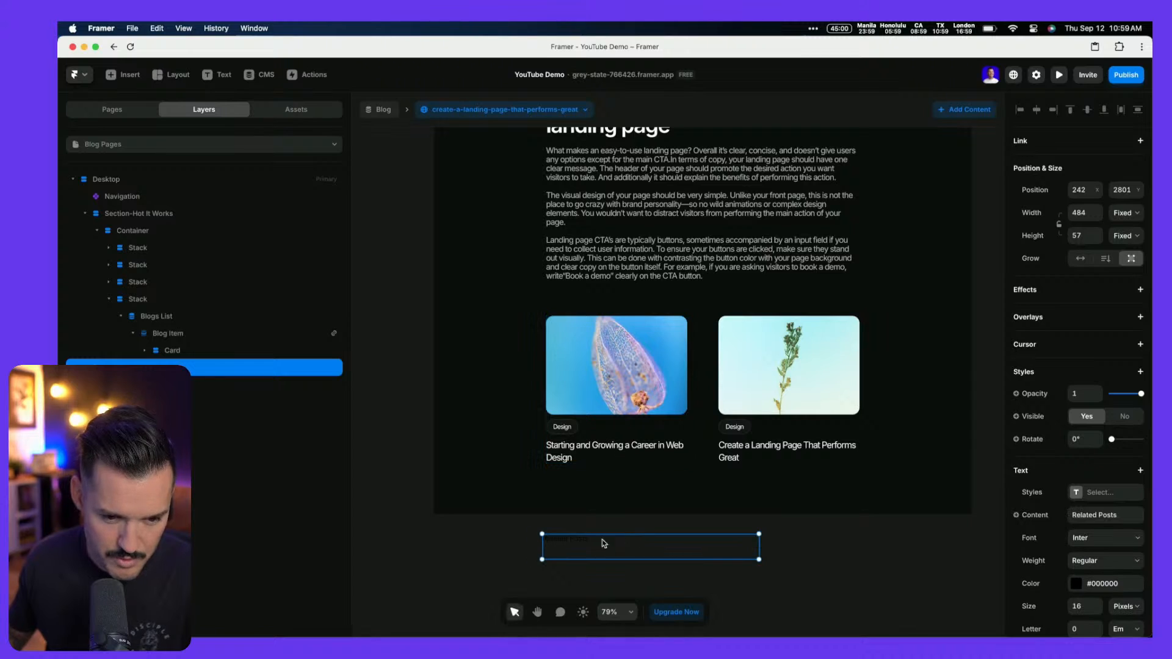
pyautogui.click(1133, 210)
pyautogui.click(1123, 251)
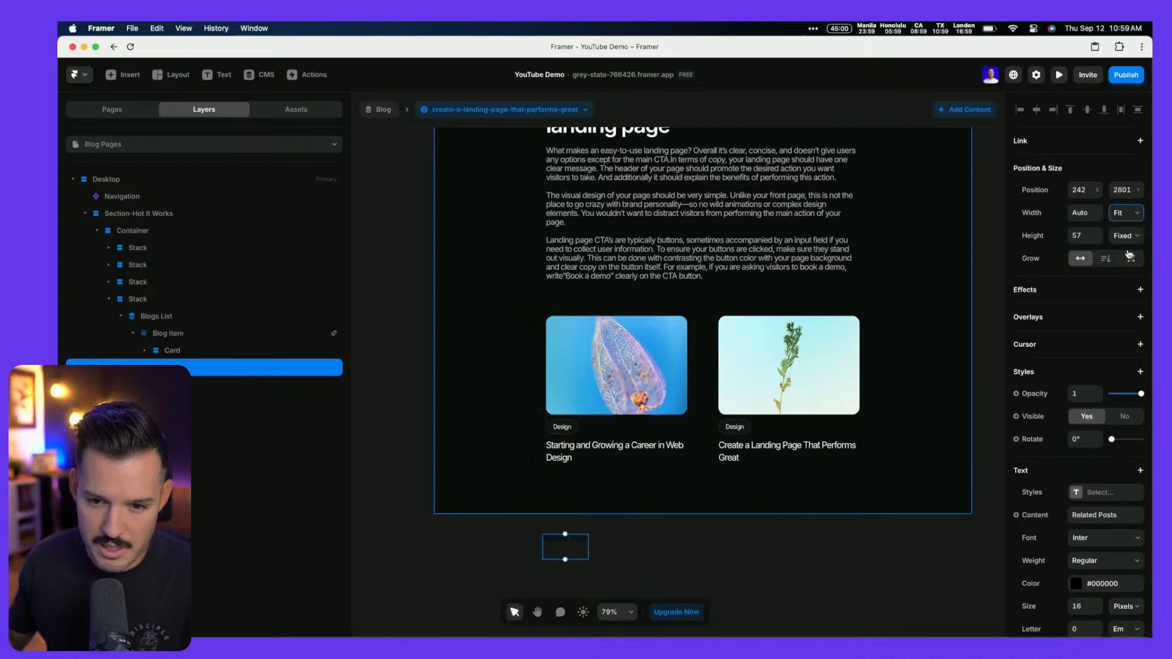
pyautogui.click(1128, 237)
pyautogui.click(1125, 273)
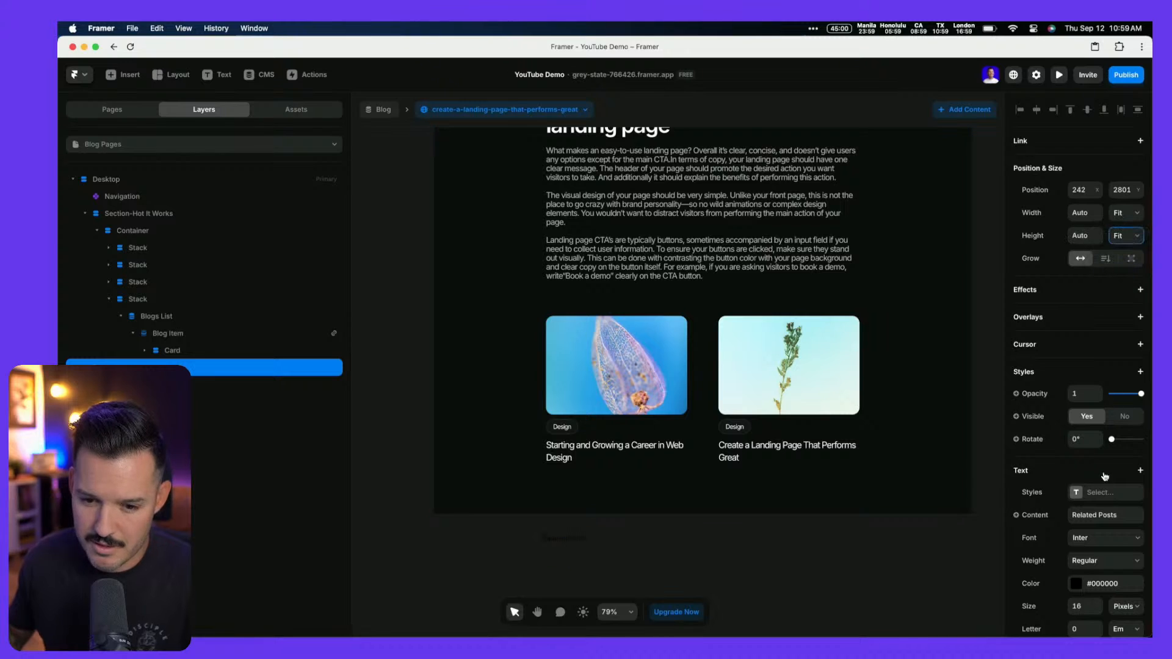
pyautogui.click(1100, 492)
pyautogui.click(933, 492)
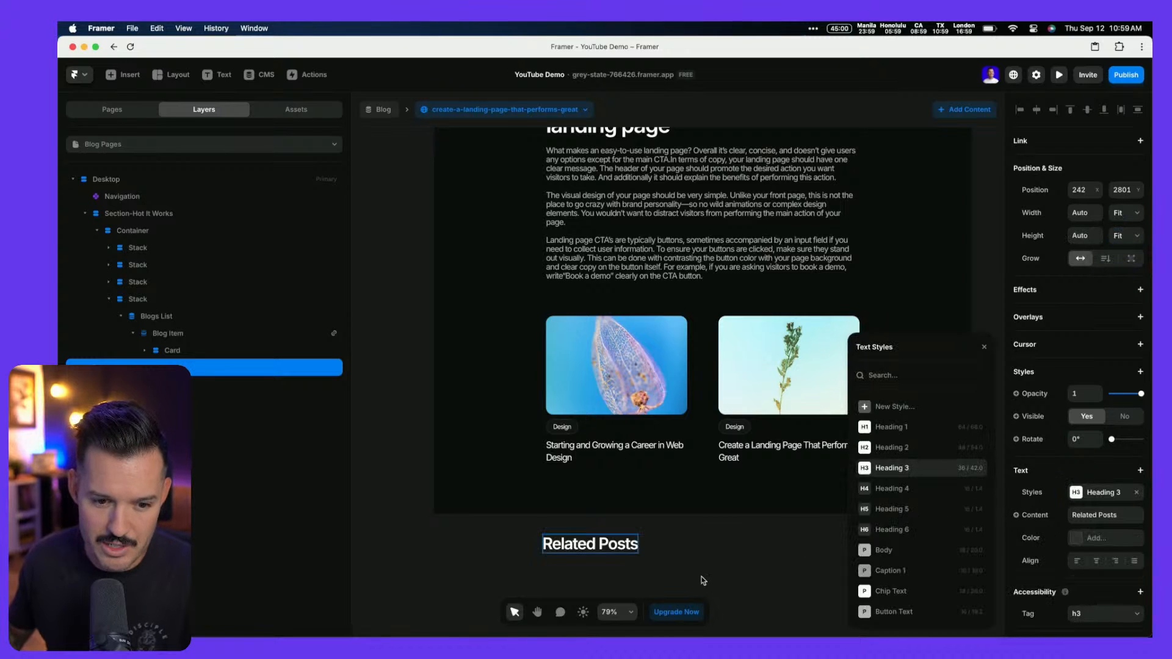
# Move the title into the stack above the post cards and set the gap to 20
pyautogui.moveTo(567, 541); pyautogui.dragTo(855, 326)
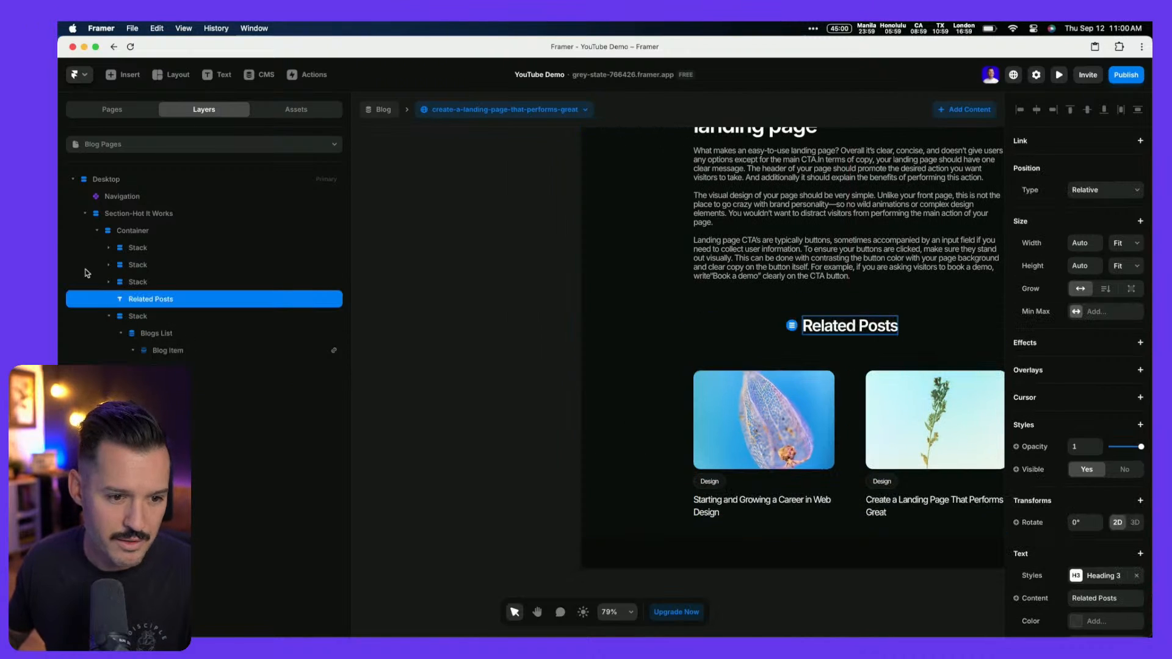
pyautogui.moveTo(133, 301); pyautogui.dragTo(135, 321)
pyautogui.moveTo(138, 318); pyautogui.dragTo(140, 321)
pyautogui.press('super+z')
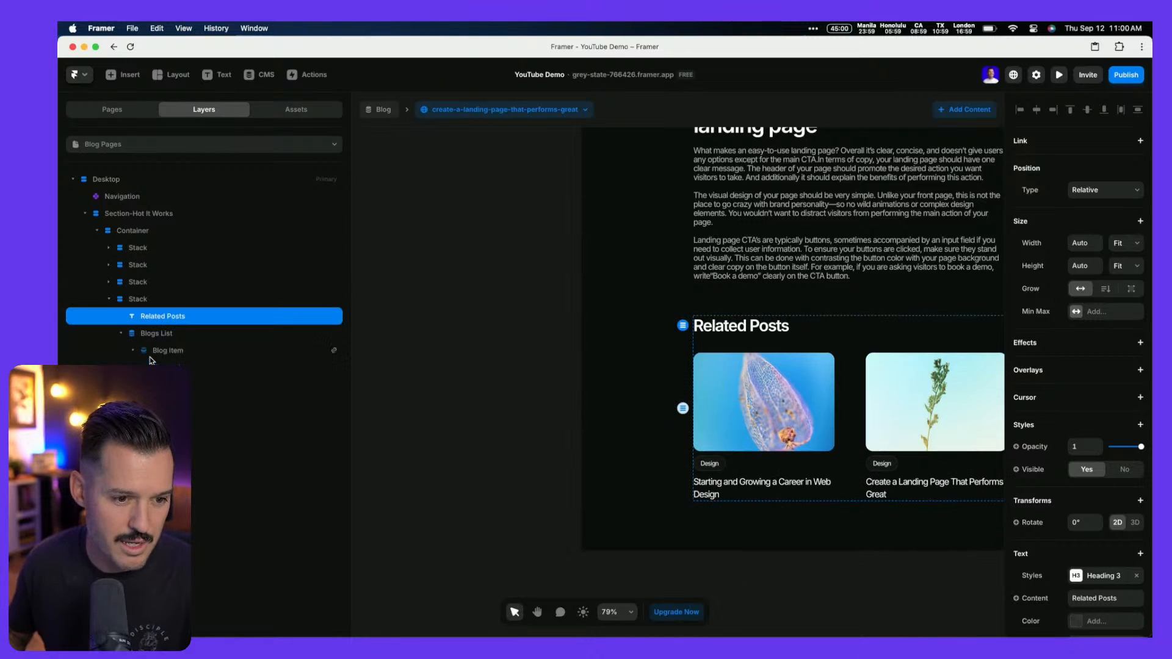
pyautogui.hscroll(4, 543, 414)
pyautogui.hscroll(-1, 574, 381)
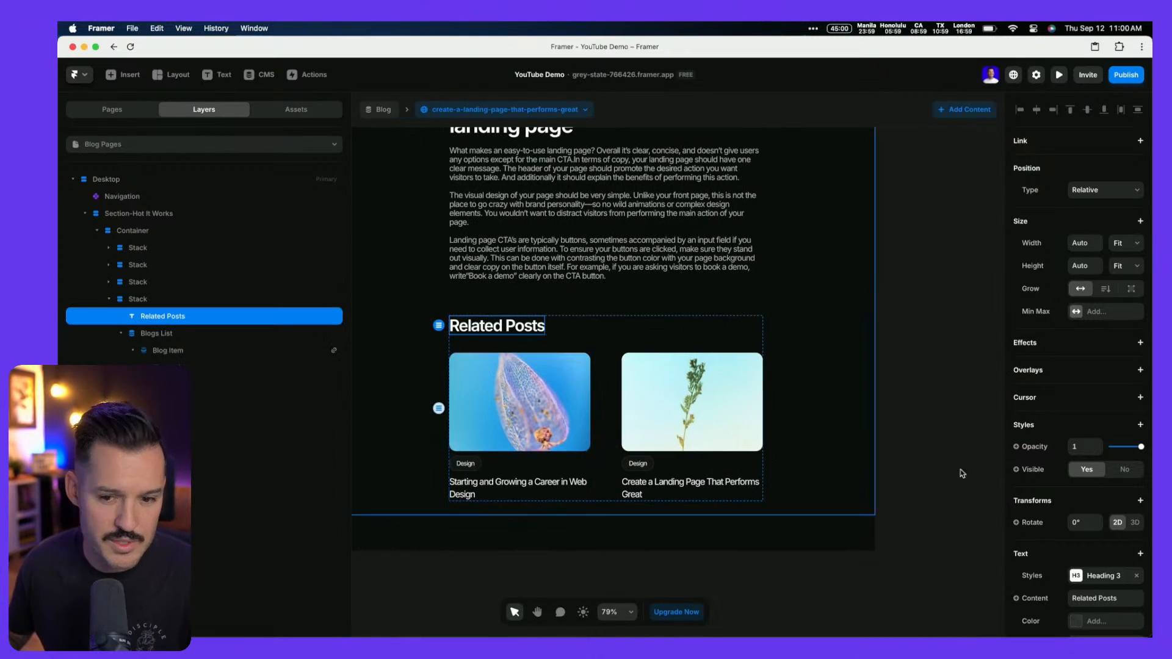
pyautogui.click(193, 300)
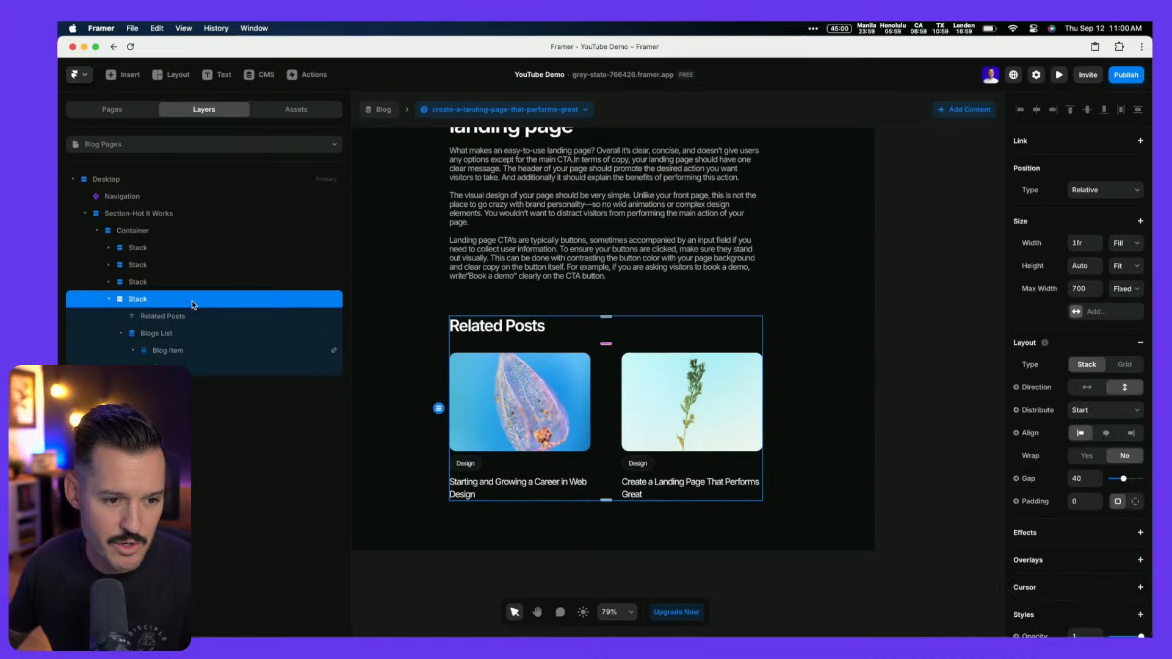
pyautogui.click(1084, 479)
pyautogui.write('20')
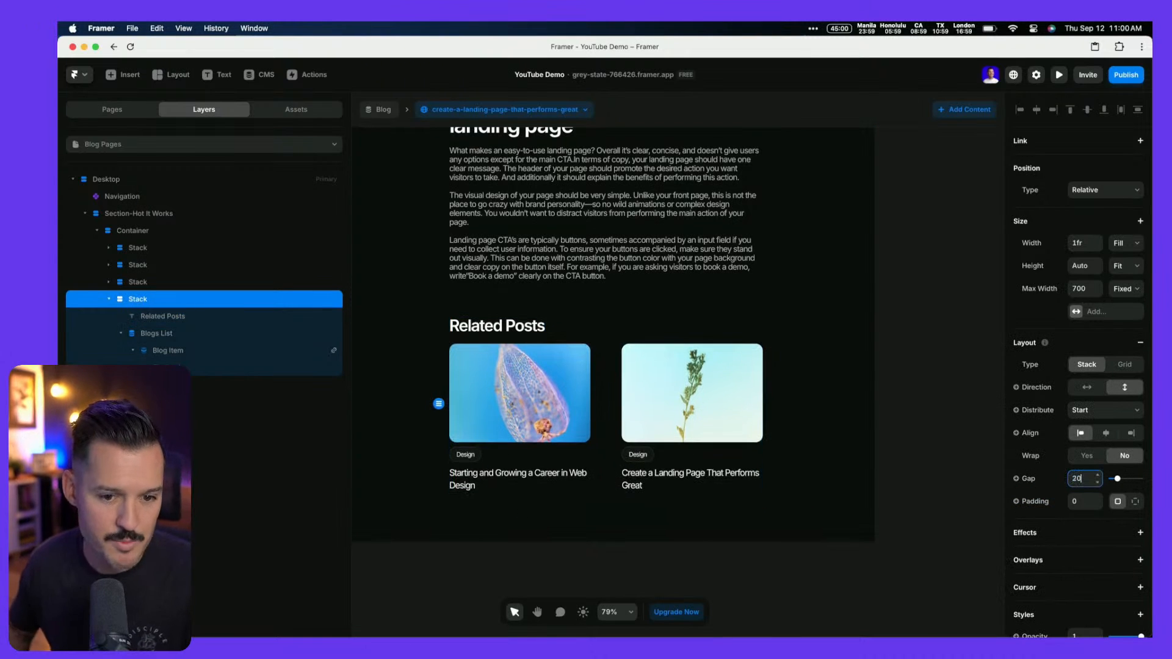
pyautogui.hotkey('ctrl', 'Left')
# Return to Framer and pan the canvas to view the whole blog post page
pyautogui.click(925, 516)
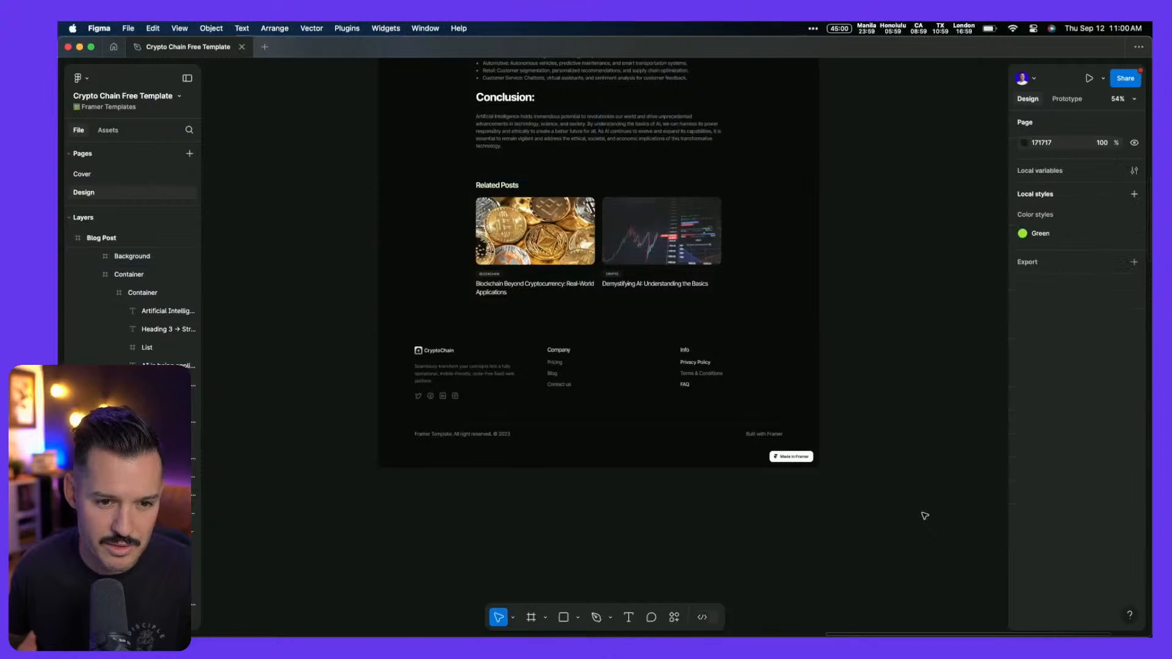
pyautogui.hotkey('ctrl', 'Right')
pyautogui.scroll(3, 923, 465)
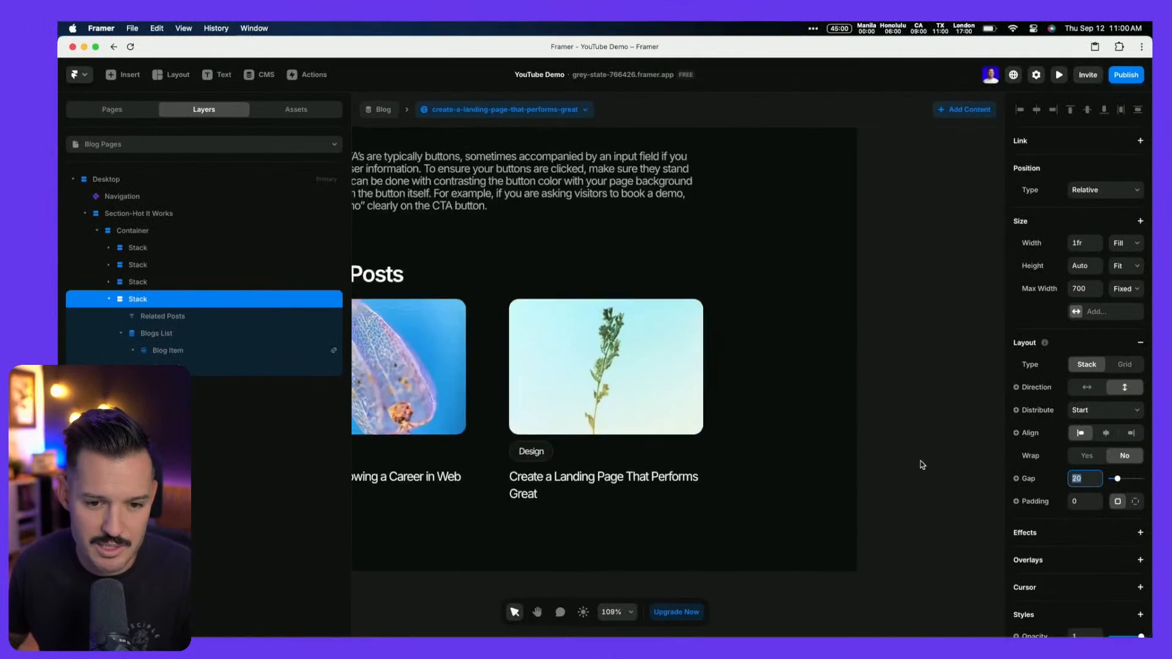
pyautogui.scroll(-10, 923, 465)
pyautogui.click(791, 431)
pyautogui.scroll(1, 792, 431)
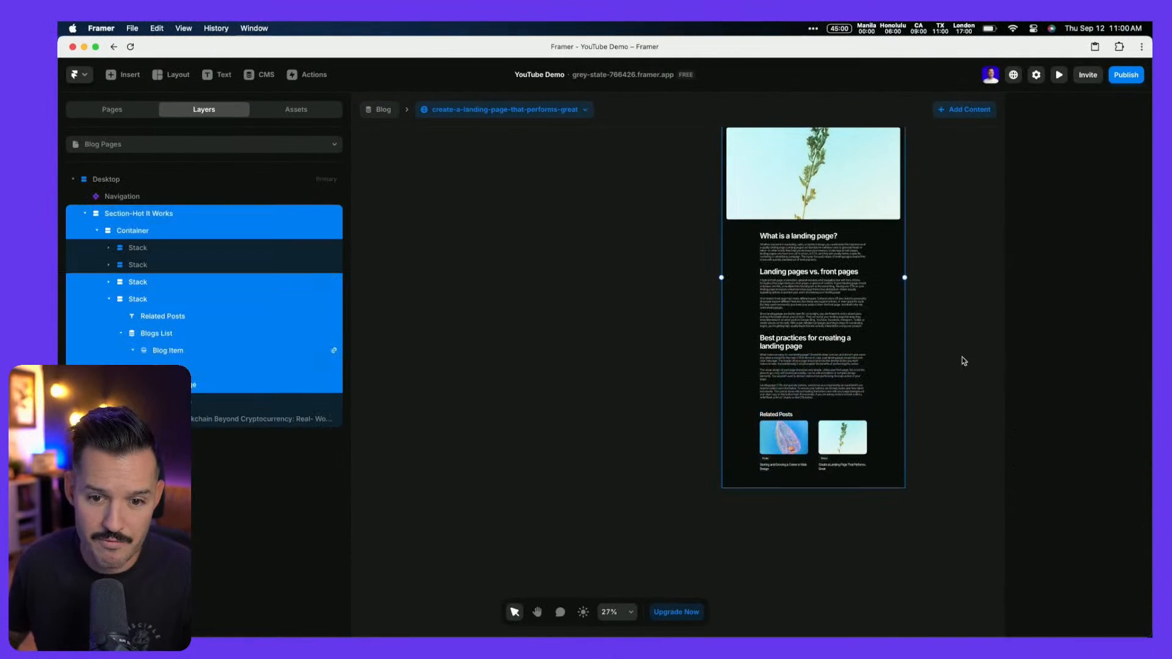
pyautogui.click(963, 361)
pyautogui.press('space')
pyautogui.moveTo(942, 254); pyautogui.dragTo(791, 369)
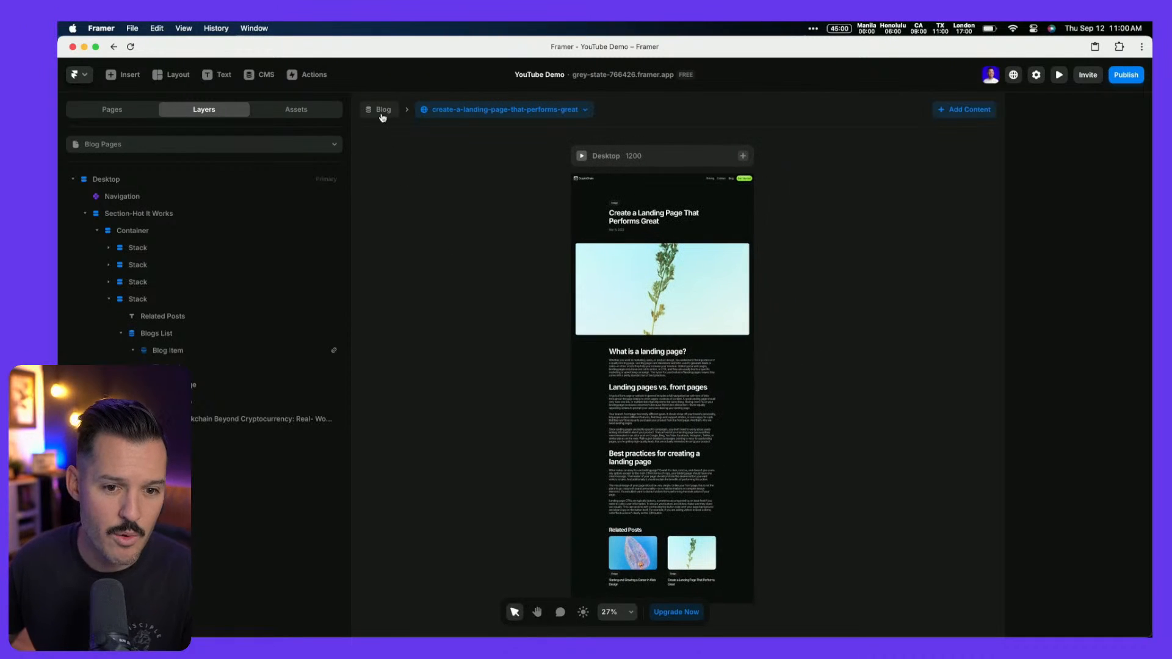
# On the Home page, link the Navigation's Blog item to /blog and publish the update
pyautogui.click(128, 114)
pyautogui.click(131, 163)
pyautogui.scroll(10, 721, 227)
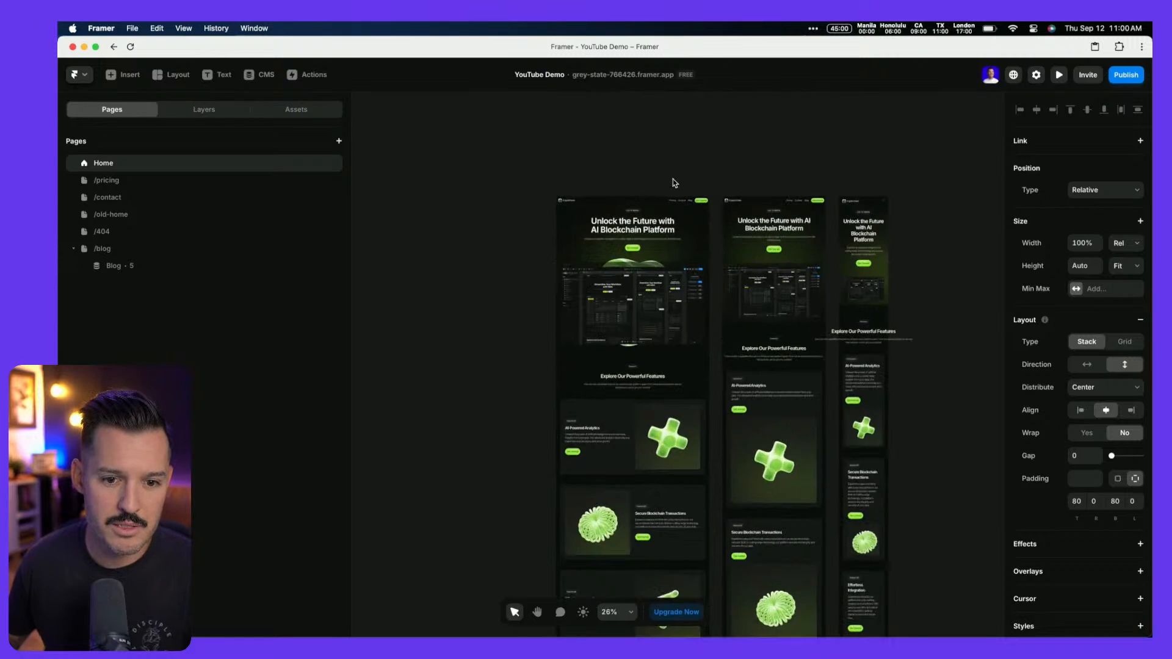
pyautogui.doubleClick(672, 185)
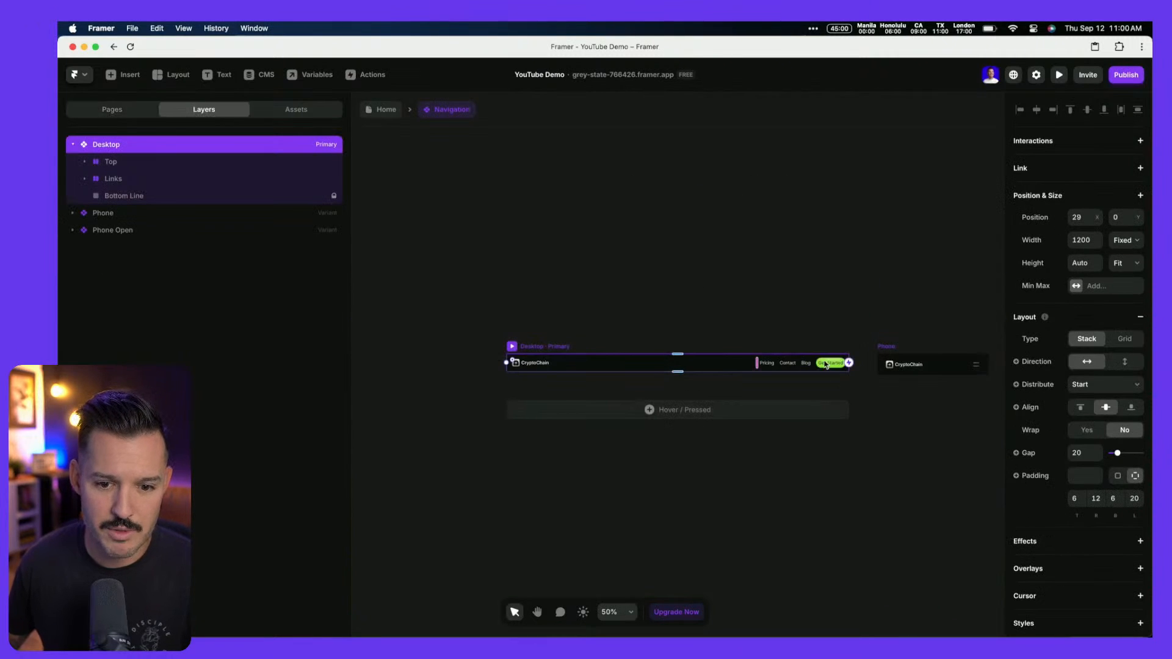
pyautogui.click(807, 364)
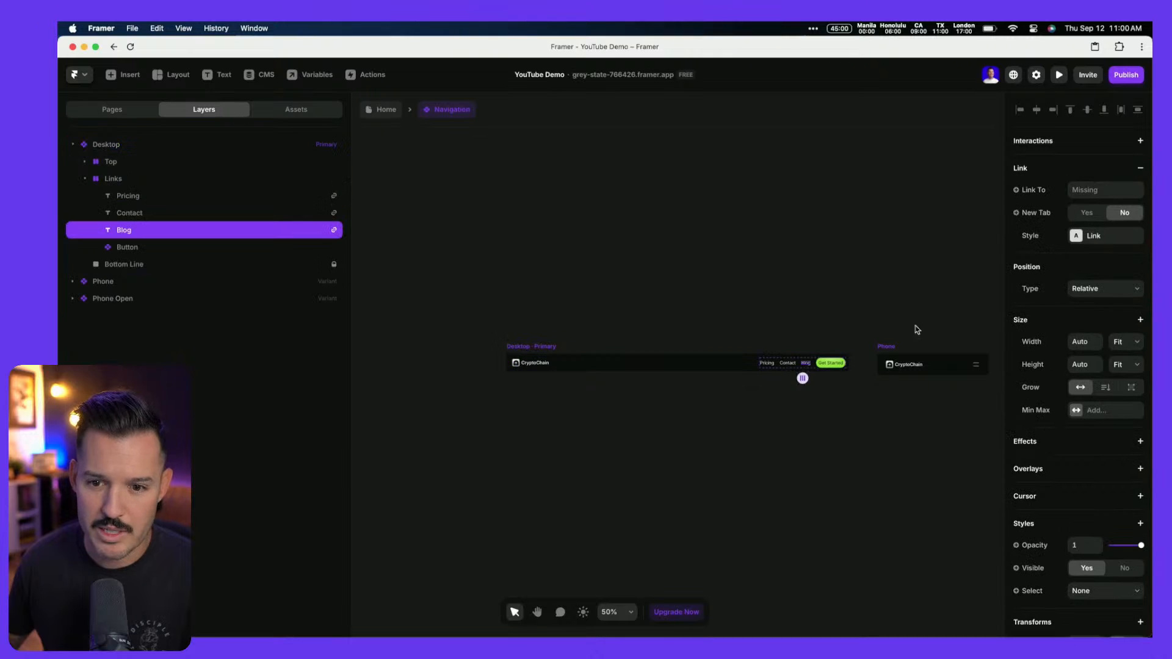
pyautogui.click(1090, 188)
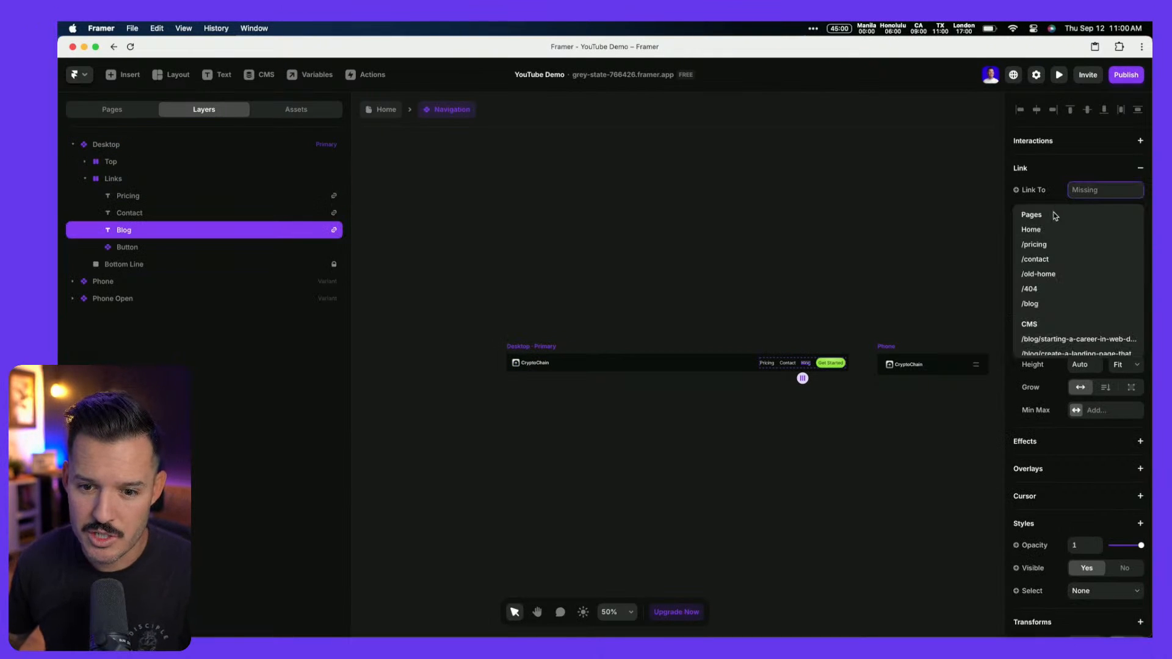
pyautogui.click(1048, 303)
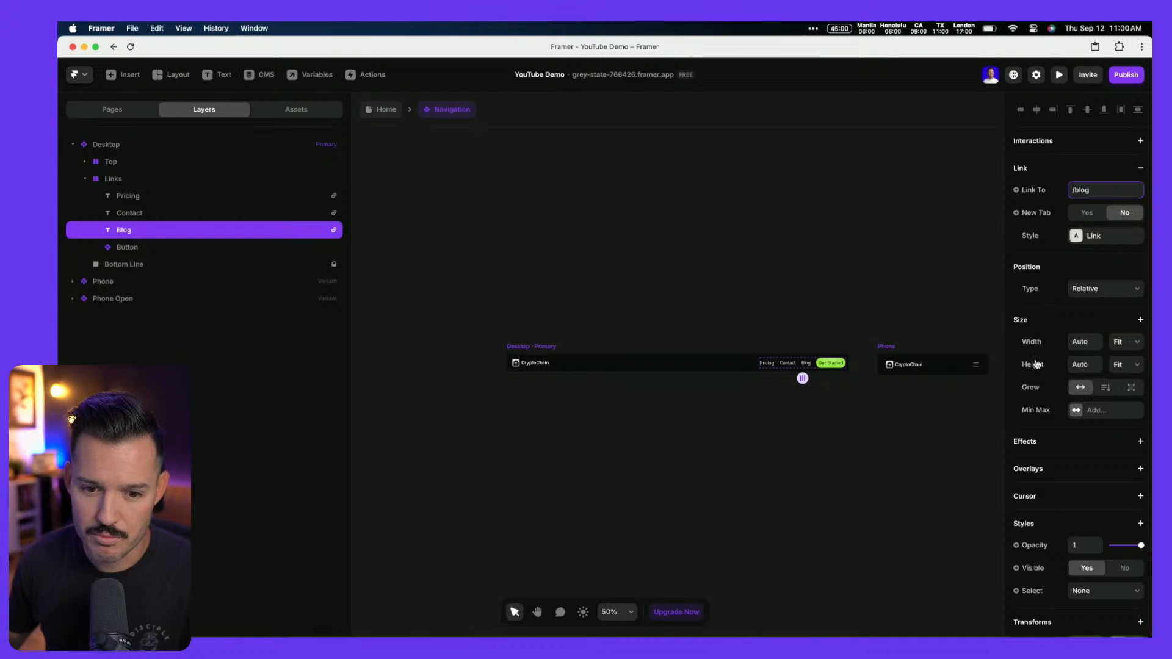
pyautogui.click(384, 111)
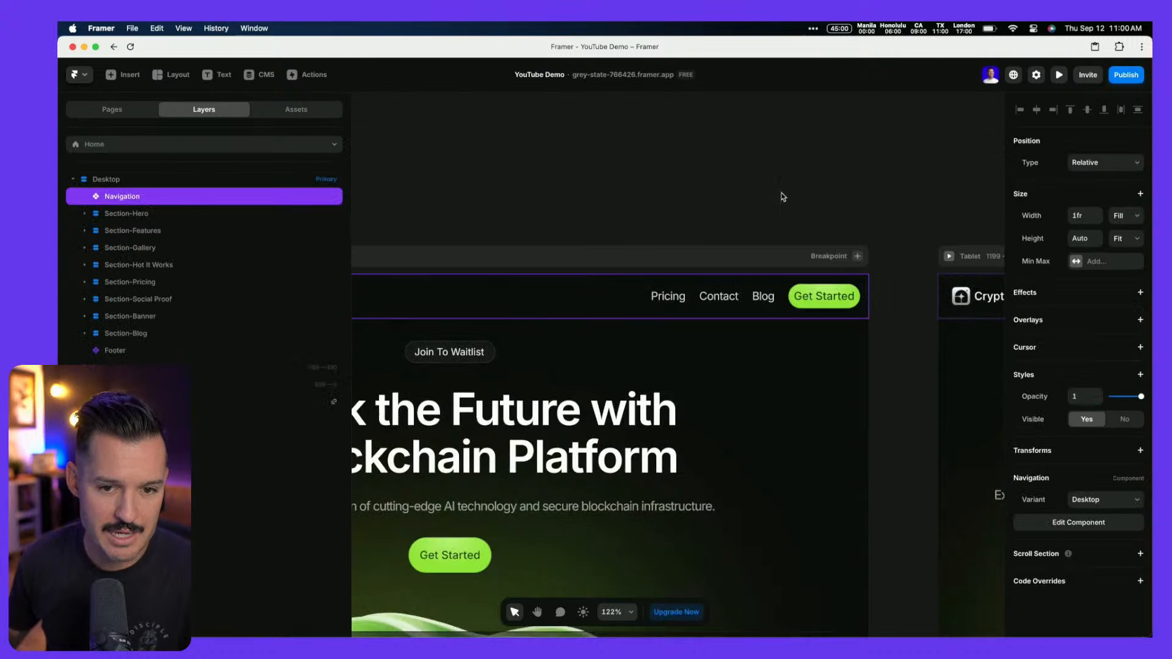
pyautogui.click(1125, 78)
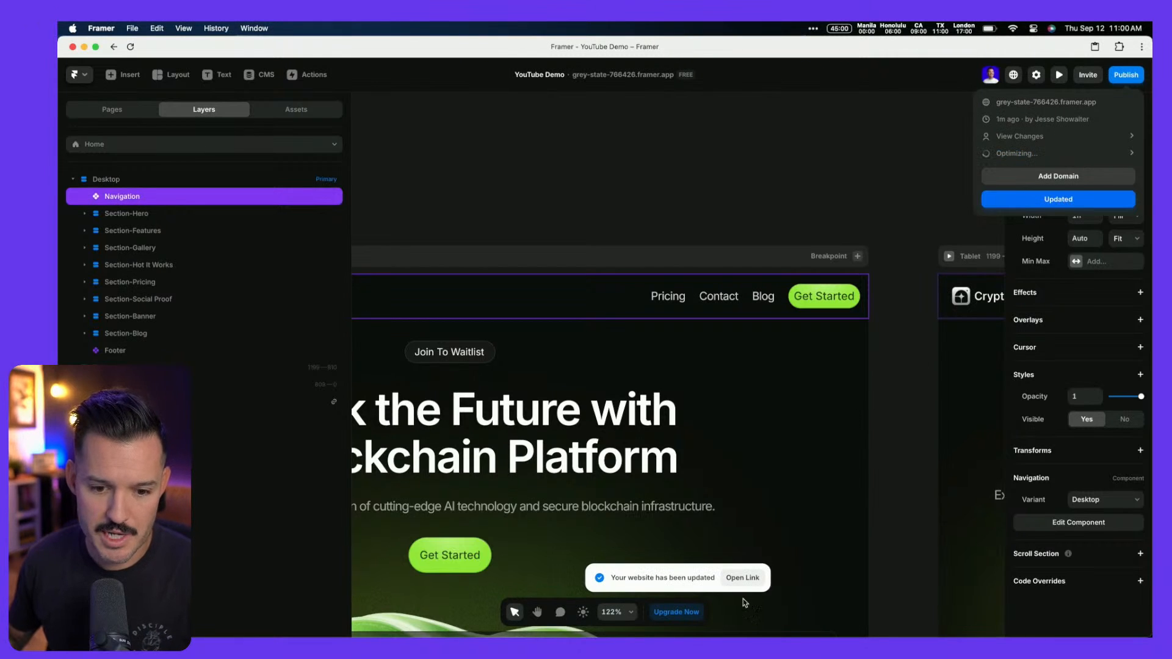
# Open the published site and test its Blog link, scrolling the blog listing
pyautogui.click(742, 577)
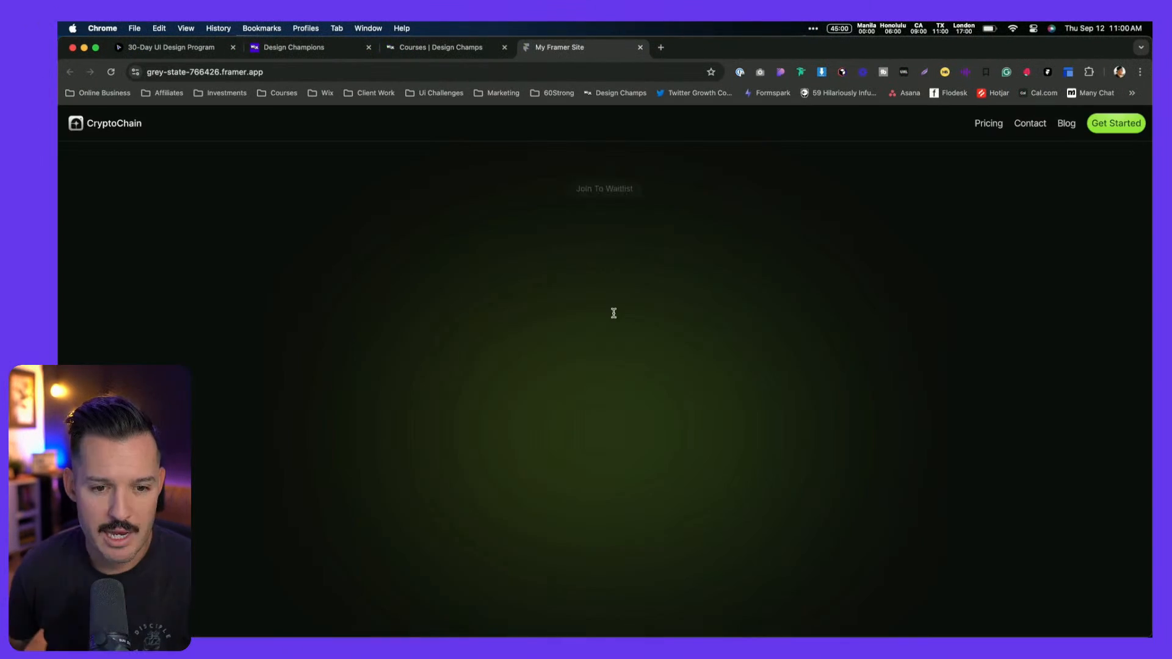
pyautogui.click(1065, 124)
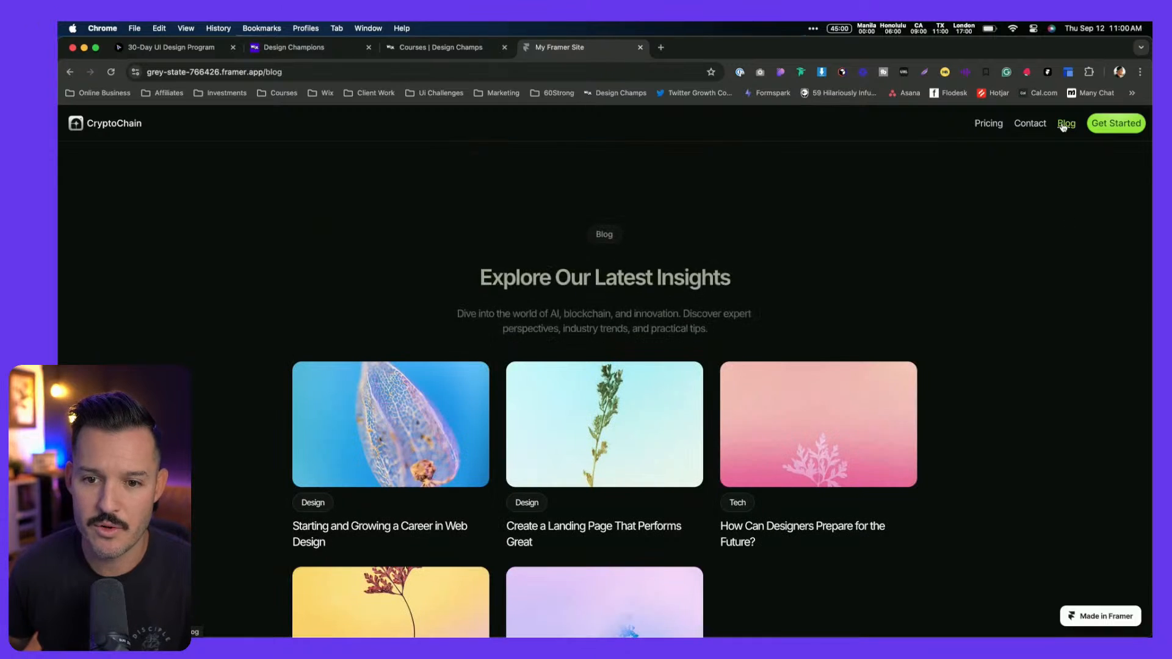
pyautogui.scroll(-5, 1024, 421)
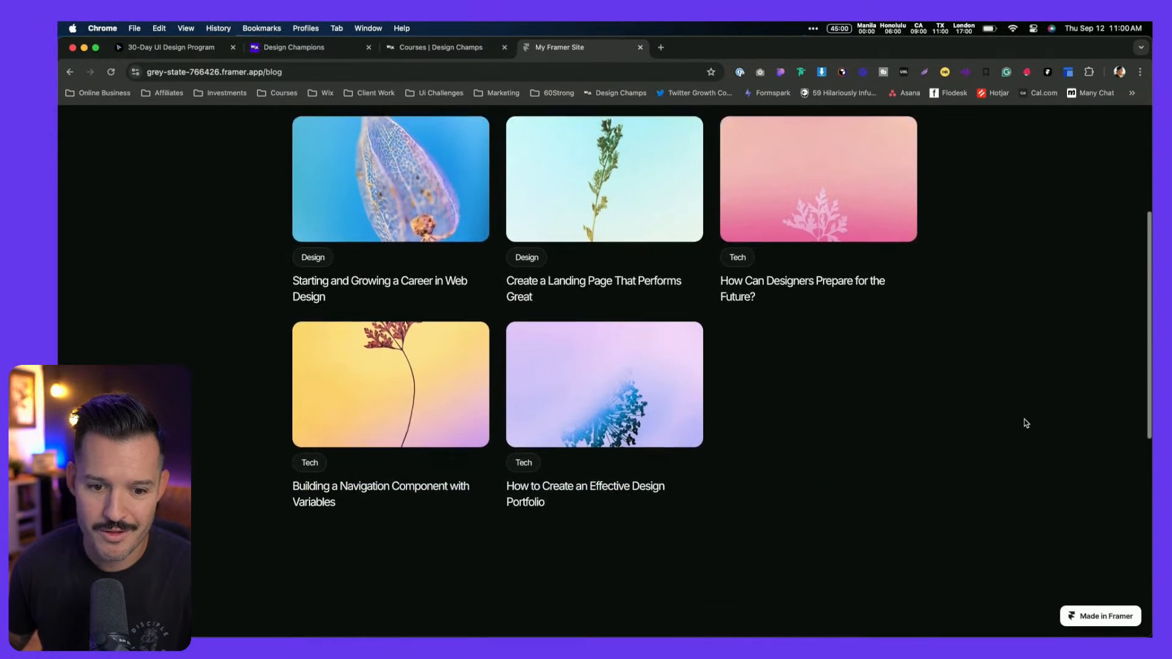
pyautogui.scroll(-8, 1025, 420)
pyautogui.scroll(4, 1024, 419)
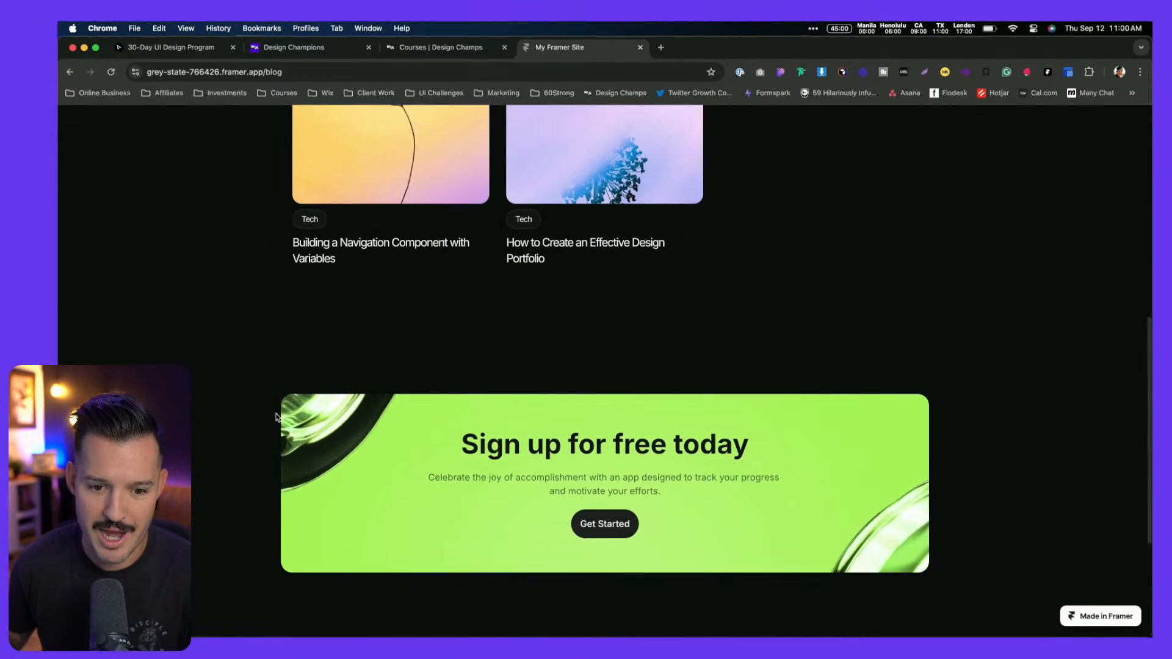
pyautogui.scroll(10, 398, 421)
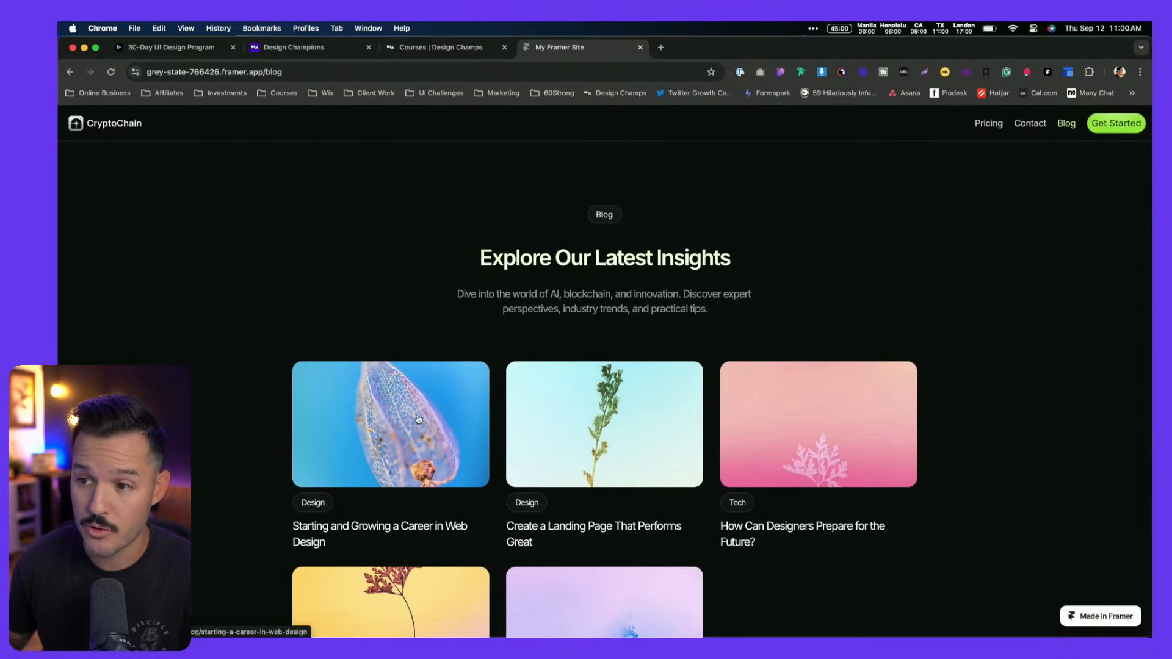
# Open the 'Starting and Growing a Career in Web Design' post and scroll through it
pyautogui.click(399, 417)
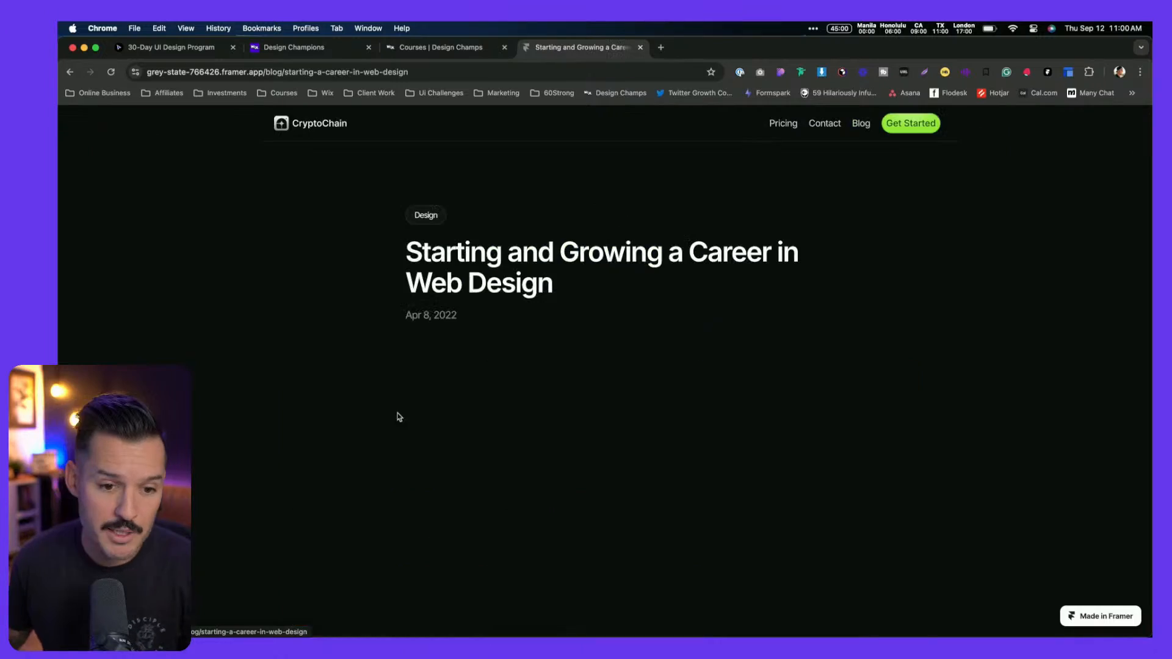
pyautogui.scroll(-3, 415, 415)
pyautogui.scroll(-15, 431, 418)
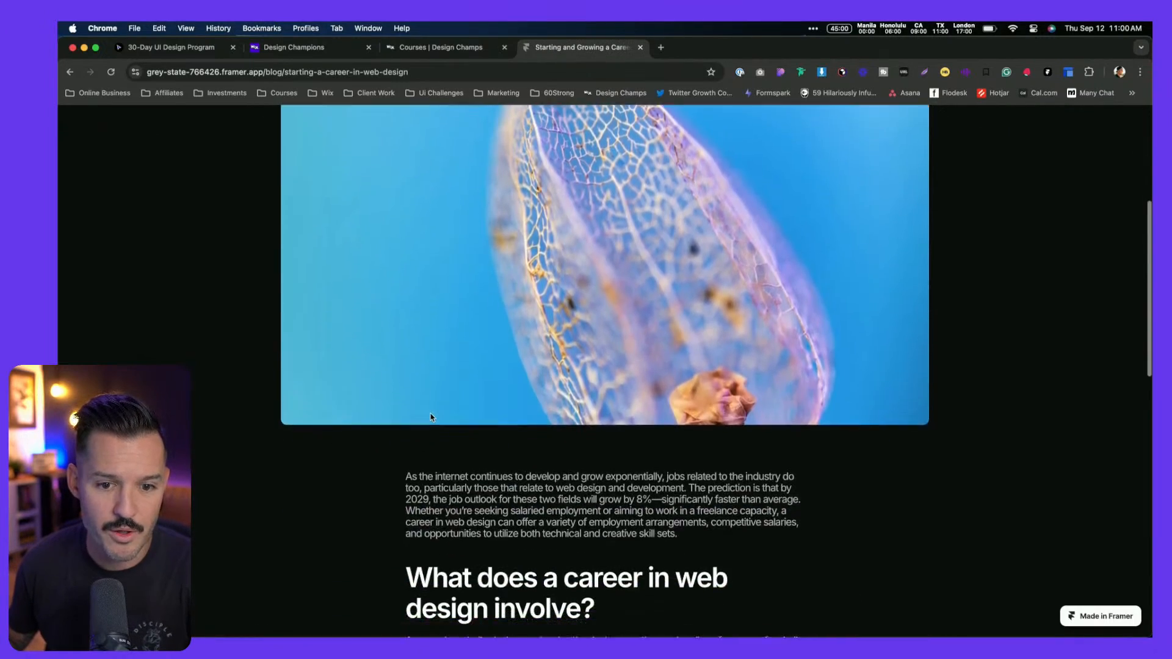
pyautogui.scroll(15, 431, 418)
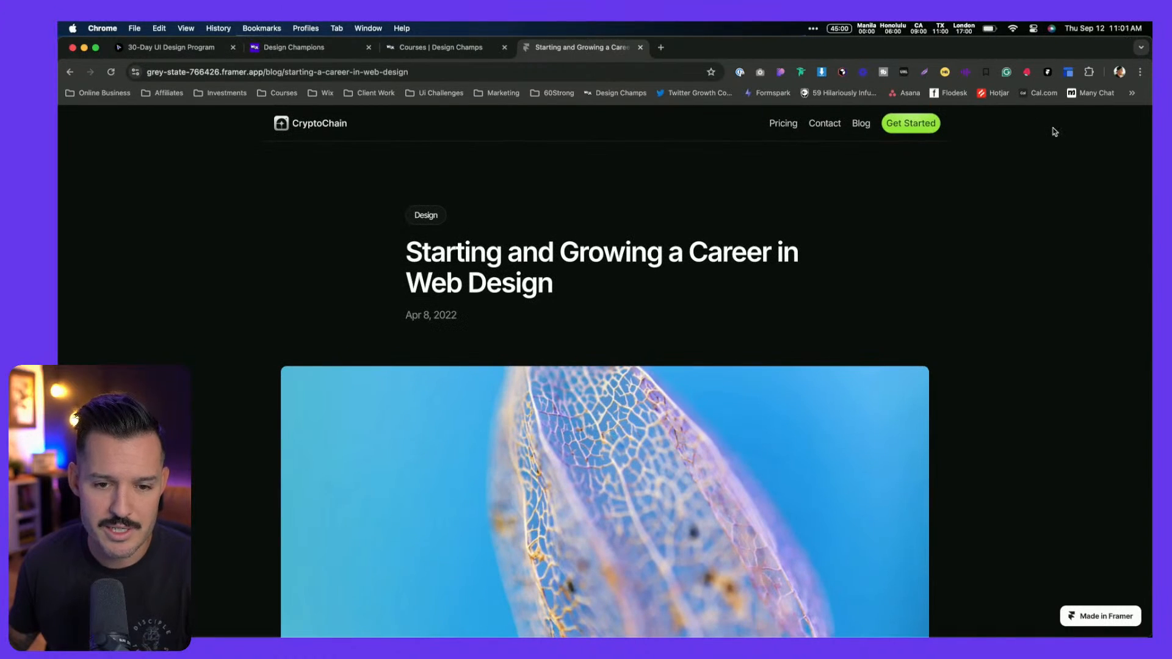
pyautogui.press('super+Tab')
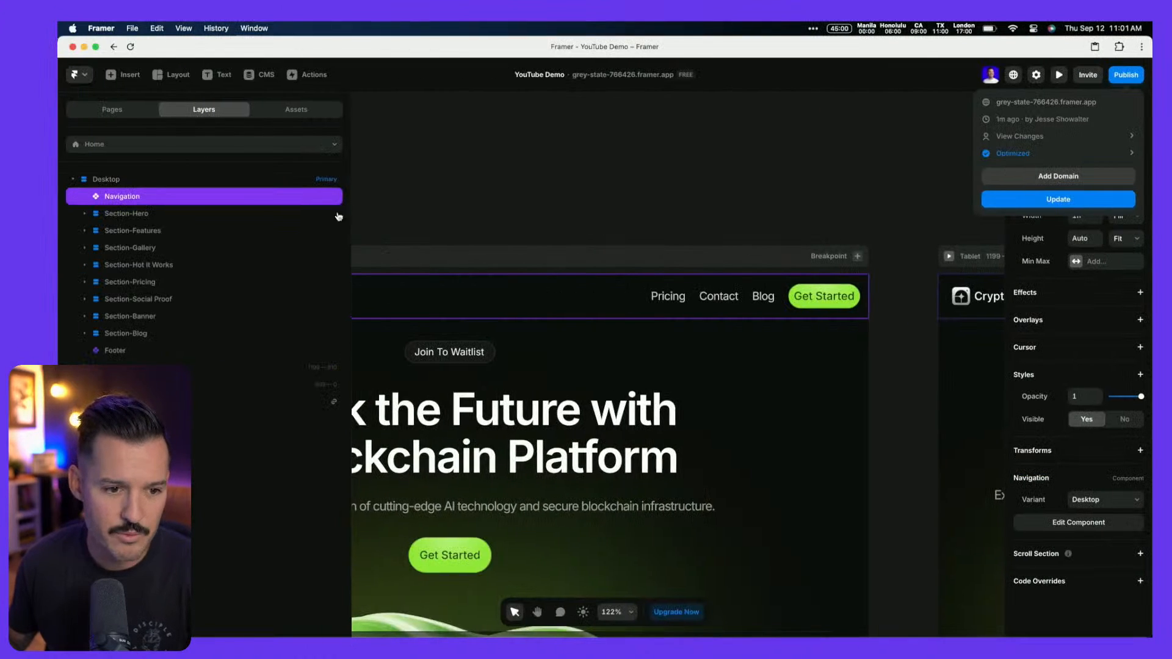
# Review the Blog post page and /blog listing, then publish the update to the live site
pyautogui.click(137, 113)
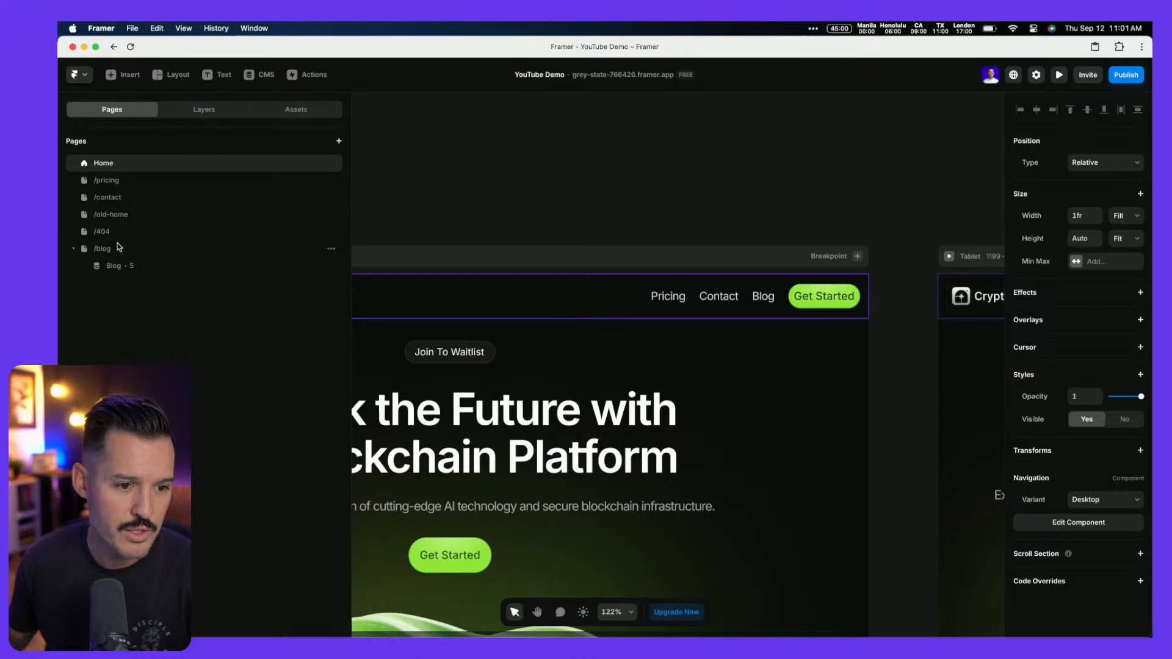
pyautogui.click(113, 267)
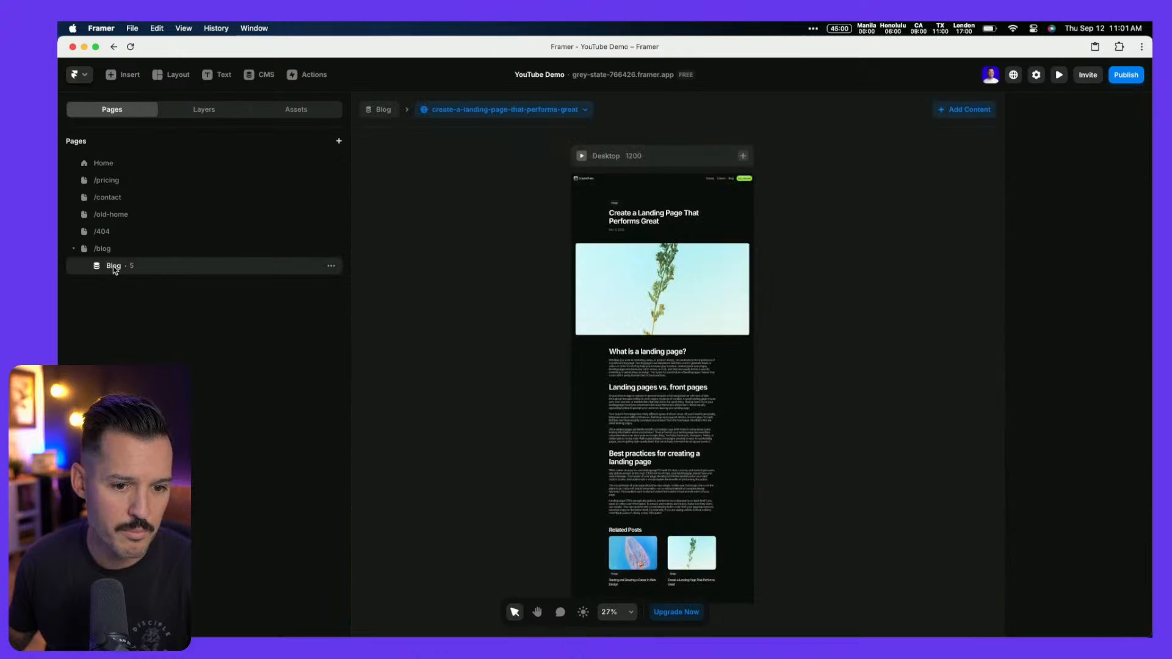
pyautogui.click(650, 182)
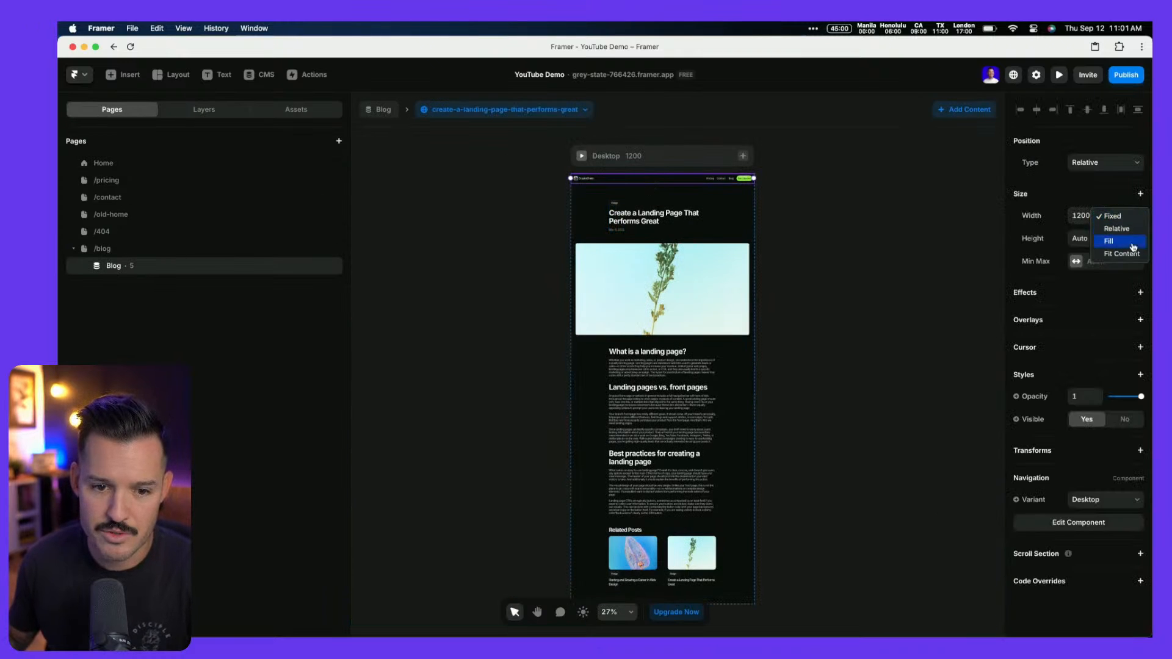
pyautogui.click(142, 250)
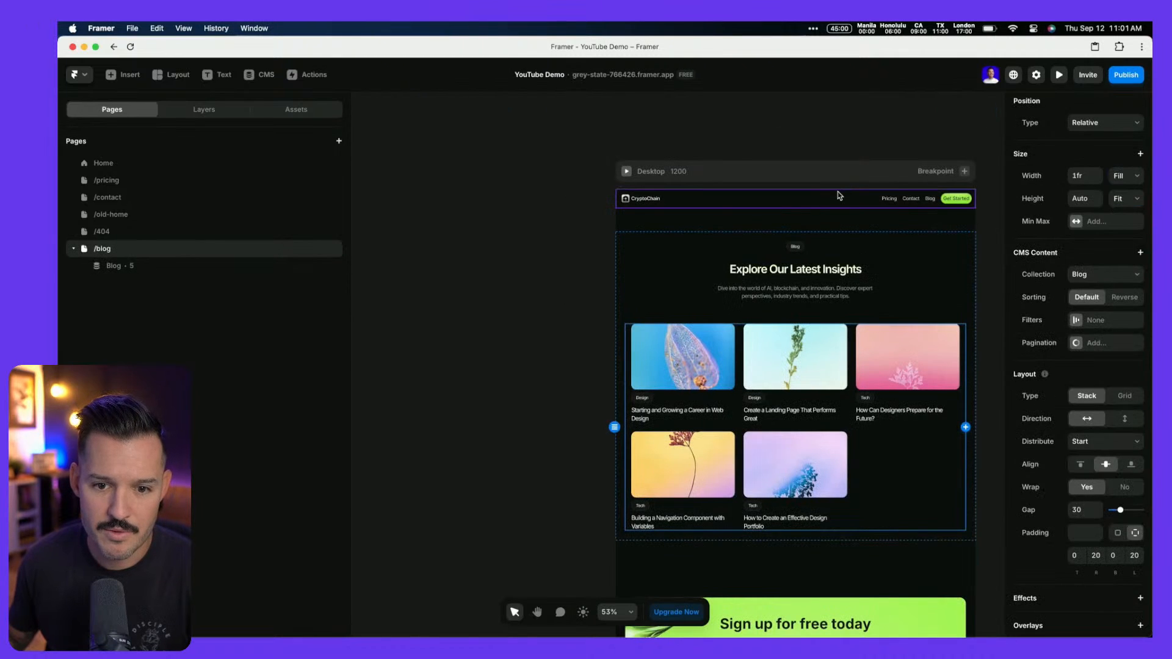
pyautogui.click(1125, 77)
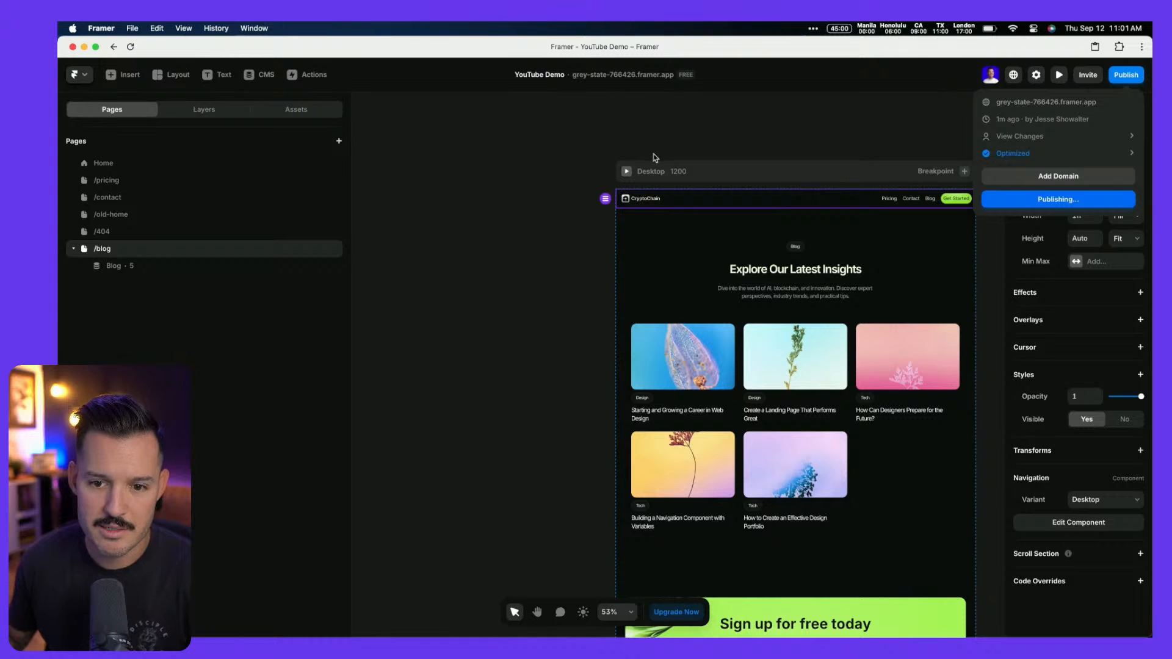
pyautogui.press('super+Tab')
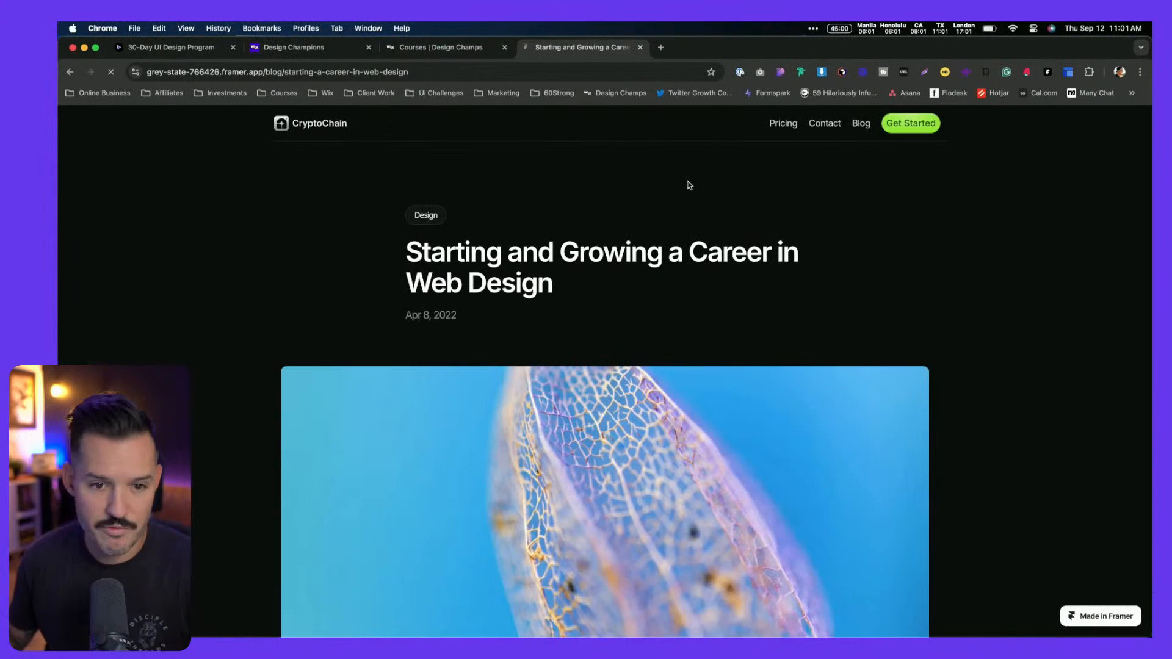
# Test the live CryptoChain logo, Pricing and Contact links
pyautogui.scroll(-1, 157, 115)
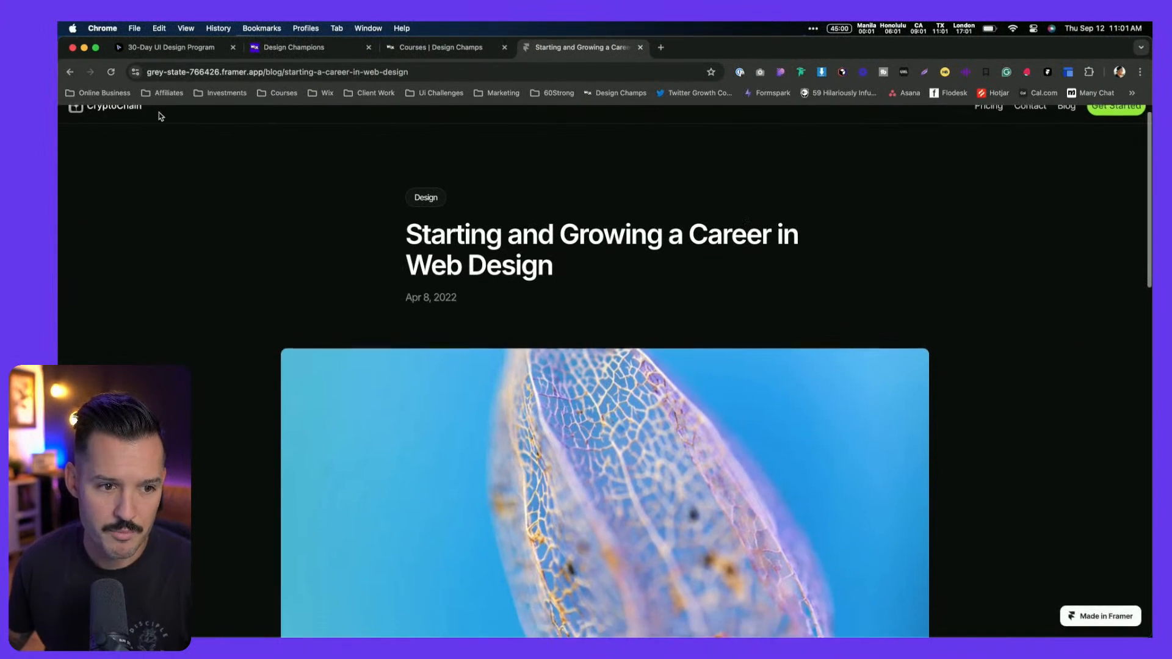
pyautogui.scroll(1, 112, 123)
pyautogui.click(113, 123)
pyautogui.click(993, 125)
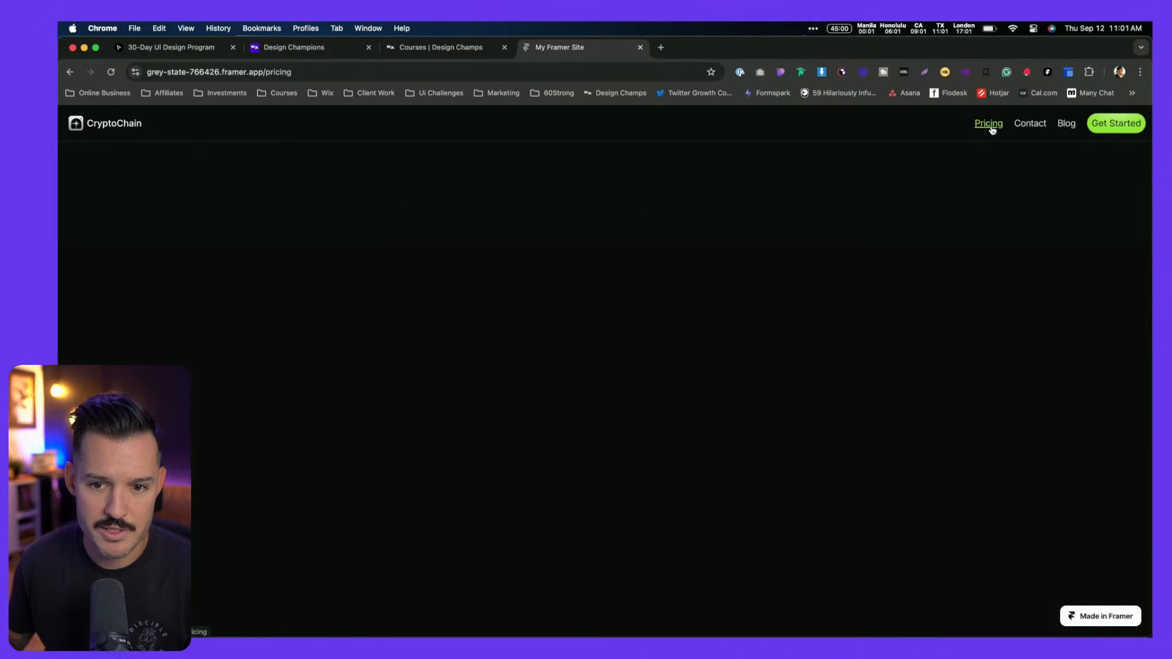
pyautogui.click(1020, 125)
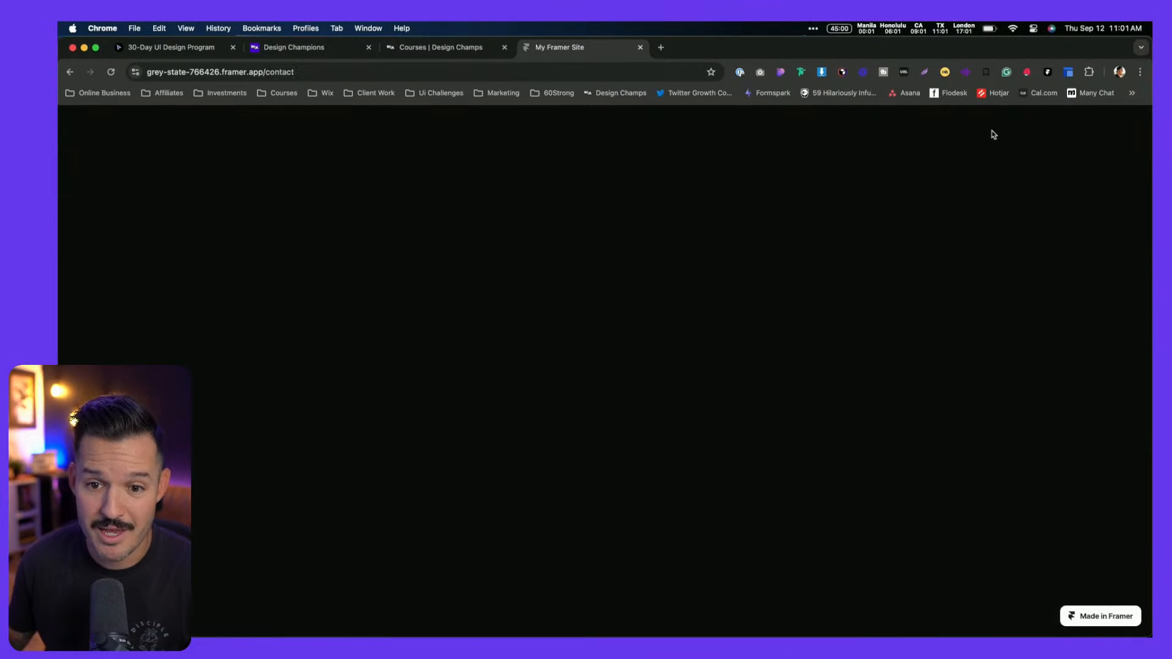
pyautogui.click(70, 72)
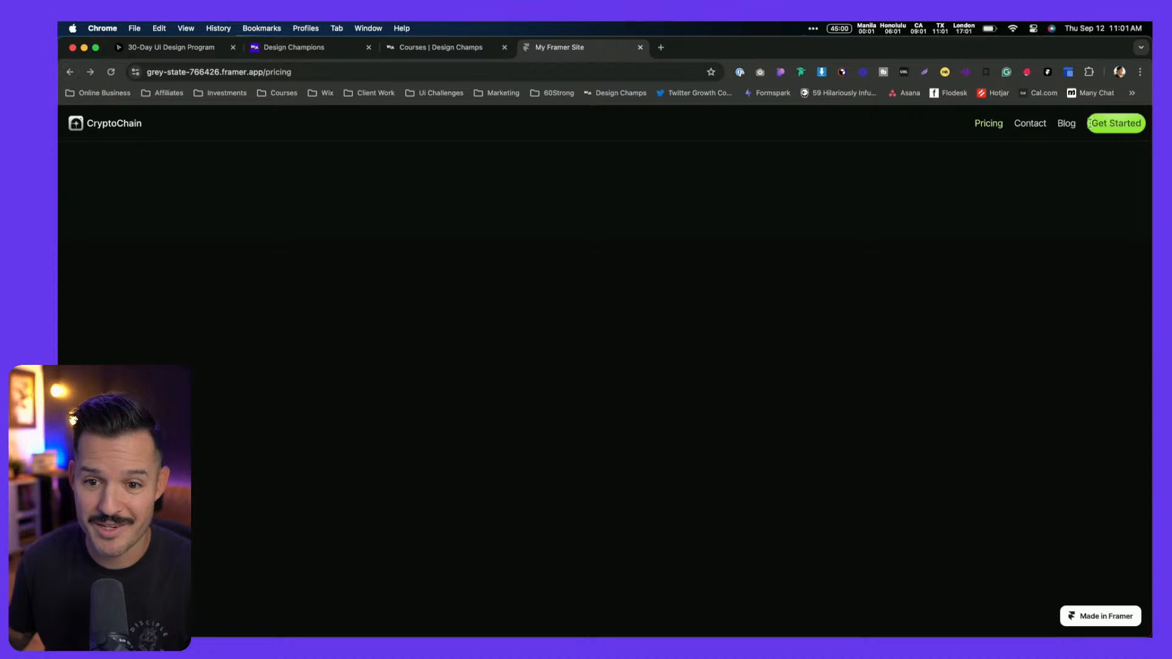
# Open the live Blog page and test its logo link, which leads to /old-home
pyautogui.click(1067, 125)
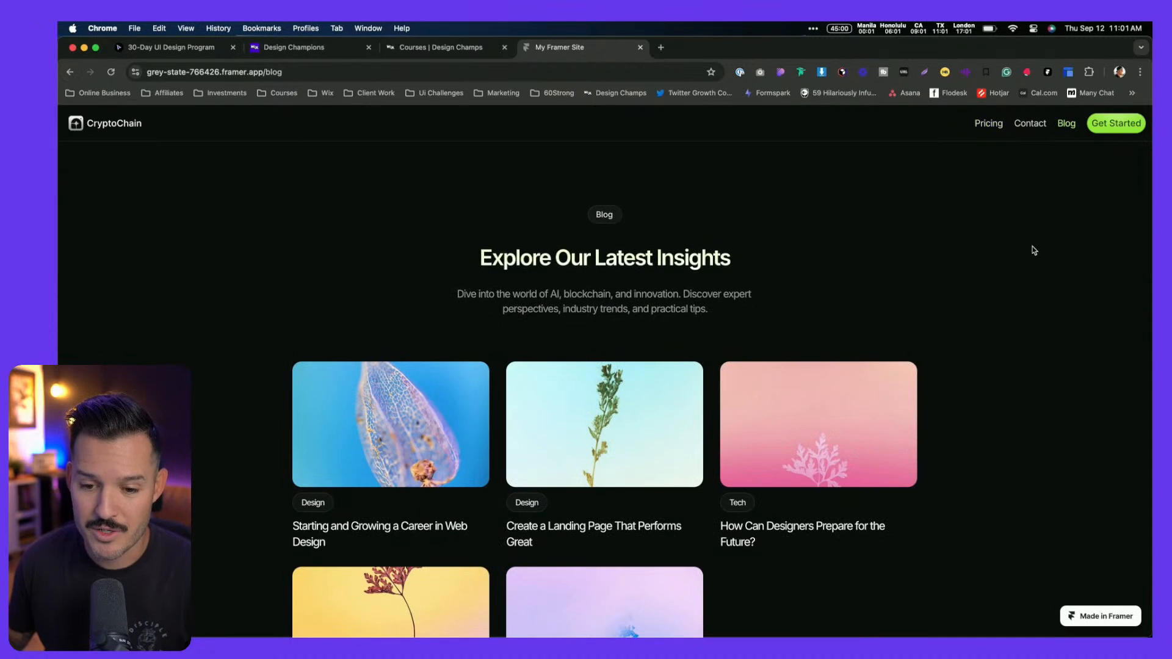
pyautogui.scroll(-5, 1031, 247)
pyautogui.scroll(-5, 1032, 243)
pyautogui.scroll(10, 1028, 230)
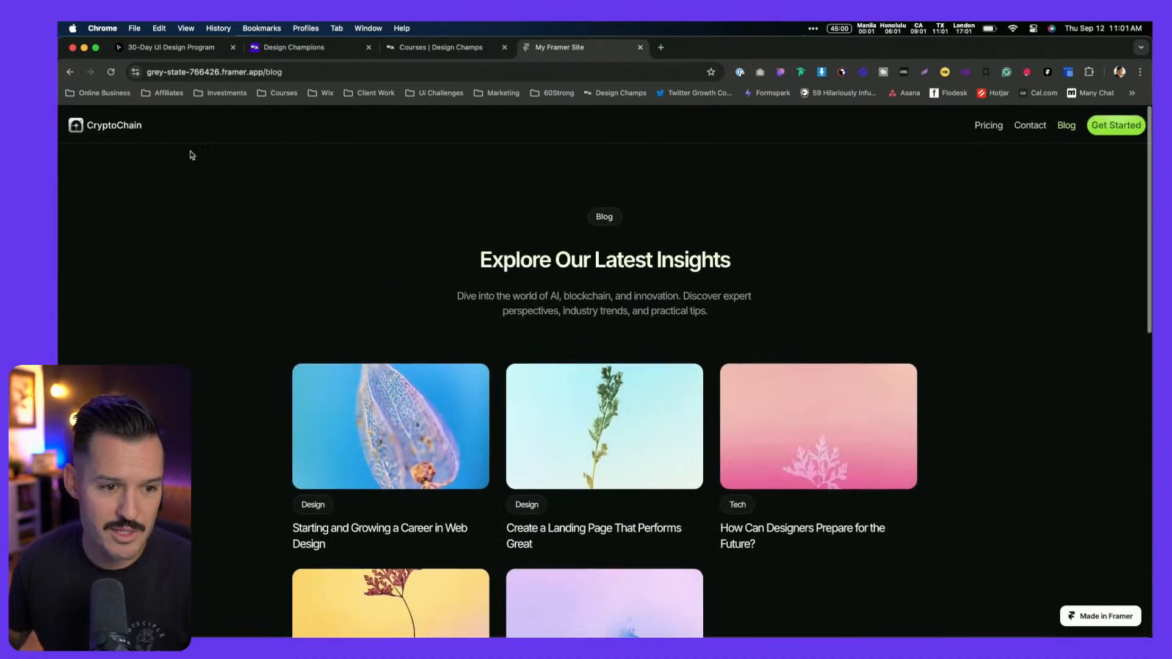
pyautogui.click(165, 145)
pyautogui.scroll(-10, 649, 261)
pyautogui.scroll(12, 646, 263)
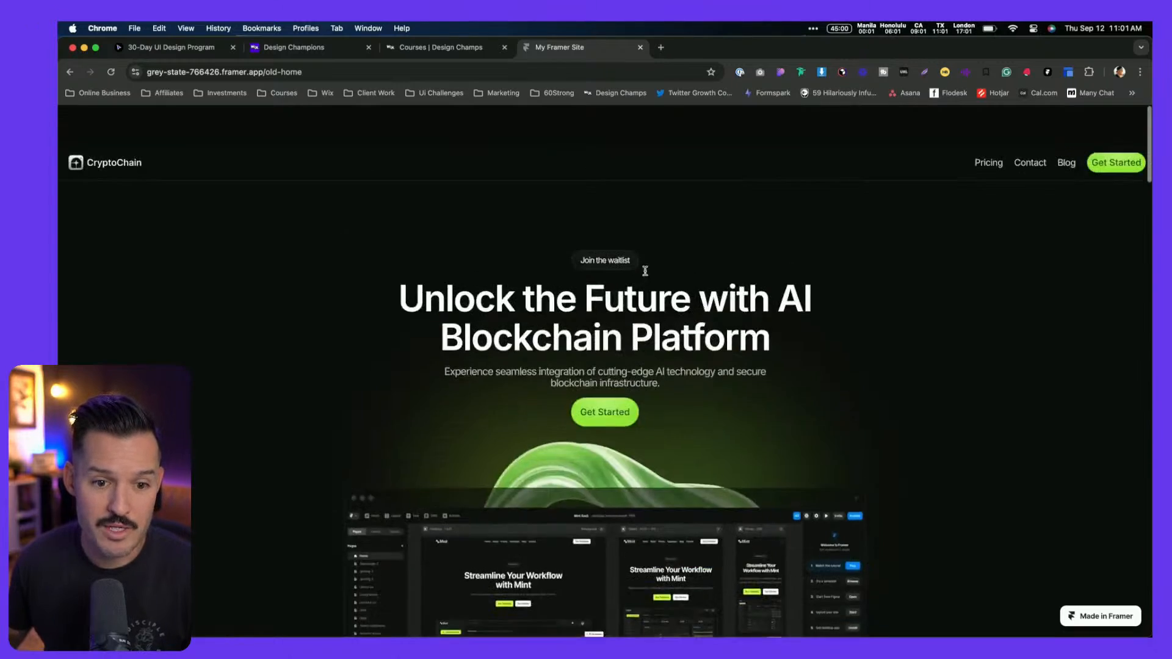
pyautogui.scroll(-1, 742, 304)
pyautogui.scroll(-15, 742, 304)
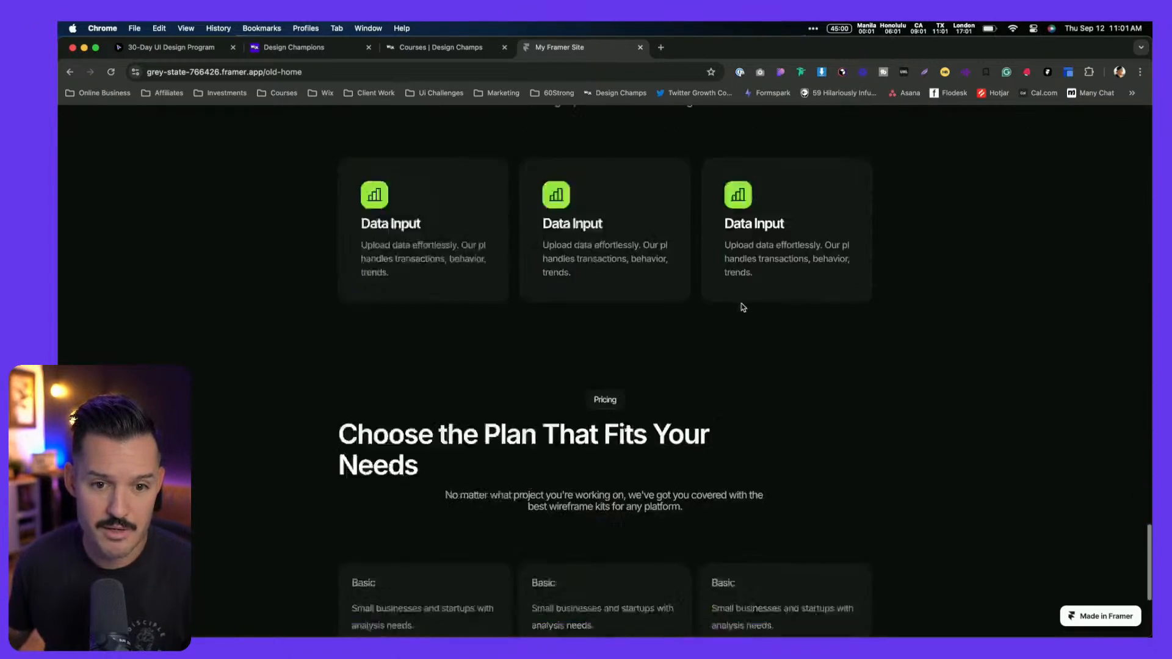
pyautogui.scroll(1, 743, 307)
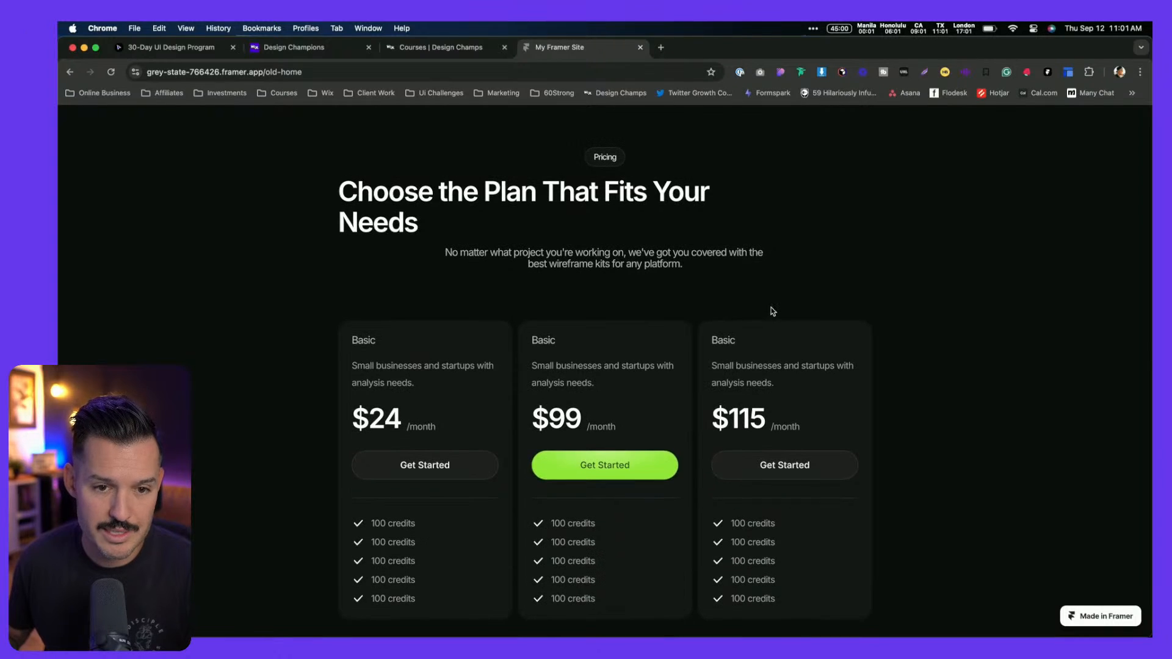
pyautogui.hotkey('ctrl', 'Left')
pyautogui.click(152, 203)
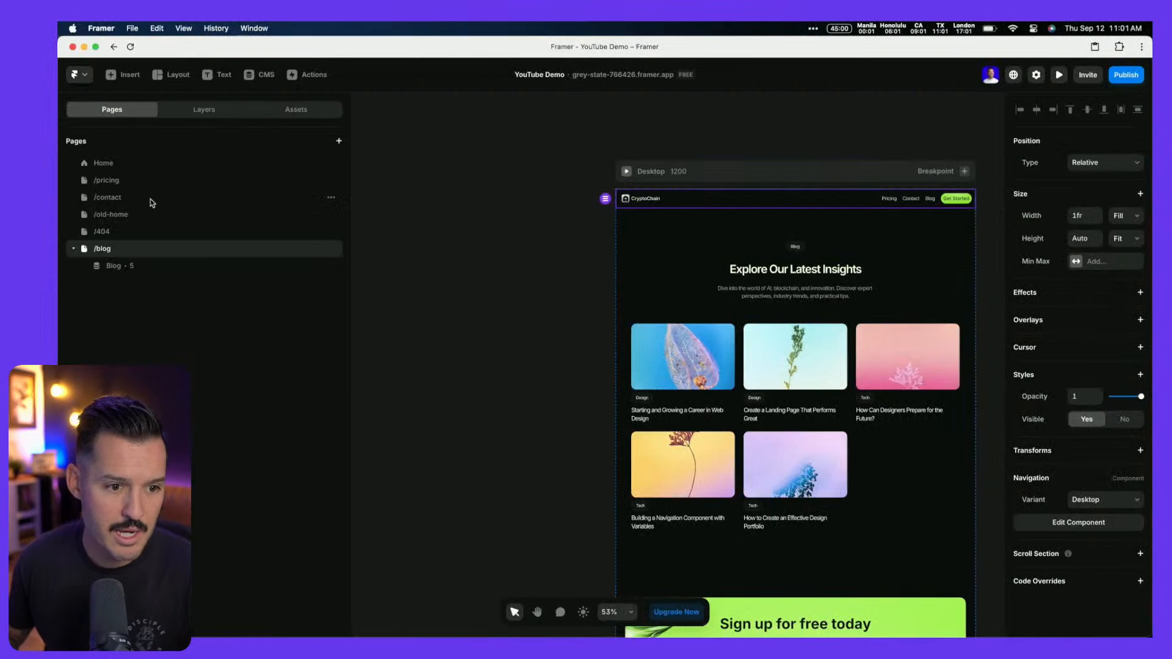
# Open Framer's Home page and scroll to its blog grid still showing all five posts
pyautogui.click(115, 167)
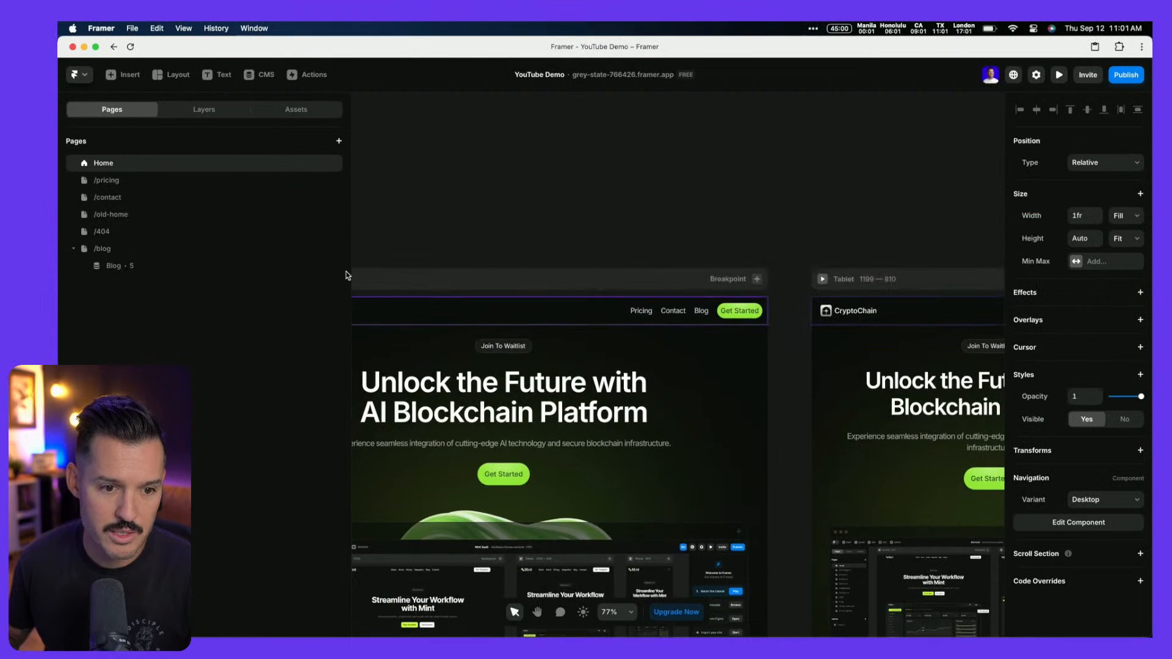
pyautogui.moveTo(278, 273); pyautogui.dragTo(207, 273)
pyautogui.scroll(-15, 494, 254)
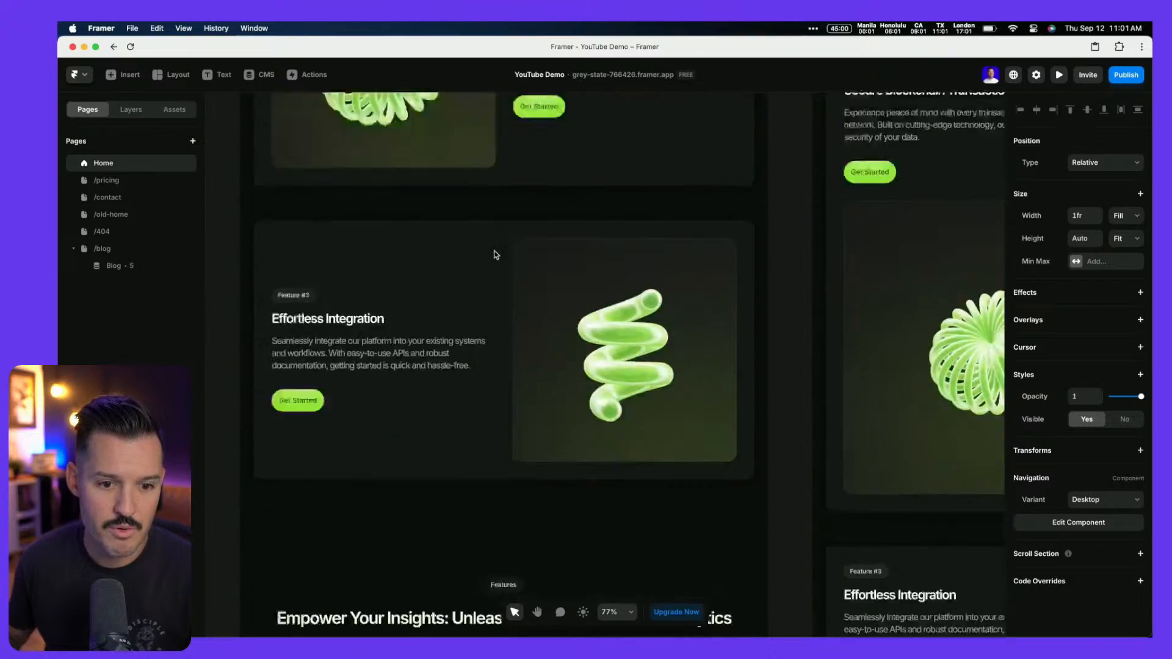
pyautogui.scroll(-15, 495, 254)
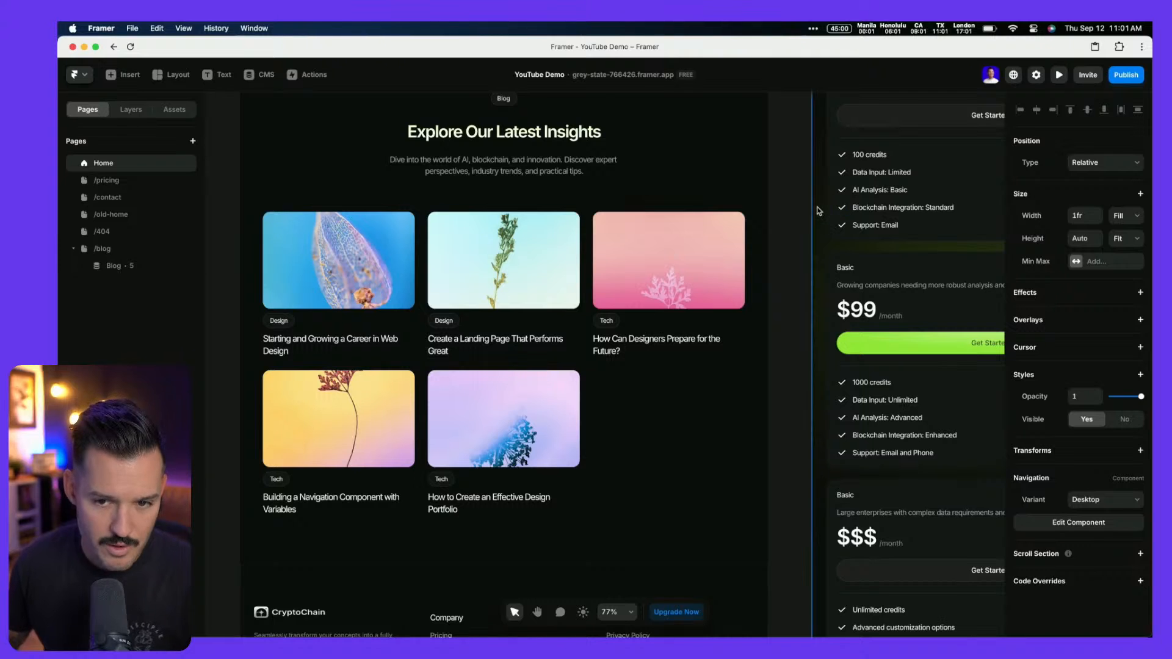
pyautogui.scroll(-4, 799, 254)
pyautogui.hscroll(-2, 798, 254)
pyautogui.scroll(3, 794, 256)
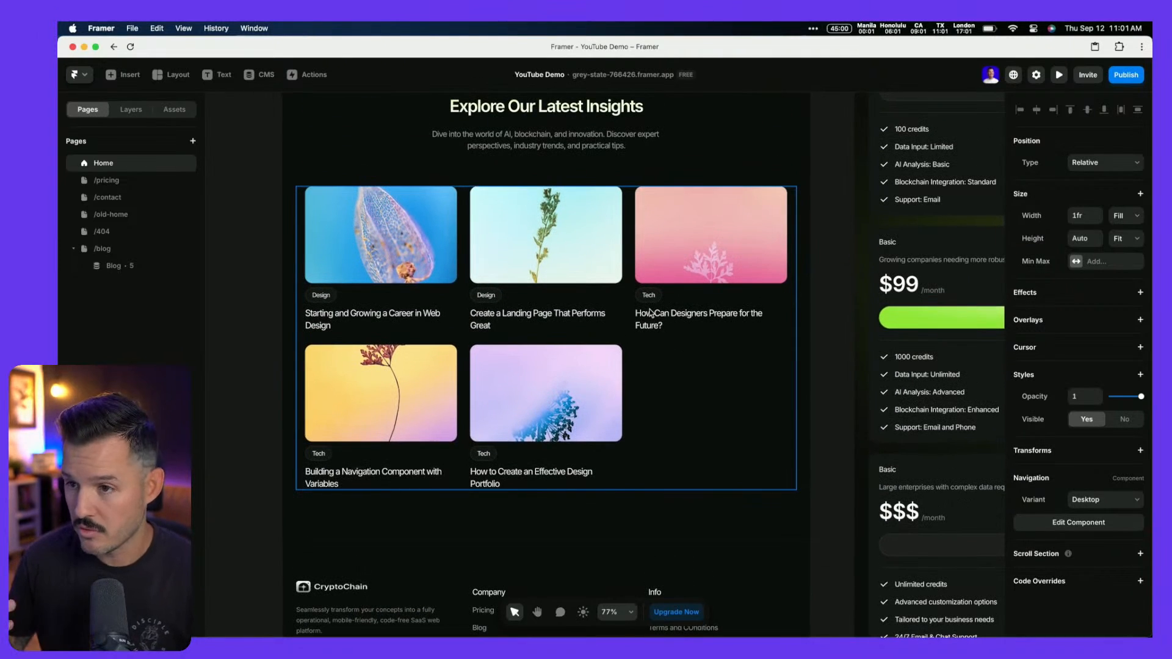
pyautogui.press('super+Tab')
pyautogui.press('super+Tab')
pyautogui.press('super+Tab')
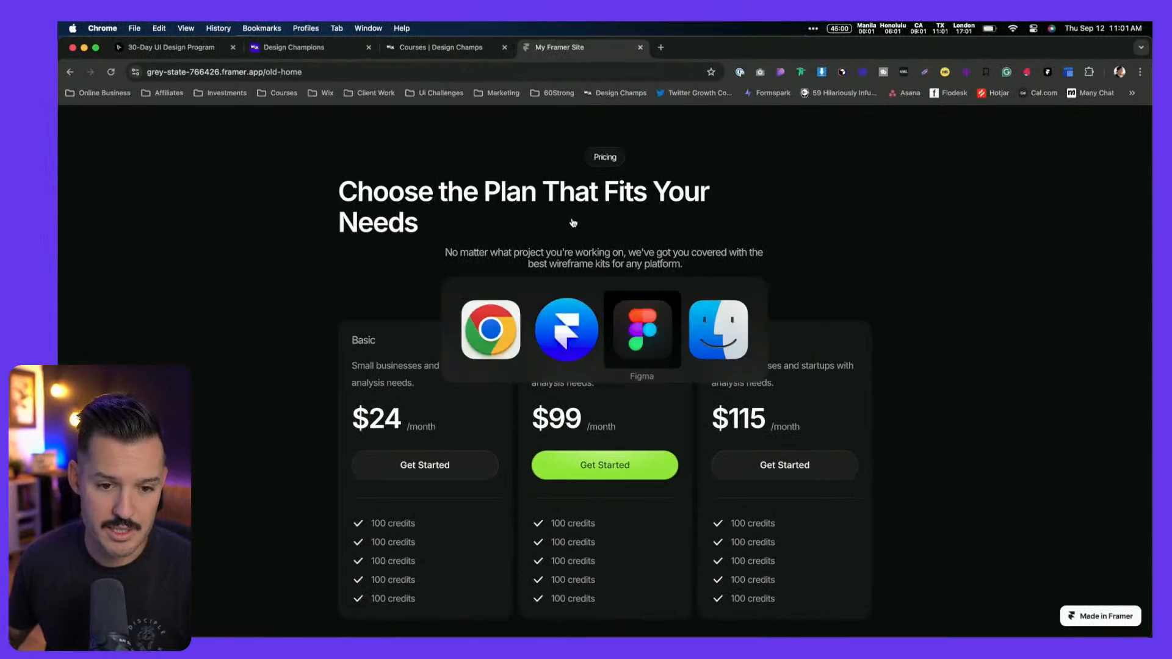
# Scroll the live /old-home page to its $24, $99 and $115 pricing plans
pyautogui.scroll(-5, 574, 224)
pyautogui.scroll(10, 575, 225)
pyautogui.hscroll(-8, 577, 224)
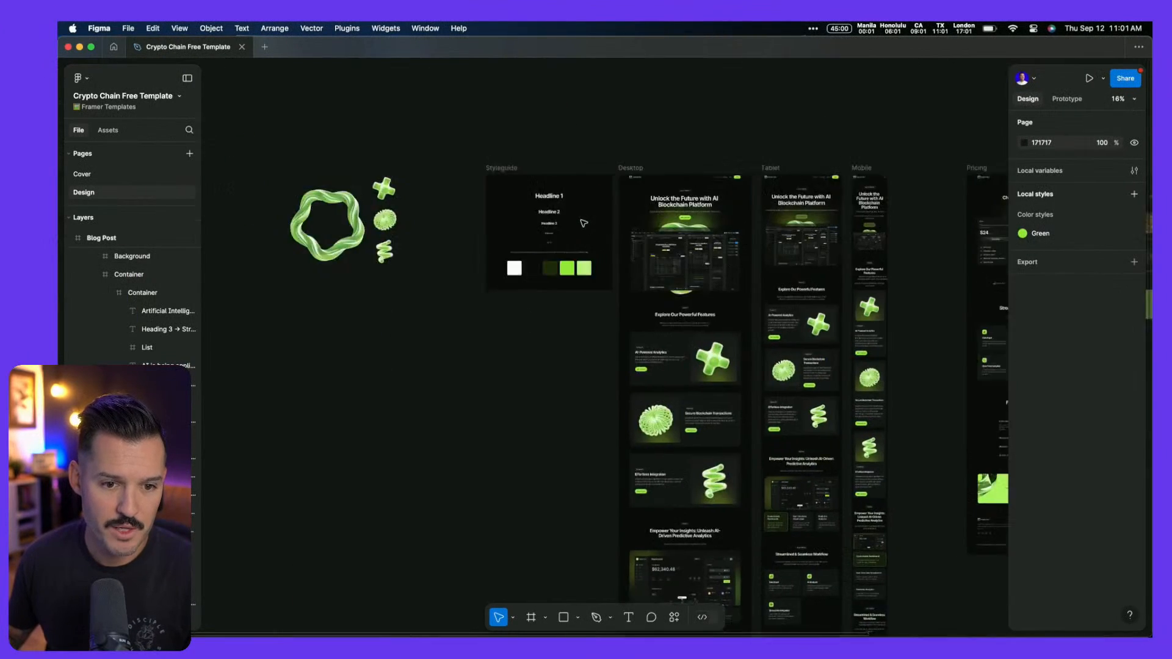
pyautogui.scroll(-15, 583, 223)
pyautogui.scroll(3, 584, 224)
pyautogui.scroll(5, 756, 302)
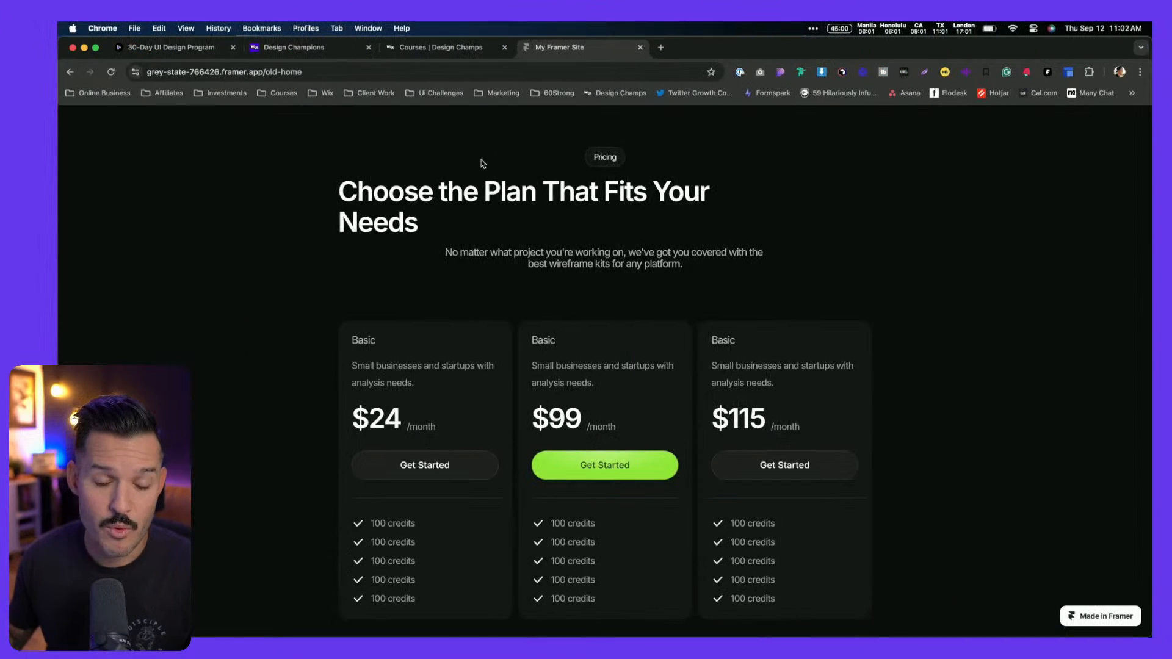
pyautogui.press('super+Tab')
pyautogui.press('super+Tab')
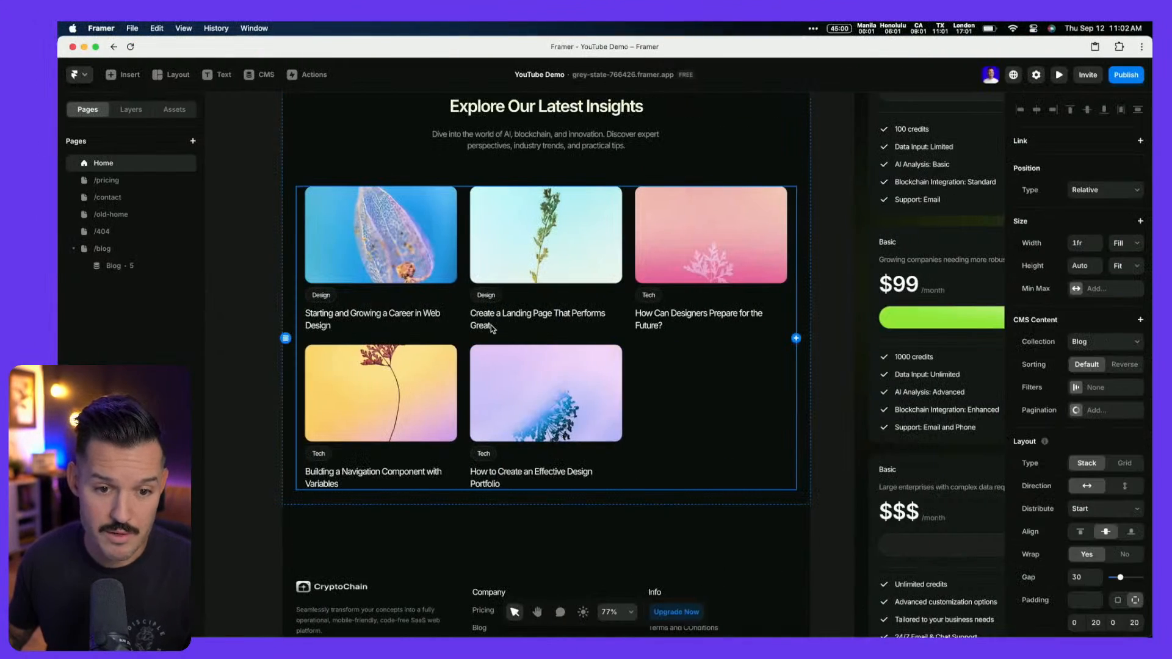
# Limit the homepage blog grid to 3 posts and delete its Load More button
pyautogui.click(130, 110)
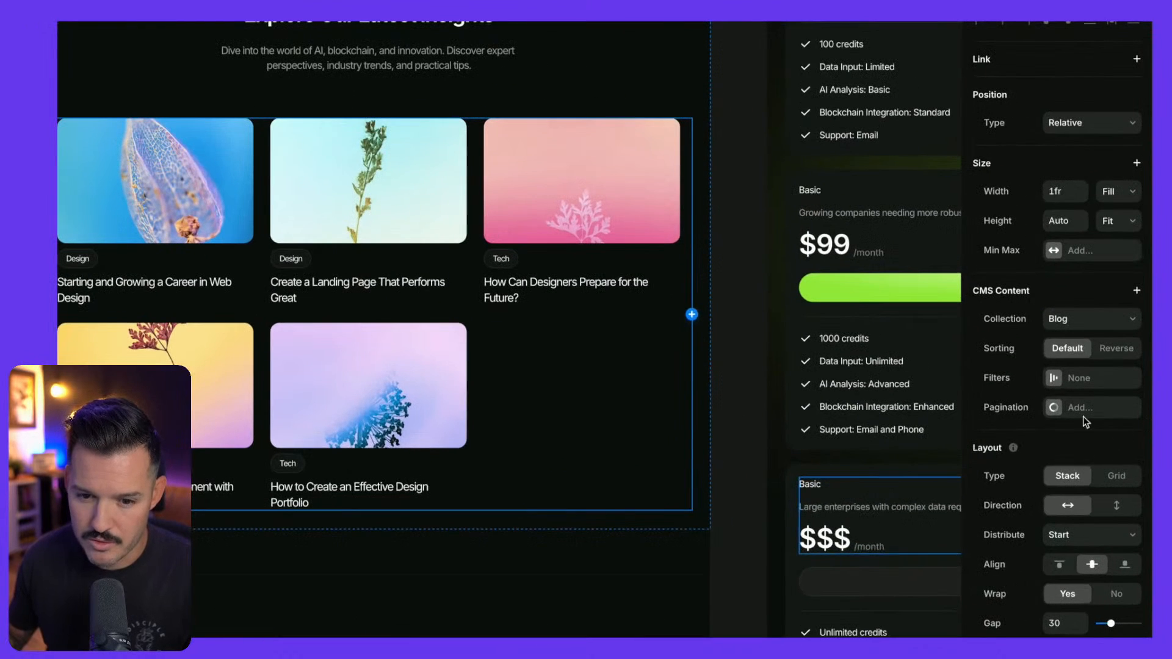
pyautogui.click(1076, 410)
pyautogui.click(1082, 448)
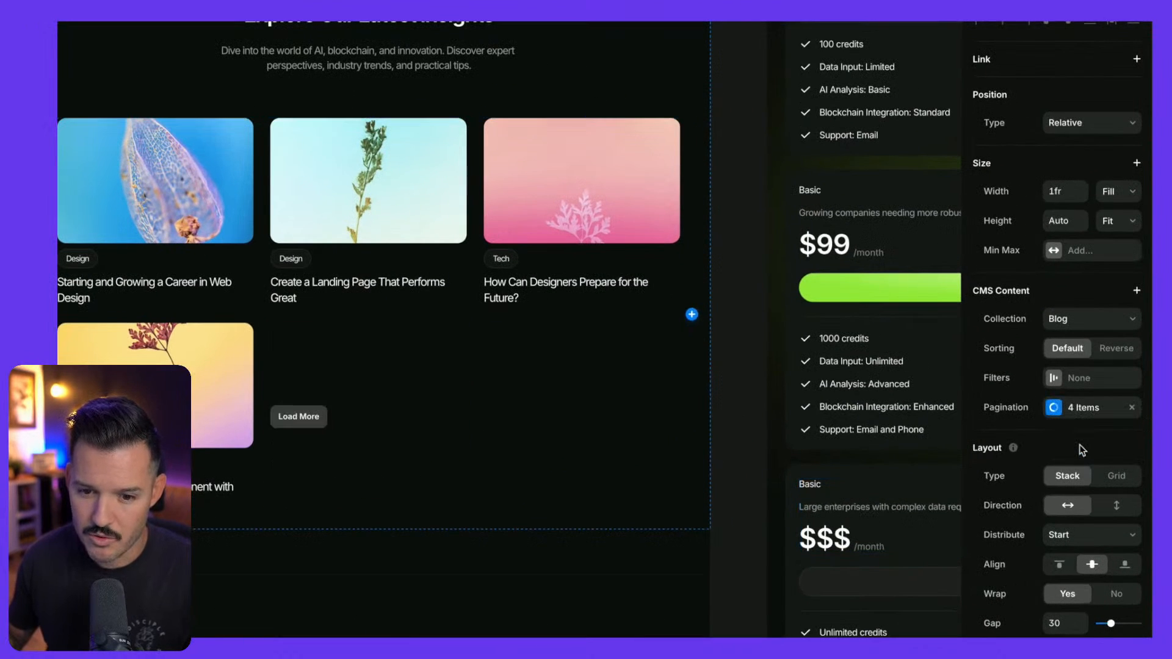
pyautogui.click(1078, 407)
pyautogui.click(903, 453)
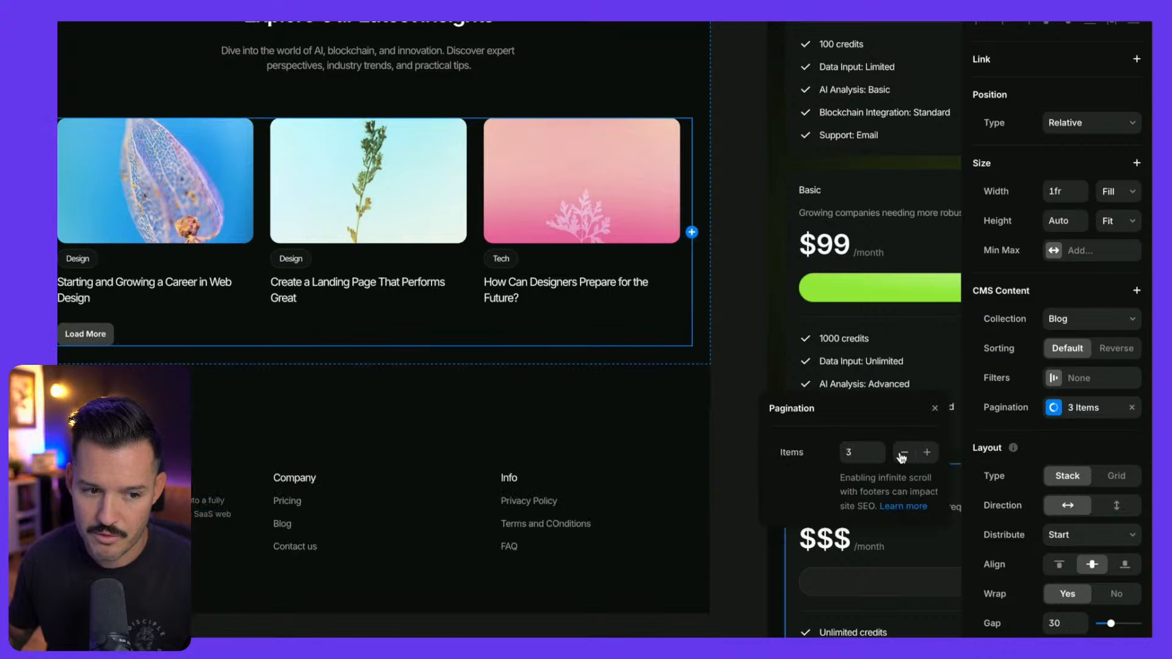
pyautogui.click(85, 333)
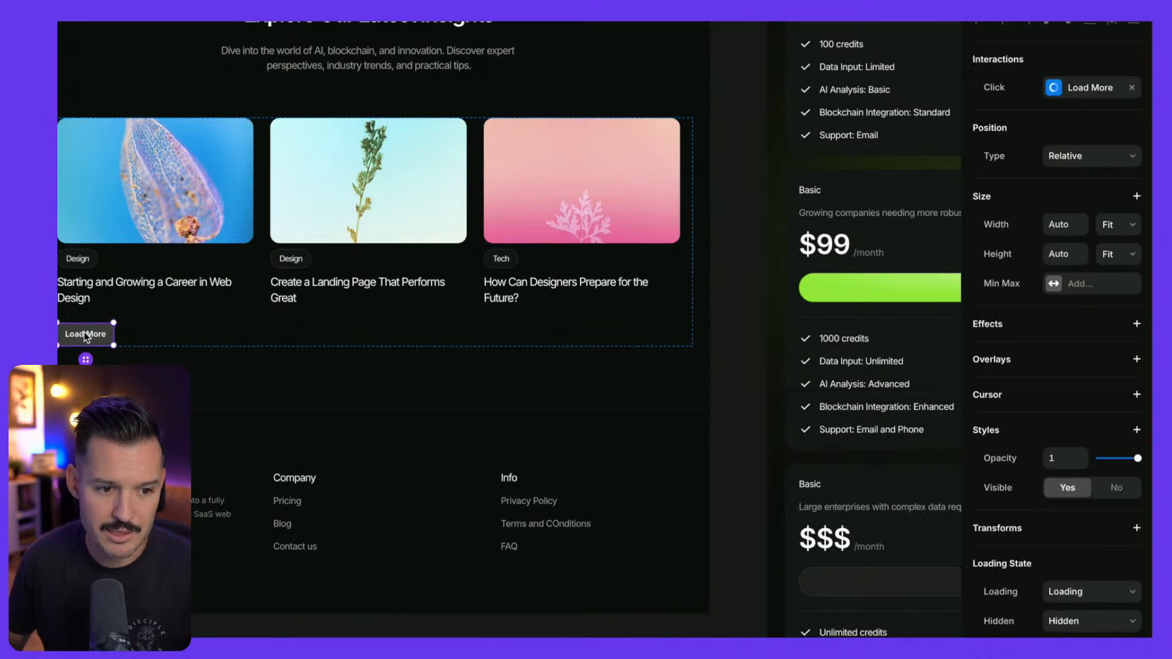
pyautogui.press('Delete')
# Publish the site and open the live CryptoChain homepage in a new tab
pyautogui.scroll(-4, 434, 370)
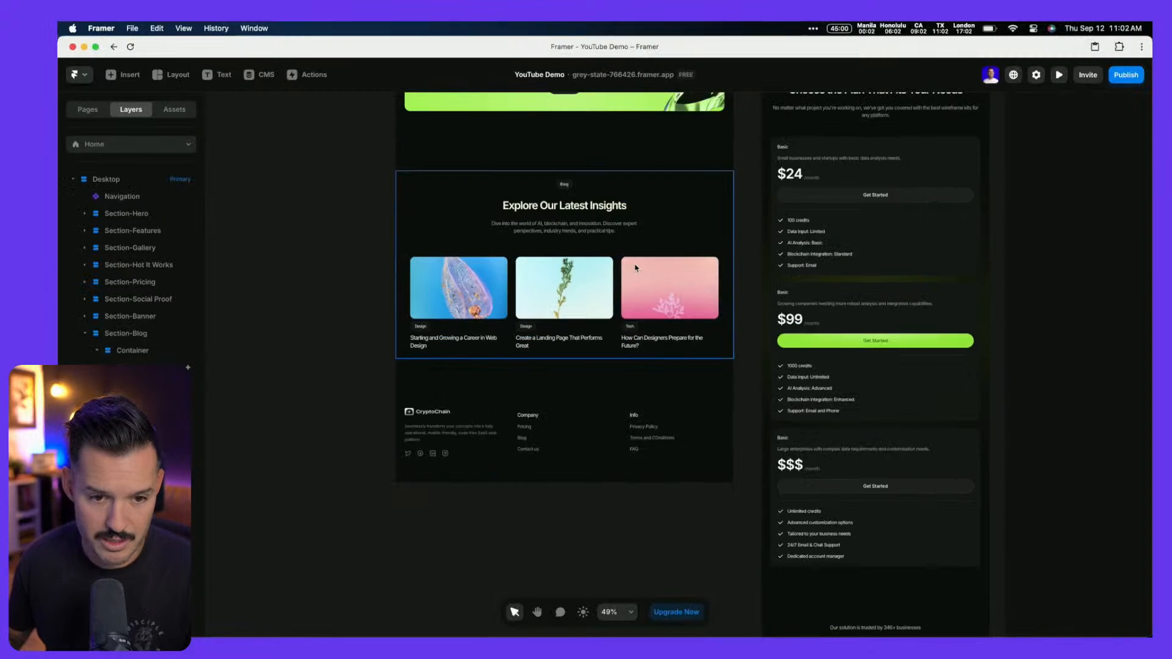
pyautogui.scroll(-6, 482, 216)
pyautogui.click(1125, 75)
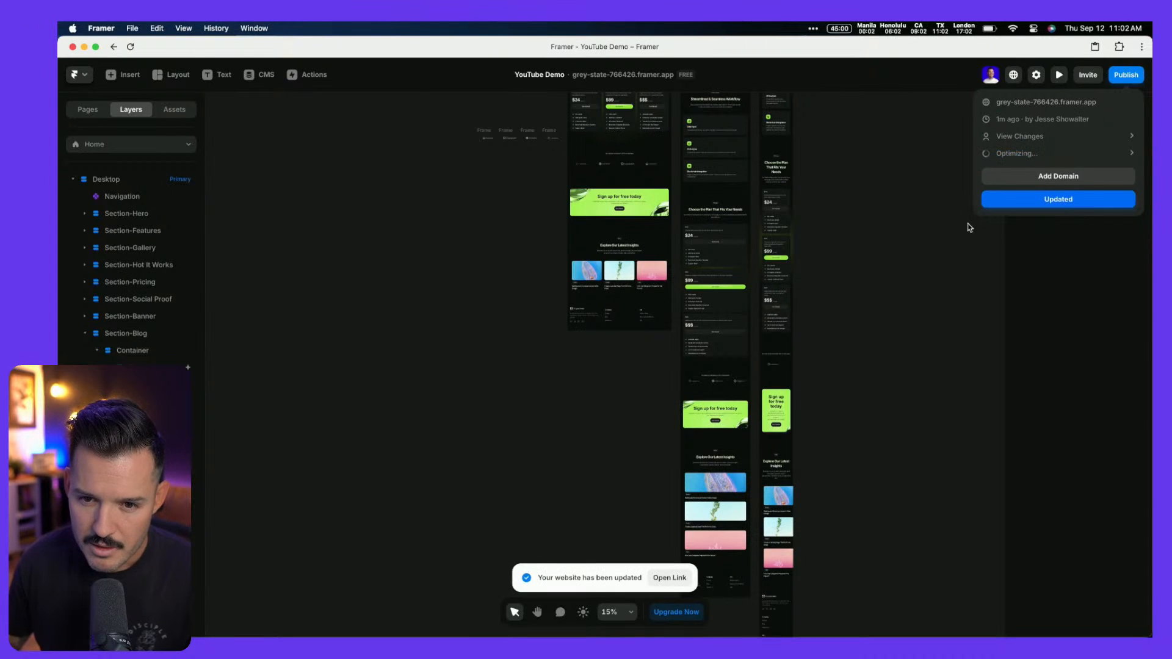
pyautogui.click(1043, 103)
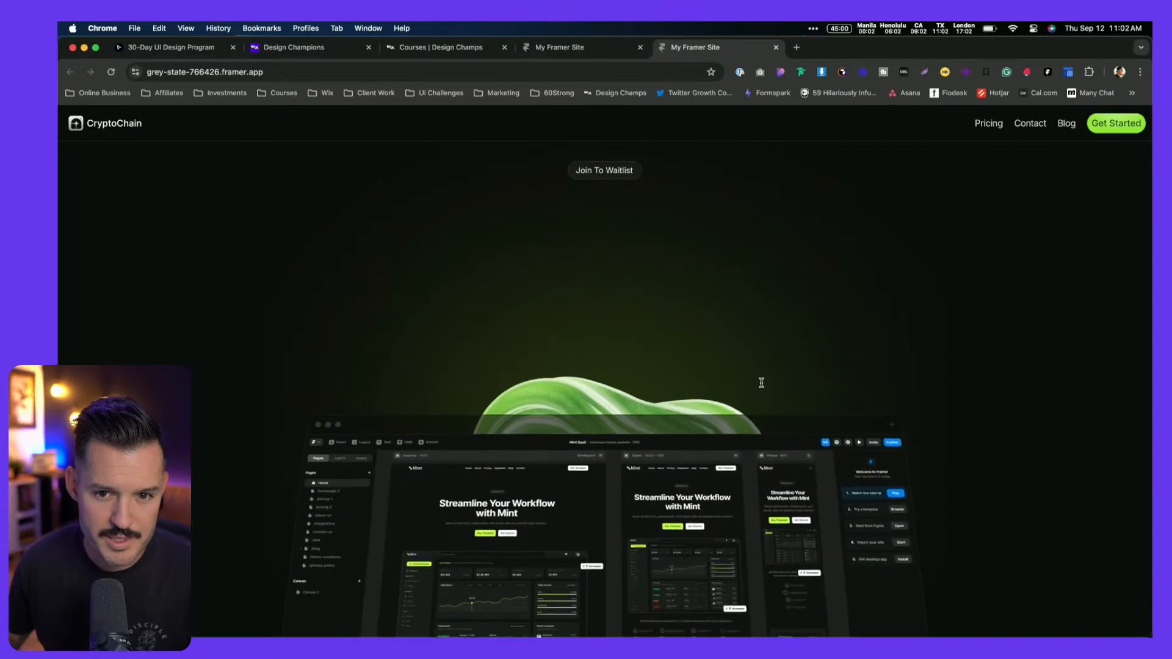
# Scroll the live homepage to check the three-post blog section
pyautogui.scroll(-15, 987, 334)
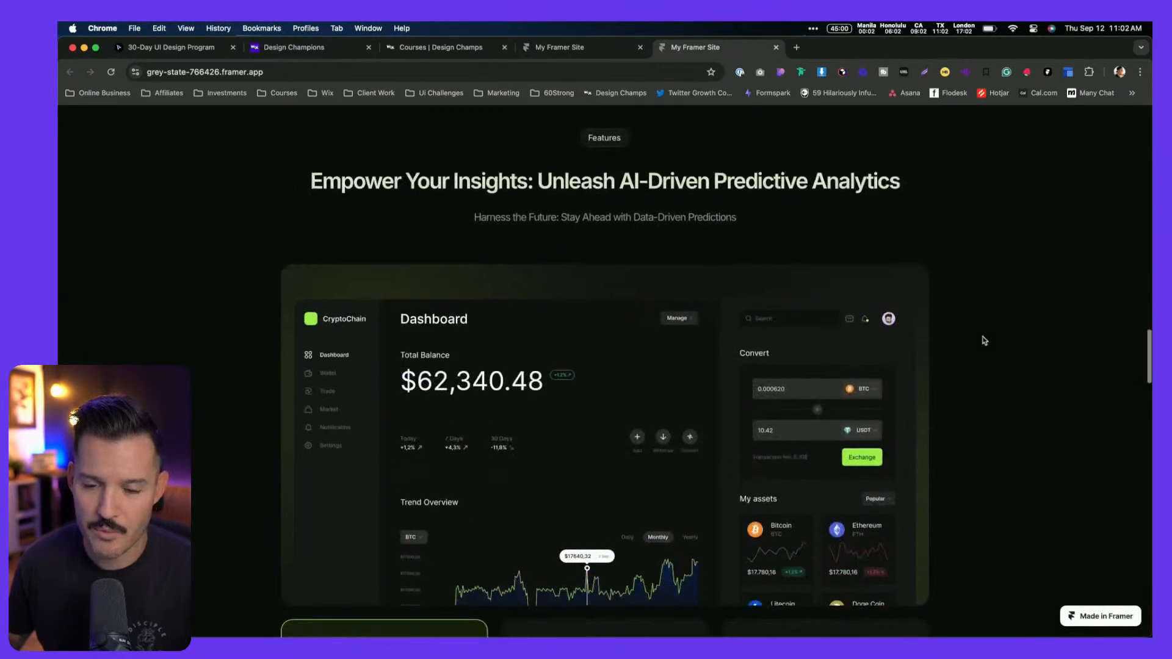
pyautogui.scroll(5, 984, 340)
pyautogui.scroll(3, 985, 340)
pyautogui.scroll(-10, 984, 340)
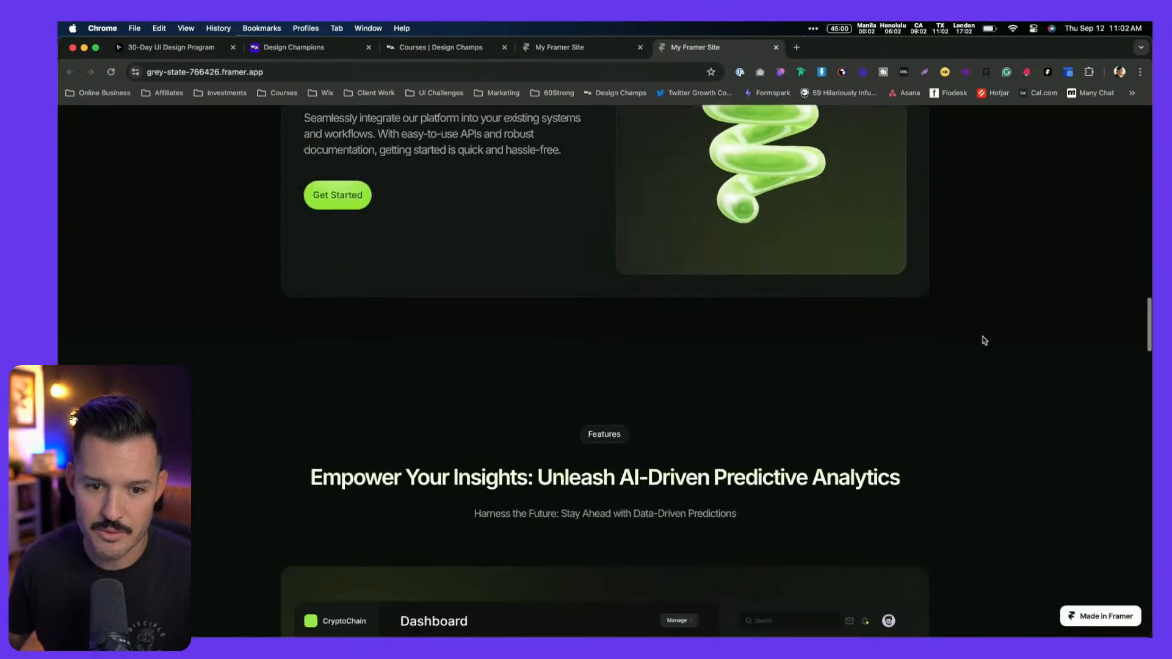
pyautogui.scroll(-4, 984, 339)
pyautogui.scroll(2, 985, 337)
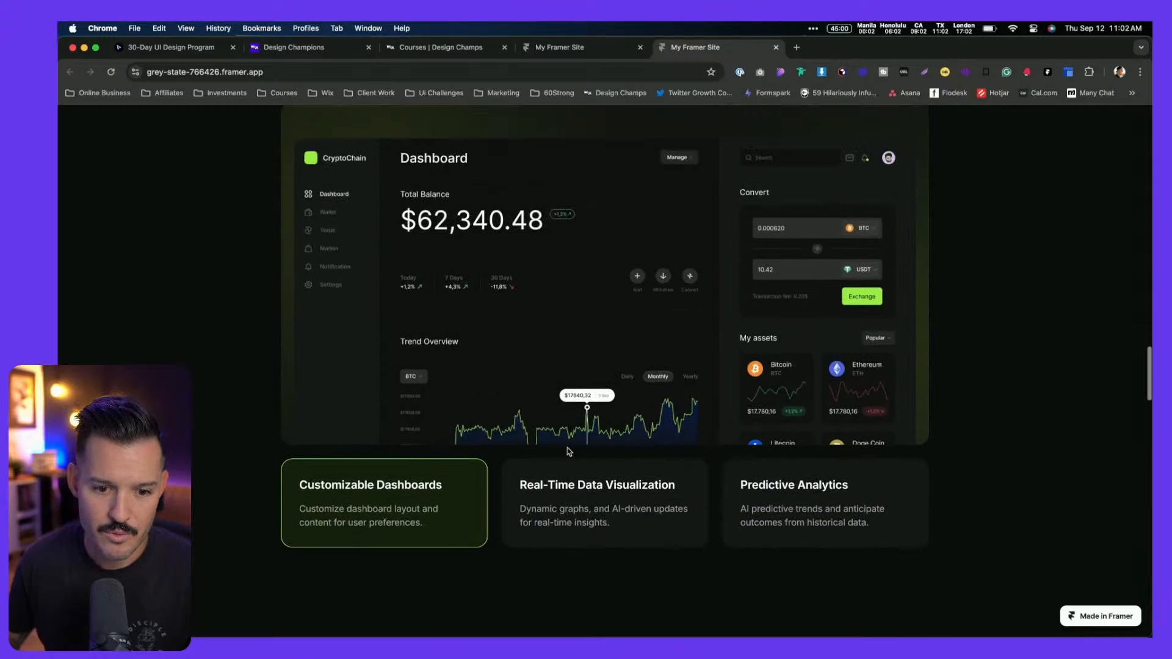
pyautogui.scroll(-8, 625, 455)
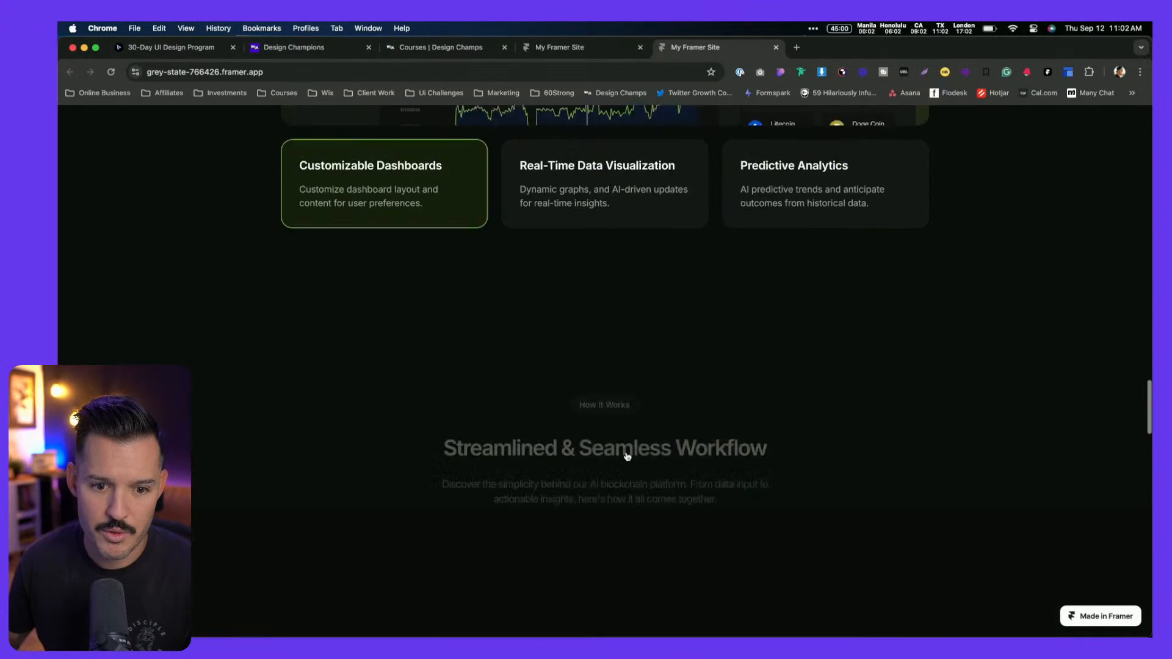
pyautogui.scroll(-9, 628, 455)
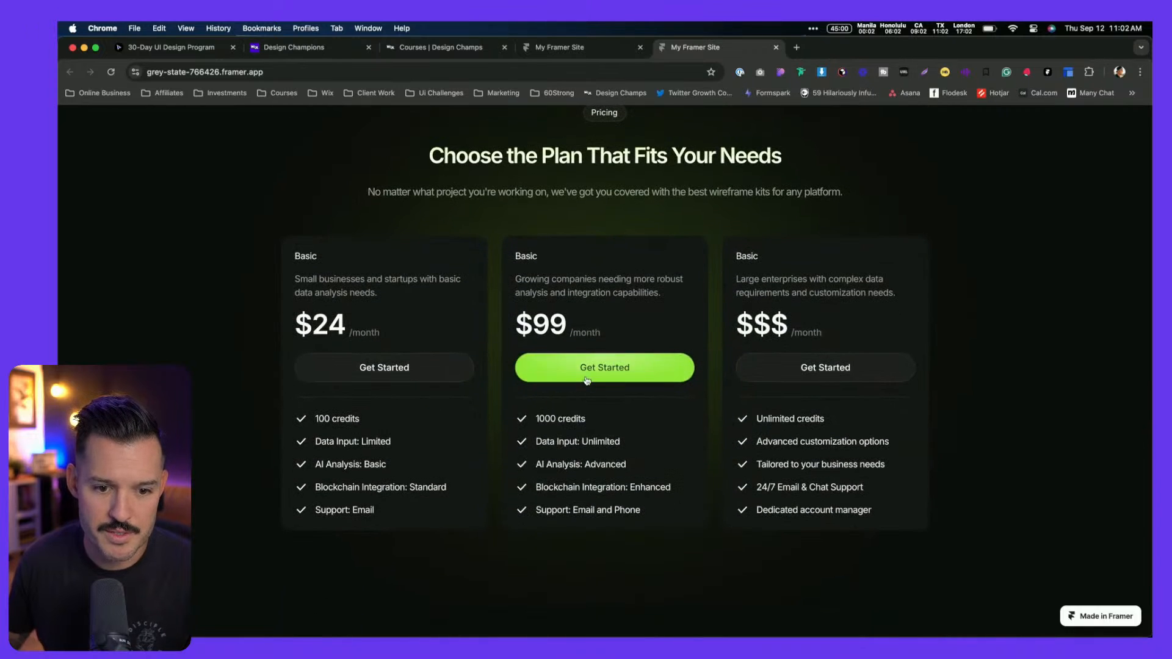
pyautogui.scroll(-8, 588, 391)
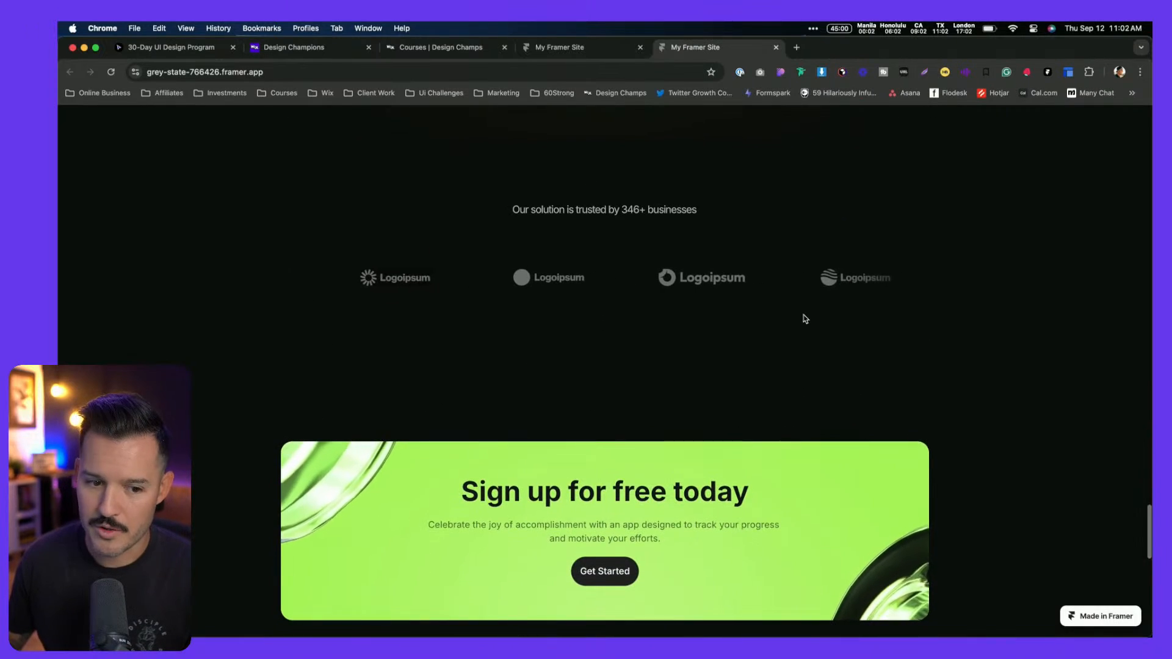
pyautogui.scroll(-2, 805, 318)
pyautogui.scroll(-6, 492, 364)
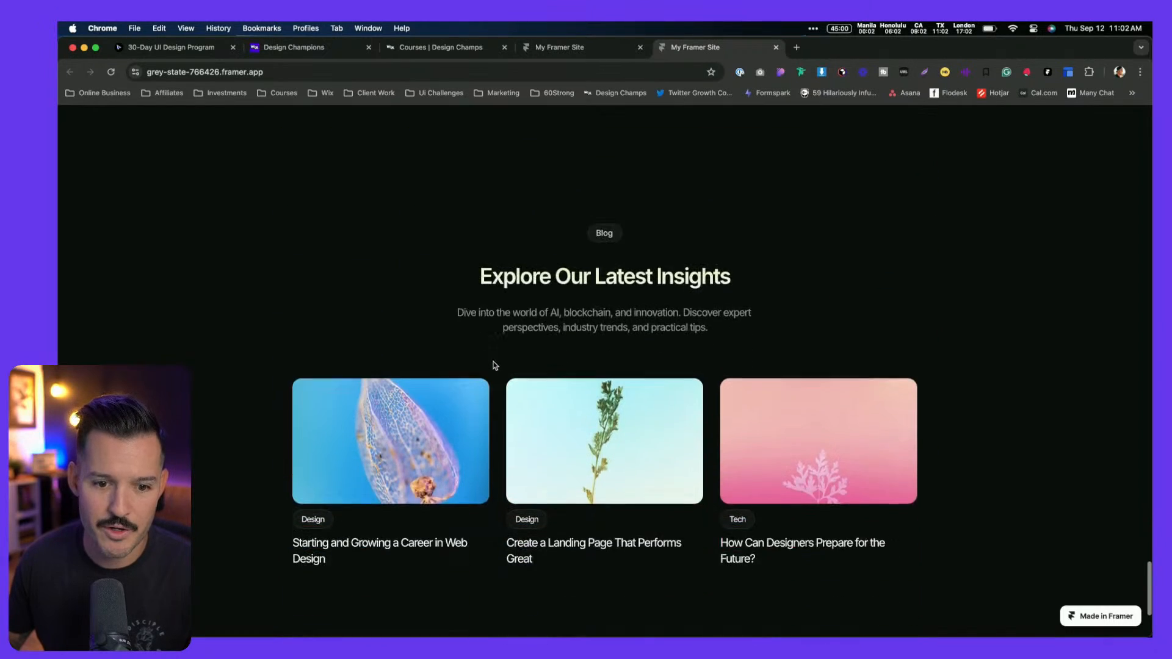
pyautogui.scroll(-2, 495, 365)
# Open the 'Starting and Growing a Career in Web Design' post from its blog card
pyautogui.click(376, 335)
pyautogui.scroll(-10, 745, 472)
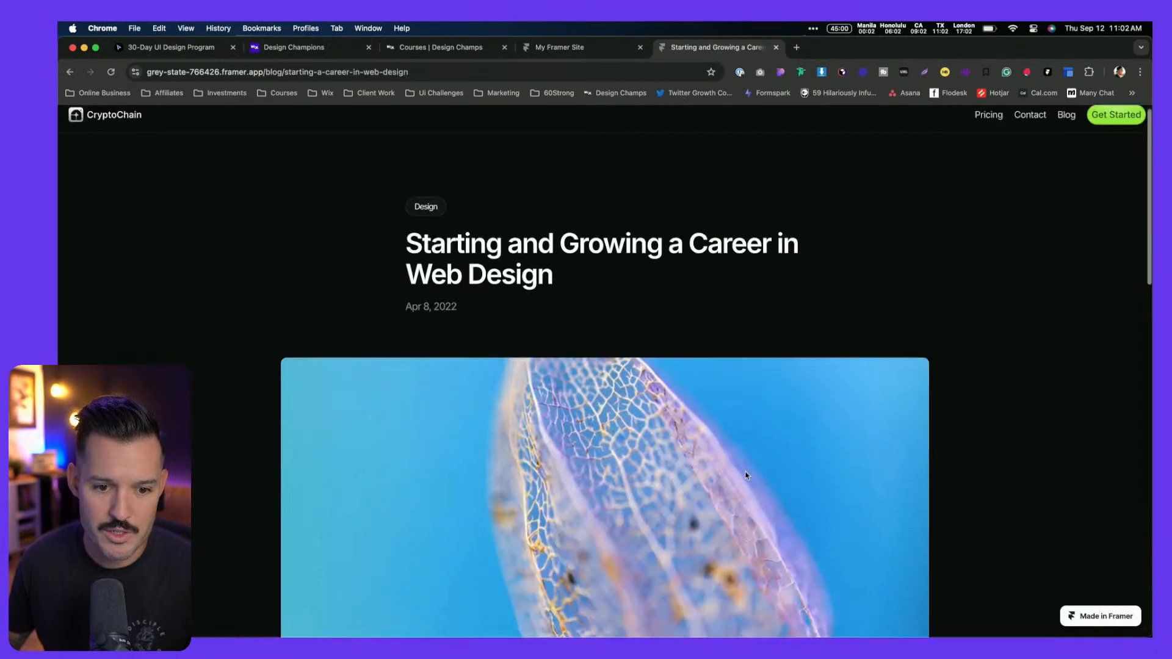
pyautogui.scroll(-5, 745, 475)
pyautogui.scroll(15, 854, 305)
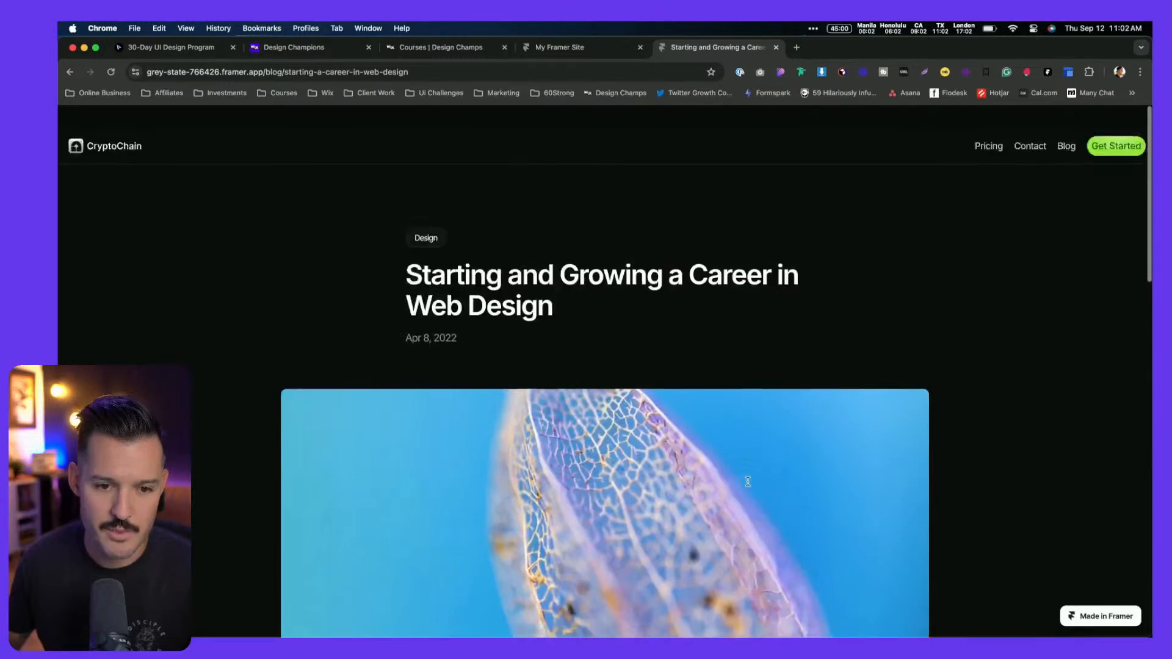
# Open 'How Can Designers Prepare for the Future?' from the Blog page, then return to Framer
pyautogui.click(1067, 123)
pyautogui.click(814, 426)
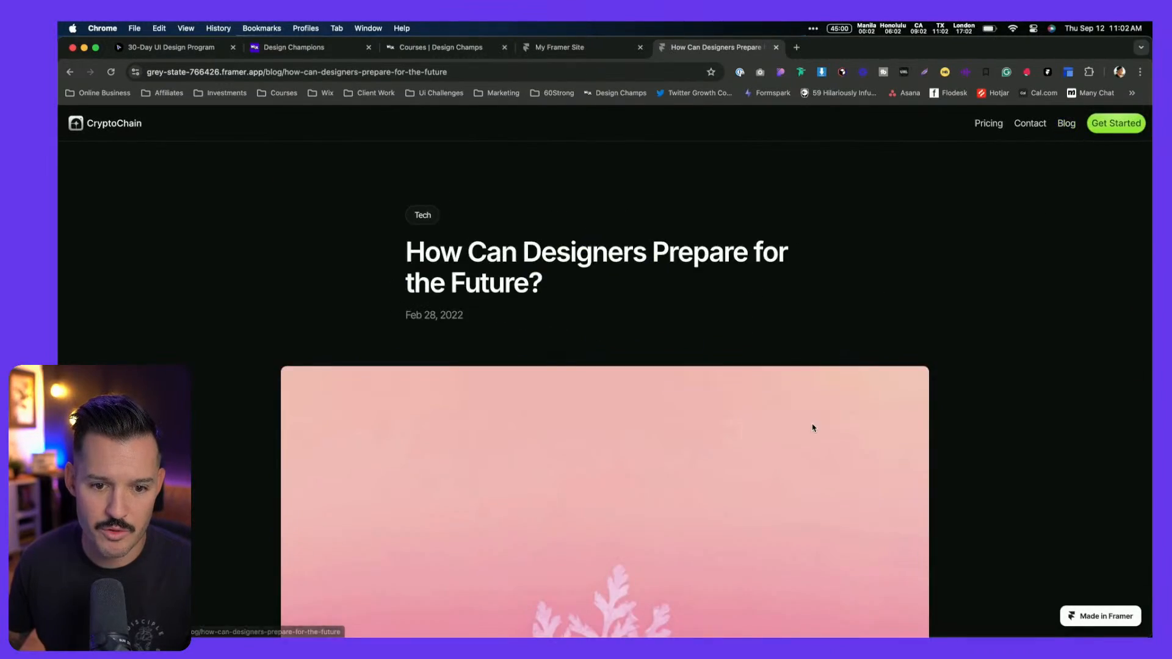
pyautogui.scroll(-10, 806, 413)
pyautogui.scroll(15, 809, 414)
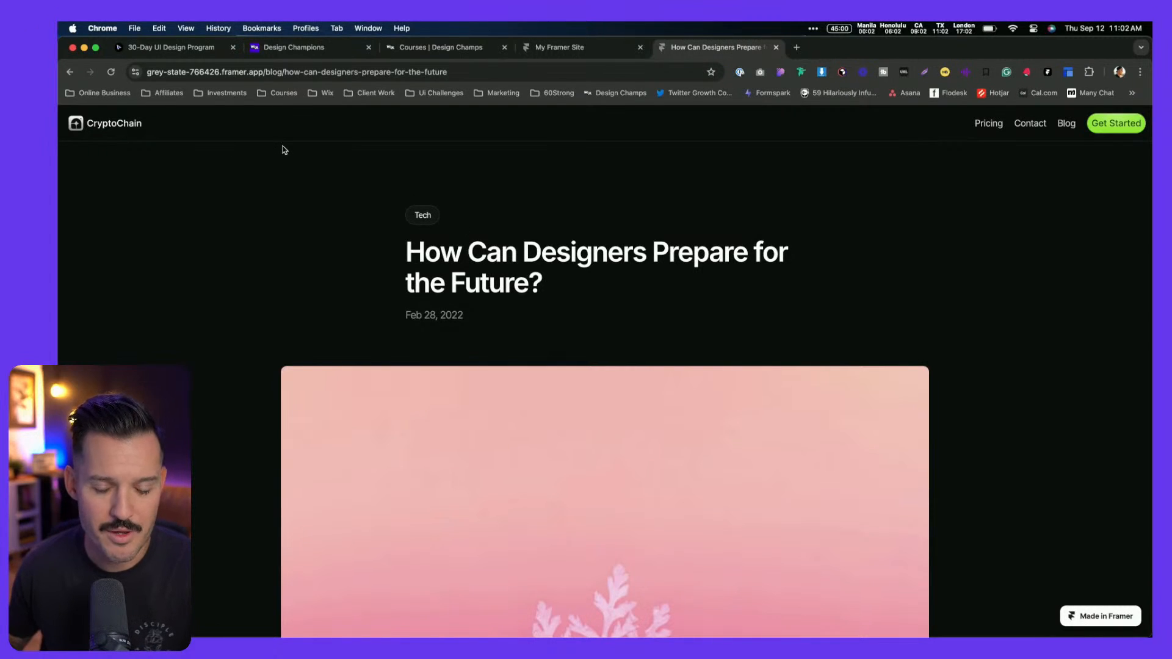
pyautogui.press('super+Tab')
pyautogui.click(476, 187)
pyautogui.scroll(11, 476, 188)
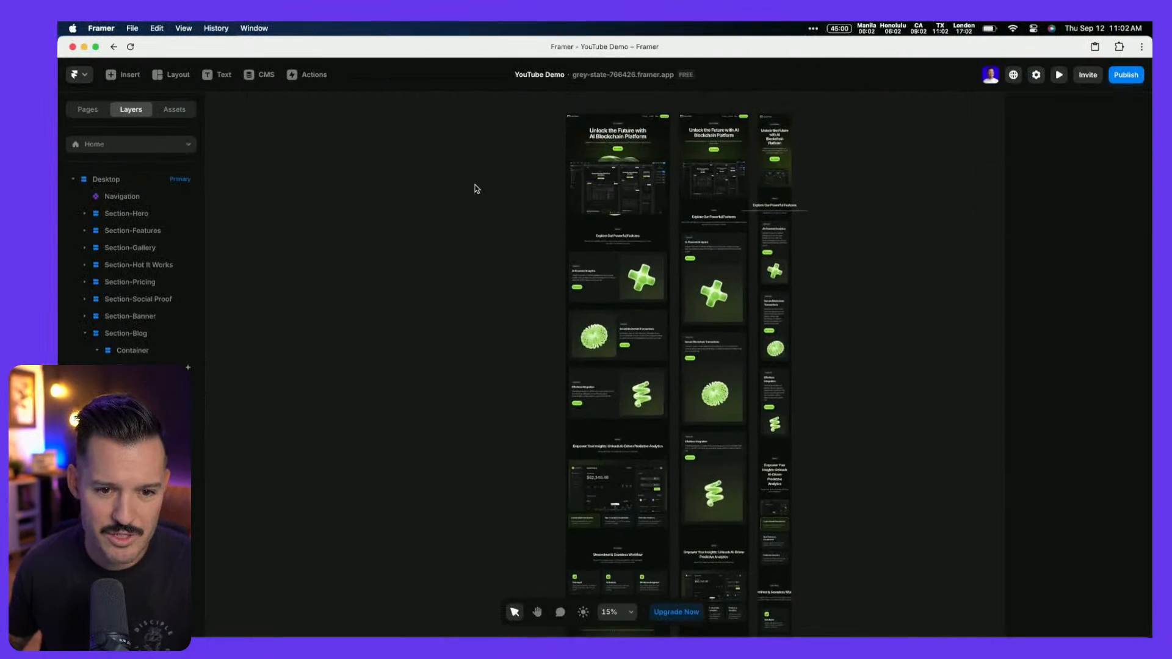
# Link the CryptoChain logo inside the Navigation component to the Home page
pyautogui.scroll(-4, 633, 265)
pyautogui.scroll(10, 633, 265)
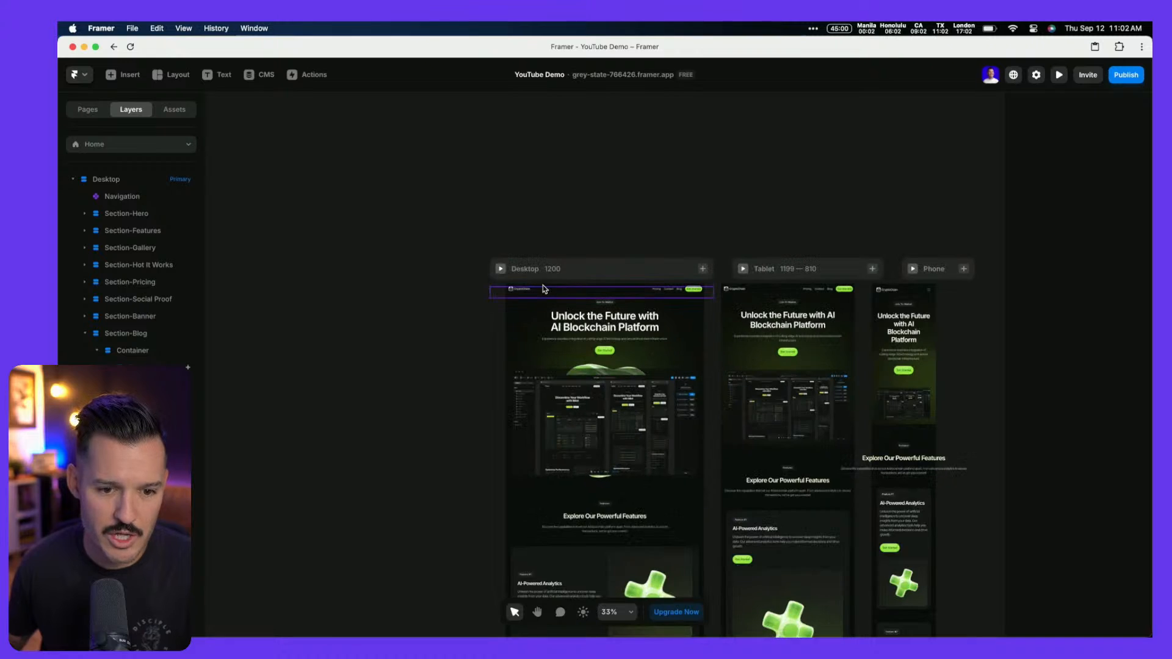
pyautogui.click(531, 294)
pyautogui.doubleClick(531, 294)
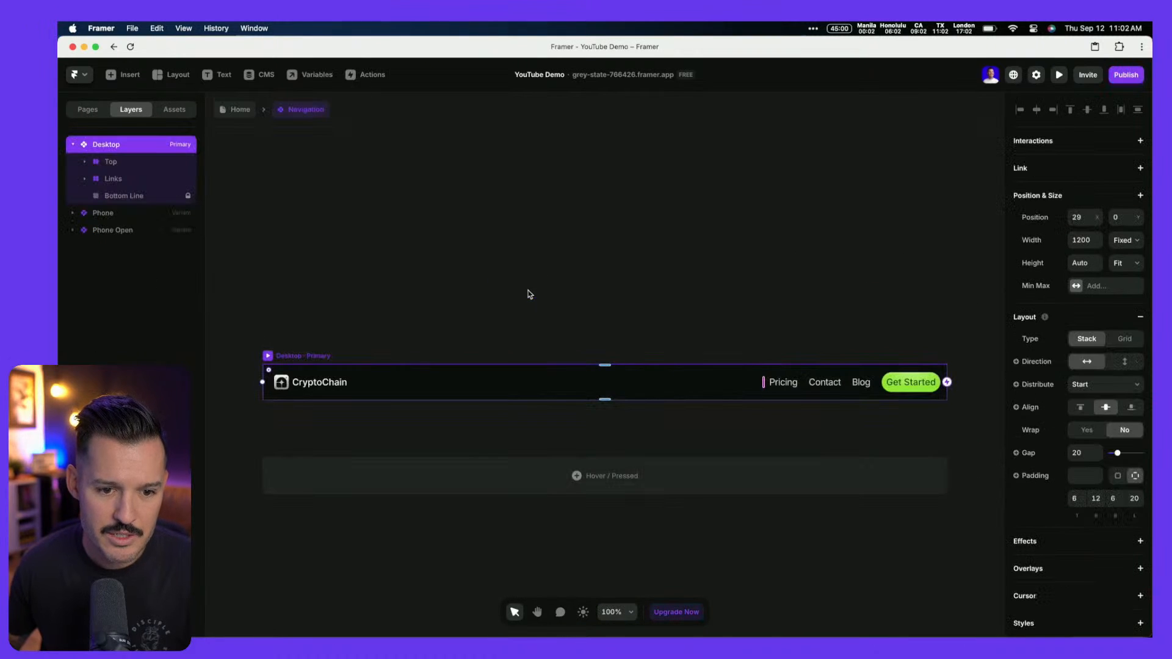
pyautogui.doubleClick(311, 389)
pyautogui.click(1102, 189)
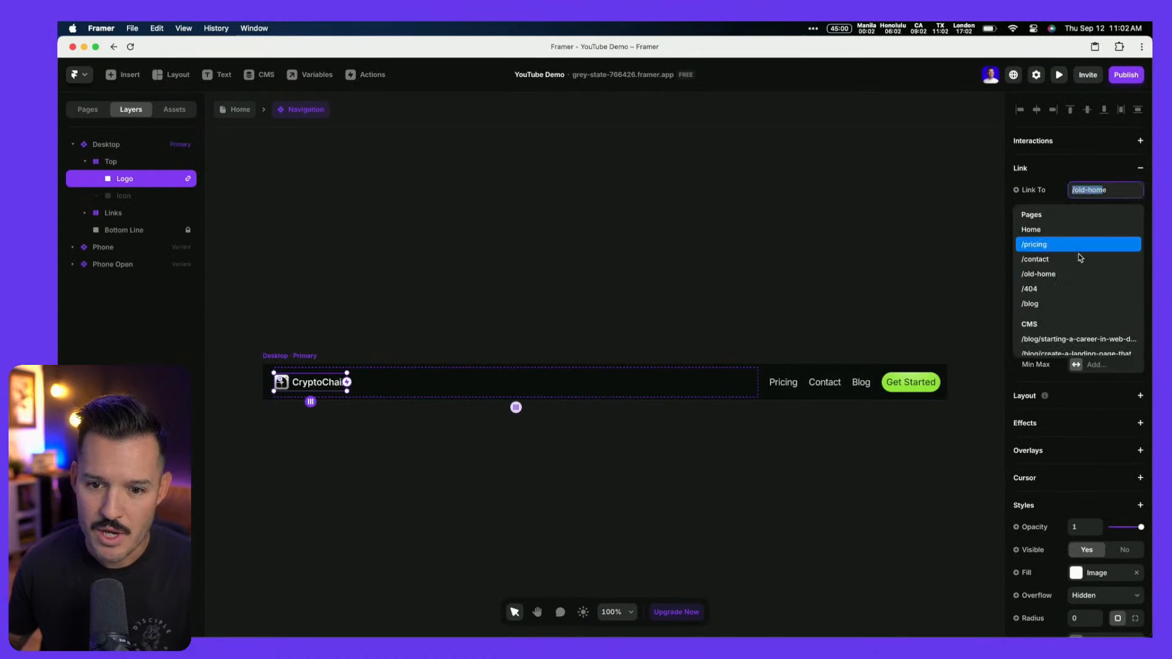
pyautogui.click(1078, 228)
pyautogui.click(260, 176)
pyautogui.click(242, 109)
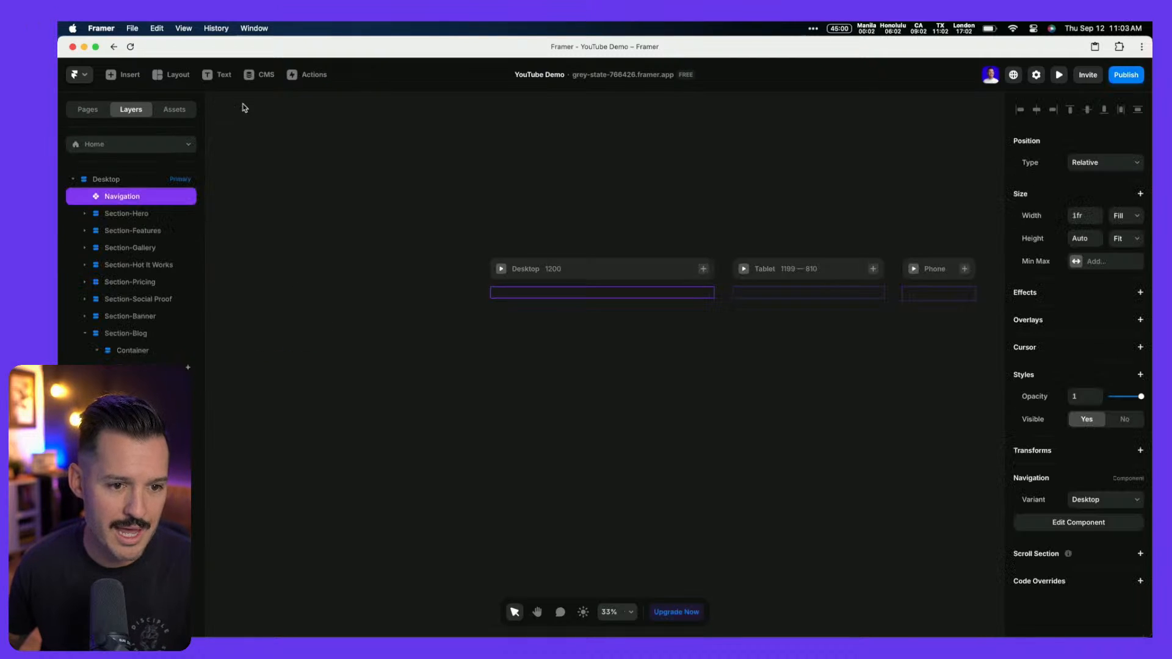
# Paste the navigation bar onto the empty /404 page and republish the site
pyautogui.click(1132, 75)
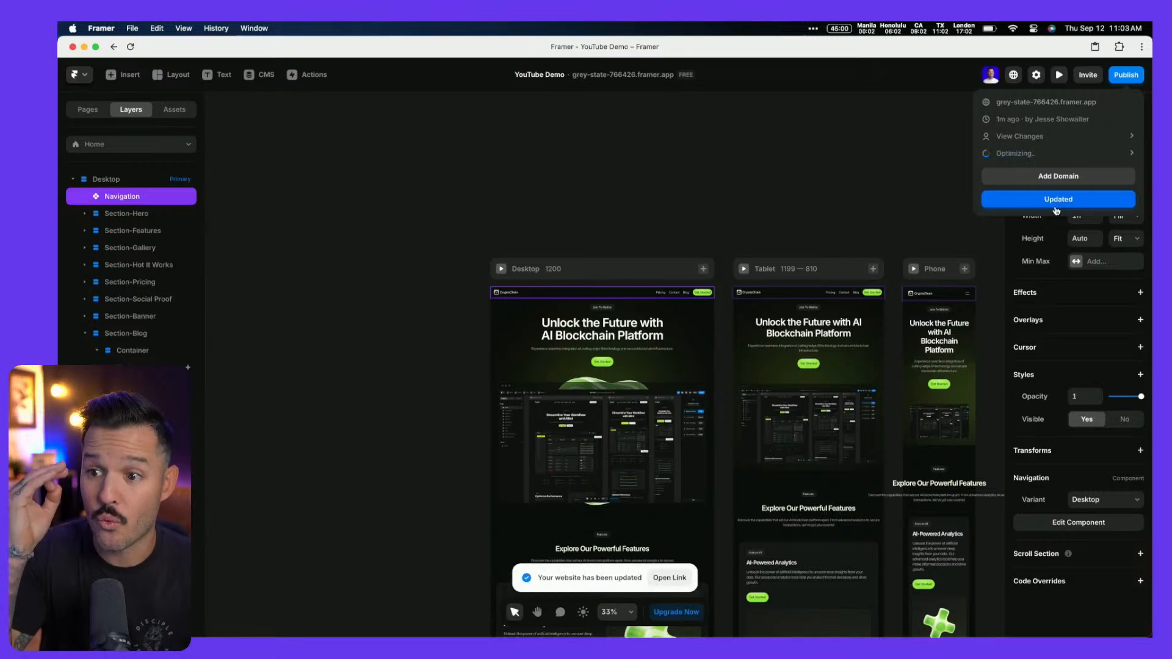
pyautogui.click(531, 305)
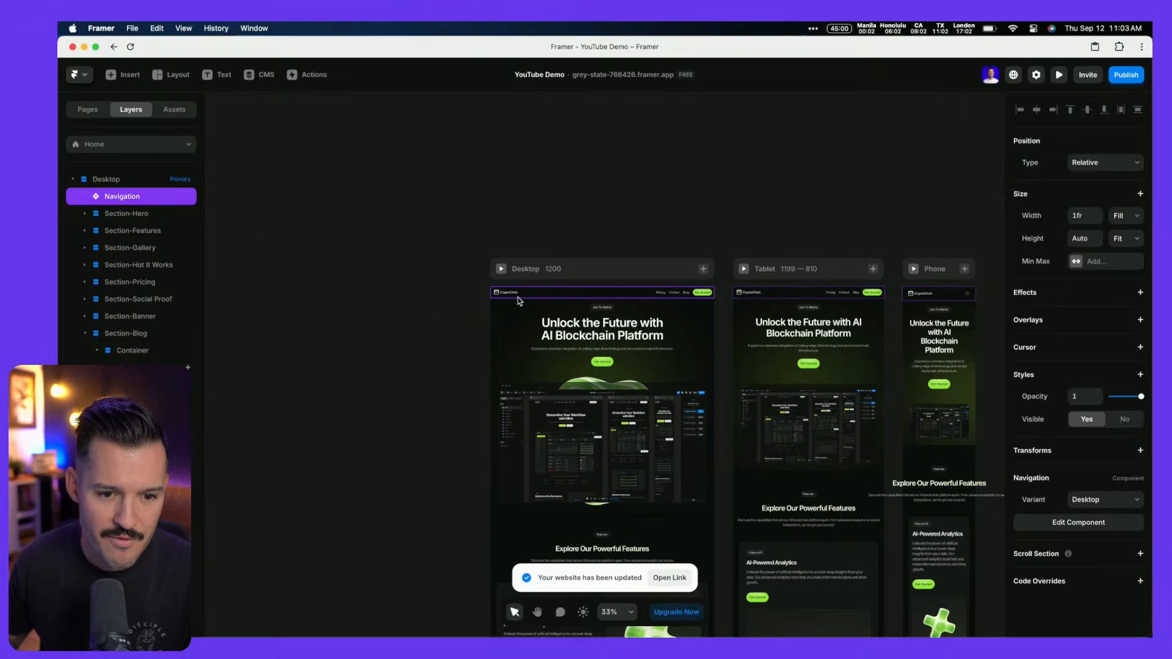
pyautogui.click(89, 110)
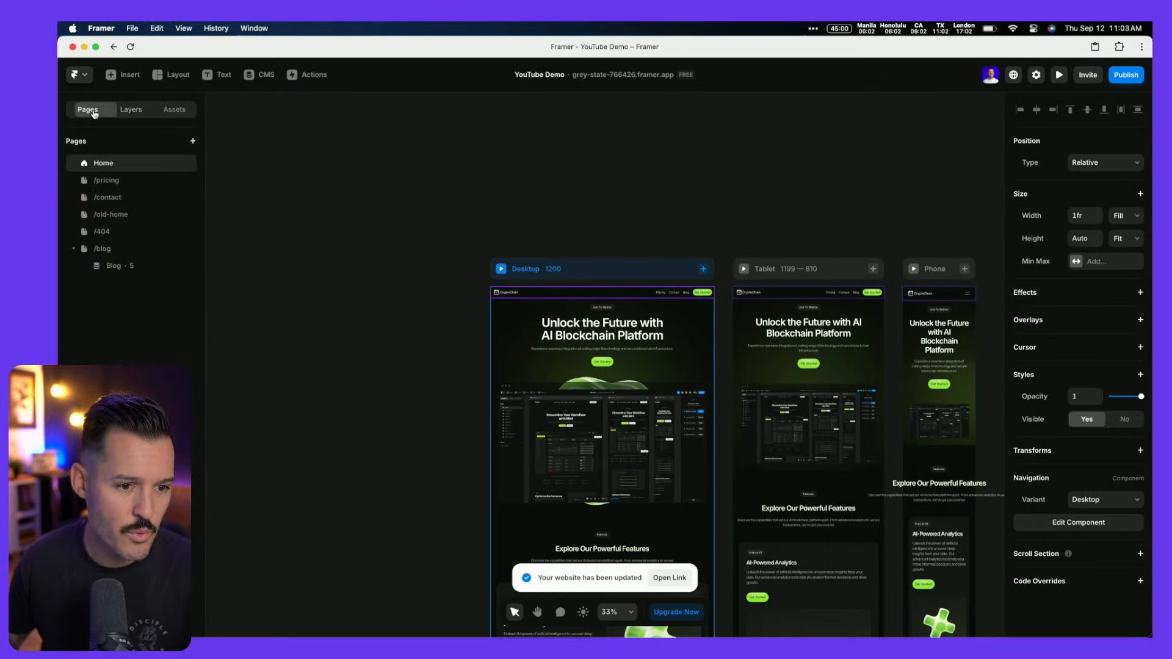
pyautogui.click(125, 197)
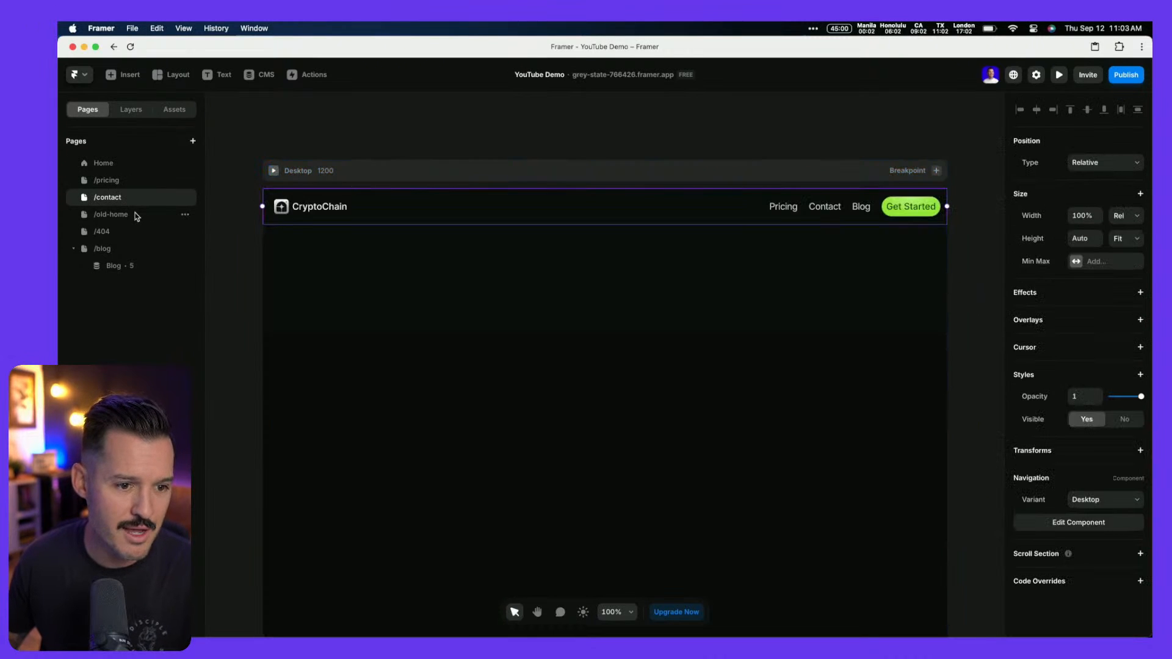
pyautogui.click(128, 233)
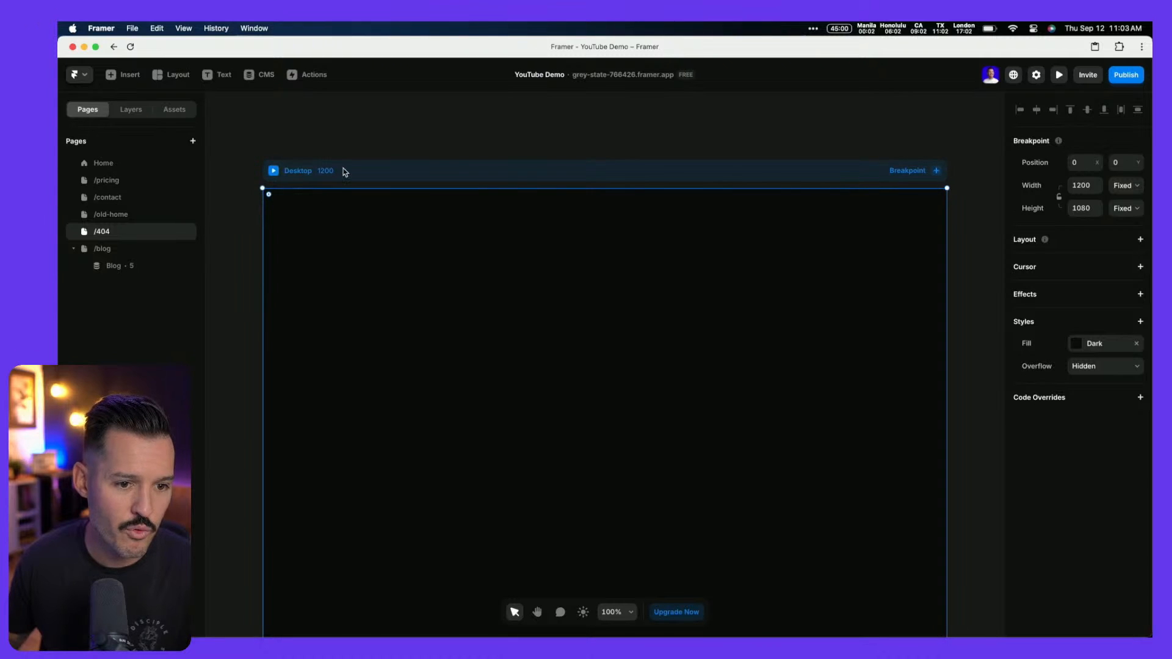
pyautogui.press('super+v')
pyautogui.click(118, 248)
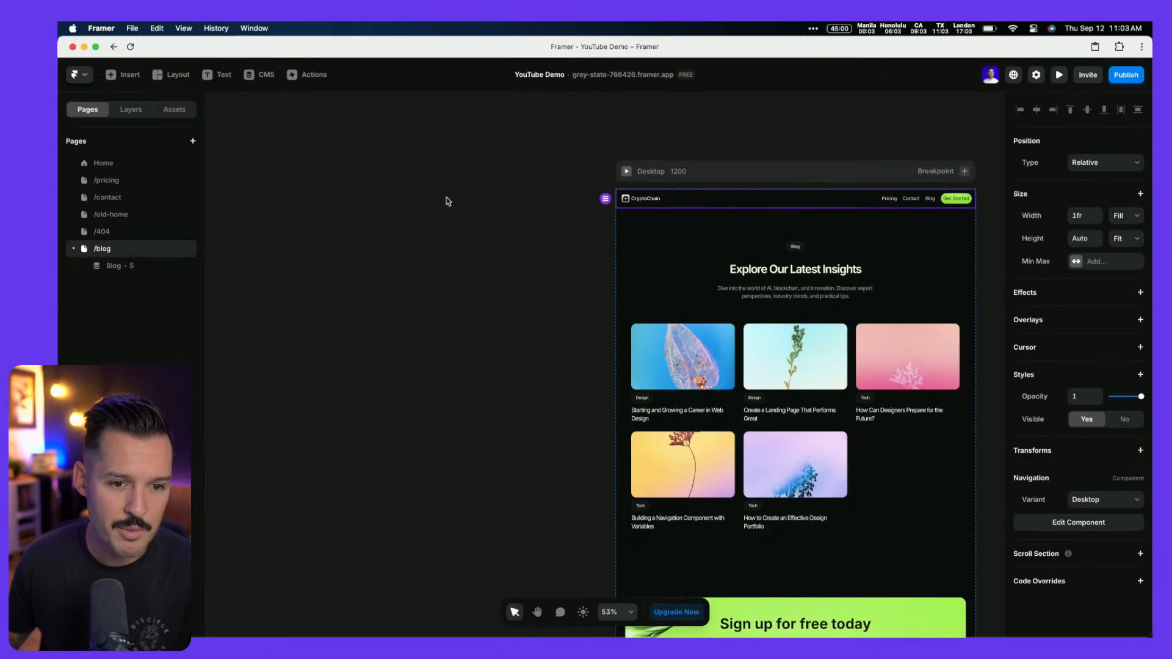
pyautogui.click(1127, 76)
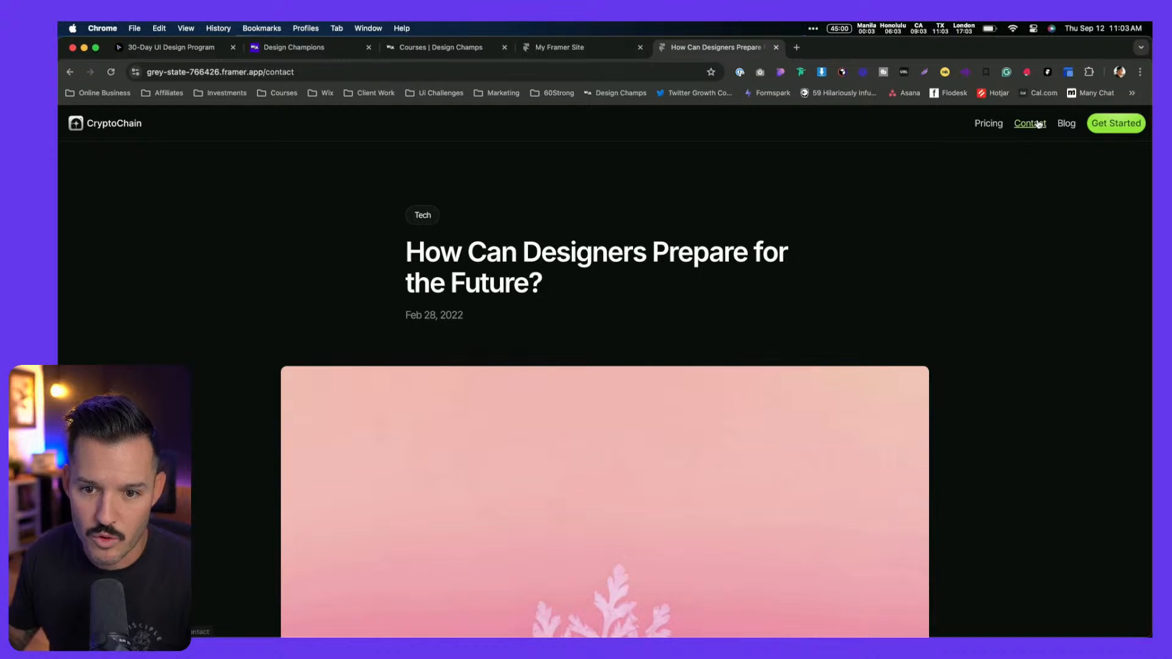
# Test the live Blog and Pricing nav links and the logo's link home
pyautogui.click(1070, 126)
pyautogui.click(978, 128)
pyautogui.click(111, 125)
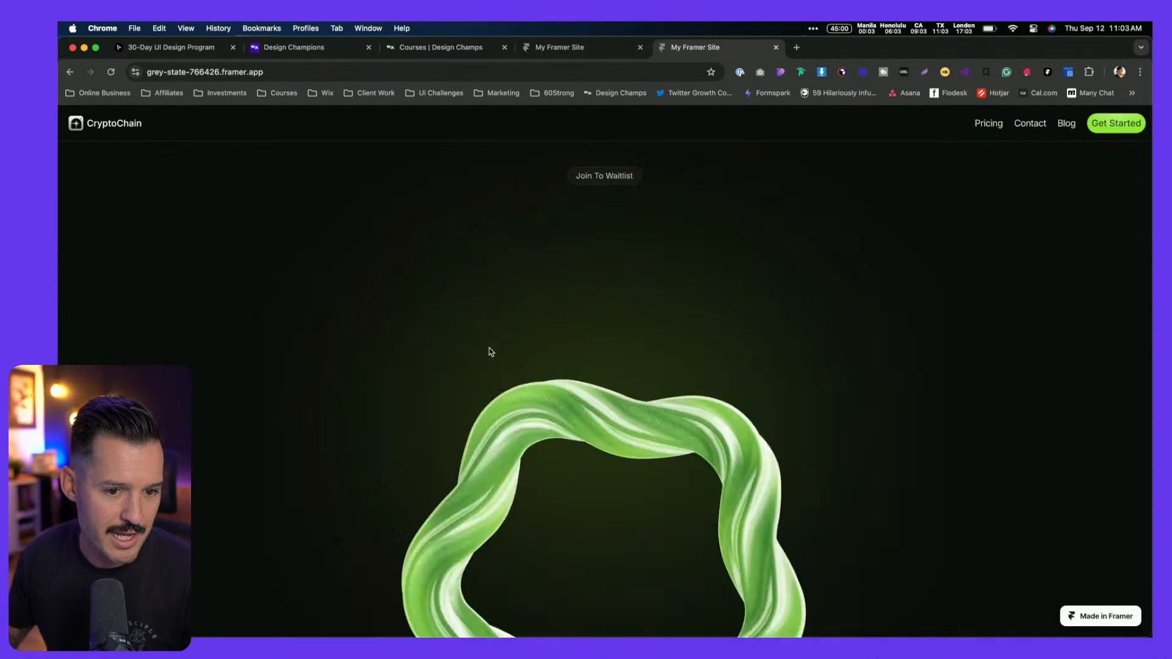
# Open 'Create a Landing Page That Performs Great' from Blog, then return home via the logo
pyautogui.click(1066, 124)
pyautogui.click(651, 409)
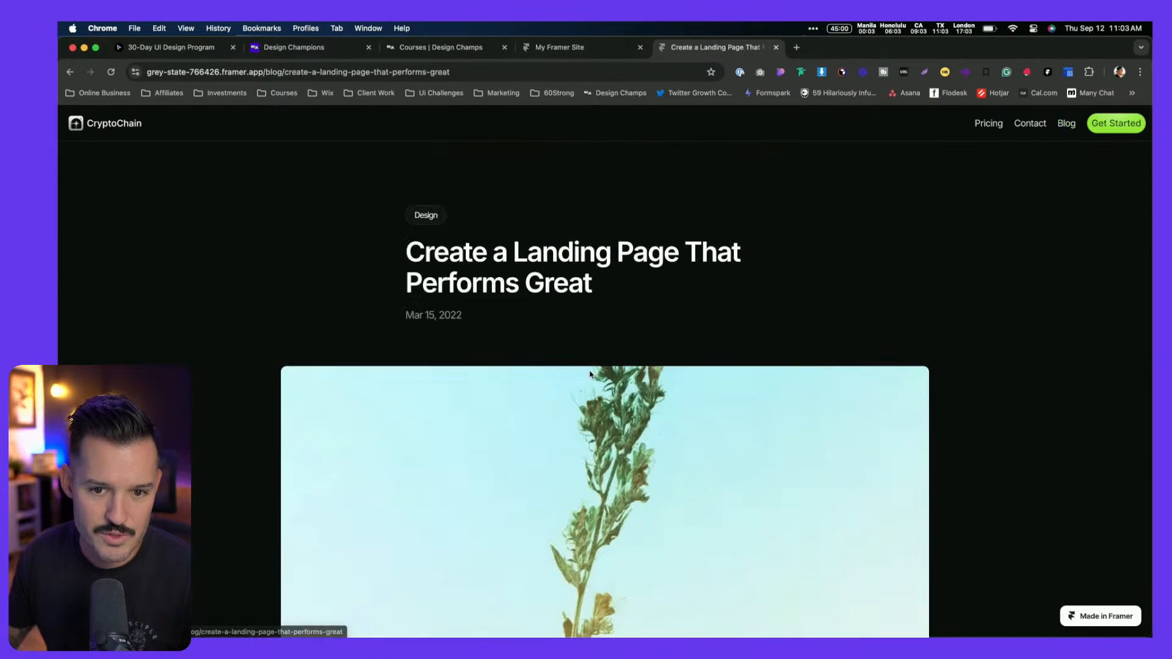
pyautogui.click(129, 132)
pyautogui.scroll(-10, 772, 346)
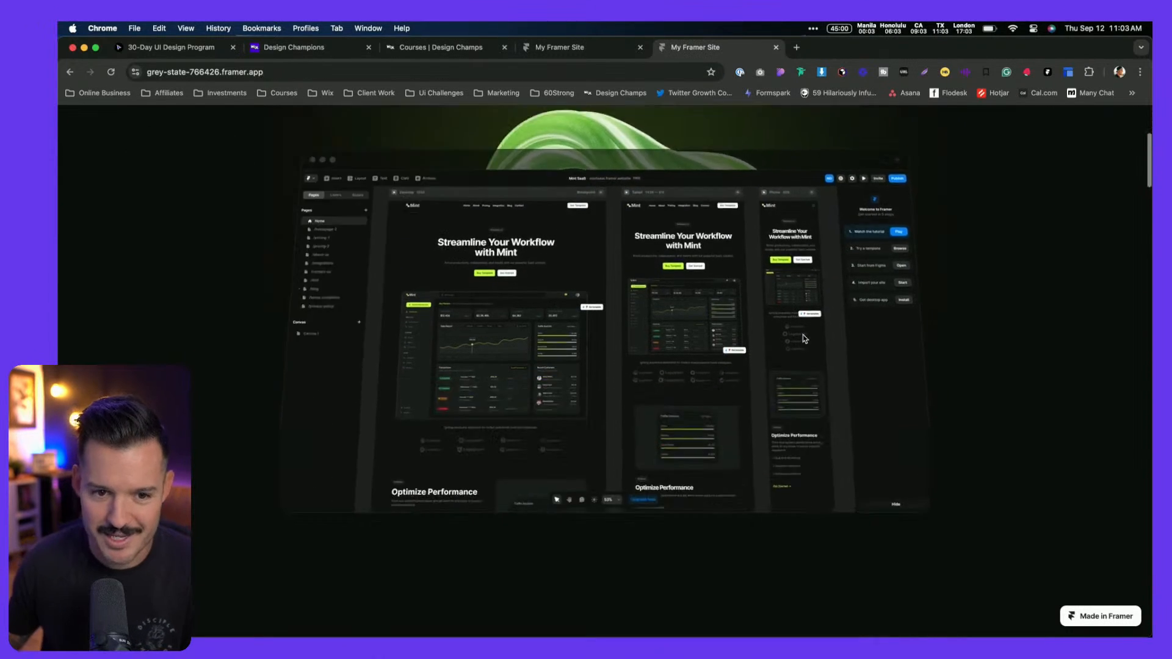
pyautogui.scroll(-15, 772, 346)
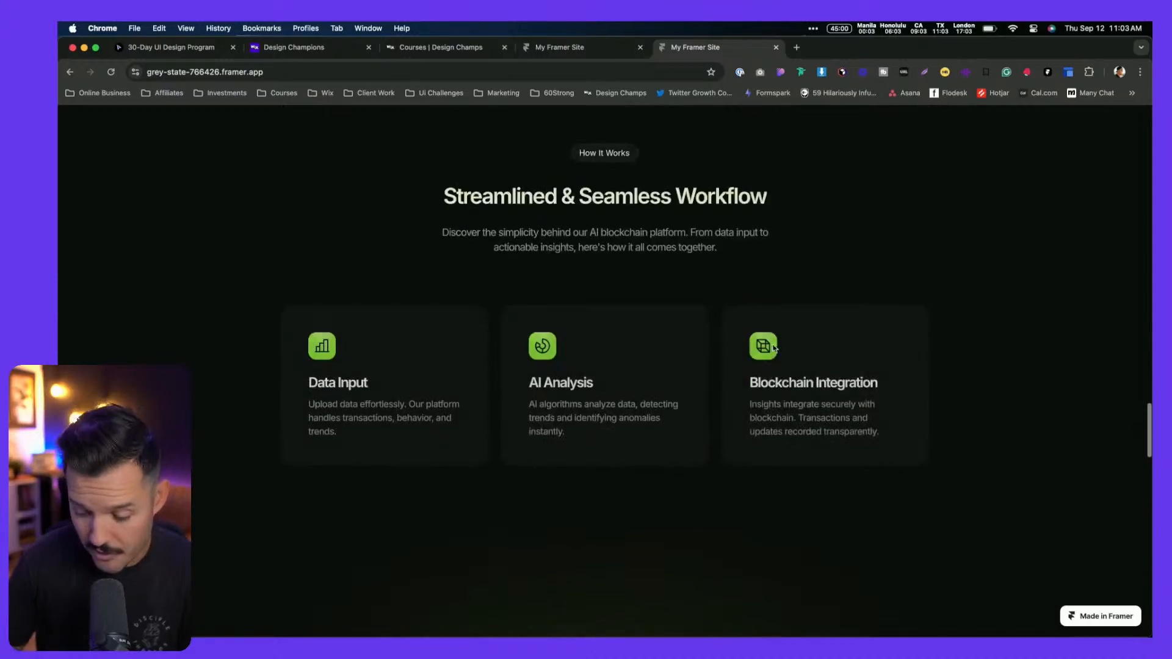